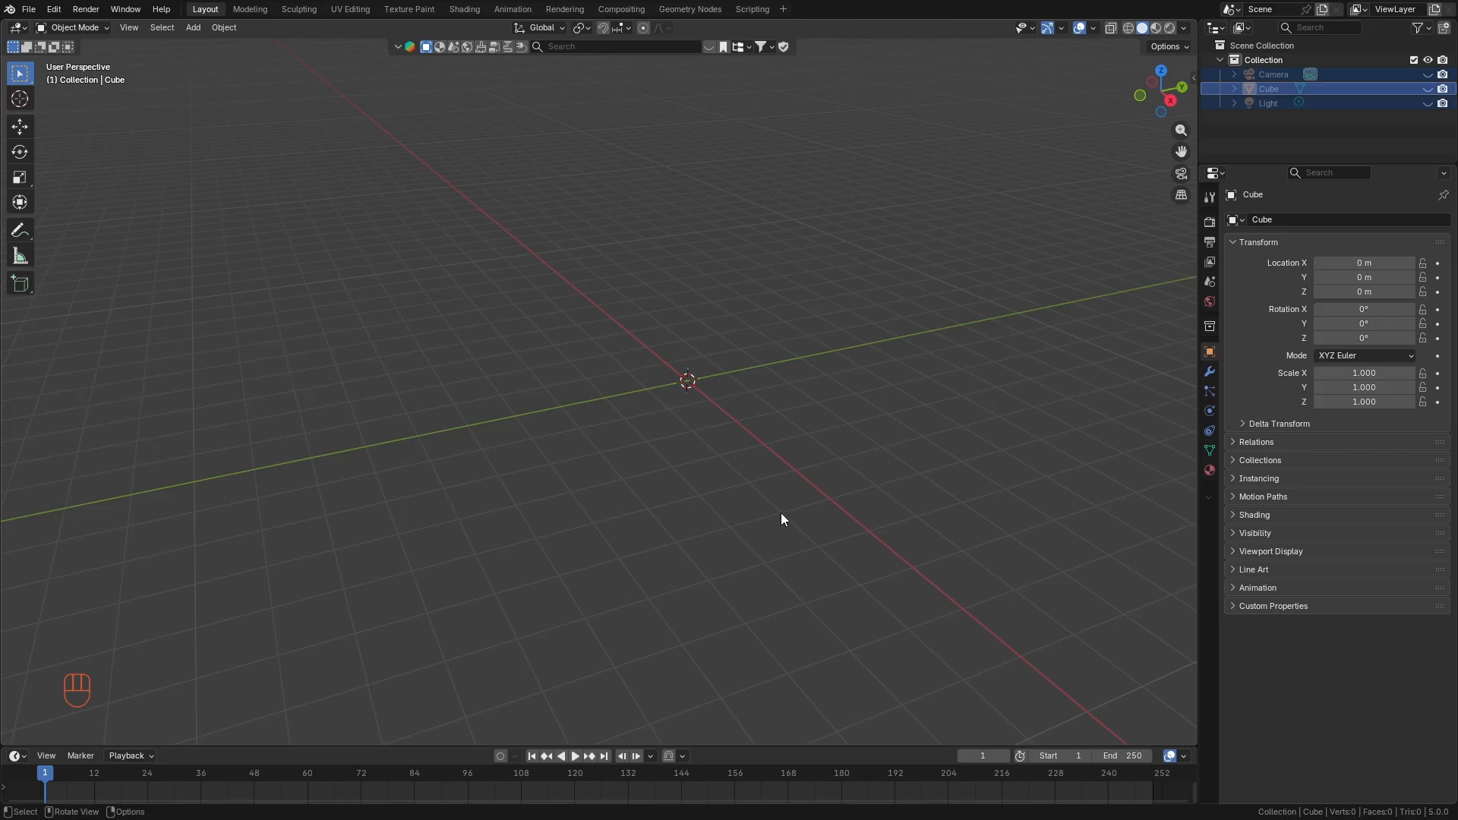
Start a new default scene, discarding the changes in the current untitled file.
middle_drag(681, 482, 716, 377)
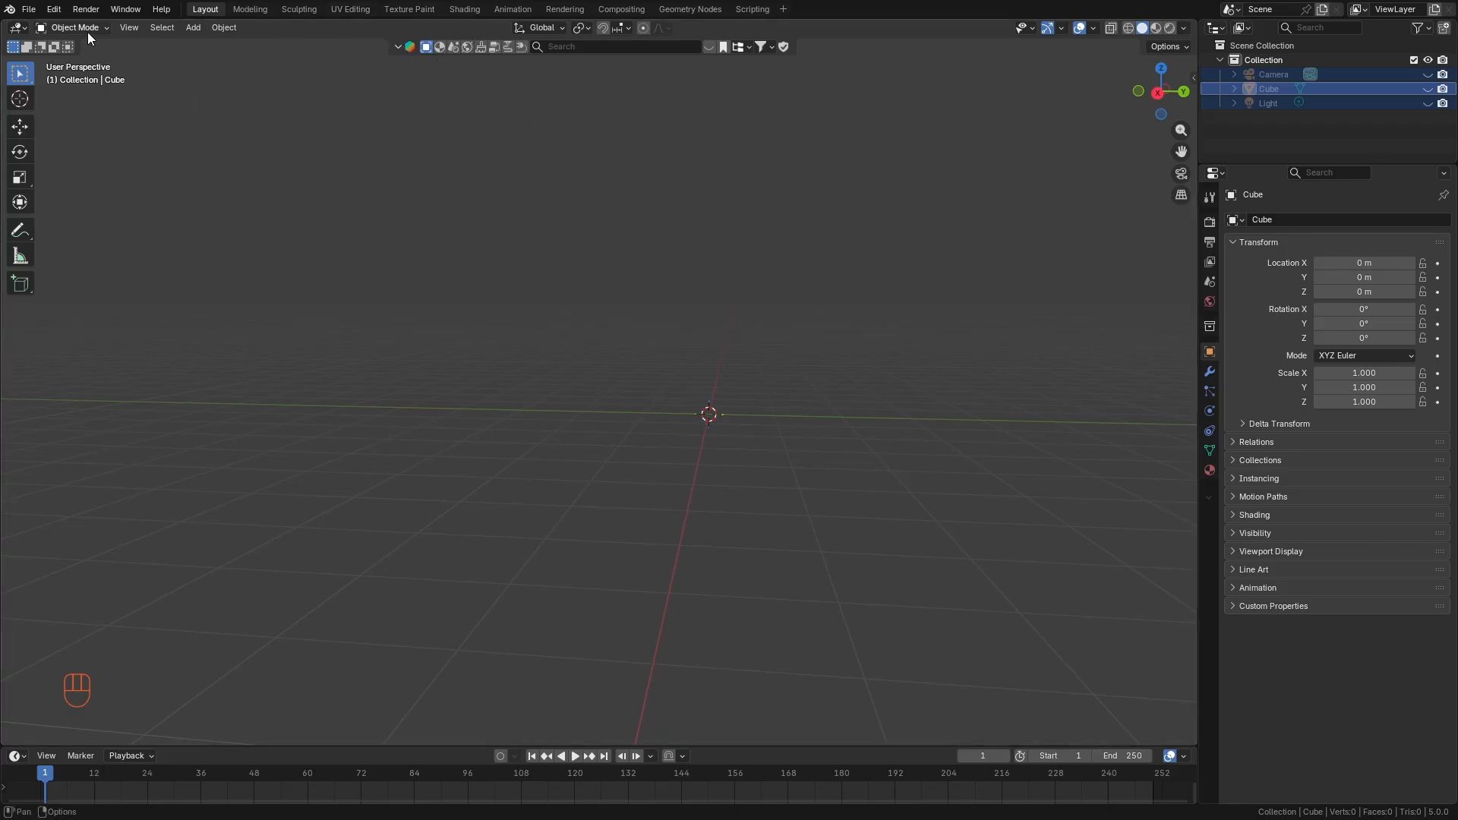
click(30, 11)
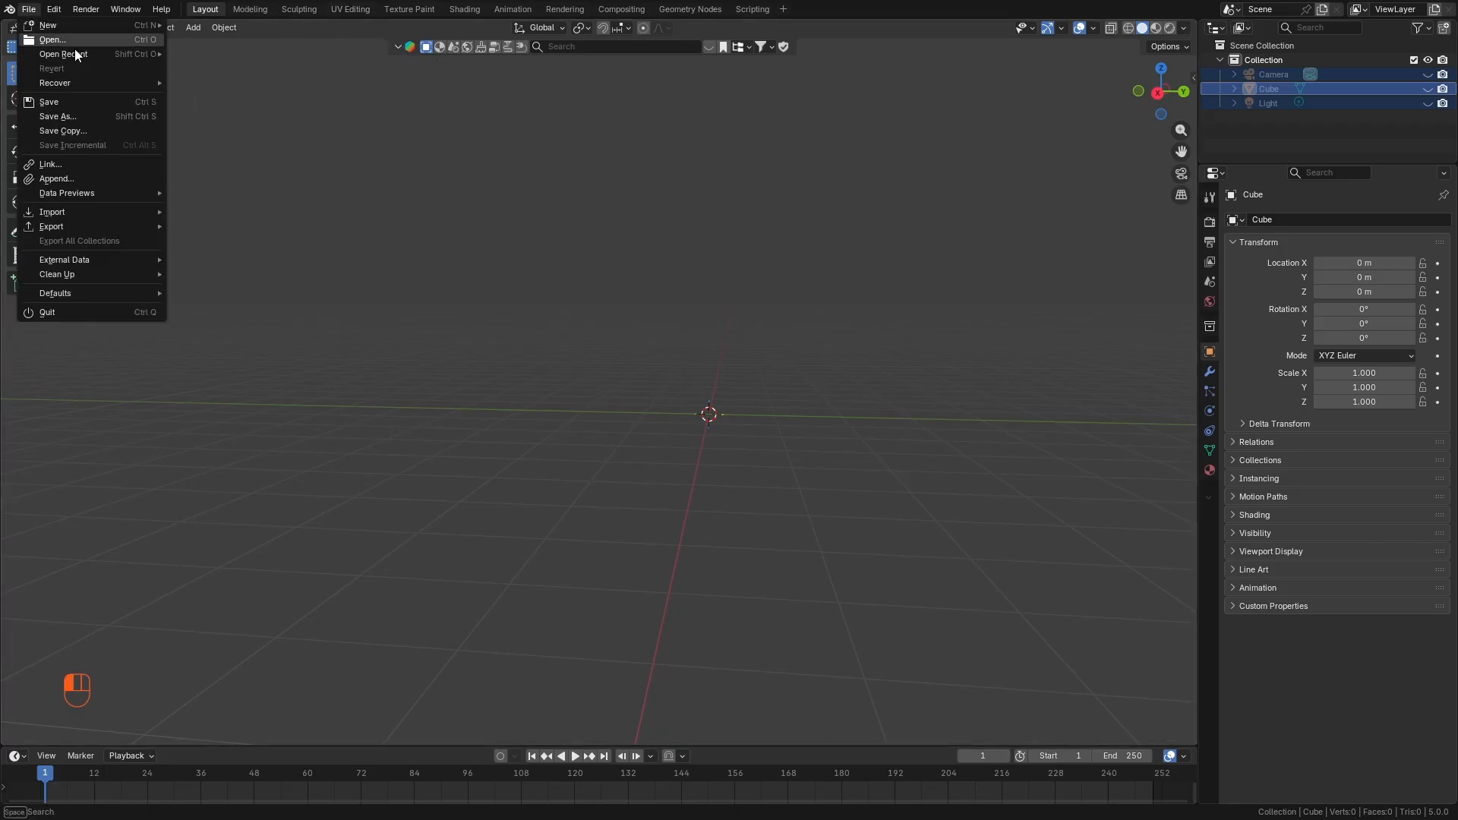
mouse_move(86, 26)
click(193, 31)
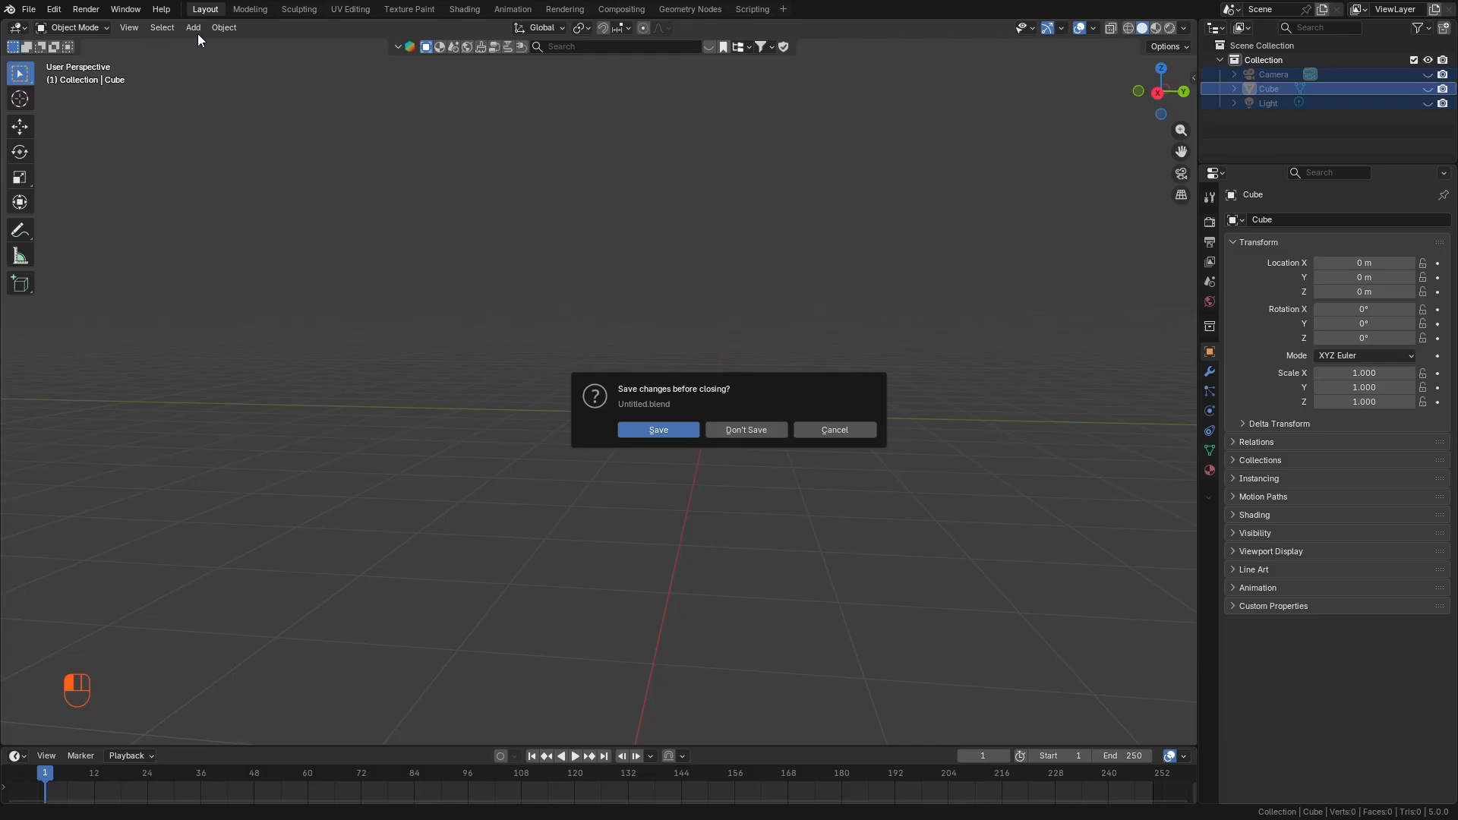
click(740, 431)
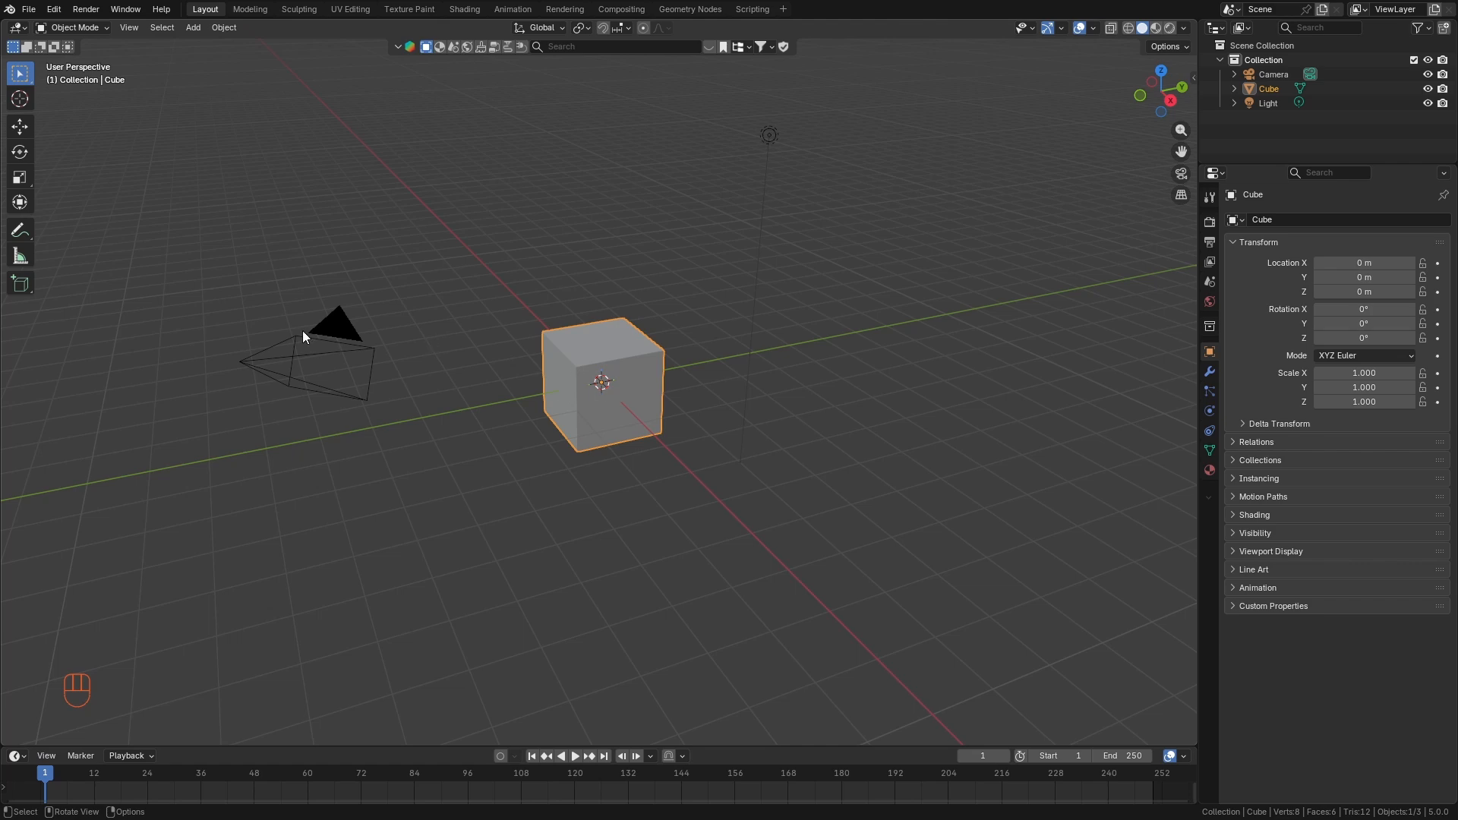
Delete the default light and camera, leaving the cube in the scene.
click(339, 338)
click(645, 351)
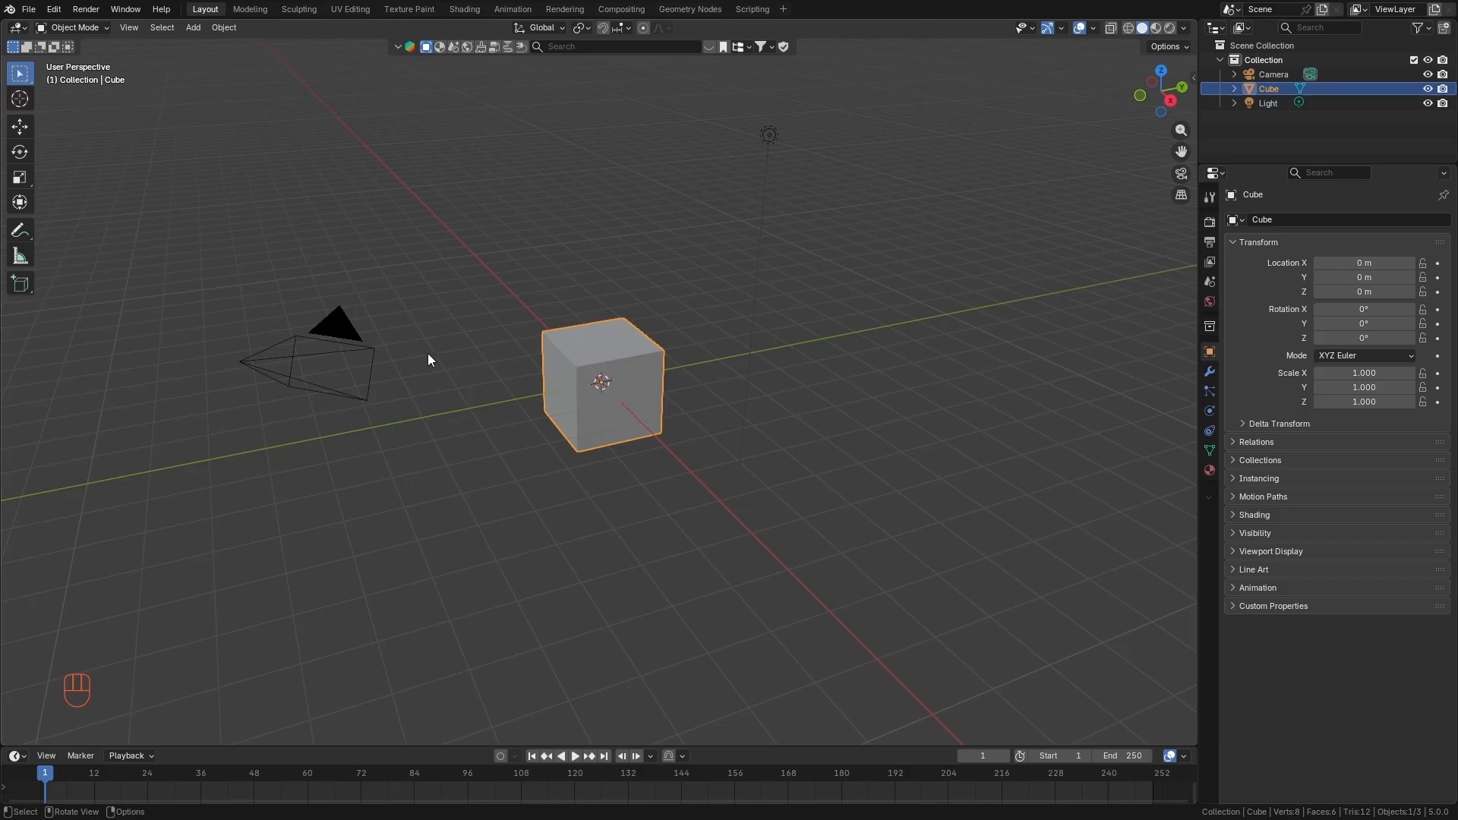
click(354, 327)
click(770, 137)
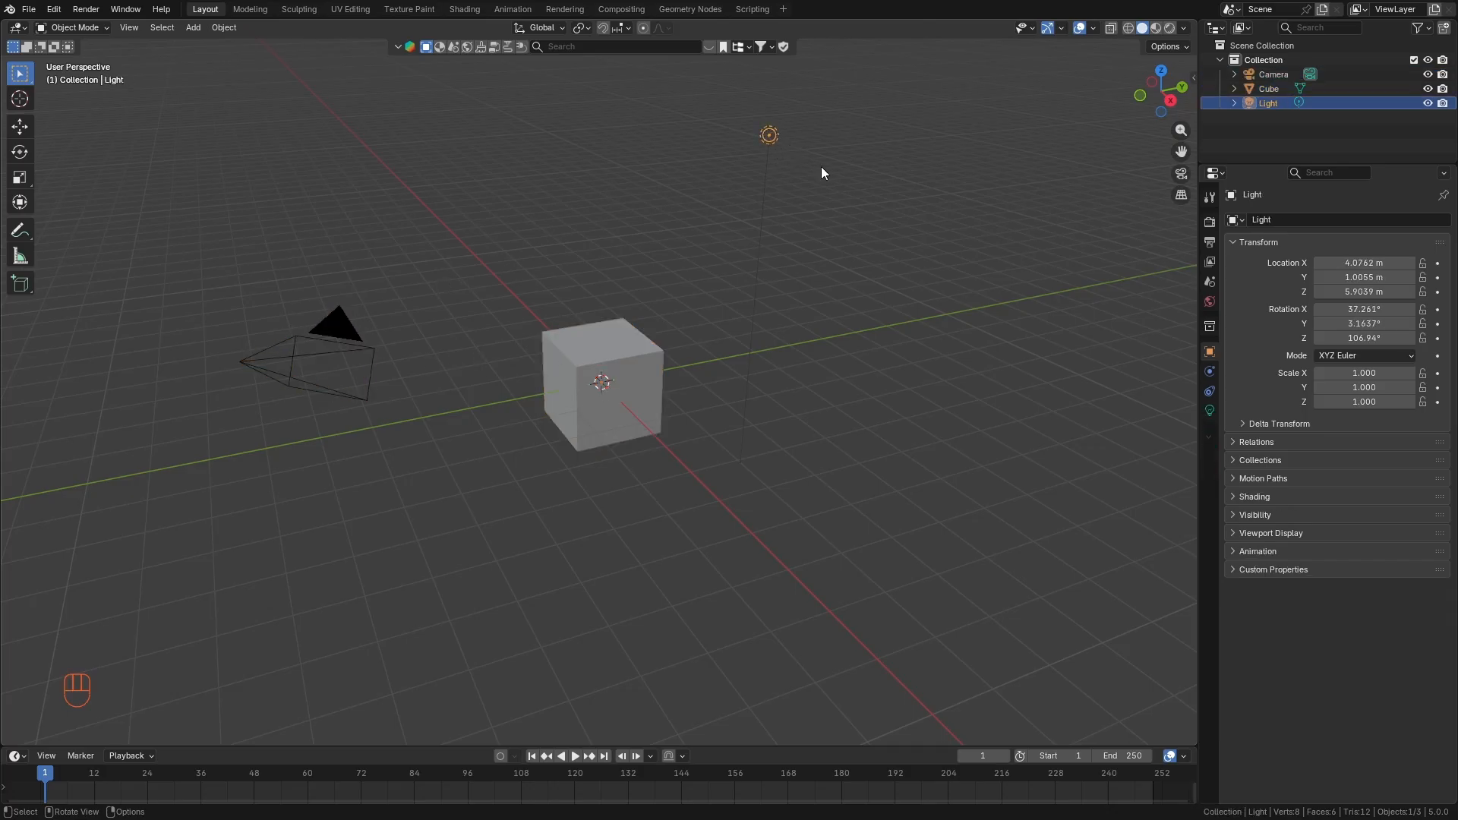
shift+click(338, 326)
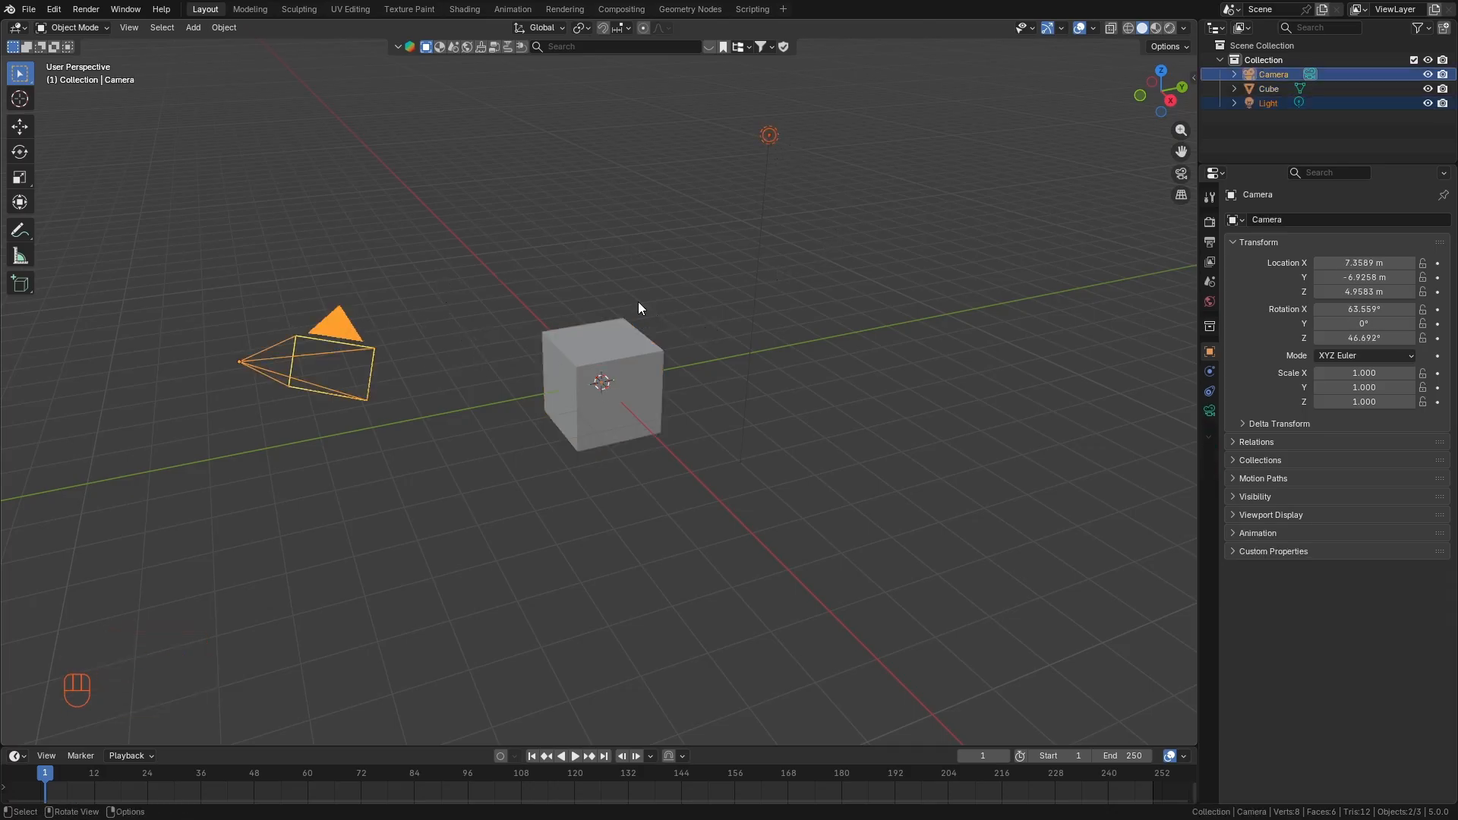
key(x)
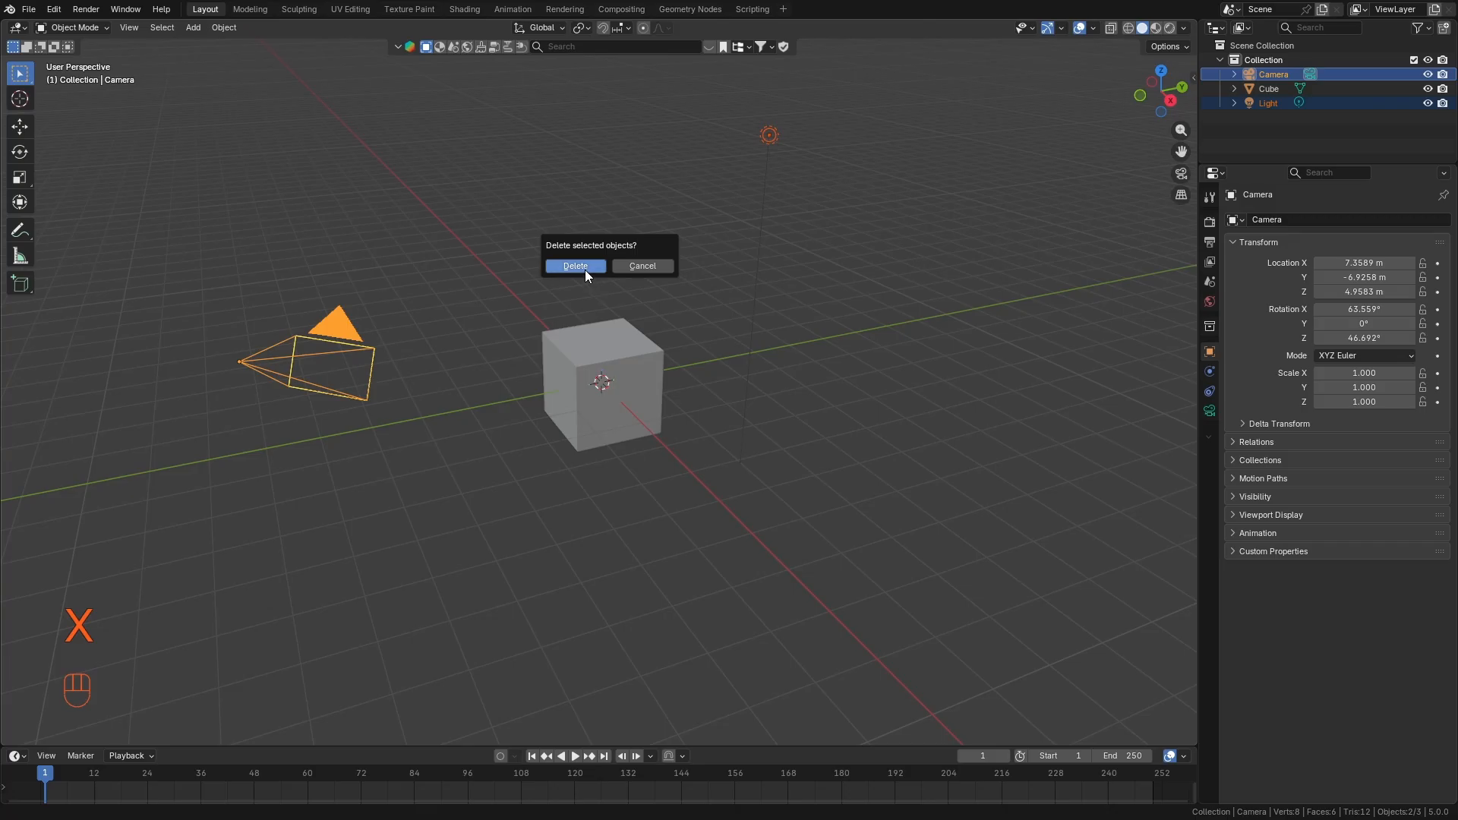
click(576, 266)
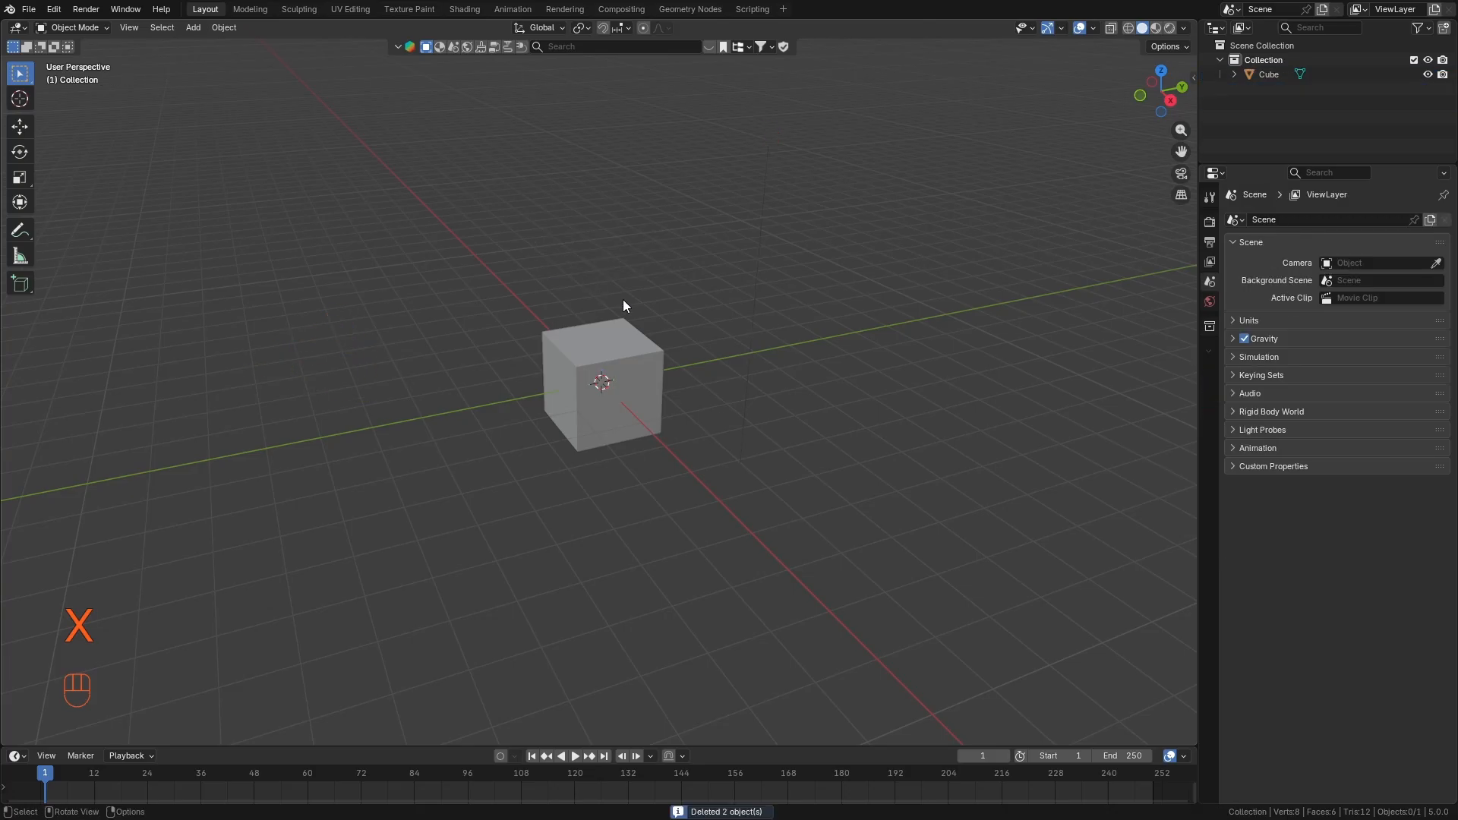
Show the cube's transform values in the viewport sidebar and set the scene's length unit to Centimeters.
click(607, 380)
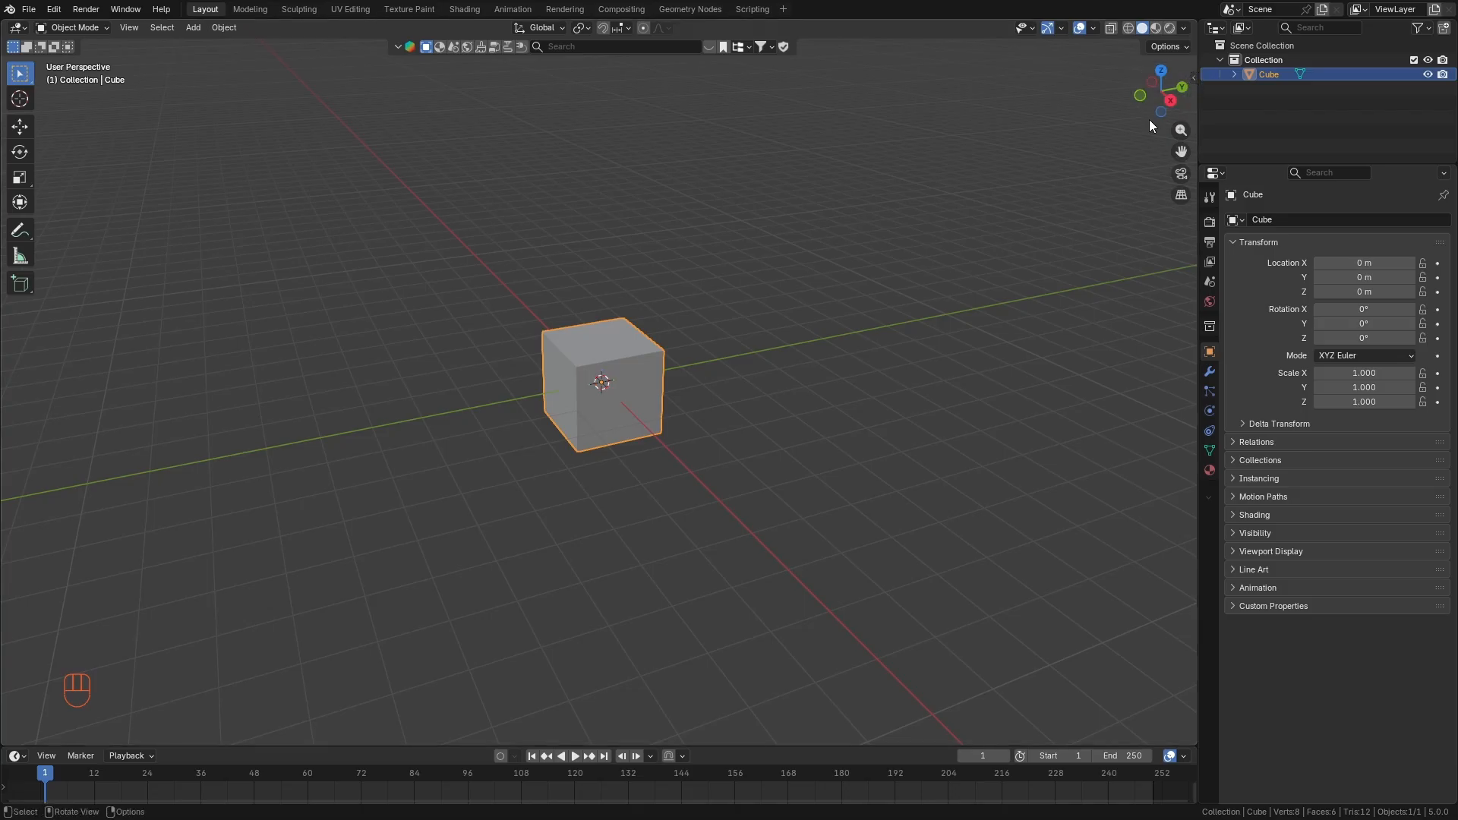
key(n)
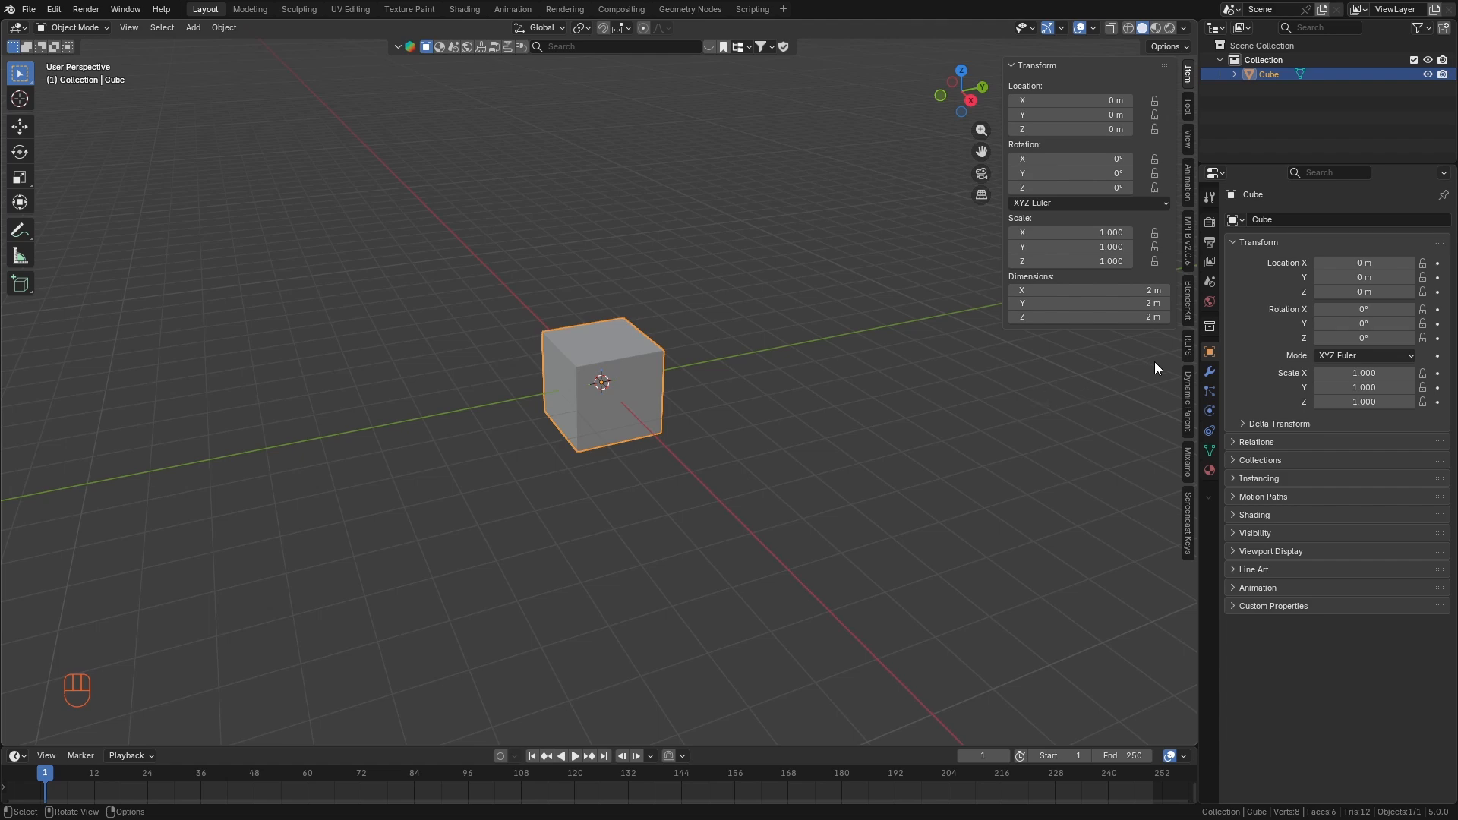
click(1210, 281)
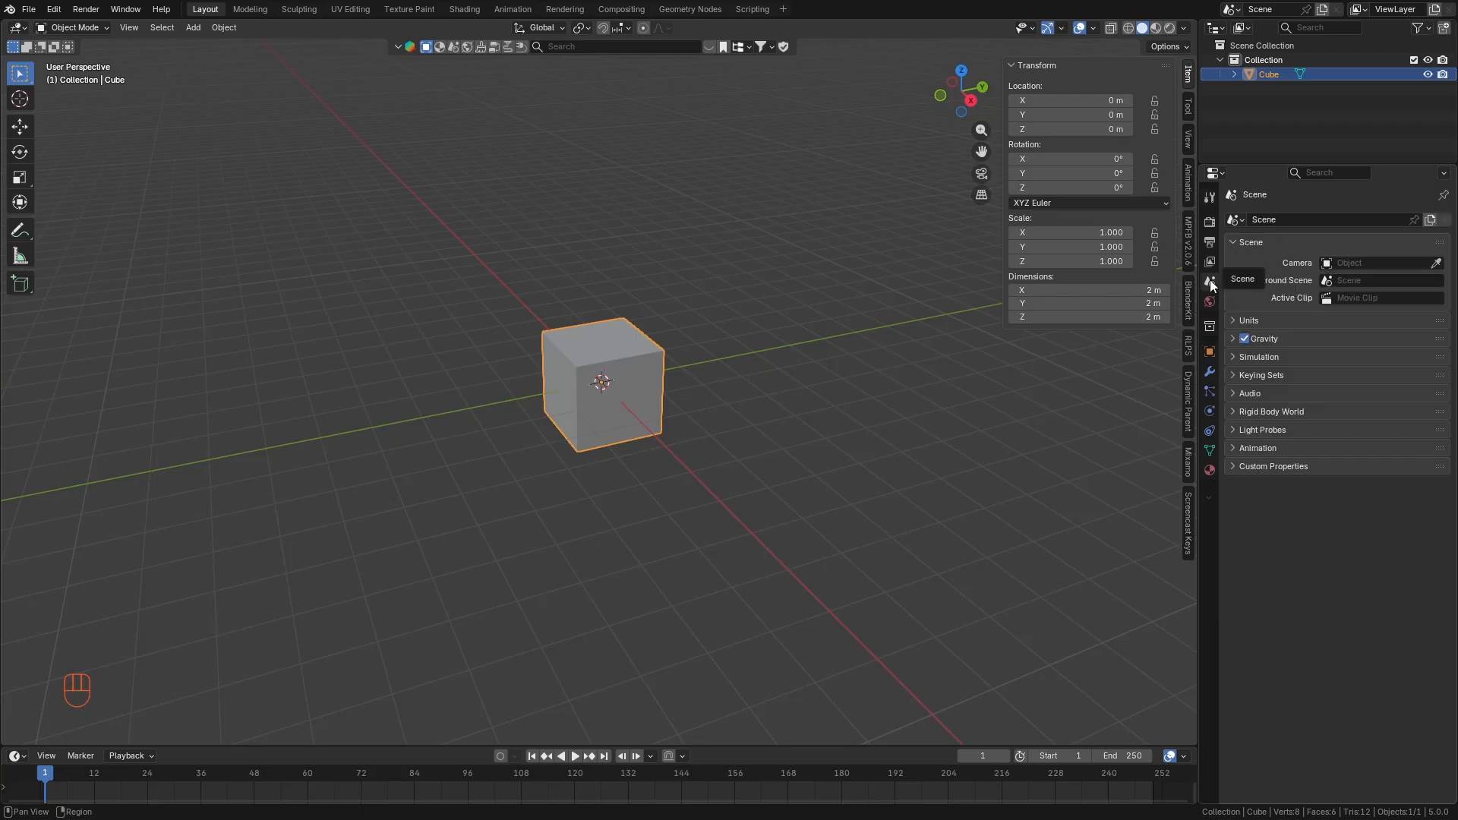
click(1236, 319)
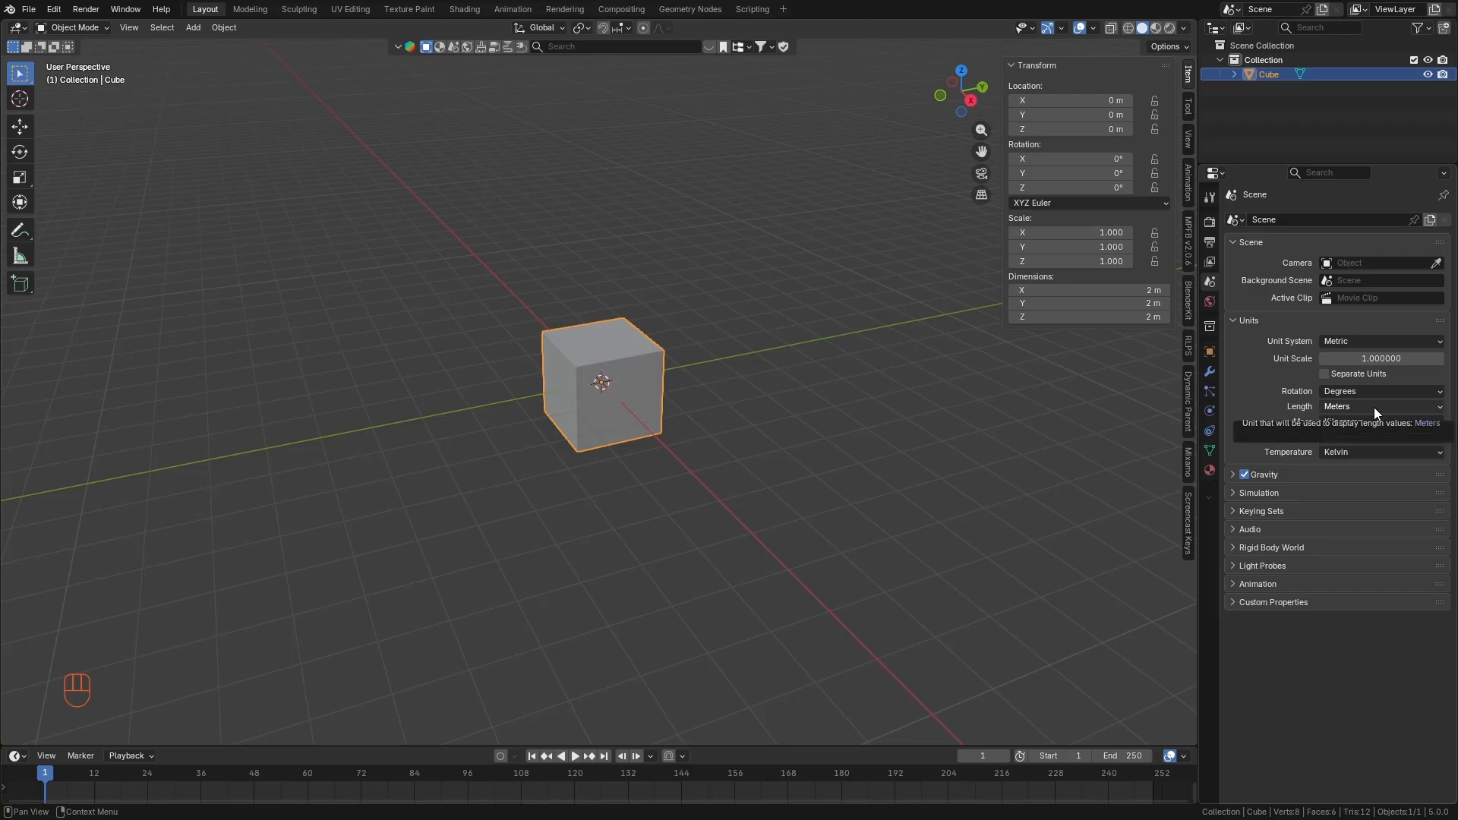
click(1374, 407)
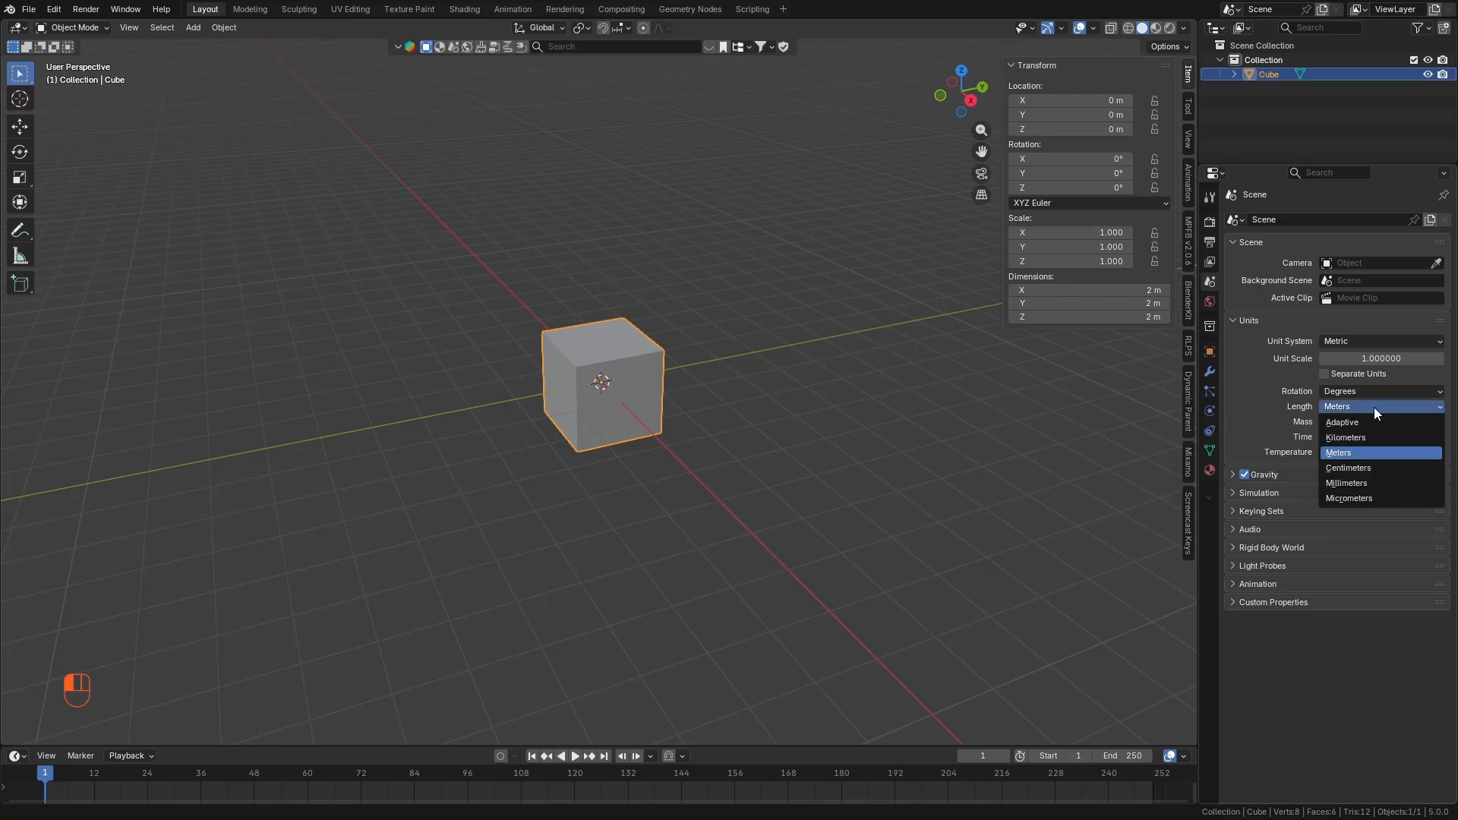
click(1377, 470)
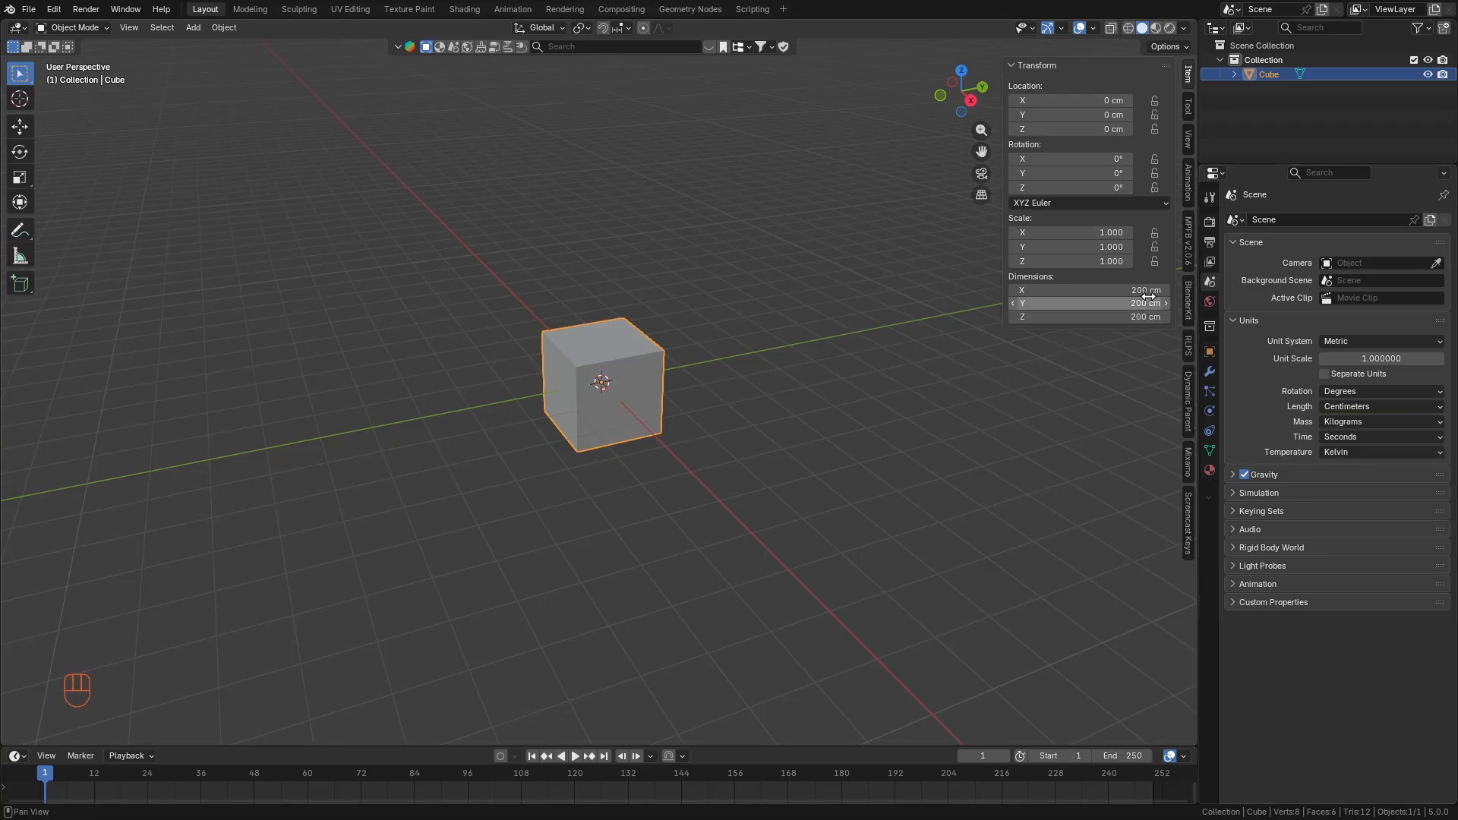
Set the cube's X, Y and Z dimensions to 20 cm together.
drag(1116, 290, 1106, 294)
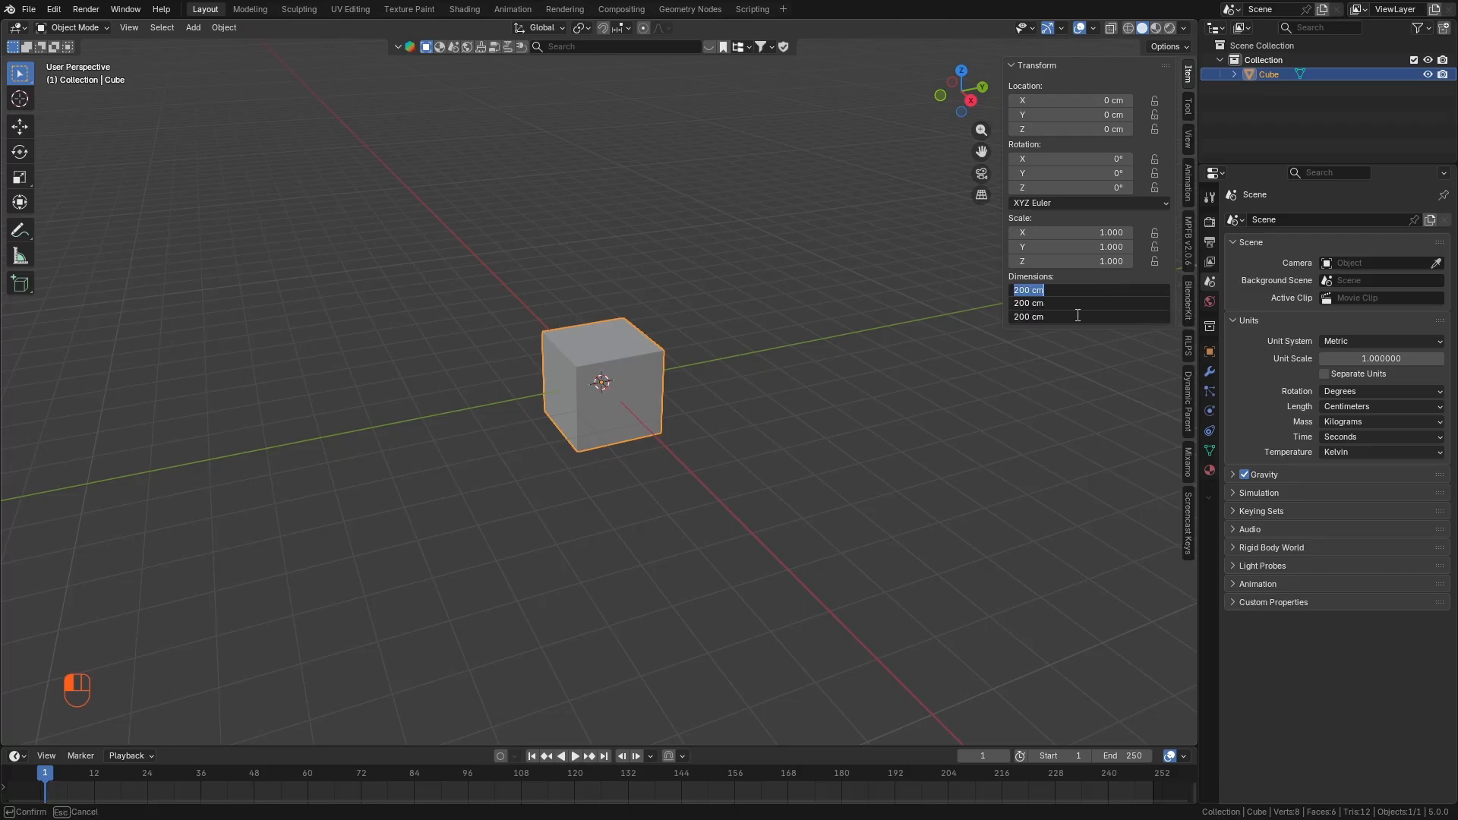
text(20)
key(Return)
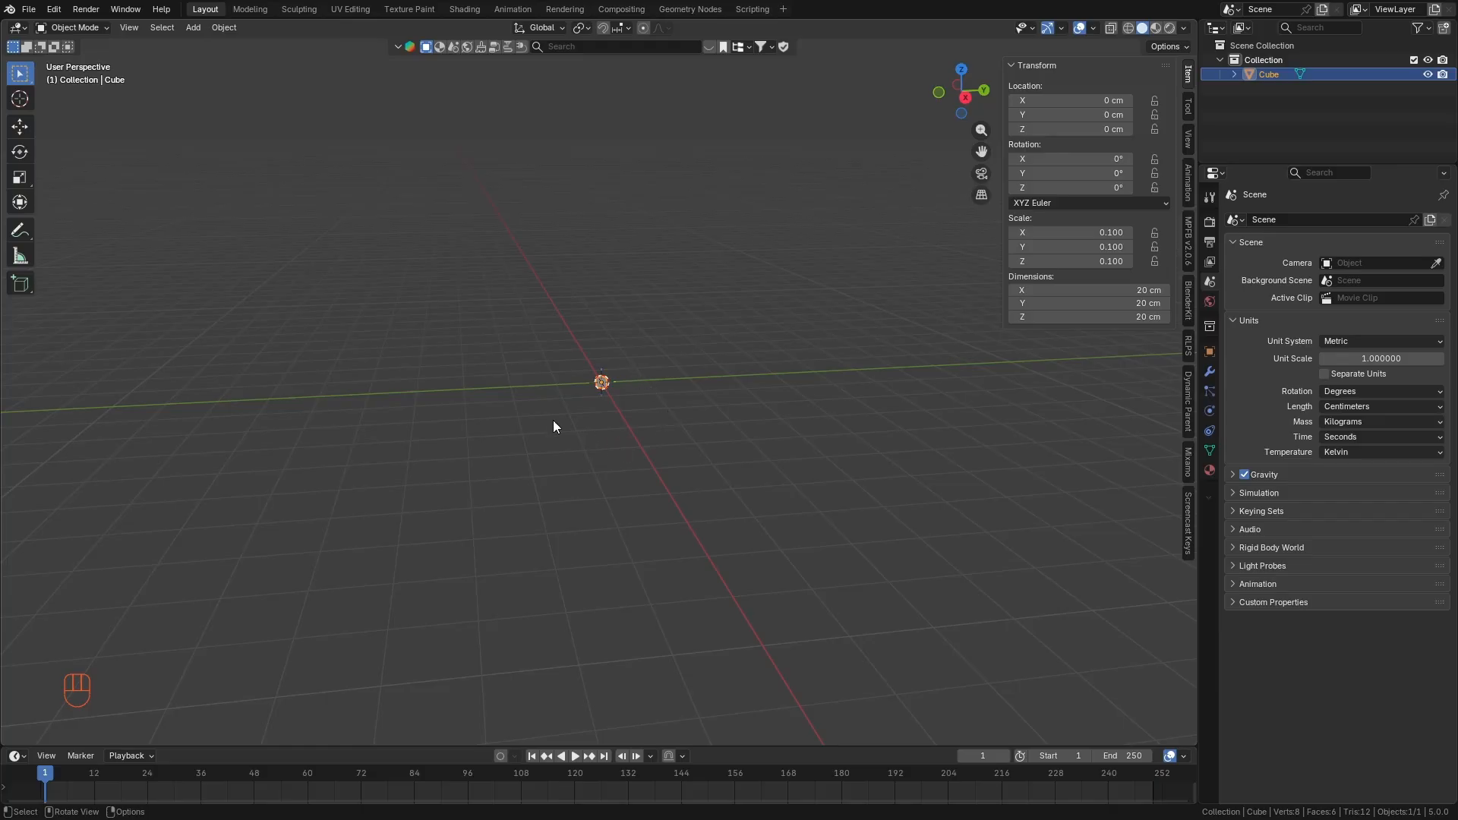
scroll(598, 400, up, 15)
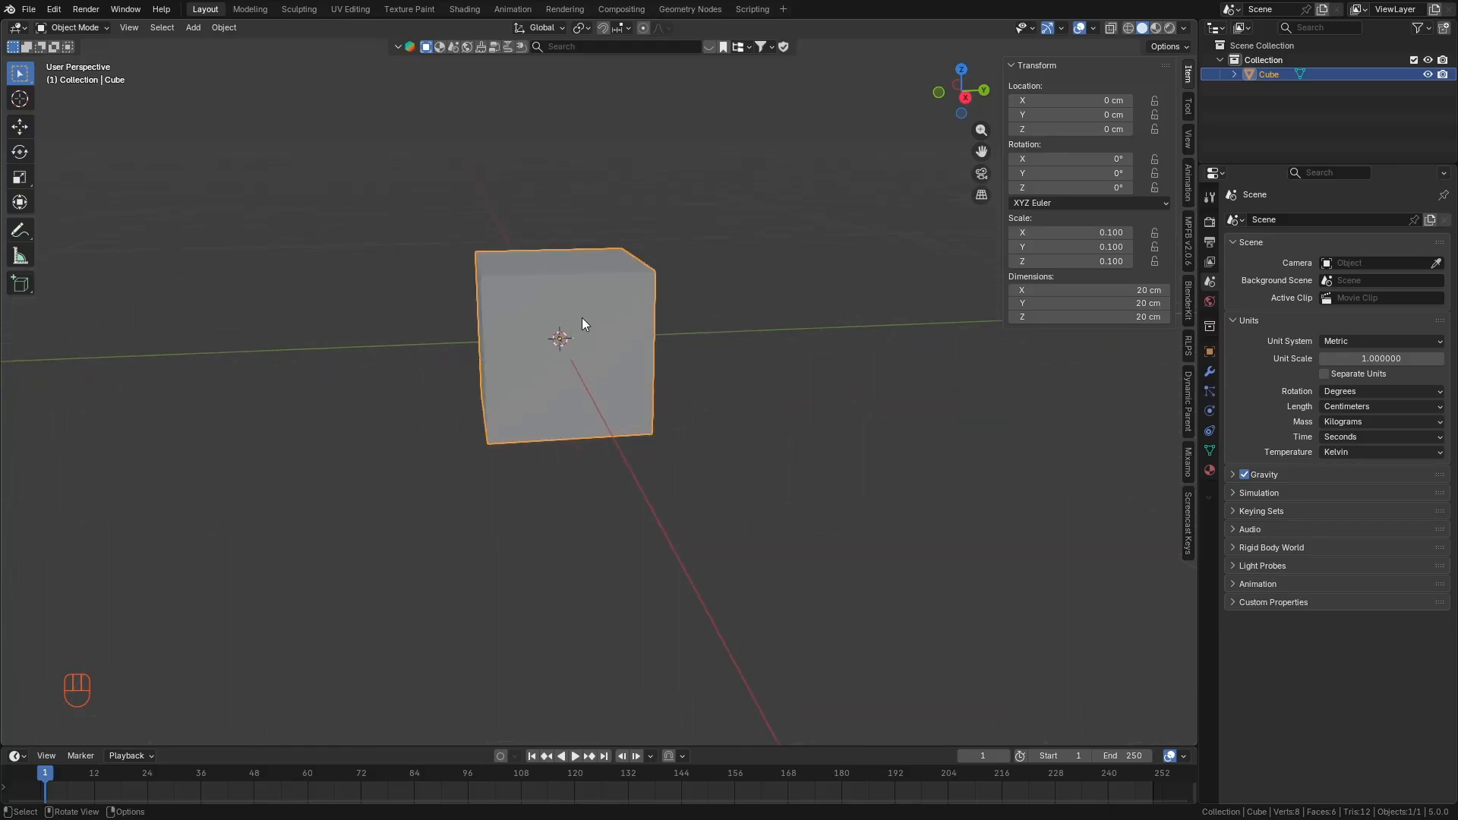
scroll(511, 265, up, 2)
scroll(690, 325, down, 8)
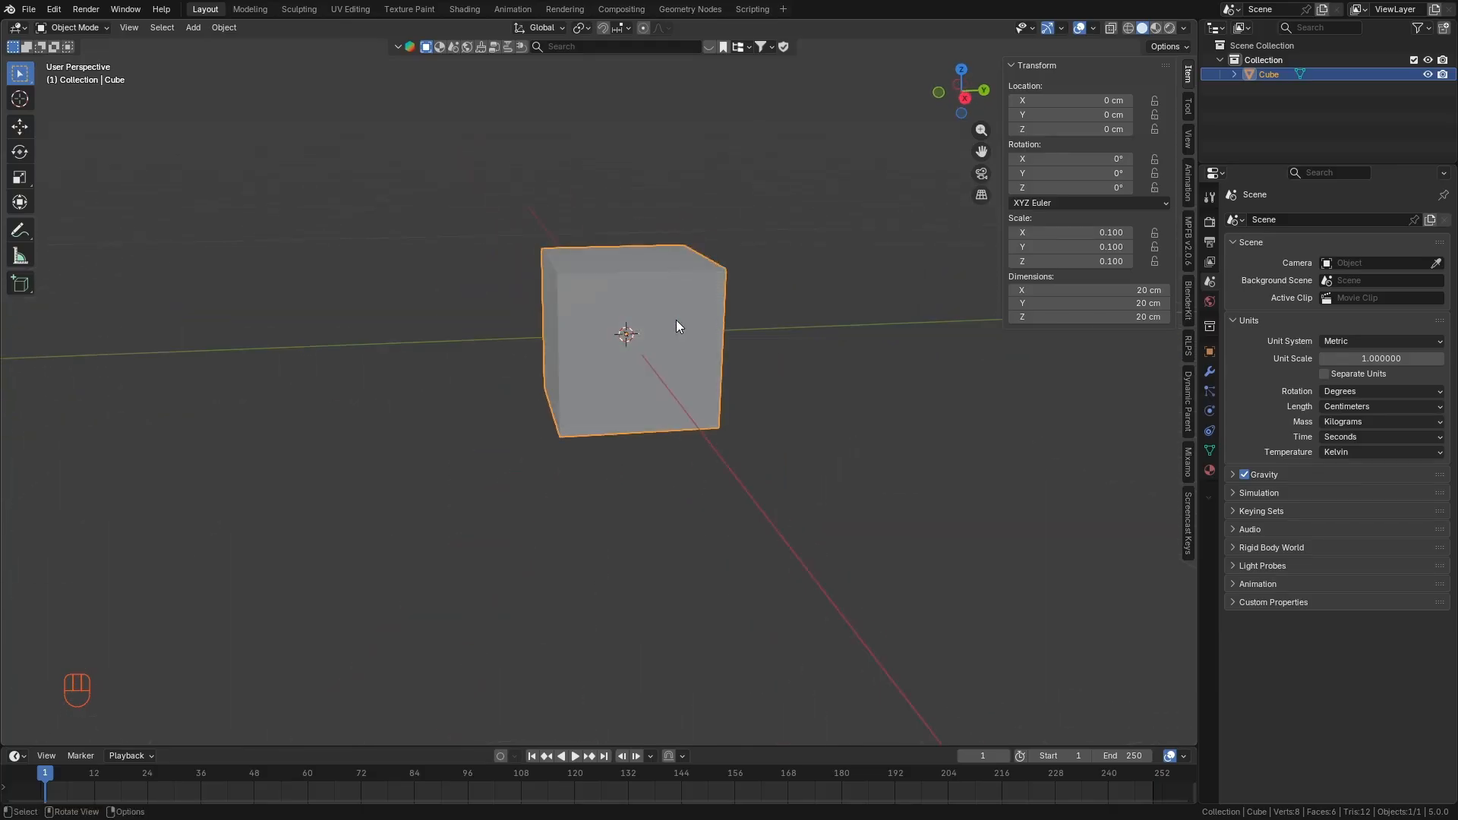
scroll(608, 348, down, 5)
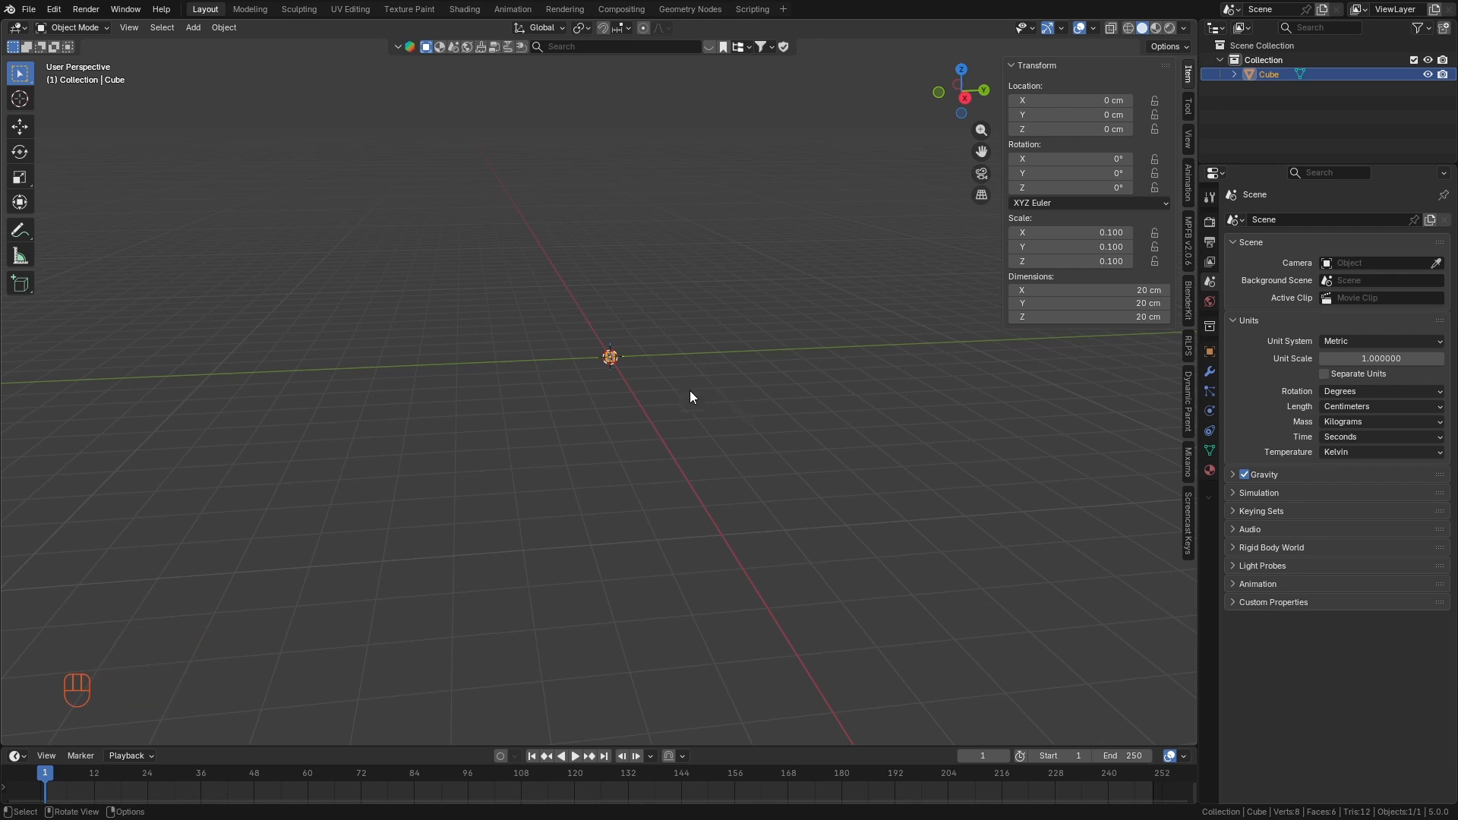
Frame the selected cube in the viewport after moving the view away from it.
middle_drag(689, 390, 759, 402)
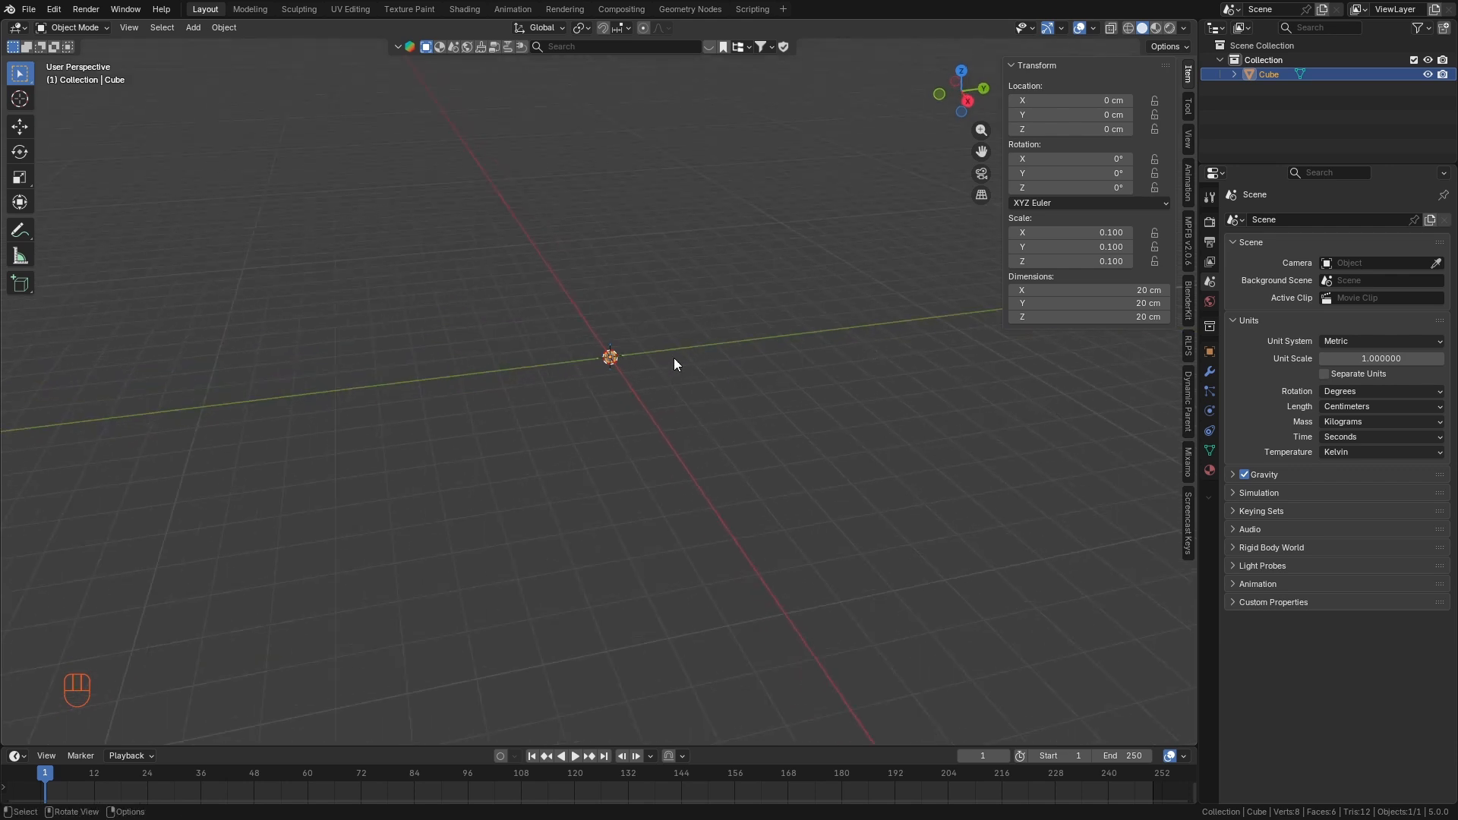
shift+middle_drag(673, 358, 555, 307)
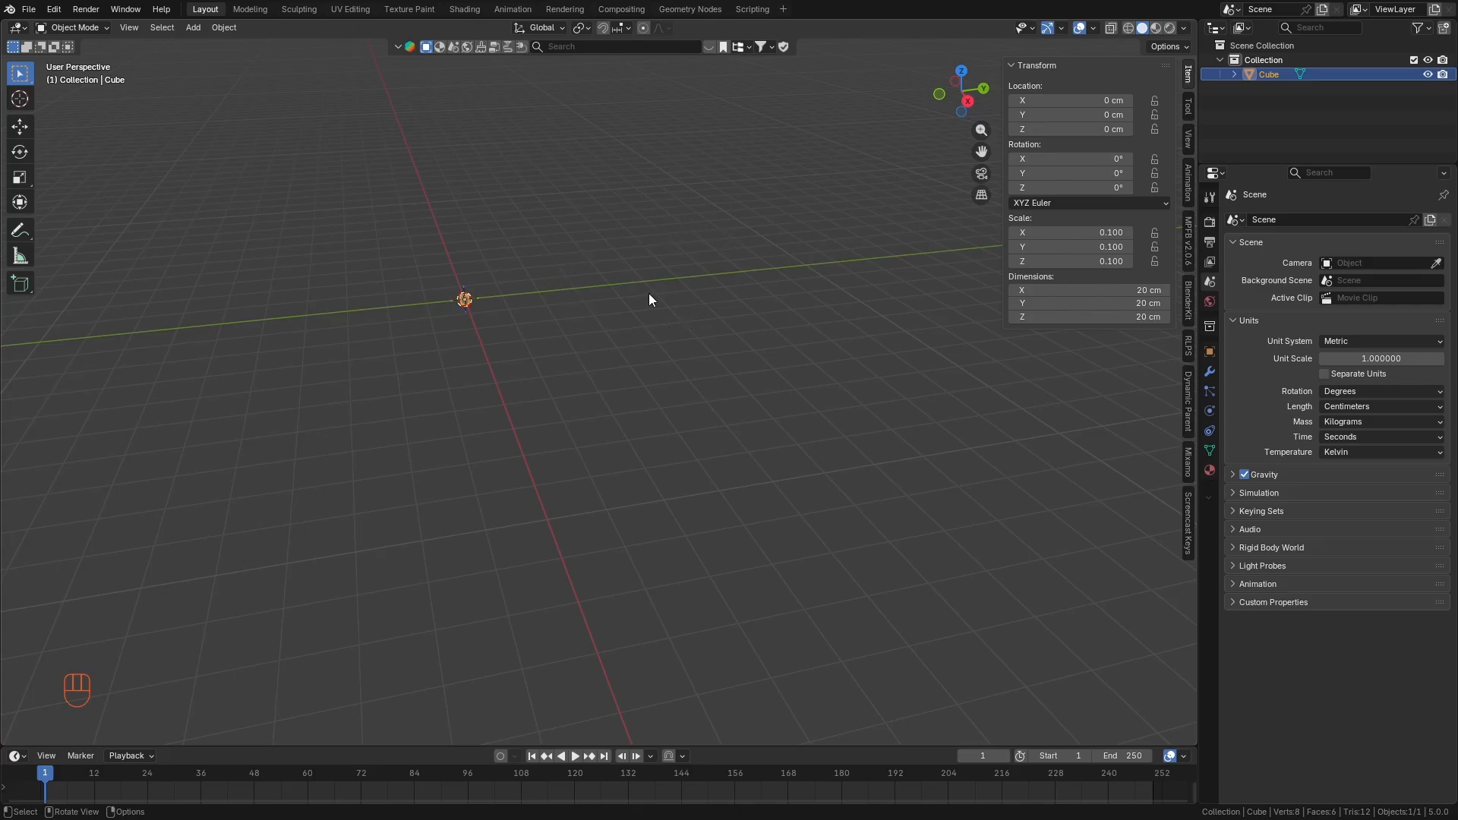
shift+middle_drag(648, 299, 216, 95)
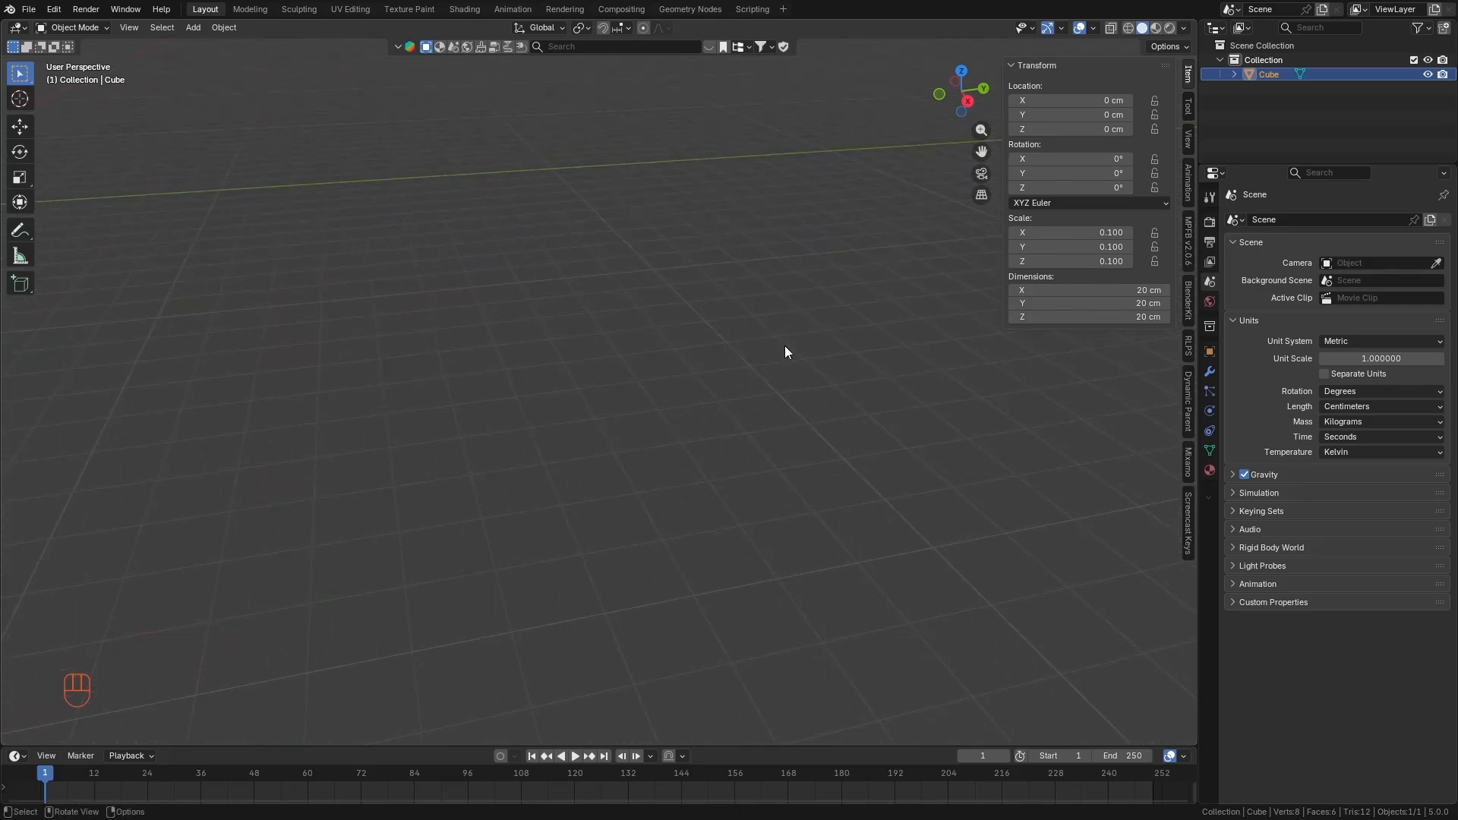
scroll(719, 295, down, 3)
scroll(714, 239, up, 2)
scroll(778, 345, down, 4)
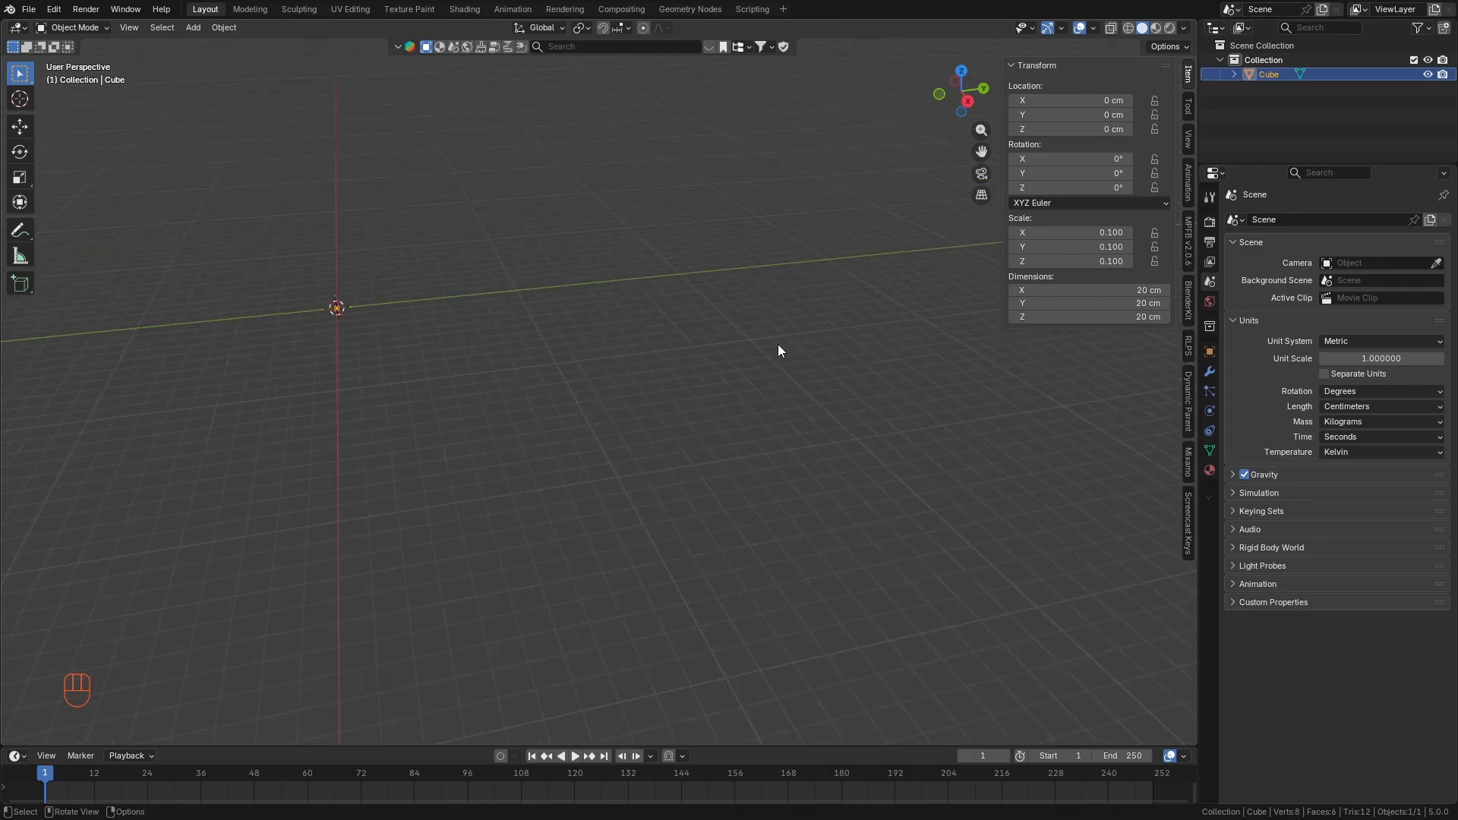
scroll(786, 334, up, 2)
scroll(748, 255, up, 2)
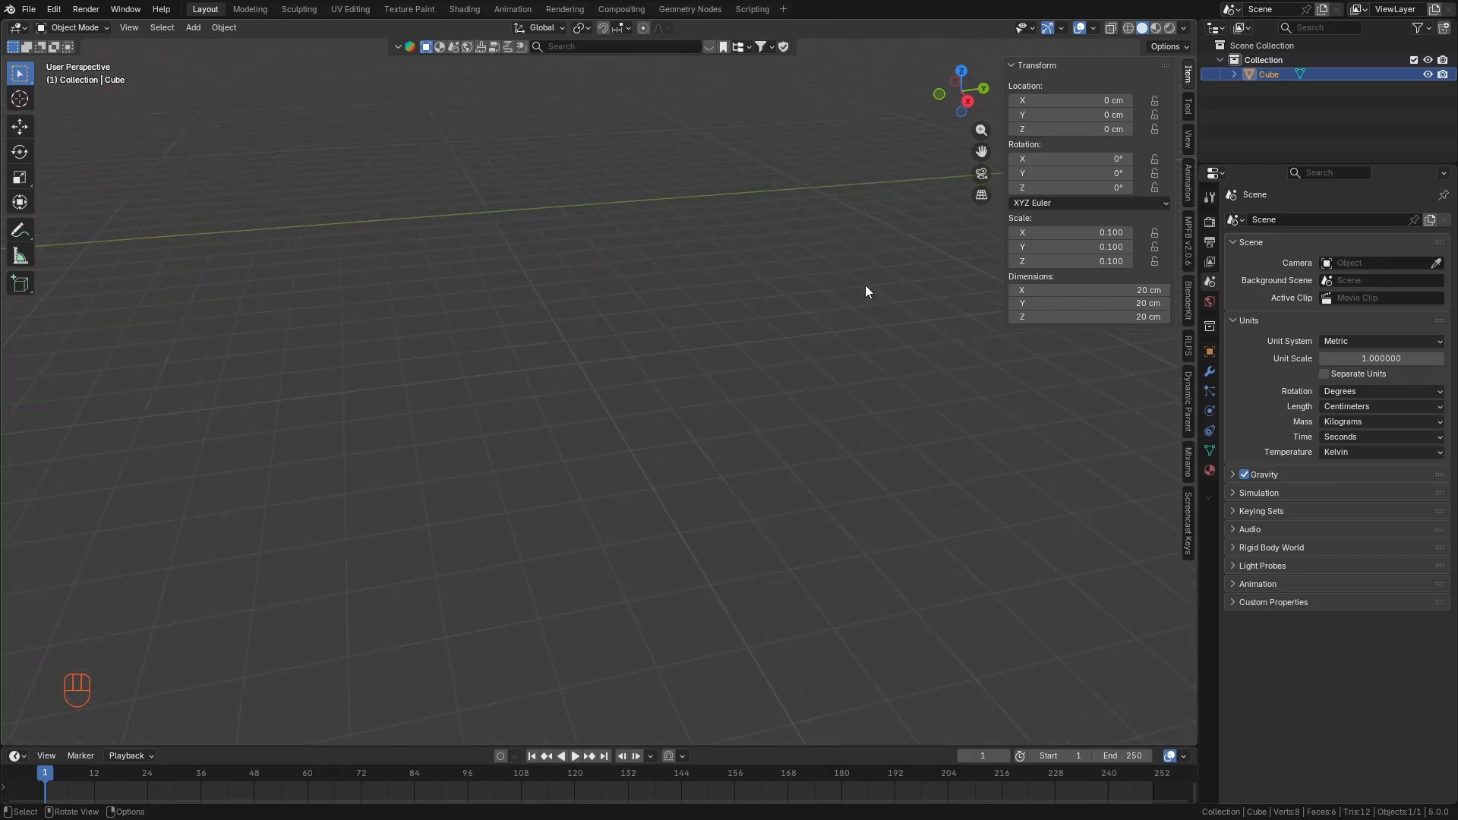
scroll(861, 327, down, 2)
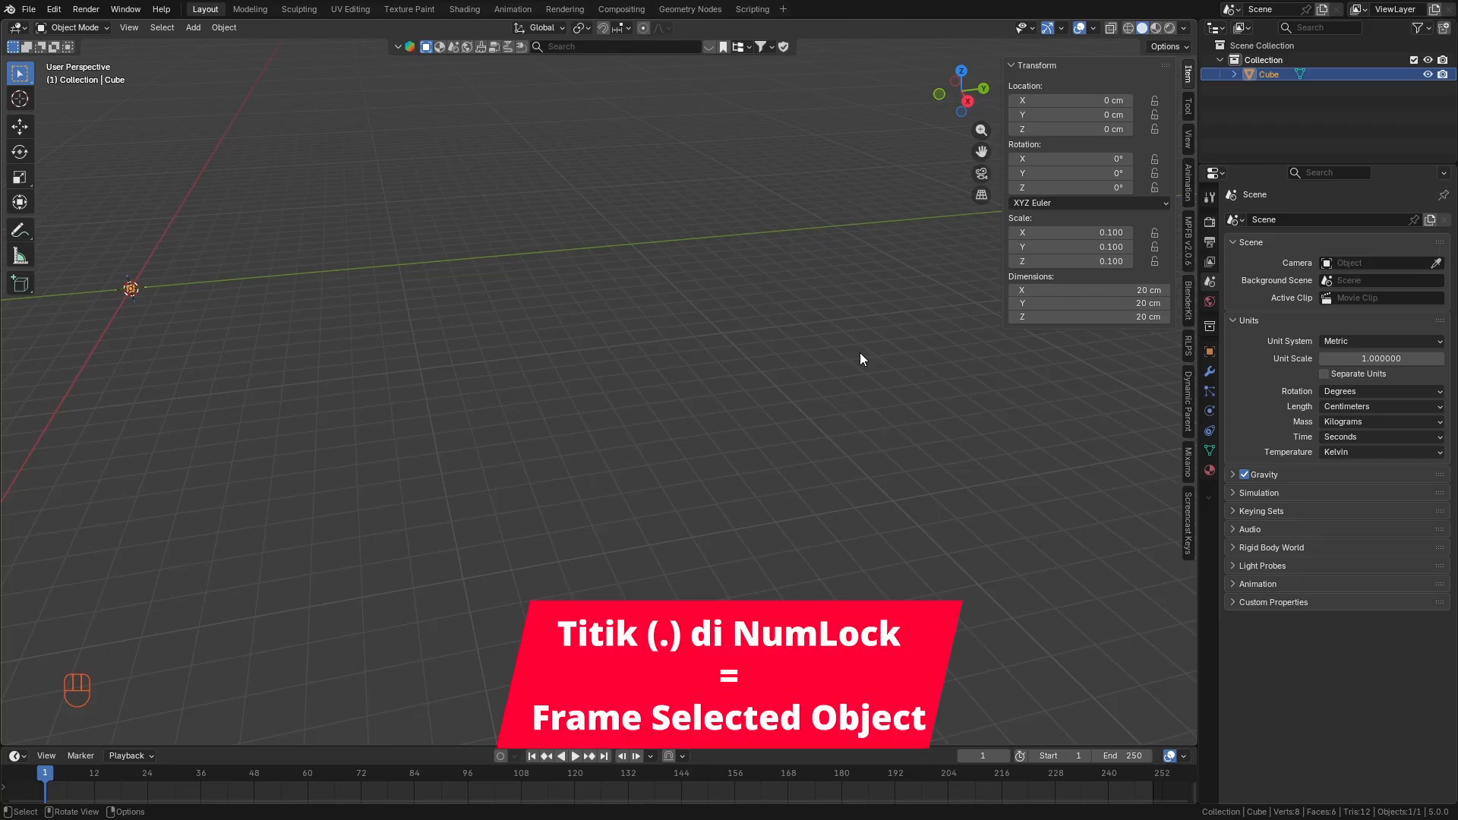
key(KP_Decimal)
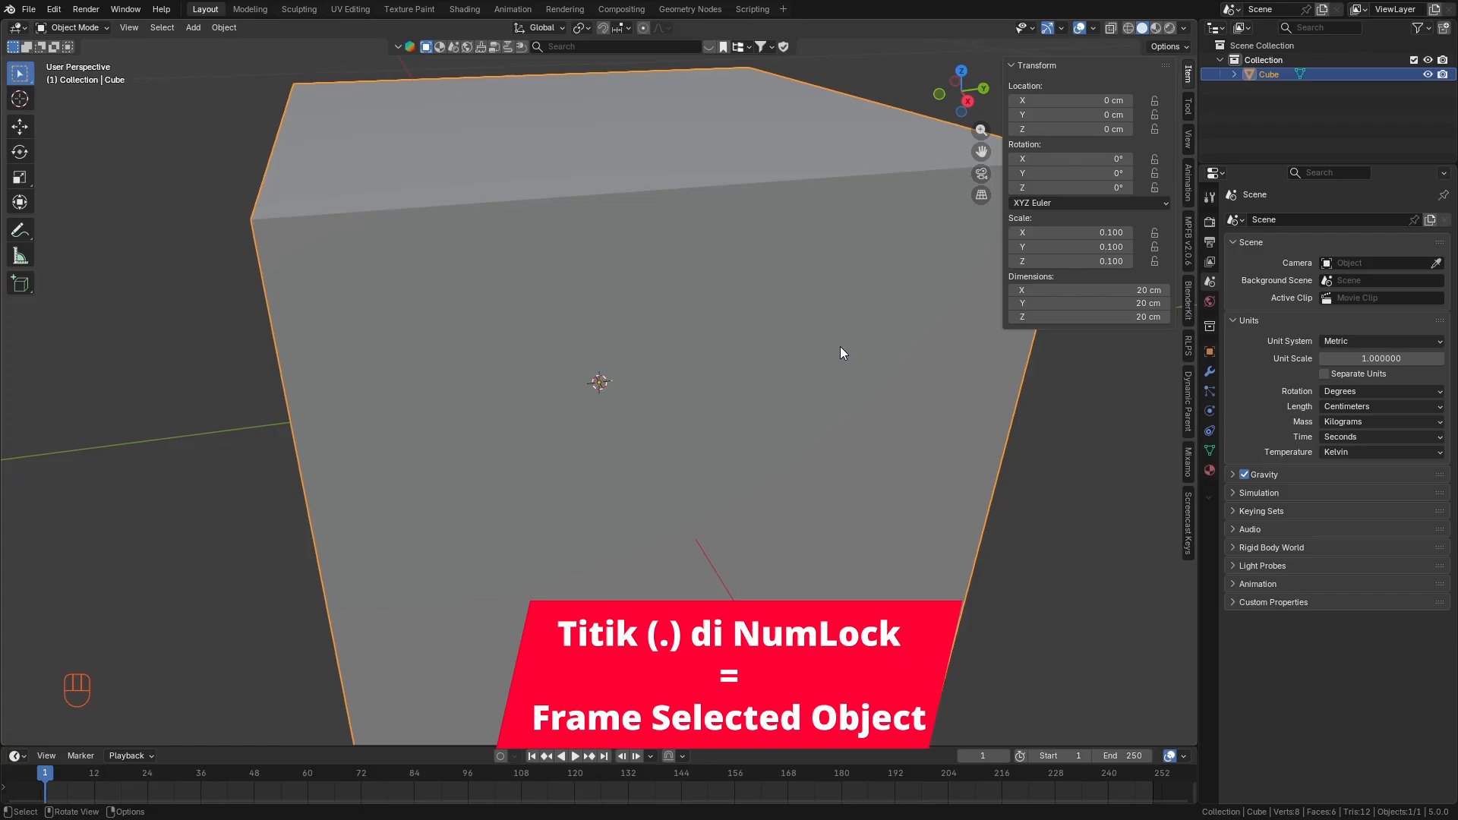
Move the view far from the cube until it is out of sight, and bring it back with Frame Selected.
scroll(837, 348, down, 8)
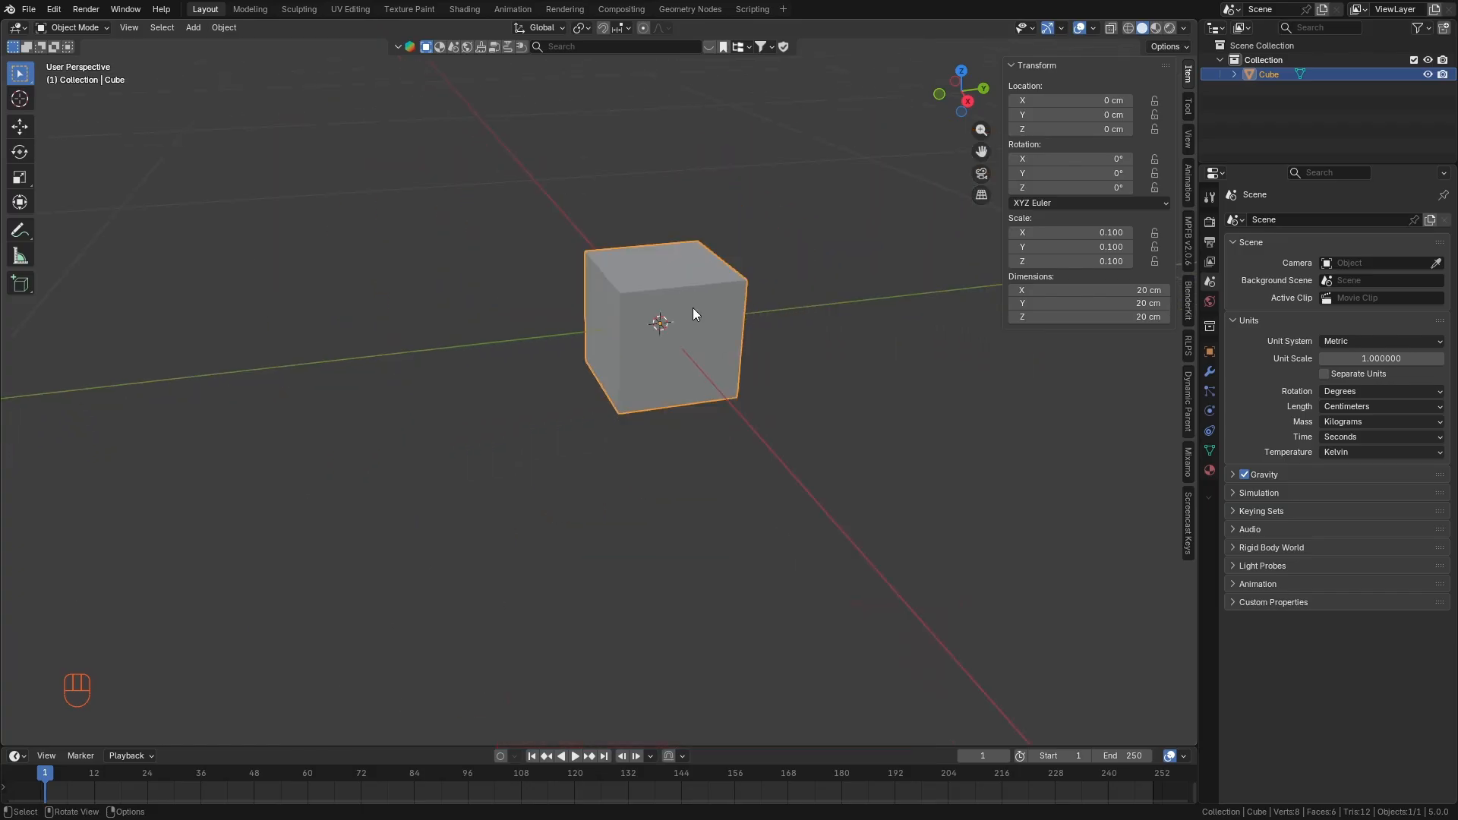
shift+middle_drag(692, 308, 2, 478)
scroll(84, 441, down, 16)
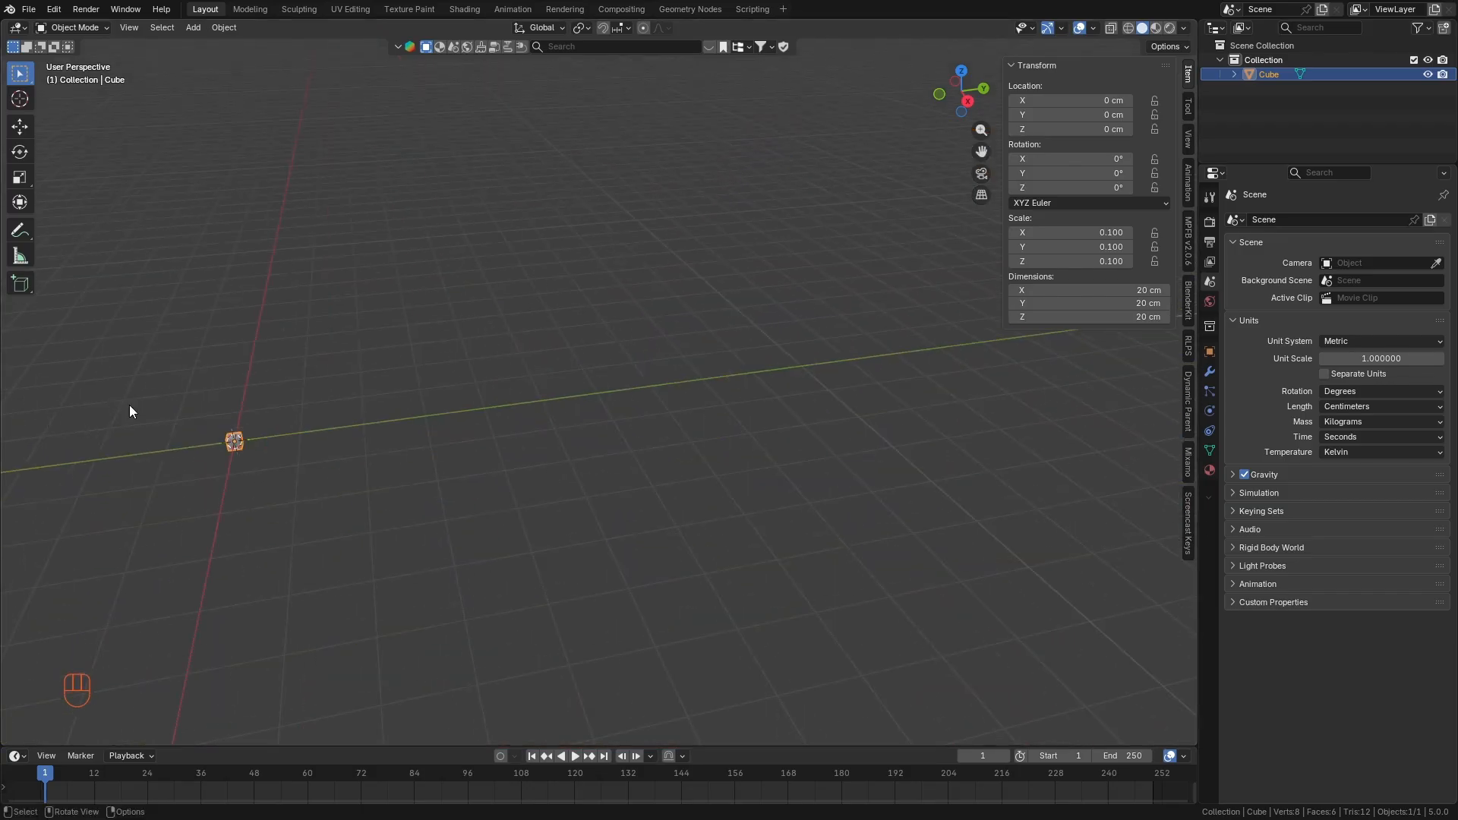
scroll(417, 420, down, 5)
shift+middle_drag(387, 408, 1013, 586)
shift+middle_drag(275, 228, 756, 365)
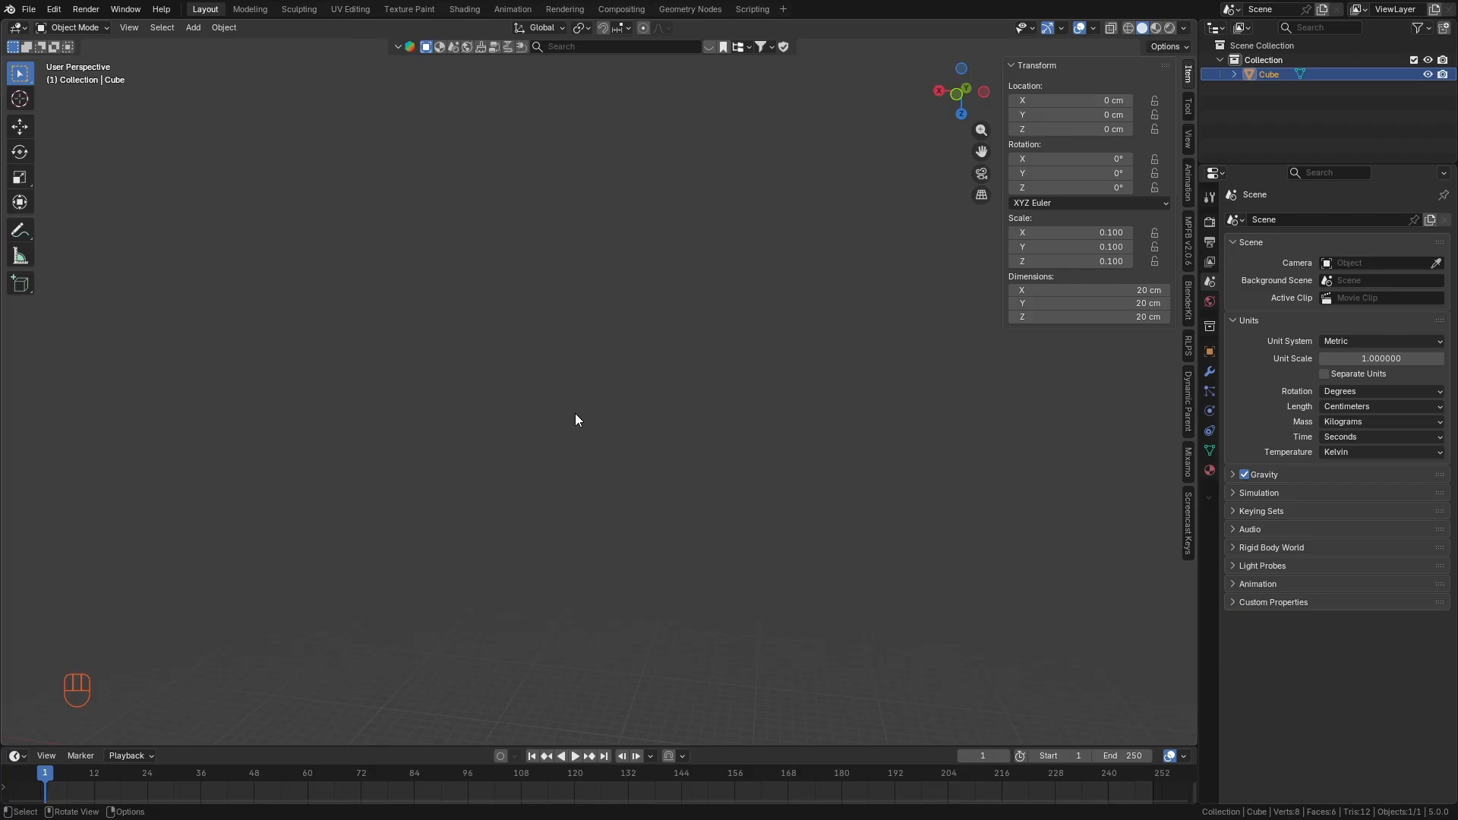
key(KP_Decimal)
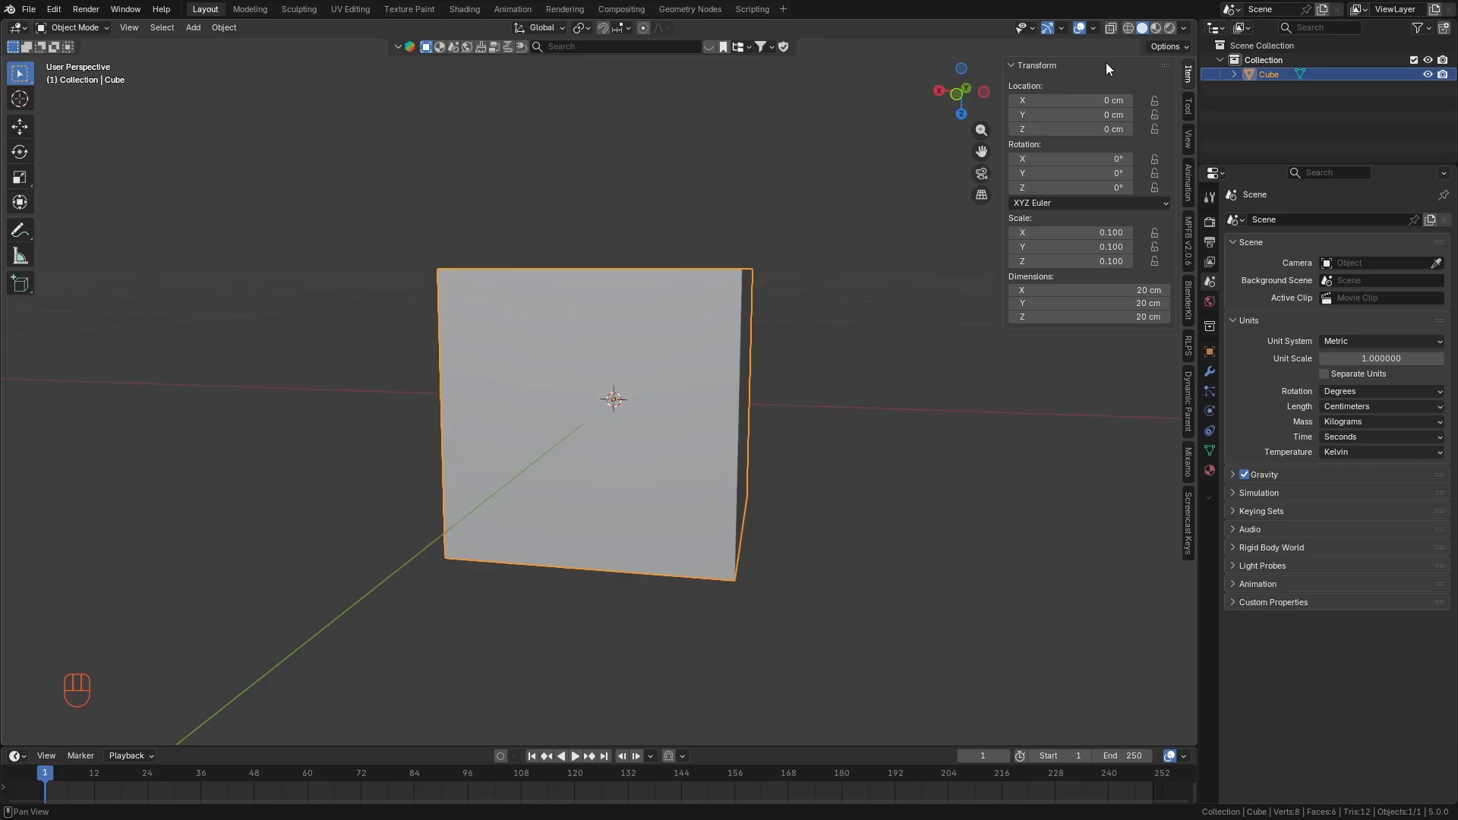
Hide the viewport sidebar and switch to the front orthographic view of the cube.
key(n)
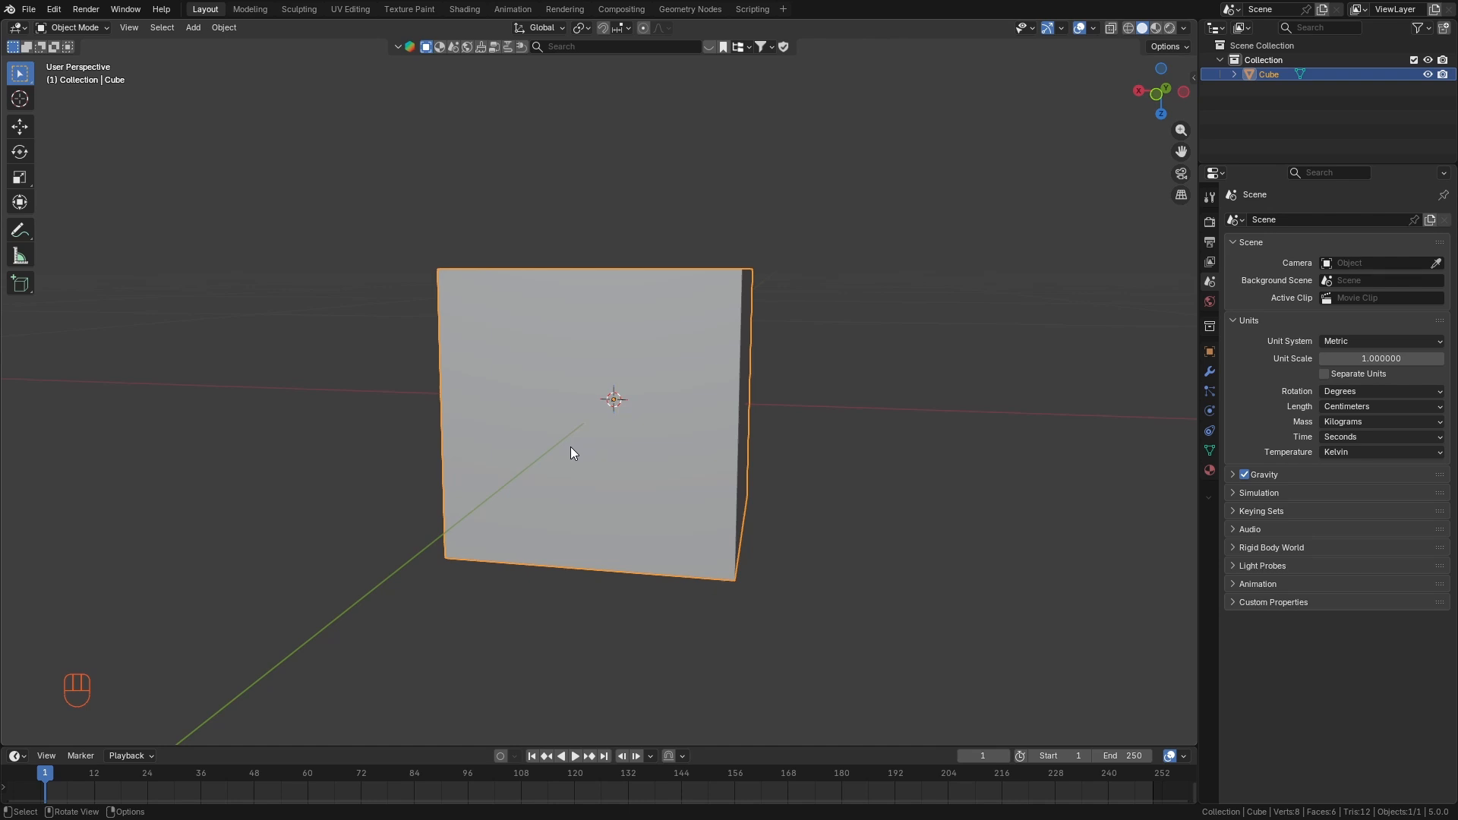
key(KP_1)
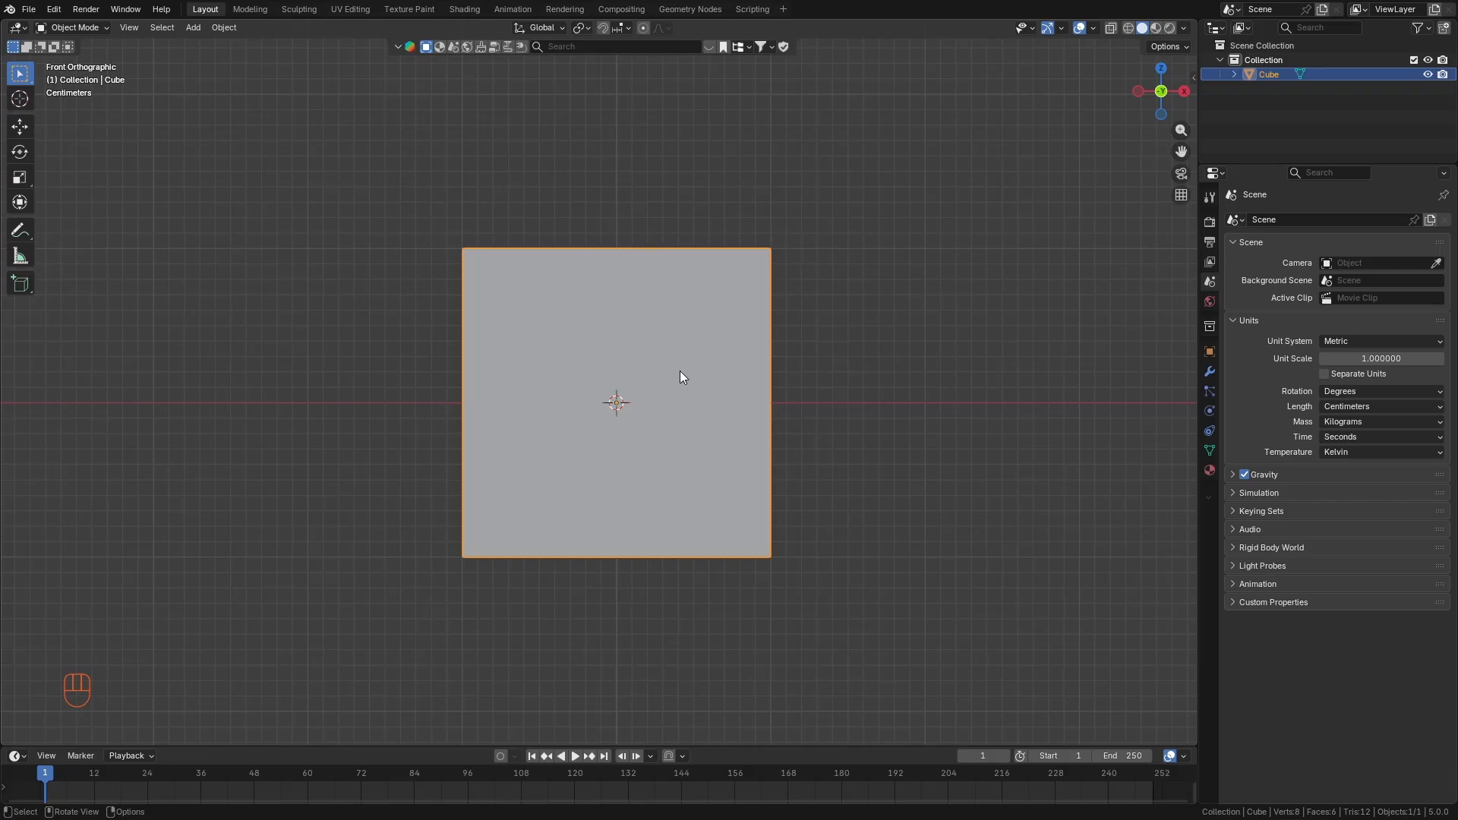
scroll(763, 247, down, 3)
scroll(670, 305, up, 1)
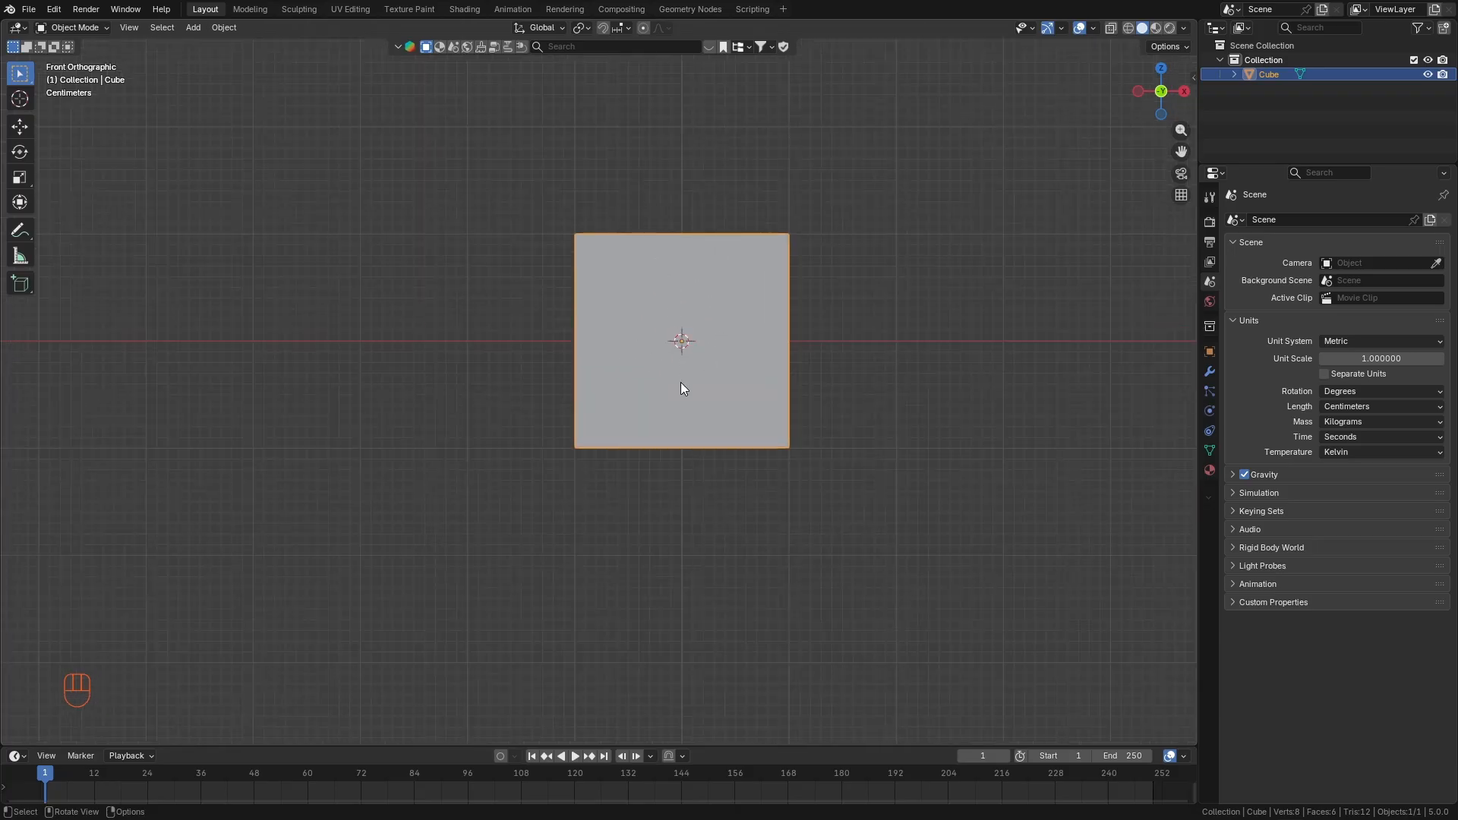
scroll(683, 391, down, 3)
scroll(679, 298, up, 3)
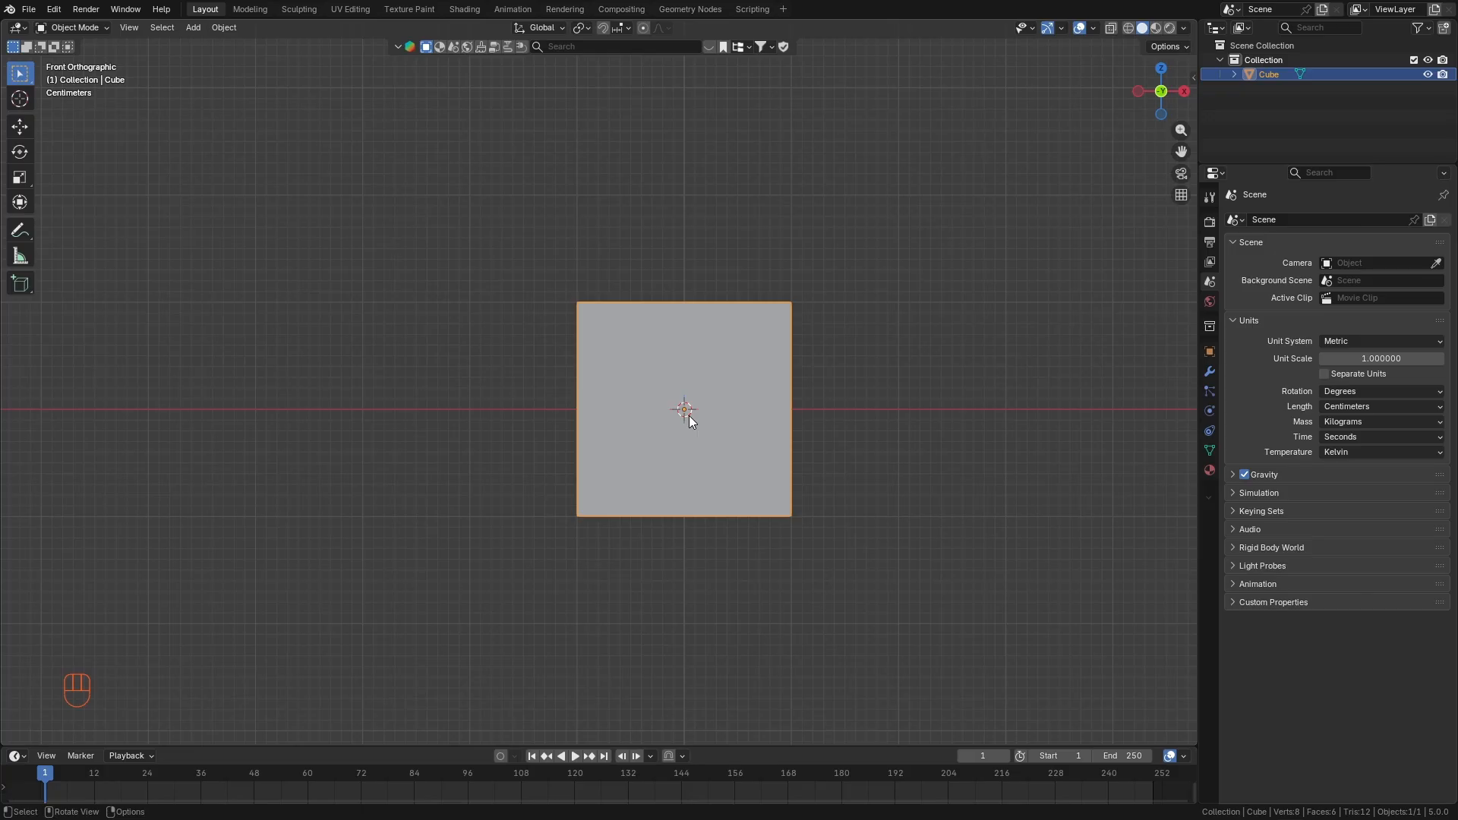
Move the cube straight up along Z by about 10 cm so its base sits on the ground line.
key(g)
key(z)
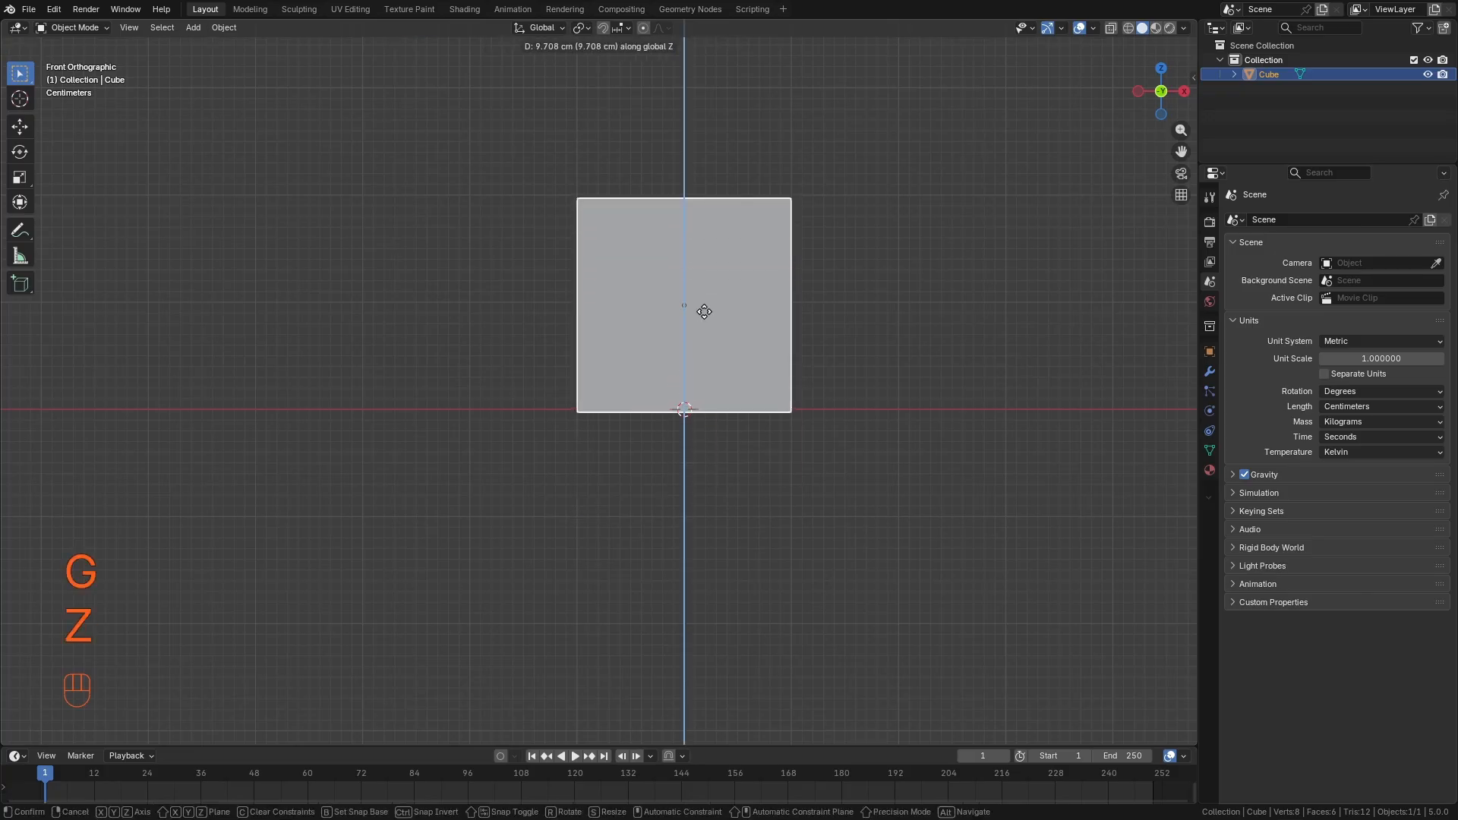
click(708, 308)
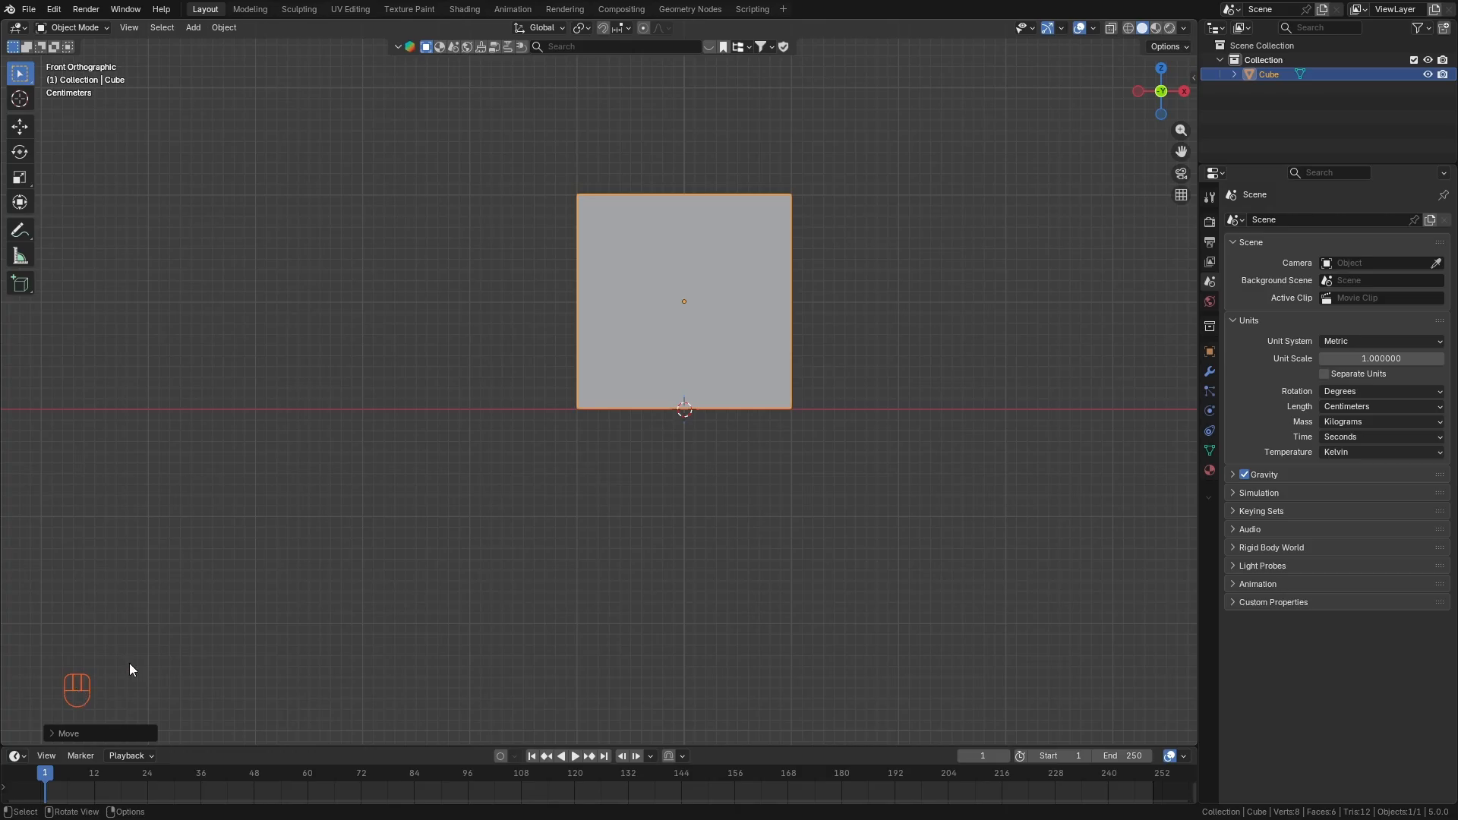
click(276, 486)
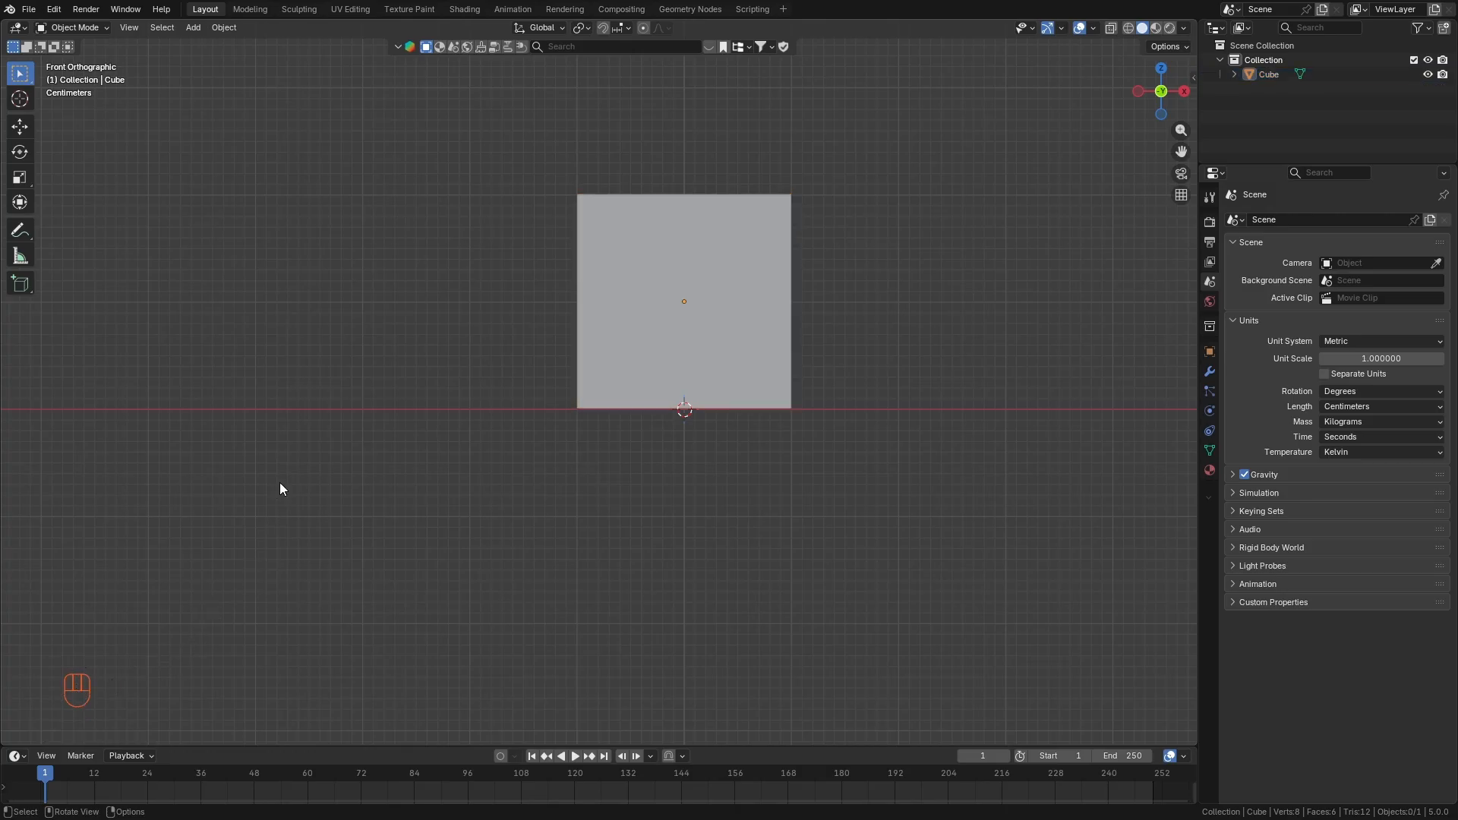
middle_drag(279, 481, 285, 480)
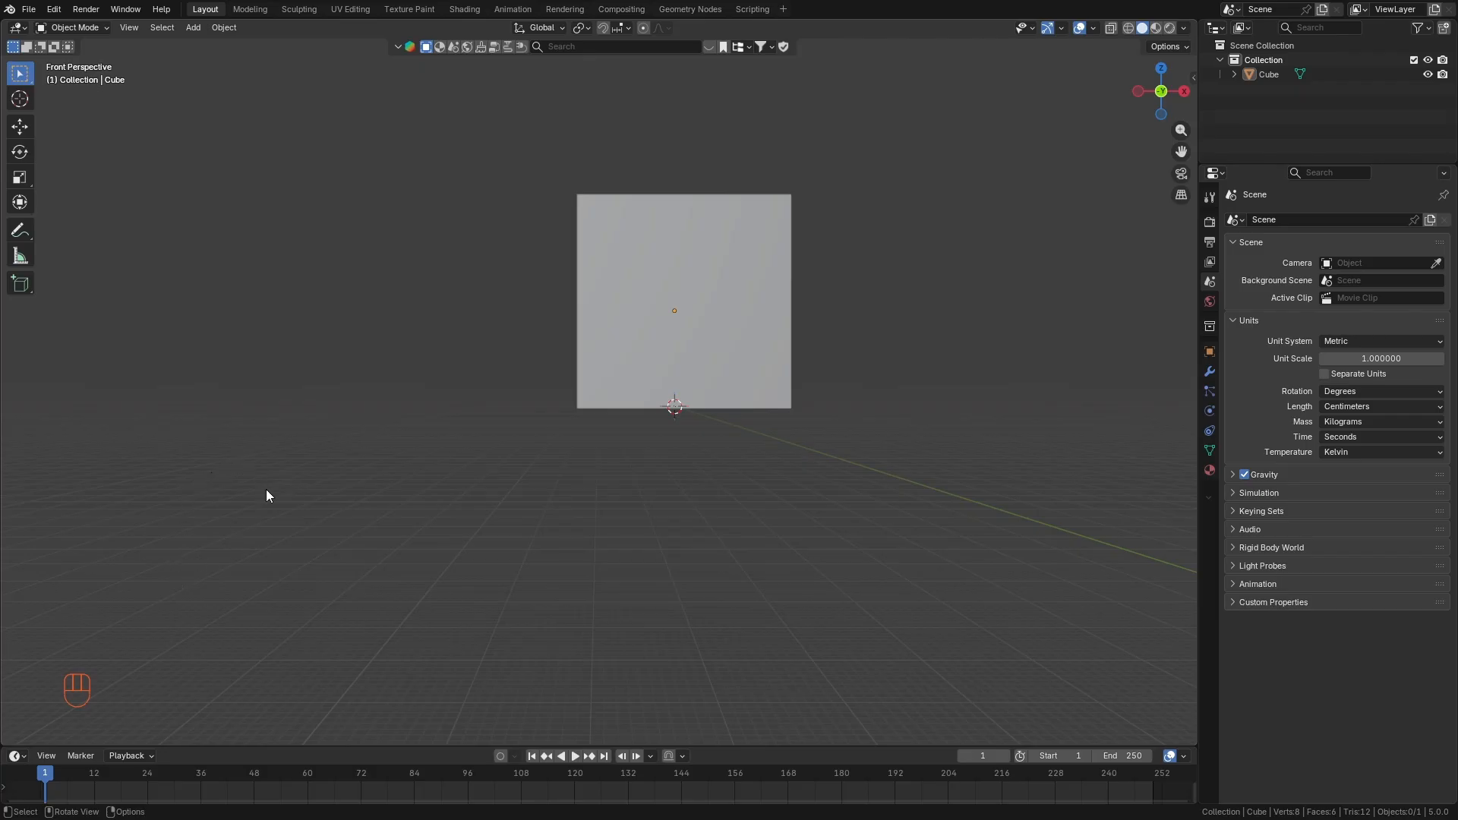
key(a)
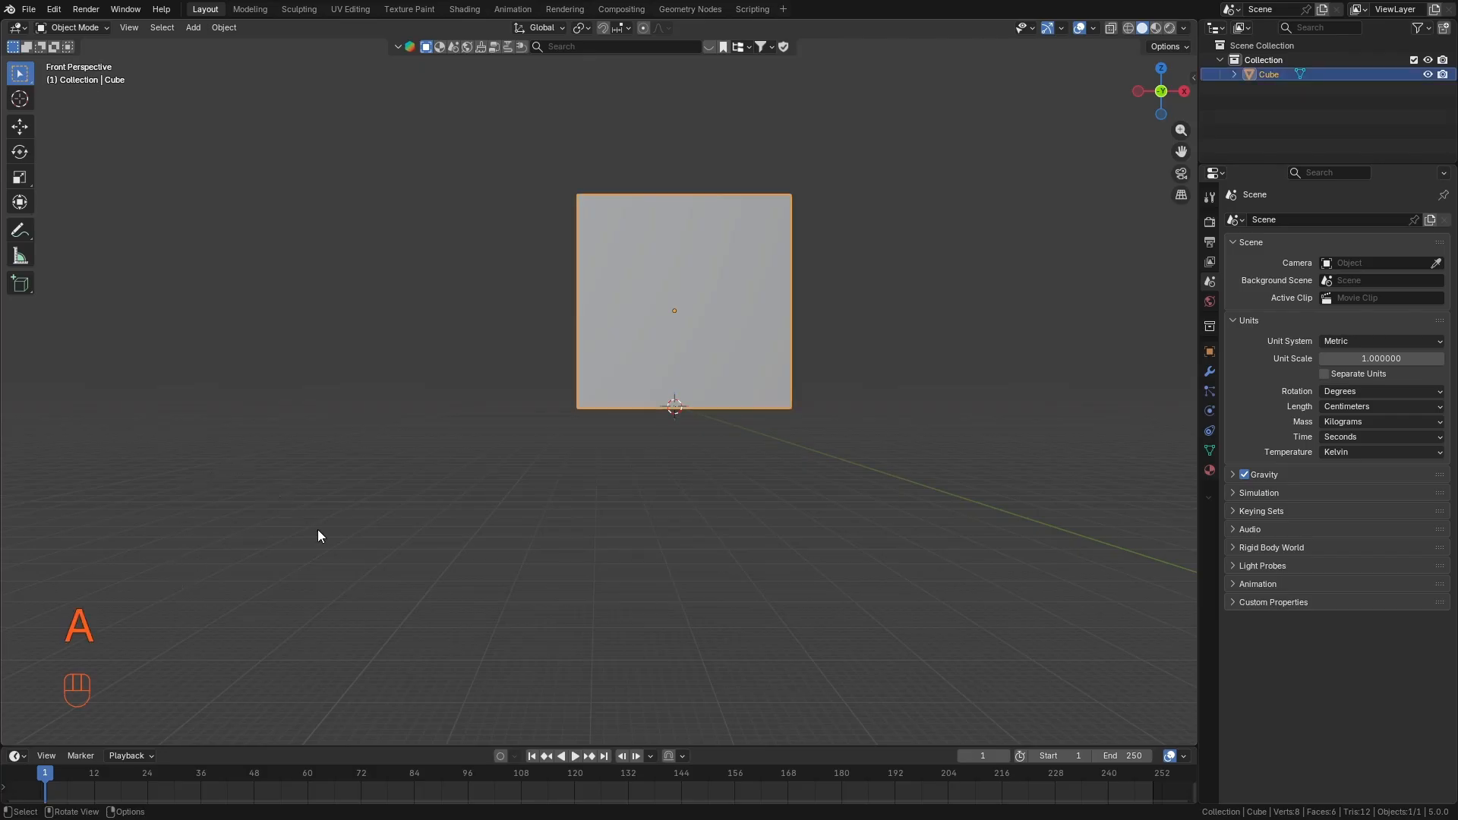
key(s)
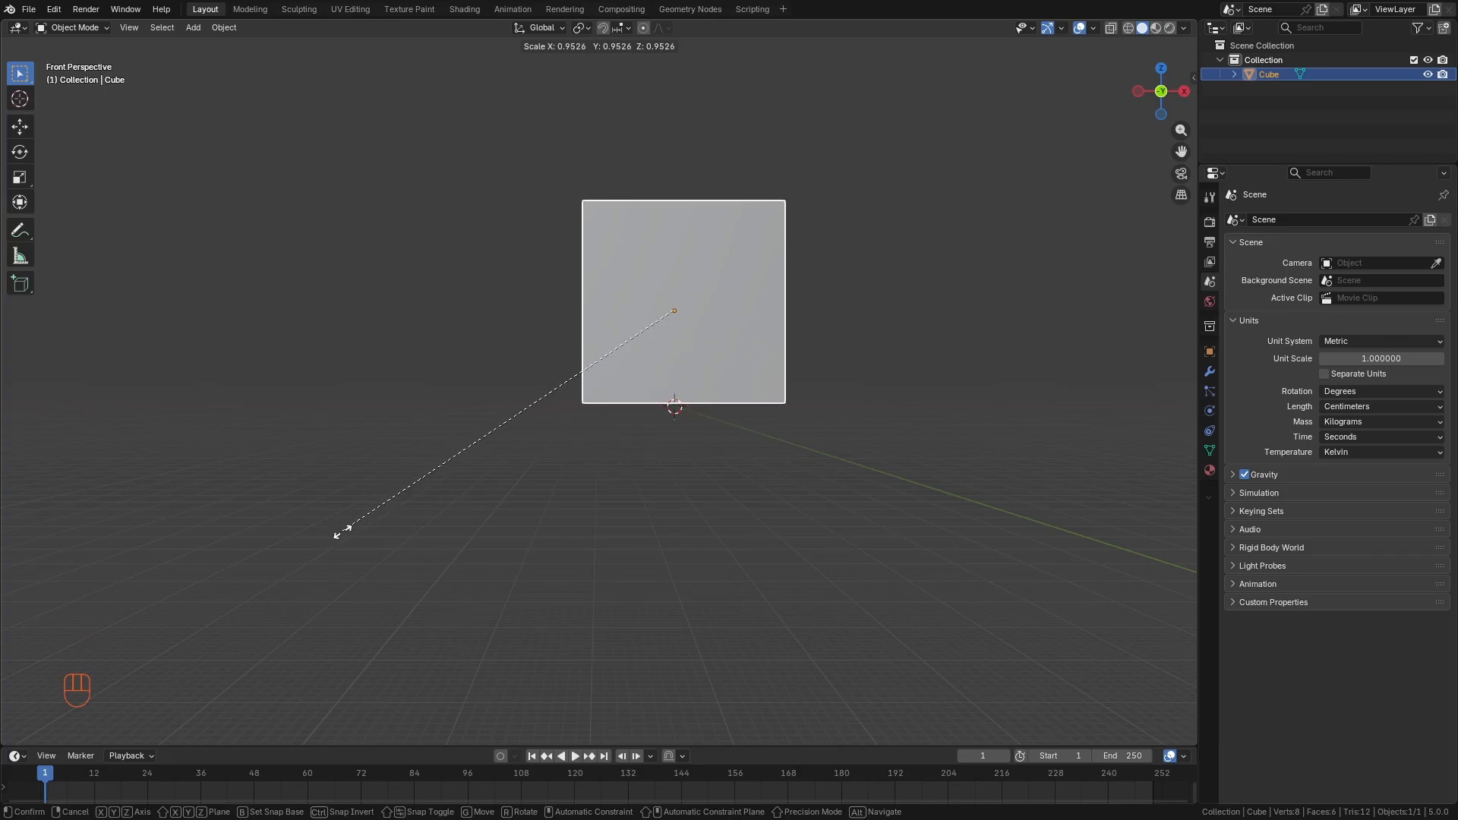
right_click(348, 530)
key(KP_1)
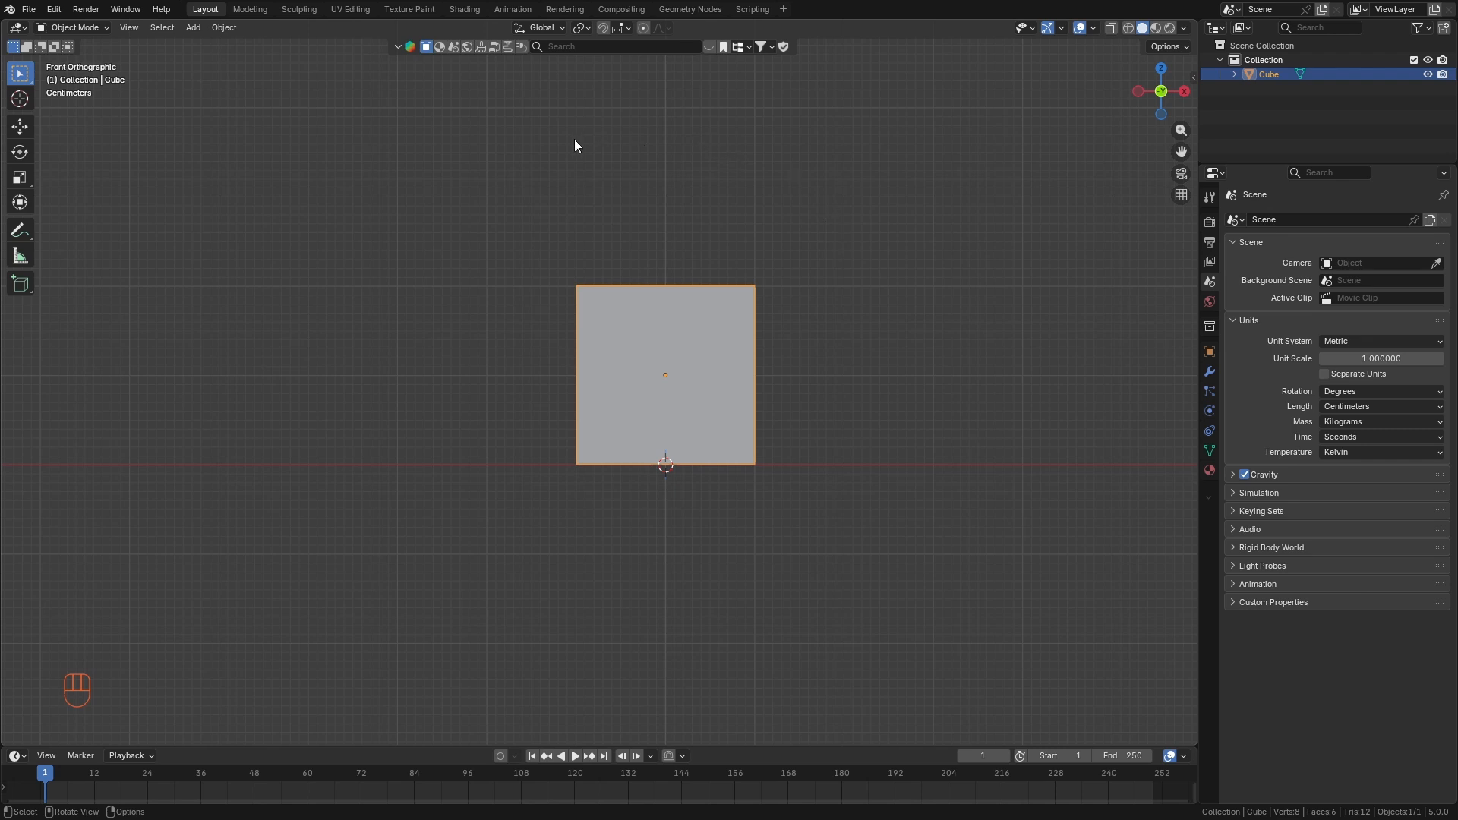
Switch the selected cube from Object Mode to Edit Mode.
click(94, 30)
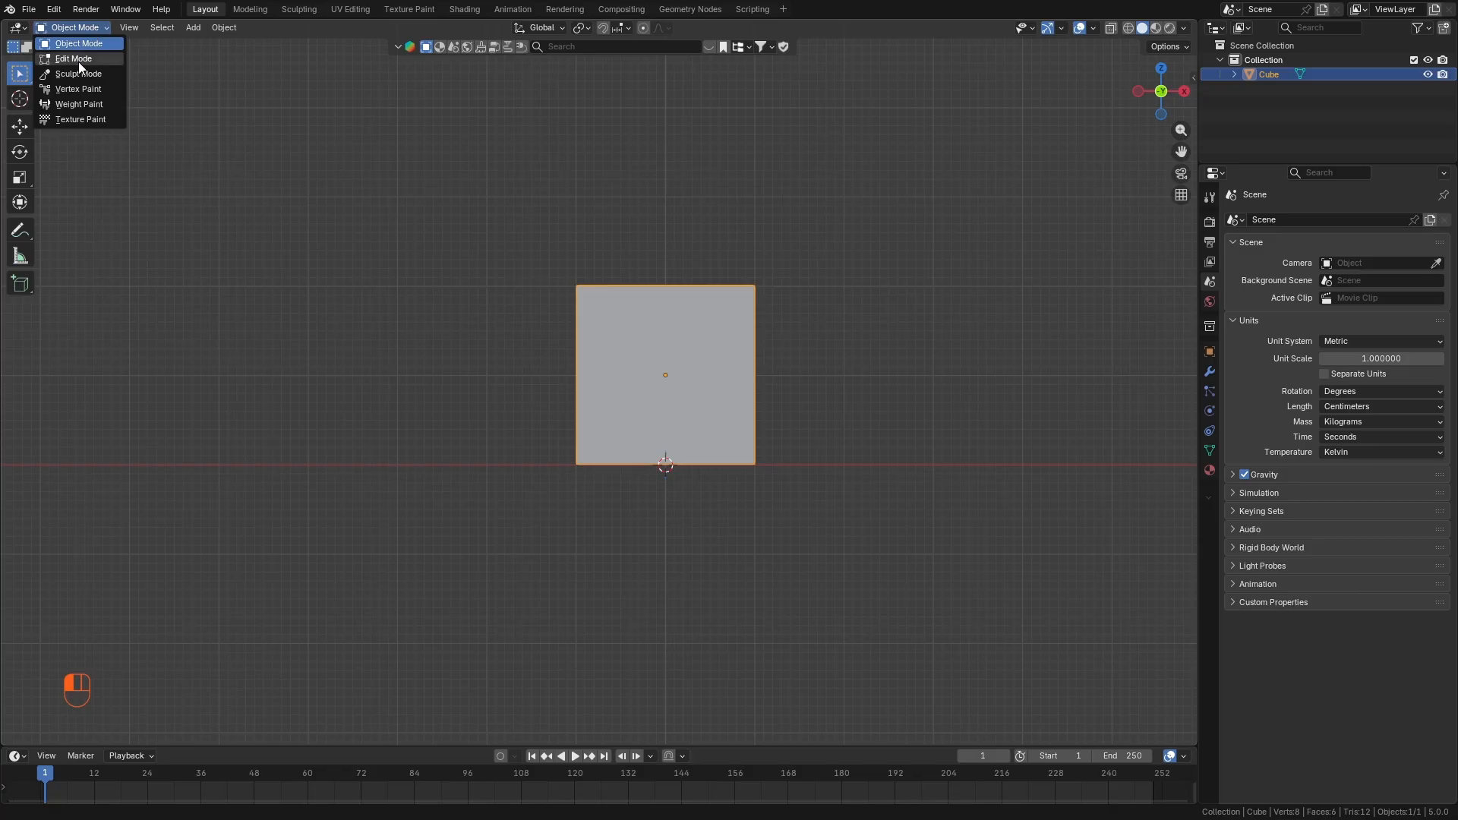
click(75, 59)
key(Tab)
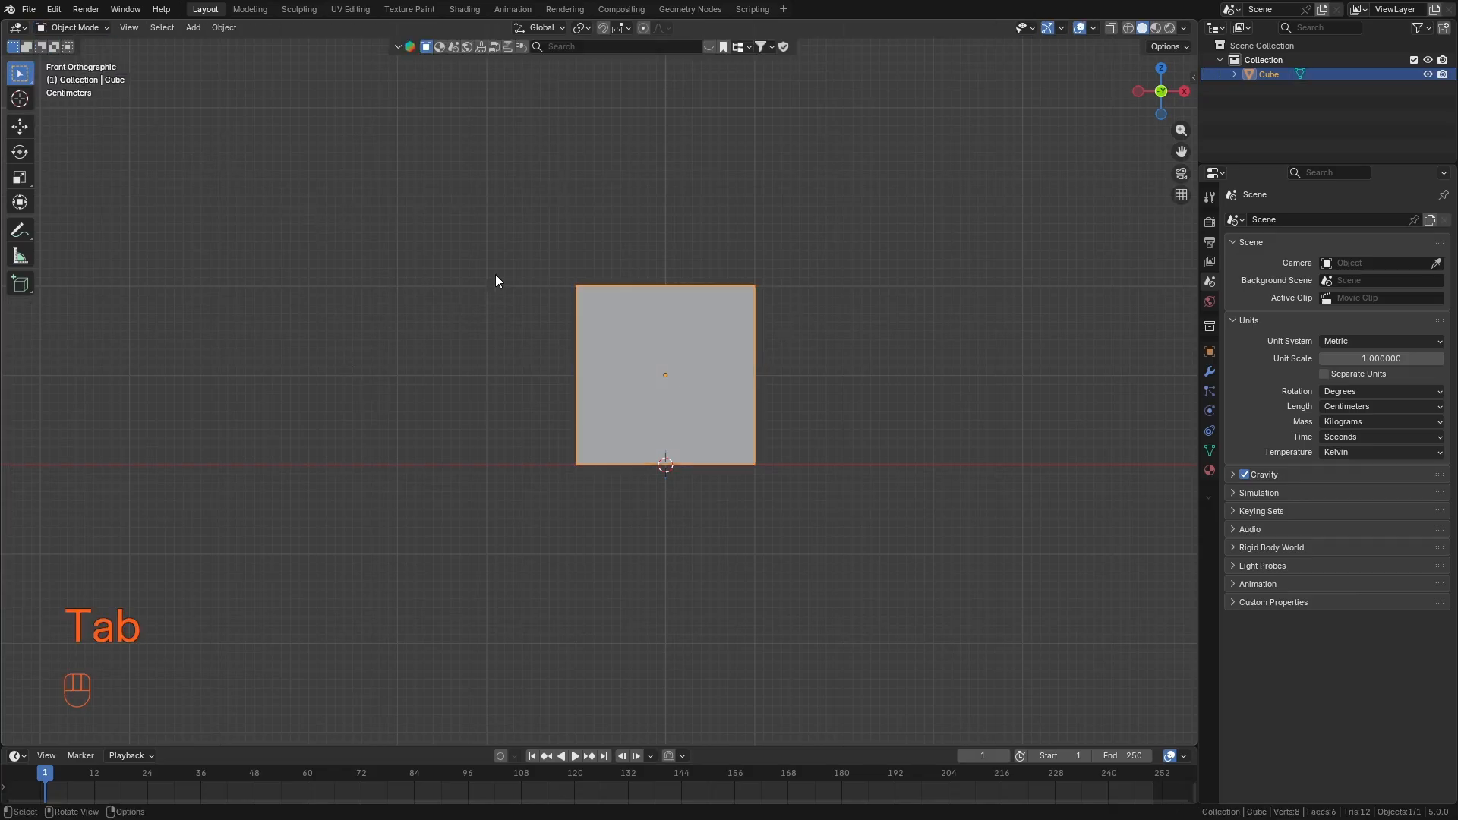
key(Tab)
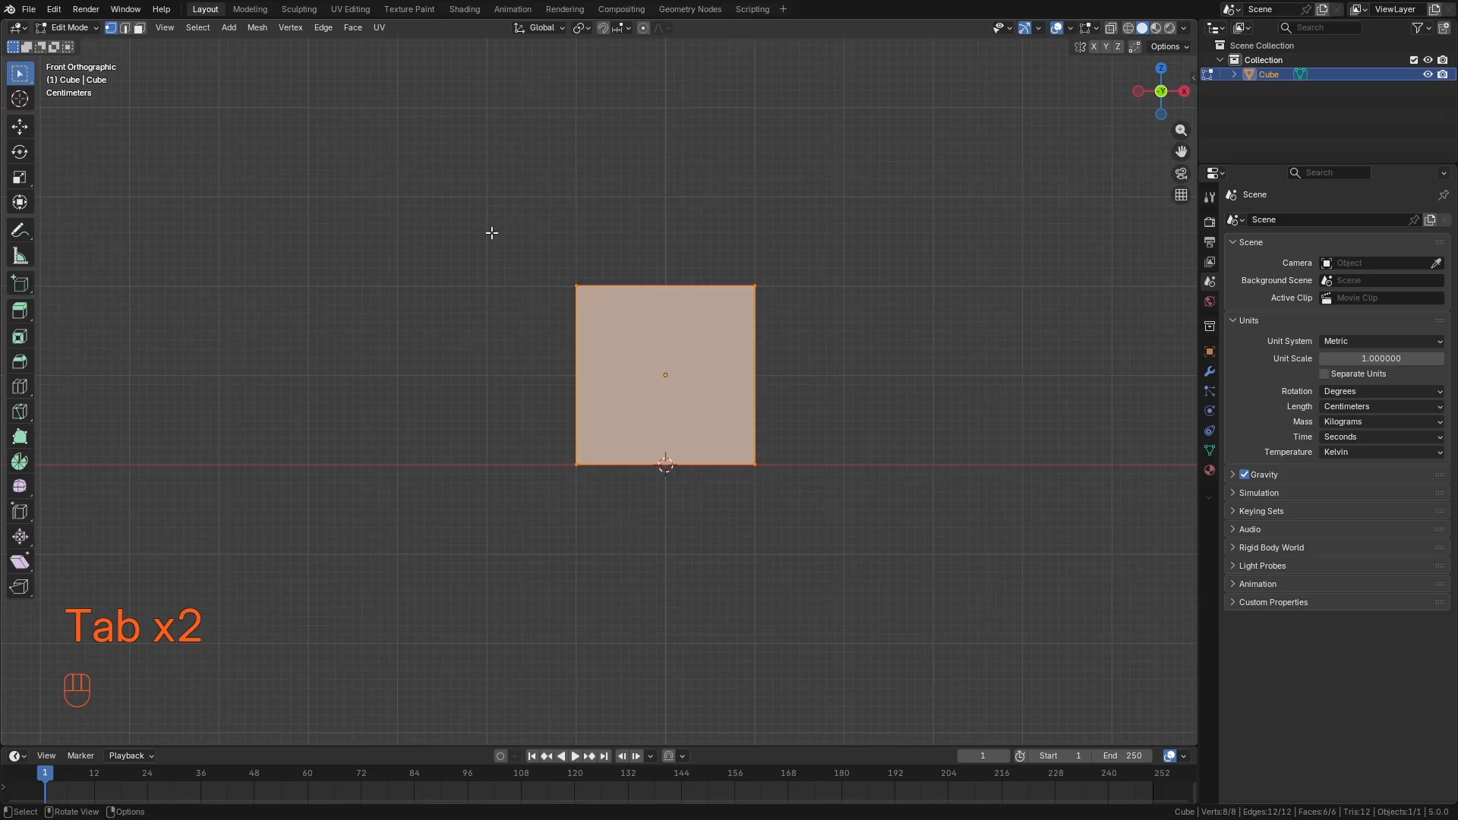
key(Tab)
key(Tab)
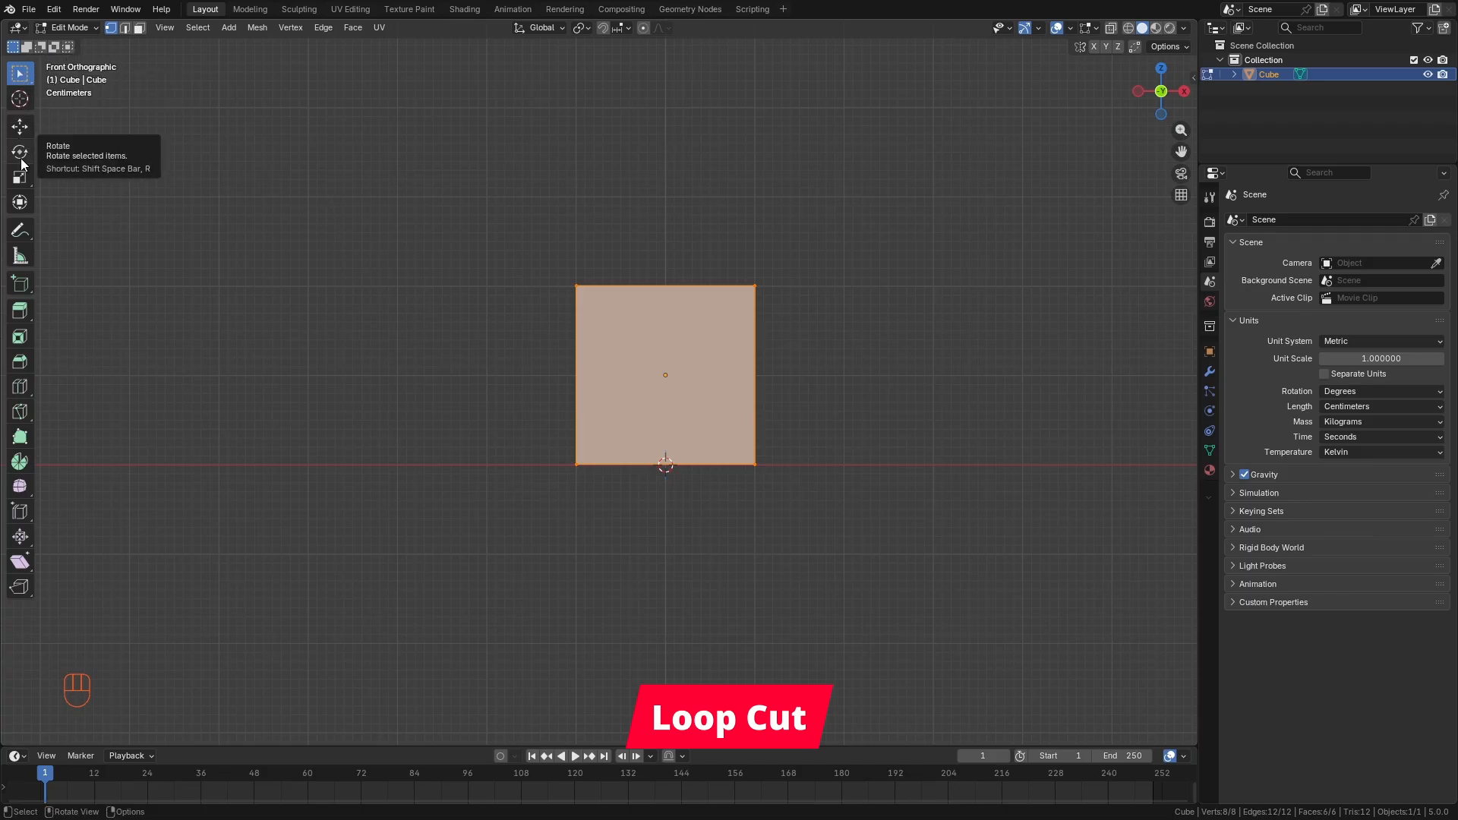
Add one horizontal edge loop around the middle of the cube with the Loop Cut tool.
key(t)
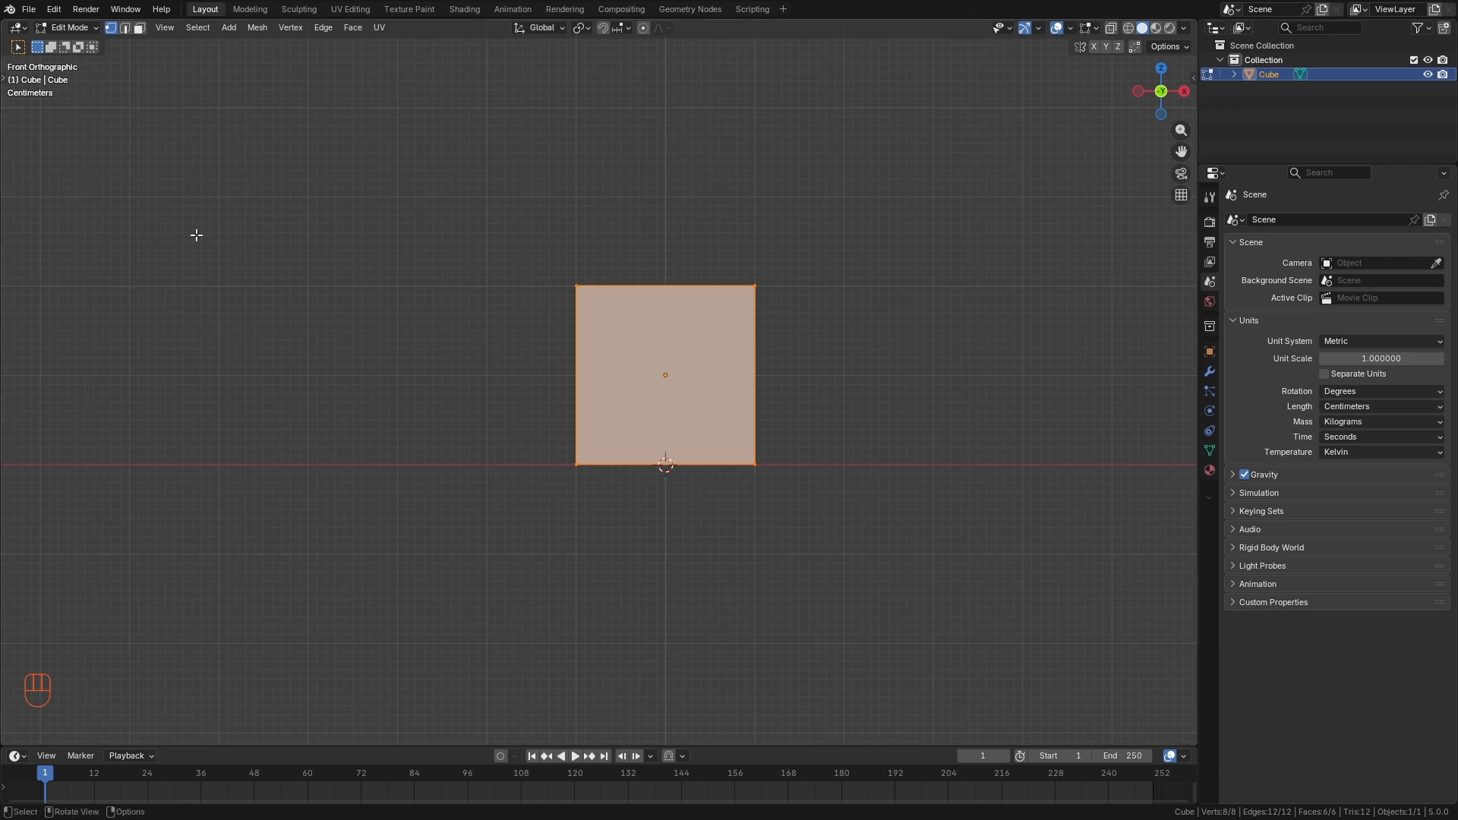
key(t)
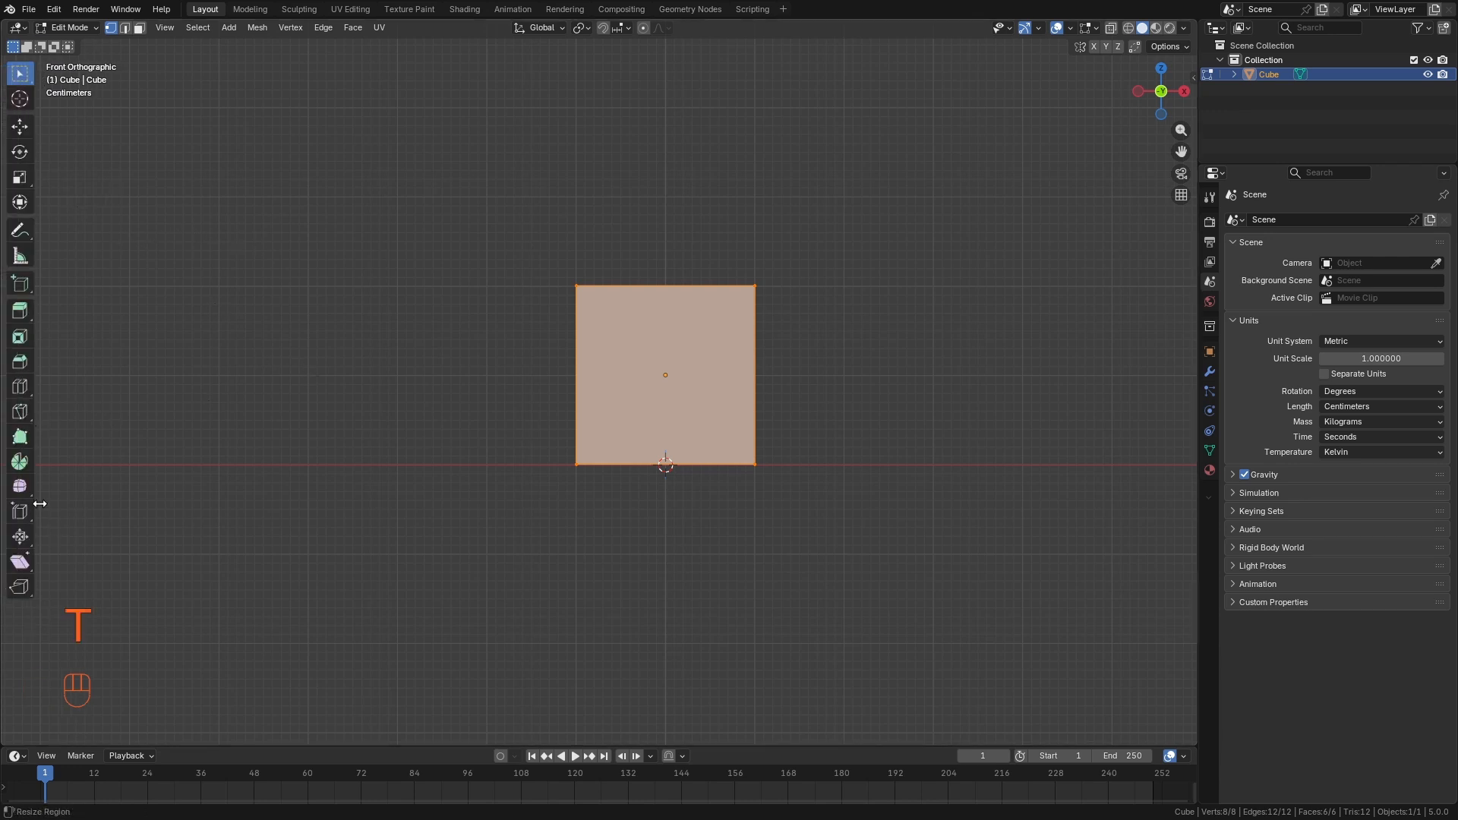
click(17, 395)
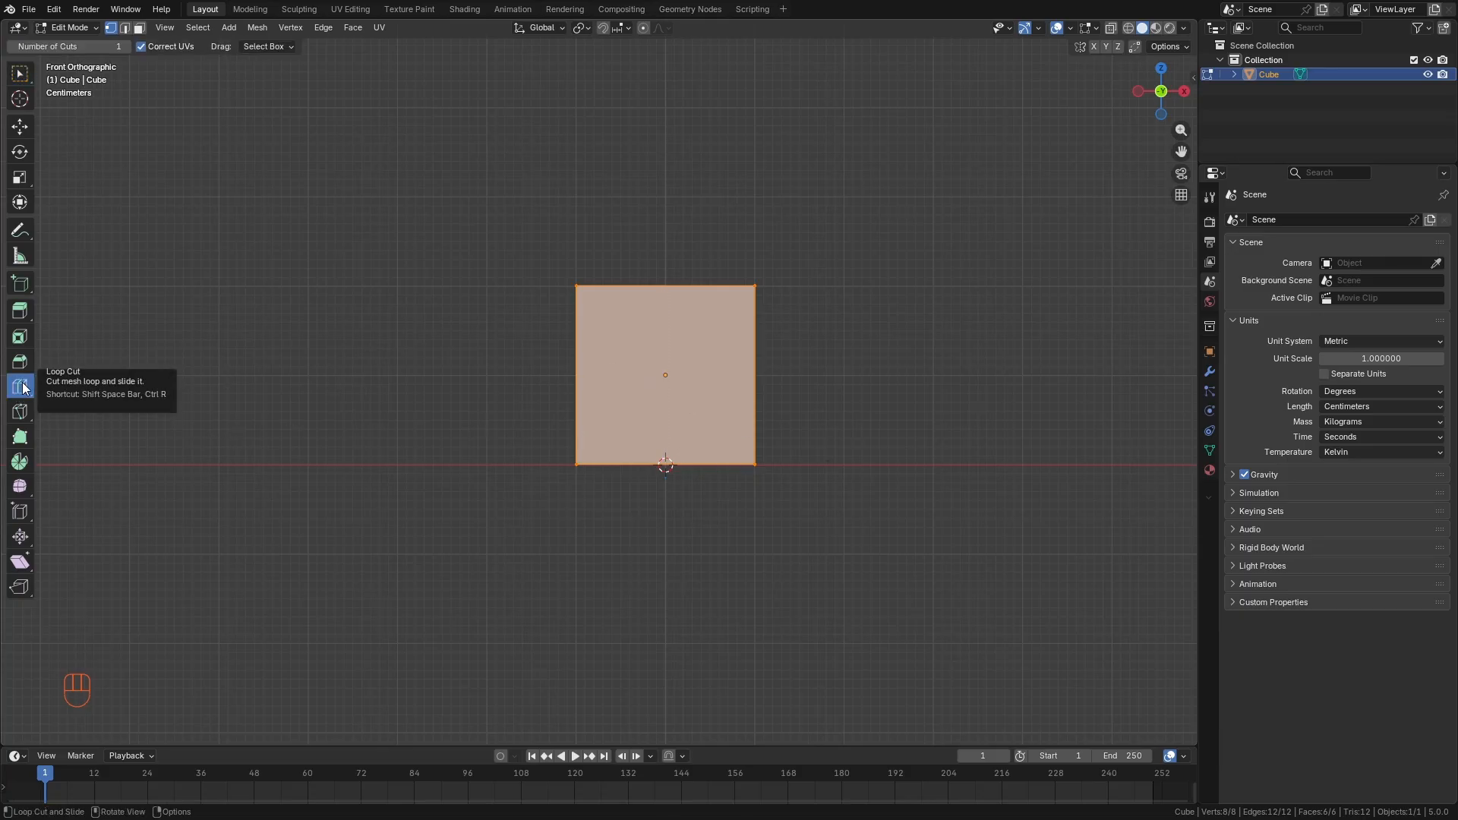
scroll(692, 378, down, 2)
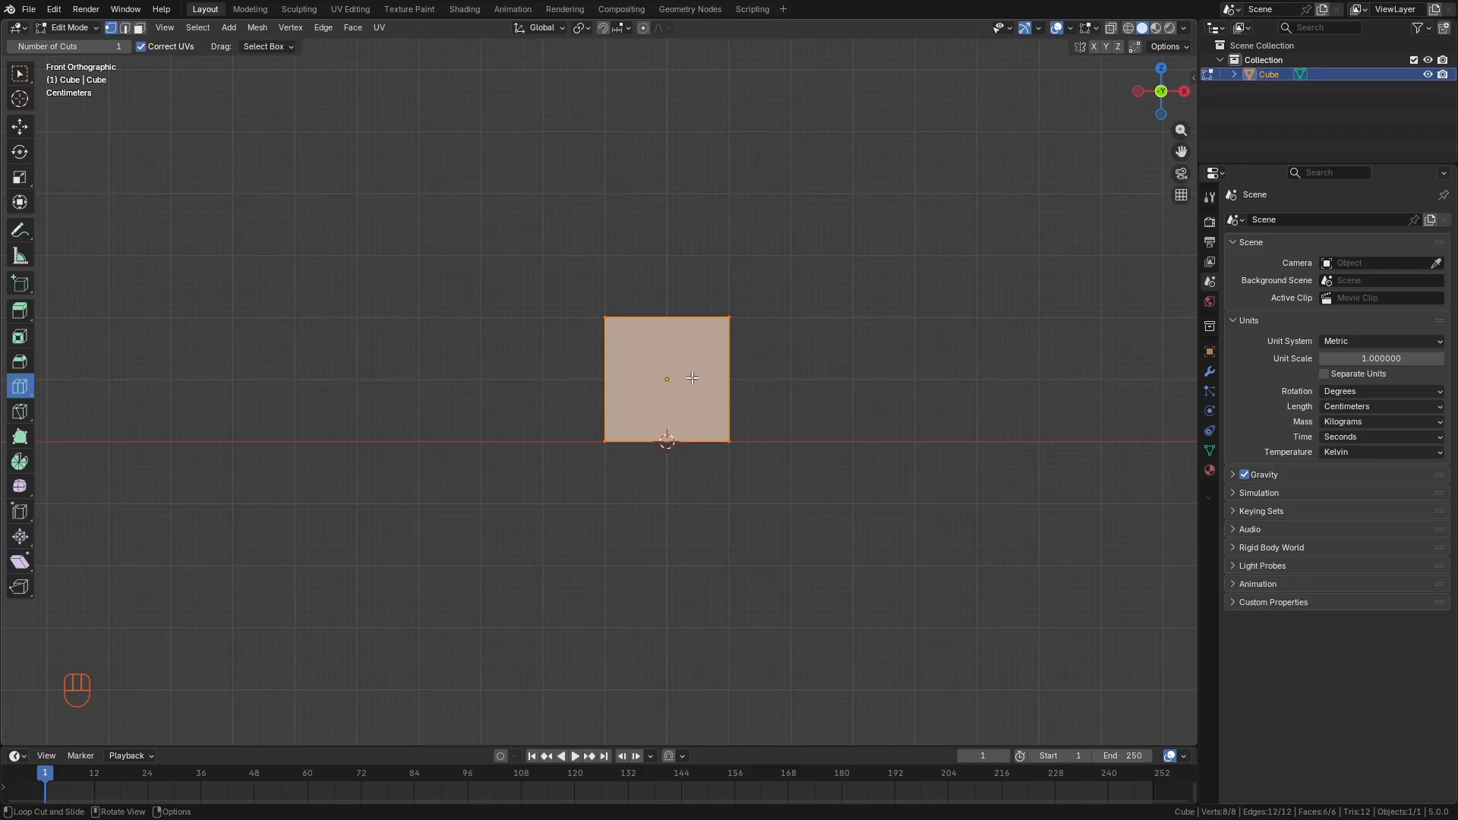
scroll(693, 377, up, 3)
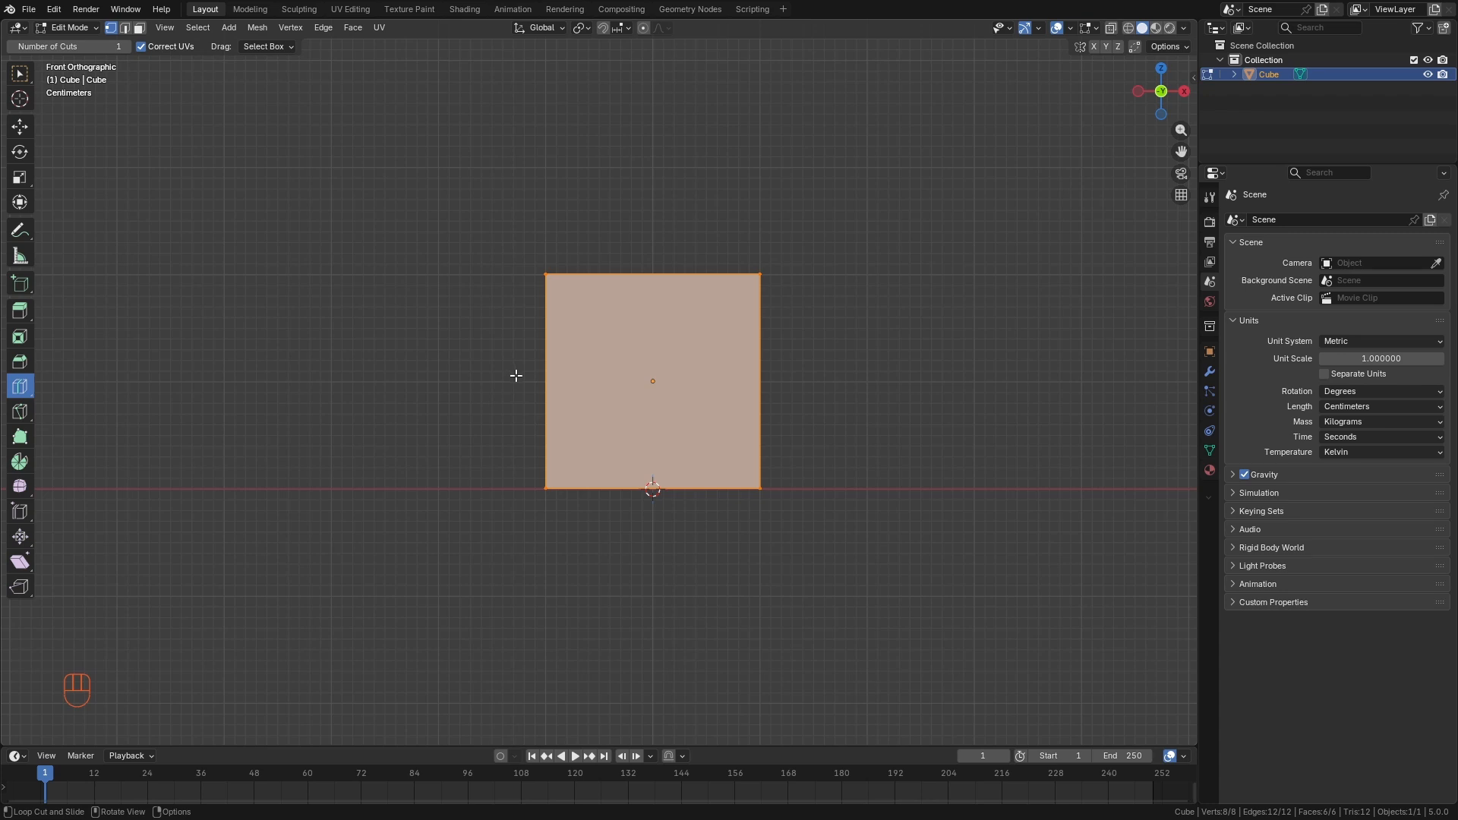
middle_drag(515, 375, 577, 385)
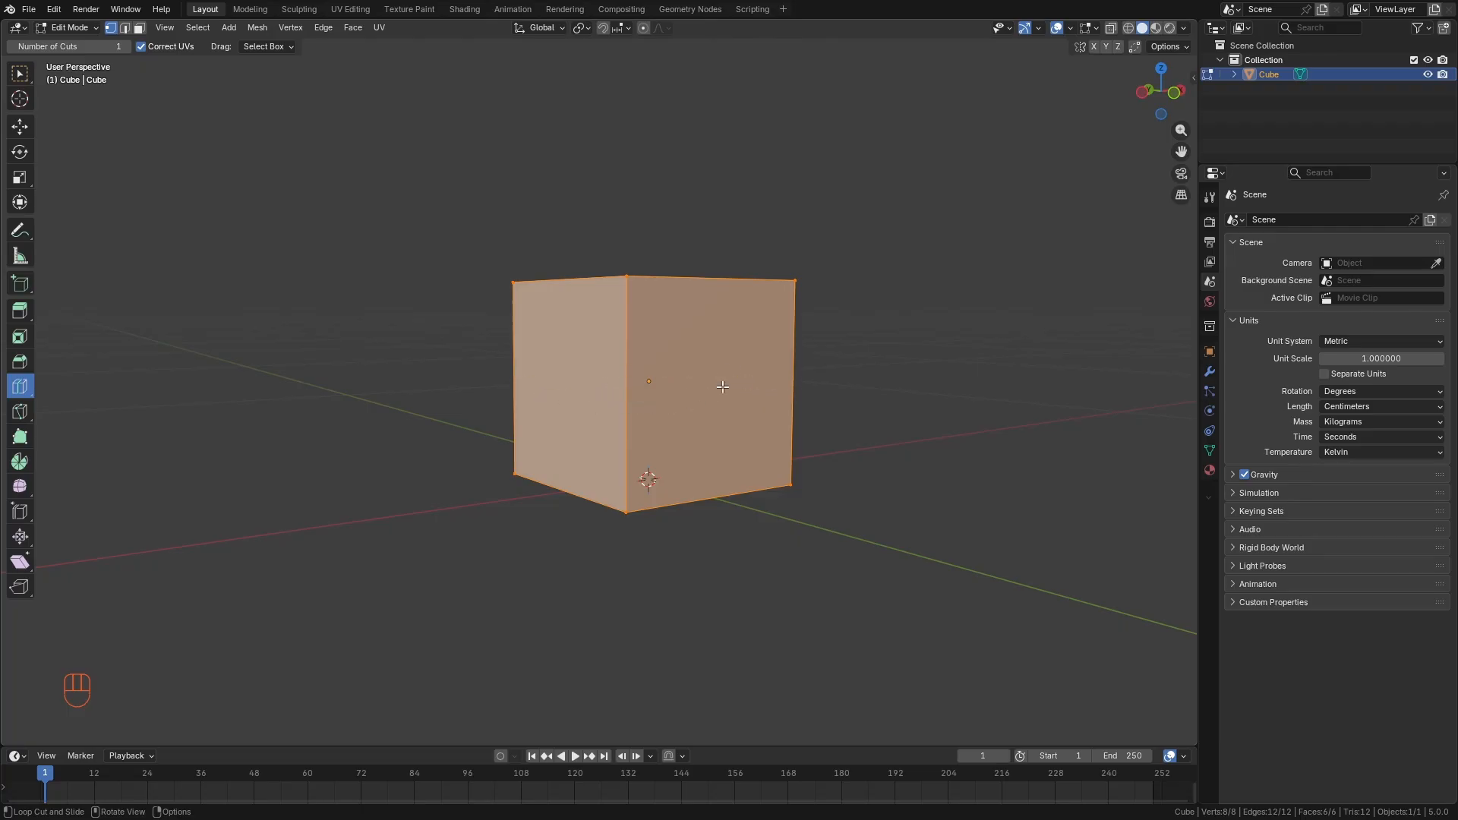
click(640, 391)
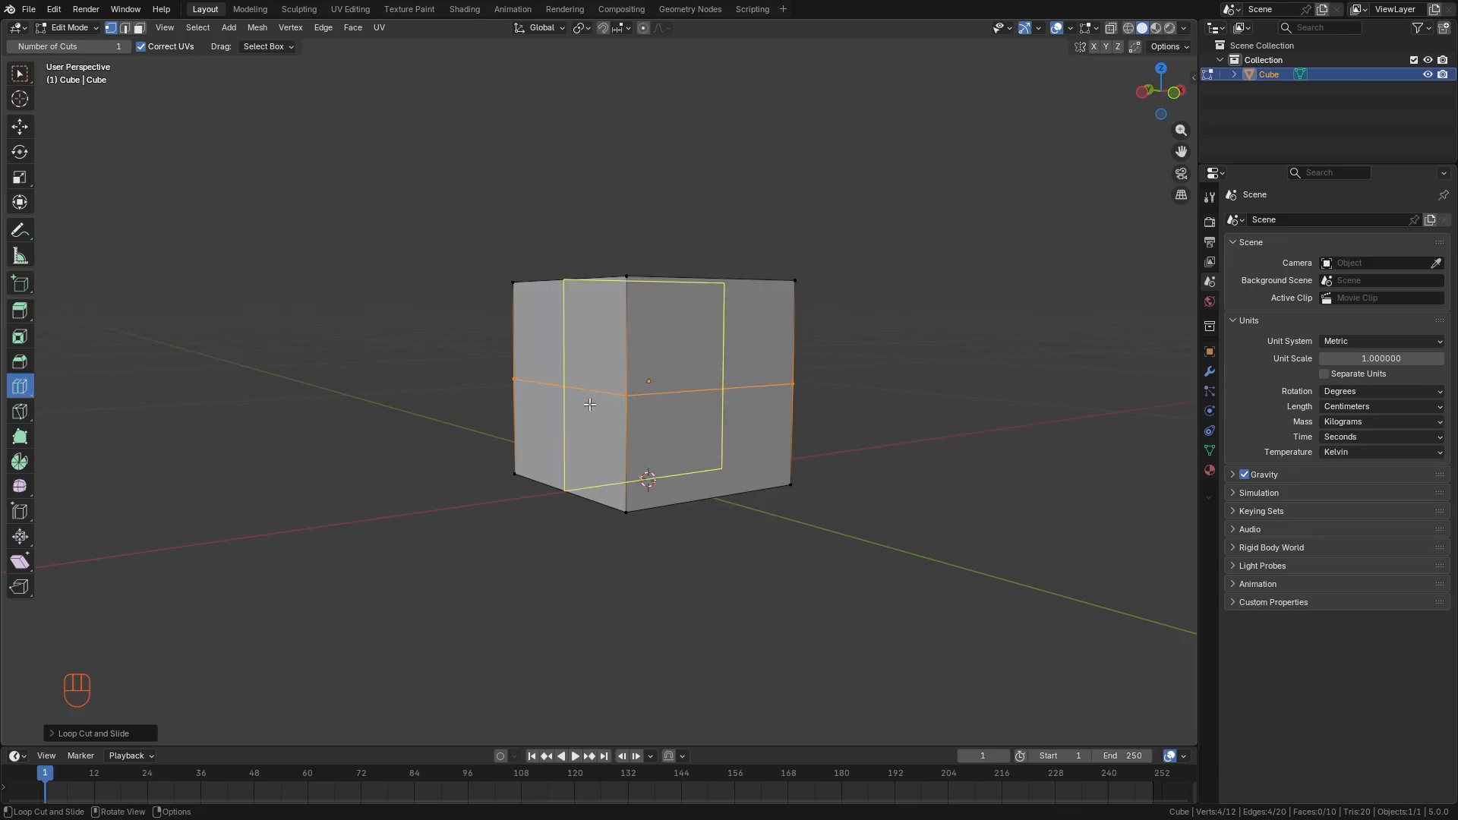
Raise the number of cuts of the new horizontal loop cut to 7.
middle_drag(719, 394, 727, 400)
middle_drag(631, 392, 537, 407)
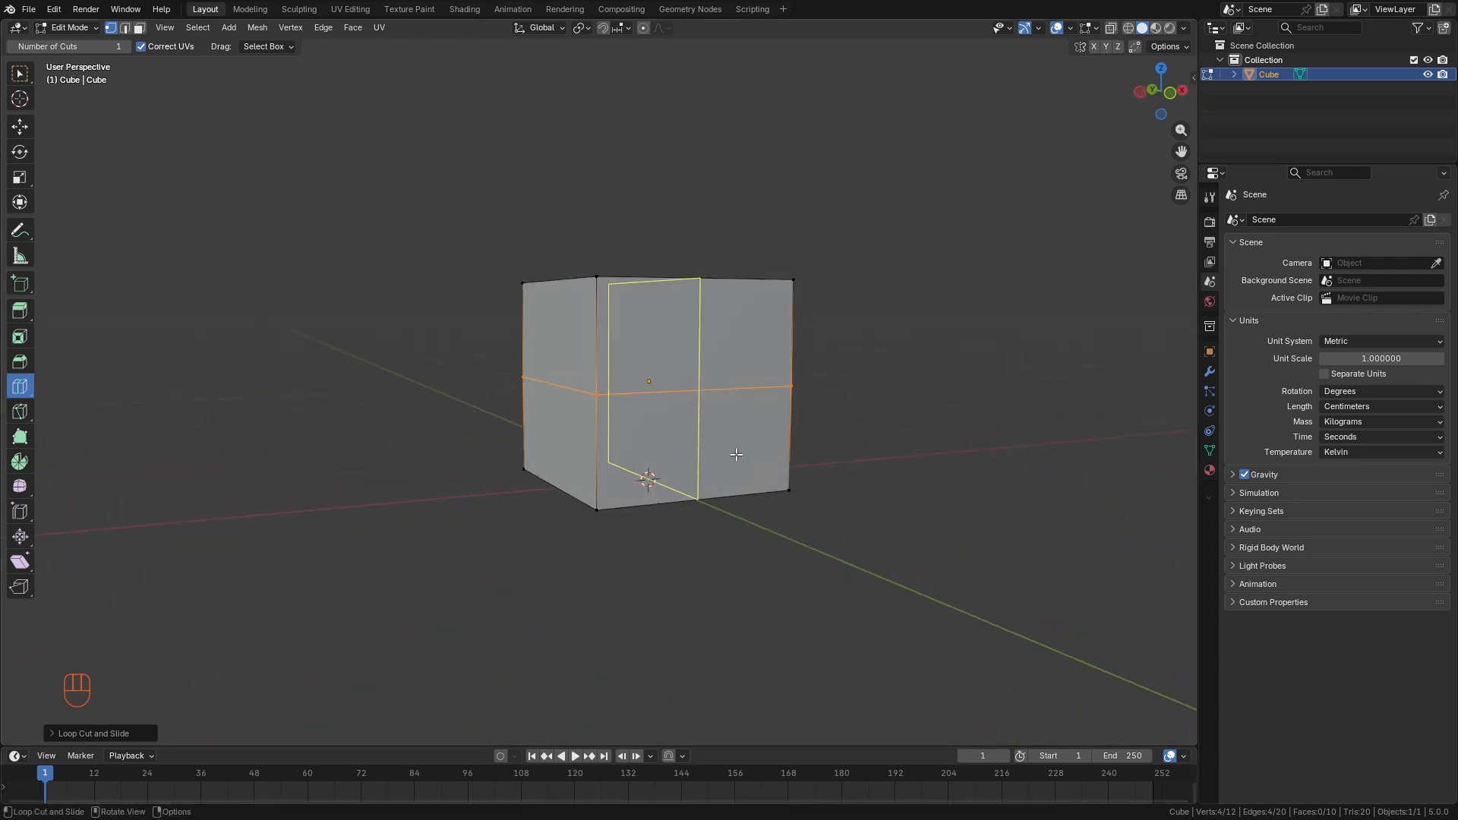
click(80, 732)
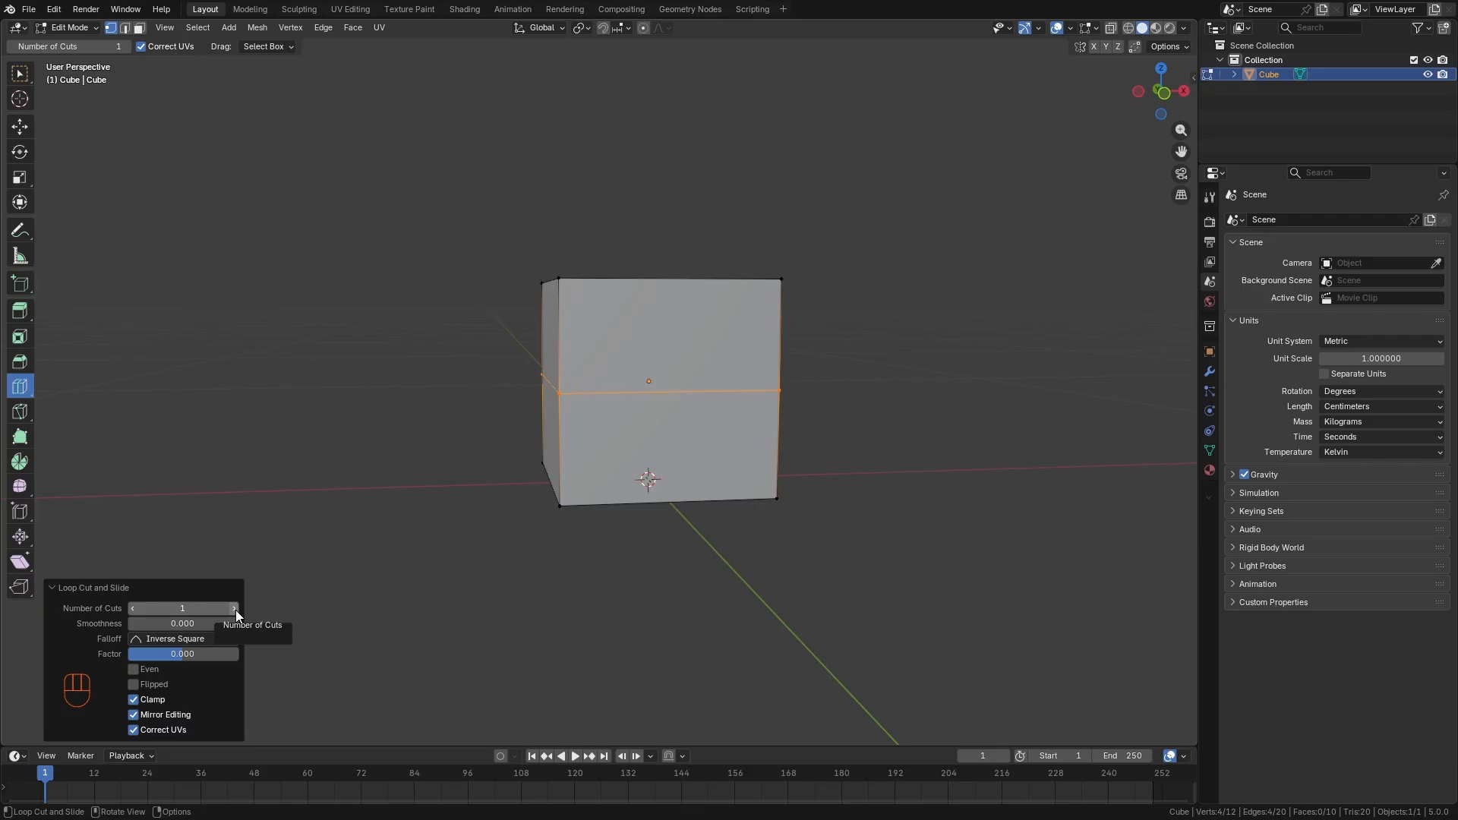
click(235, 609)
click(235, 609)
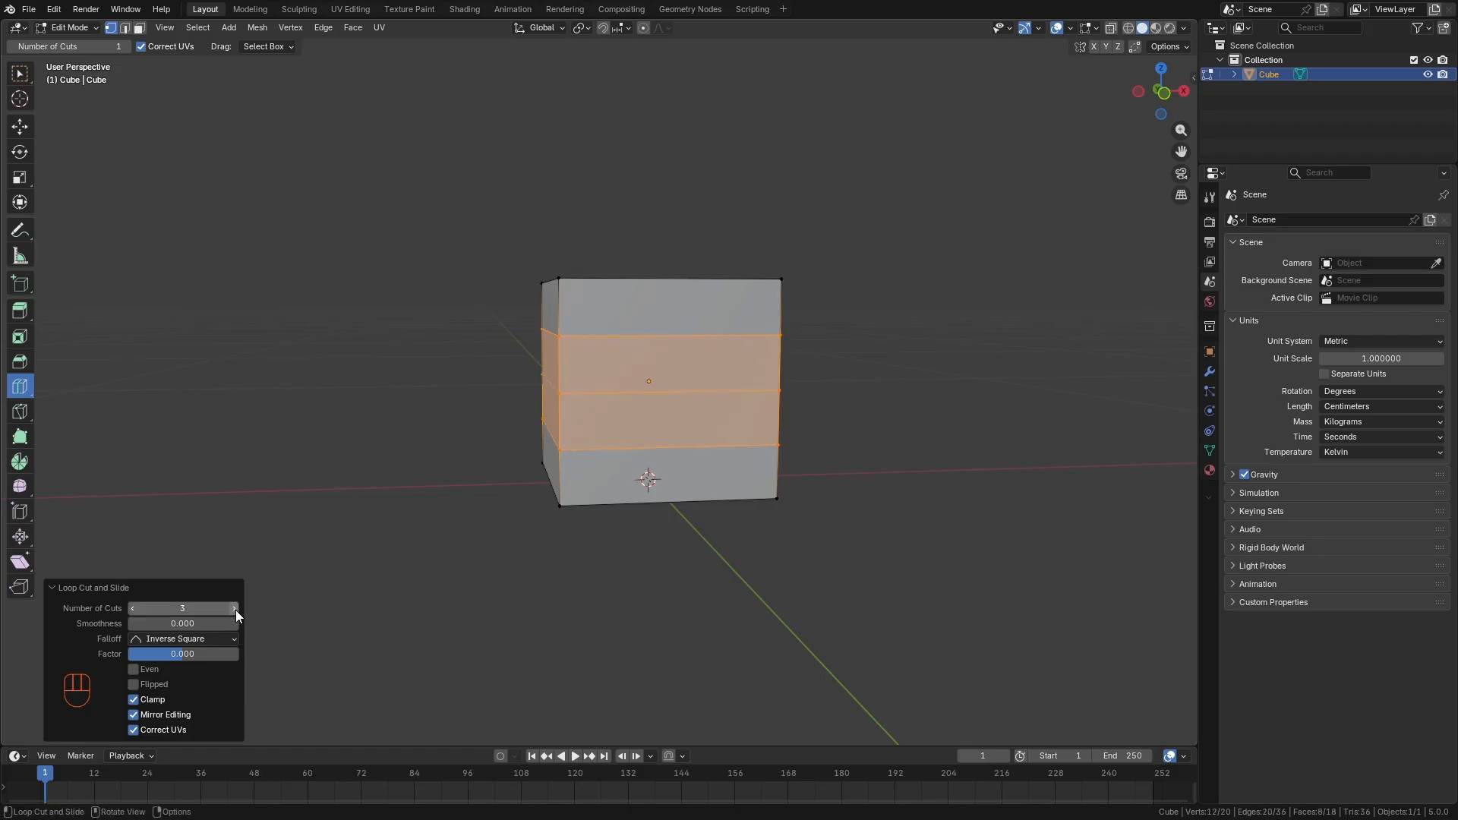
click(235, 609)
click(236, 609)
click(236, 609)
click(235, 609)
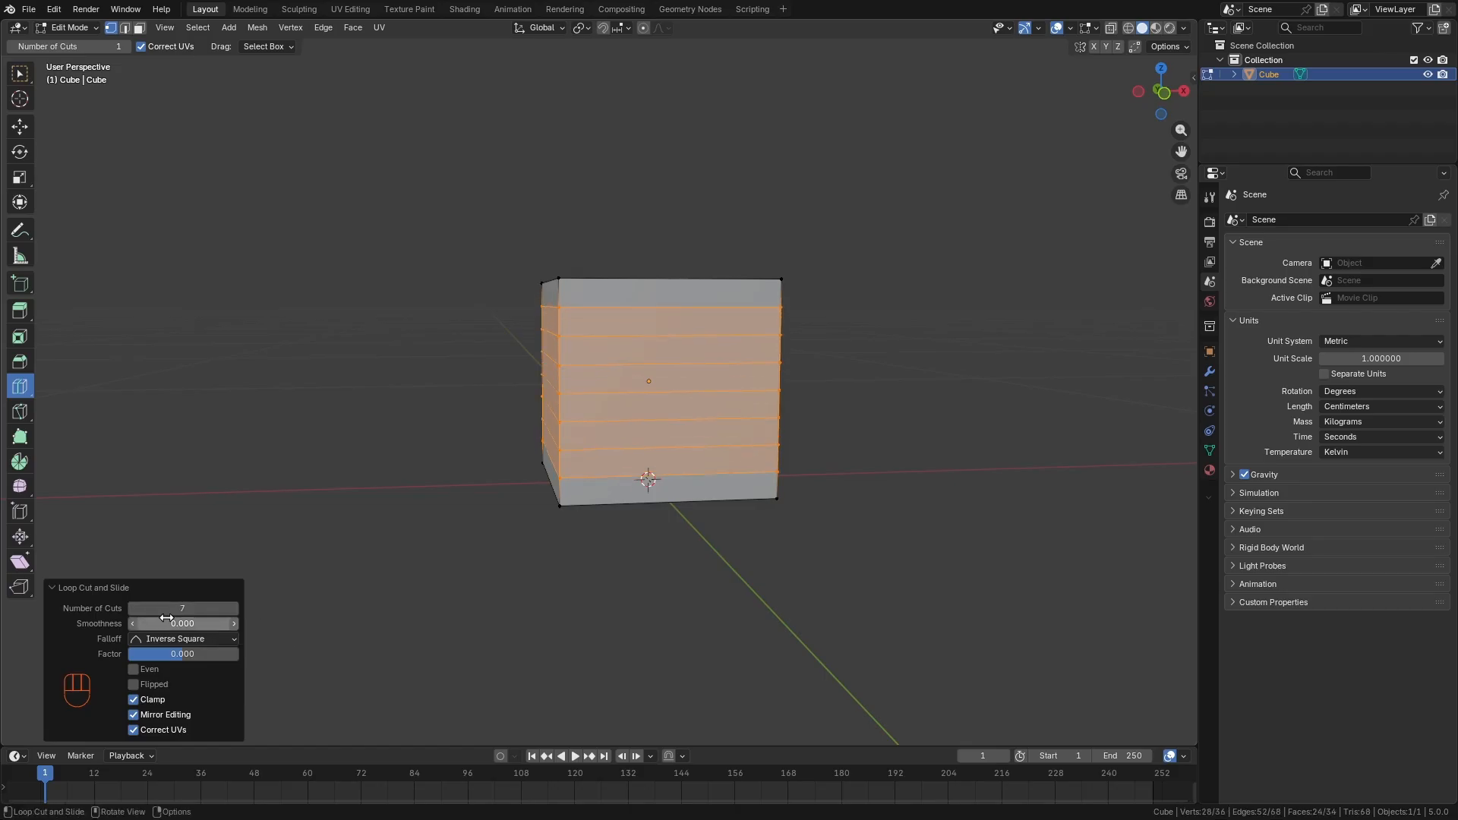
Reduce the horizontal loop cut to a single cut again.
click(132, 609)
click(132, 609)
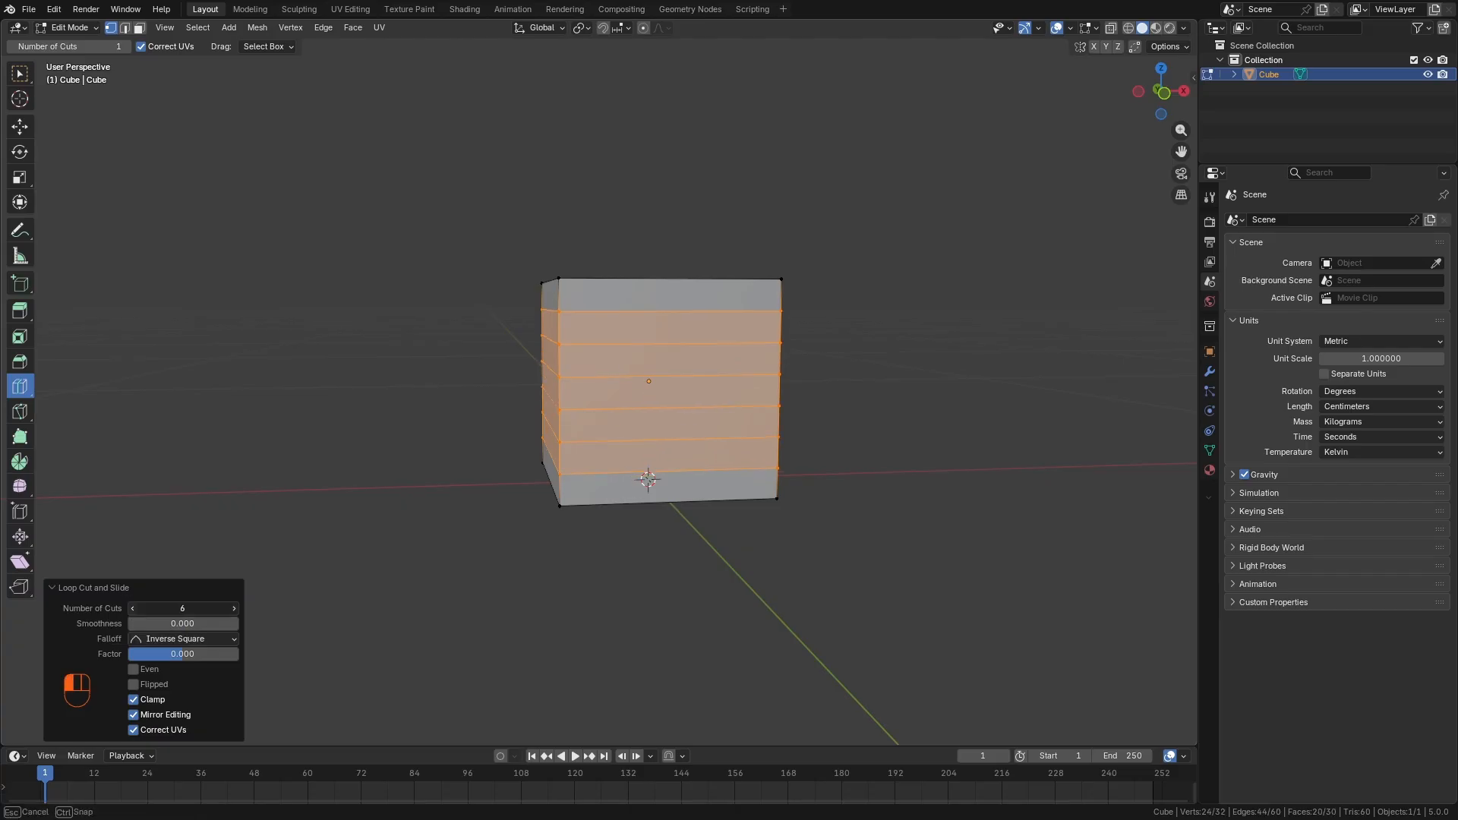
click(132, 609)
click(132, 609)
click(132, 609)
click(132, 609)
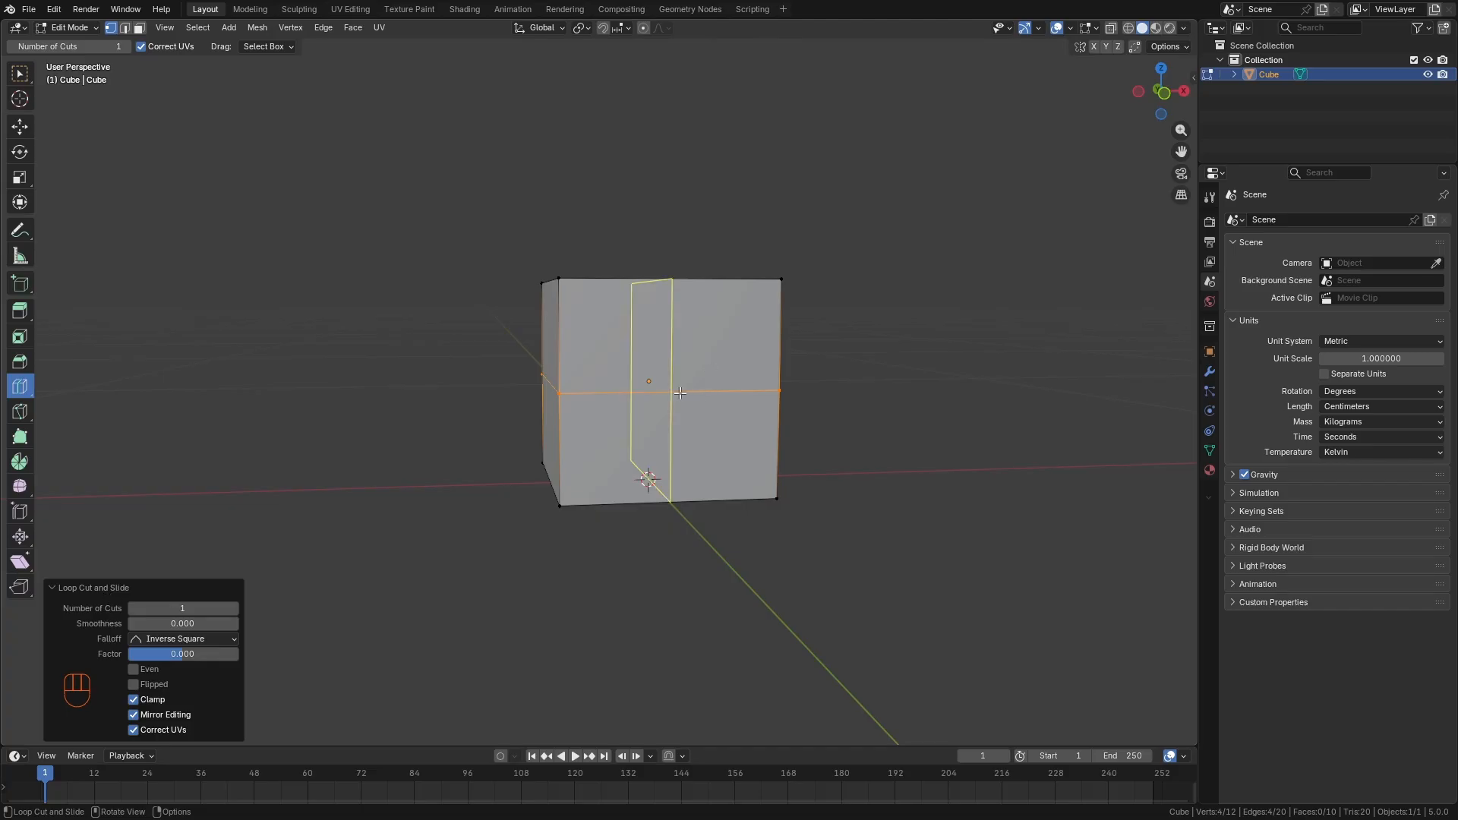
Try moving the horizontal edge loop up by about 6.5 cm, and undo the move.
key(g)
click(681, 318)
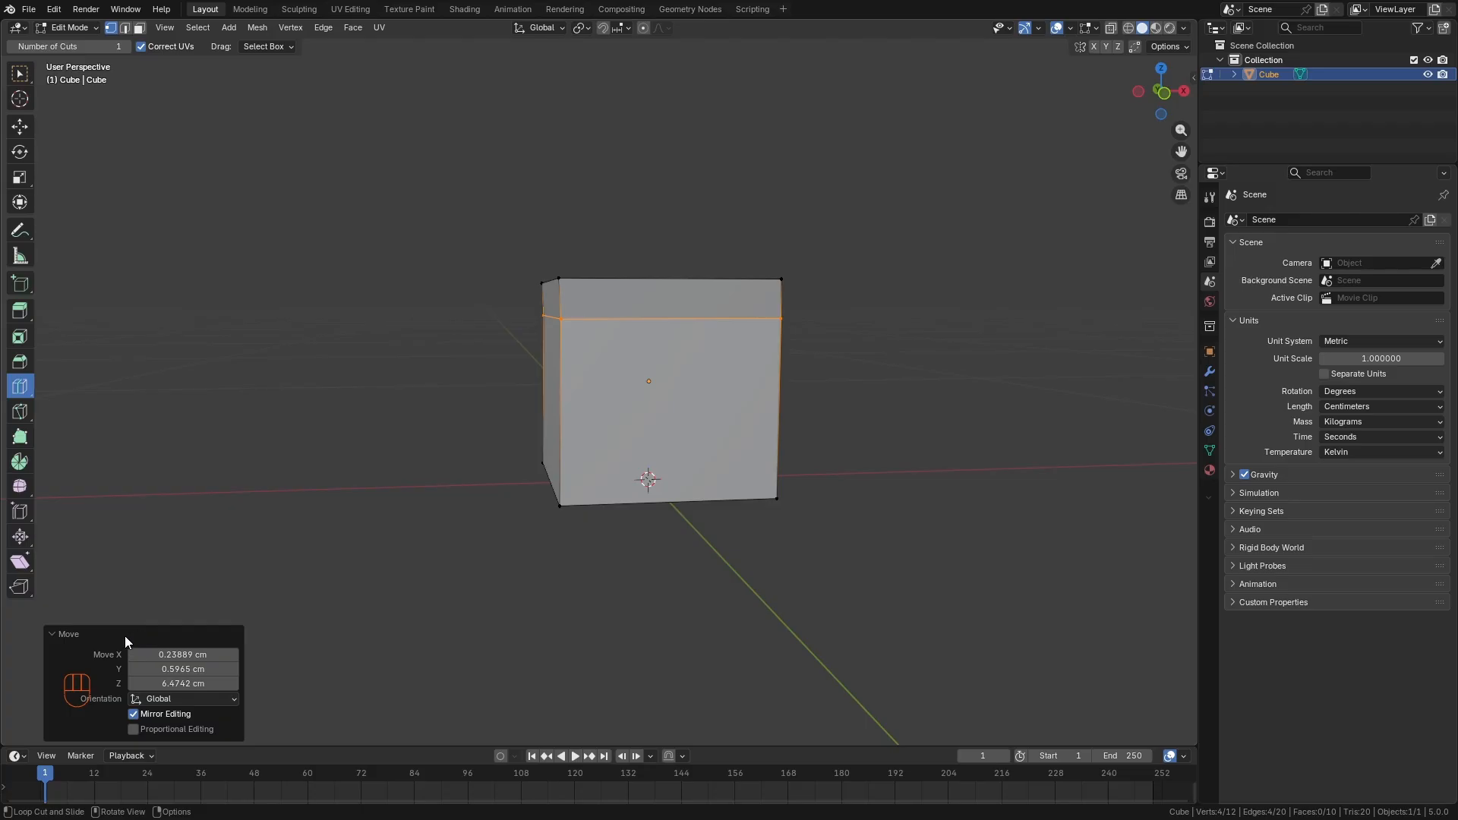
key(ctrl+z)
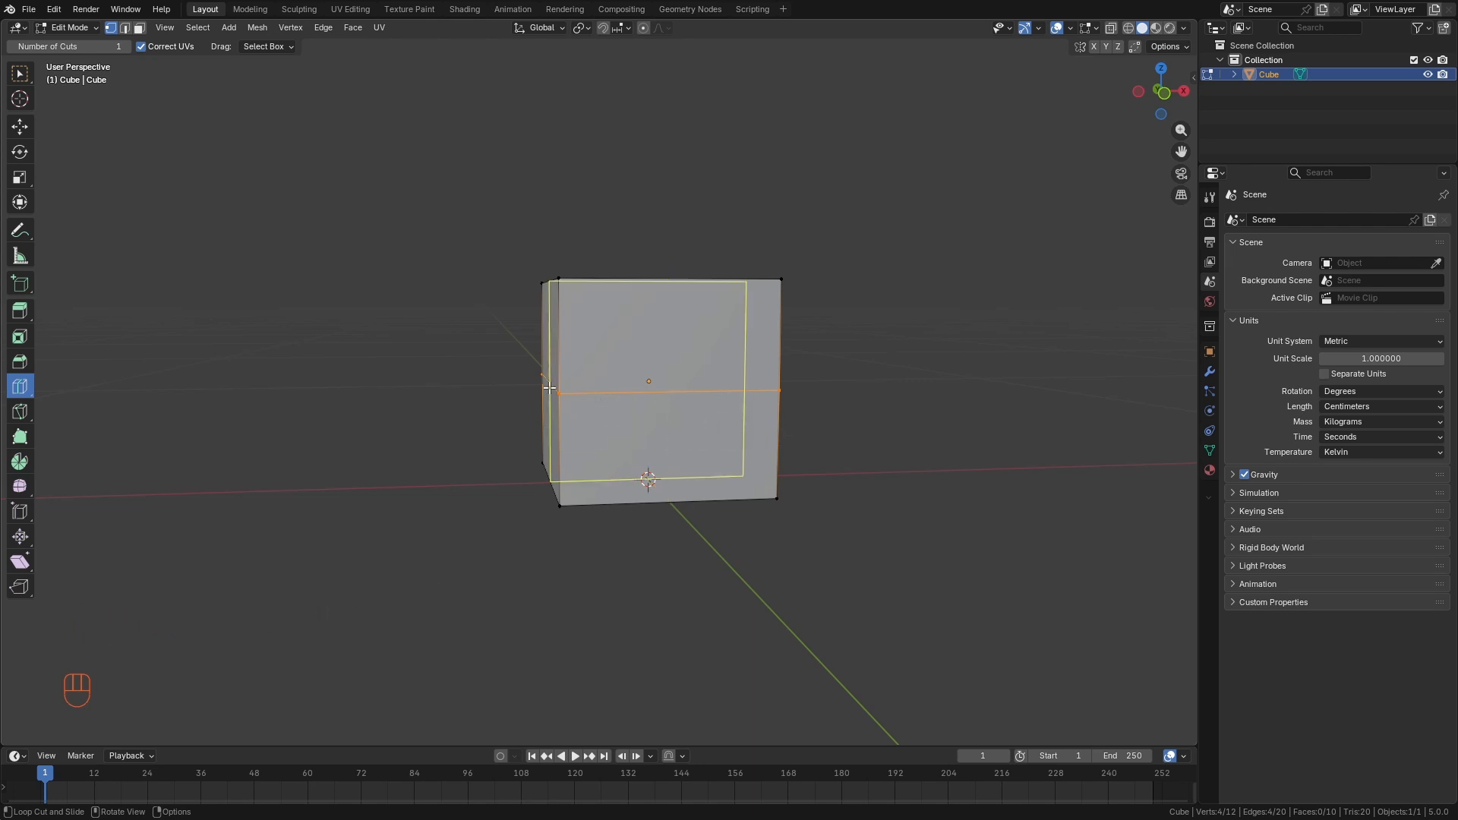
Switch from the Loop Cut tool back to the Select Box tool.
key(KP_1)
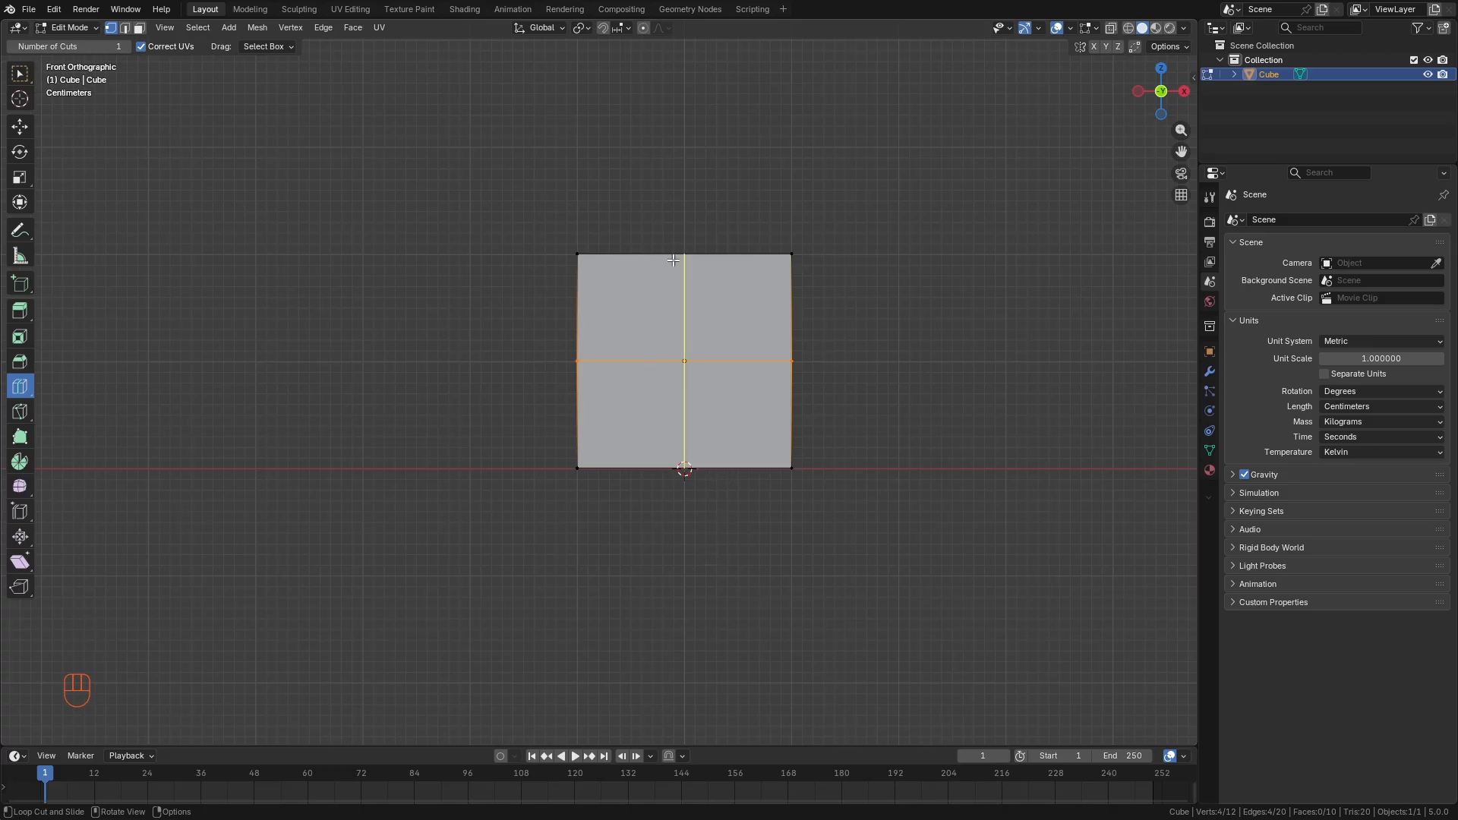
middle_drag(668, 278, 726, 301)
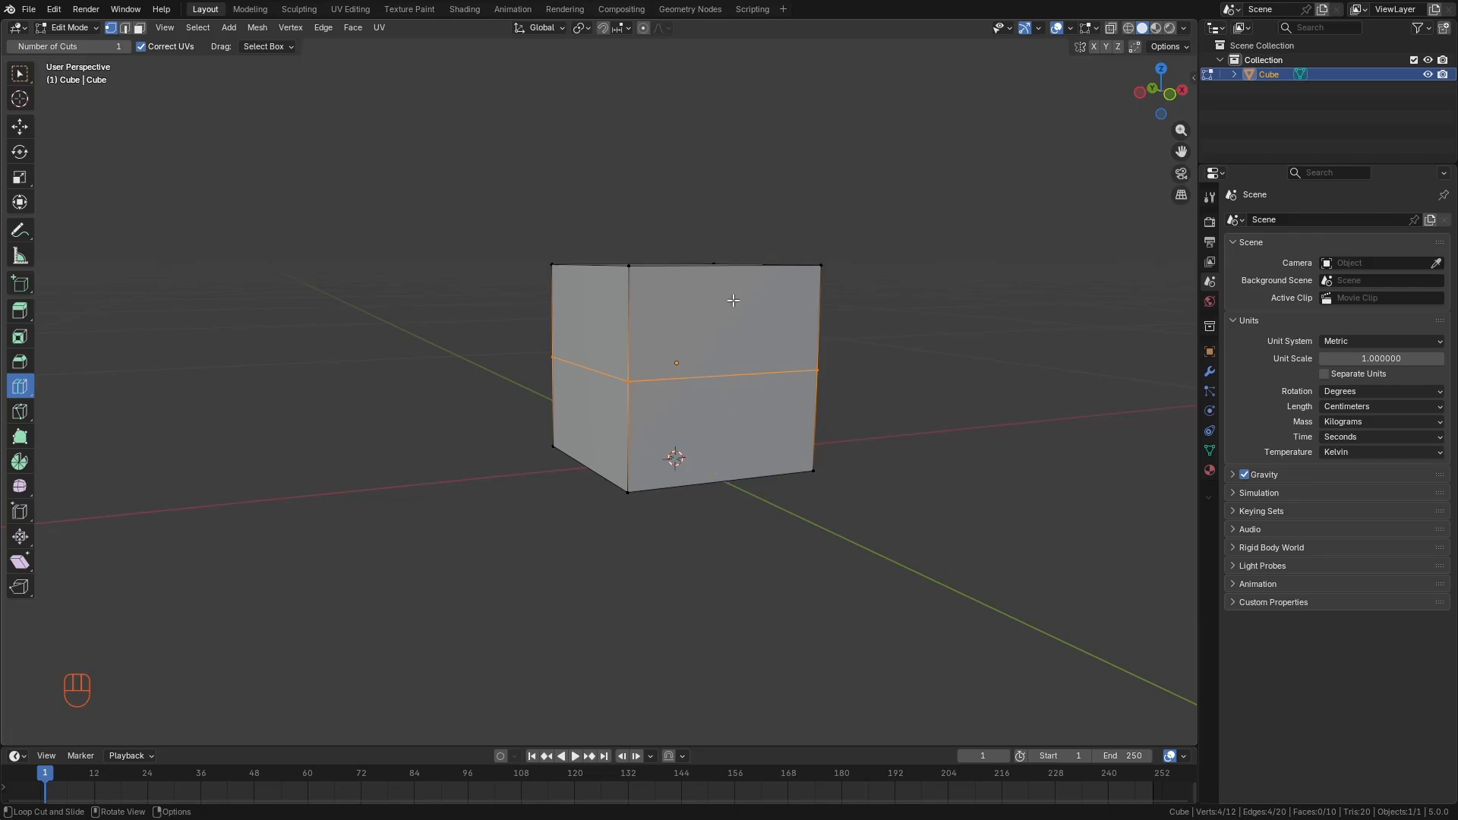
middle_drag(761, 318, 674, 319)
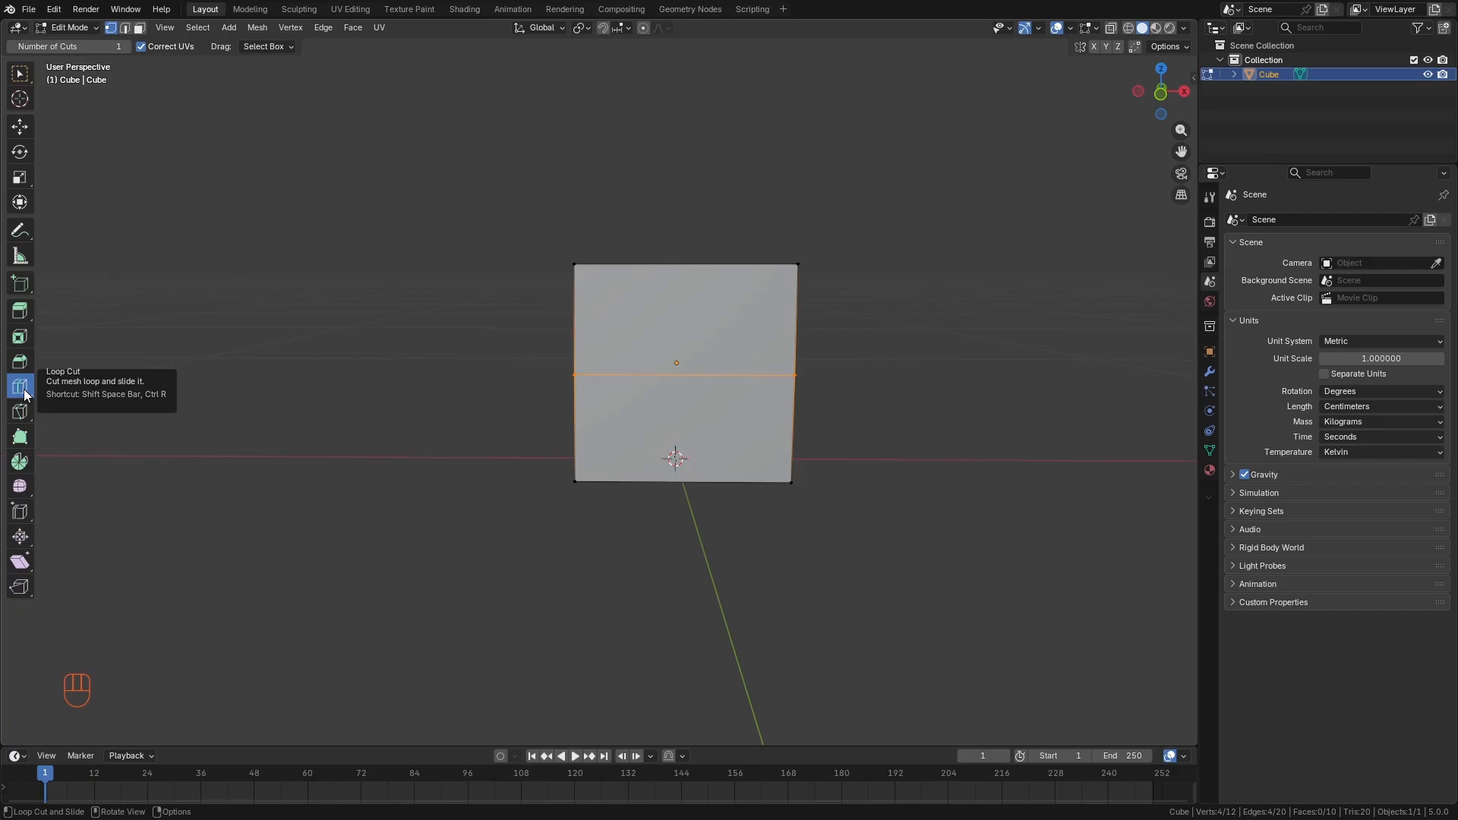
click(18, 73)
middle_drag(783, 465, 742, 460)
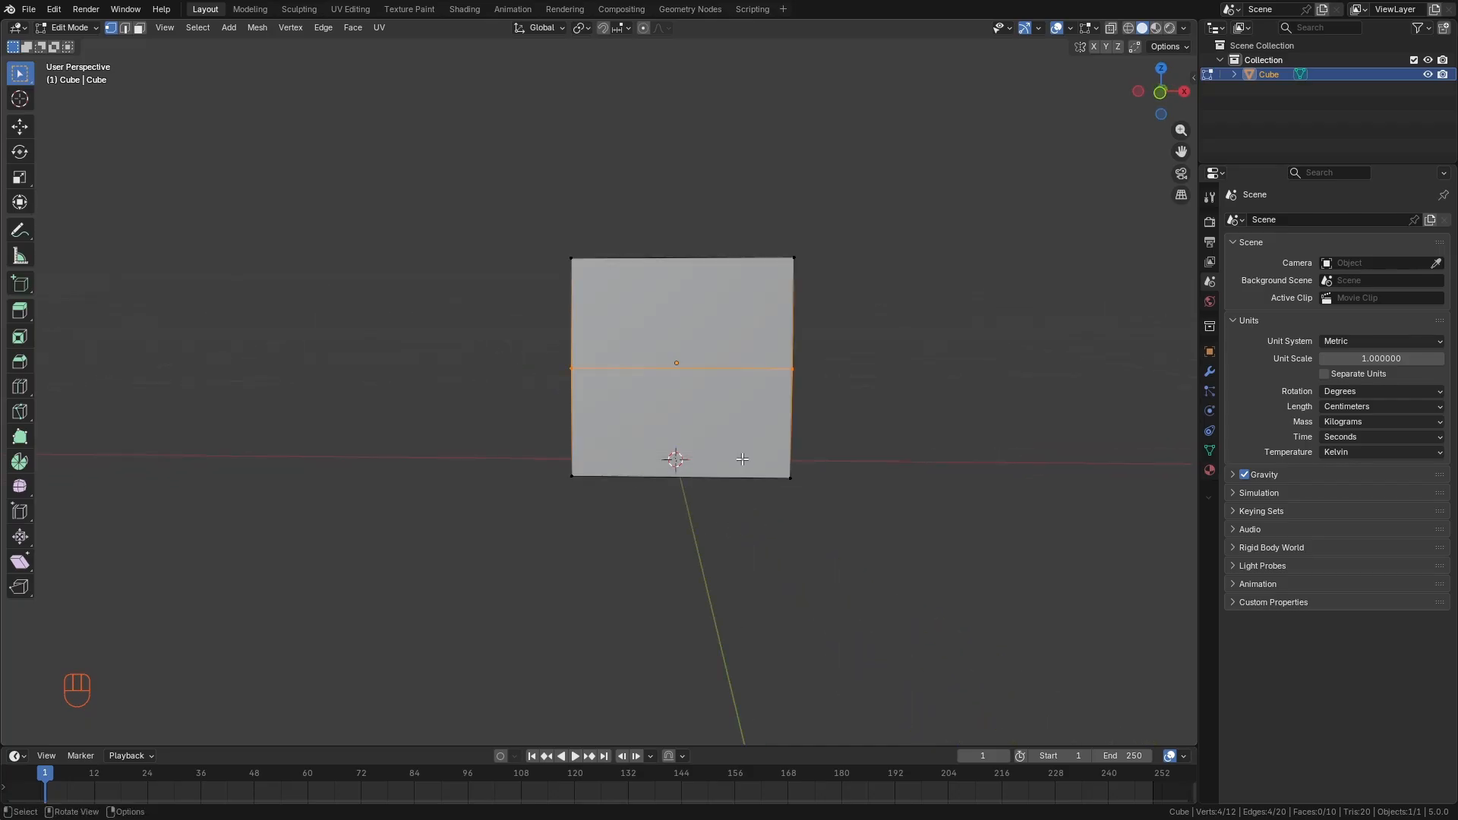
Preview a vertical loop cut on the cube, try 10 or more cuts, and return to a single cut.
key(ctrl+r)
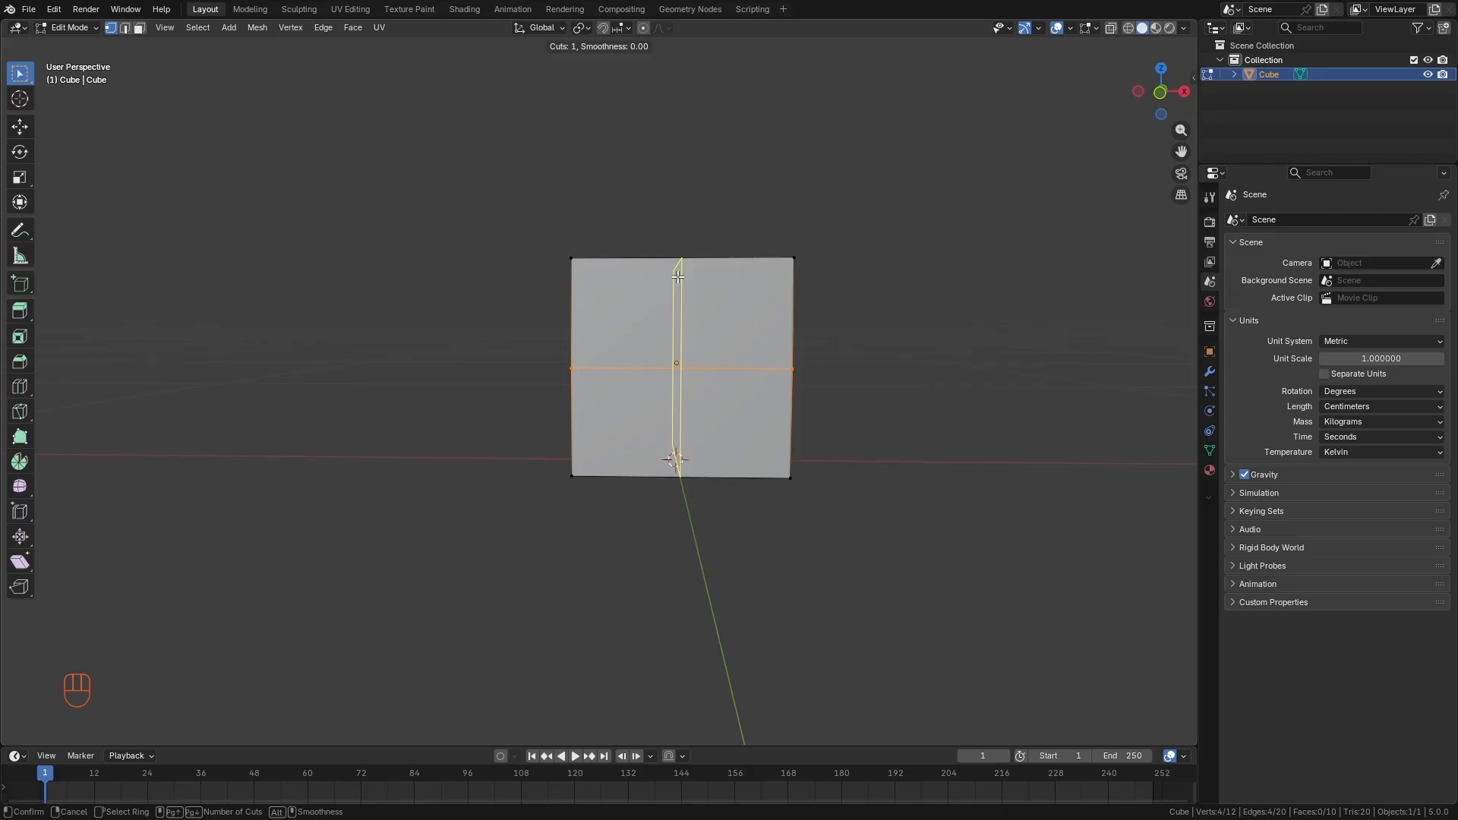
scroll(678, 277, up, 1)
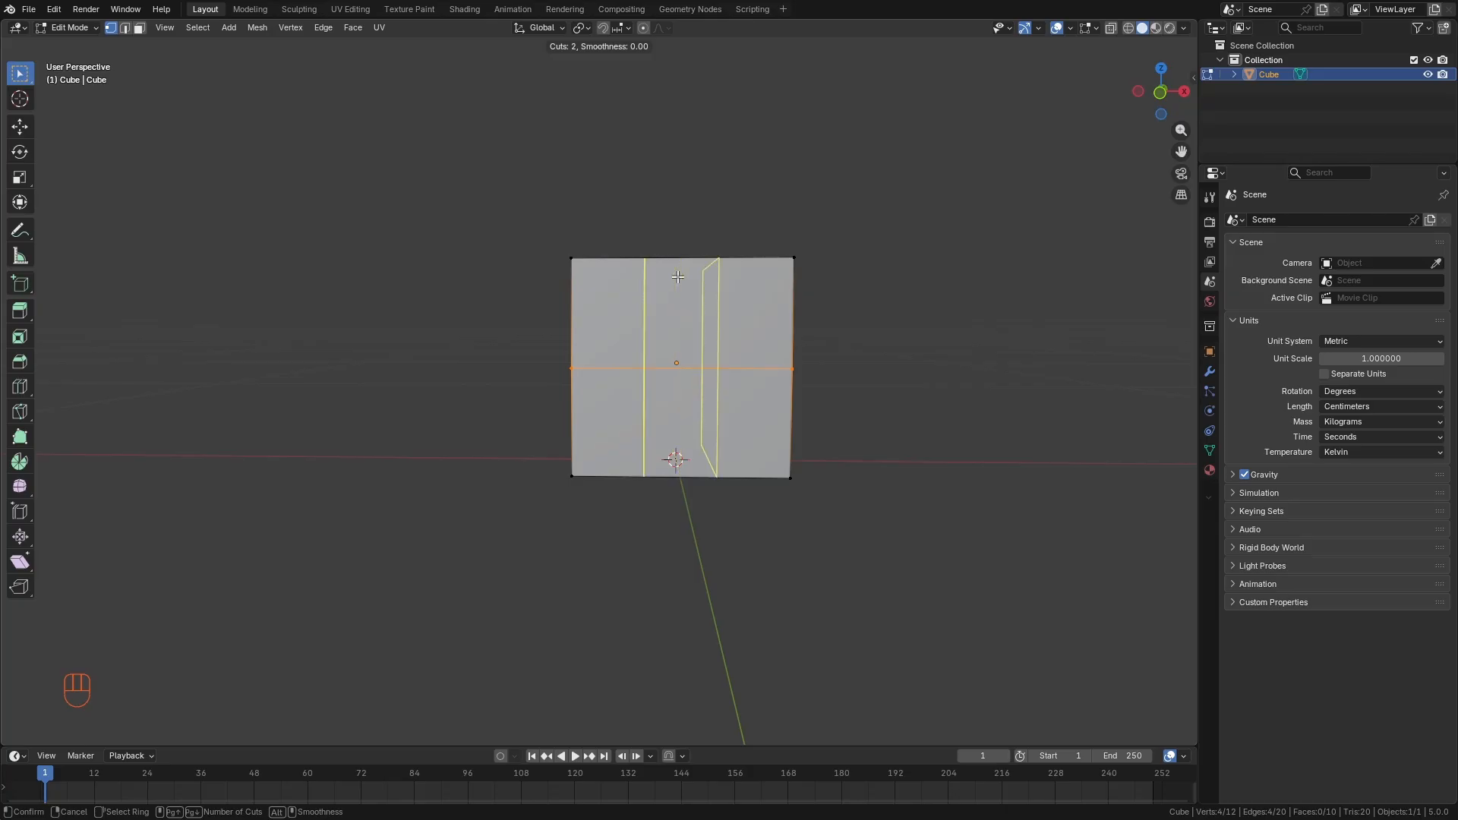
scroll(678, 278, up, 8)
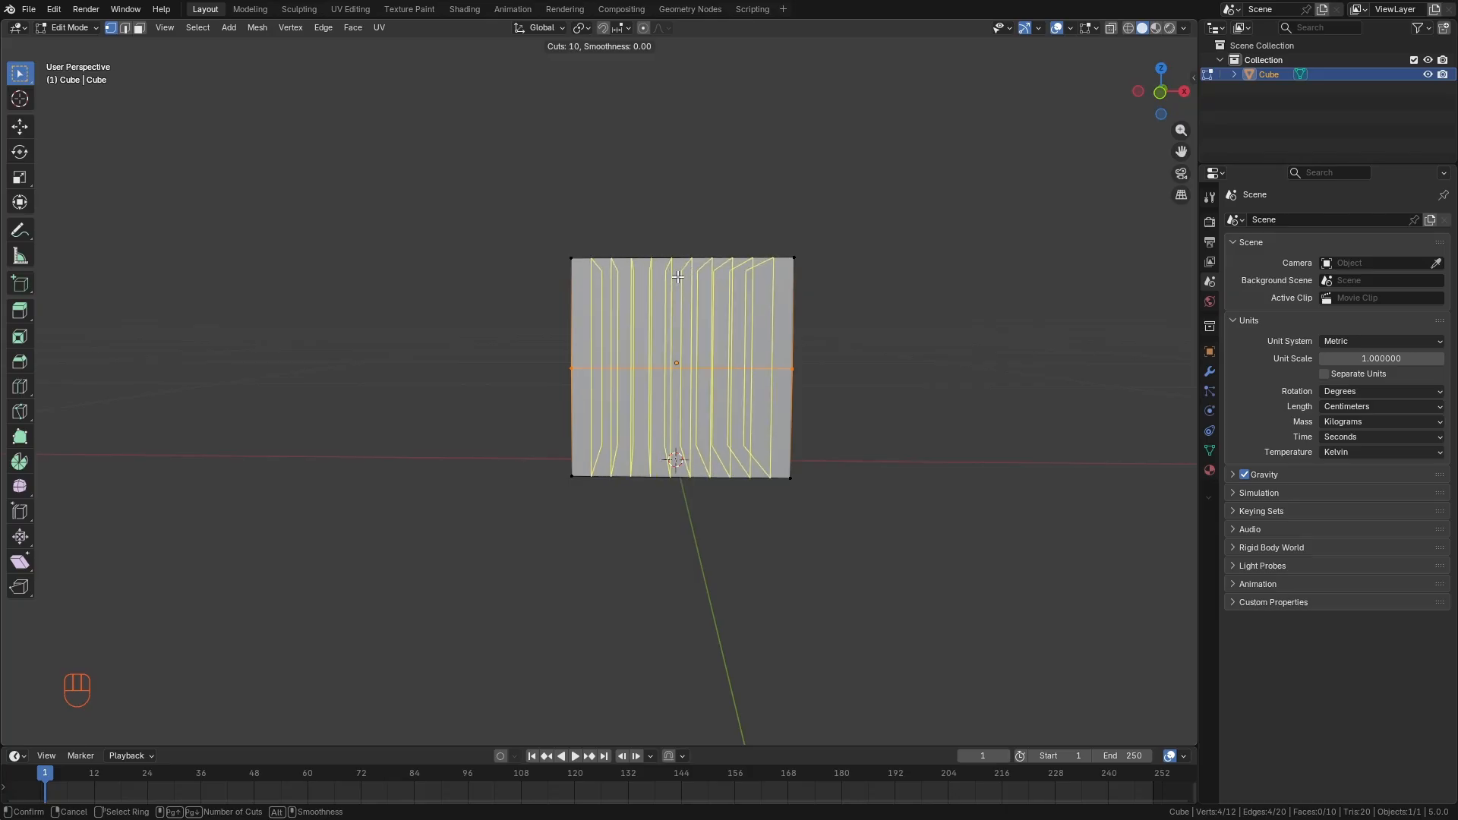
scroll(679, 277, up, 10)
scroll(677, 282, down, 17)
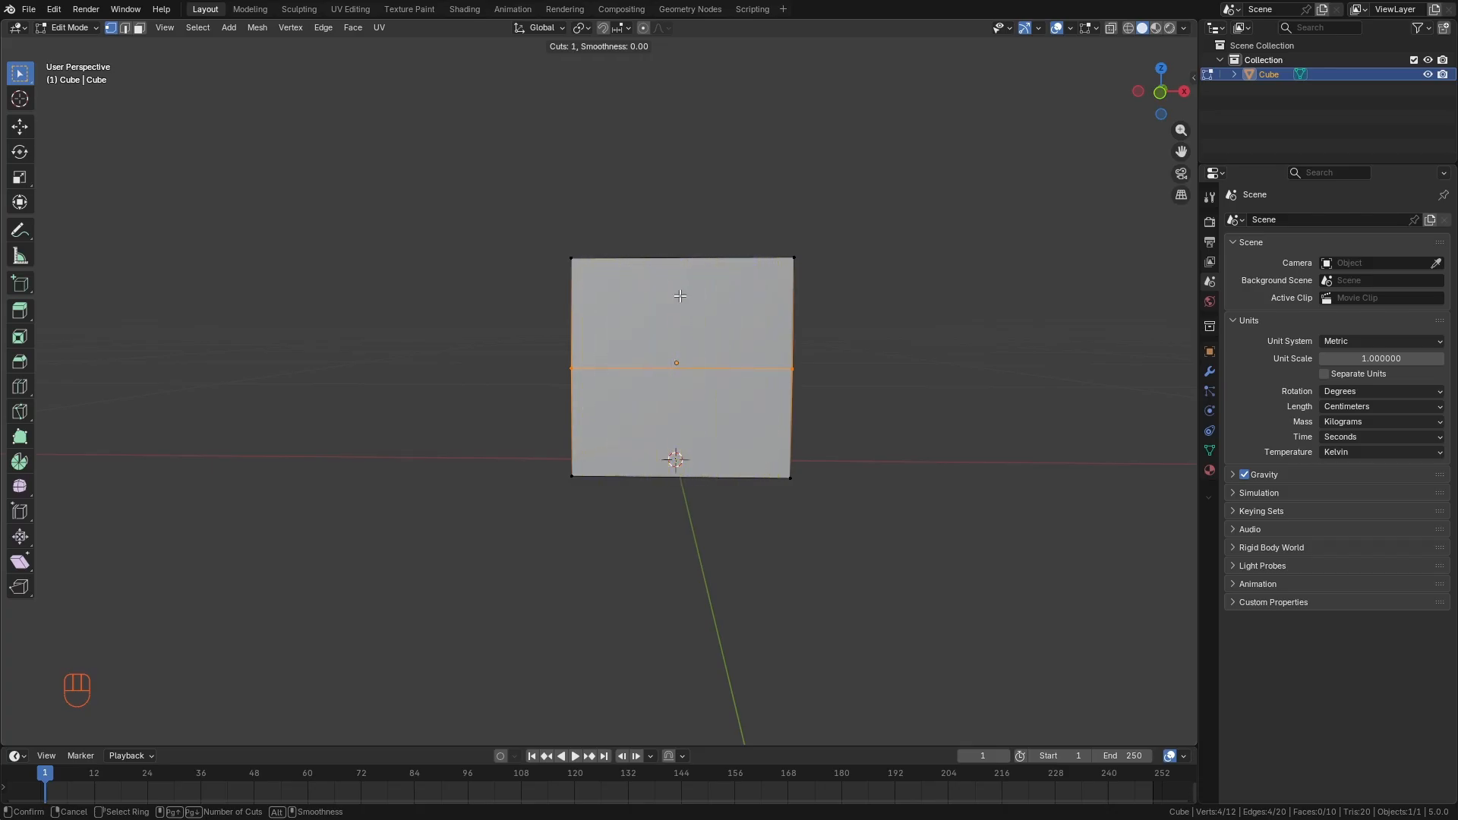
scroll(684, 251, down, 1)
Try placing the single vertical loop cut slid toward the +X side by a factor of about -0.747, and undo it.
click(688, 267)
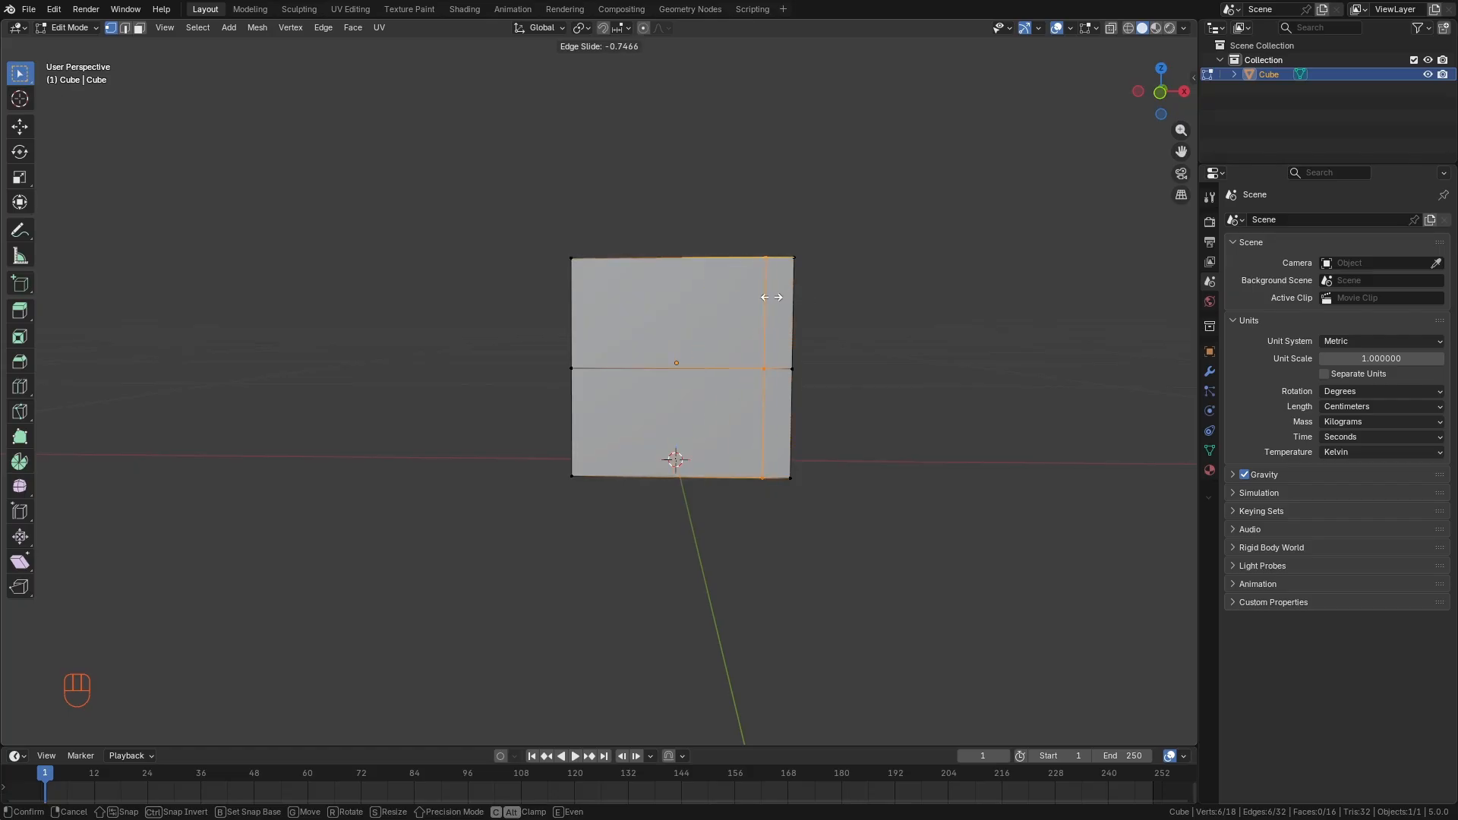
click(770, 298)
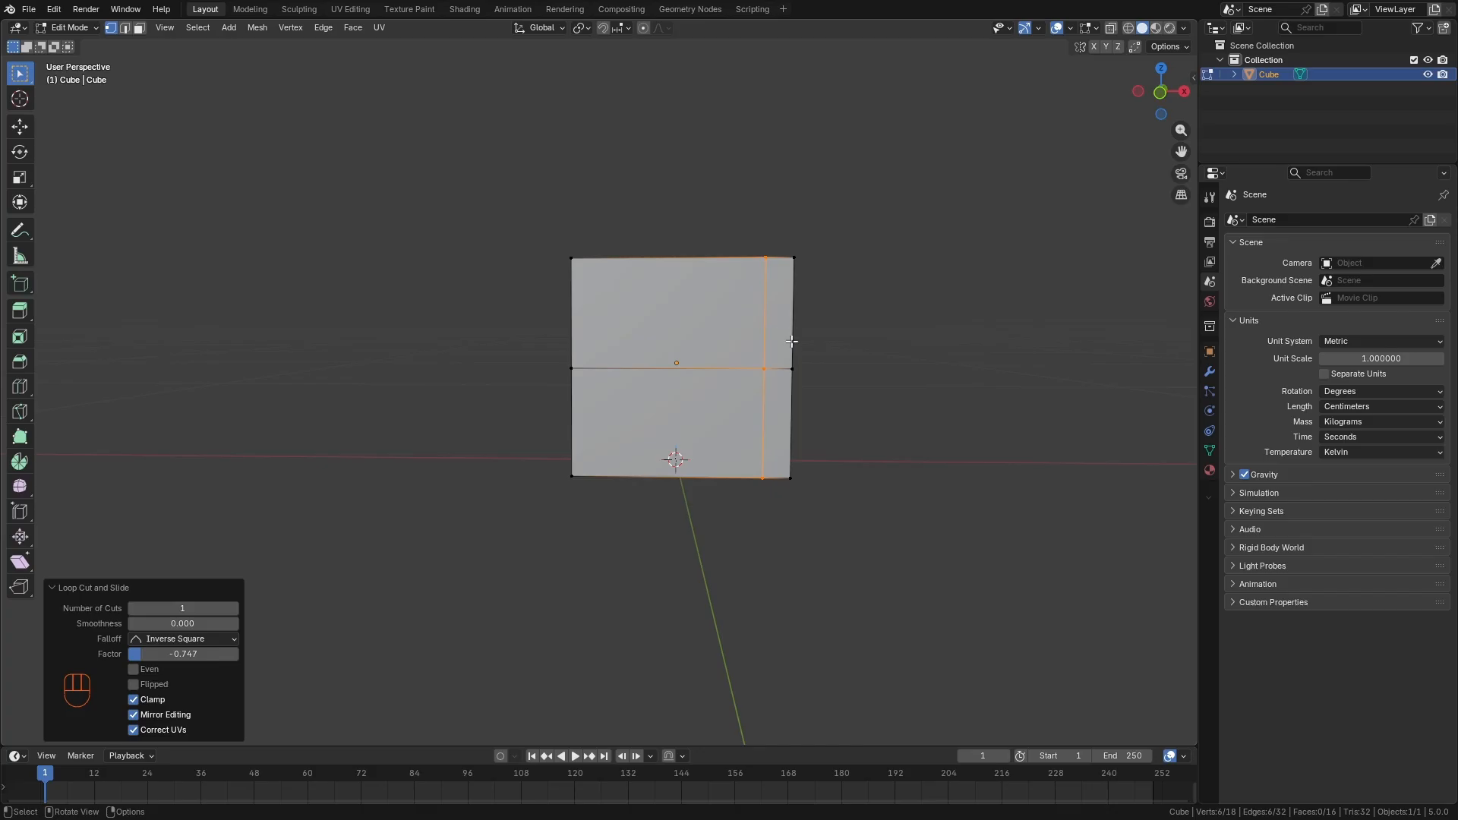
key(ctrl)
key(ctrl+z)
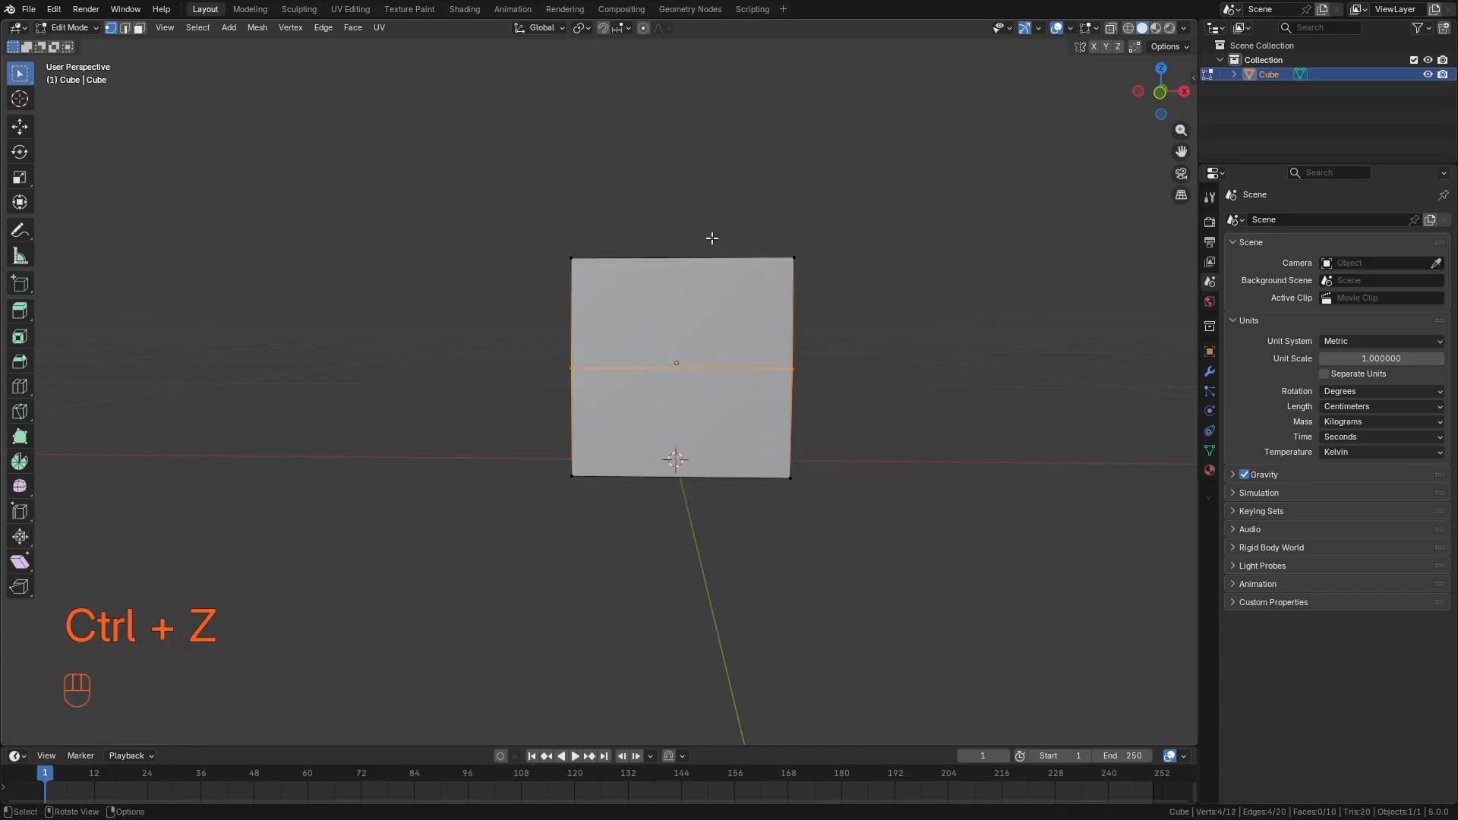
Add a single vertical loop cut exactly centred on the cube, without any slide.
key(ctrl+r)
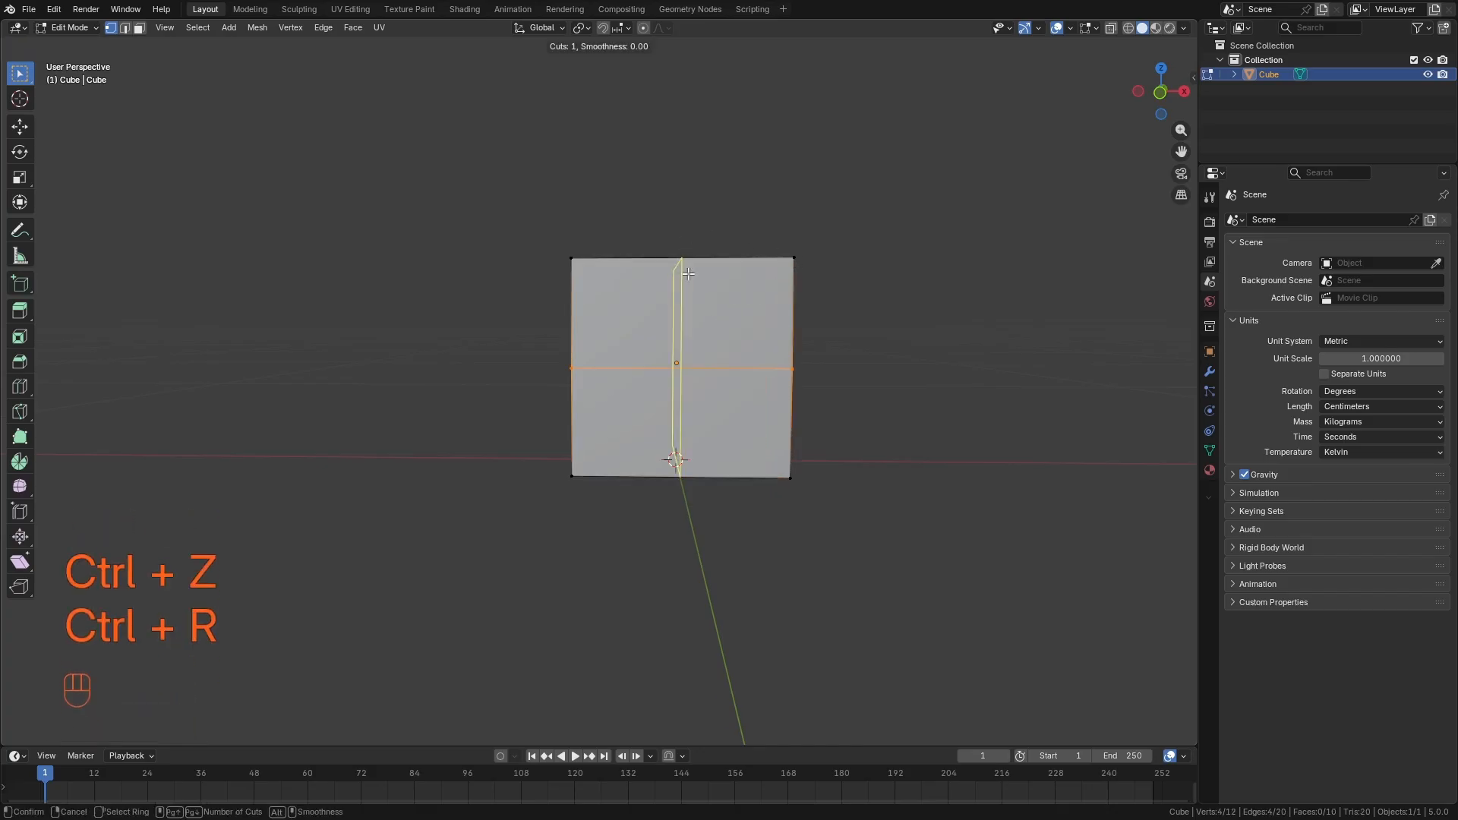
click(707, 272)
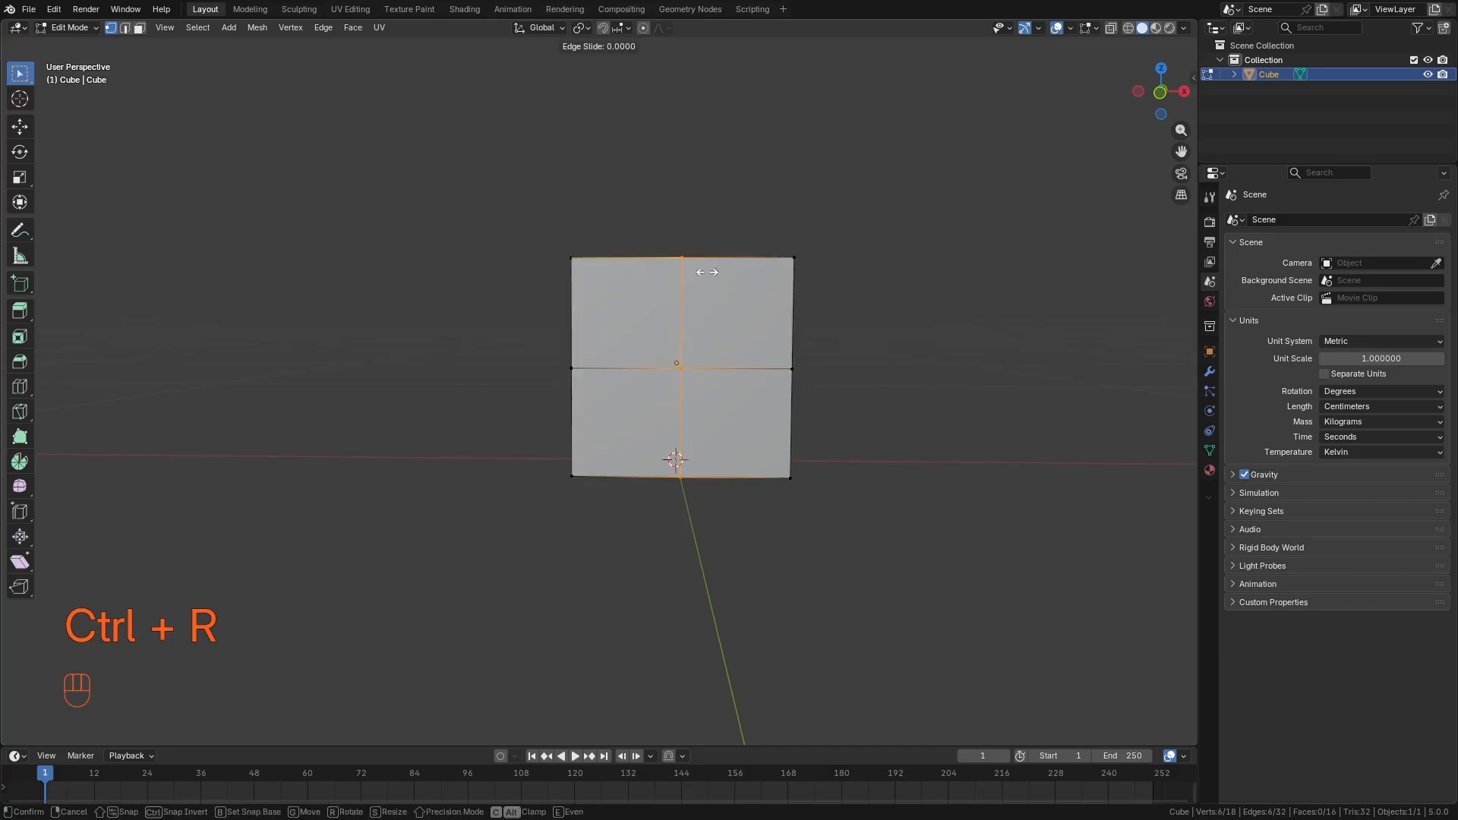
right_click(737, 215)
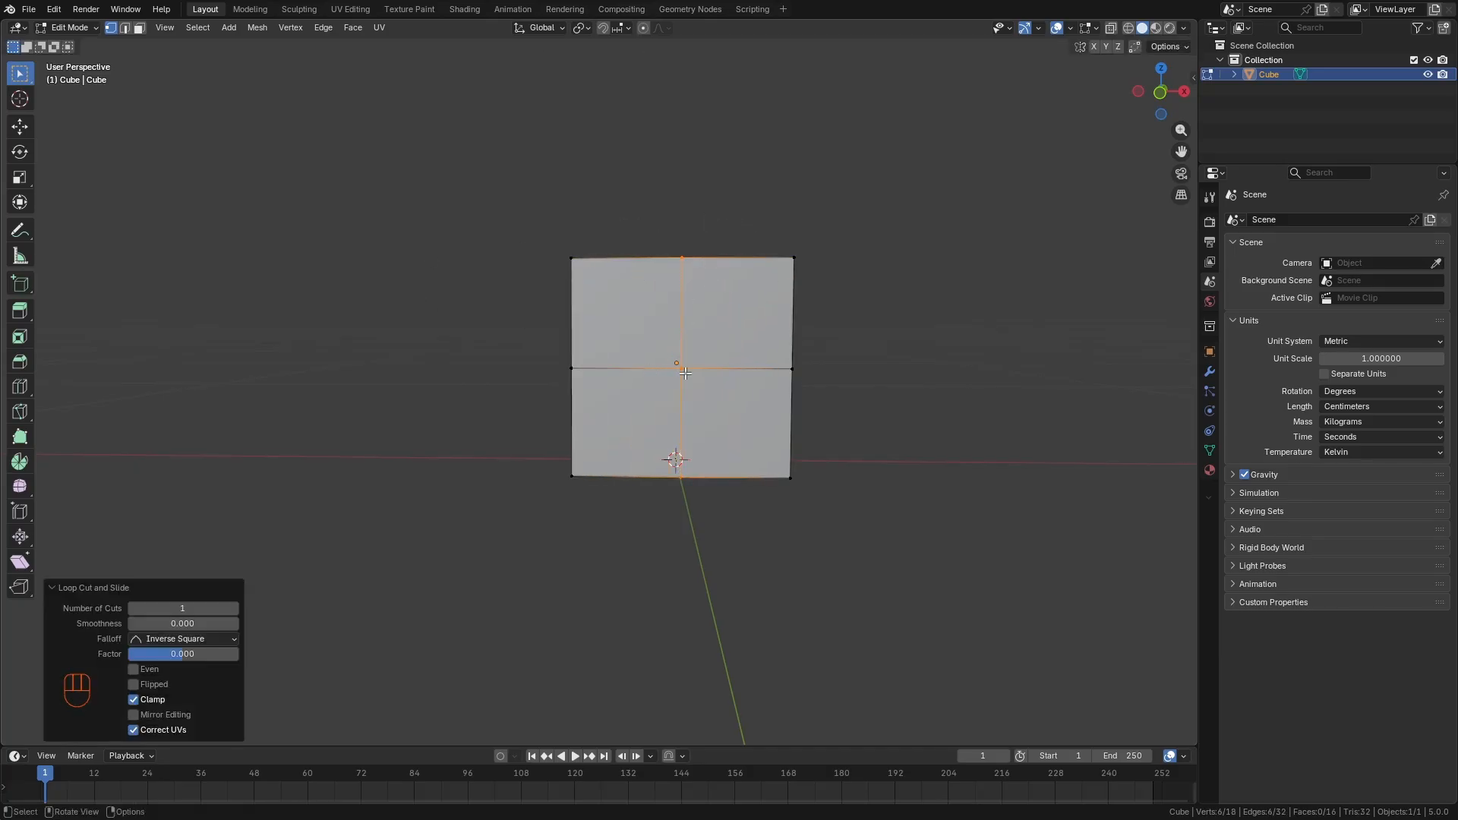
Switch the mesh selection mode from vertices to edges.
key(KP_1)
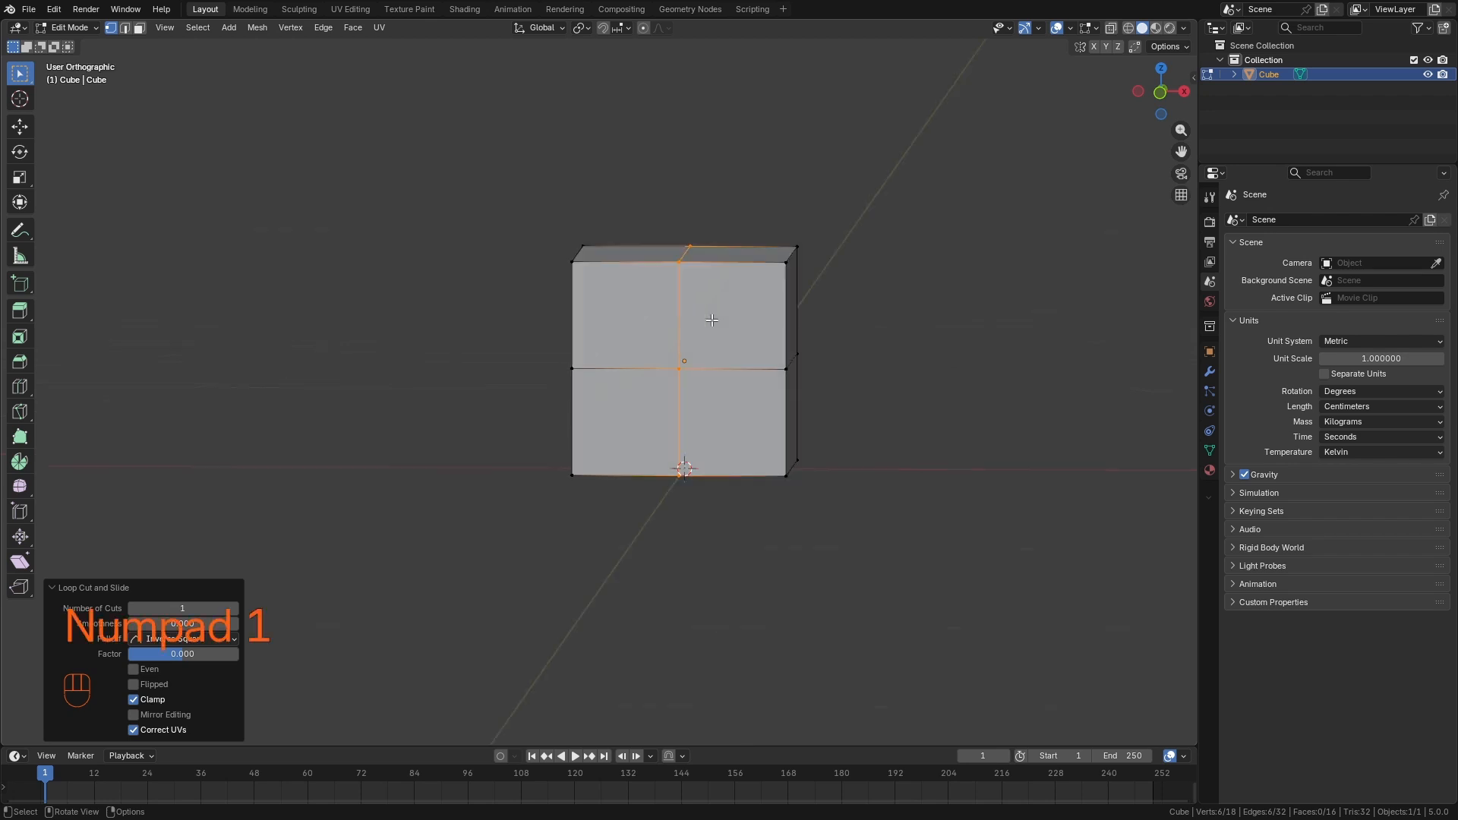
middle_drag(738, 335, 711, 396)
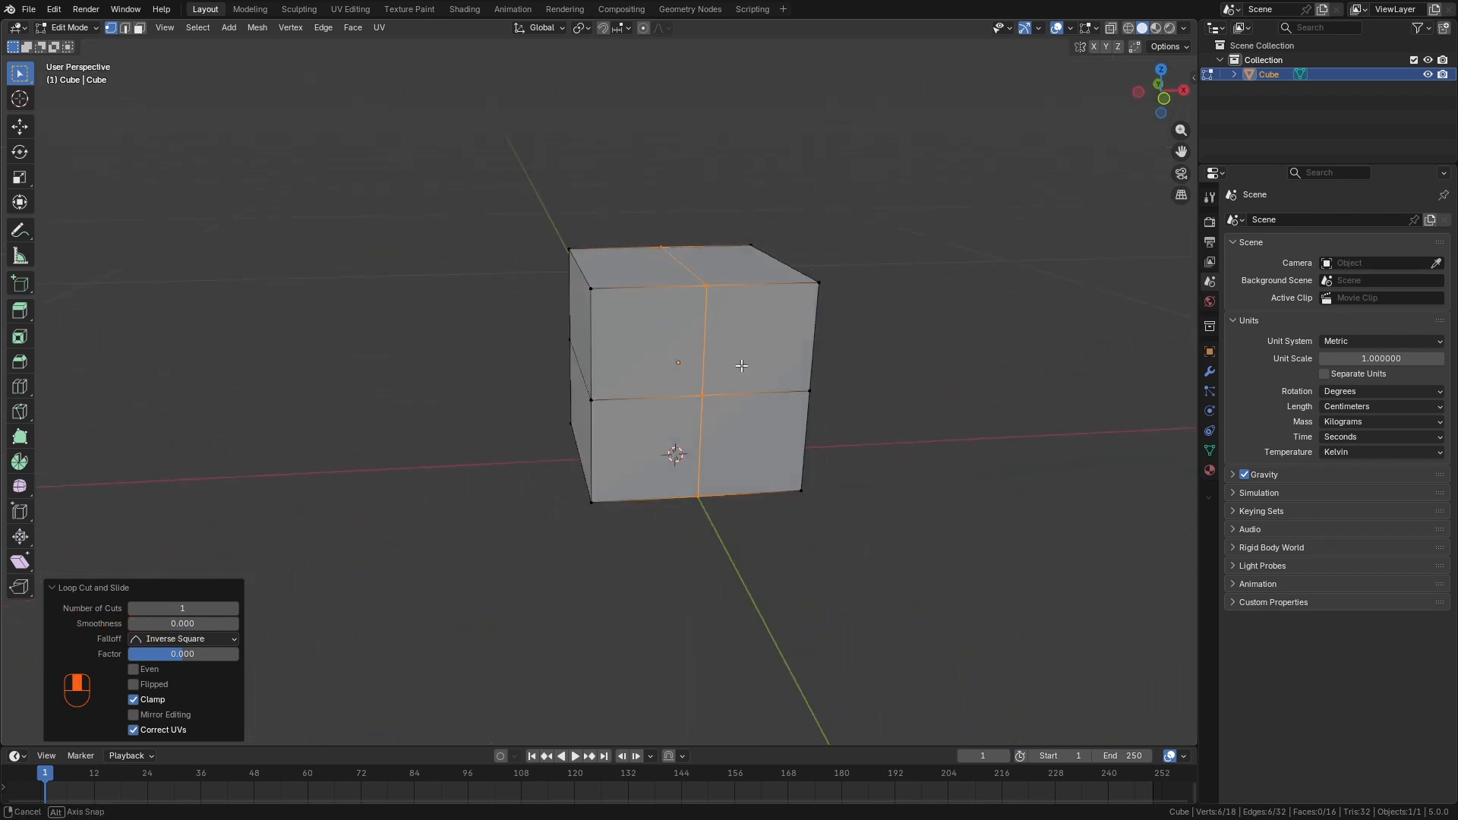
key(KP_1)
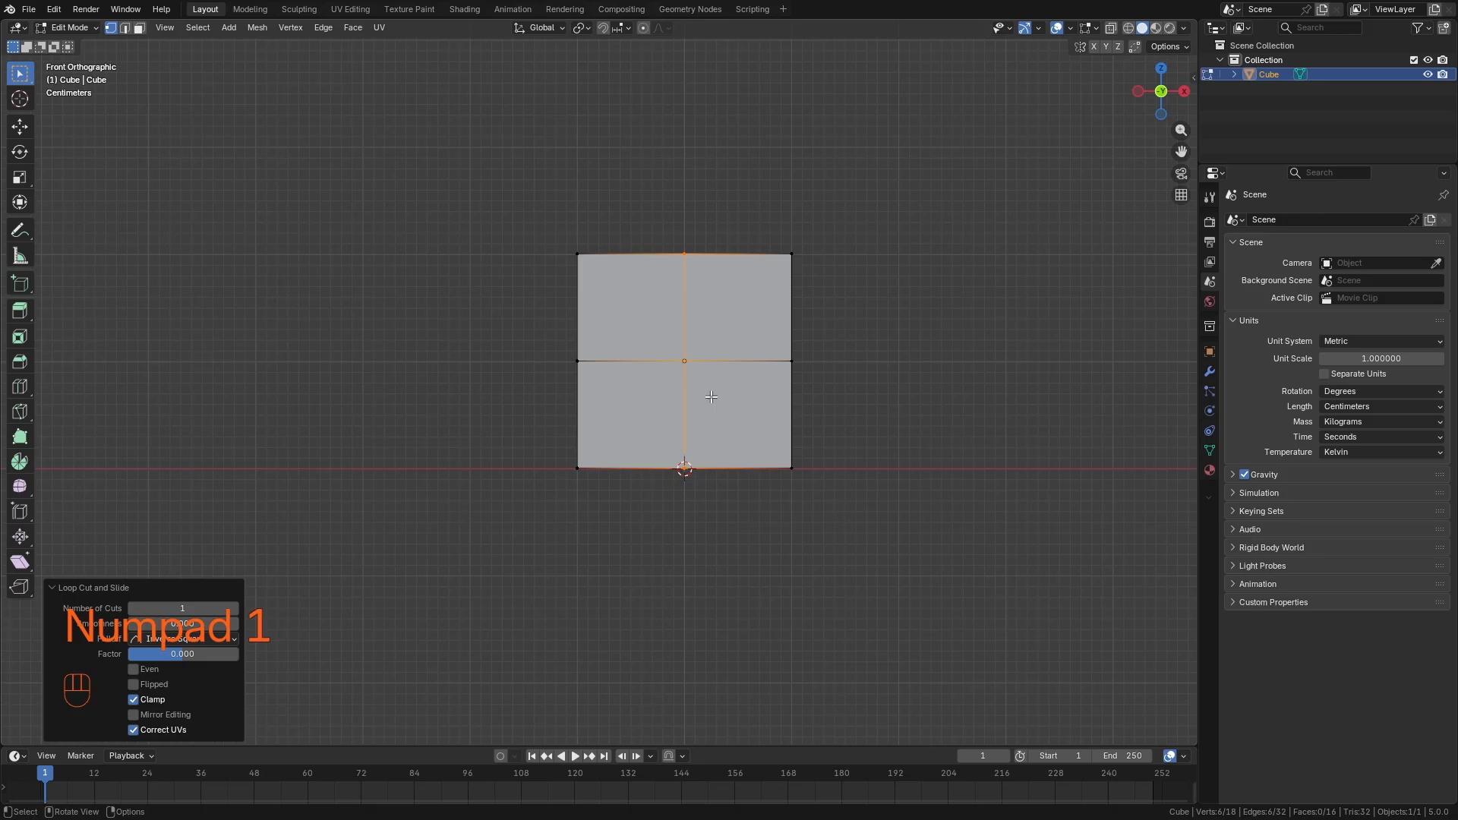
middle_drag(708, 332, 738, 343)
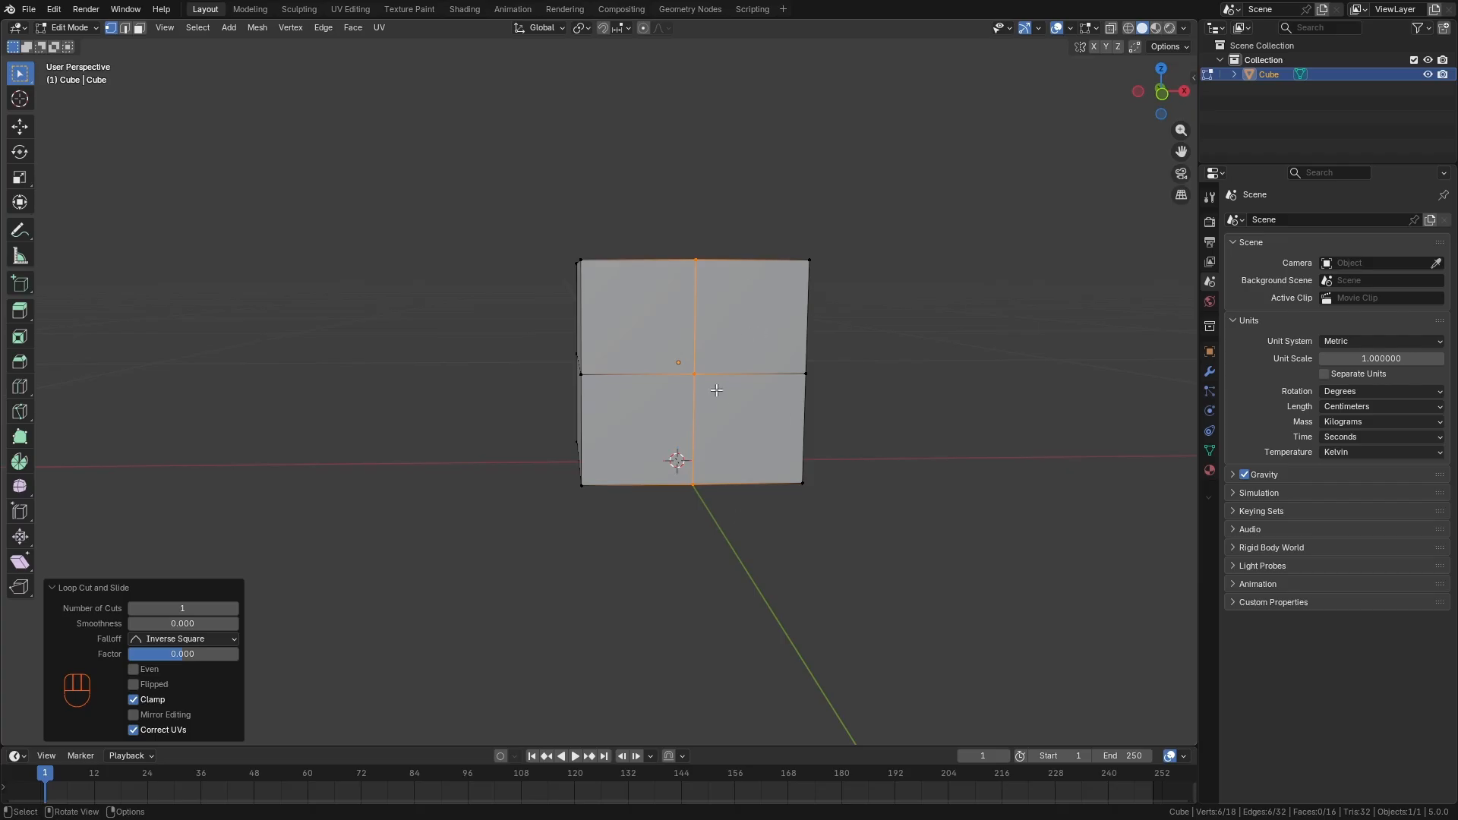
key(KP_1)
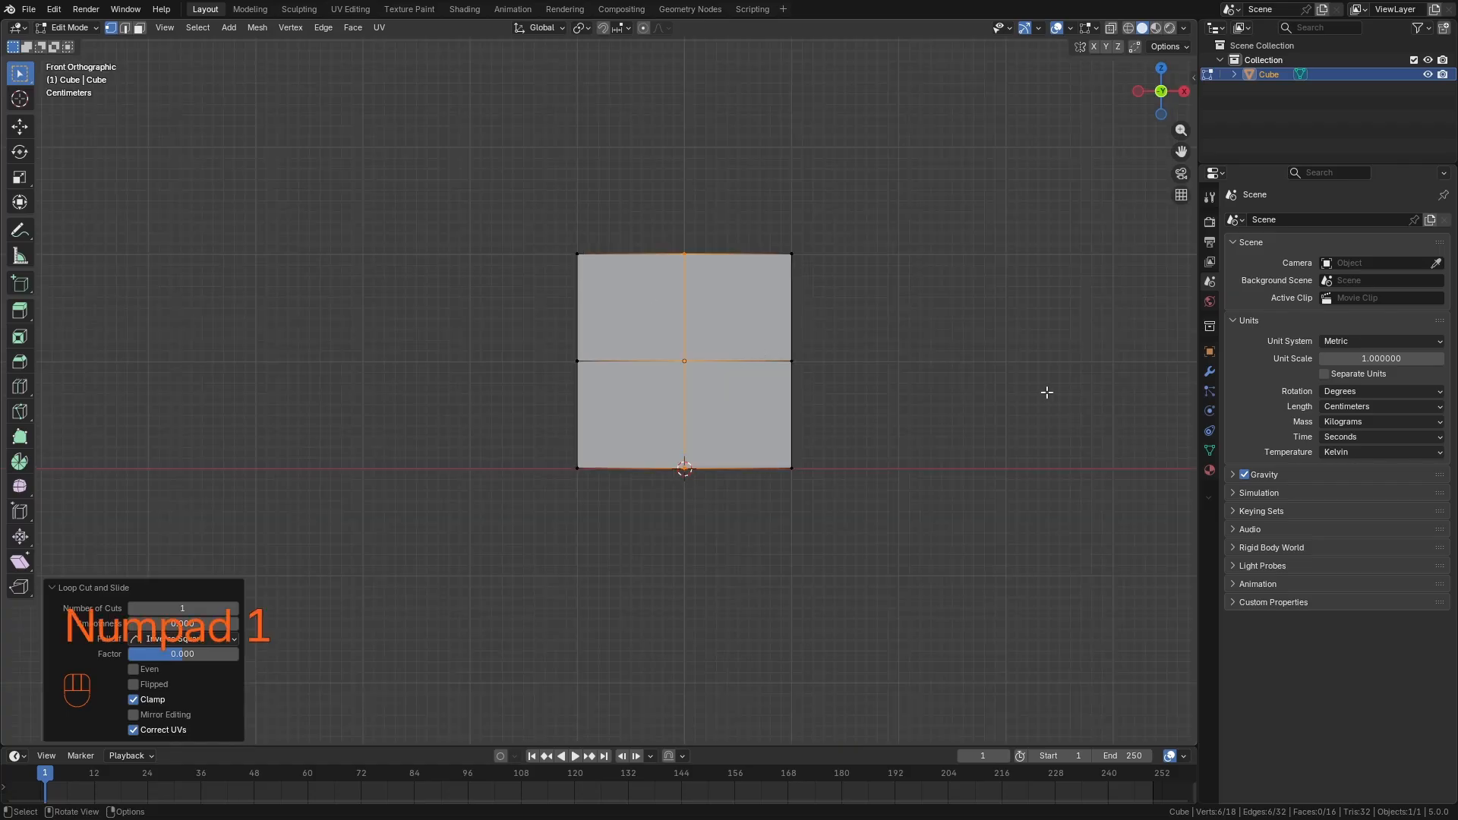
click(125, 34)
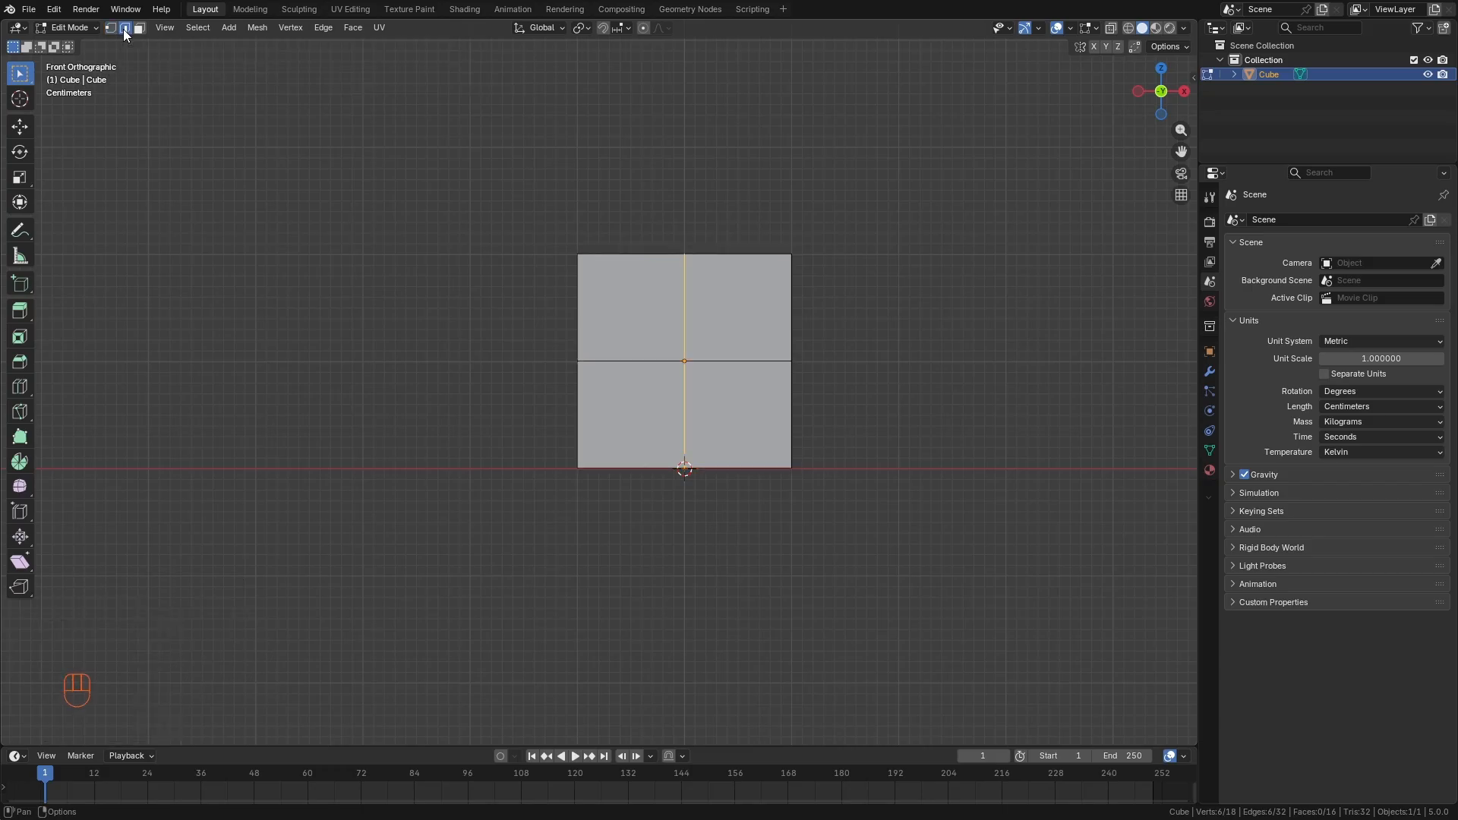
key(2)
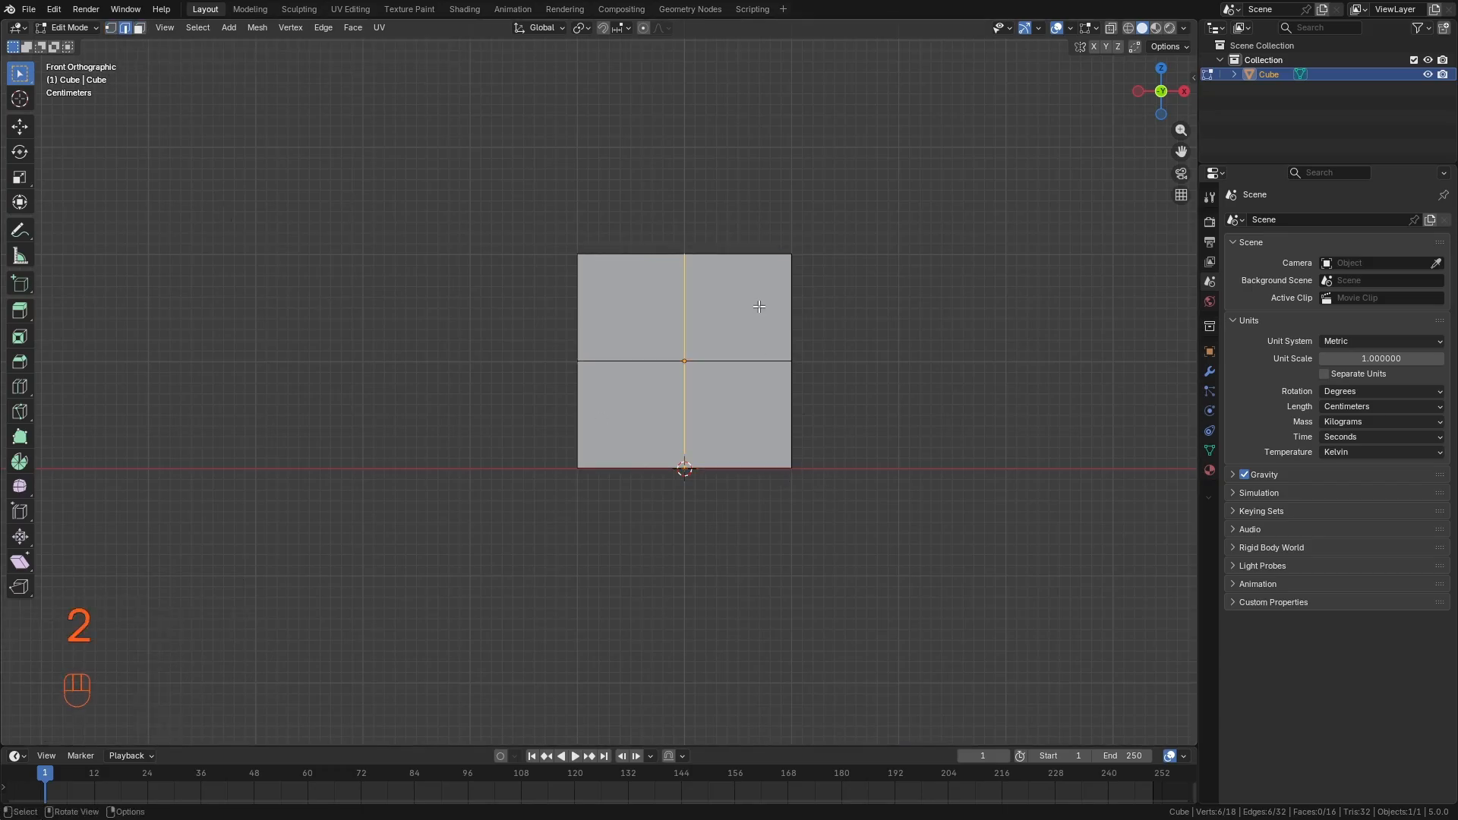
Move the middle horizontal edge on the cube's +X side about 10.1 cm along X and 14 cm up in the front view.
middle_drag(759, 310, 722, 373)
click(722, 372)
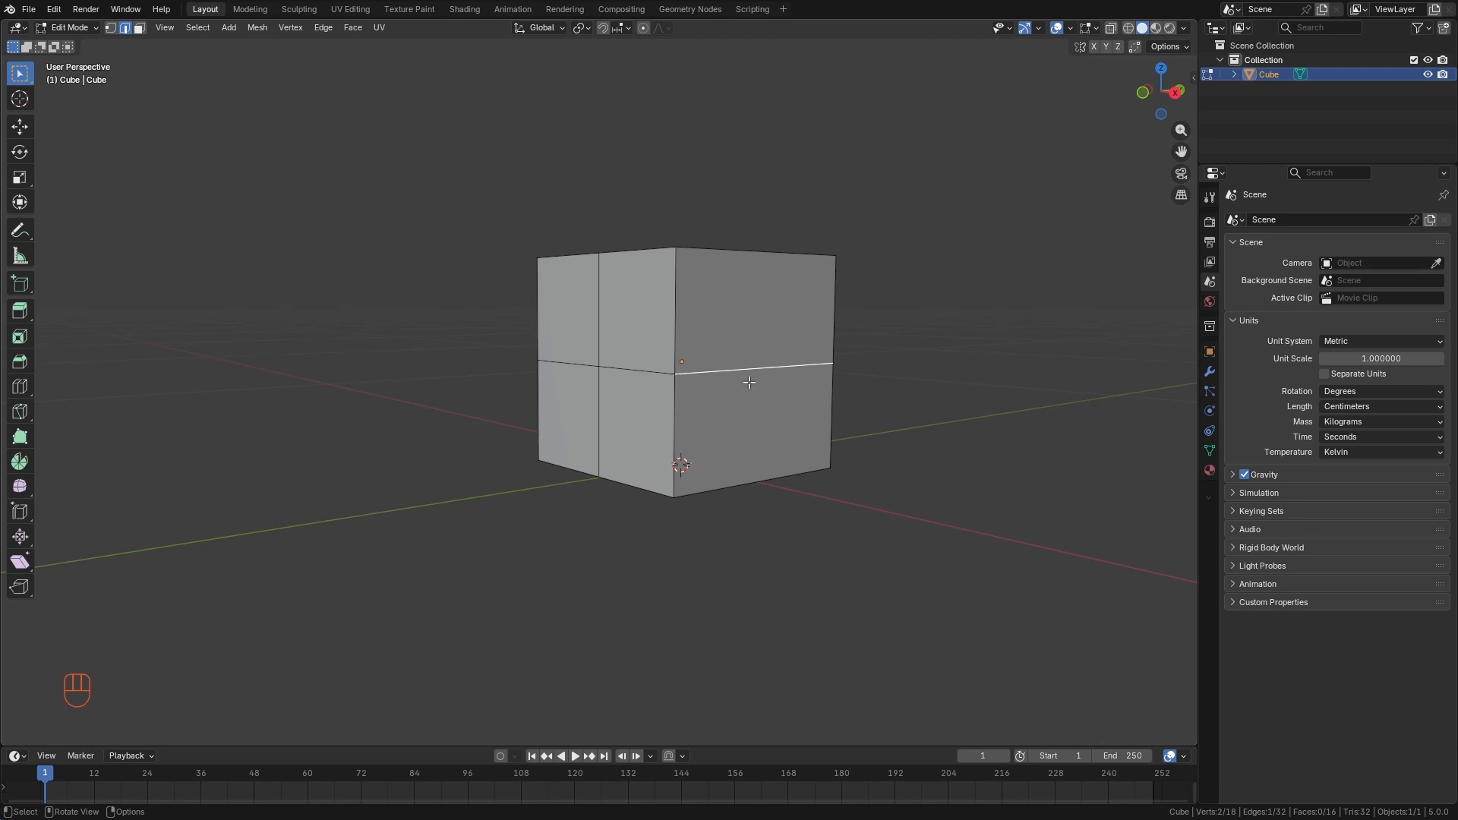
key(KP_1)
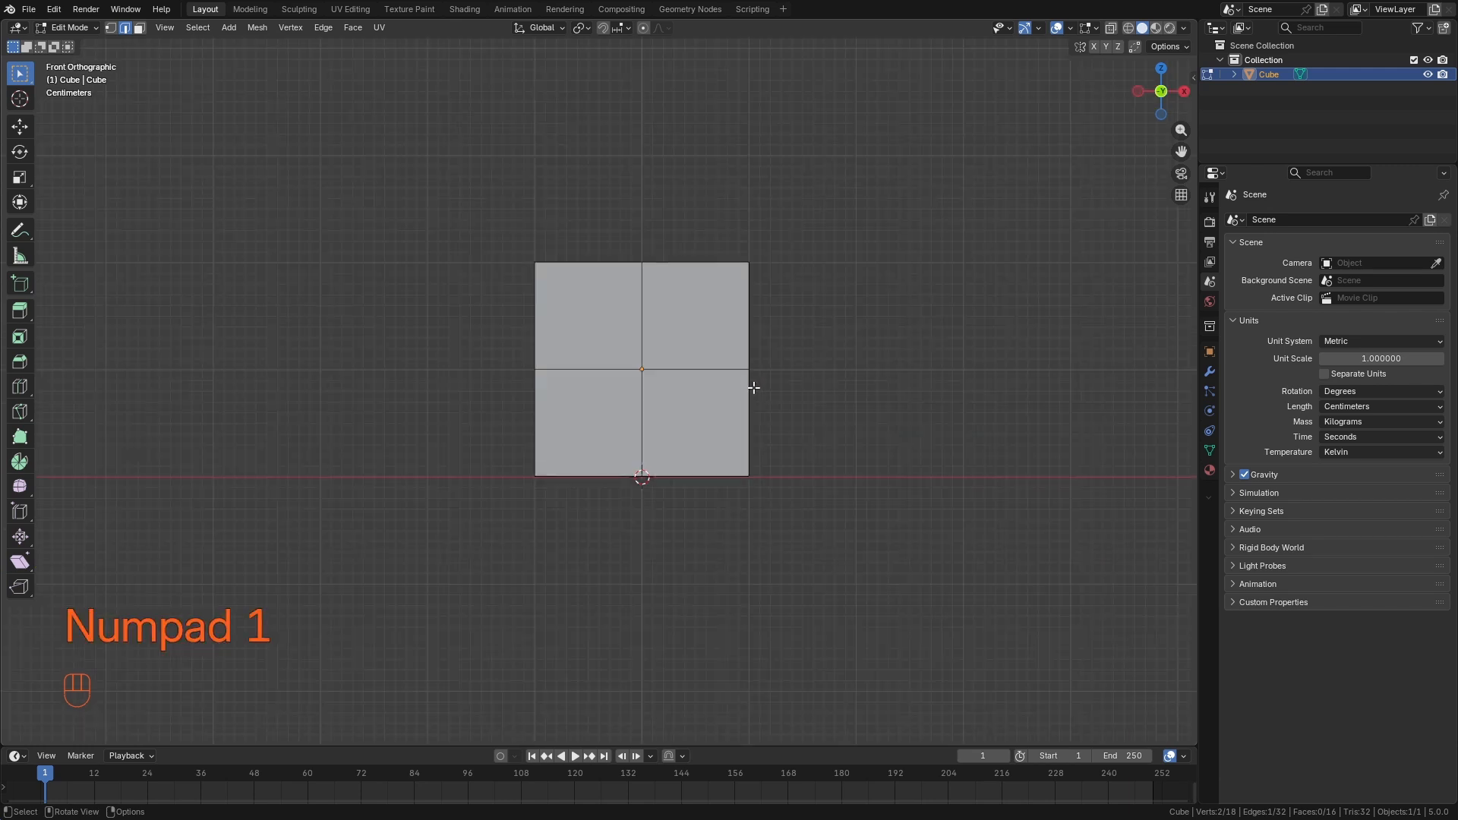
key(g)
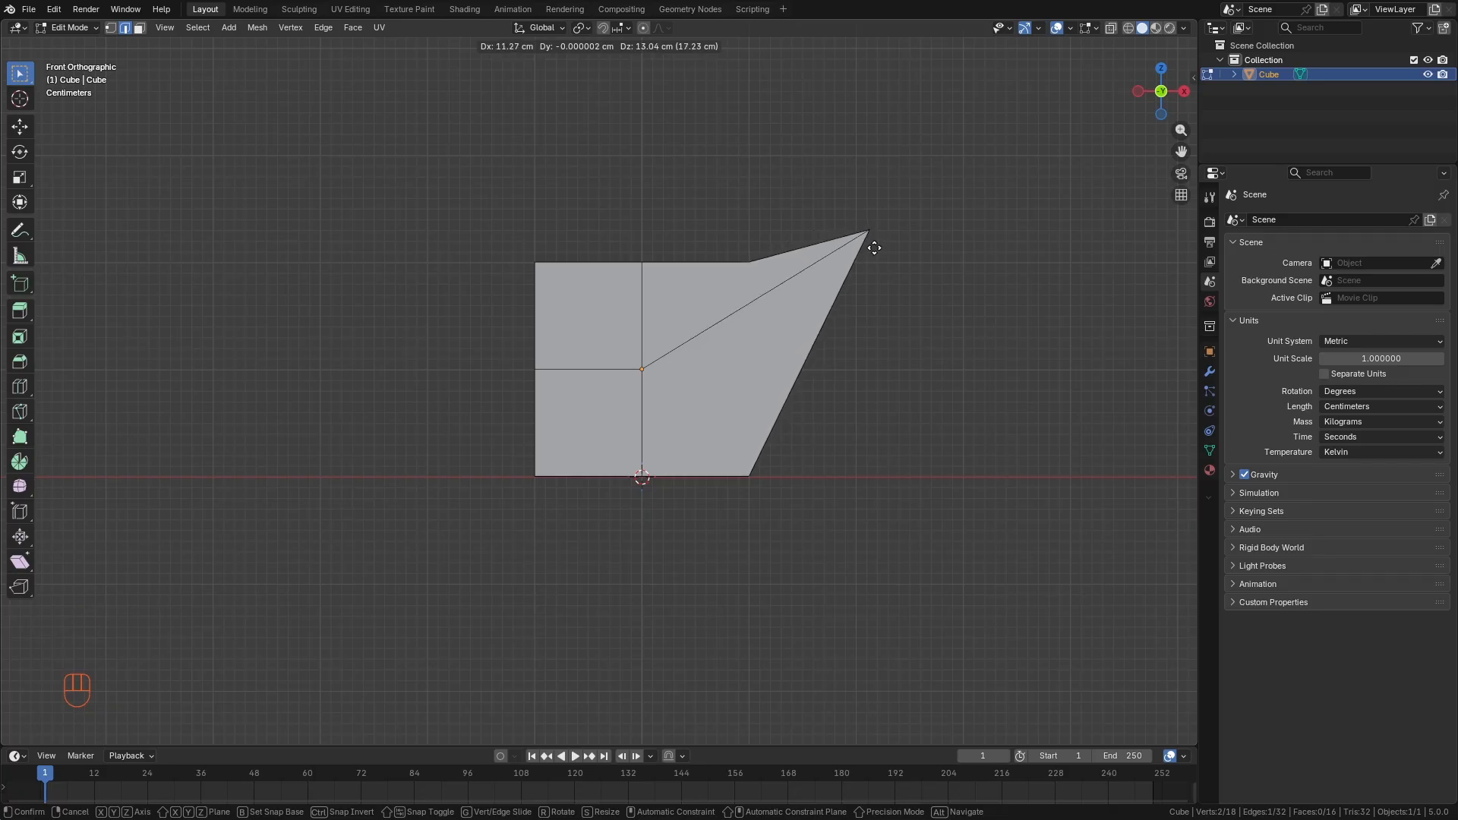
click(858, 222)
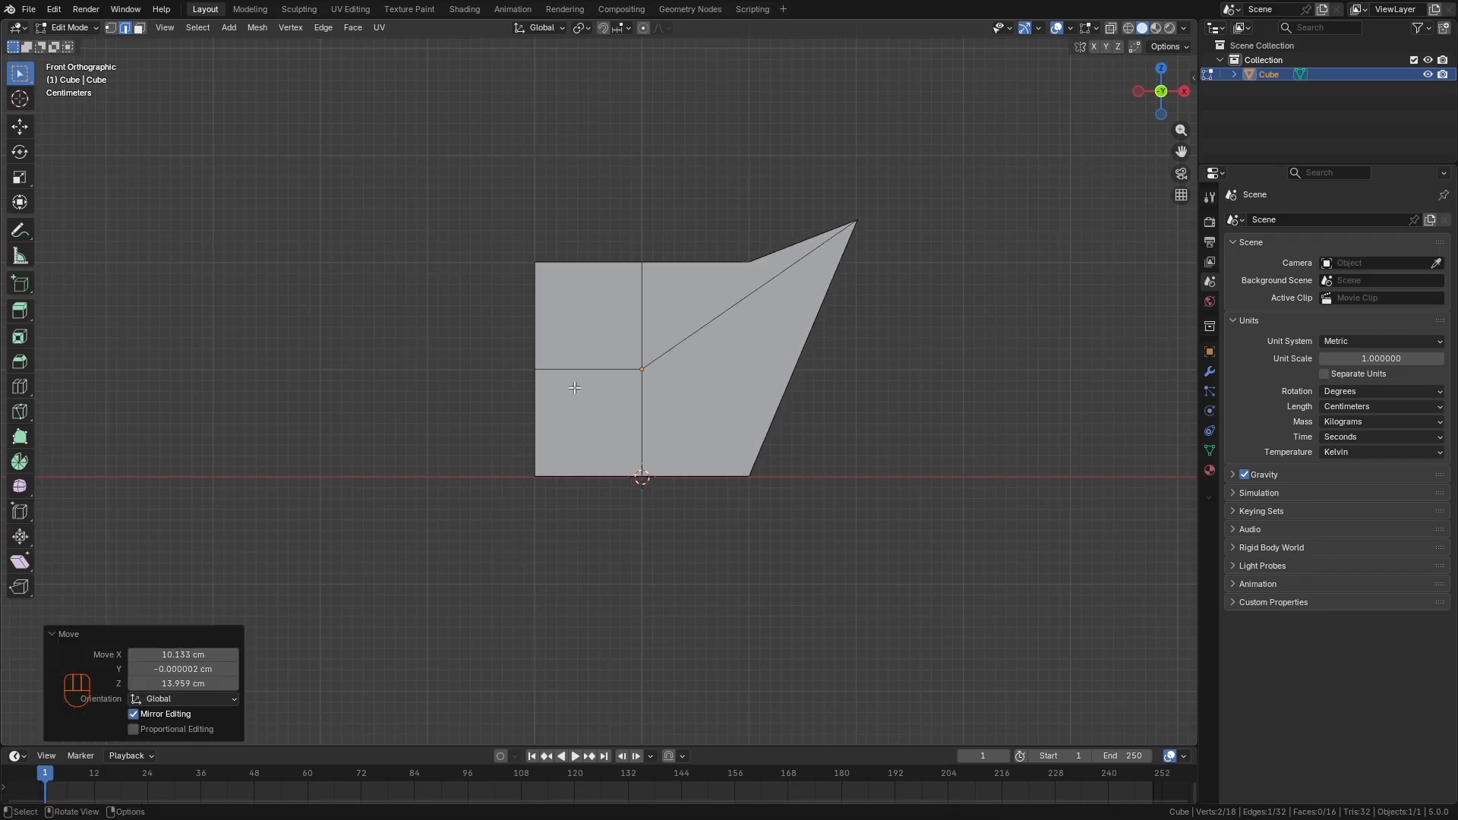
Move the middle horizontal edge on the cube's -X side outward about 6.9 cm and up about 1.1 cm in the front view.
middle_drag(521, 393, 590, 372)
click(605, 369)
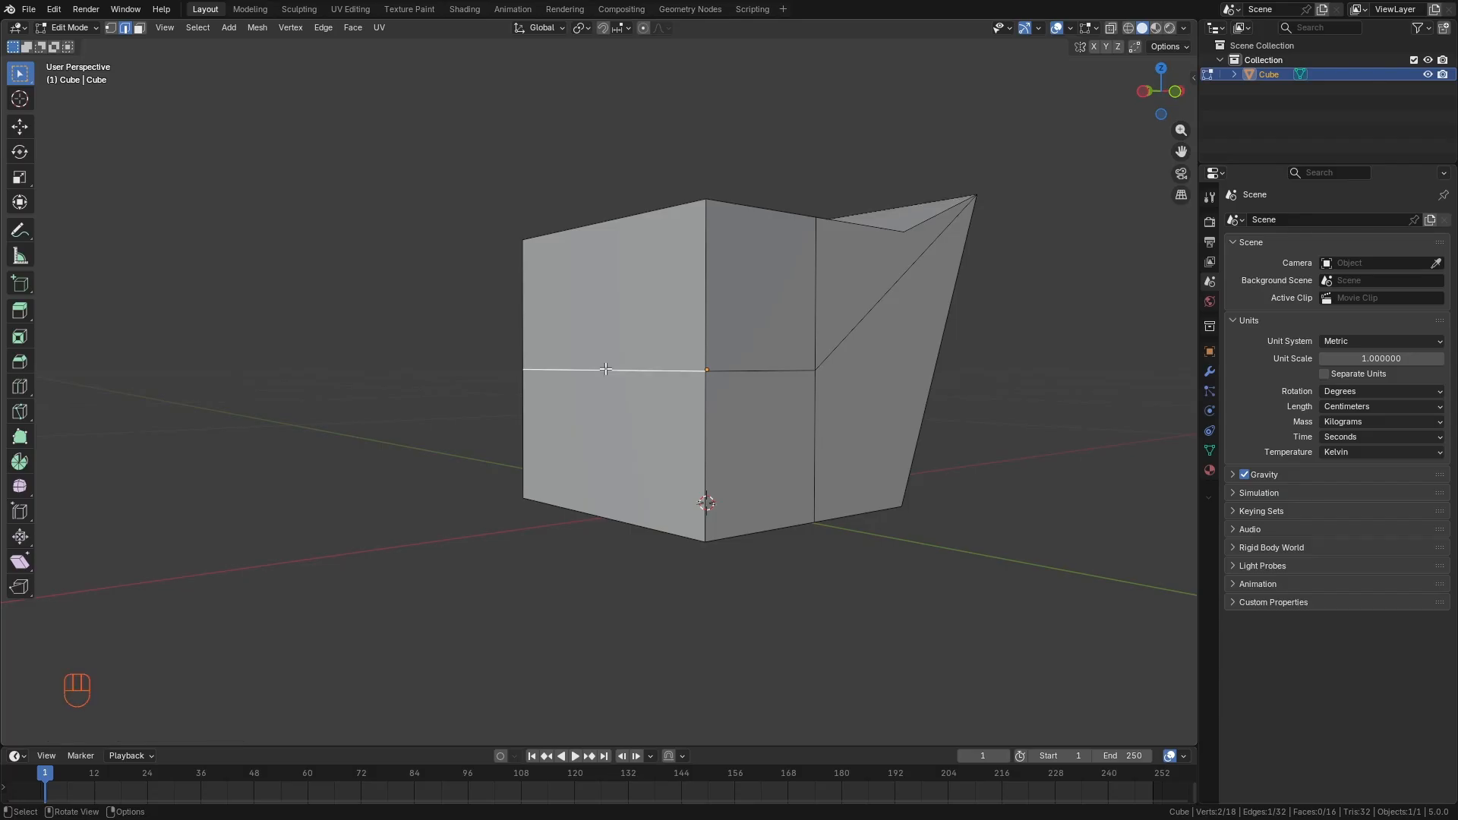
key(KP_1)
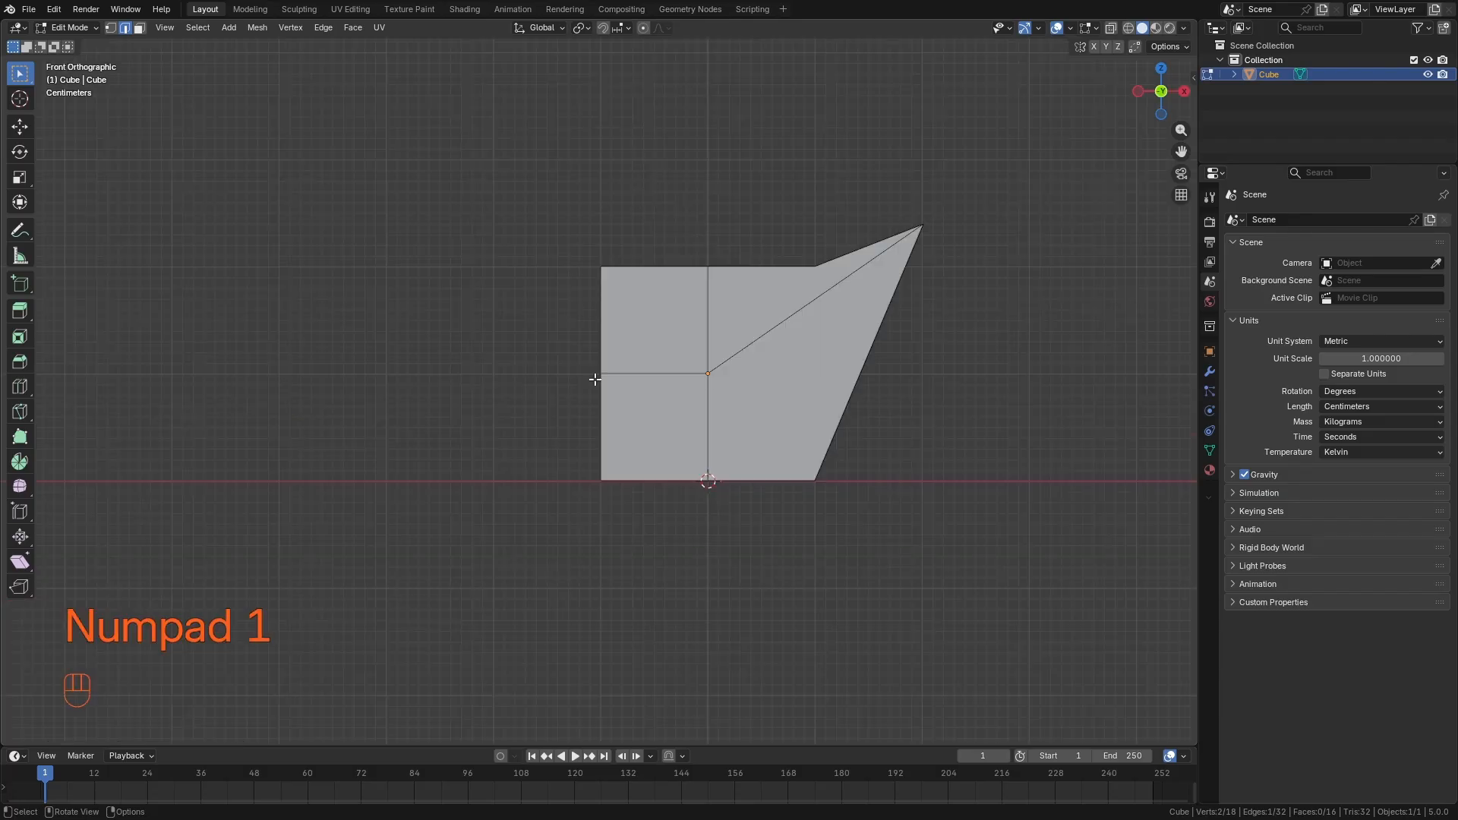
key(g)
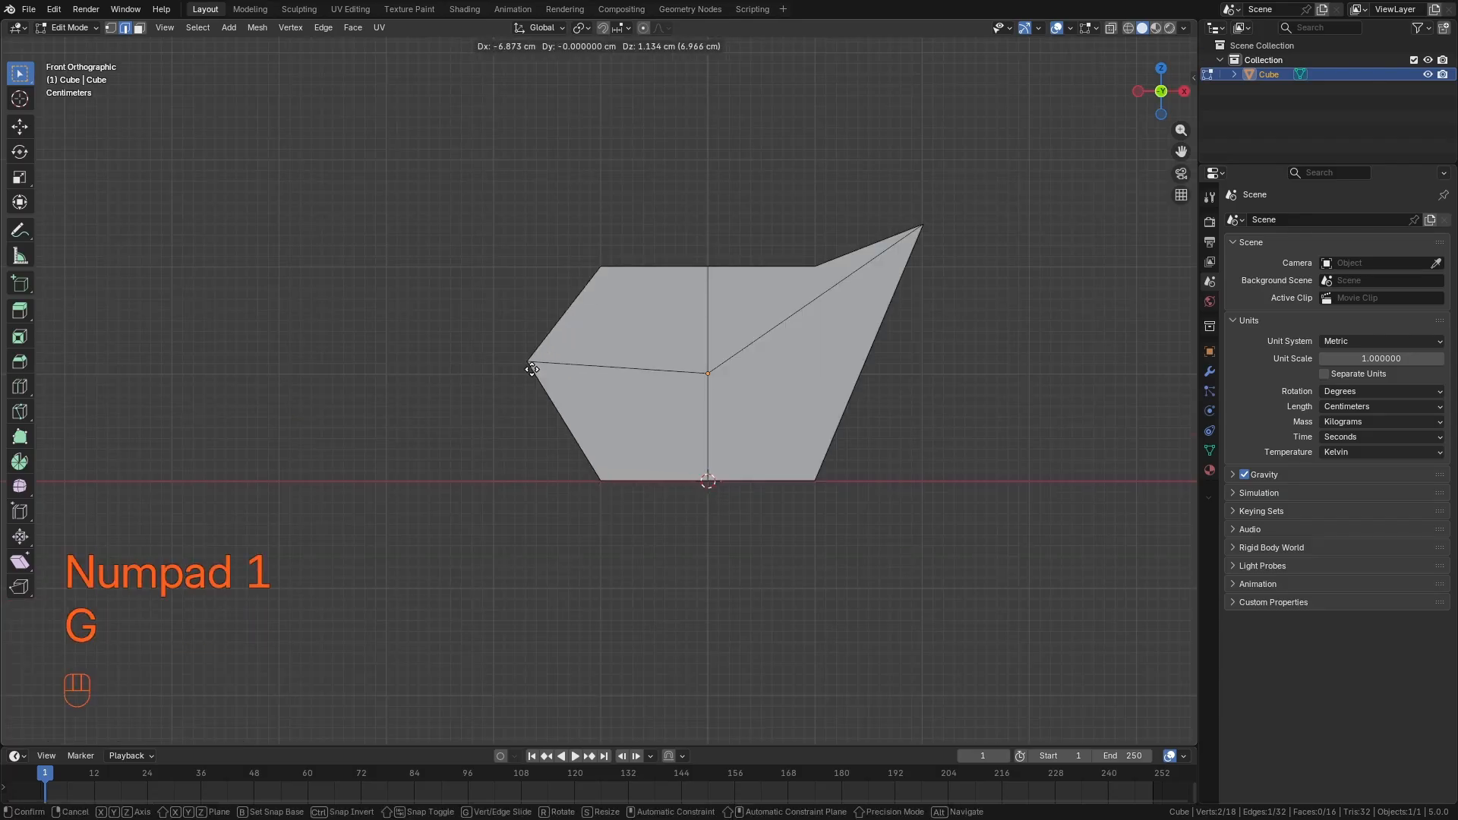
click(532, 369)
Scale the selected middle edge on the -X side along the Y axis only, using the left view.
middle_drag(532, 370, 669, 448)
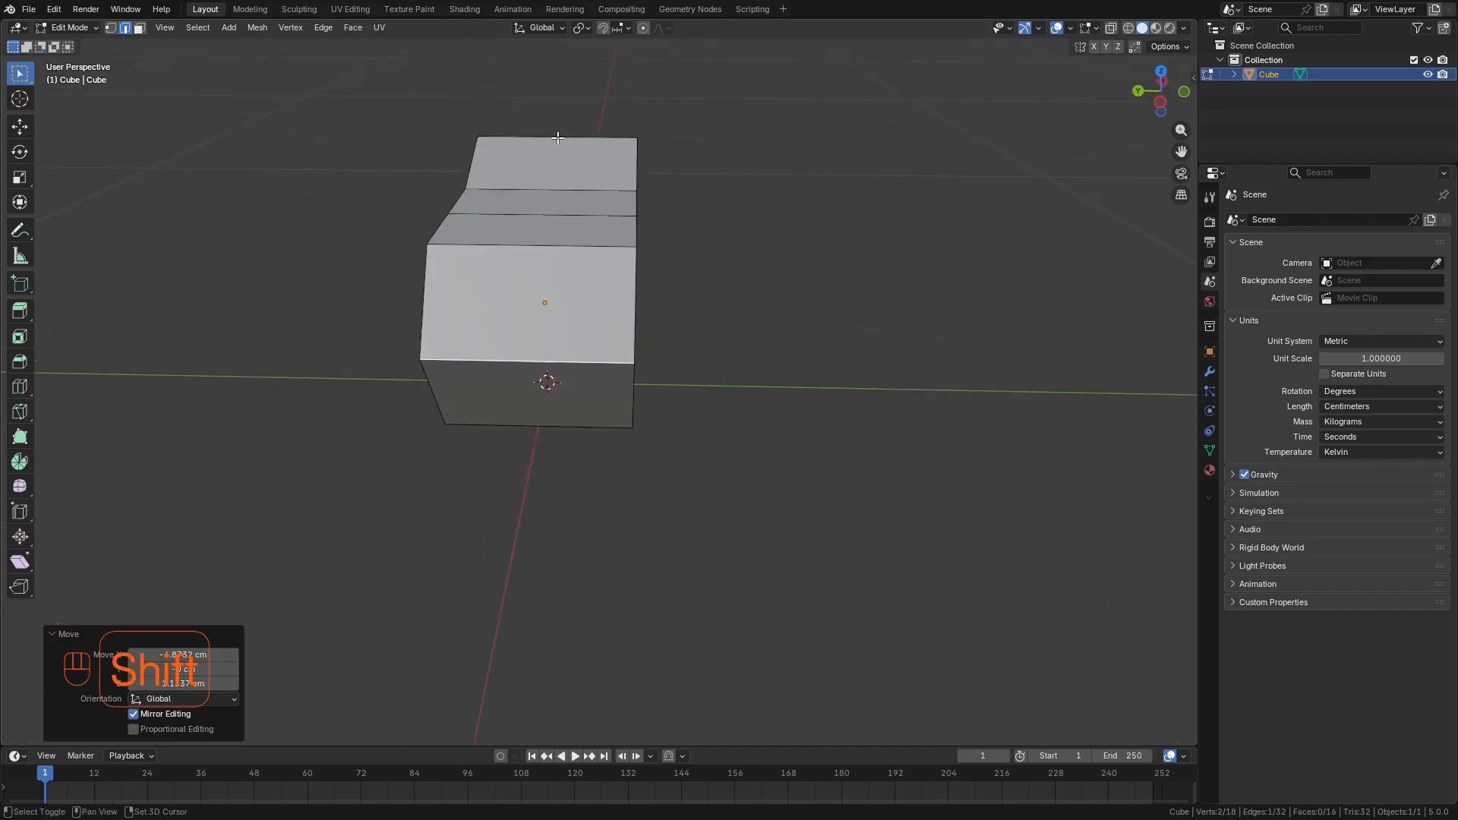
middle_drag(709, 348, 745, 364)
key(ctrl+KP_3)
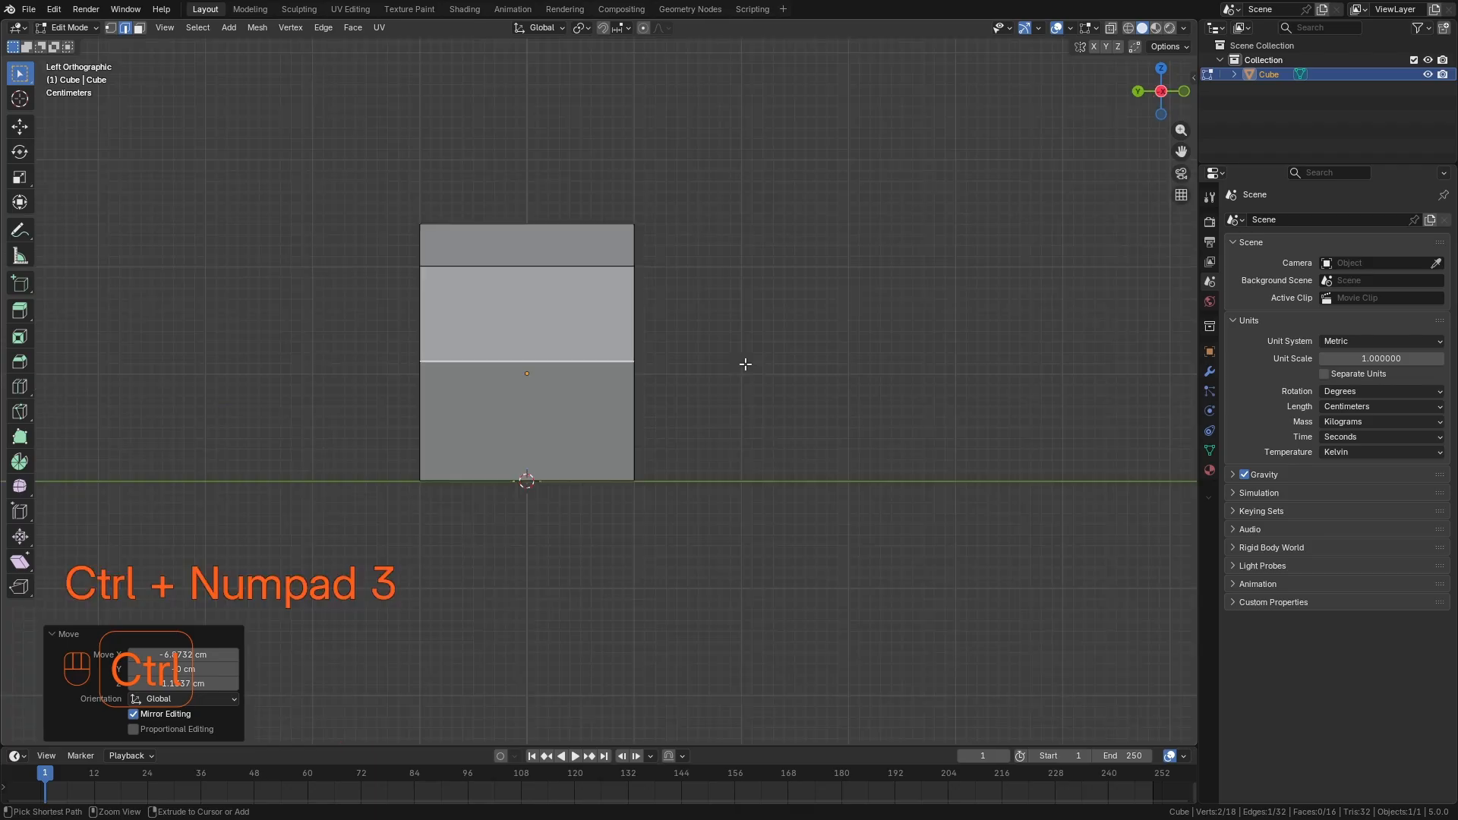
scroll(768, 363, down, 3)
scroll(768, 362, up, 2)
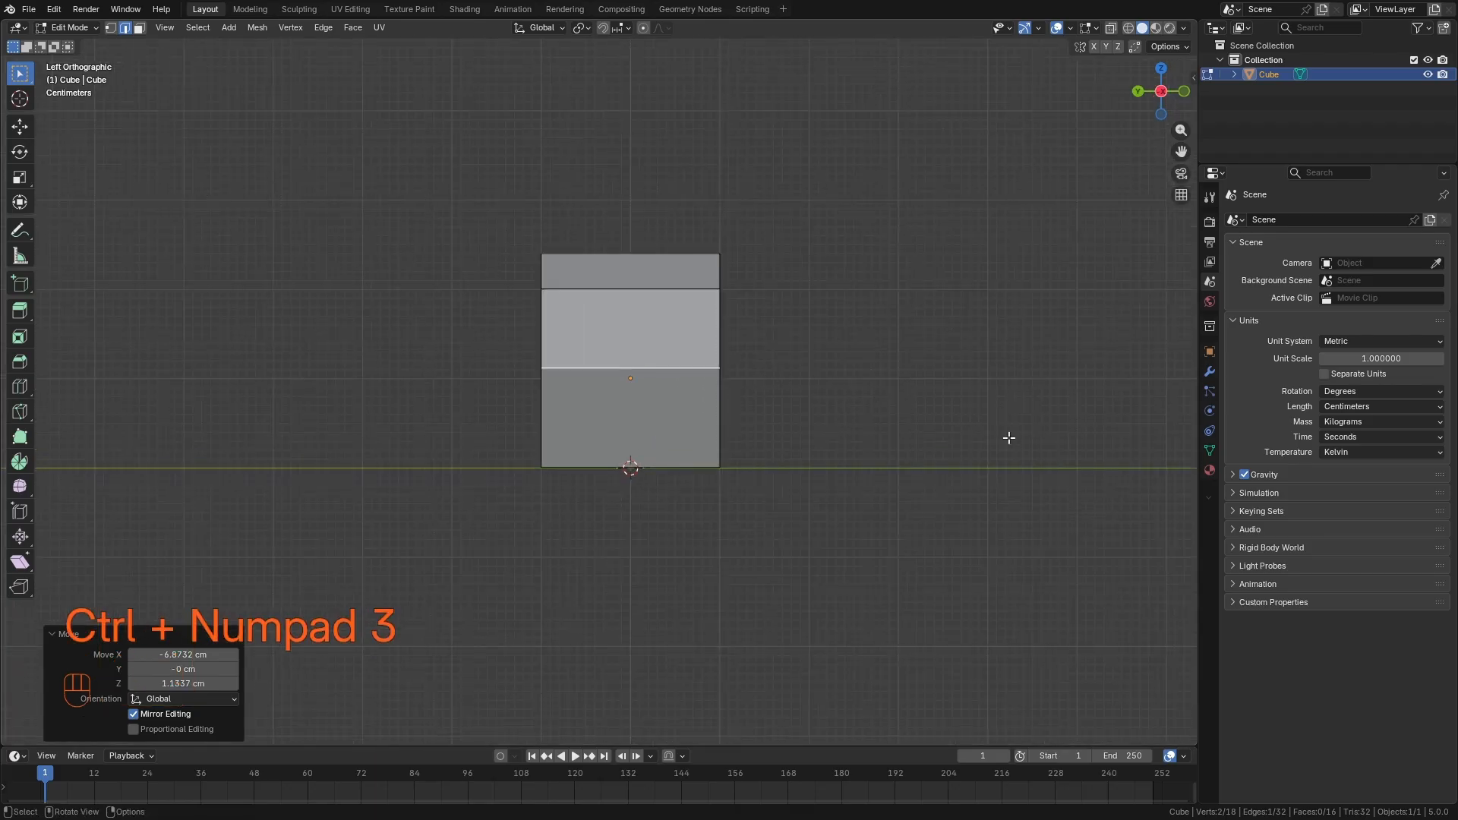
key(s)
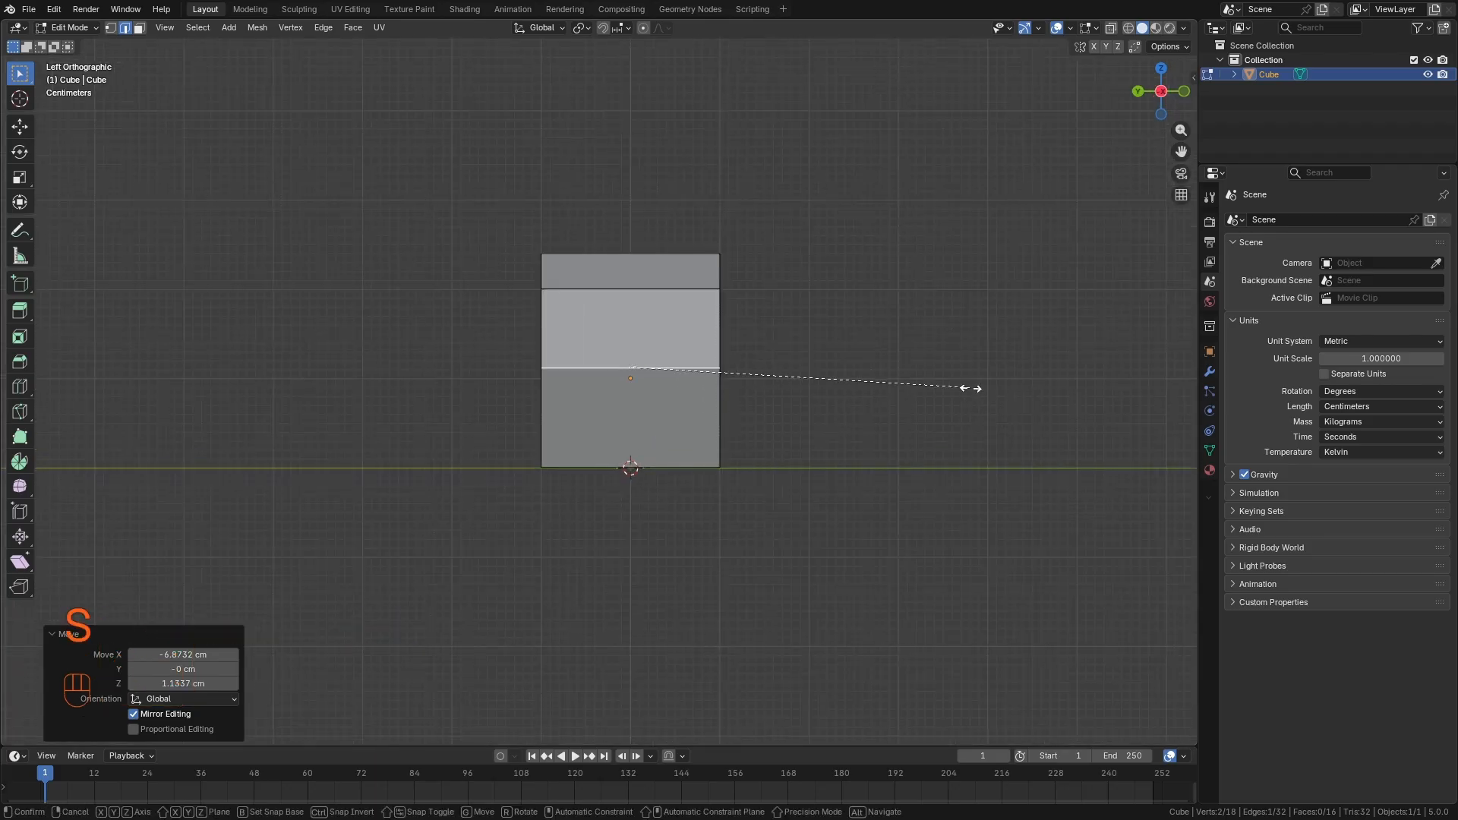
key(y)
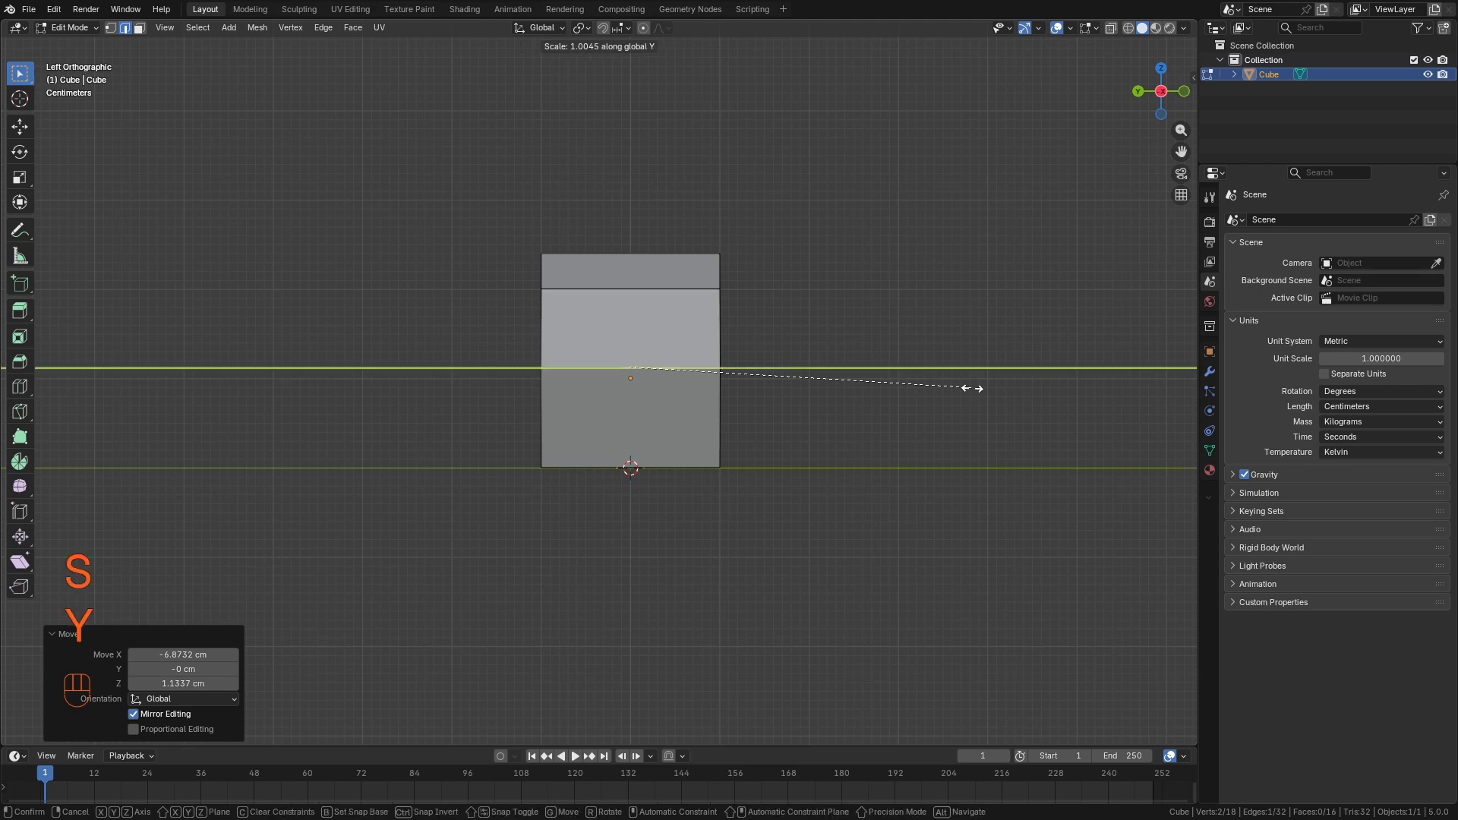
click(856, 378)
Select the raised edge on the +X side and scale it along Y to a factor of about 0.162.
middle_drag(856, 378, 704, 513)
click(713, 527)
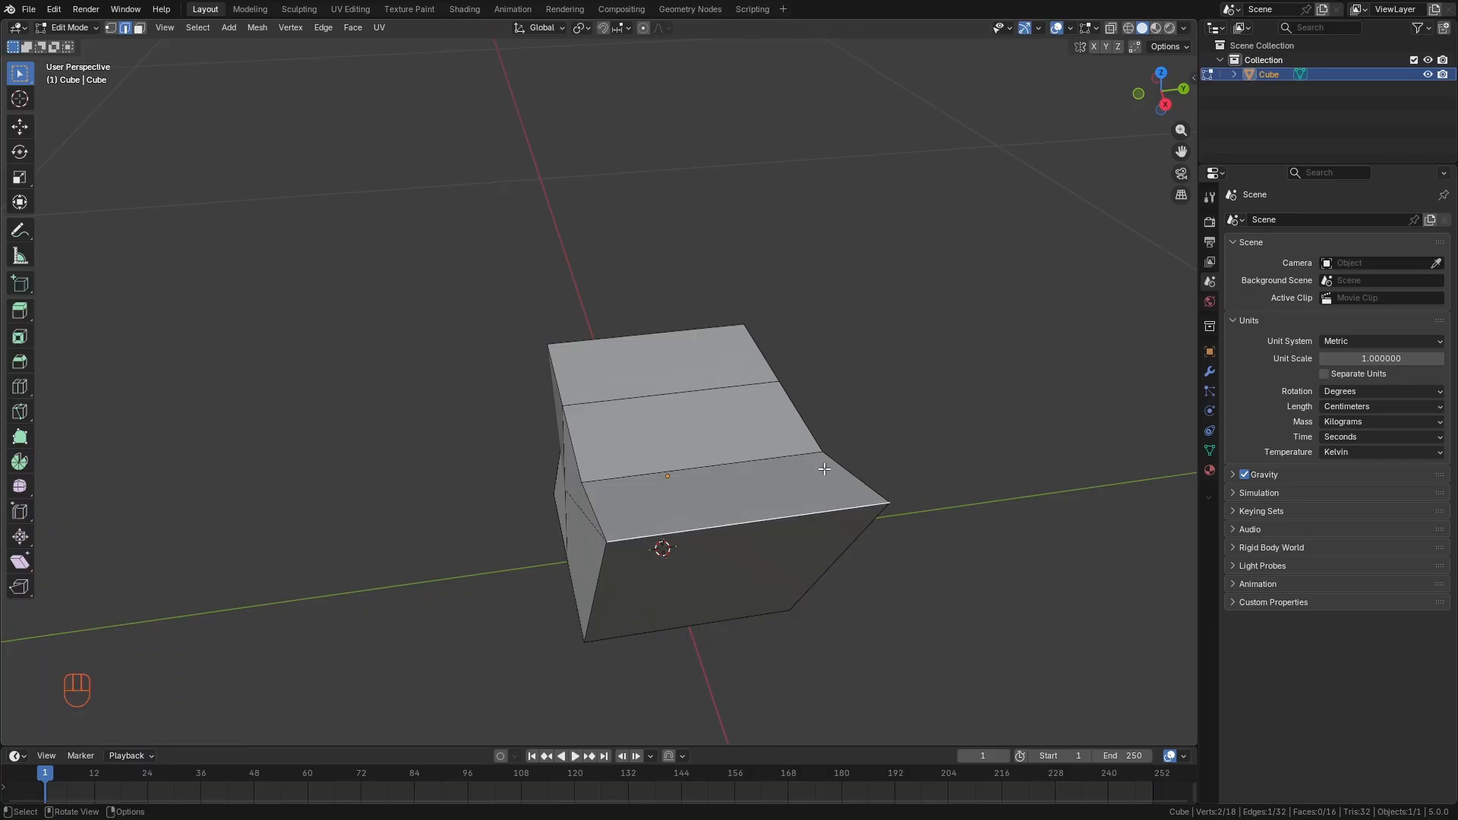
key(KP_3)
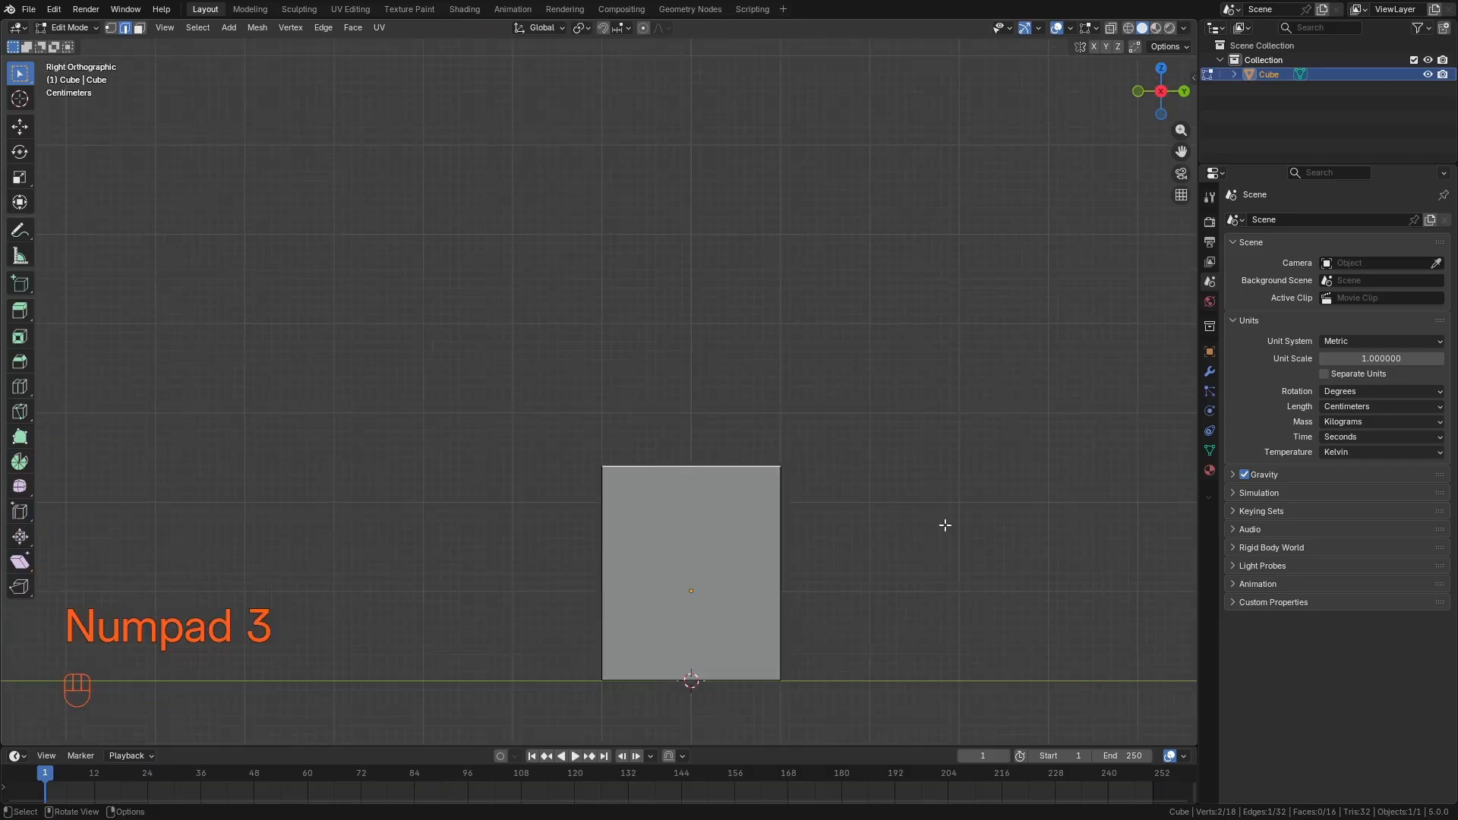
key(s)
key(y)
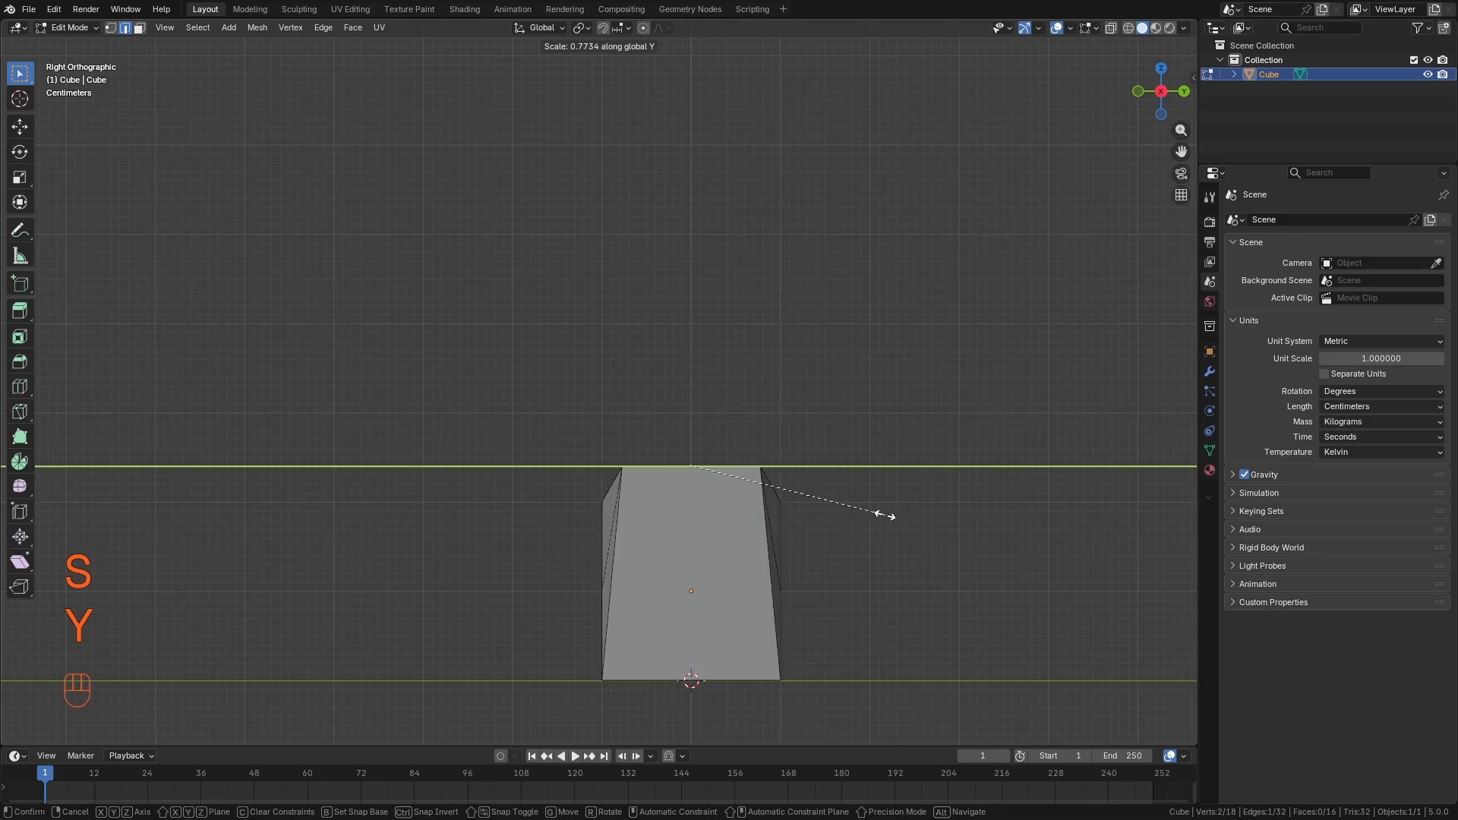
click(713, 502)
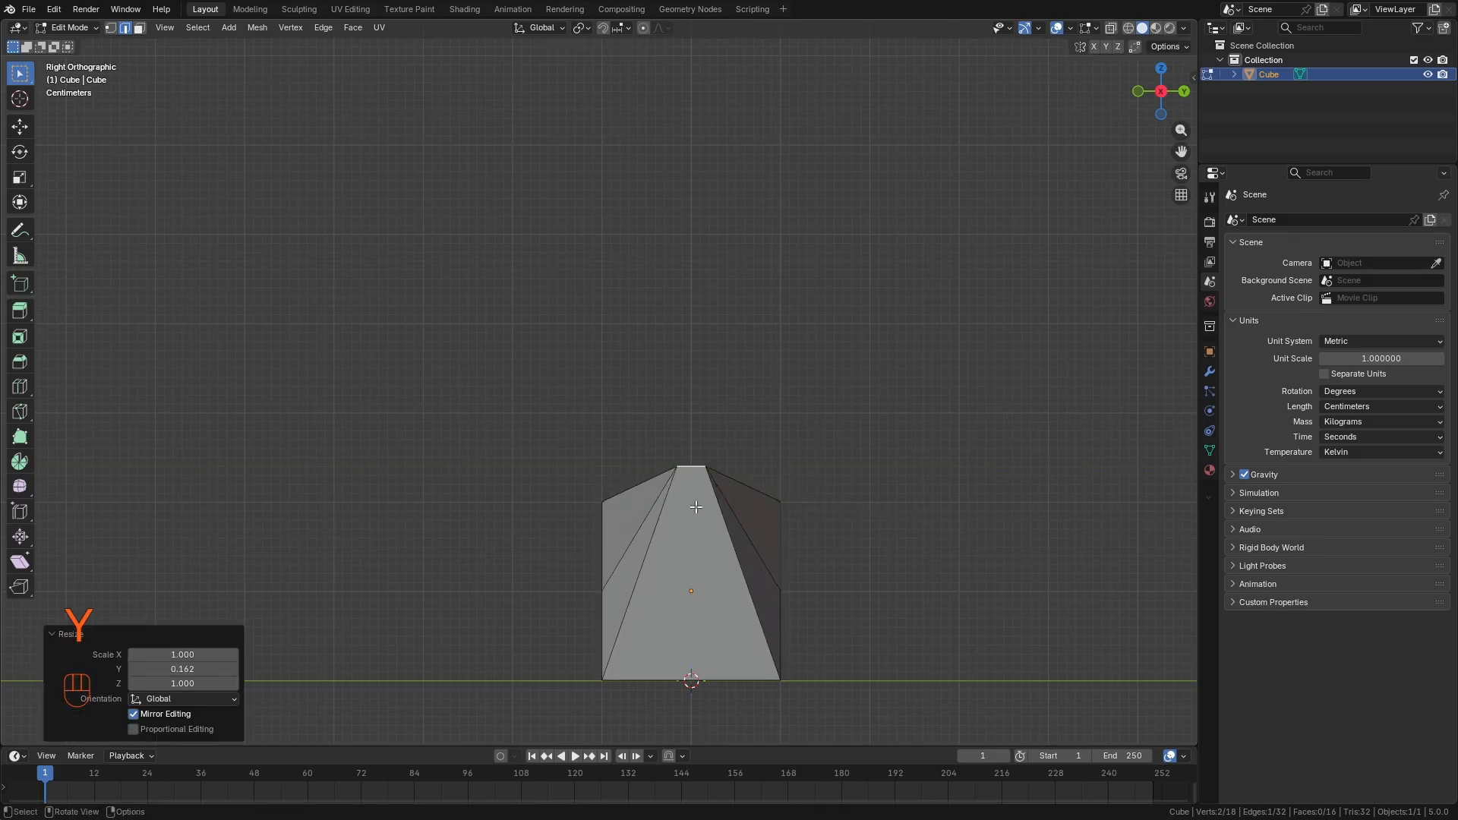
Examine the reshaped mesh from the front and from several angles.
key(KP_1)
scroll(841, 536, down, 4)
scroll(585, 494, up, 5)
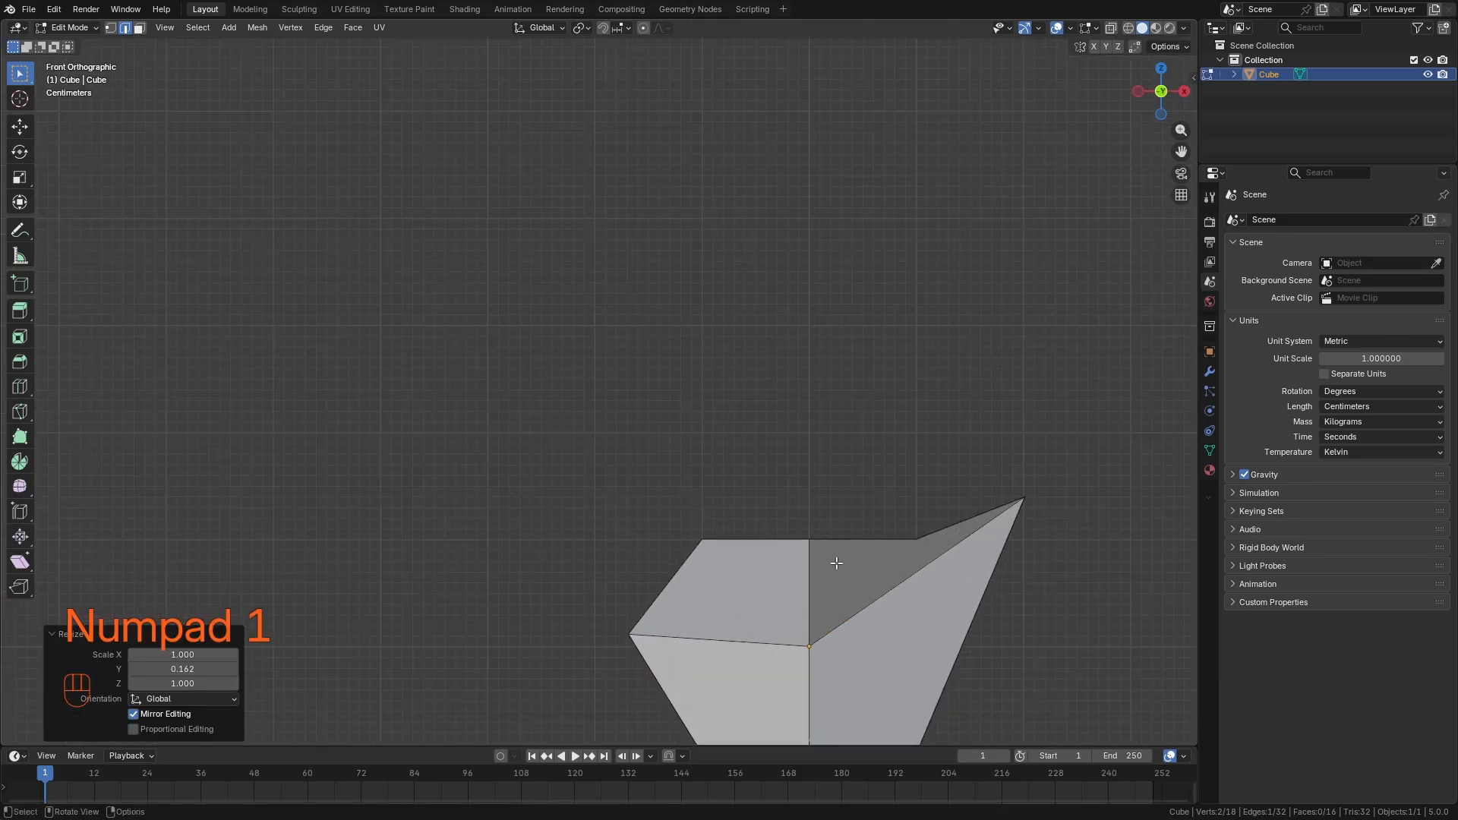
middle_drag(839, 566, 911, 582)
scroll(666, 466, down, 5)
middle_drag(809, 544, 1079, 638)
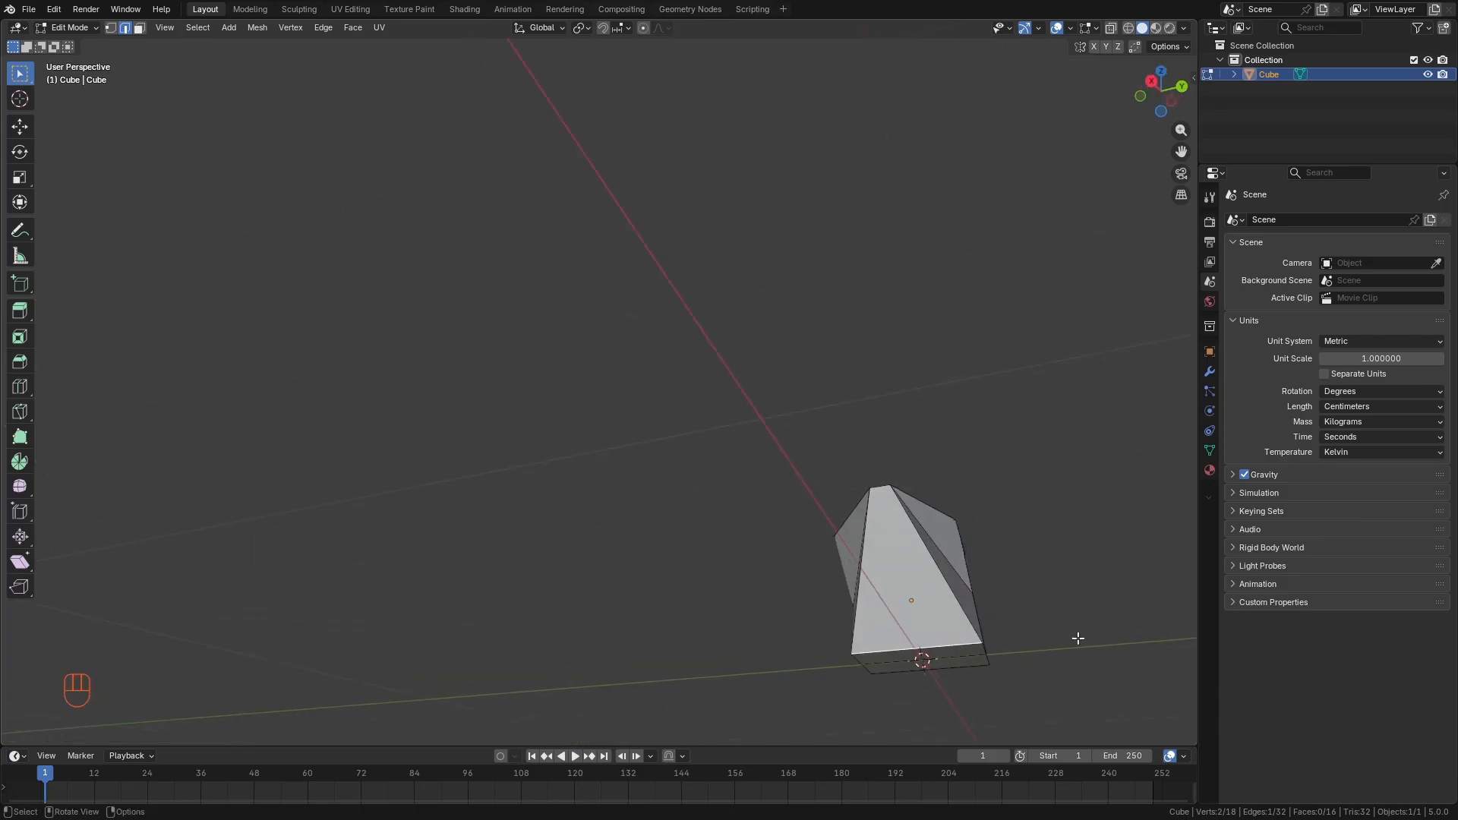
Scale the bottom edge on the +X side along the Y axis only, to a factor of about 0.495.
key(s)
key(y)
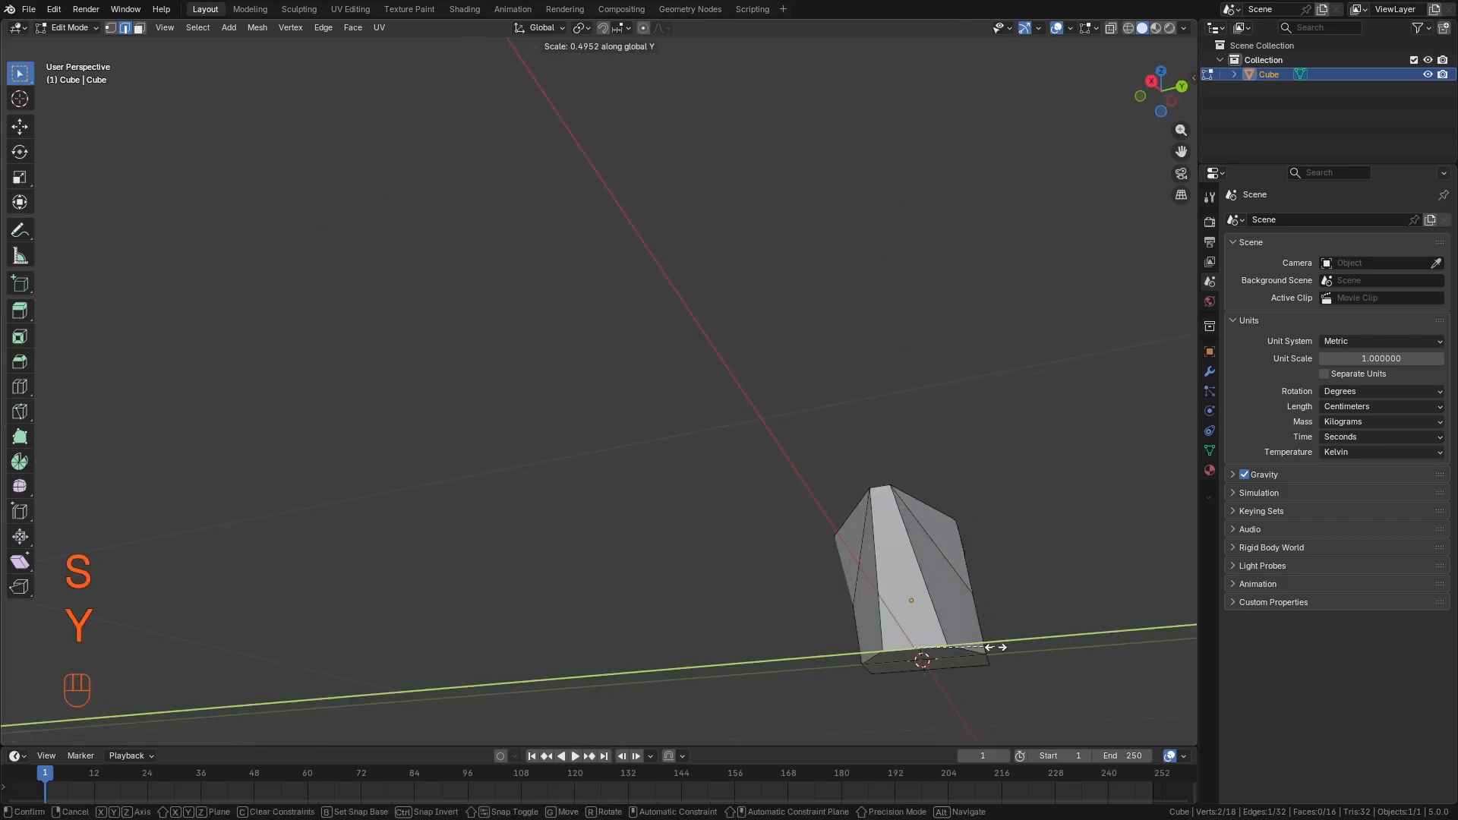
click(996, 647)
middle_drag(996, 647, 999, 648)
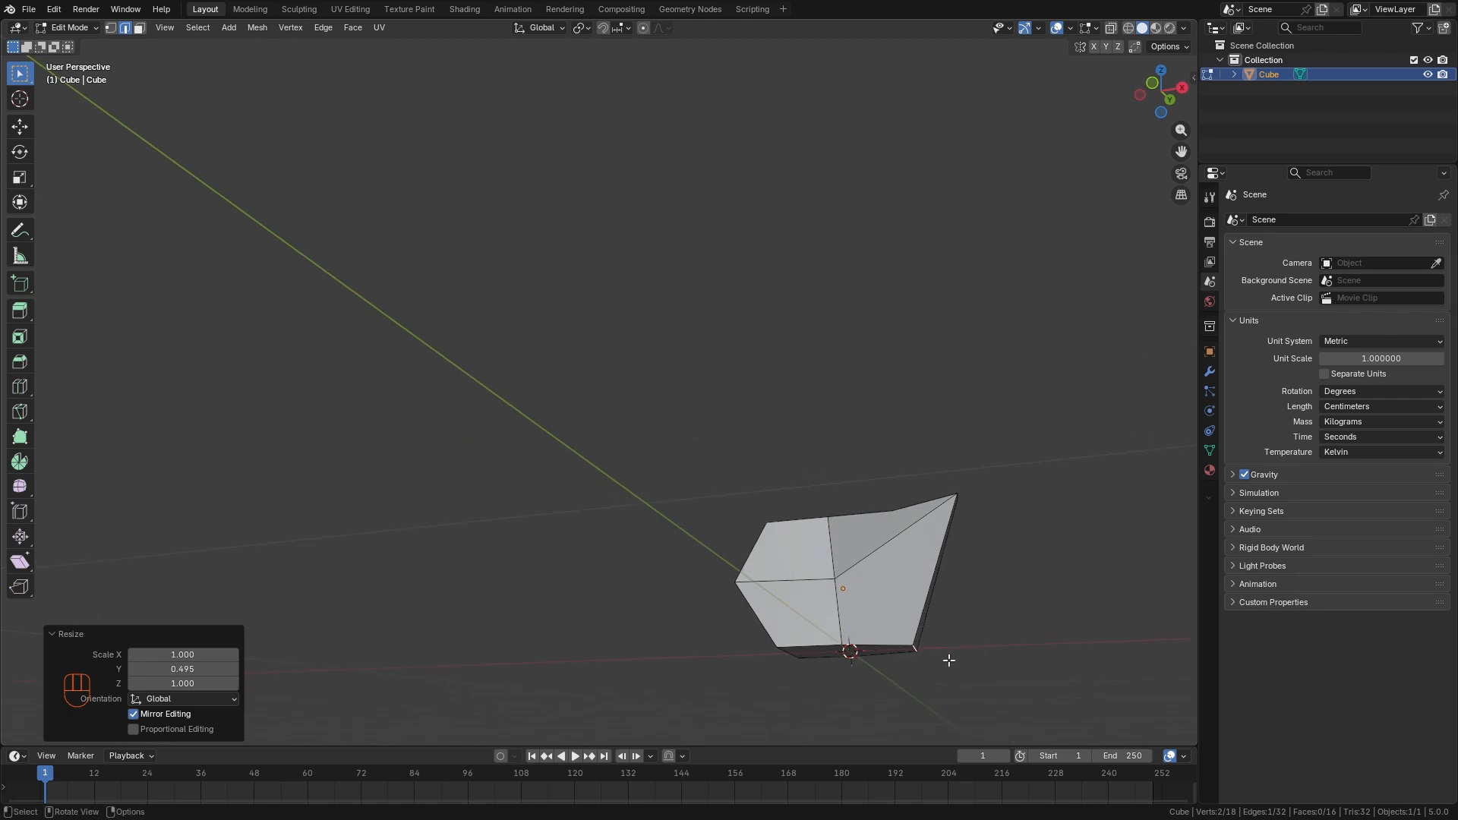
Raise the bottom edge on the +X side about 3.15 cm along the Z axis and check it from the front.
key(g)
key(z)
click(934, 638)
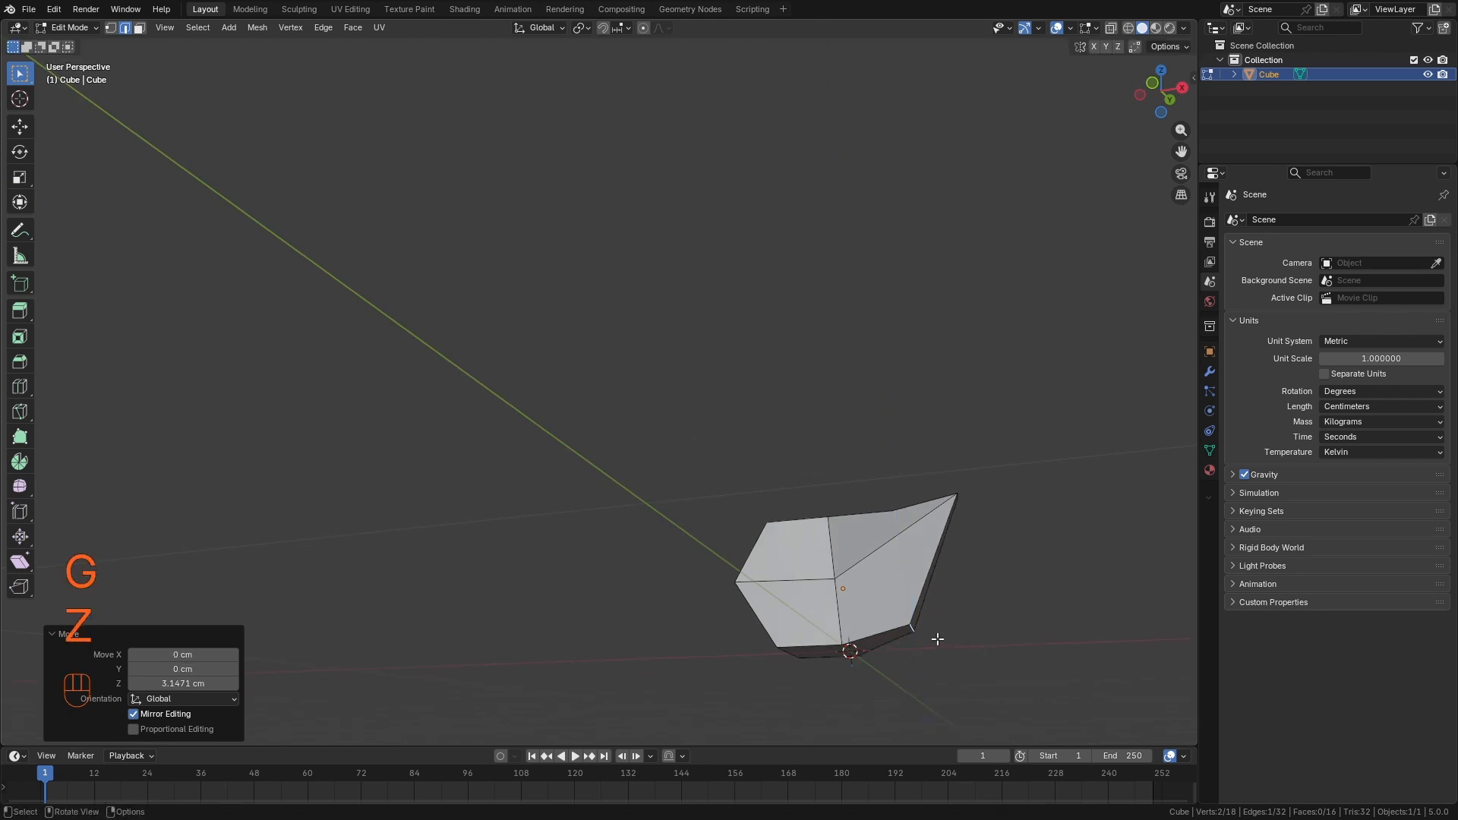
key(KP_1)
scroll(823, 521, up, 5)
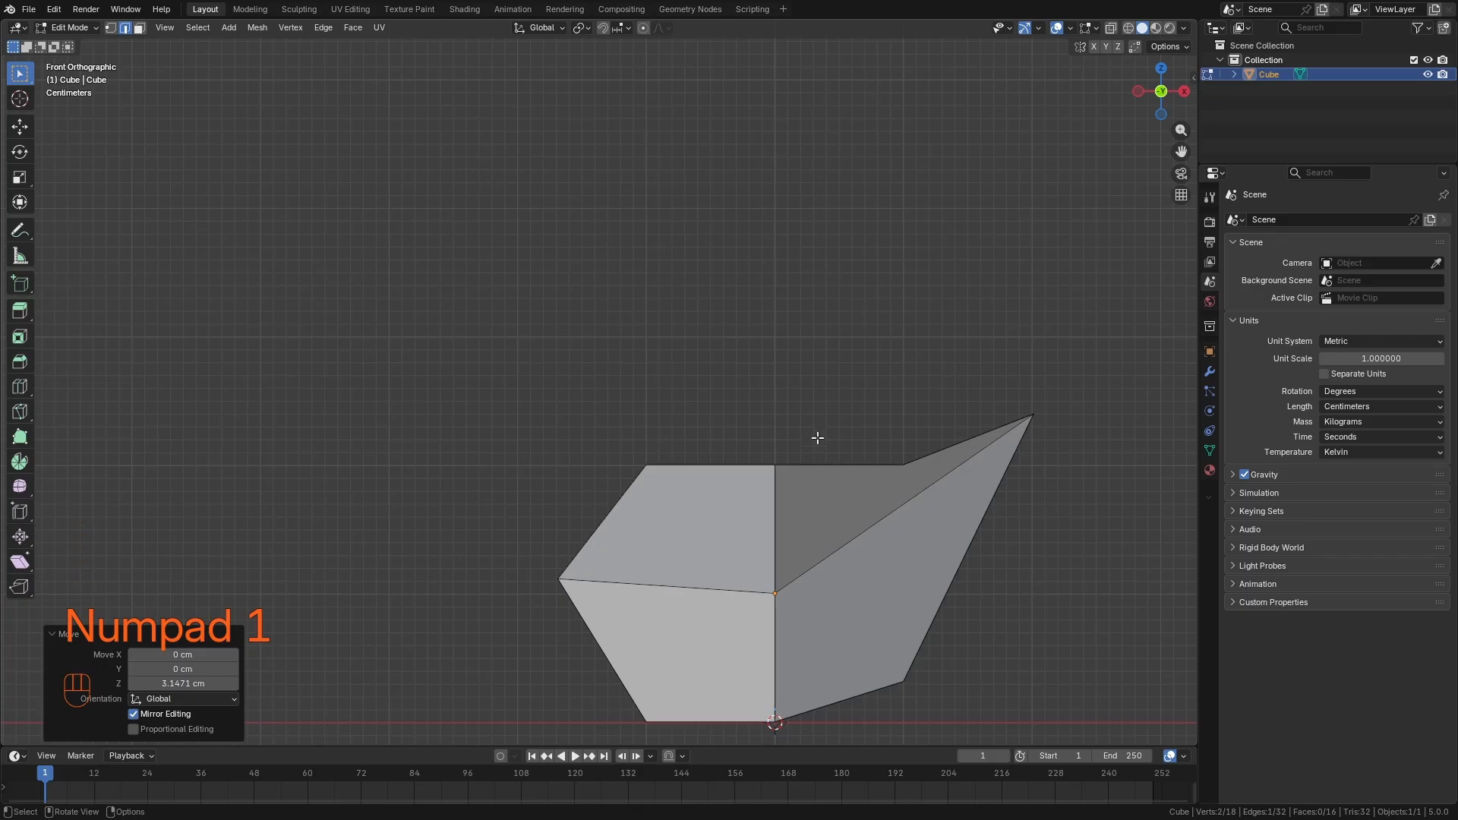
scroll(763, 454, down, 3)
In face selection mode, select the top face on the -X half and extrude it upward about 8.4 cm.
middle_drag(745, 420, 730, 546)
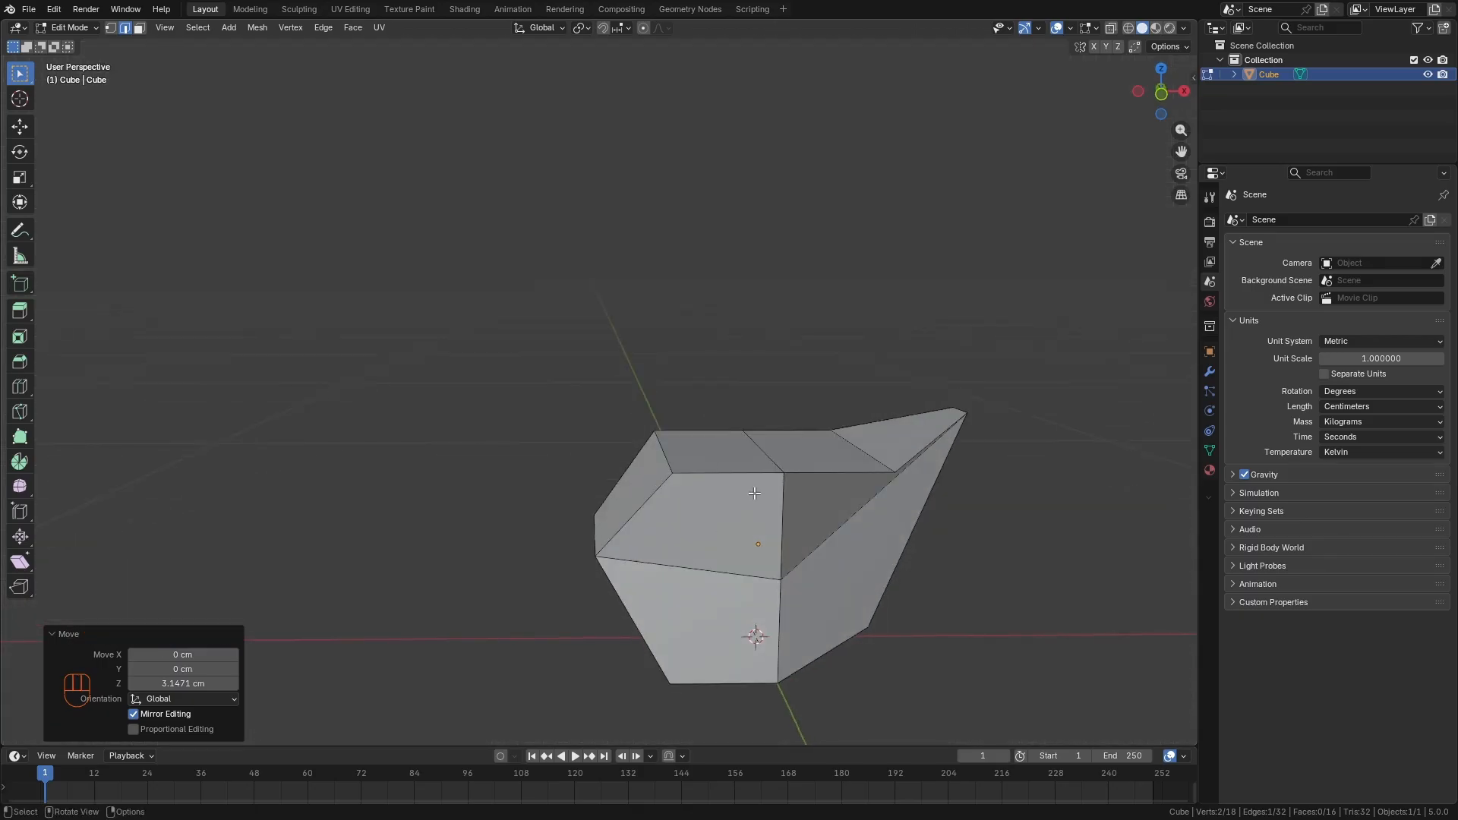
key(3)
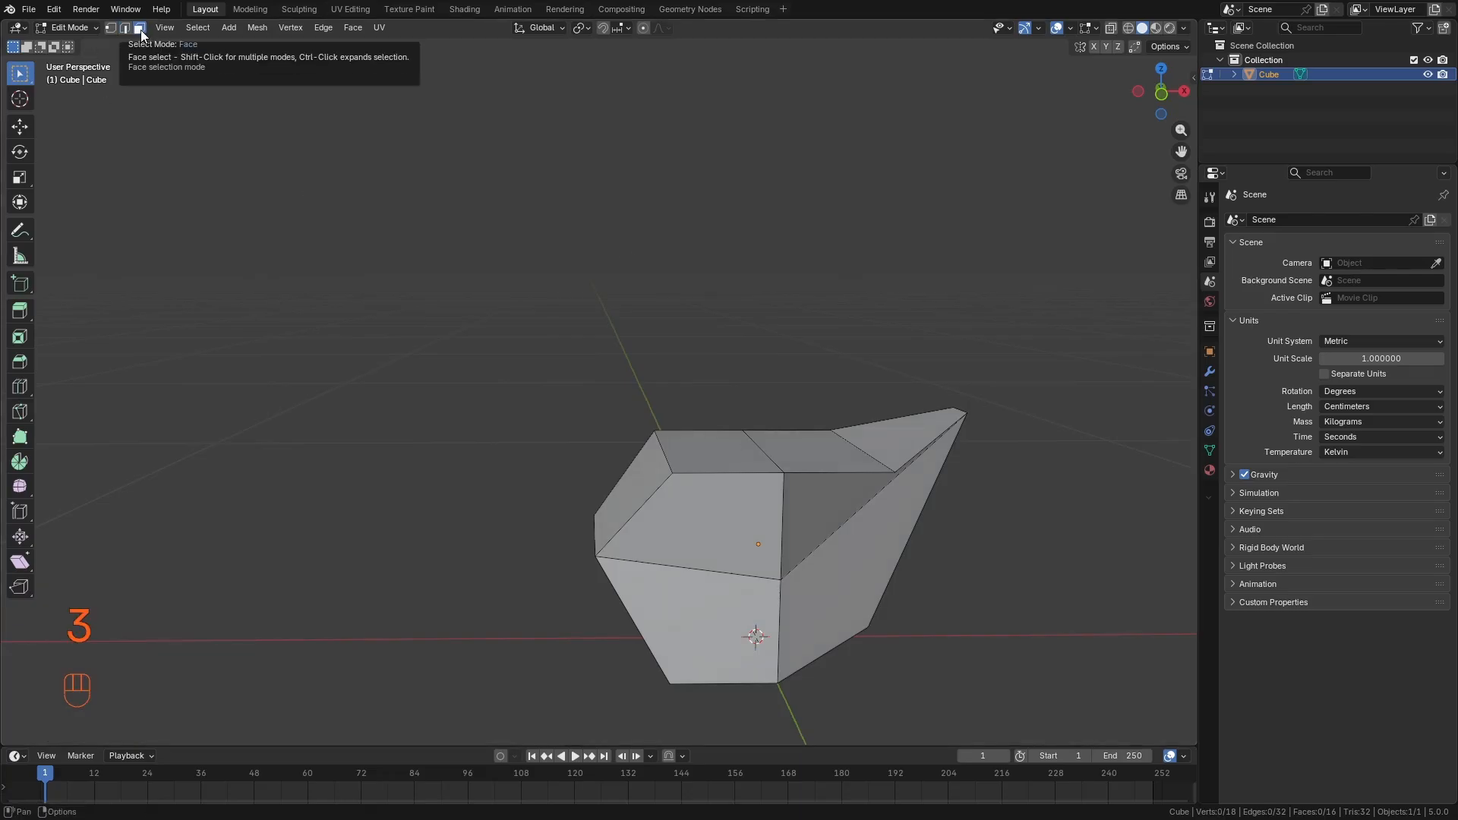
click(696, 462)
middle_drag(818, 514, 794, 492)
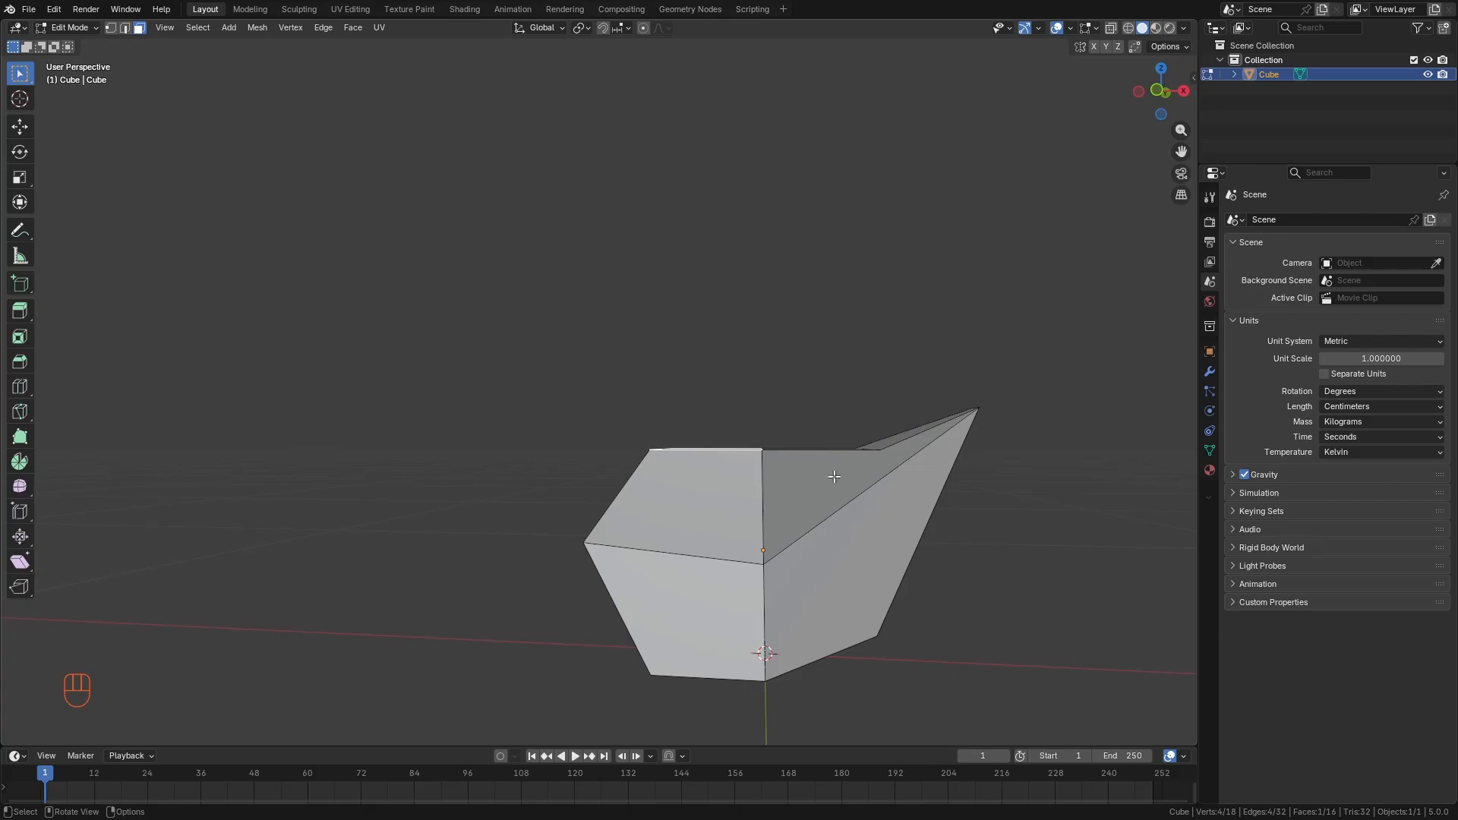
middle_drag(733, 468, 855, 473)
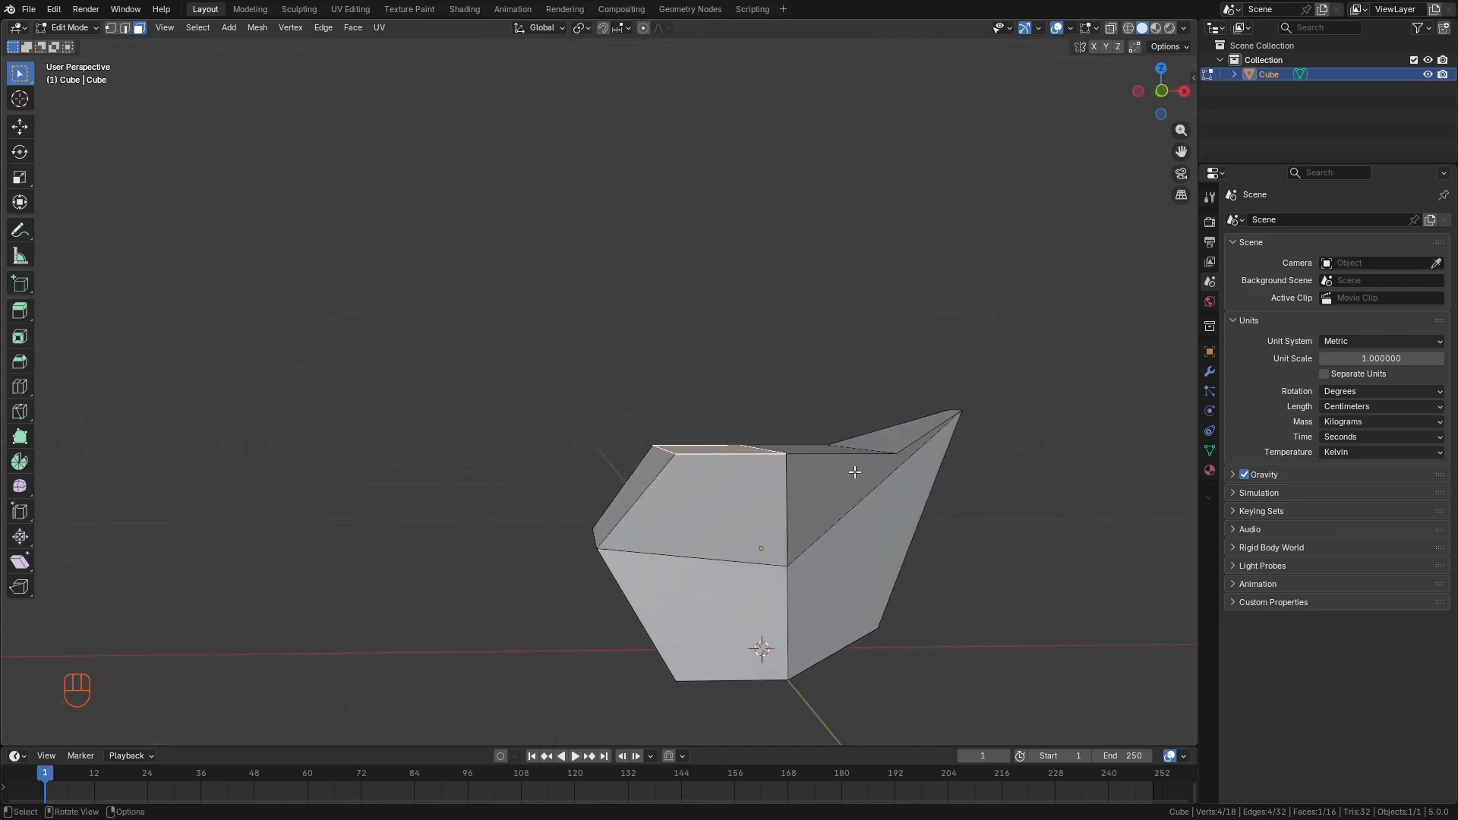
key(e)
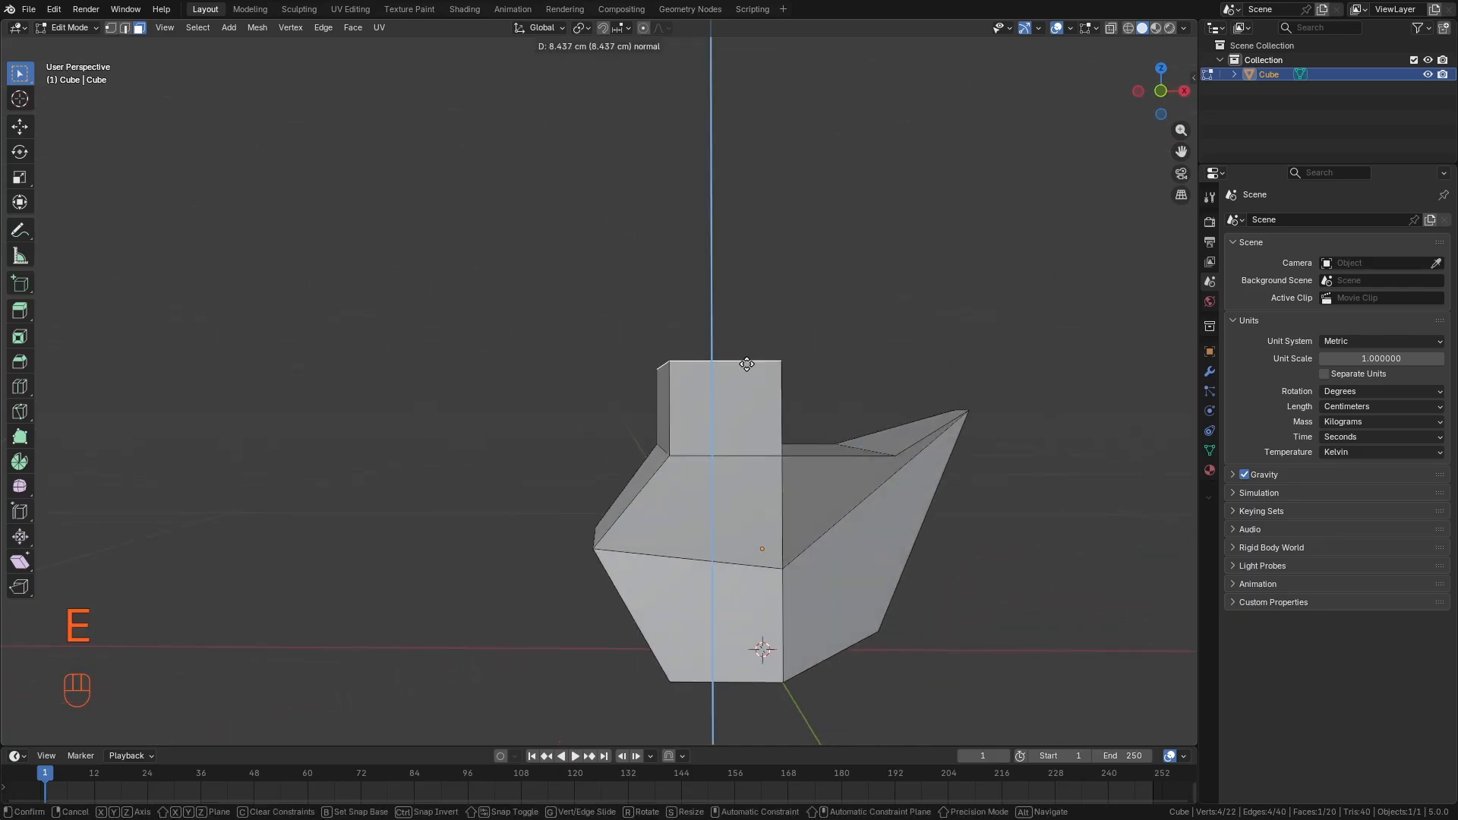
click(746, 365)
middle_drag(746, 365, 721, 383)
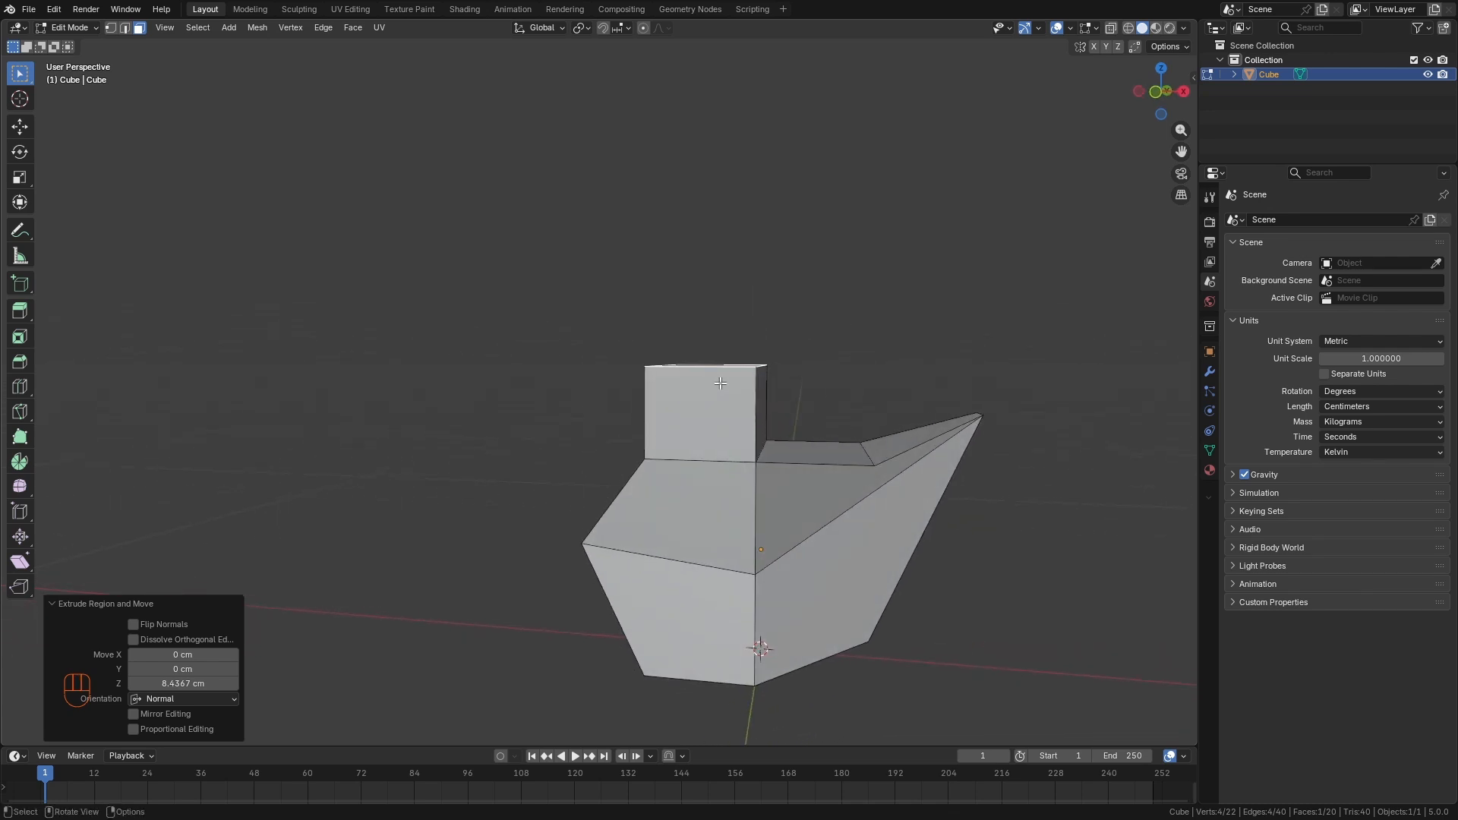
Scale the extruded top face along the X axis to a factor of about 2.375.
key(s)
key(x)
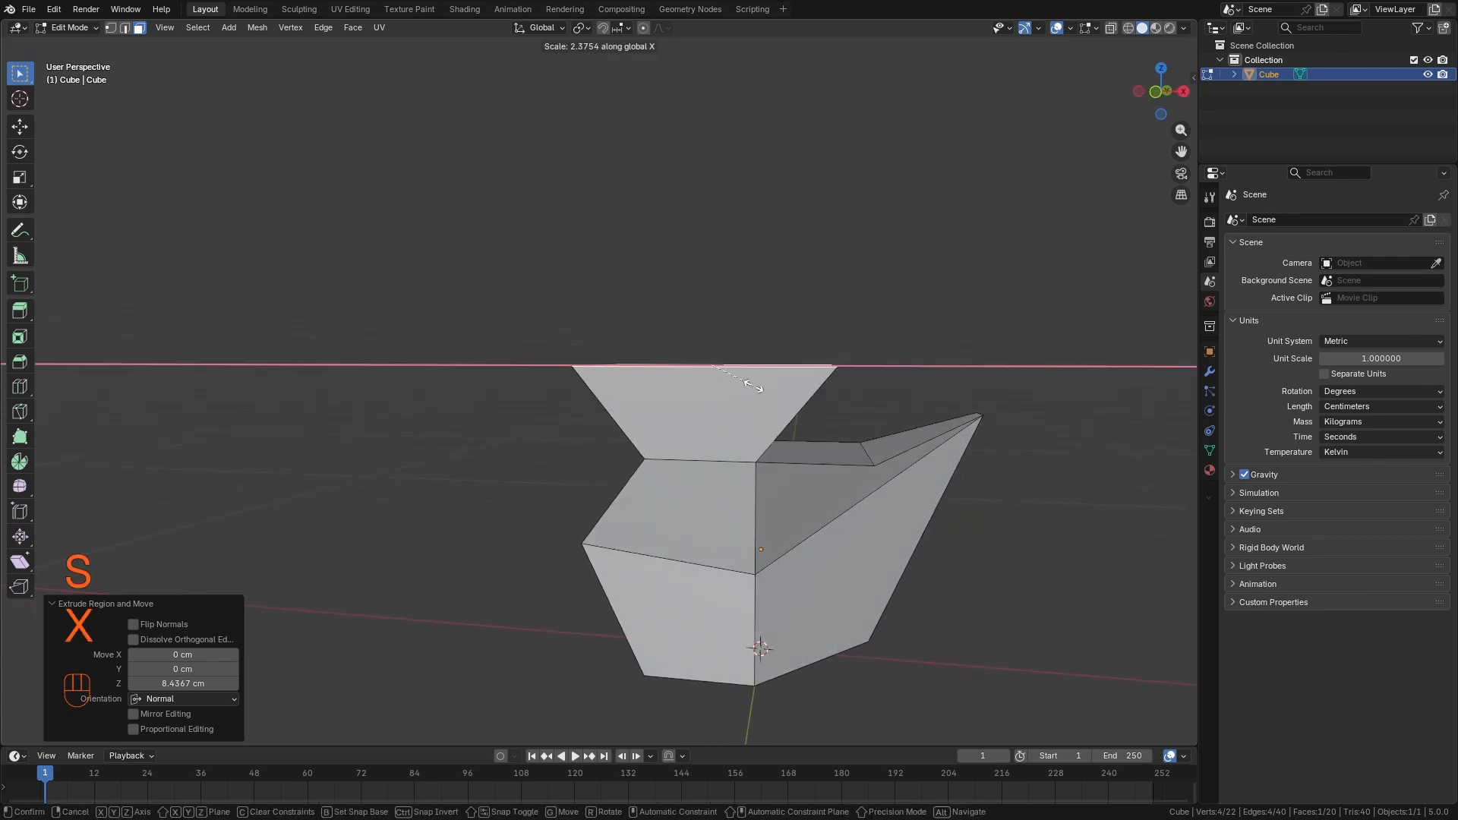
click(753, 386)
middle_drag(718, 411, 713, 394)
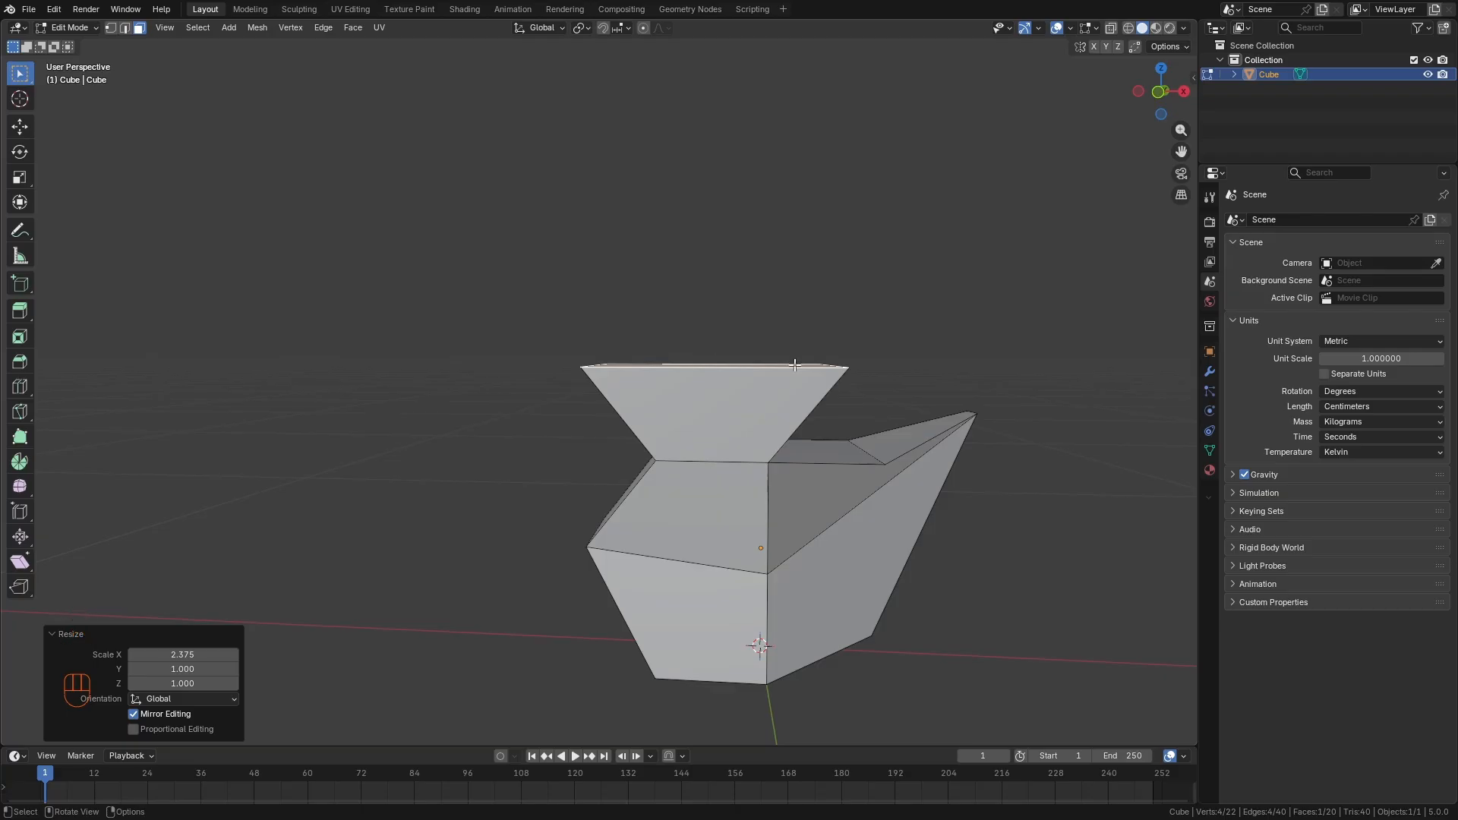
Extrude the widened top face upward about 10.2 cm and scale the new face uniformly to about 0.415.
key(e)
click(792, 252)
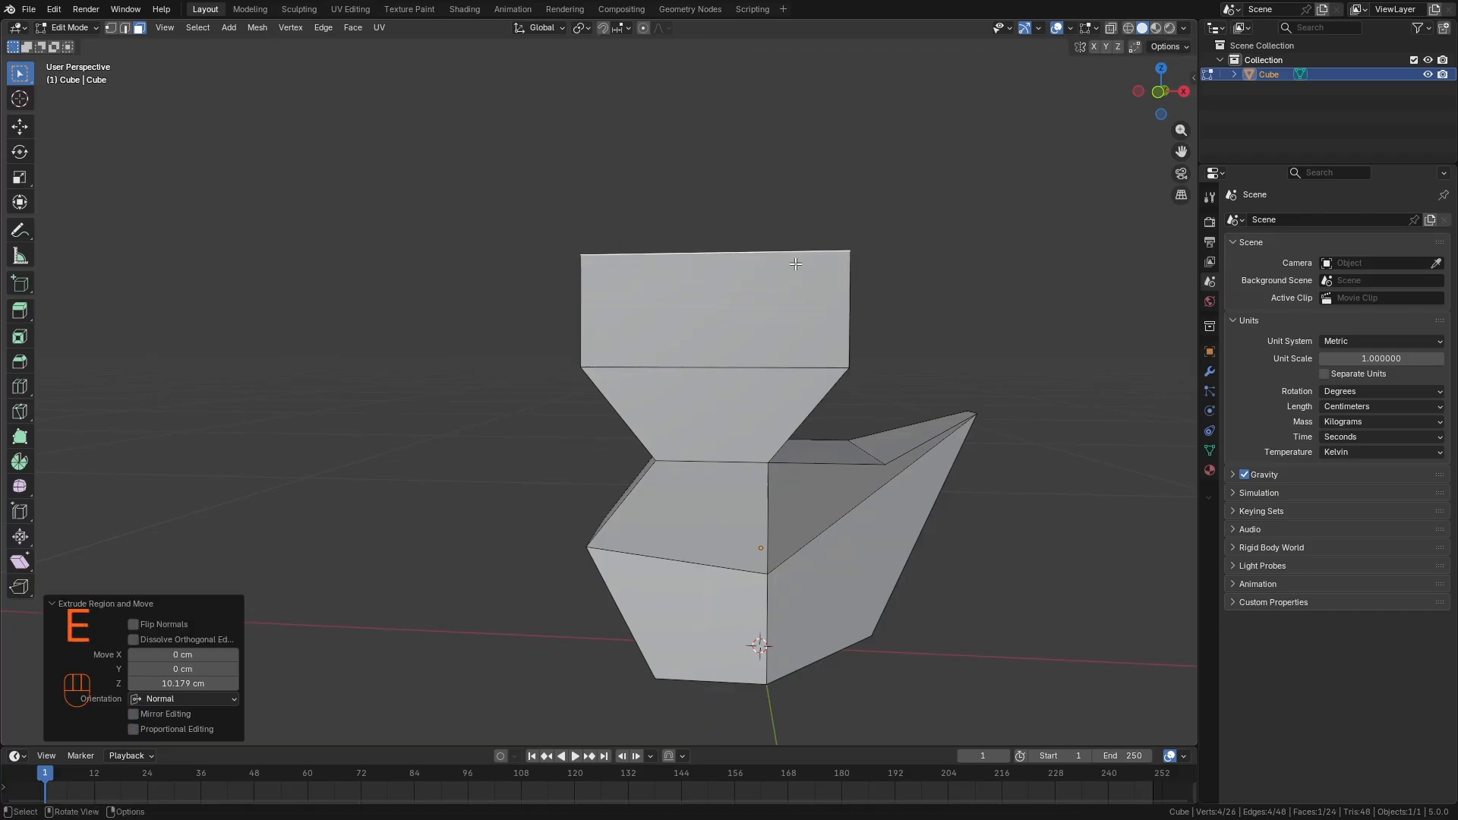
key(s)
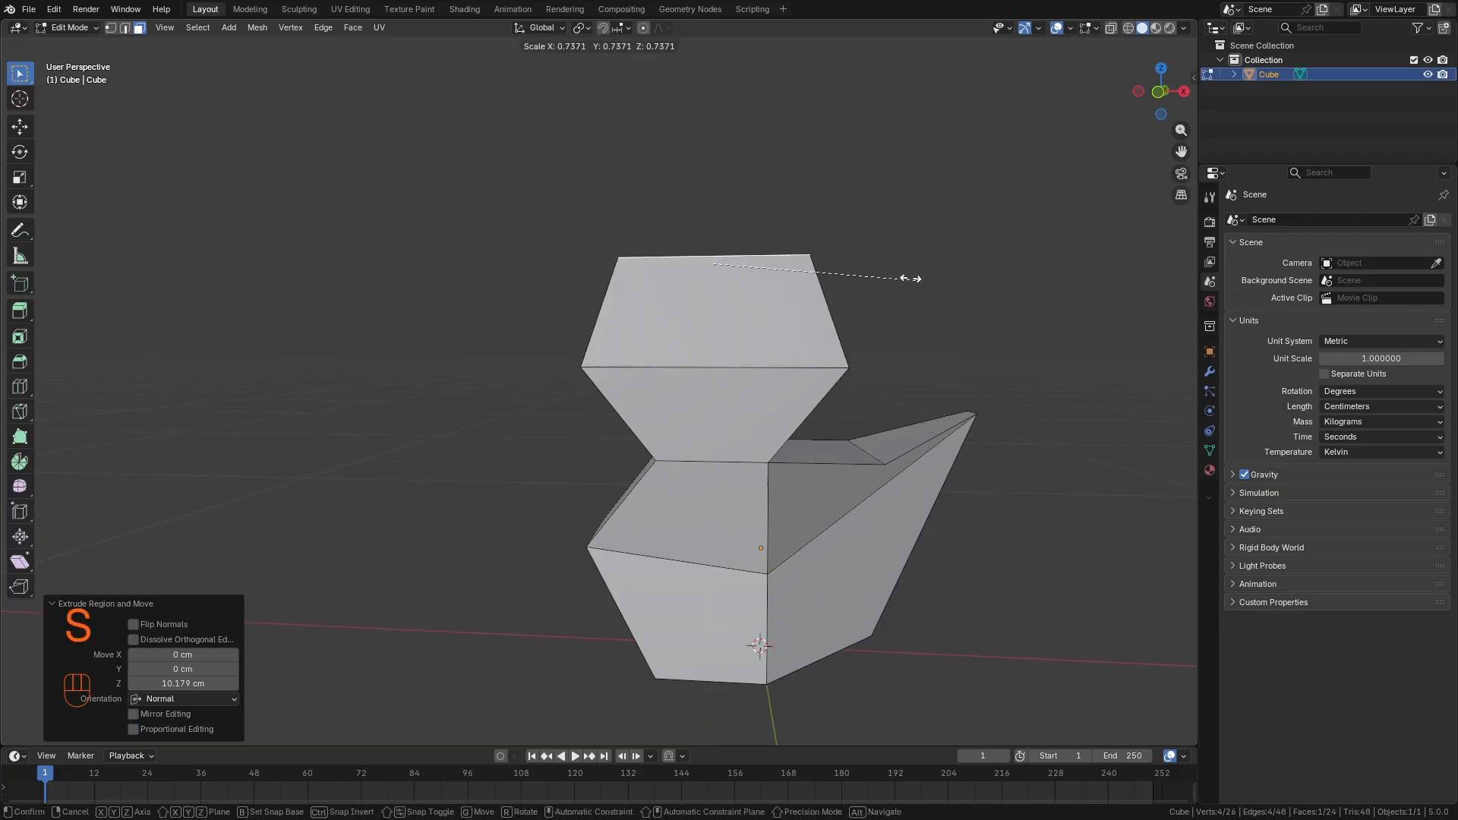
click(823, 260)
middle_drag(823, 261, 823, 433)
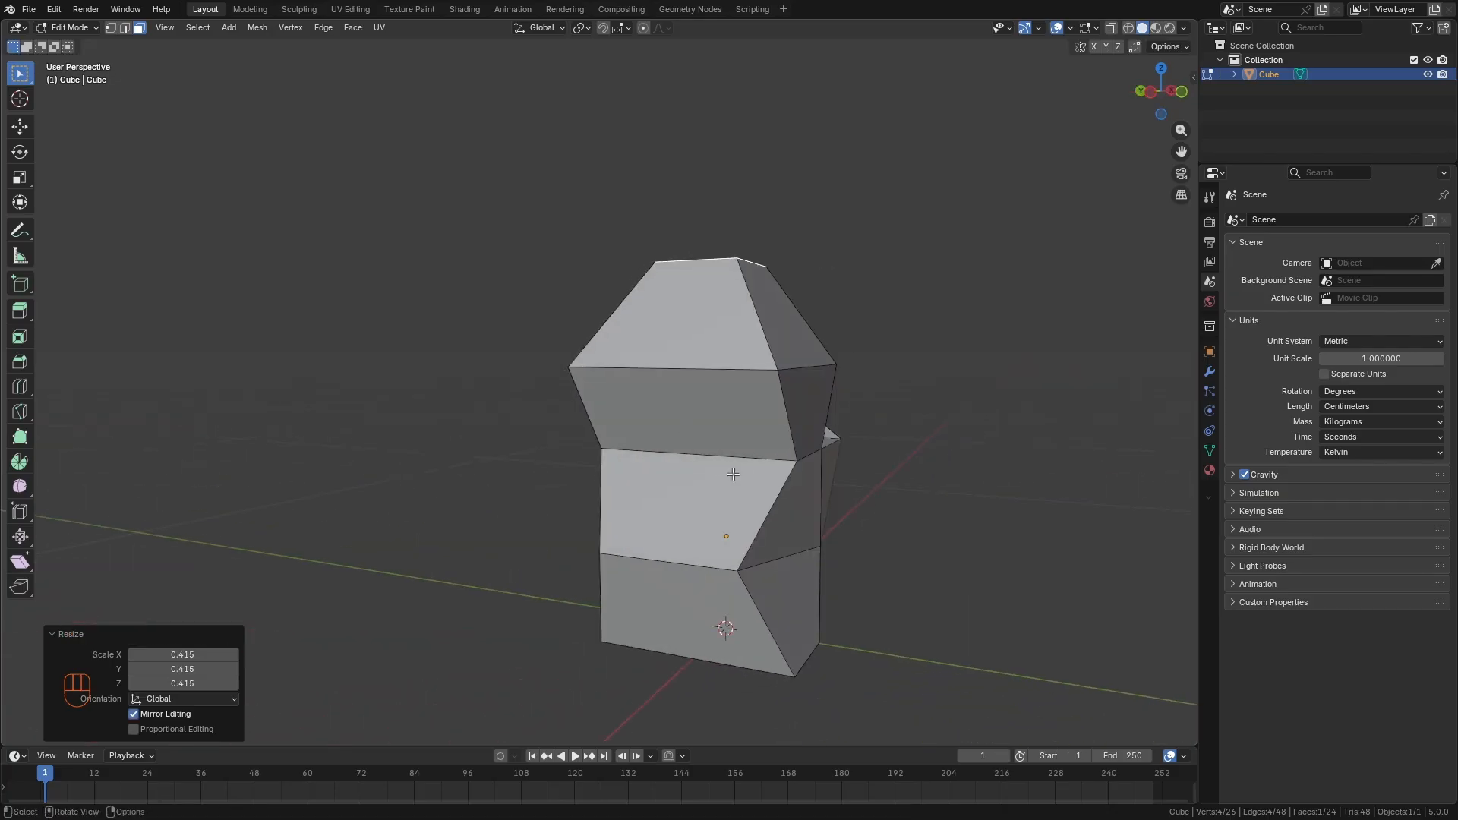
middle_drag(732, 474, 682, 473)
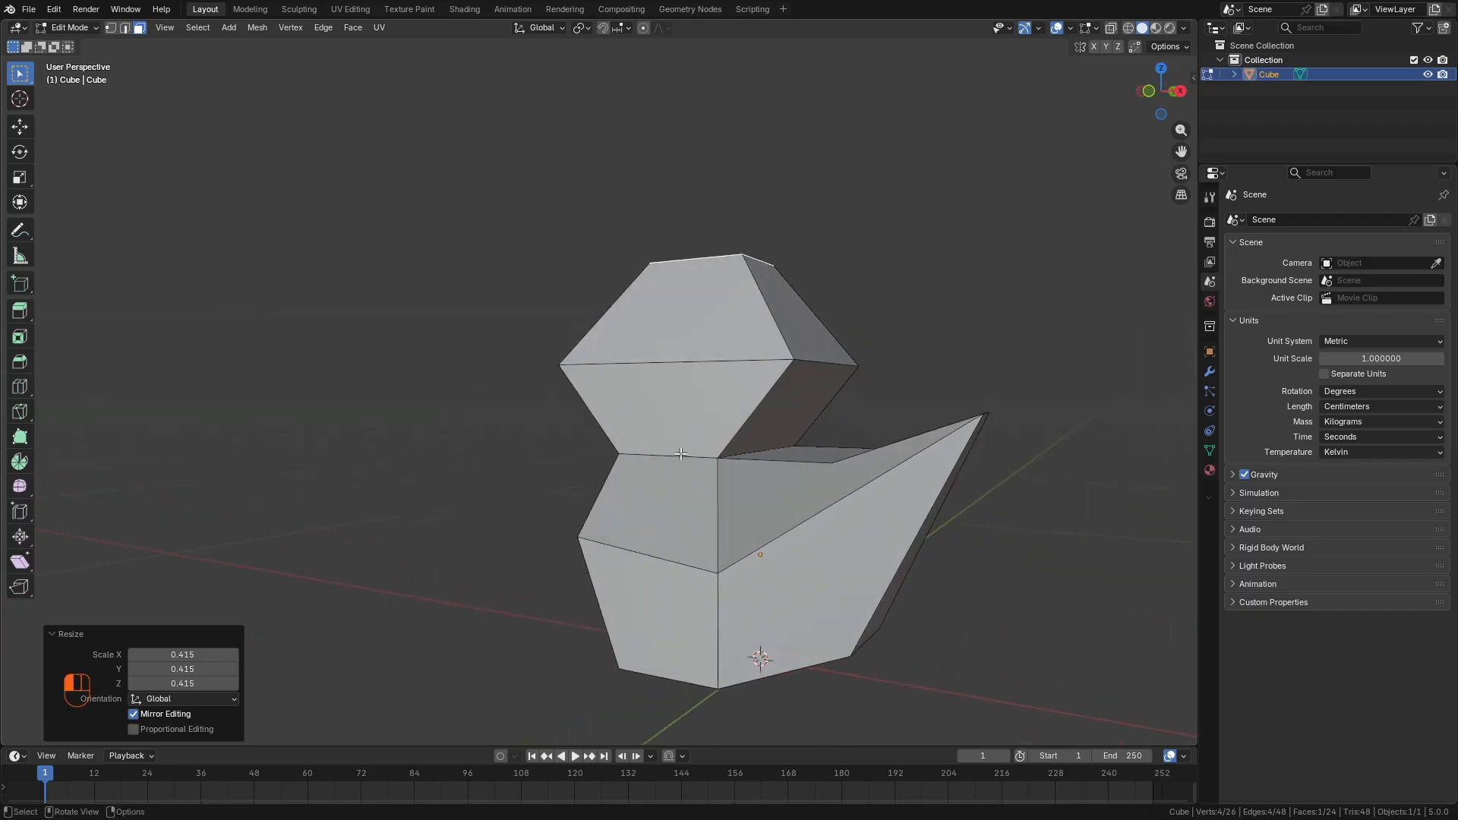
In edge selection mode, loop-select the three edges around the narrow neck between the body and the head.
click(681, 454)
middle_drag(652, 429, 579, 507)
key(2)
shift+click(540, 466)
shift+click(446, 483)
shift+click(489, 477)
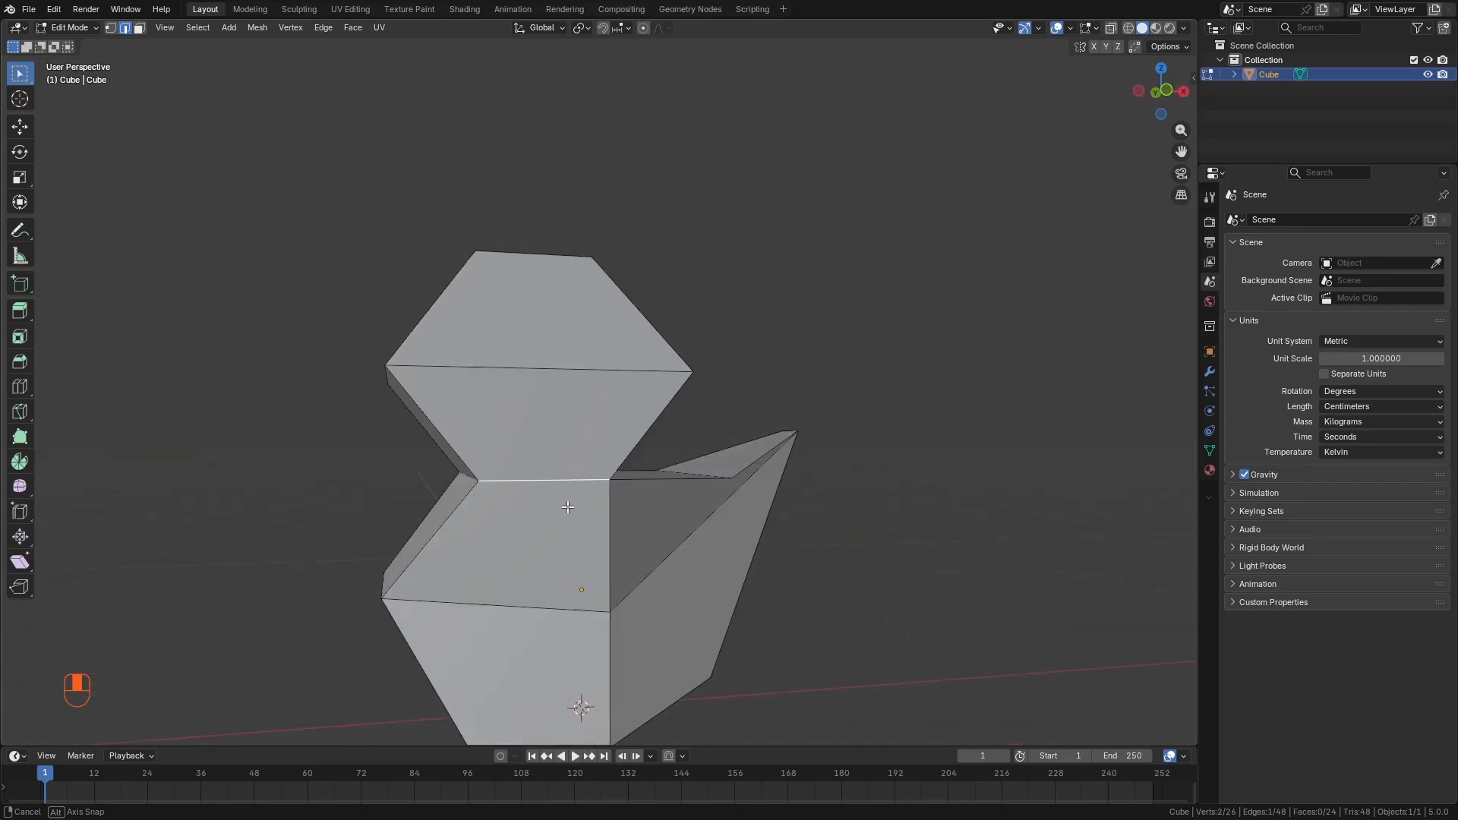
click(579, 508)
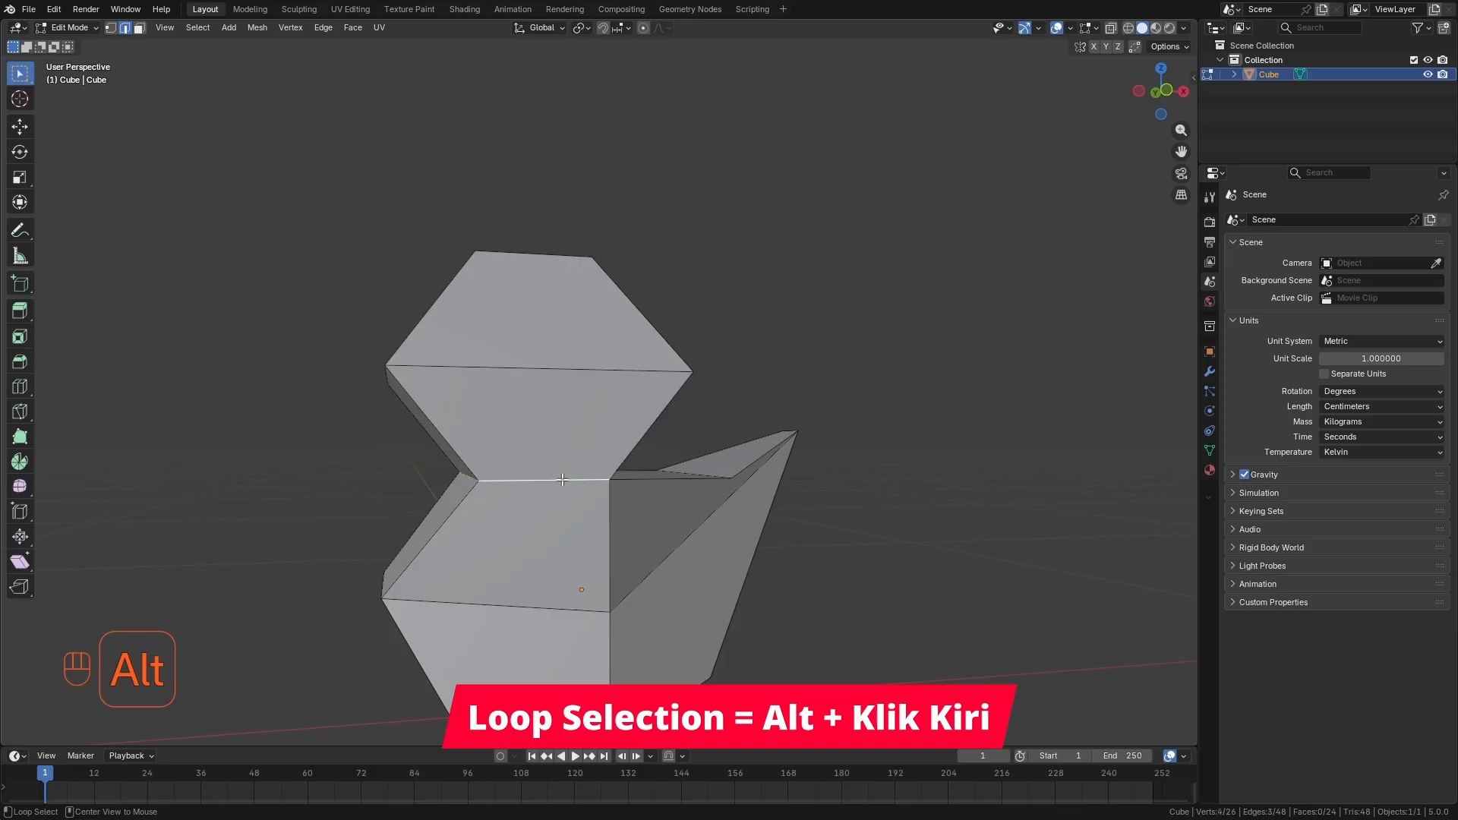
middle_drag(411, 485, 679, 475)
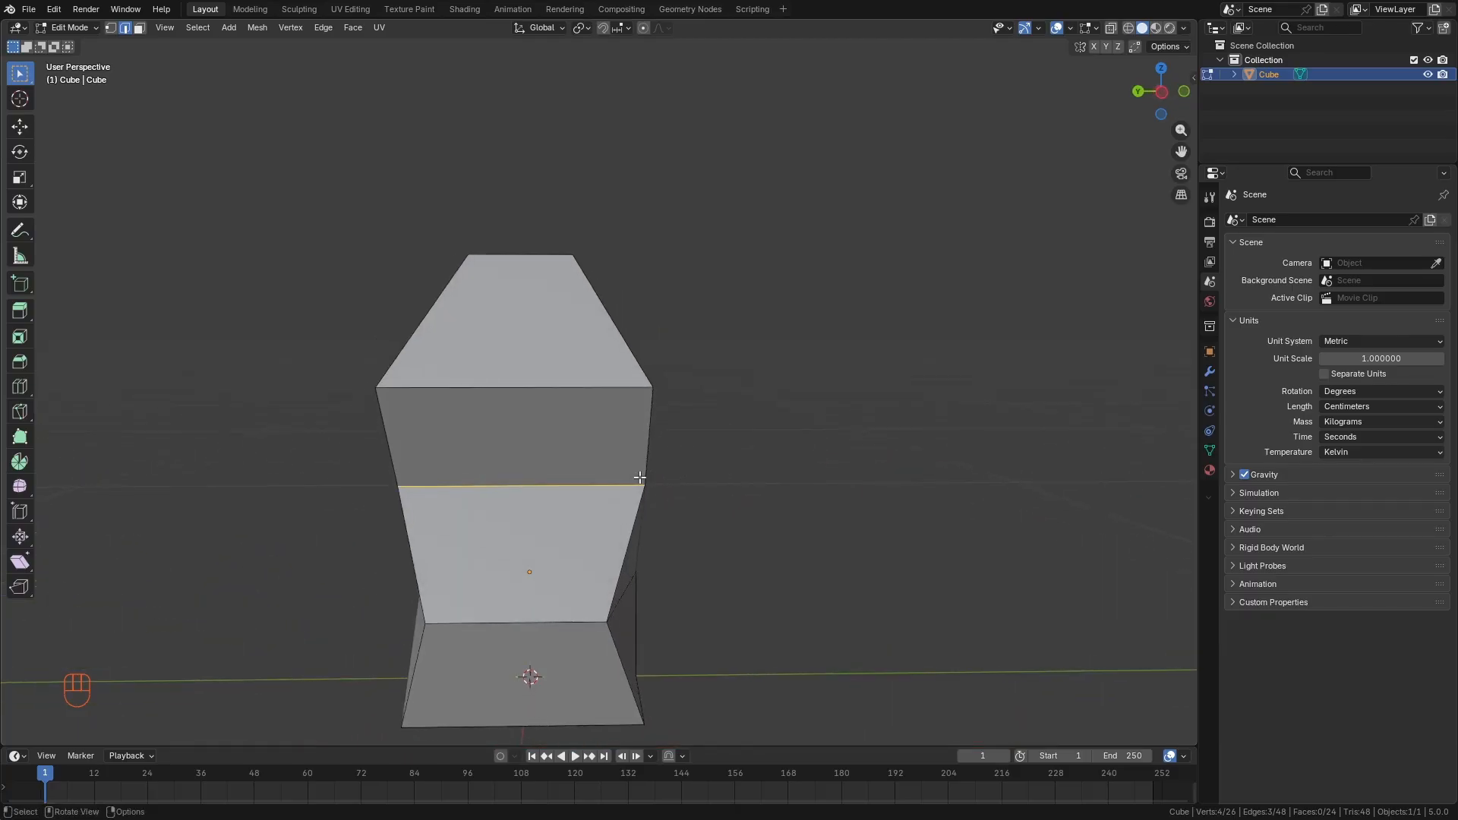
Scale the selected neck edges along the Y axis to a factor of about 0.271.
key(s)
key(y)
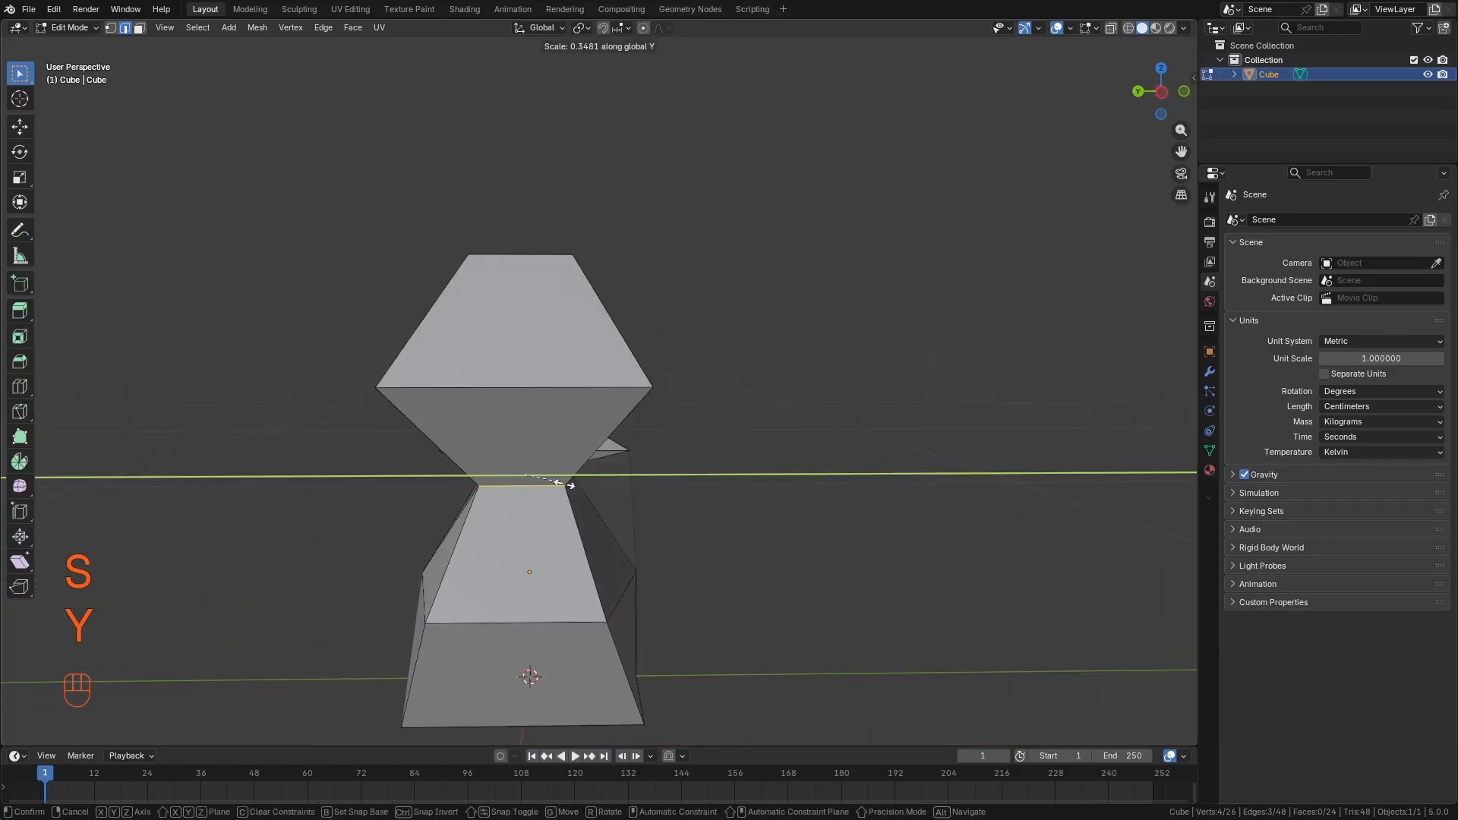
click(556, 483)
middle_drag(556, 484, 668, 444)
scroll(582, 486, down, 3)
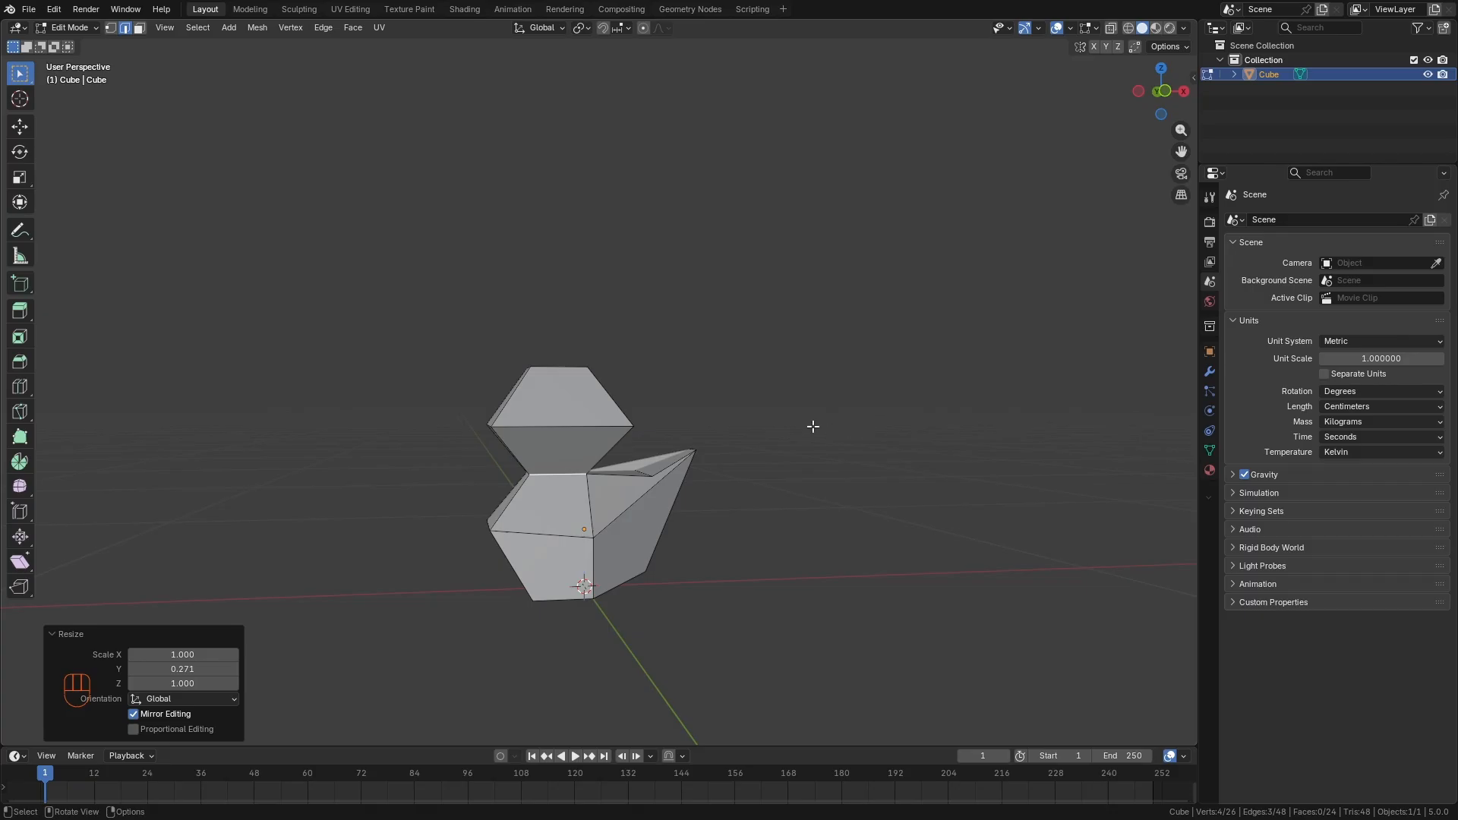
Return to Object Mode and add a Subdivision Surface modifier to the reshaped cube.
key(Tab)
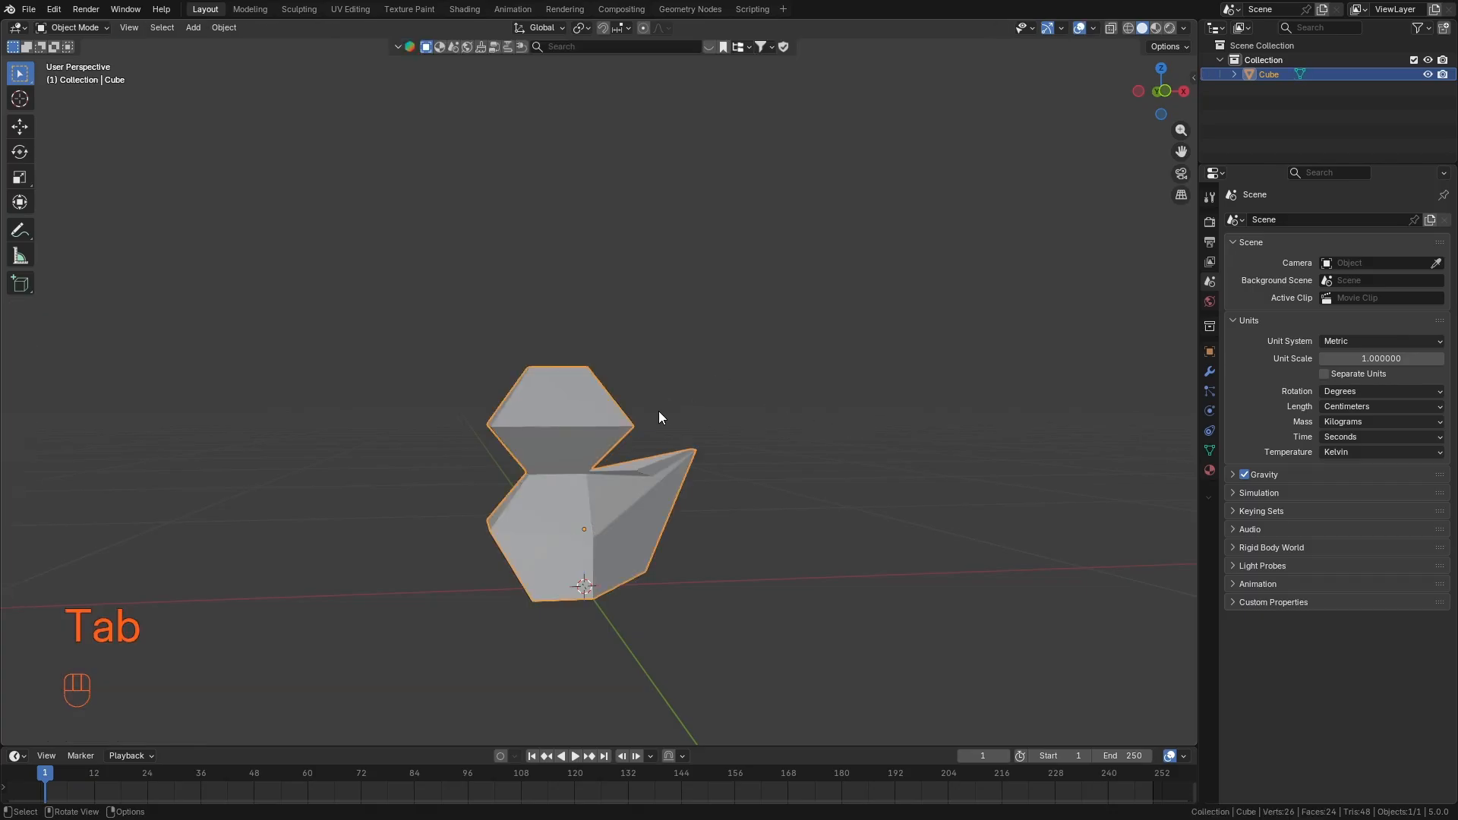
key(KP_1)
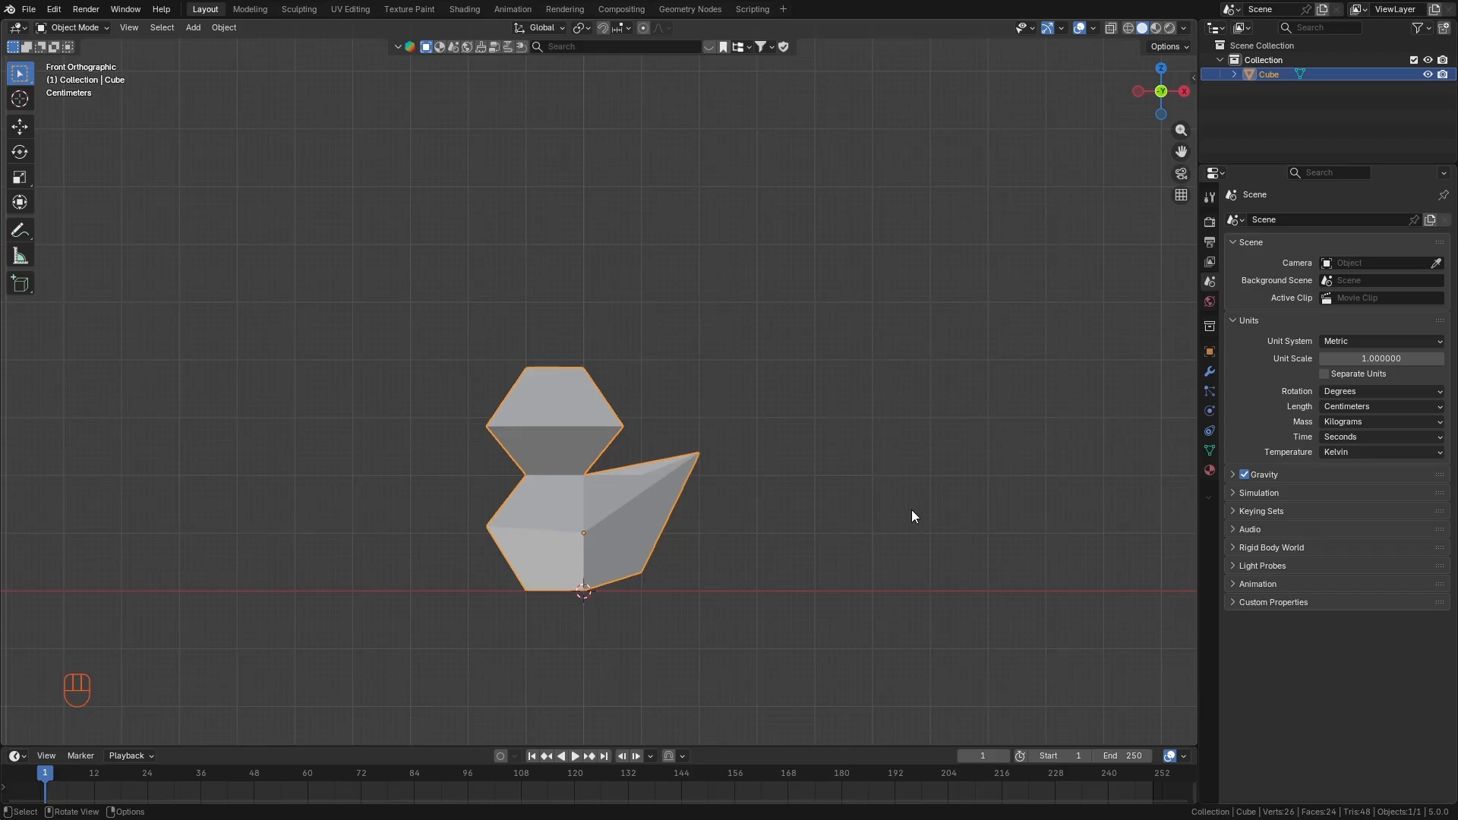
click(1209, 373)
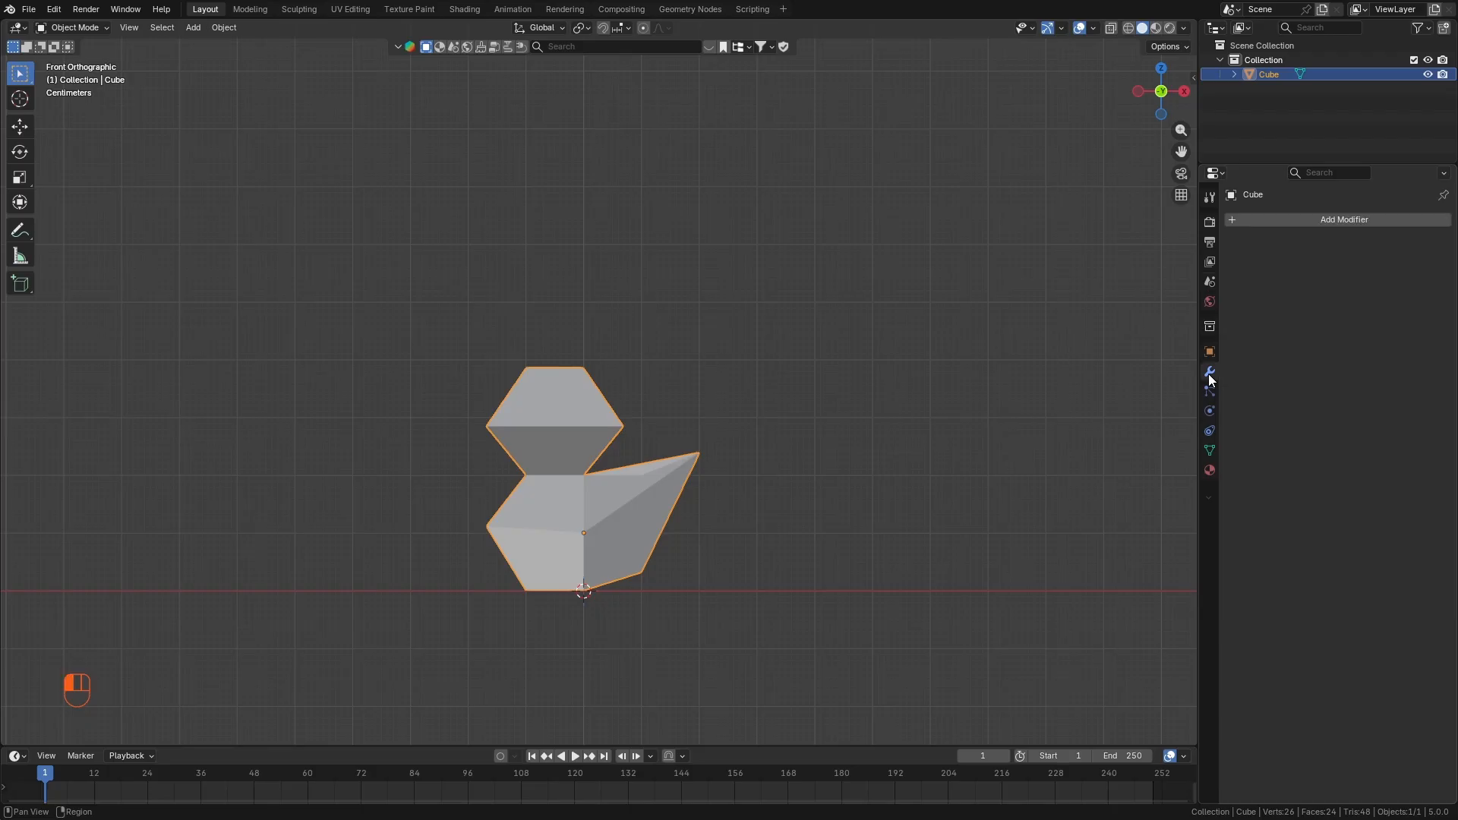
click(1232, 220)
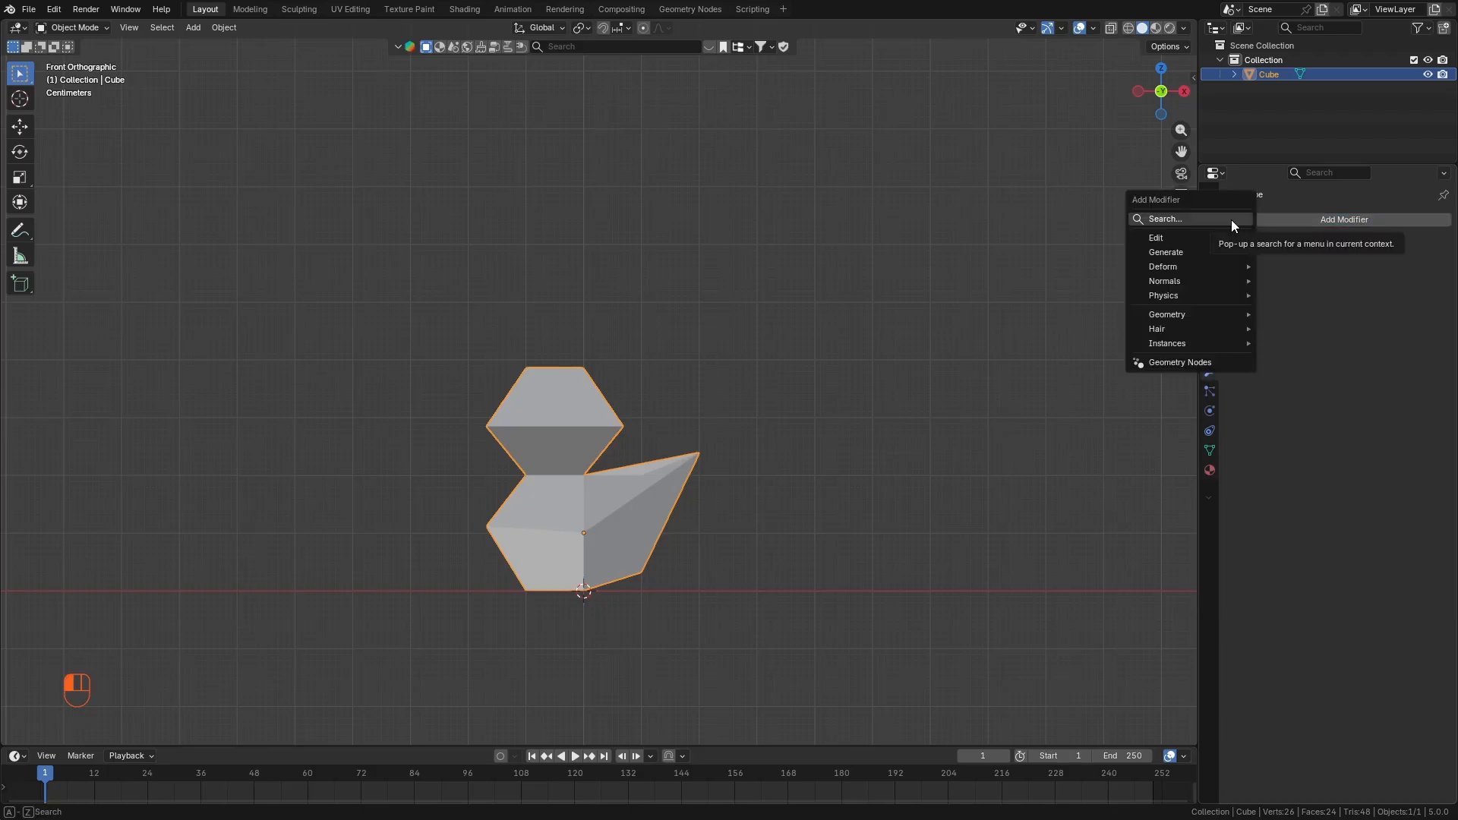
mouse_move(1219, 250)
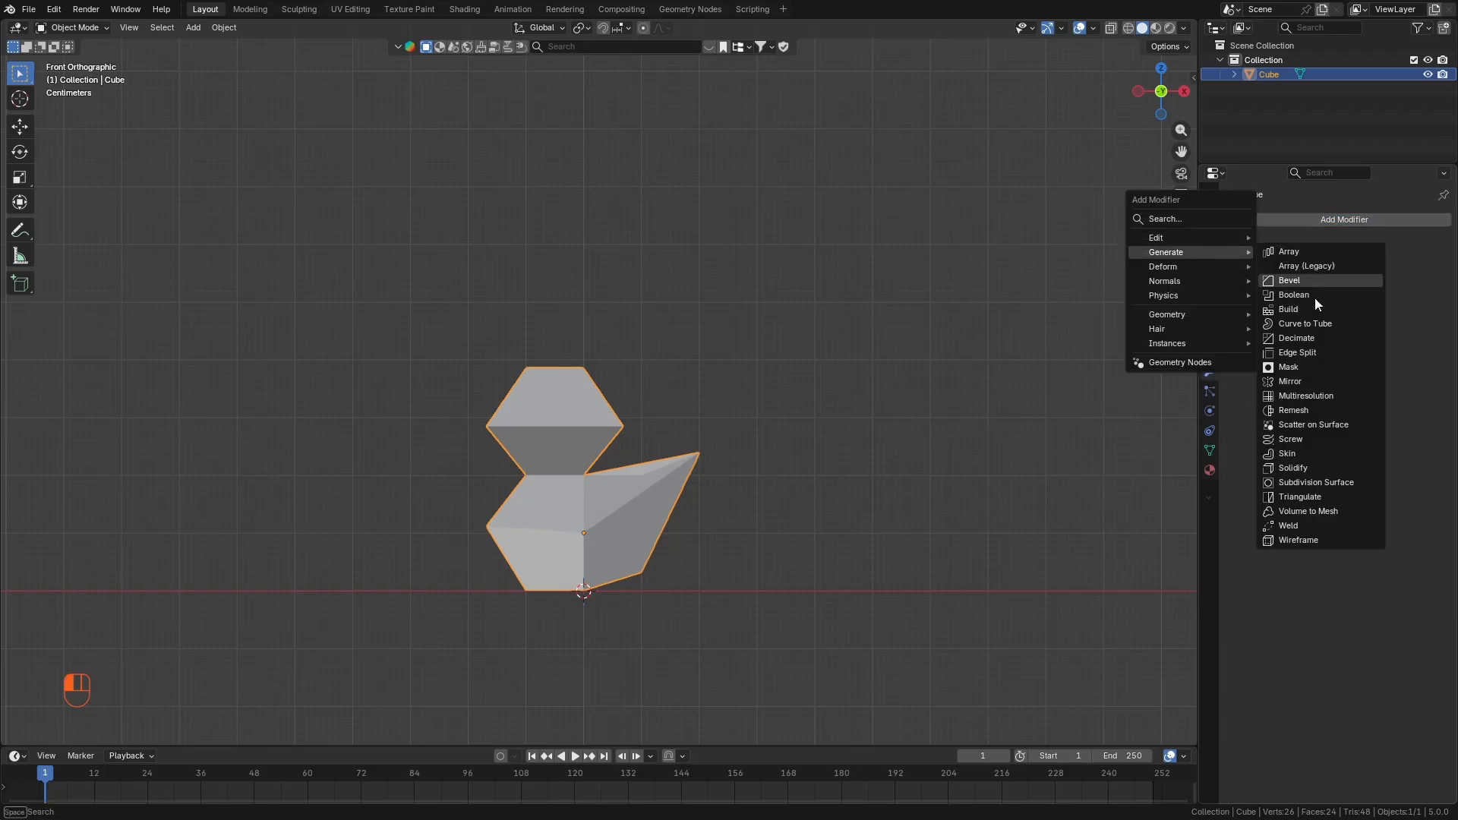
click(1321, 487)
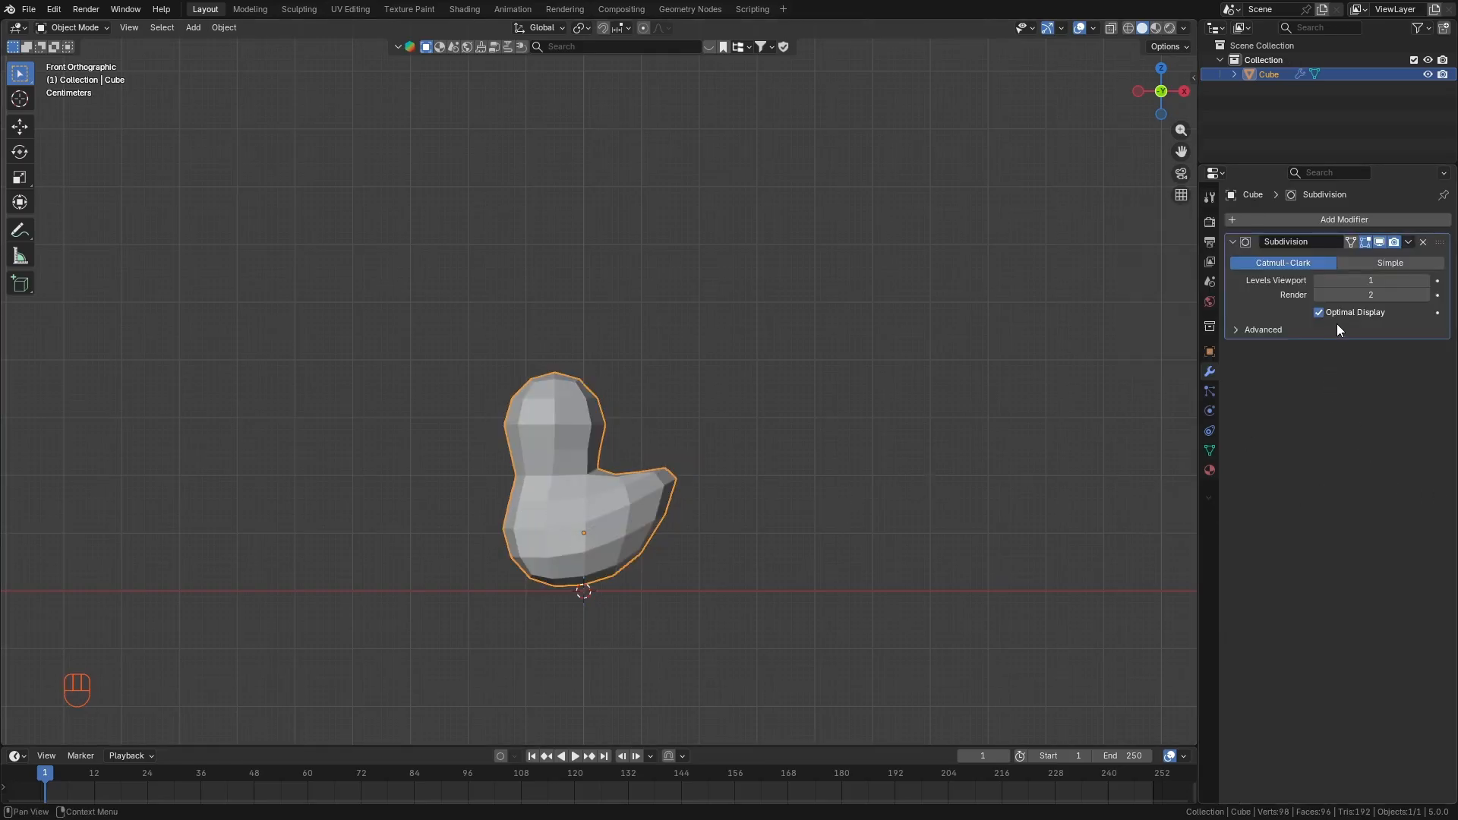
Set both the viewport and render levels of the Subdivision modifier to 3.
click(1428, 281)
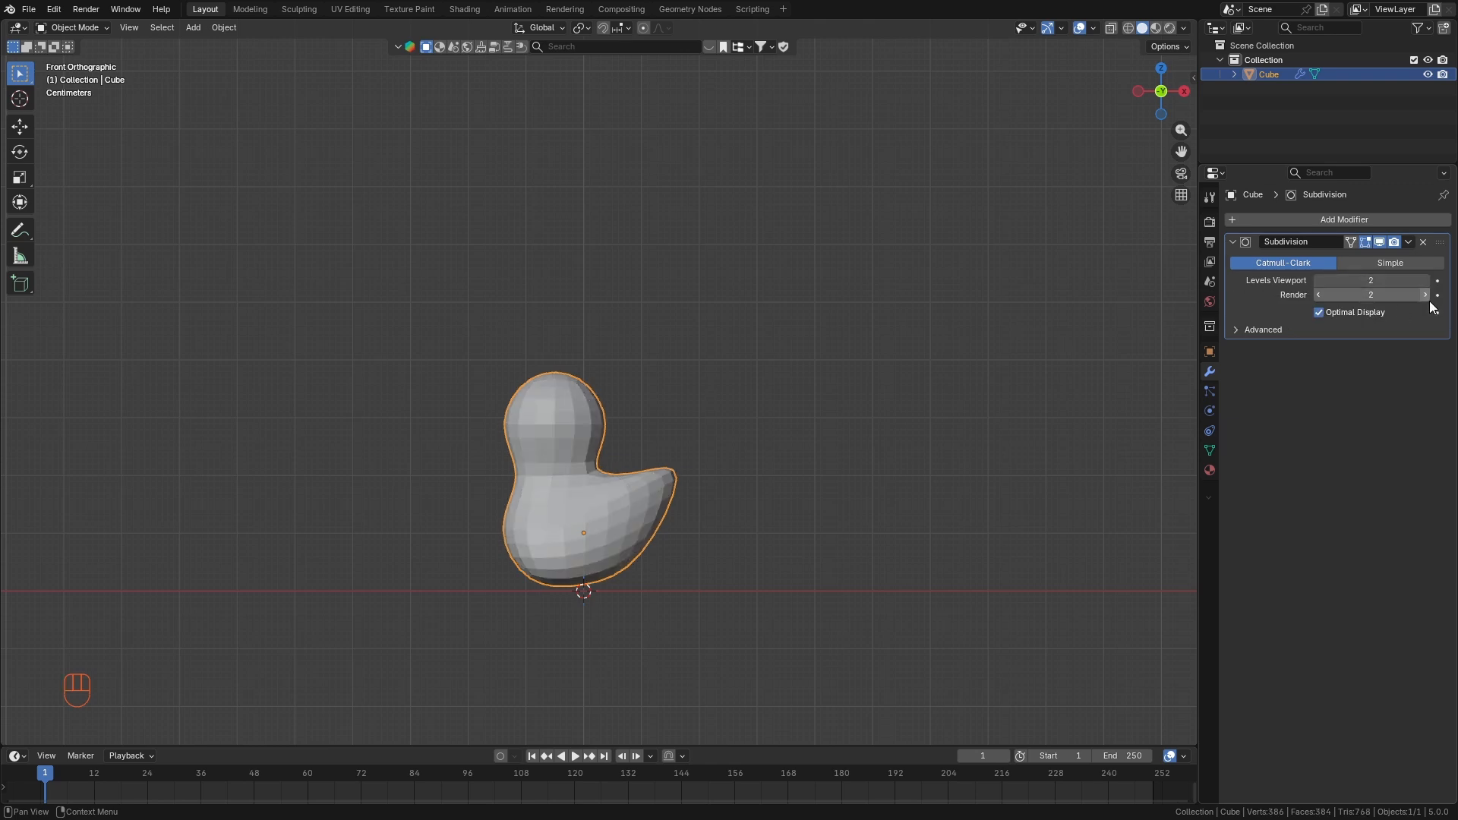
click(1425, 295)
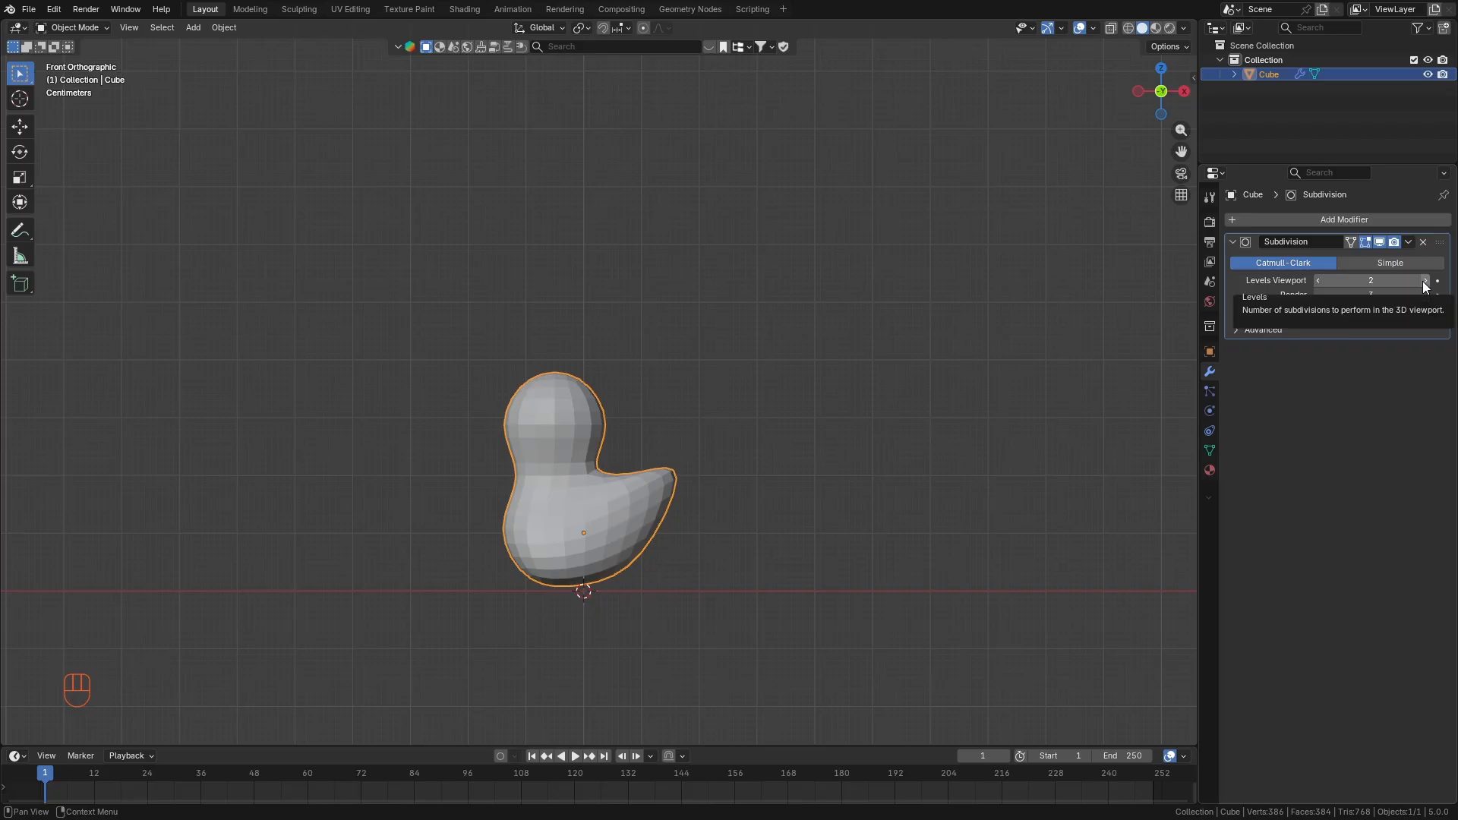
click(1425, 281)
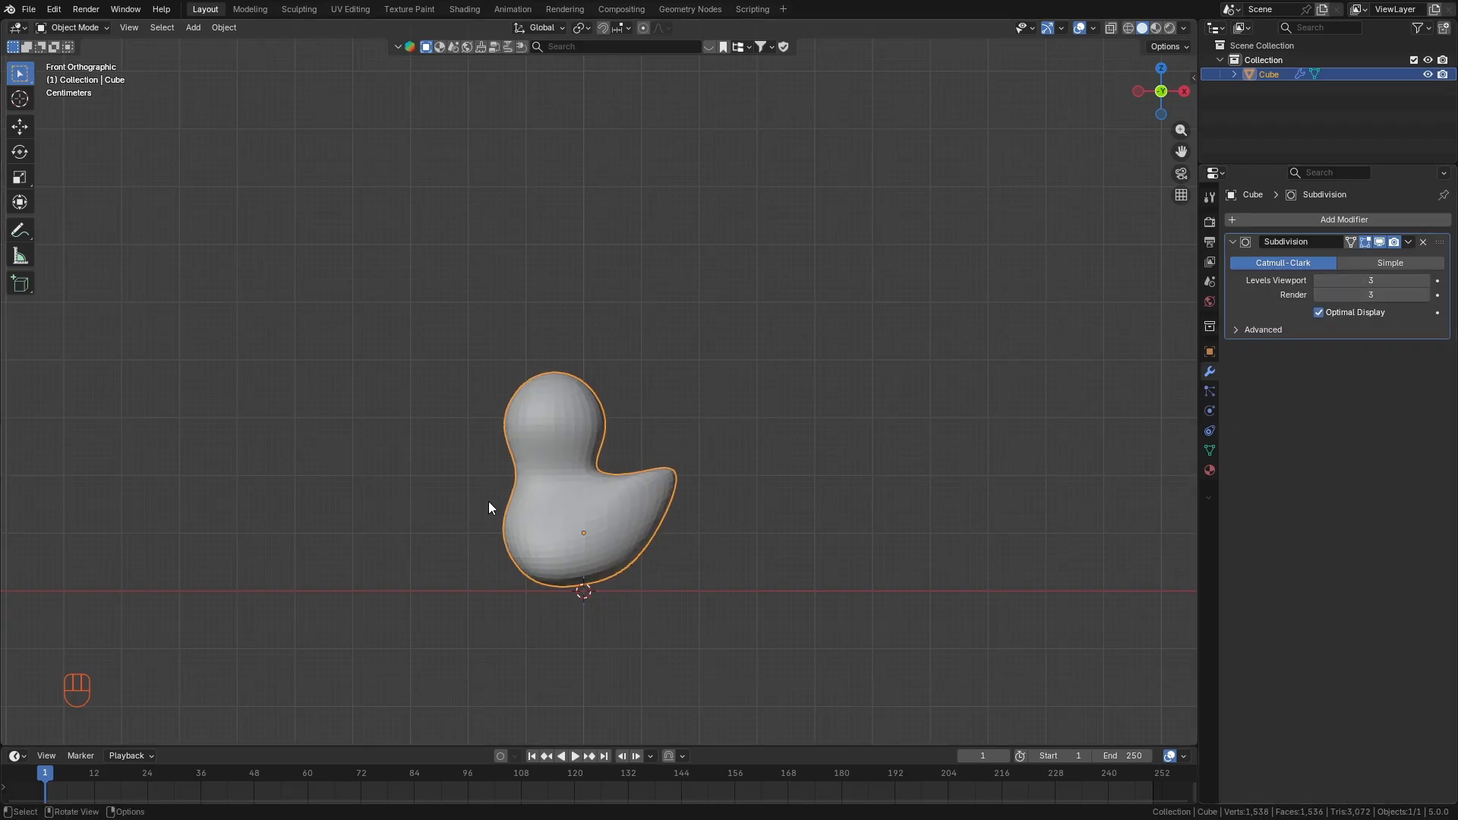
Apply Shade Smooth to the subdivided duck body and check it from the side and front.
scroll(489, 501, up, 1)
scroll(564, 457, up, 1)
scroll(614, 385, down, 1)
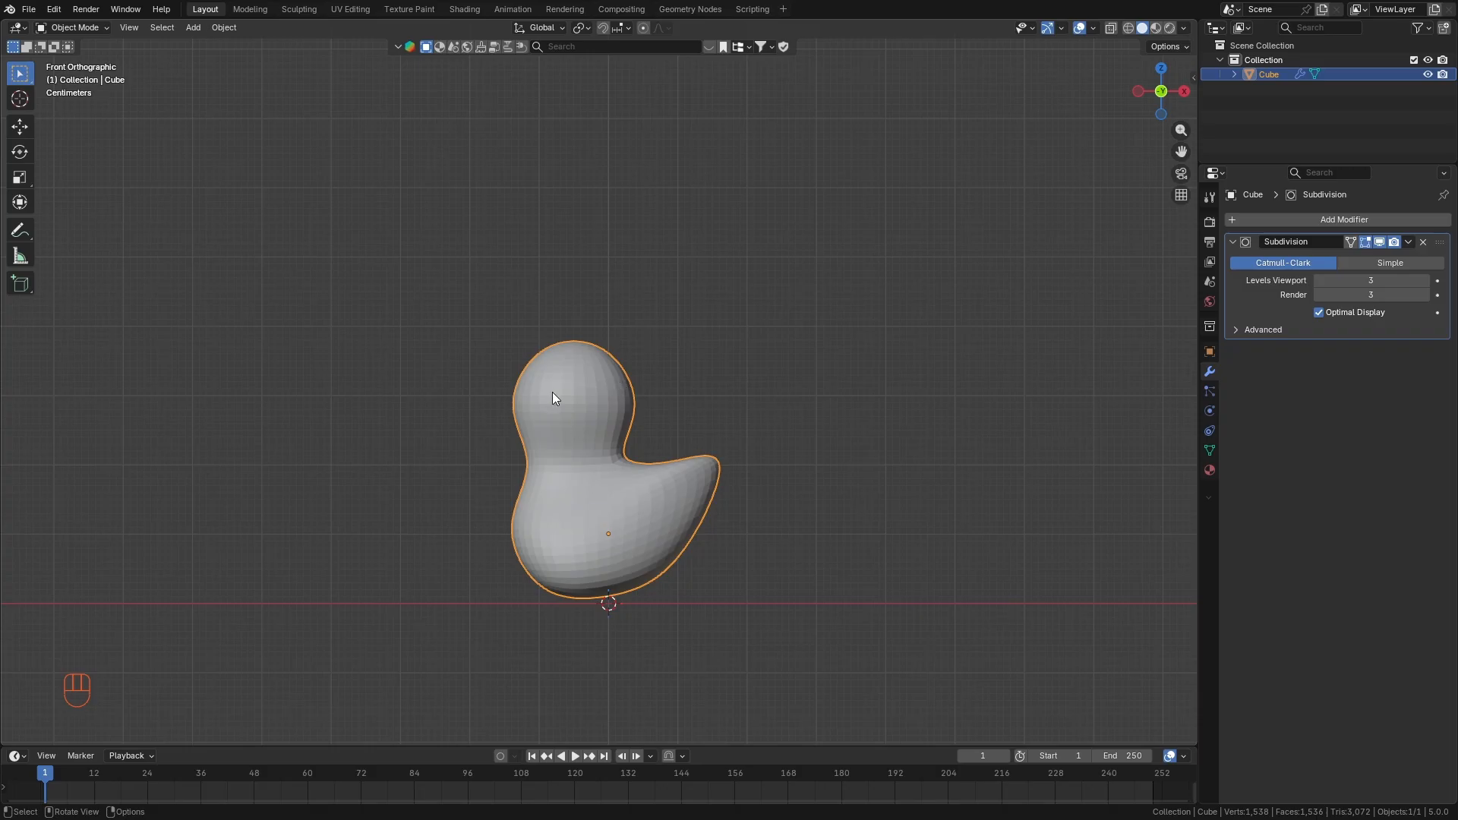
scroll(553, 392, up, 1)
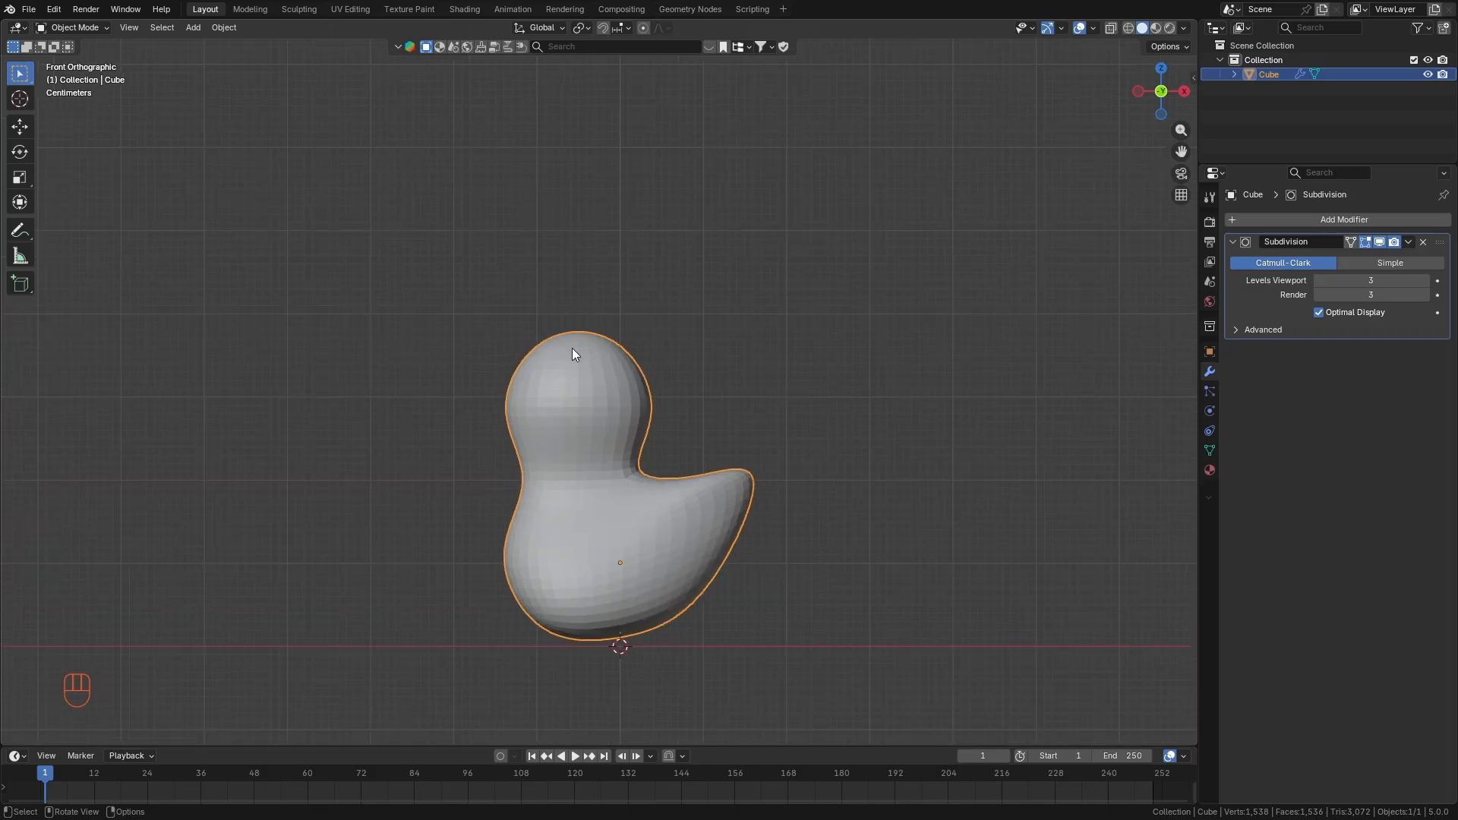
right_click(572, 350)
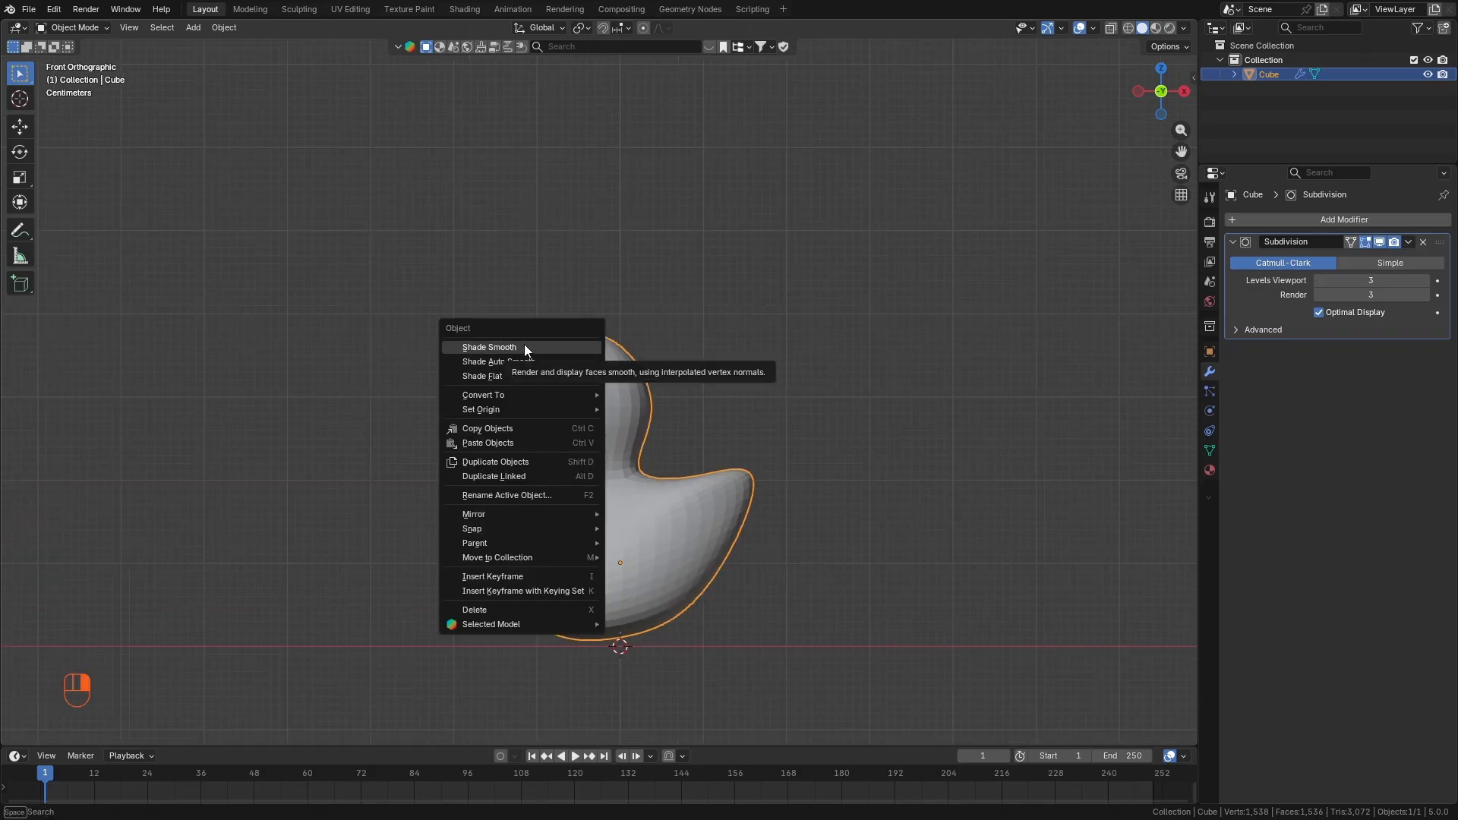
click(524, 347)
middle_drag(600, 517, 788, 513)
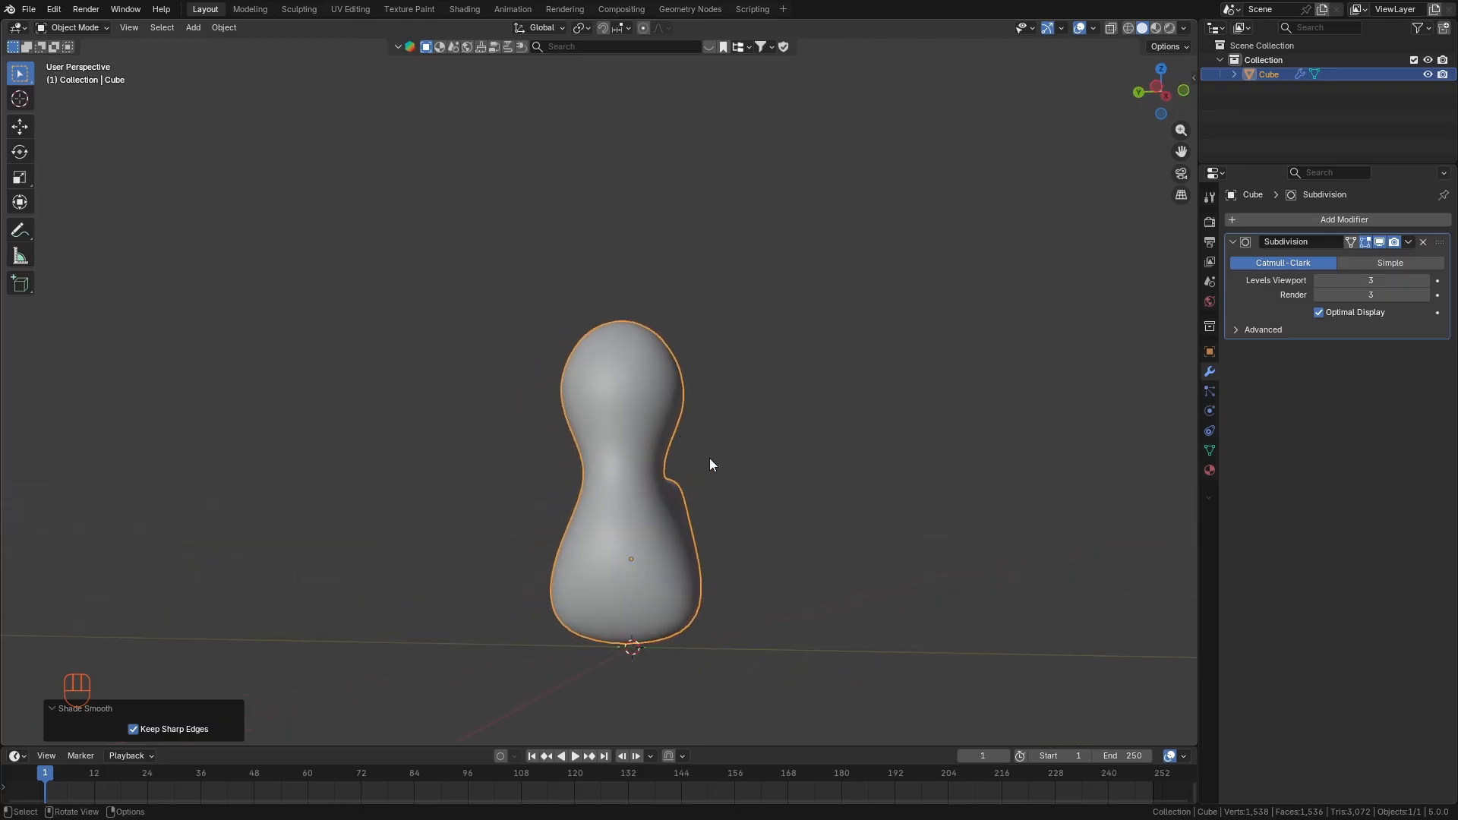
key(KP_1)
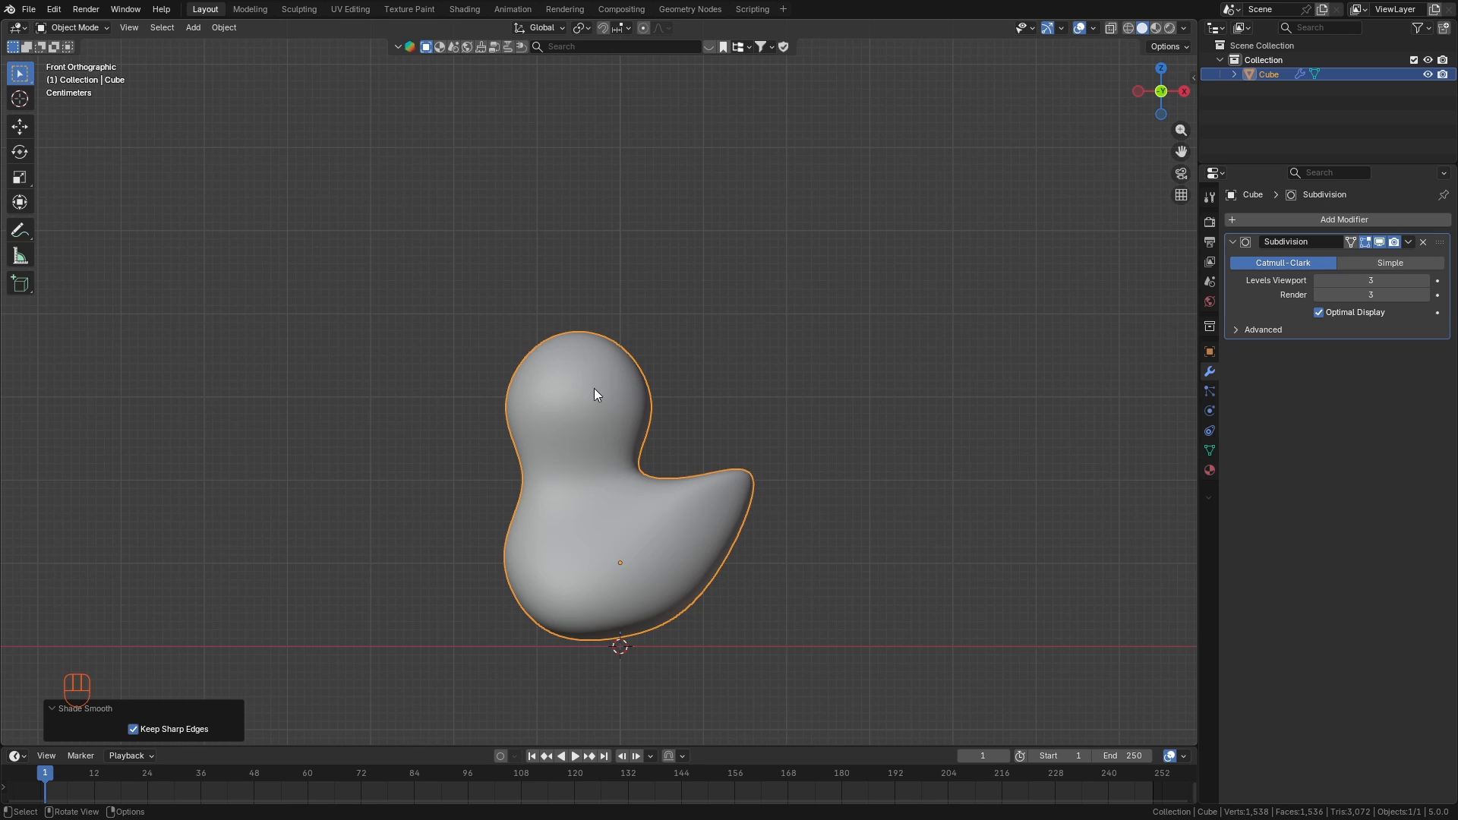
Enter Edit Mode and toggle the Subdivision modifier's viewport display off and on again to compare the duck with its base mesh.
key(Tab)
middle_drag(562, 519, 695, 512)
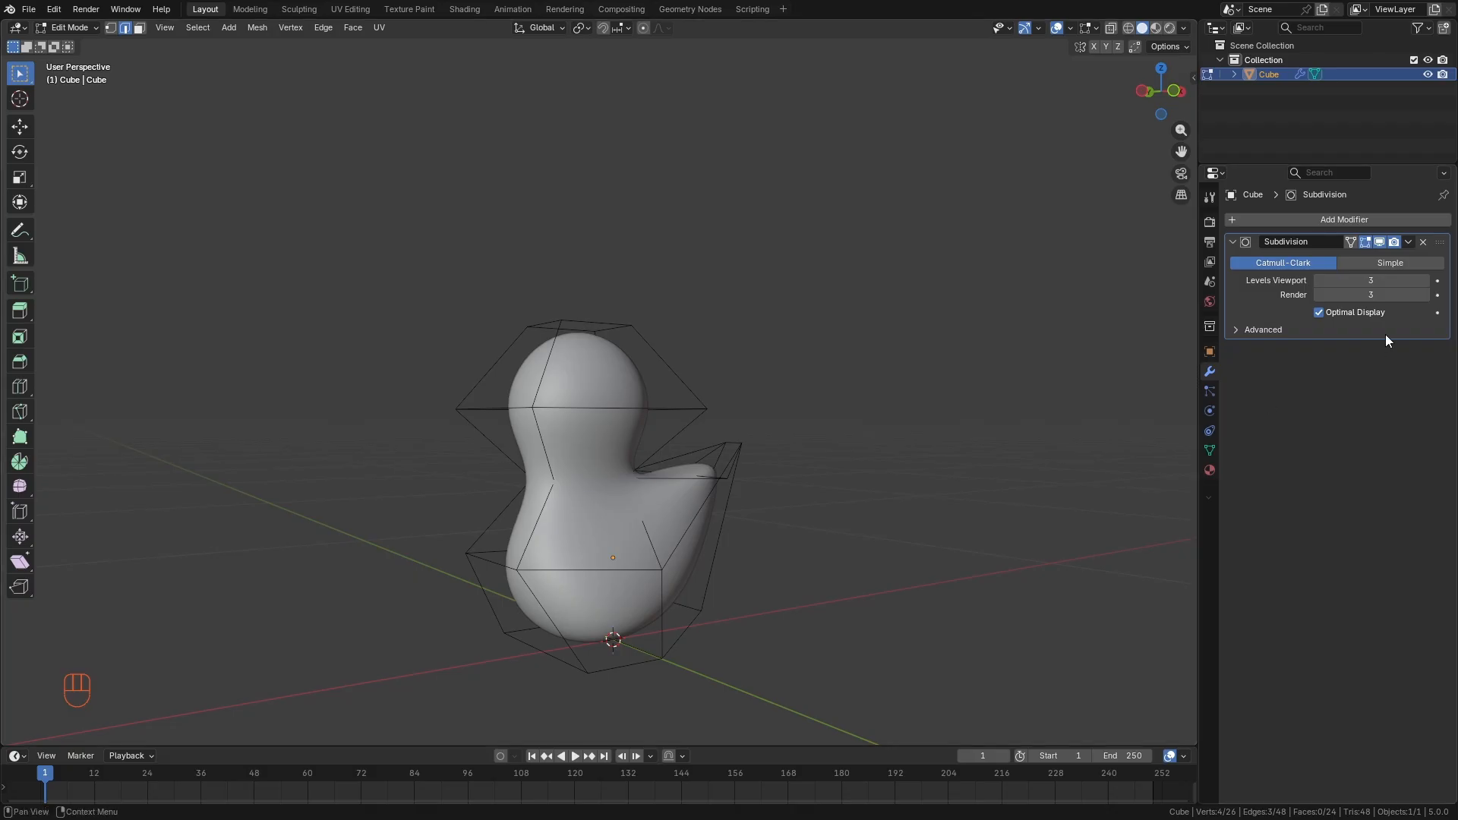
click(1379, 242)
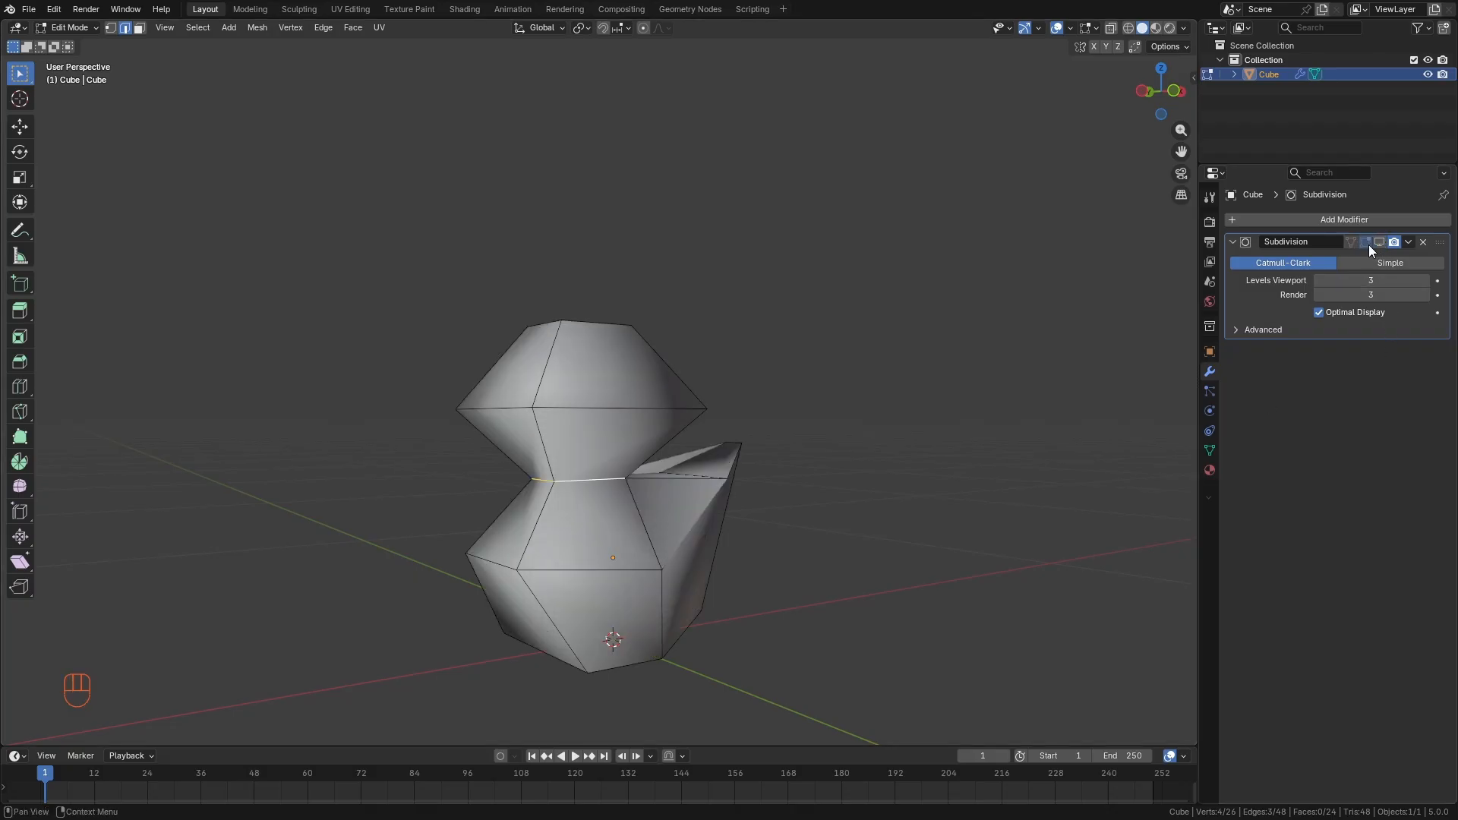
click(1377, 243)
middle_drag(535, 571, 596, 573)
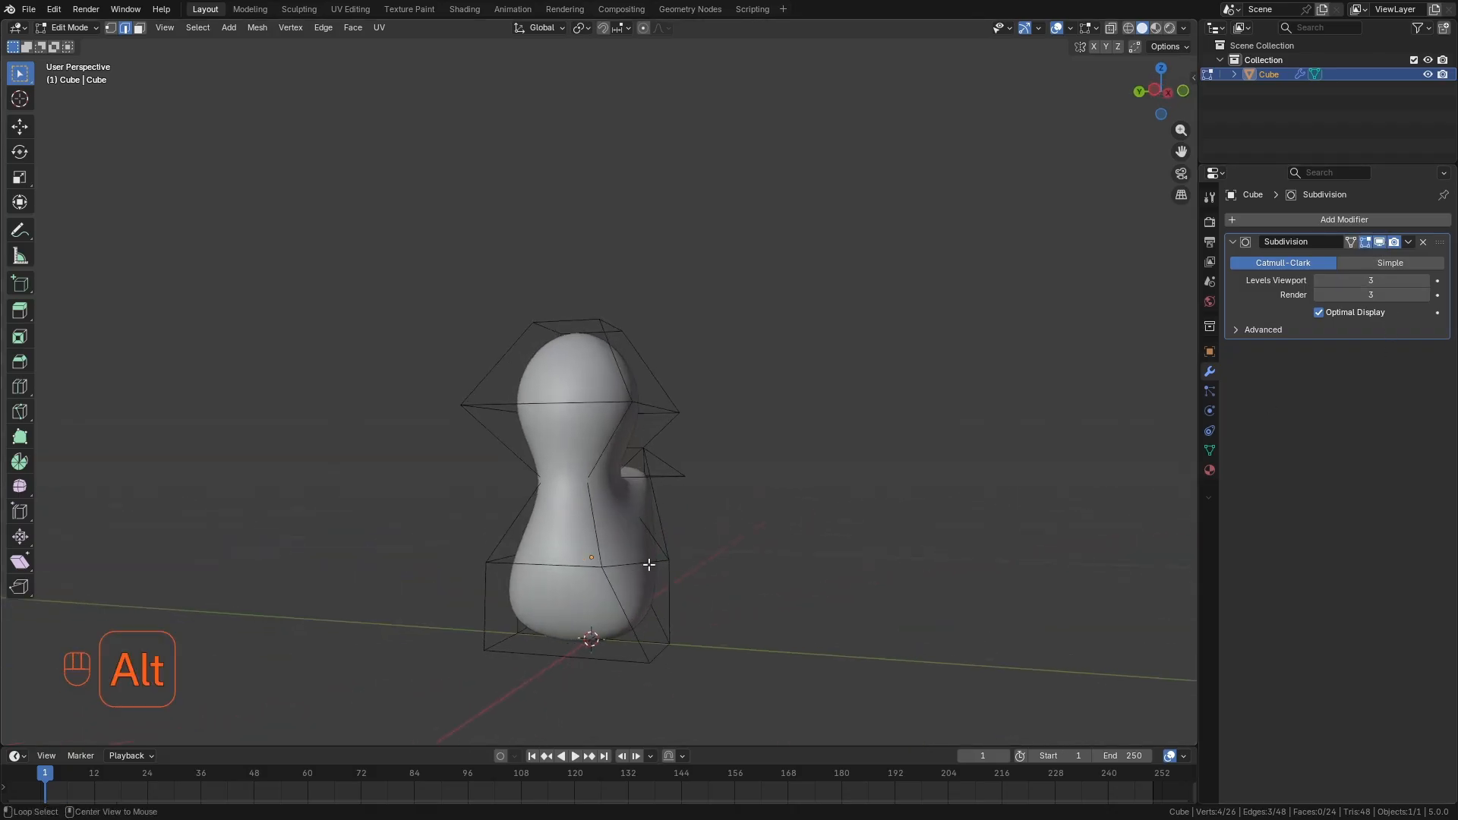
Select the two opposite vertices on the sides of the body and scale them along Y by about 1.891 to widen it.
alt+click(648, 565)
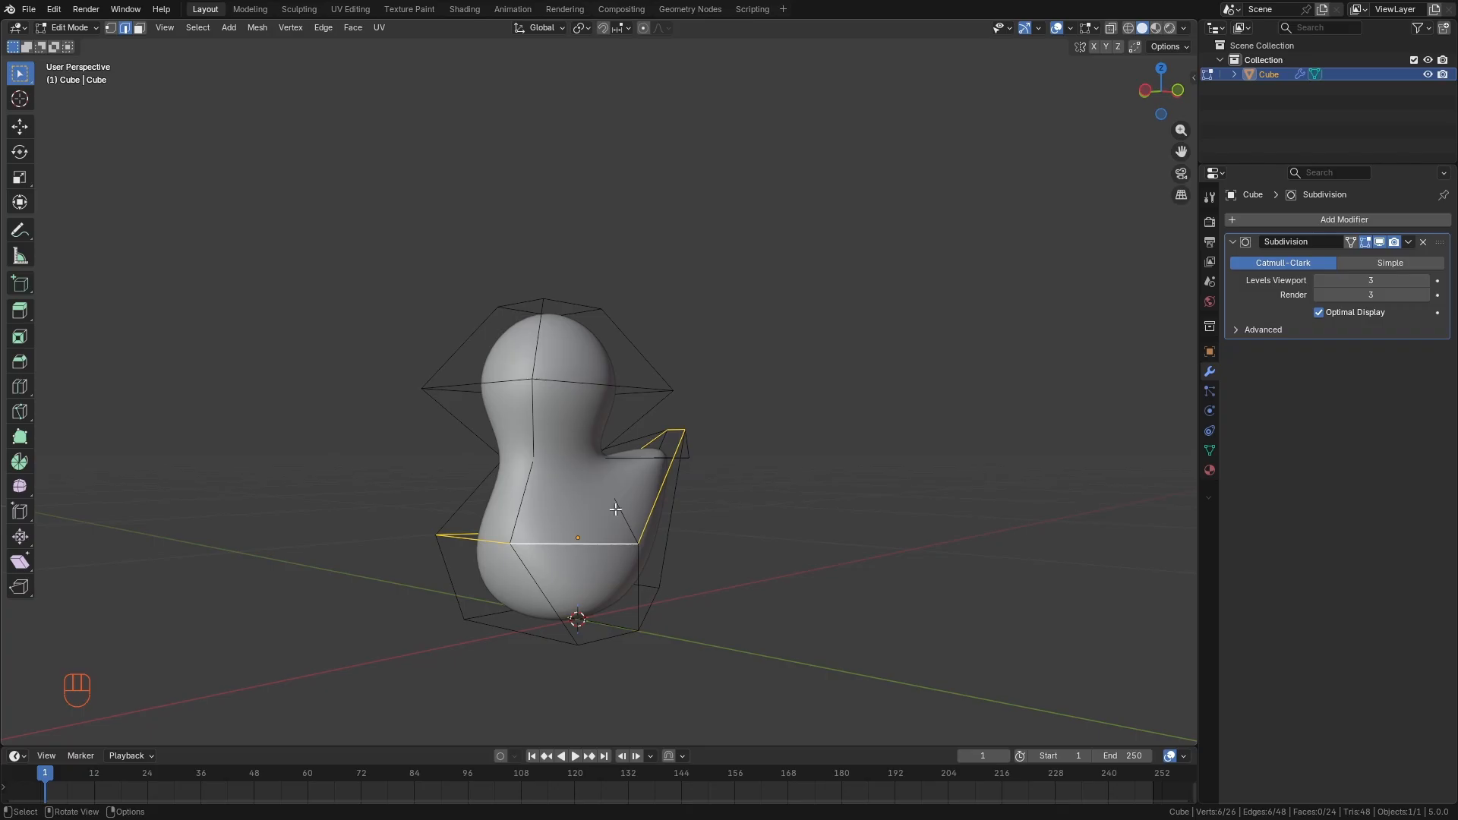
key(1)
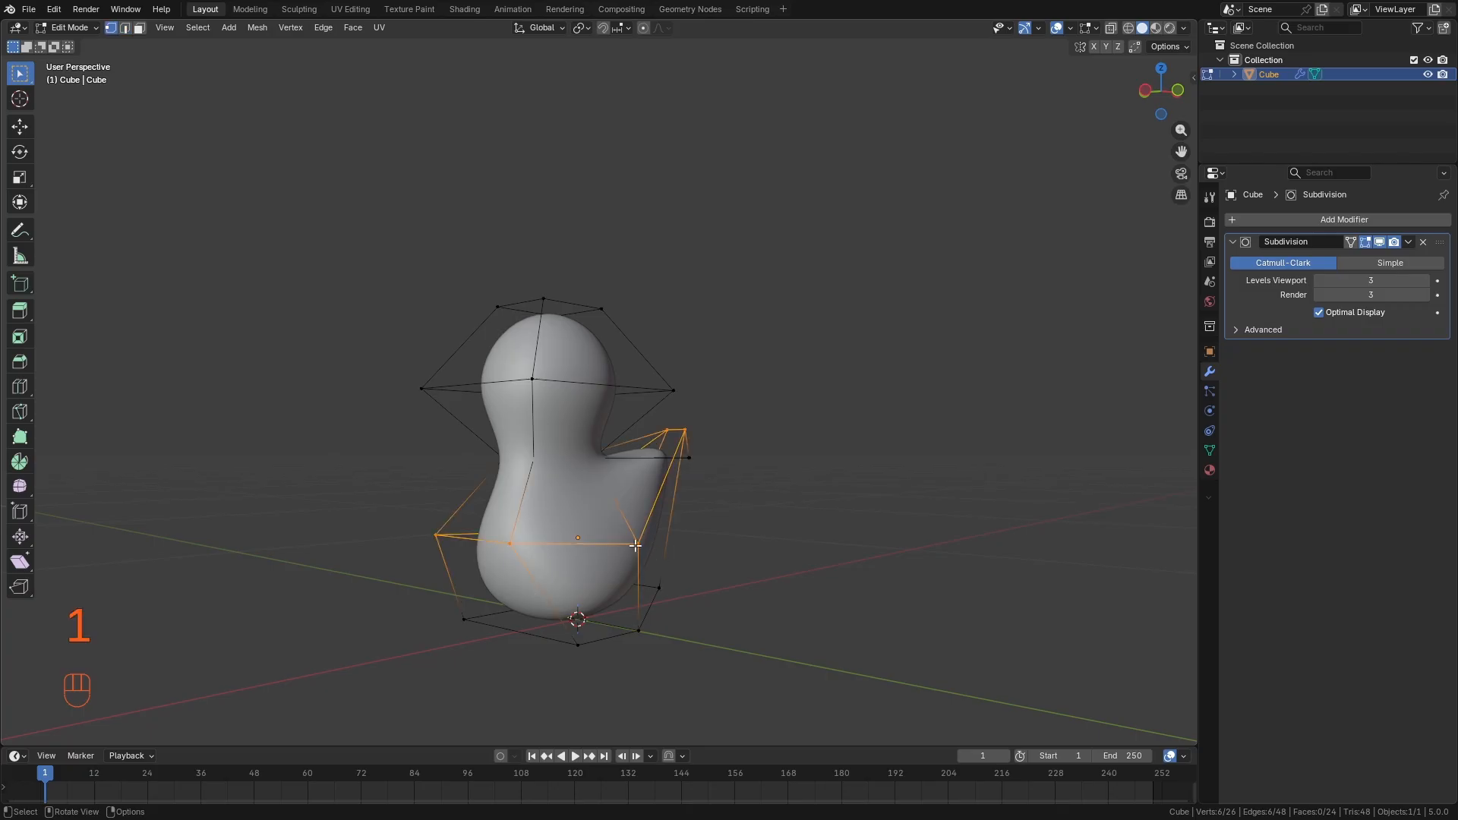
click(641, 550)
middle_drag(642, 550, 643, 555)
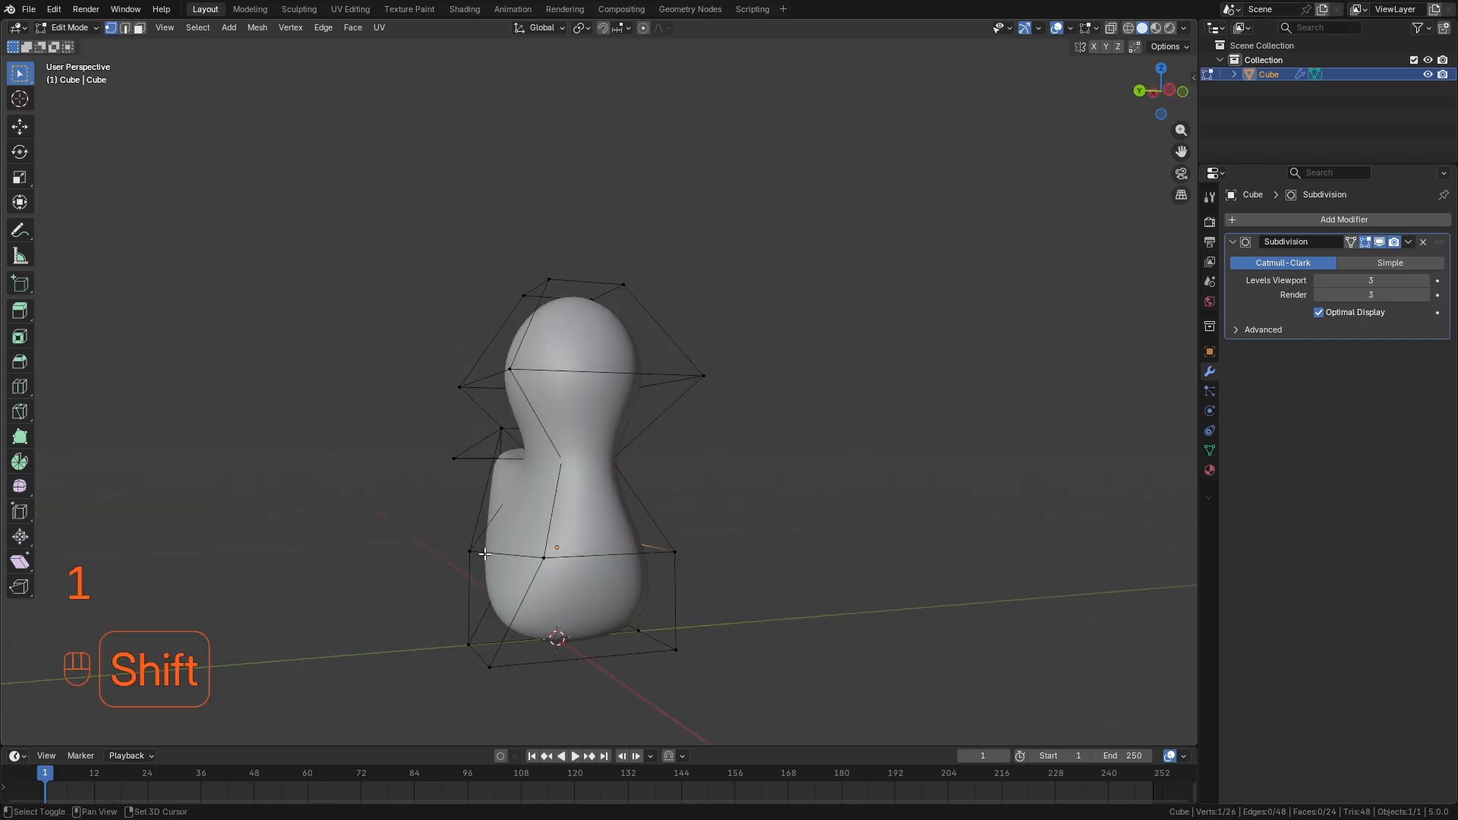
shift+click(471, 549)
middle_drag(471, 549, 703, 560)
key(s)
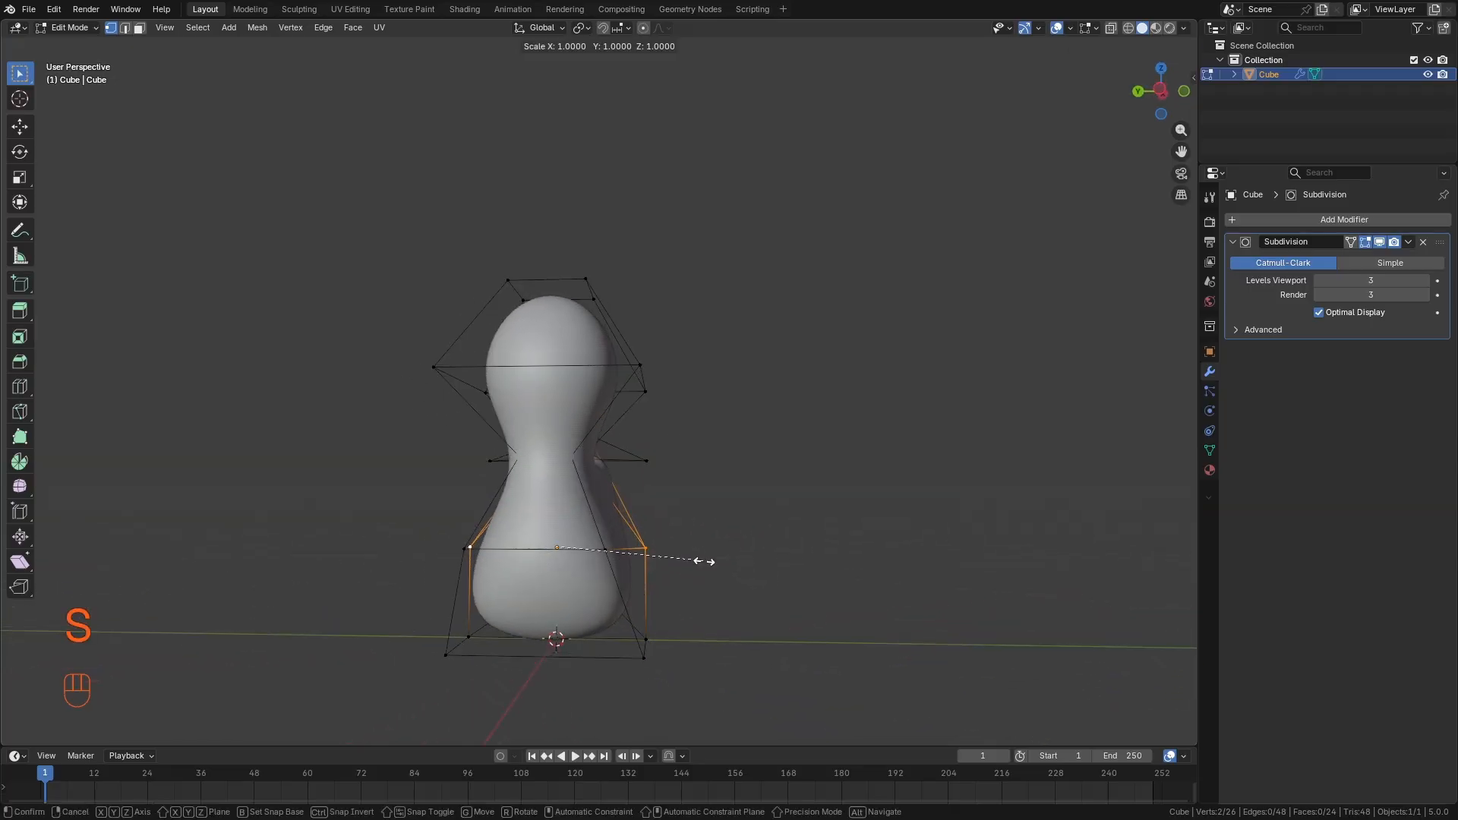
key(y)
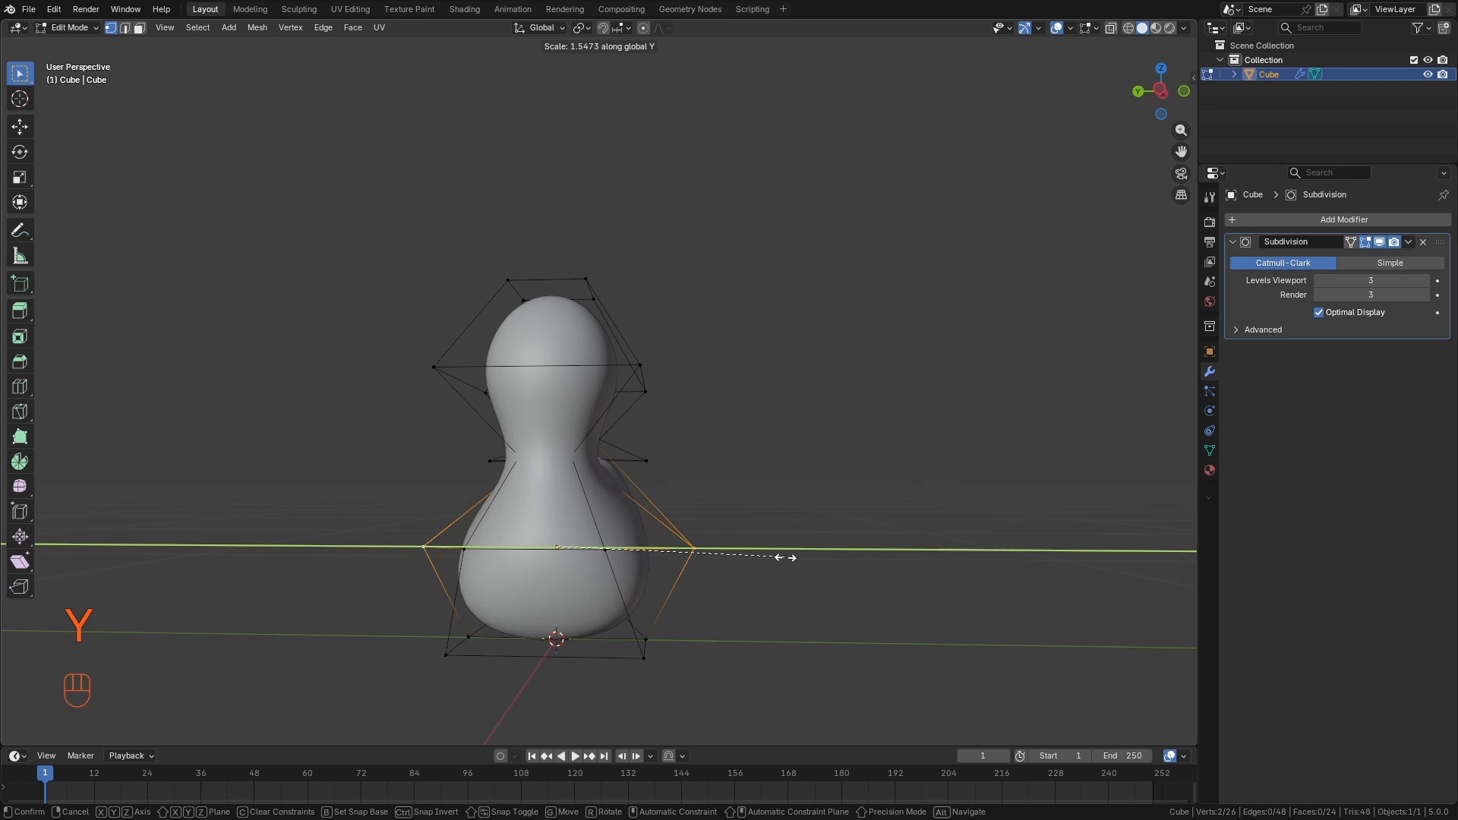
click(836, 553)
middle_drag(836, 554, 697, 559)
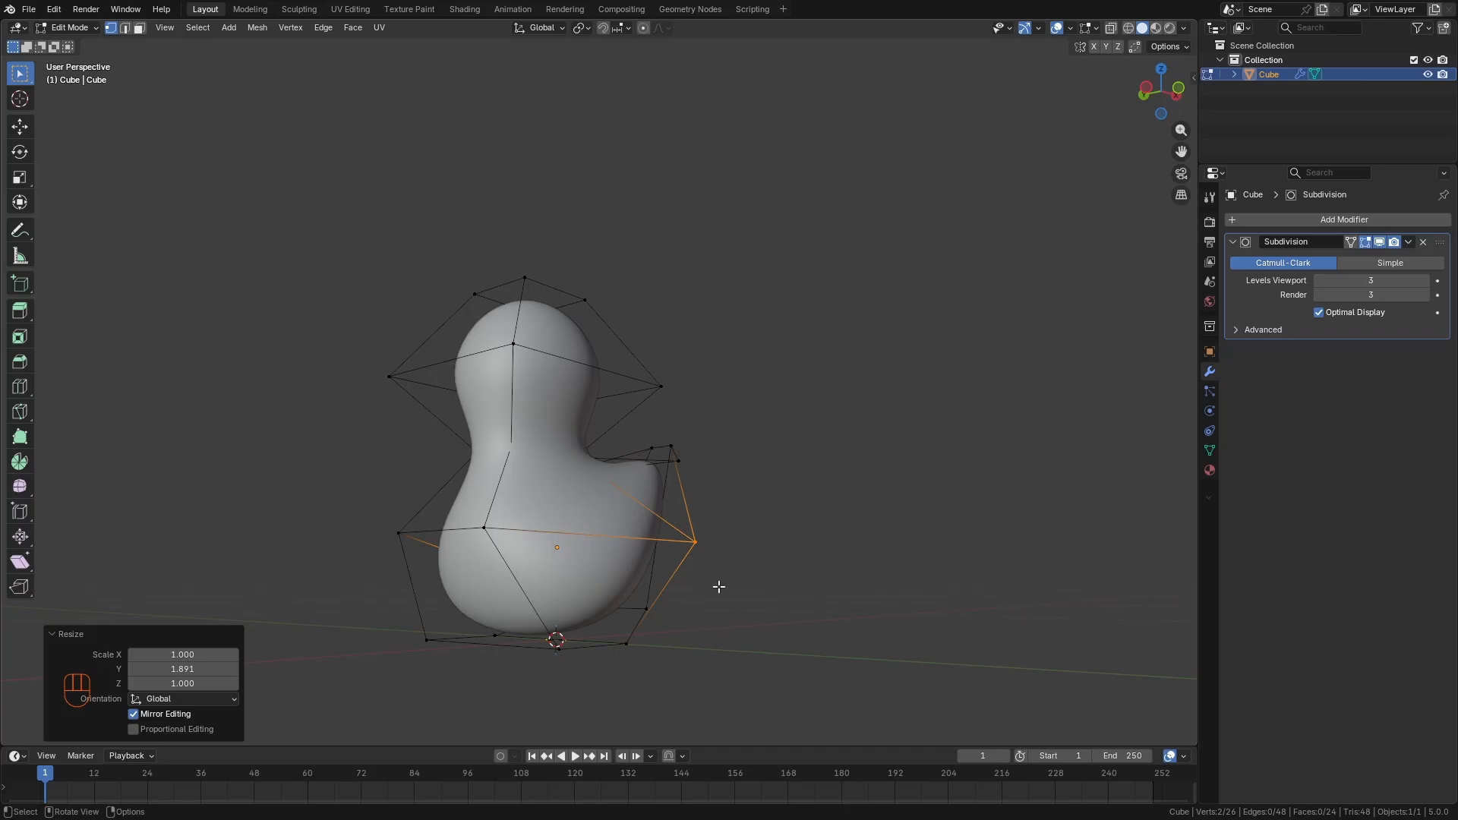
Raise the two widened side vertices of the body about 6.88 cm along Z.
key(g)
key(z)
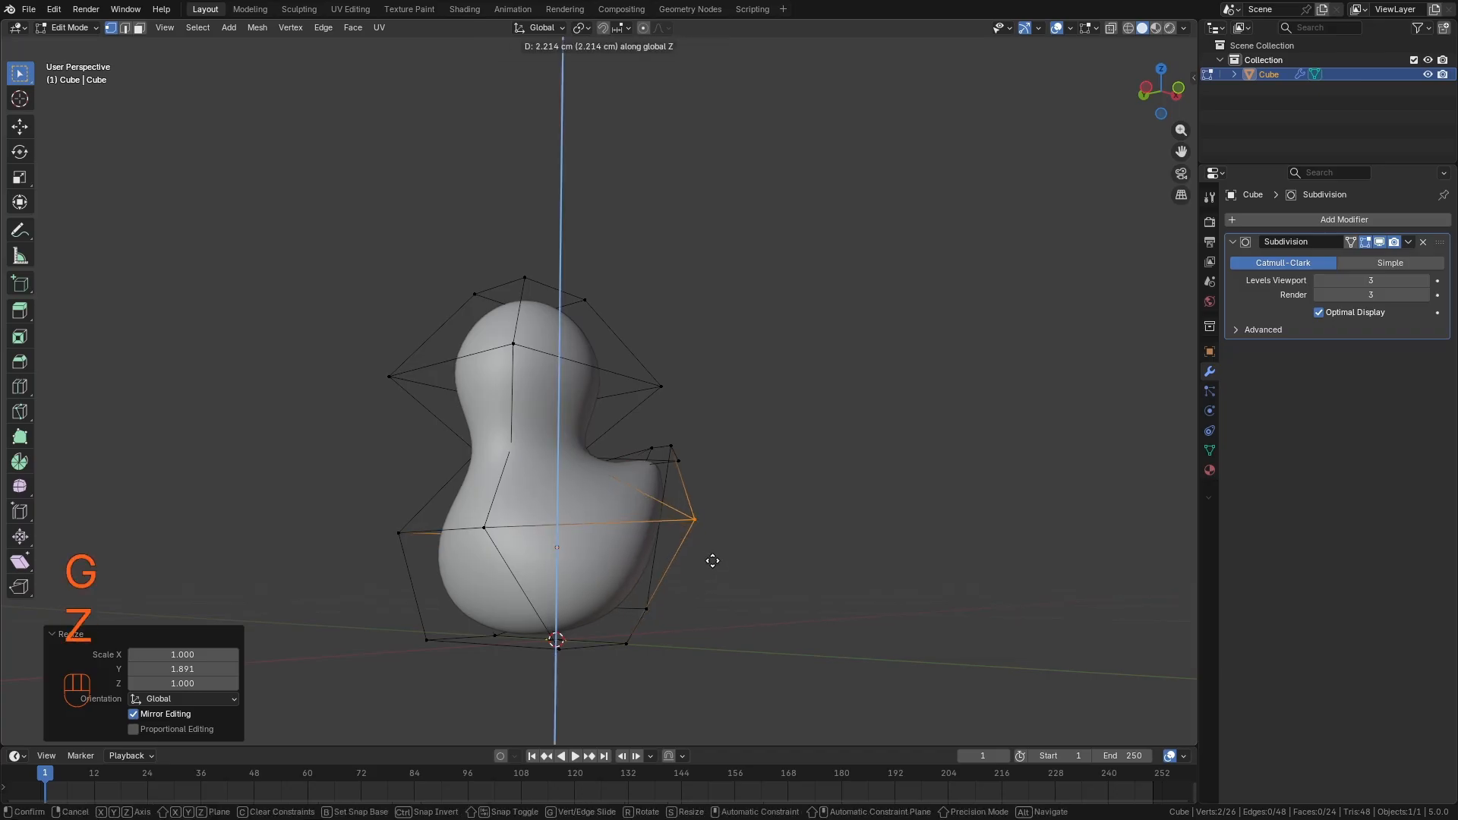
click(543, 531)
middle_drag(542, 531, 623, 551)
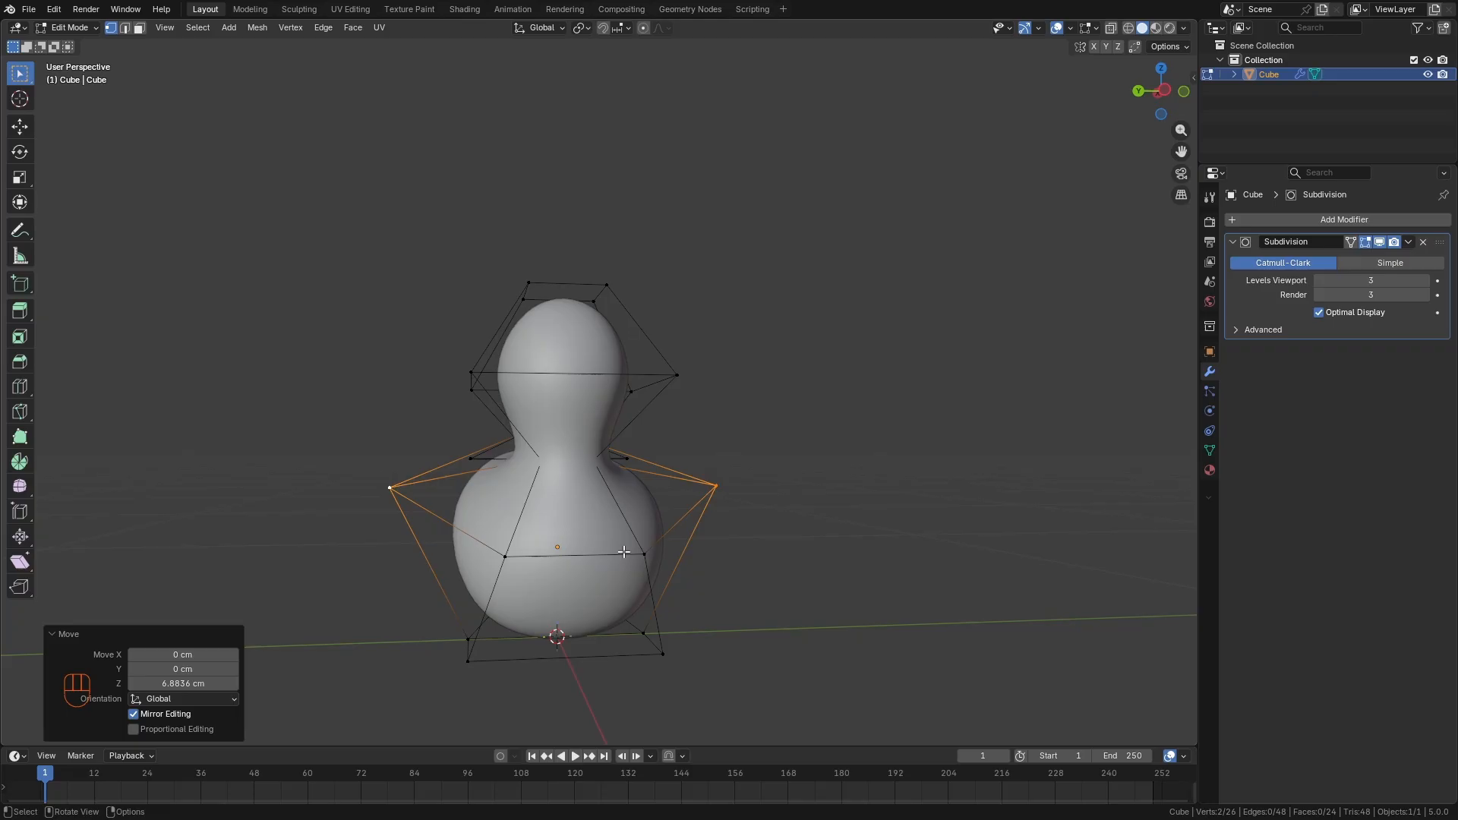
Select only the two front chest vertices and raise them about 4.58 cm along Z.
shift+click(525, 566)
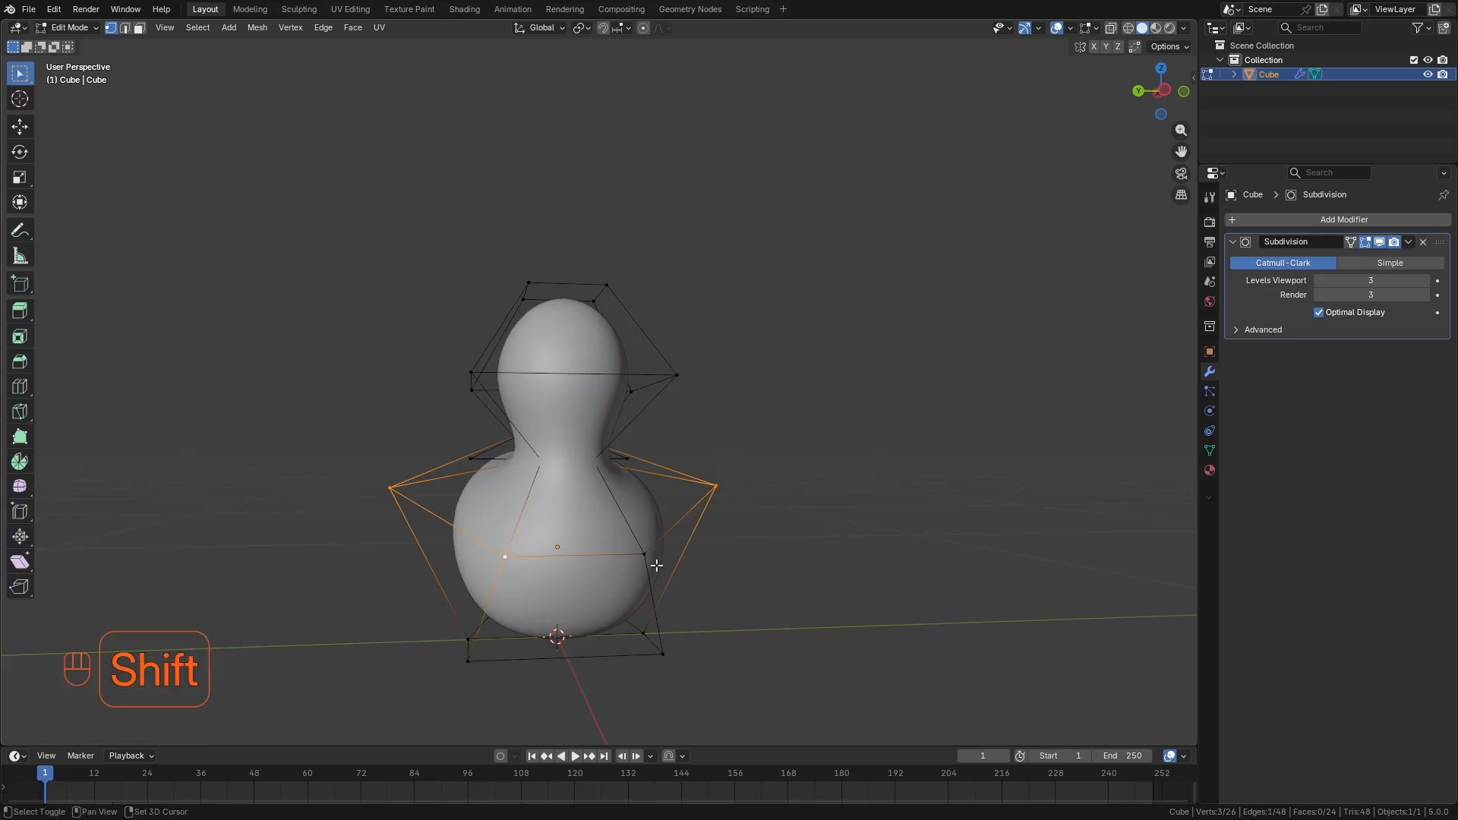
click(645, 558)
shift+click(505, 557)
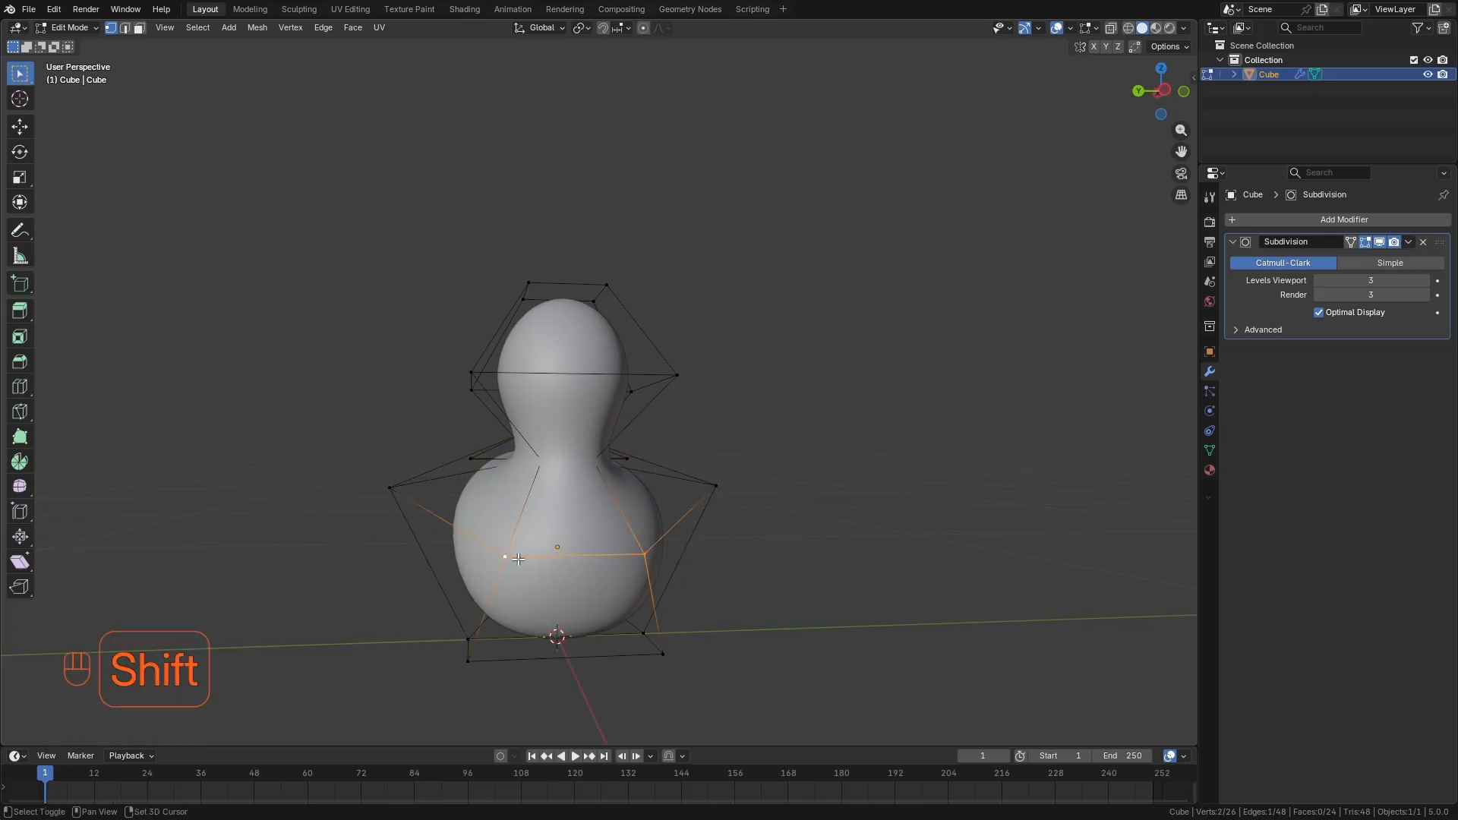
middle_drag(505, 558, 696, 595)
key(g)
key(z)
click(575, 566)
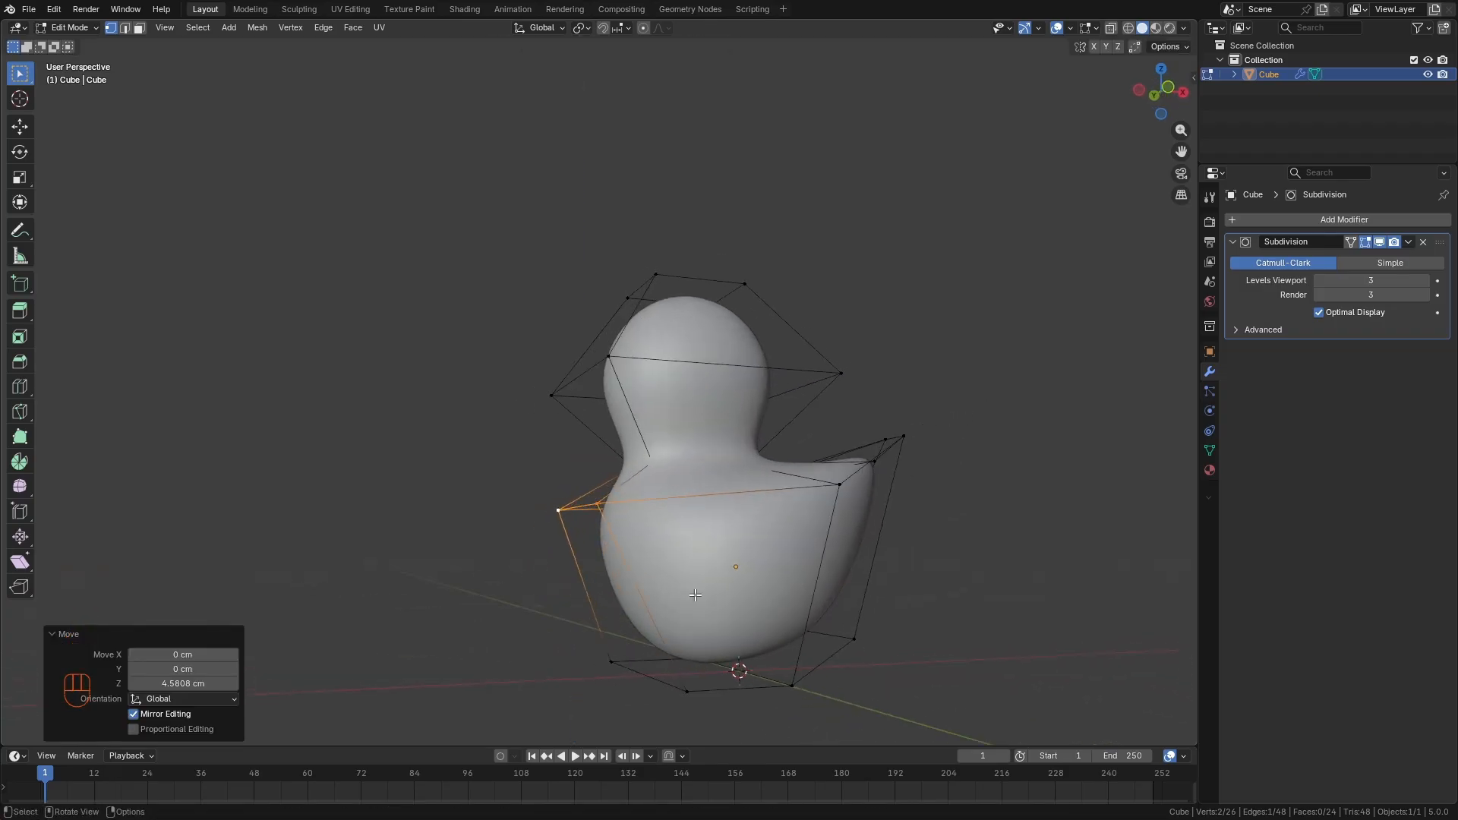
Fine-tune the height of the two front chest vertices along Z and check the body shape.
key(g)
key(z)
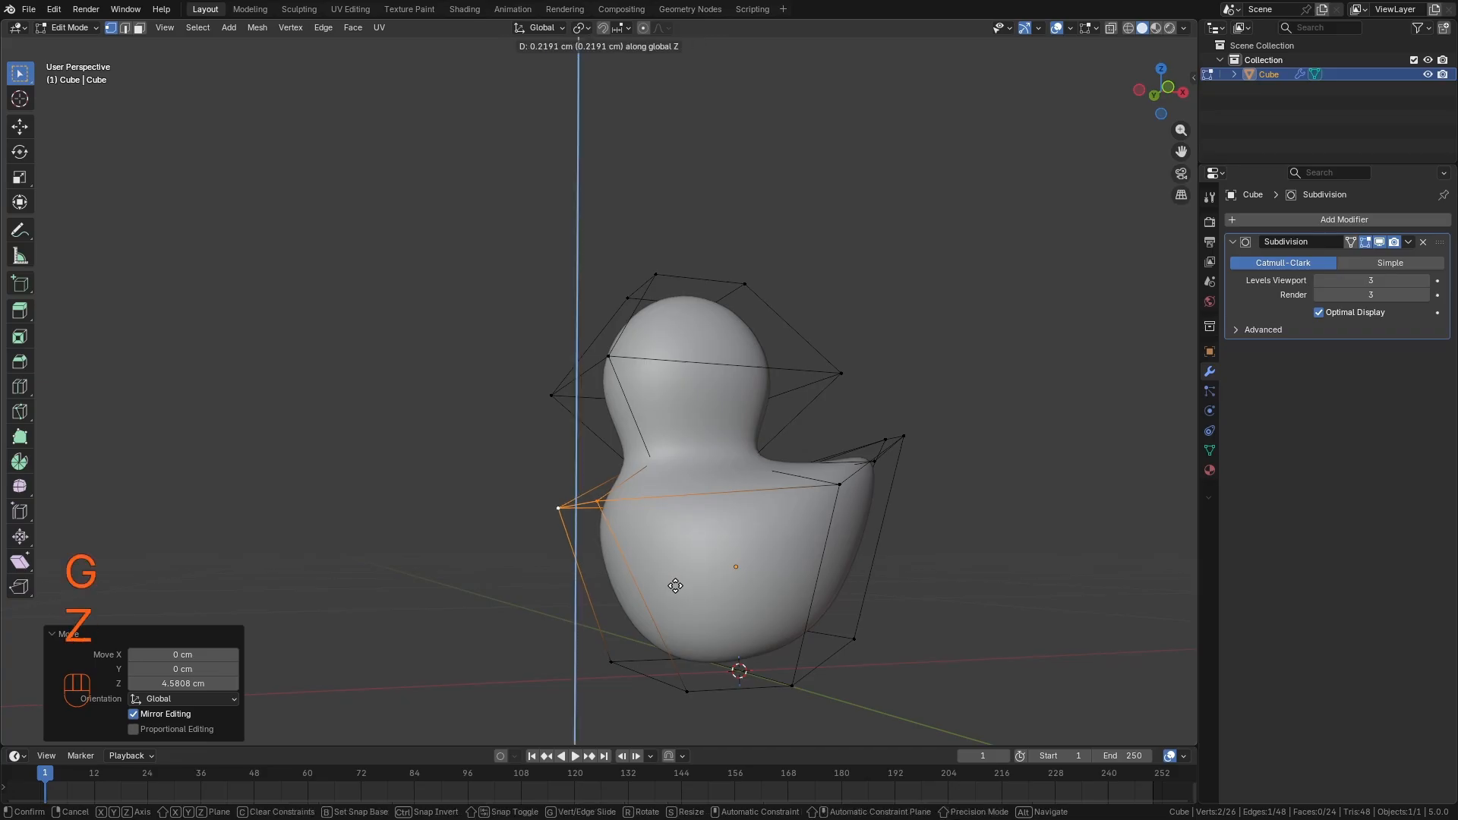
click(679, 612)
middle_drag(717, 610, 683, 608)
middle_drag(684, 609, 678, 608)
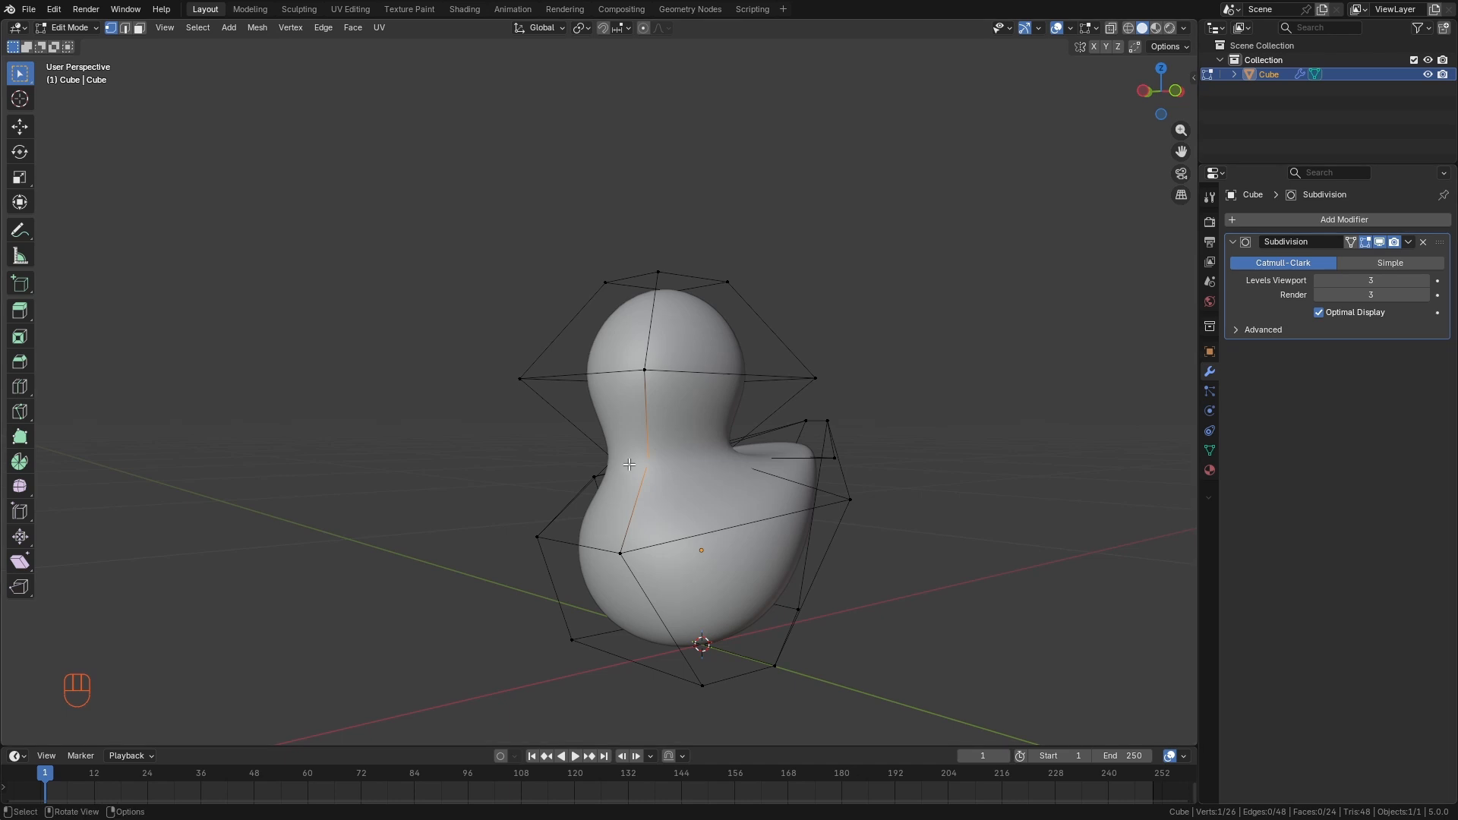
Enable the Subdivision modifier's On Cage display, and in front view move the front neck edge about 3.54 cm in X and 0.85 cm in Z.
click(1350, 242)
mouse_move(615, 486)
middle_down()
mouse_move(742, 501)
mouse_move(615, 470)
middle_up()
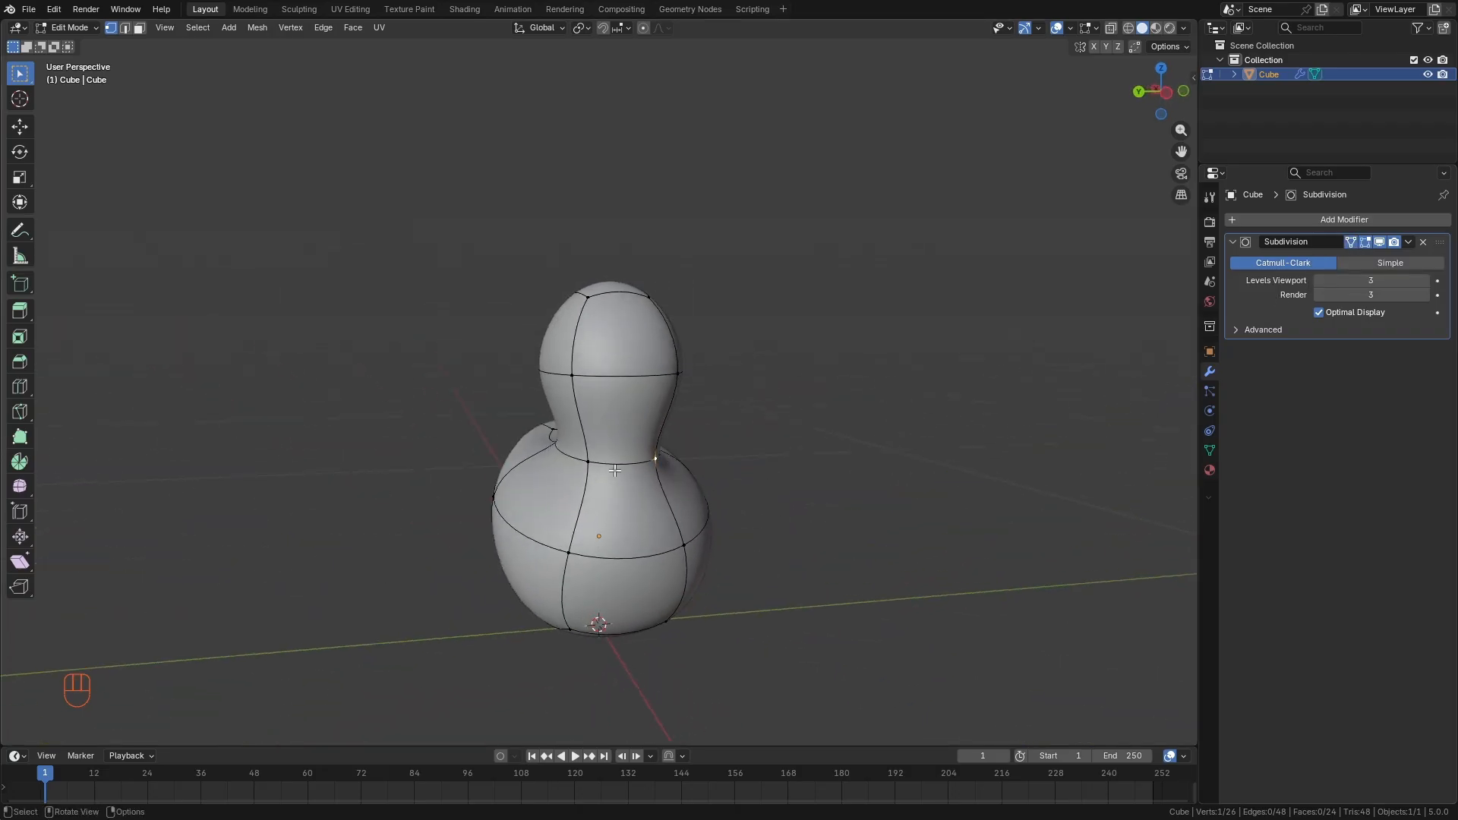
key(2)
click(621, 465)
middle_drag(621, 464, 590, 451)
key(KP_1)
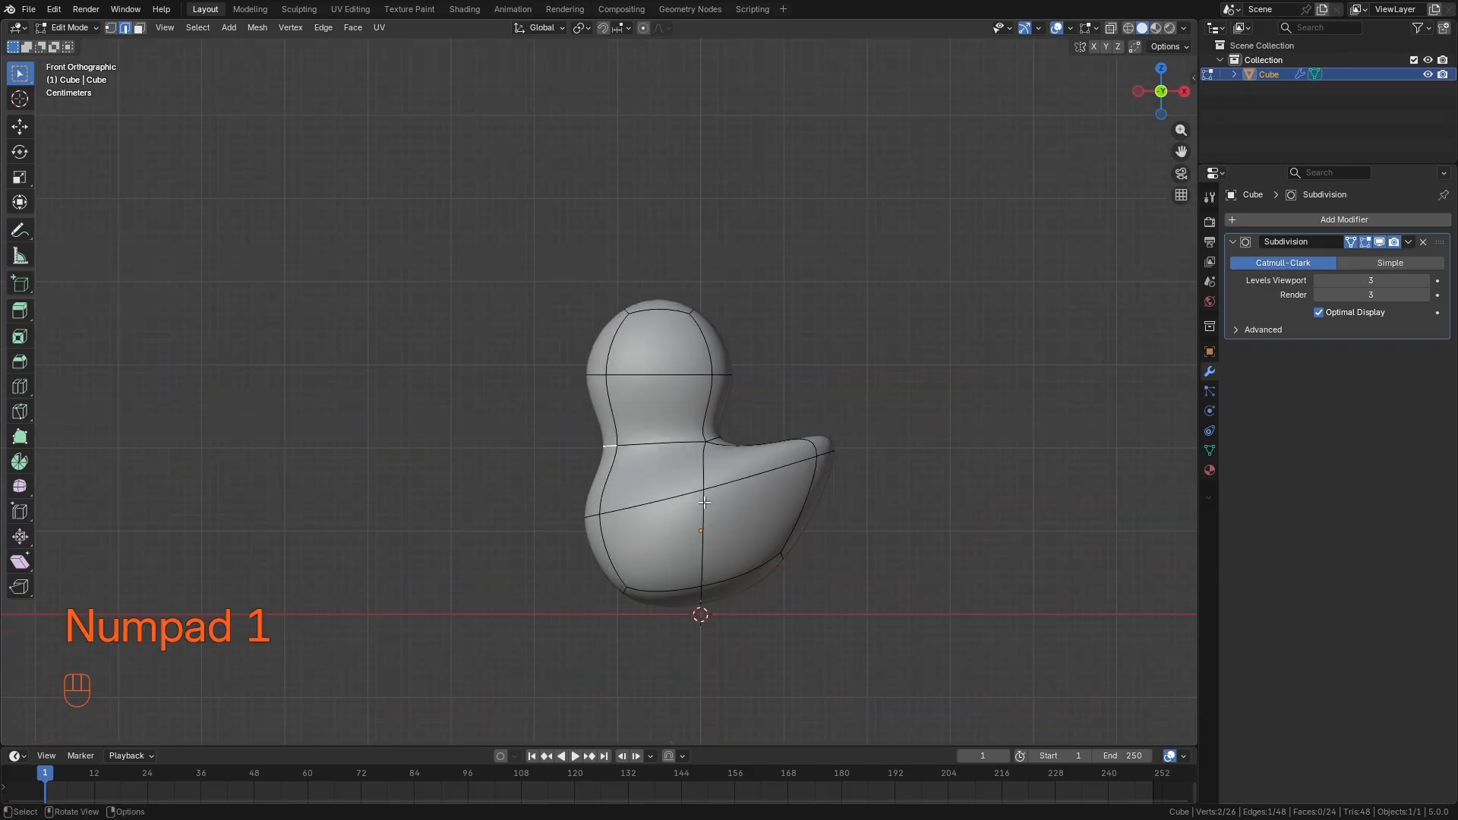
scroll(655, 425, up, 3)
key(g)
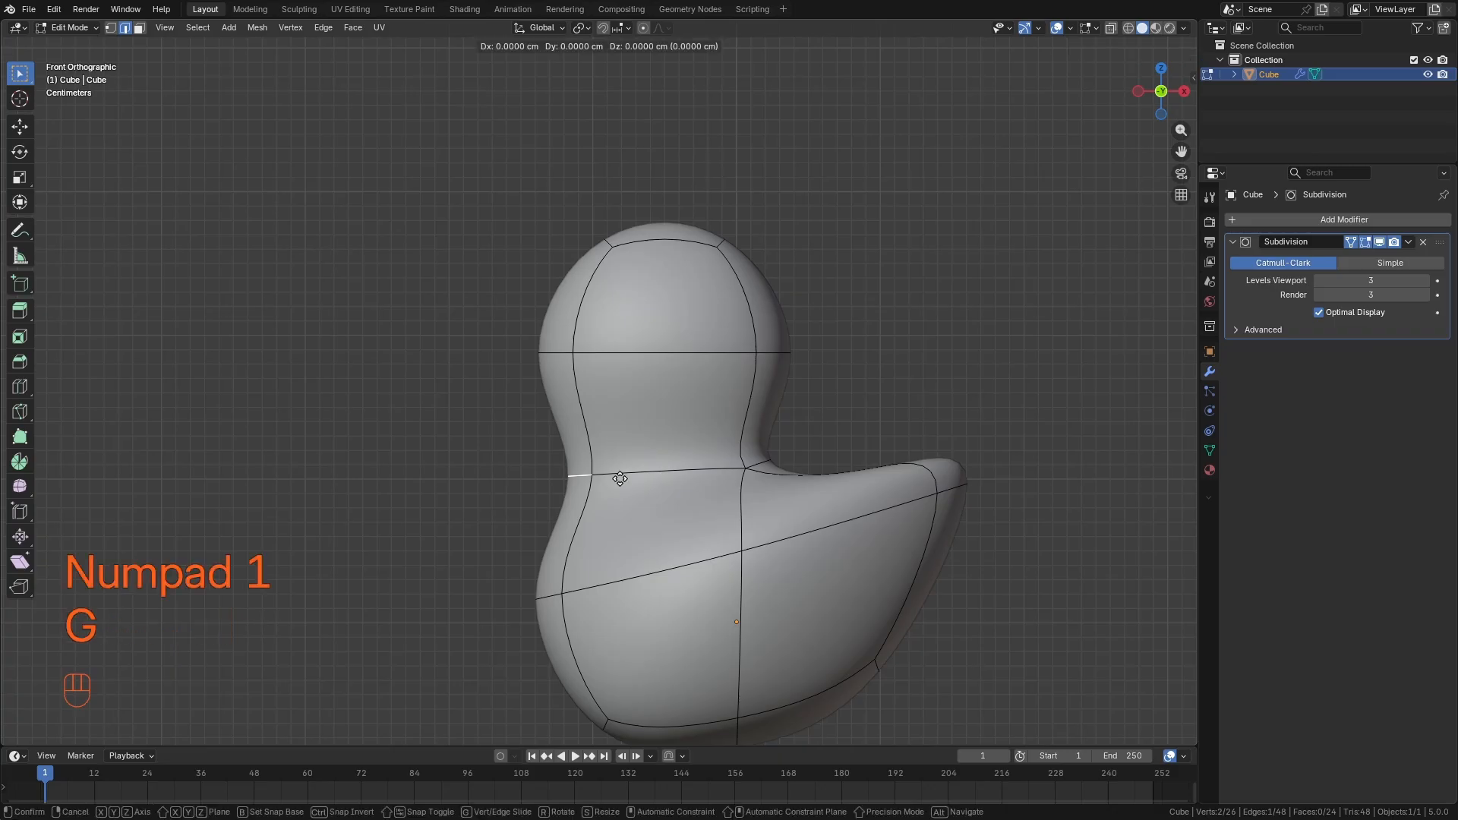
click(671, 466)
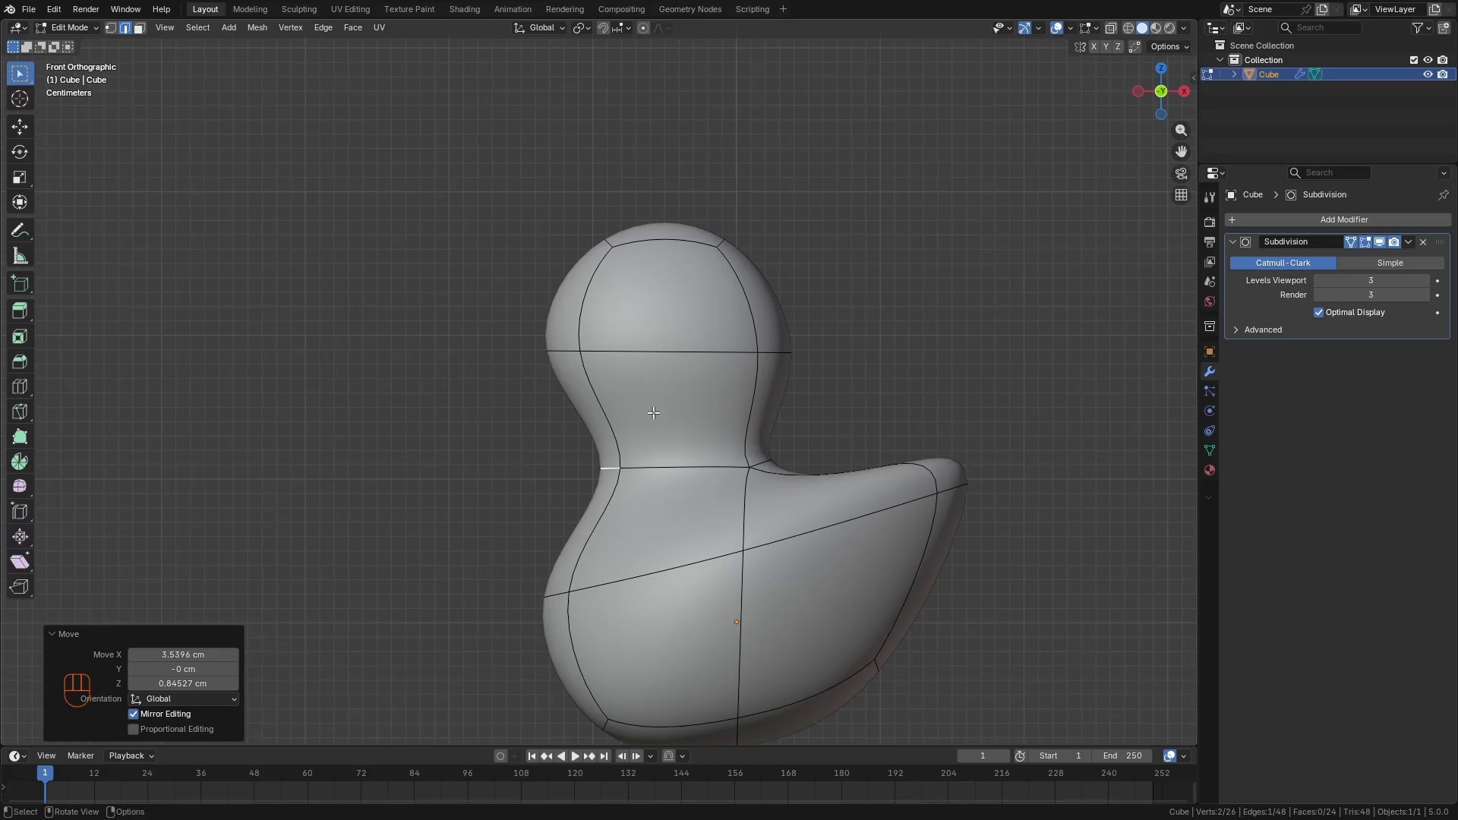
Rotate the edge loop around the middle of the head about 7° in front view and scale it up slightly.
alt+click(662, 351)
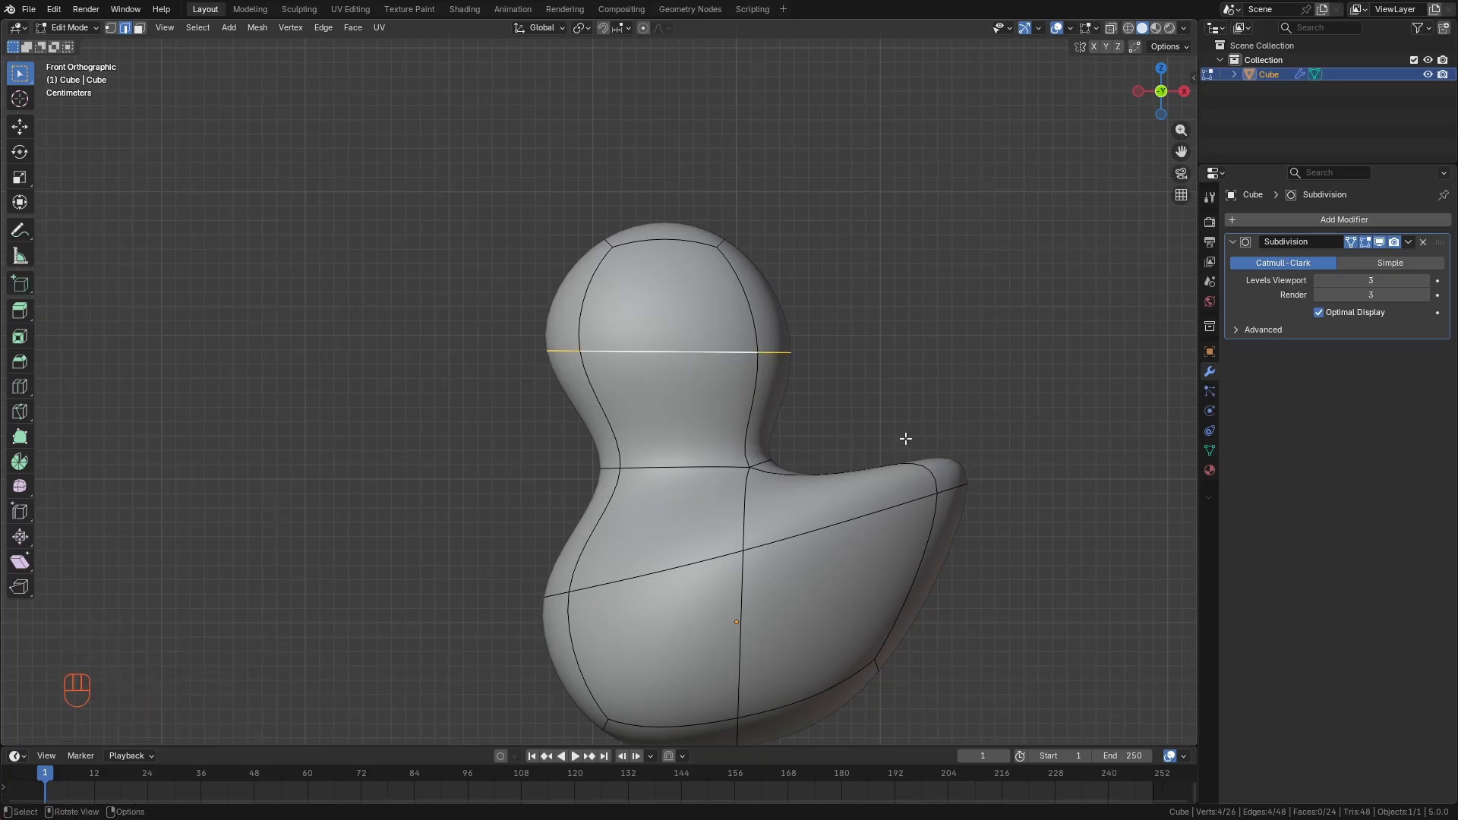
key(r)
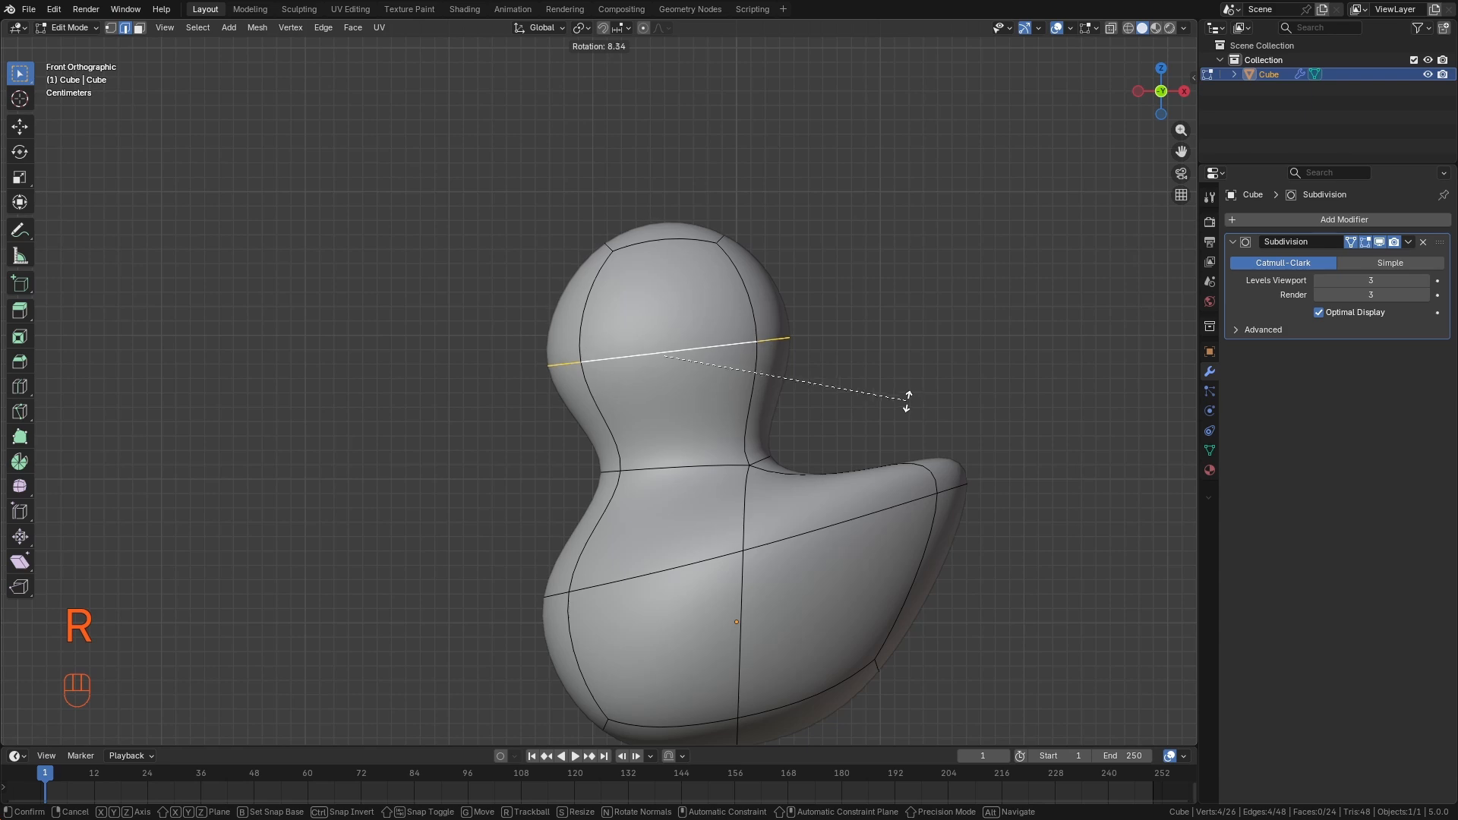
click(908, 407)
key(s)
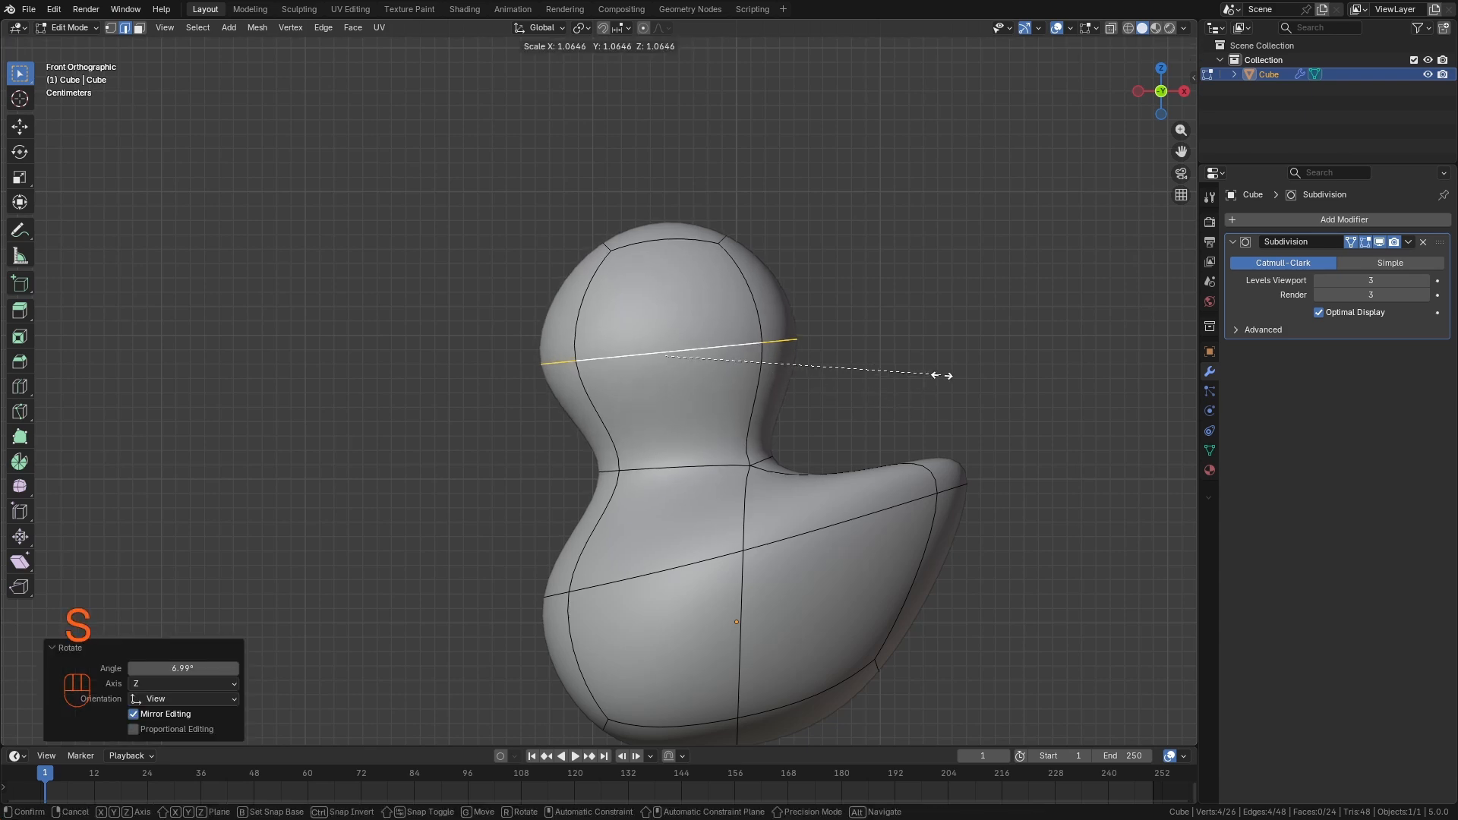
click(924, 384)
Select all four edges around the neck and scale them uniformly to 0.6 to narrow it.
alt+click(704, 463)
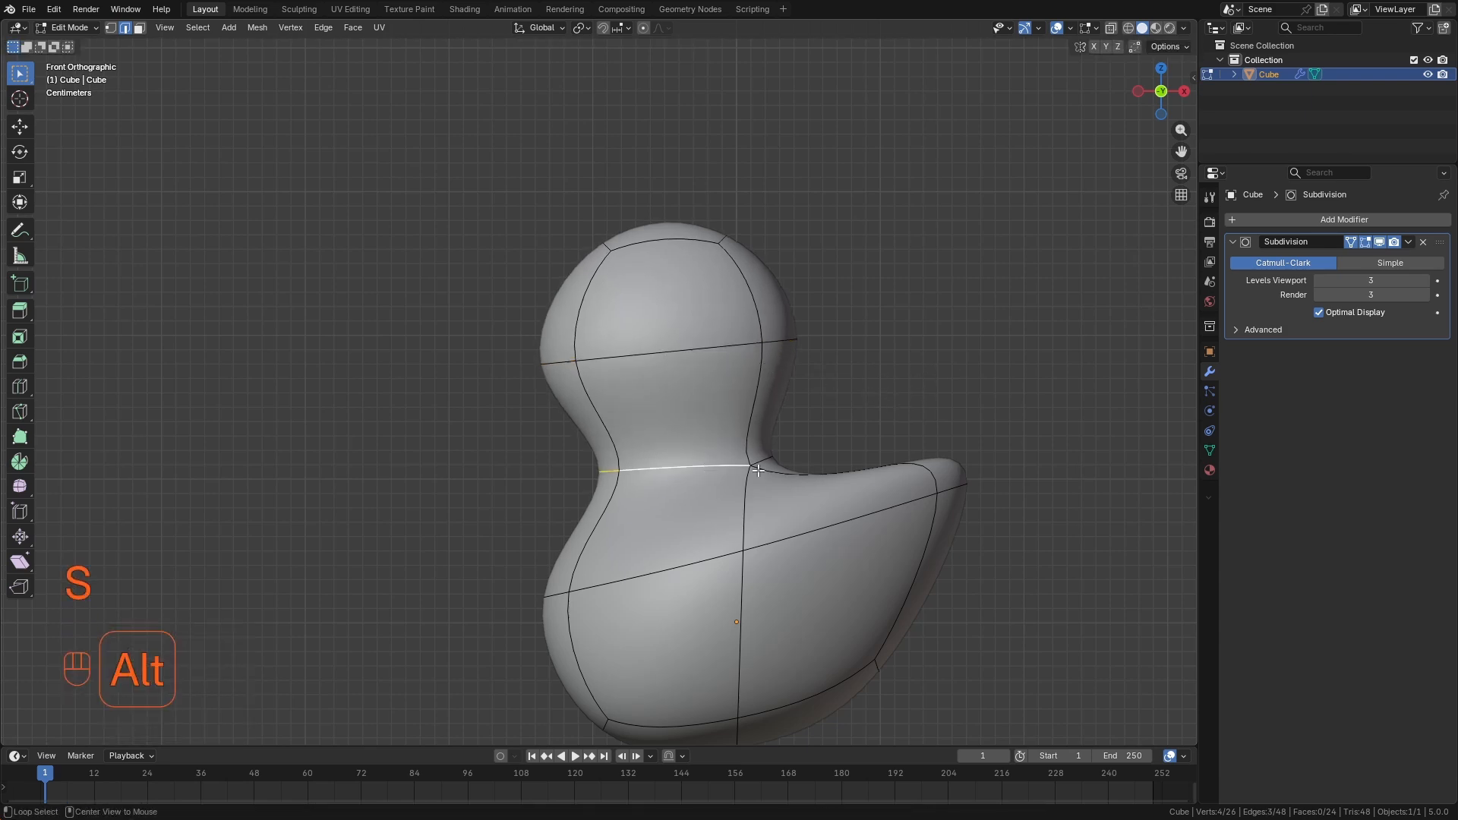
middle_drag(704, 462, 1041, 531)
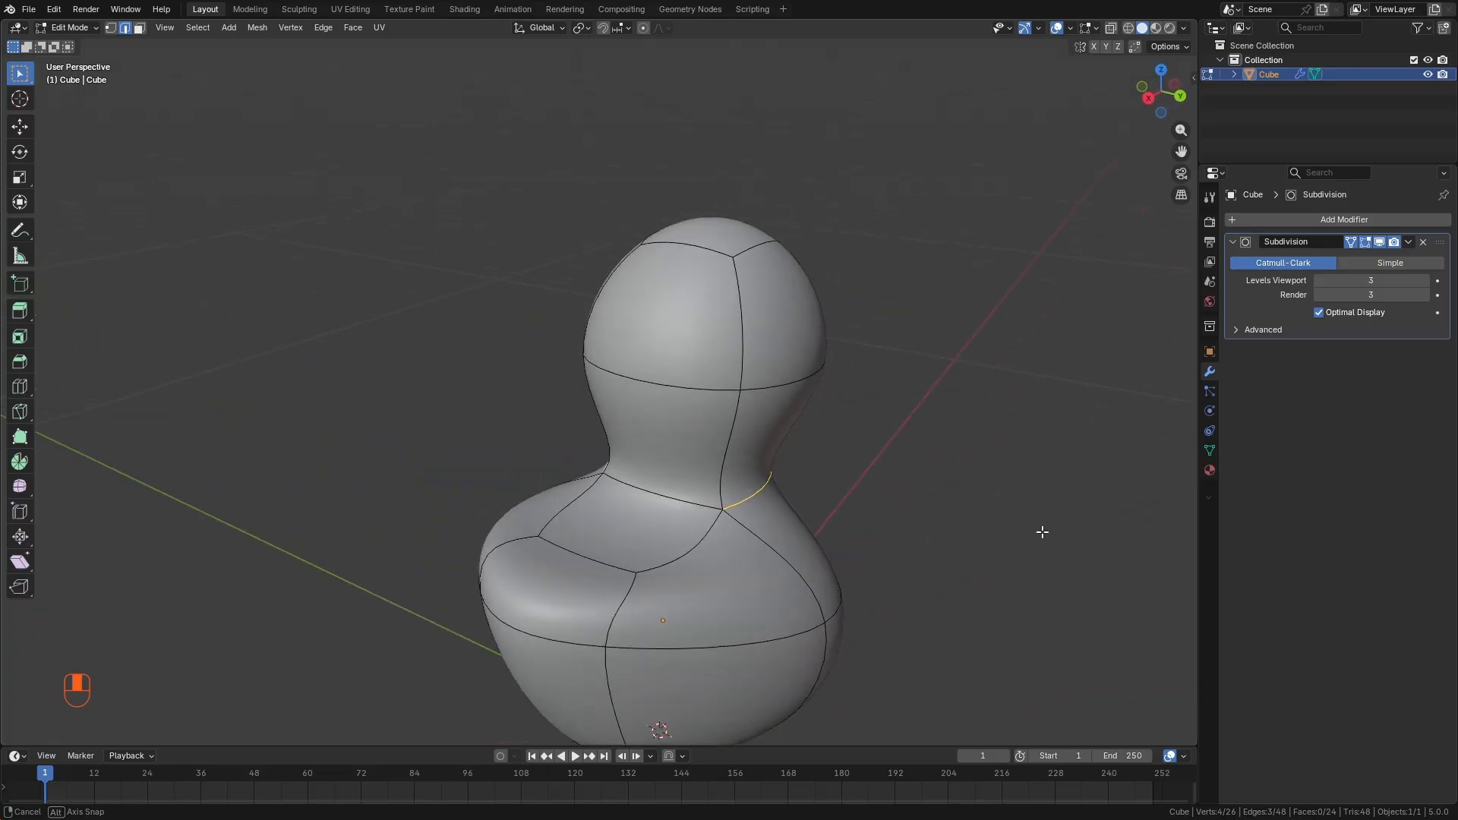
shift+click(800, 502)
middle_drag(801, 502, 455, 479)
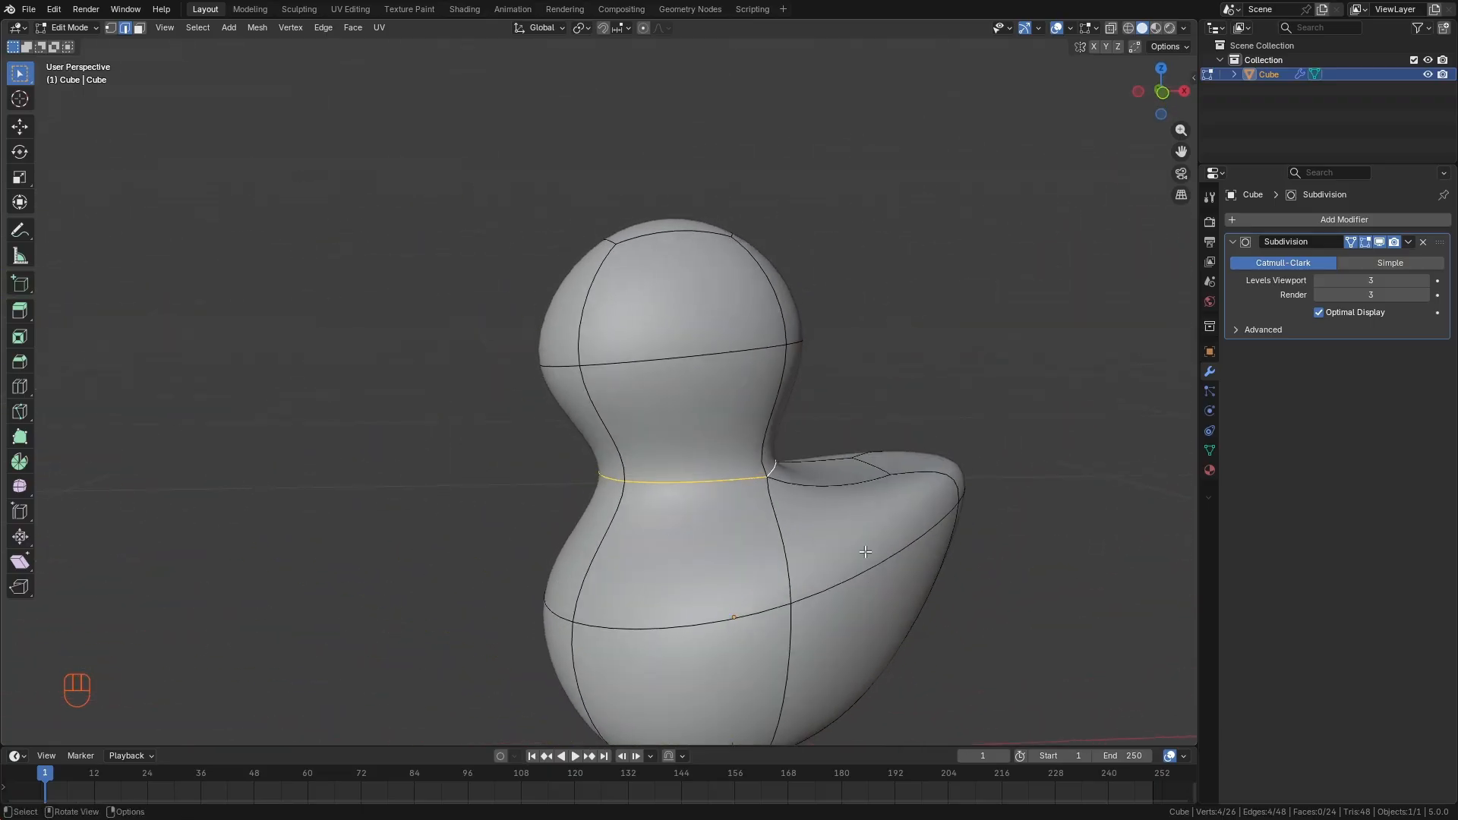
key(s)
click(810, 527)
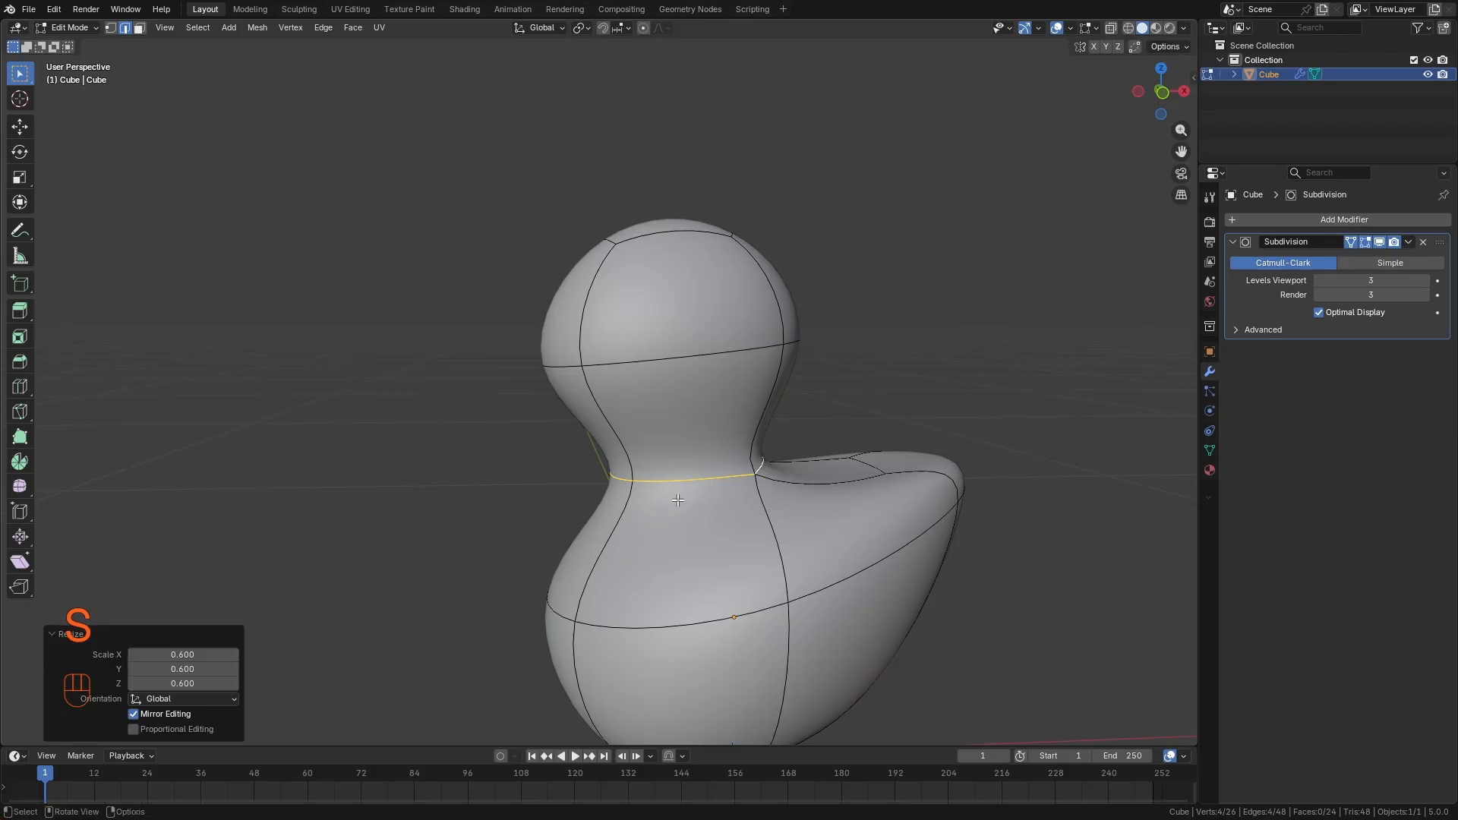
Return to Object Mode and examine the duck's overall shape from the front and at an angle.
middle_drag(727, 498, 667, 473)
key(Tab)
scroll(717, 425, down, 4)
key(KP_1)
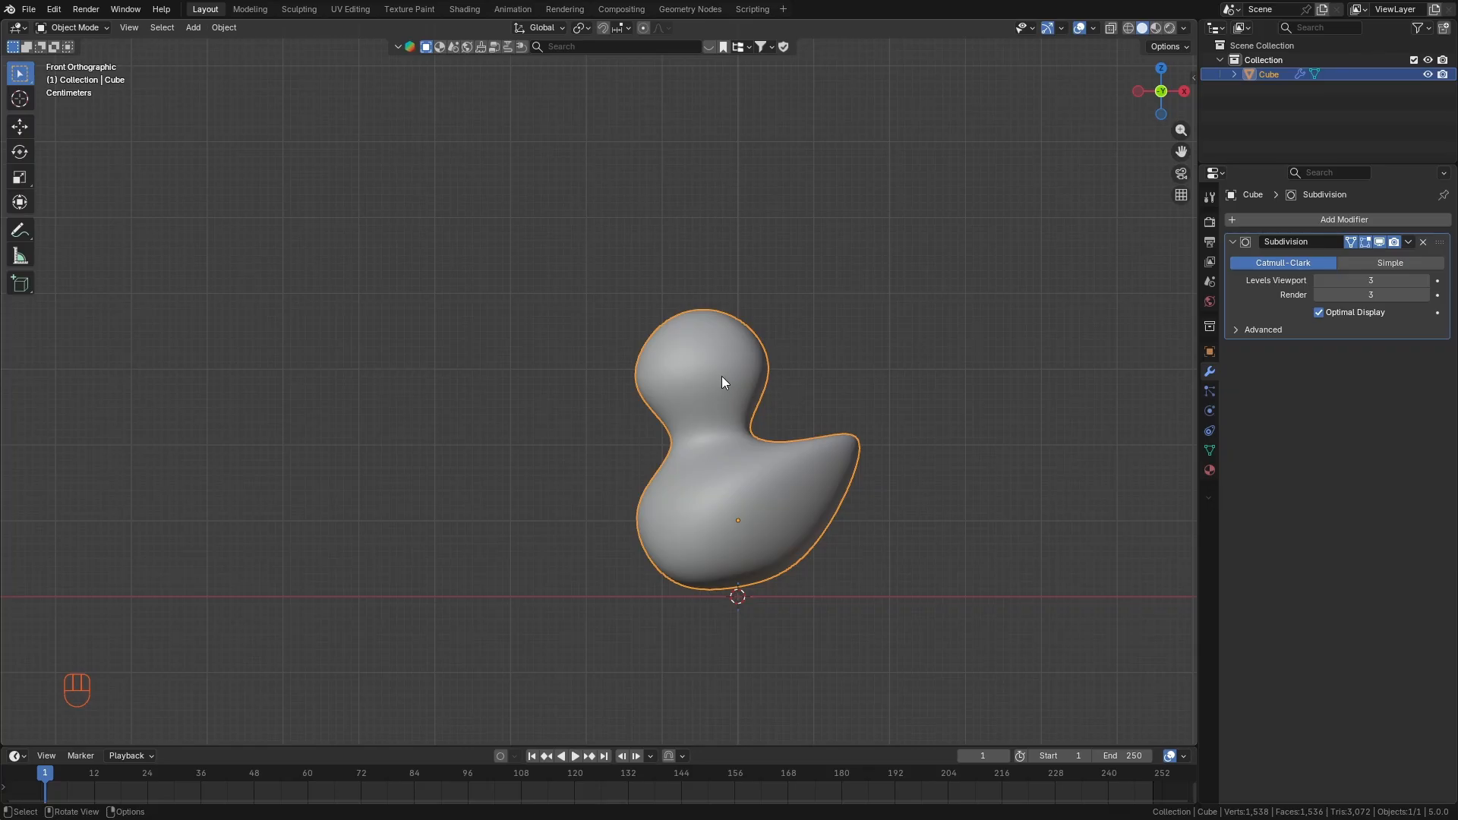
middle_drag(699, 371, 736, 366)
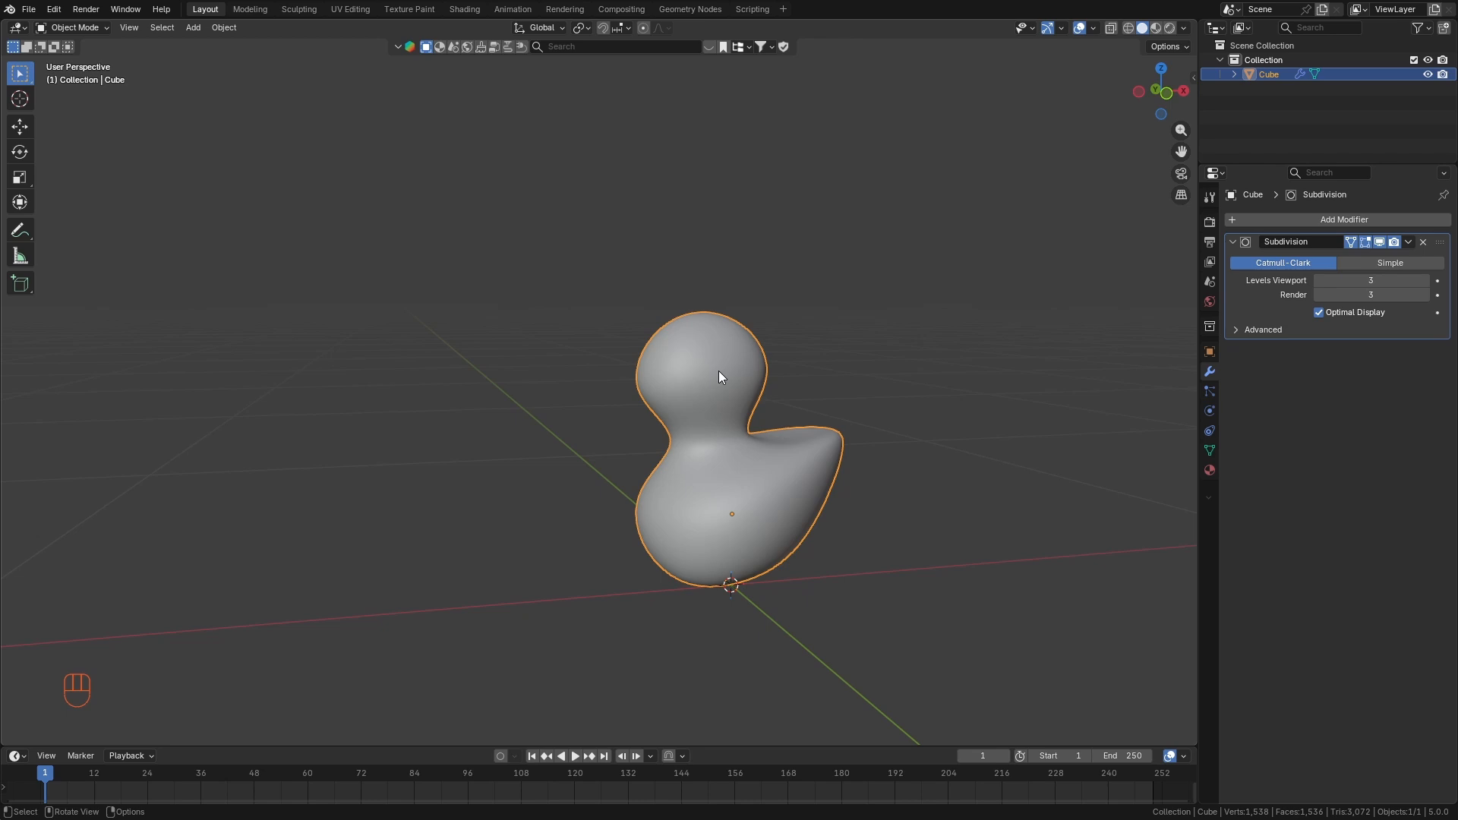
Enter Edit Mode on the duck, switch to face selection and select the face on top of the head.
key(Tab)
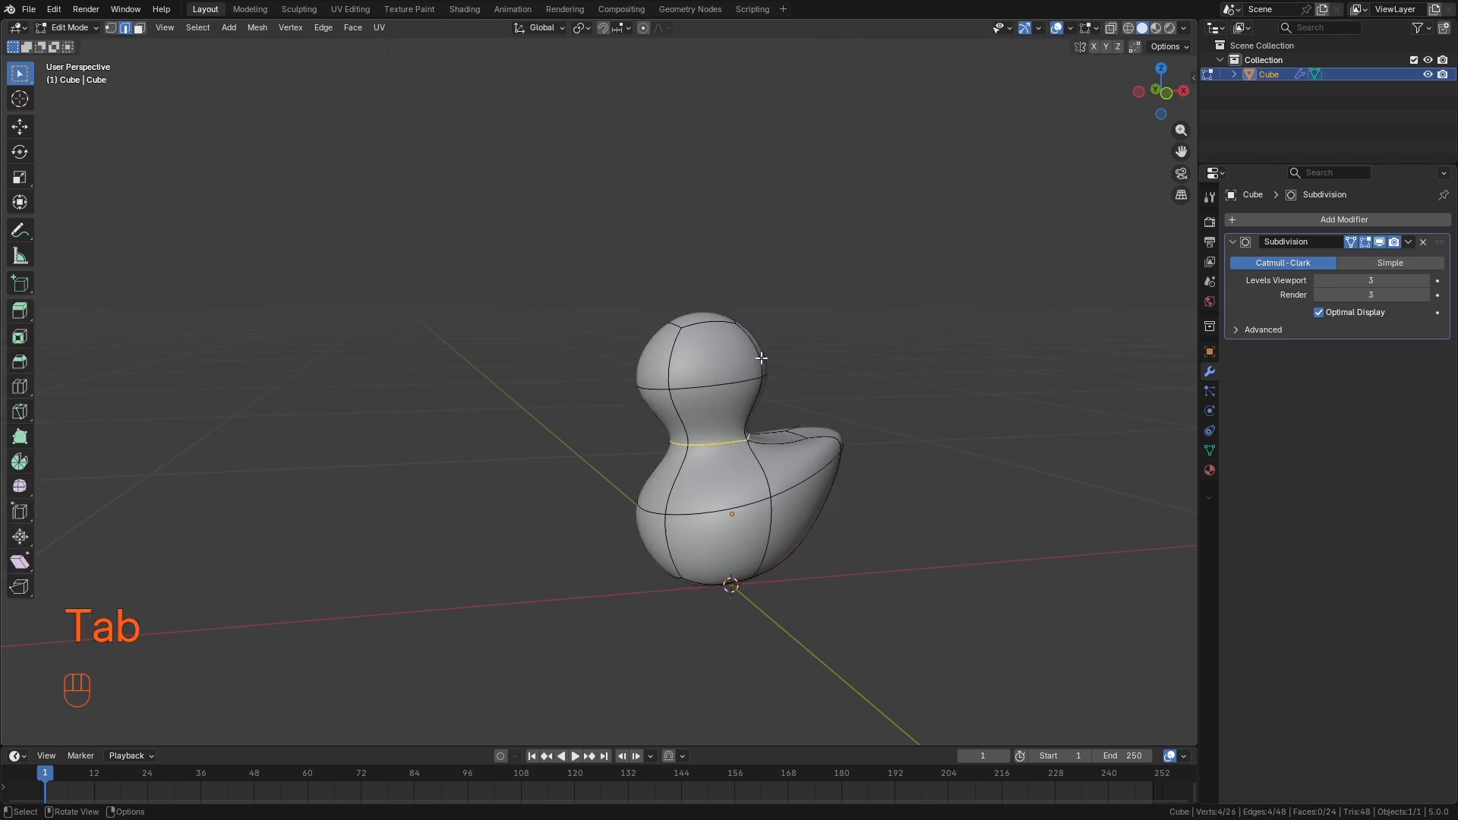
middle_drag(706, 374, 689, 452)
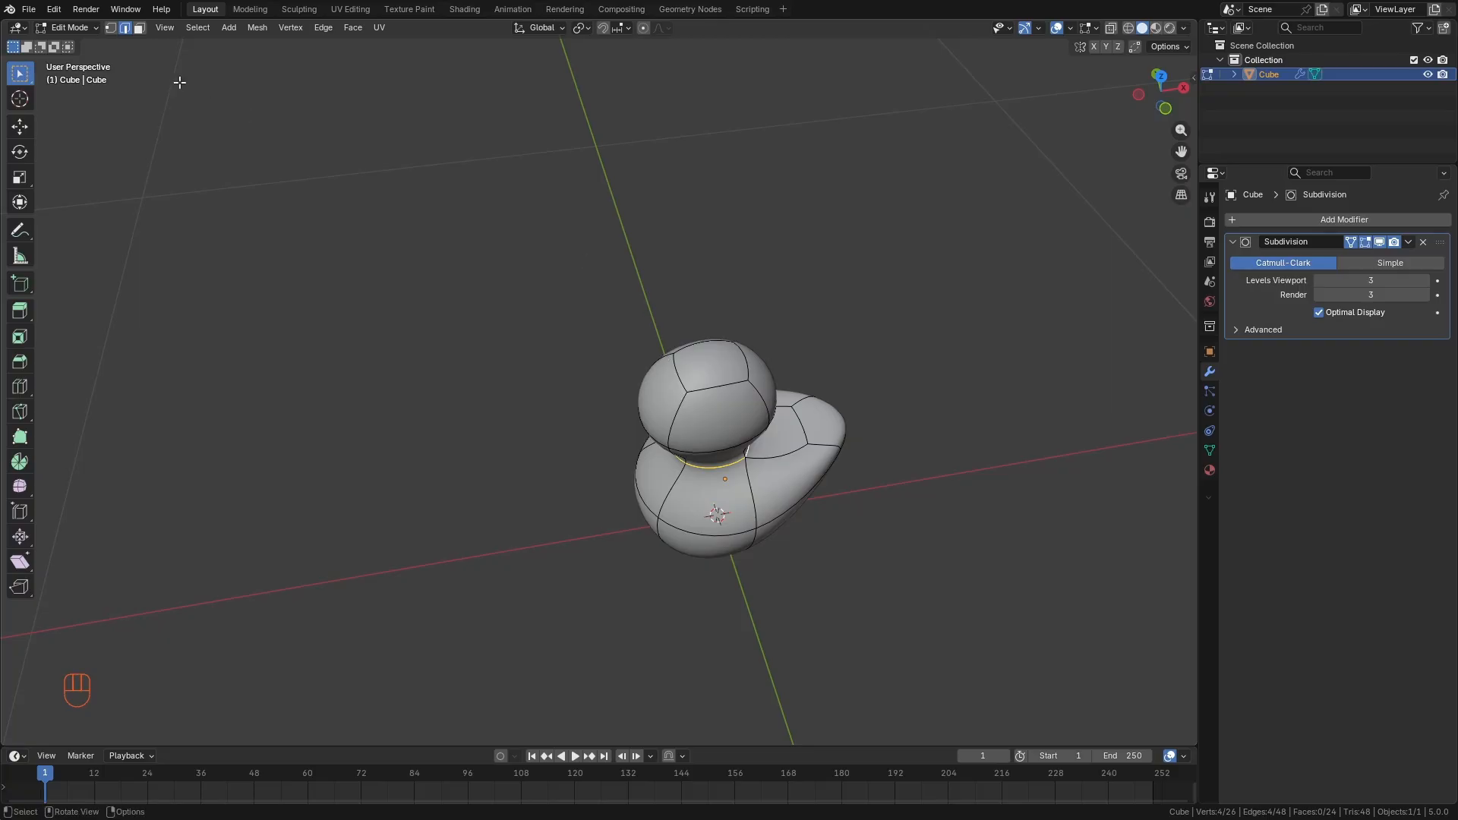
click(139, 27)
click(697, 356)
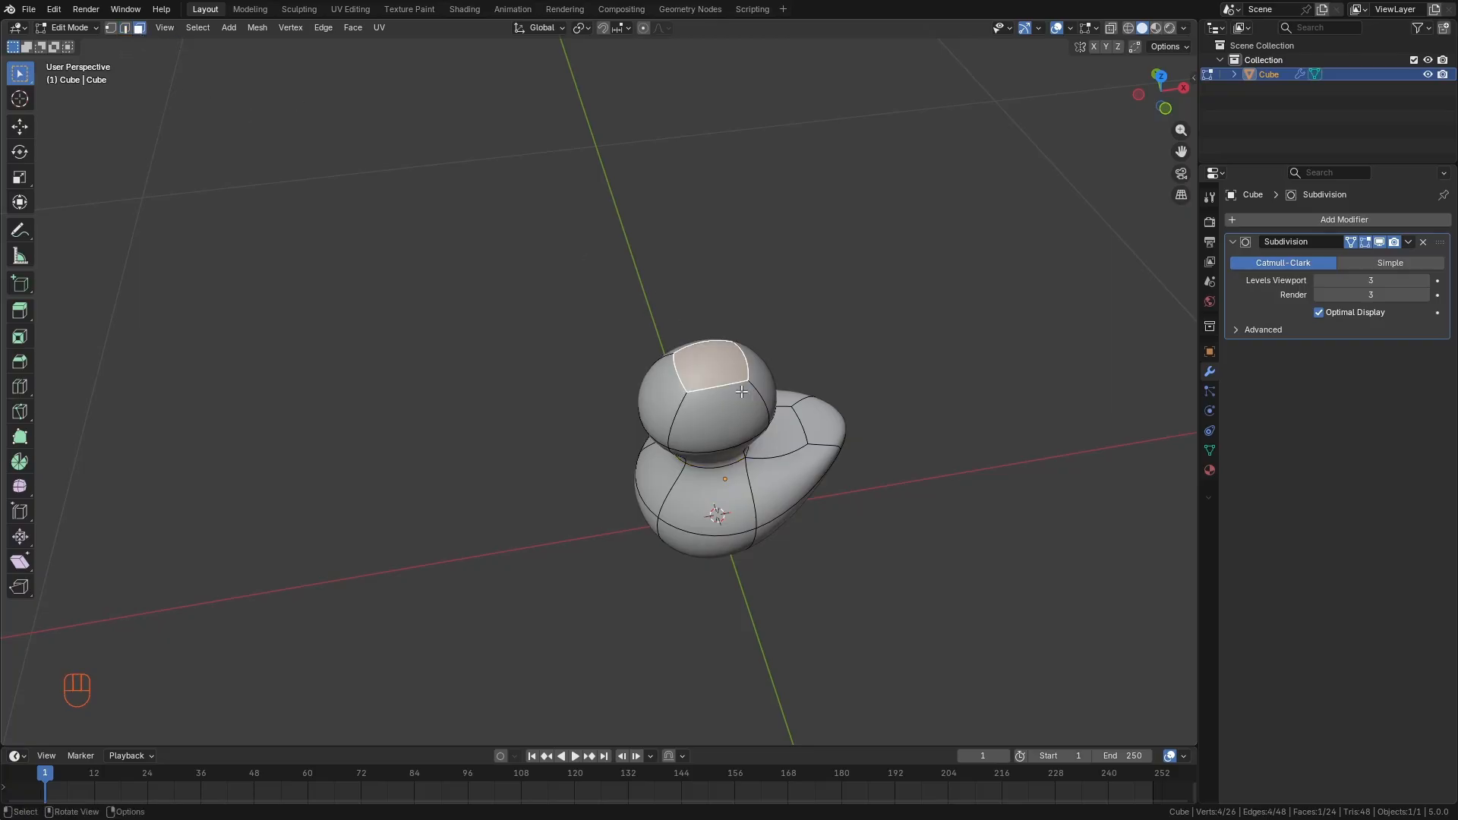
Add the four faces around the upper half of the head to the selection one by one, and clear the selection.
middle_drag(697, 356, 921, 332)
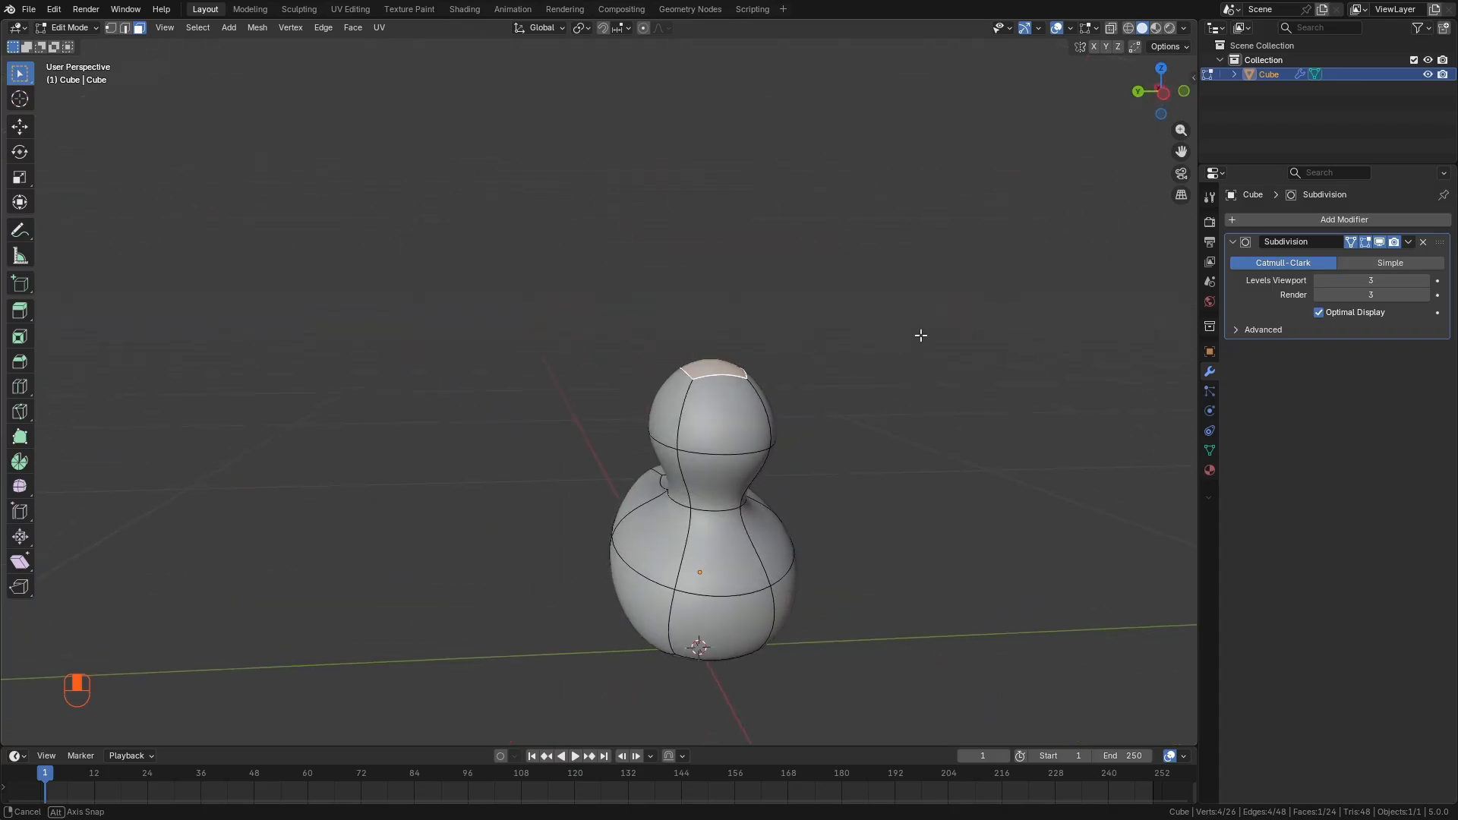
shift+click(754, 426)
shift+middle_drag(754, 426, 618, 423)
middle_drag(578, 491, 425, 479)
shift+click(616, 378)
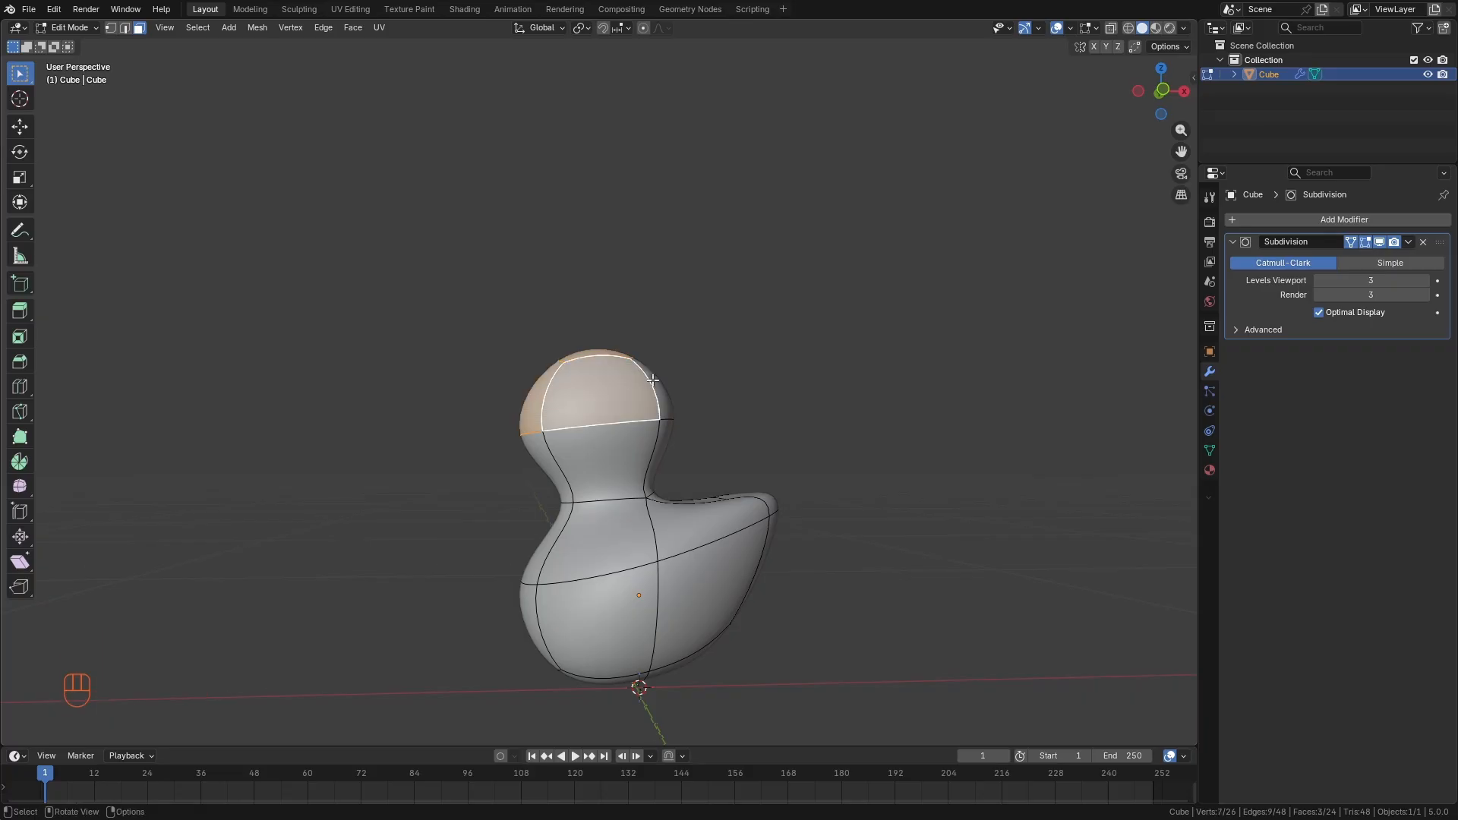
middle_drag(616, 380, 475, 407)
shift+click(591, 400)
middle_drag(591, 400, 512, 426)
shift+click(583, 404)
middle_drag(670, 458, 715, 476)
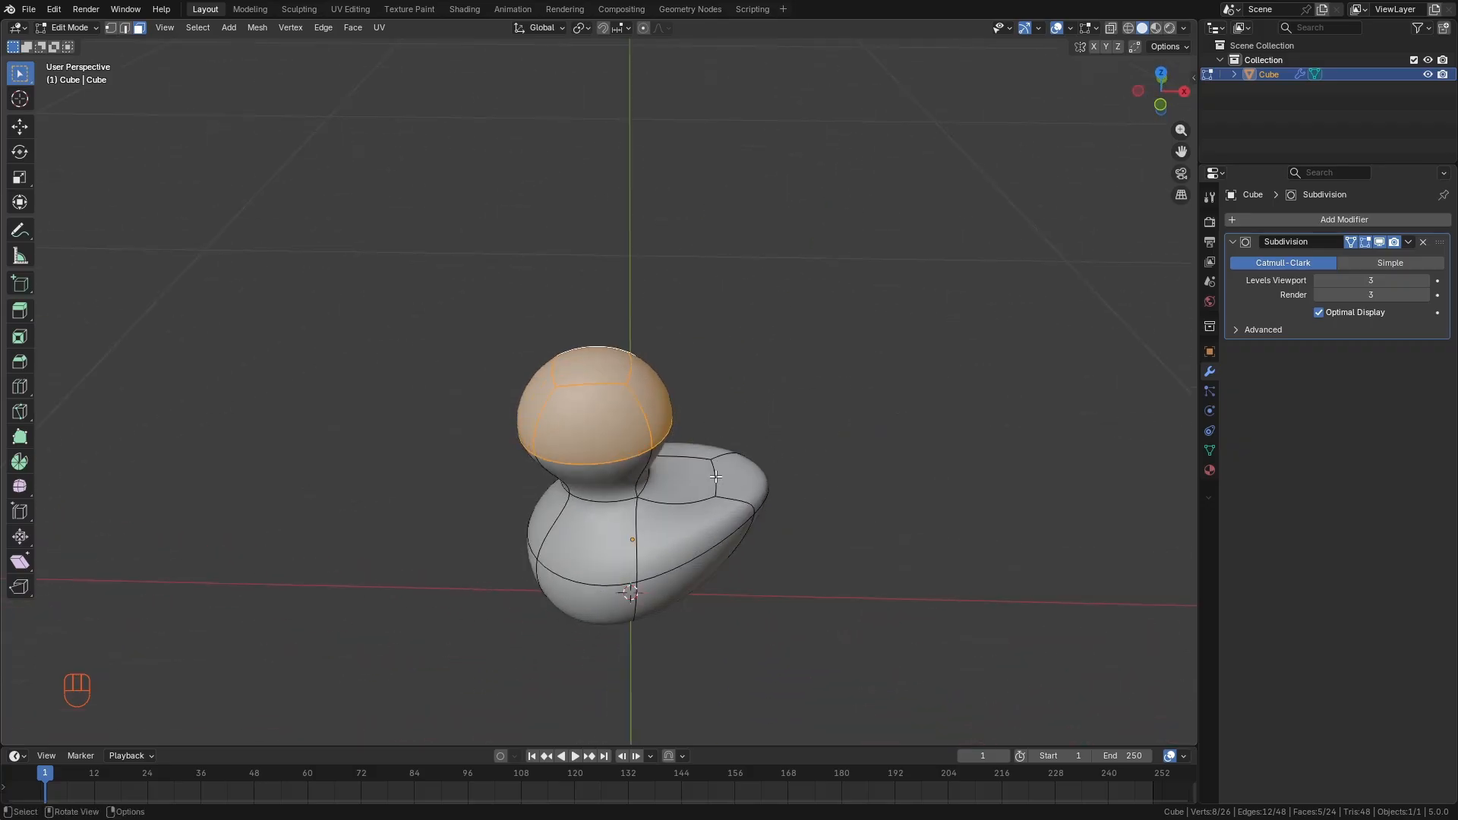
click(713, 319)
Select the head's top face and grow the selection repeatedly, through the head and neck down to the lower body.
middle_drag(485, 413, 735, 503)
click(687, 359)
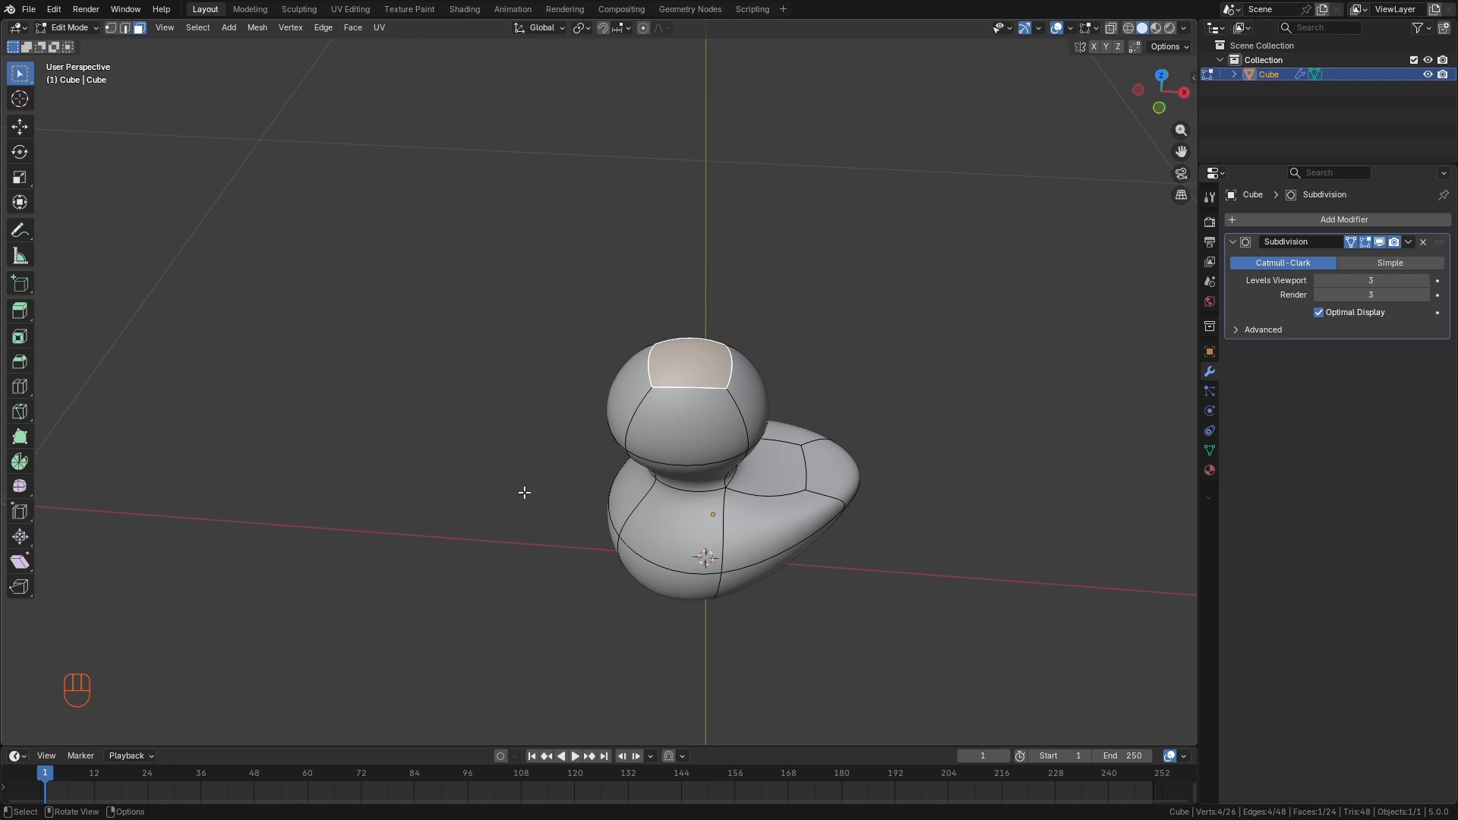
key(ctrl)
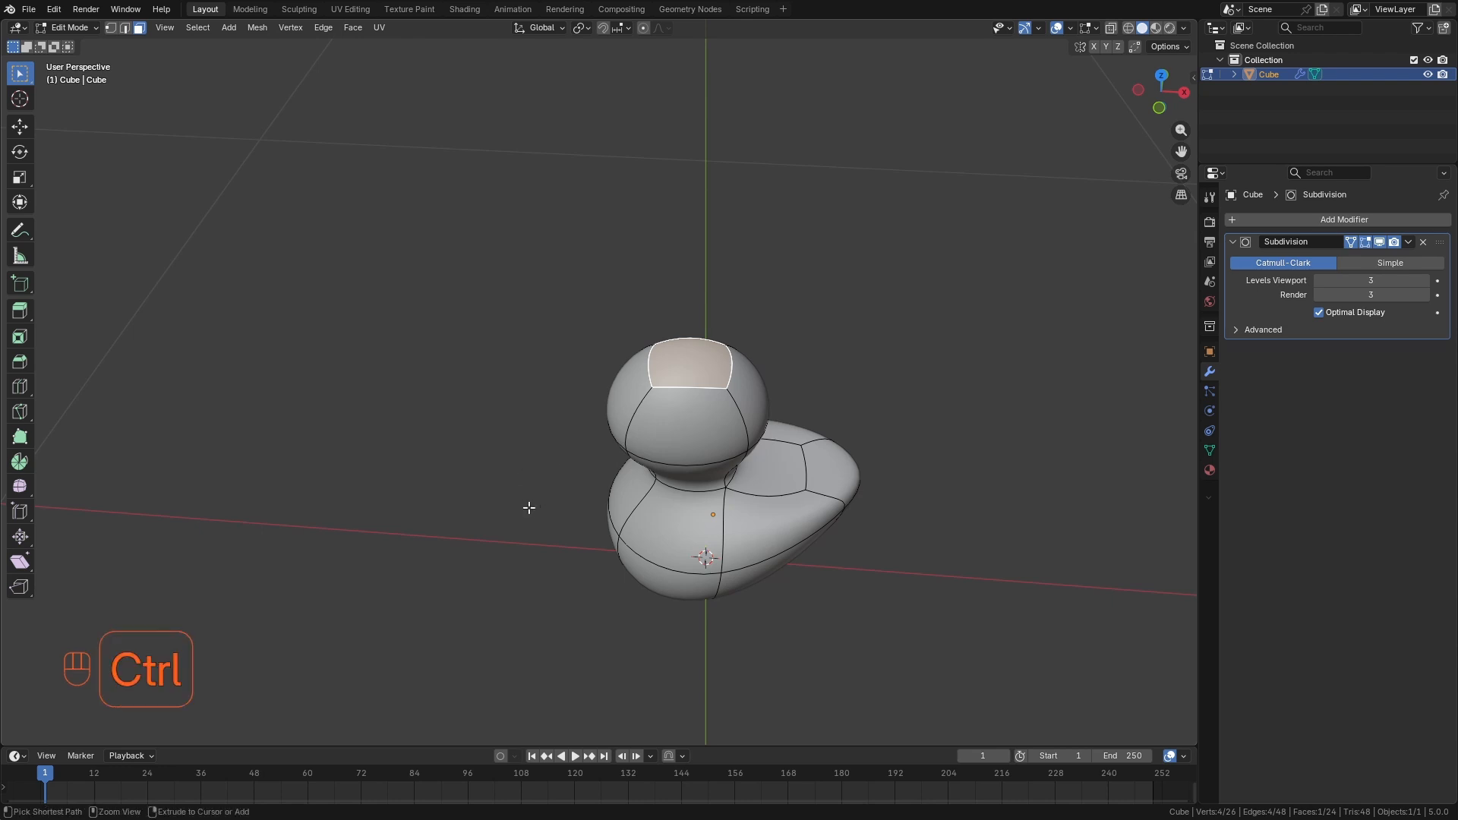
key(ctrl+KP_Add)
middle_drag(529, 507, 765, 385)
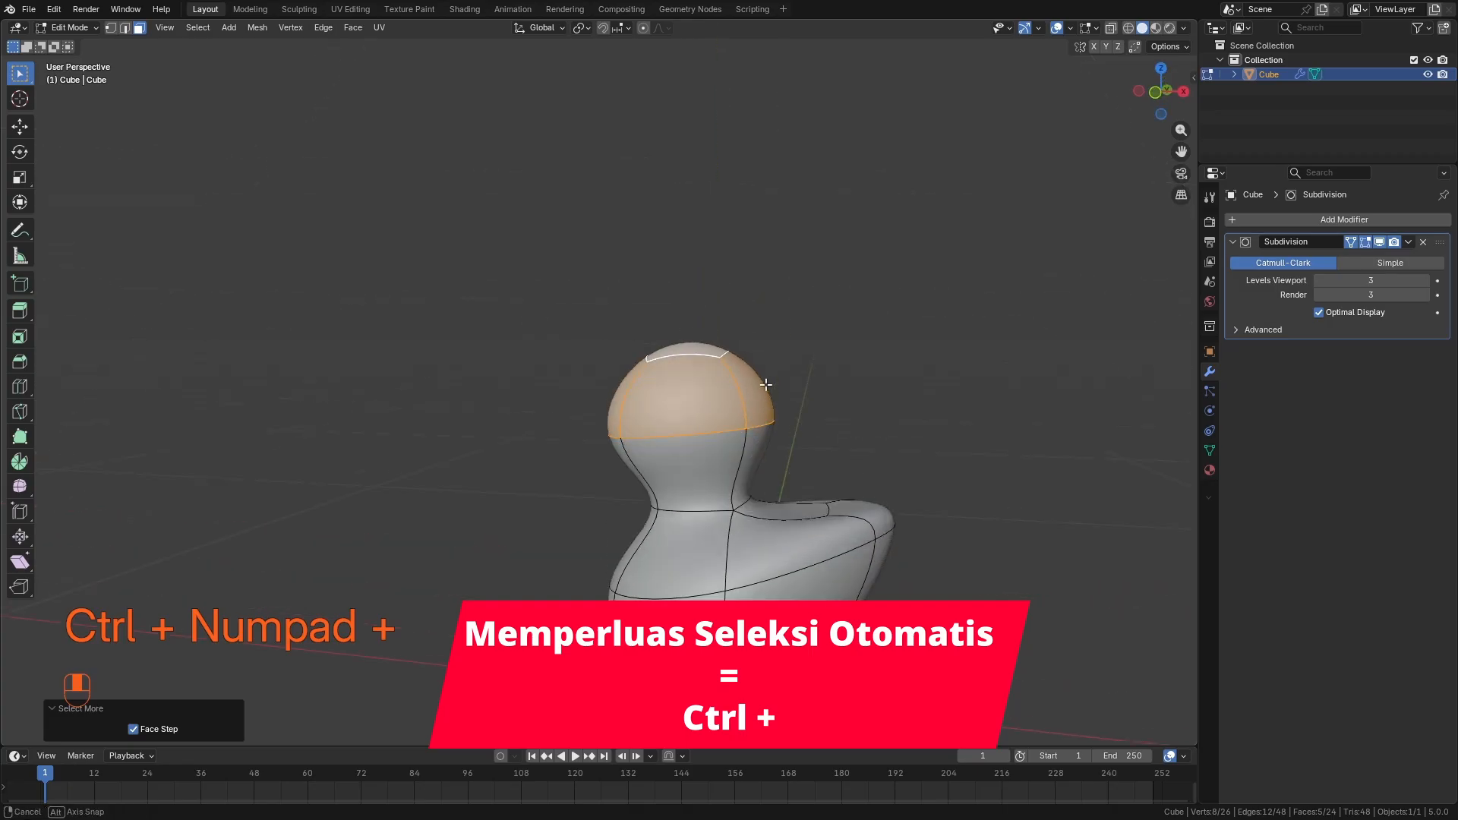
key(ctrl)
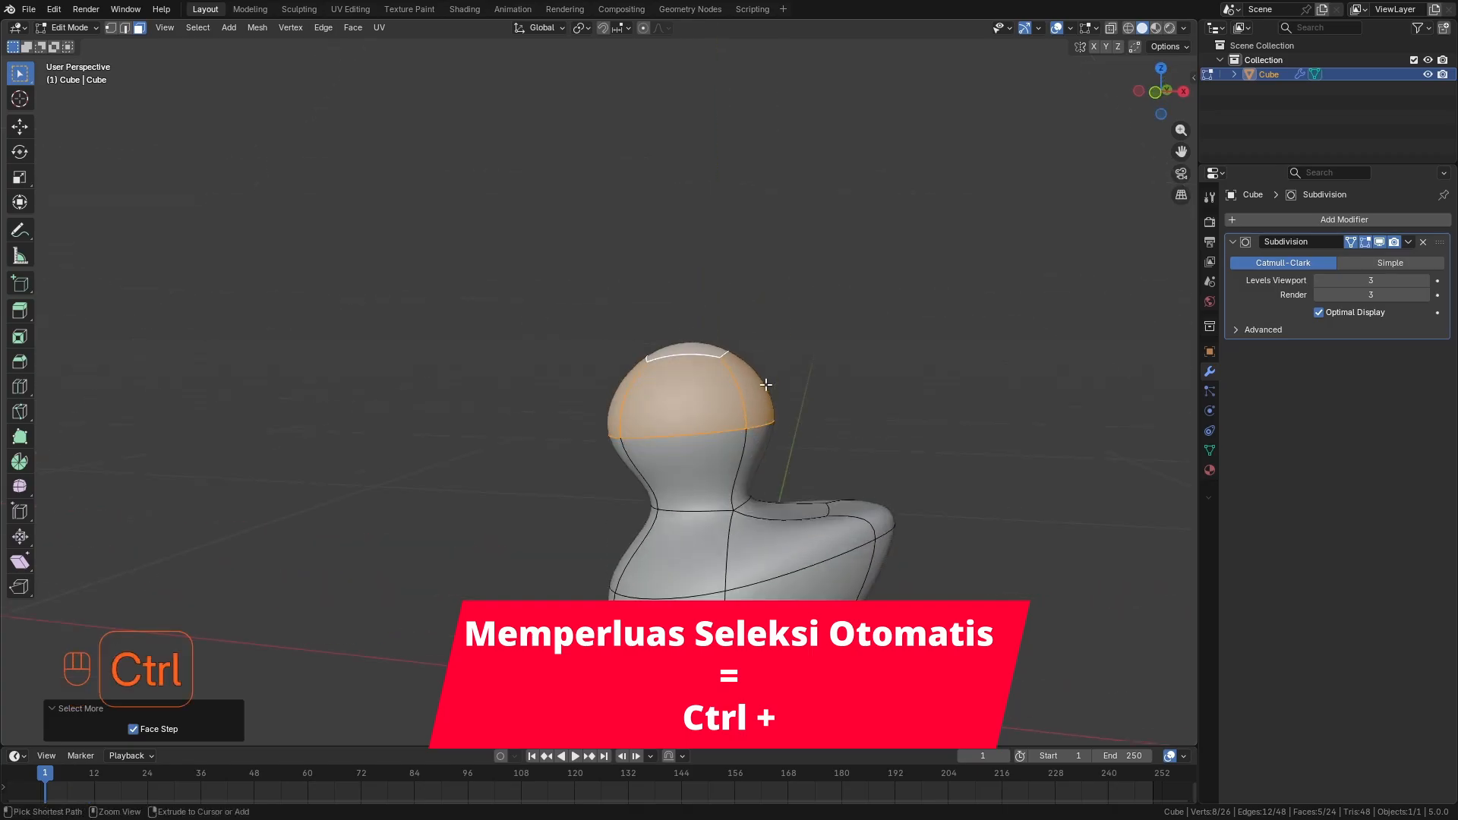
key(ctrl+KP_Add)
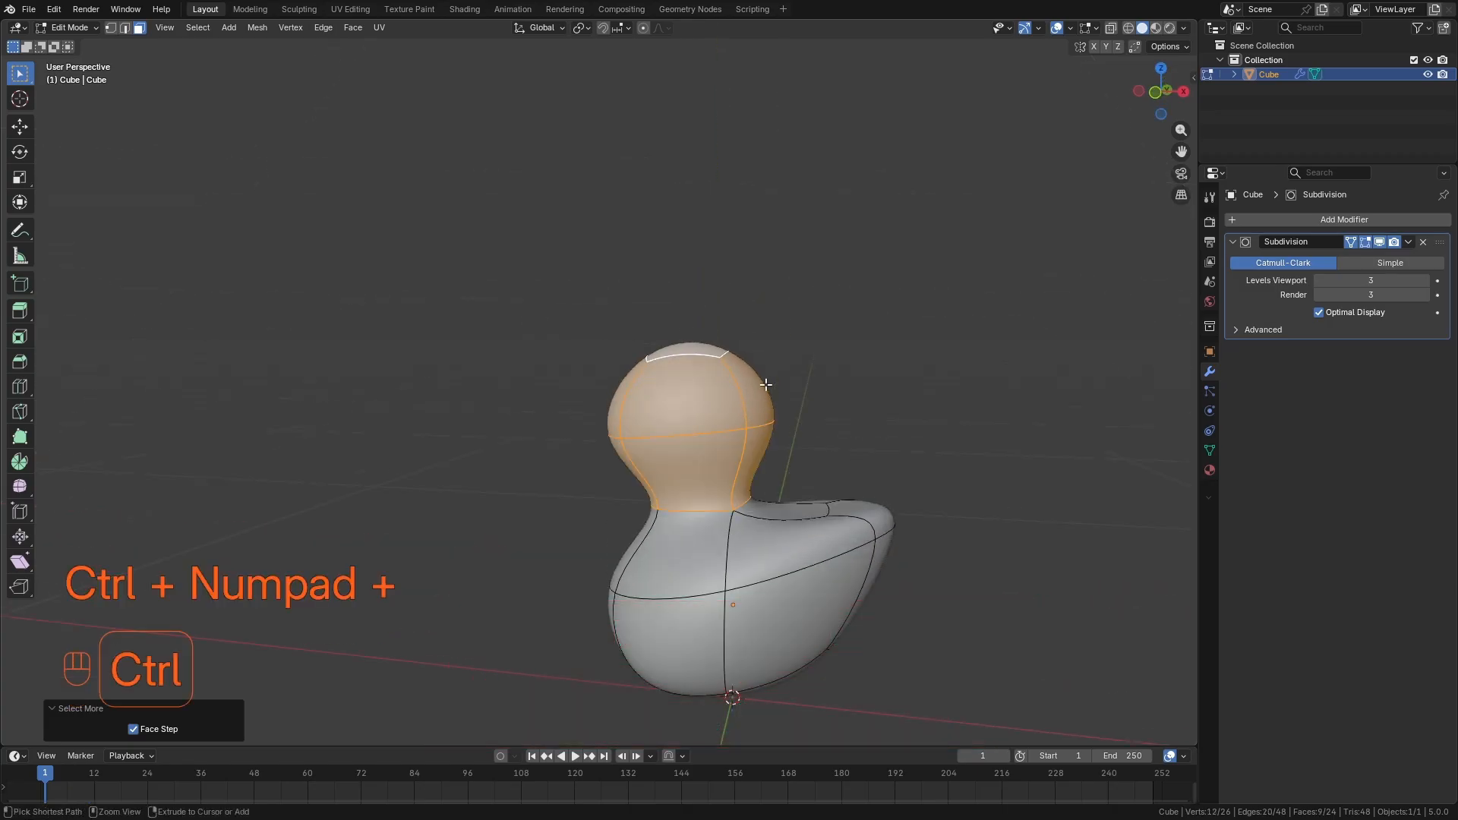
key(ctrl+KP_Add)
key(ctrl+KP_Add)
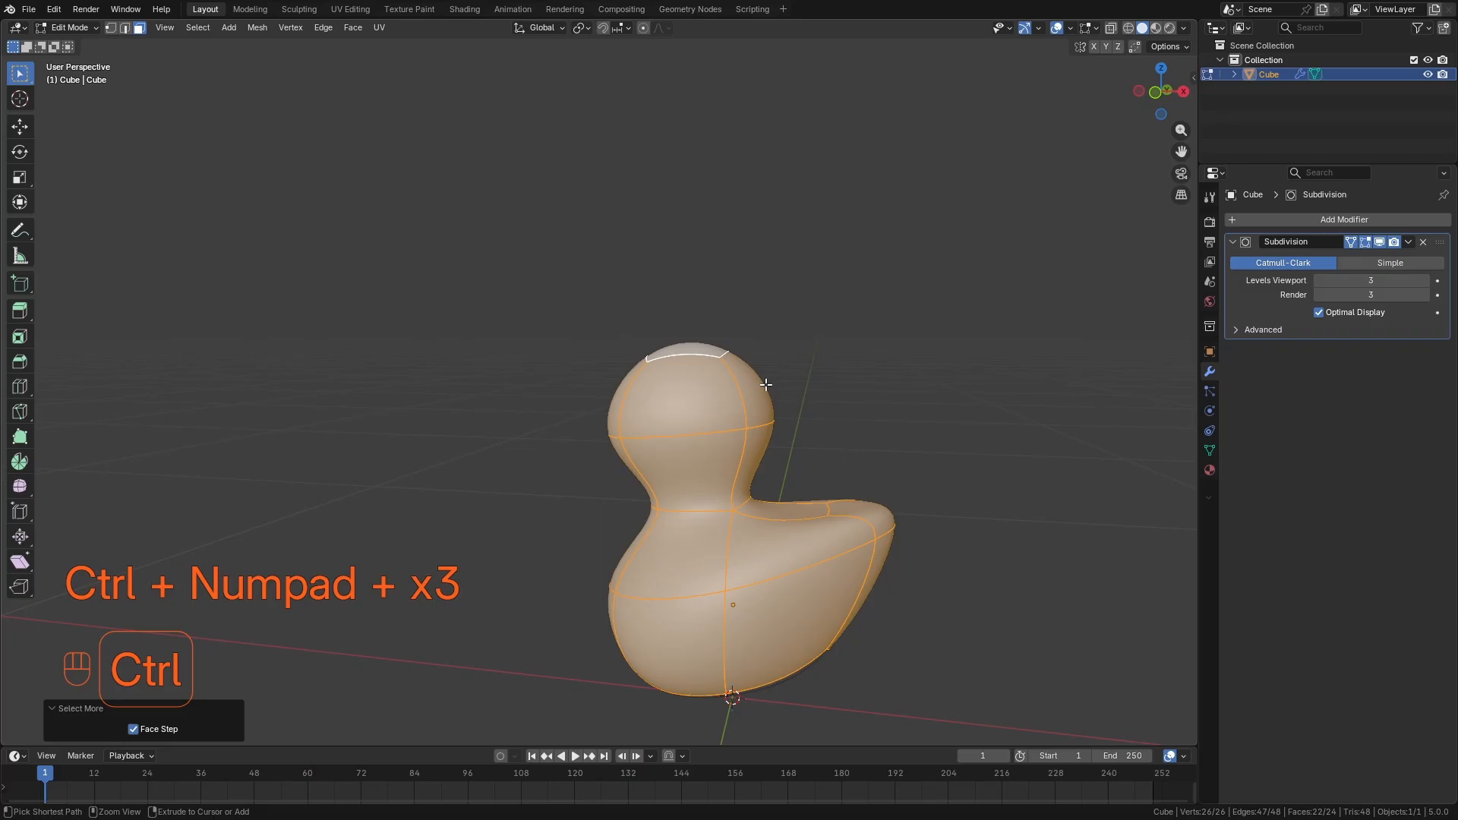
Shrink the selection by two levels and deselect the face on the back behind the neck, keeping only the head and neck faces.
middle_drag(765, 385, 710, 532)
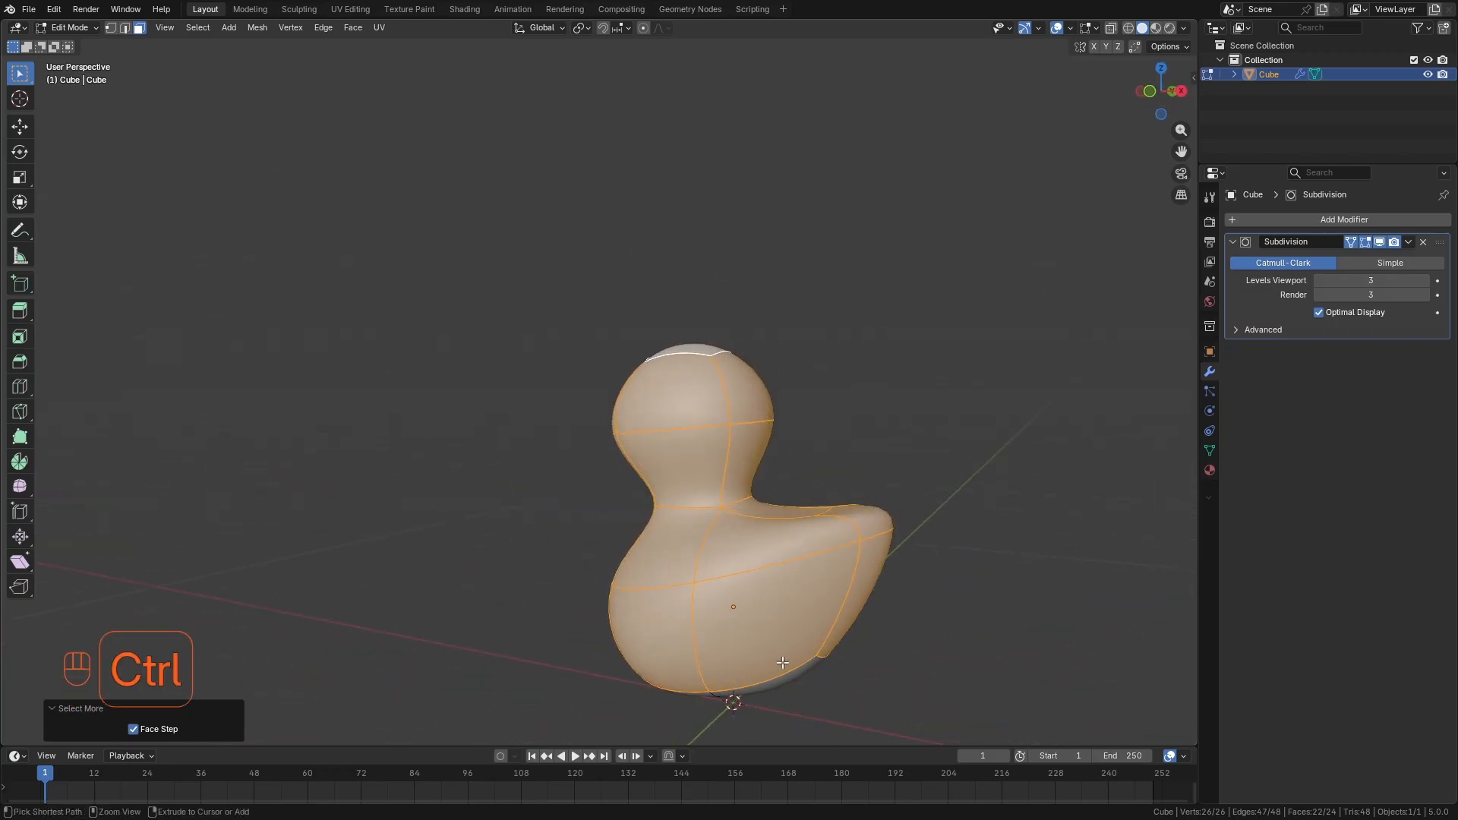
key(ctrl+KP_Subtract)
key(ctrl+KP_Subtract)
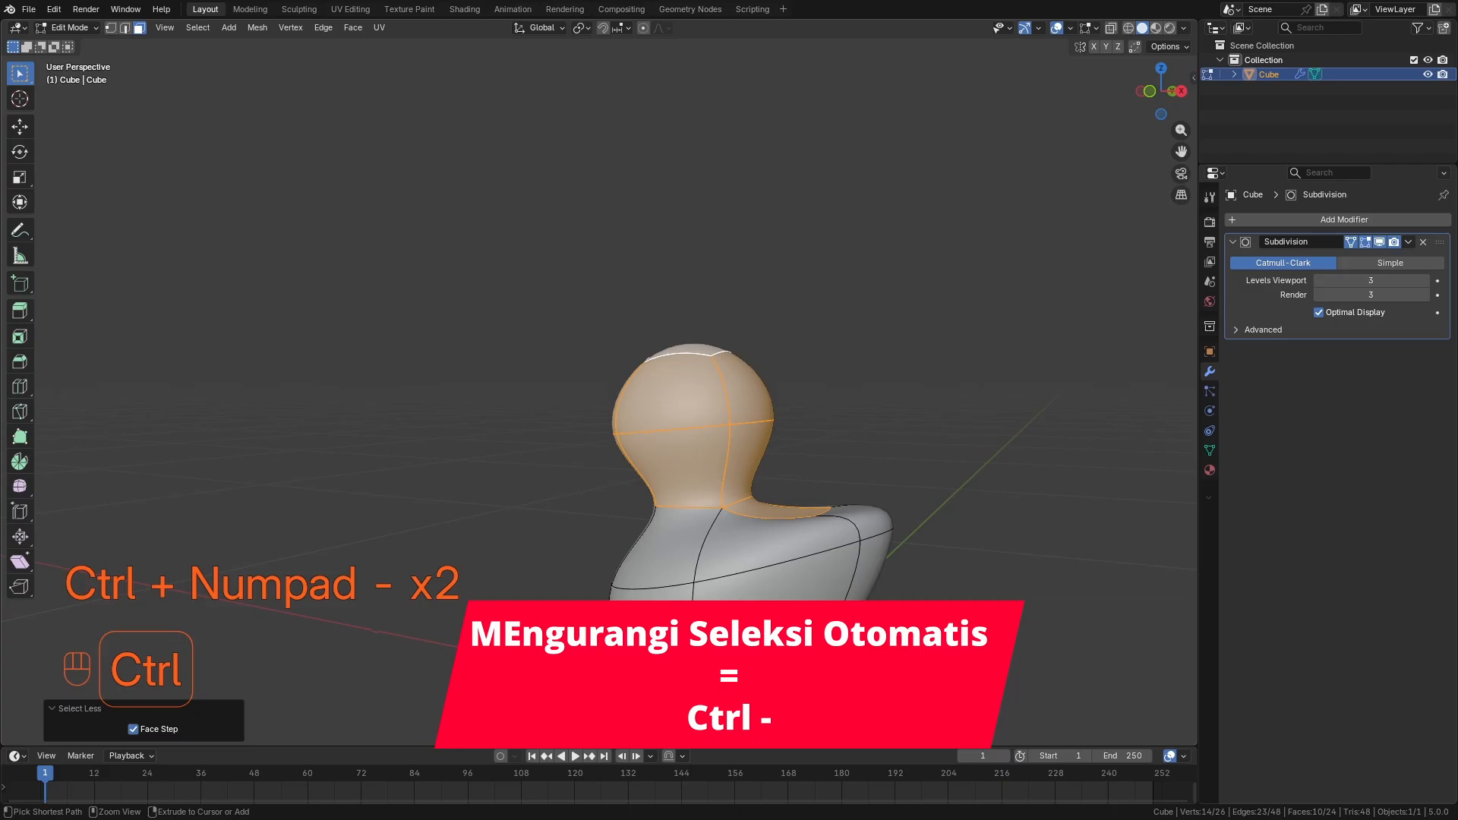
middle_drag(718, 528, 781, 518)
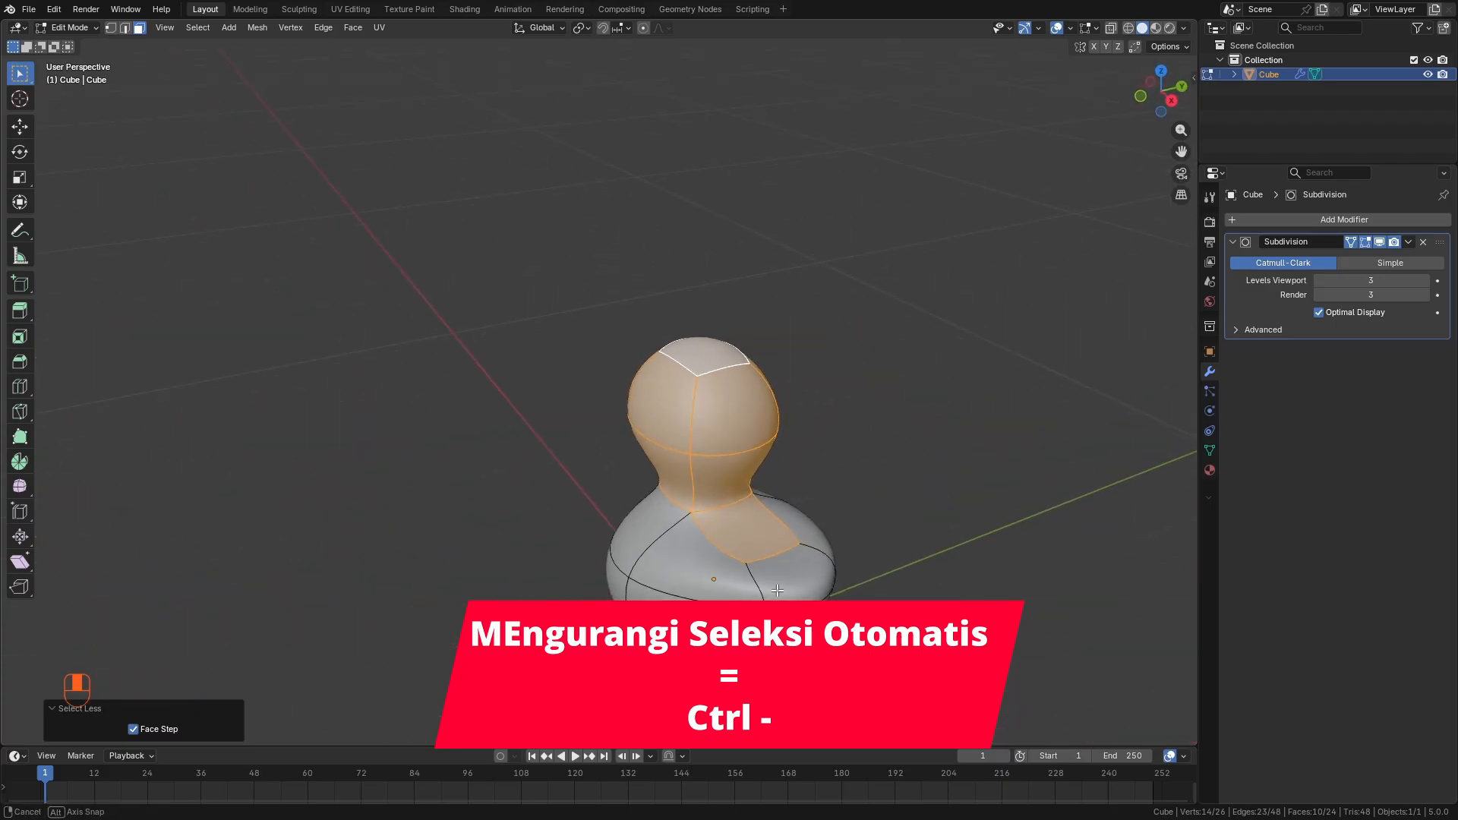
key(shift)
shift+click(766, 520)
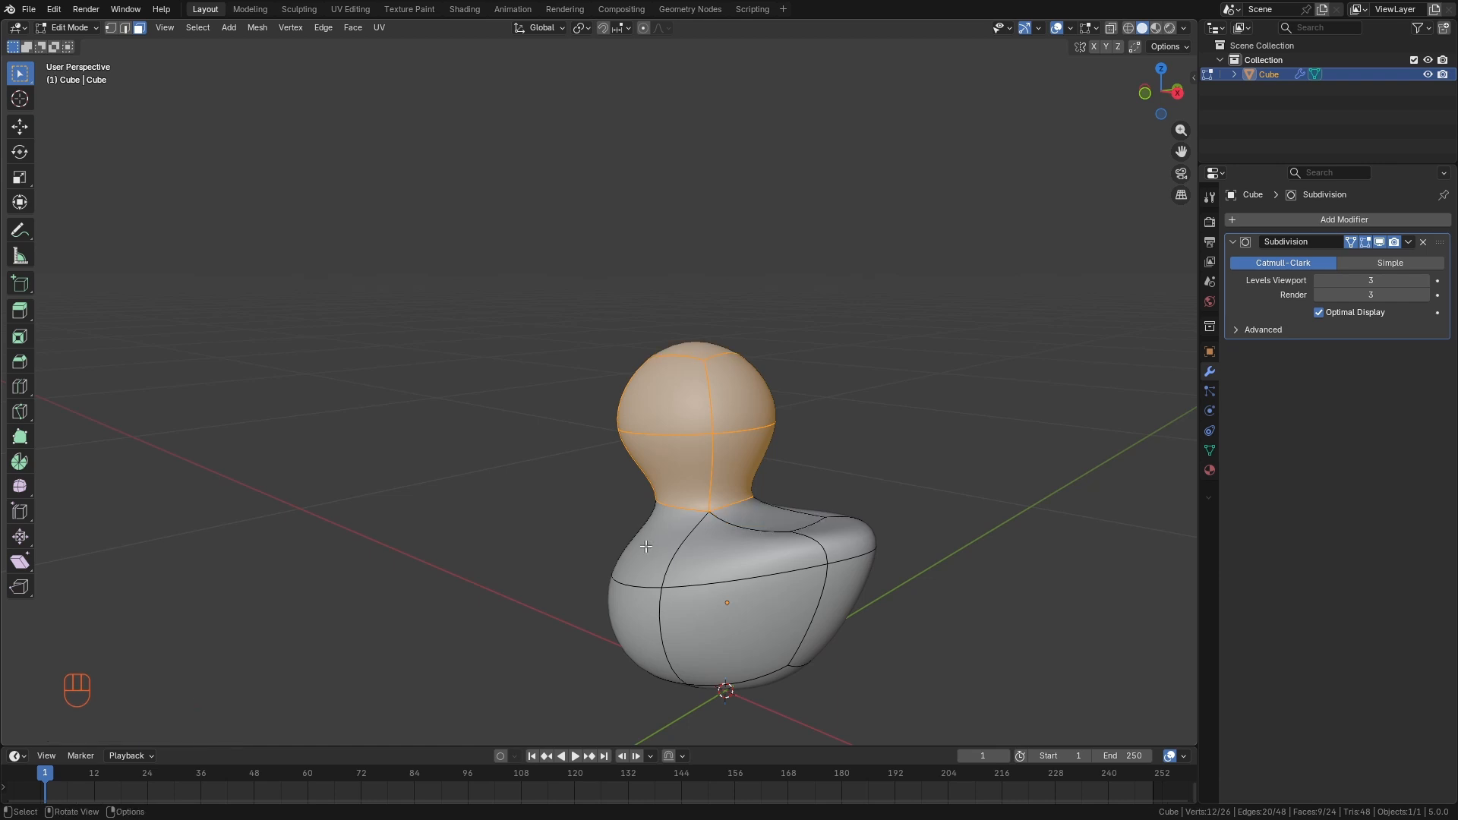
Scale the selected head and neck faces uniformly to about 0.866 and return to Object Mode.
middle_drag(645, 545, 938, 489)
key(s)
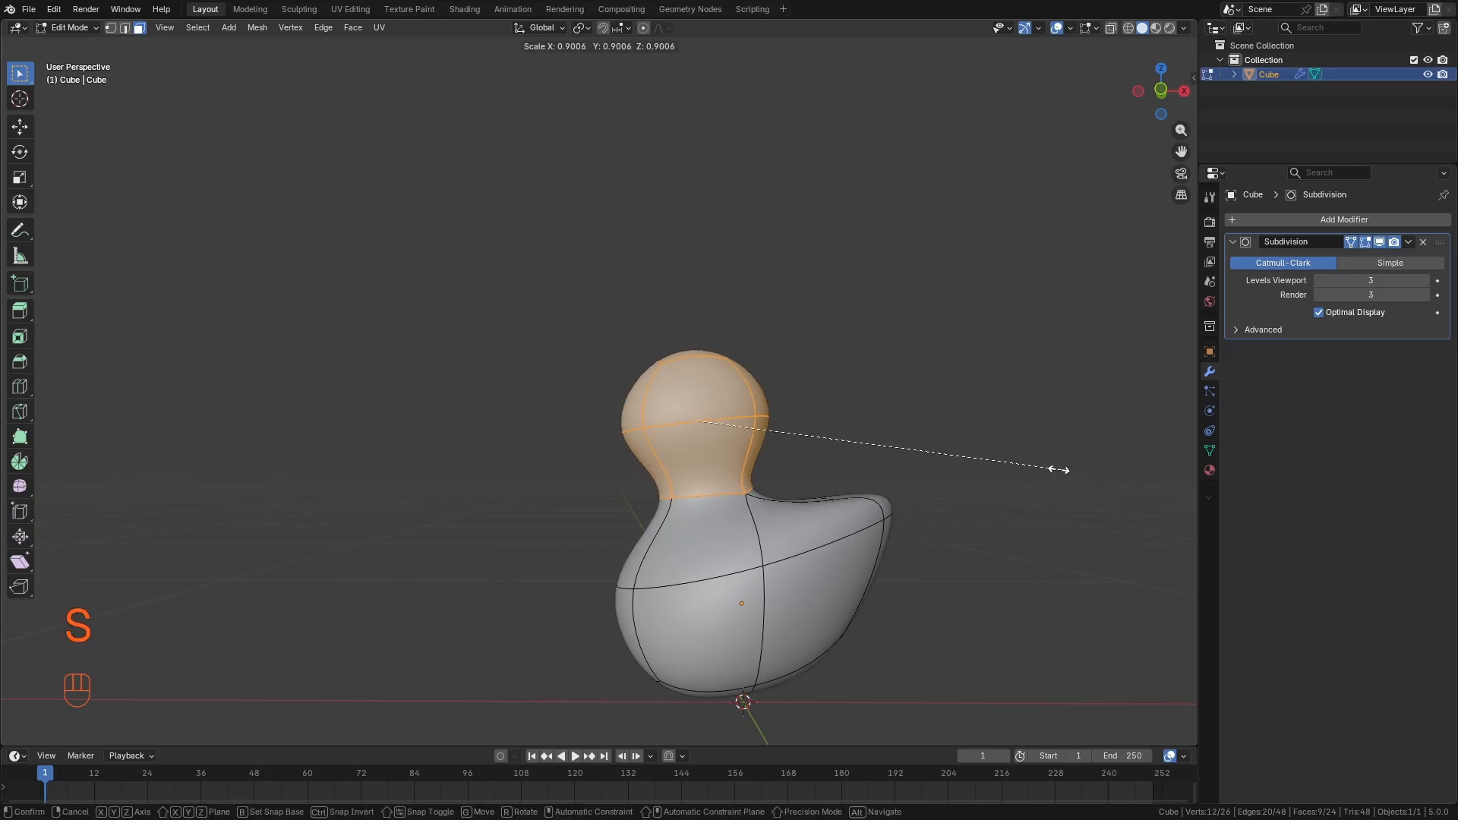
click(1041, 504)
mouse_move(608, 495)
middle_down()
mouse_move(807, 508)
mouse_move(664, 514)
mouse_move(599, 494)
middle_up()
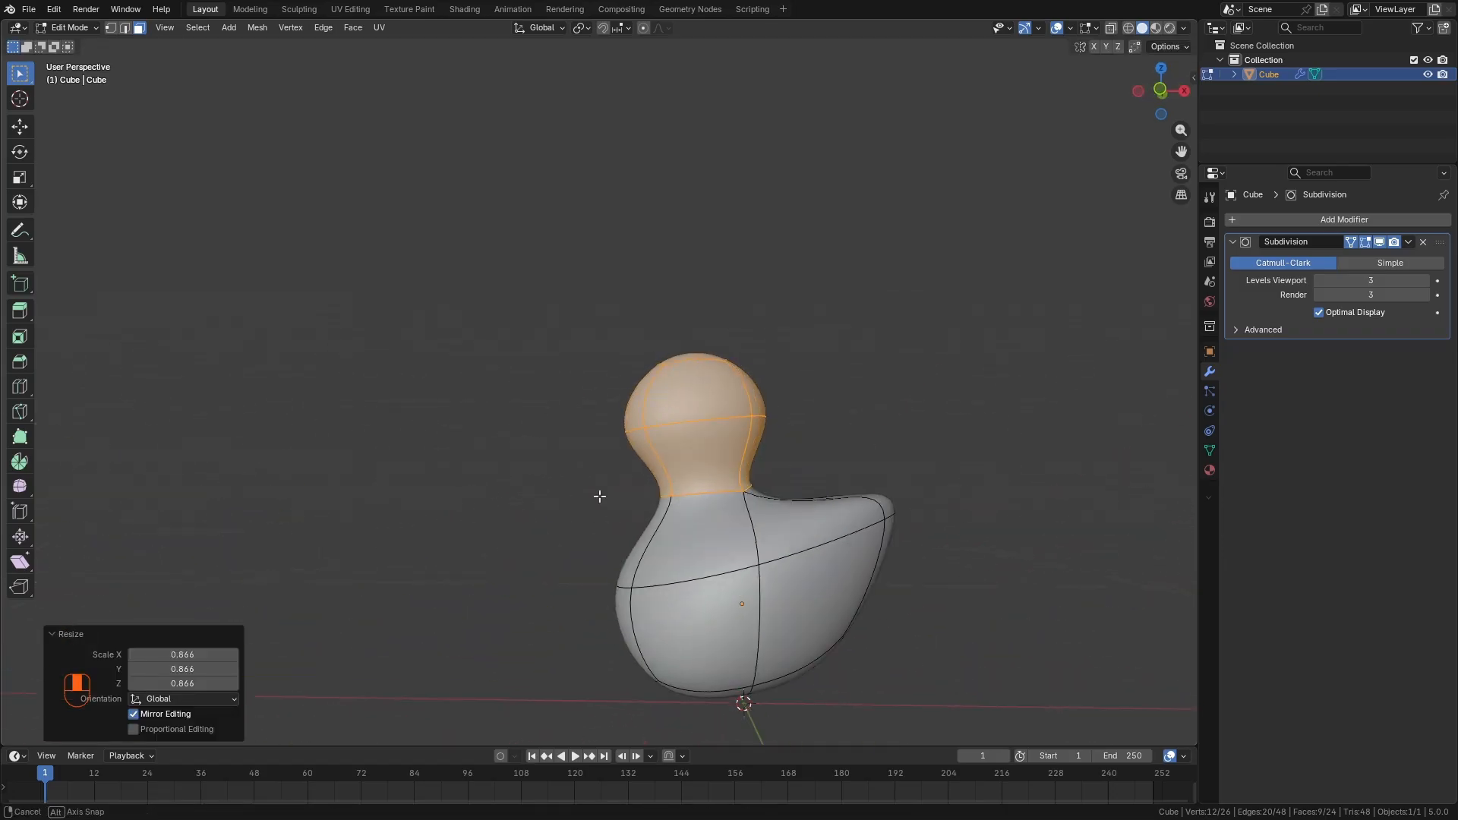
key(Tab)
middle_drag(713, 462, 713, 565)
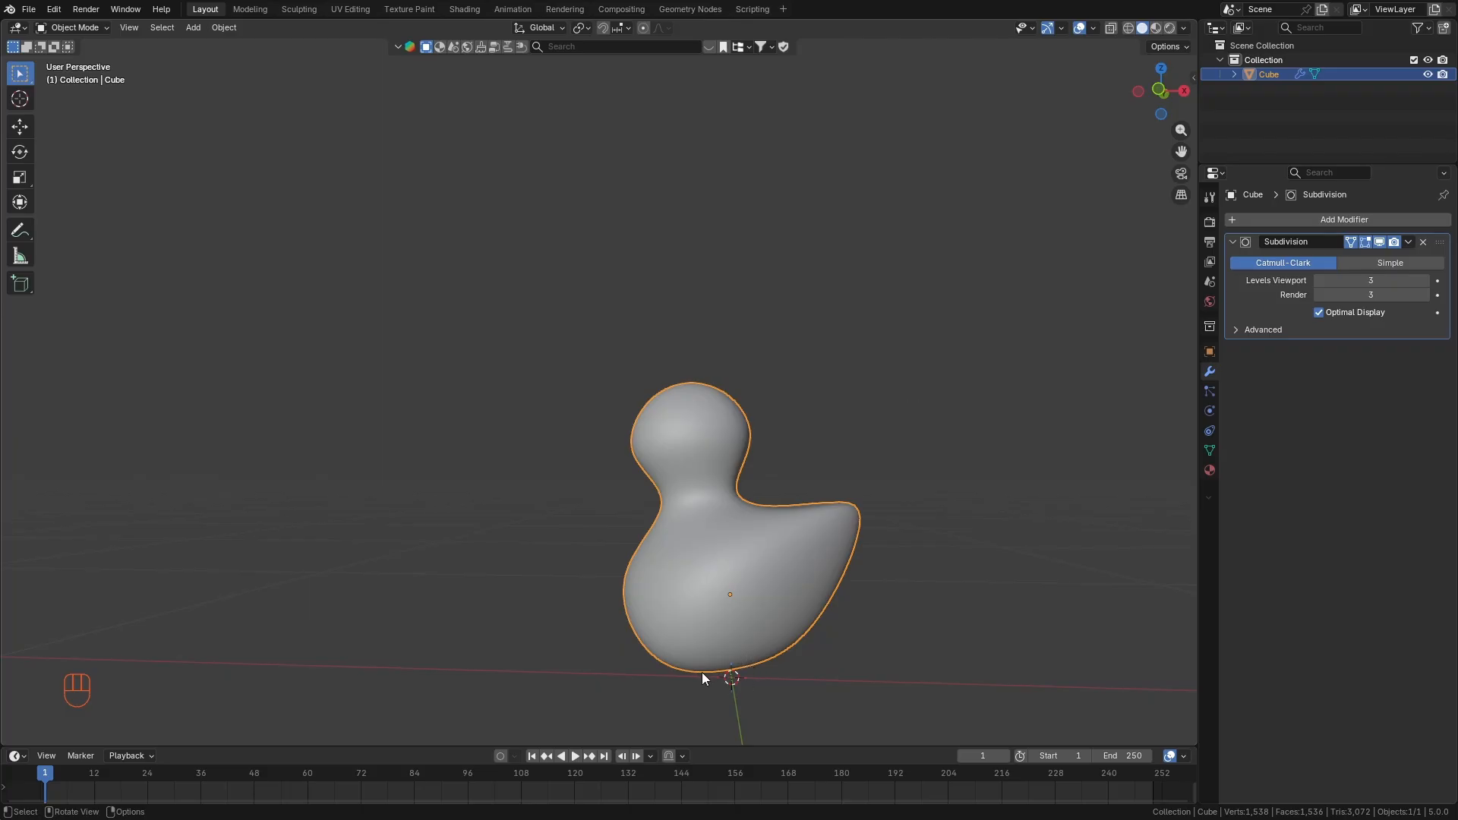
Examine the duck's shape in the right, left, front and back orthographic views.
scroll(718, 461, down, 3)
scroll(738, 527, up, 2)
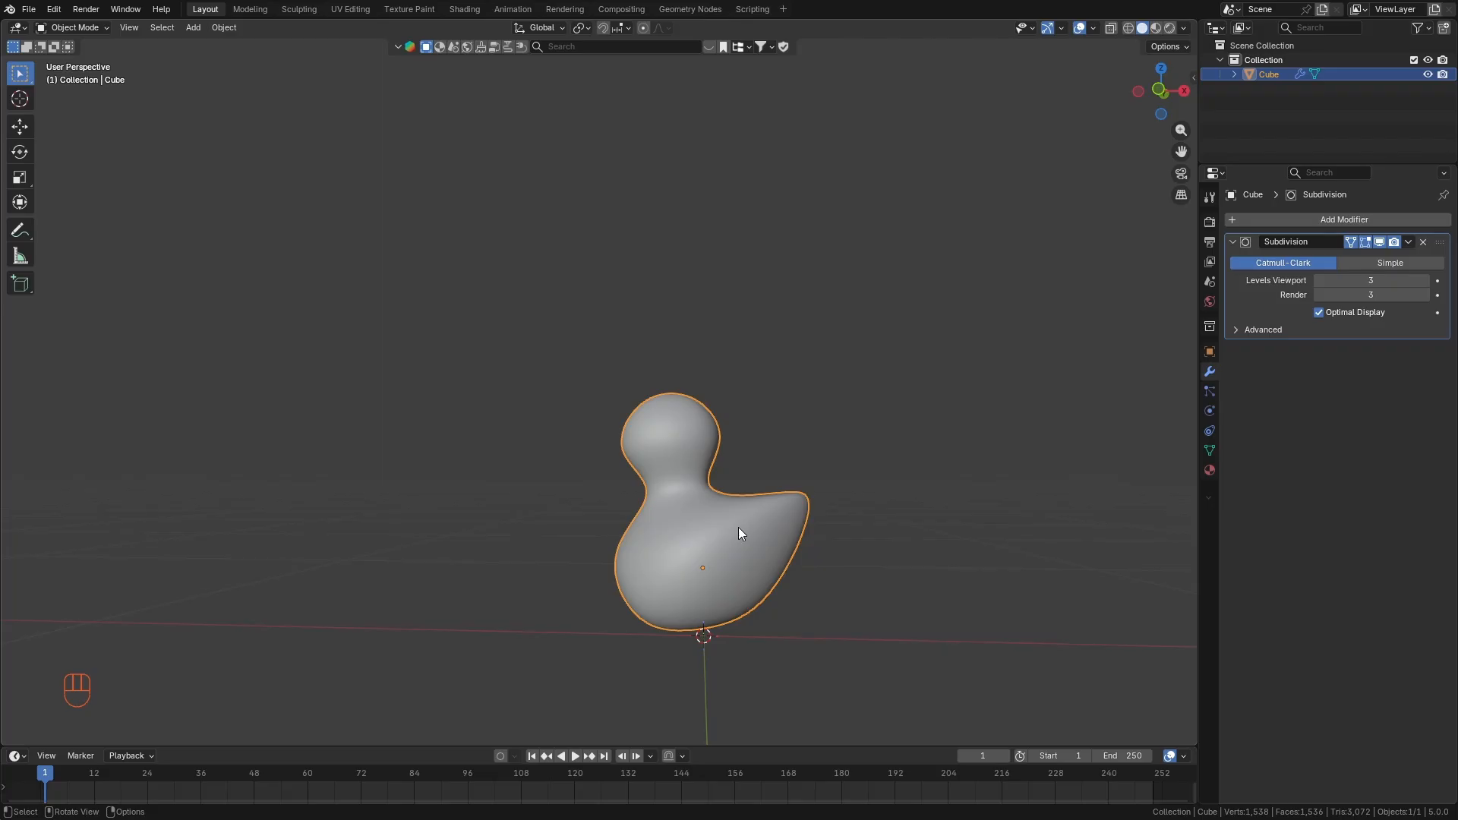
key(KP_3)
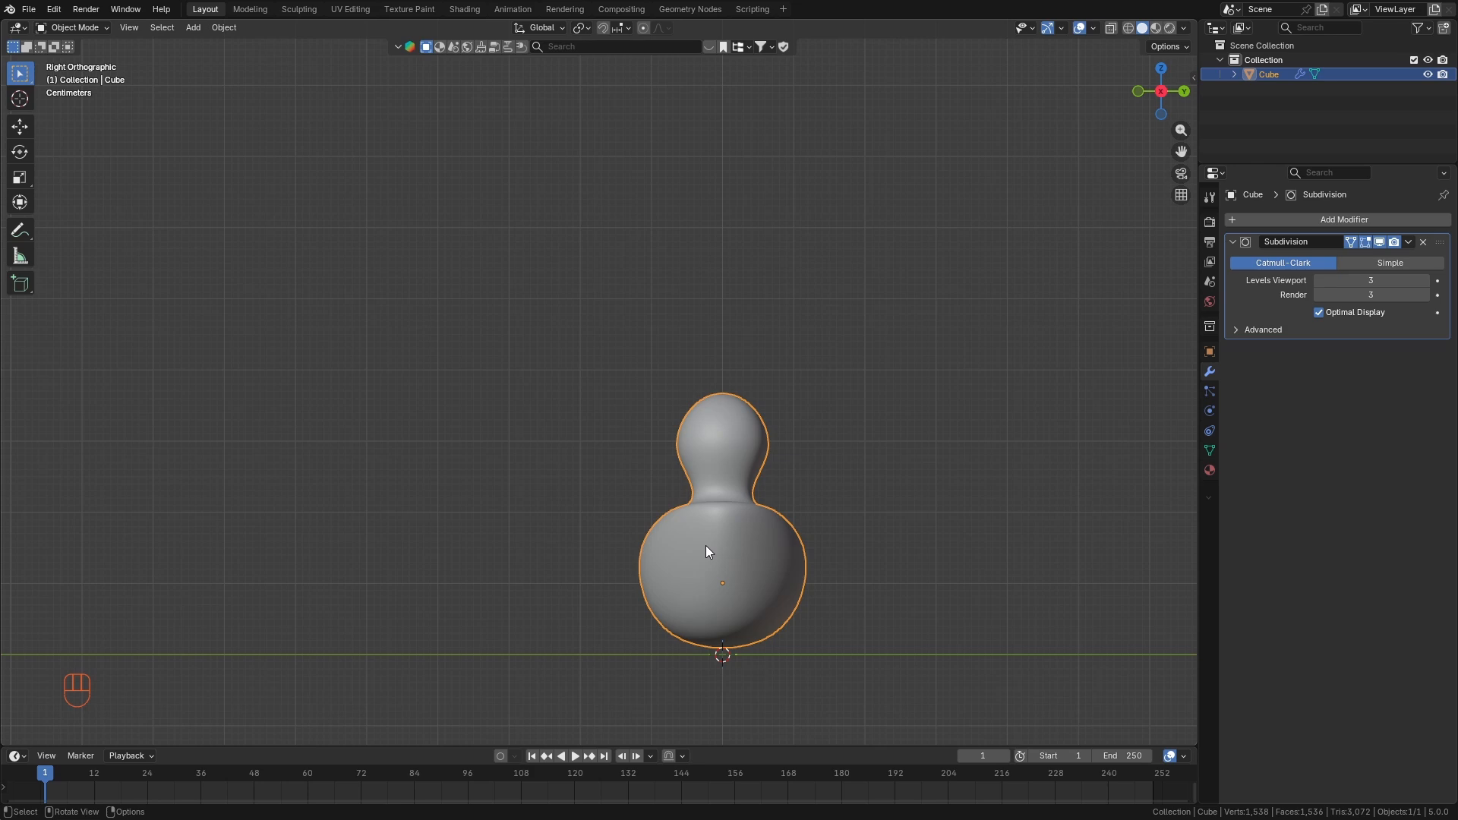
key(ctrl+KP_3)
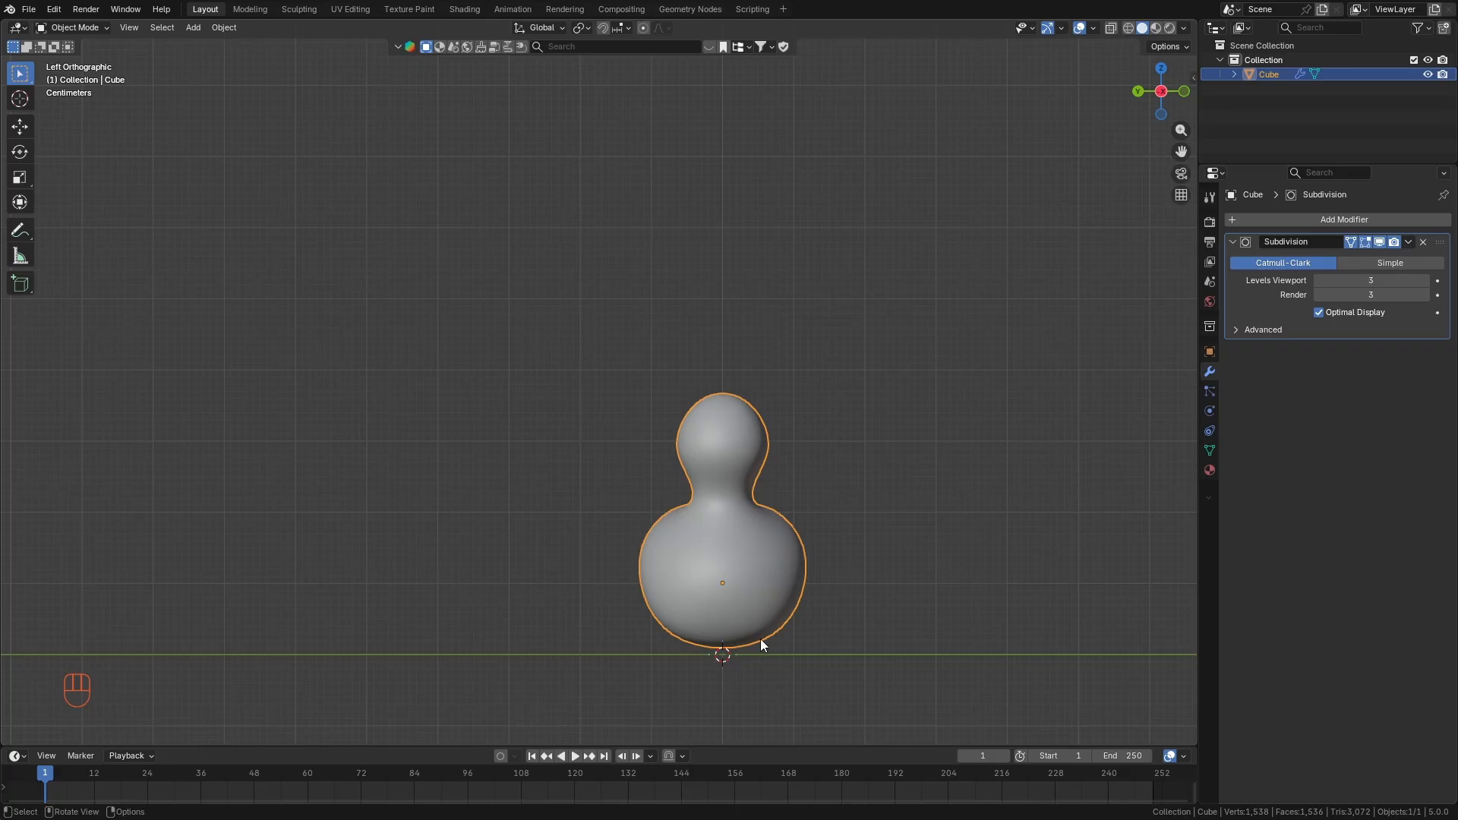
key(KP_1)
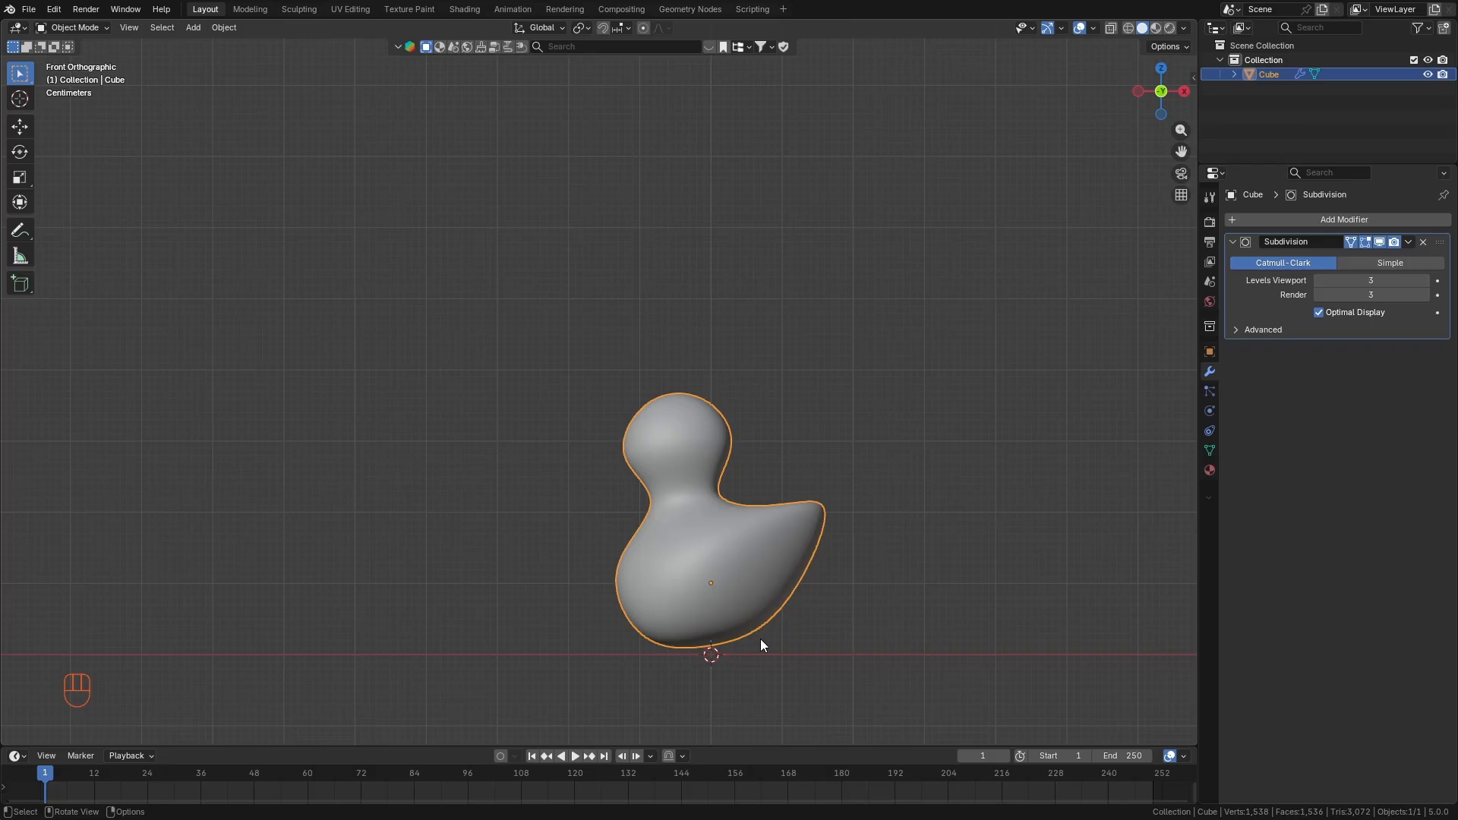
key(ctrl+KP_1)
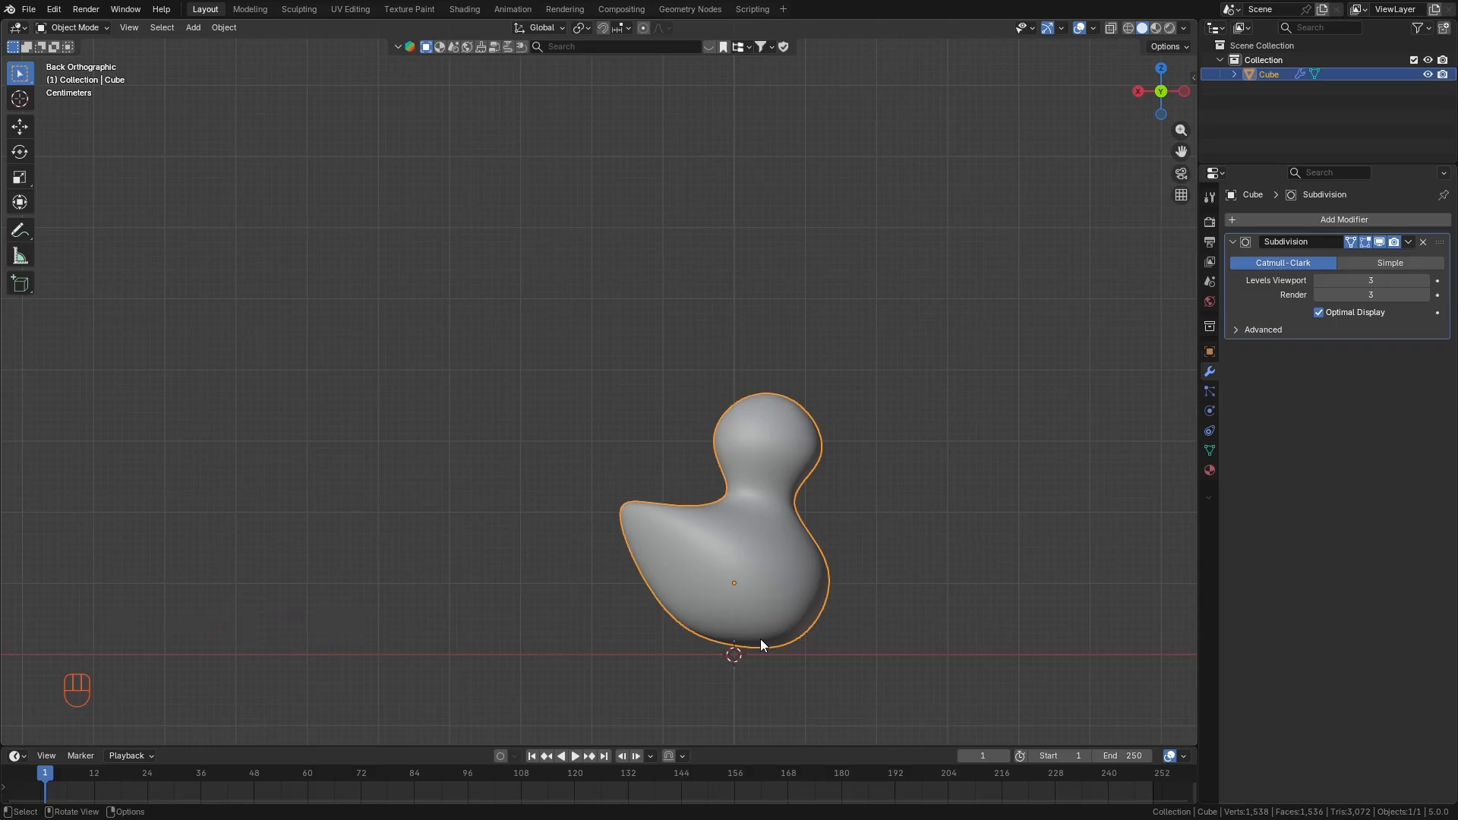
key(KP_3)
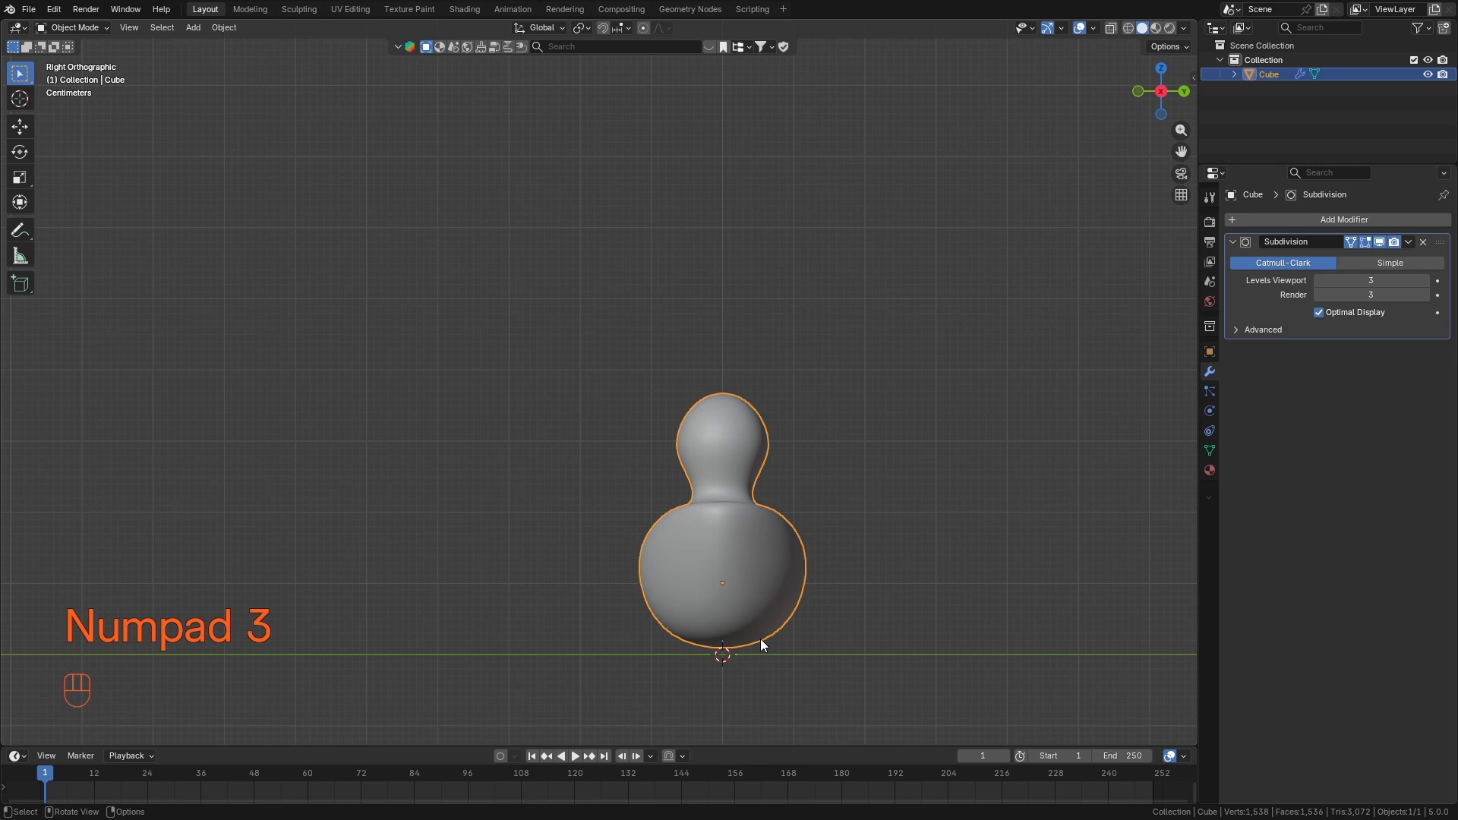
In left view, add a mesh cube as a new object and scale it uniformly to about 0.024.
key(ctrl+KP_3)
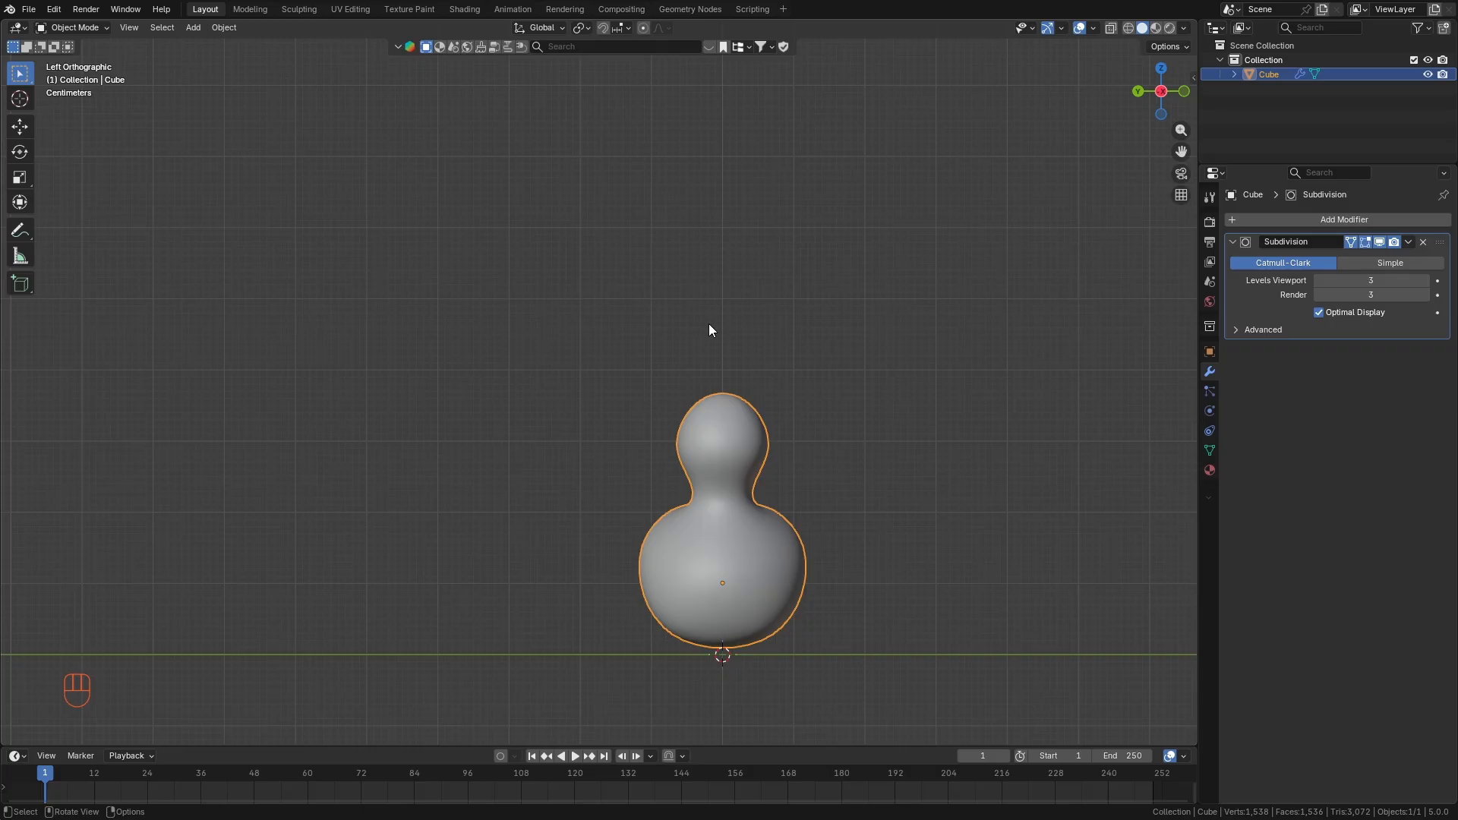
key(shift+a)
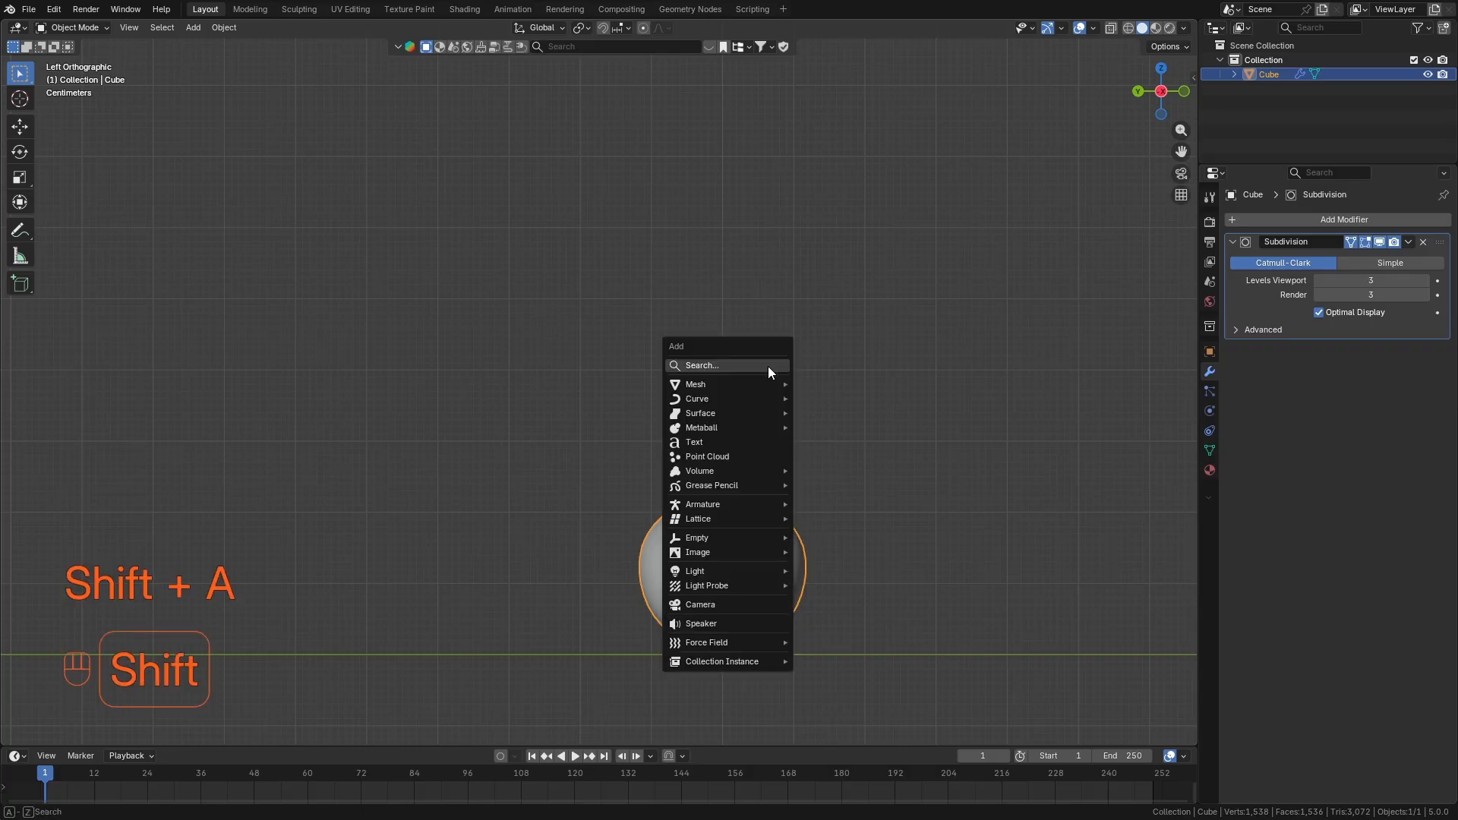
mouse_move(770, 382)
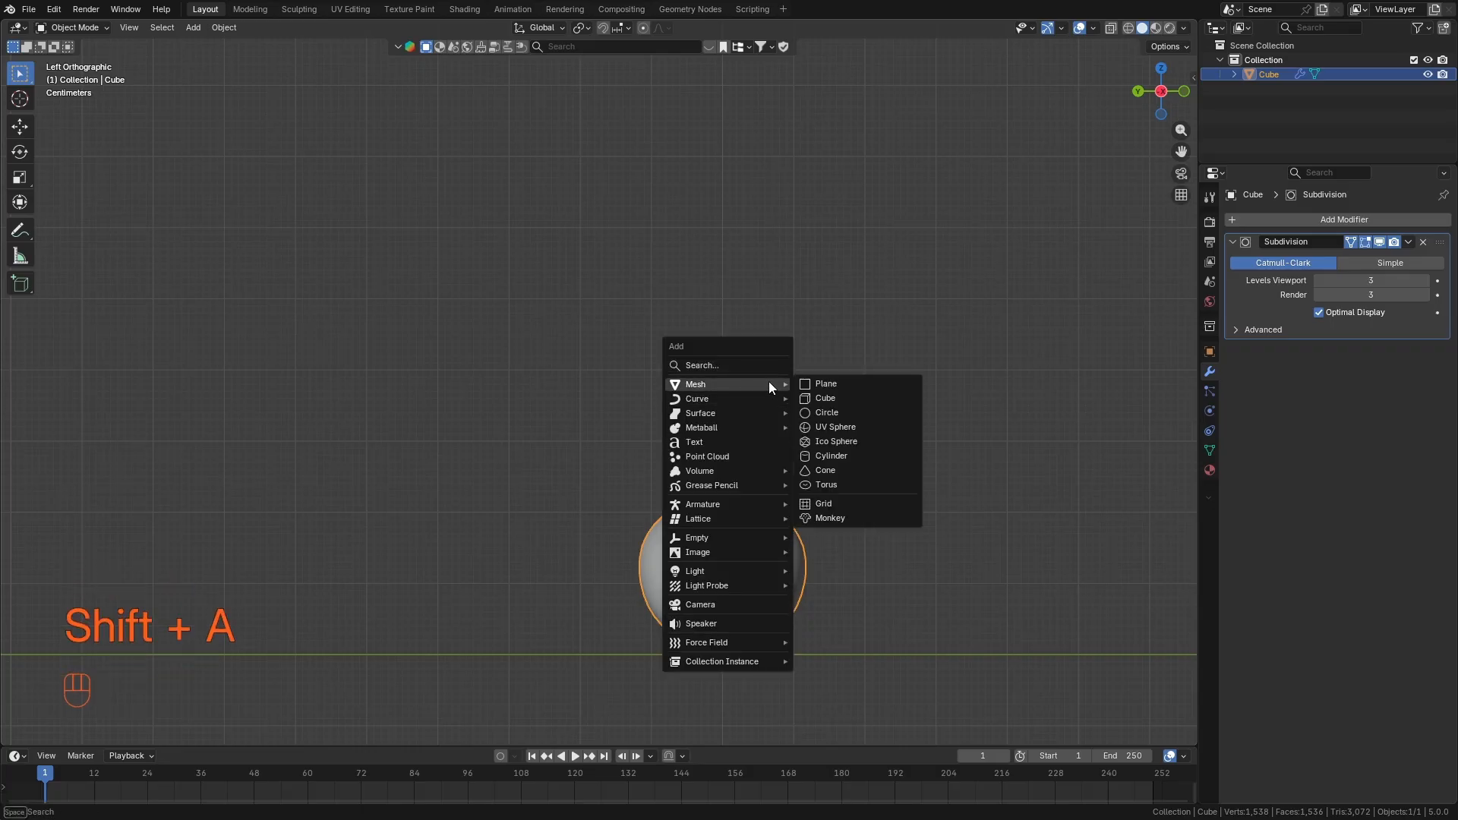
click(849, 396)
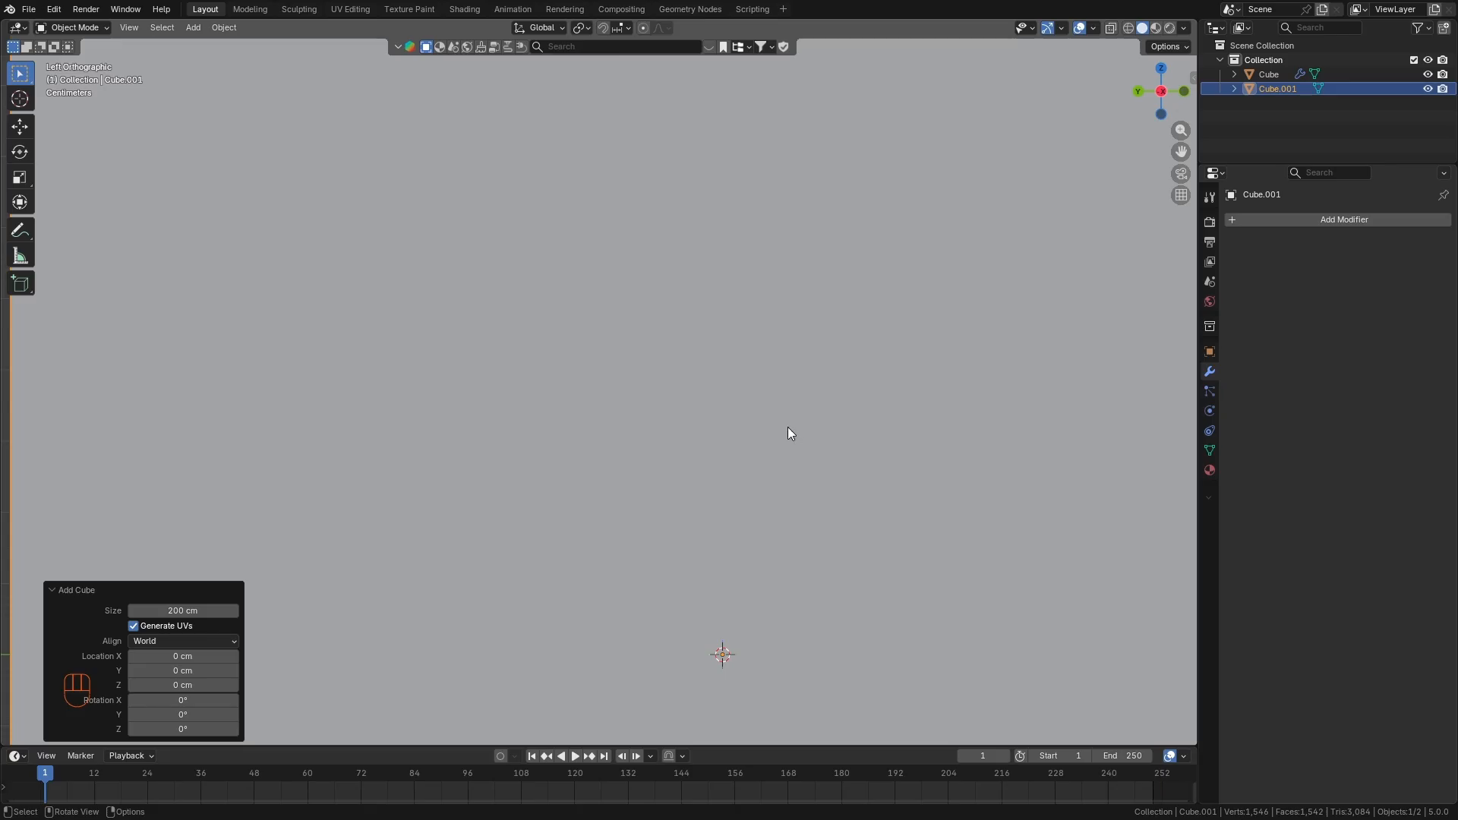
scroll(787, 427, down, 6)
scroll(812, 446, up, 2)
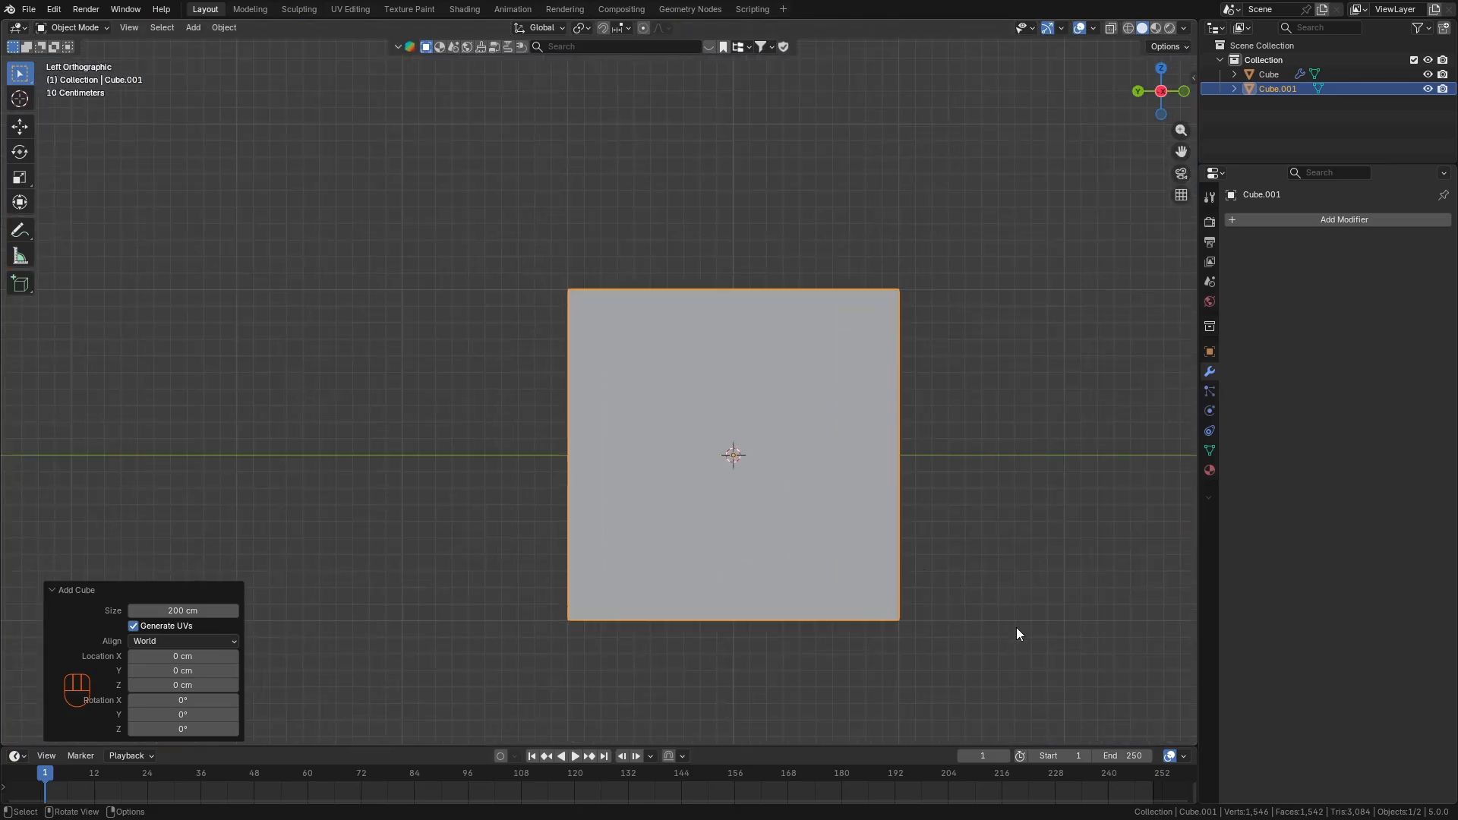
key(s)
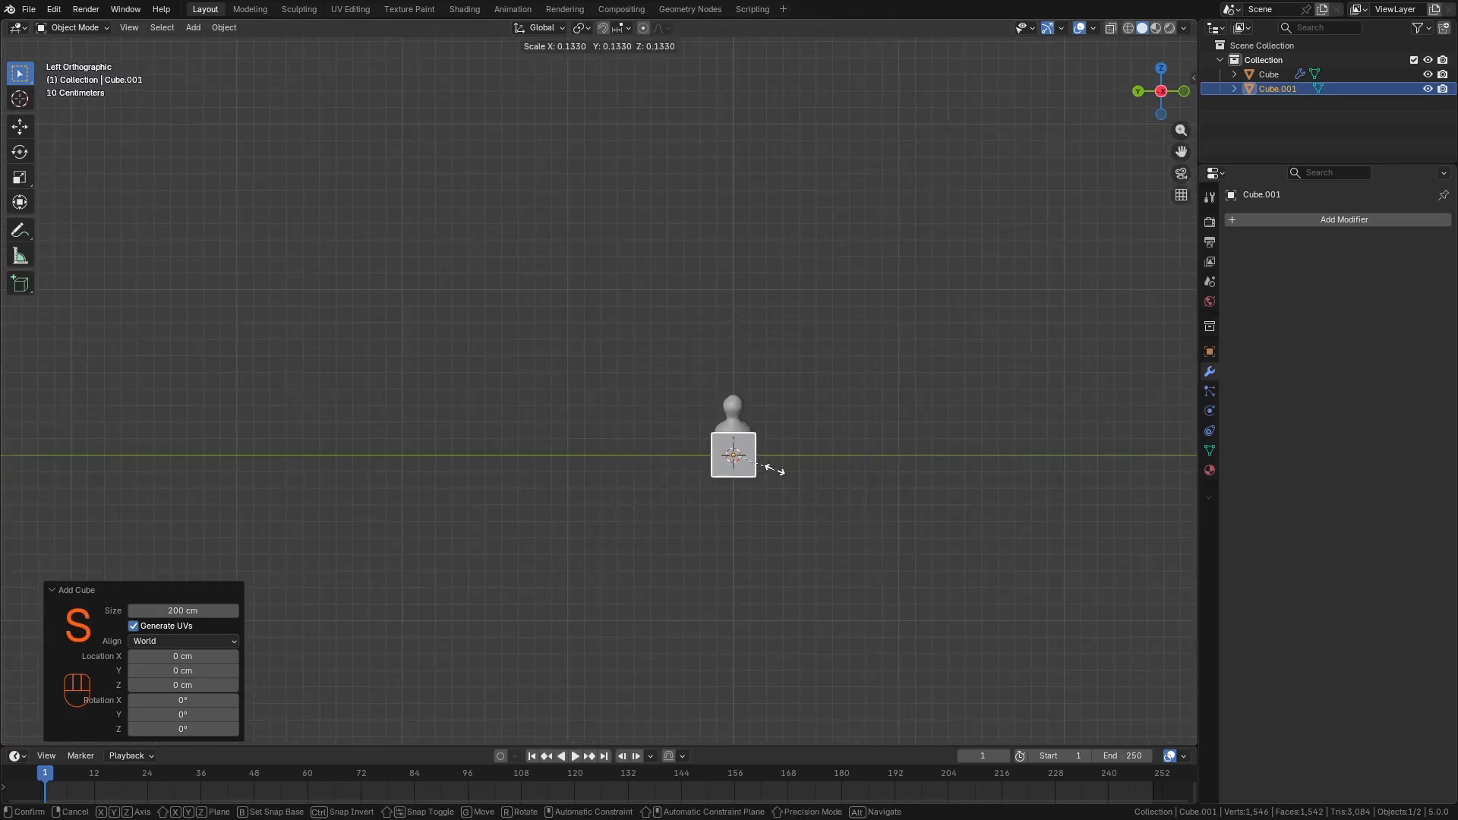
click(740, 458)
Move the small cube about -8.3 cm in Y and 57.5 cm in Z, placing it above the duck's head.
scroll(733, 462, up, 4)
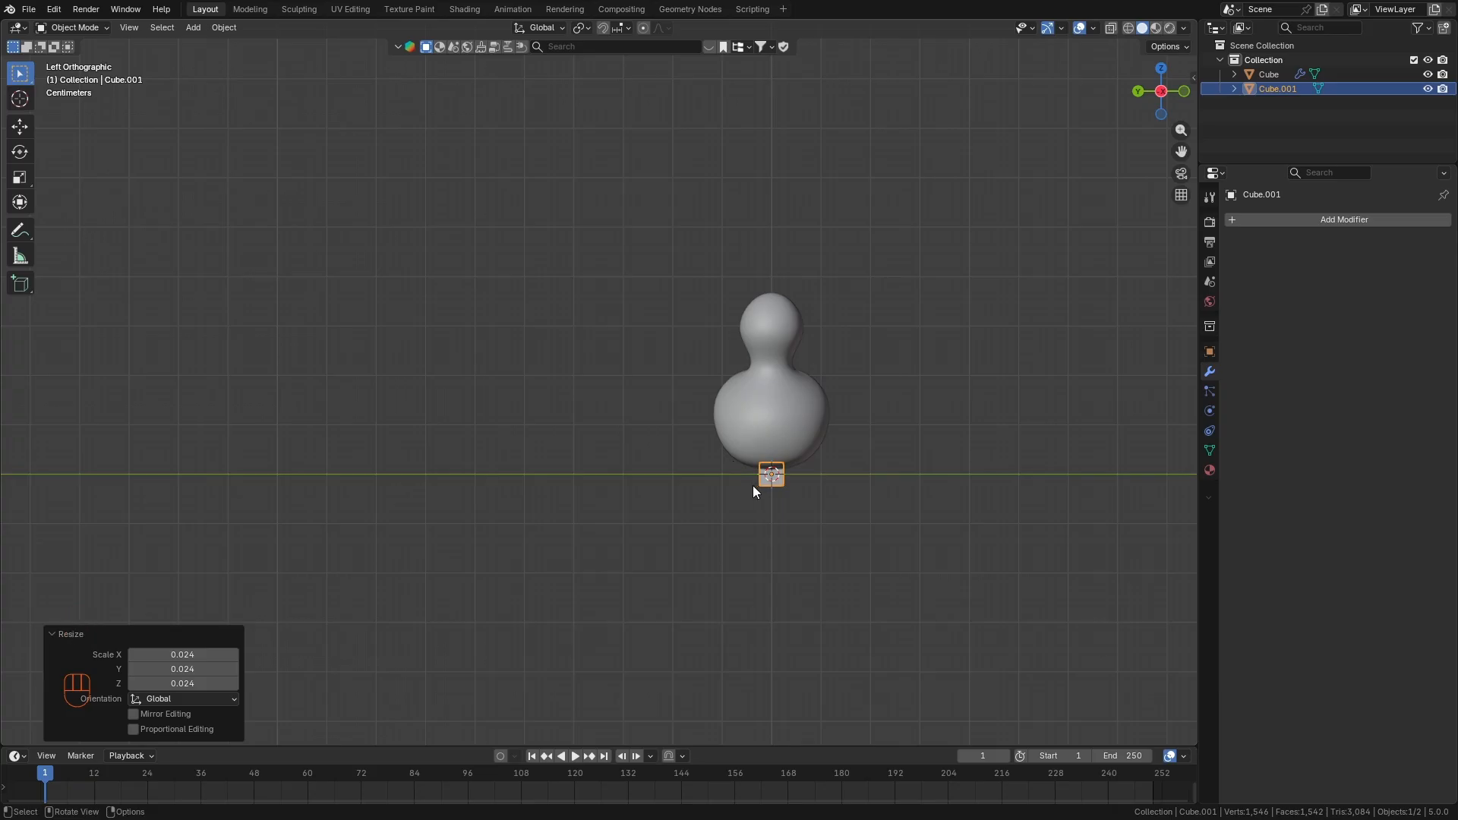
scroll(763, 486, down, 1)
key(g)
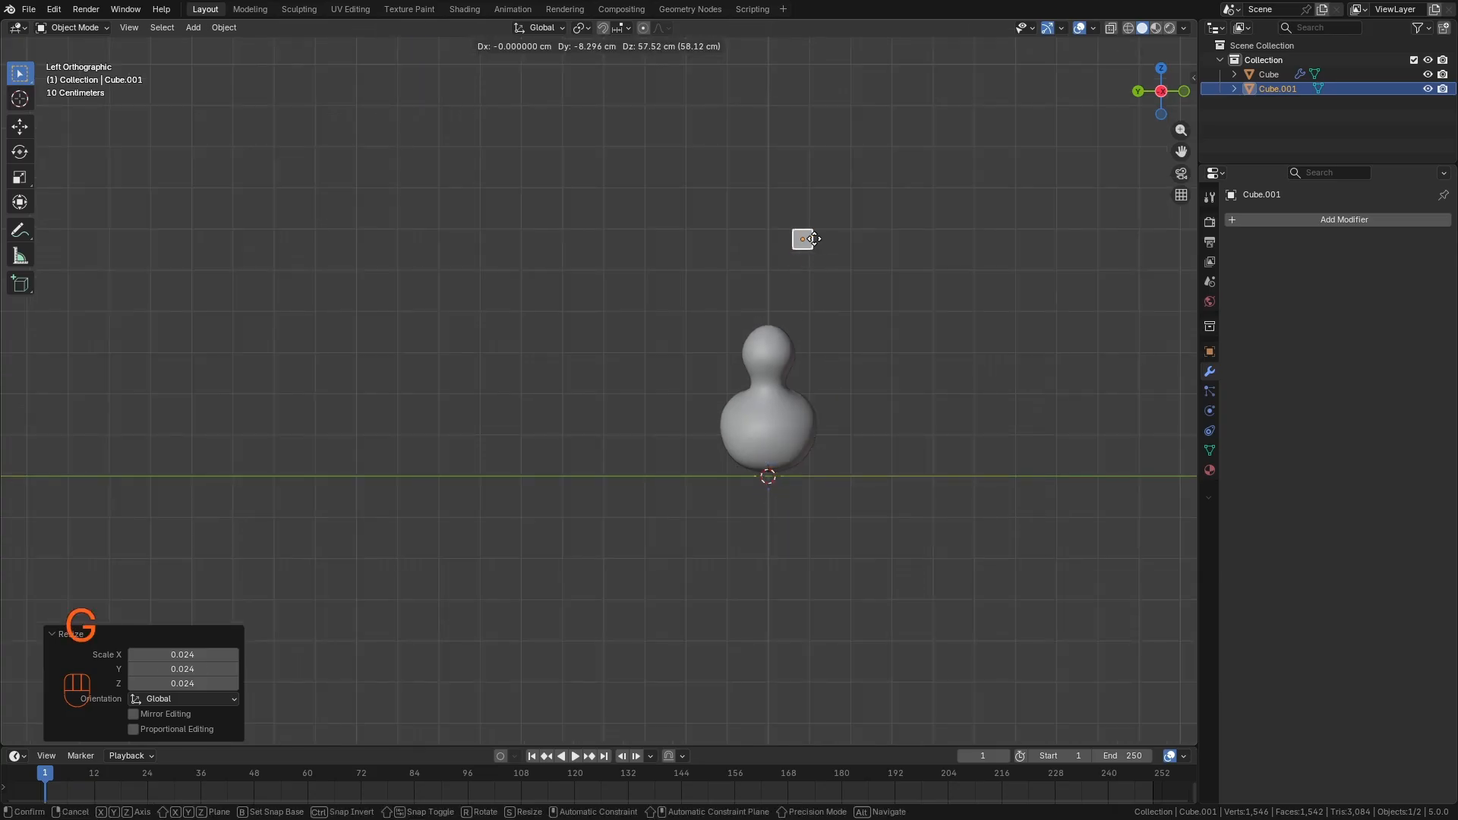
click(810, 238)
scroll(785, 228, up, 3)
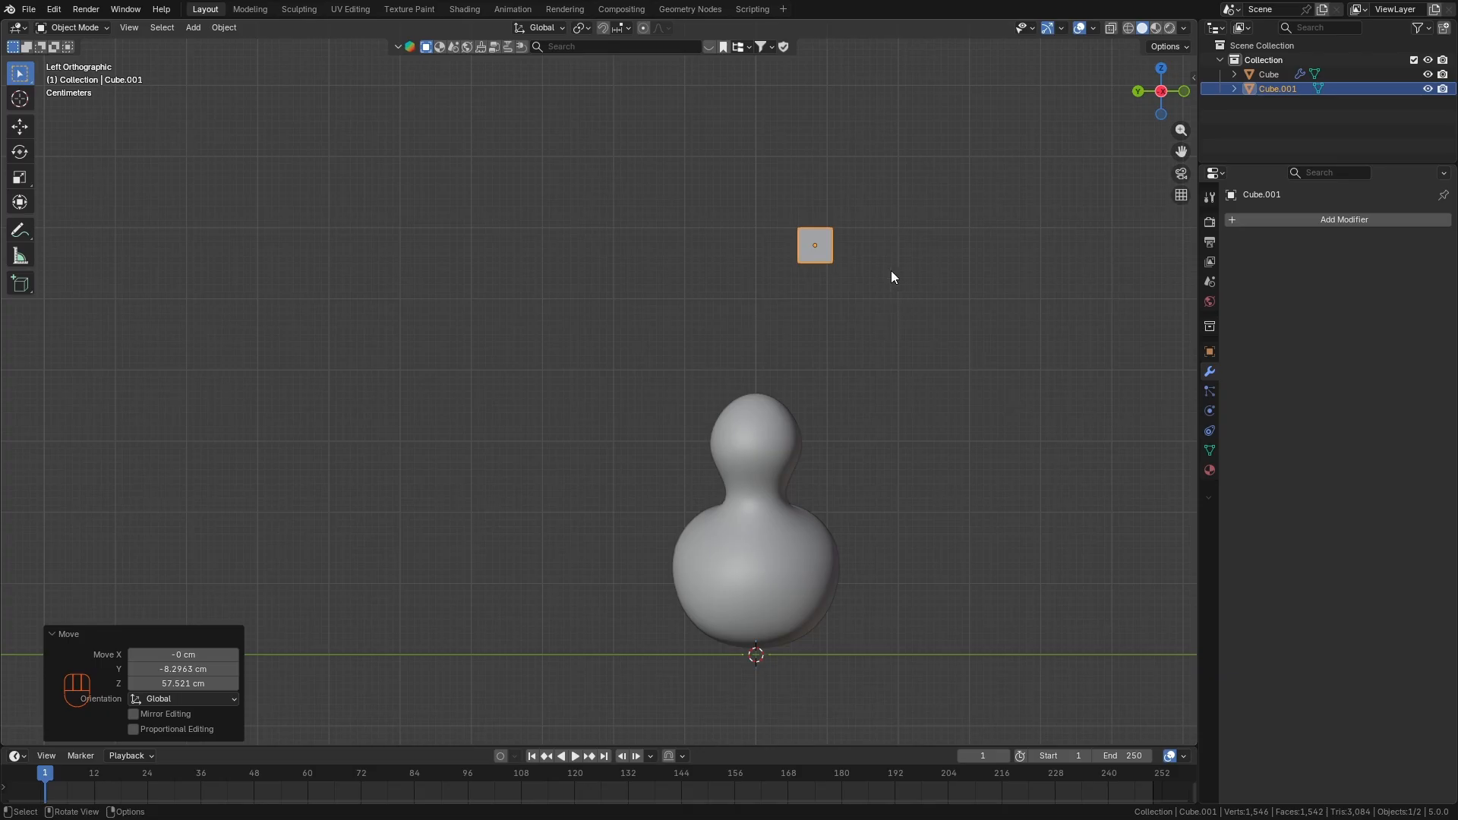
middle_drag(892, 274, 733, 258)
middle_drag(842, 252, 839, 254)
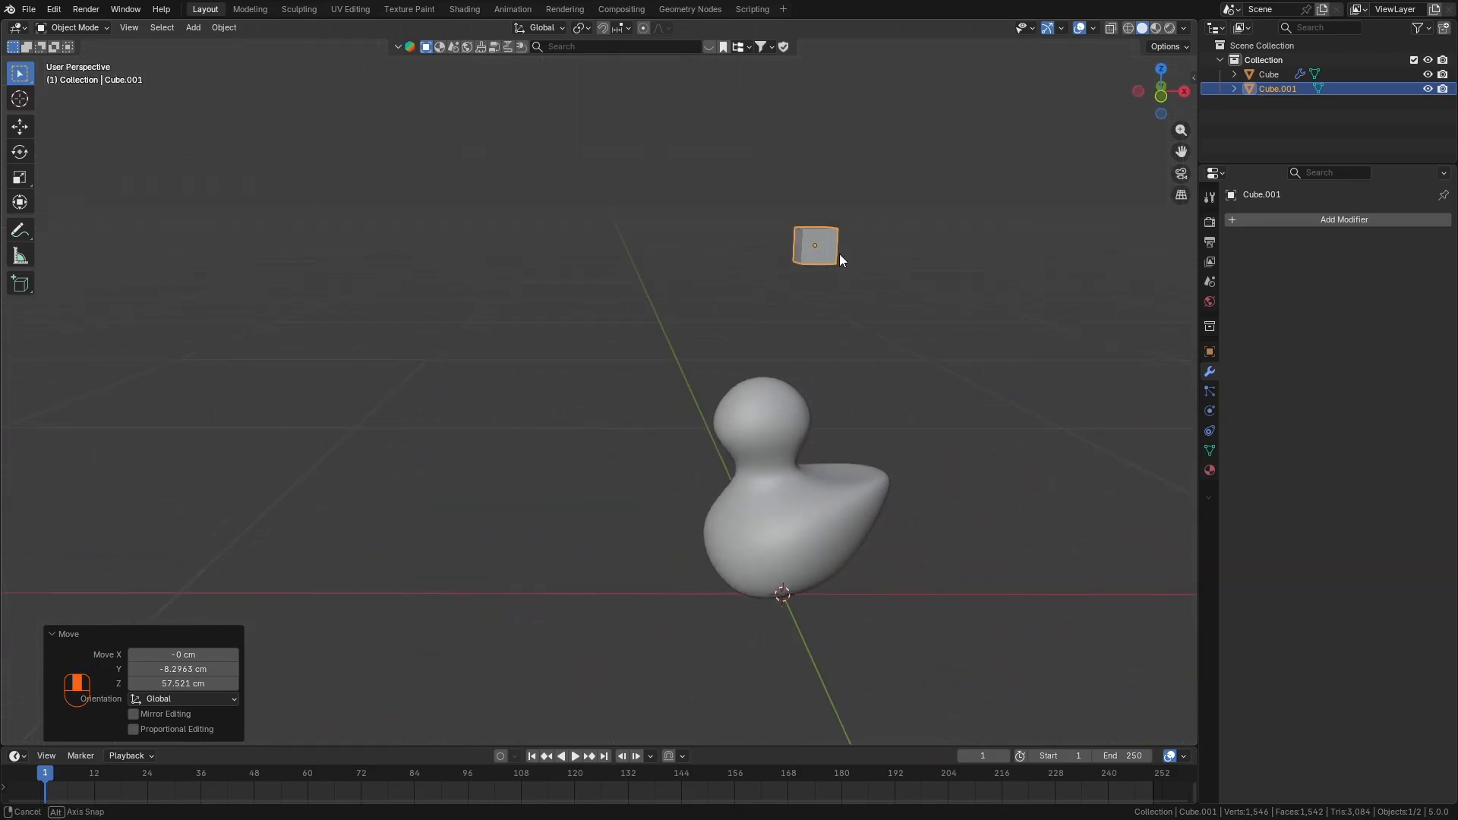
Scale the small cube to 0.330 along X and, in left view, to about 0.651 along Y.
key(s)
key(x)
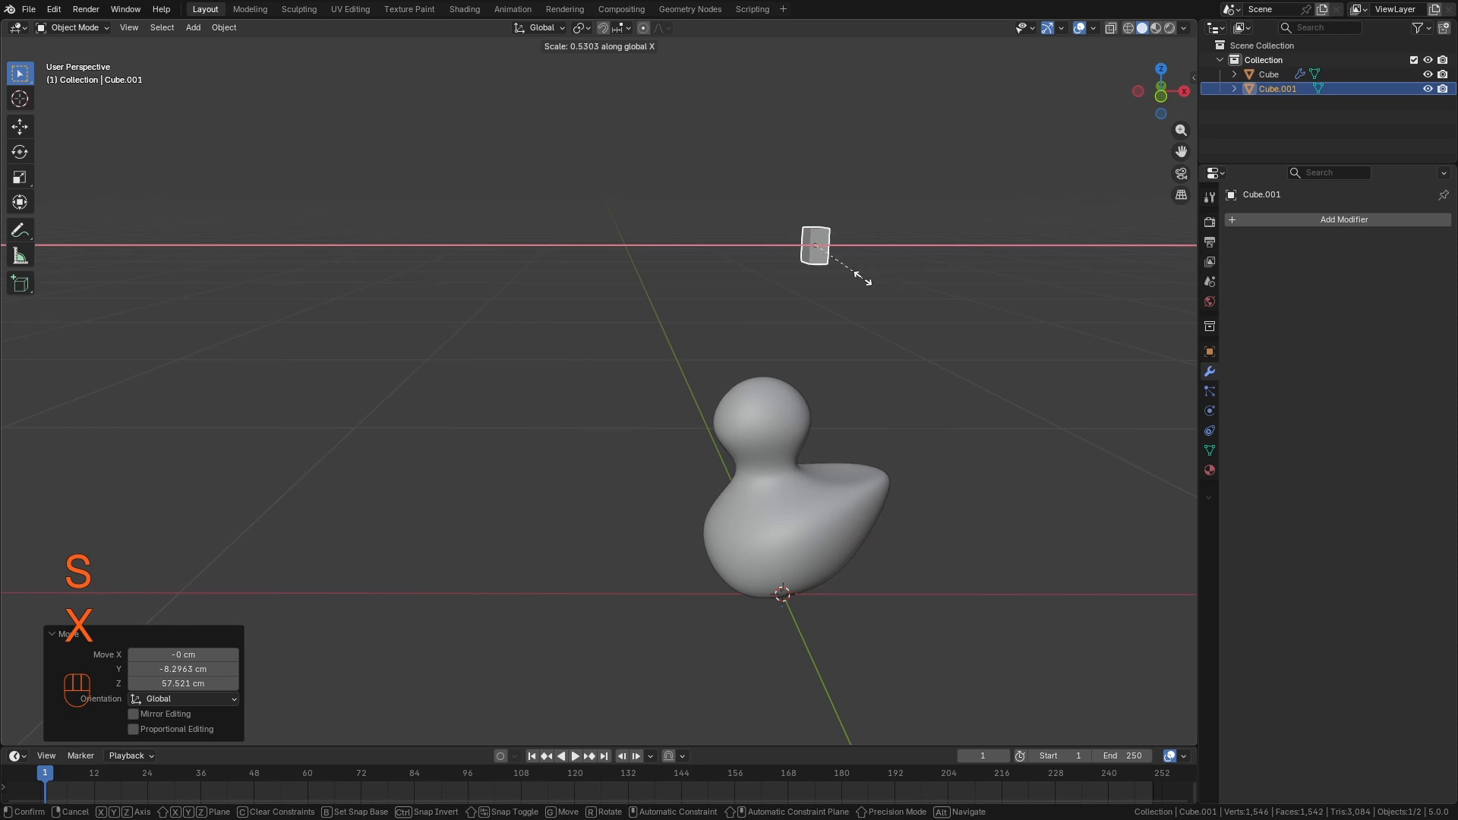
click(841, 276)
key(ctrl+KP_3)
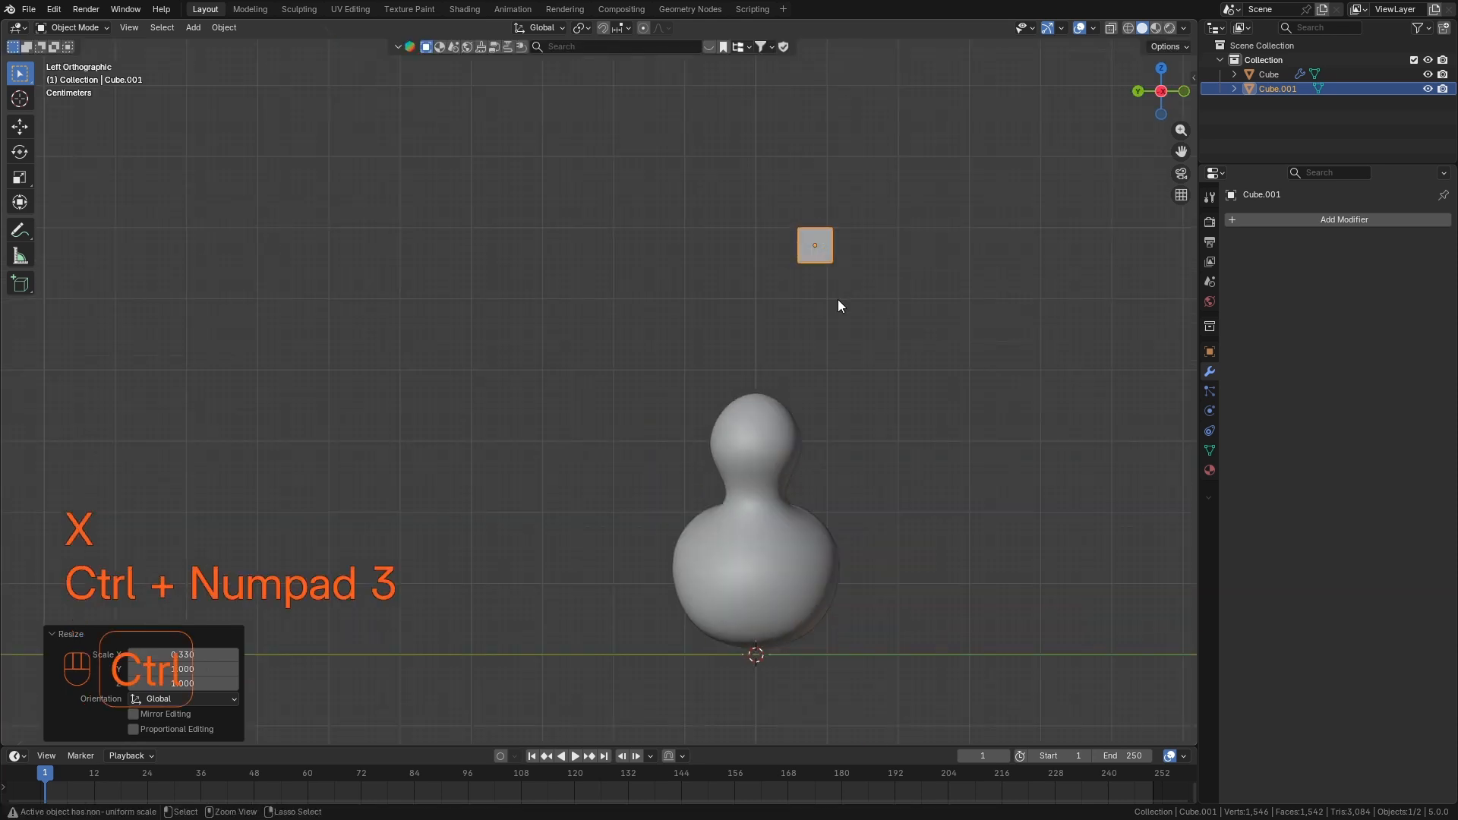
key(s)
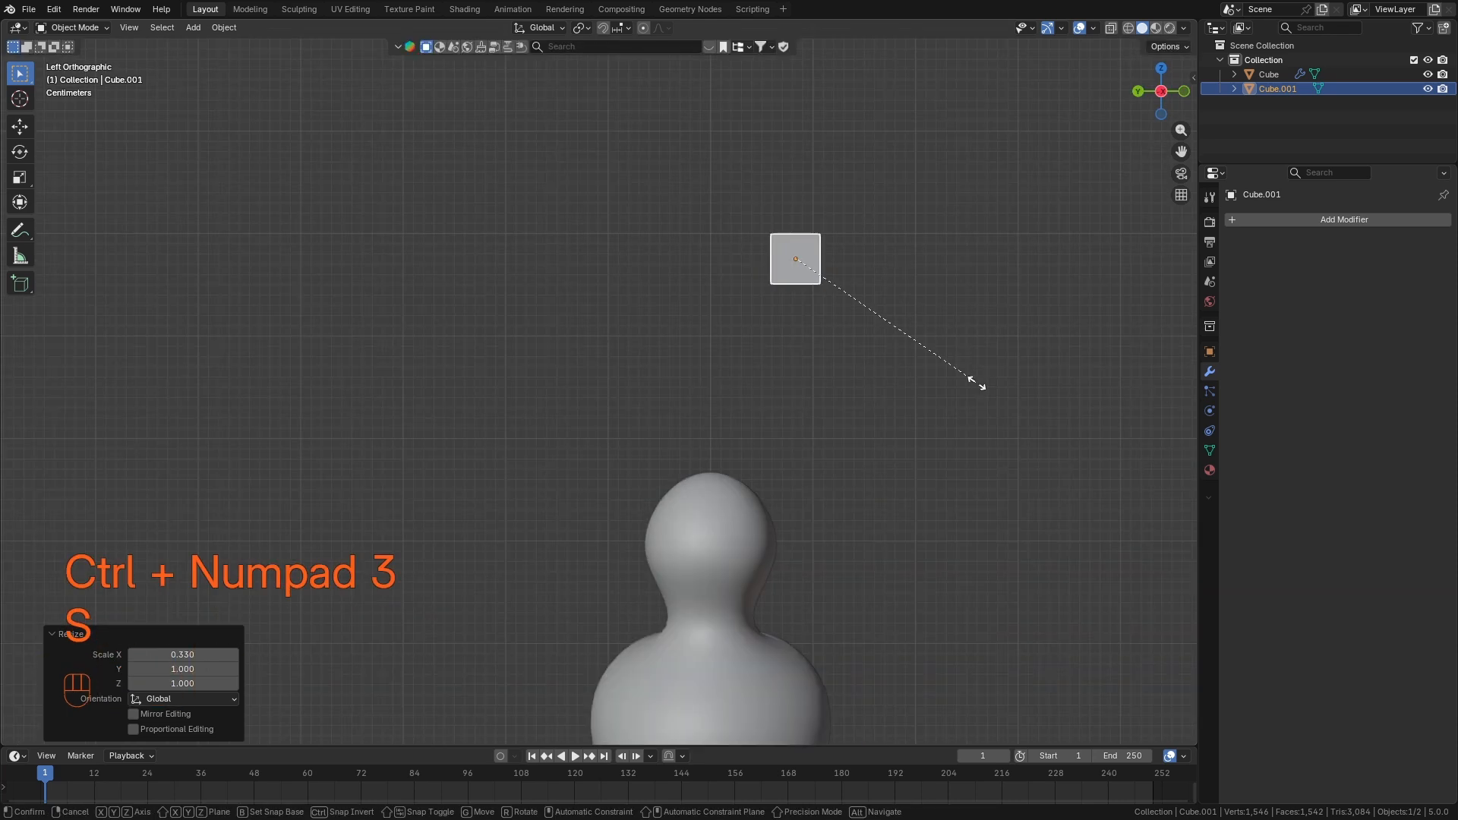
key(y)
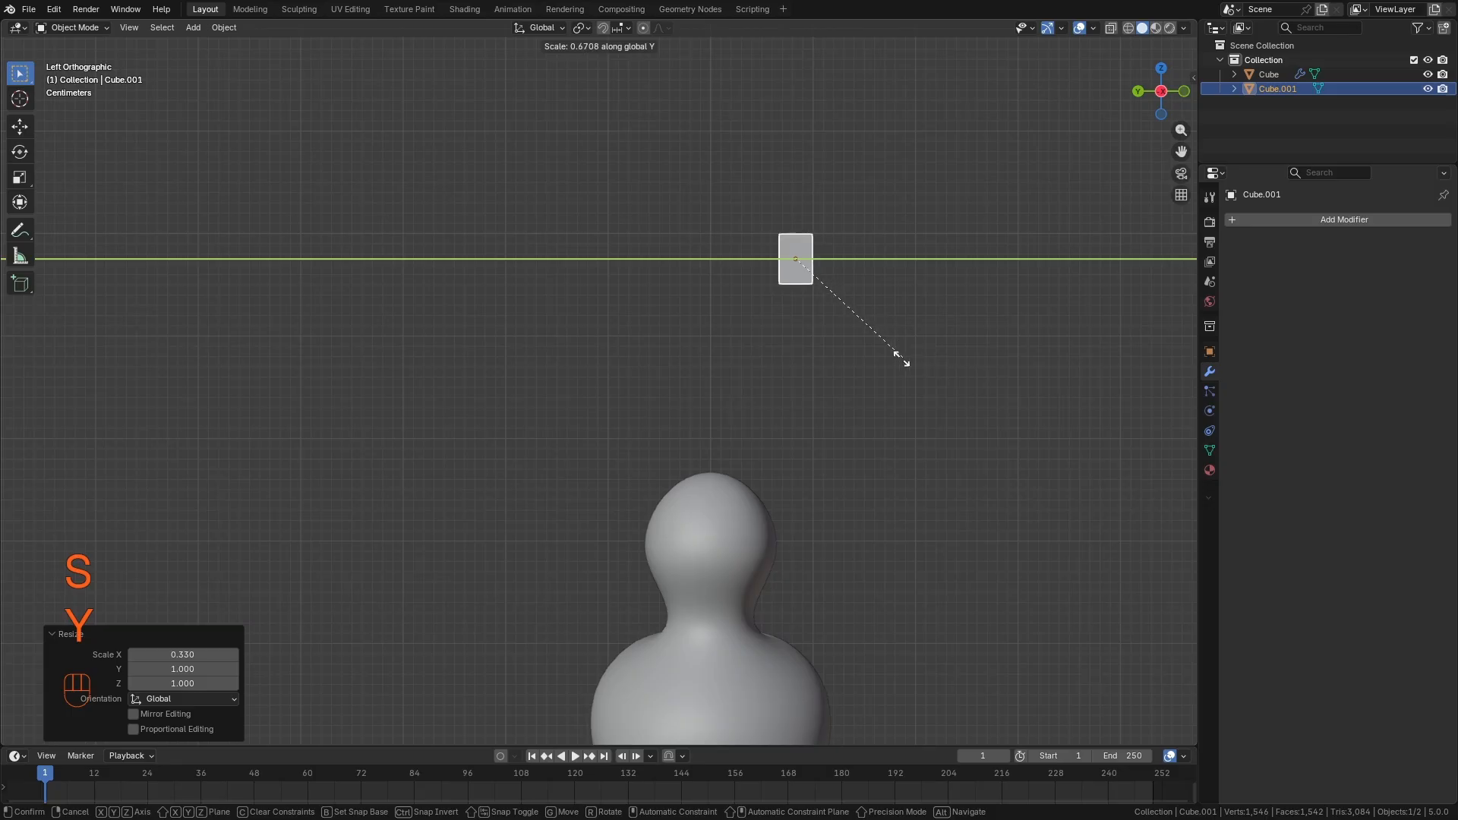
click(898, 357)
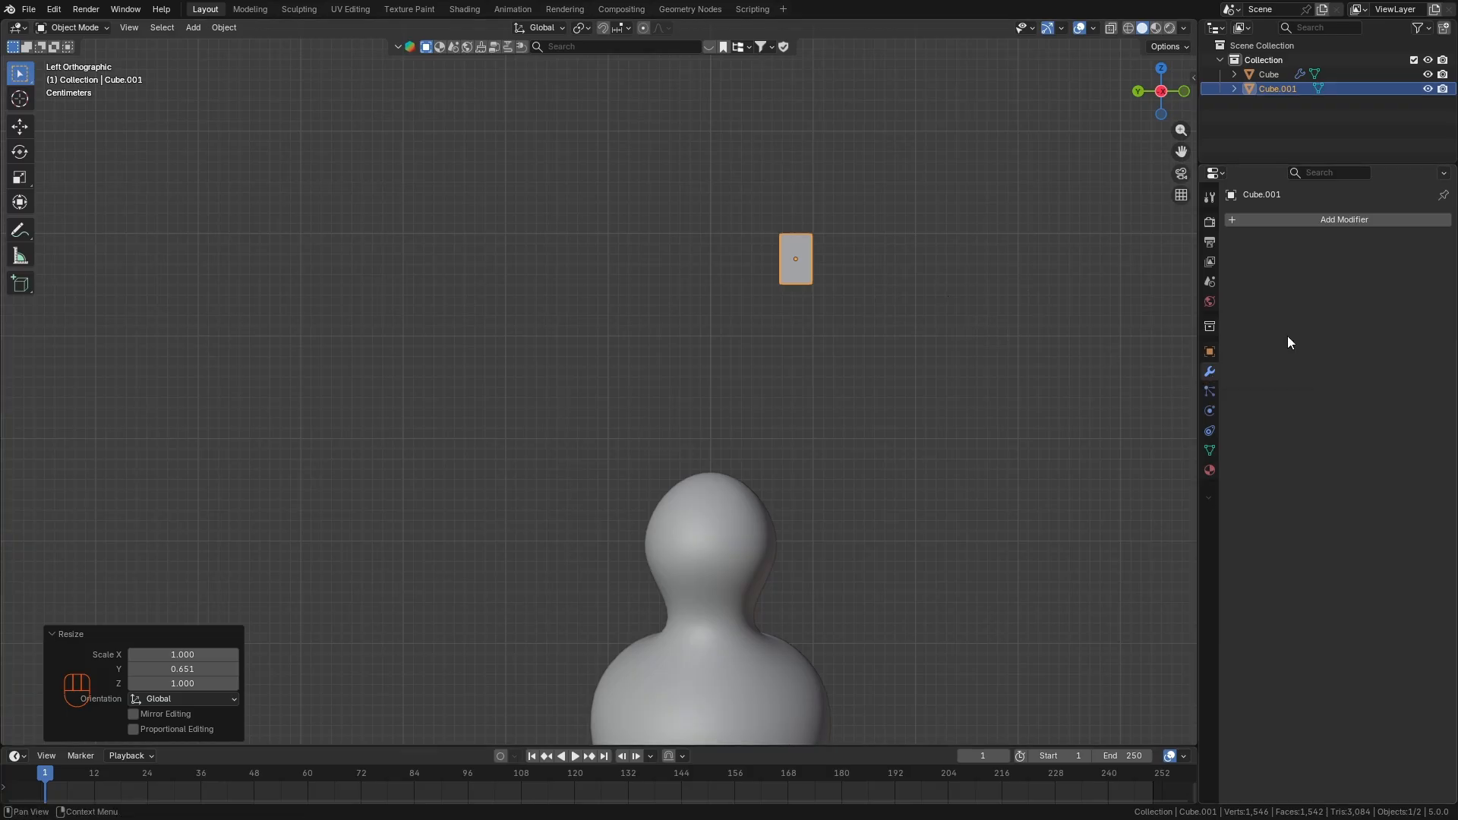
Add a Subdivision Surface modifier to the small block, compare viewport levels 1 to 3, and set it to level 2.
click(1298, 221)
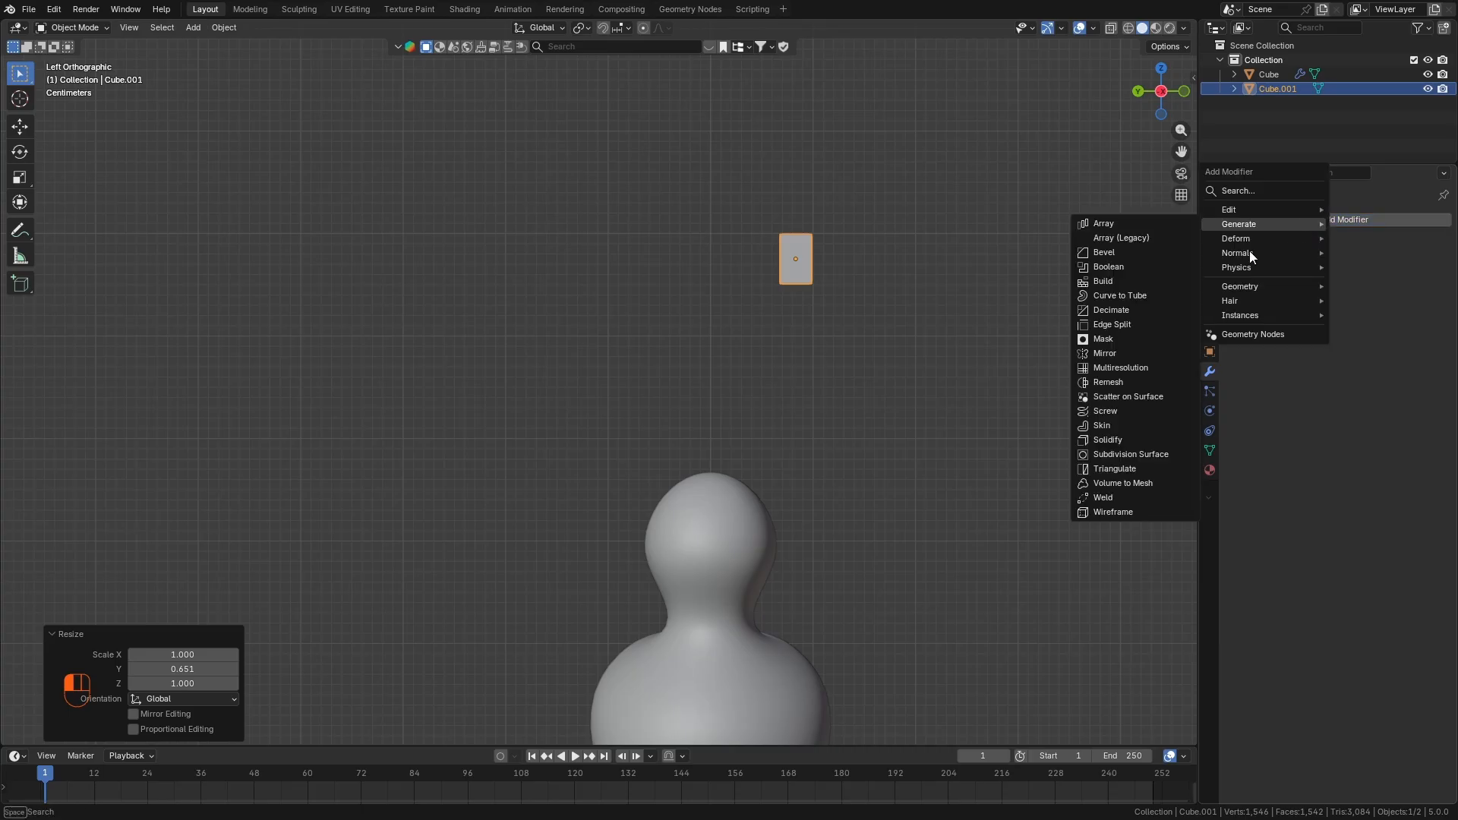
mouse_move(1246, 253)
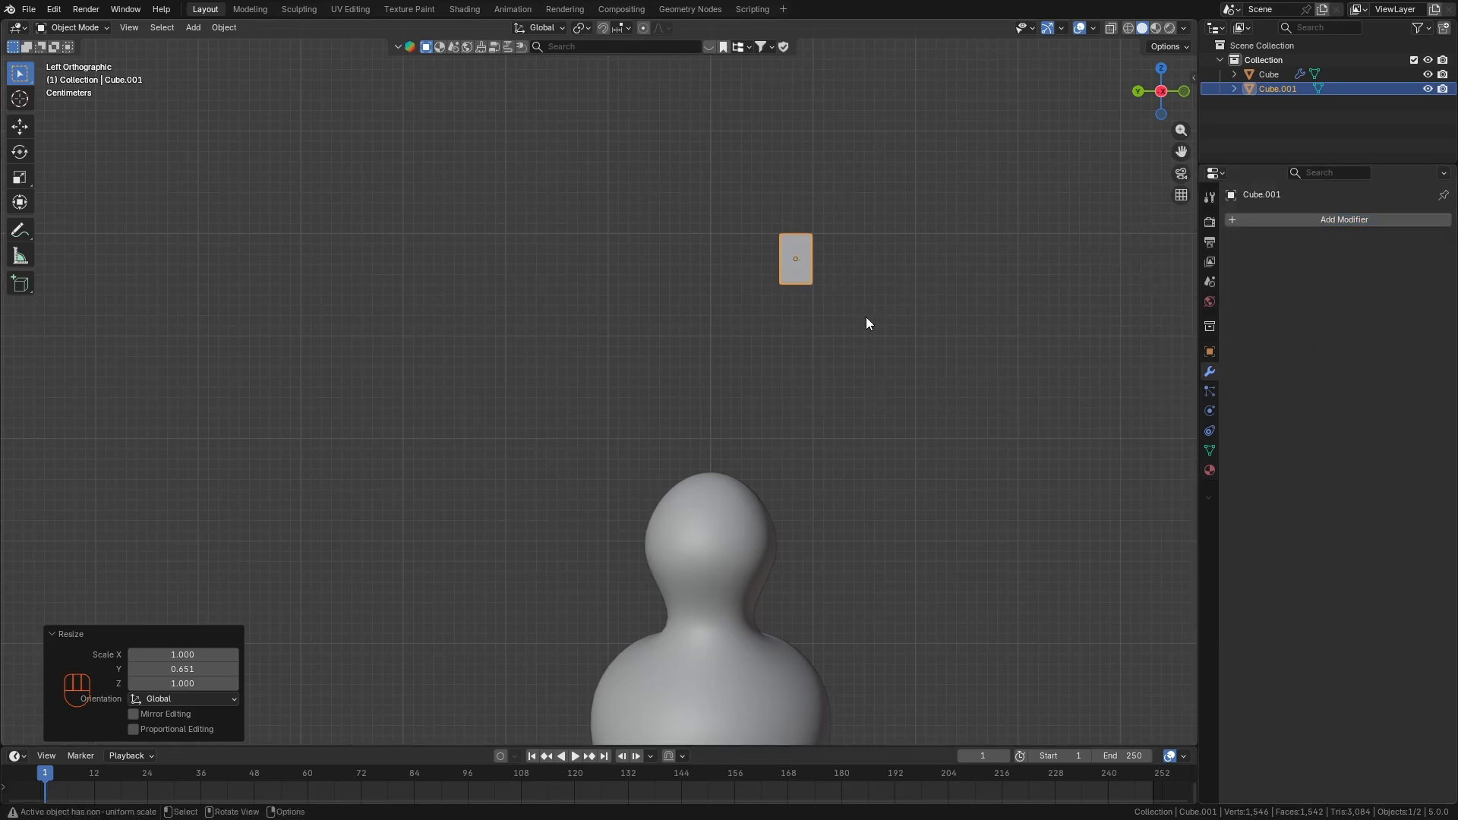
key(ctrl)
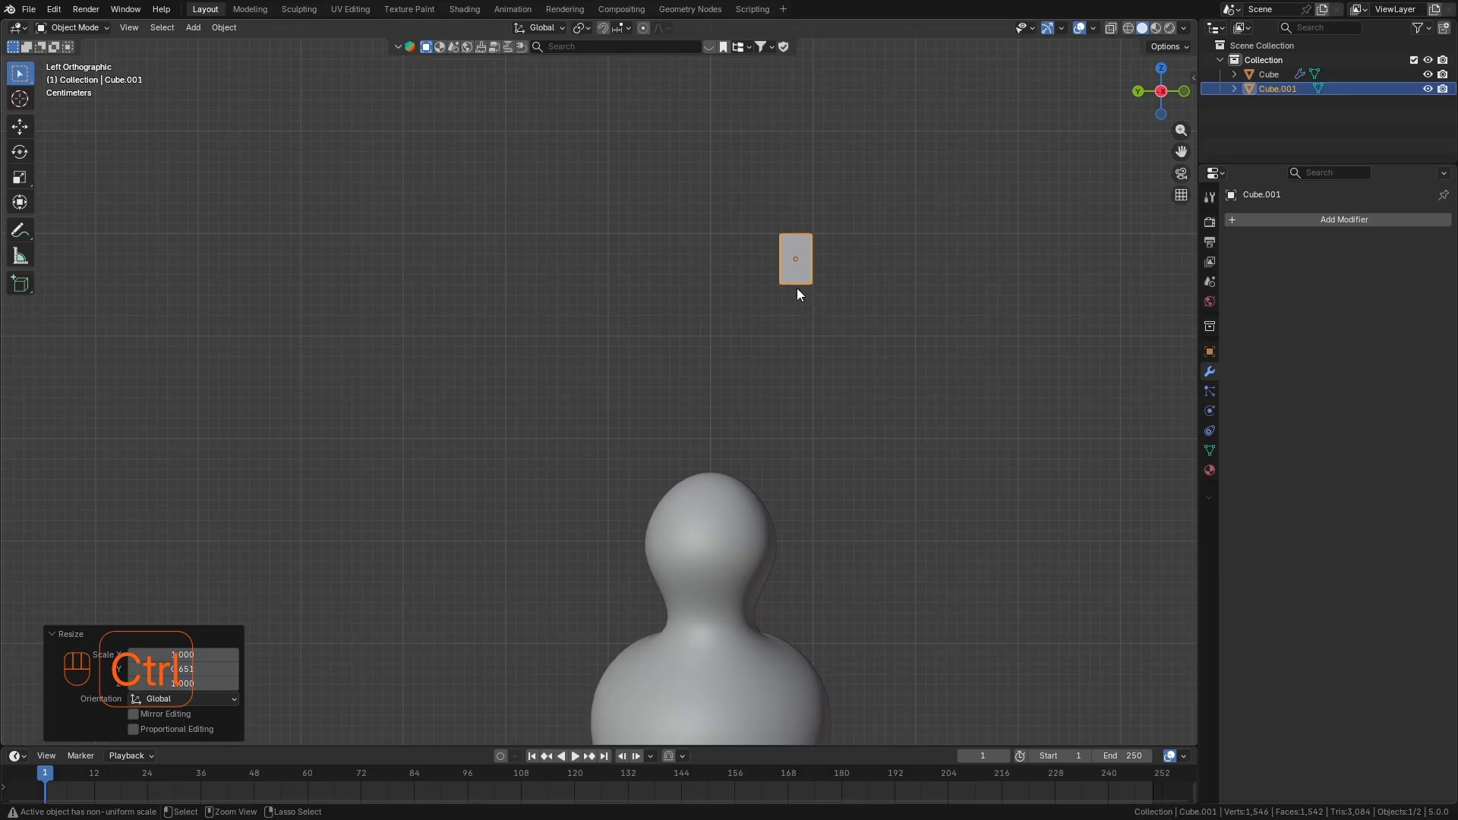
key(ctrl+1)
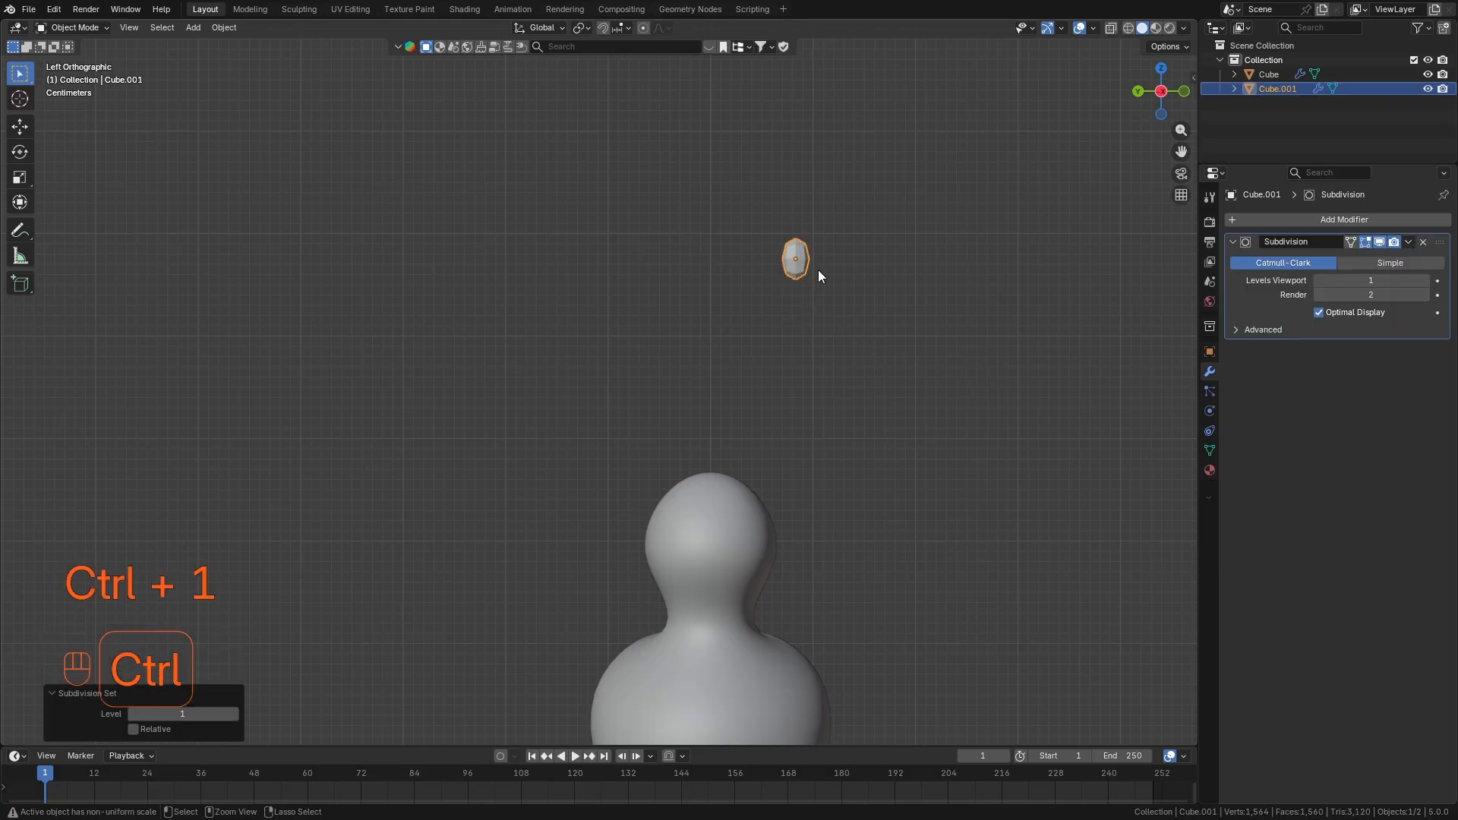
key(ctrl+2)
key(ctrl+3)
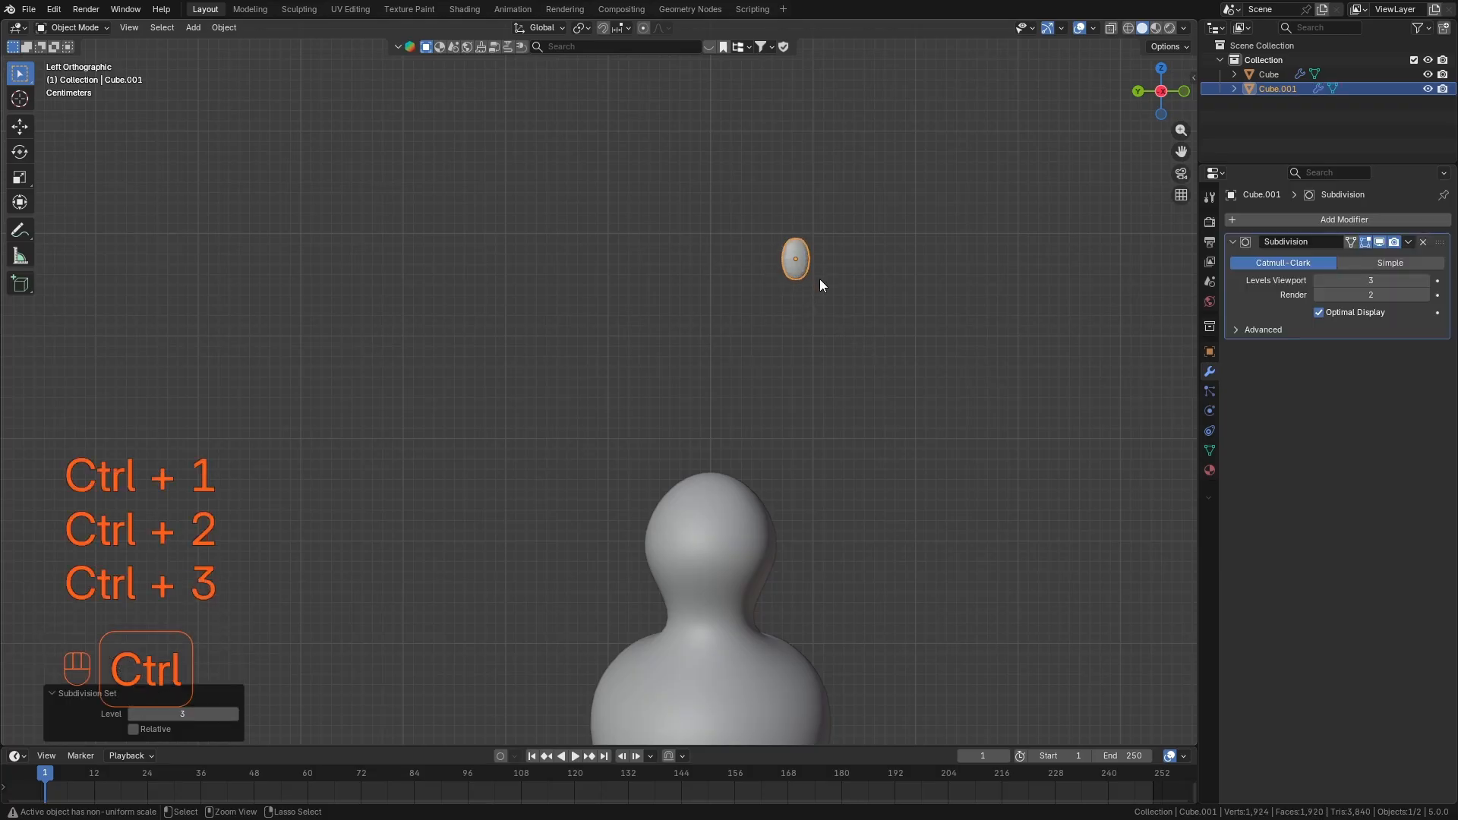
key(ctrl+1)
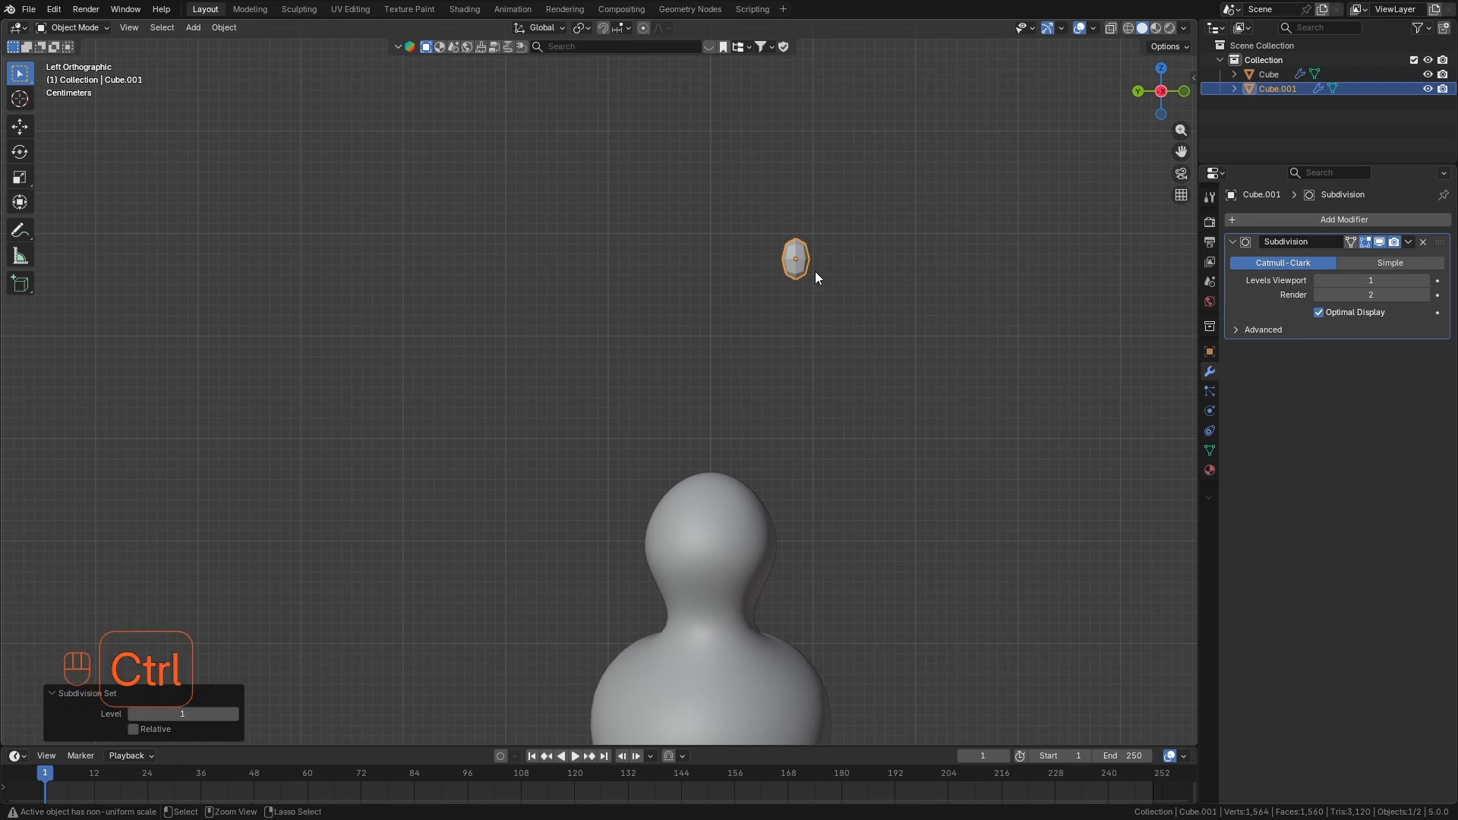
key(ctrl+1)
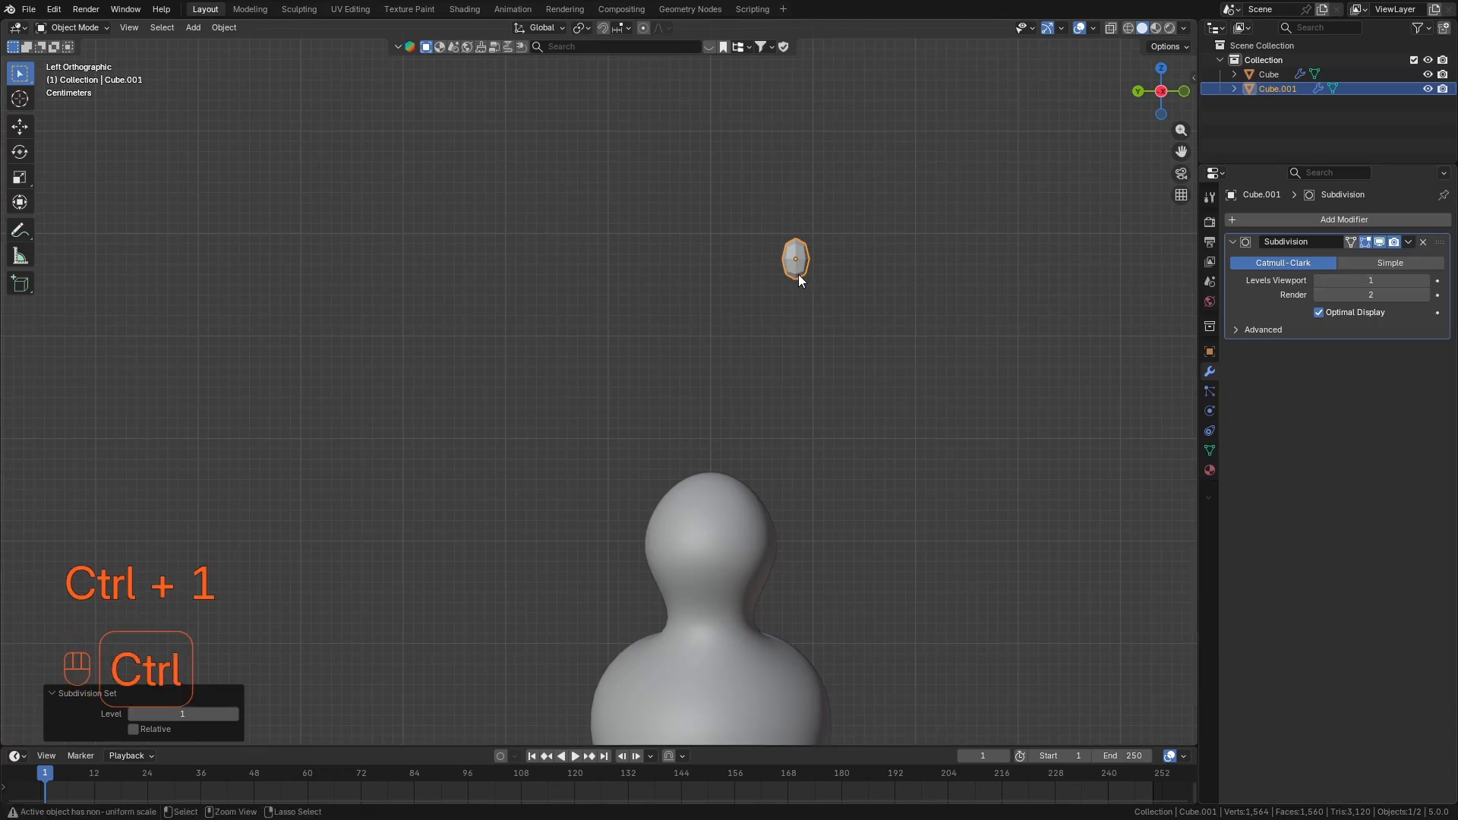
key(ctrl+2)
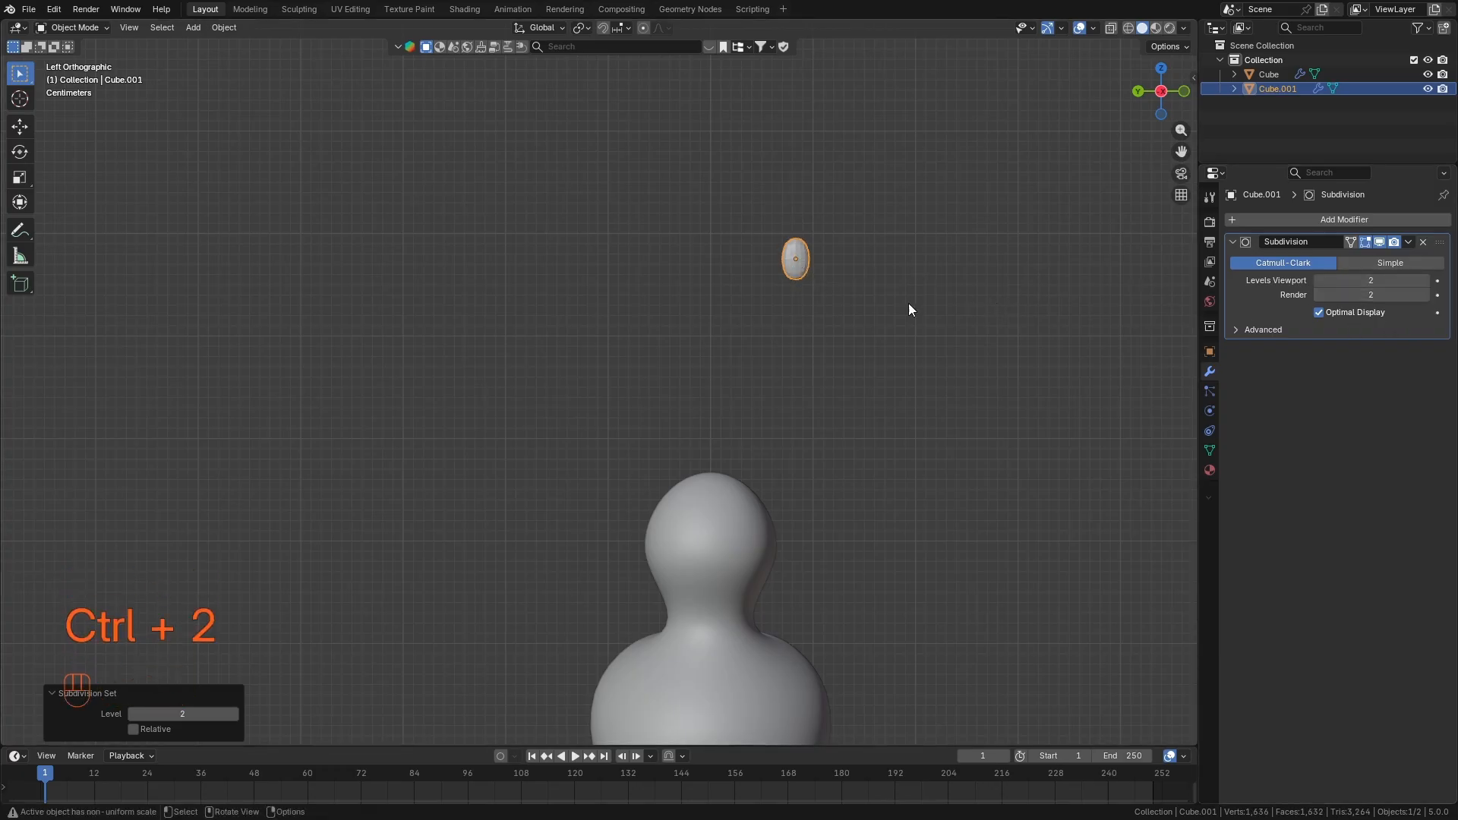
key(ctrl+3)
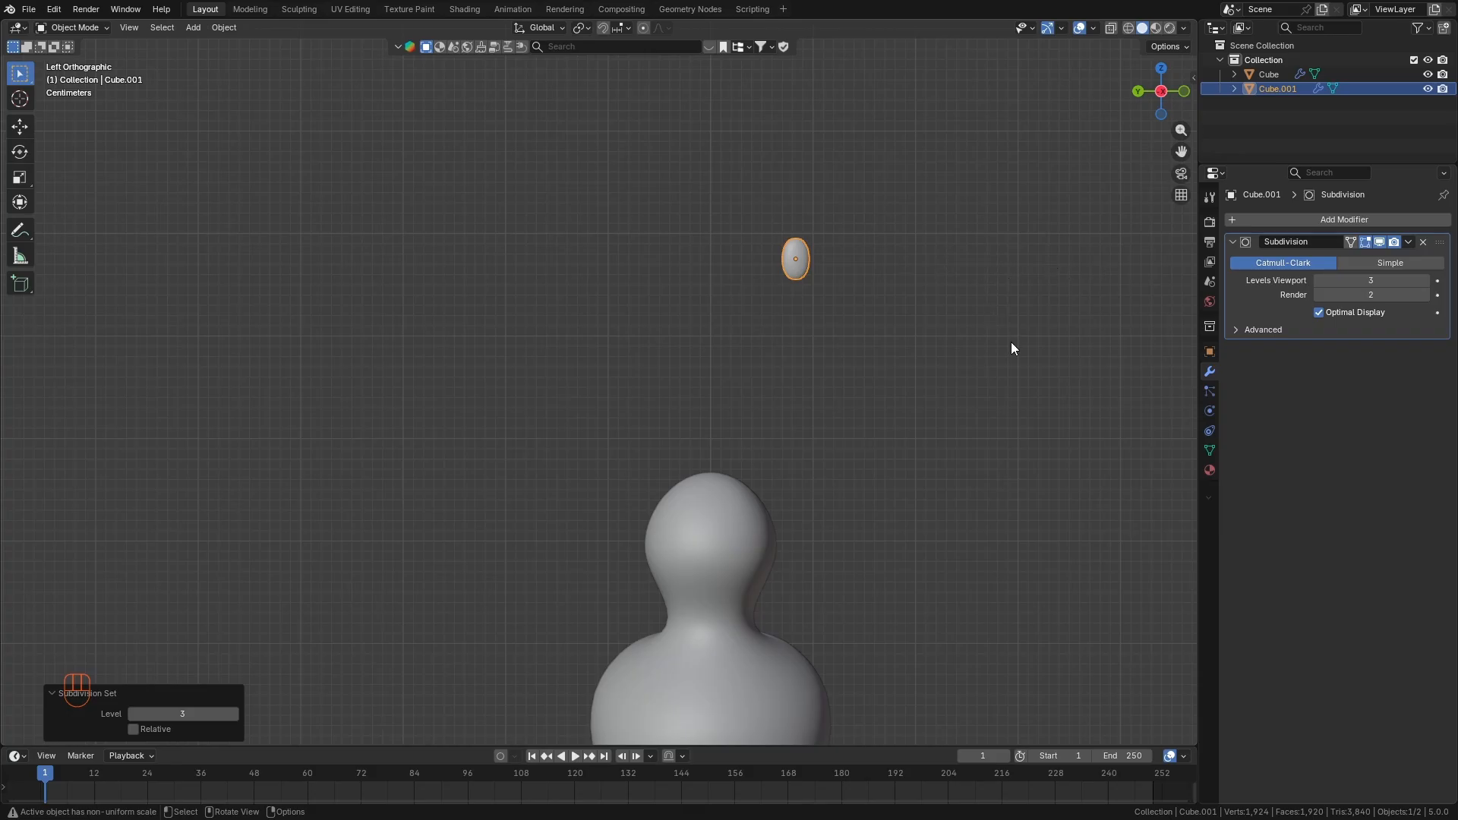
key(ctrl)
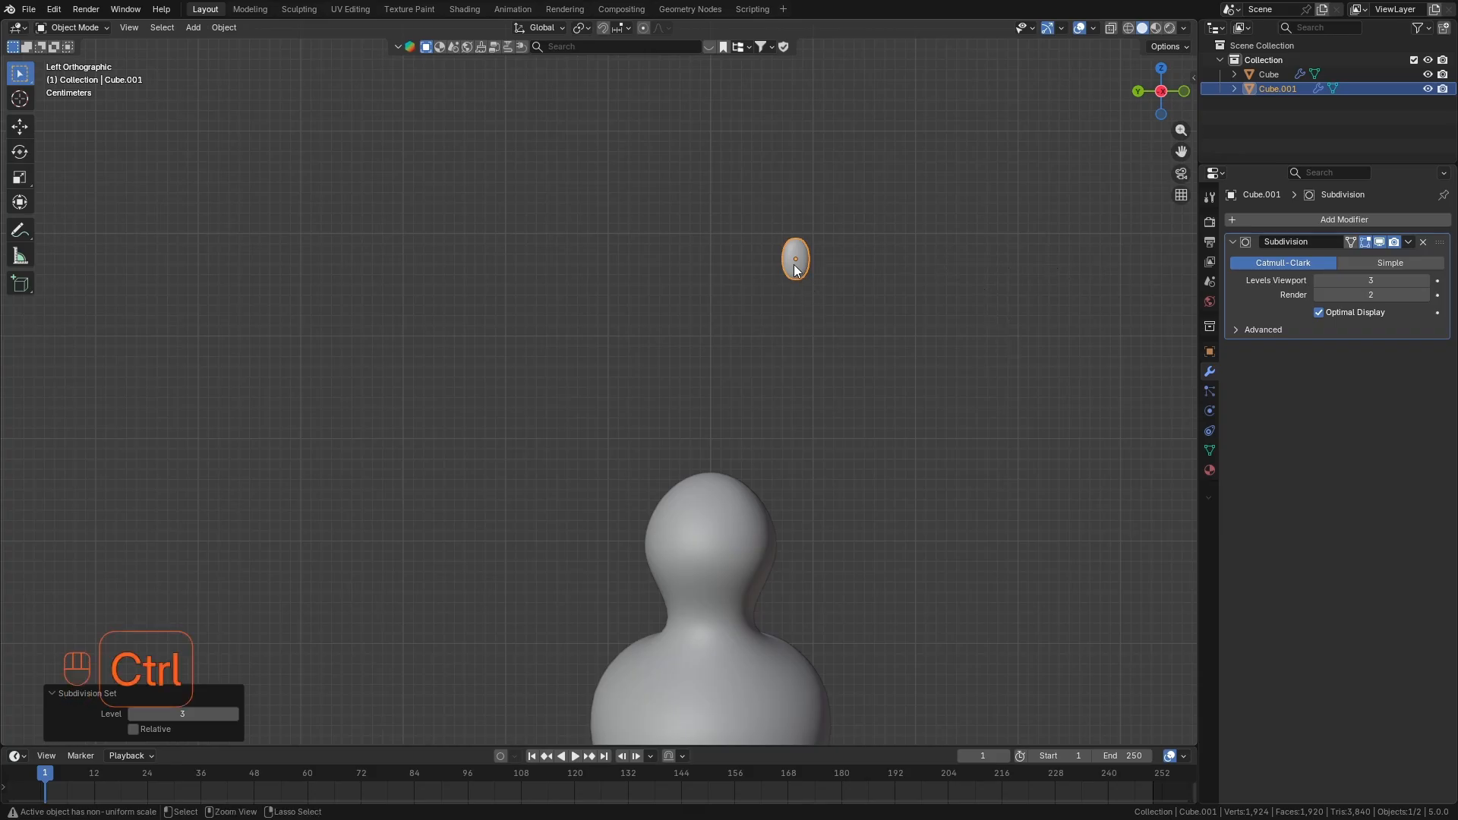
key(ctrl+2)
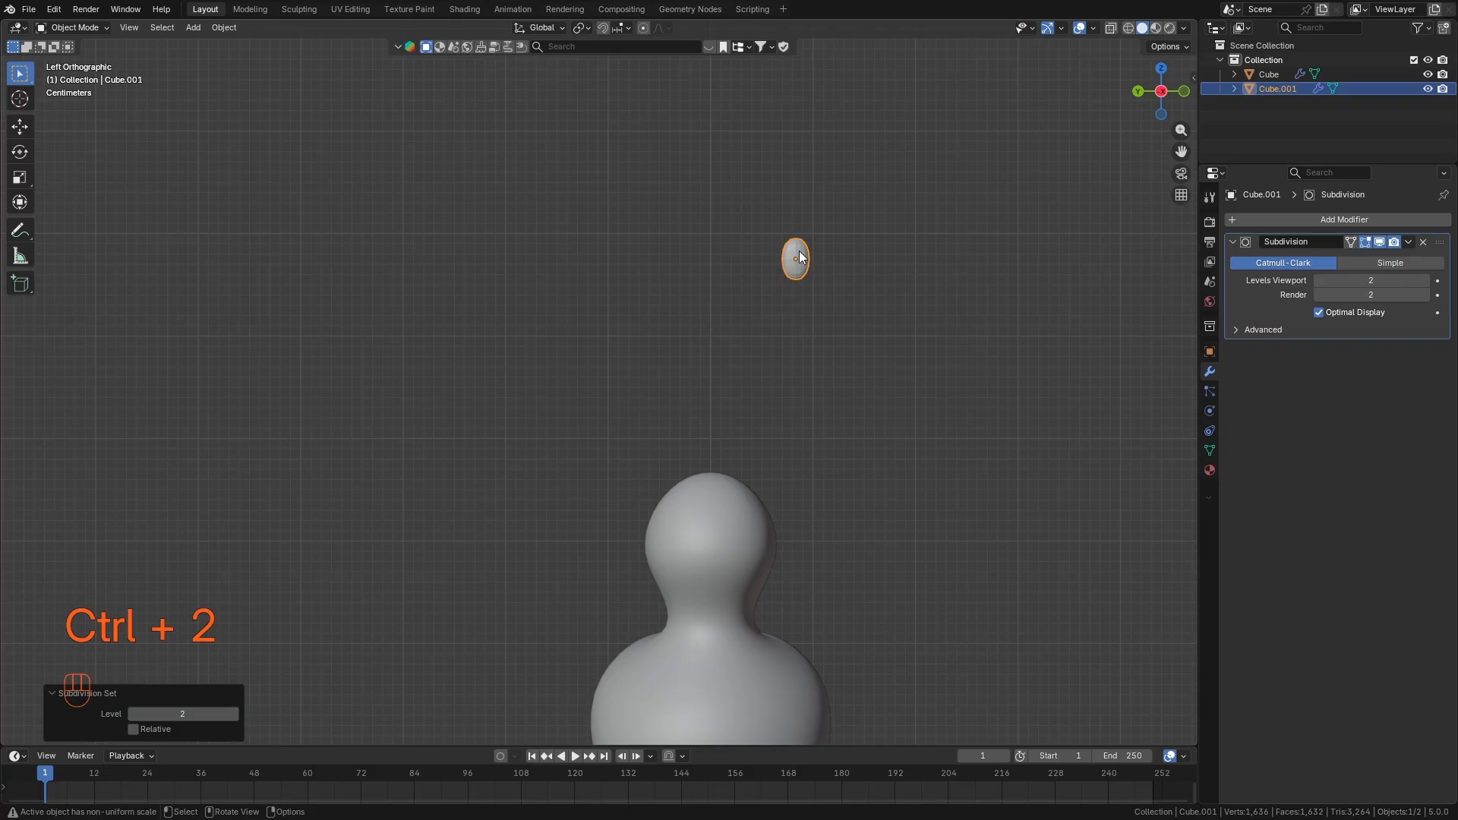
Shade the small rounded block smooth and scale it uniformly to about 0.588 as the duck's eye.
right_click(799, 253)
click(786, 251)
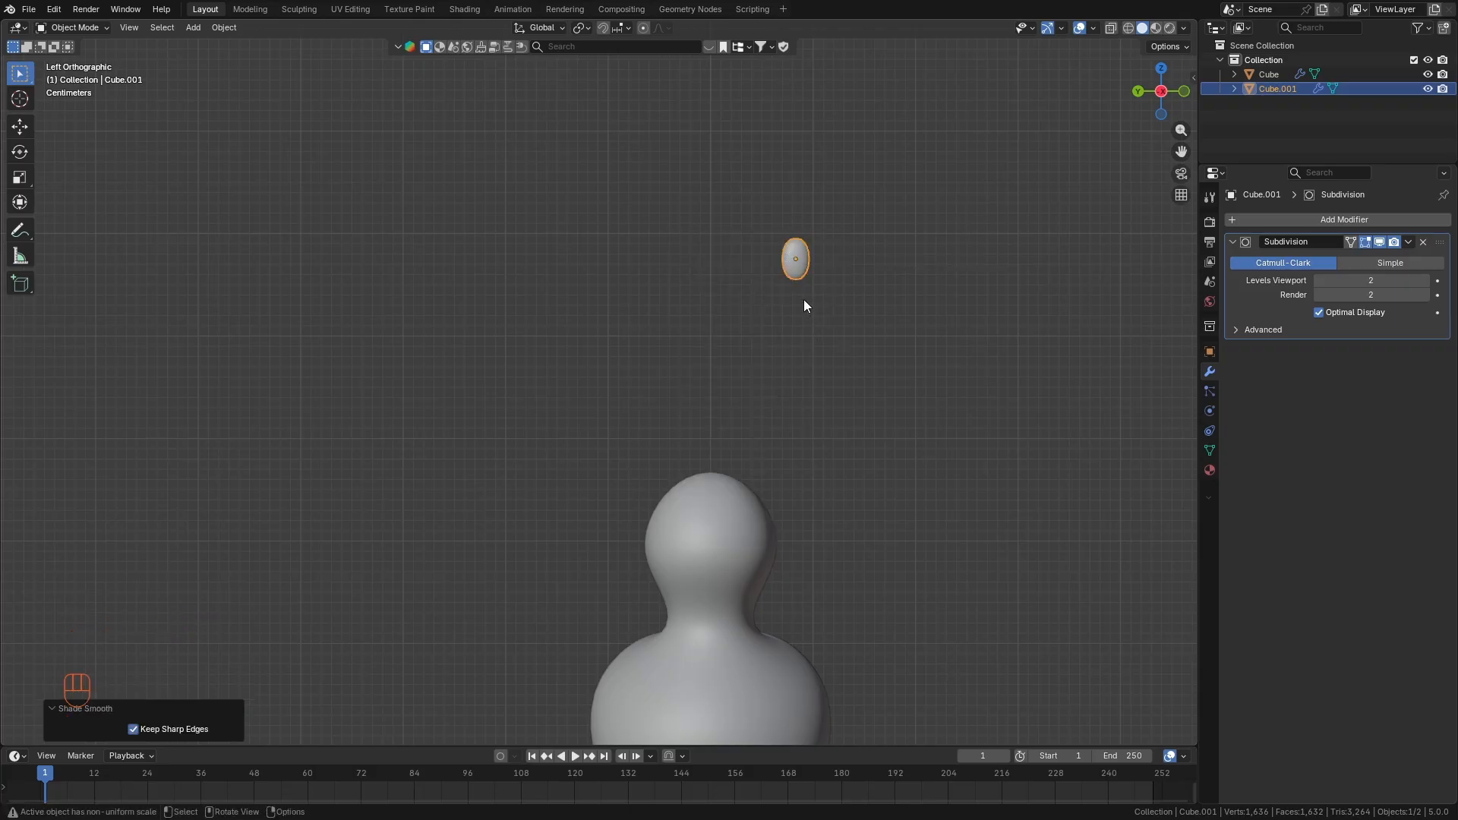
key(s)
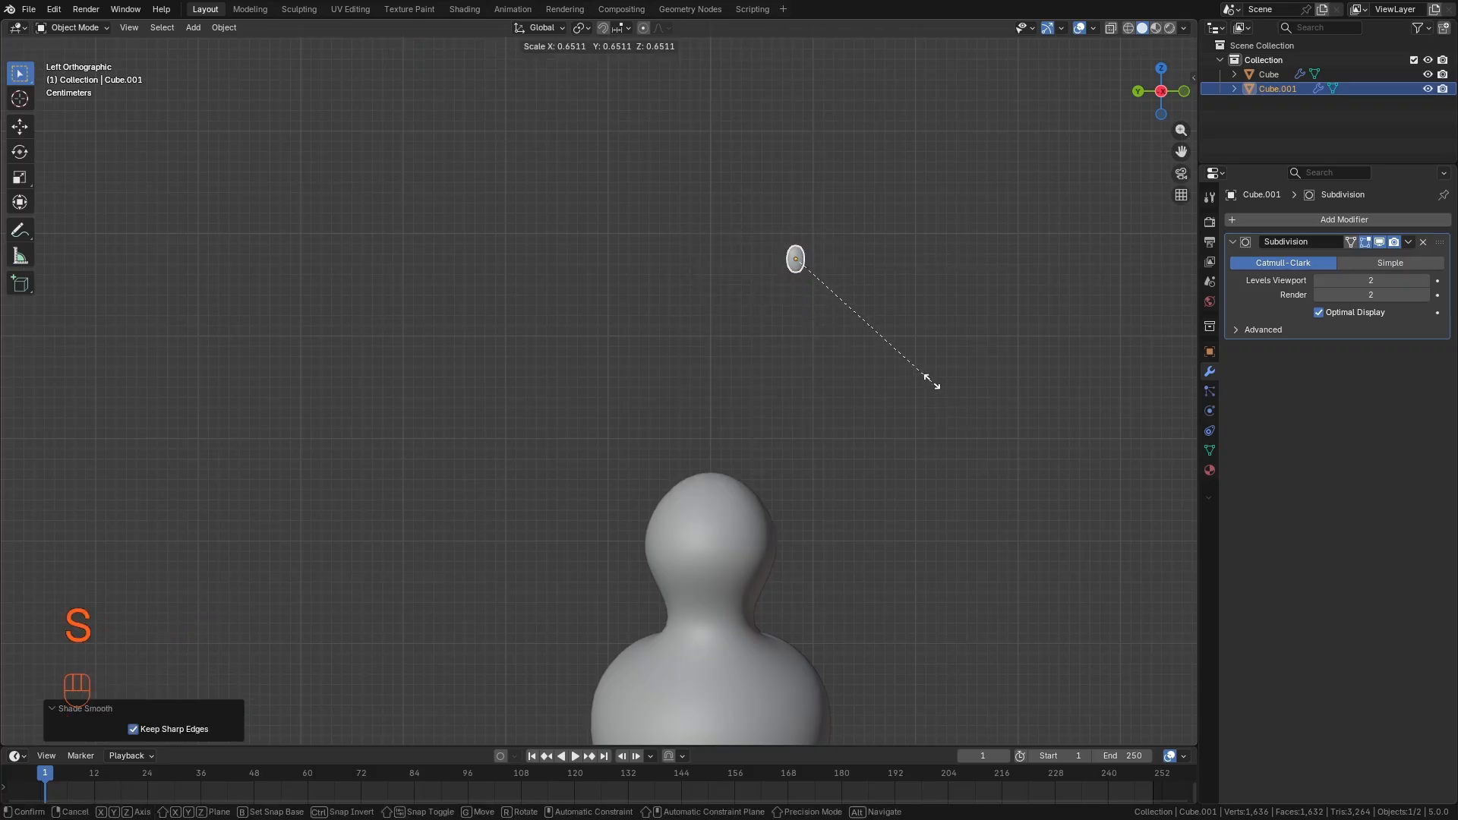
click(924, 370)
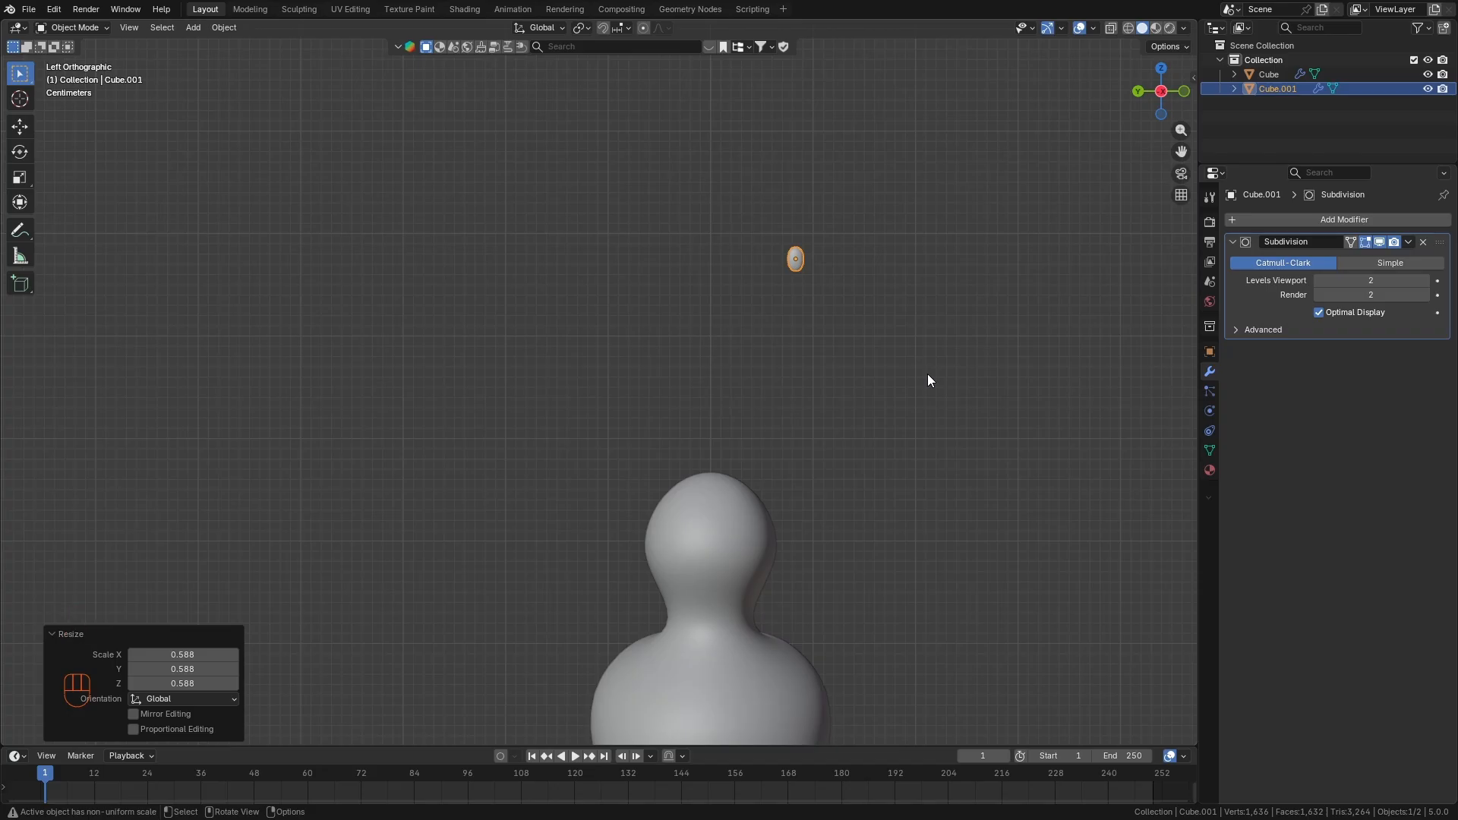
In front view, move the eye down onto the face side of the duck's head and rotate it to follow the surface.
key(KP_1)
scroll(799, 294, down, 3)
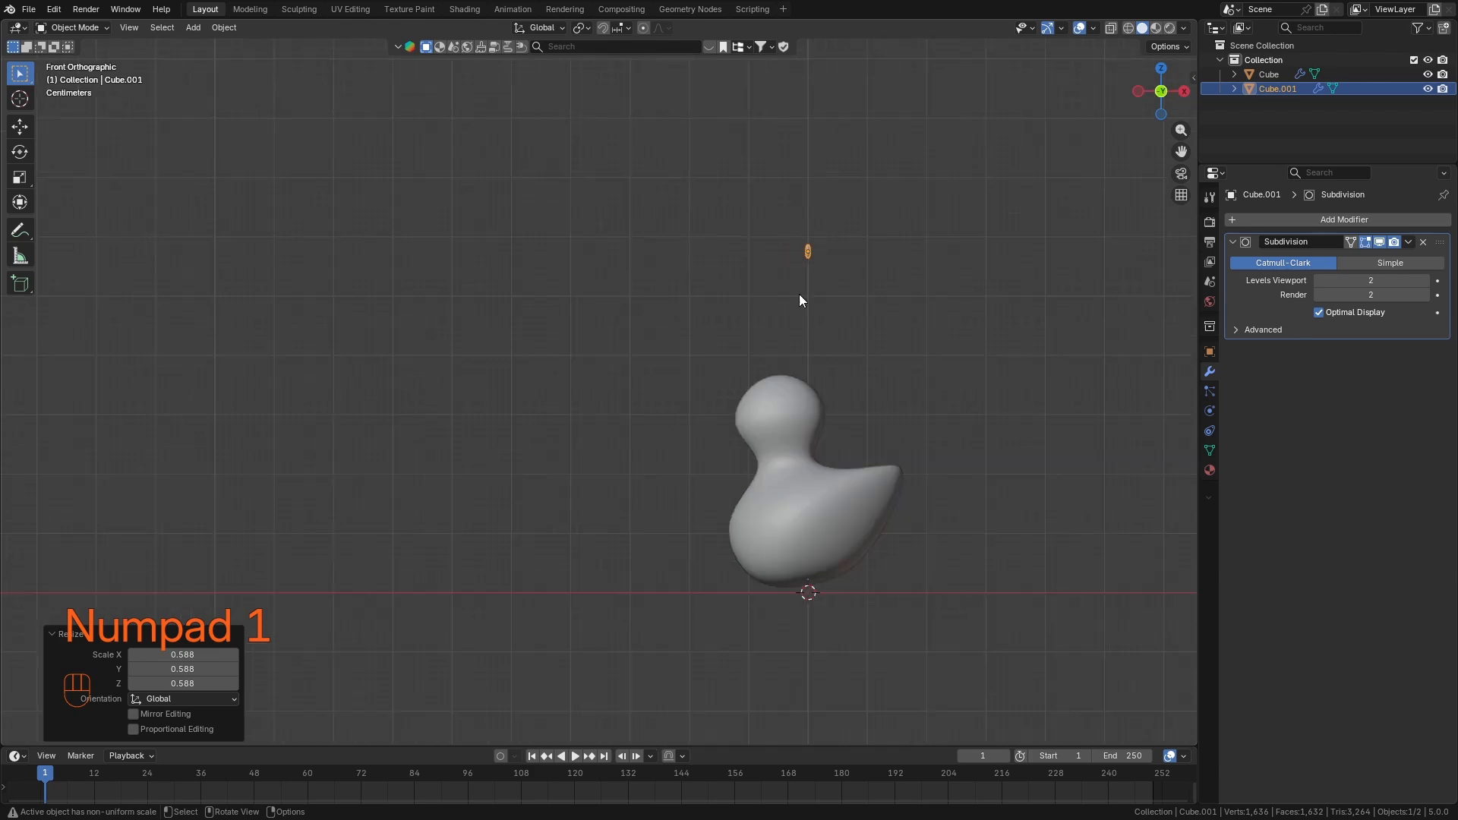
key(g)
click(725, 441)
scroll(725, 440, up, 5)
key(r)
click(725, 444)
middle_drag(725, 443, 781, 459)
In left view, move the eye about 5.9 cm in Y and 0.56 cm in Z on the duck's head.
key(ctrl+KP_3)
key(g)
click(641, 389)
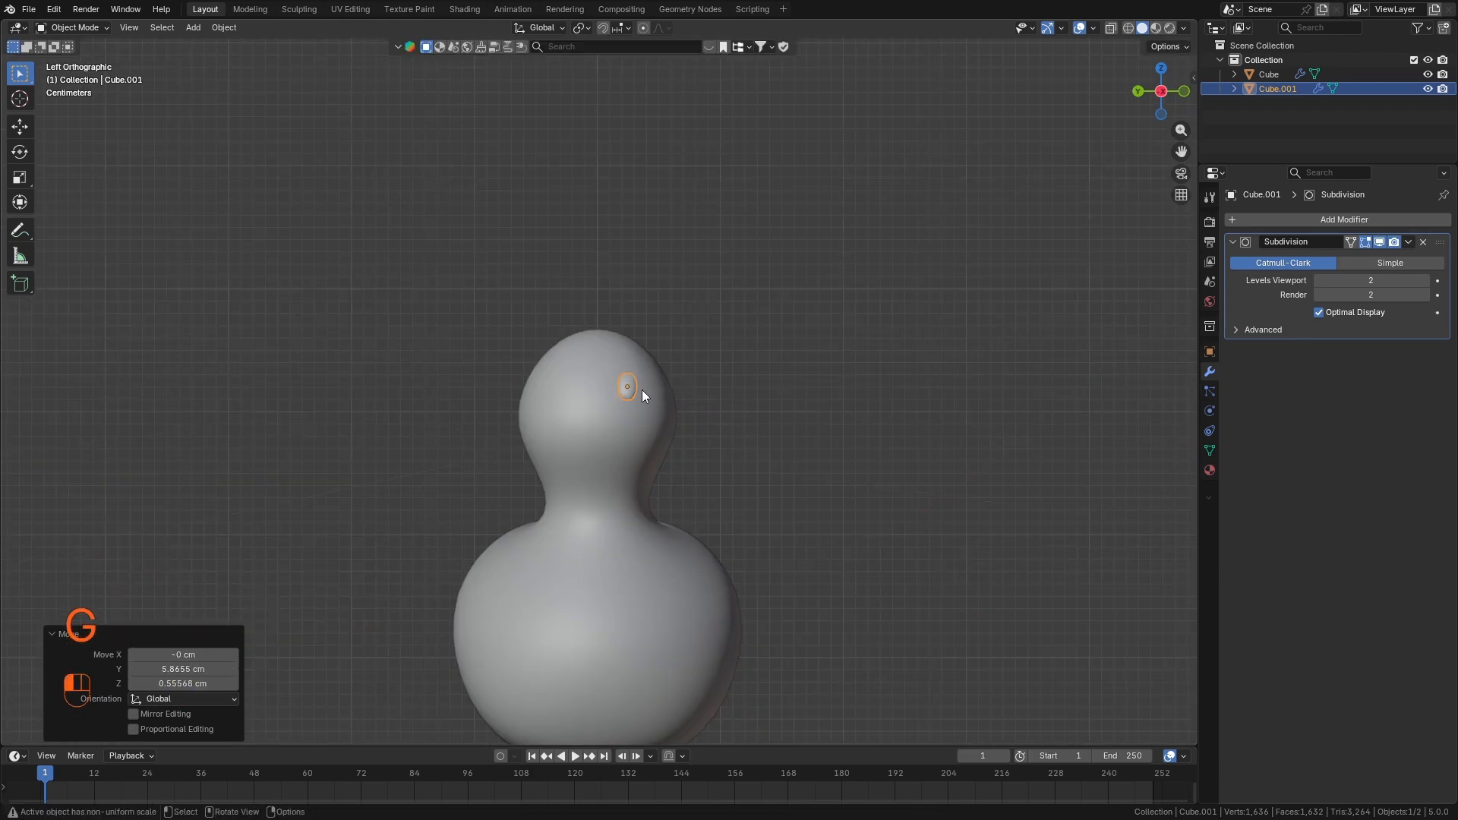
In front view, reposition the eye against the head's surface and rotate it about -11.9°.
key(KP_1)
scroll(696, 419, up, 2)
key(g)
click(704, 408)
key(r)
click(630, 432)
In left view, rotate the eye slightly and trackball-rotate it to match the curve of the duck's head.
key(ctrl+KP_3)
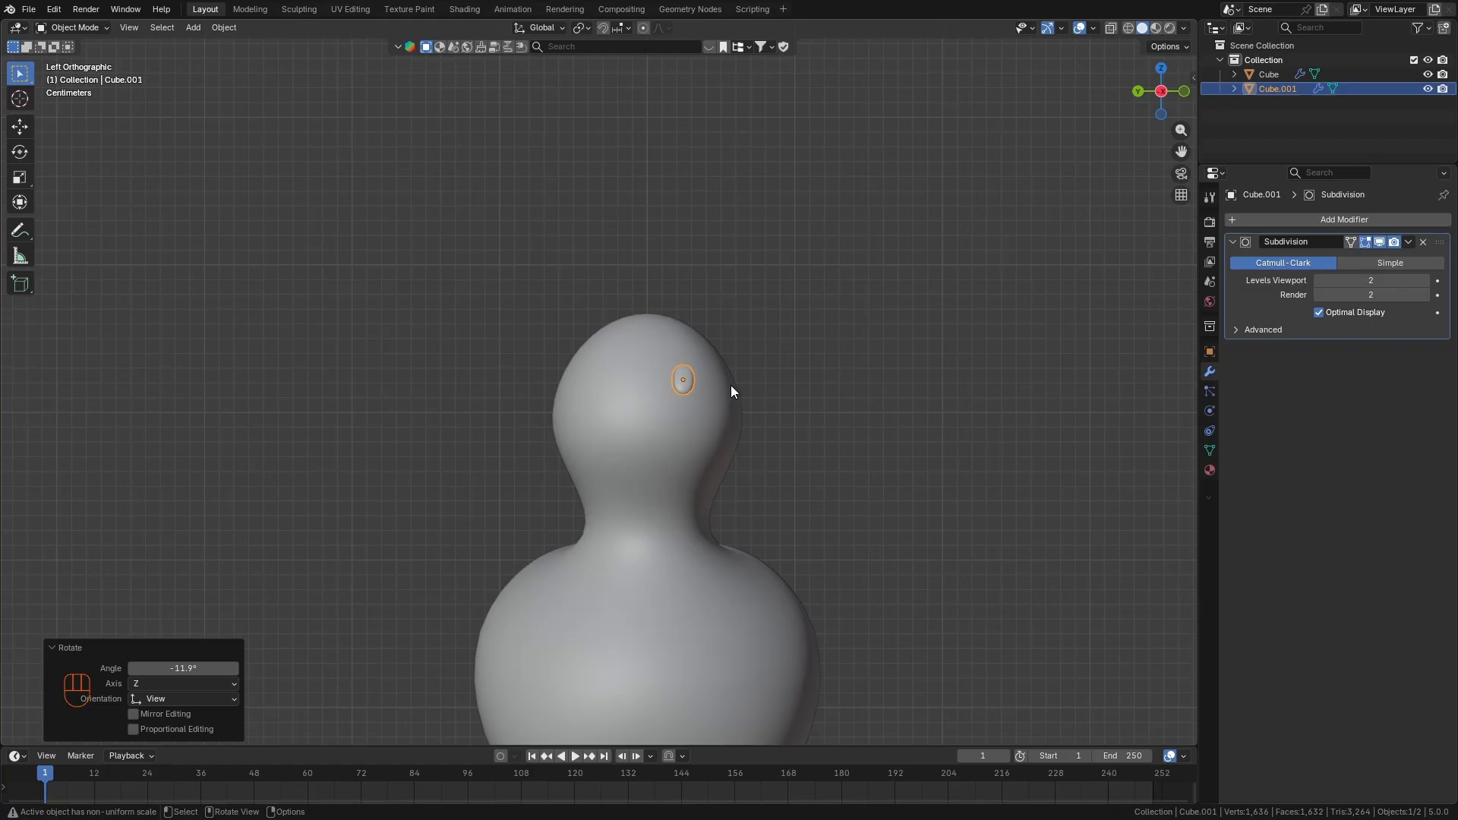
click(54, 646)
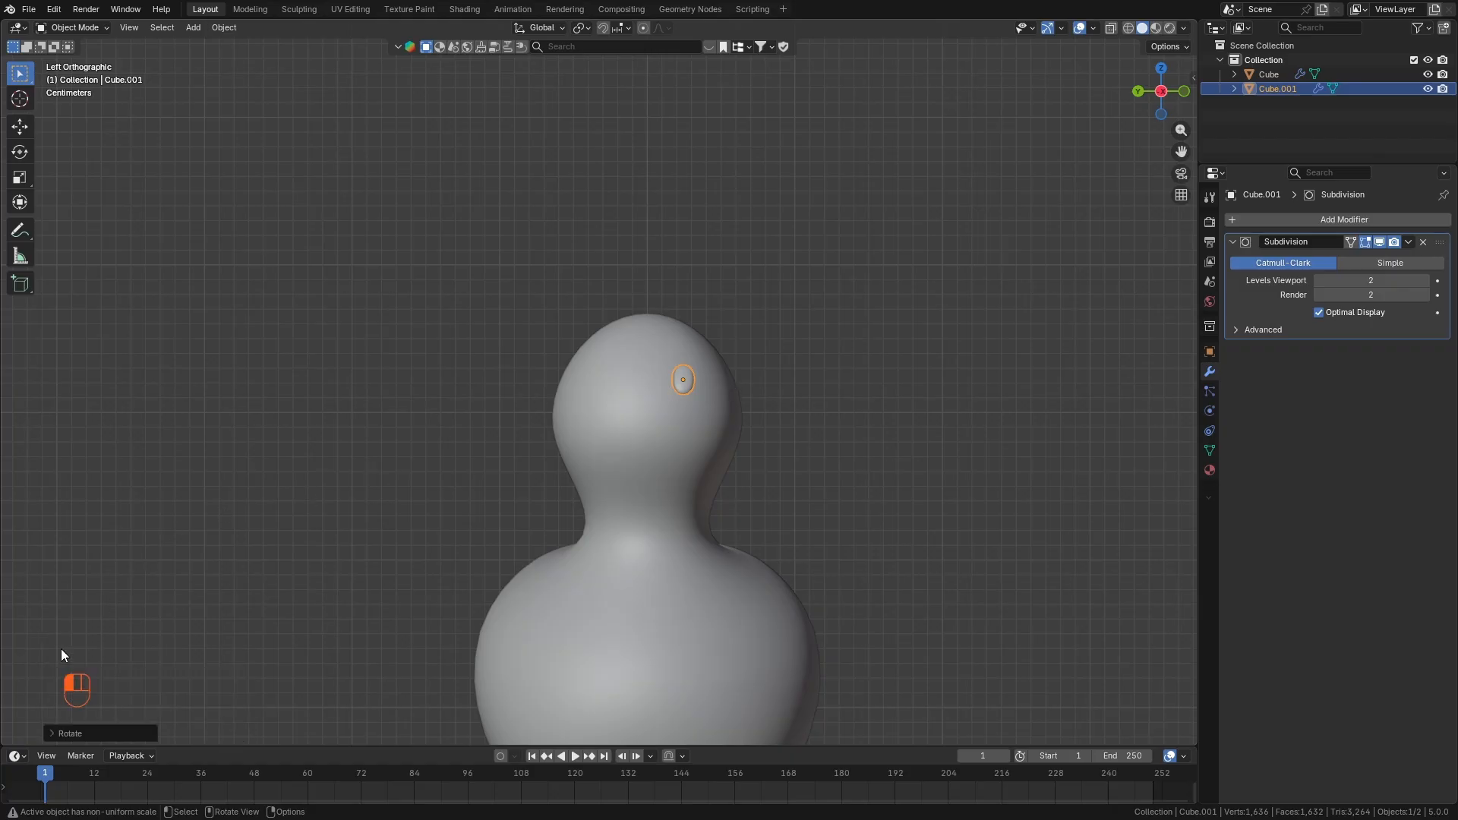
key(r)
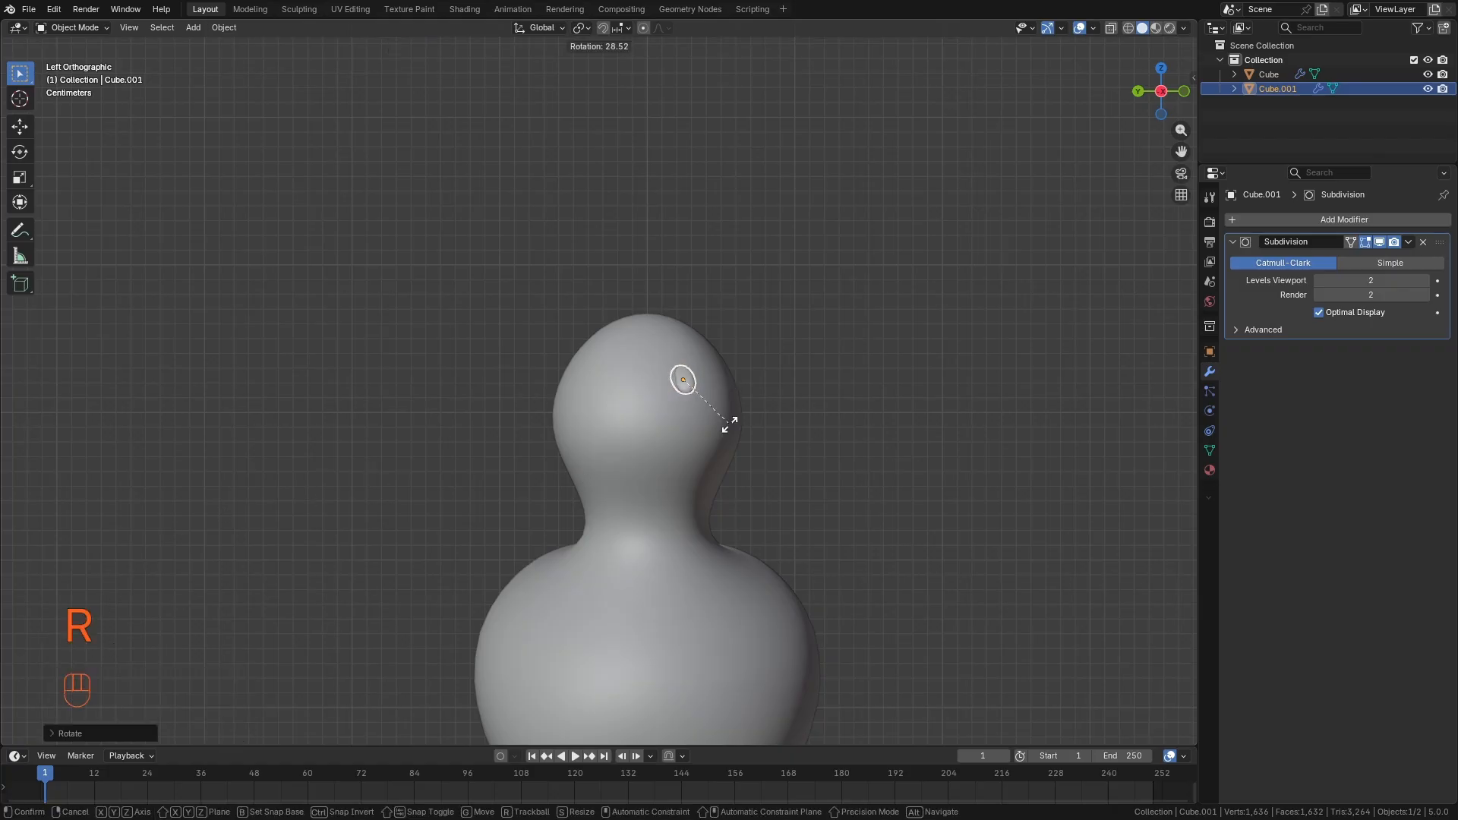
click(720, 416)
scroll(667, 399, up, 1)
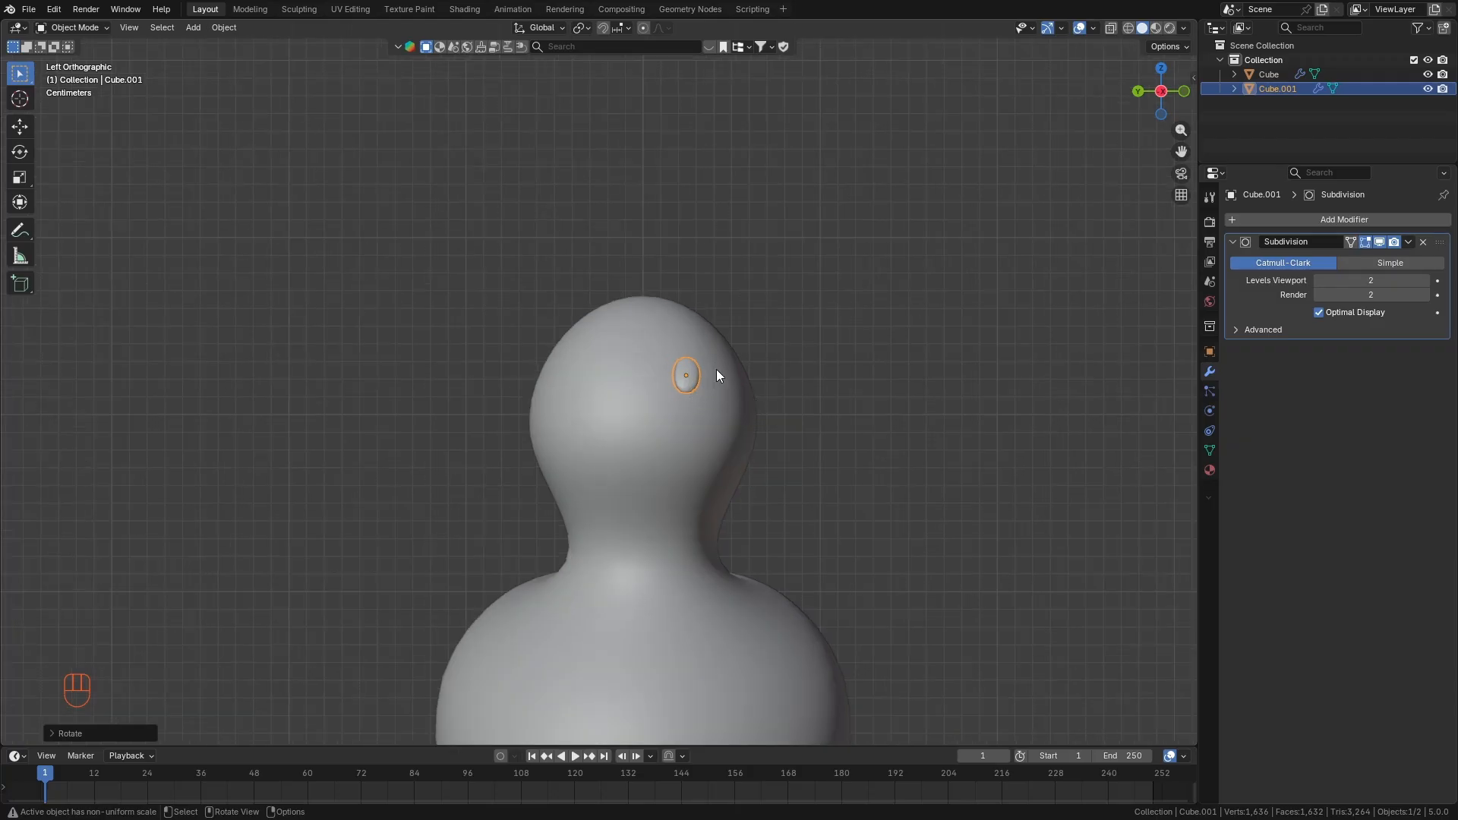
key(r)
key(r)
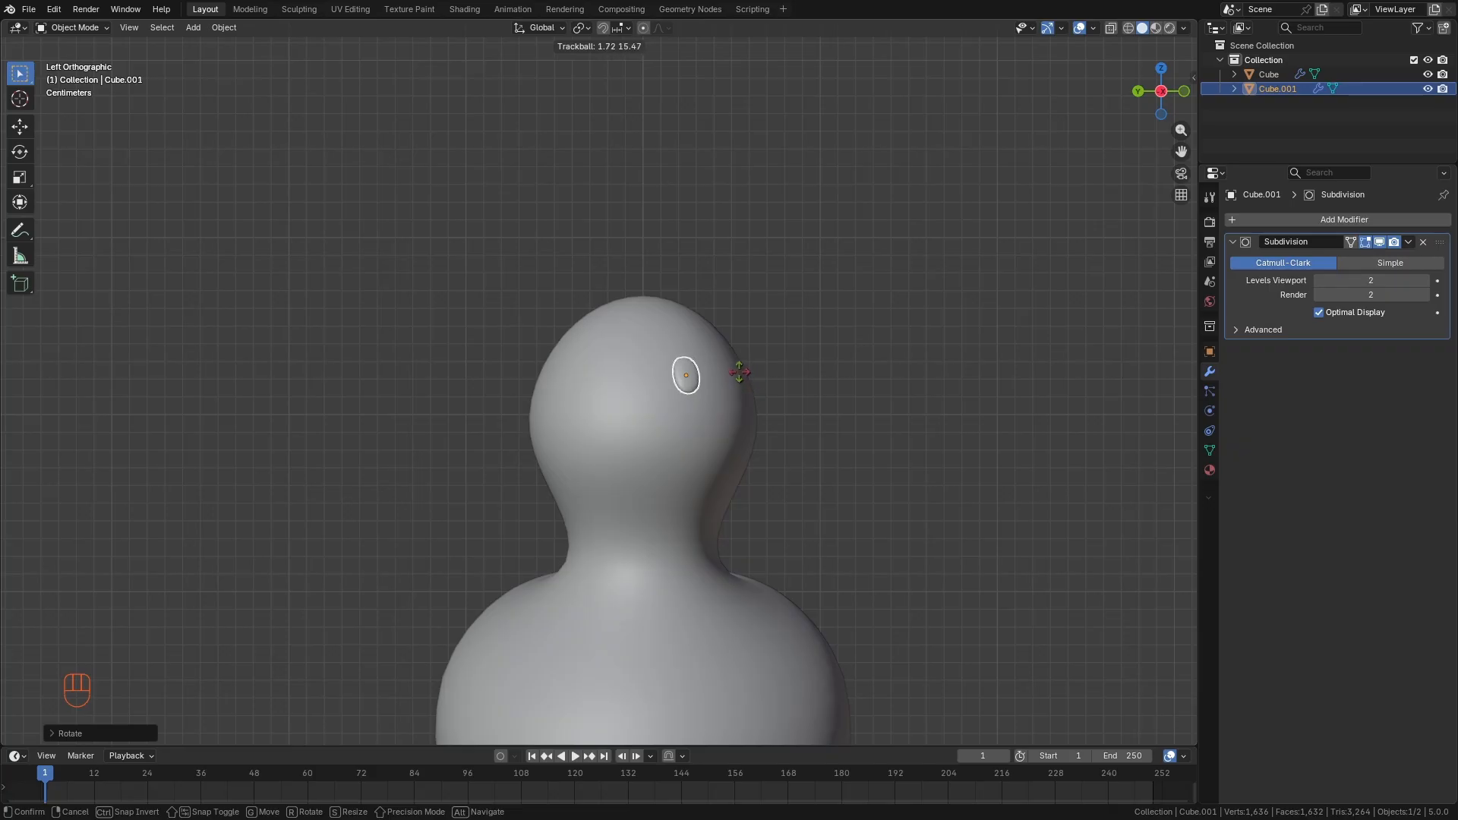
click(741, 377)
Examine the eye's fit on the head from several angles, switching its Subdivision viewport display off and back on.
scroll(800, 392, down, 4)
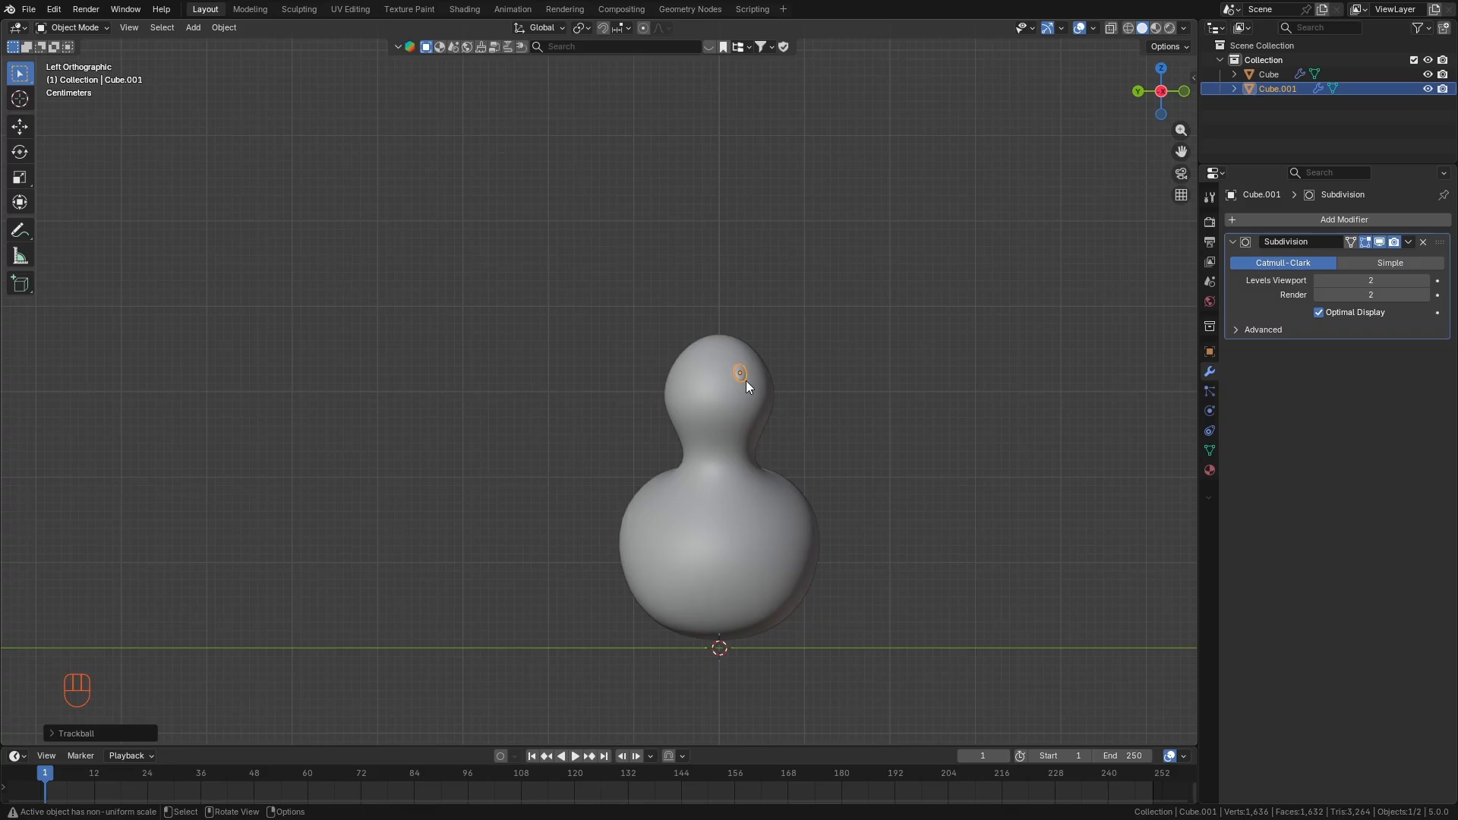
scroll(741, 388, up, 3)
scroll(755, 404, down, 2)
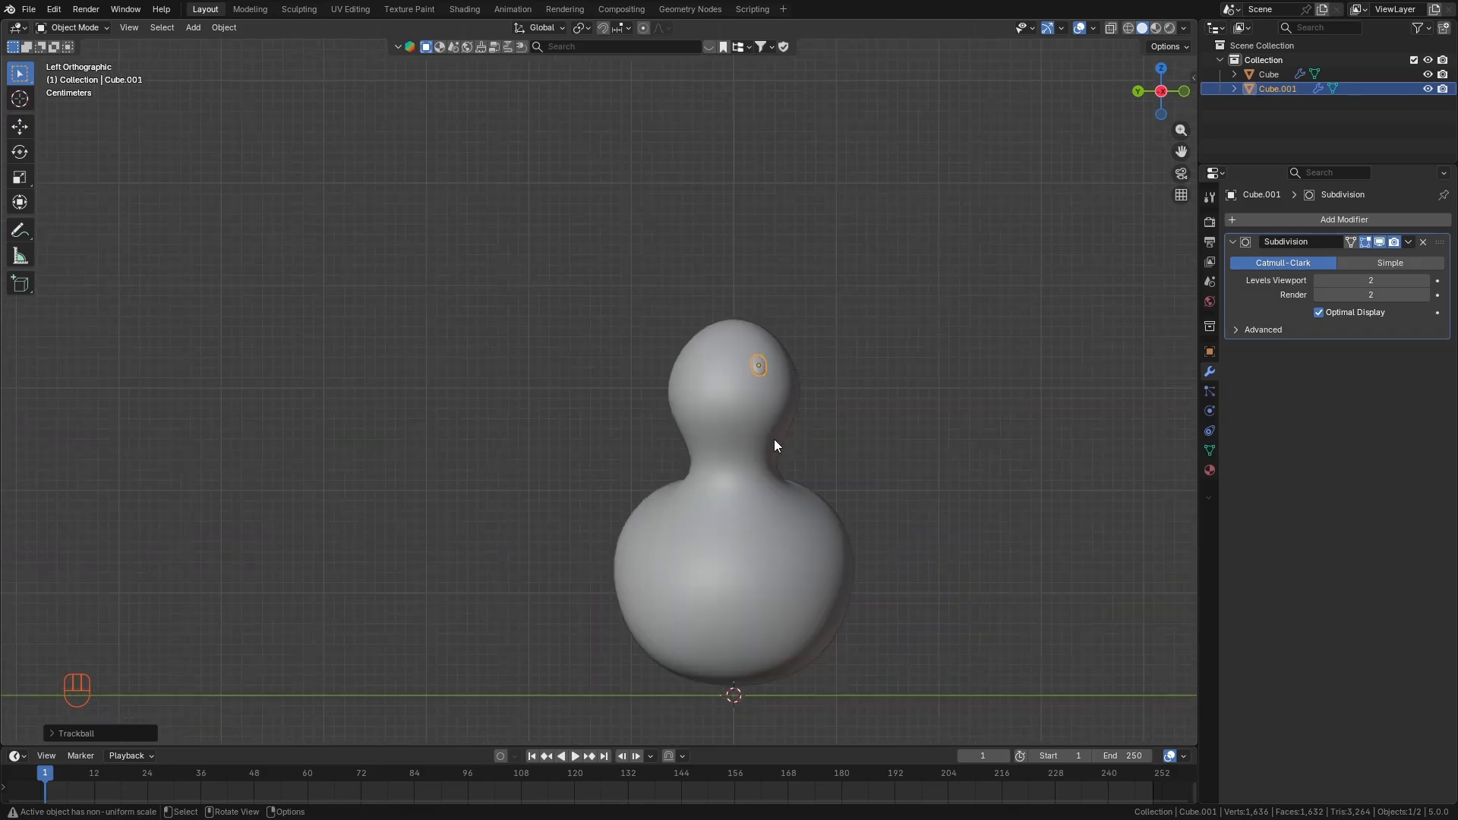
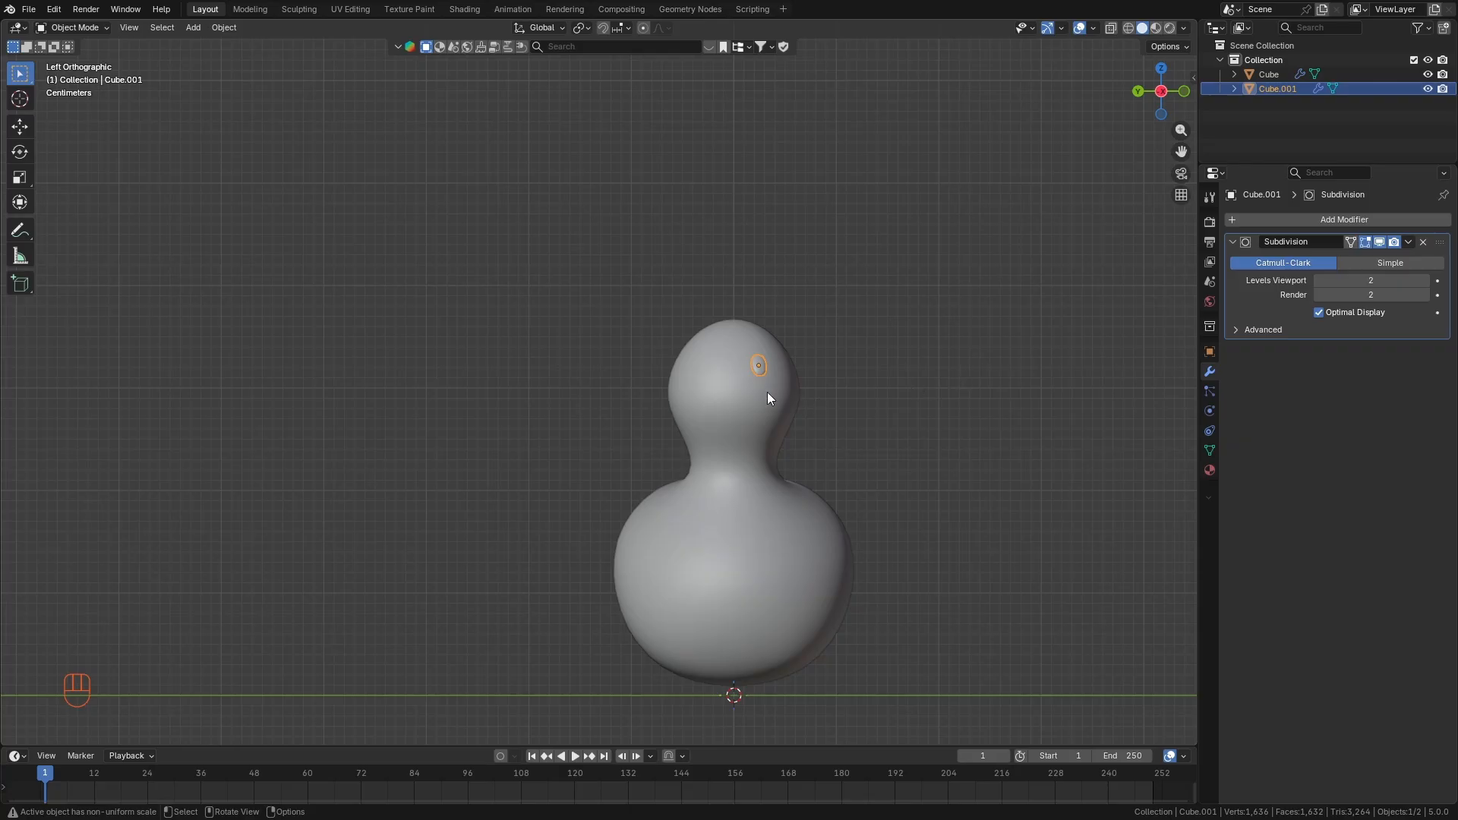
mouse_move(767, 392)
middle_down()
mouse_move(762, 367)
mouse_move(697, 391)
mouse_move(633, 377)
mouse_move(855, 380)
mouse_move(716, 379)
mouse_move(759, 372)
middle_up()
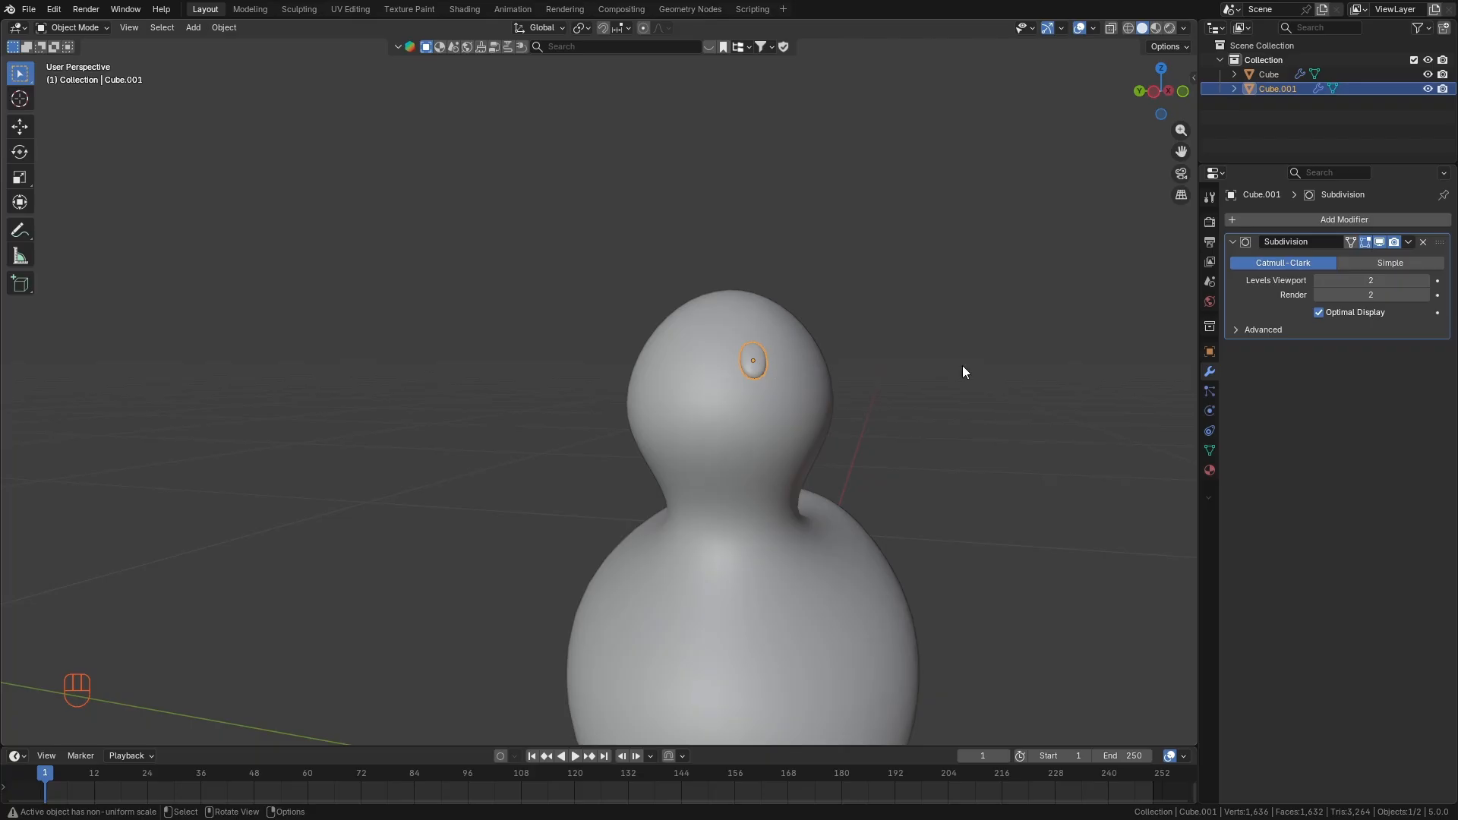
click(1382, 240)
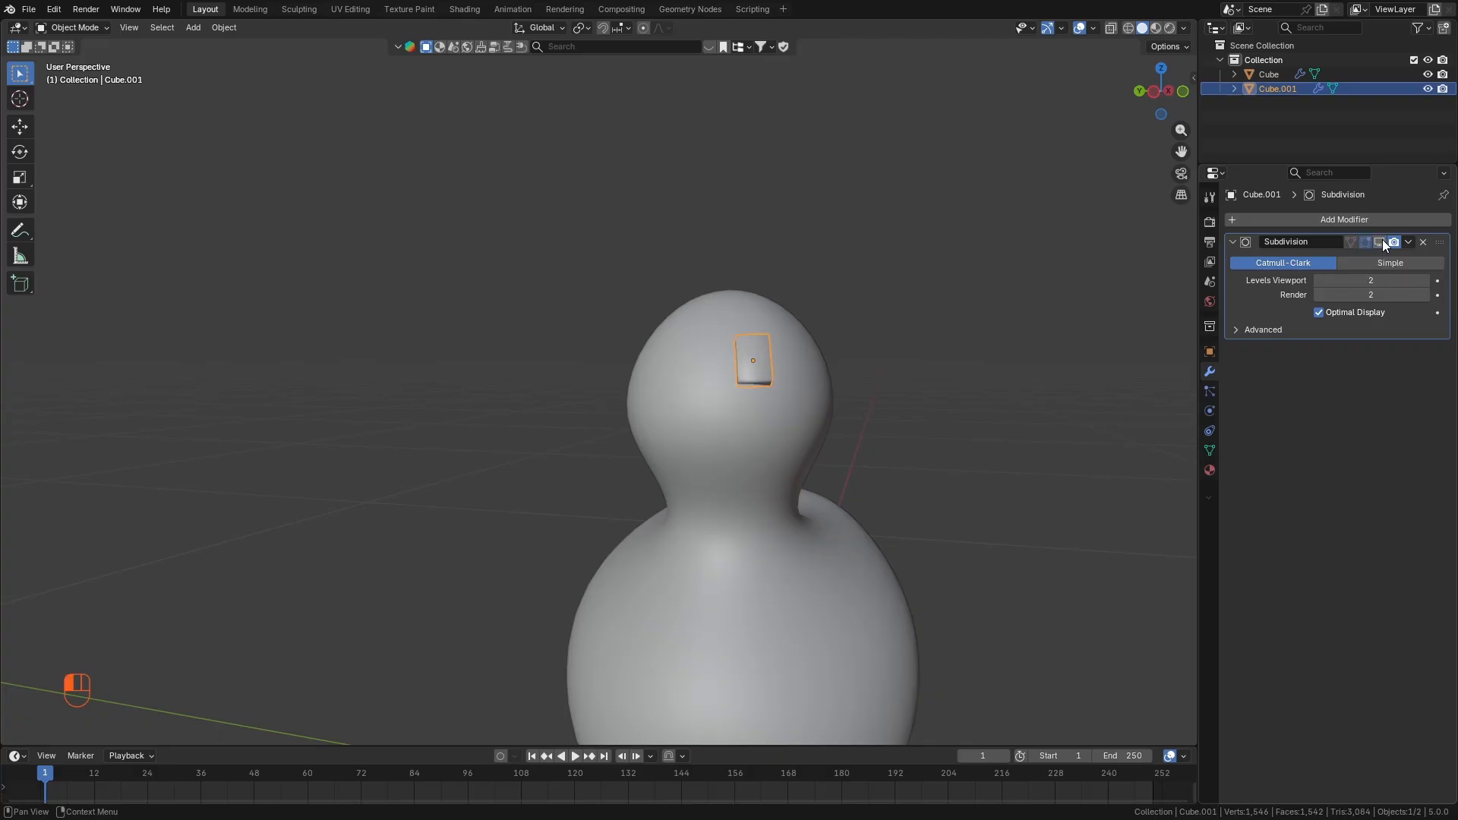
middle_drag(812, 381, 714, 366)
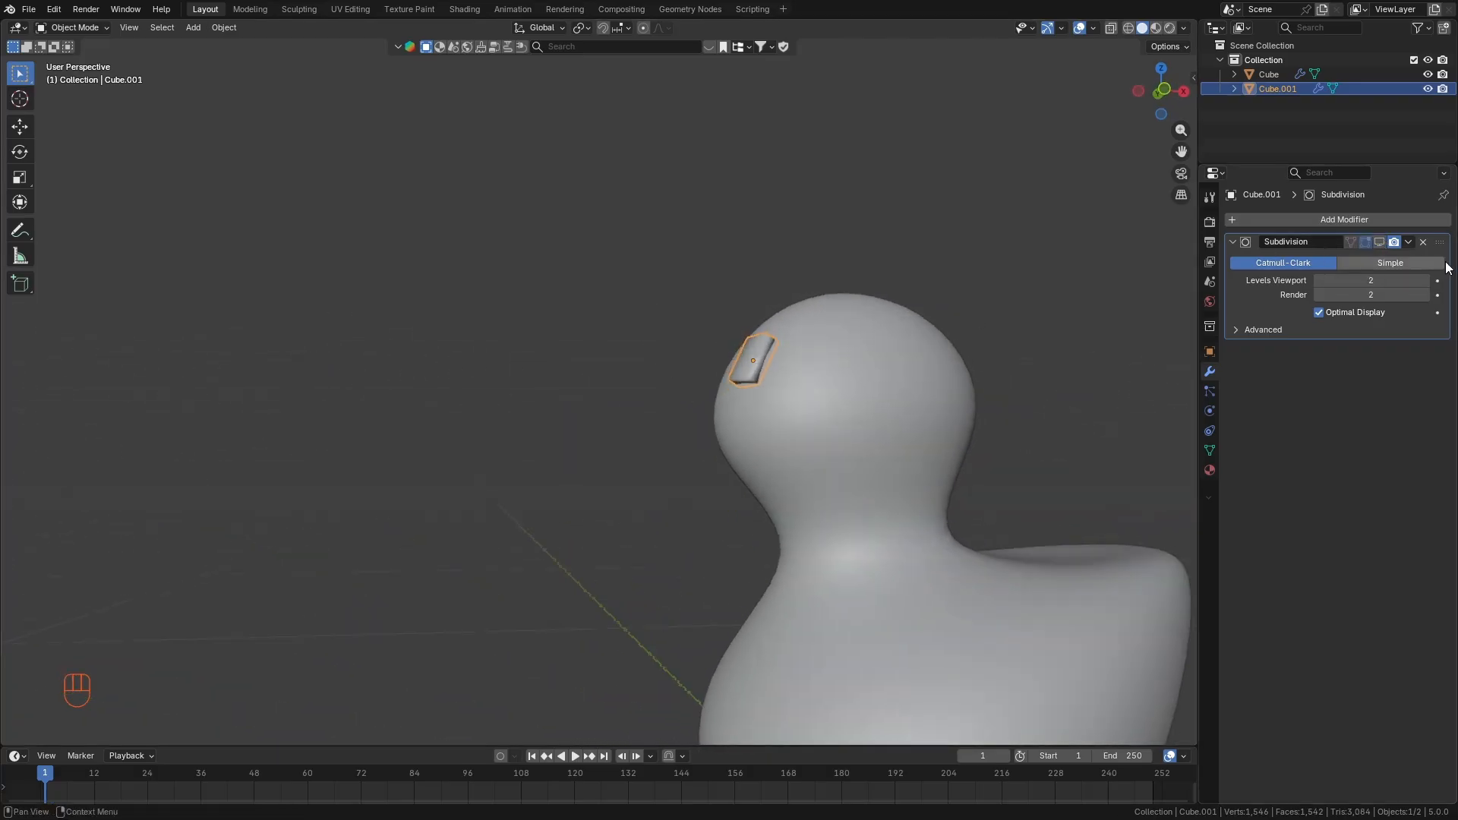
click(1379, 242)
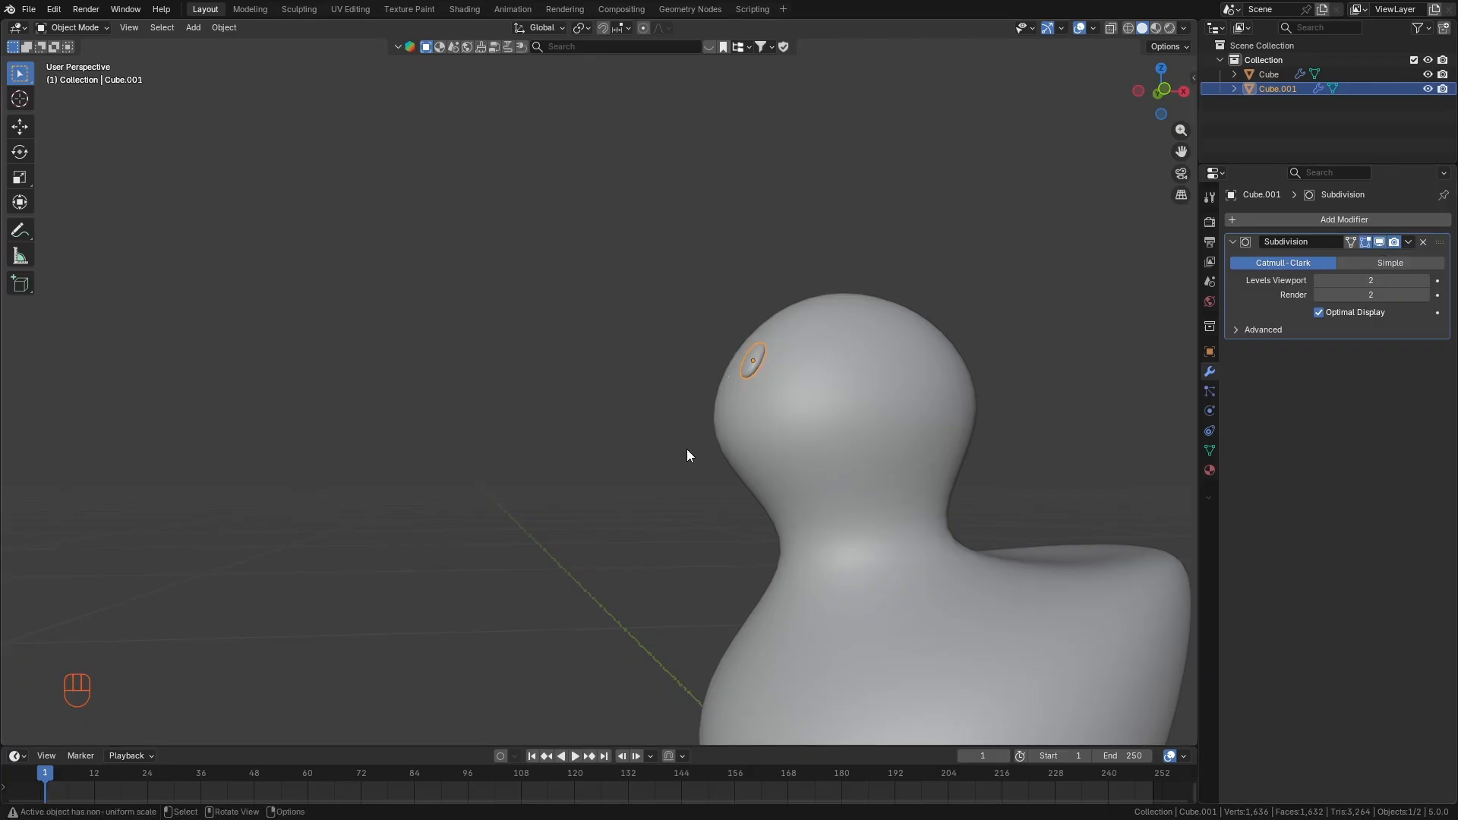
middle_drag(687, 456, 833, 387)
middle_drag(921, 362, 849, 357)
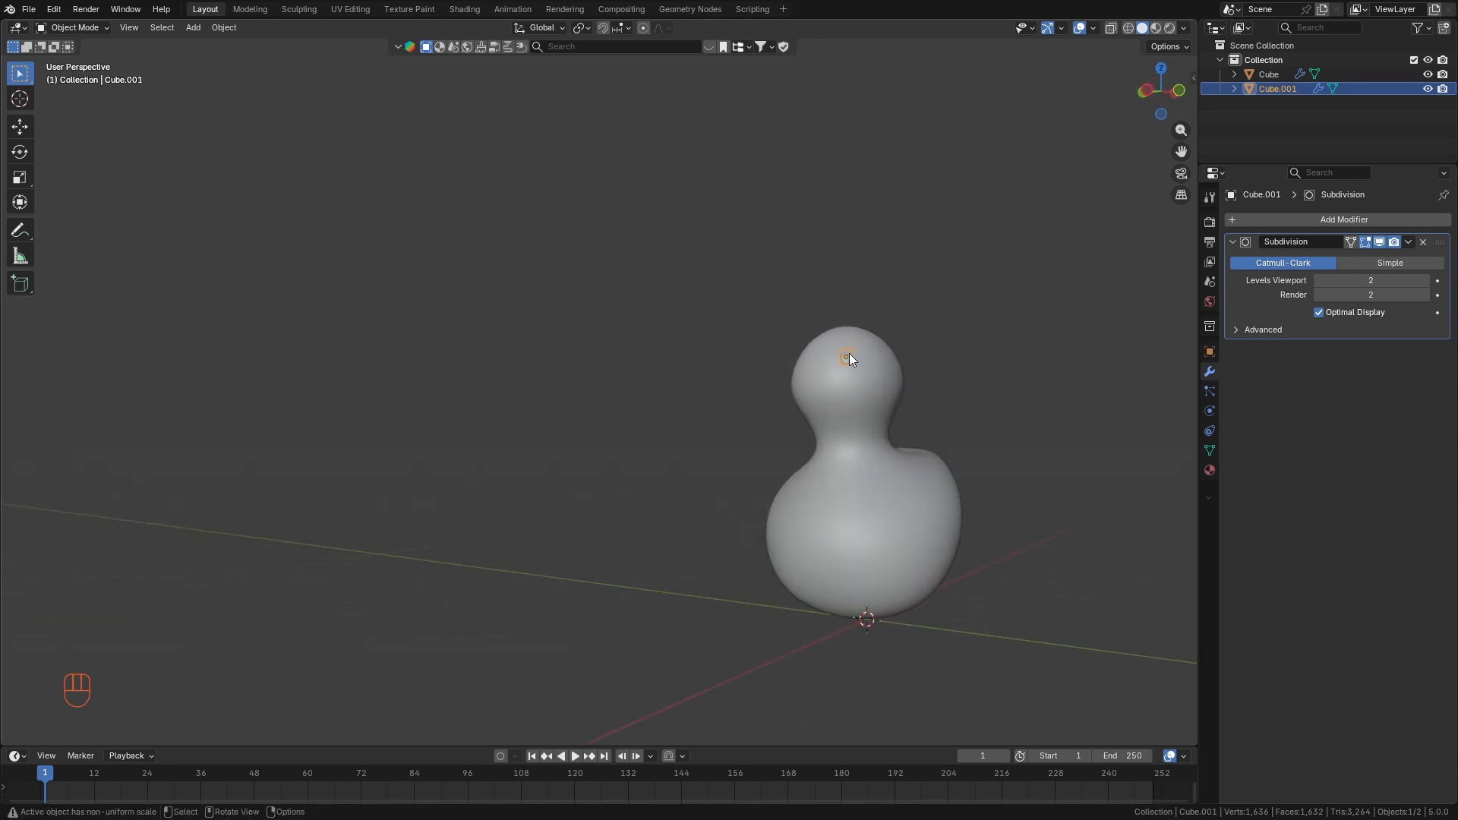
scroll(849, 357, up, 2)
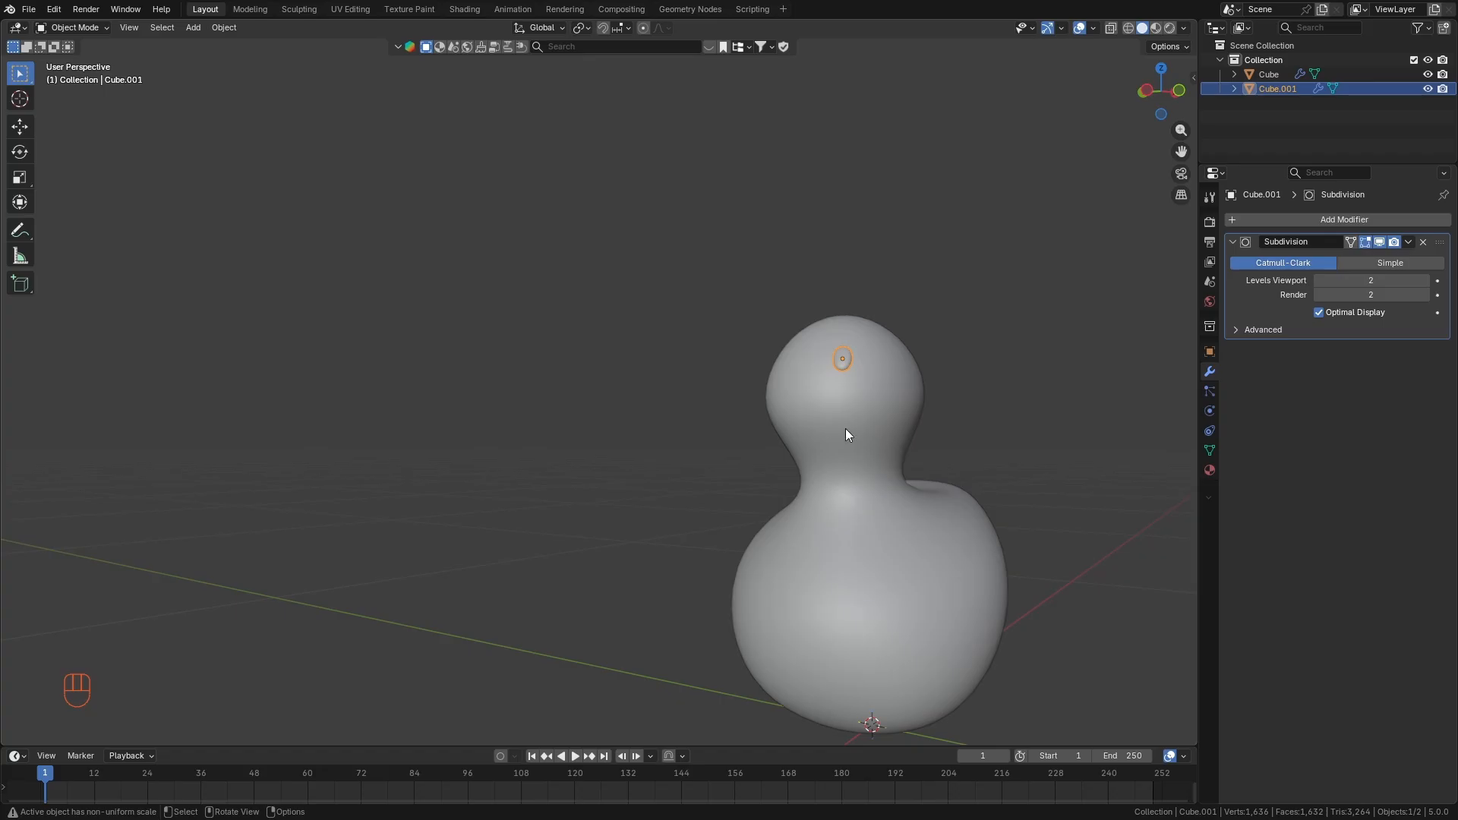
Add a Mirror modifier to the eye, below its Subdivision modifier, and collapse the Subdivision settings.
middle_drag(845, 428, 813, 430)
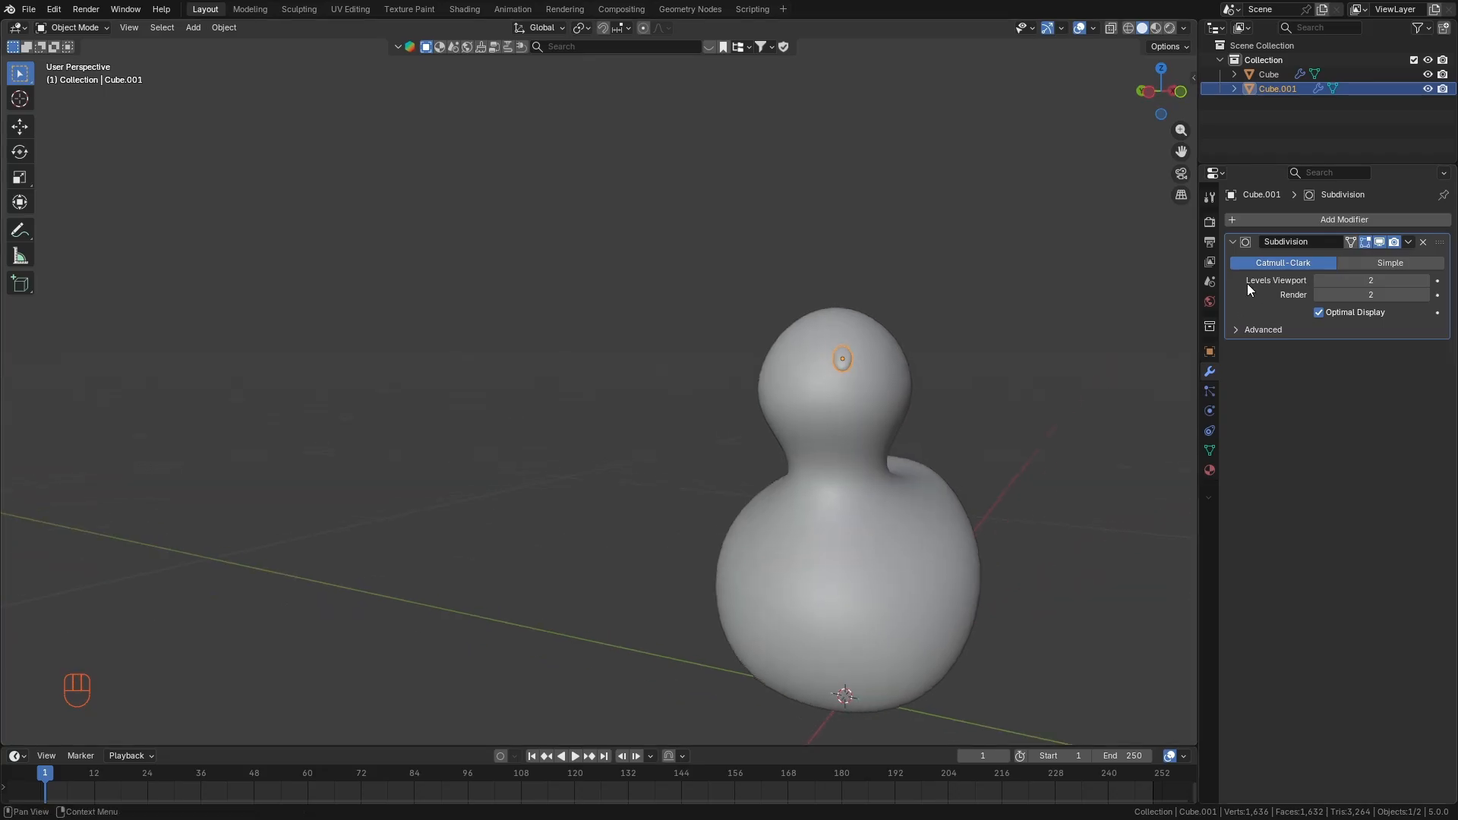
click(1233, 222)
mouse_move(1231, 212)
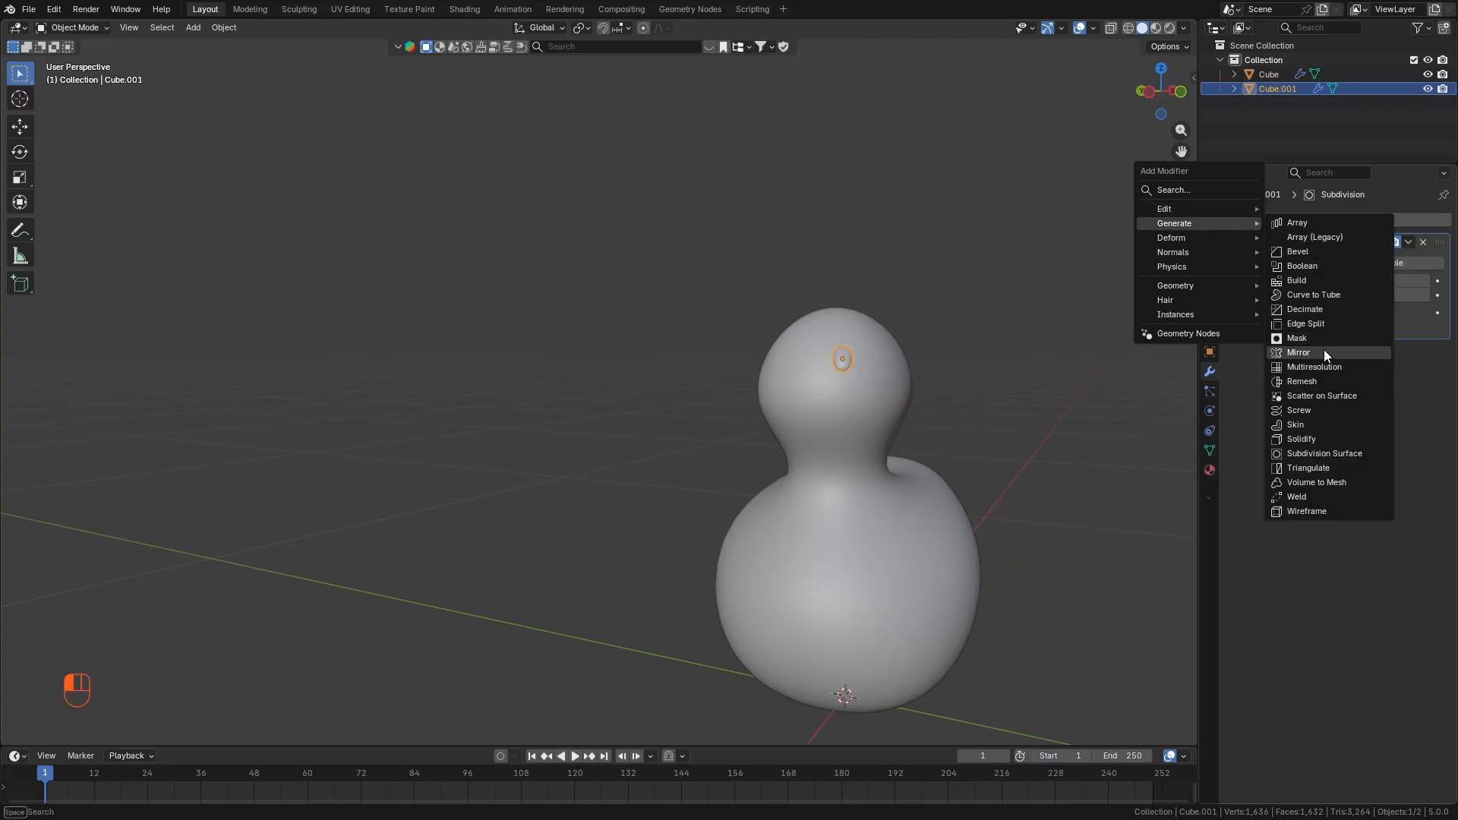
click(1324, 351)
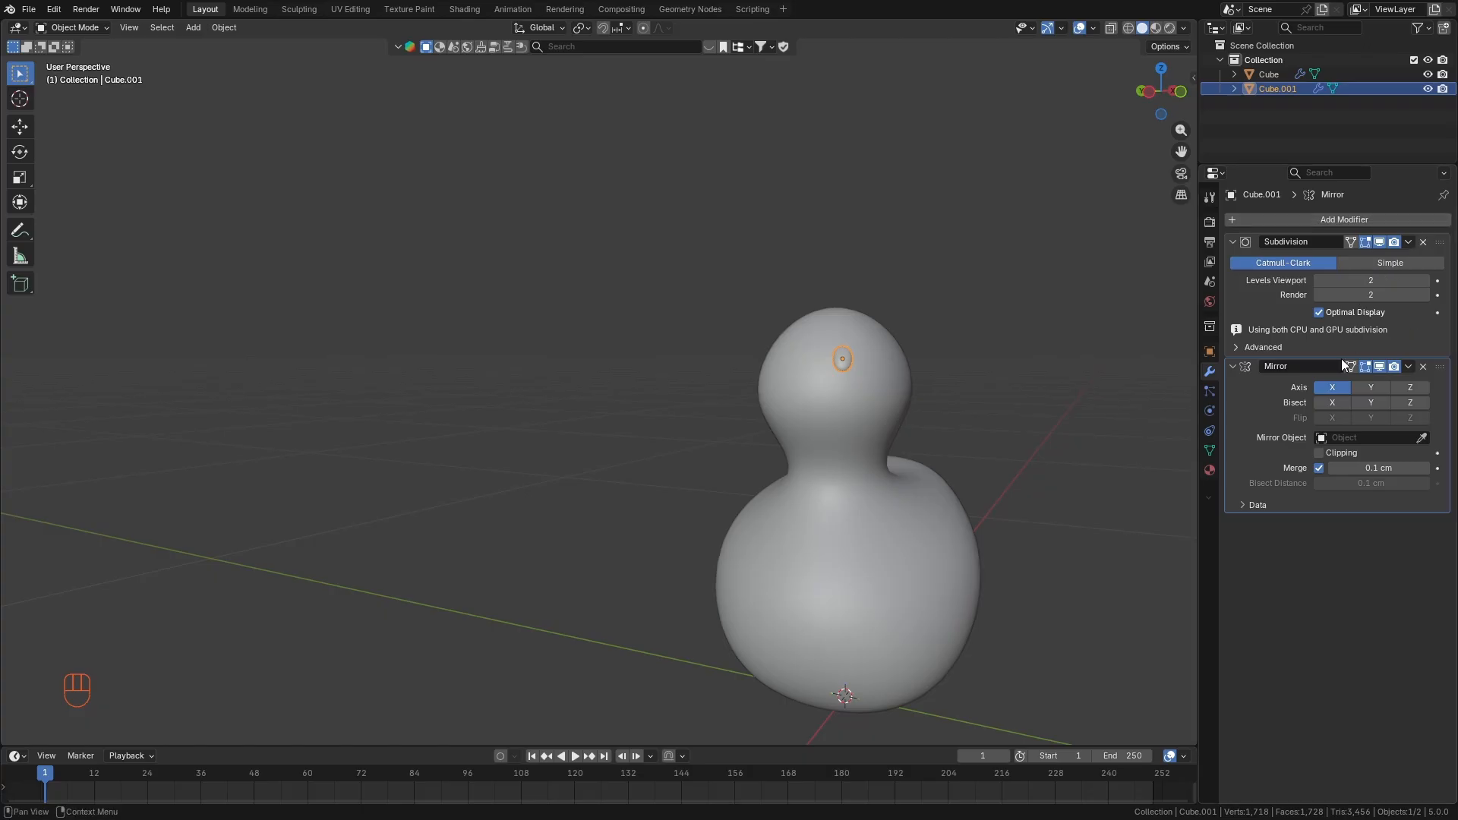
click(1233, 242)
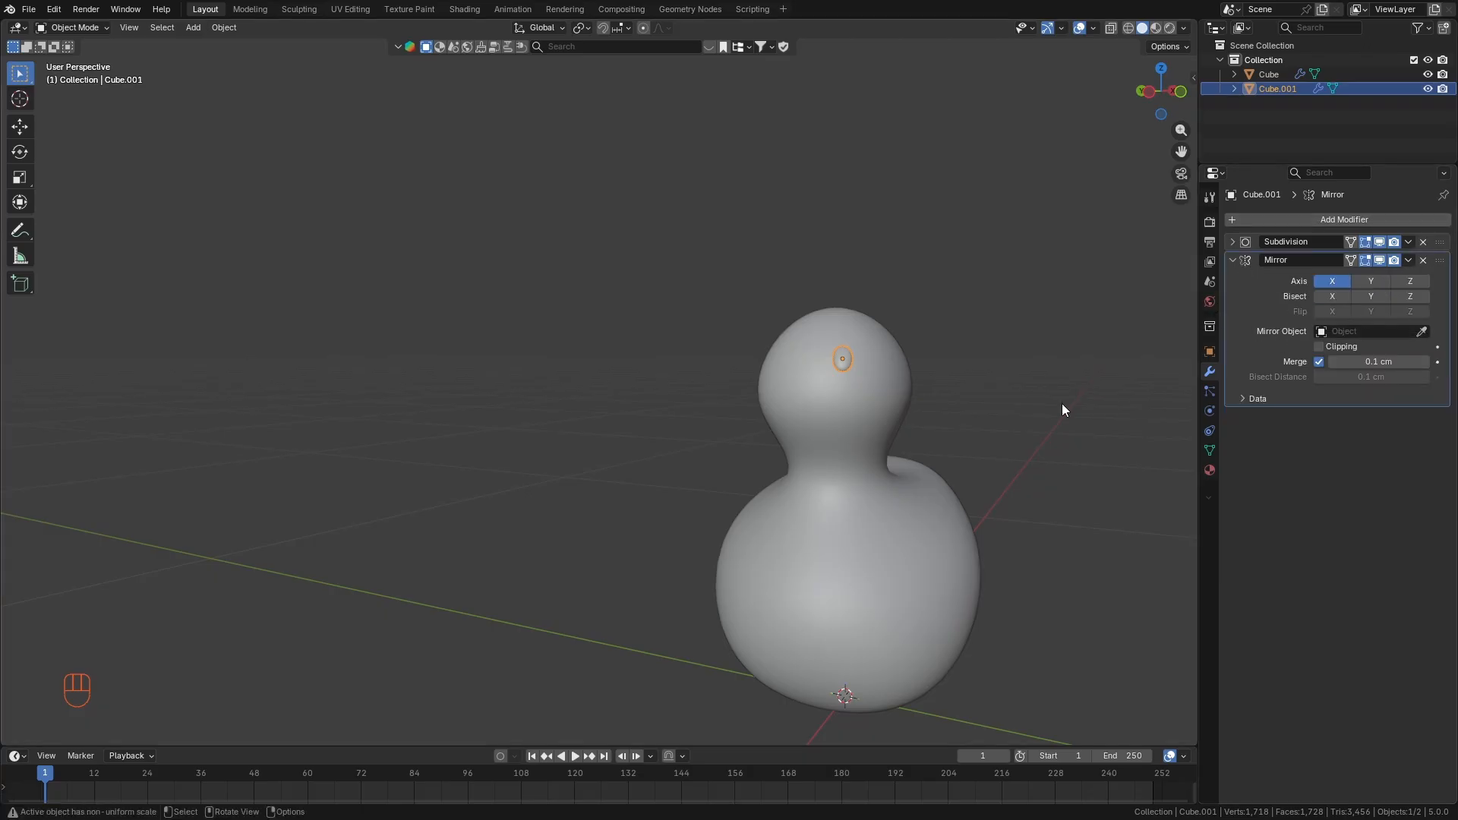
Set the eye's Mirror modifier to the Y axis only, with the duck body Cube as the mirror object.
mouse_move(764, 408)
middle_down()
mouse_move(840, 428)
mouse_move(782, 413)
middle_up()
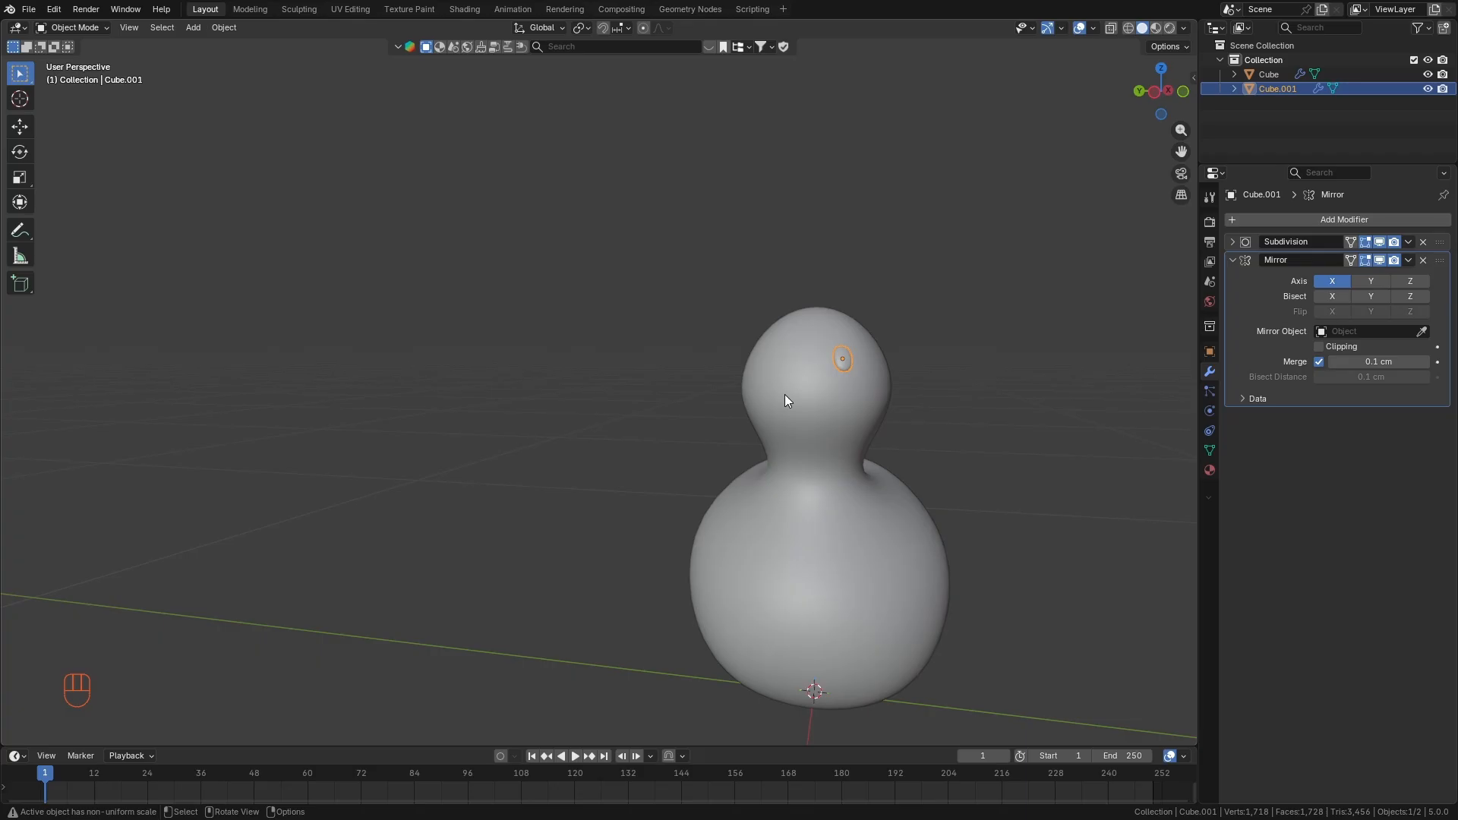
mouse_move(772, 427)
middle_down()
mouse_move(794, 417)
mouse_move(782, 420)
middle_up()
key(ctrl+KP_3)
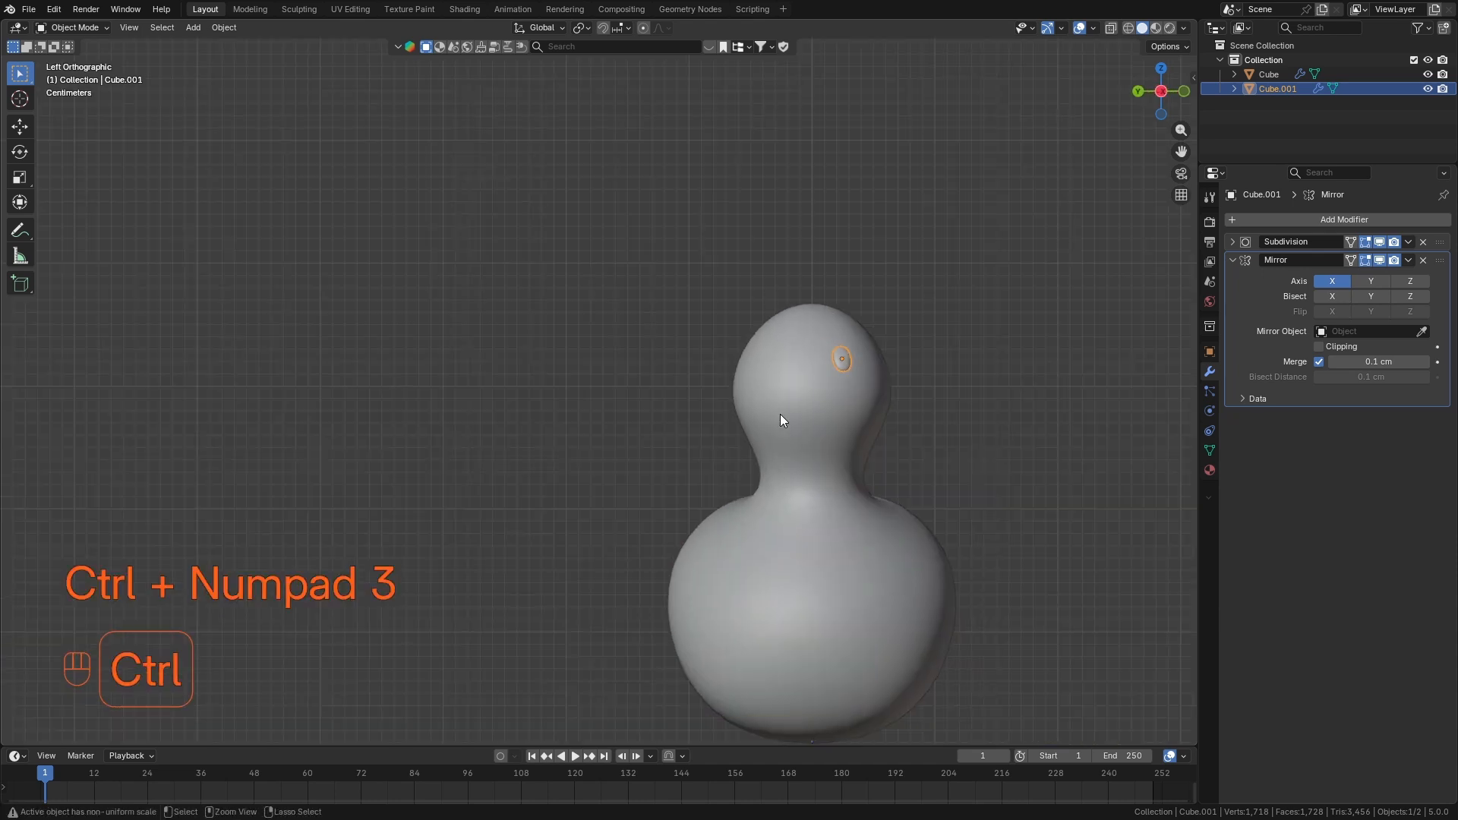
scroll(837, 550, up, 1)
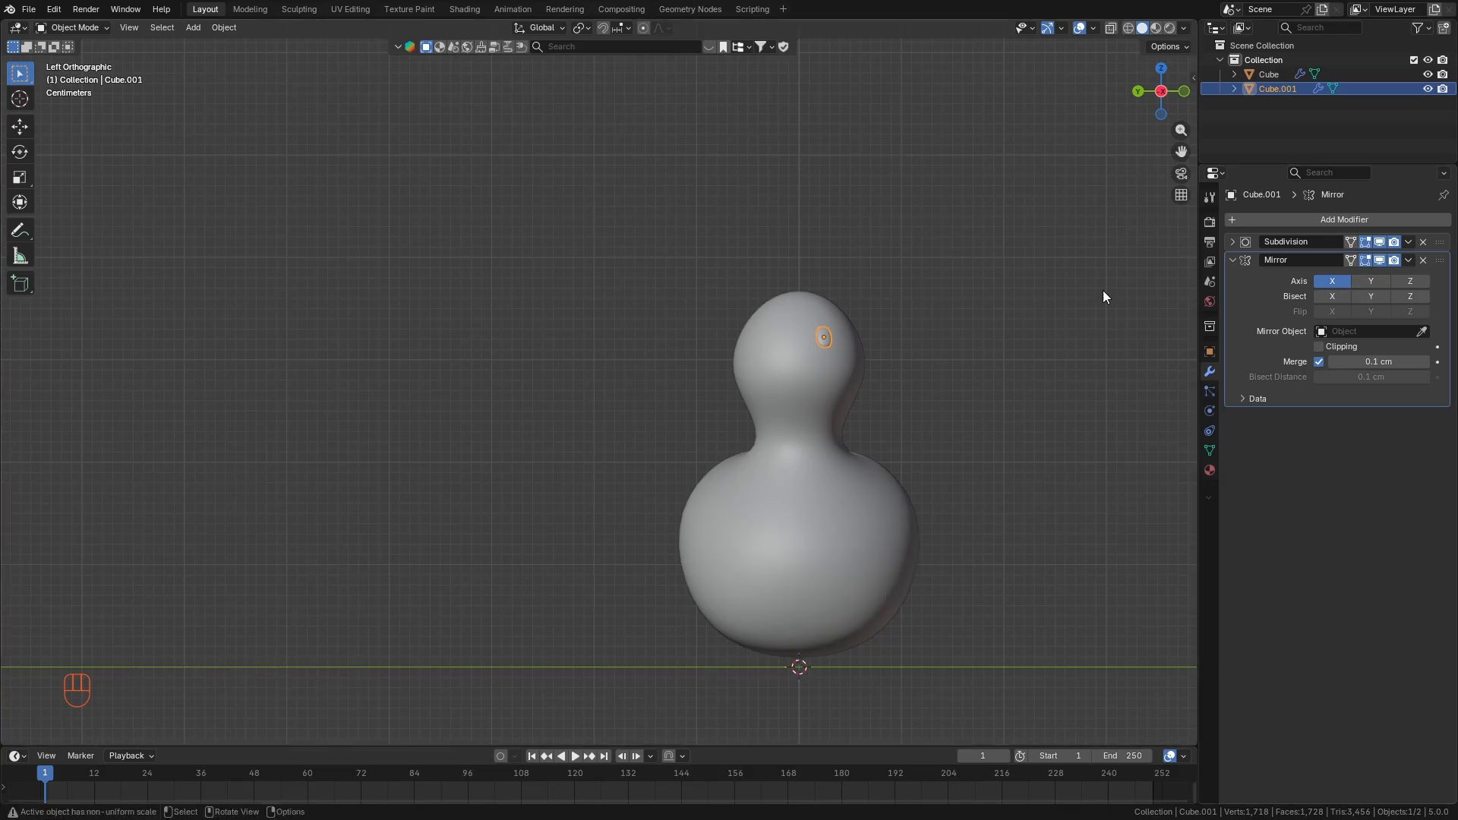
click(1370, 284)
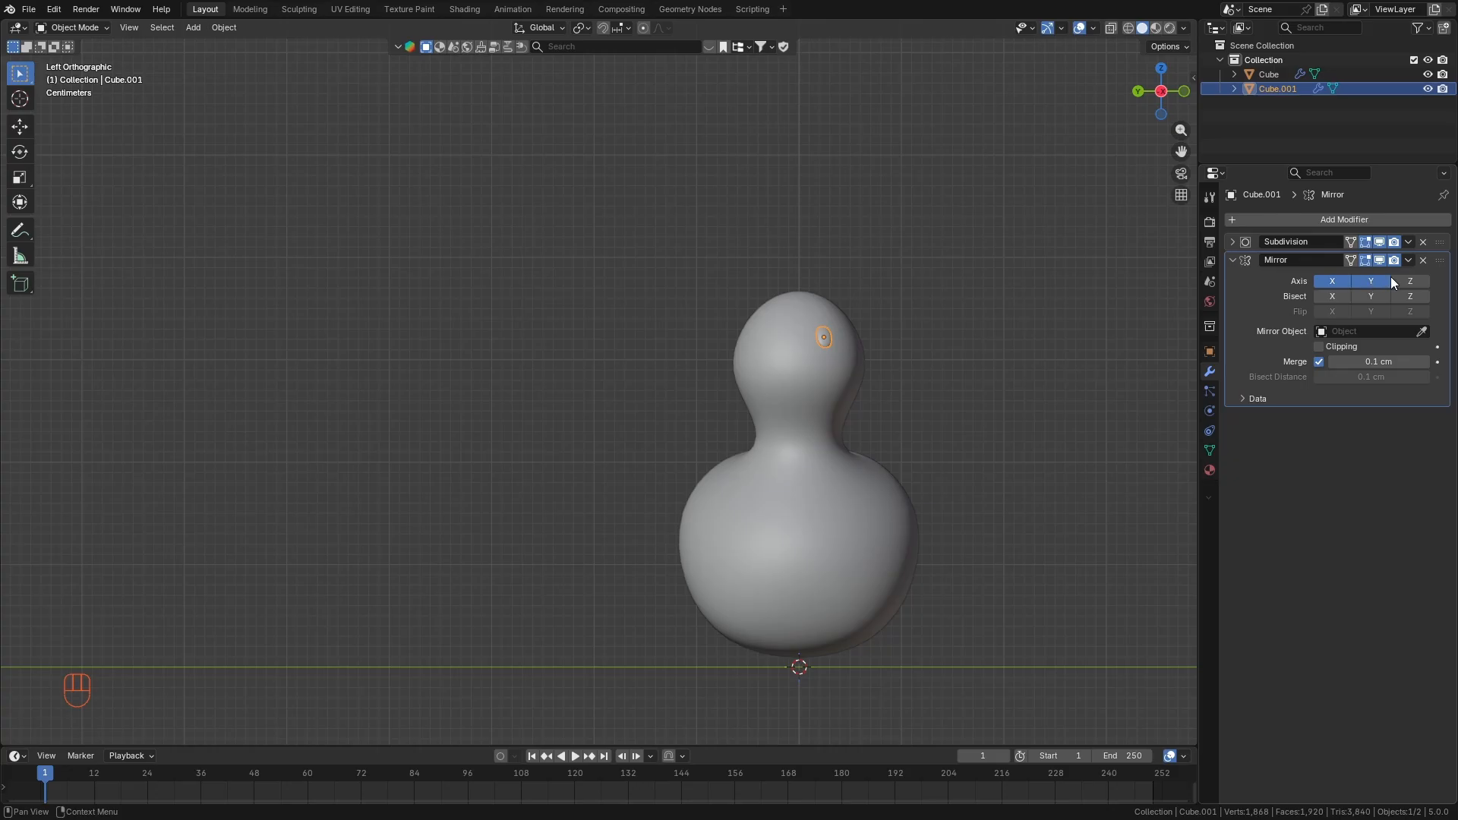
click(1332, 281)
click(1324, 332)
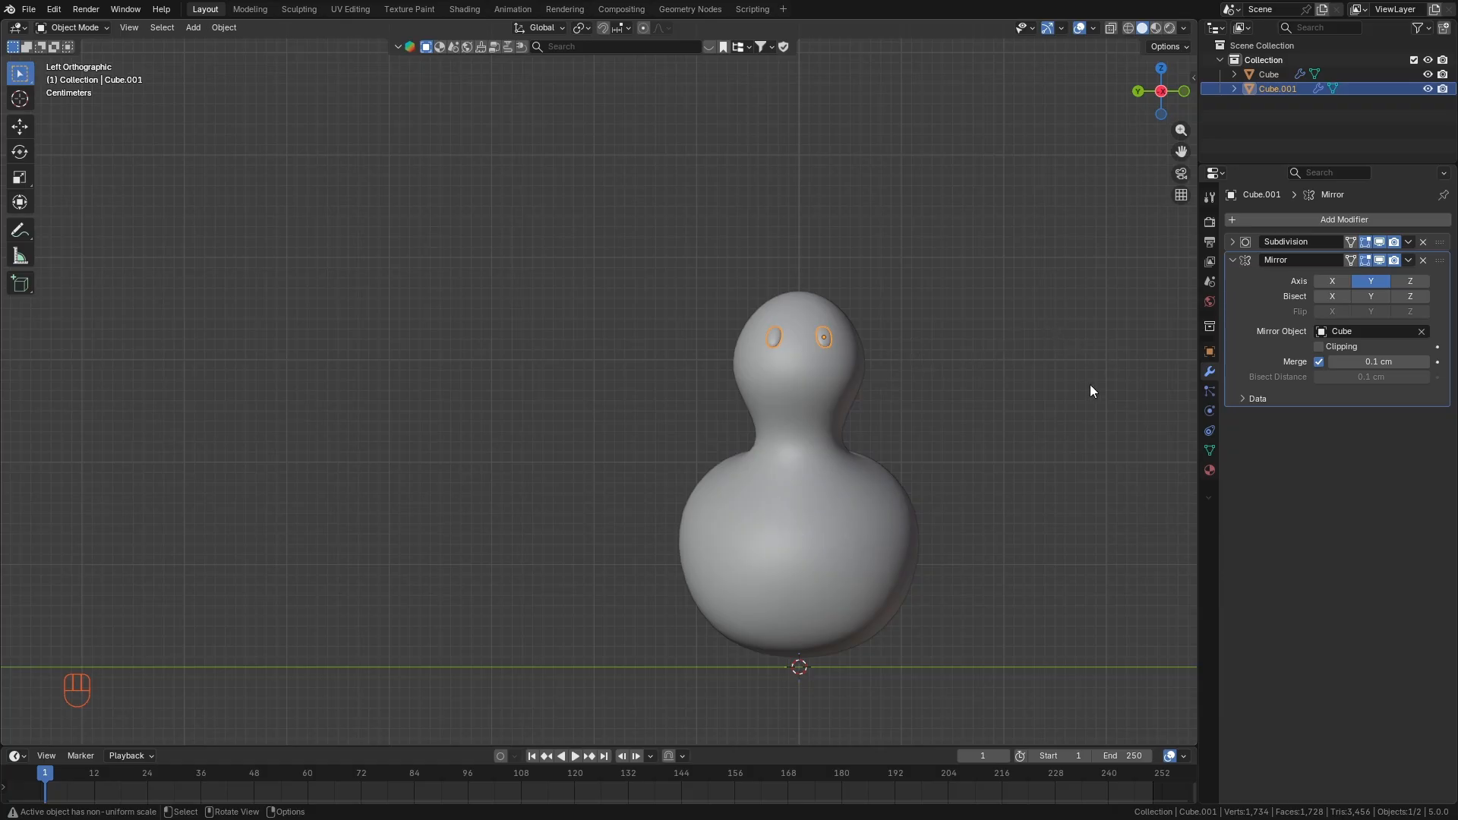
Try moving the duck's body in left view to test how the mirrored eye follows it.
click(810, 527)
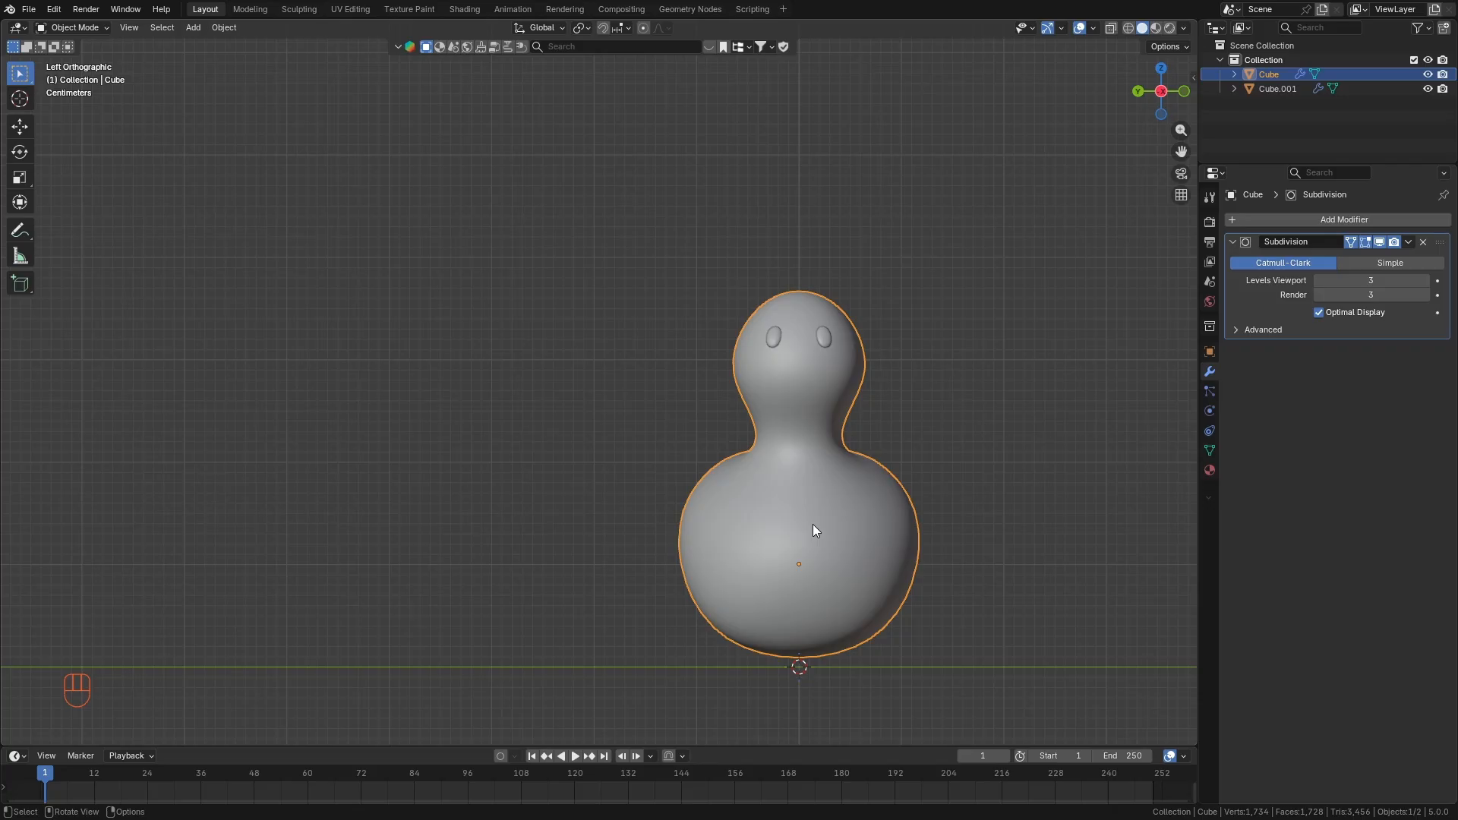
key(g)
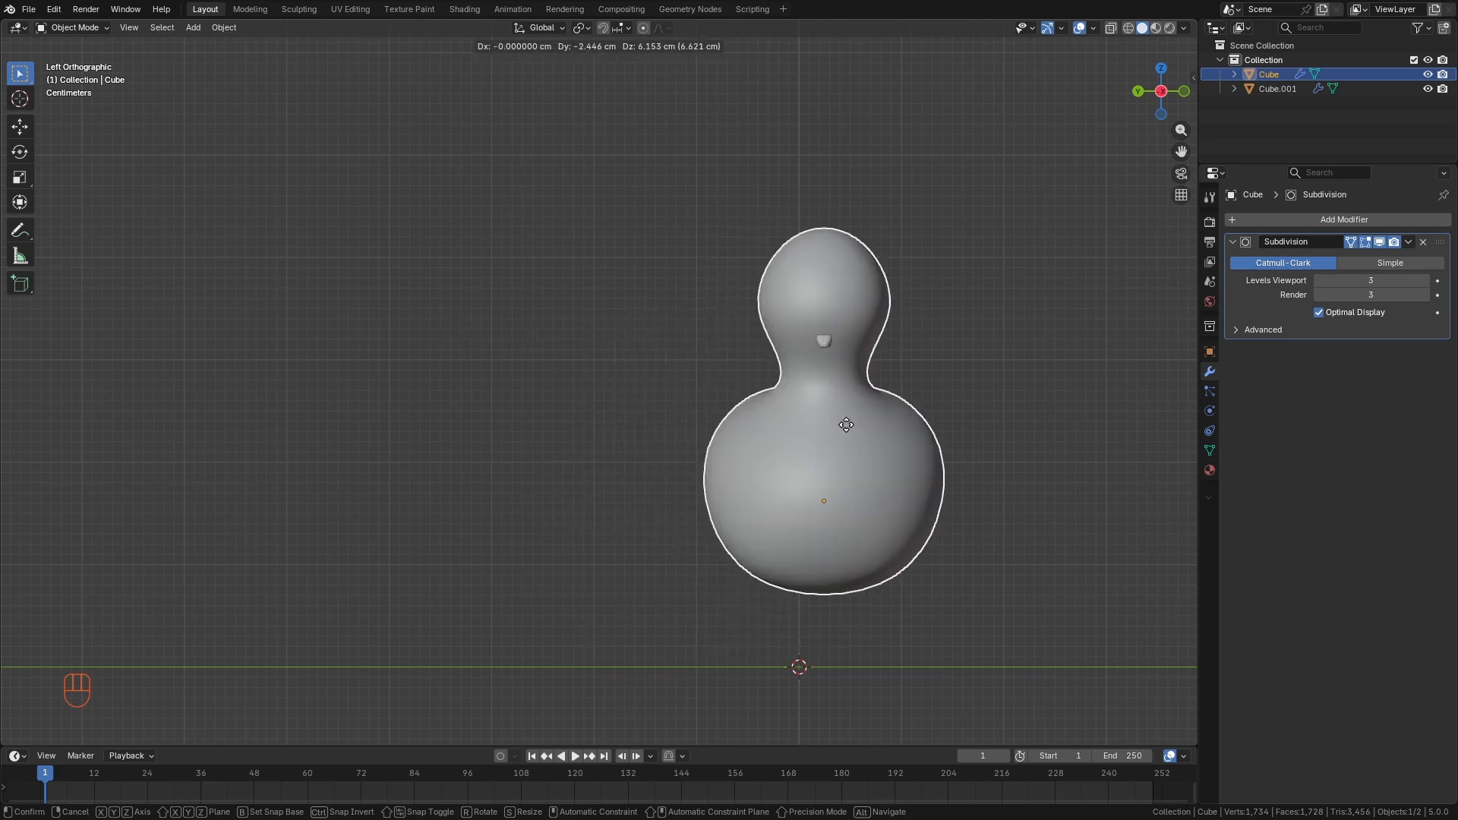
click(812, 524)
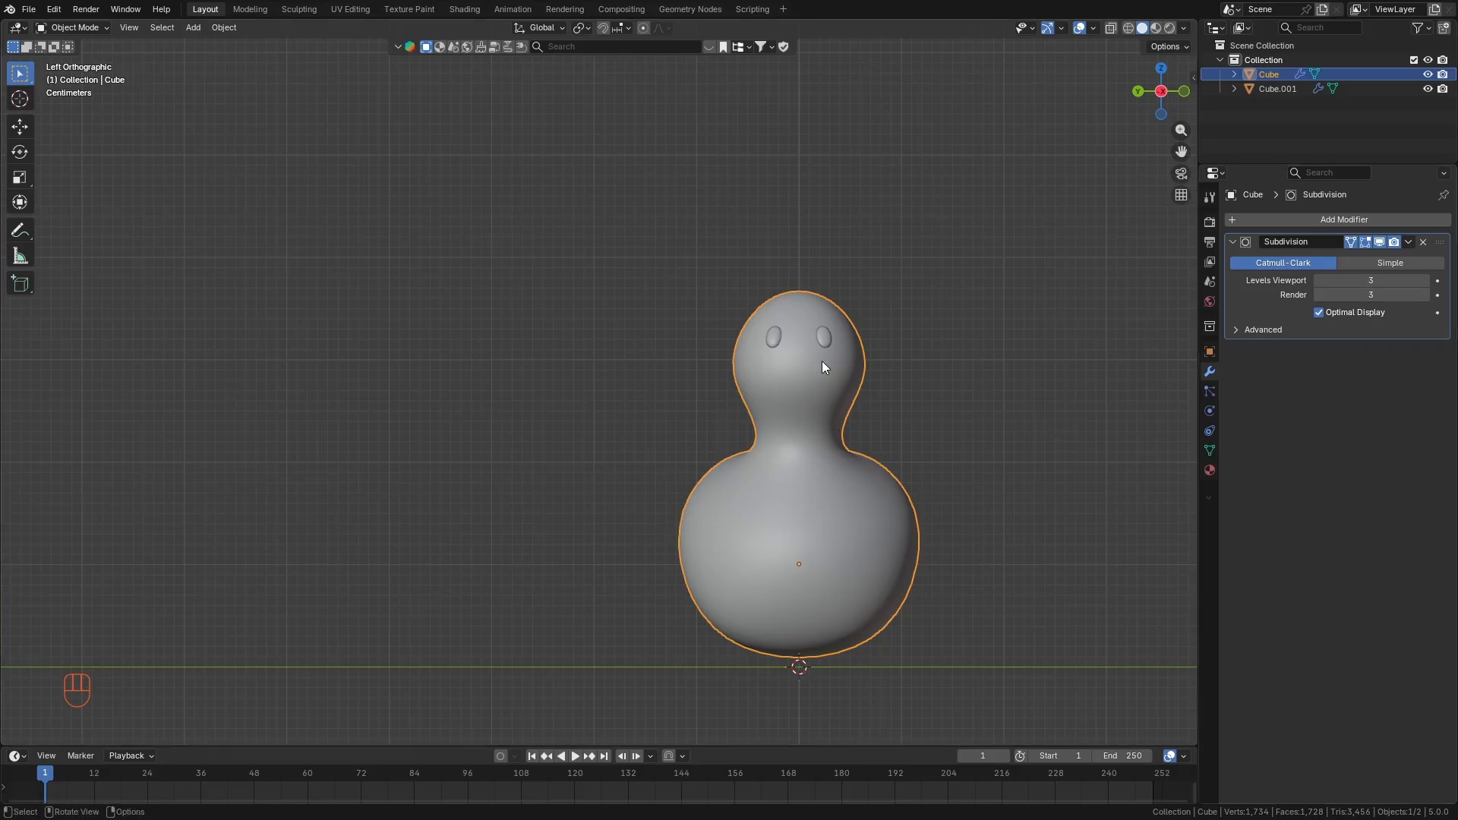
click(823, 339)
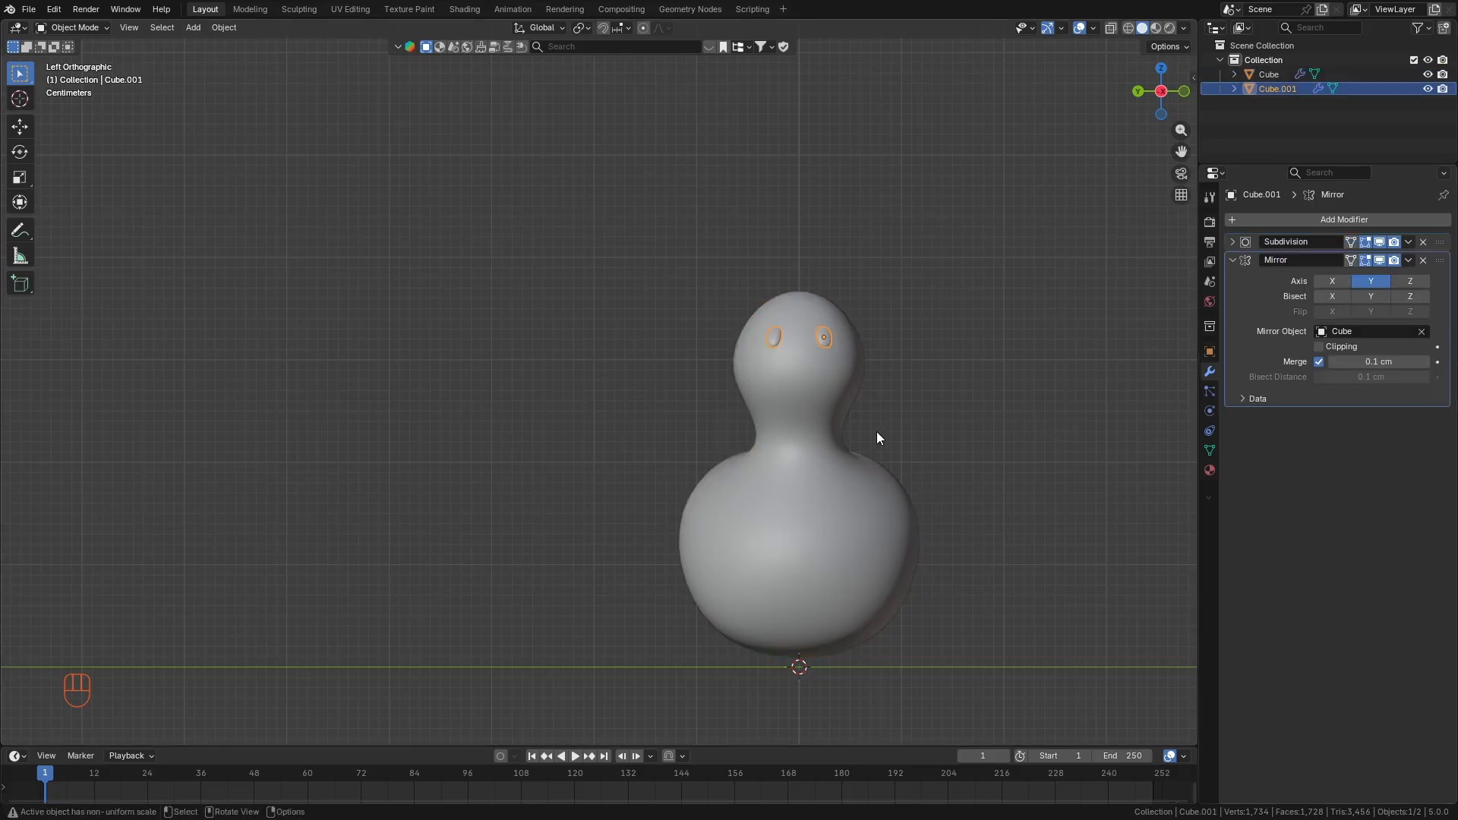
click(838, 504)
key(g)
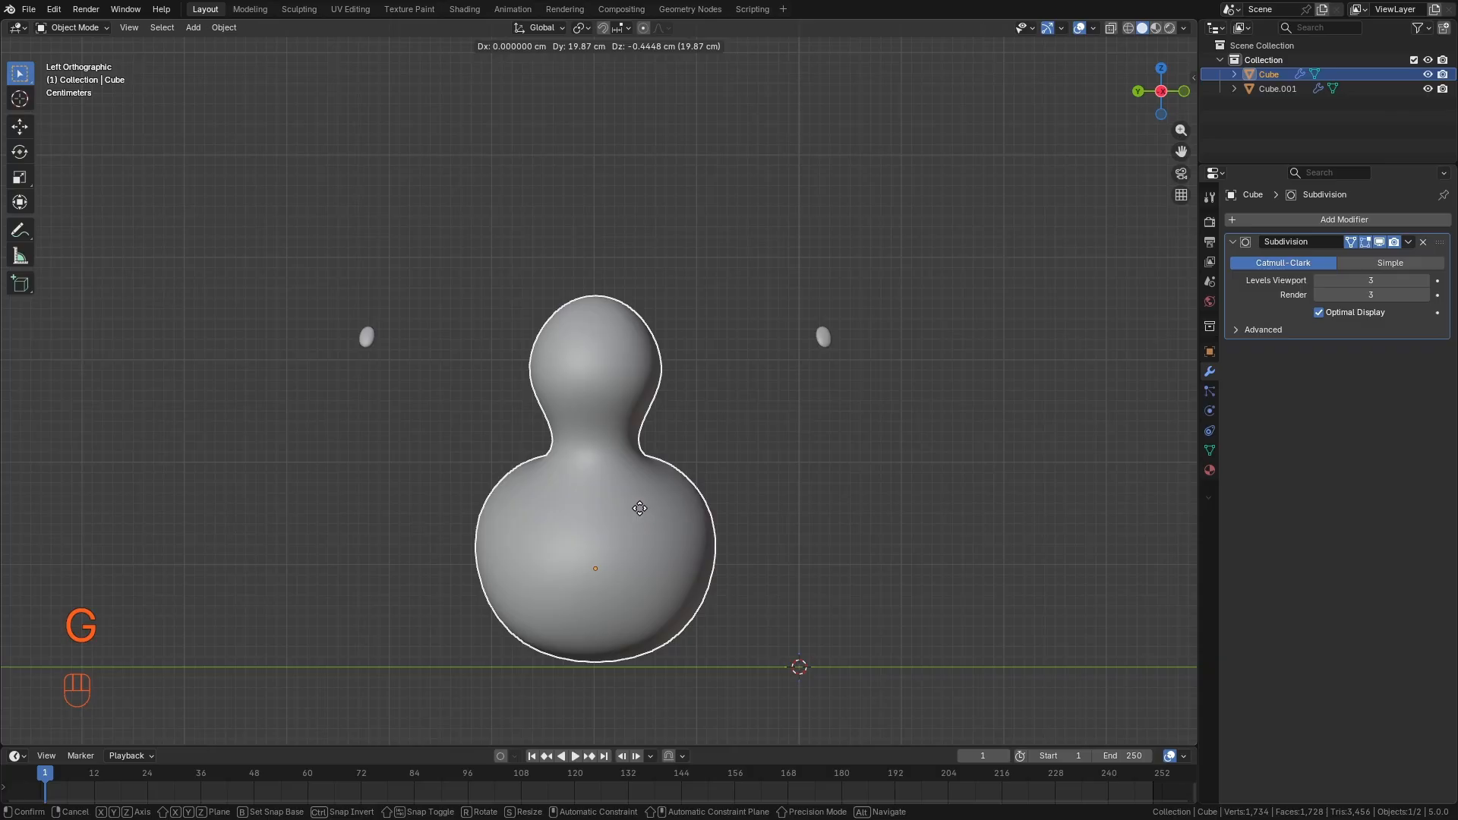
click(830, 522)
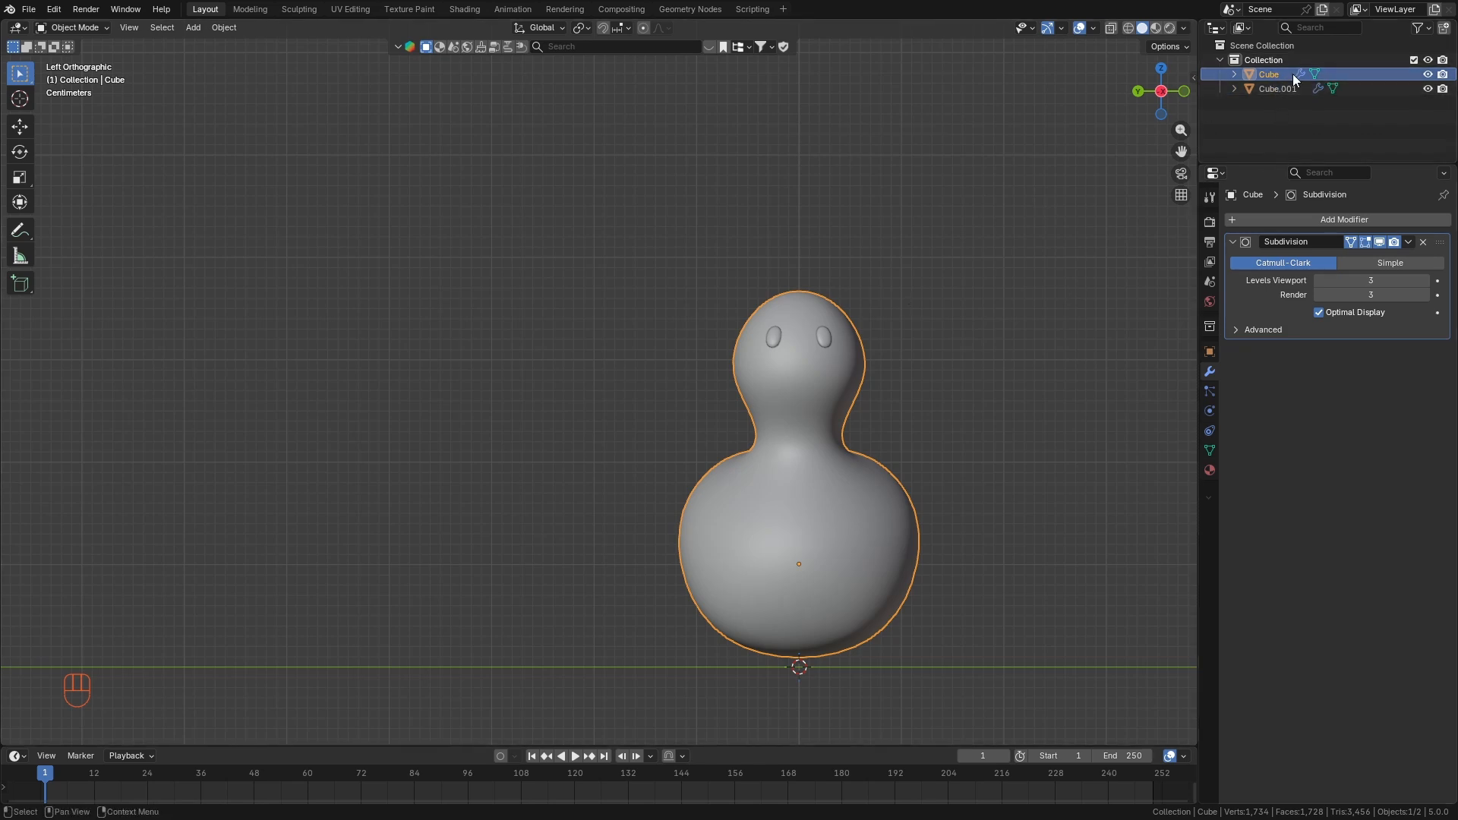
Rename the duck's body object as badan.
double_click(1267, 76)
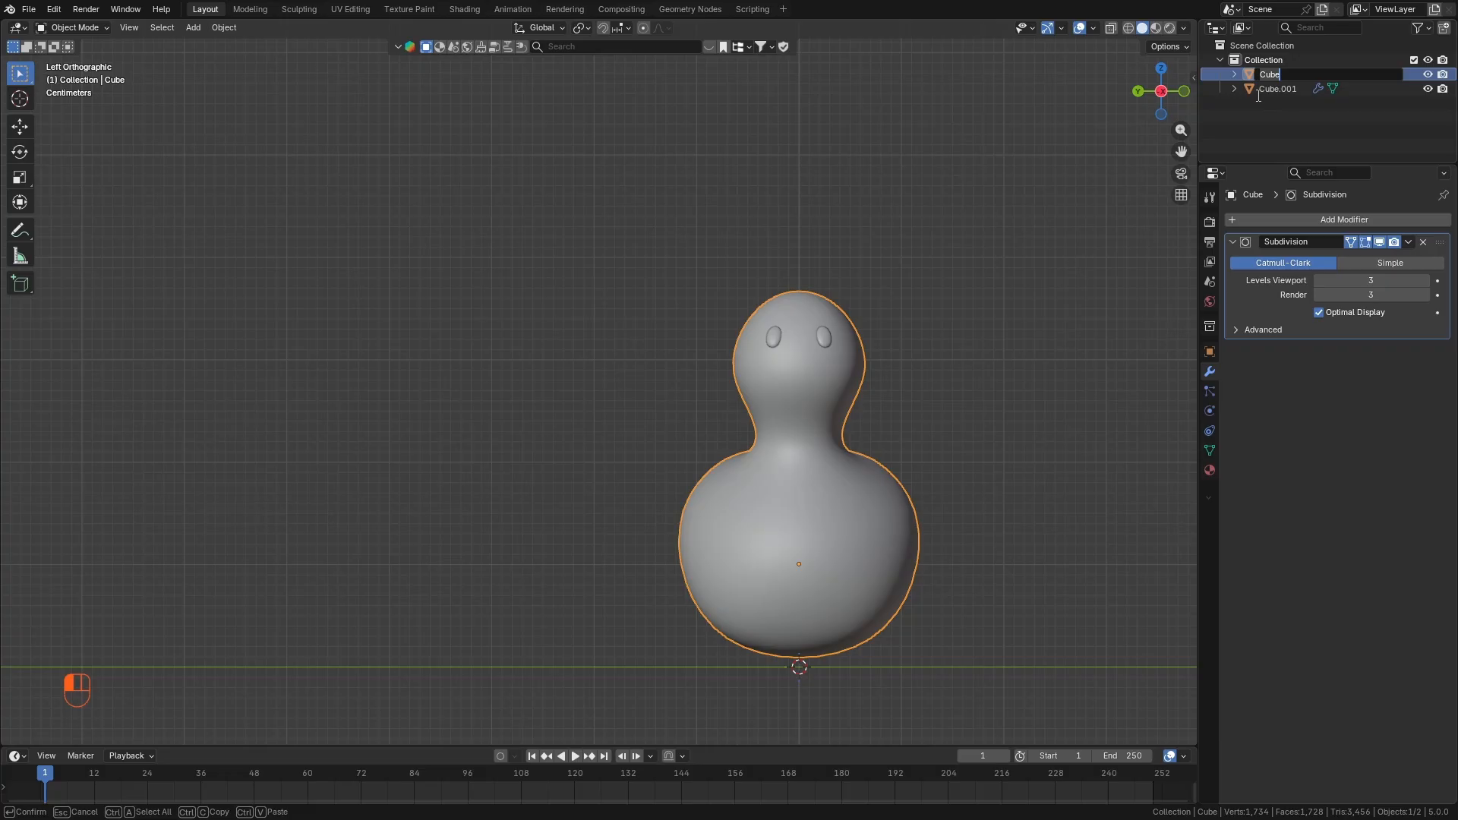
key(Return)
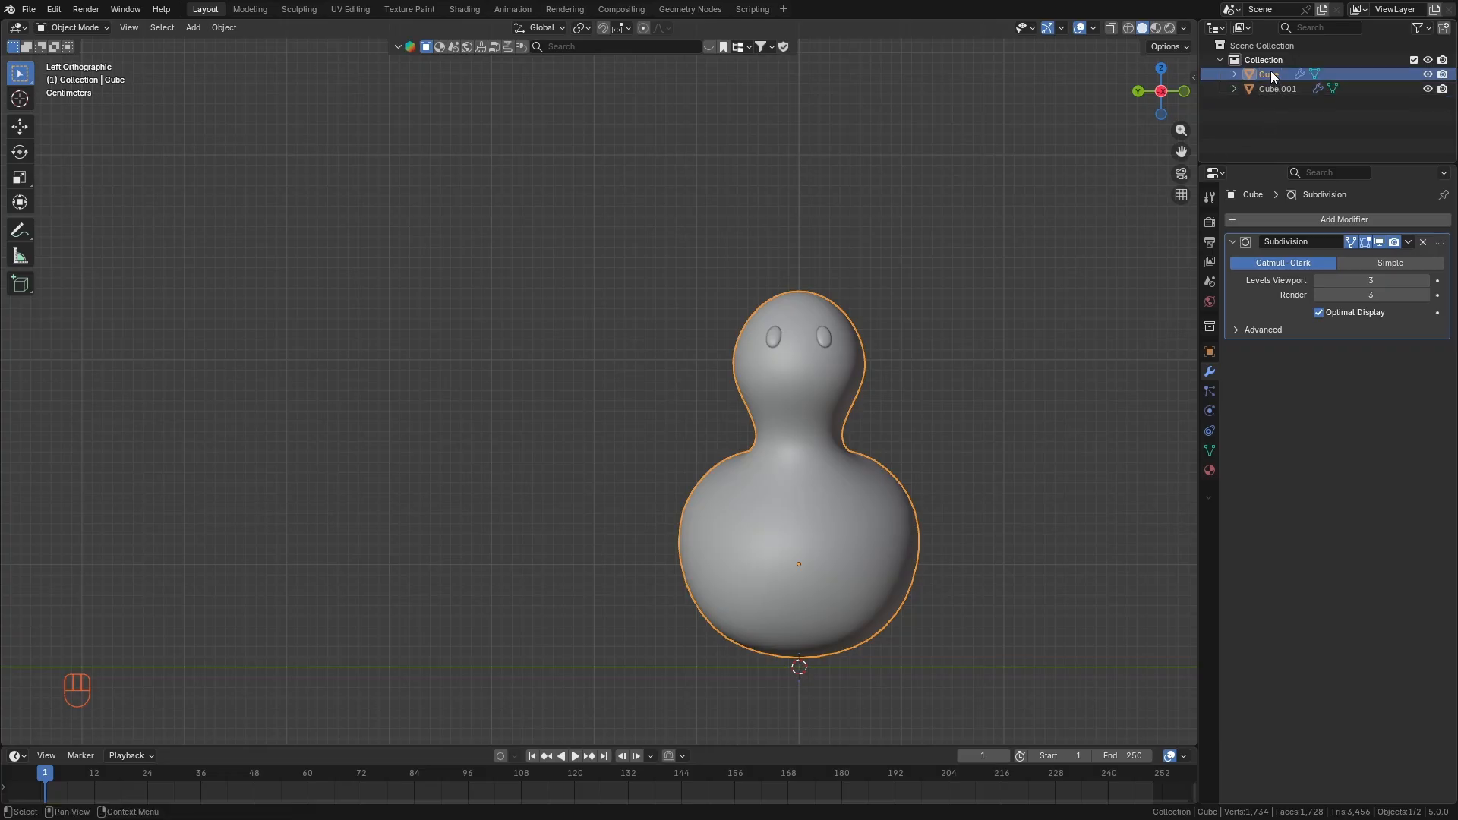
double_click(1269, 76)
key(Return)
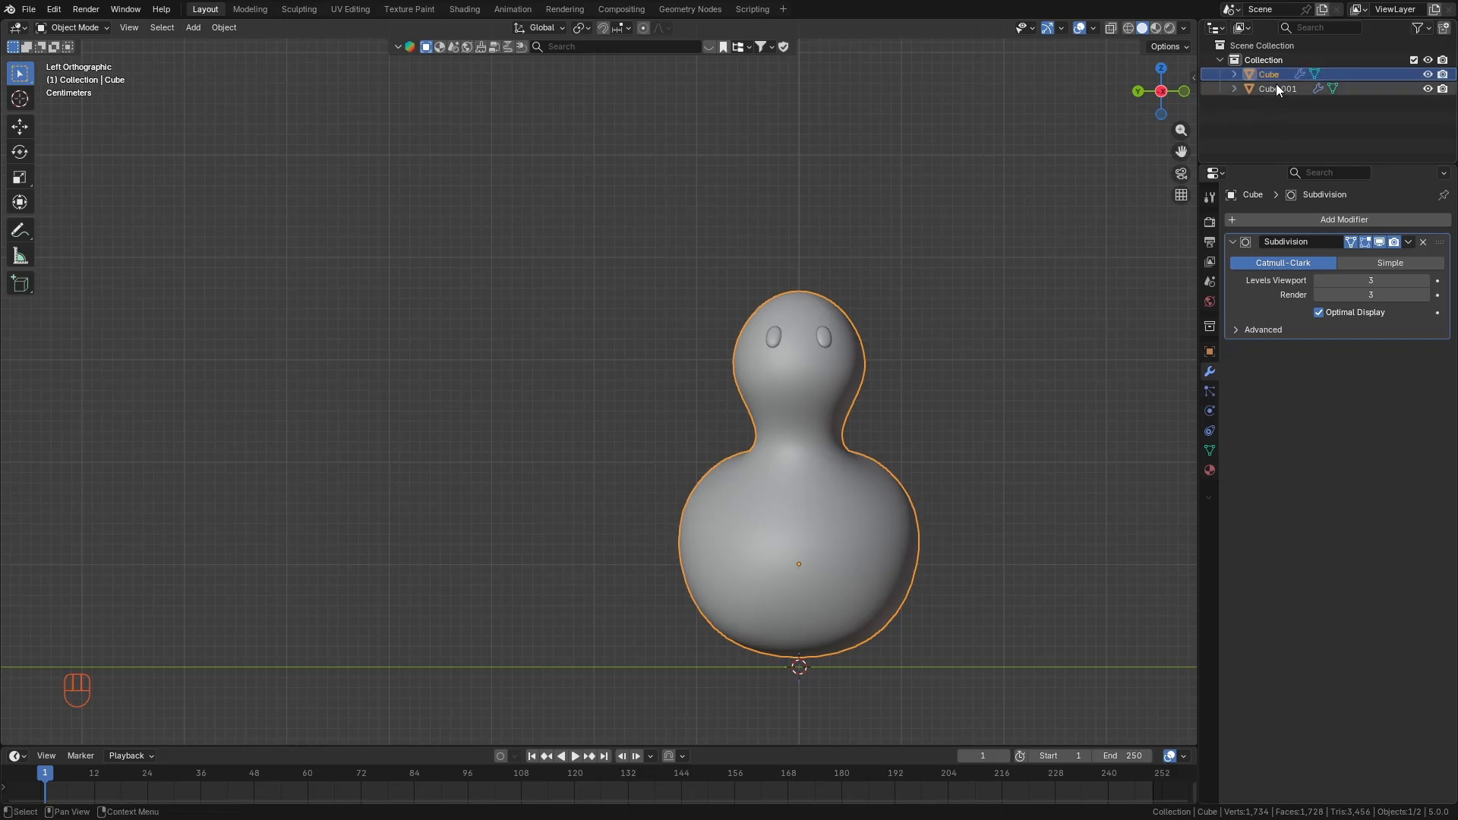
key(F2)
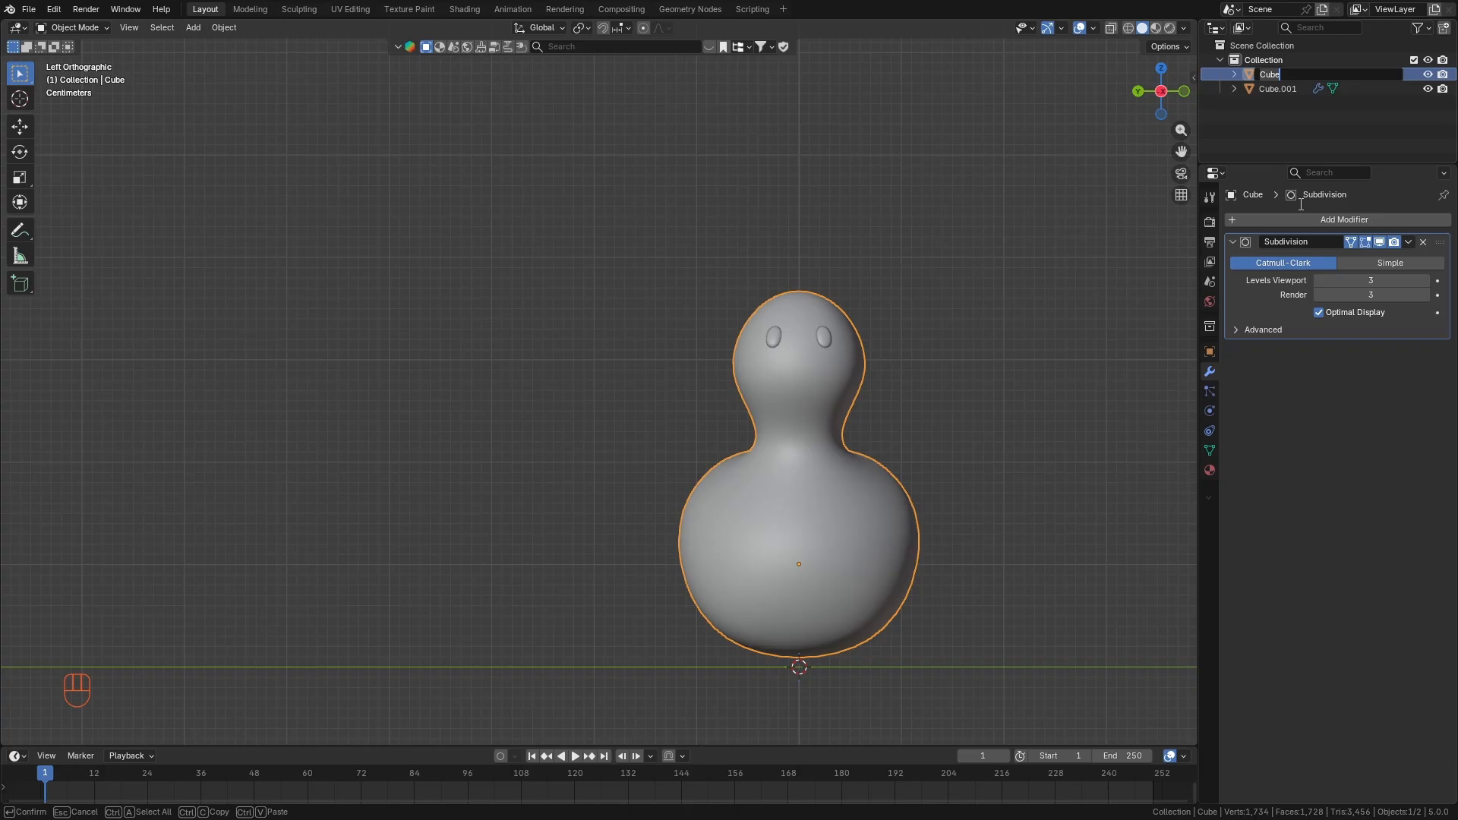
key(shift)
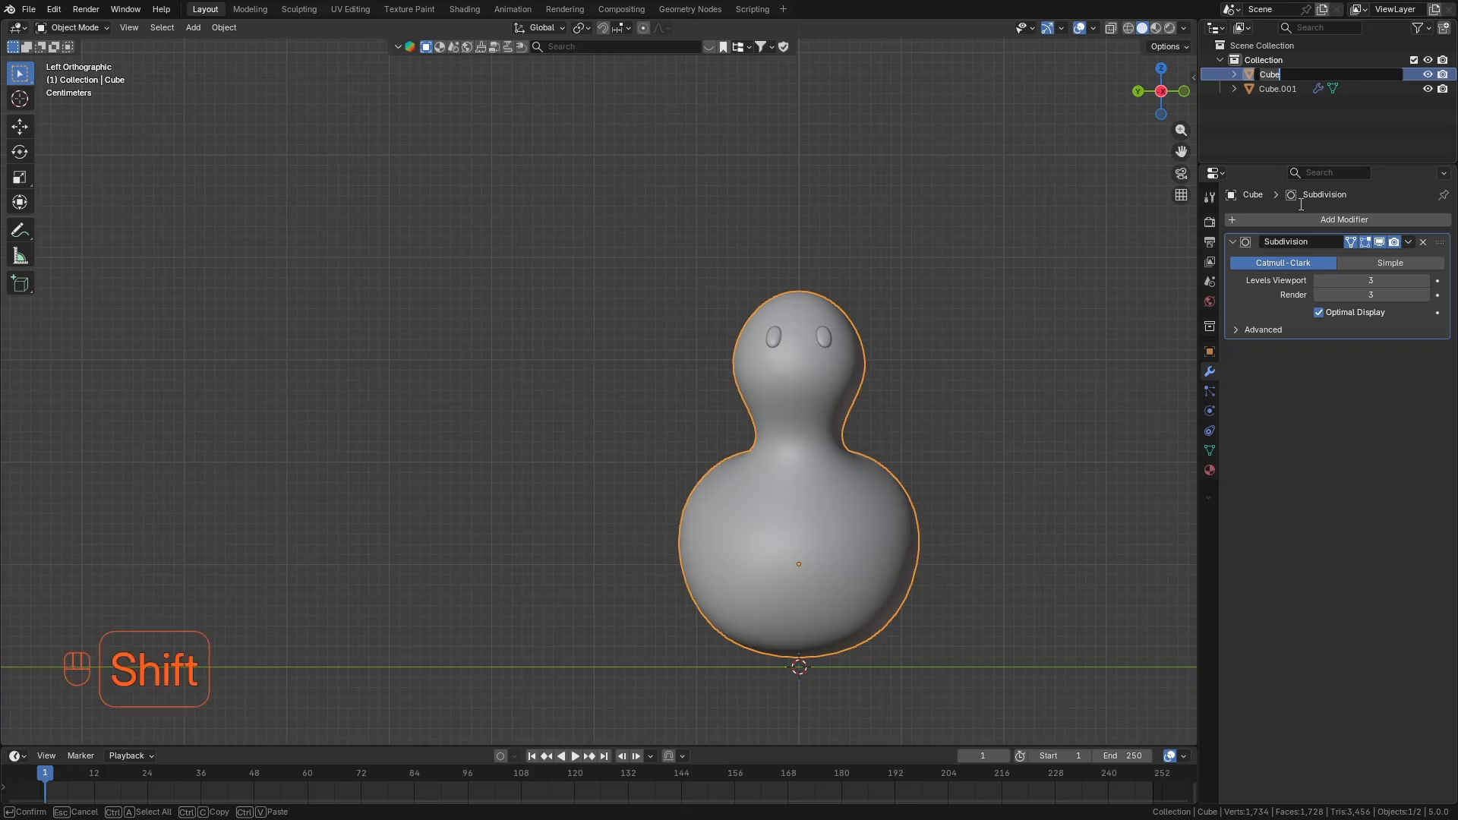
text(badan)
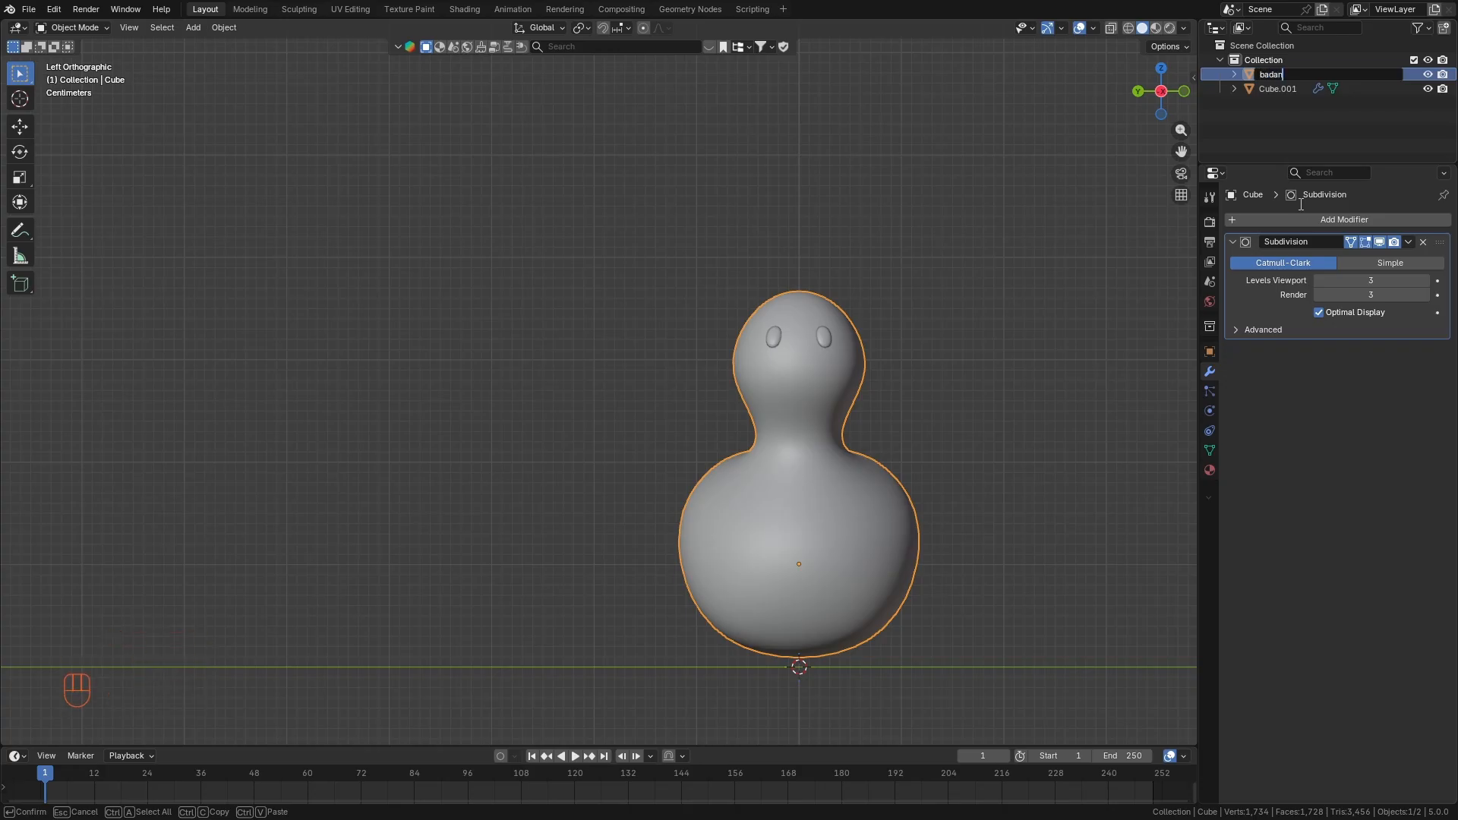
key(Return)
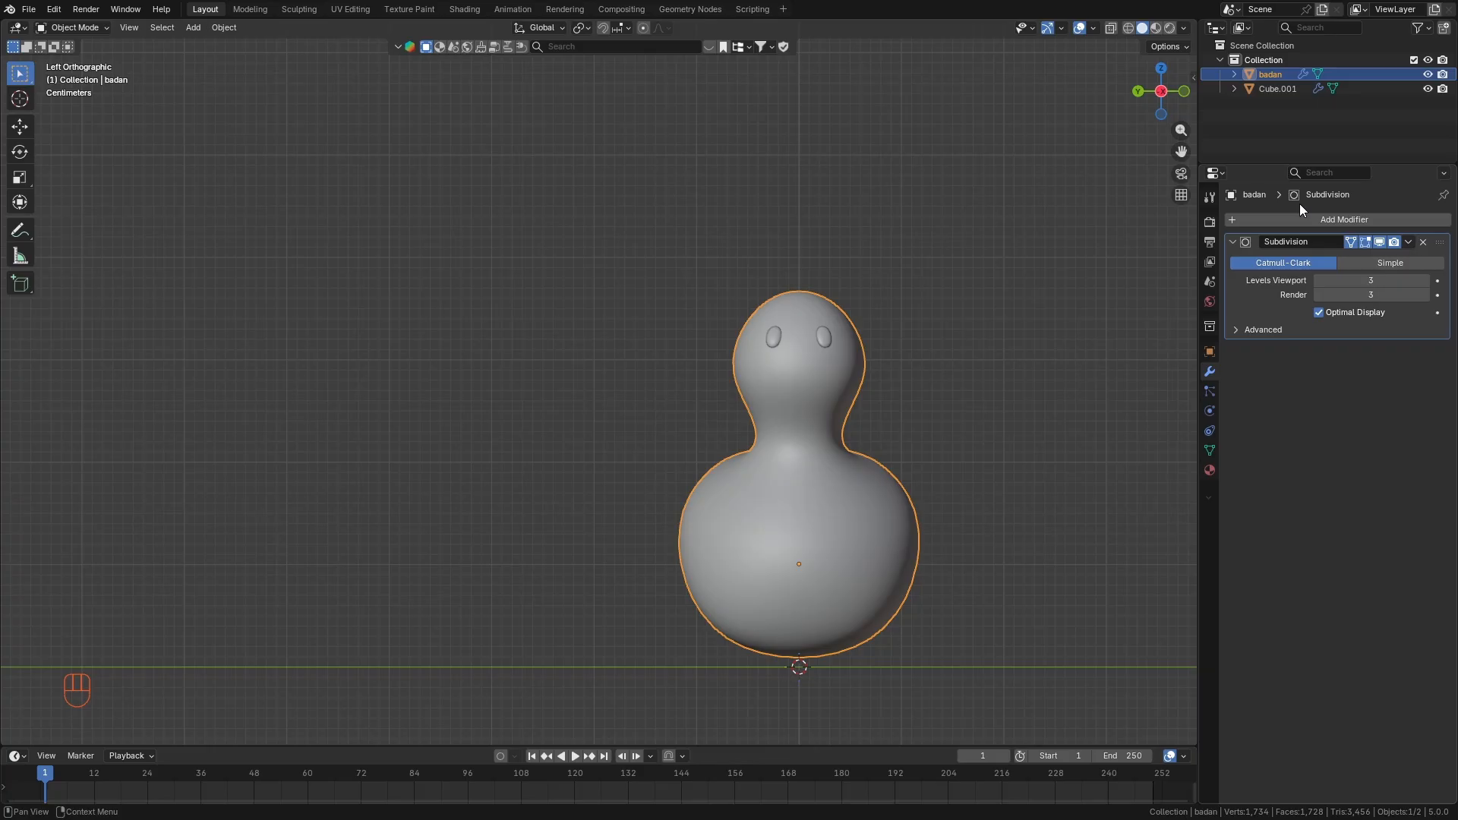
Rename the eye object Cube.001 as mata.
double_click(1279, 89)
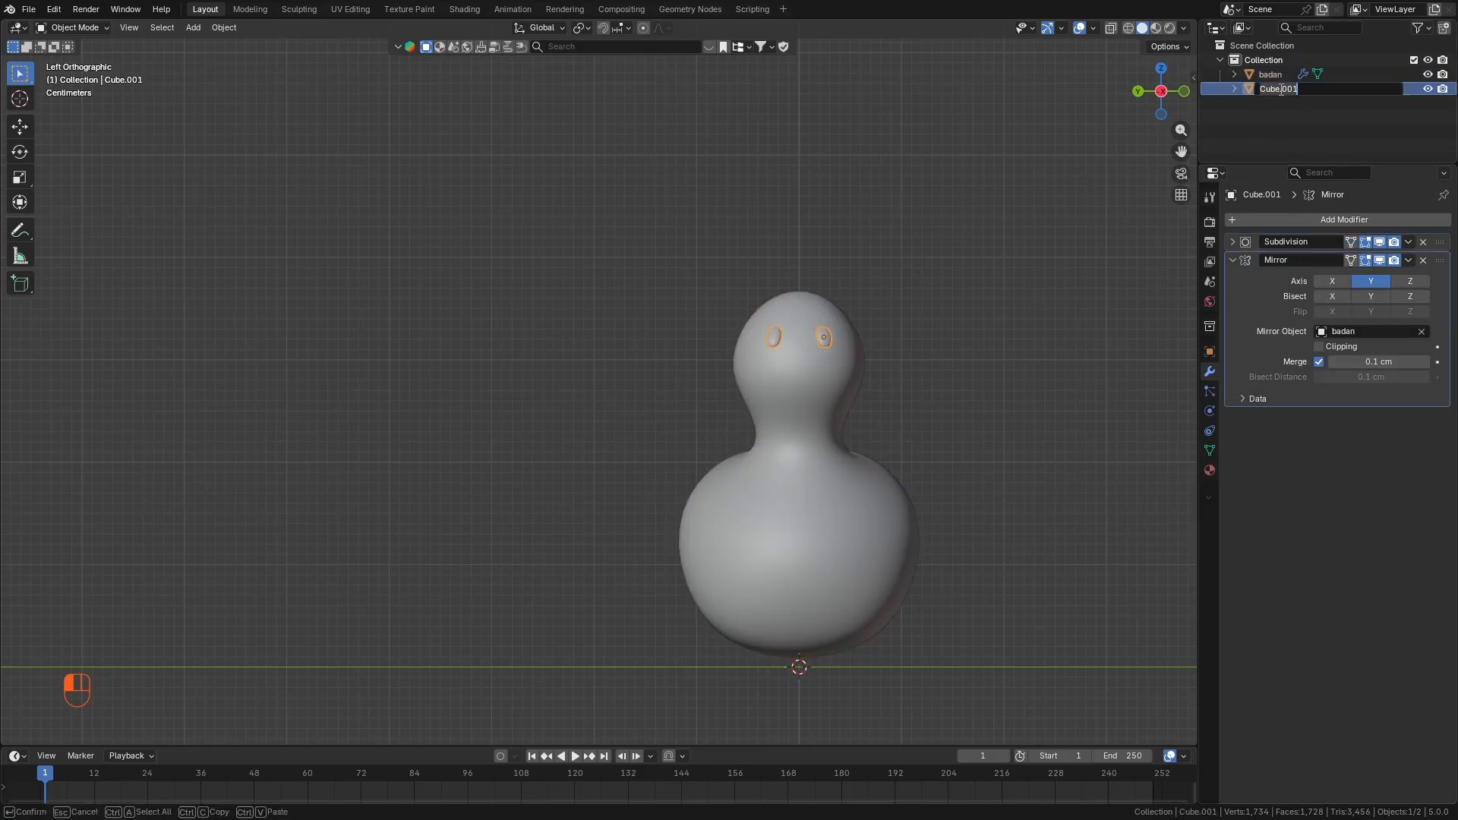
text(mata)
key(Return)
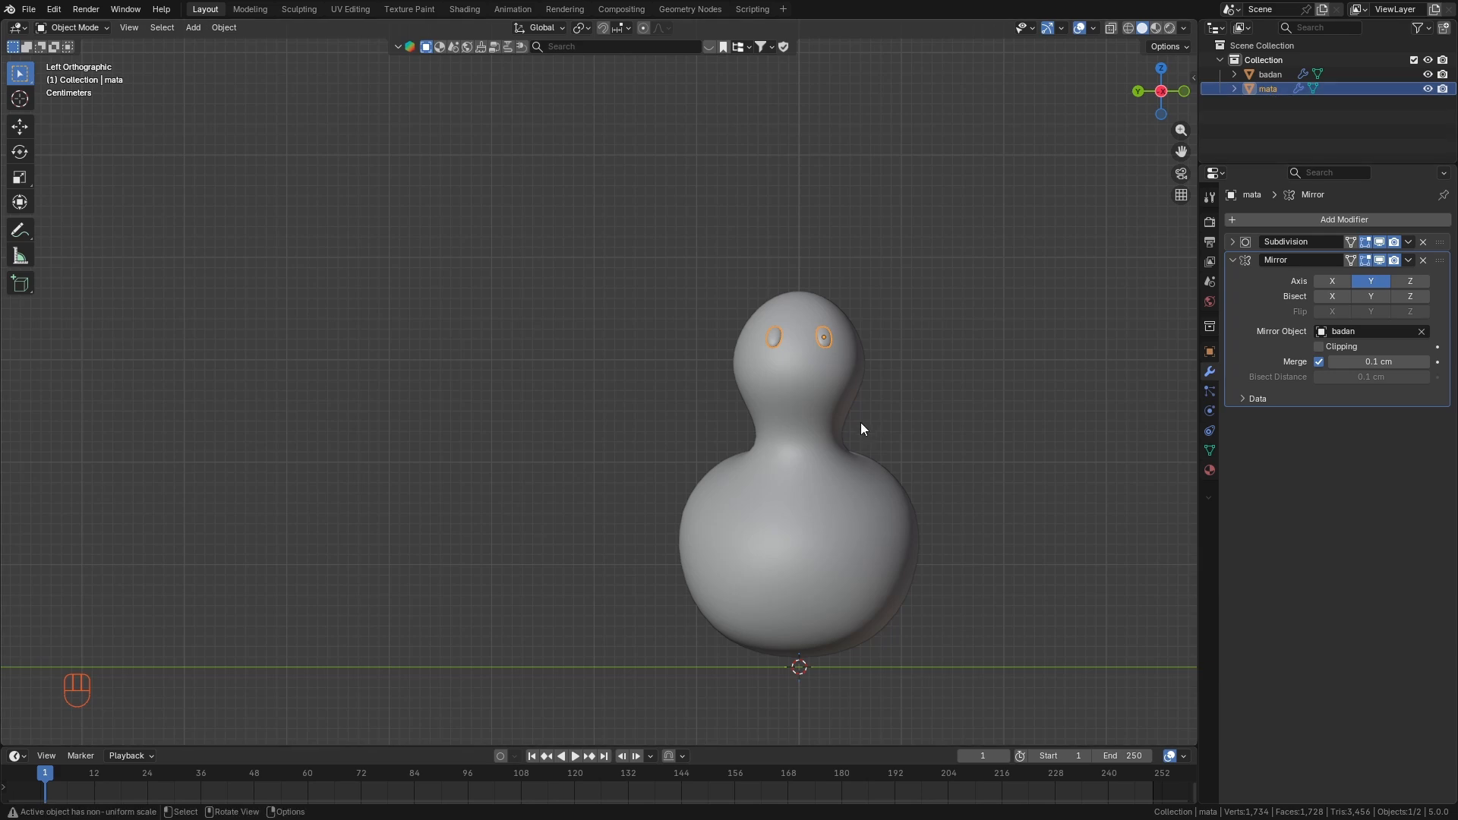
Add a plane mesh at the world origin beneath the duck.
middle_drag(861, 429, 941, 380)
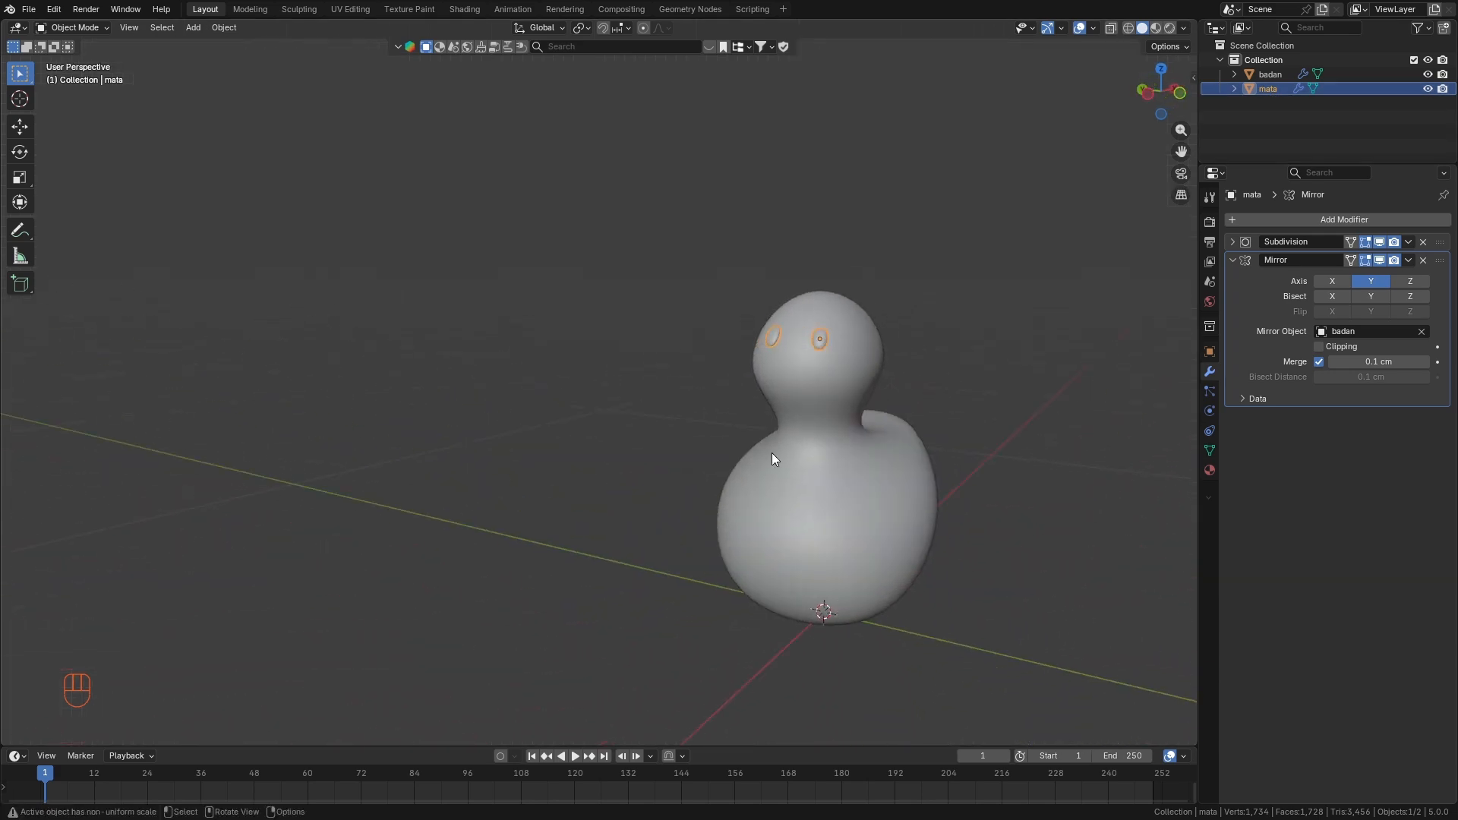
middle_drag(771, 458, 890, 477)
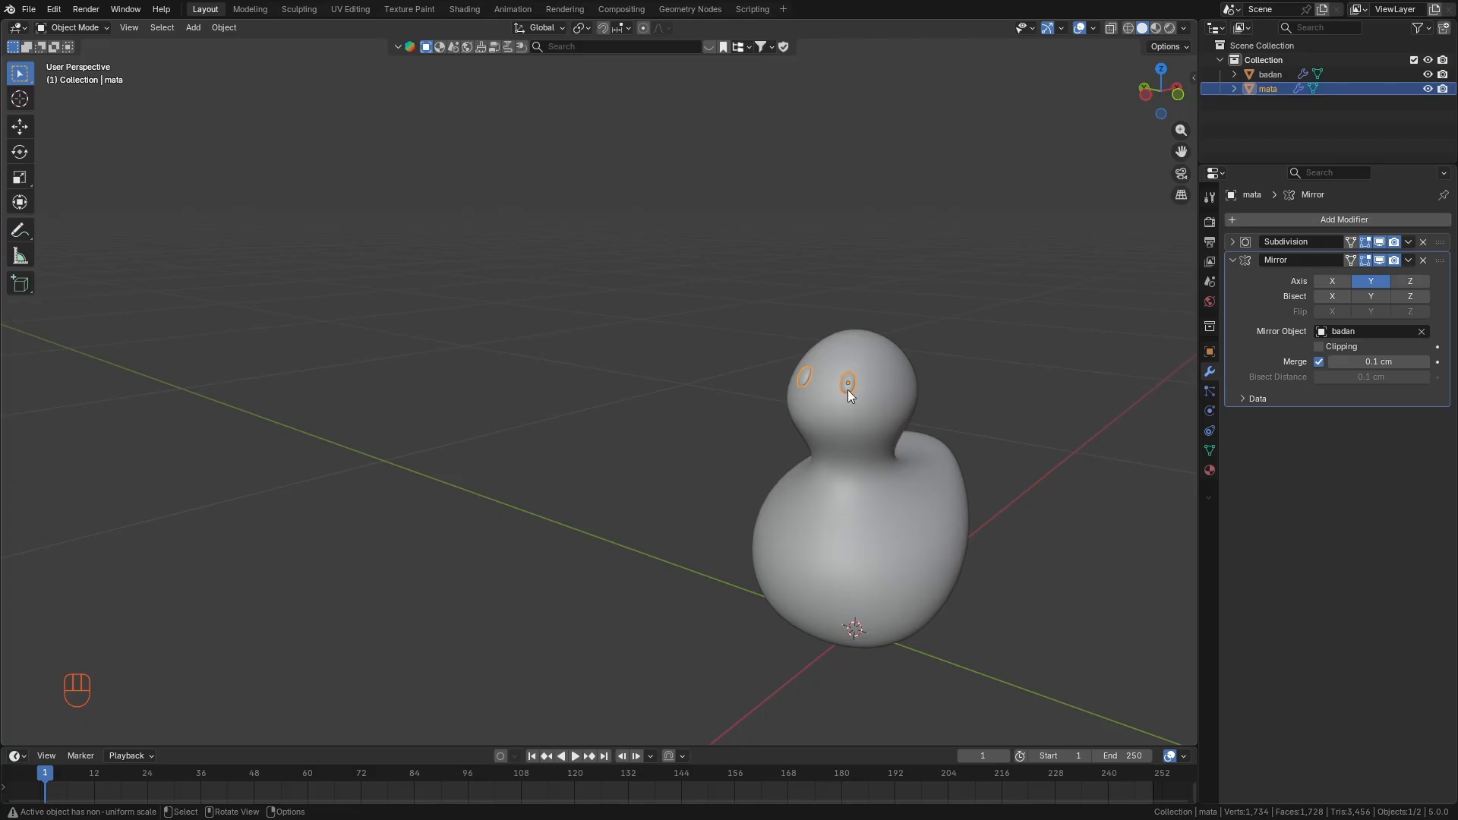
scroll(867, 362, down, 2)
scroll(886, 486, up, 3)
scroll(676, 357, down, 3)
scroll(822, 495, up, 2)
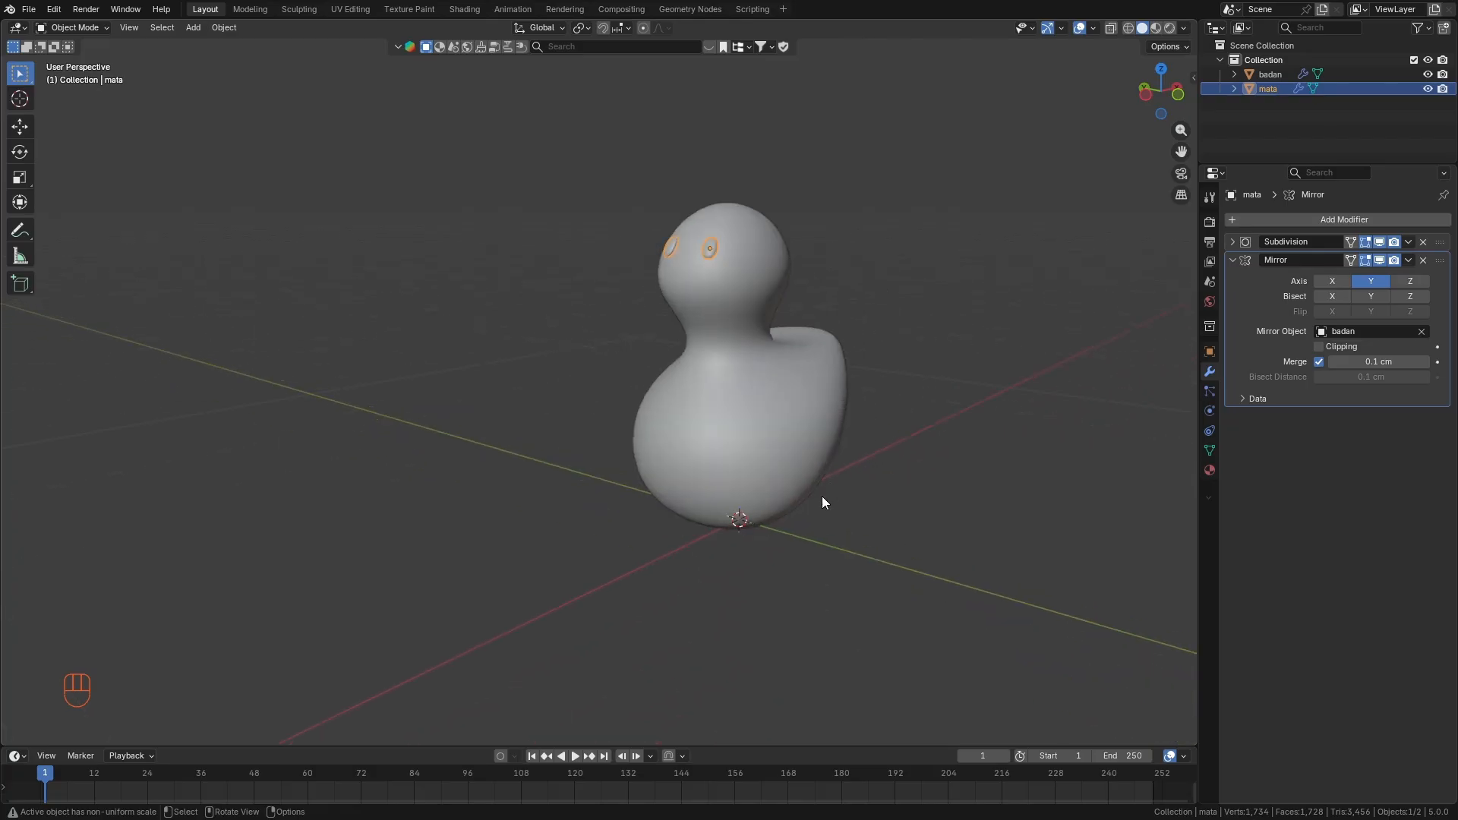
scroll(822, 495, up, 1)
key(shift+a)
mouse_move(714, 479)
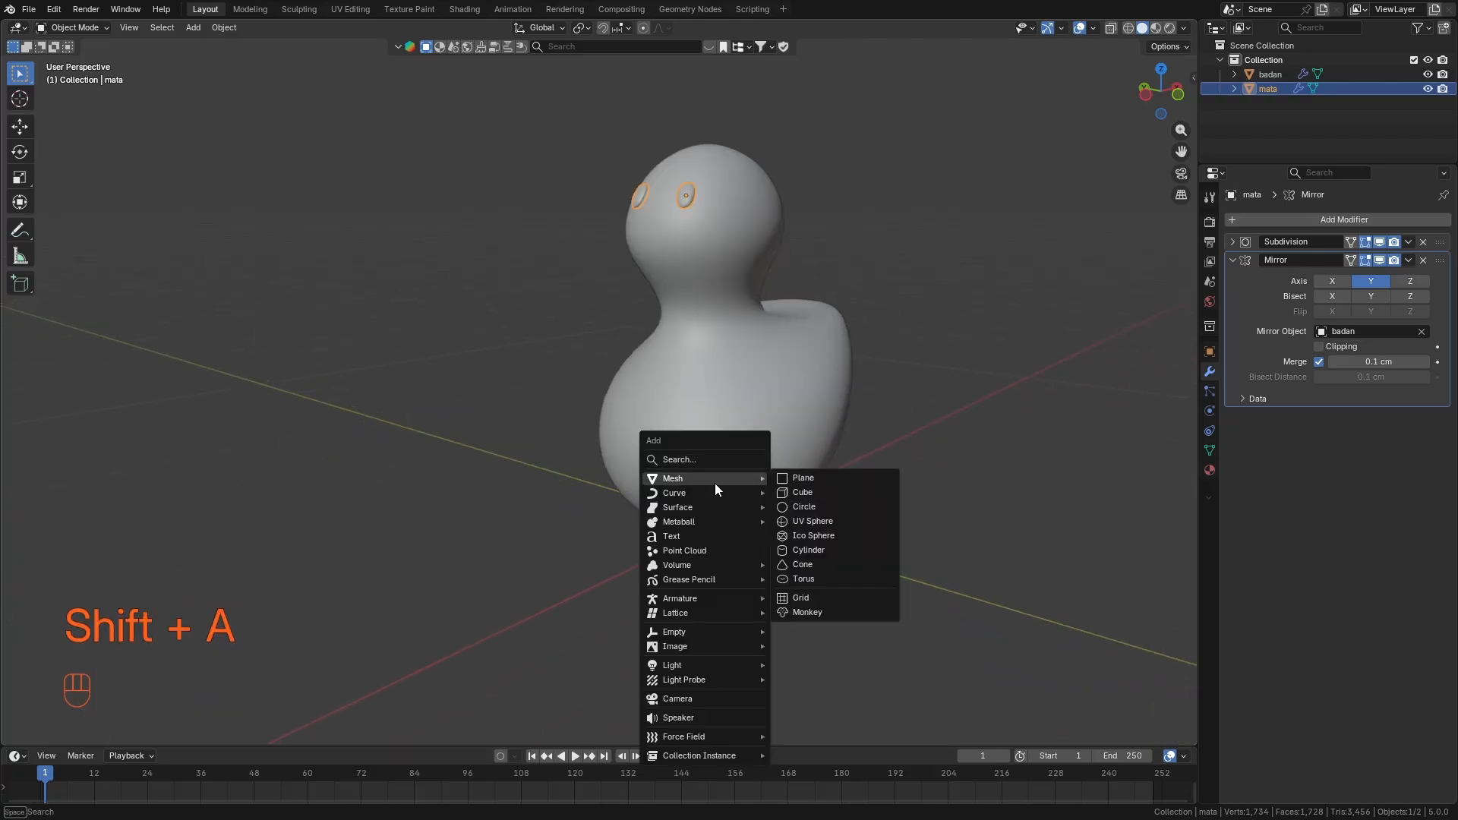
click(827, 481)
In top view, scale the plane to 0.142 so it is about as large as the duck.
scroll(756, 456, down, 6)
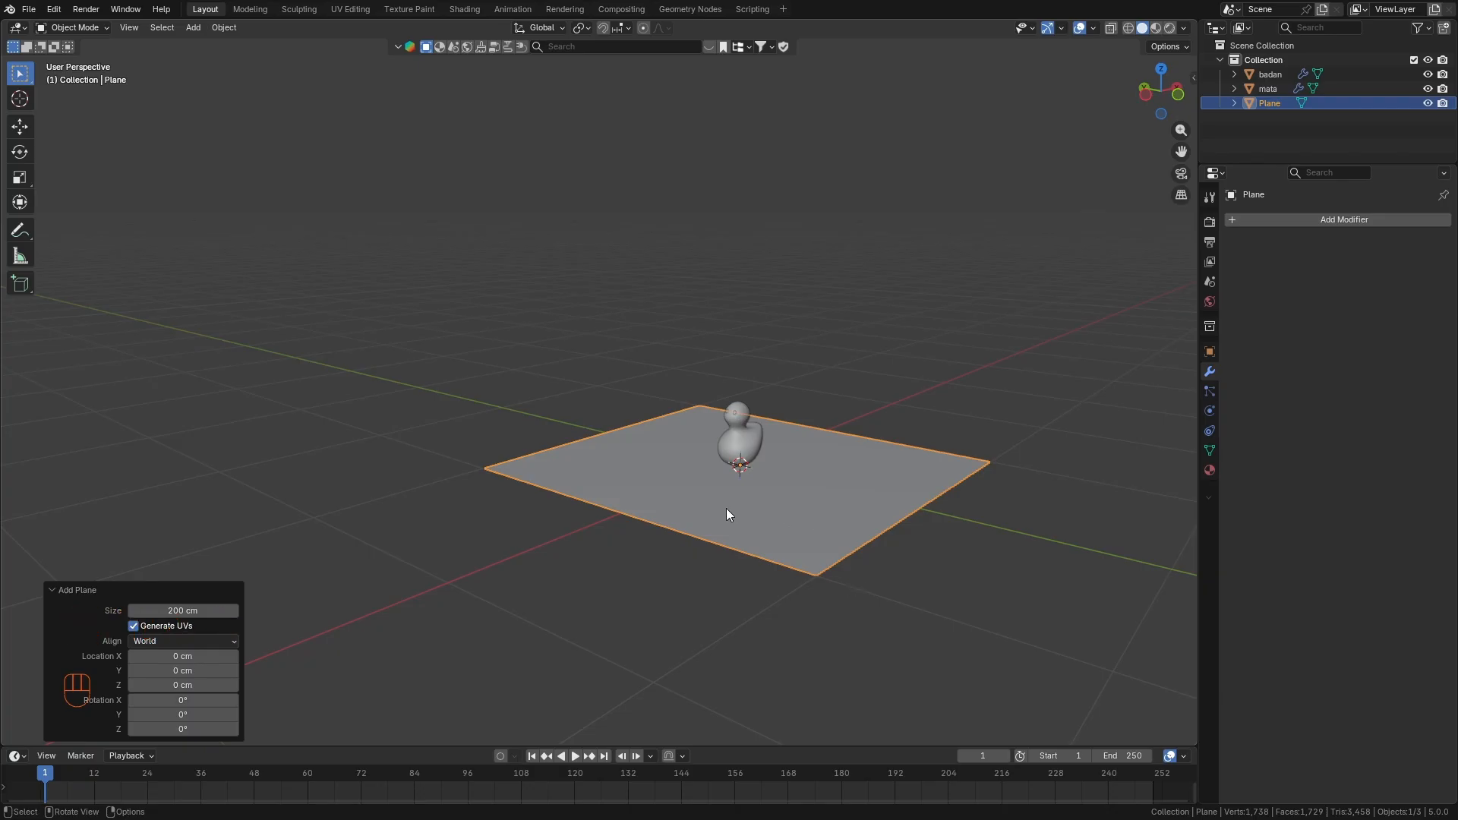
key(KP_7)
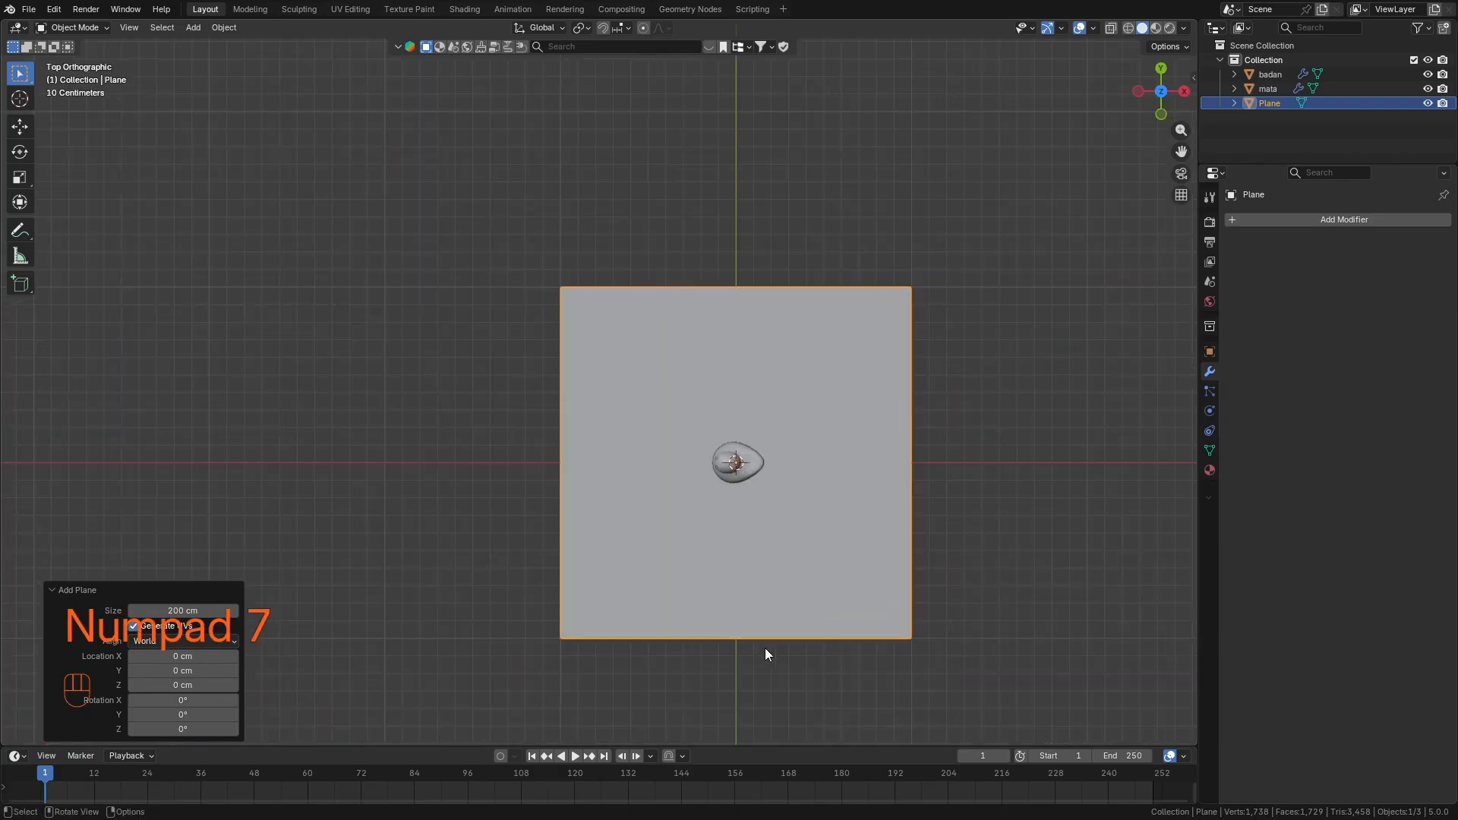
key(s)
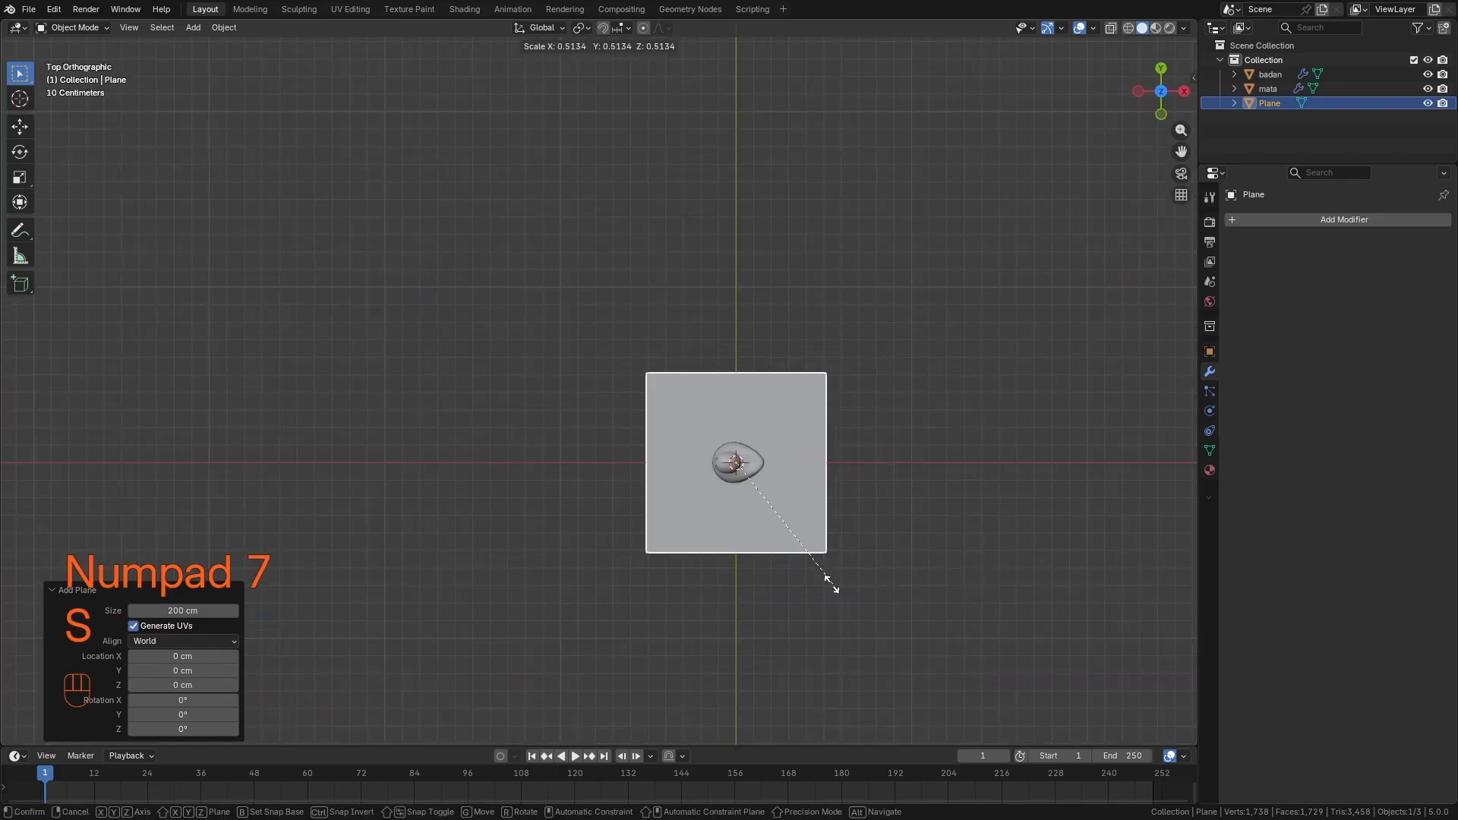
click(738, 501)
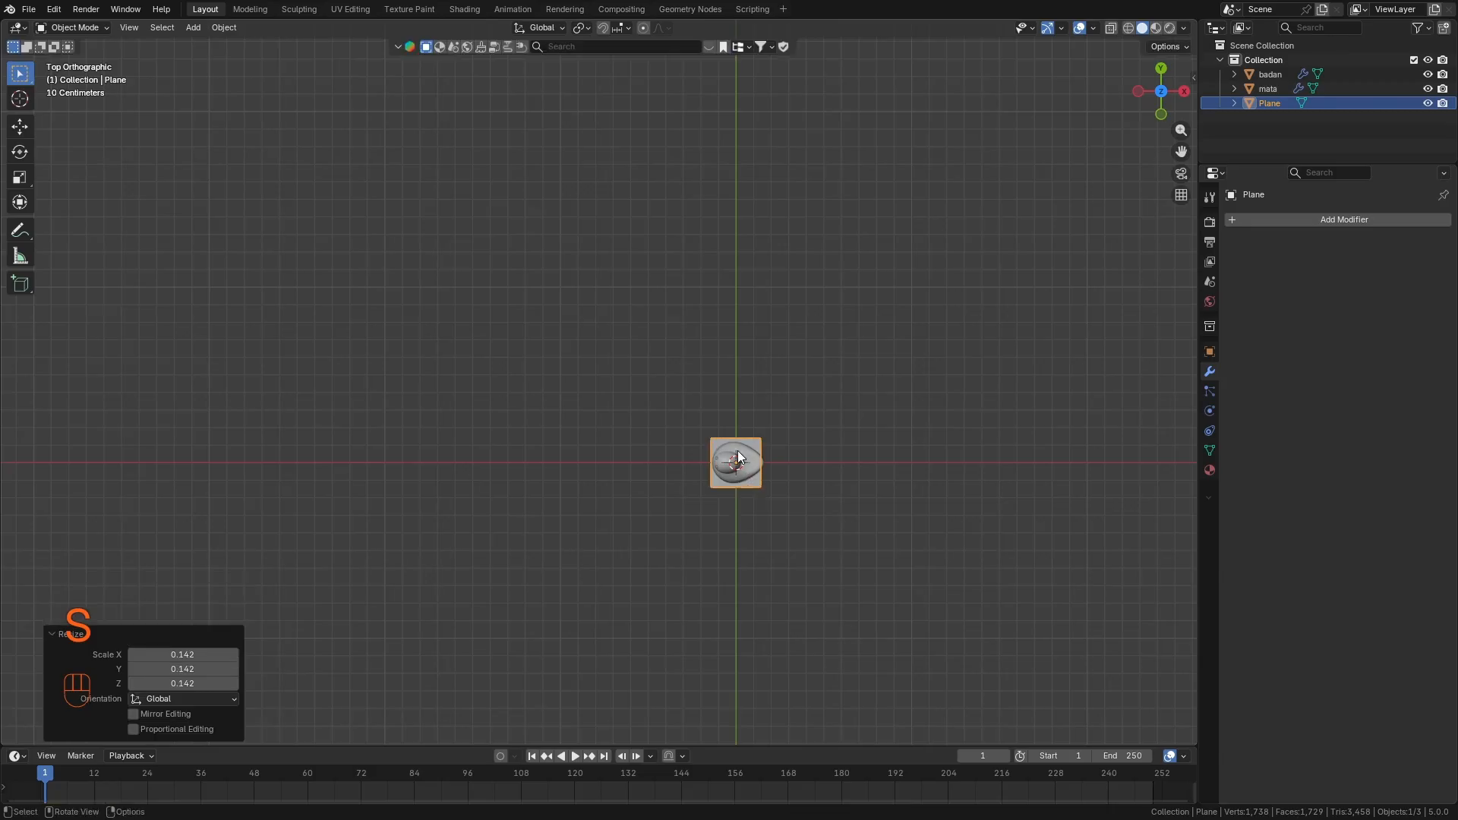
Move the plane about -41.8 cm along the X axis, in front of the duck's head.
scroll(730, 475, up, 3)
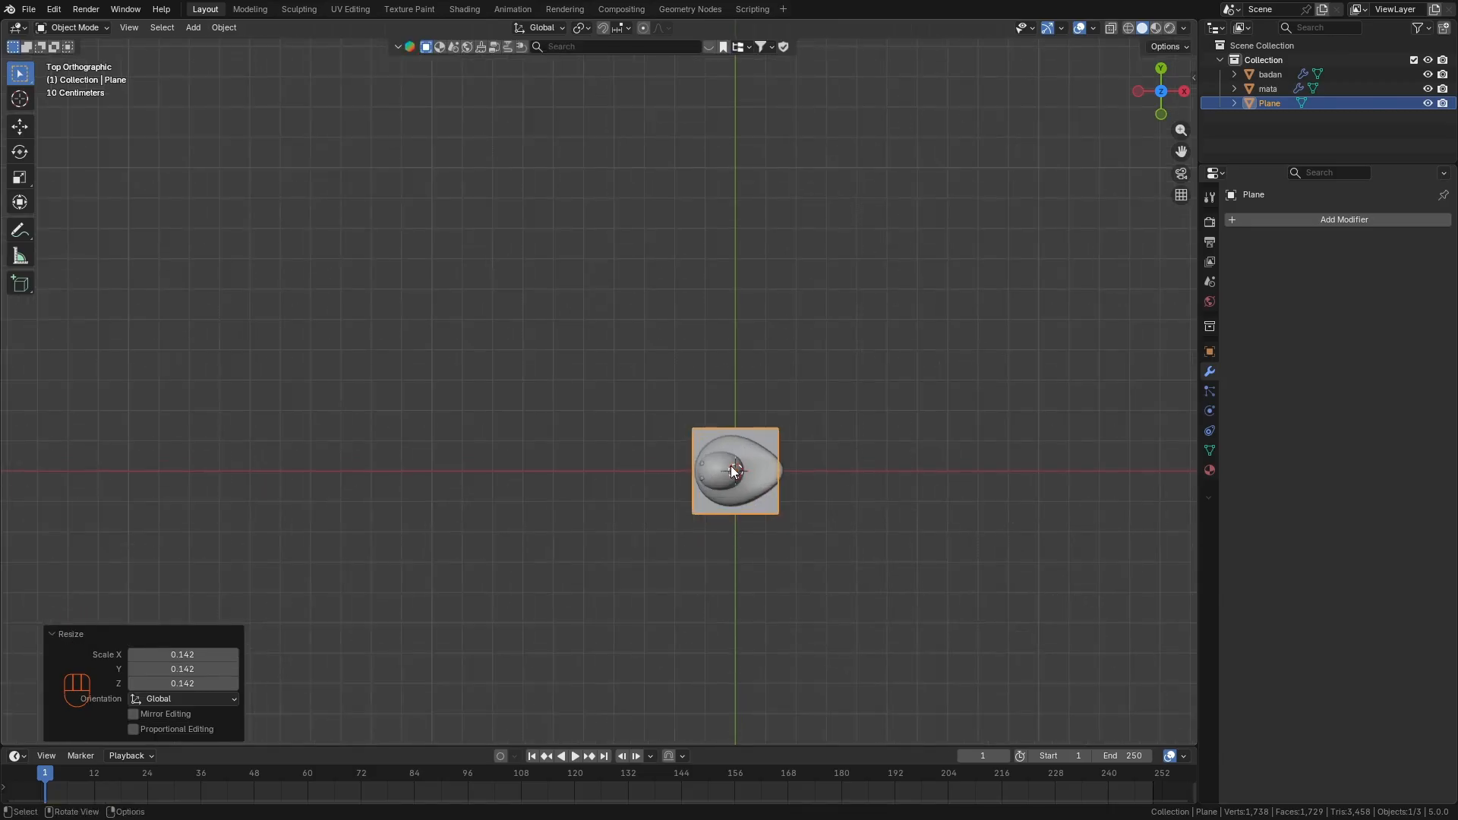
key(g)
key(x)
click(604, 464)
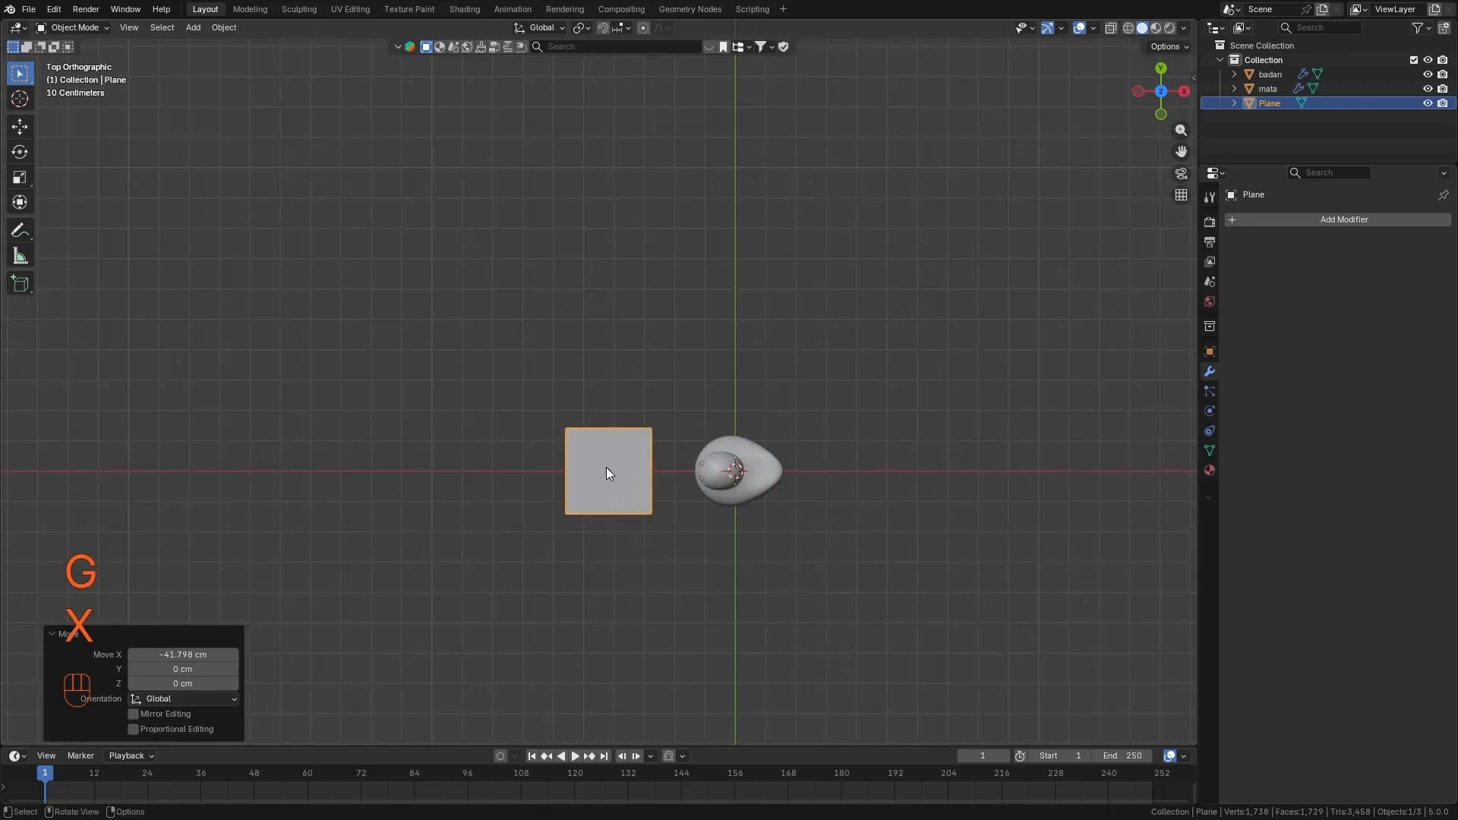
Scale the plane in front of the duck uniformly to 0.392.
scroll(607, 509, up, 3)
key(s)
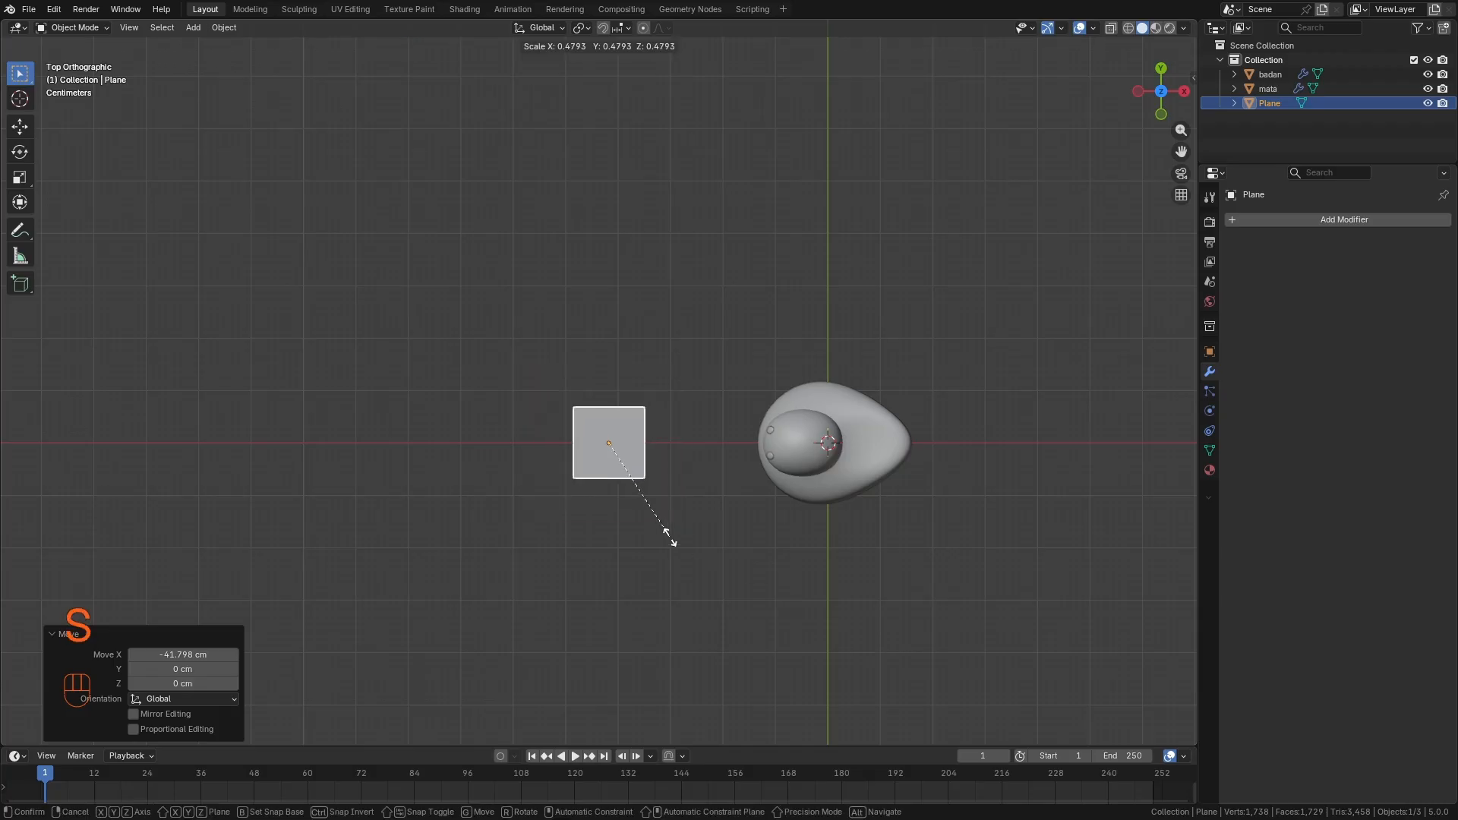
click(653, 518)
Scale the plane to 0.690 along Y and shrink the resulting rectangle uniformly to 0.884.
scroll(609, 454, up, 2)
key(s)
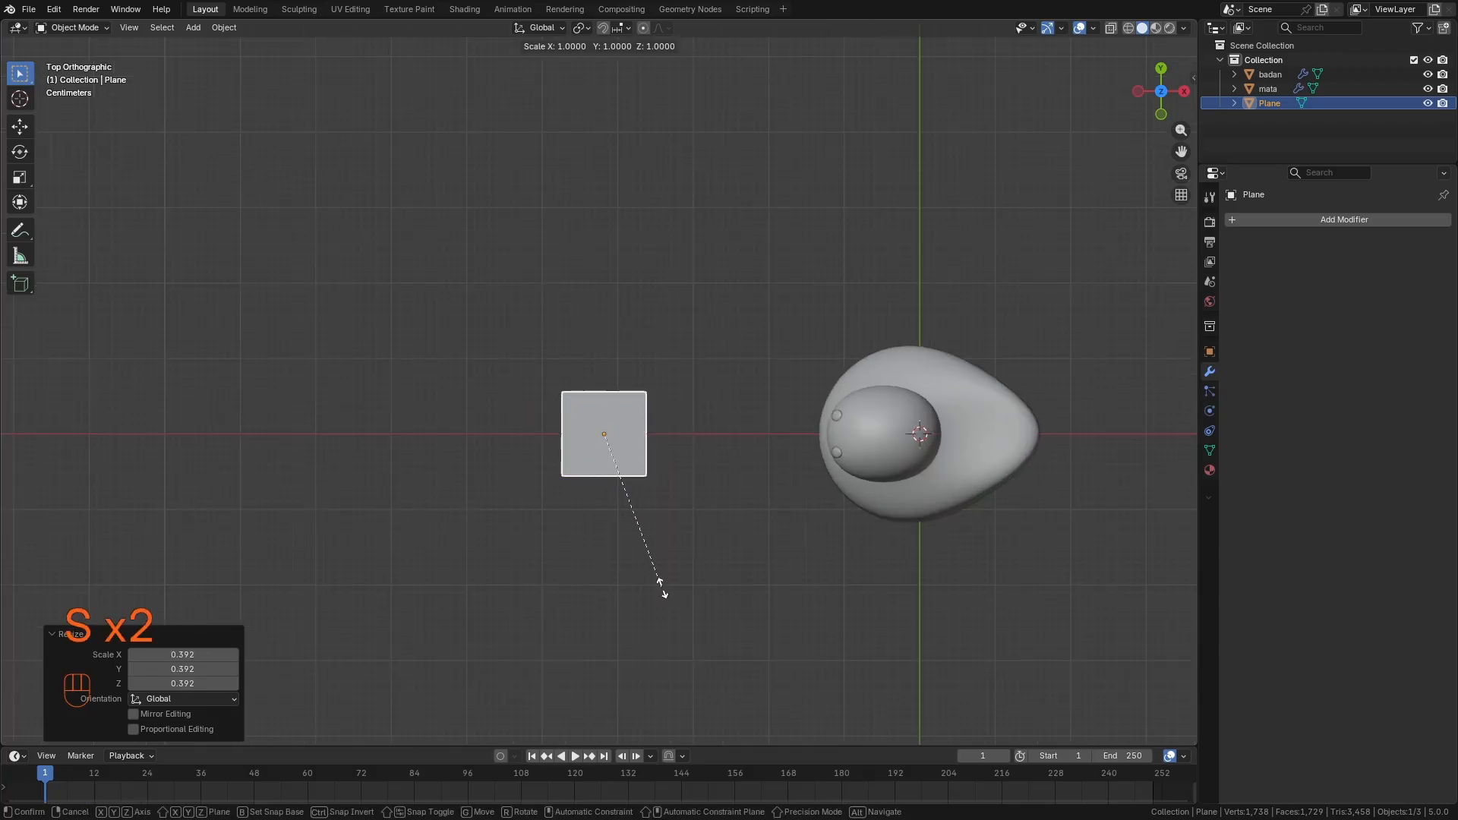
key(y)
click(629, 545)
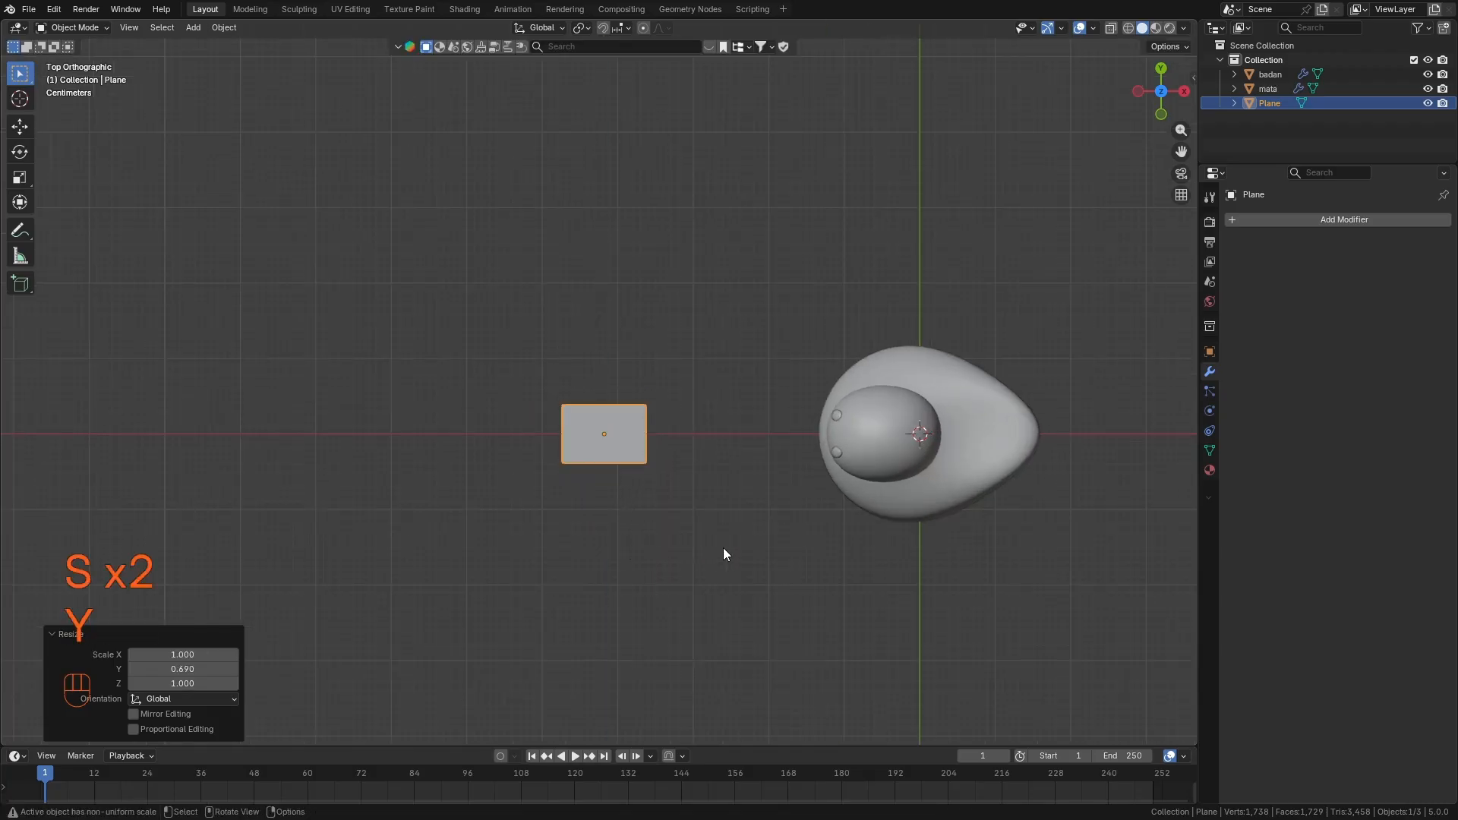
key(s)
click(700, 547)
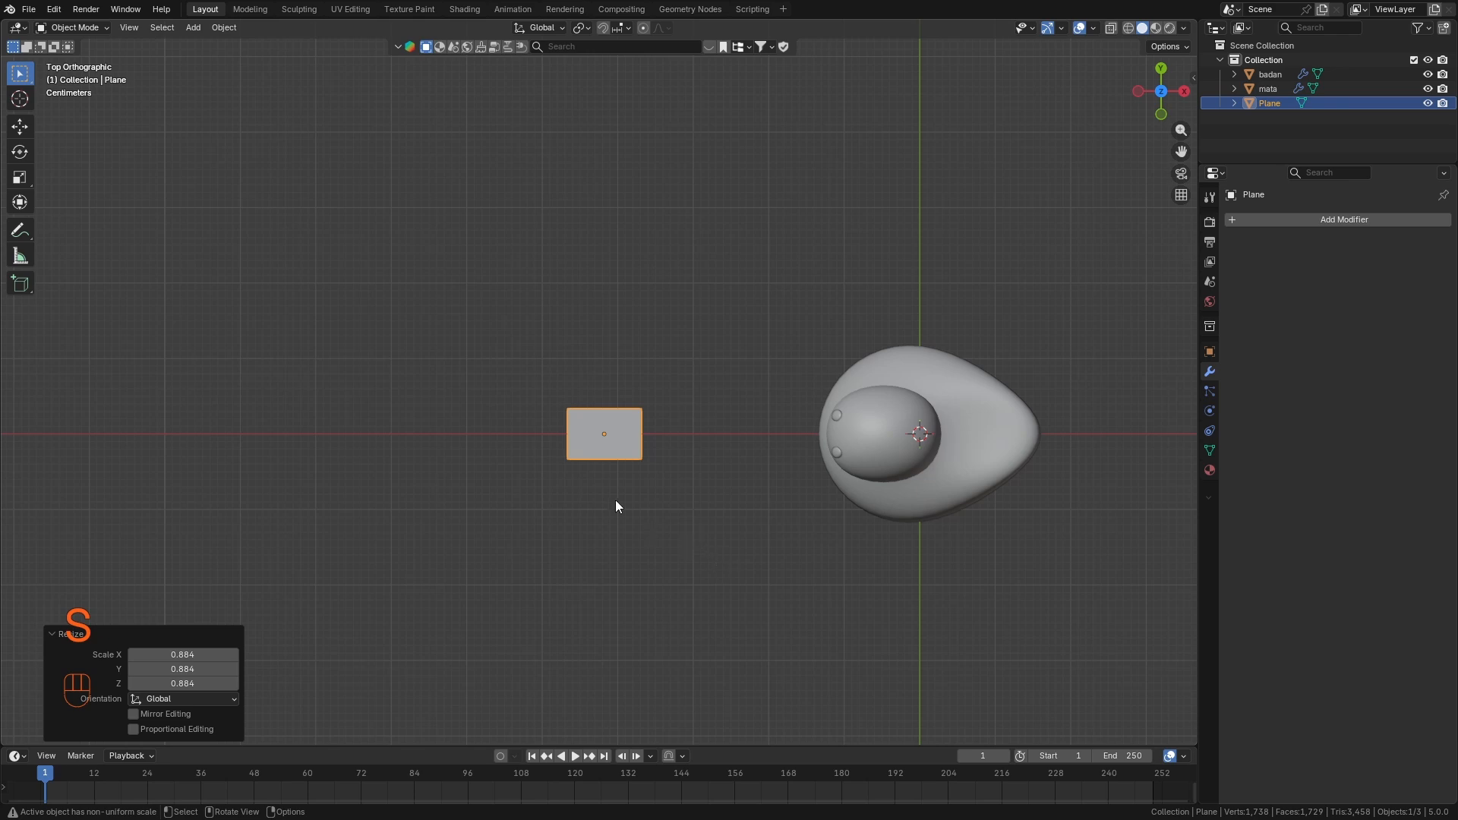
Move the rectangular plane about 16.4 cm along the X axis, closer to the duck's head.
key(g)
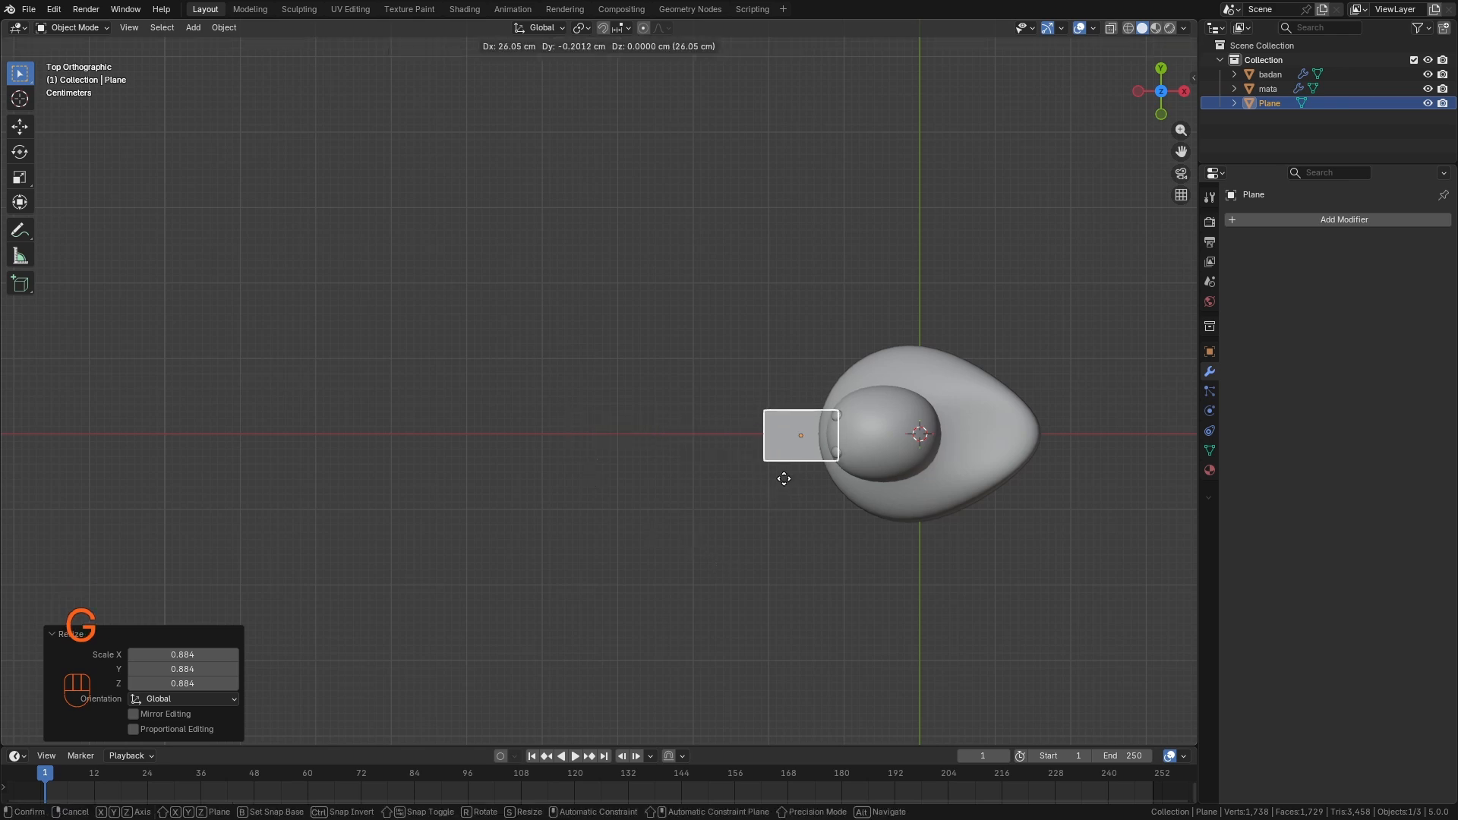
key(y)
key(x)
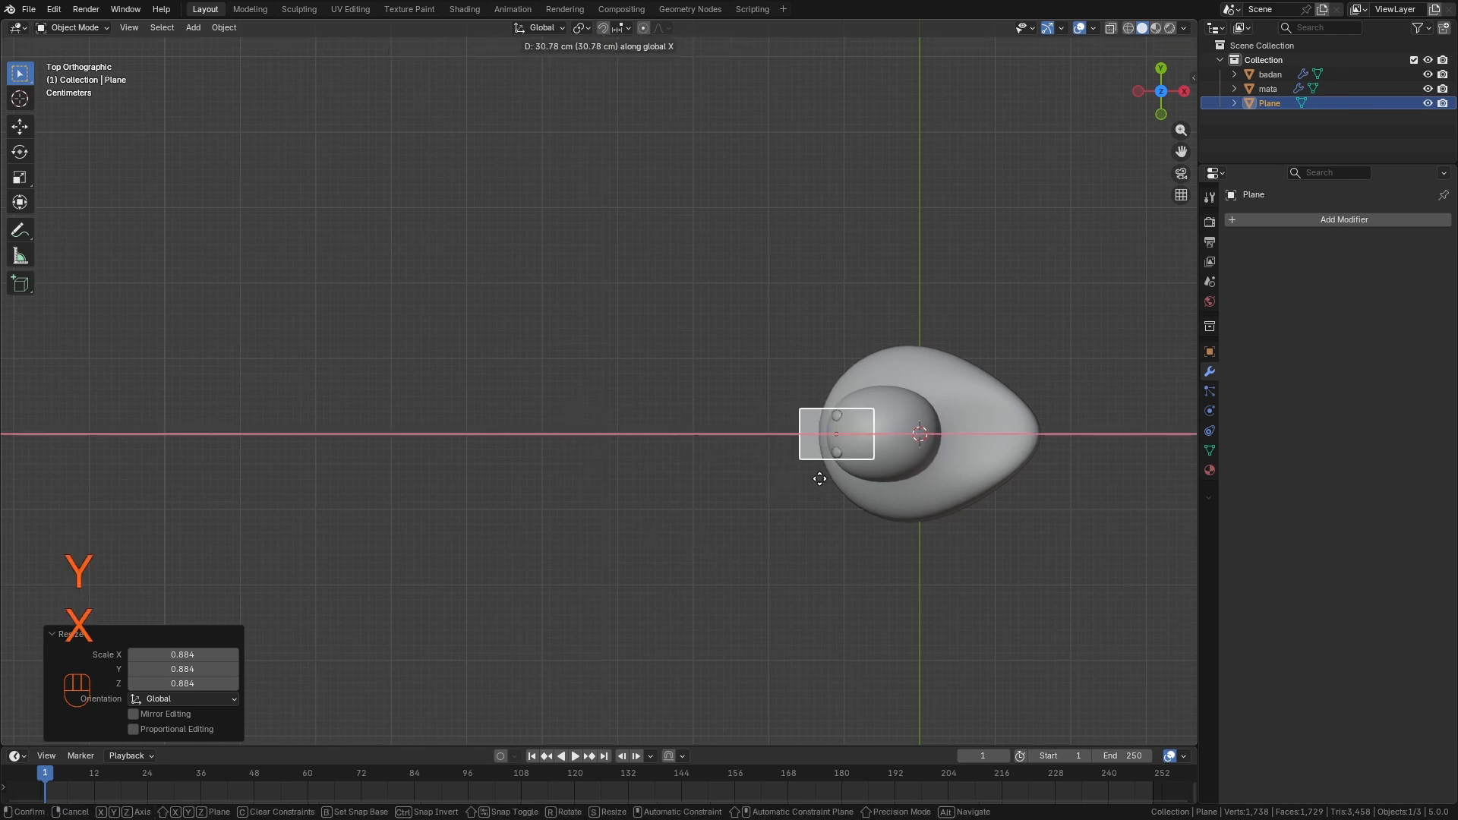
click(710, 474)
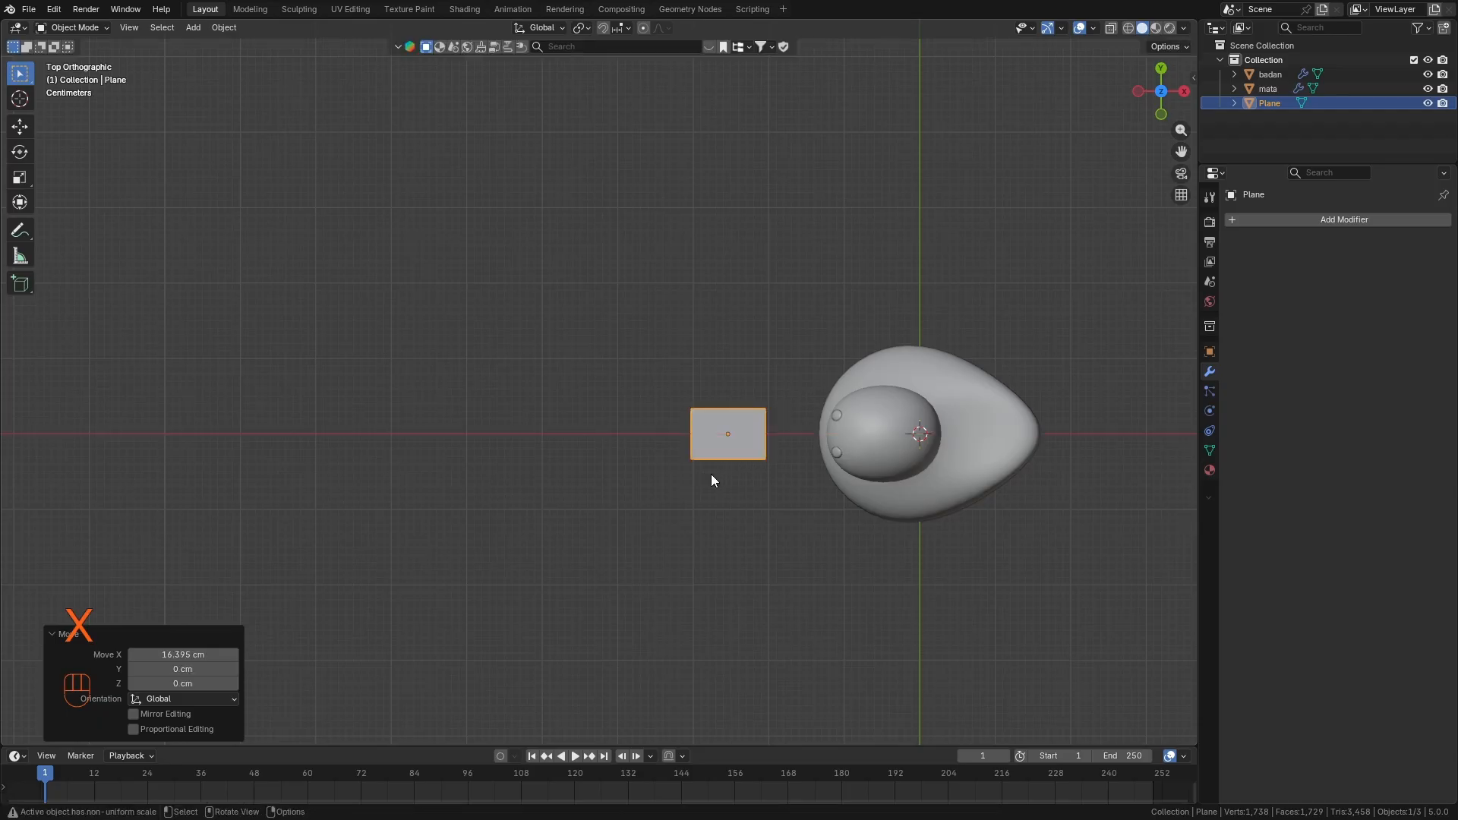
Add one centred loop cut running lengthwise along X through the rectangular plane.
scroll(738, 462, up, 3)
scroll(722, 444, up, 2)
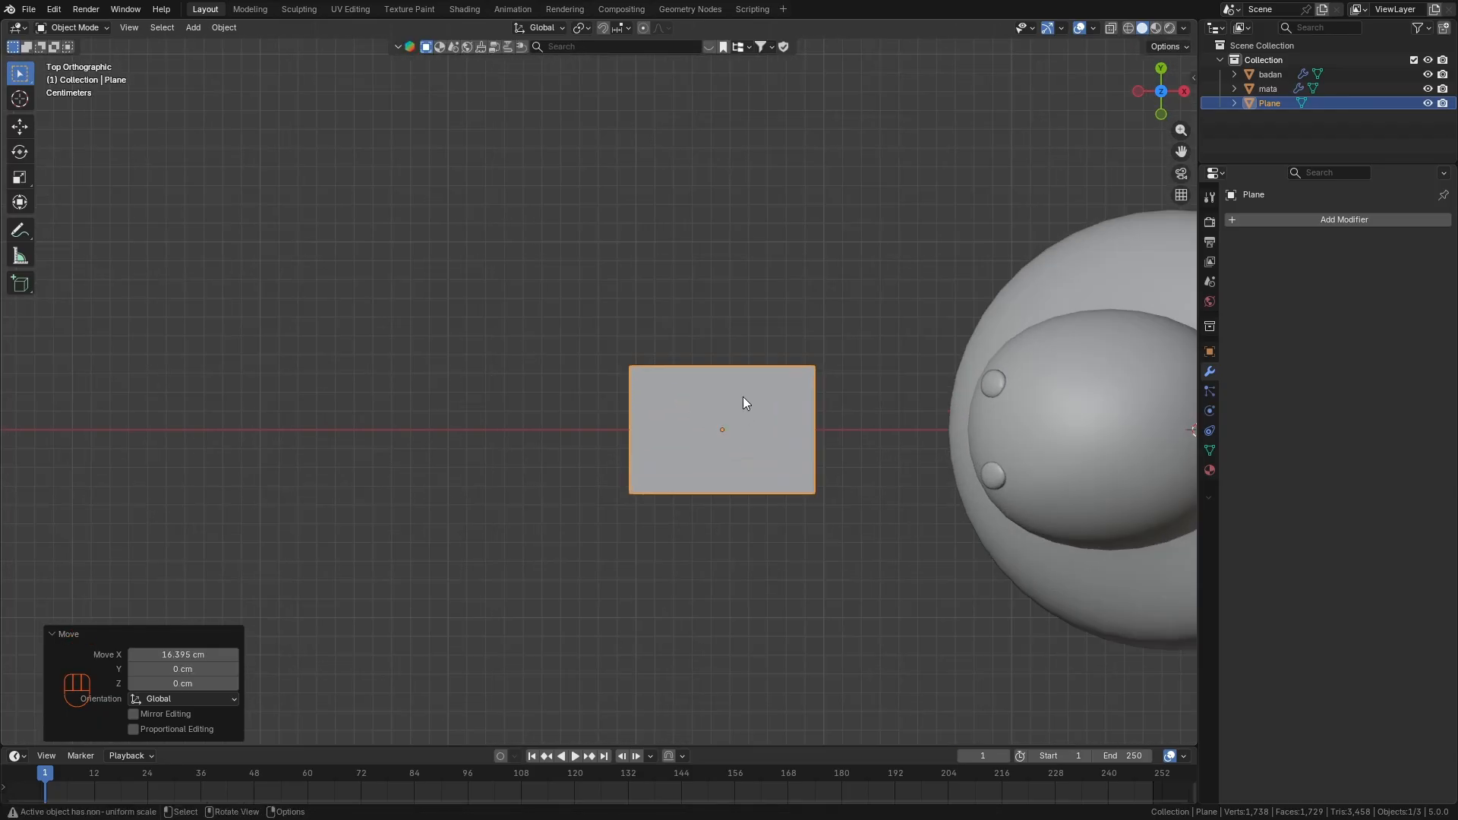
scroll(743, 396, up, 1)
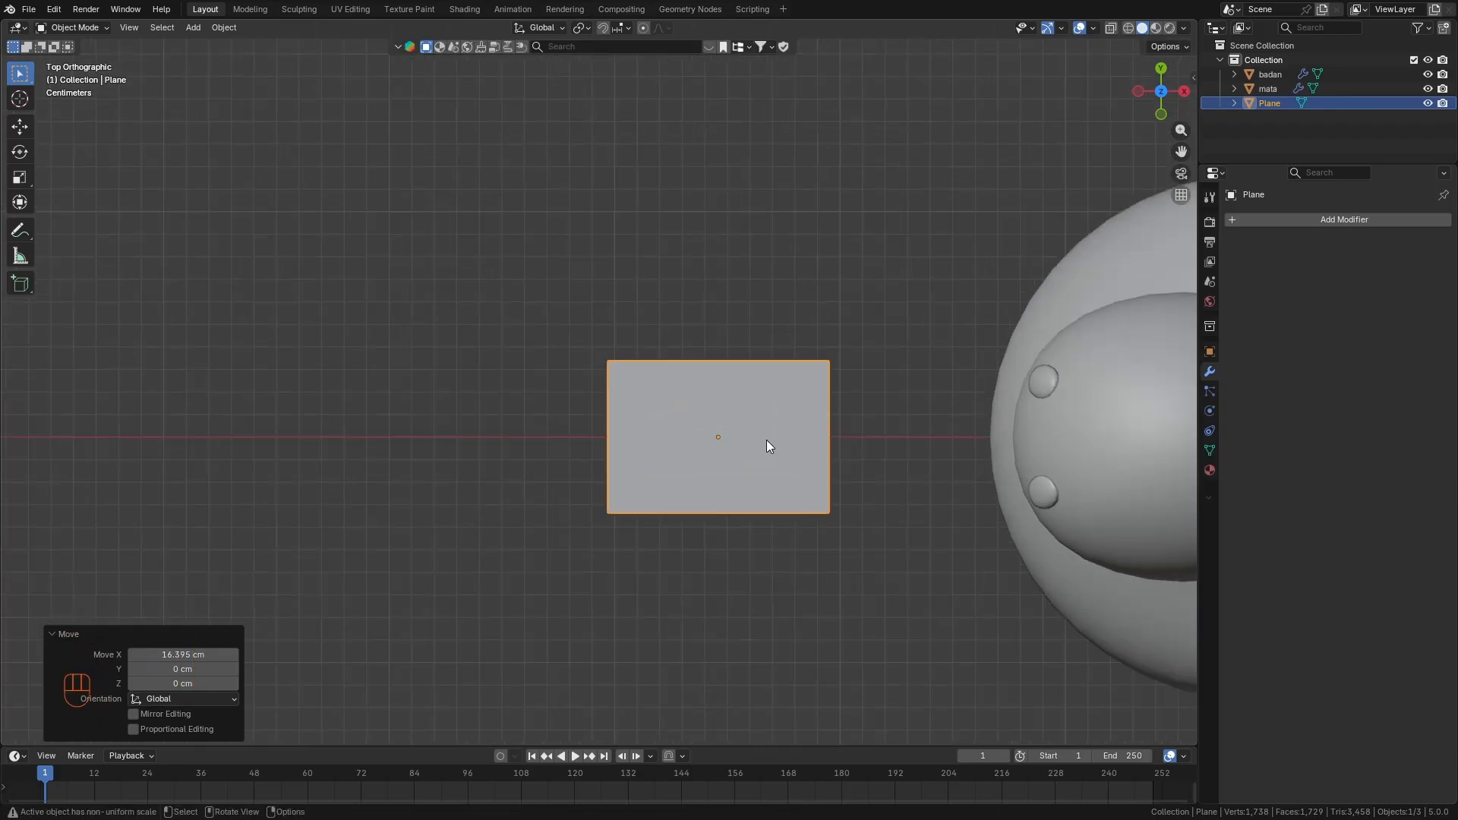
key(Tab)
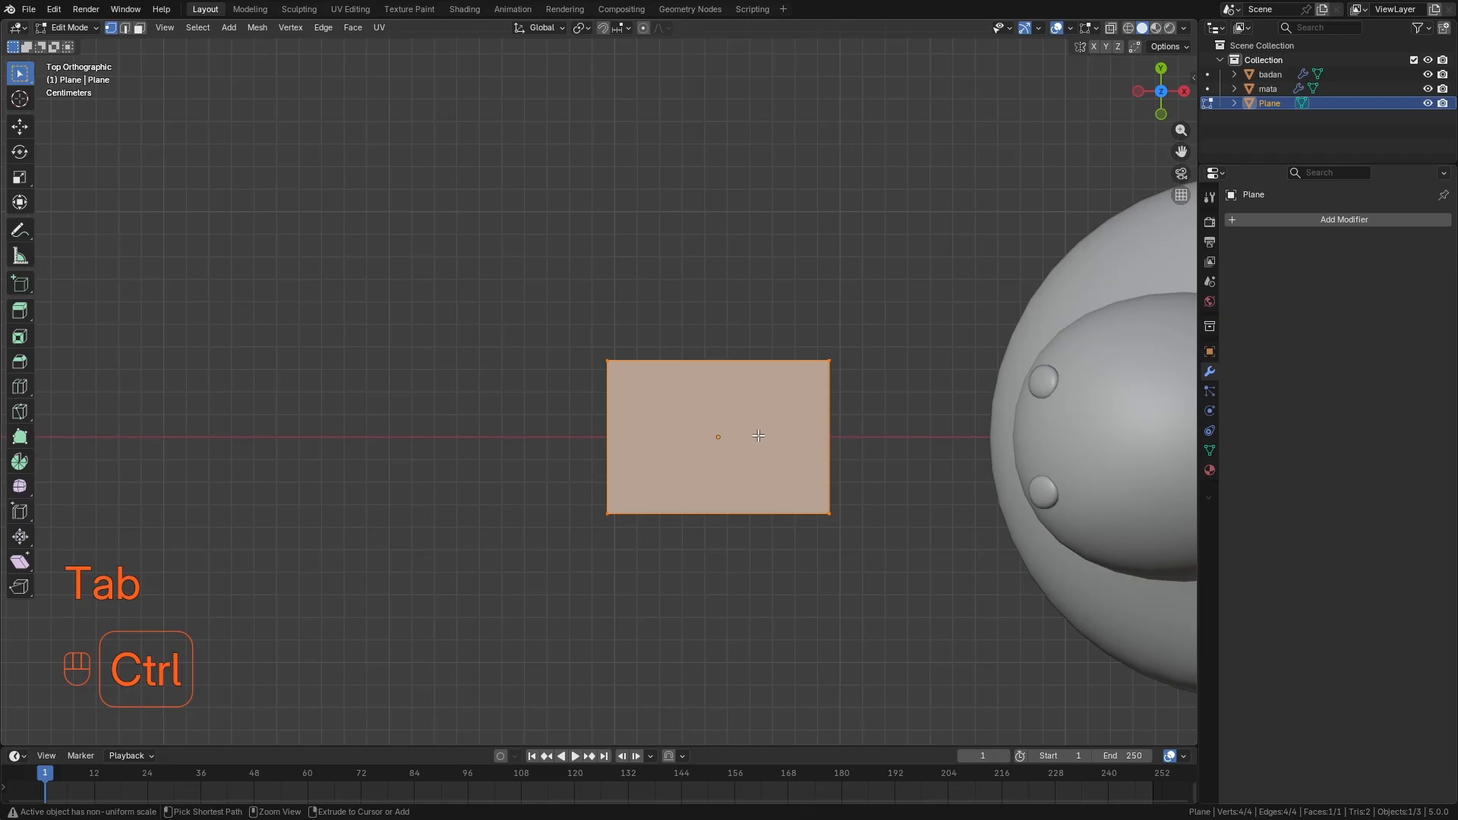
key(ctrl+r)
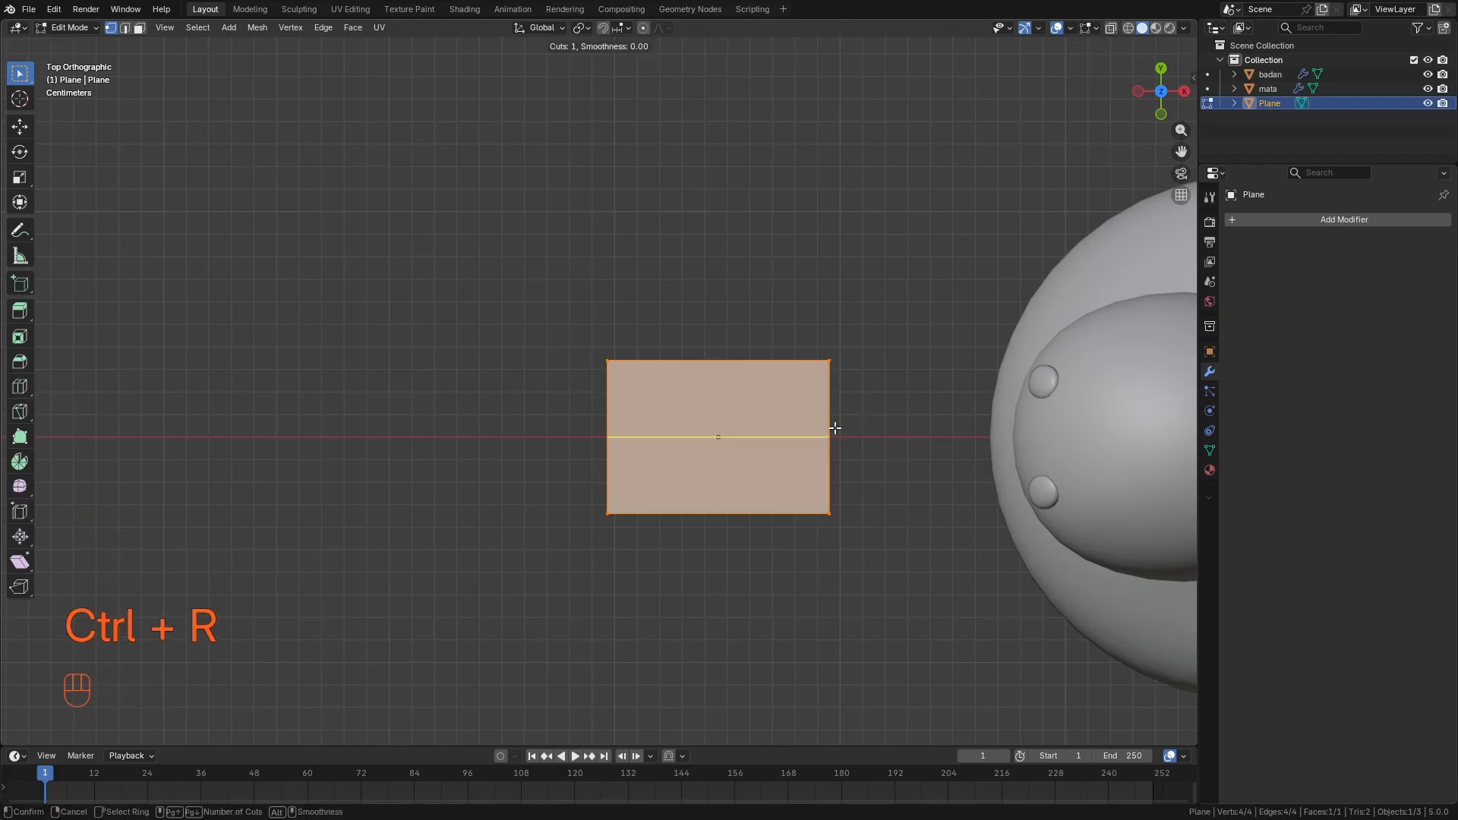
click(813, 429)
right_click(888, 413)
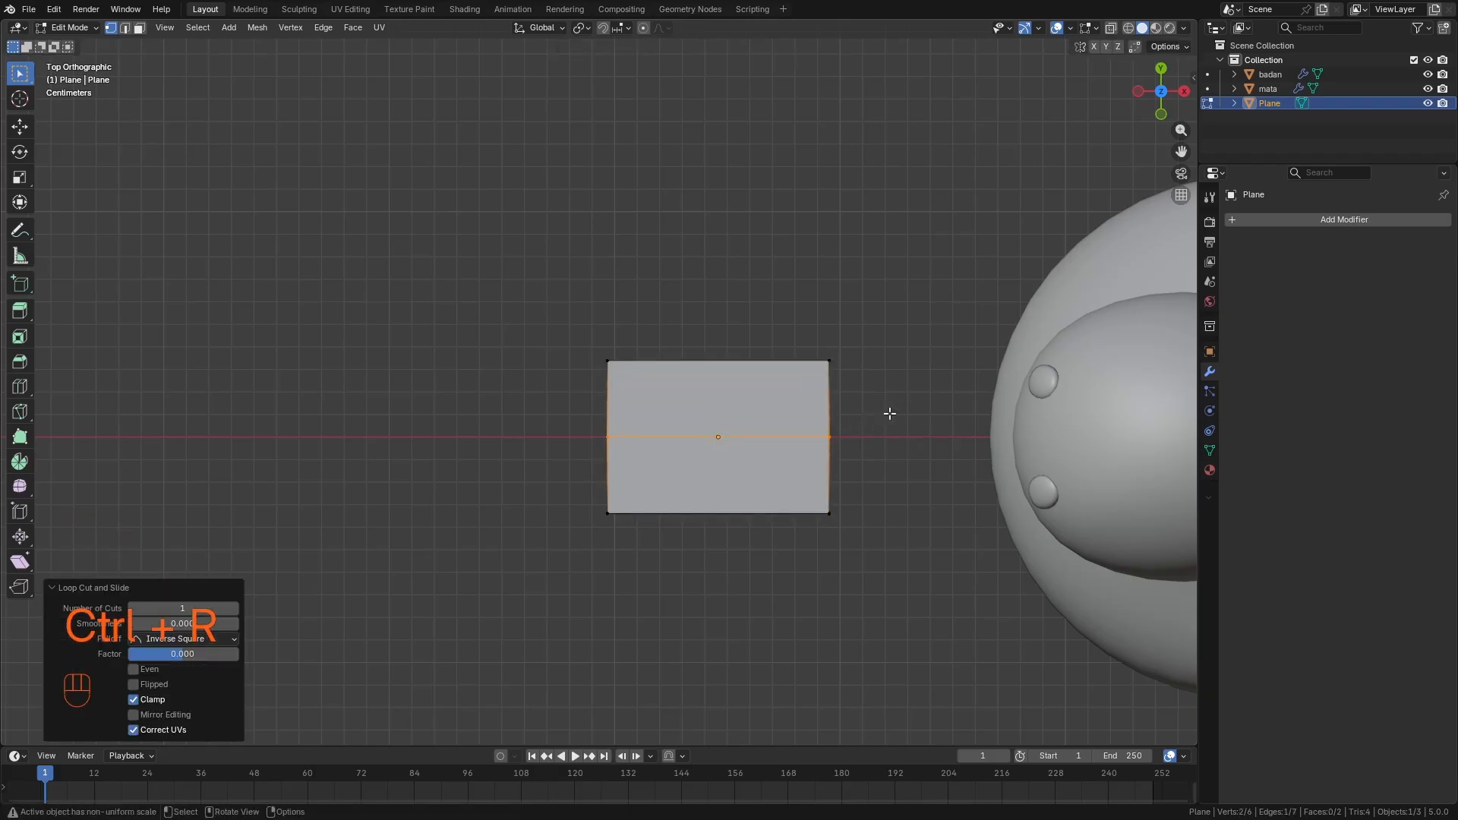
Scale the lengthwise centre edge to 1.337 along X so the plane's ends become pointed.
middle_drag(758, 521, 777, 458)
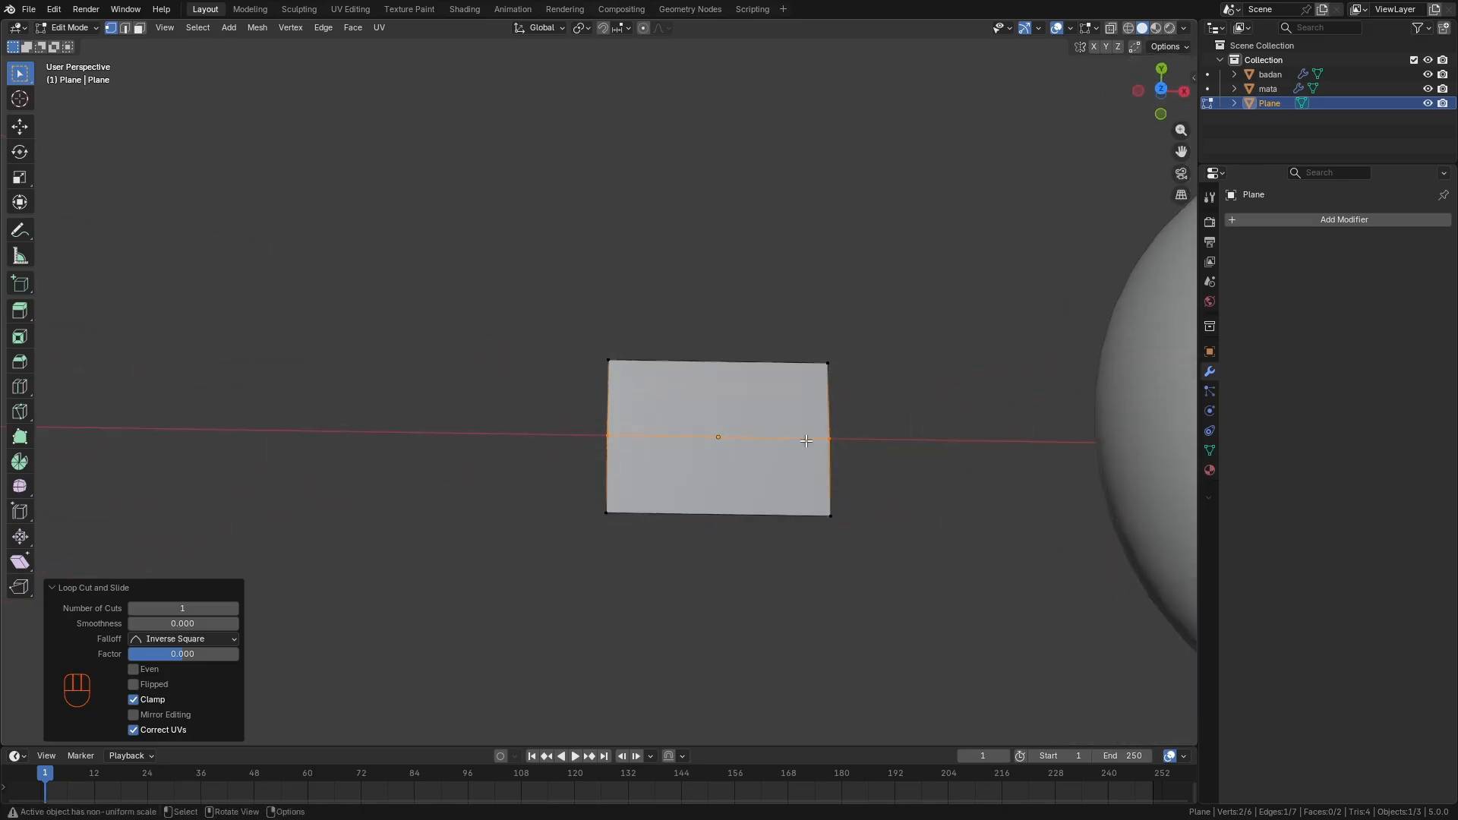
key(s)
key(x)
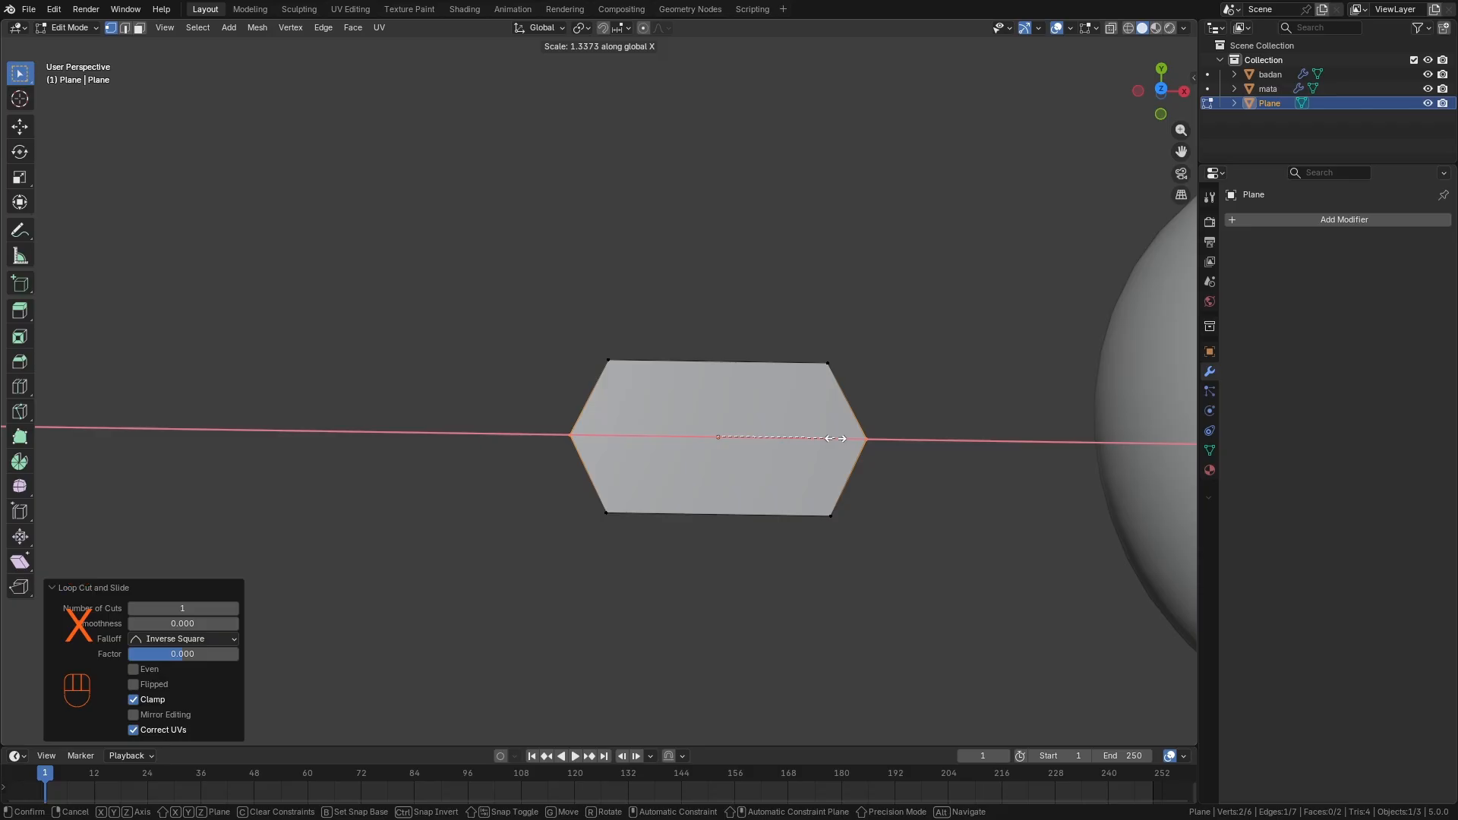
click(835, 438)
In front view, raise the whole plane about 30 cm and shift it about 9 cm along X to beak position below the eyes.
scroll(772, 514, down, 3)
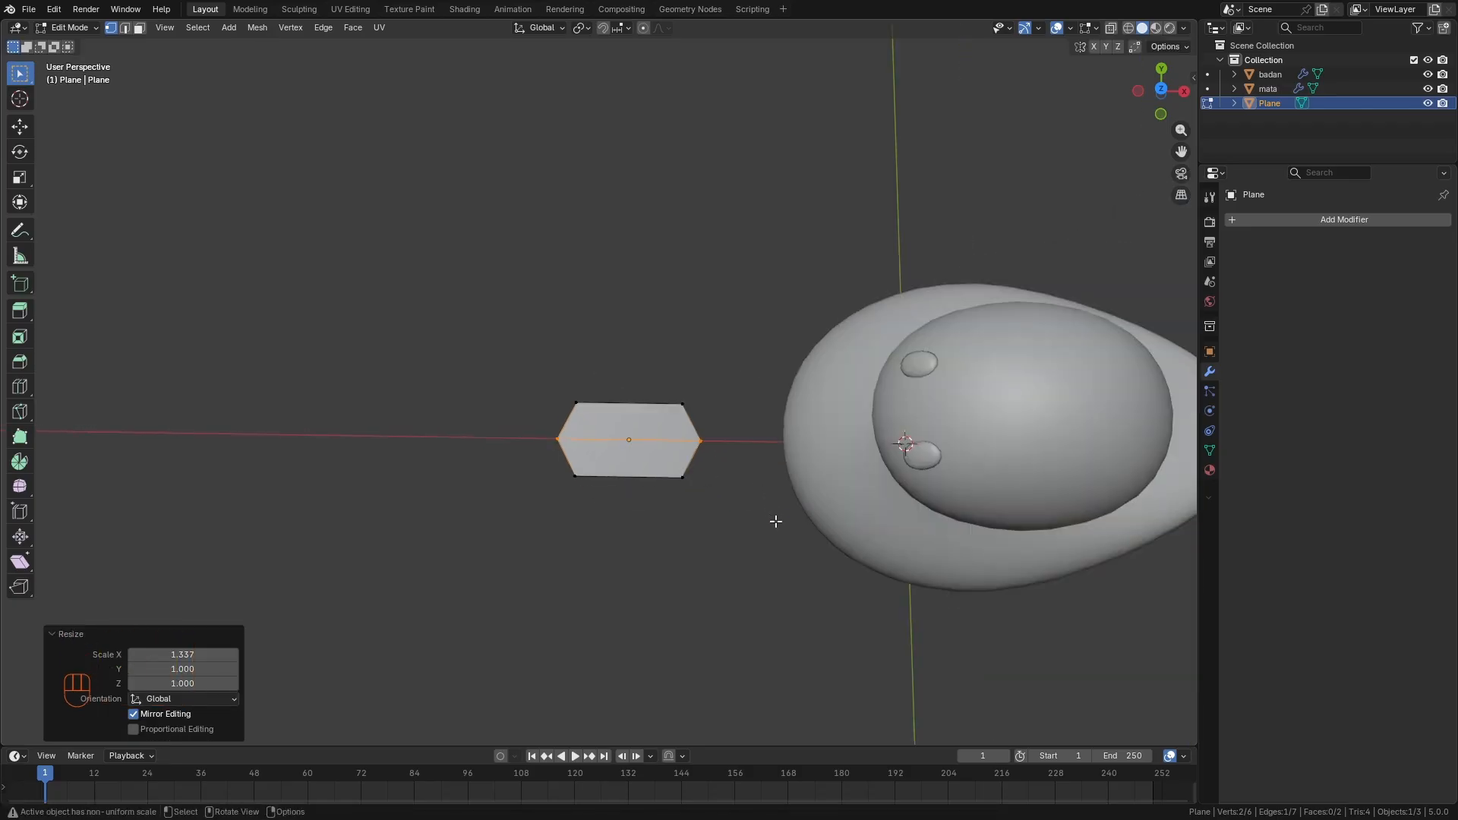
key(KP_3)
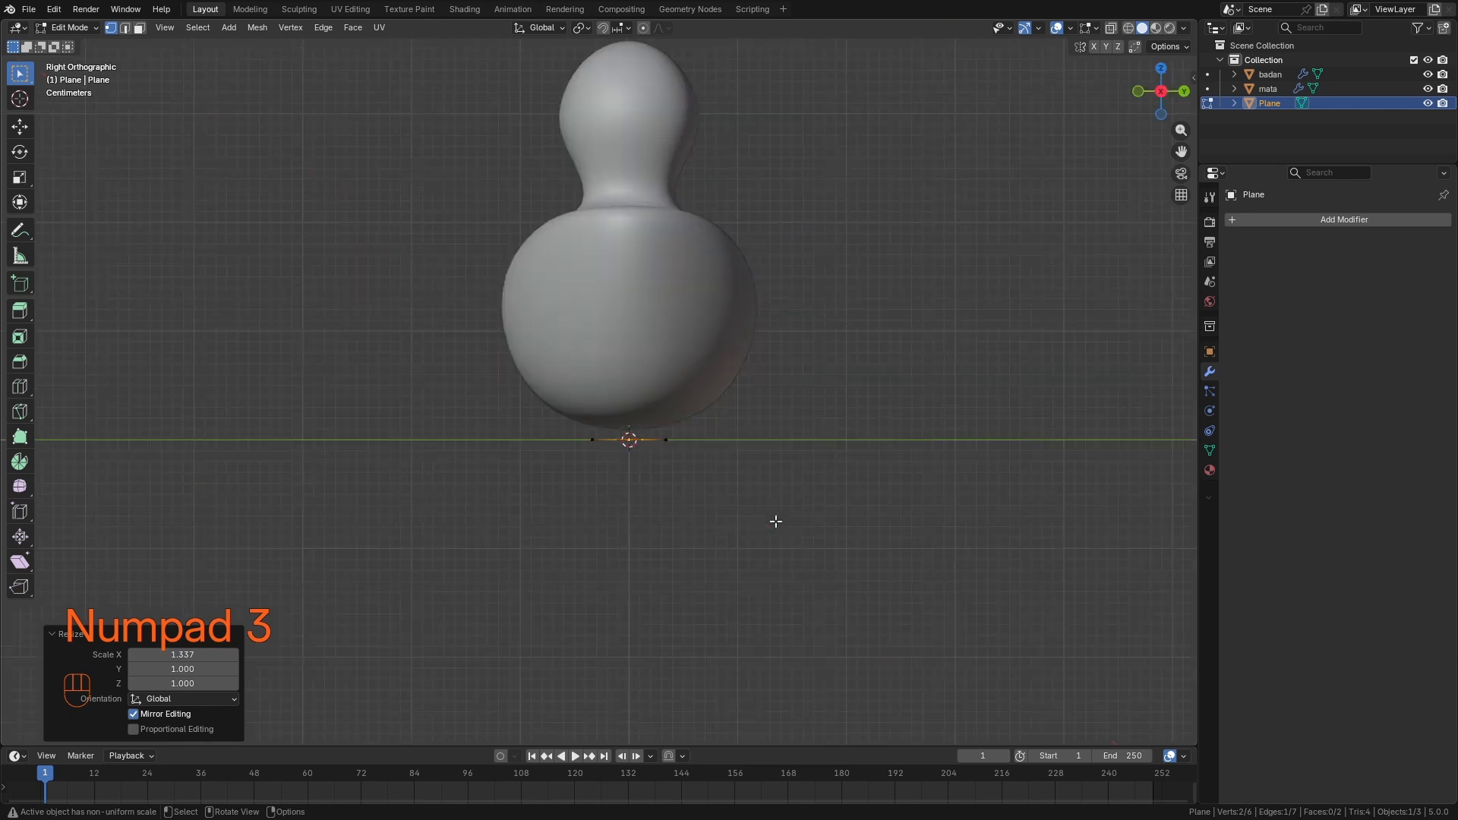
key(KP_1)
scroll(767, 479, down, 3)
scroll(714, 373, up, 3)
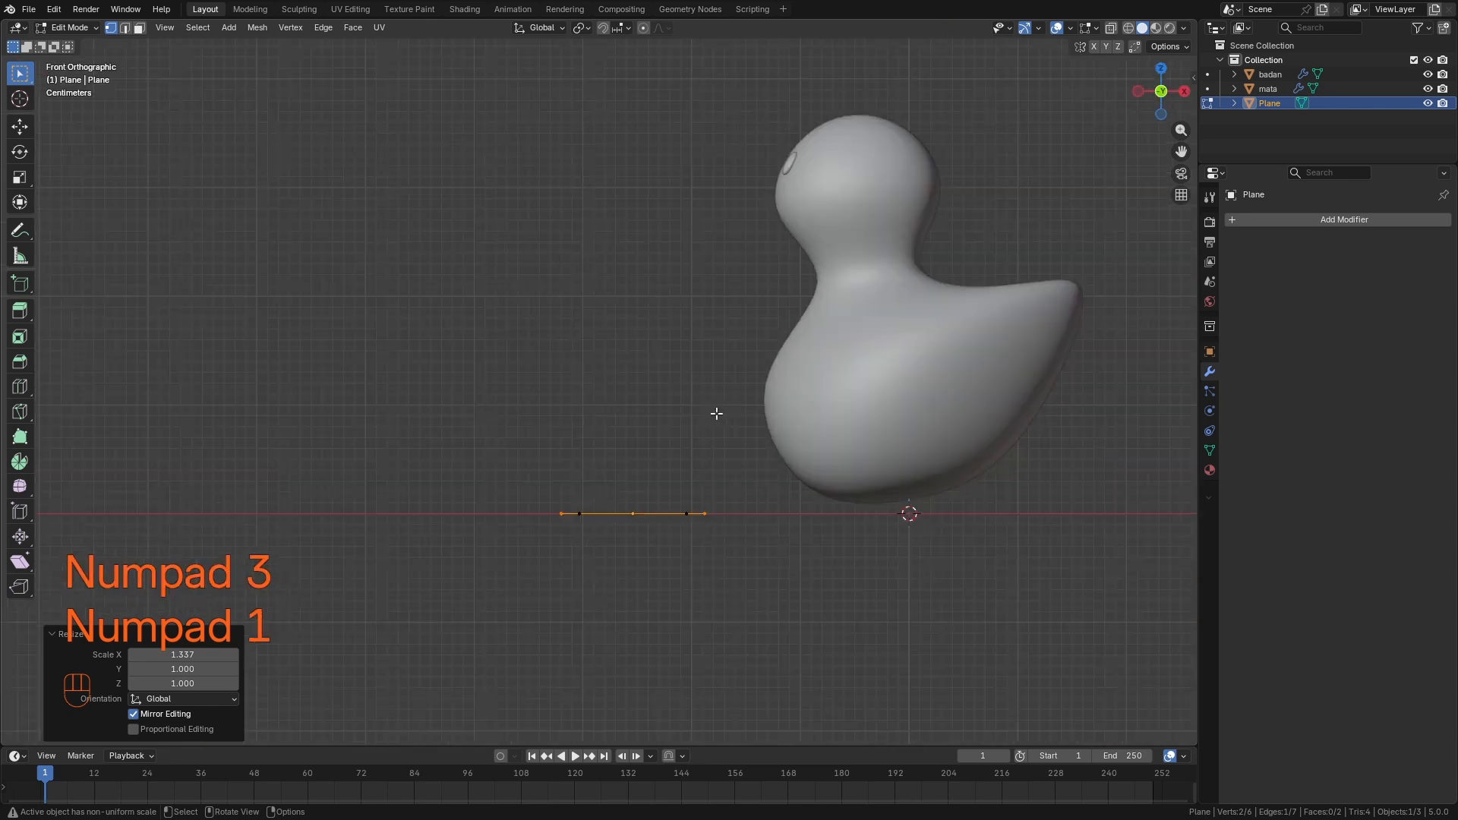
key(Tab)
key(g)
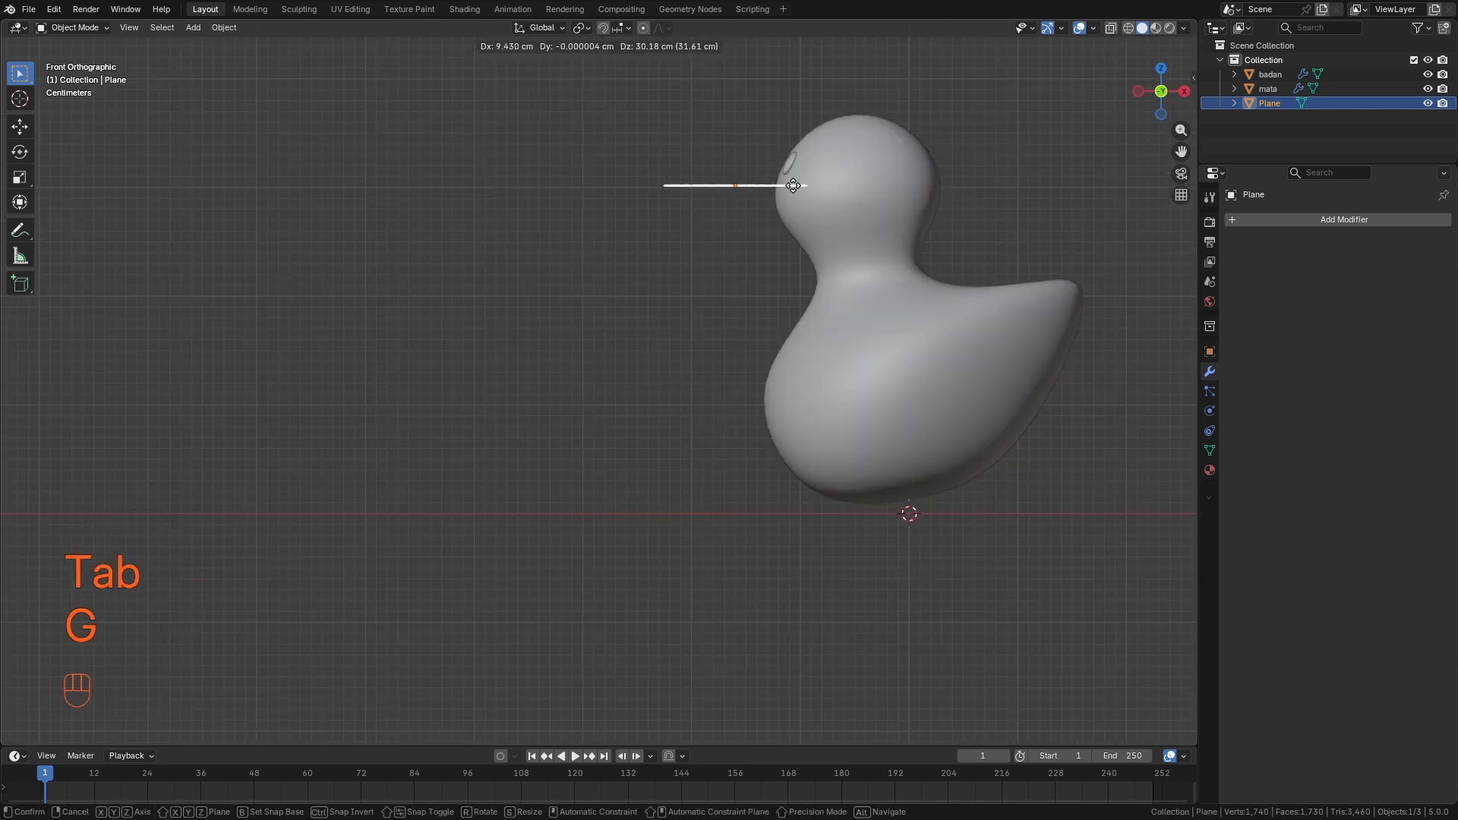
click(796, 201)
key(g)
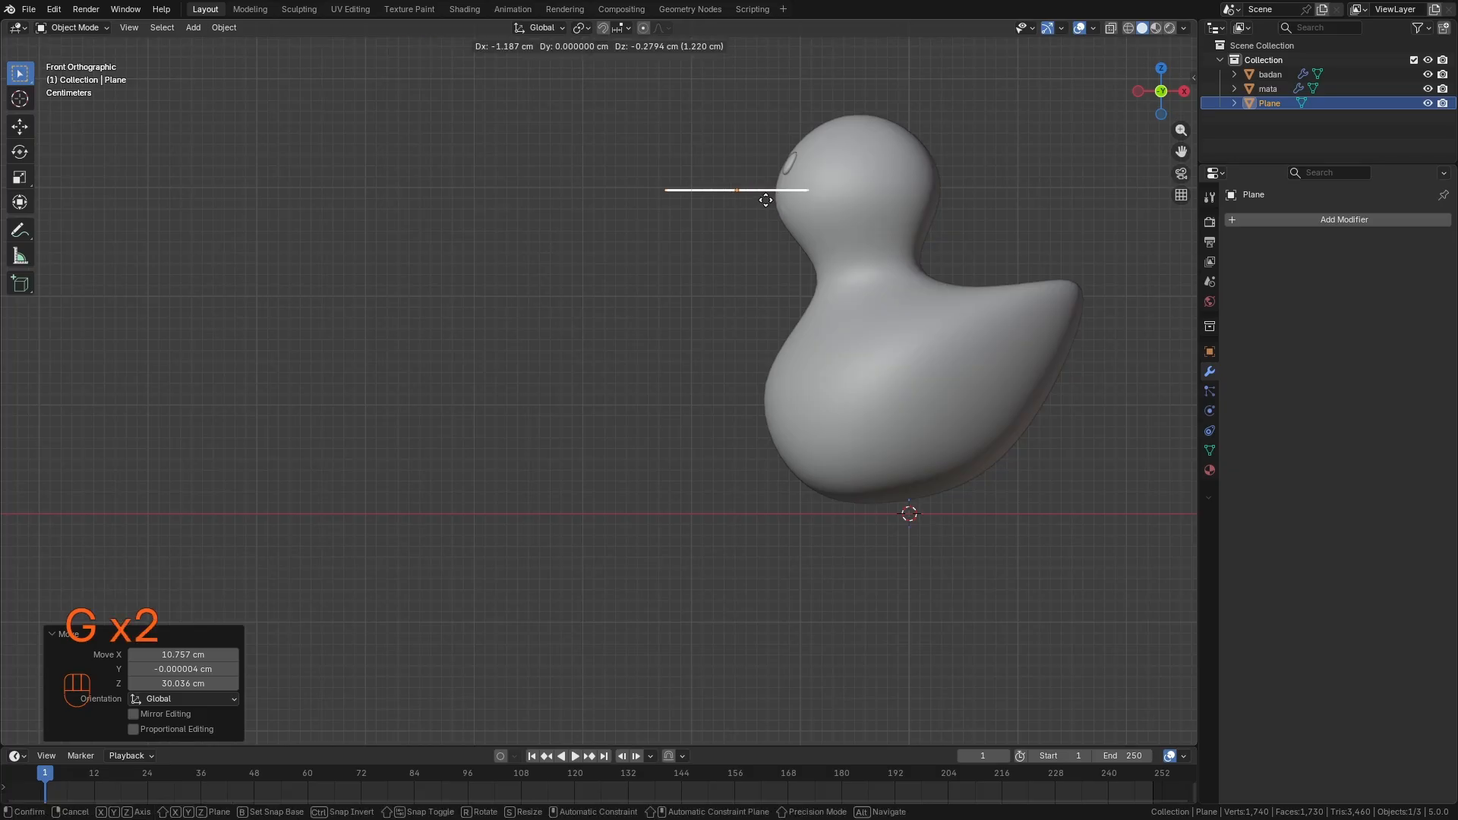
middle_drag(763, 202, 773, 242)
Add a centred loop cut across the beak plane and scale it outward slightly to widen the middle.
scroll(744, 205, up, 3)
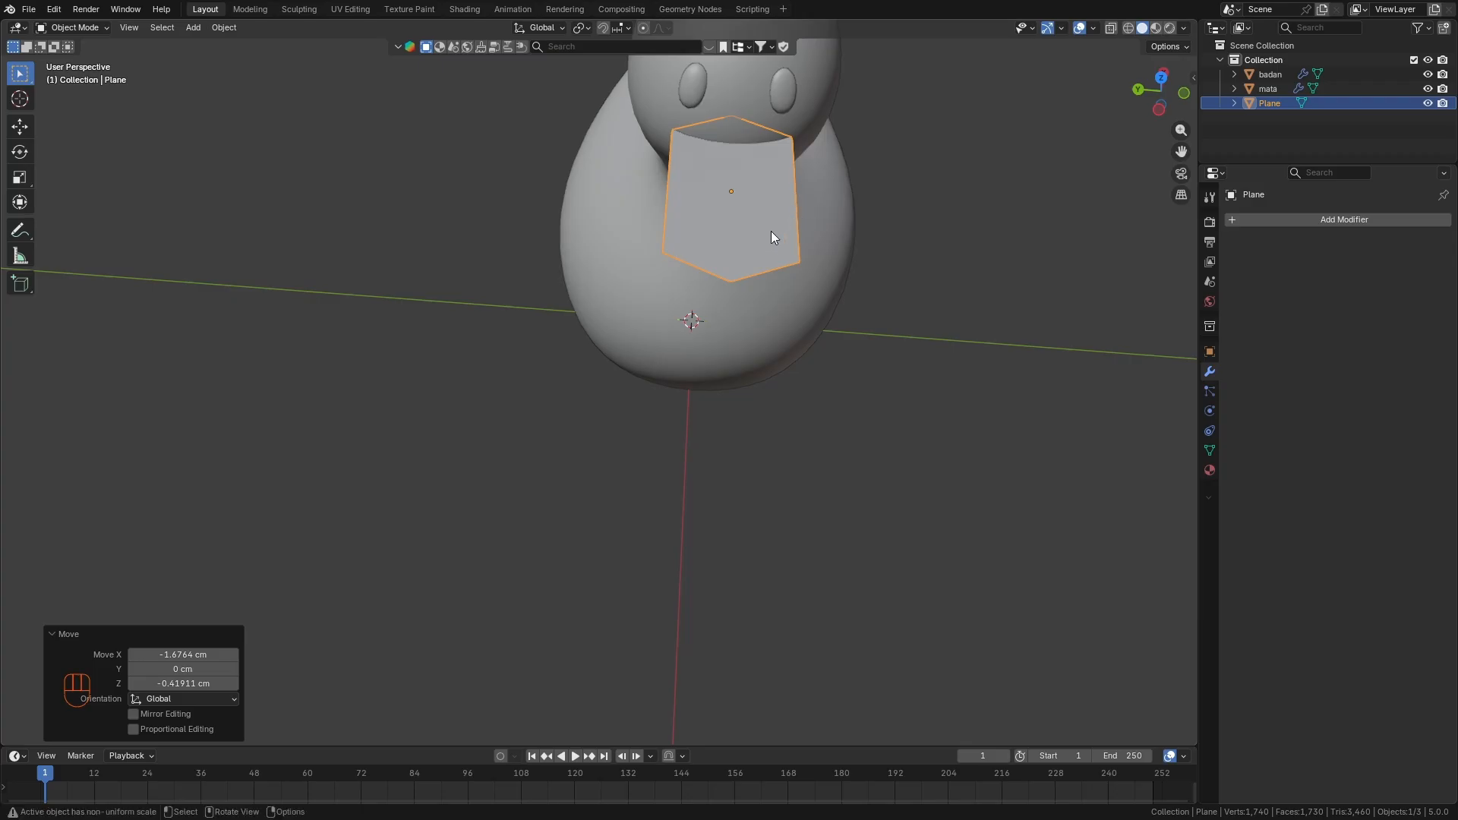
key(Tab)
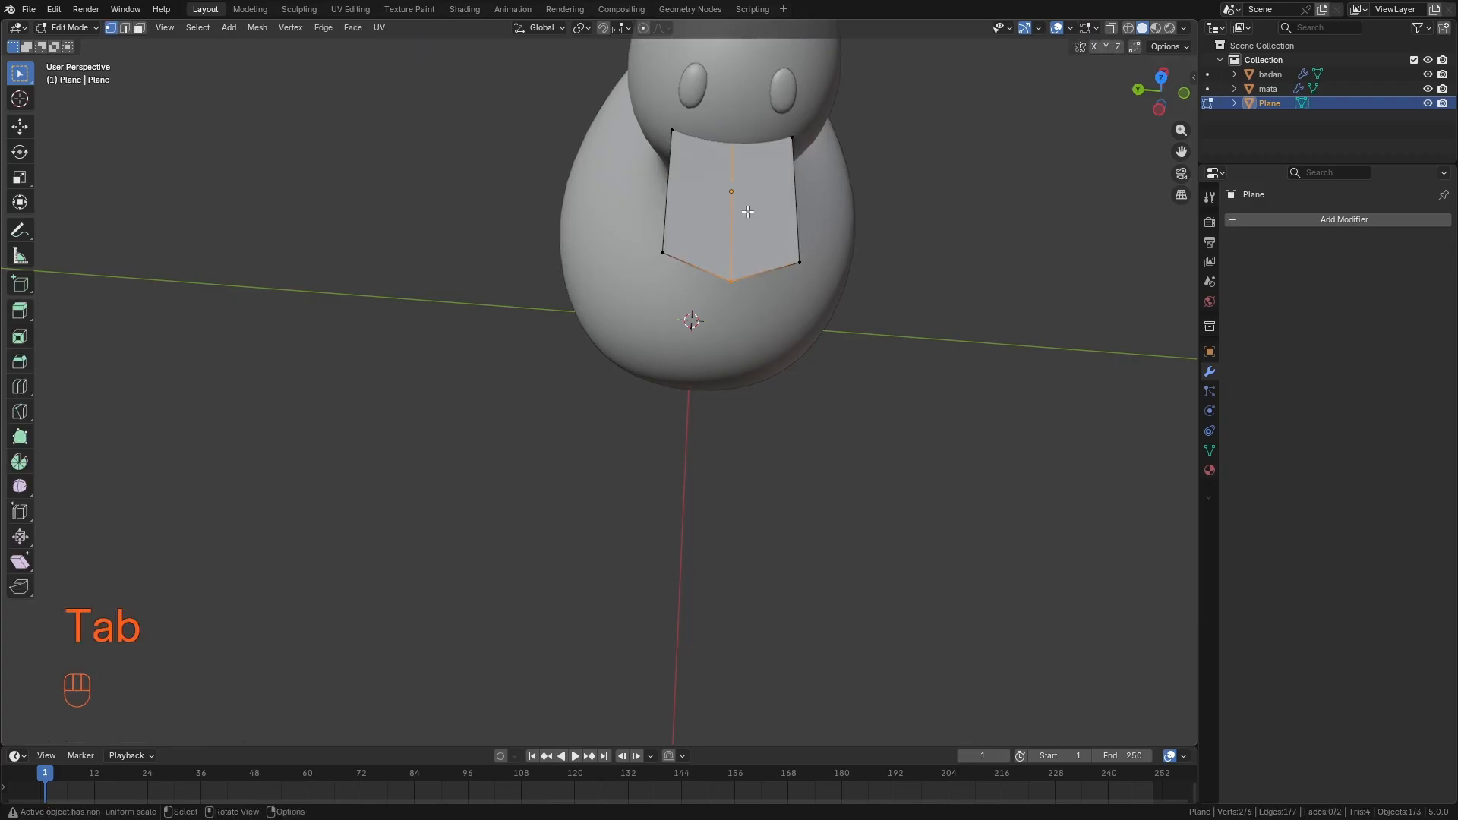
key(ctrl+r)
click(792, 200)
right_click(791, 200)
key(s)
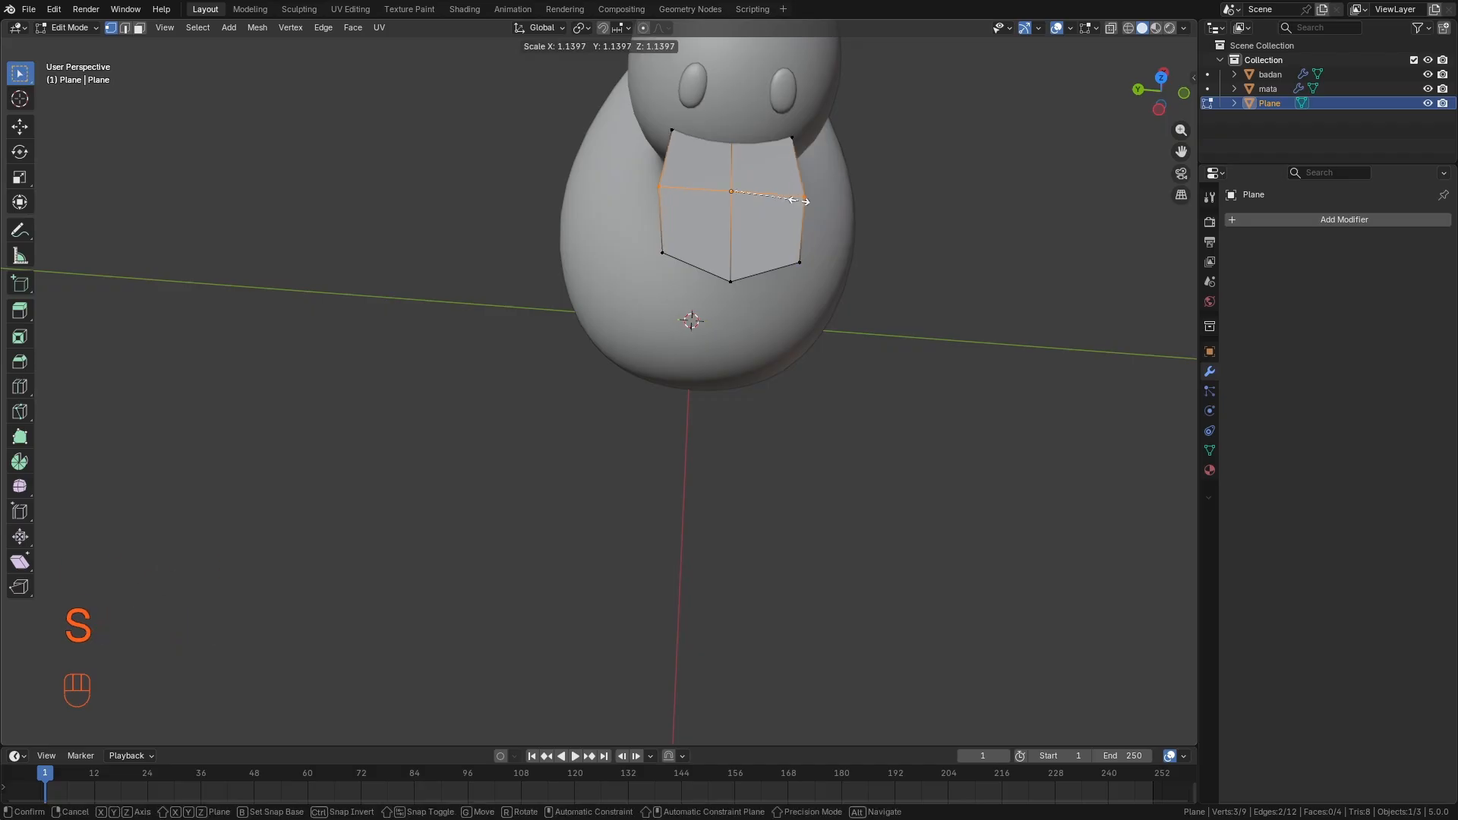
click(806, 203)
Raise the middle vertex at the beak's front tip about 1.09 cm along Z.
middle_drag(807, 205, 644, 229)
key(Tab)
middle_drag(698, 277, 734, 221)
key(Tab)
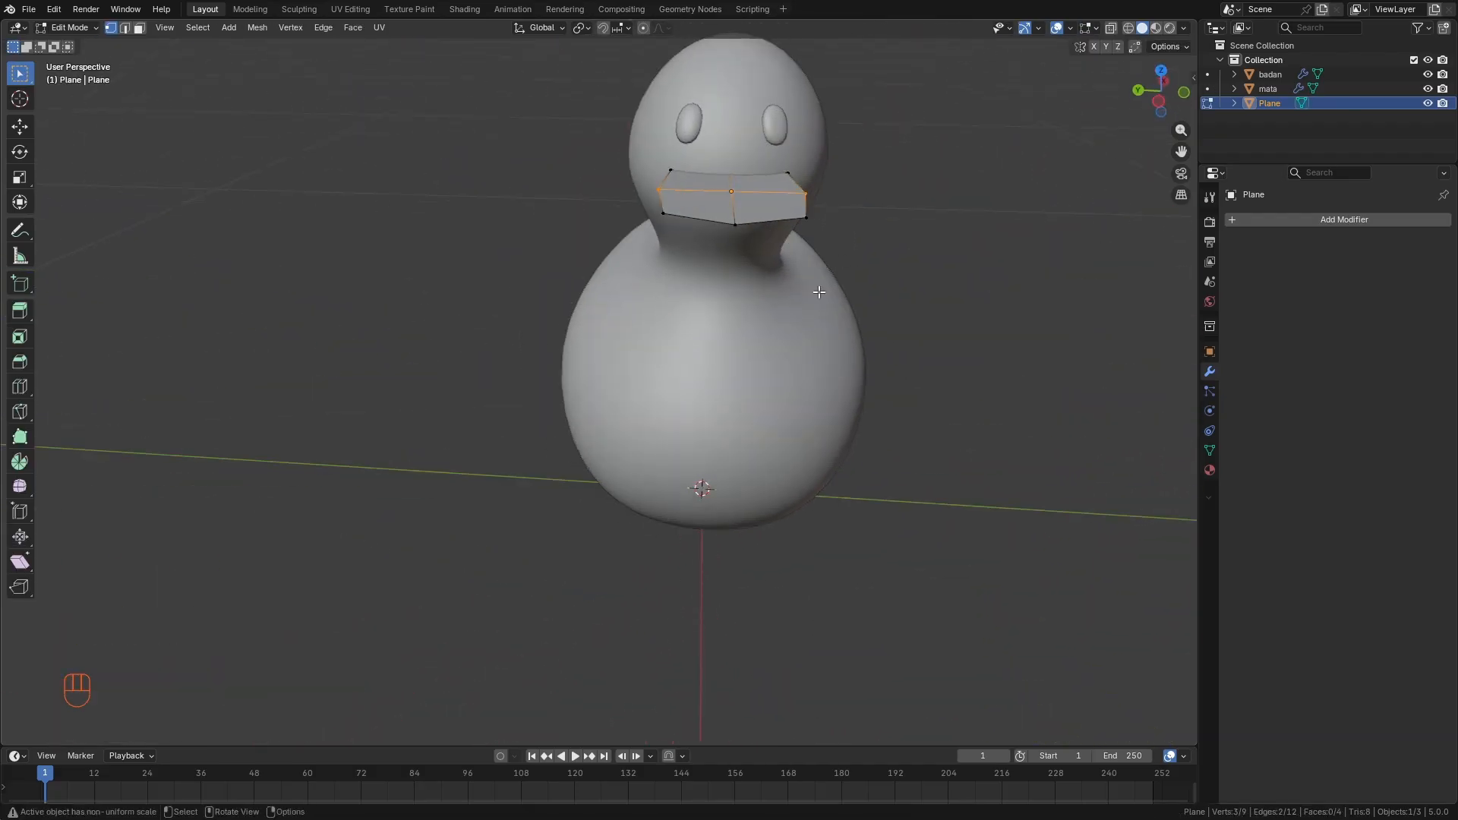
click(736, 225)
key(ctrl+KP_3)
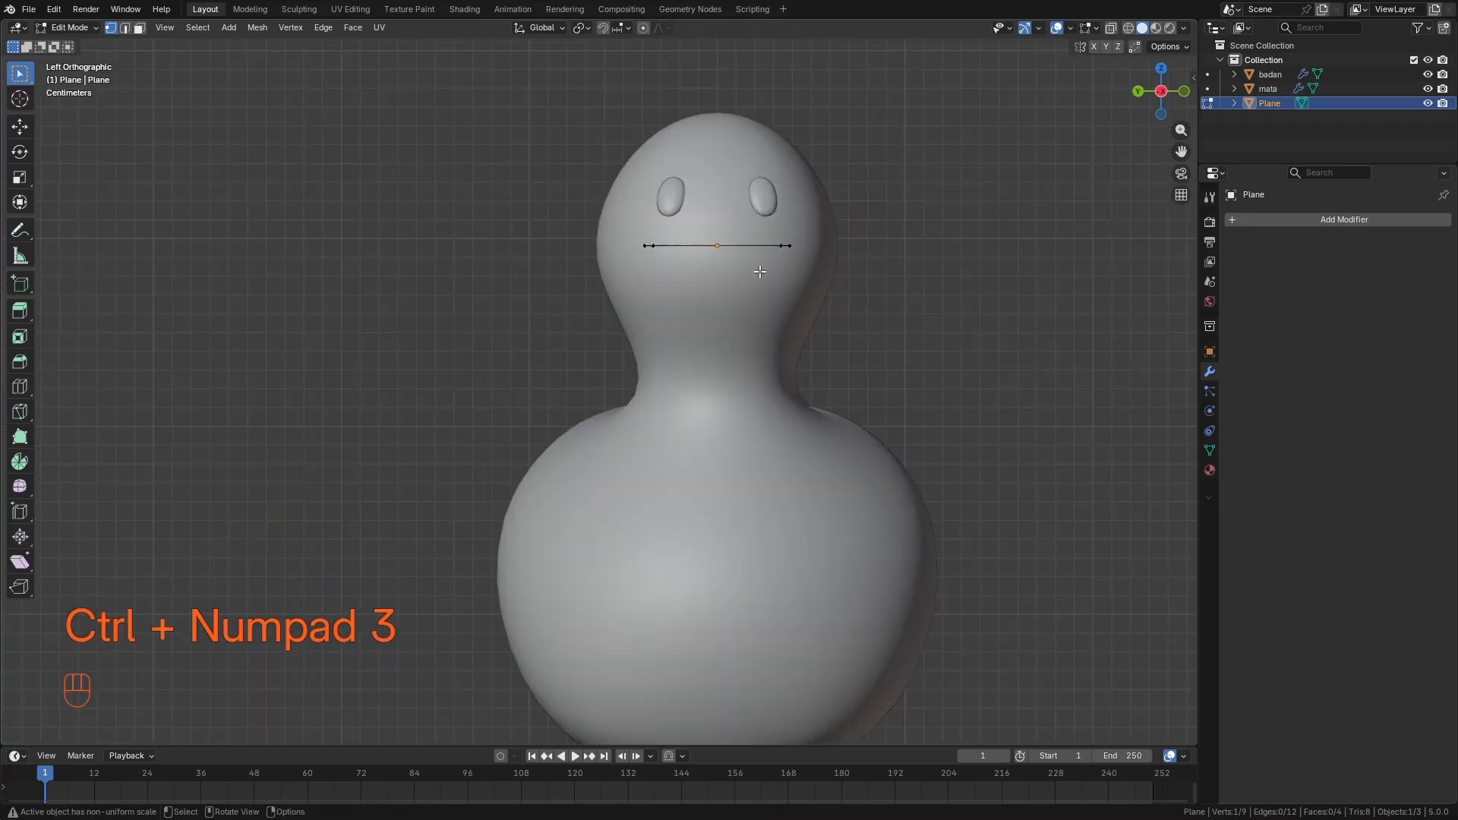
key(g)
key(z)
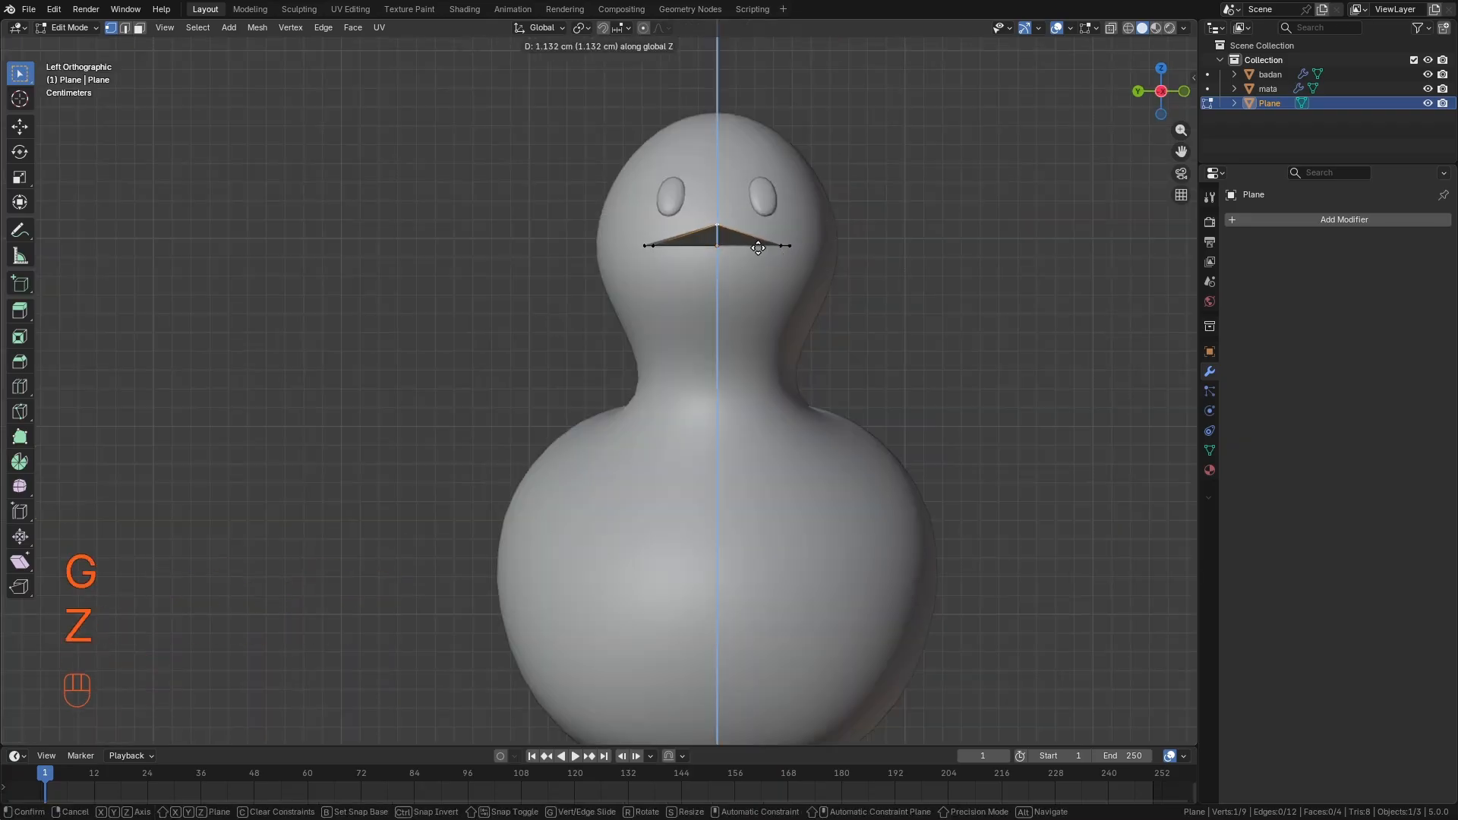
click(758, 250)
Raise the beak's central vertex about 0.46 cm along Z.
middle_drag(758, 251, 771, 303)
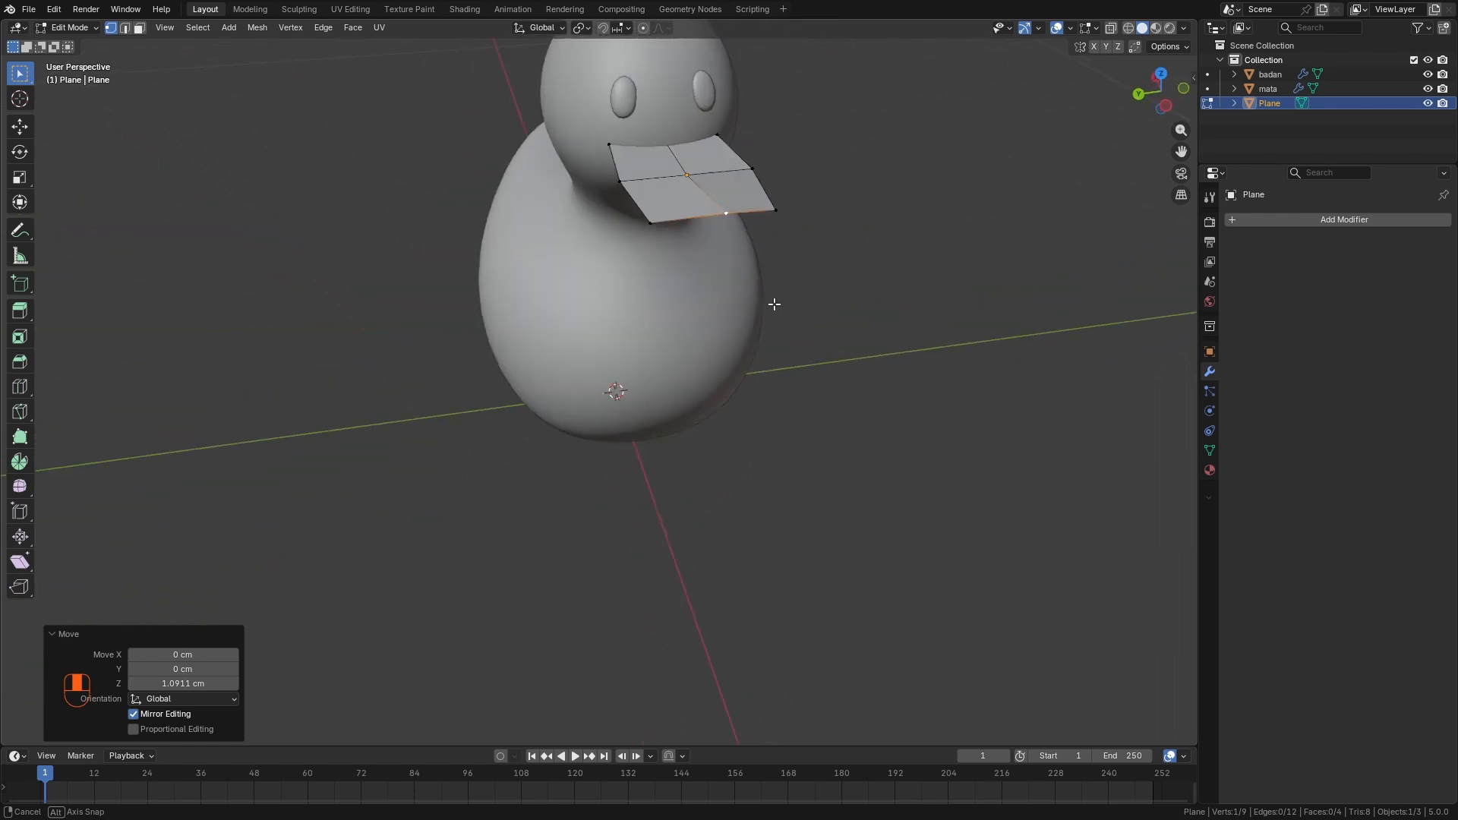
click(688, 176)
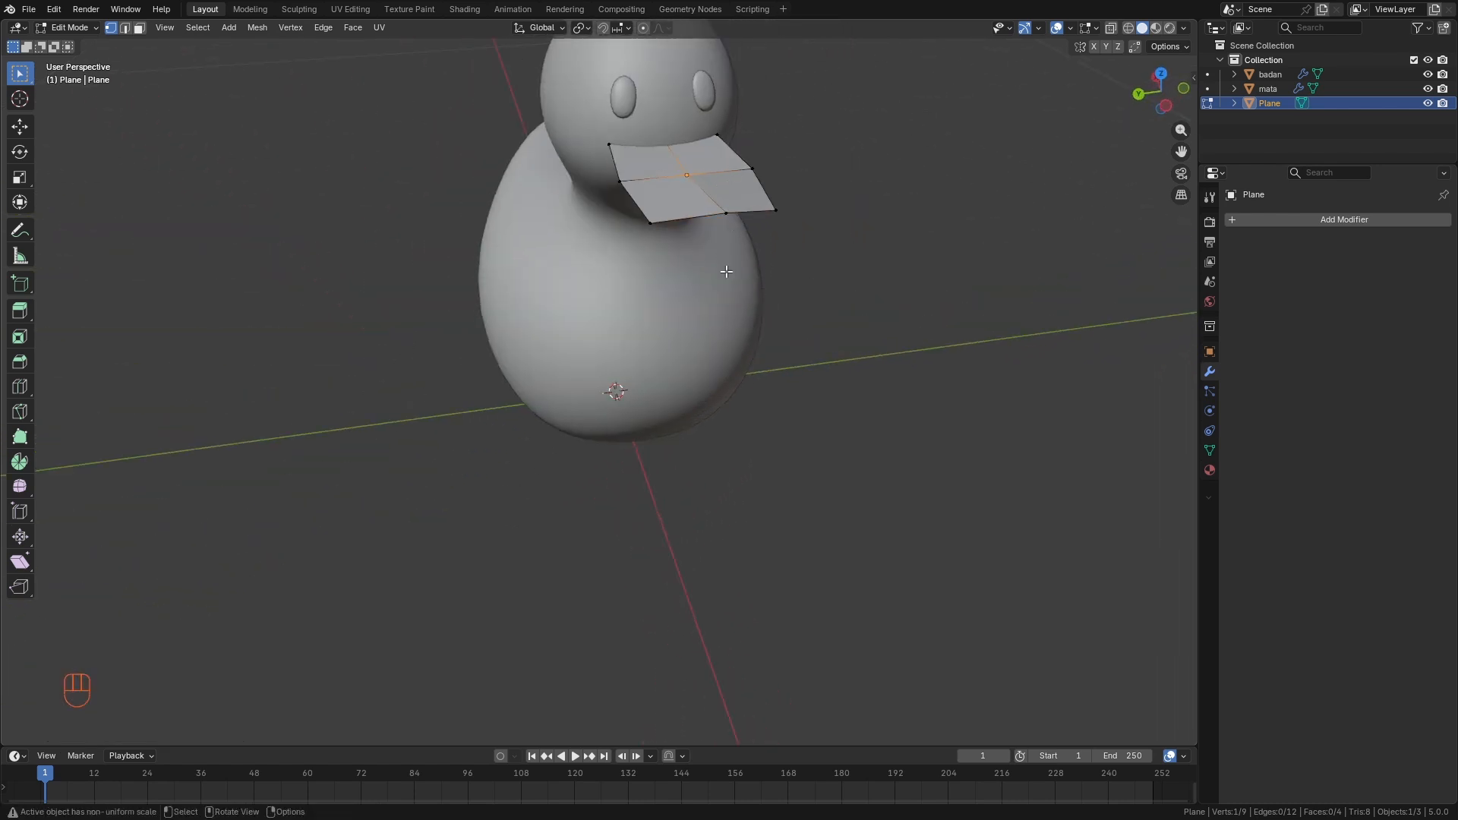
key(g)
key(z)
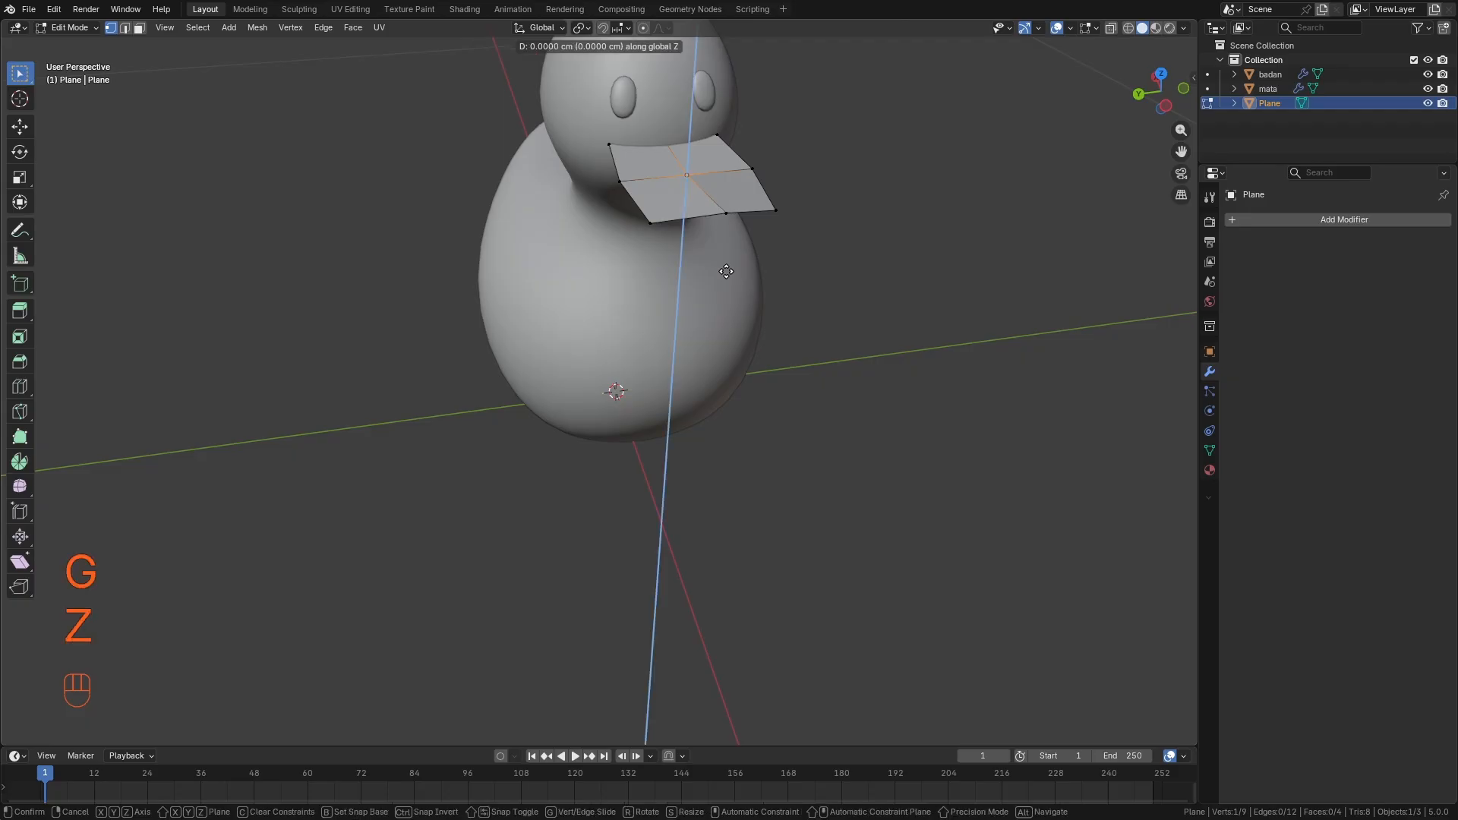
click(728, 268)
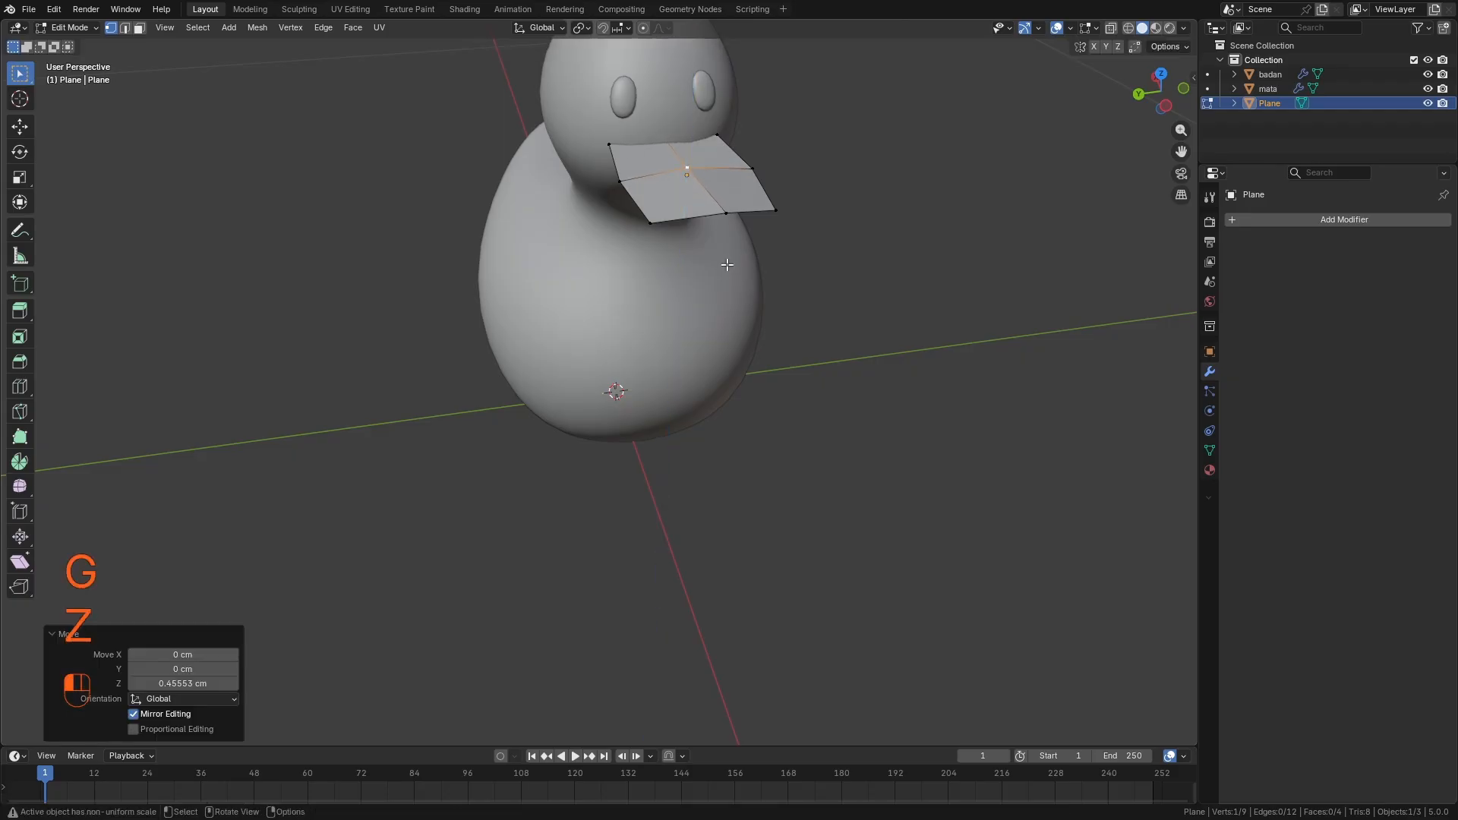
Return to Object Mode and add a Subdivision Surface modifier to the beak plane.
middle_drag(727, 268, 823, 218)
key(Tab)
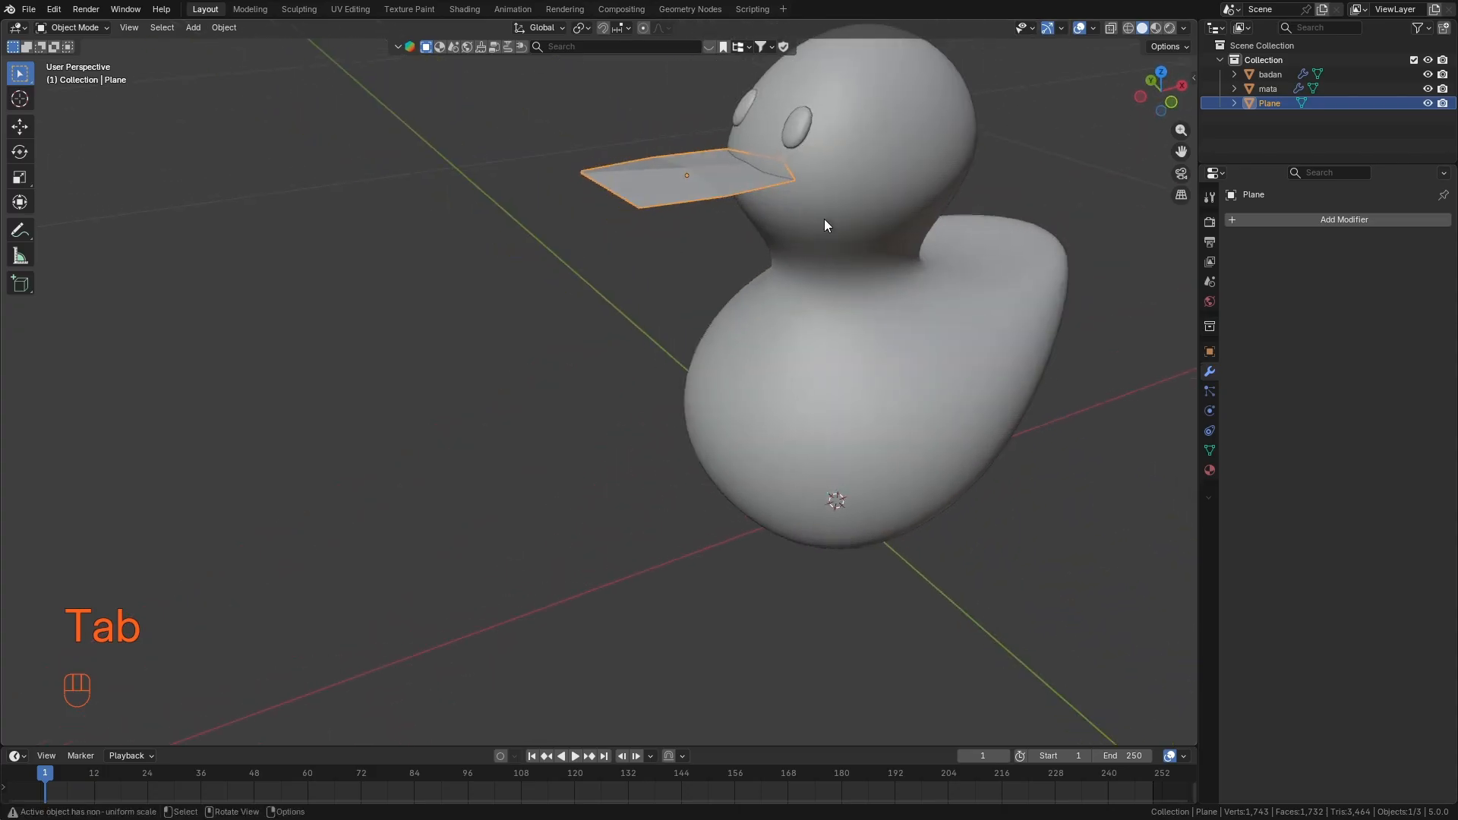
click(1233, 220)
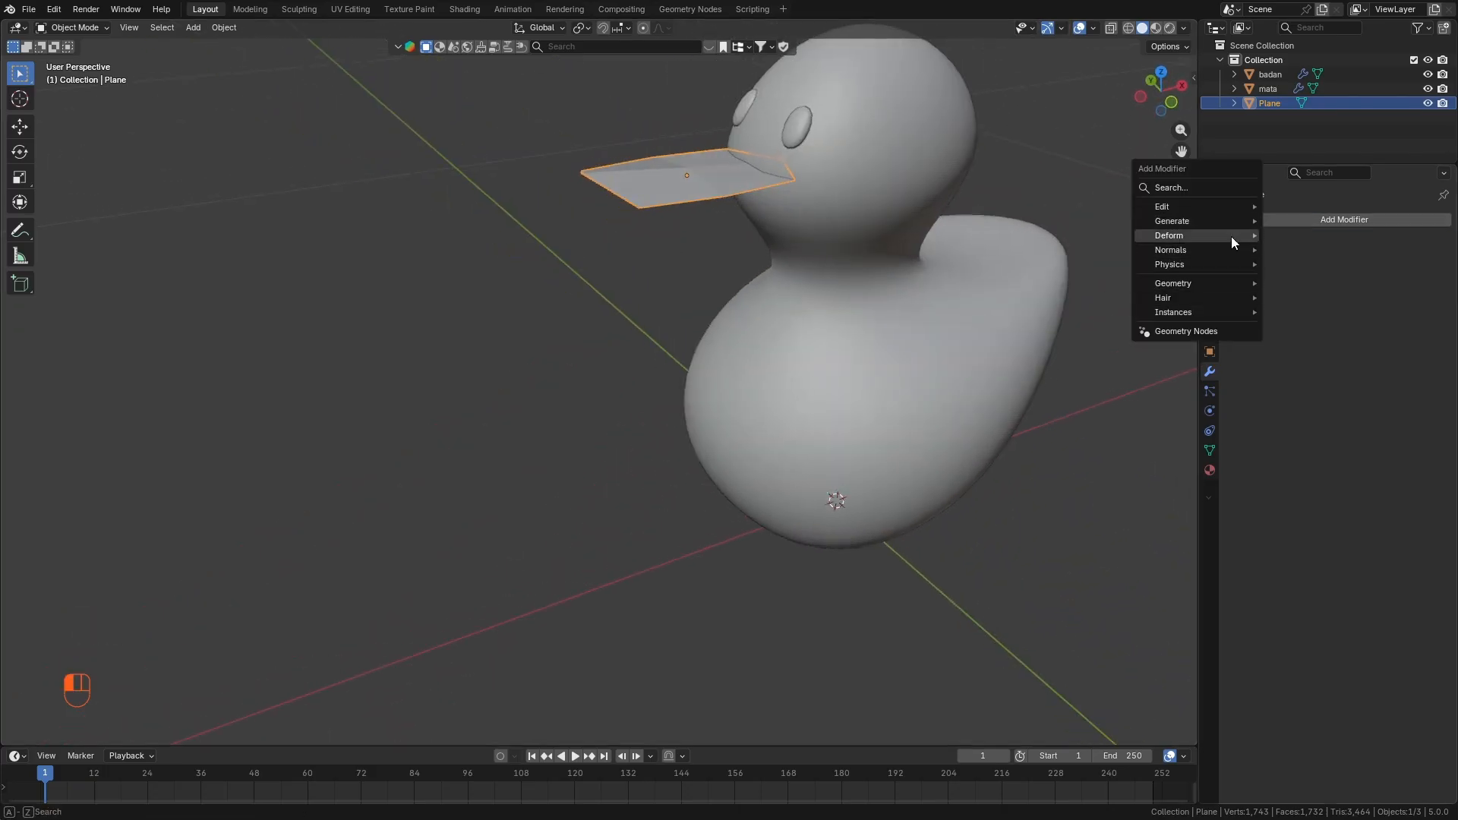
mouse_move(1259, 225)
mouse_move(1214, 222)
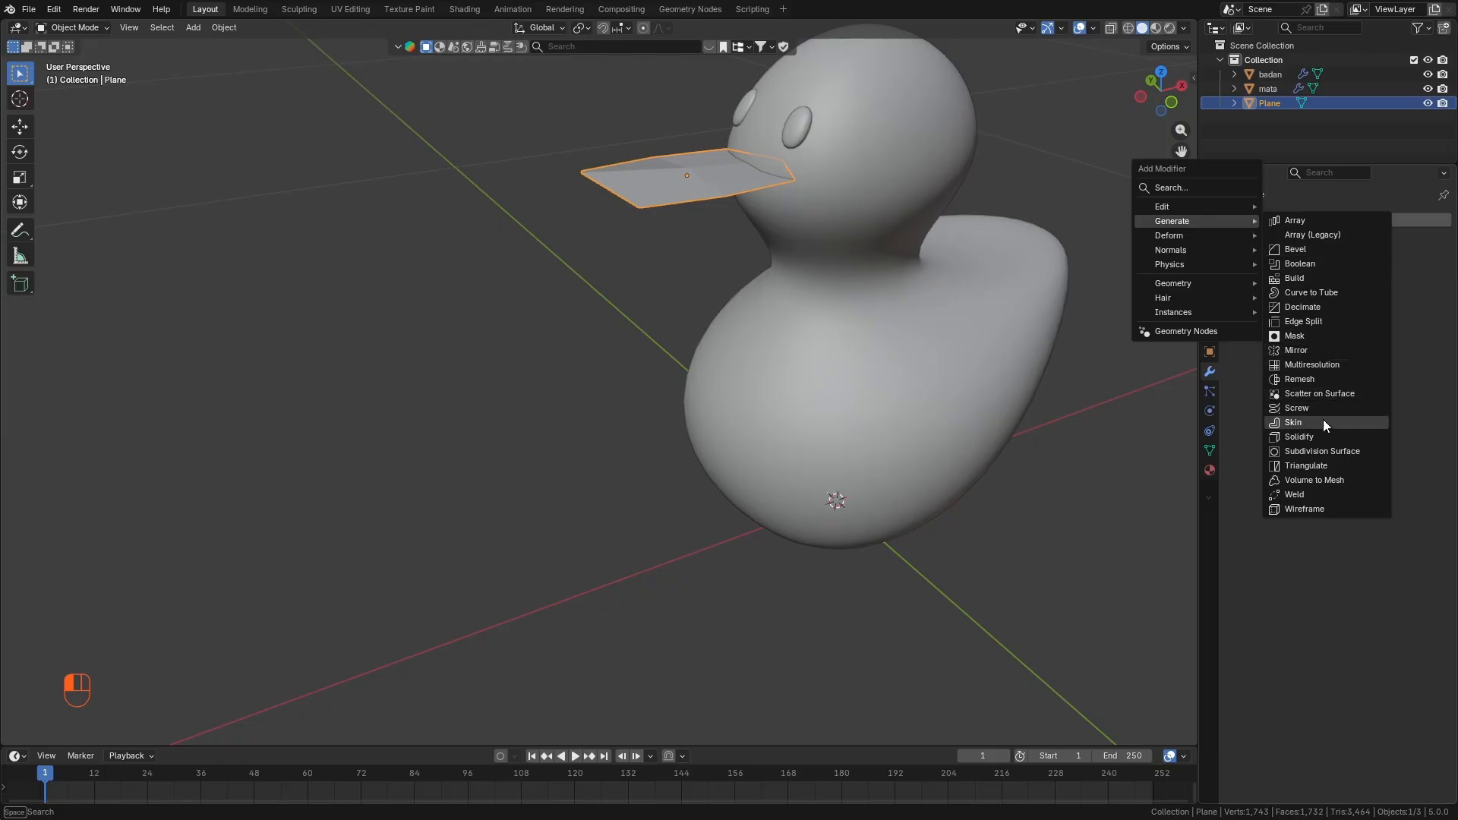
click(1328, 453)
middle_drag(1135, 368, 717, 194)
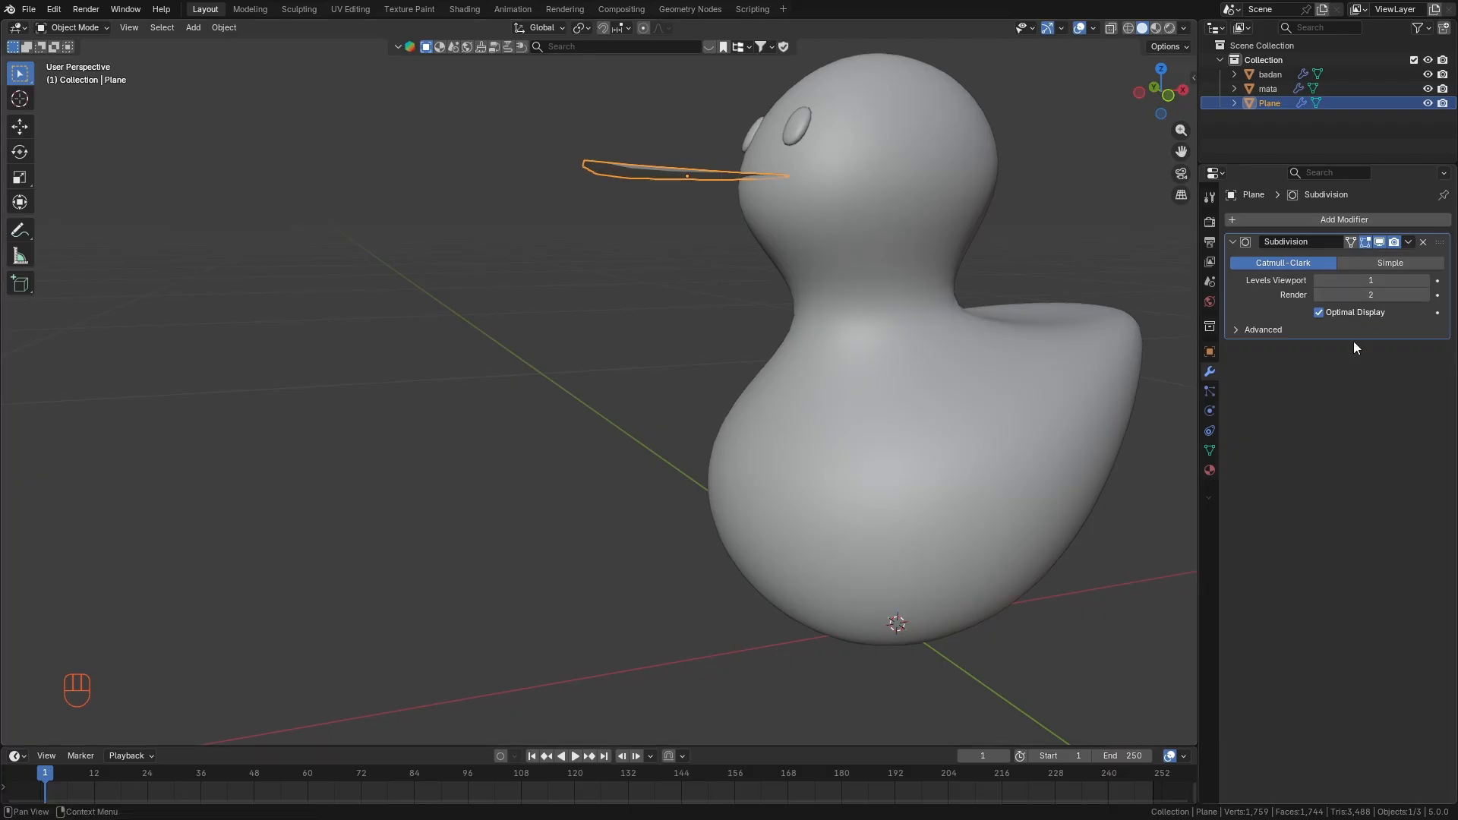
Add a Solidify modifier to the beak plane with offset 0 and thickness 19 cm.
click(1233, 223)
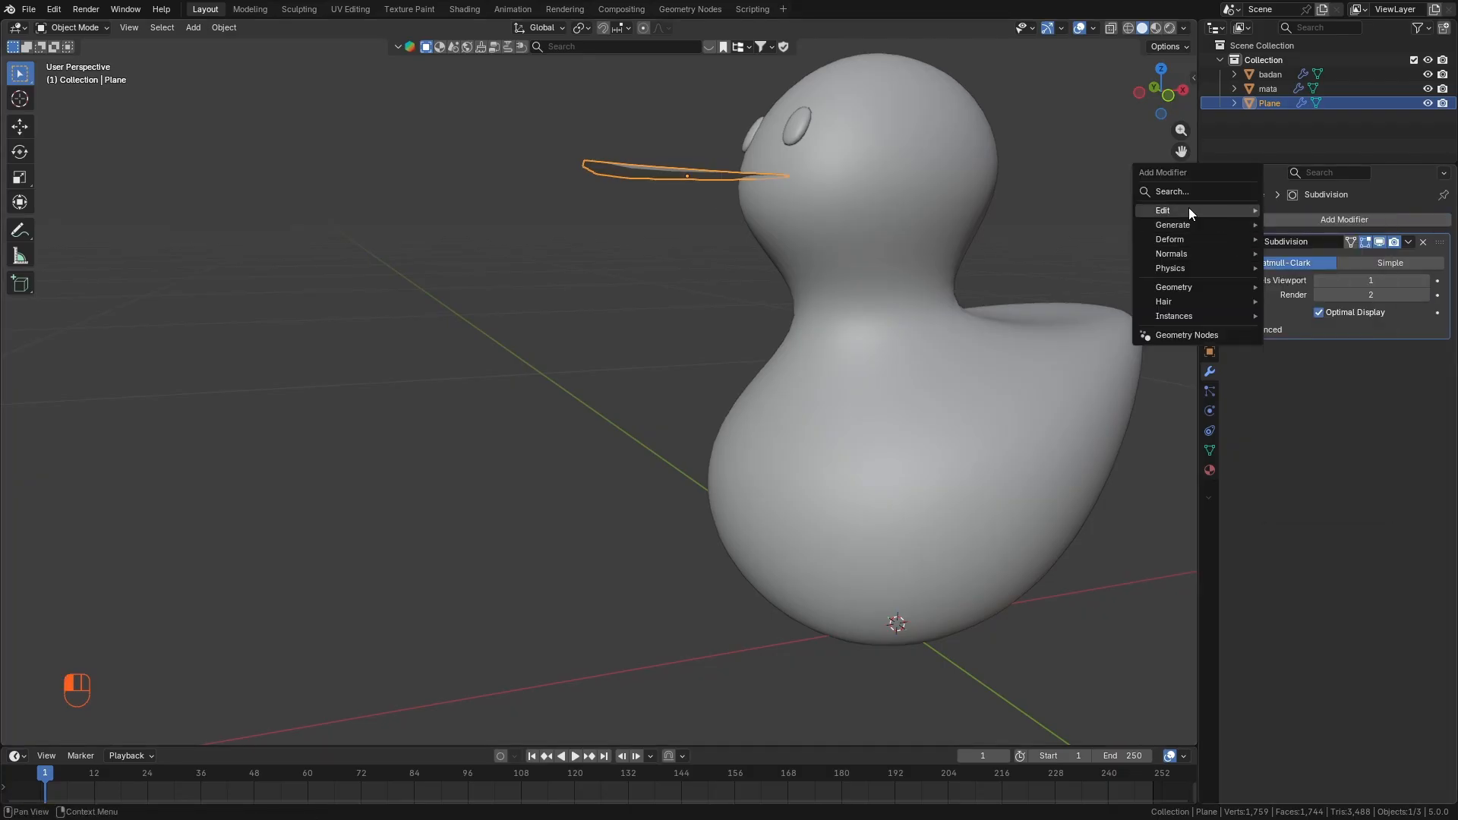
mouse_move(1189, 210)
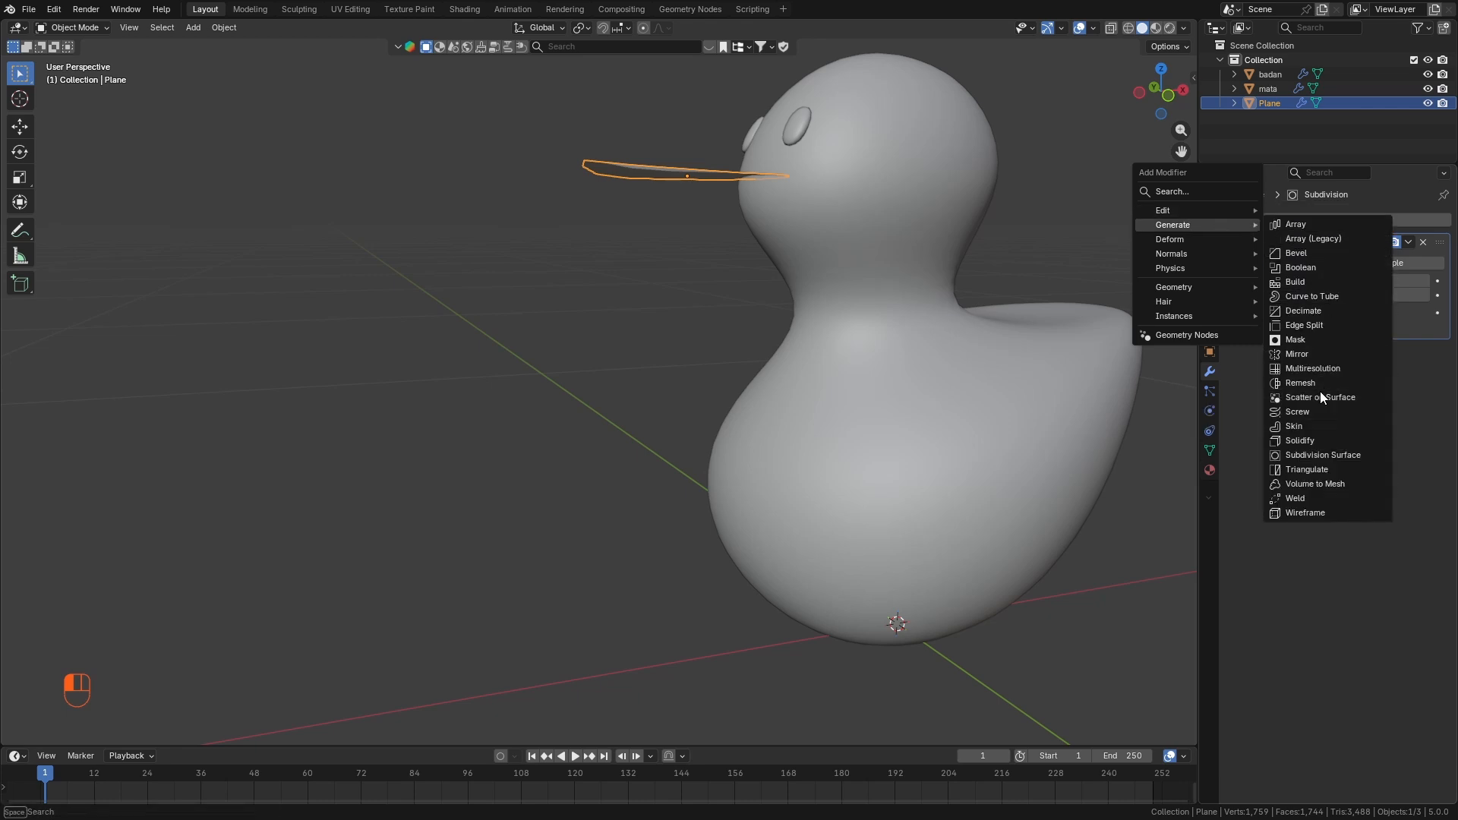
click(1315, 440)
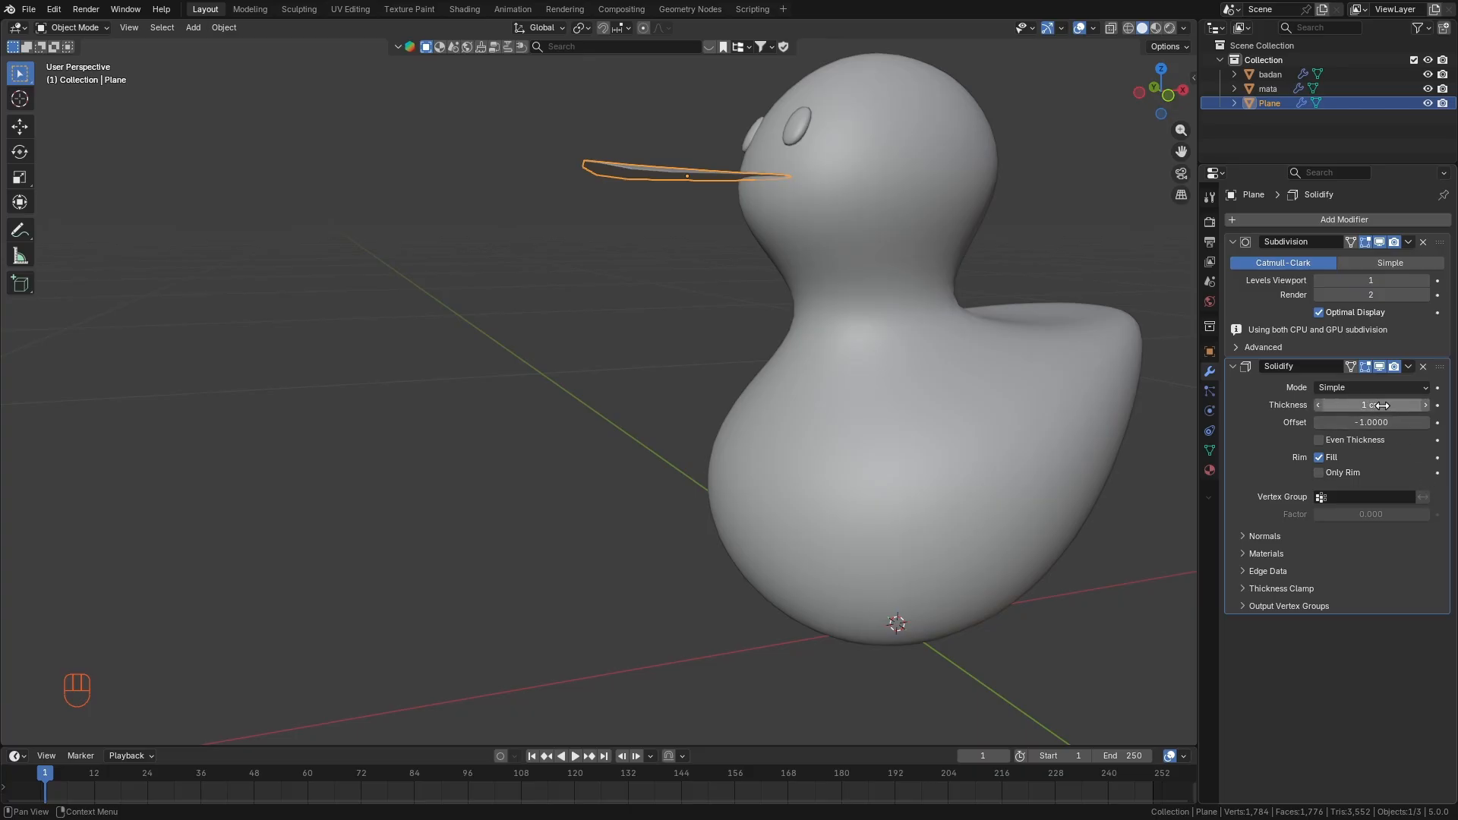
click(1368, 426)
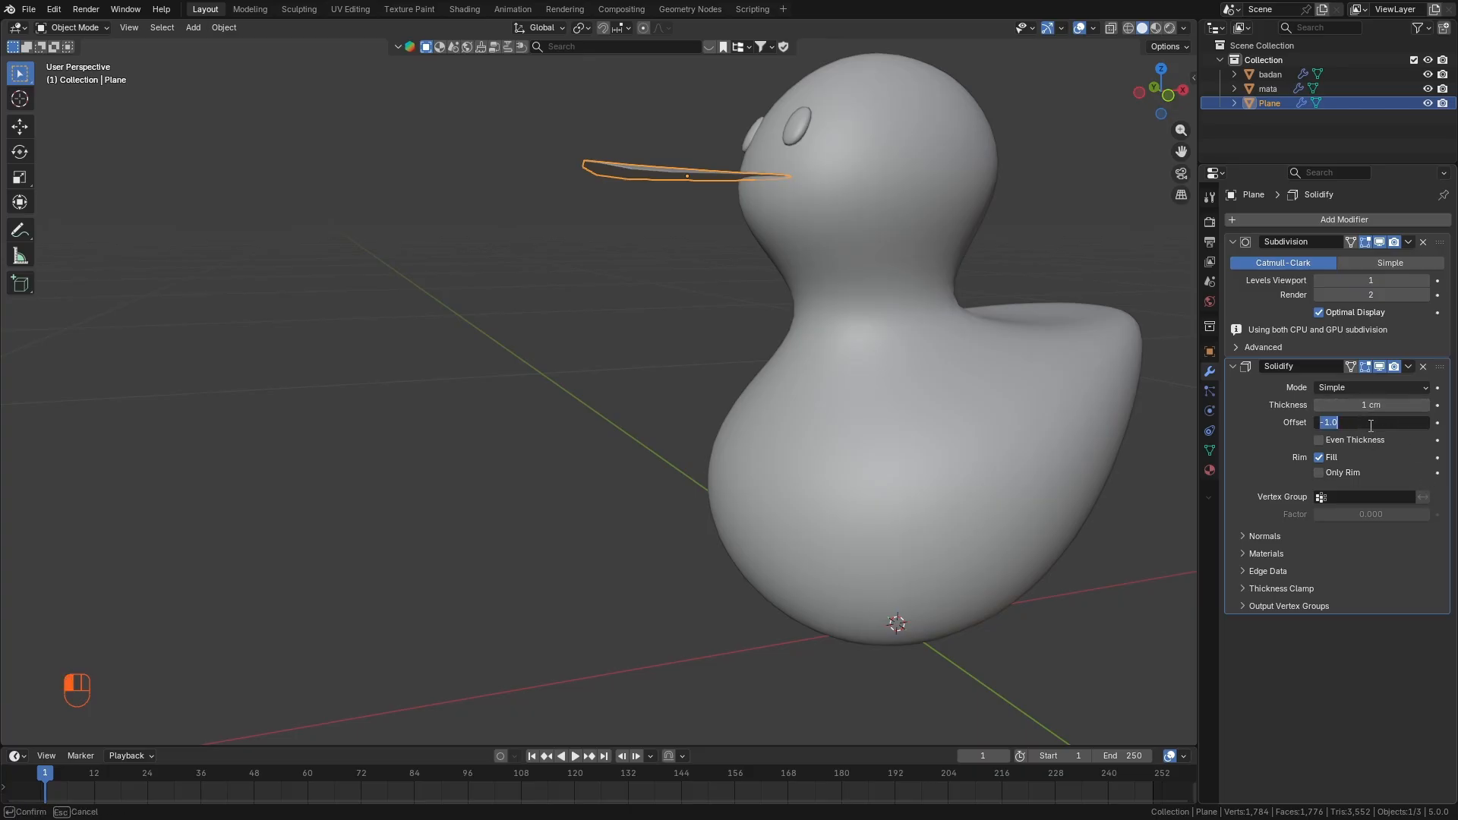
key(Return)
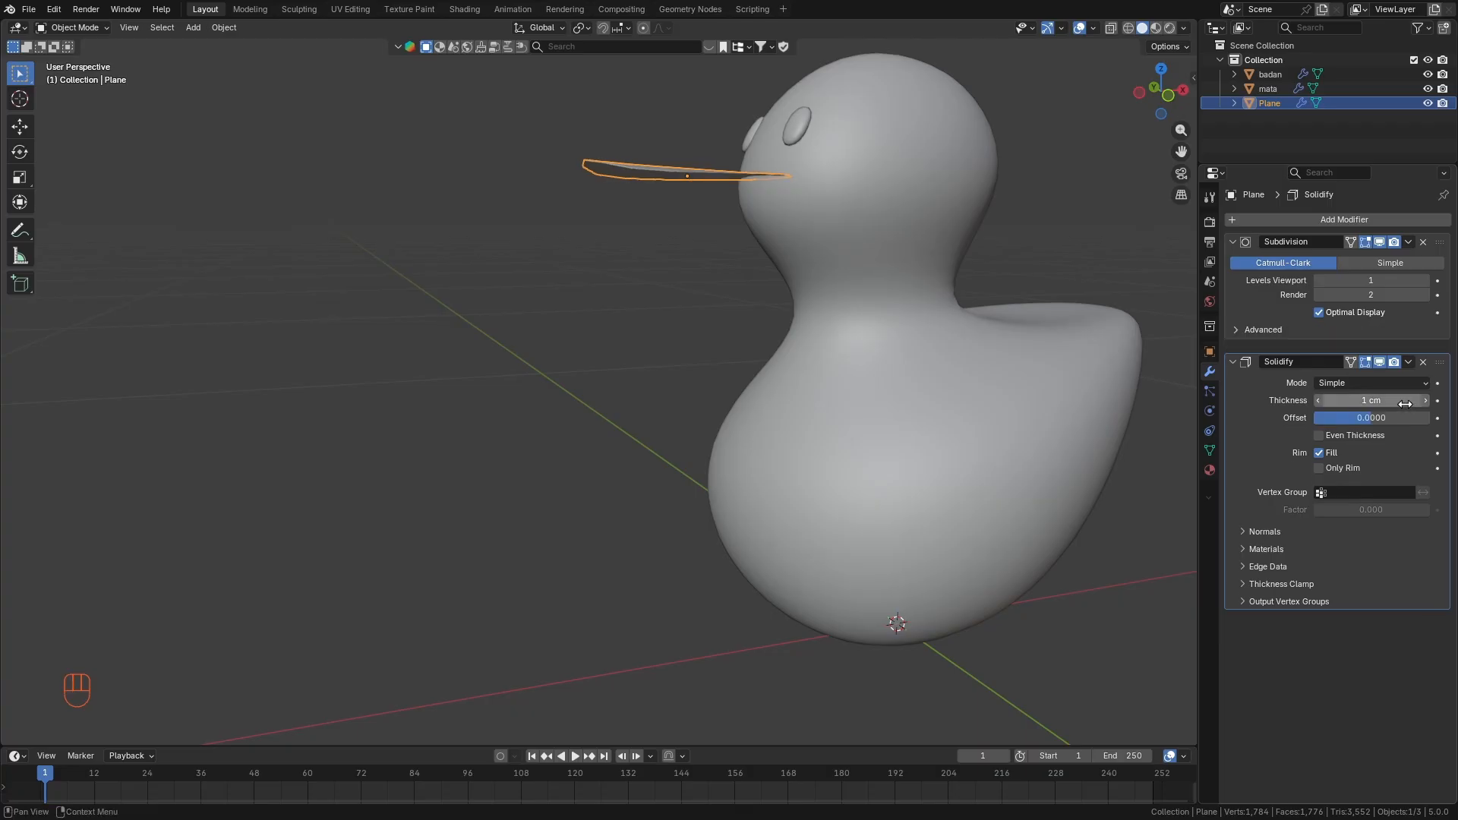
drag(1367, 388, 1428, 389)
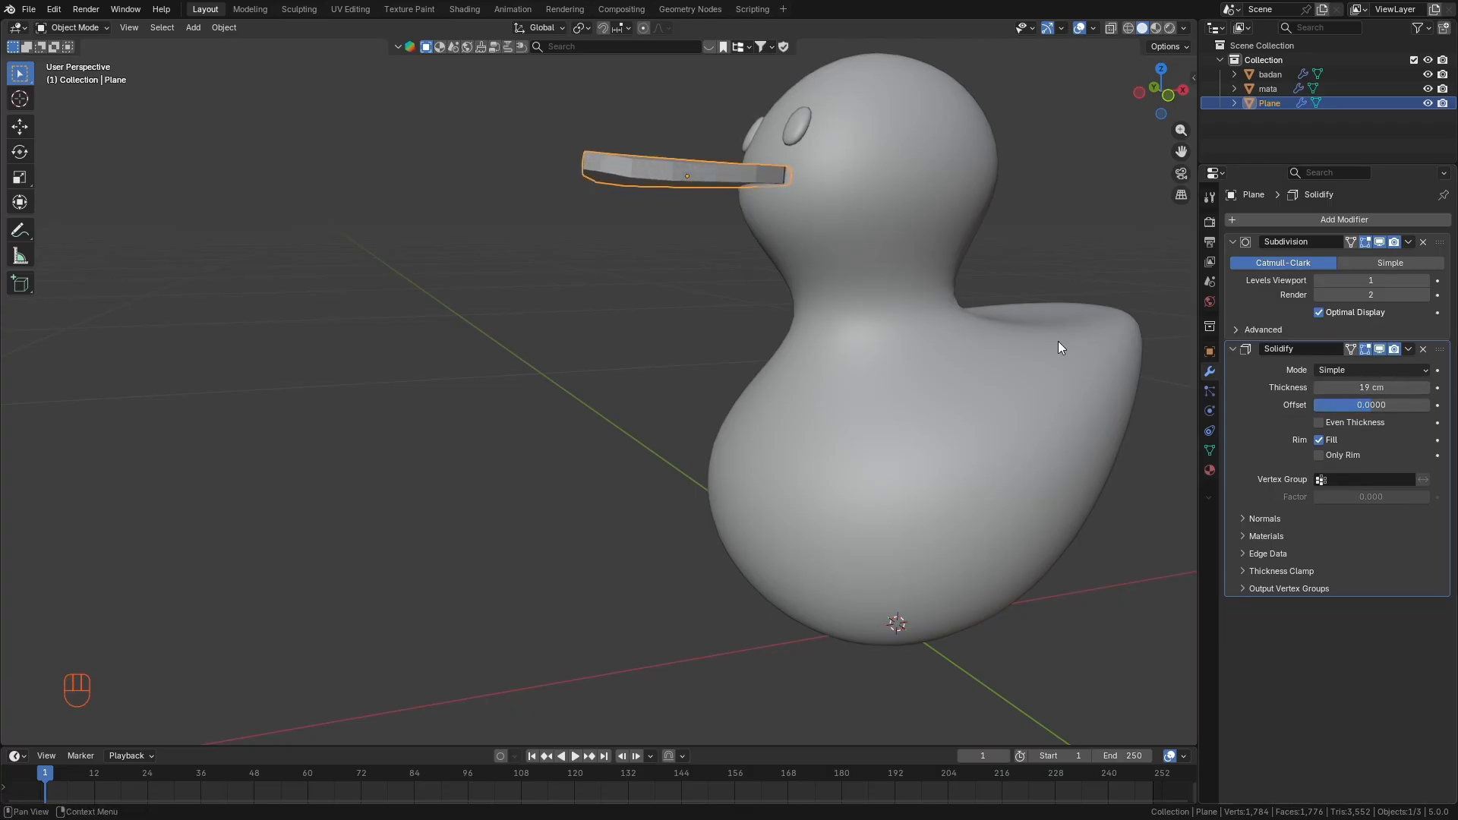
Raise the beak's first Subdivision viewport level to 2 and add a second Subdivision Surface modifier after Solidify.
middle_drag(1058, 347, 615, 179)
scroll(744, 267, down, 3)
scroll(598, 160, up, 3)
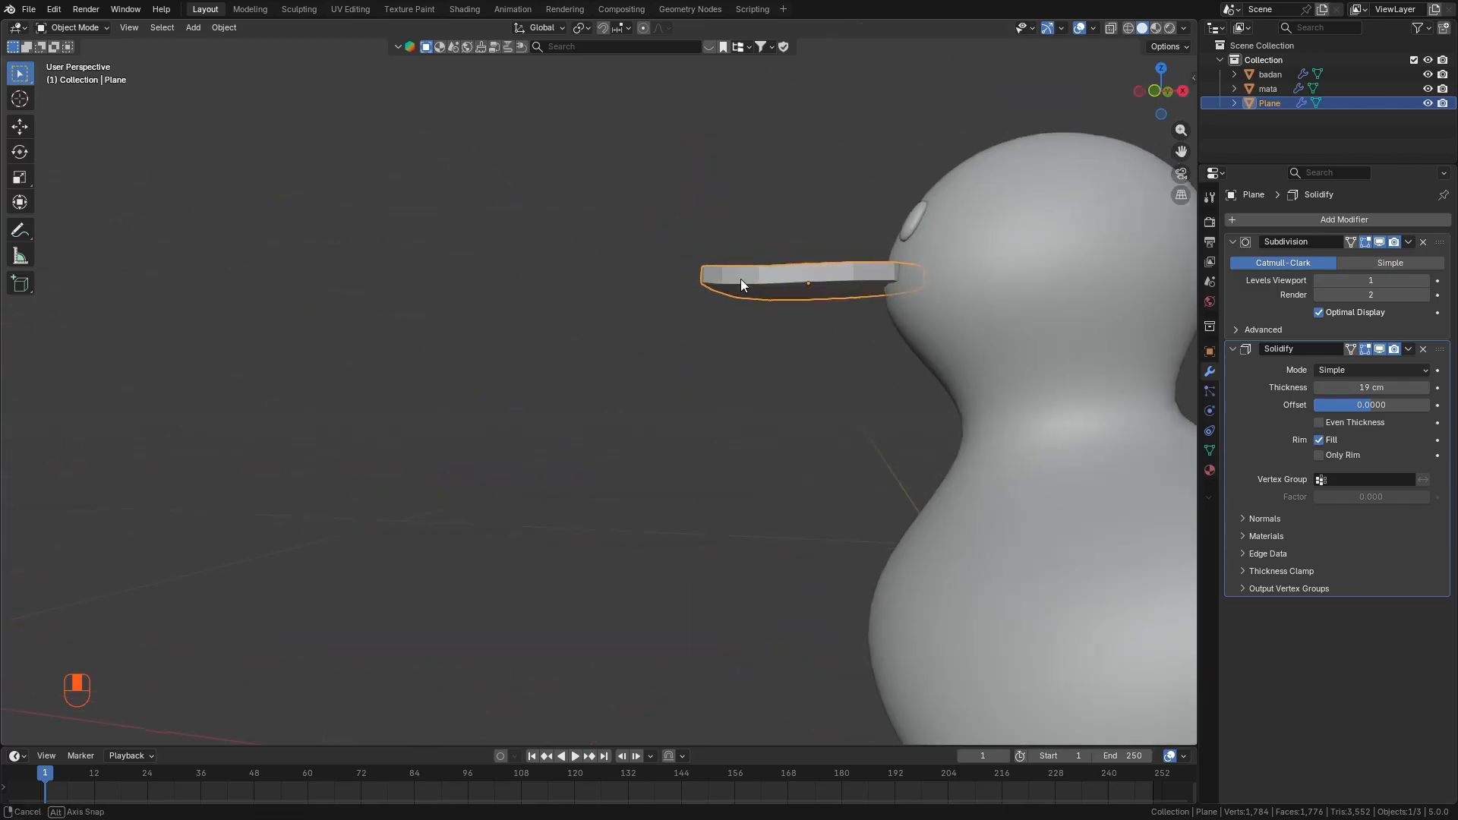
middle_drag(740, 279, 824, 316)
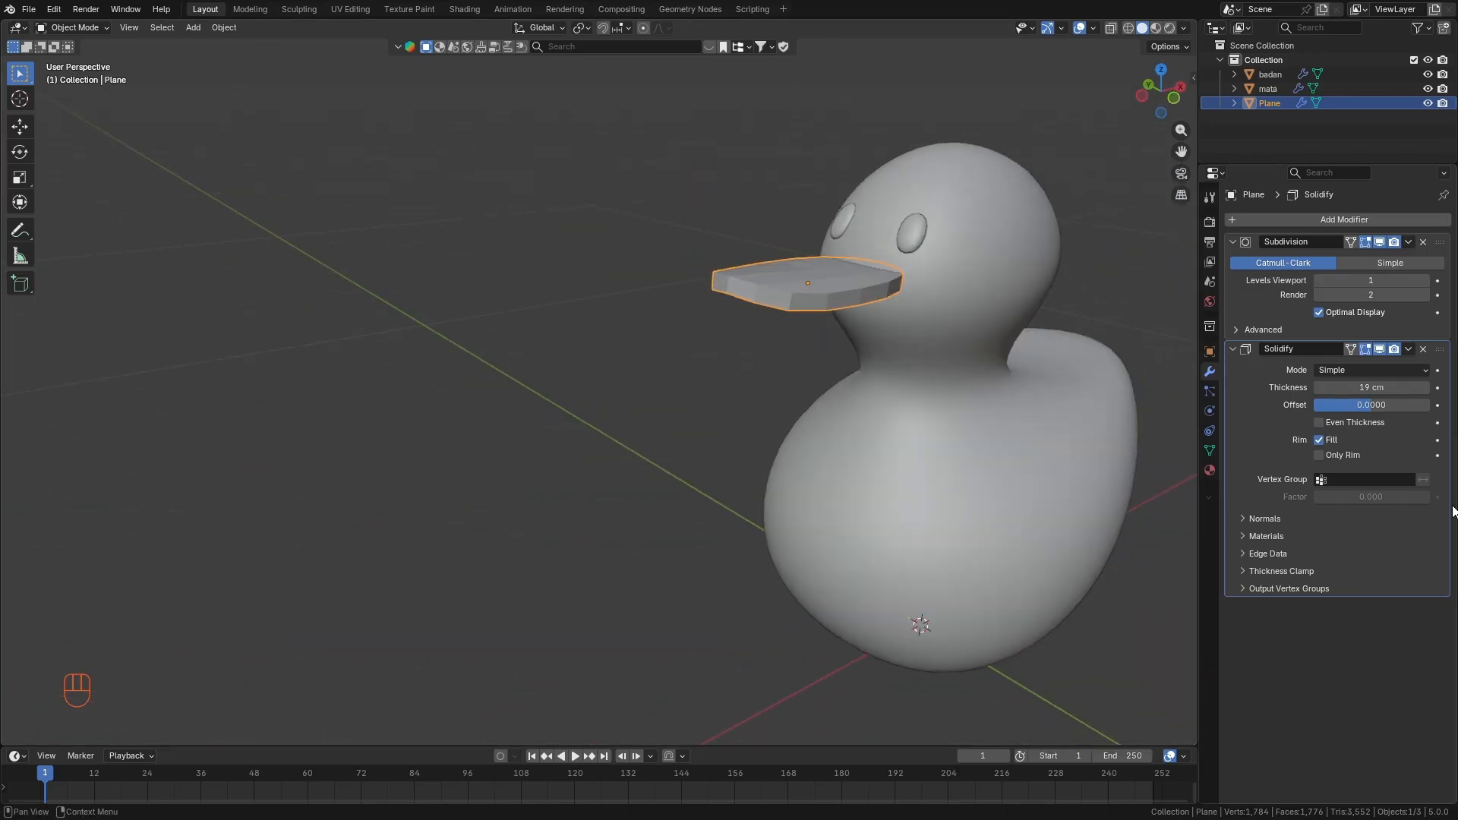
click(1232, 350)
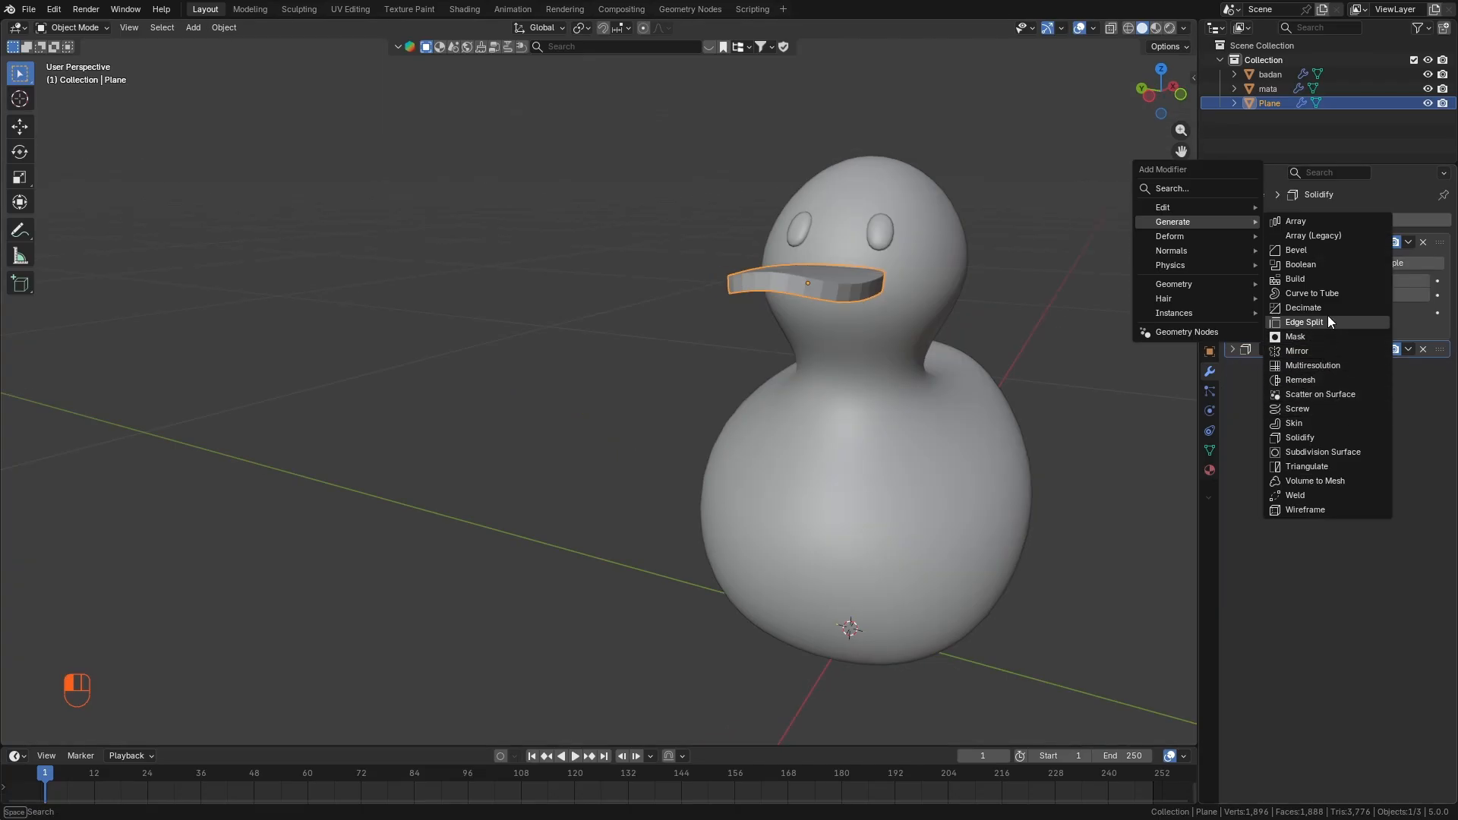
click(1330, 457)
Apply smooth shading to the beak.
scroll(1017, 359, up, 3)
mouse_move(1007, 427)
middle_down()
mouse_move(993, 406)
mouse_move(984, 438)
middle_up()
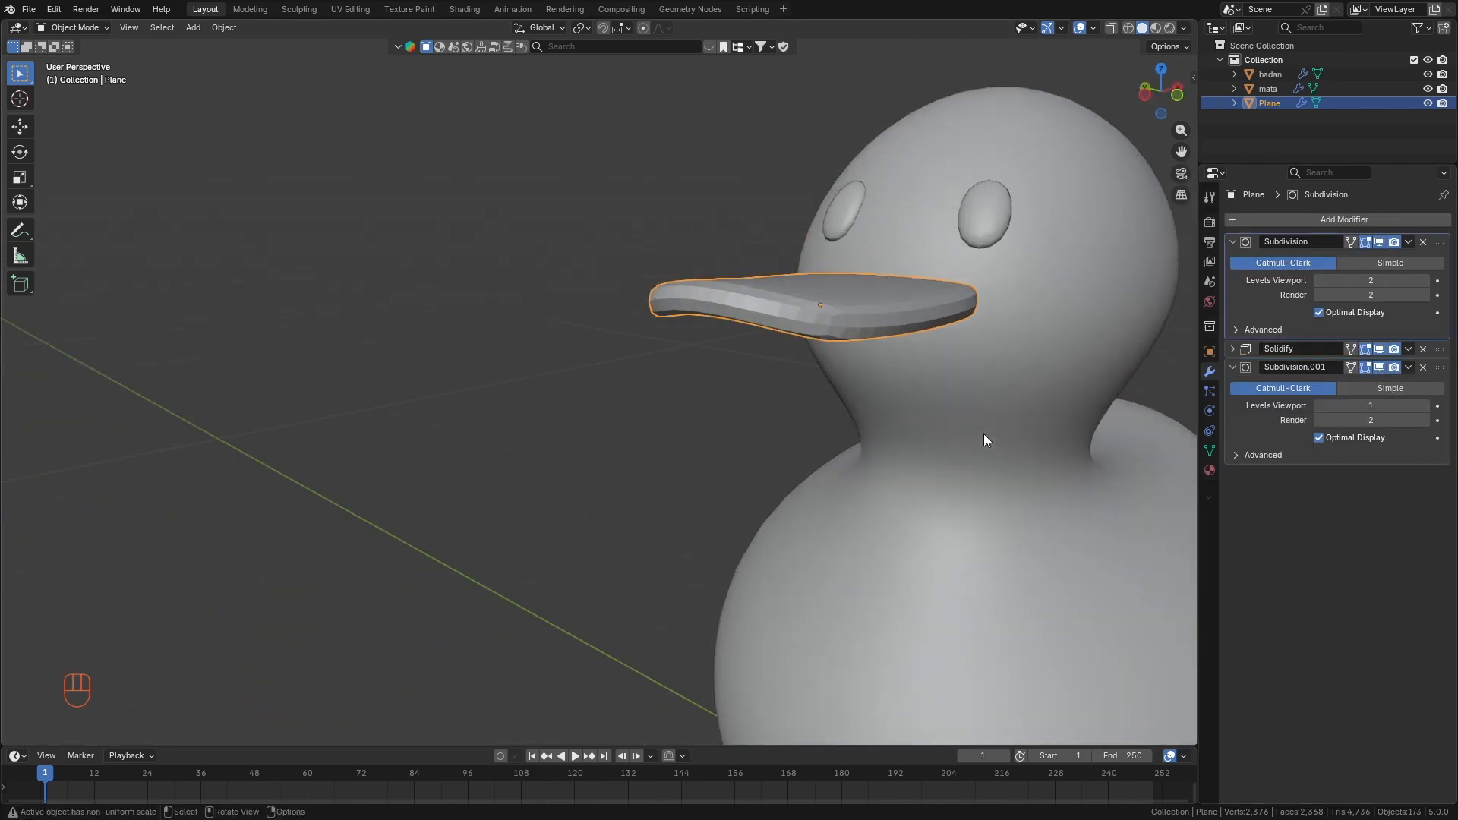
right_click(817, 321)
click(770, 301)
middle_drag(767, 330, 816, 366)
In Edit Mode, add two centred loop cuts running along the beak's length, one on each side of its middle edge.
key(Tab)
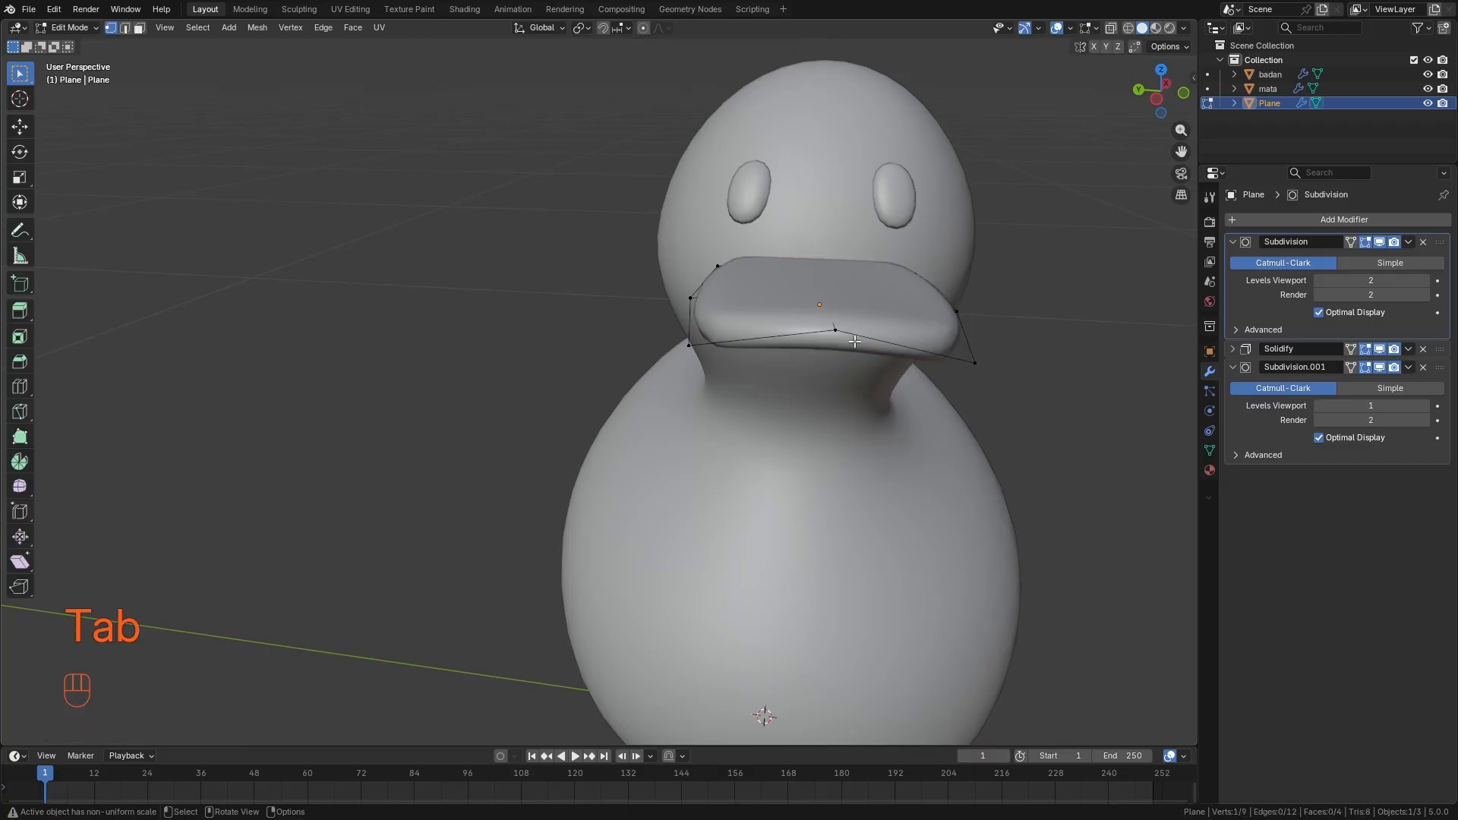
middle_drag(909, 364, 890, 331)
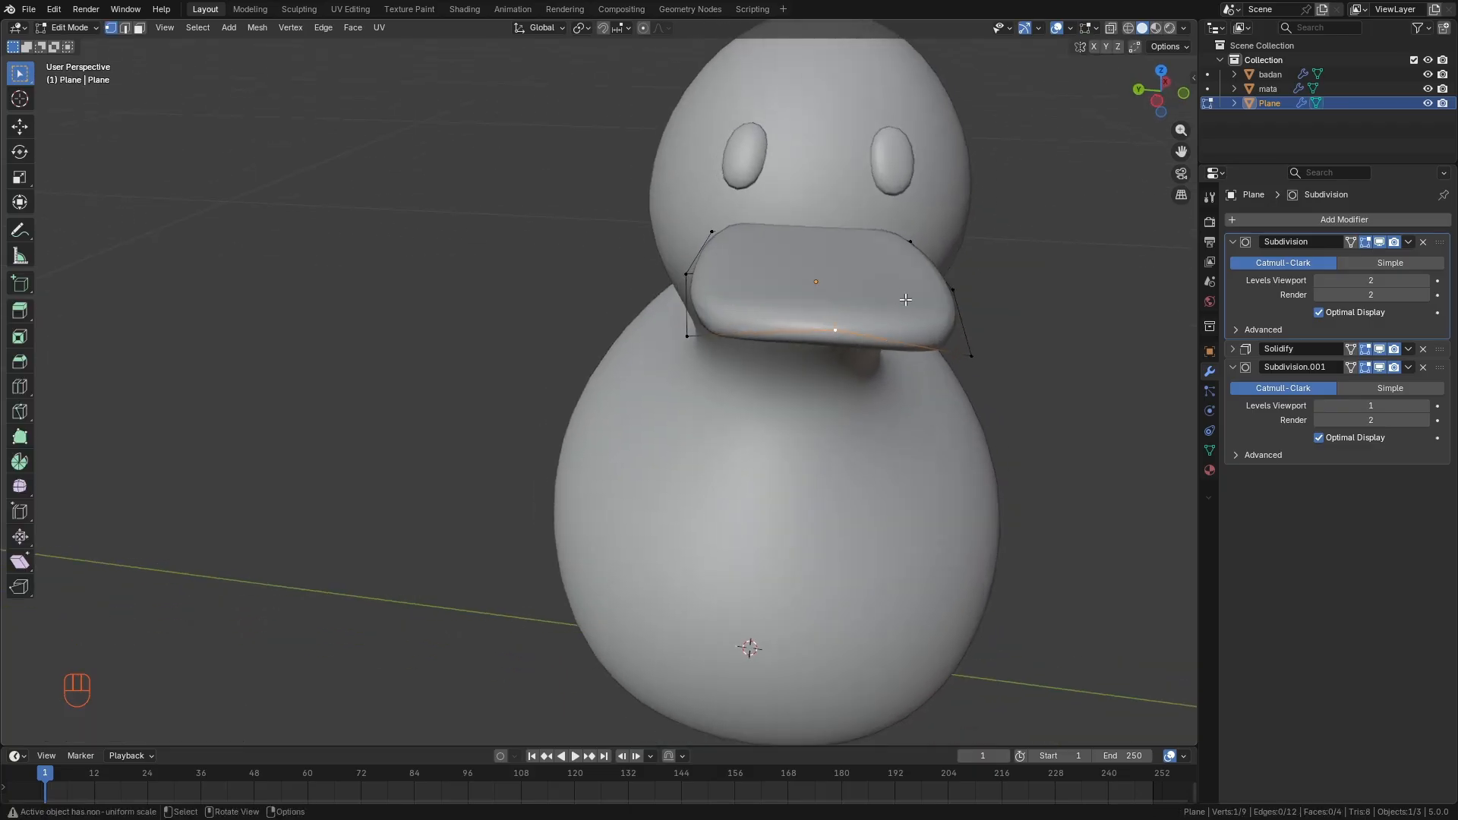
key(ctrl+r)
click(905, 304)
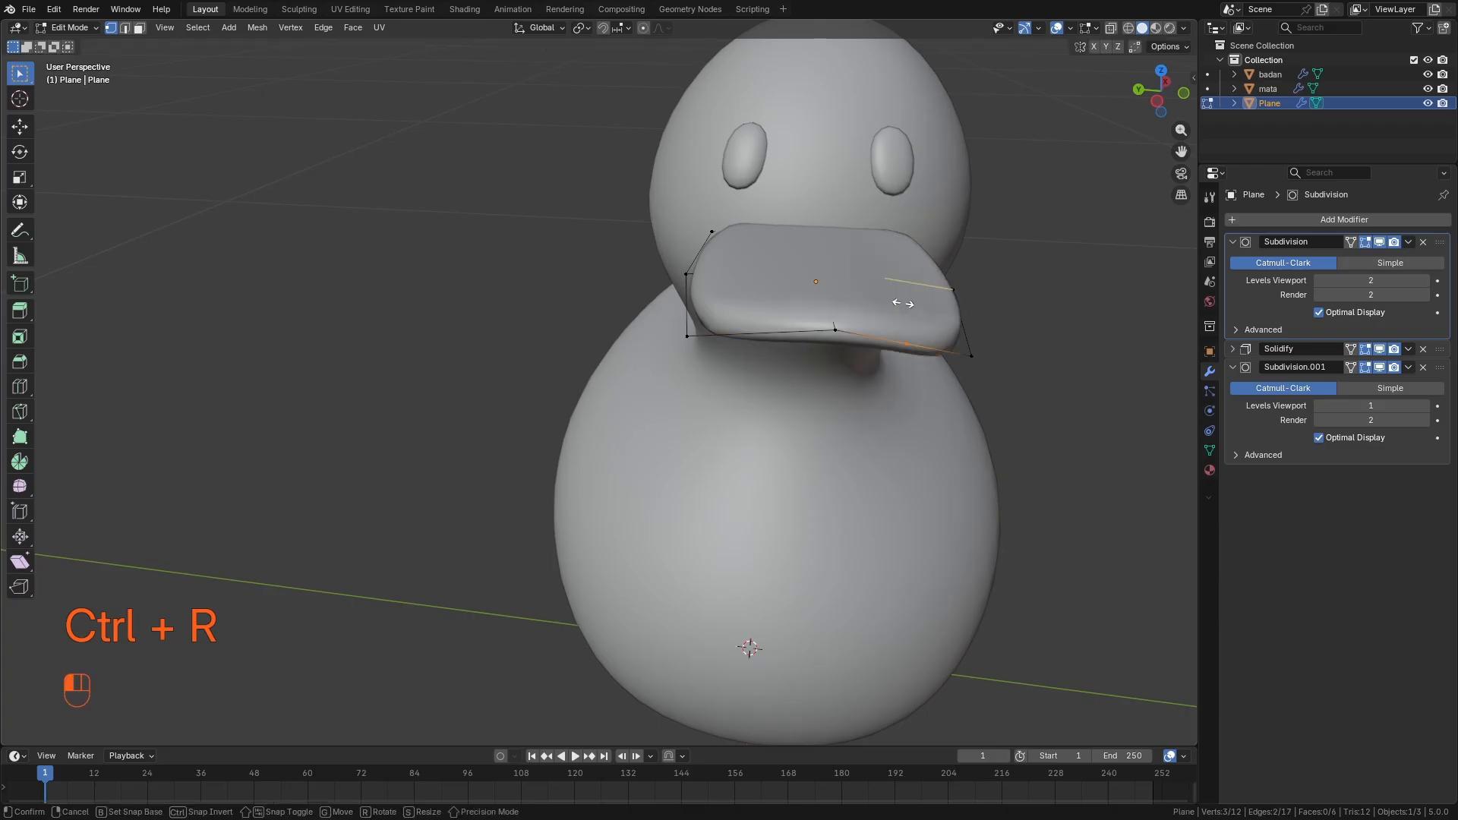
right_click(904, 302)
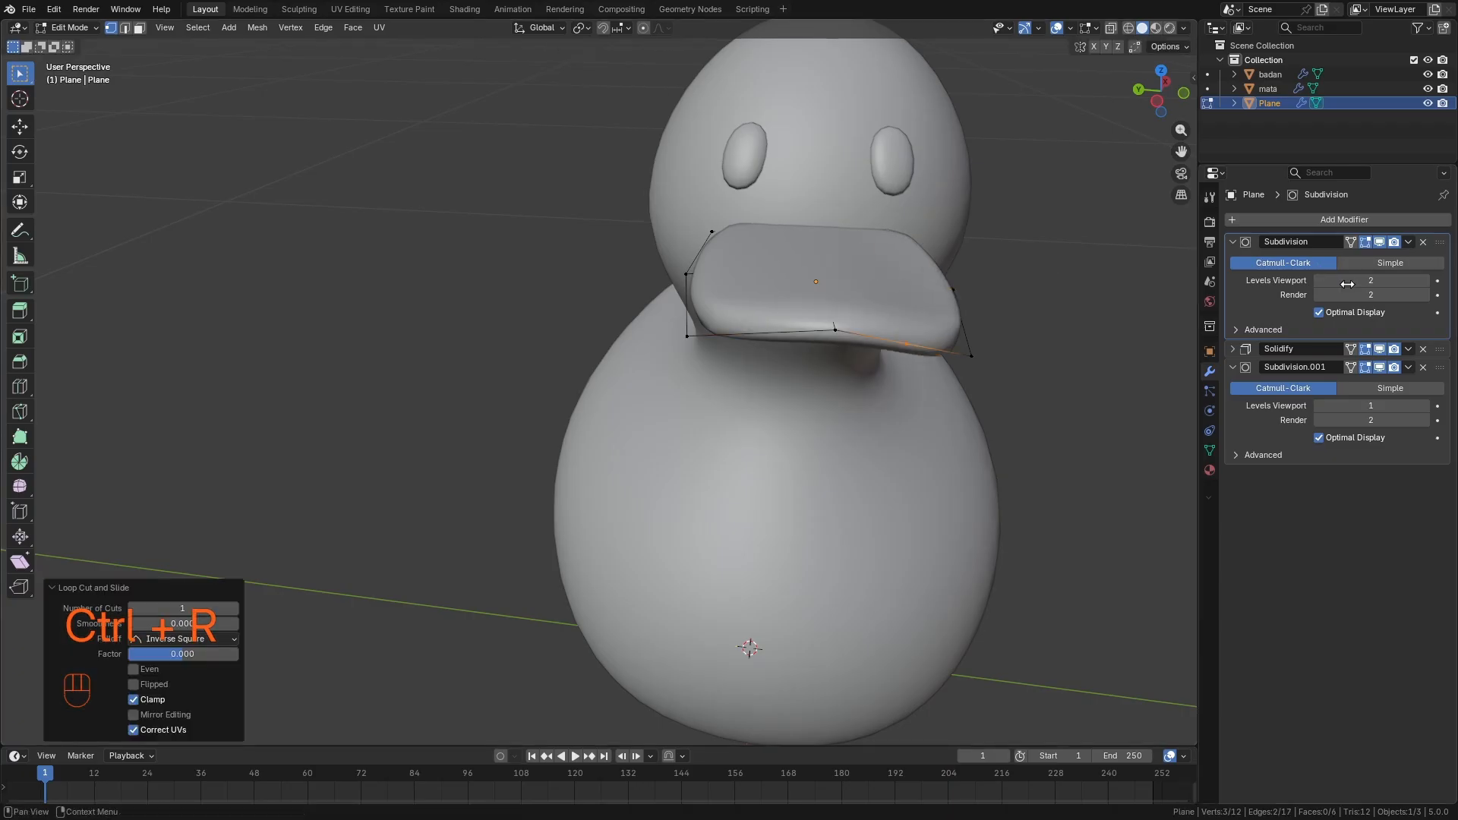
key(ctrl+r)
click(774, 278)
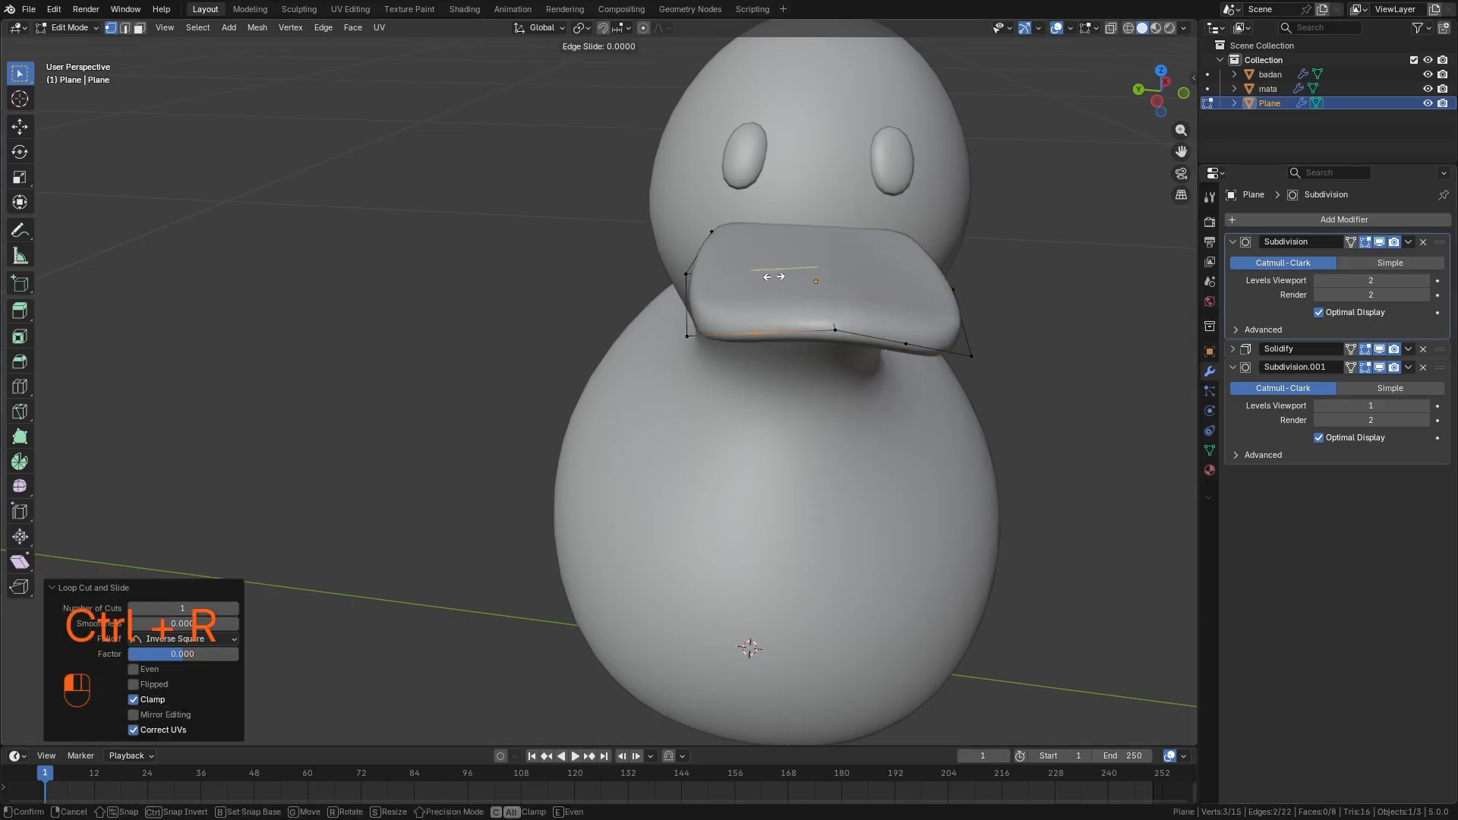
right_click(775, 278)
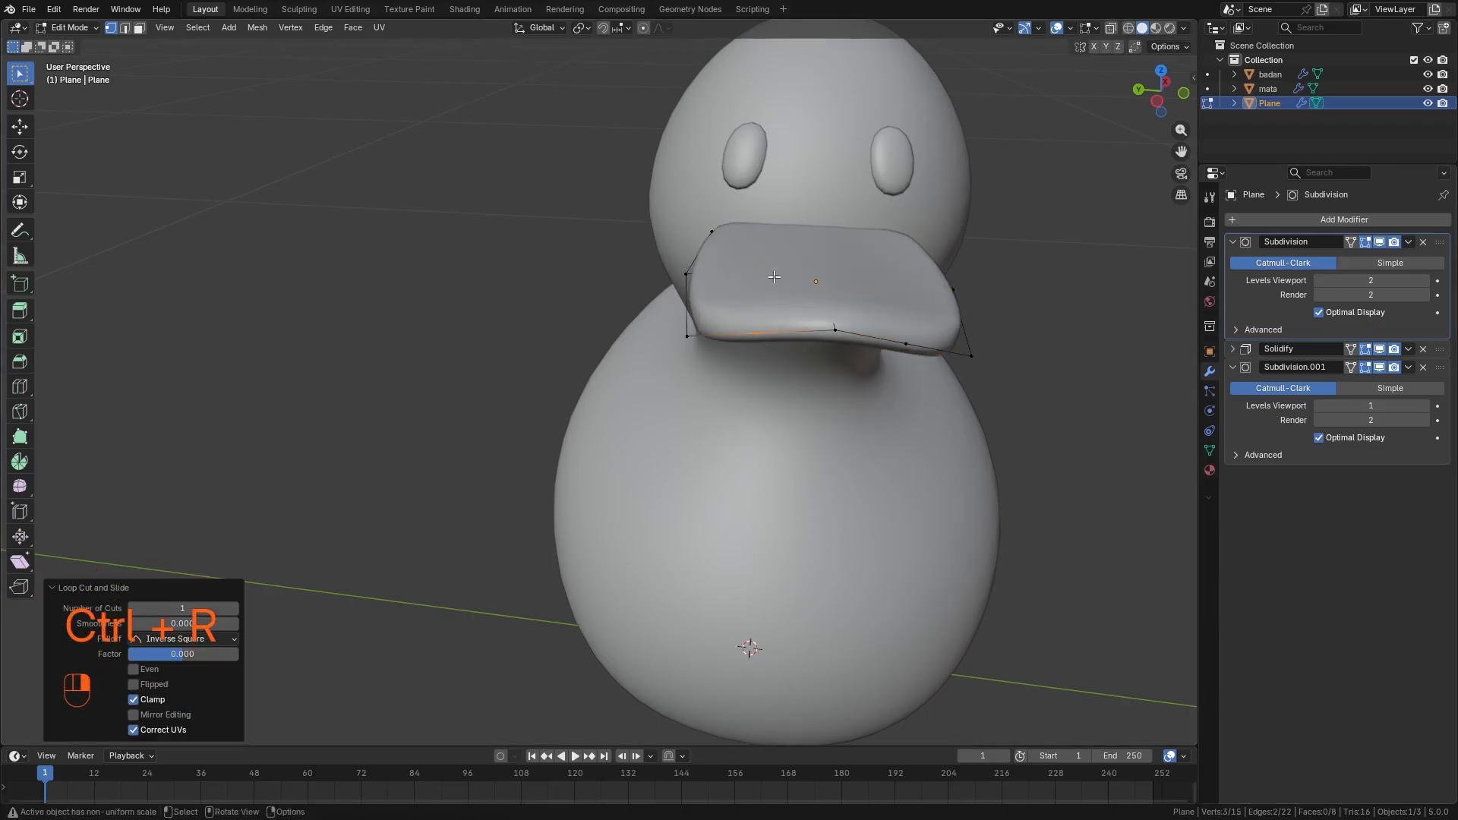
Turn on the on-cage display for the beak's first Subdivision modifier and check it by switching between Object and Edit Mode.
click(1349, 242)
key(Tab)
key(Tab)
key(Tab)
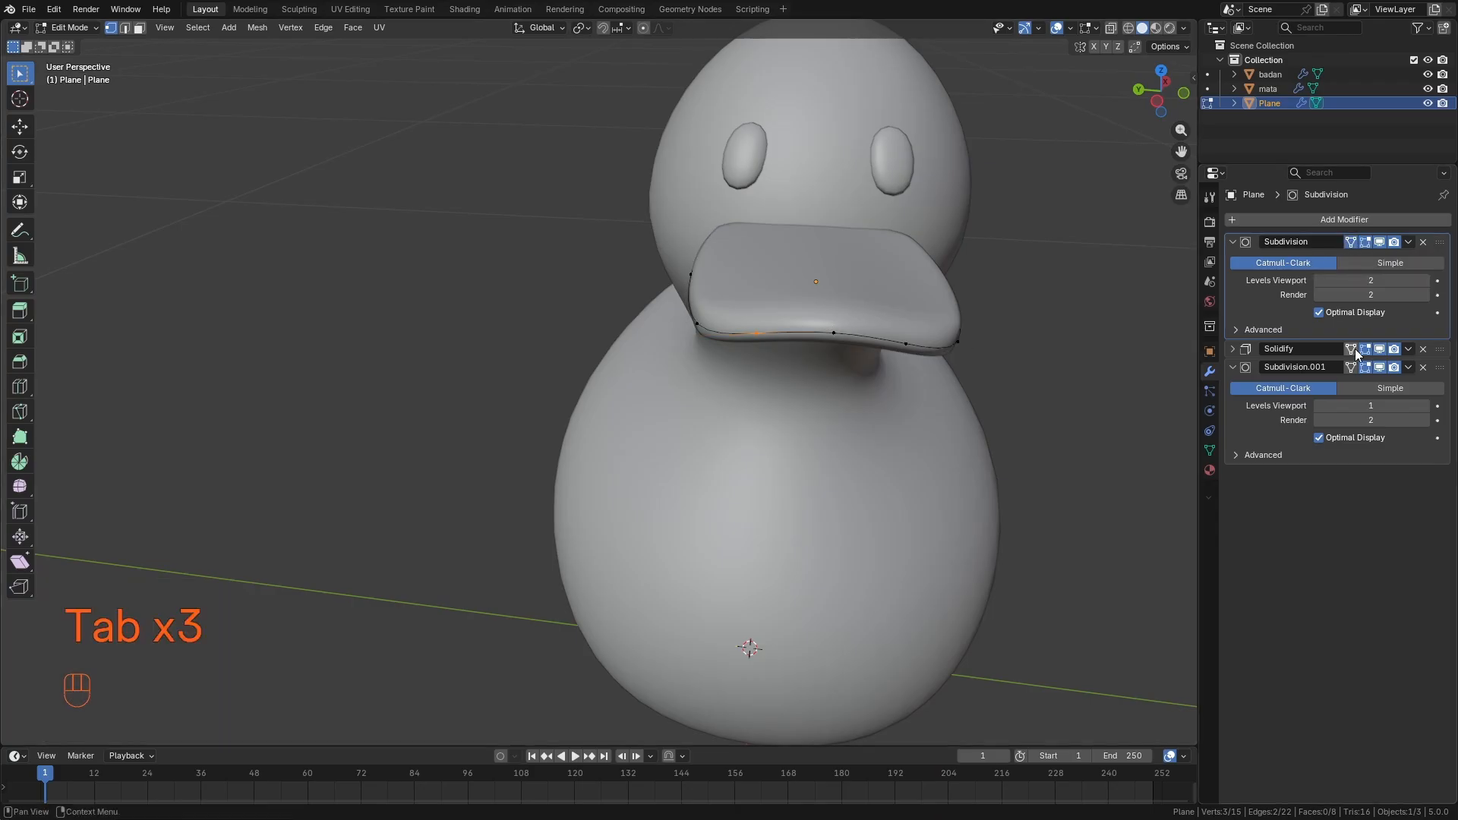
Show the second Subdivision modifier on the edit cage and lower the beak's selected front vertices about 0.28 cm along Z.
click(1350, 367)
middle_drag(900, 330, 931, 257)
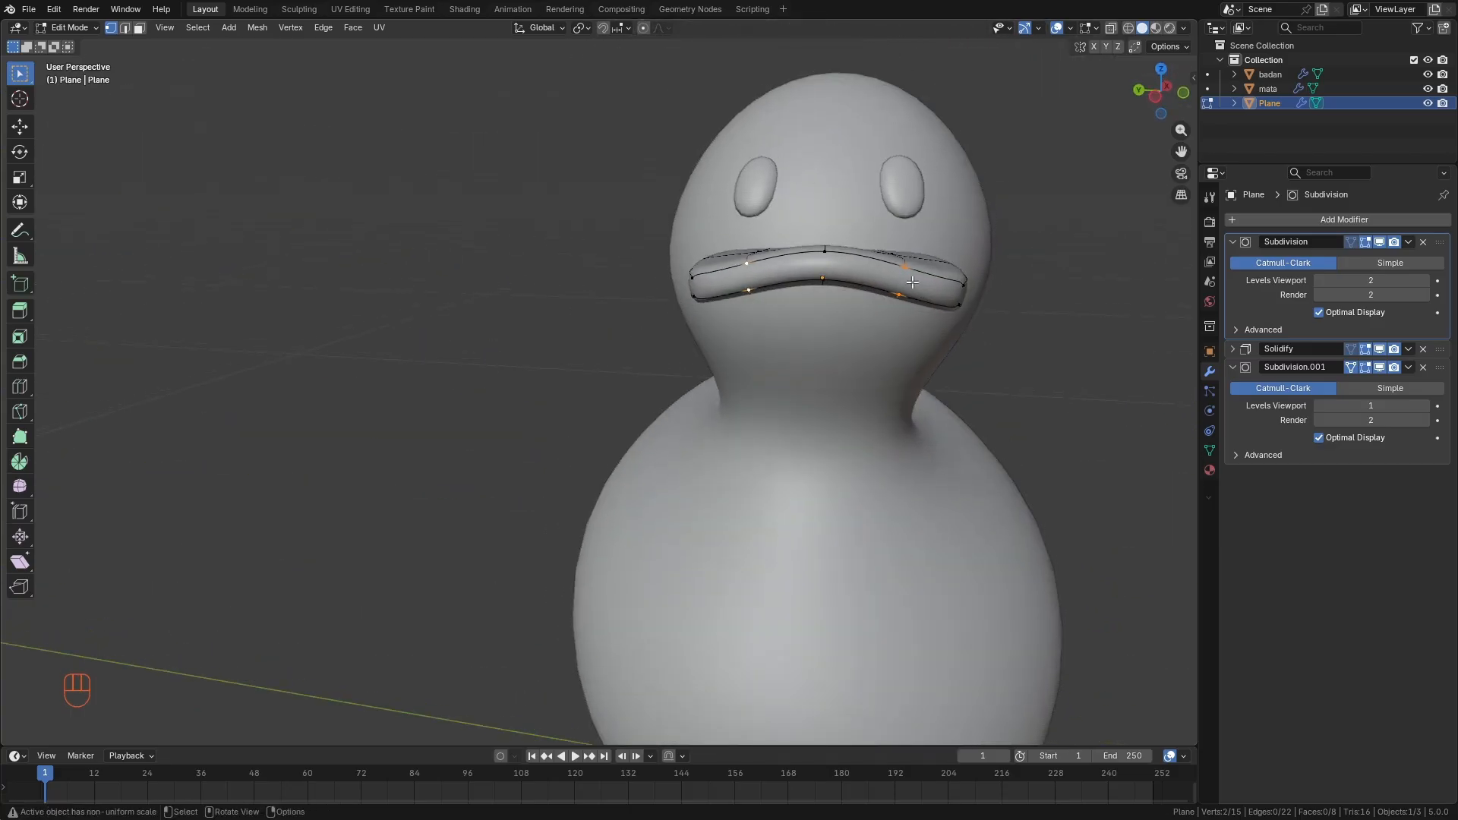
key(g)
key(z)
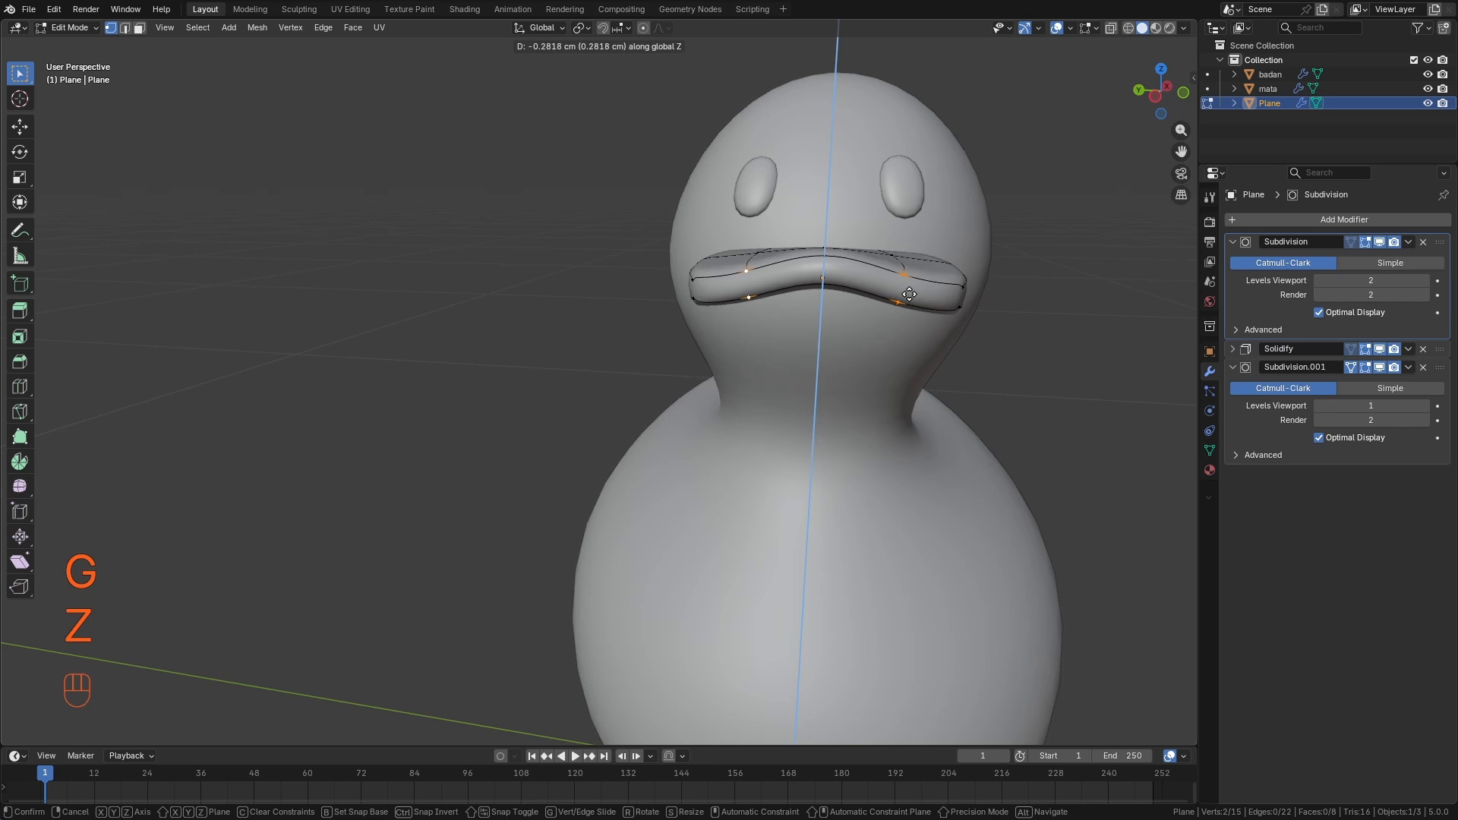
click(909, 294)
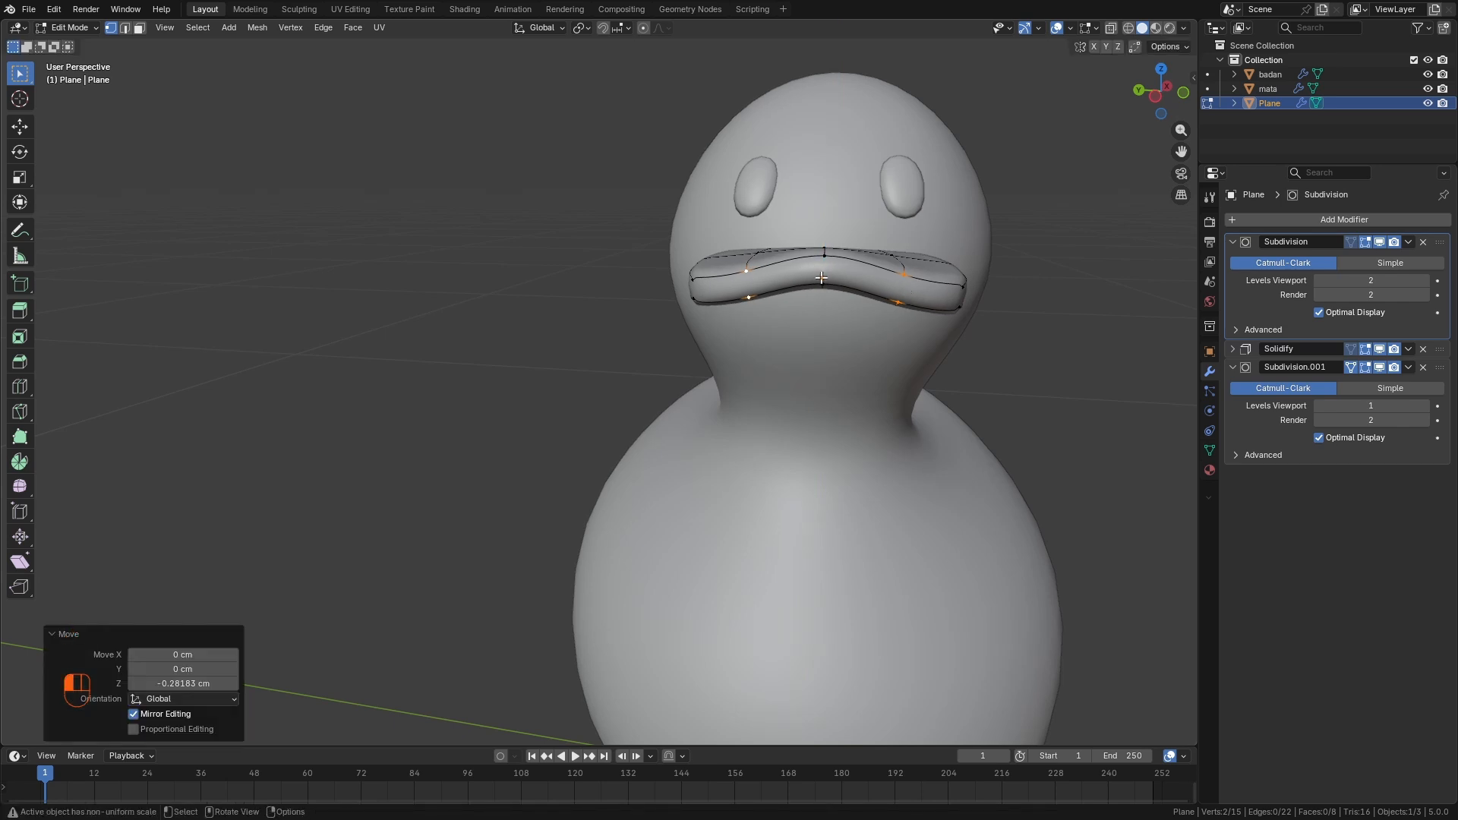
Adjust the height of the beak's front centre vertex along Z and return to Object Mode.
click(822, 279)
key(g)
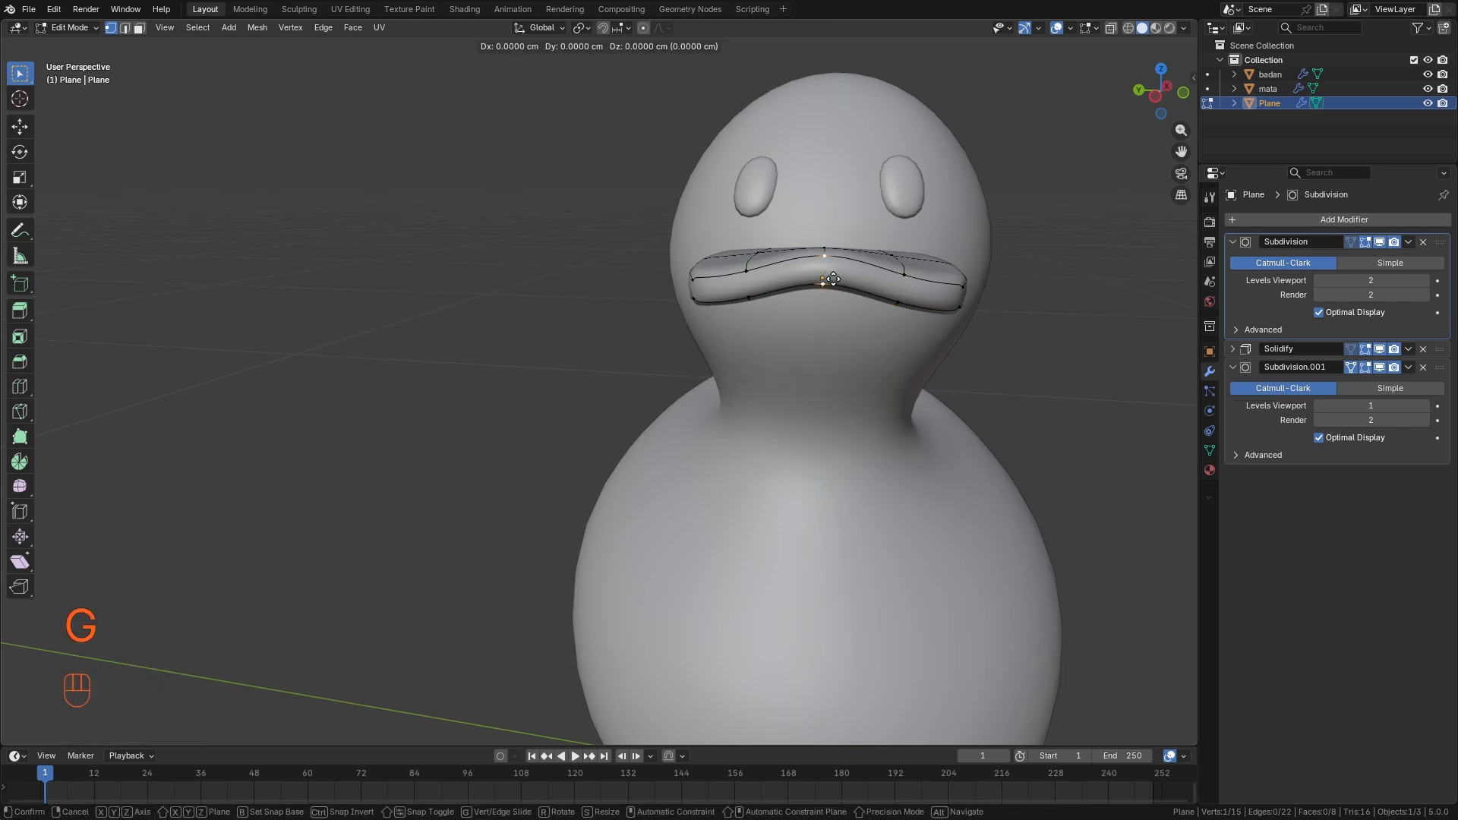
key(z)
click(833, 279)
key(Tab)
scroll(826, 358, down, 3)
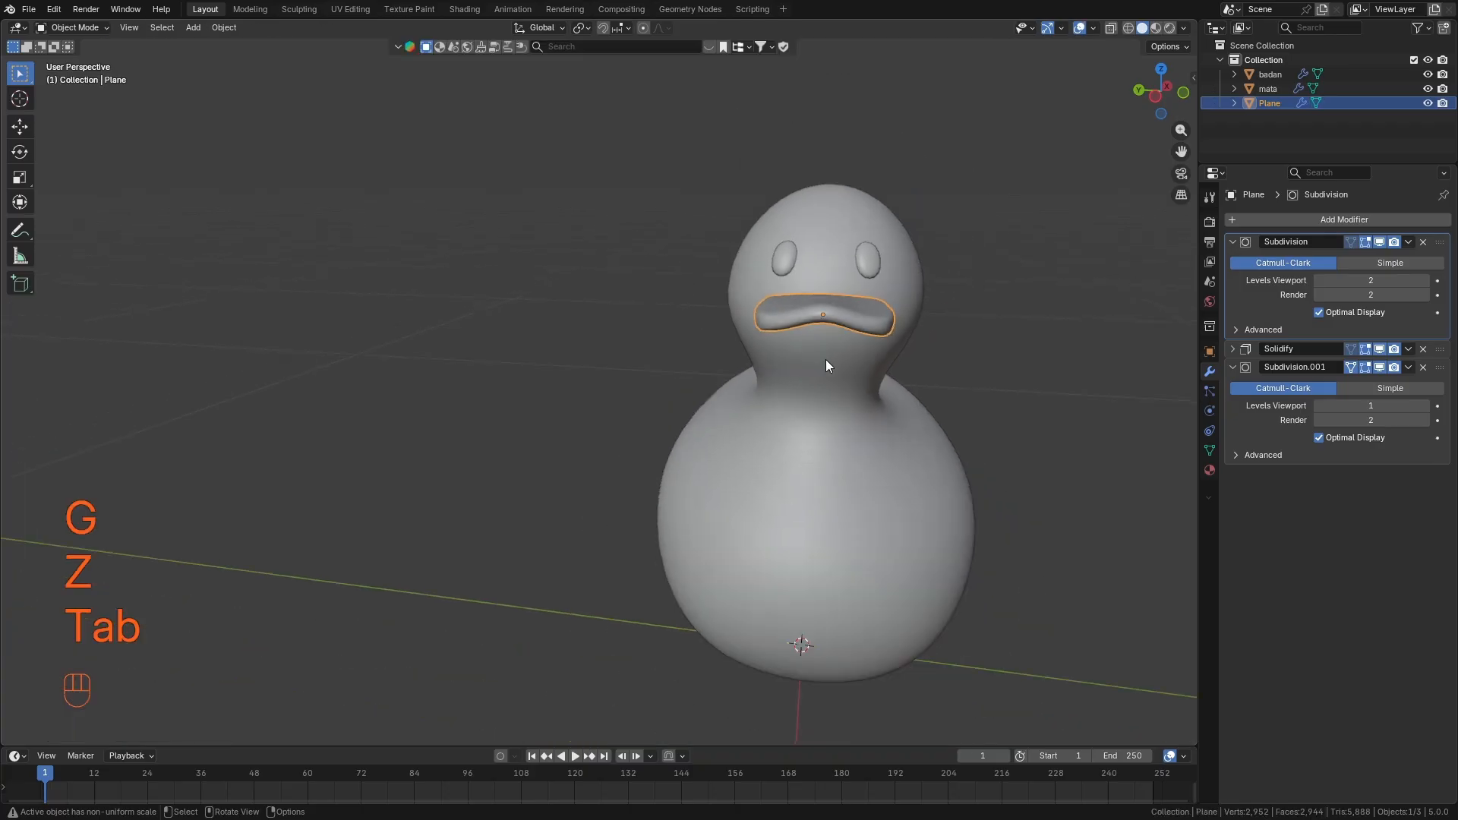
Shorten the beak in top view by scaling it to about 0.77 along X.
middle_drag(826, 358, 988, 358)
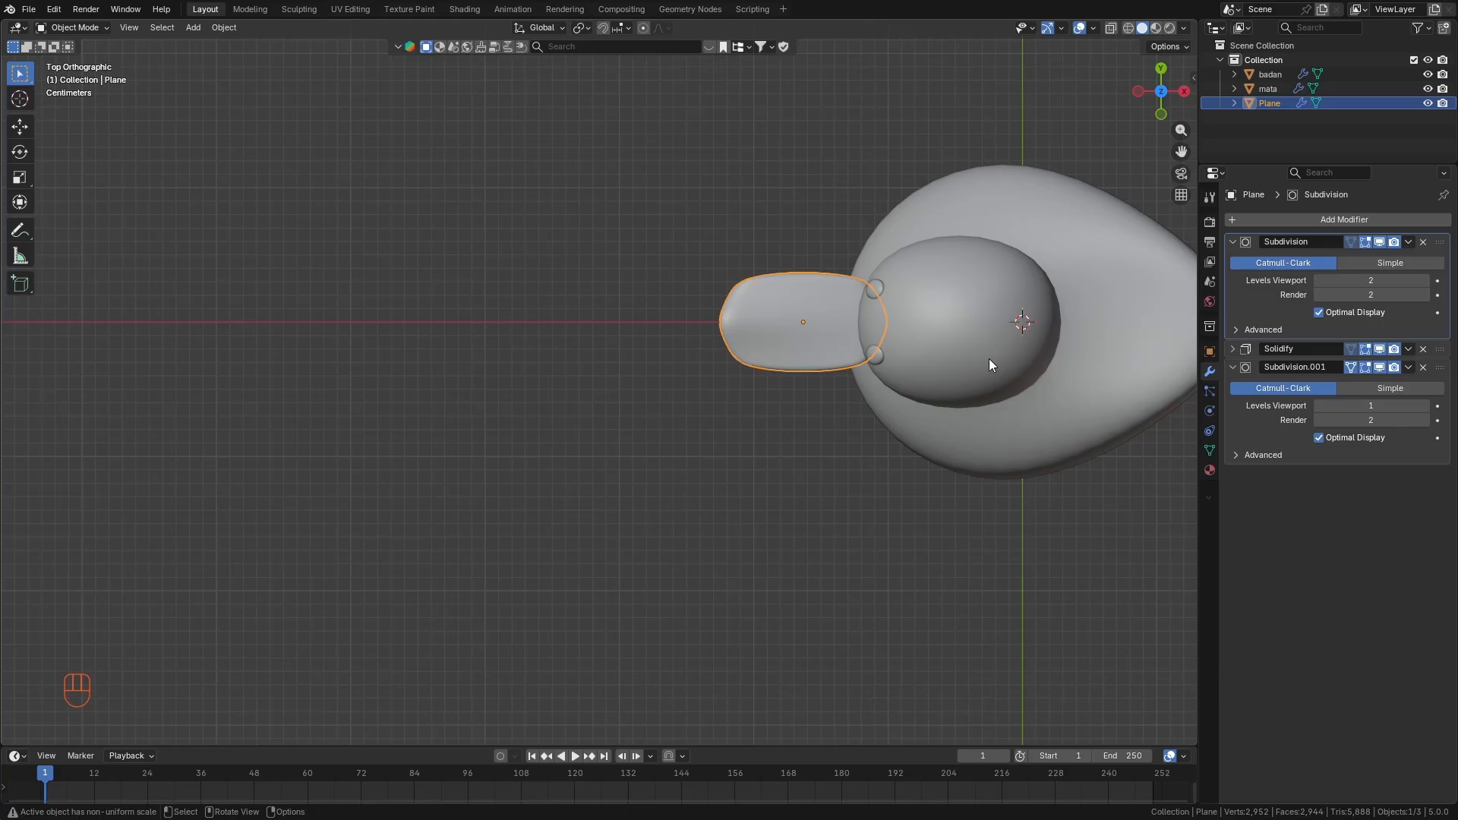
key(g)
key(x)
key(s)
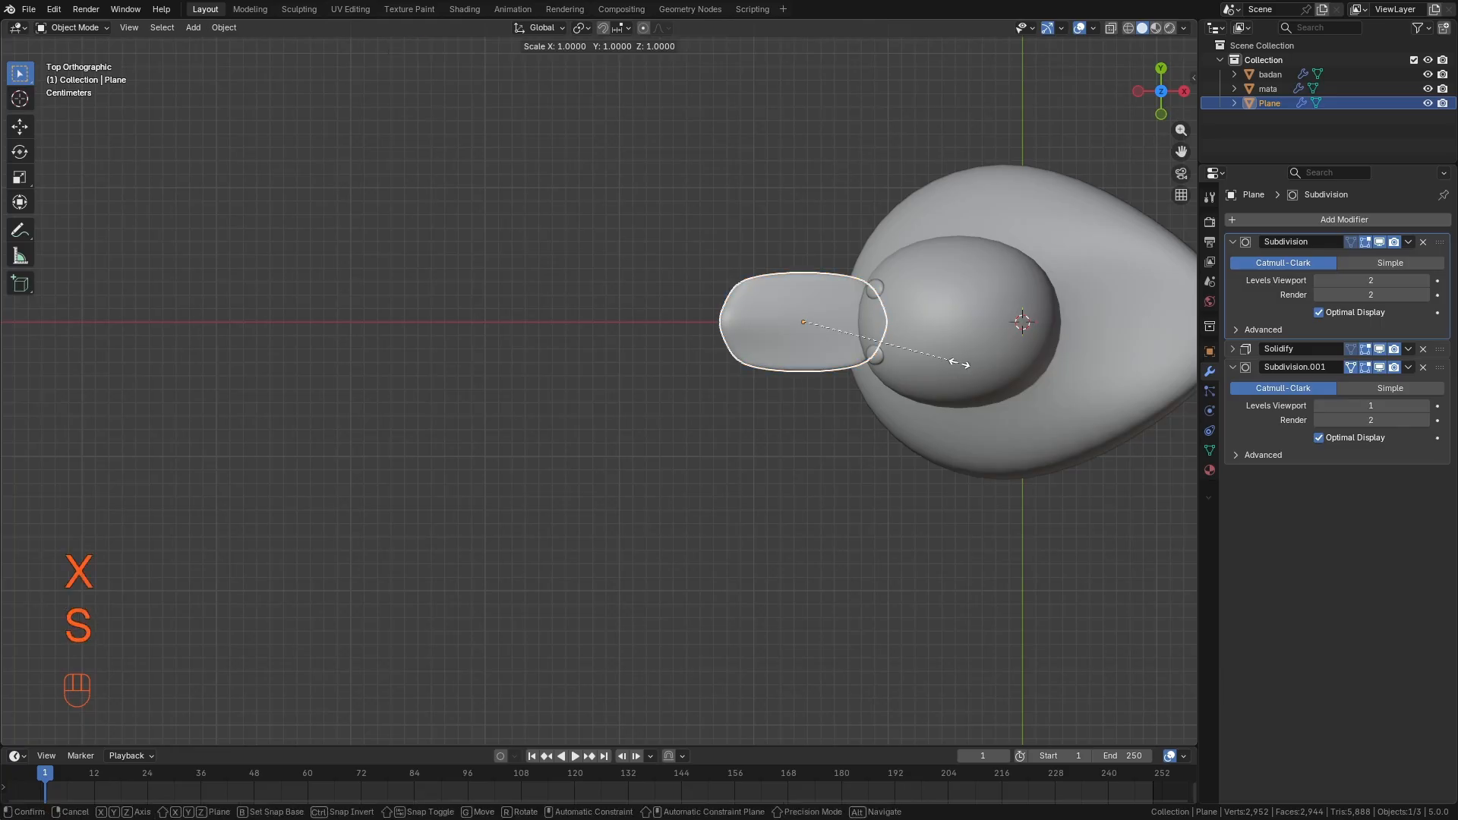
key(x)
click(919, 372)
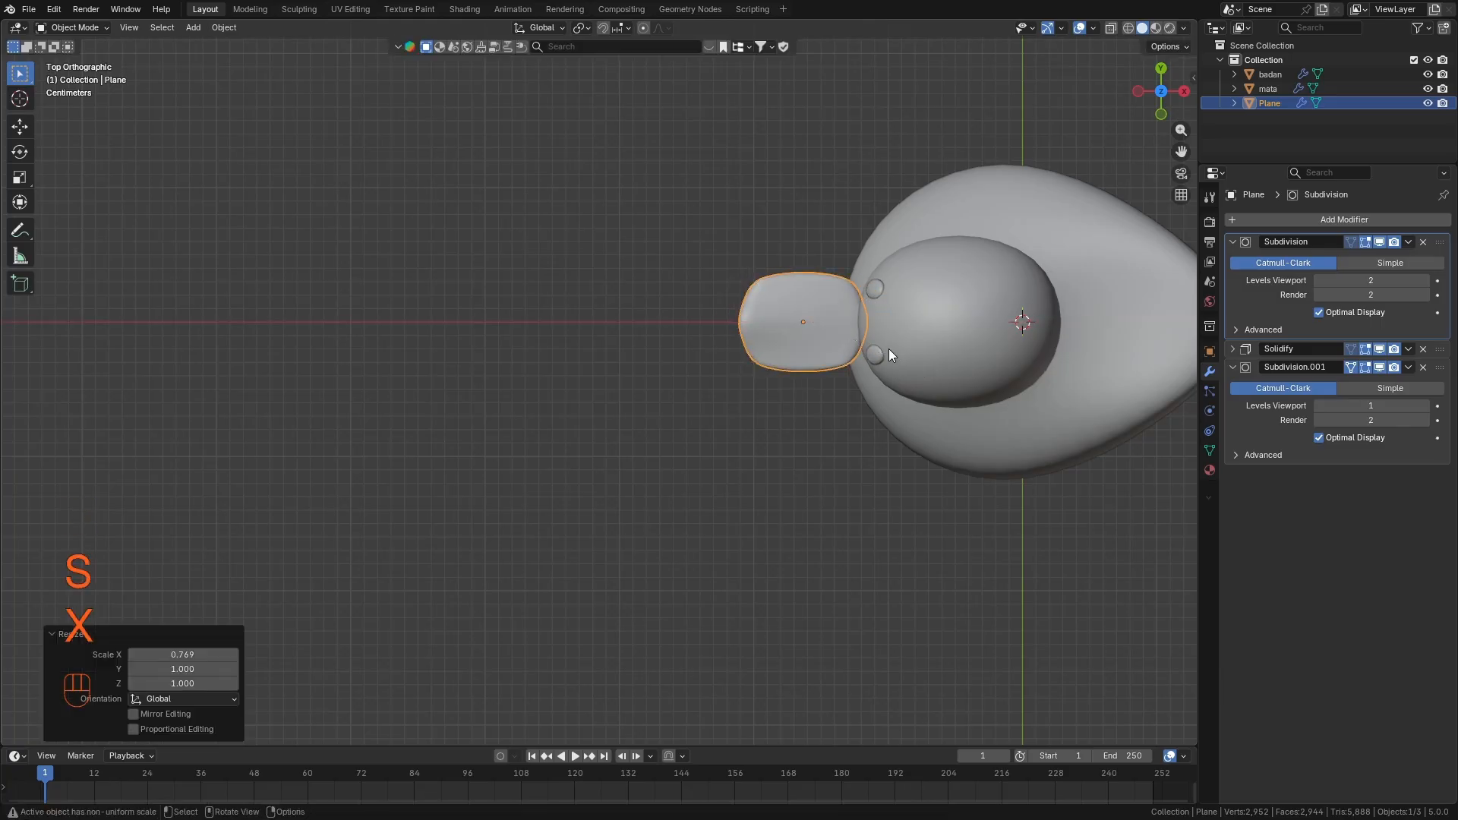
Move the beak about 2 cm along X so its rear end sits inside the head.
key(g)
key(x)
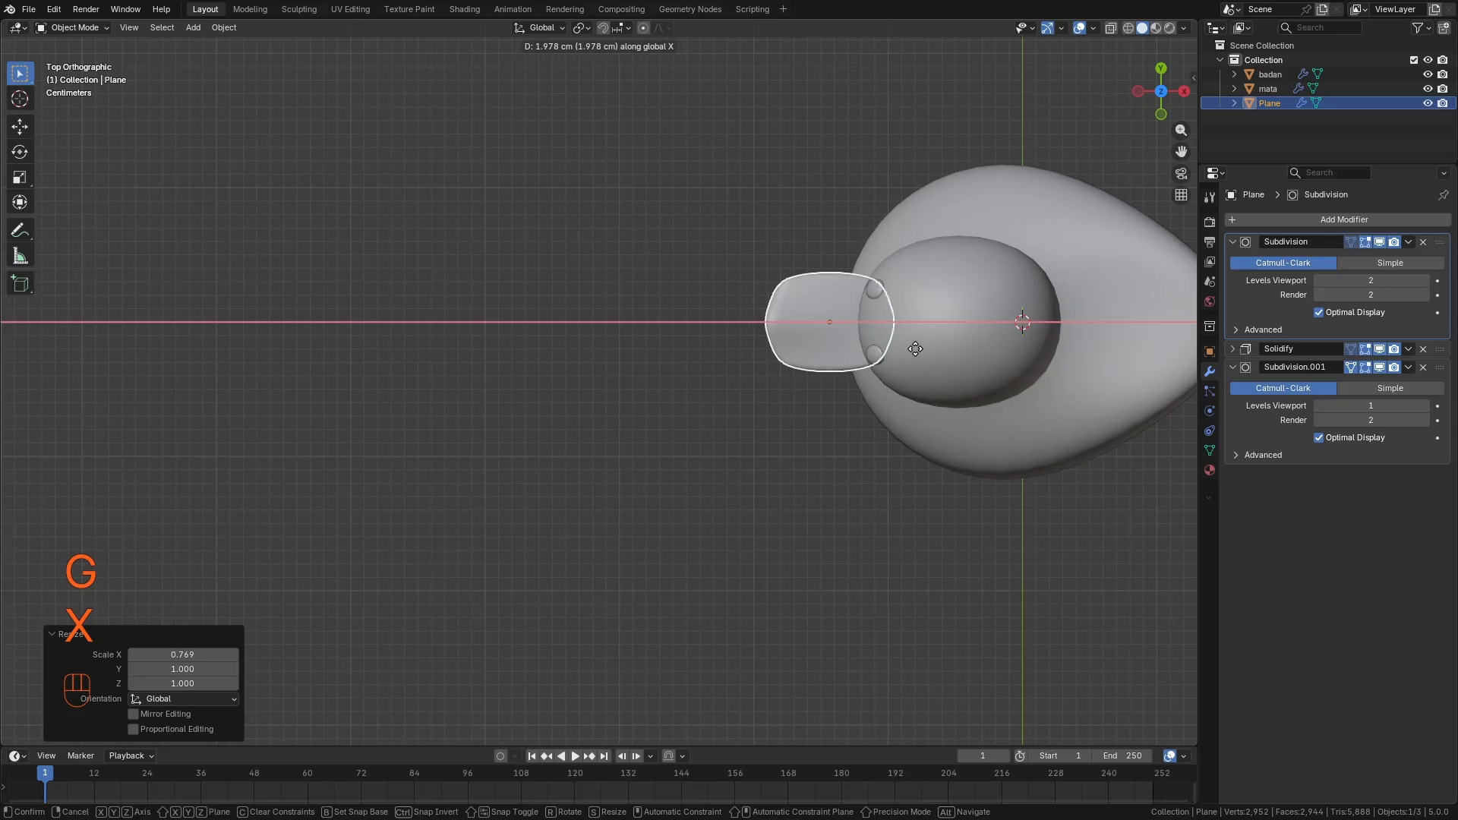
click(910, 408)
middle_drag(909, 409, 922, 290)
key(Tab)
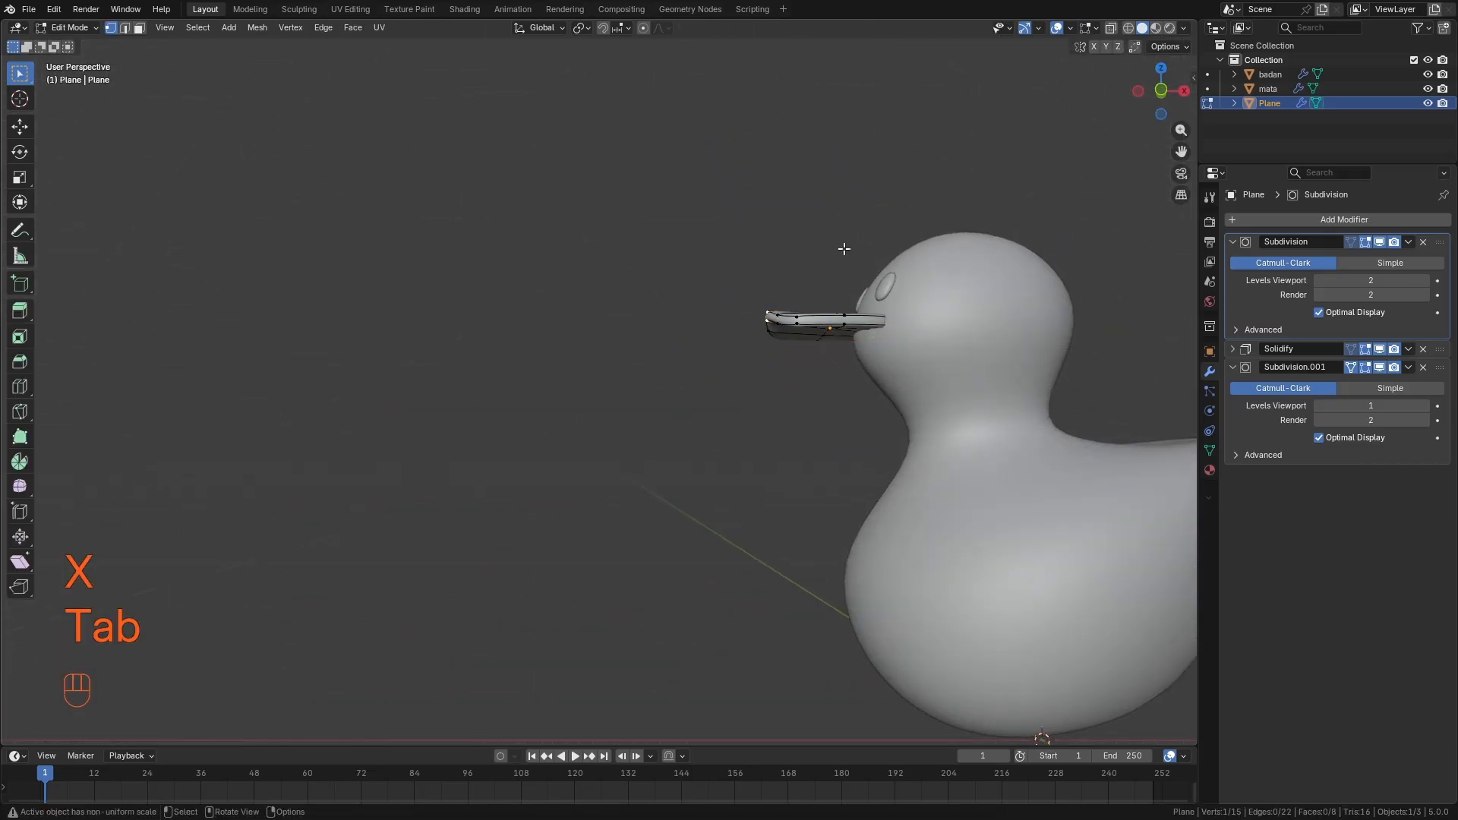
key(Tab)
Duplicate the beak and place the copy about 1.18 cm below the original along Z.
click(772, 429)
middle_drag(772, 430, 722, 439)
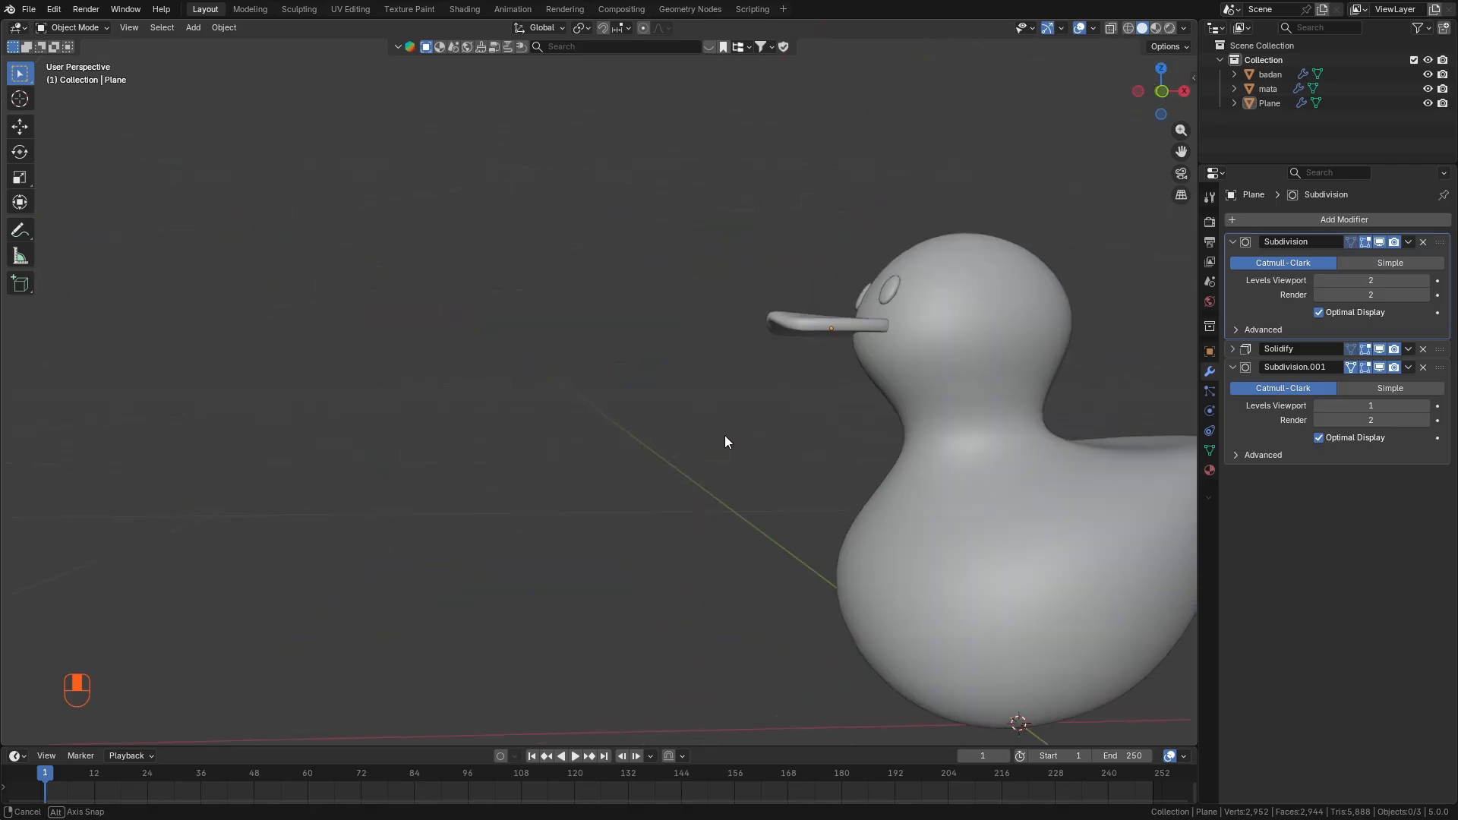
click(815, 345)
mouse_move(815, 347)
middle_down()
mouse_move(787, 345)
mouse_move(797, 352)
middle_up()
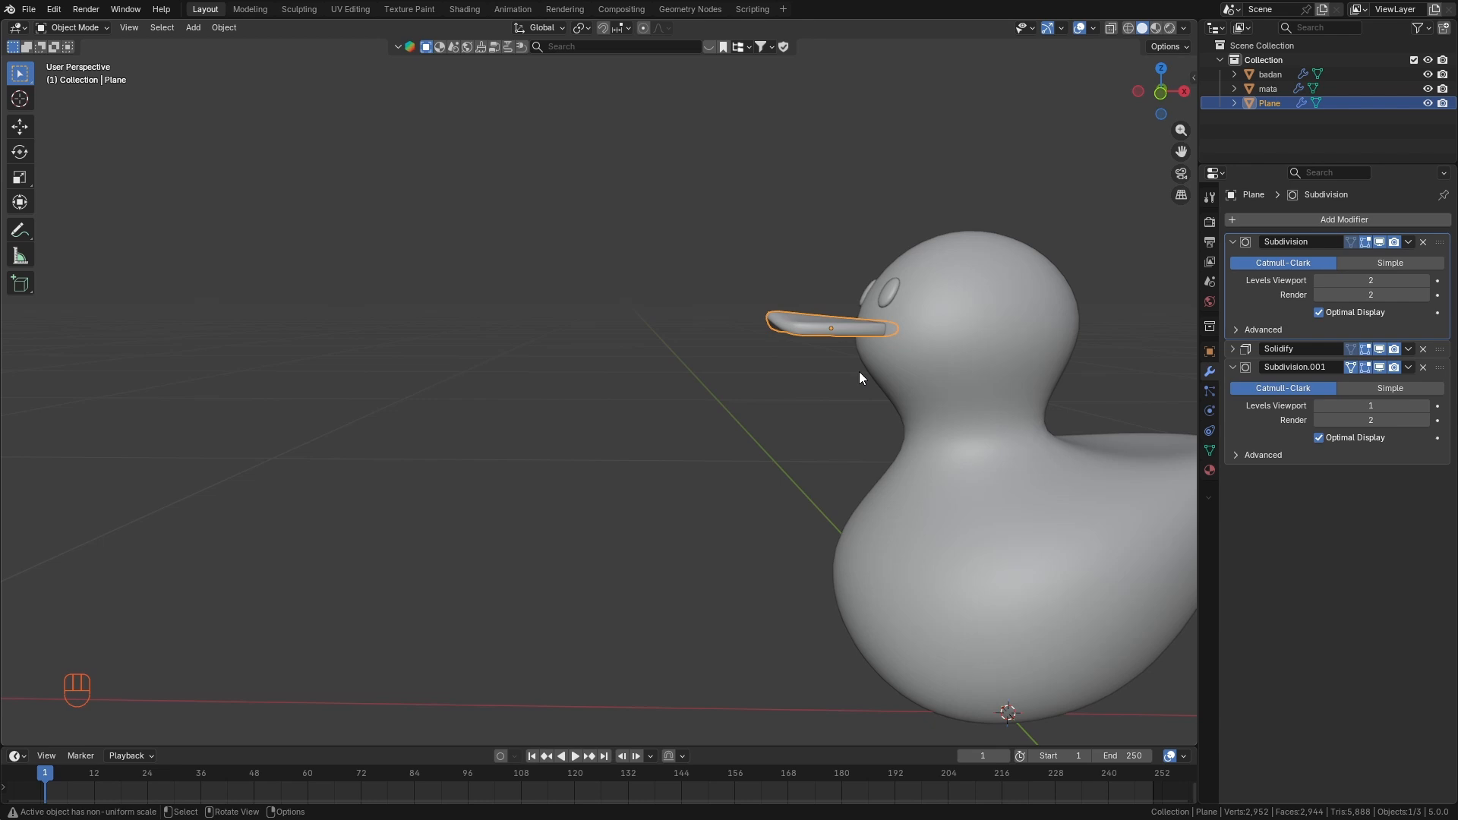
key(shift+d)
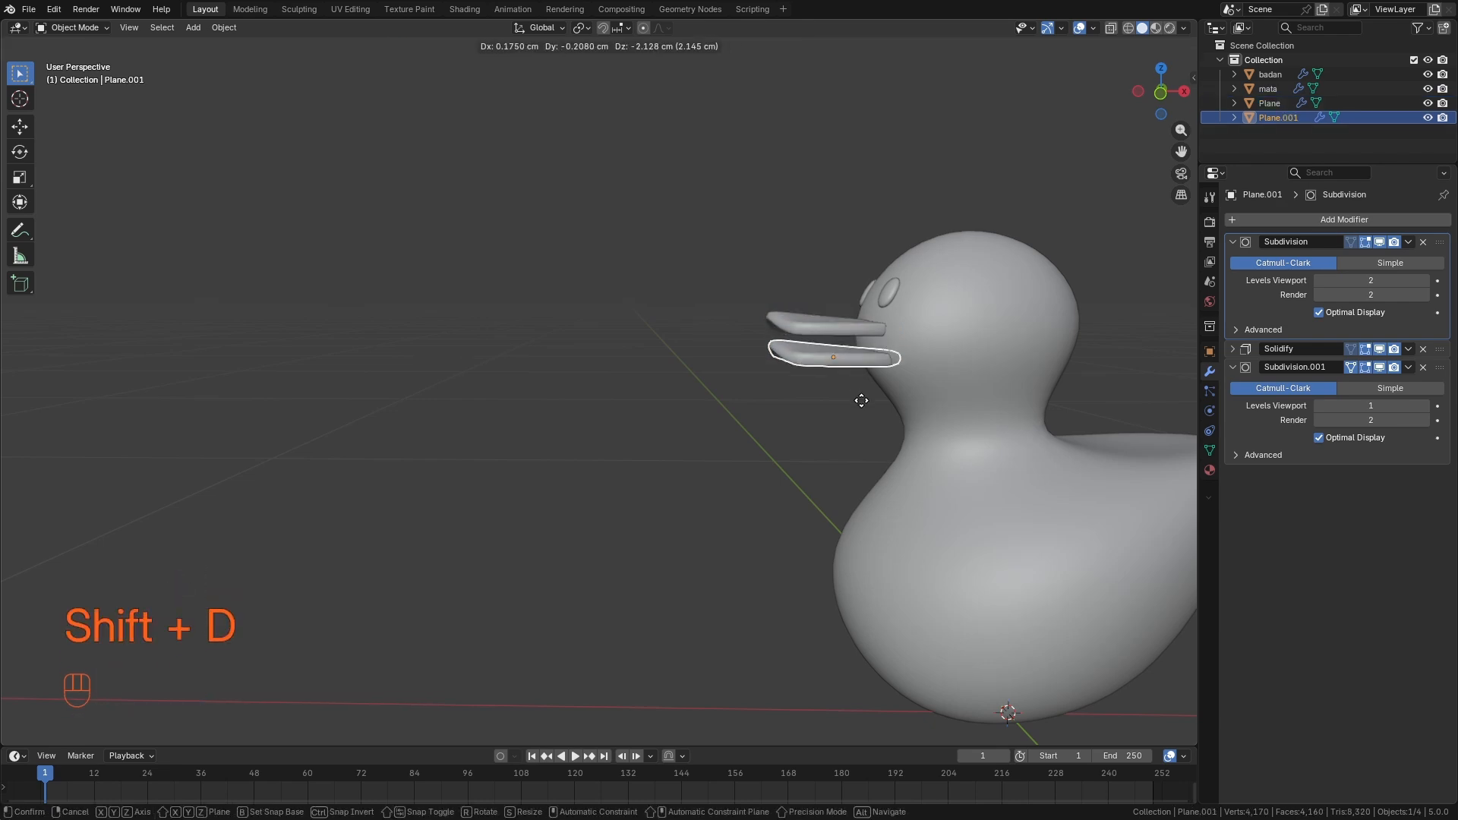
key(z)
click(866, 393)
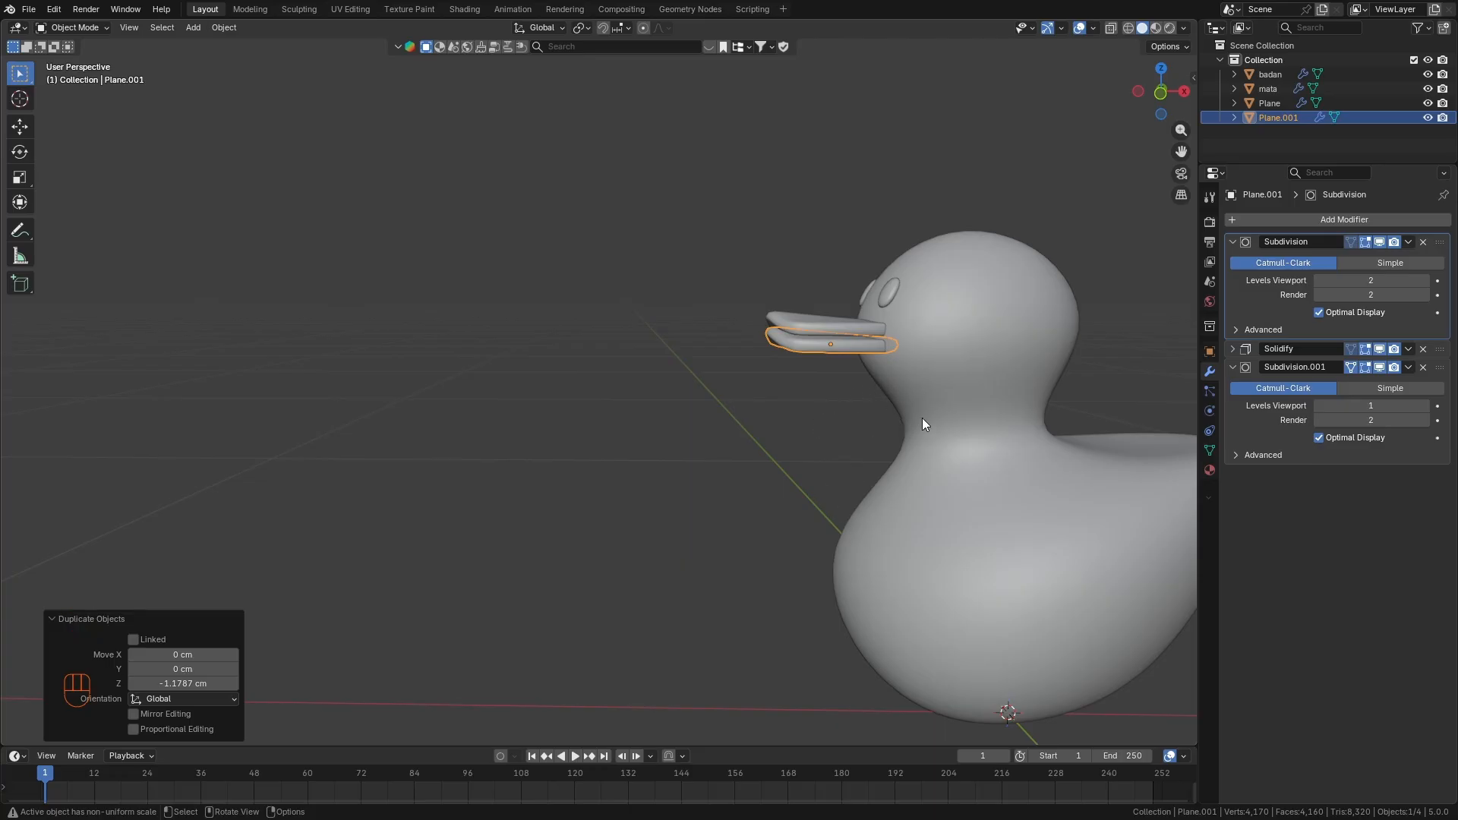
Rotate the duplicated lower beak 180° about the X axis.
key(Return)
key(ctrl+z)
key(r)
key(x)
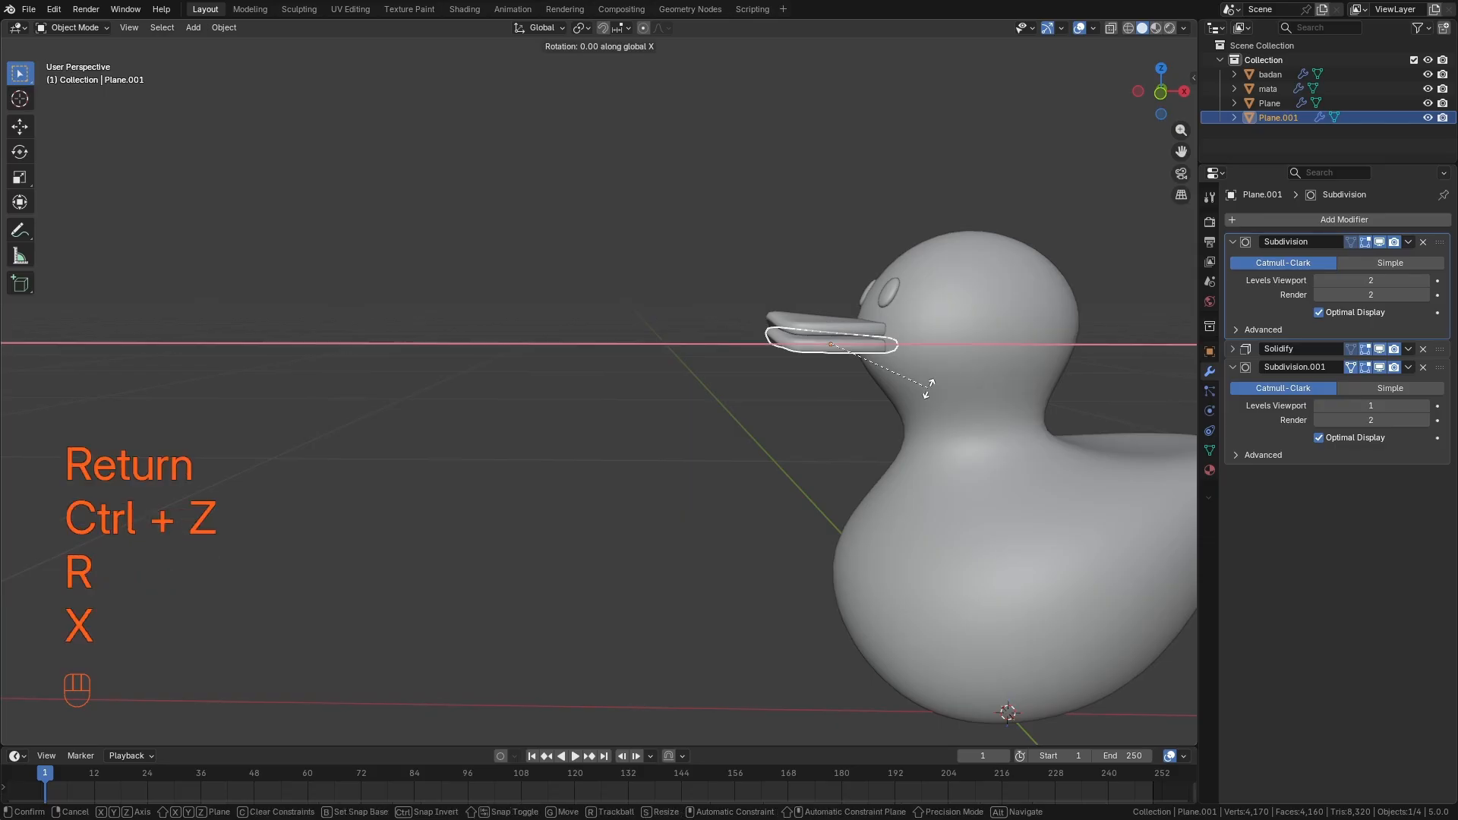
key(KP_1)
key(KP_8)
key(KP_0)
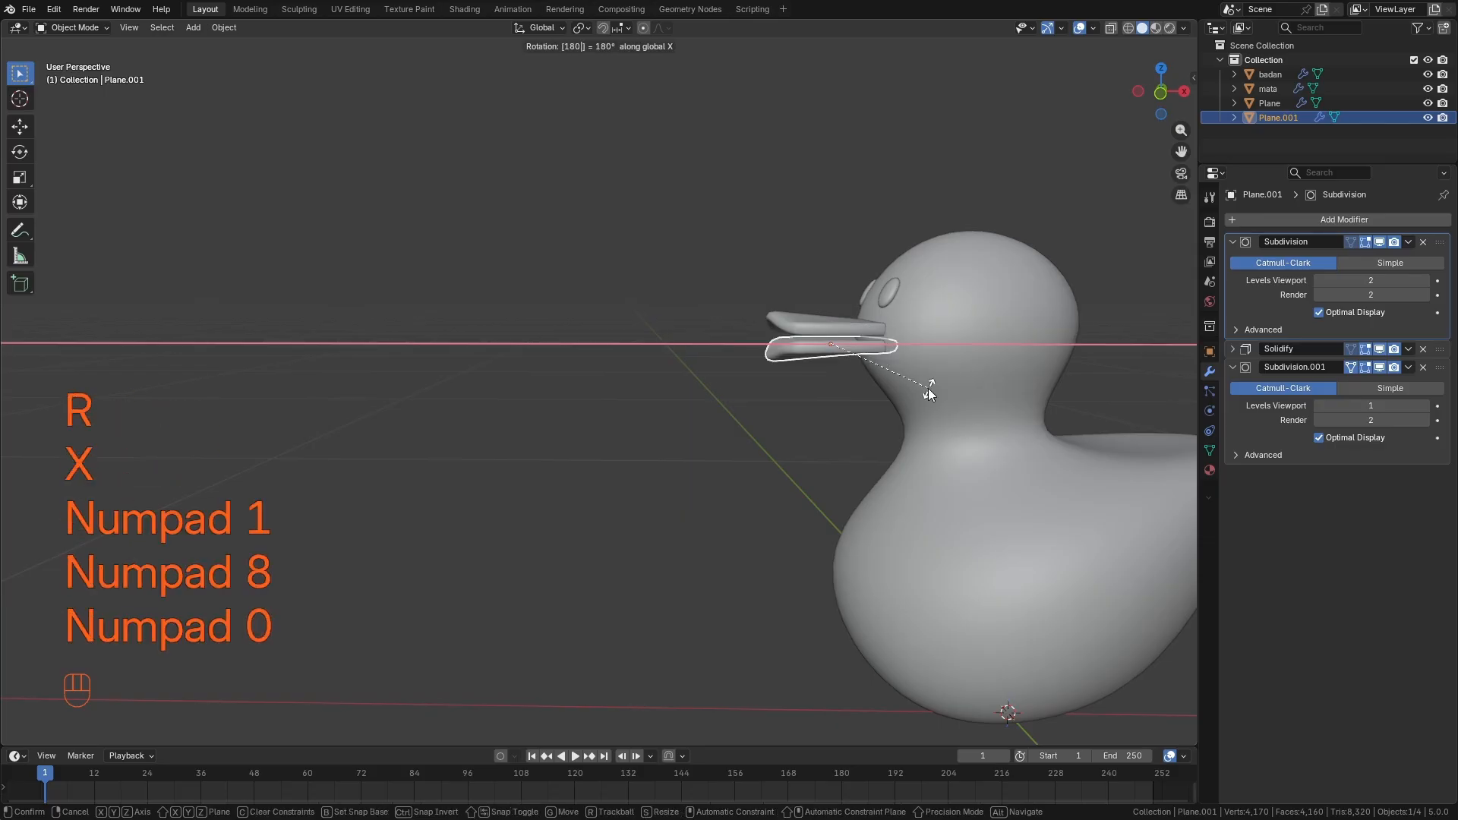
key(Return)
Flatten the lengthwise centre edge loop of the lower beak by scaling it along Z in Edit Mode.
middle_drag(827, 362, 869, 297)
scroll(864, 323, up, 3)
middle_drag(860, 359, 895, 518)
key(Tab)
scroll(828, 355, up, 3)
scroll(916, 399, up, 1)
alt+click(811, 358)
key(s)
key(z)
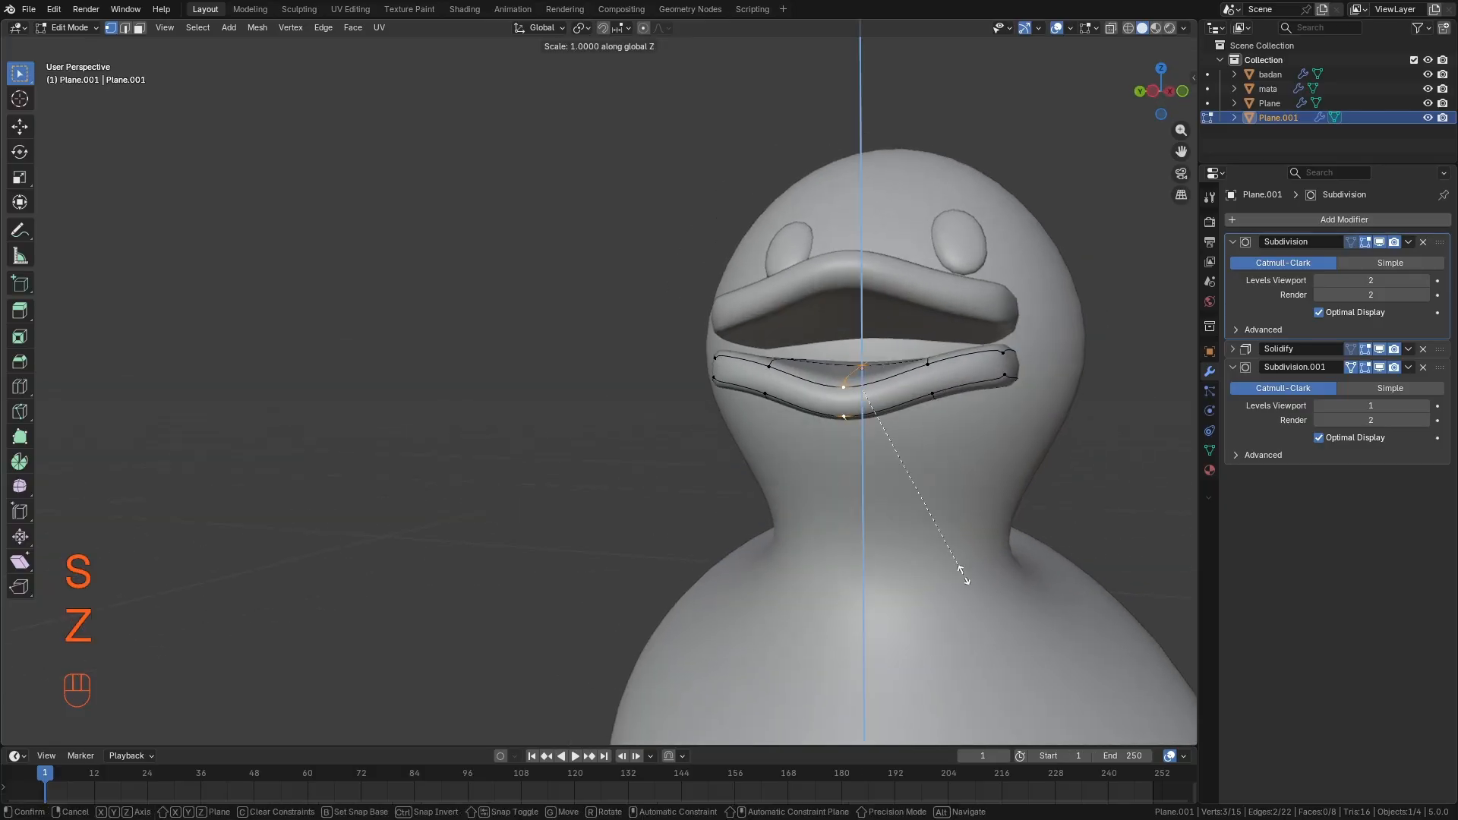
click(871, 410)
middle_drag(872, 410, 857, 449)
scroll(856, 449, down, 3)
key(Tab)
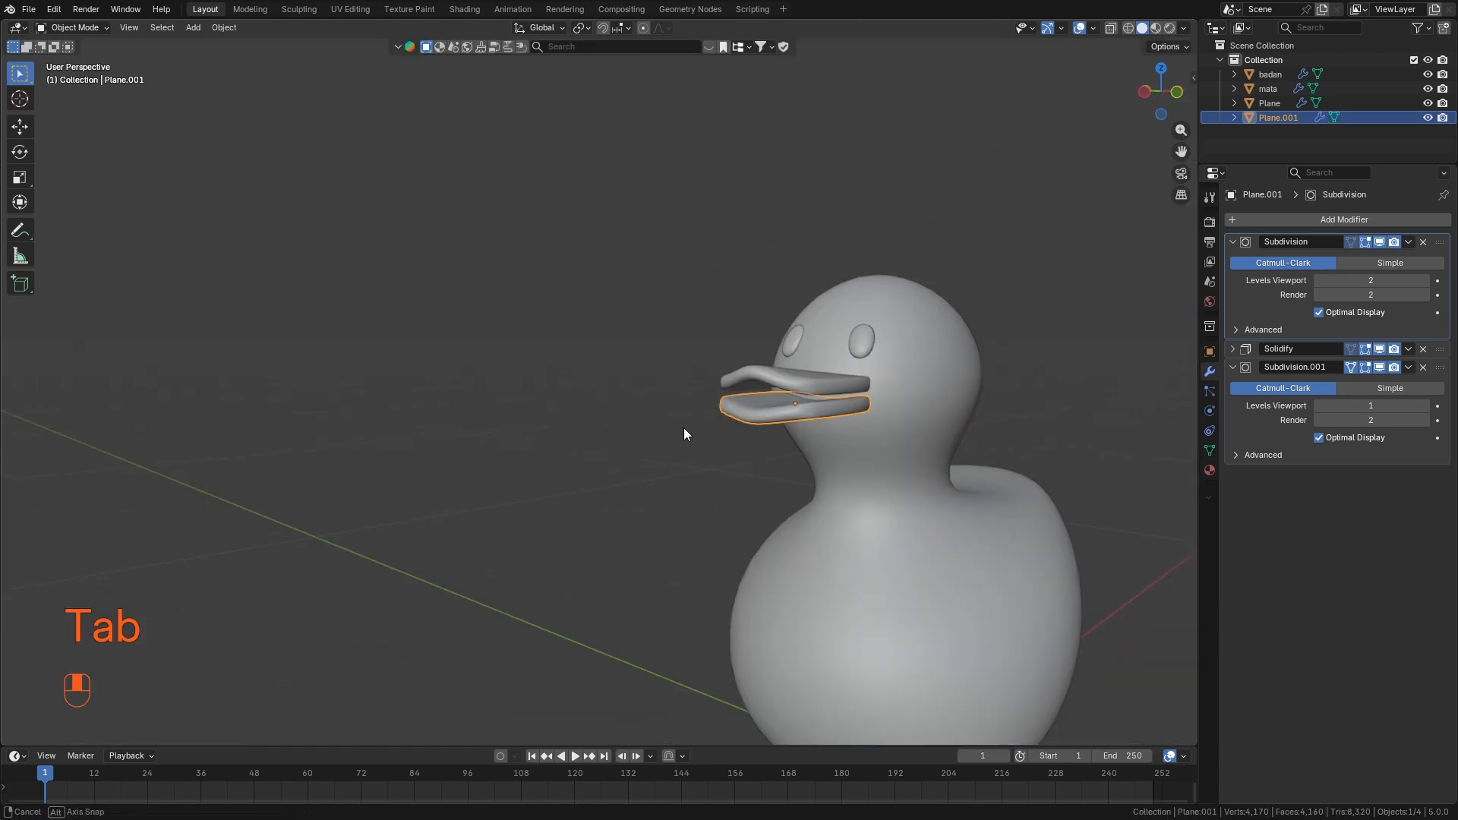
Tilt the lower beak about 4.86° in front view and shift it about 0.05 cm along X and 0.28 cm up.
key(ctrl+KP_3)
key(KP_1)
key(r)
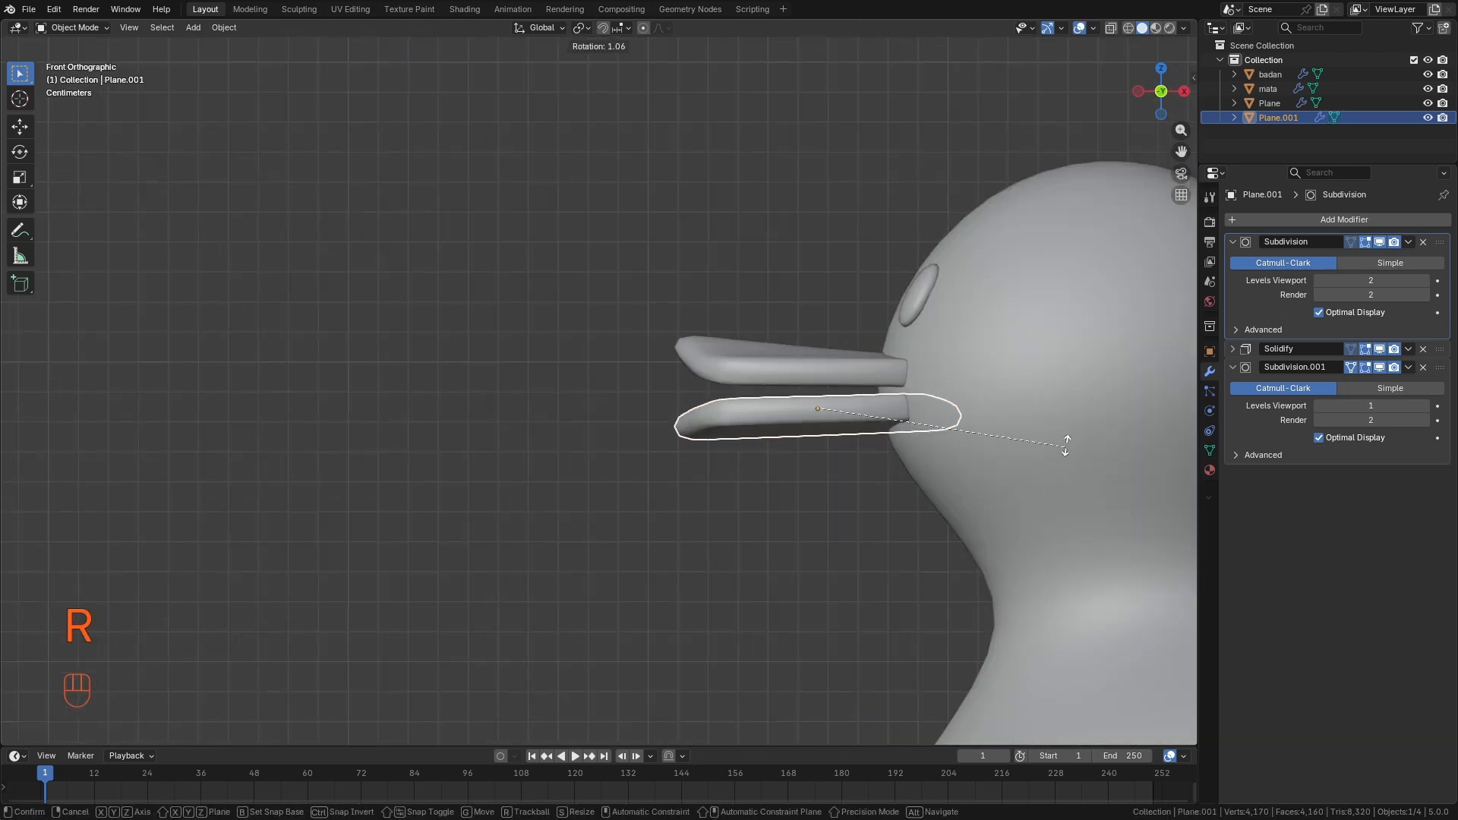
click(1066, 437)
key(g)
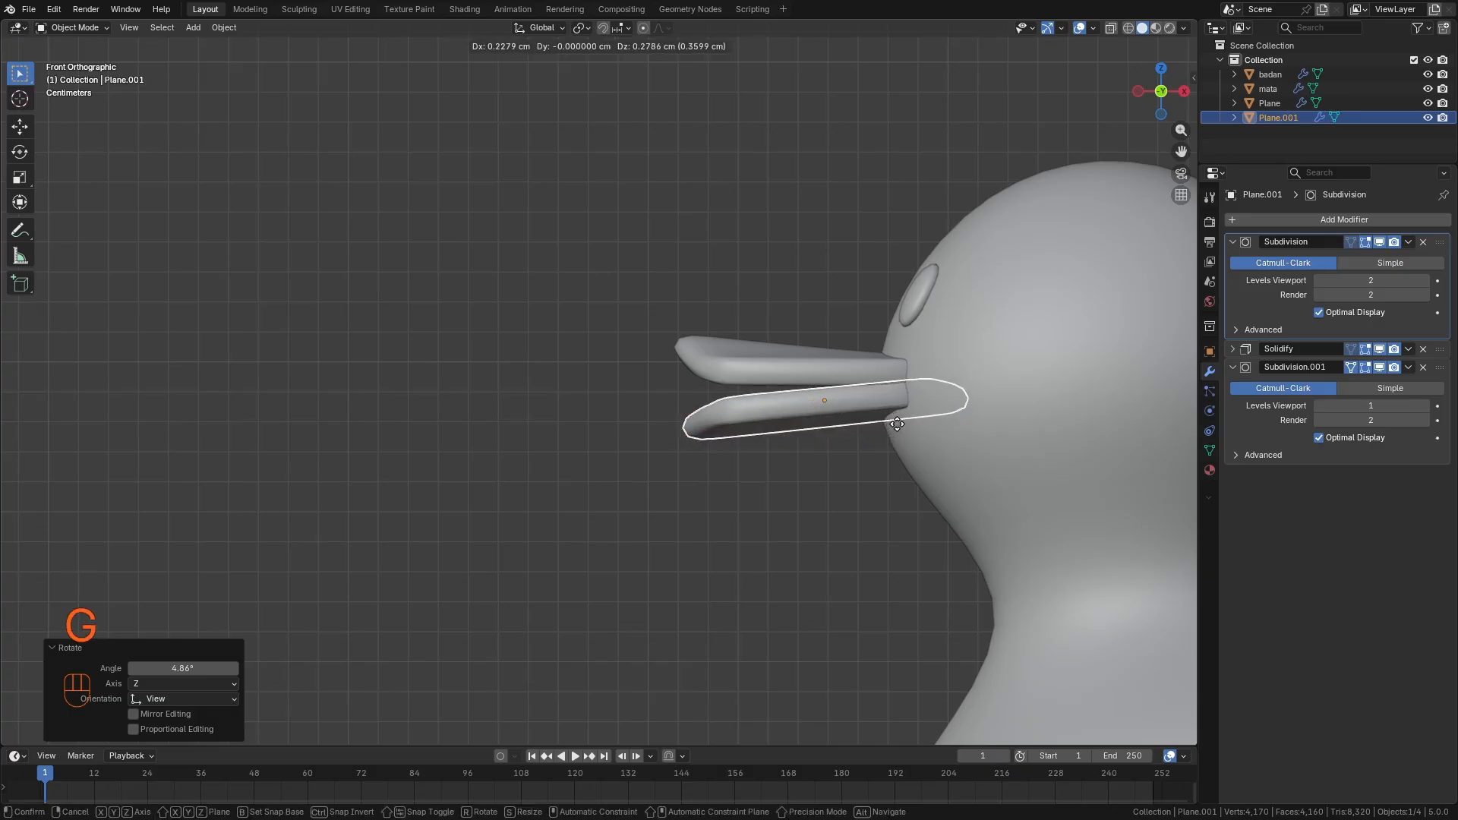
click(892, 424)
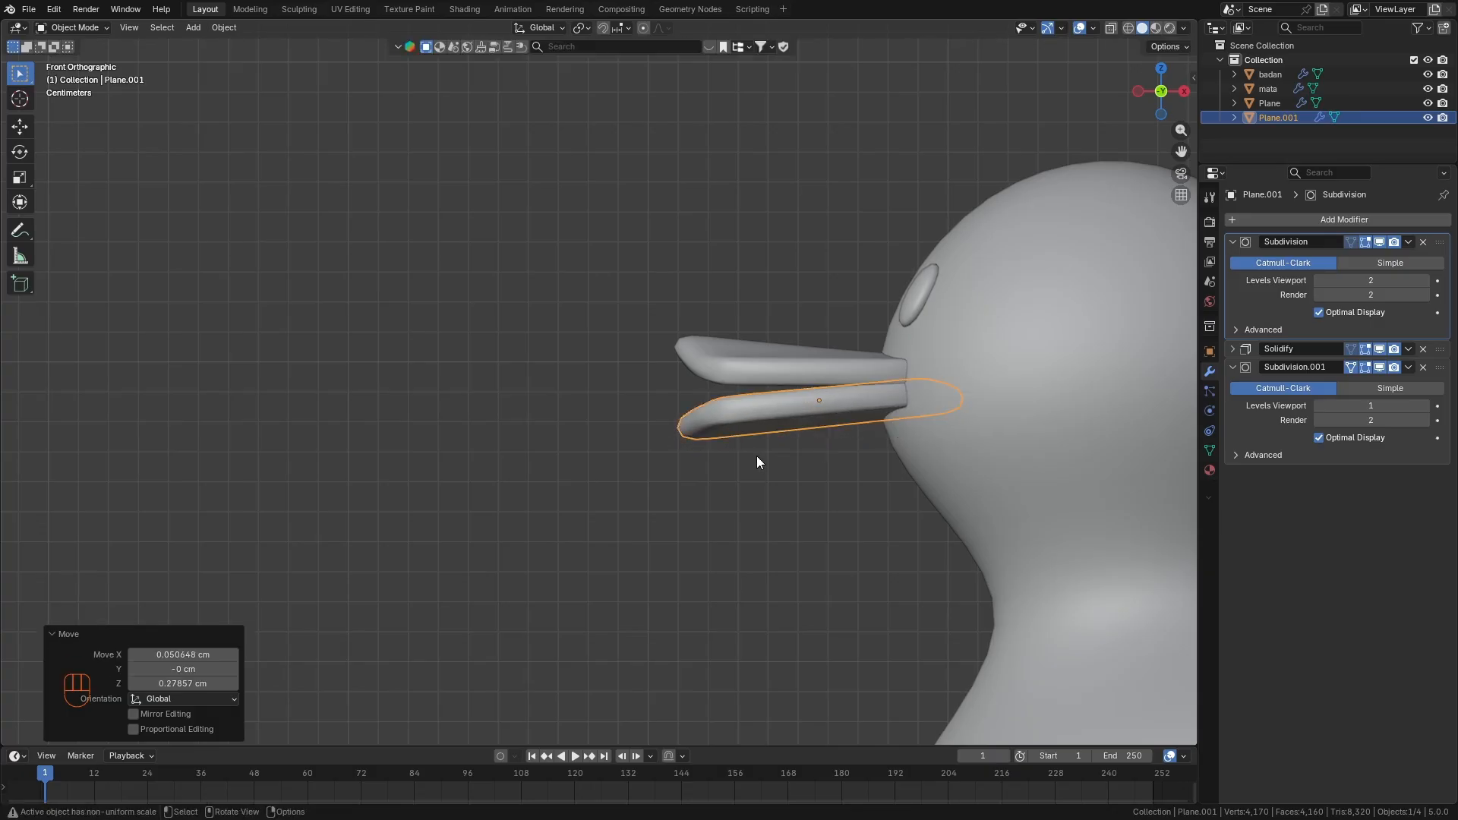
click(704, 515)
middle_drag(703, 515, 642, 513)
scroll(641, 517, up, 2)
click(635, 389)
key(shift)
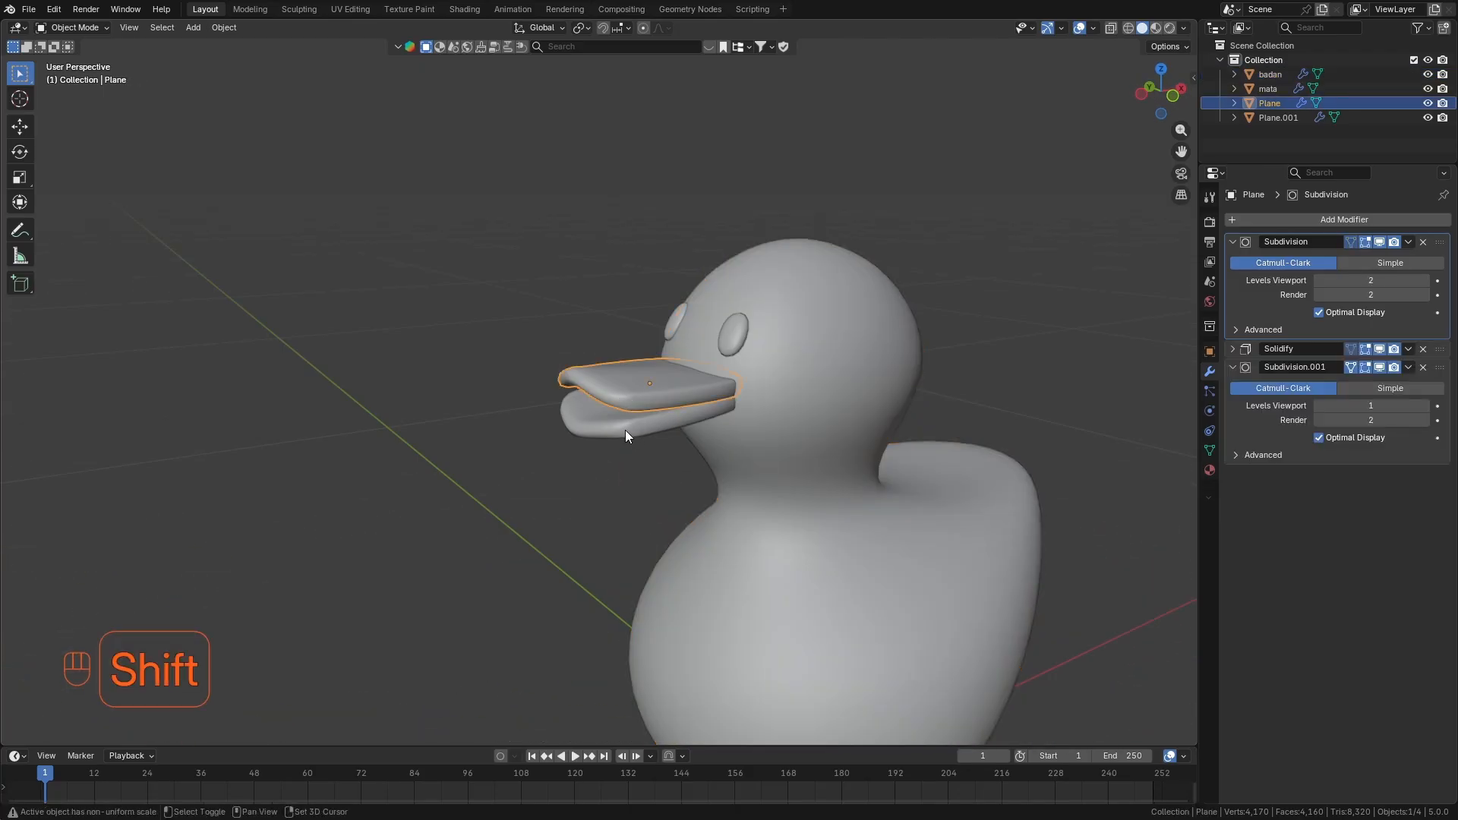
shift+click(625, 430)
middle_drag(649, 456, 472, 321)
click(471, 320)
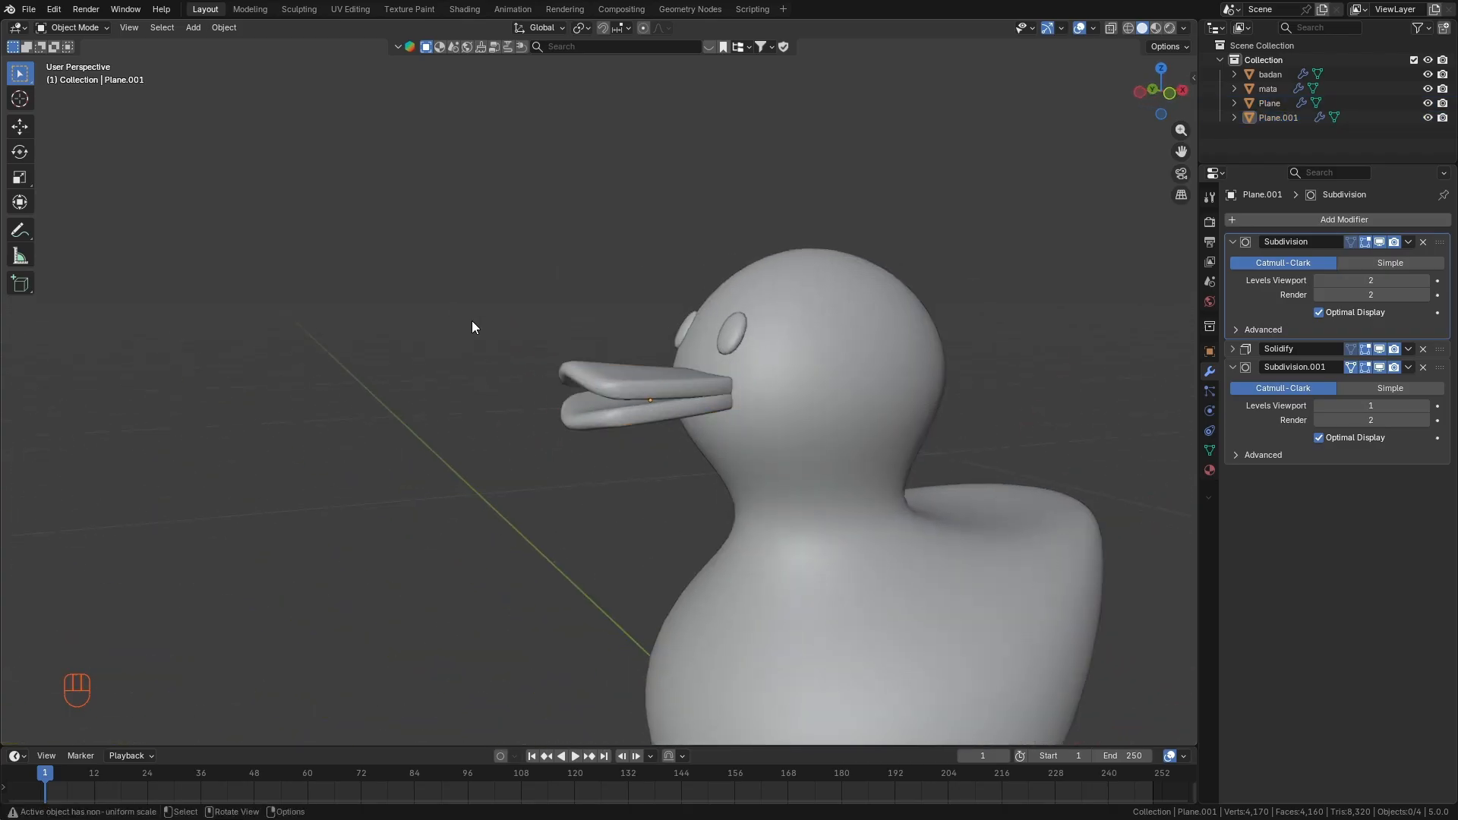
click(624, 380)
shift+click(603, 421)
click(551, 427)
click(608, 378)
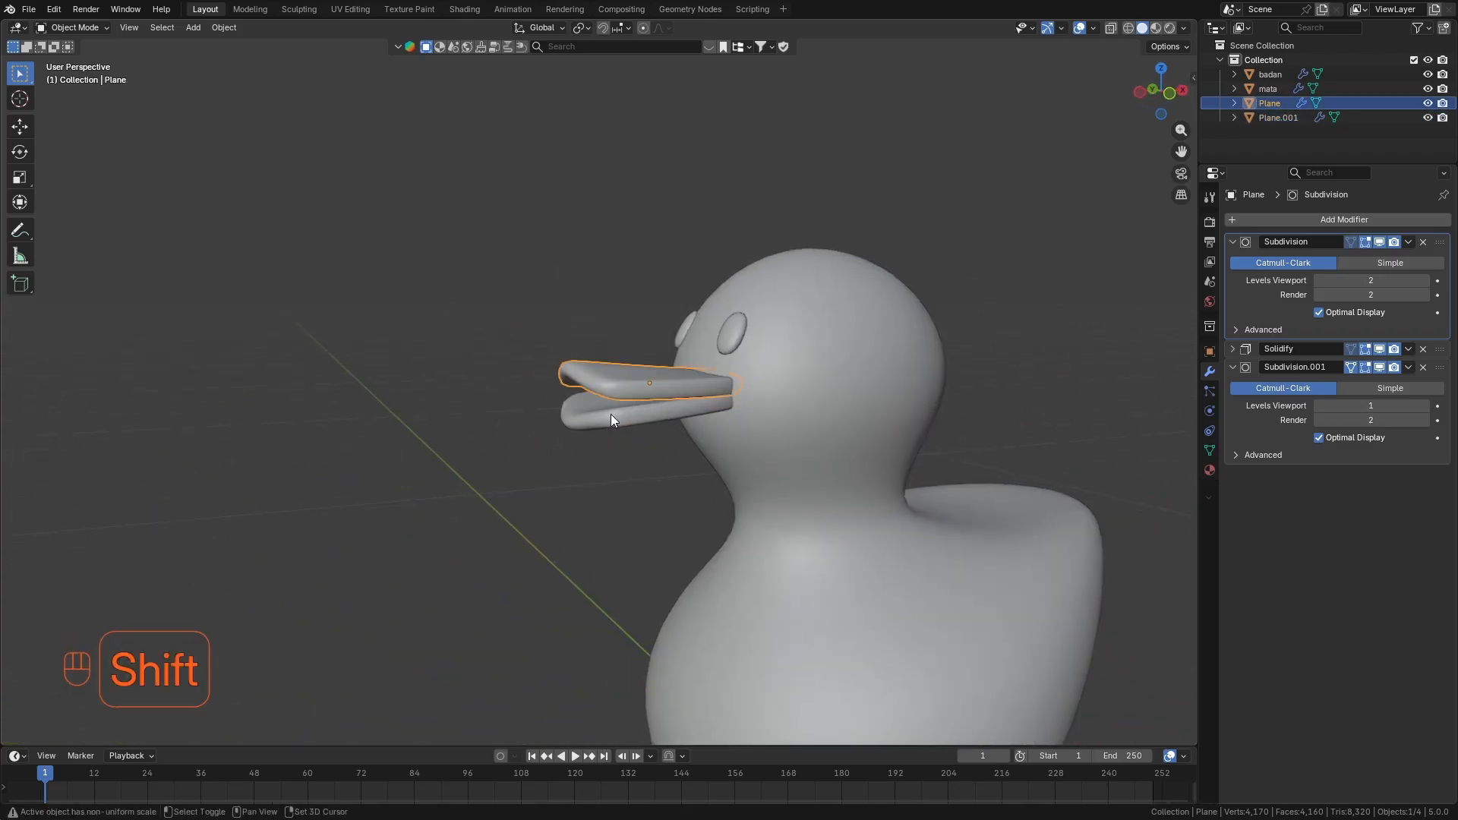
shift+click(612, 416)
click(566, 396)
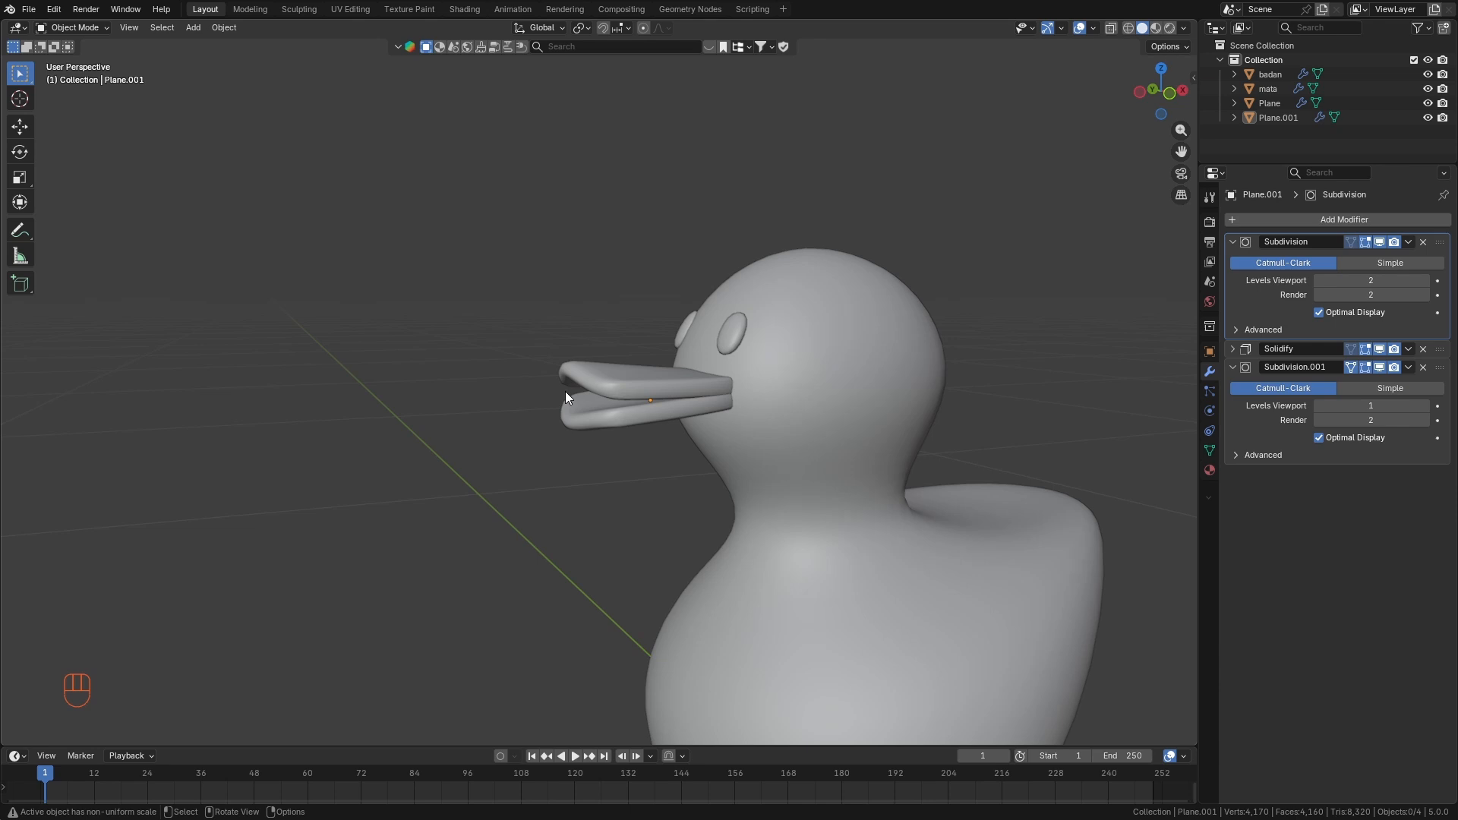
Select the upper and lower beak halves together and join them into one object.
click(610, 382)
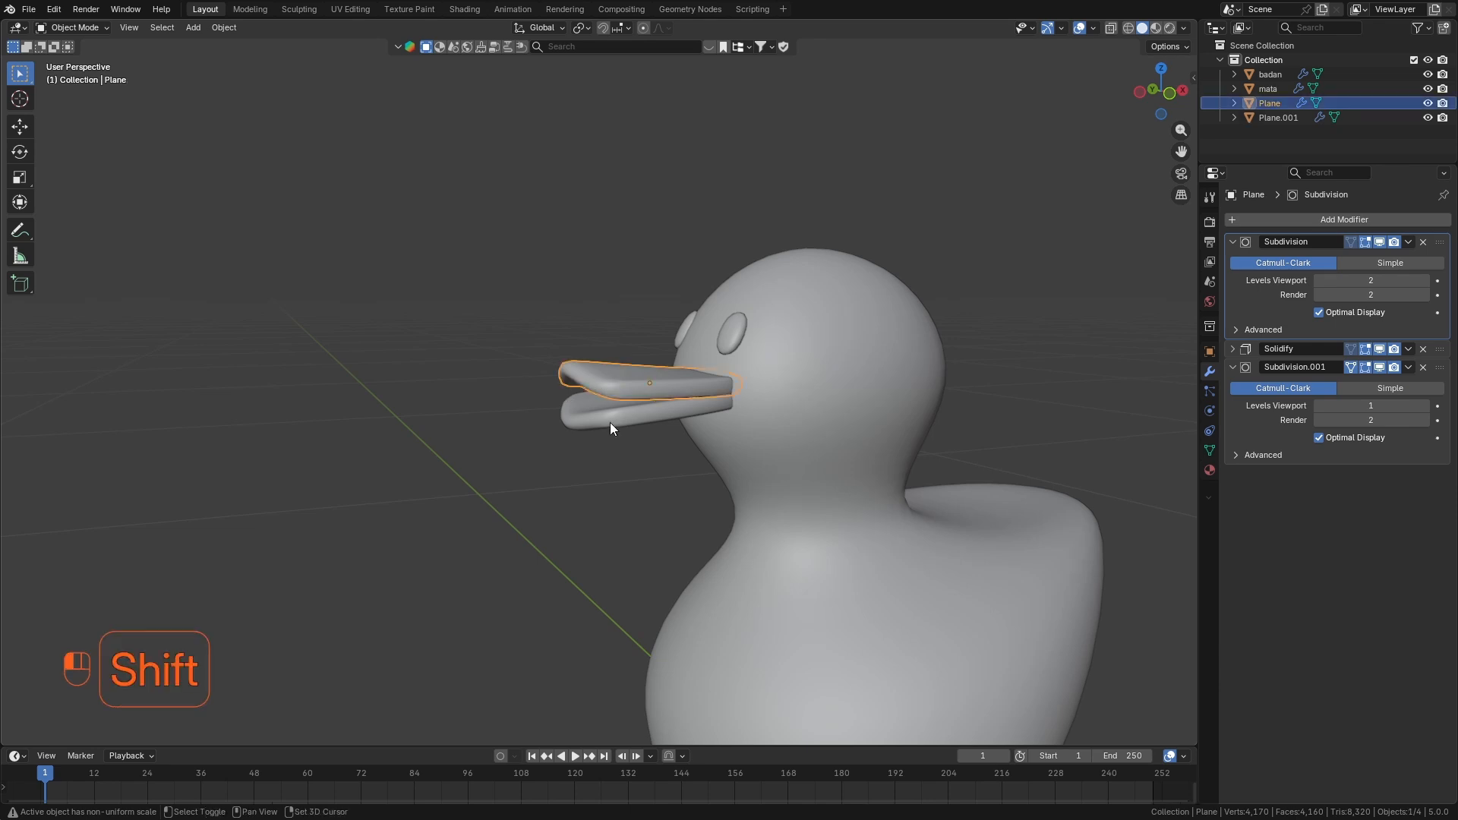
shift+click(609, 422)
middle_drag(576, 457, 626, 470)
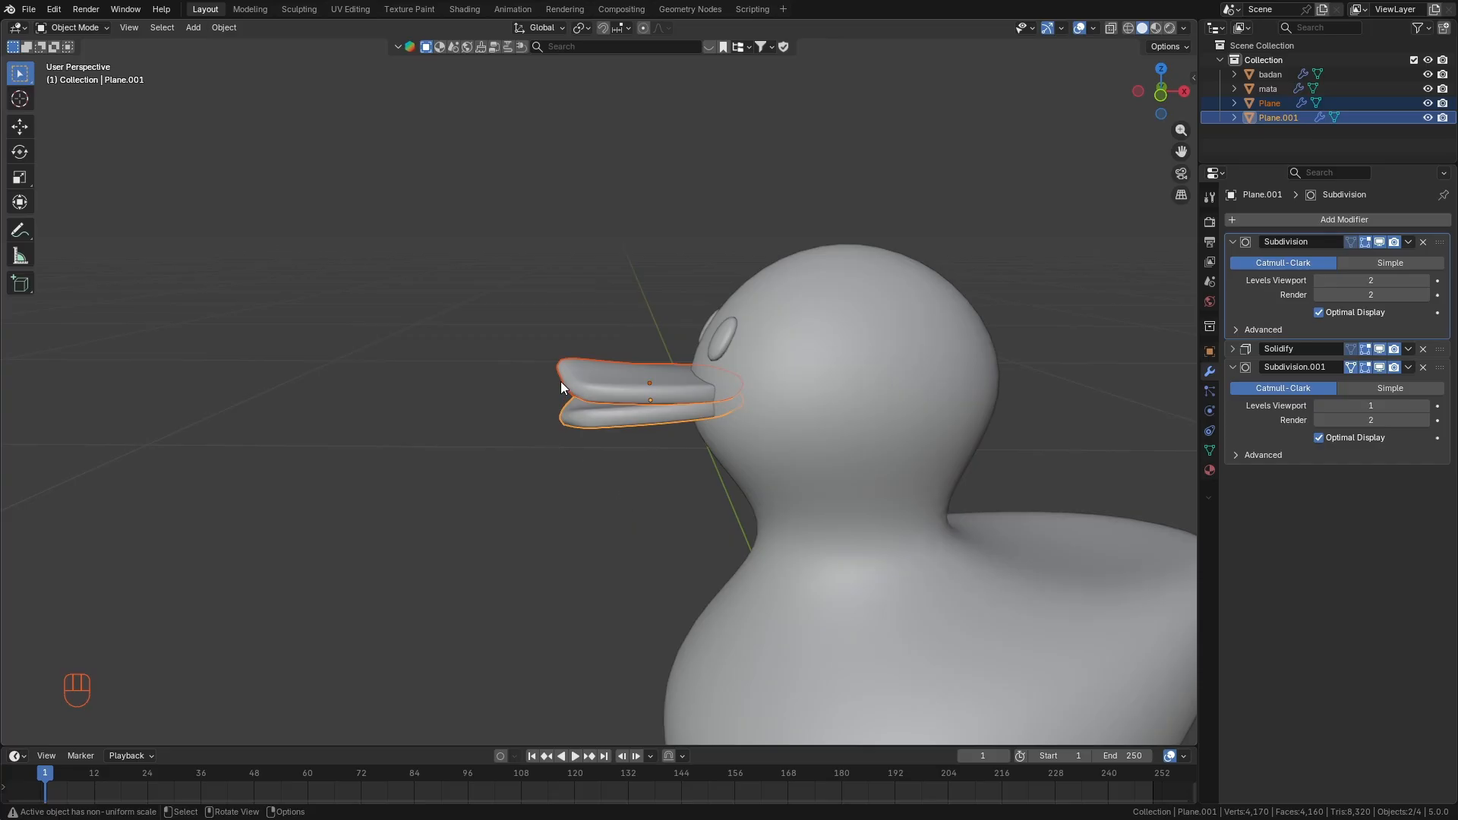
drag(501, 316, 618, 437)
middle_drag(572, 495, 633, 392)
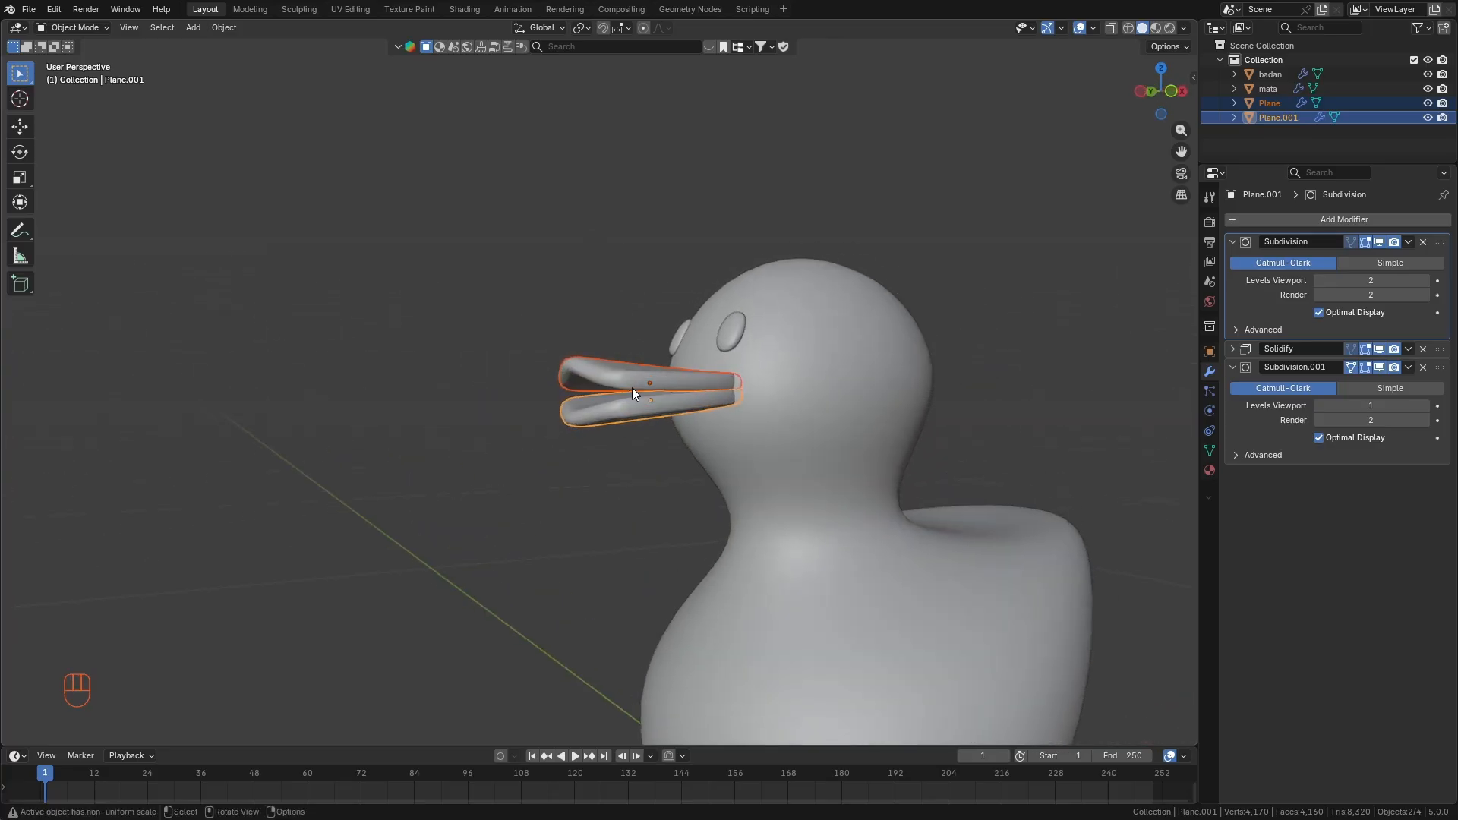
key(ctrl+j)
middle_drag(632, 393, 621, 365)
click(493, 253)
Select only the upper half's linked geometry of the joined beak in Edit Mode and try moving it.
scroll(592, 433, up, 2)
scroll(584, 430, up, 1)
scroll(621, 363, down, 4)
click(609, 377)
key(Tab)
key(a)
key(a)
key(l)
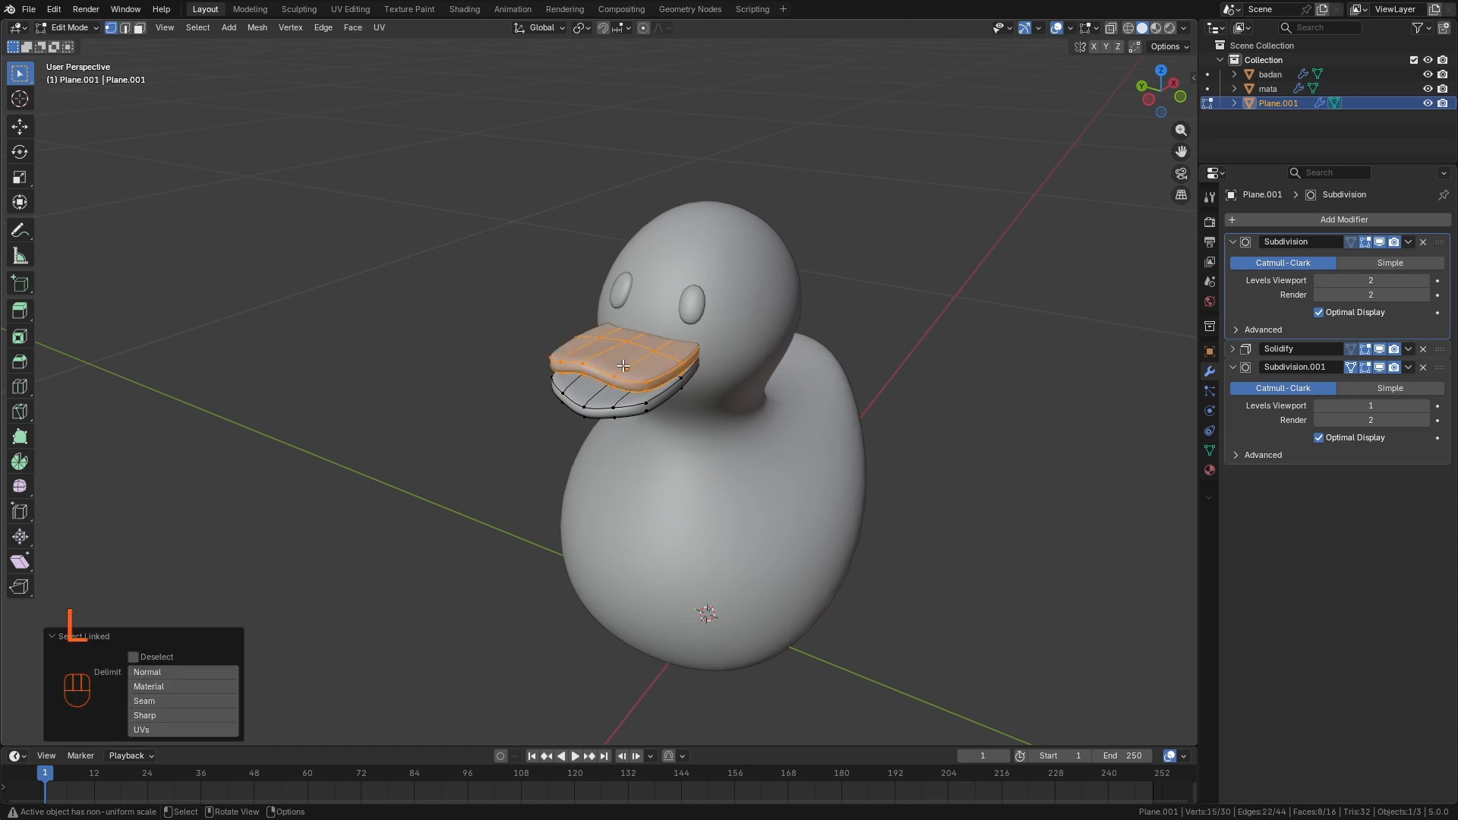
key(g)
right_click(564, 261)
middle_drag(564, 260, 634, 368)
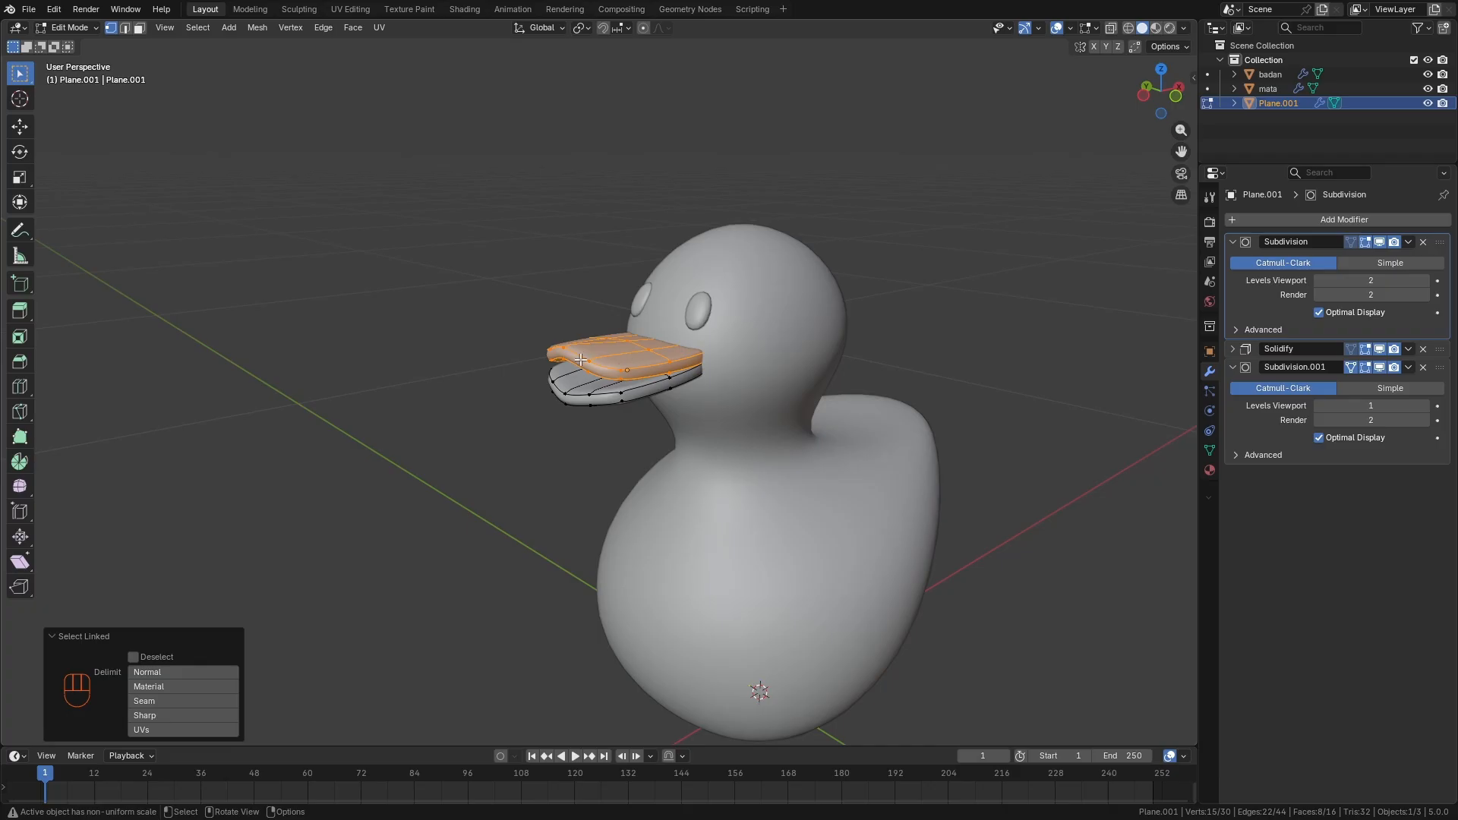
Return to Object Mode and rename the joined beak object to "moncong".
key(Tab)
double_click(1272, 104)
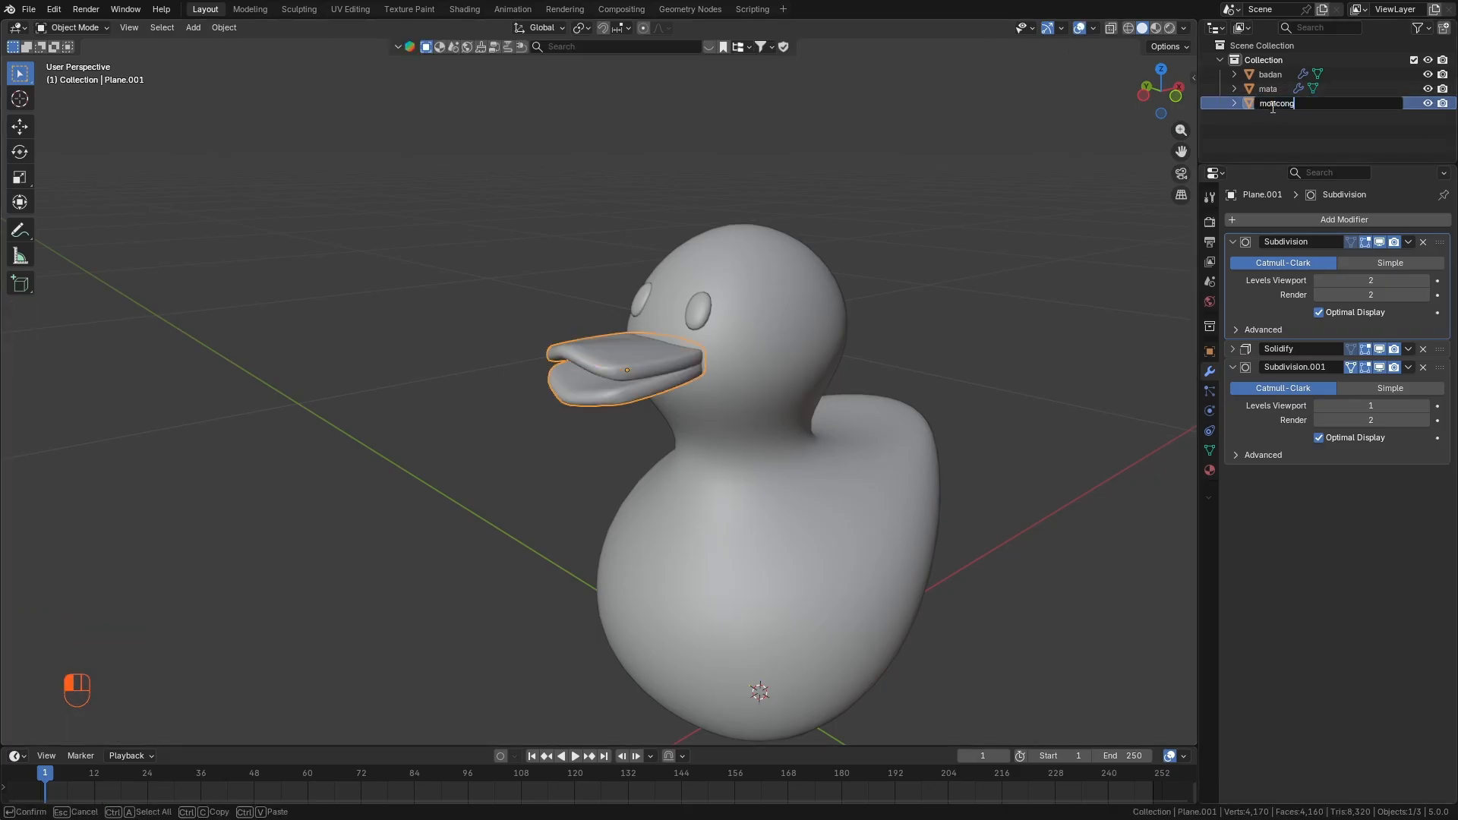
key(Return)
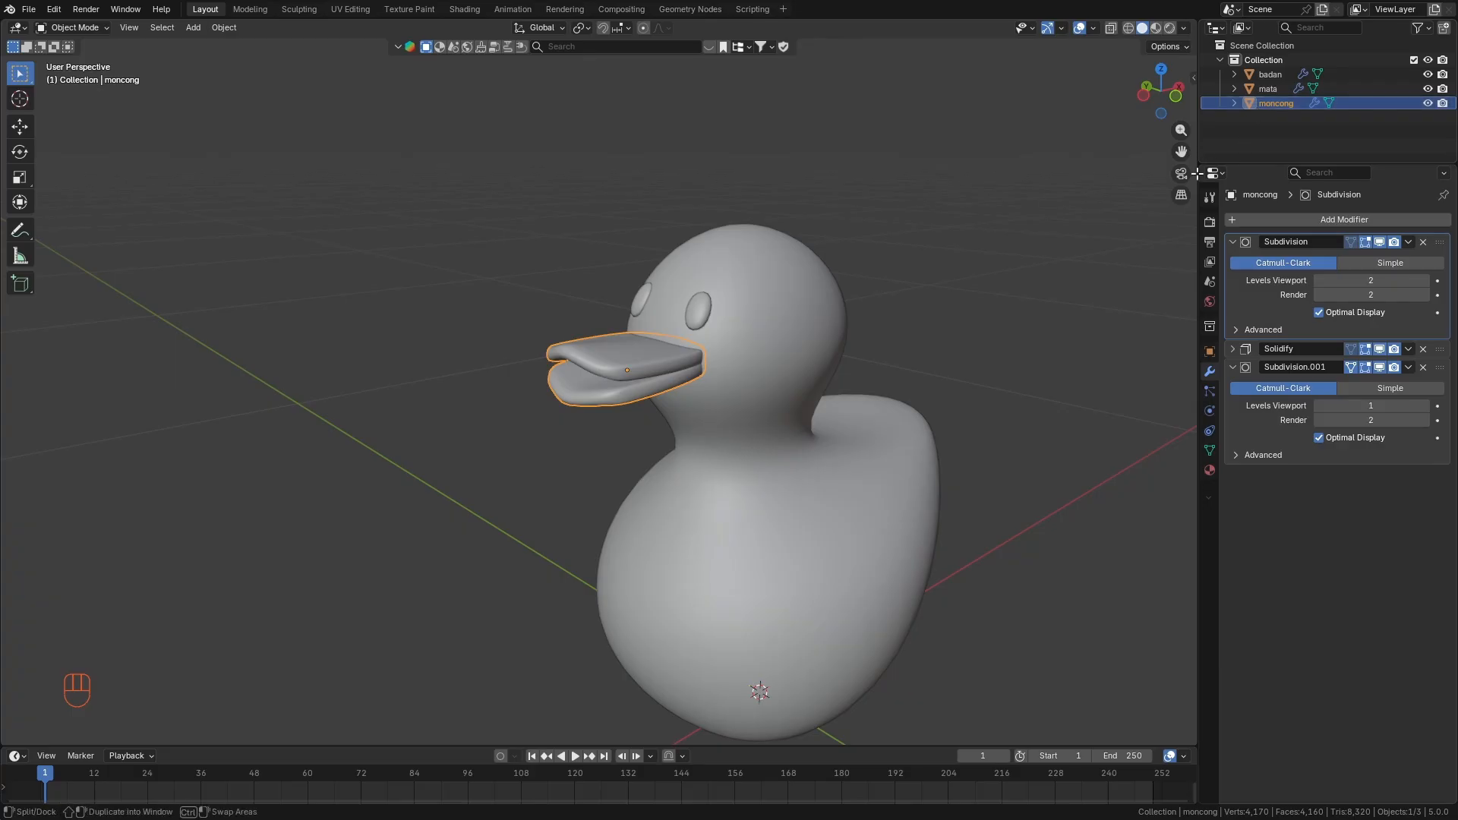
Deselect the beak and examine the duck's head, beak and body from the side.
scroll(753, 419, down, 1)
middle_drag(753, 420, 1001, 468)
scroll(820, 450, down, 3)
mouse_move(820, 450)
middle_down()
mouse_move(873, 459)
mouse_move(934, 501)
mouse_move(744, 457)
mouse_move(809, 410)
mouse_move(826, 467)
mouse_move(829, 437)
middle_up()
click(928, 307)
scroll(825, 451, up, 3)
scroll(829, 432, up, 3)
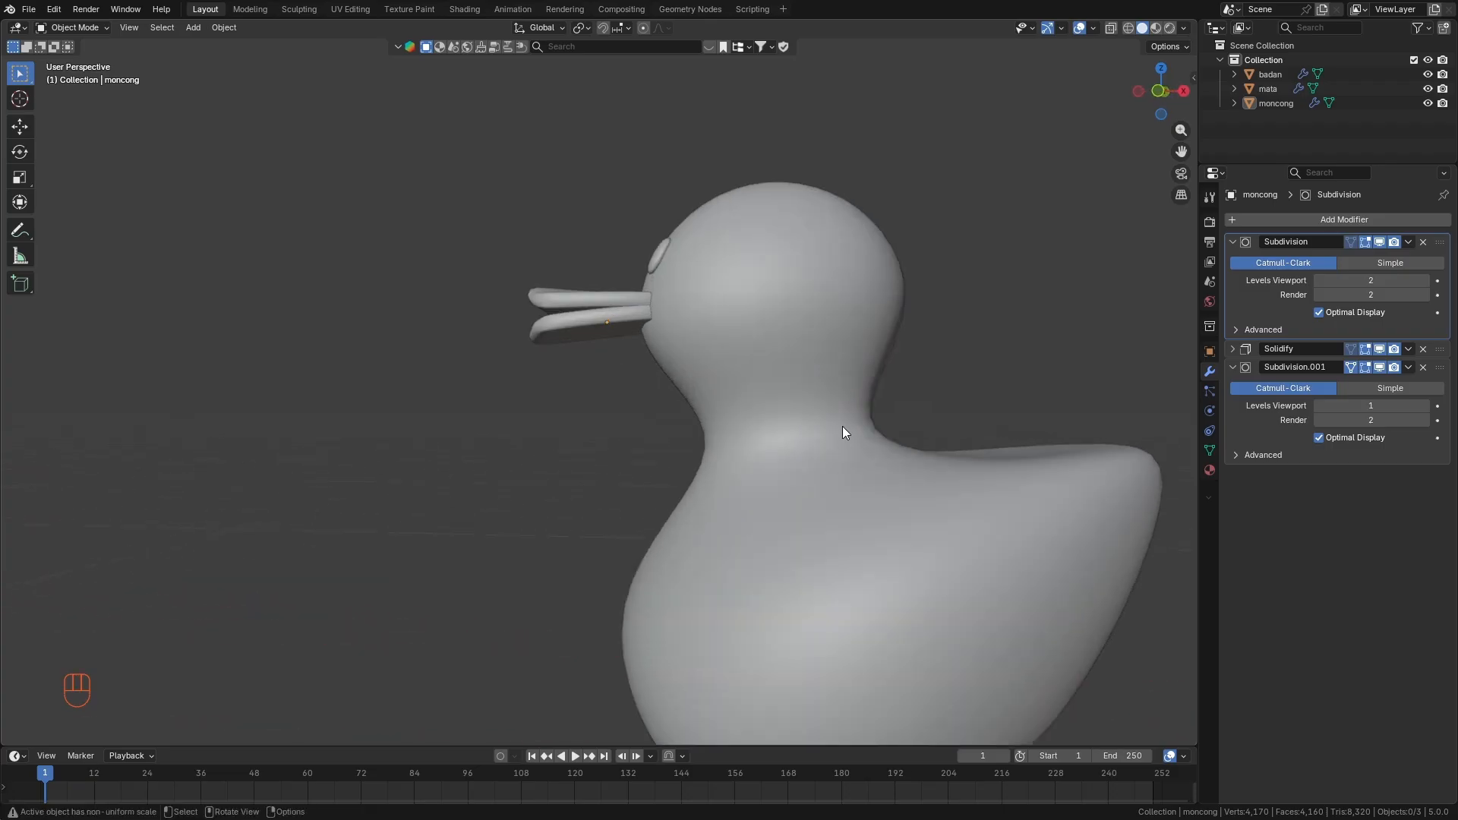
key(alt+Tab)
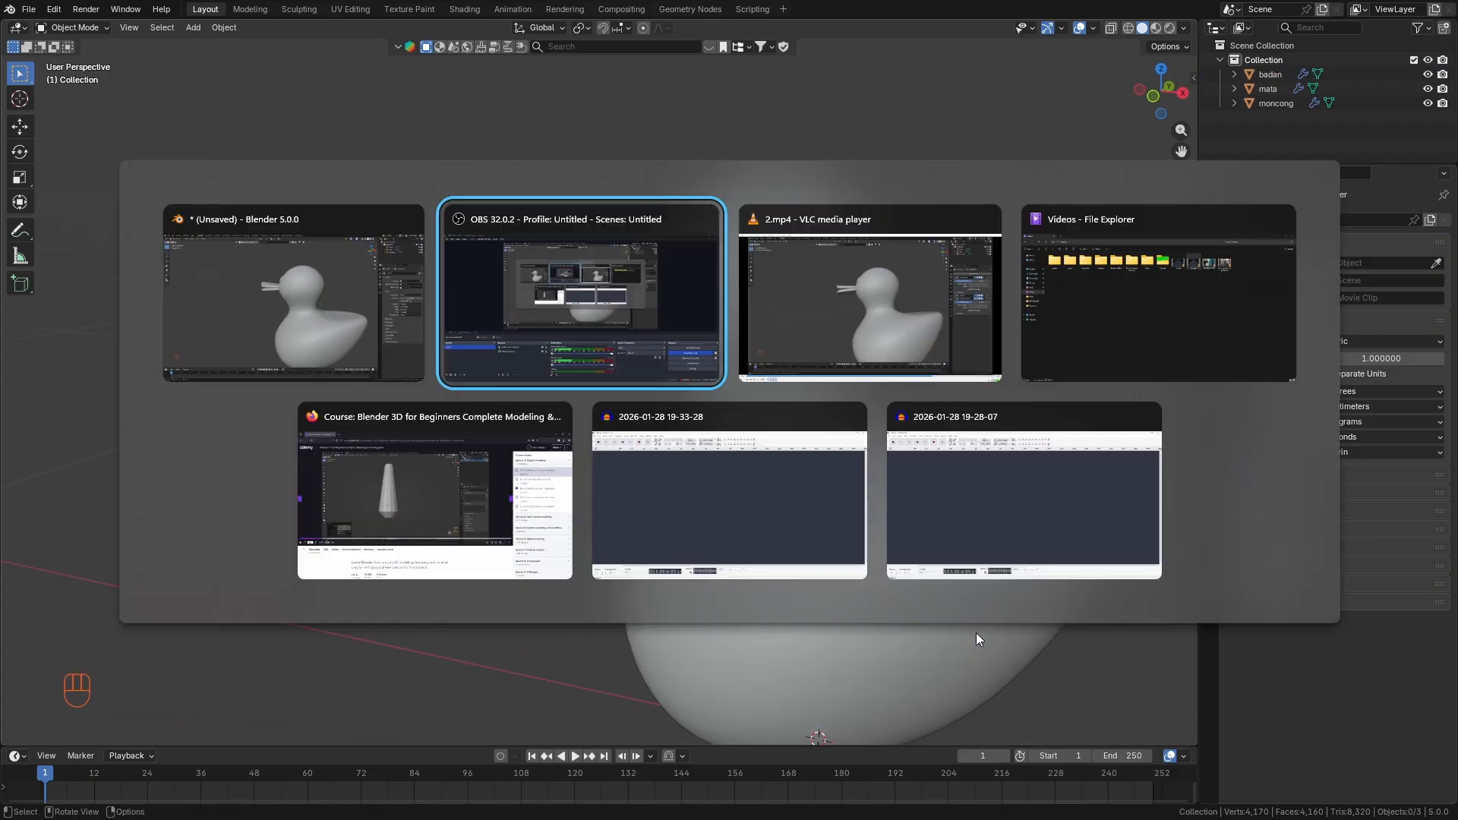
key(alt+Tab)
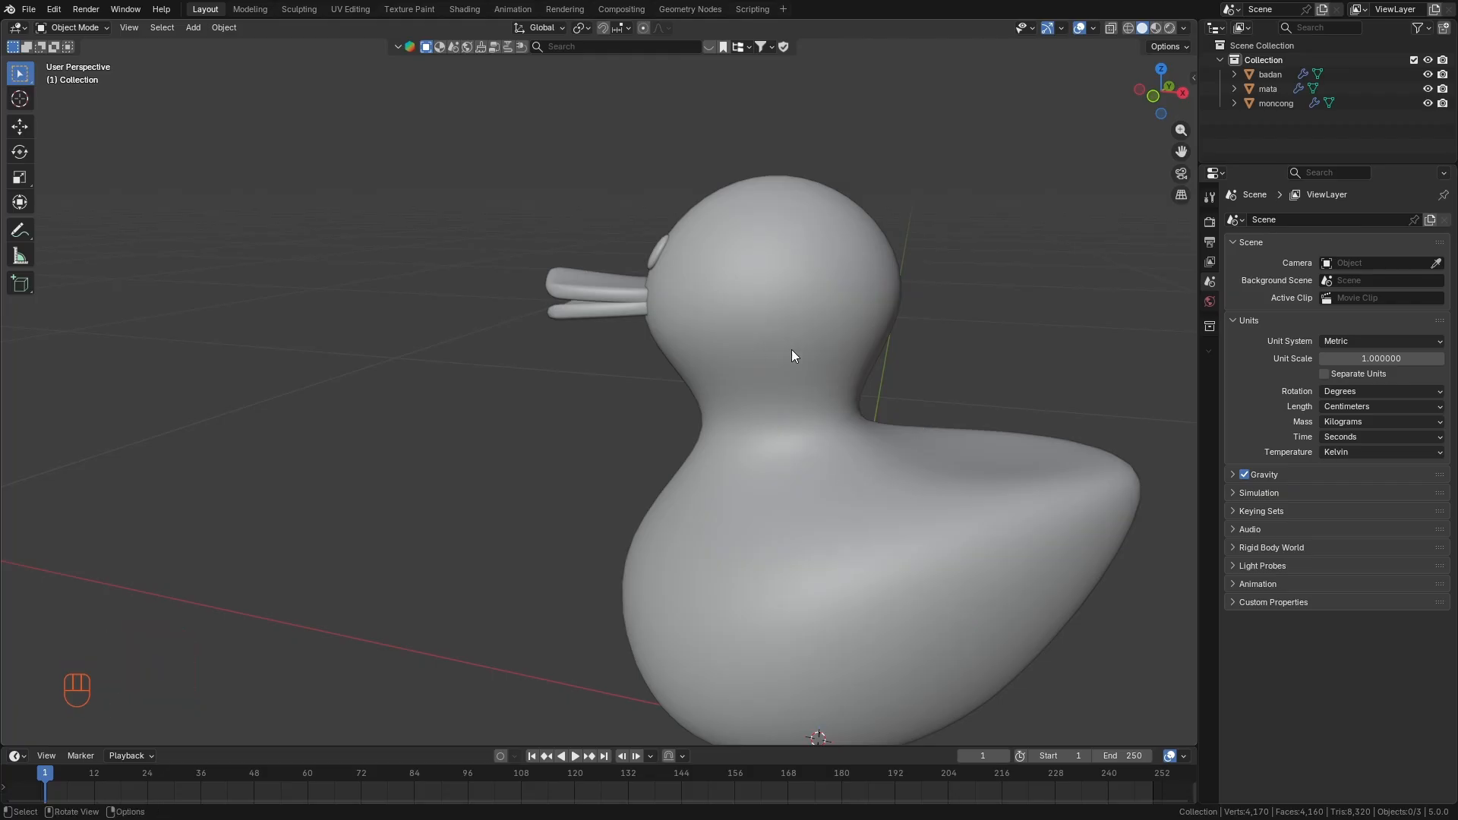
Enter Edit Mode on the body object "badan", switch to face selection and select the face loop around the neck.
click(755, 237)
middle_drag(784, 407, 810, 407)
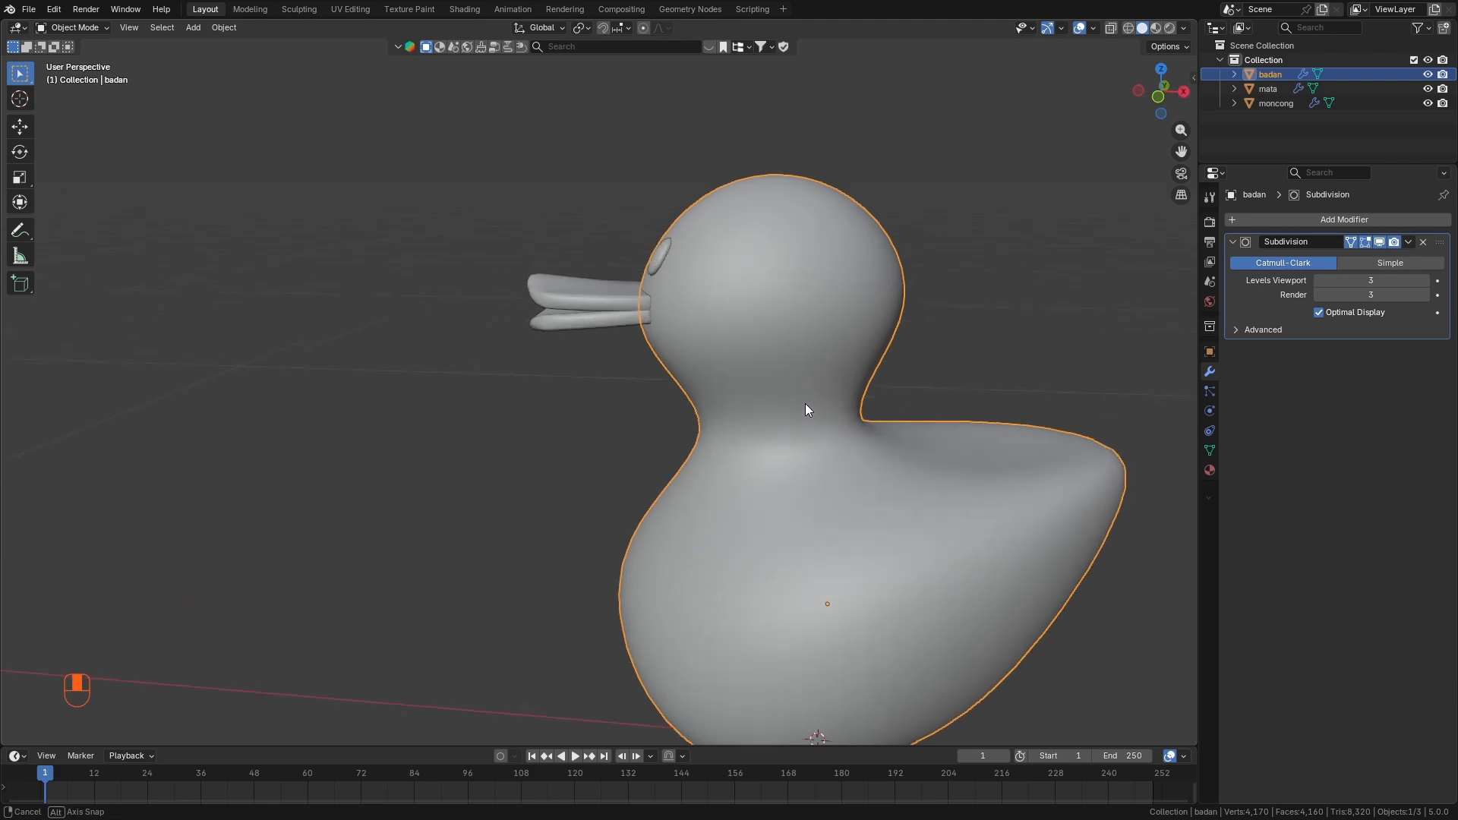
key(Tab)
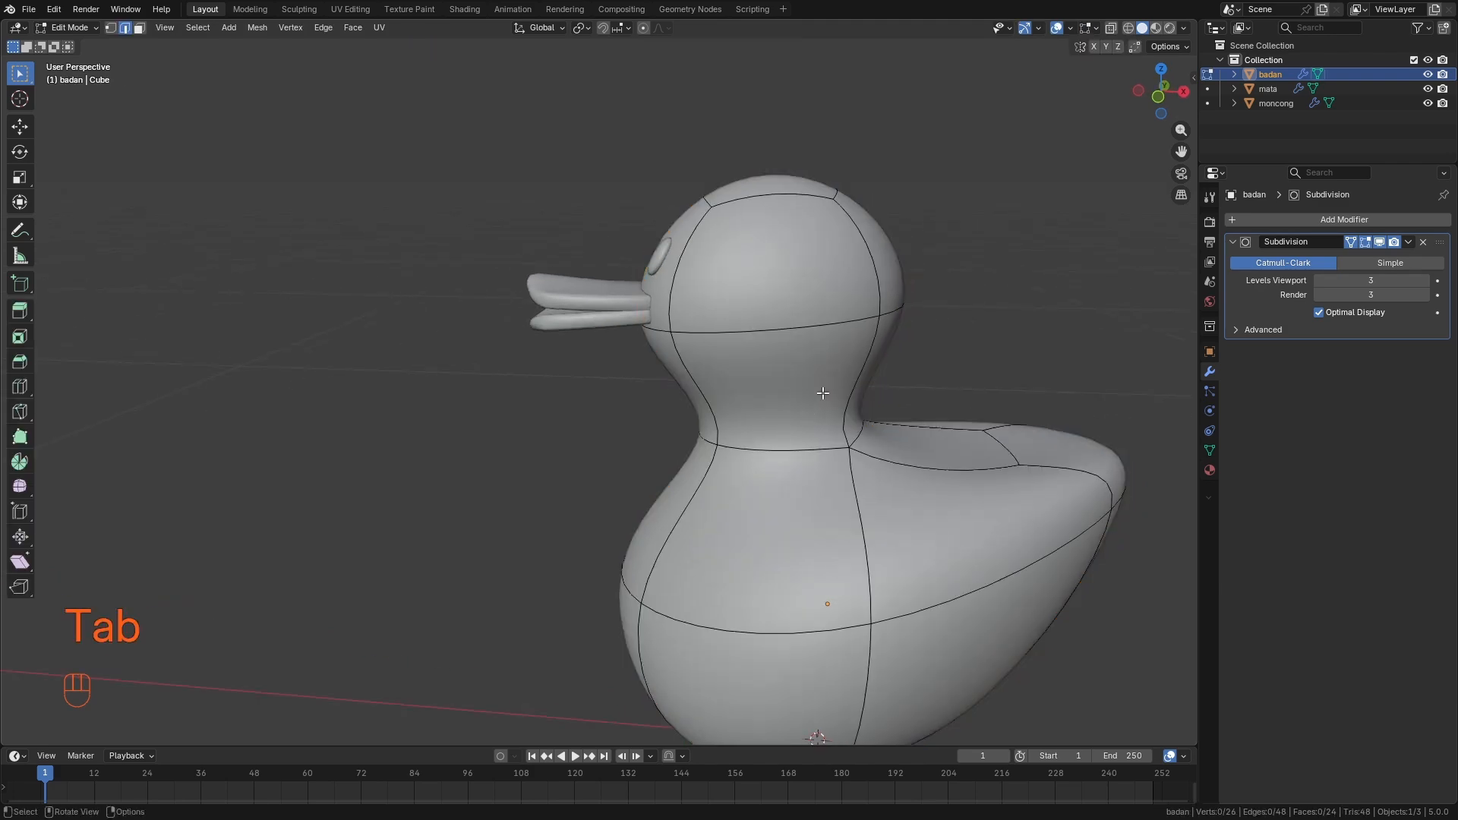
middle_drag(815, 445, 772, 354)
mouse_move(654, 374)
middle_down()
mouse_move(781, 352)
mouse_move(656, 364)
middle_up()
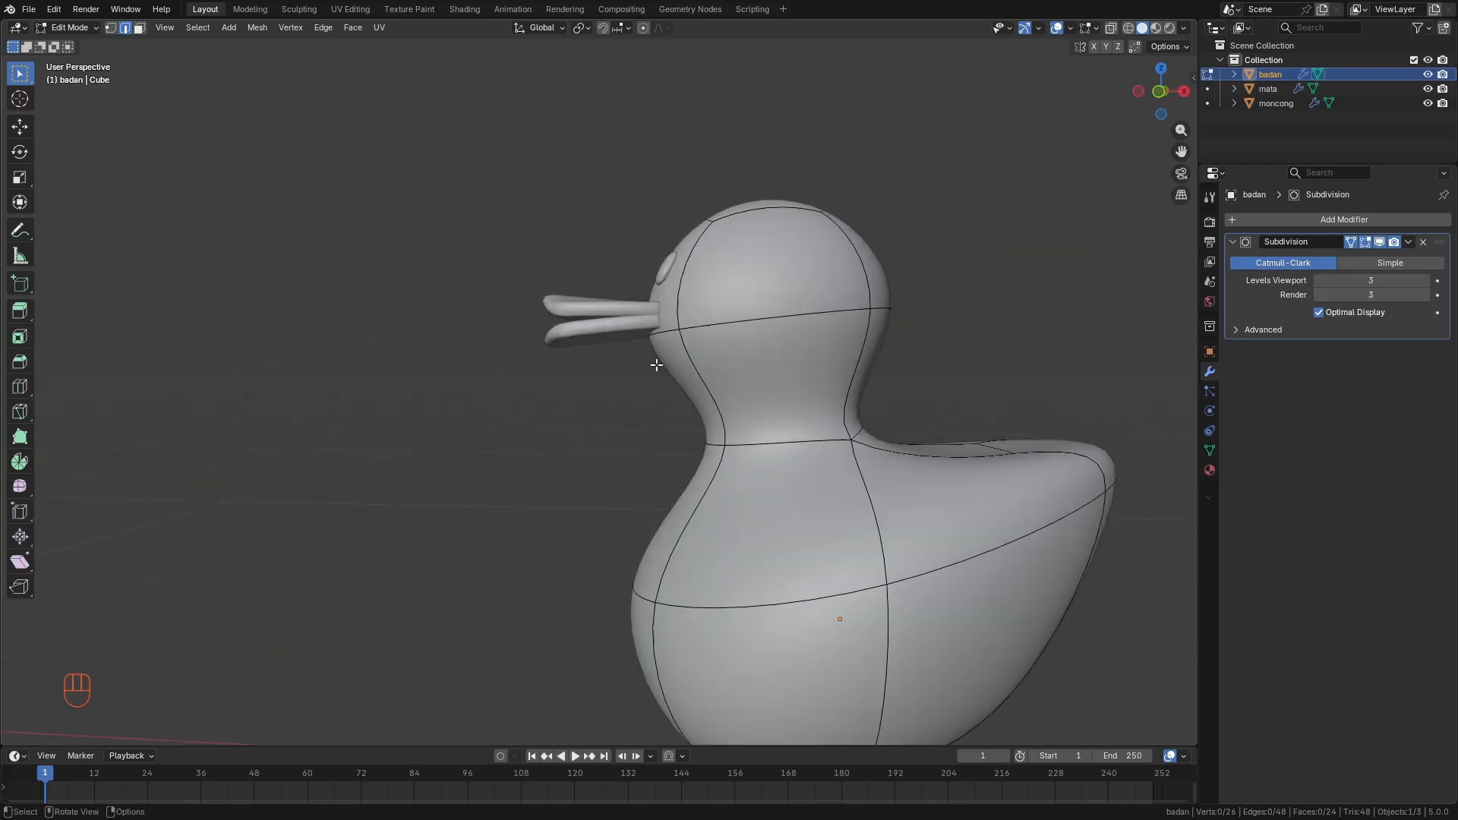
middle_drag(799, 364, 750, 403)
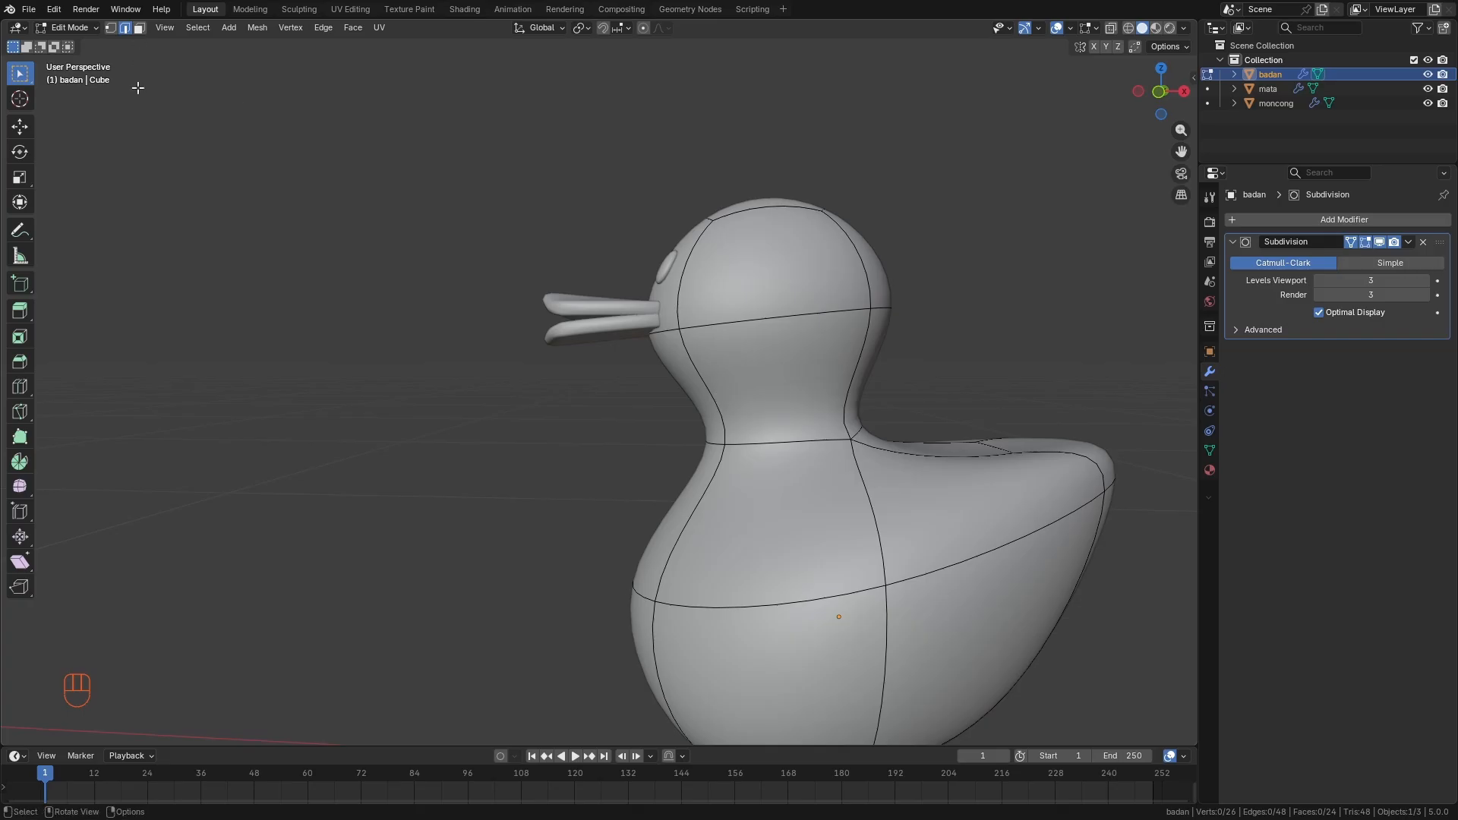
click(139, 27)
key(alt)
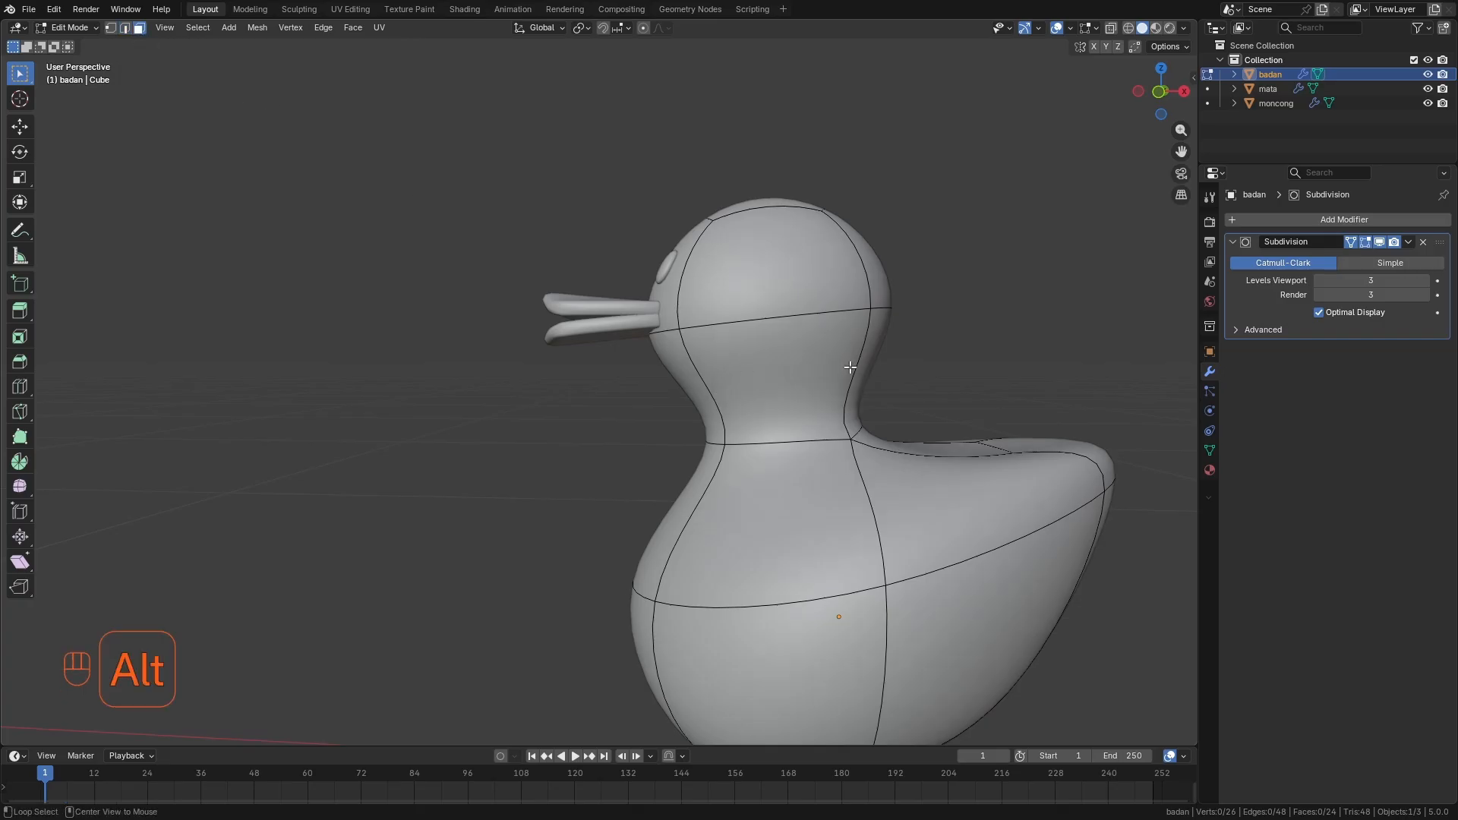
alt+click(850, 367)
middle_drag(850, 367, 755, 413)
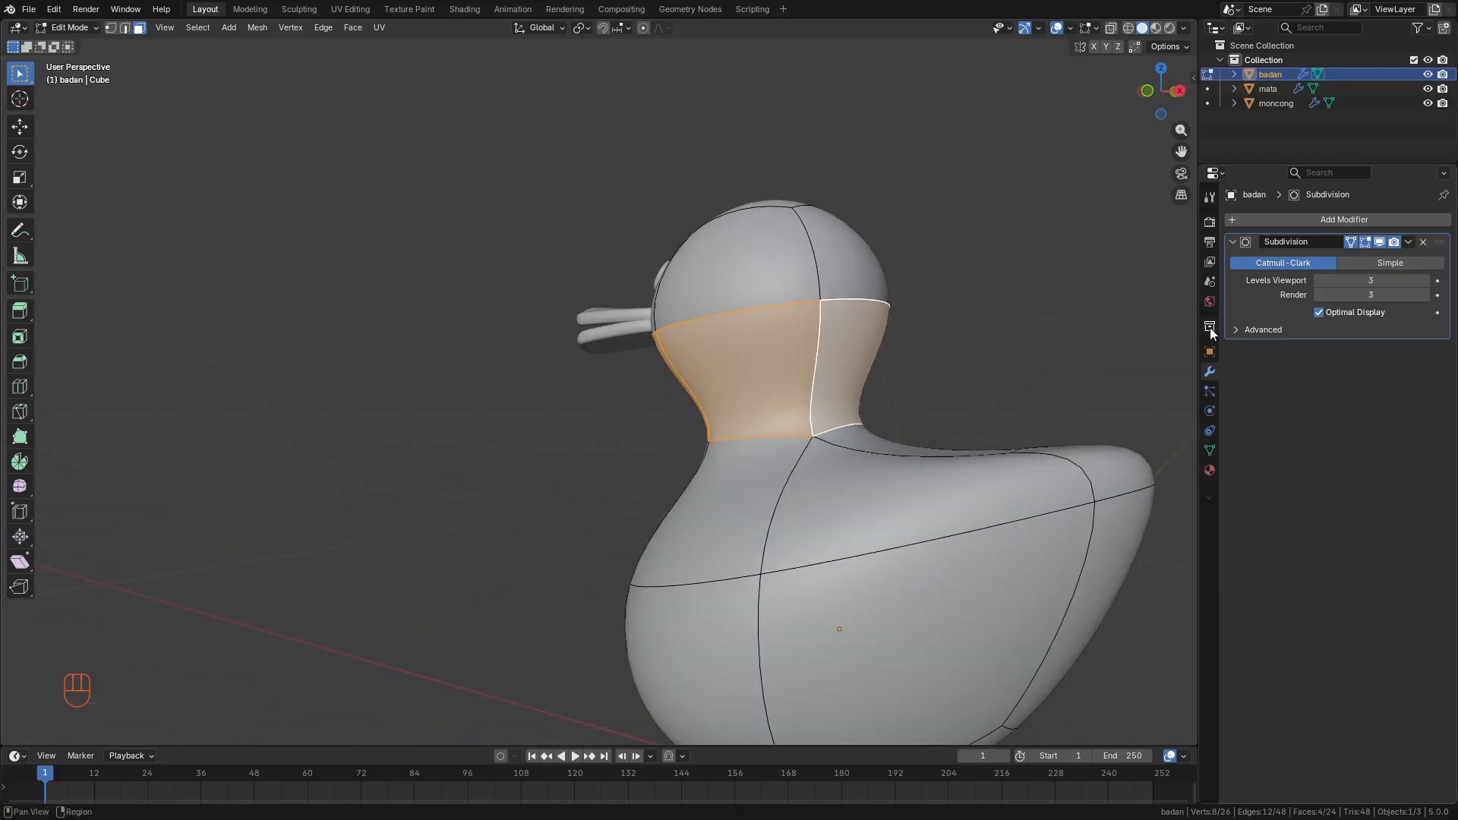
Turn off the body Subdivision modifier's on-cage display so the selected neck faces show on the original mesh cage.
click(1353, 240)
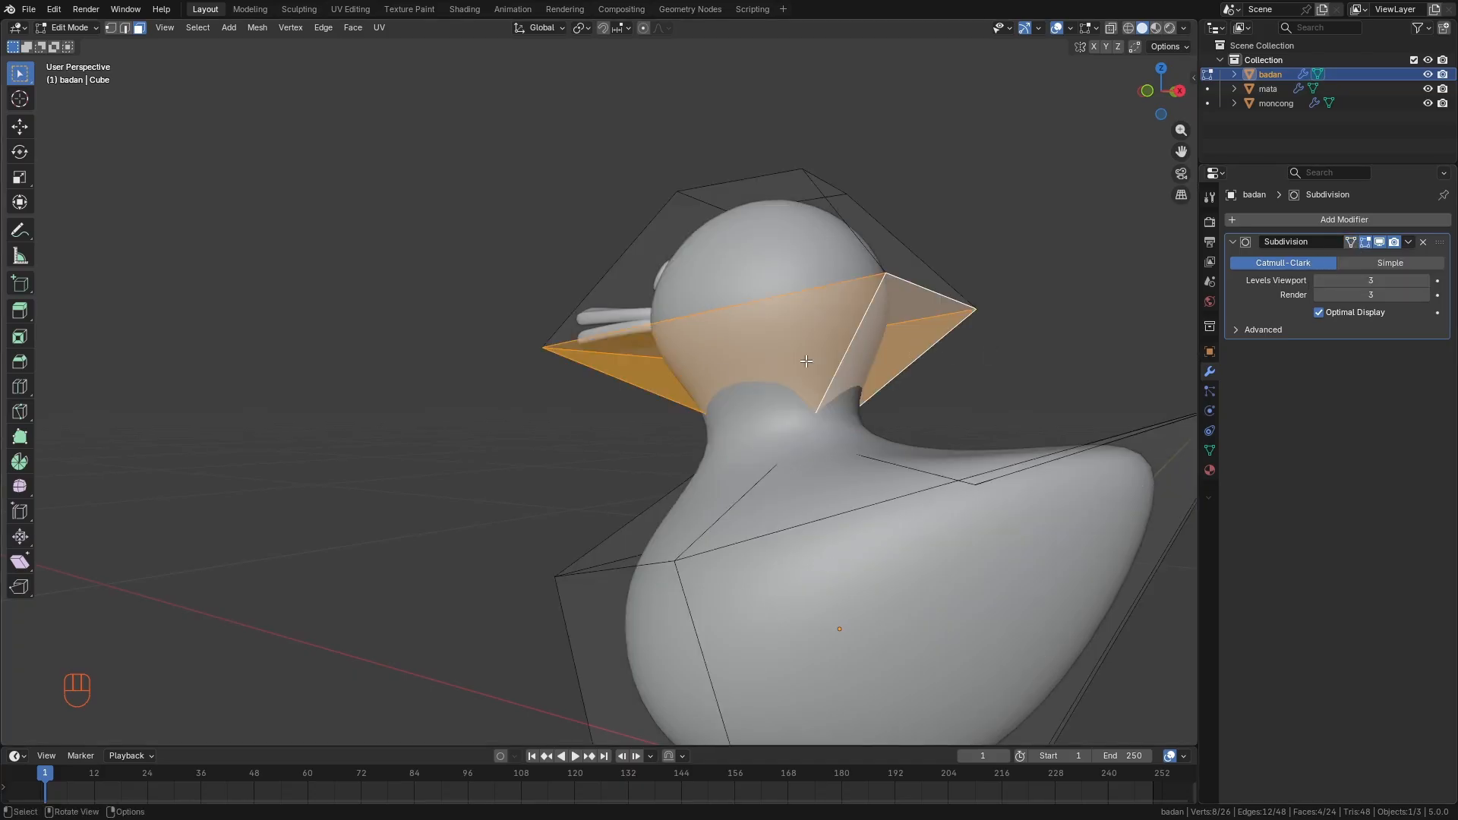
middle_drag(806, 361, 689, 400)
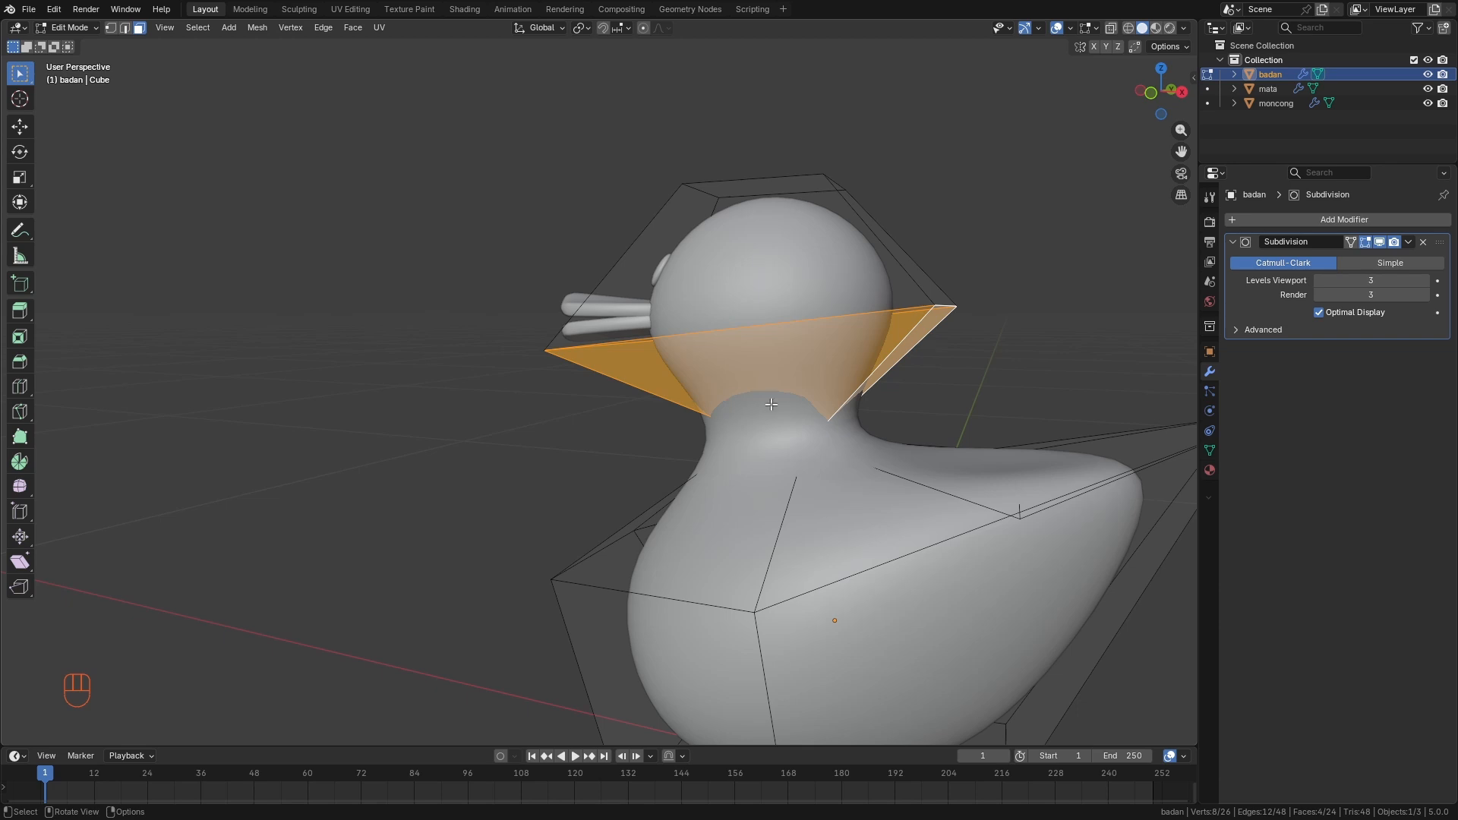
middle_drag(706, 395, 703, 393)
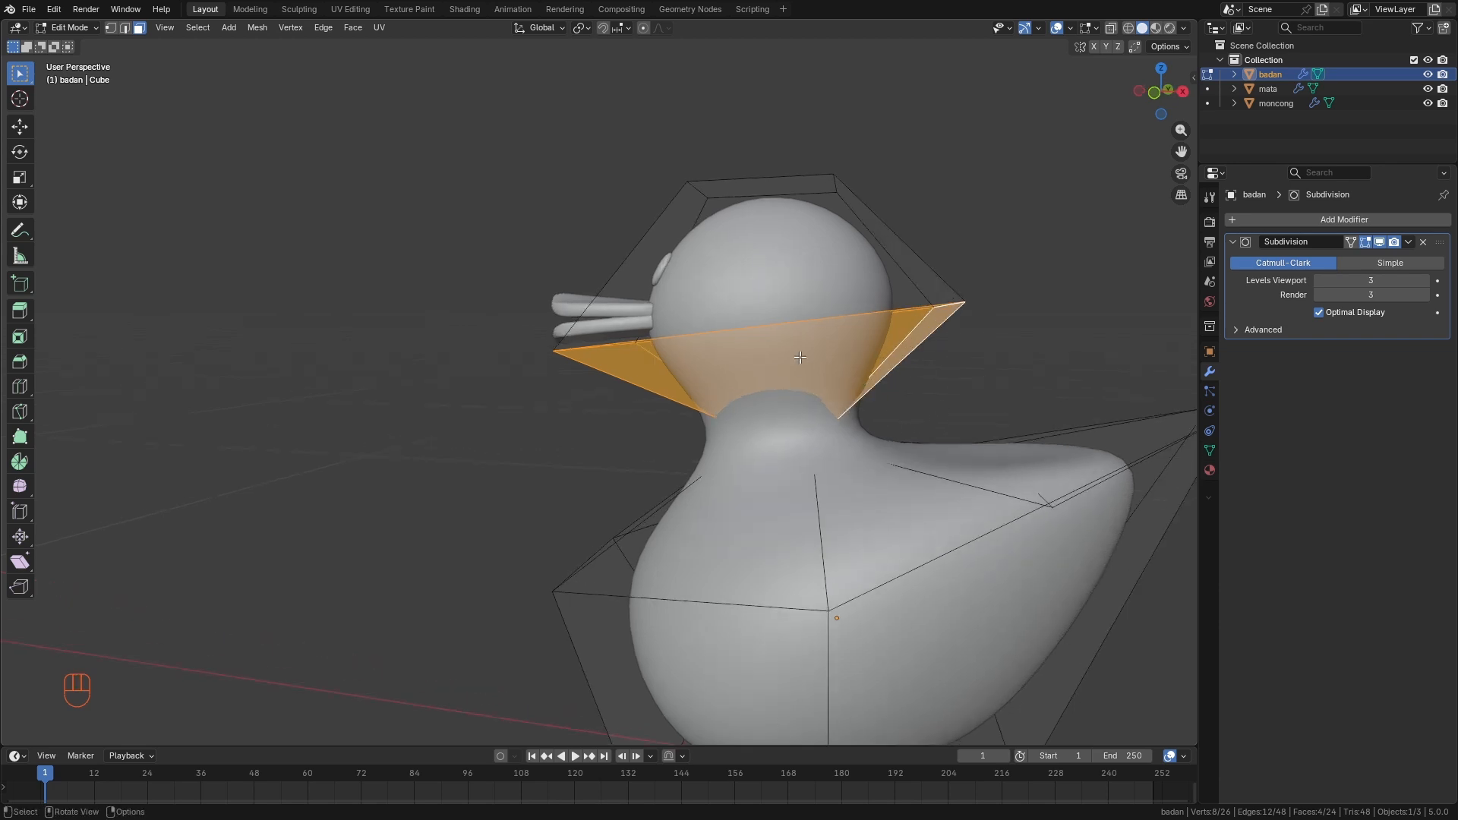
middle_drag(800, 357, 824, 412)
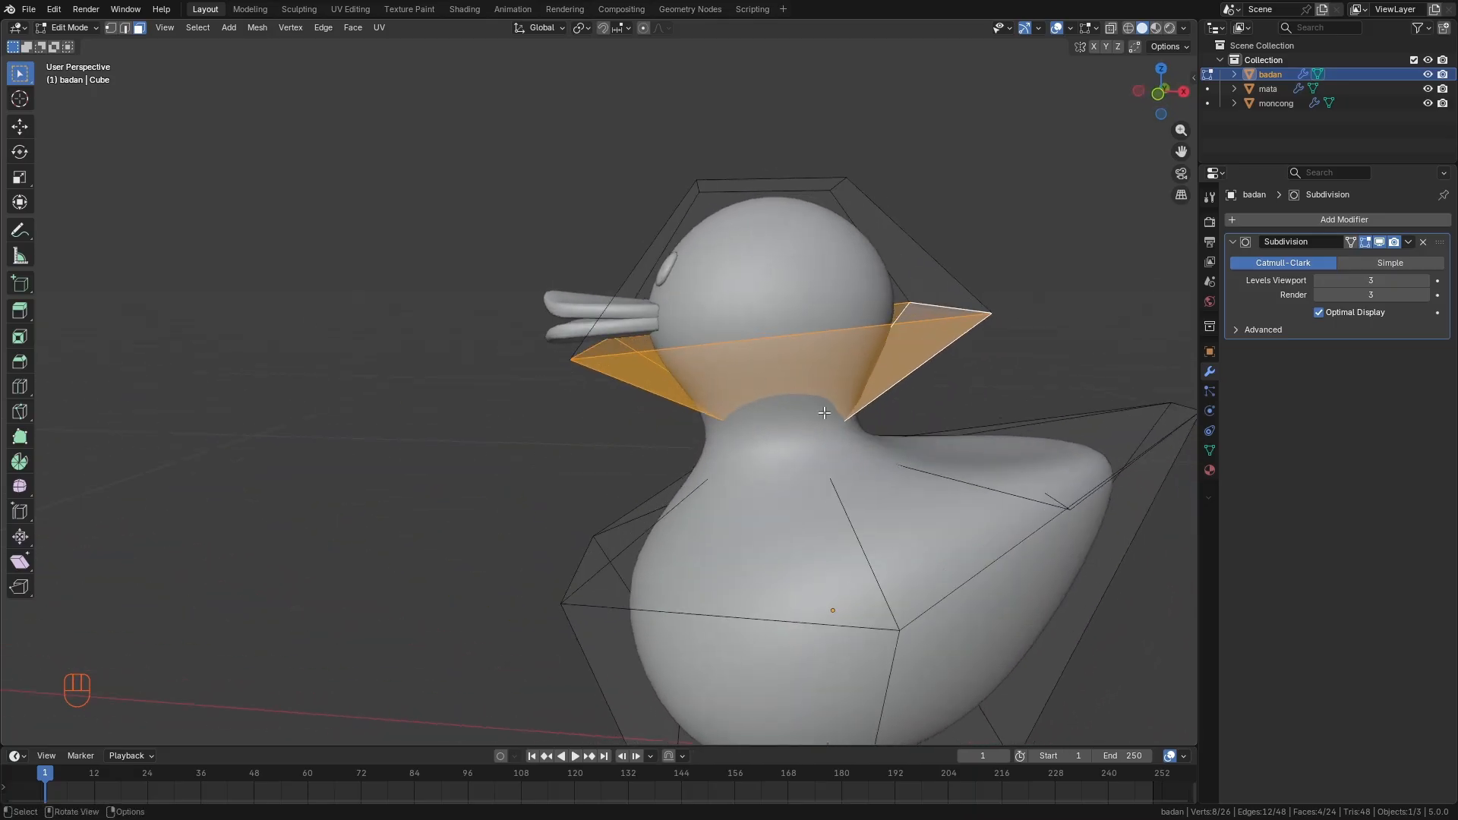
Duplicate the neck faces in place, separate the selection into its own object and return to Object Mode.
key(shift+d)
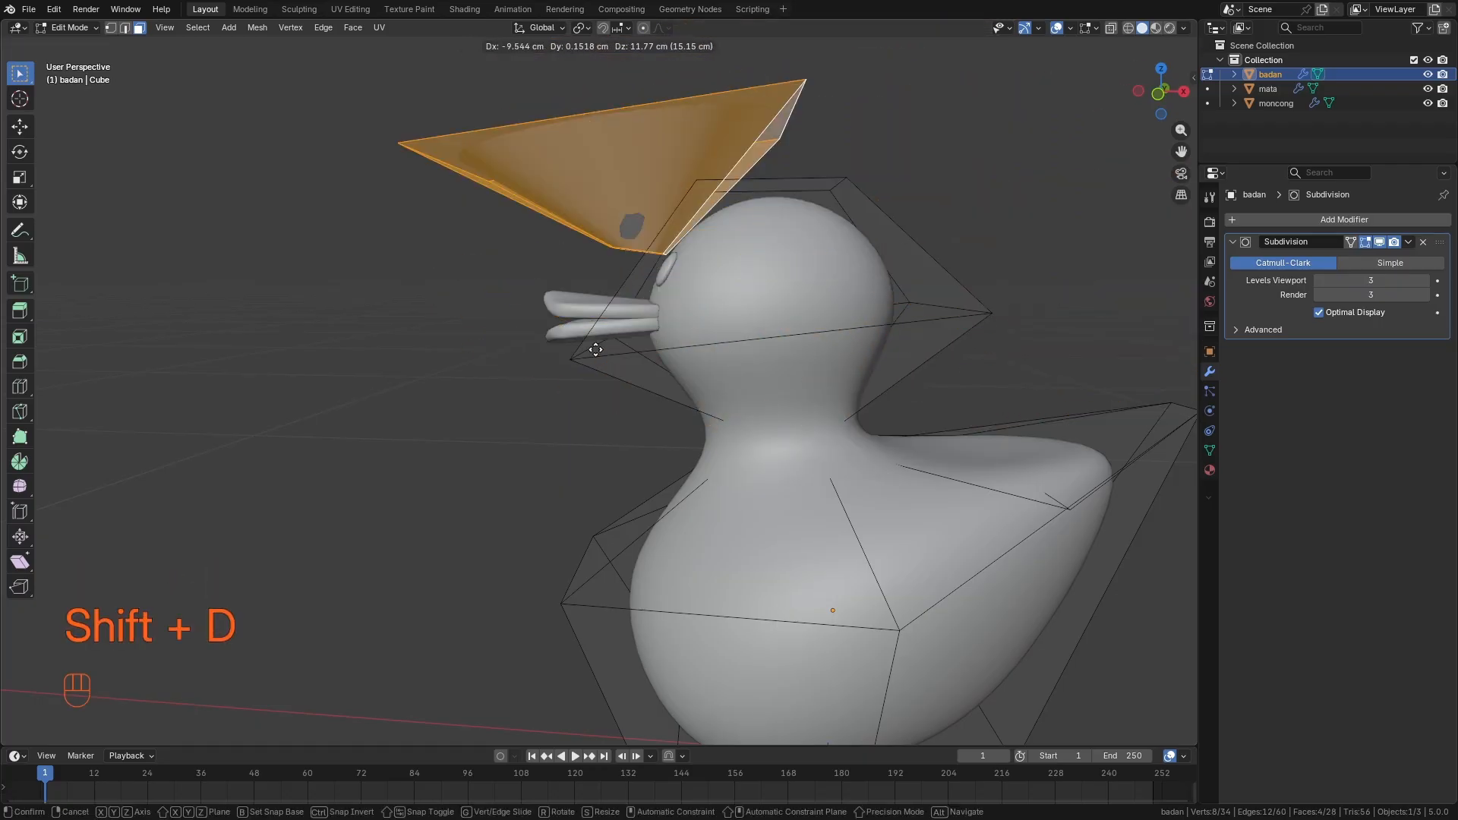
right_click(919, 422)
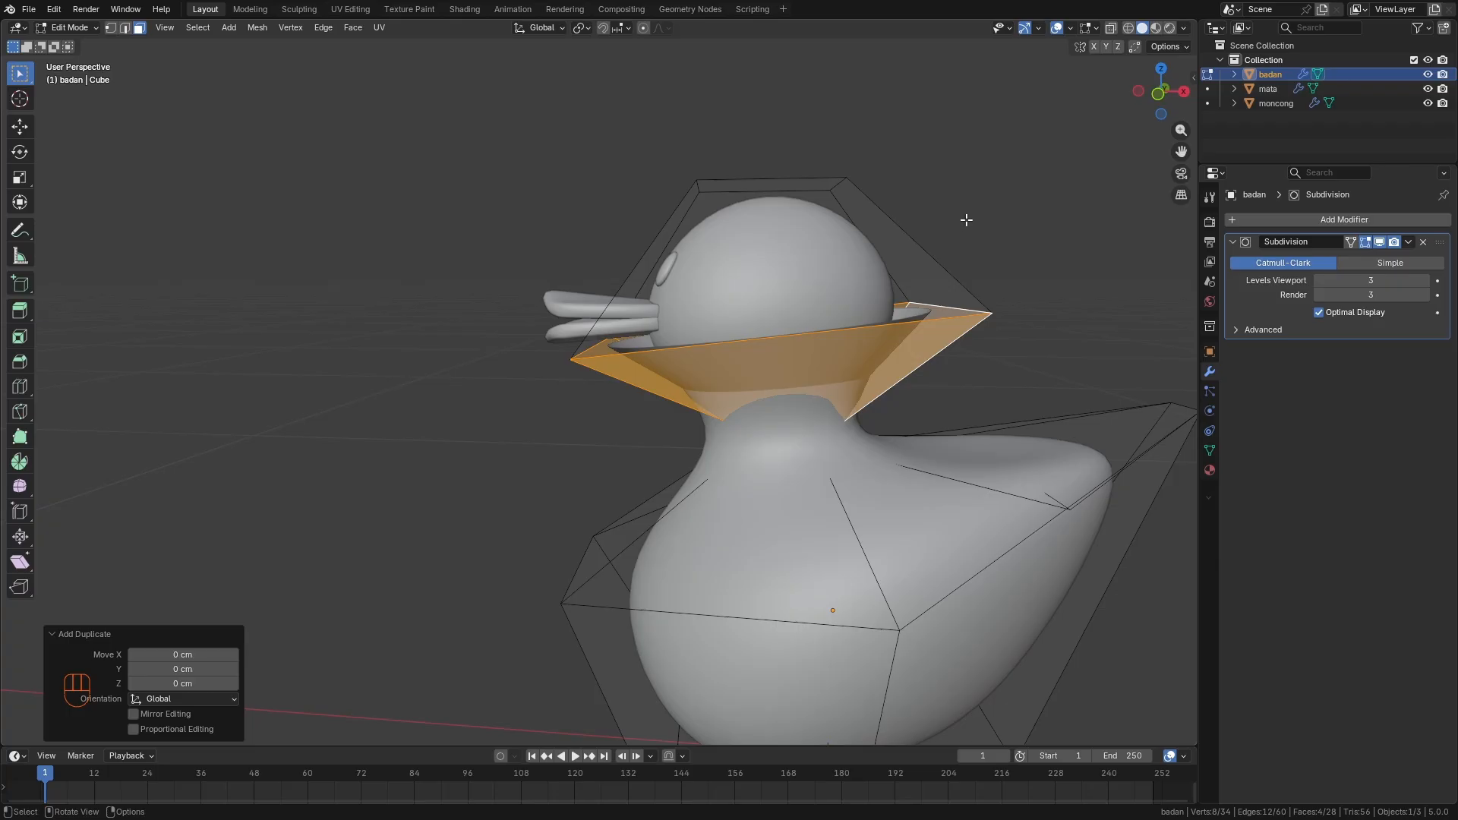
key(p)
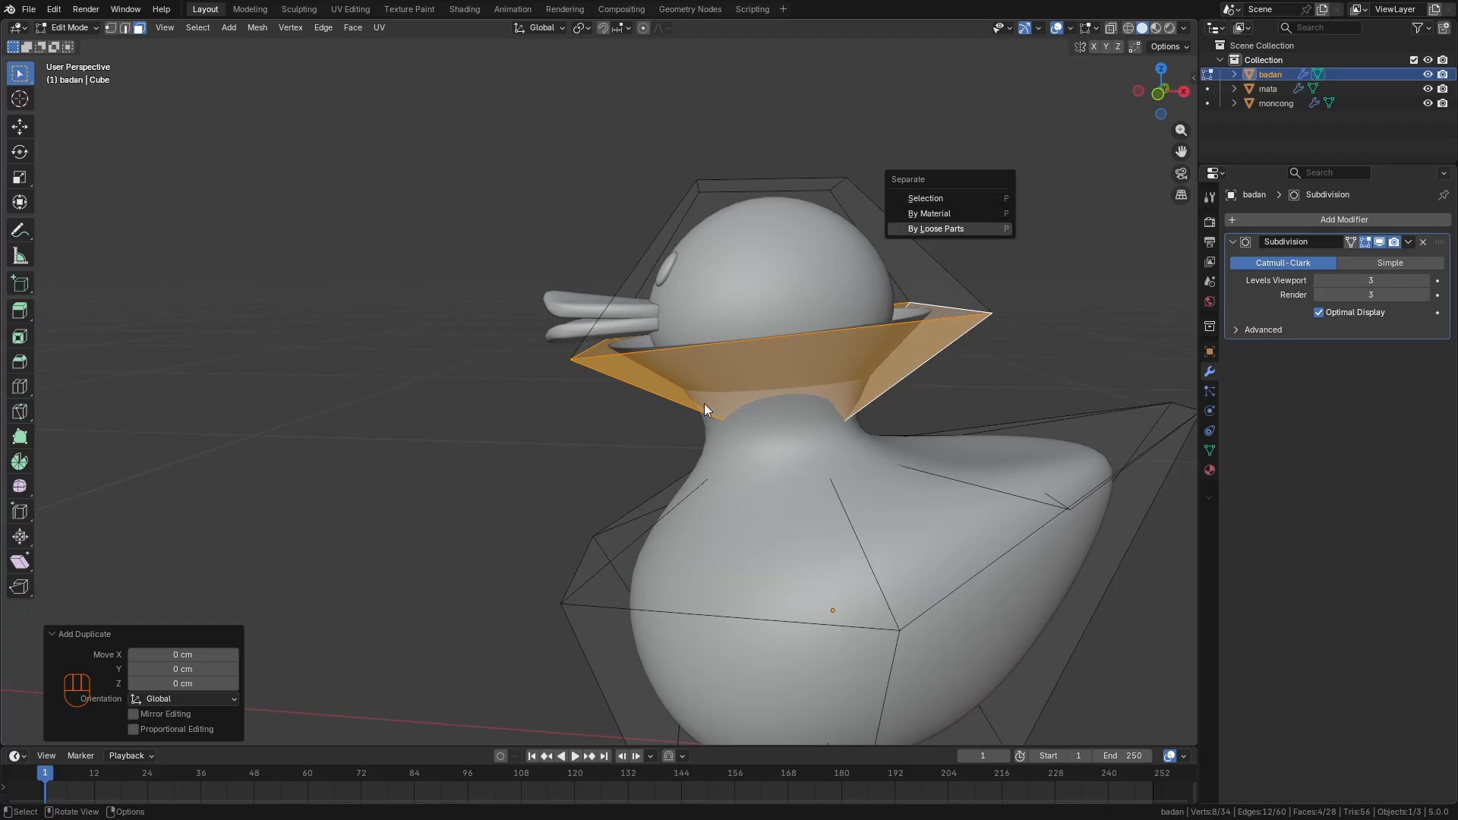
click(932, 199)
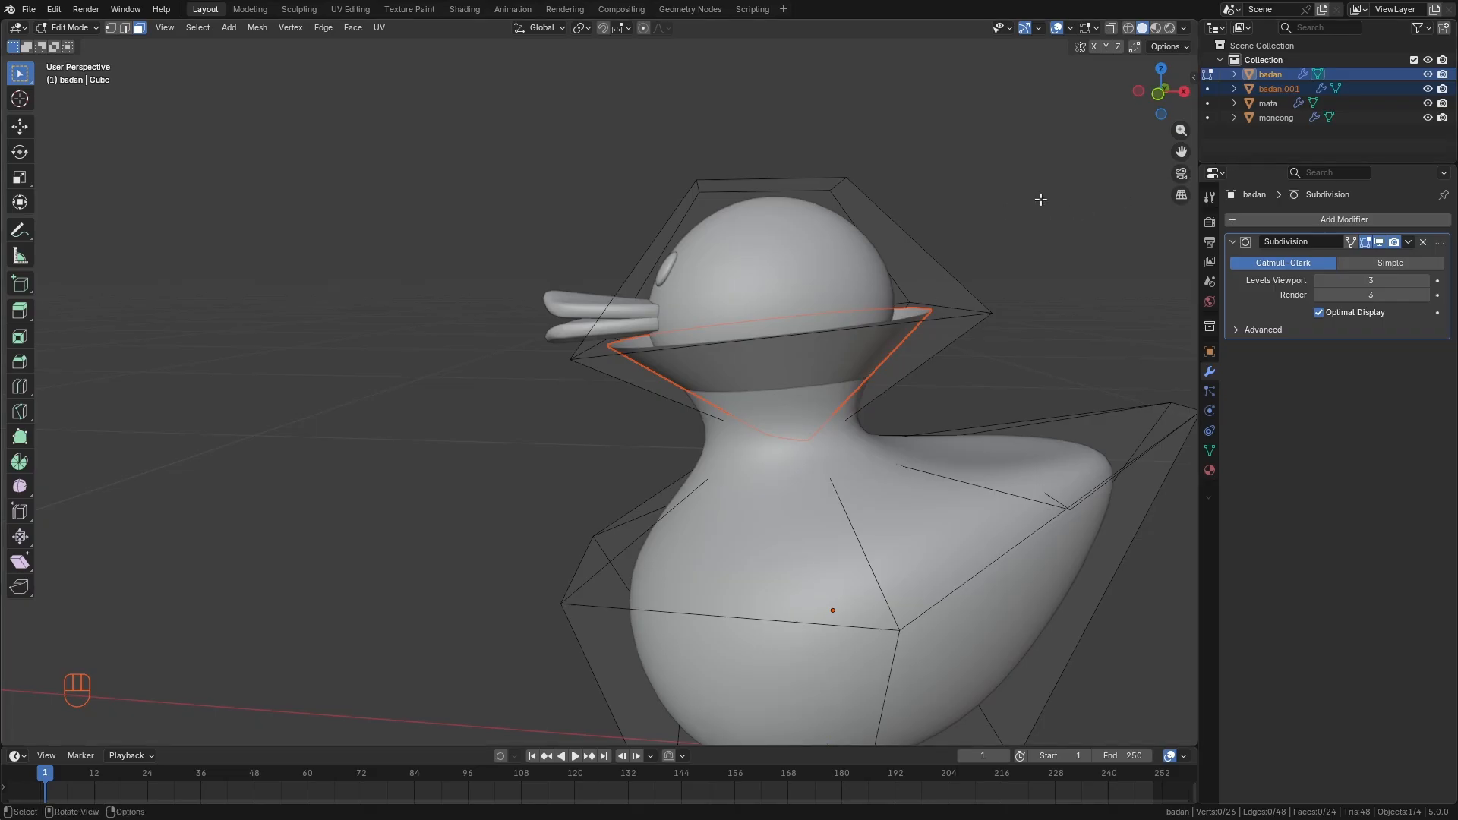
key(Tab)
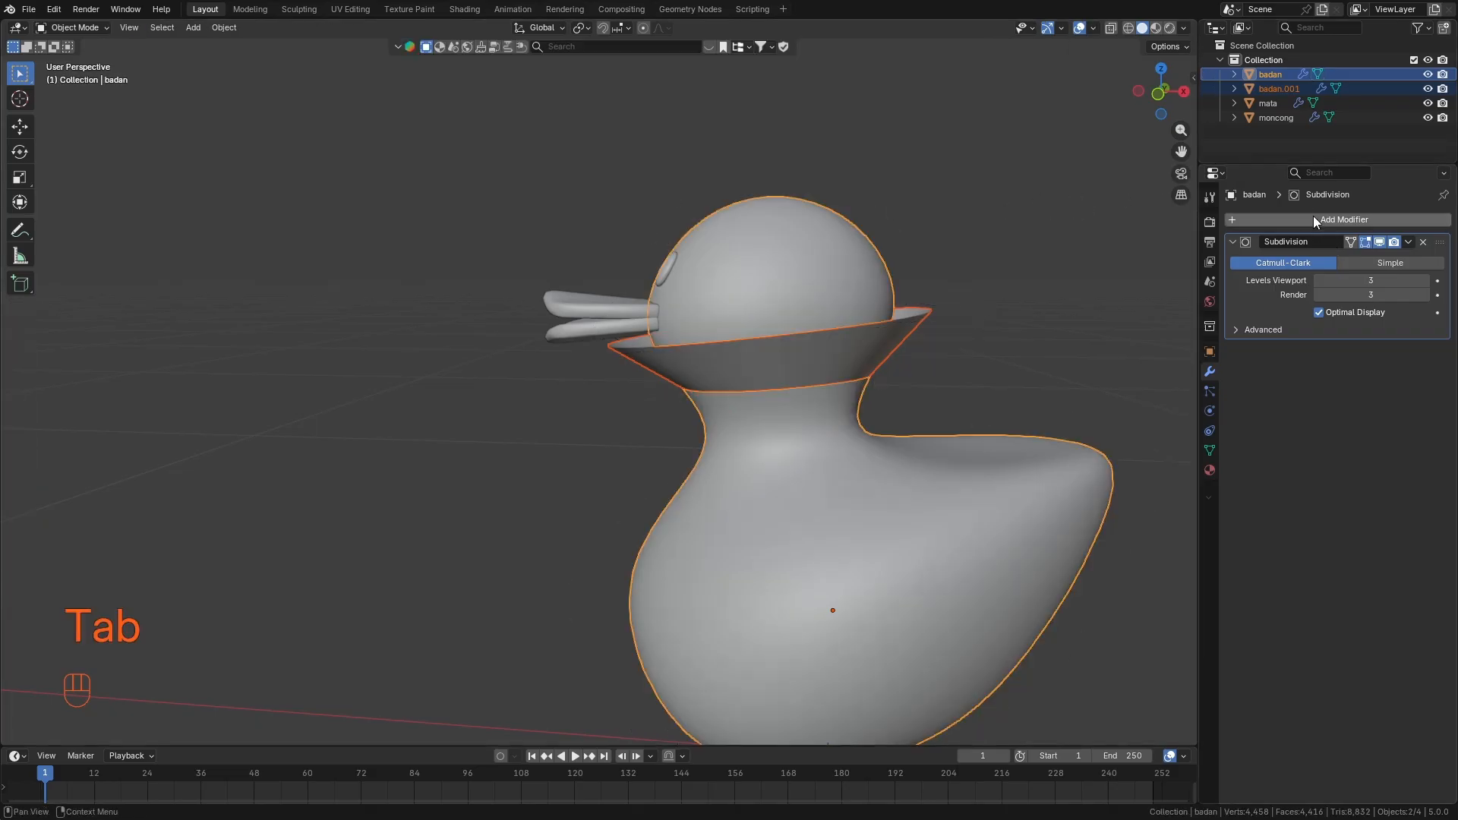
Rename the separated neck object to "kalung".
click(1274, 88)
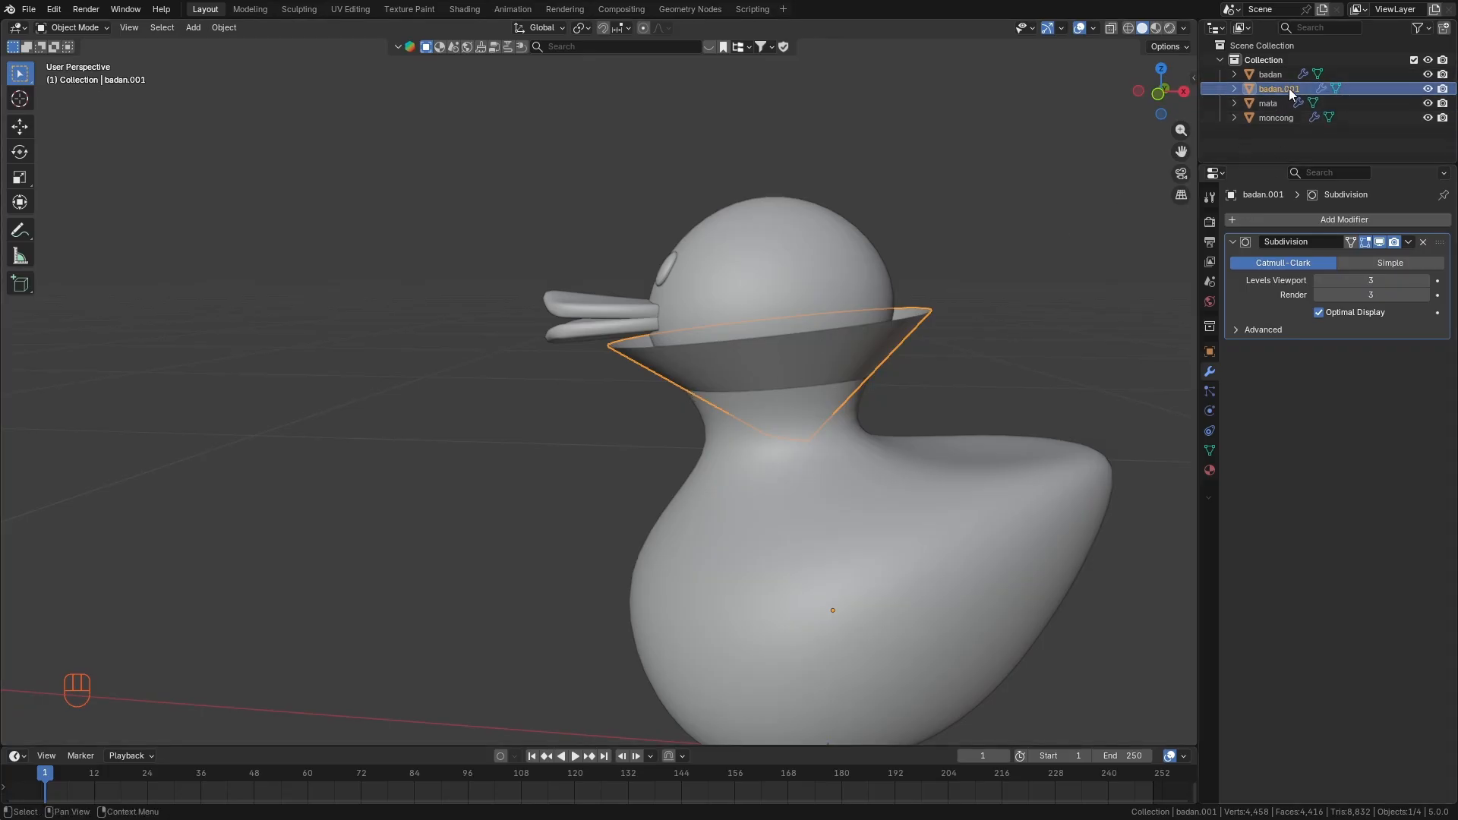
key(F2)
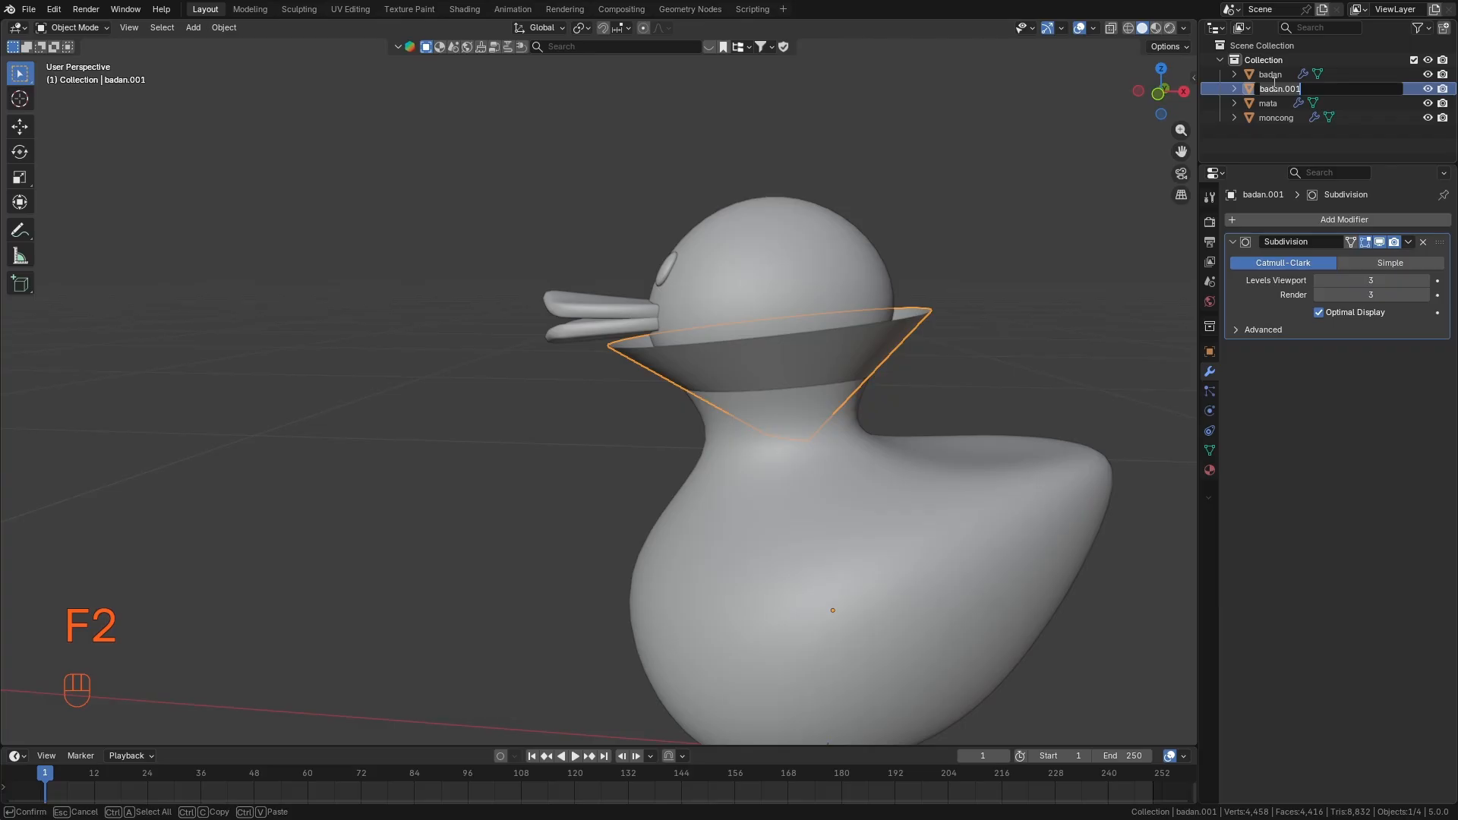
text(kalung)
key(Return)
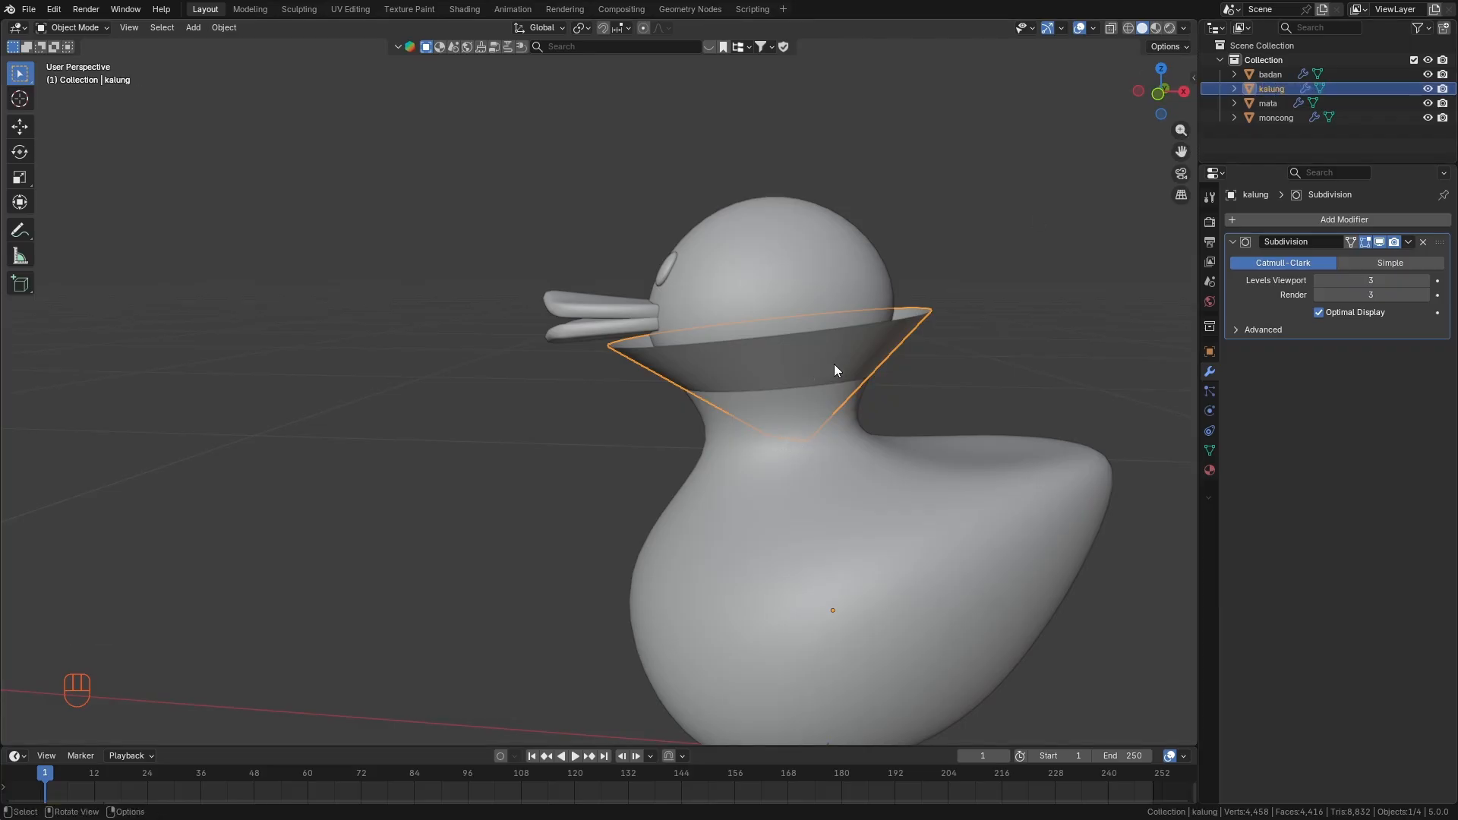
Isolate the collar in local view, select its lower edge loop in Edit Mode and scale it up by about 4.49.
key(Tab)
key(Tab)
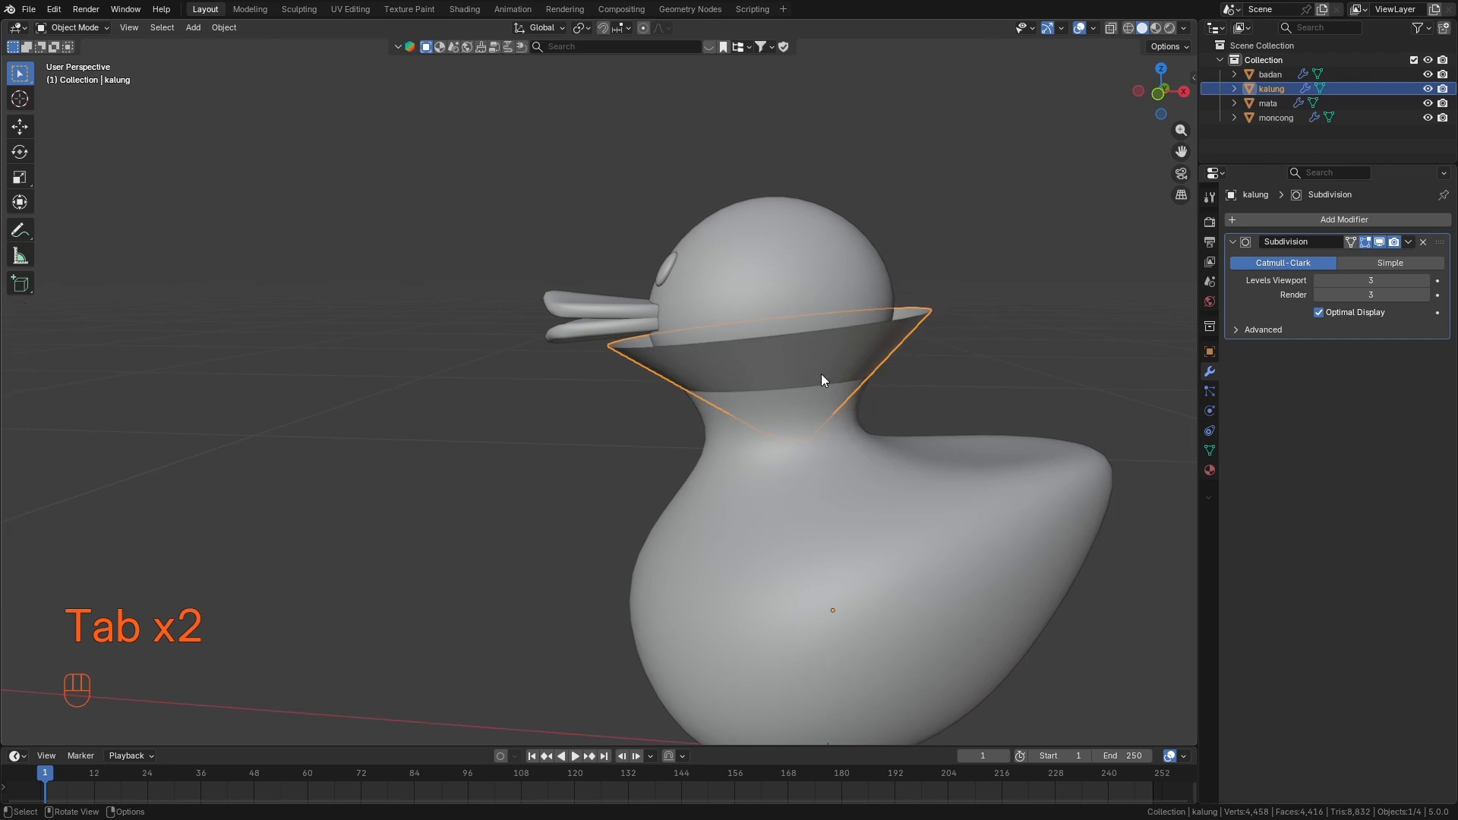
key(KP_Divide)
middle_drag(650, 467, 644, 399)
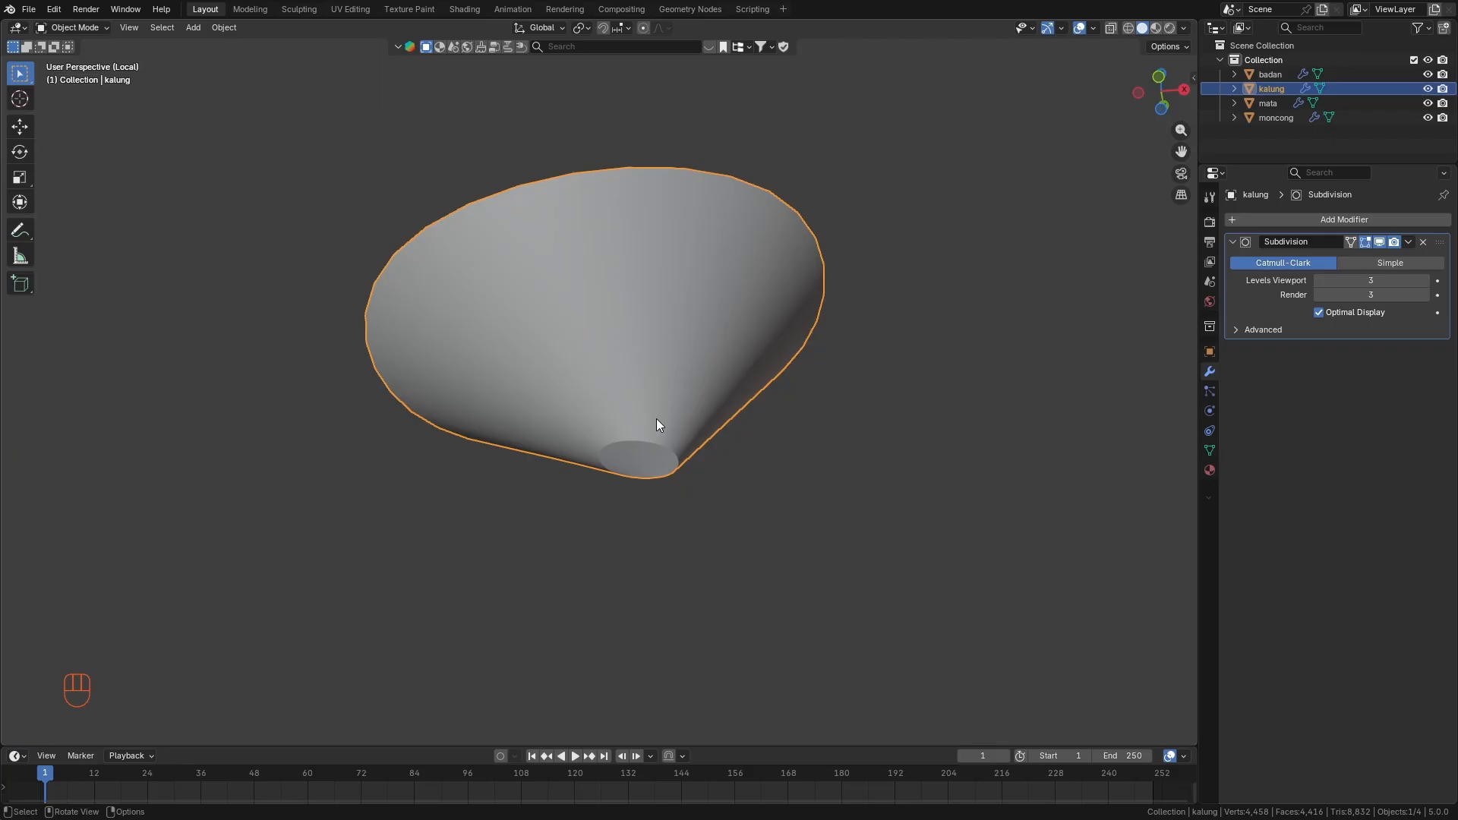
key(Tab)
click(641, 436)
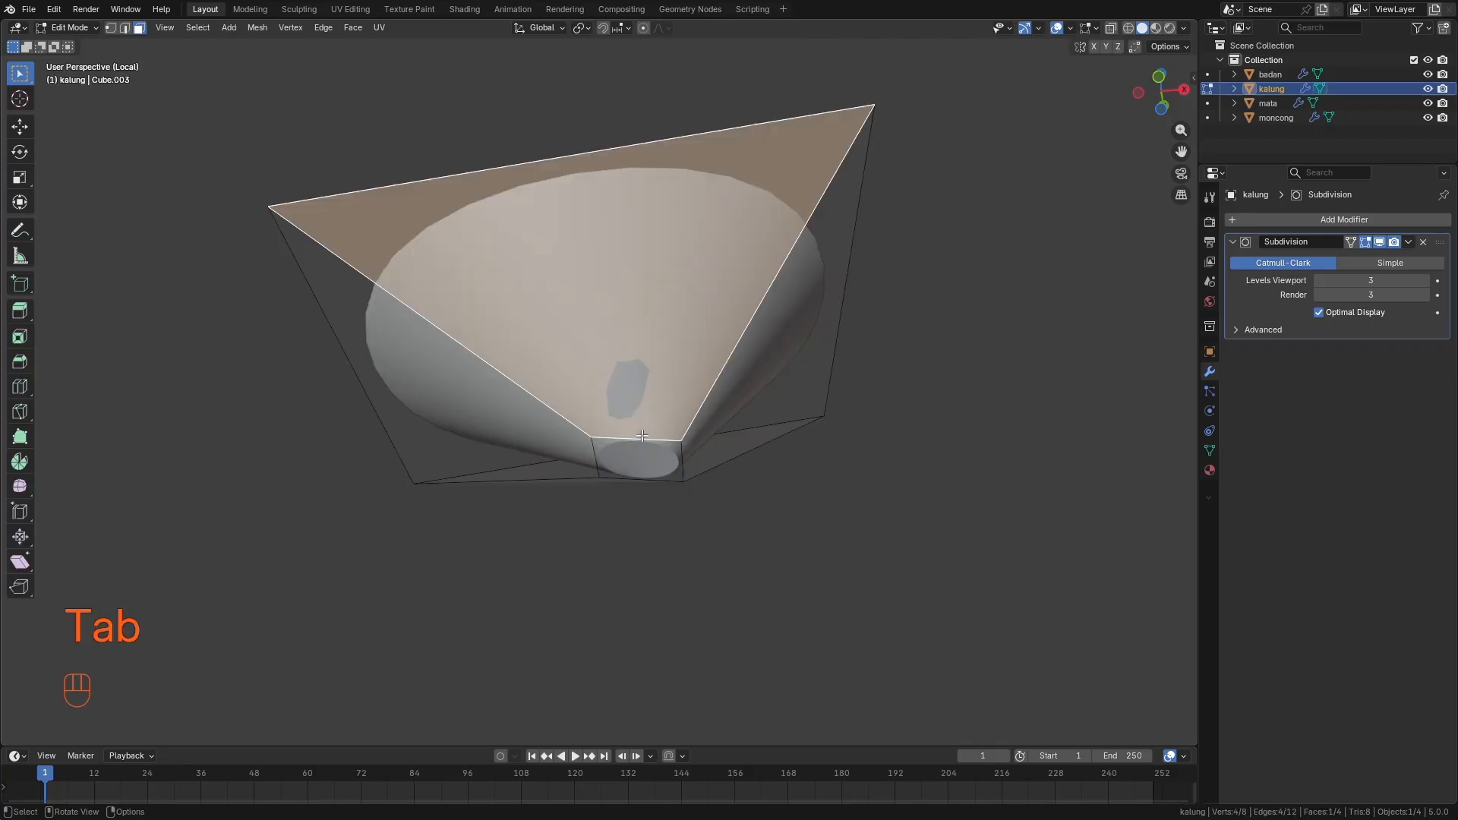
click(651, 439)
key(2)
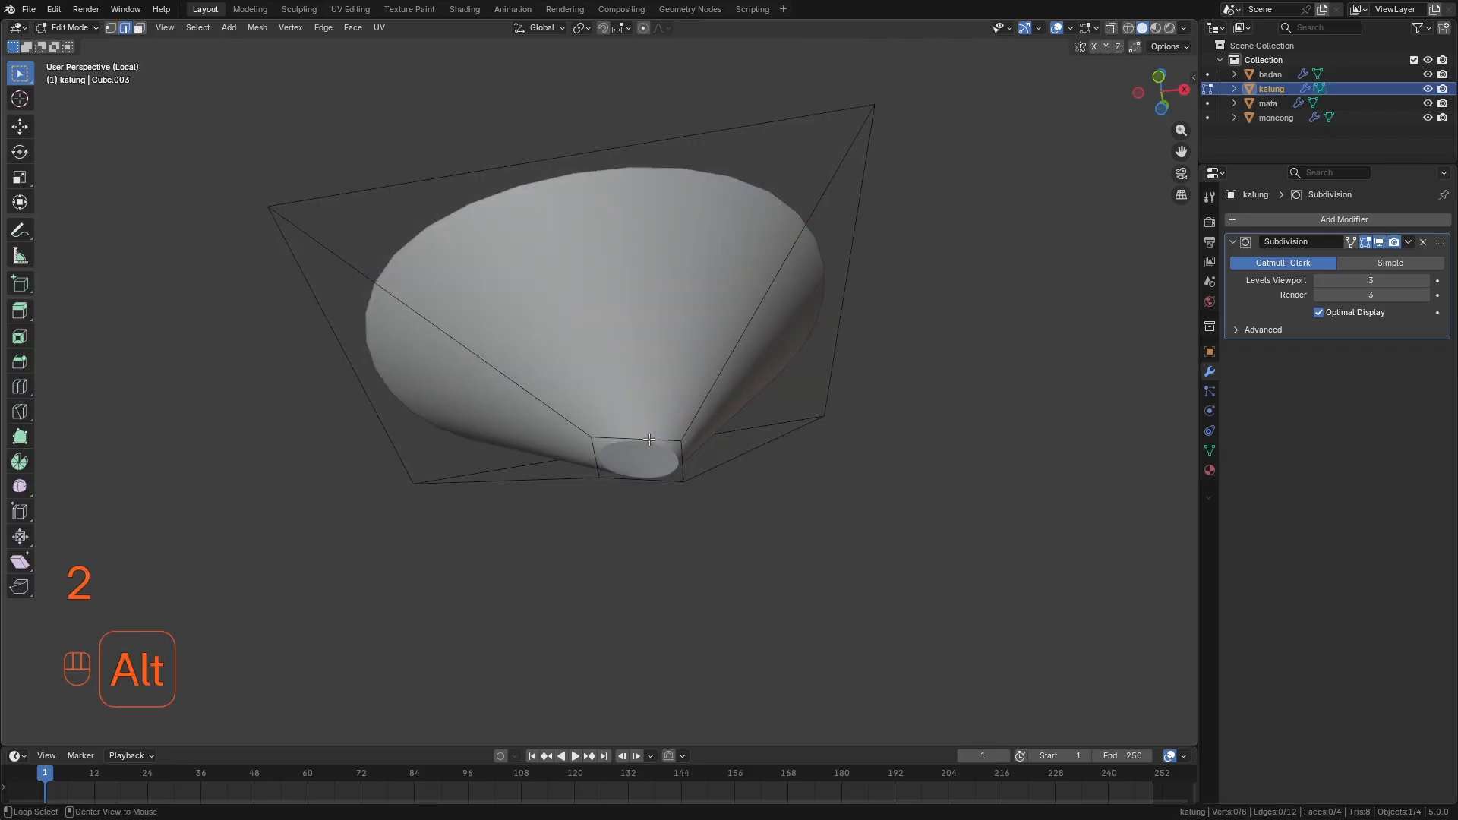
alt+click(695, 452)
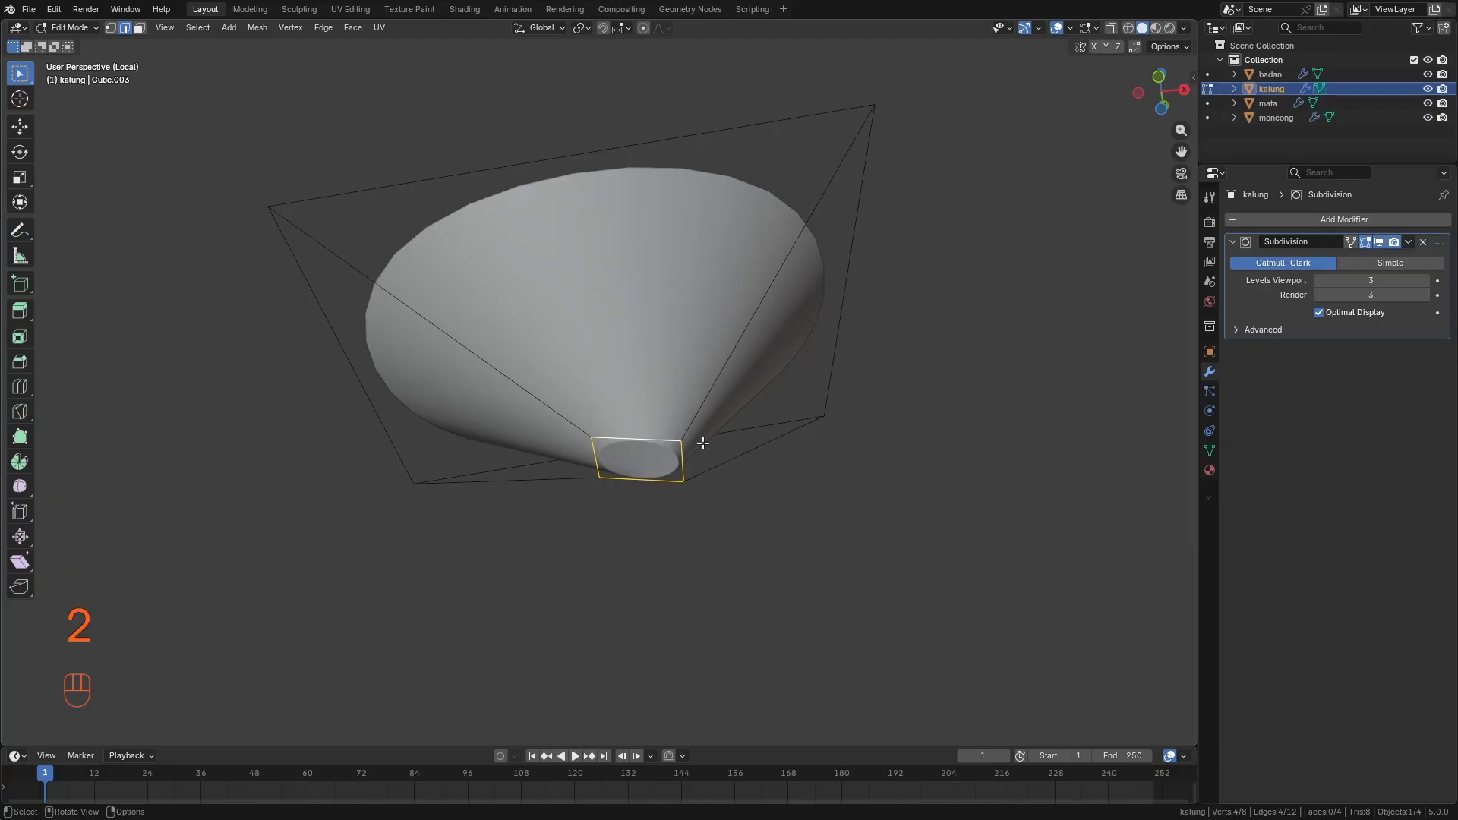
key(s)
click(934, 456)
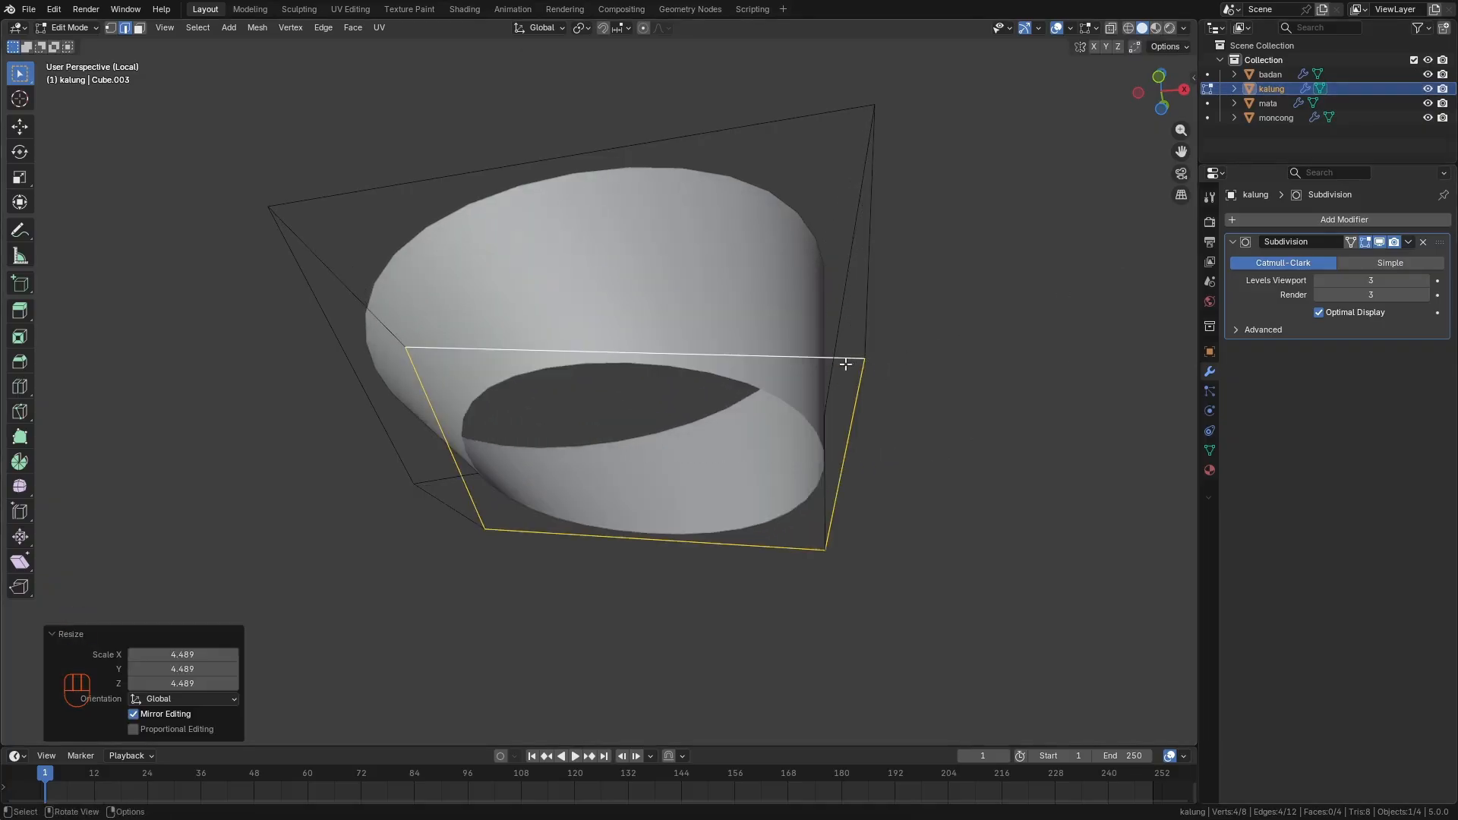
Return to Object Mode and leave local view to show the collar together with the whole duck.
key(Tab)
middle_drag(713, 308, 698, 364)
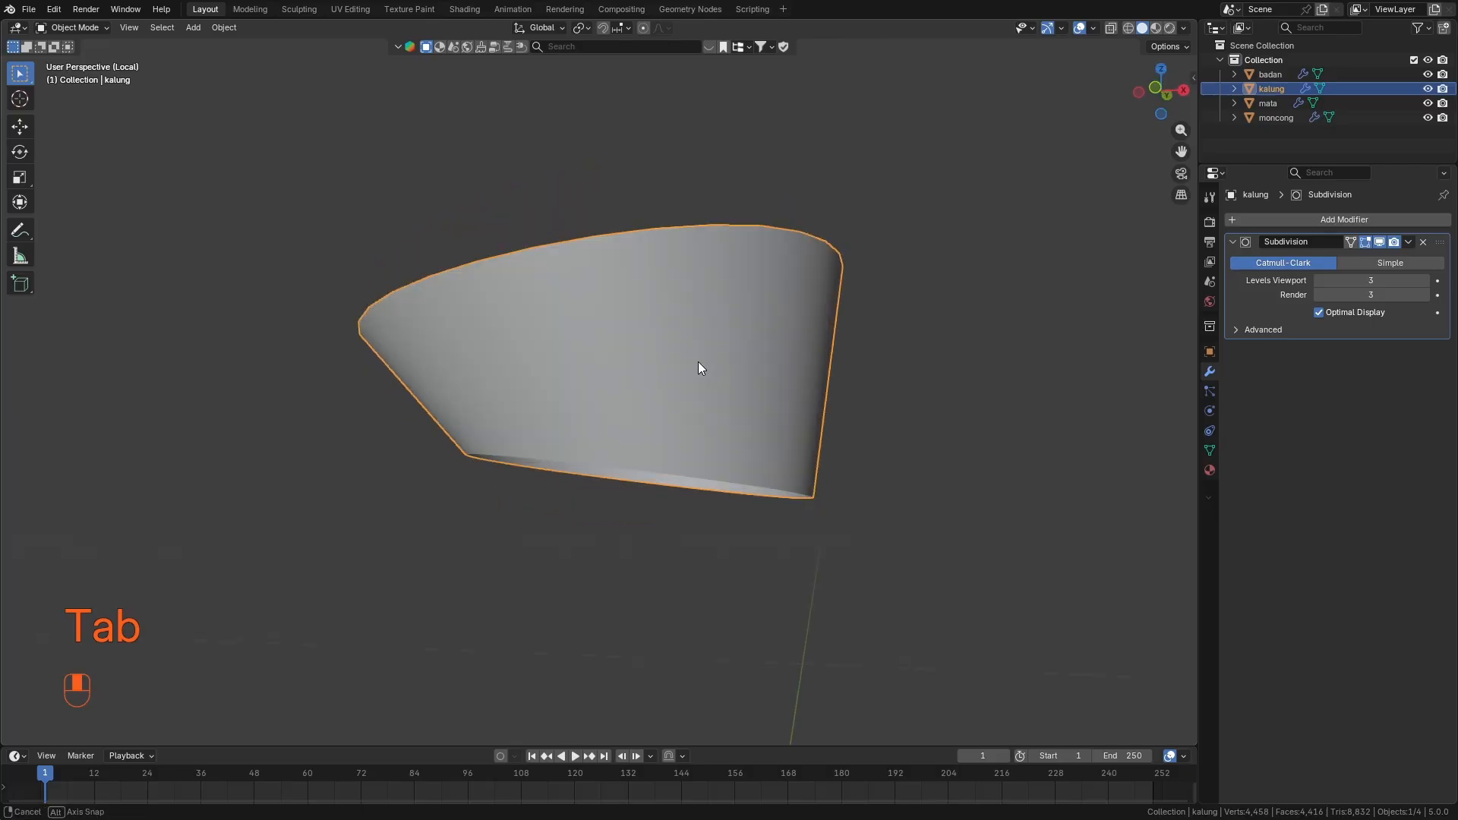
key(slash)
middle_drag(877, 373, 914, 410)
In the front view, rotate the collar's lower edge loop by about 18.4° and scale it by about 0.74 to fit the neck.
key(Tab)
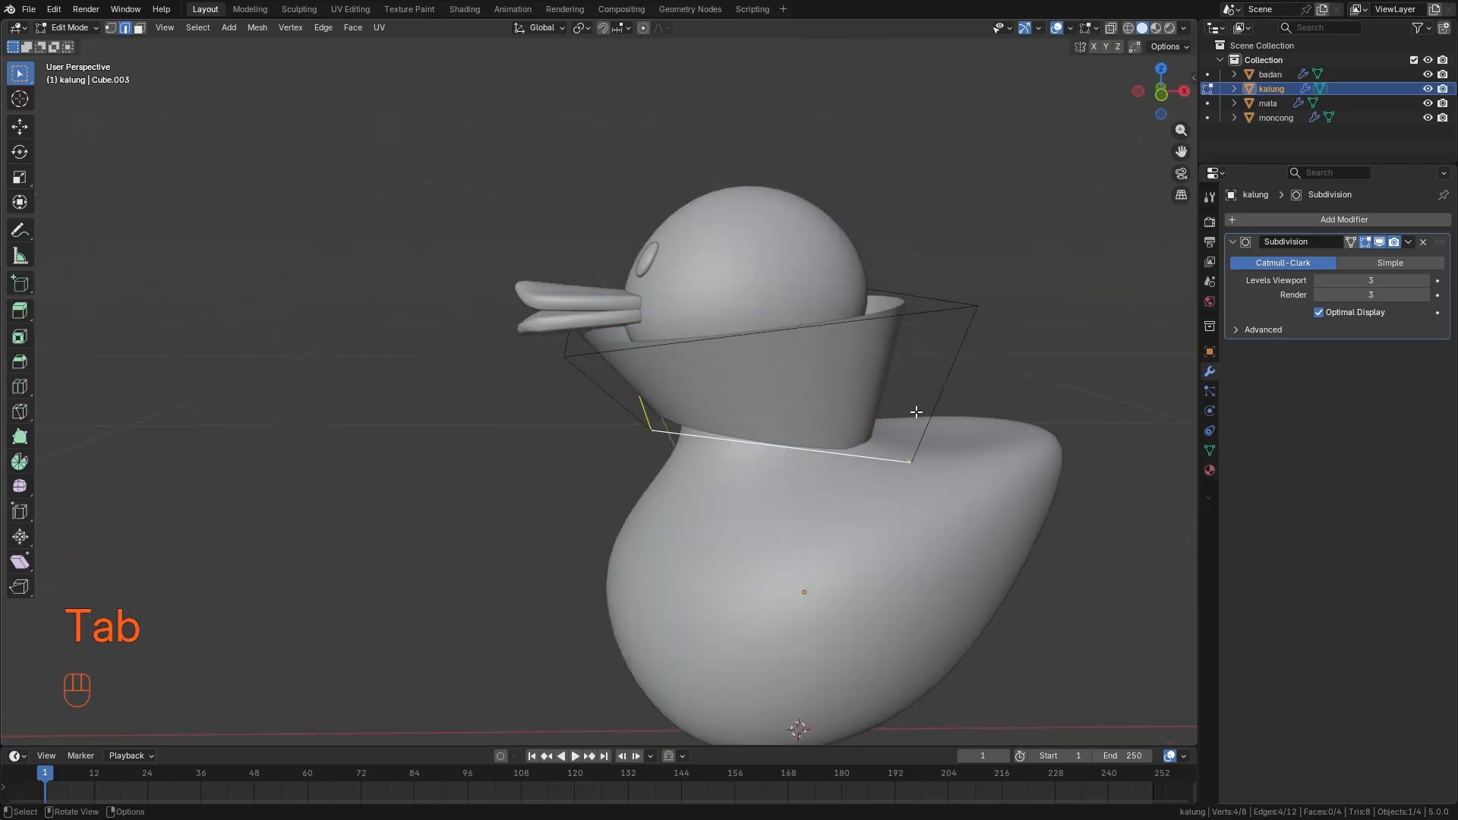
key(KP_3)
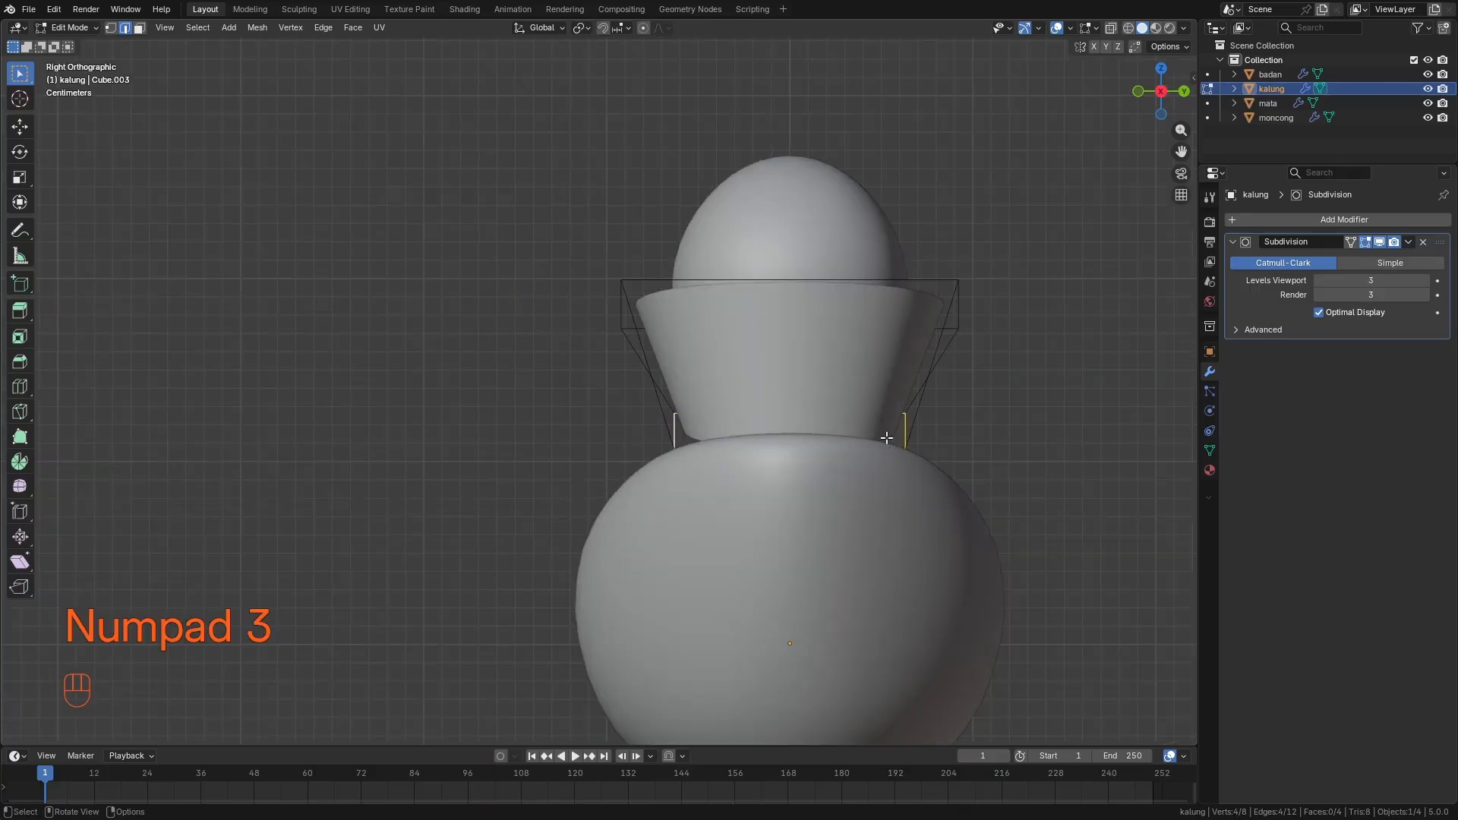
key(KP_1)
key(r)
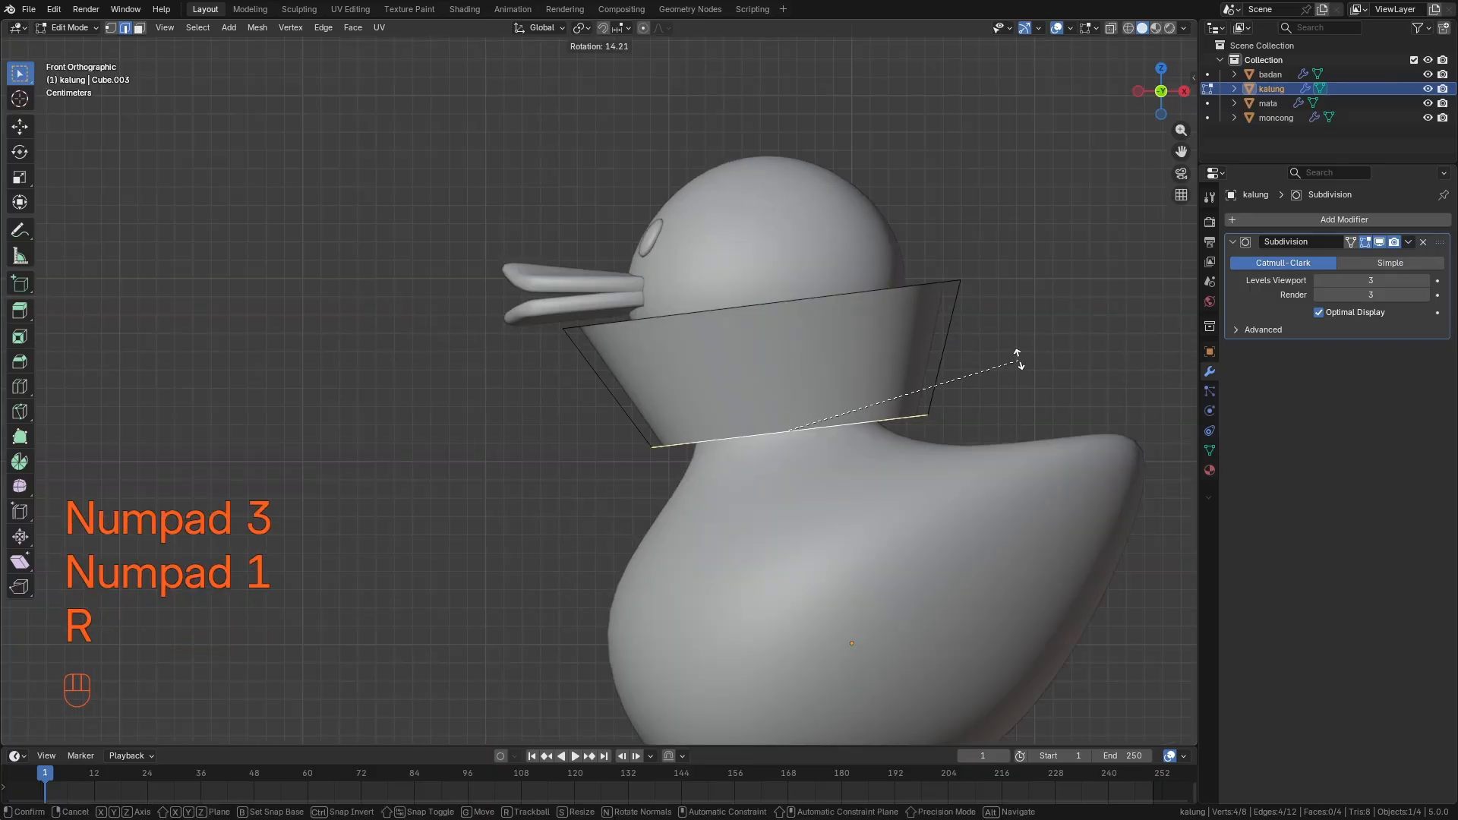
click(1016, 344)
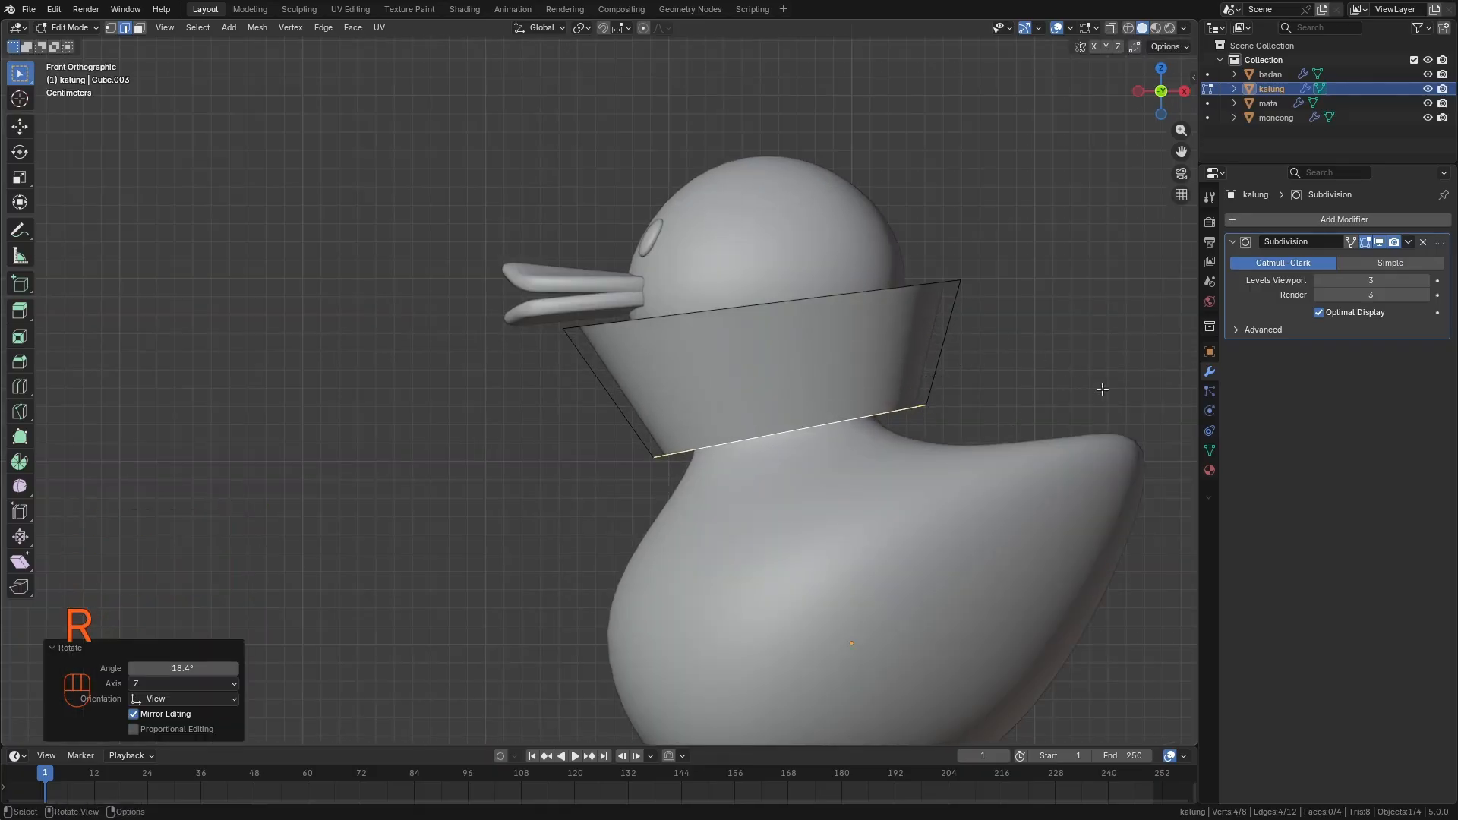
key(s)
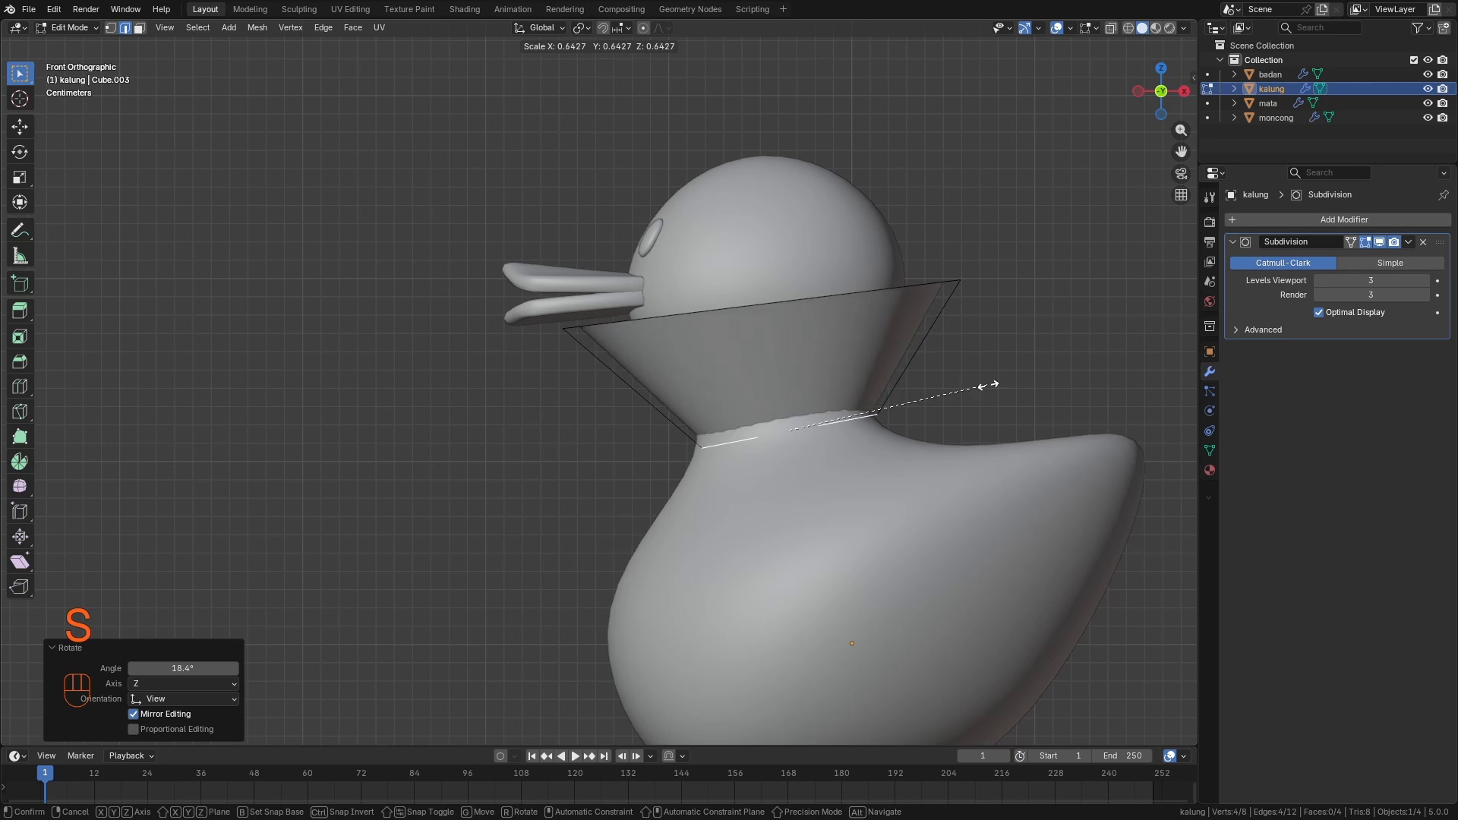
click(1010, 387)
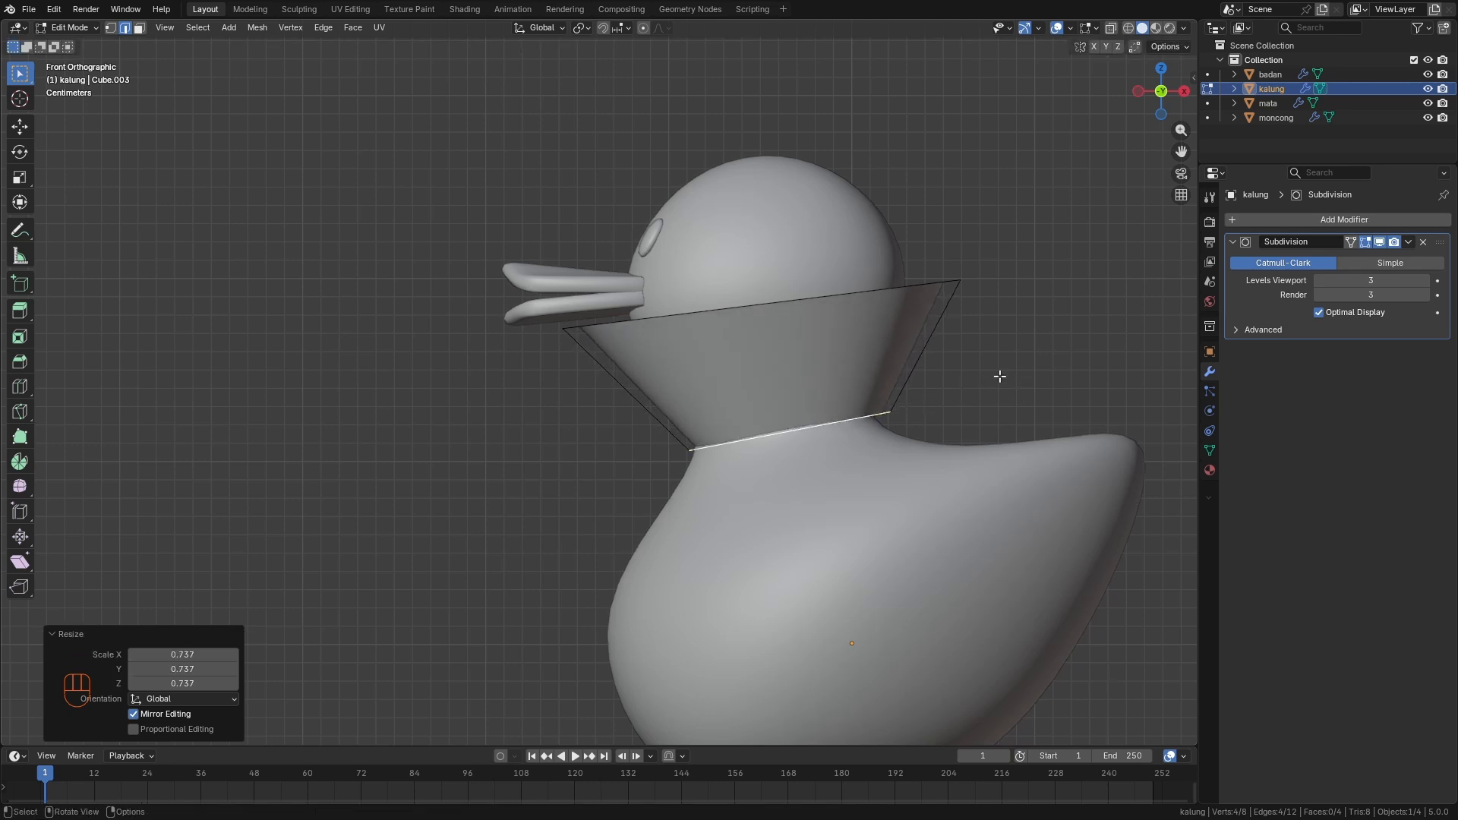
Bring the collar's upper edge loop down around the neck, scale it by about 0.76, tilt it about 2° and shrink it slightly.
alt+click(941, 284)
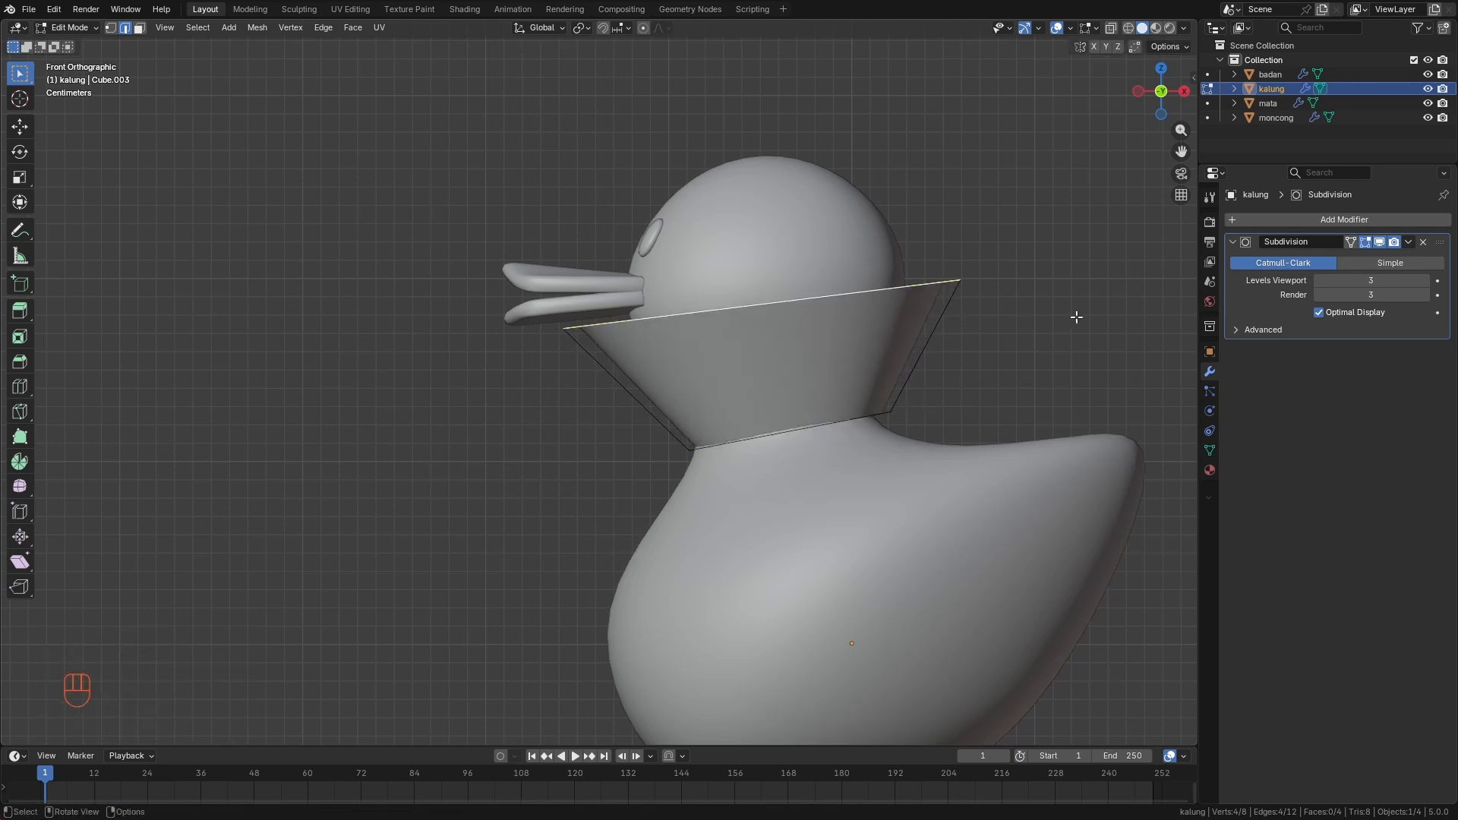
key(s)
click(907, 386)
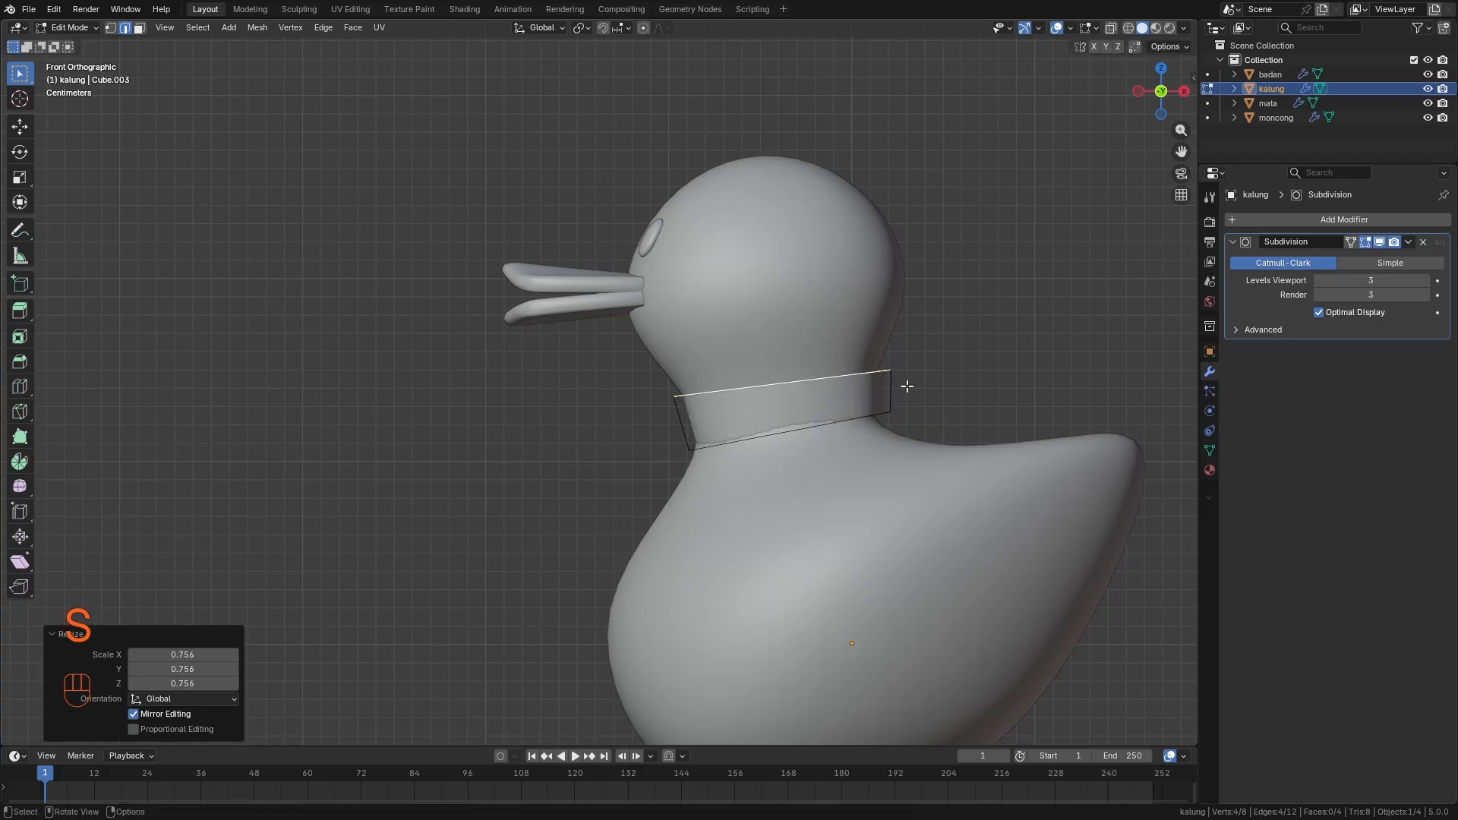
key(r)
click(1048, 383)
key(s)
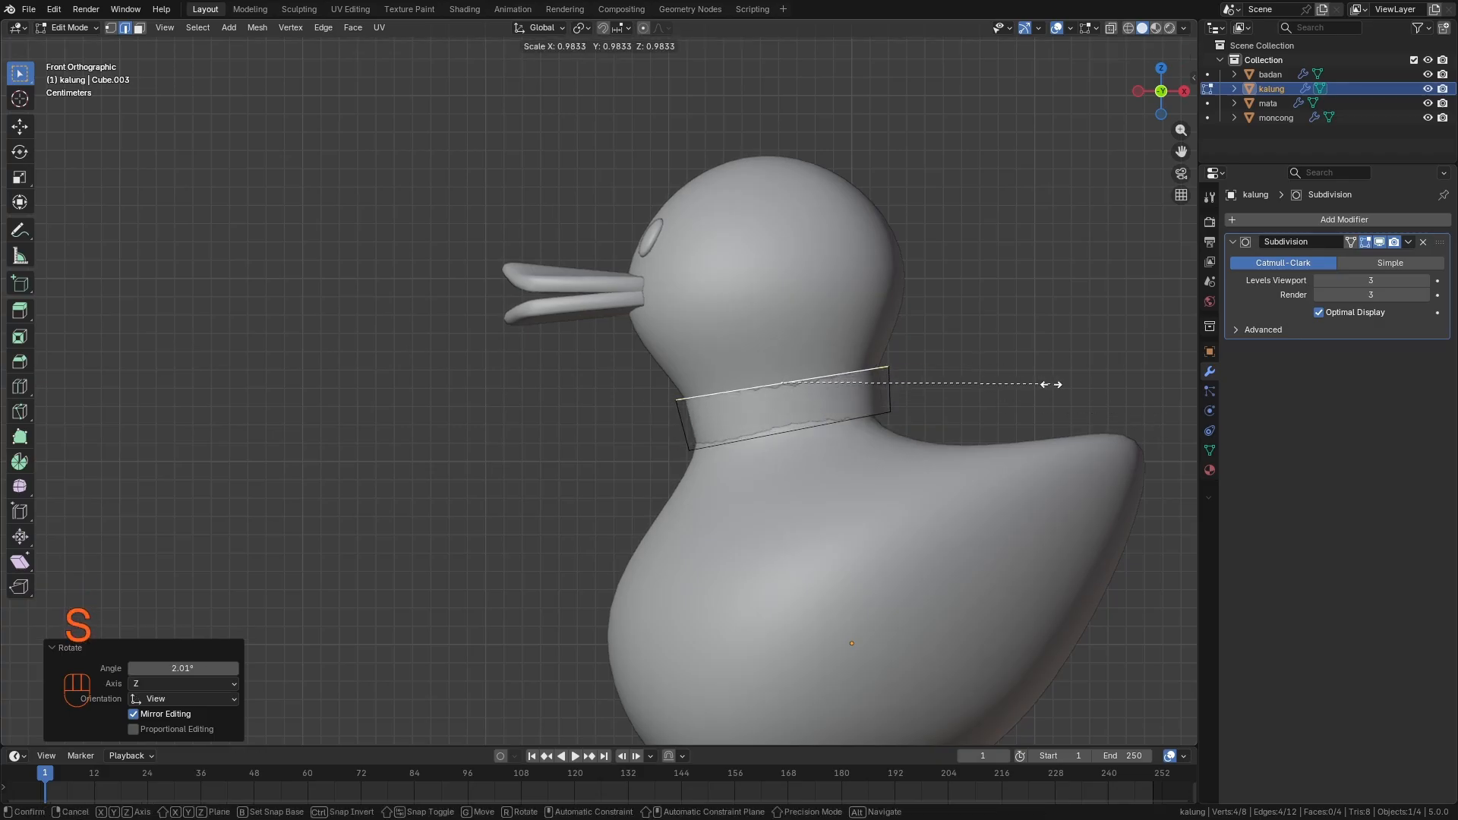
click(1051, 384)
In the front view, scale the collar's lower edge loop and move it up to fit around the neck.
middle_drag(1052, 384, 562, 453)
alt+click(812, 446)
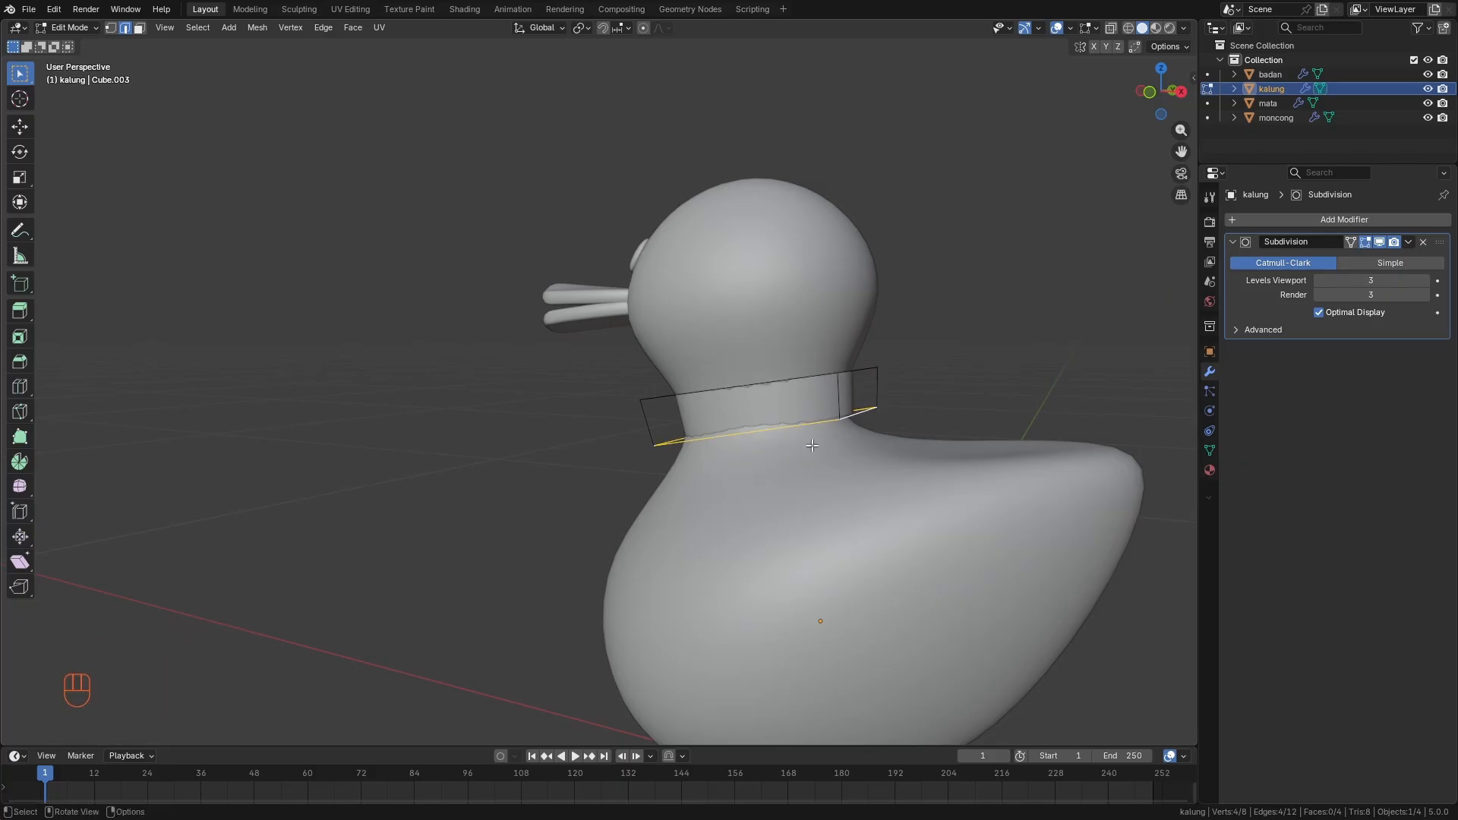
middle_drag(812, 446, 839, 443)
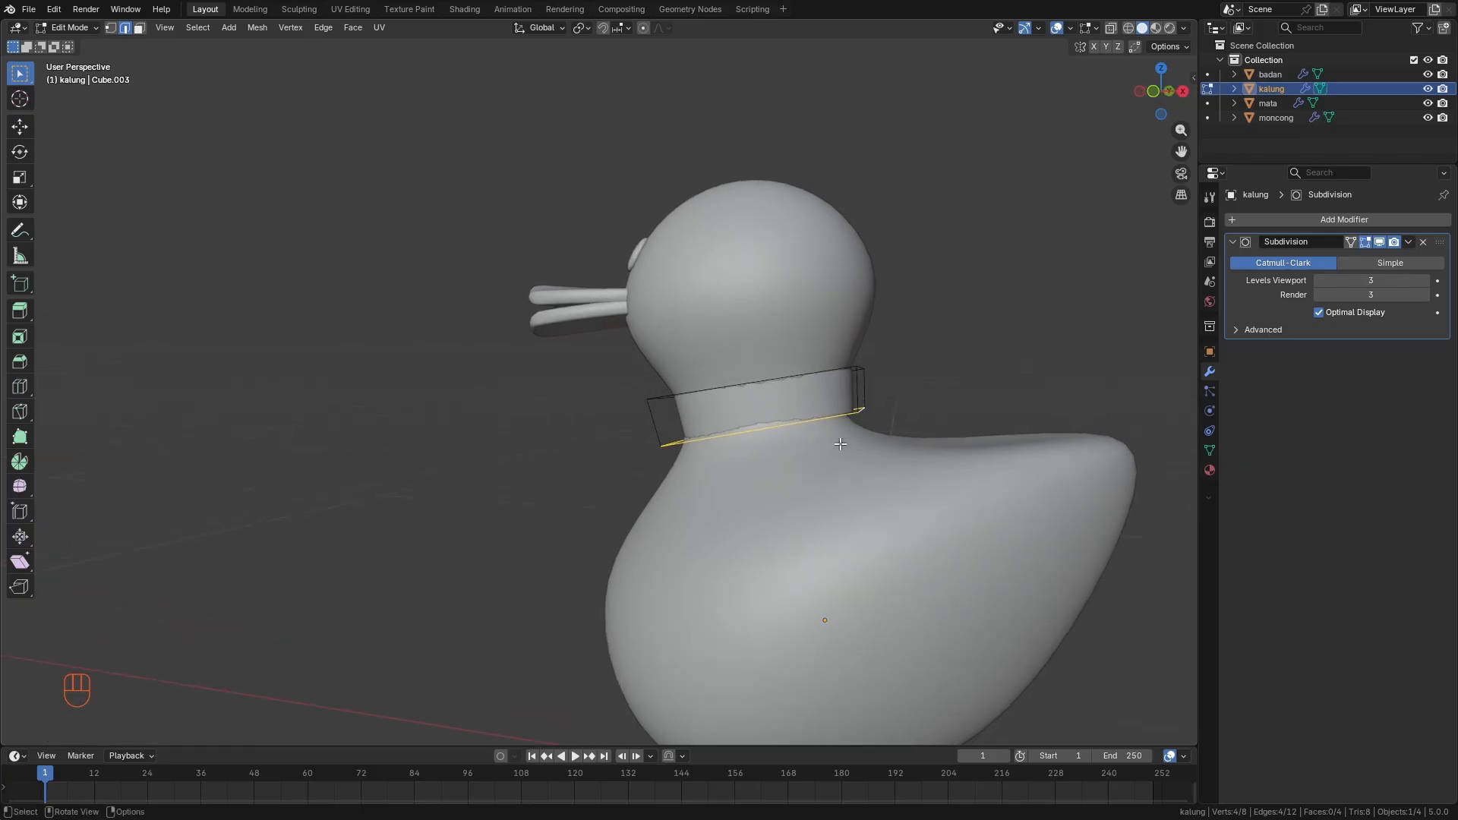
key(KP_1)
key(s)
click(843, 441)
key(g)
click(858, 410)
Select the entire collar mesh, shift it slightly down on the neck, and return to Object Mode.
key(a)
key(g)
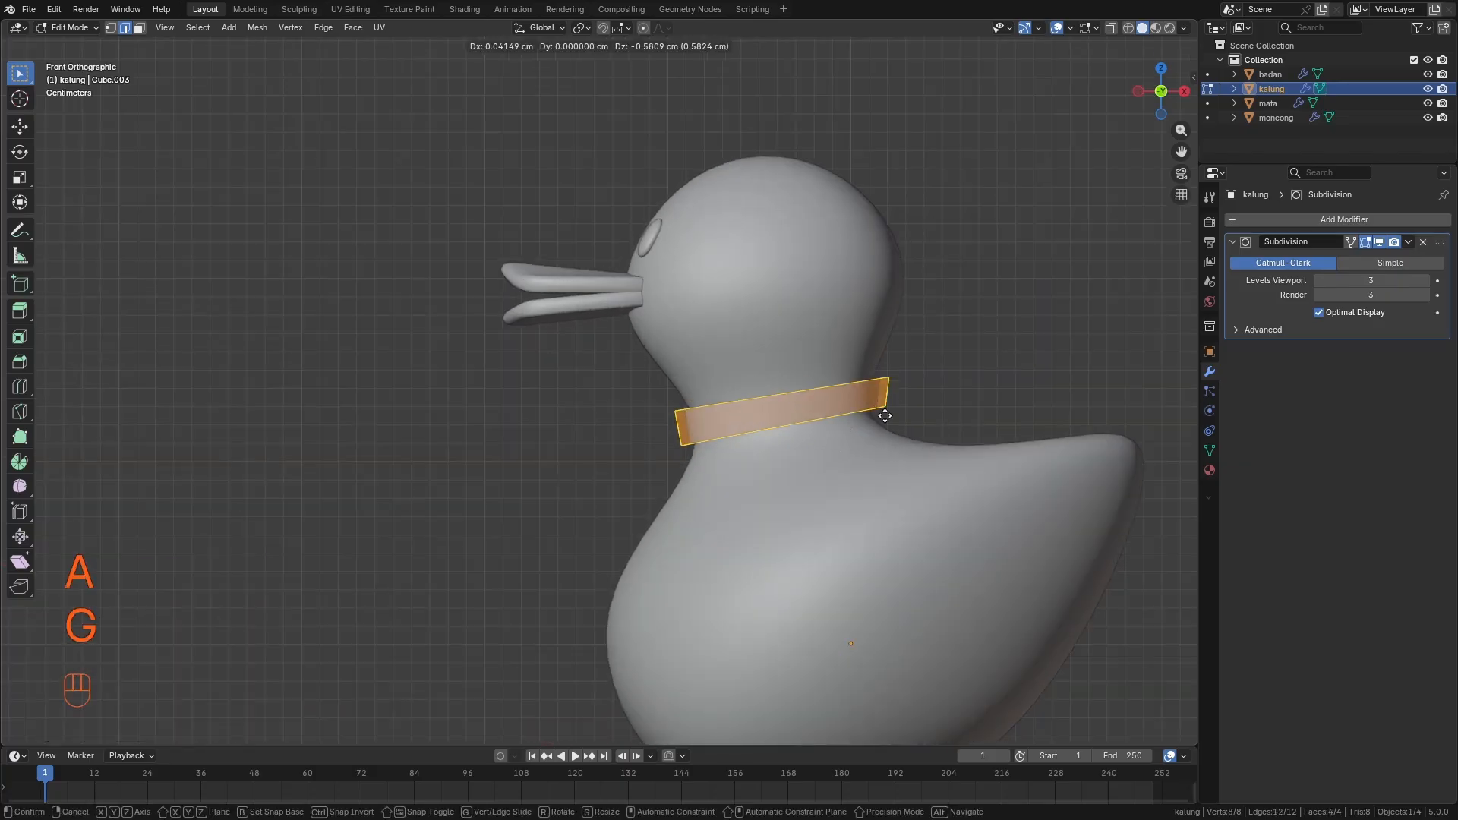
click(884, 415)
mouse_move(885, 416)
middle_down()
mouse_move(965, 407)
mouse_move(899, 407)
middle_up()
key(Tab)
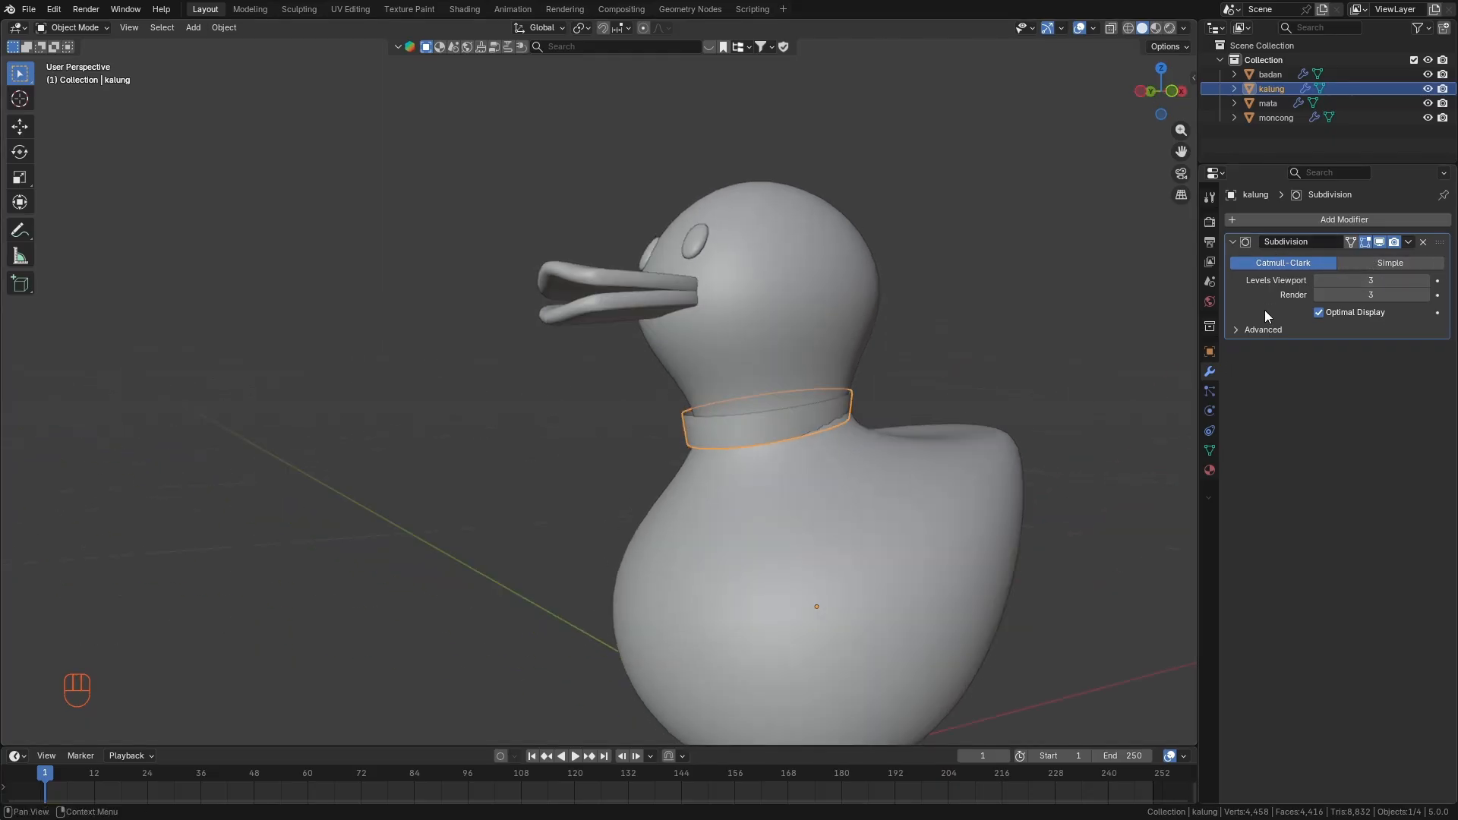
Add a Solidify modifier to the collar with an offset of 0 and a thickness of 9 cm.
click(1233, 222)
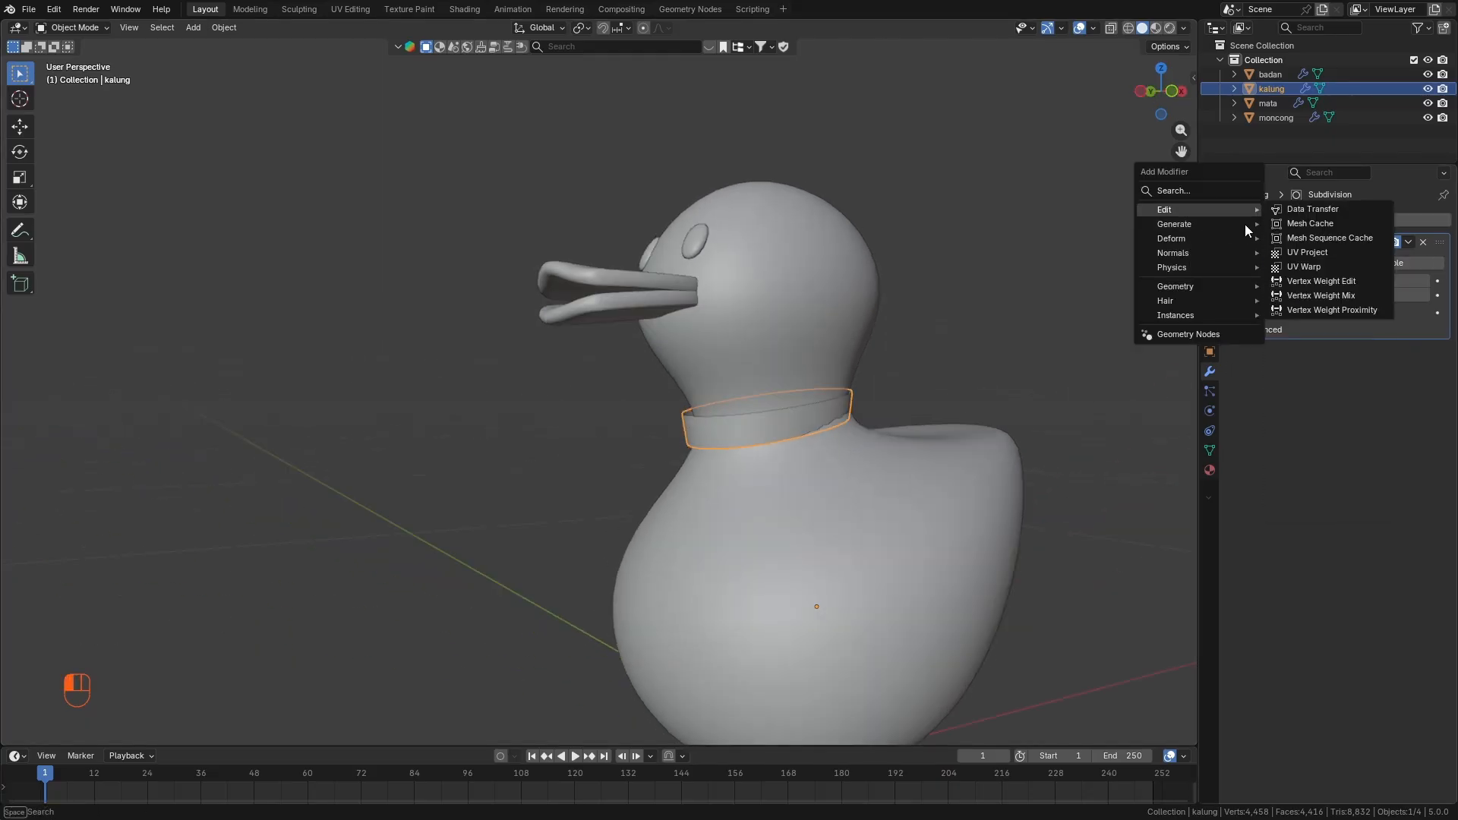
mouse_move(1220, 225)
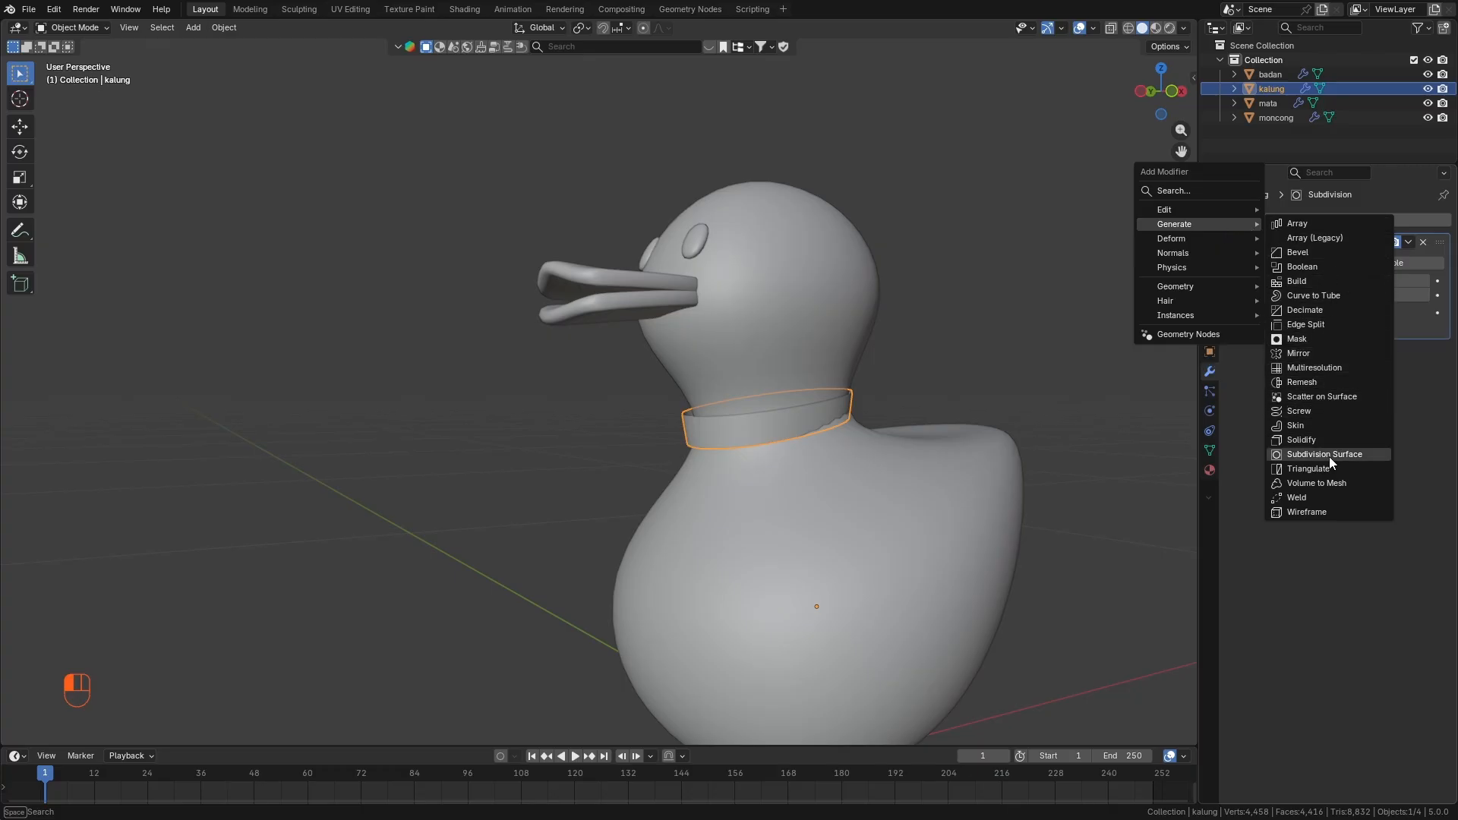
click(1315, 439)
middle_drag(735, 426, 710, 429)
mouse_move(1359, 405)
mouse_down()
mouse_move(1378, 404)
mouse_move(1359, 404)
mouse_up()
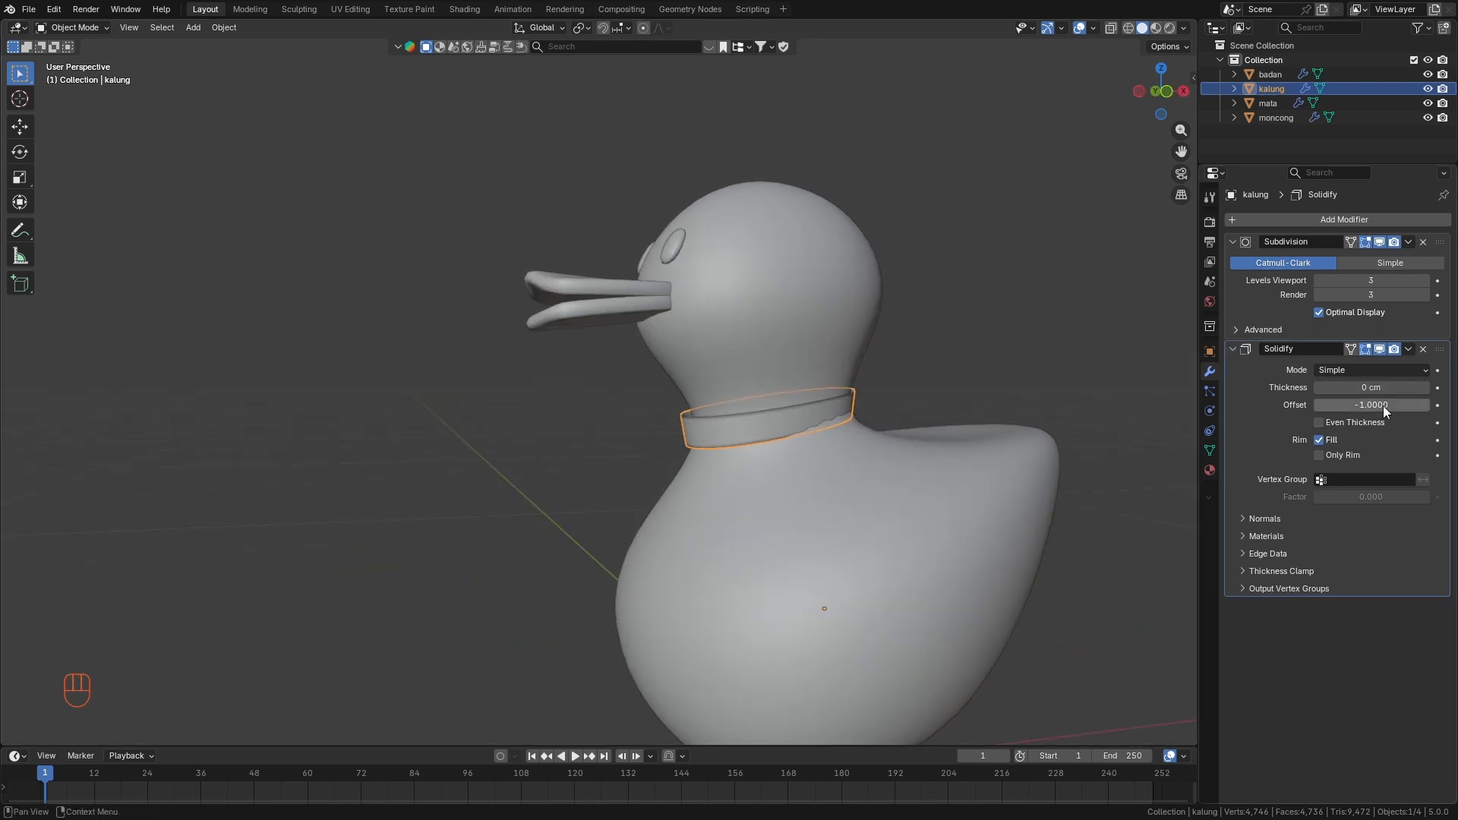
click(1349, 405)
text(0)
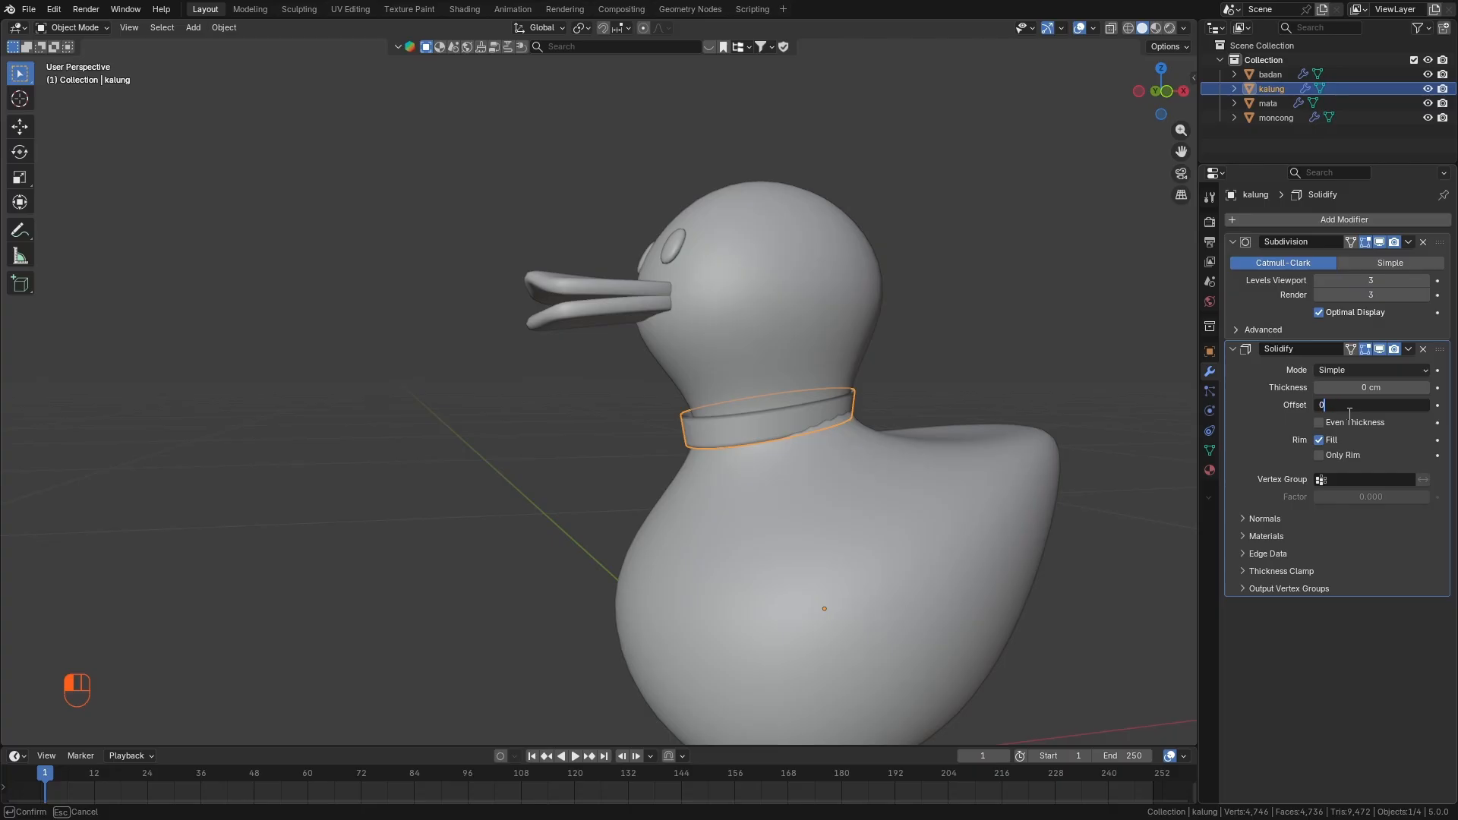
key(Return)
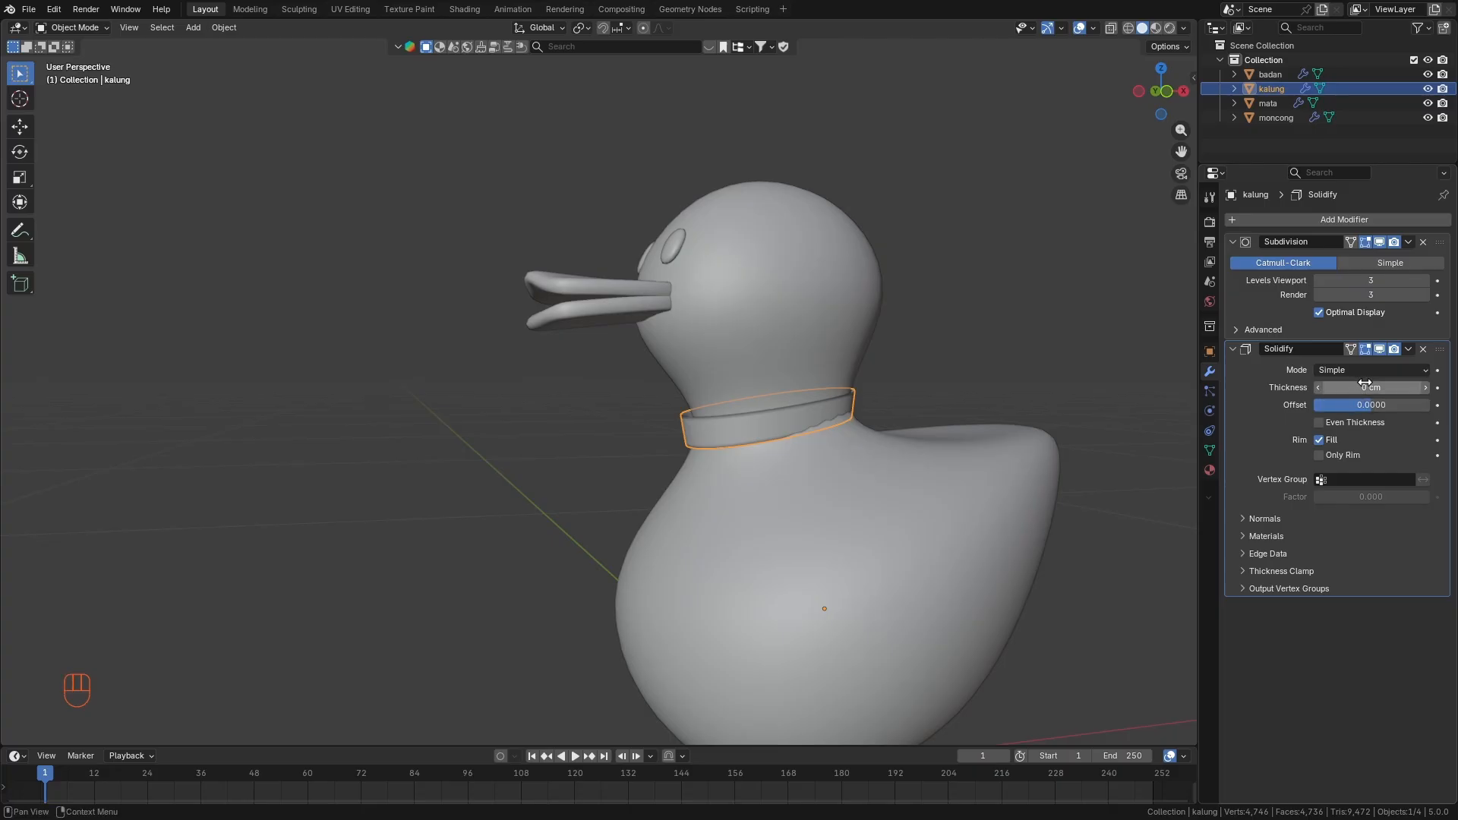
drag(1349, 389, 1356, 389)
middle_drag(826, 462, 928, 363)
key(Tab)
key(Tab)
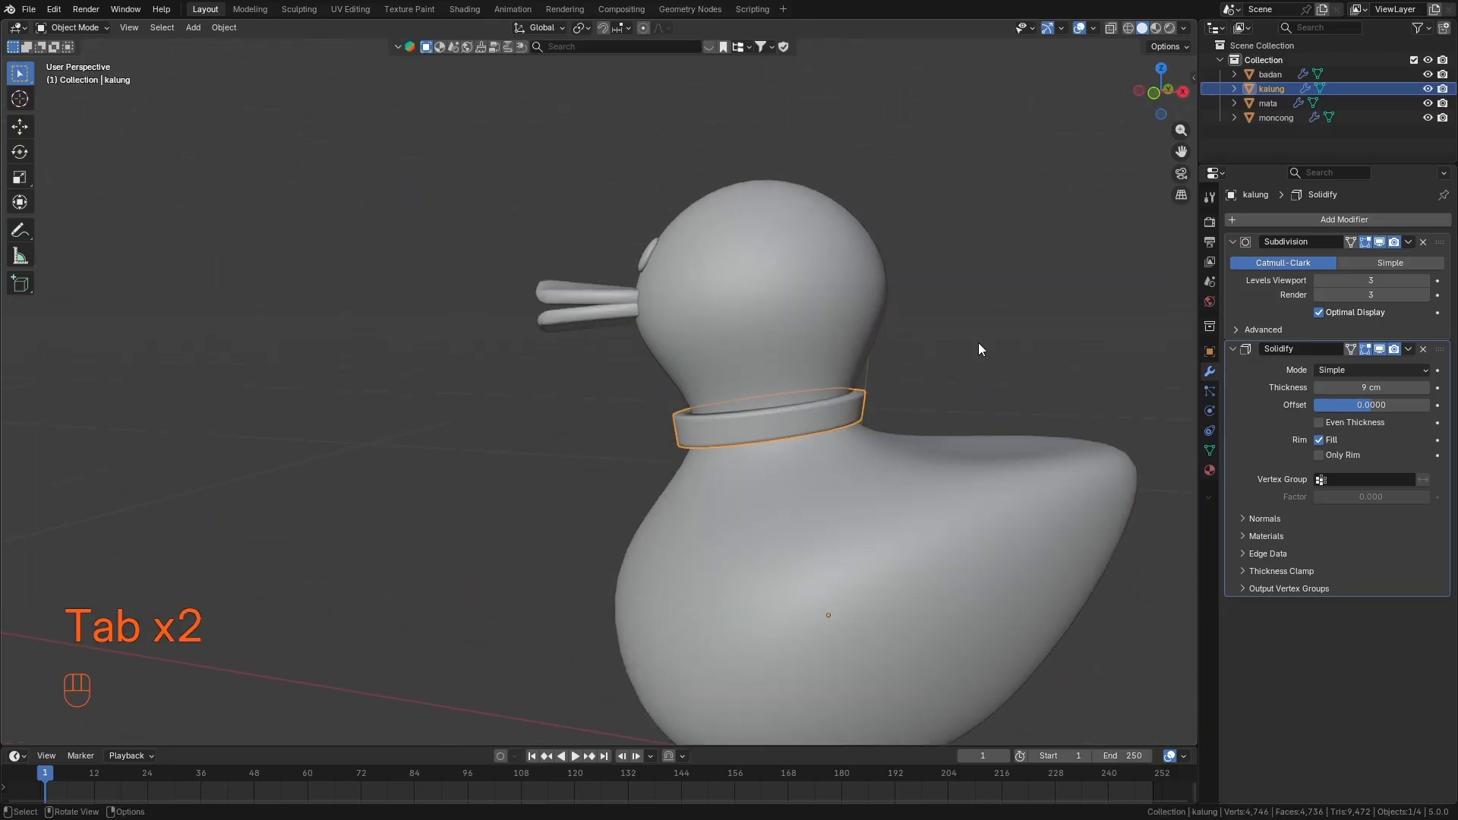
Deselect the collar, inspect the whole duck from several sides, and switch the viewport to Material Preview shading.
click(978, 345)
scroll(733, 403, down, 5)
middle_drag(695, 442, 675, 418)
key(KP_1)
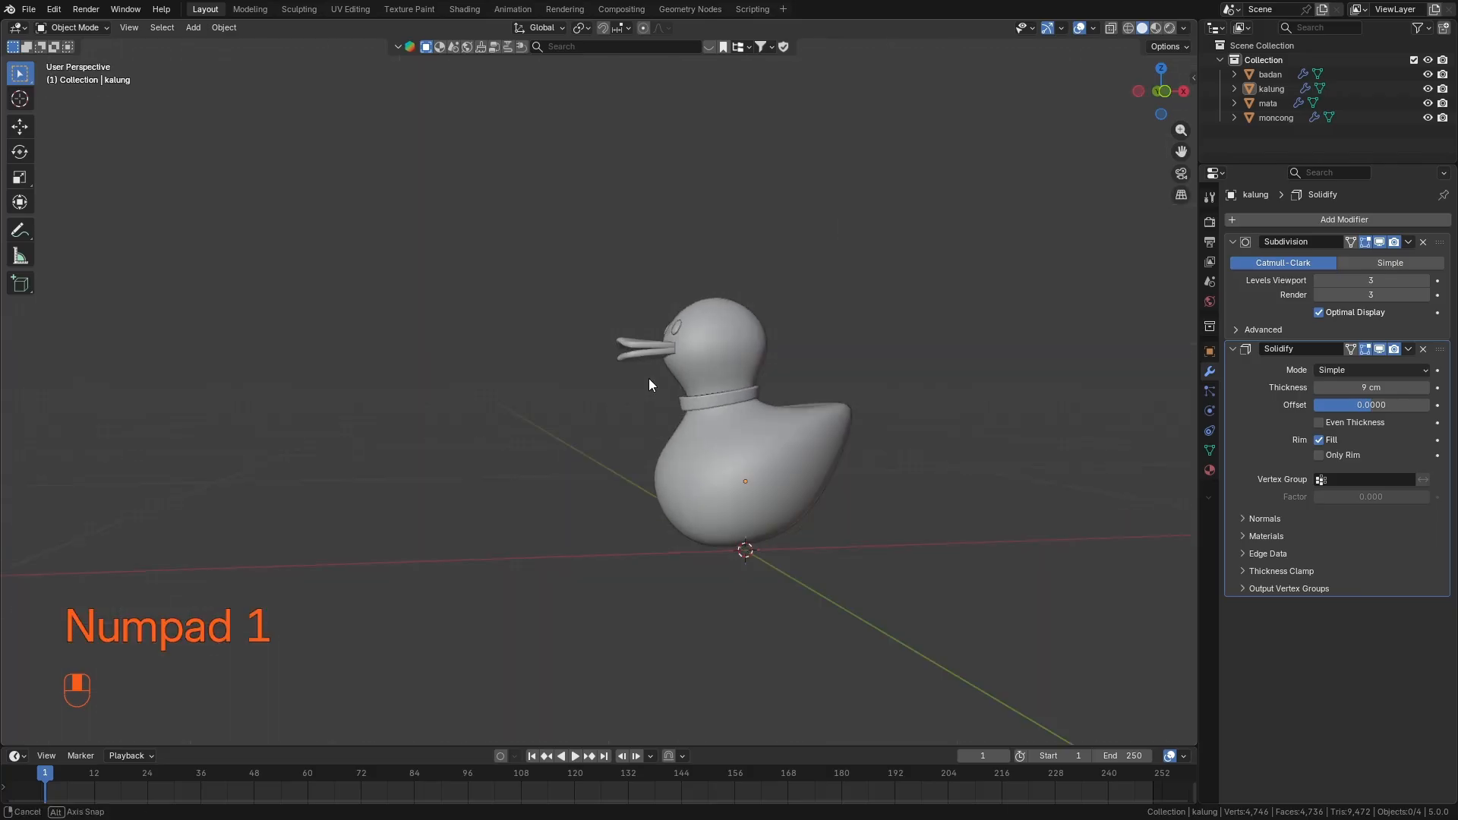
middle_drag(544, 356, 681, 358)
middle_drag(827, 410, 700, 449)
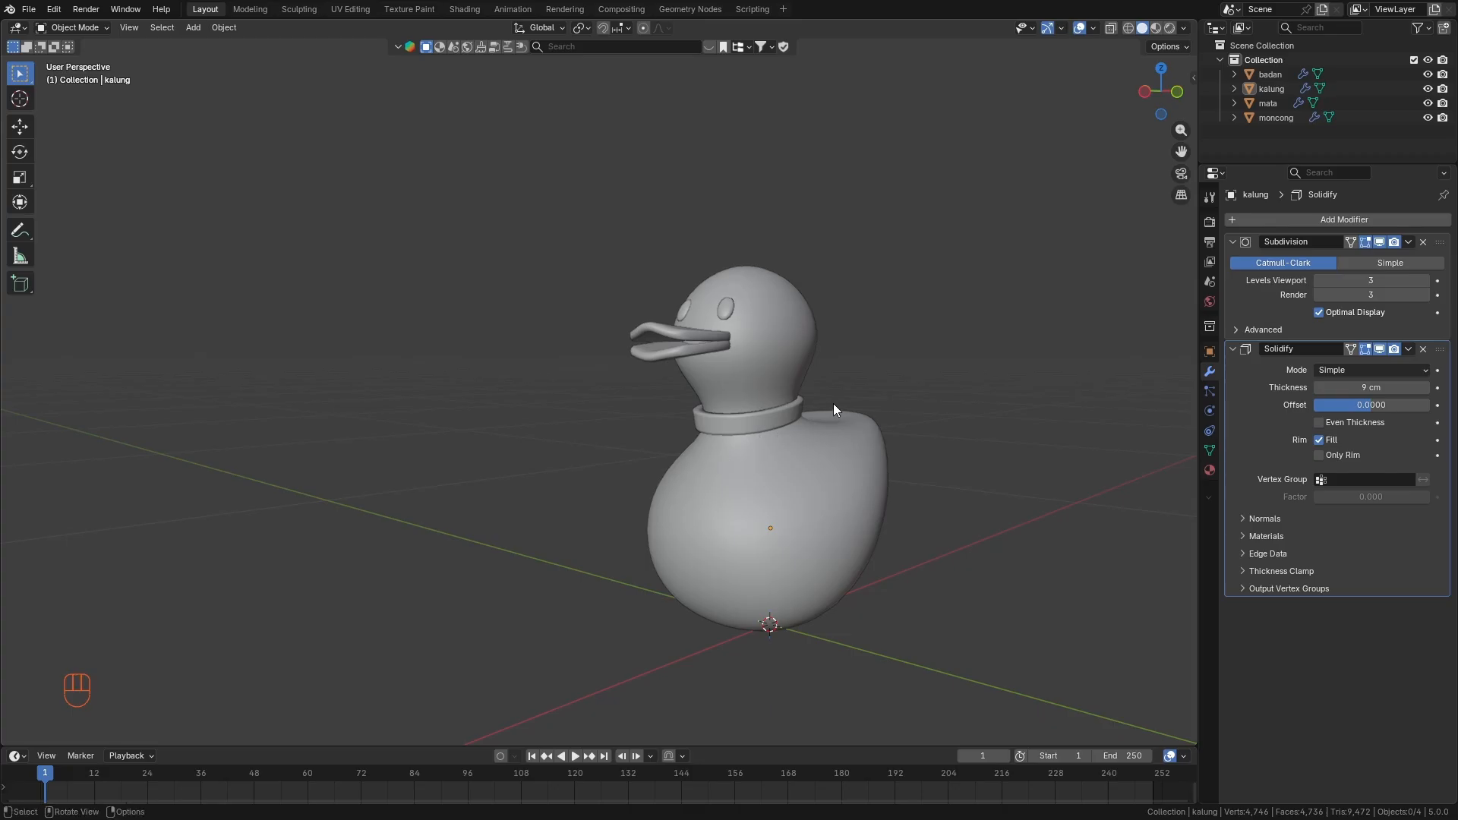
middle_drag(752, 331, 799, 328)
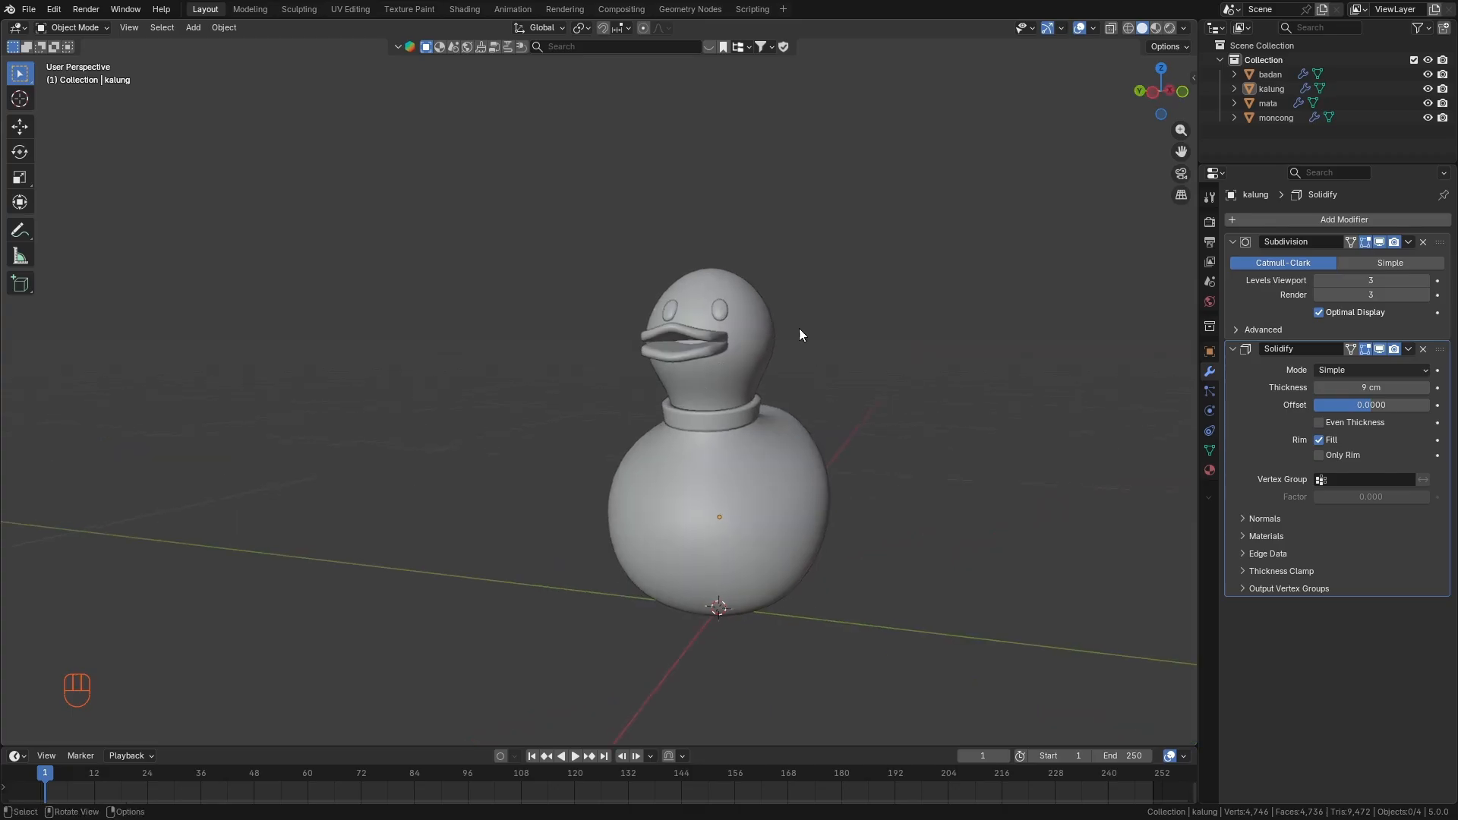
click(1154, 29)
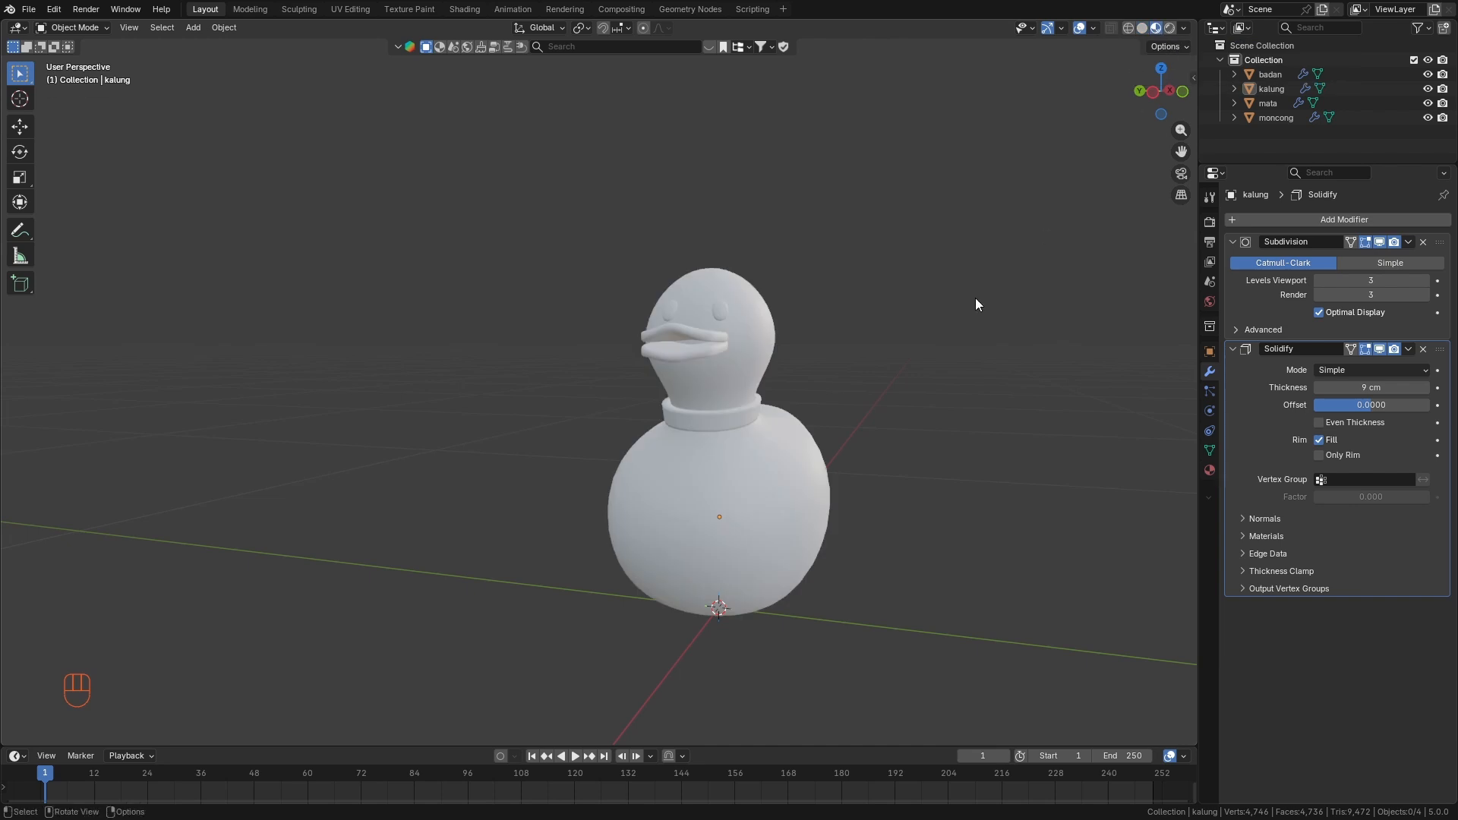
mouse_move(655, 435)
middle_down()
mouse_move(672, 431)
mouse_move(548, 427)
middle_up()
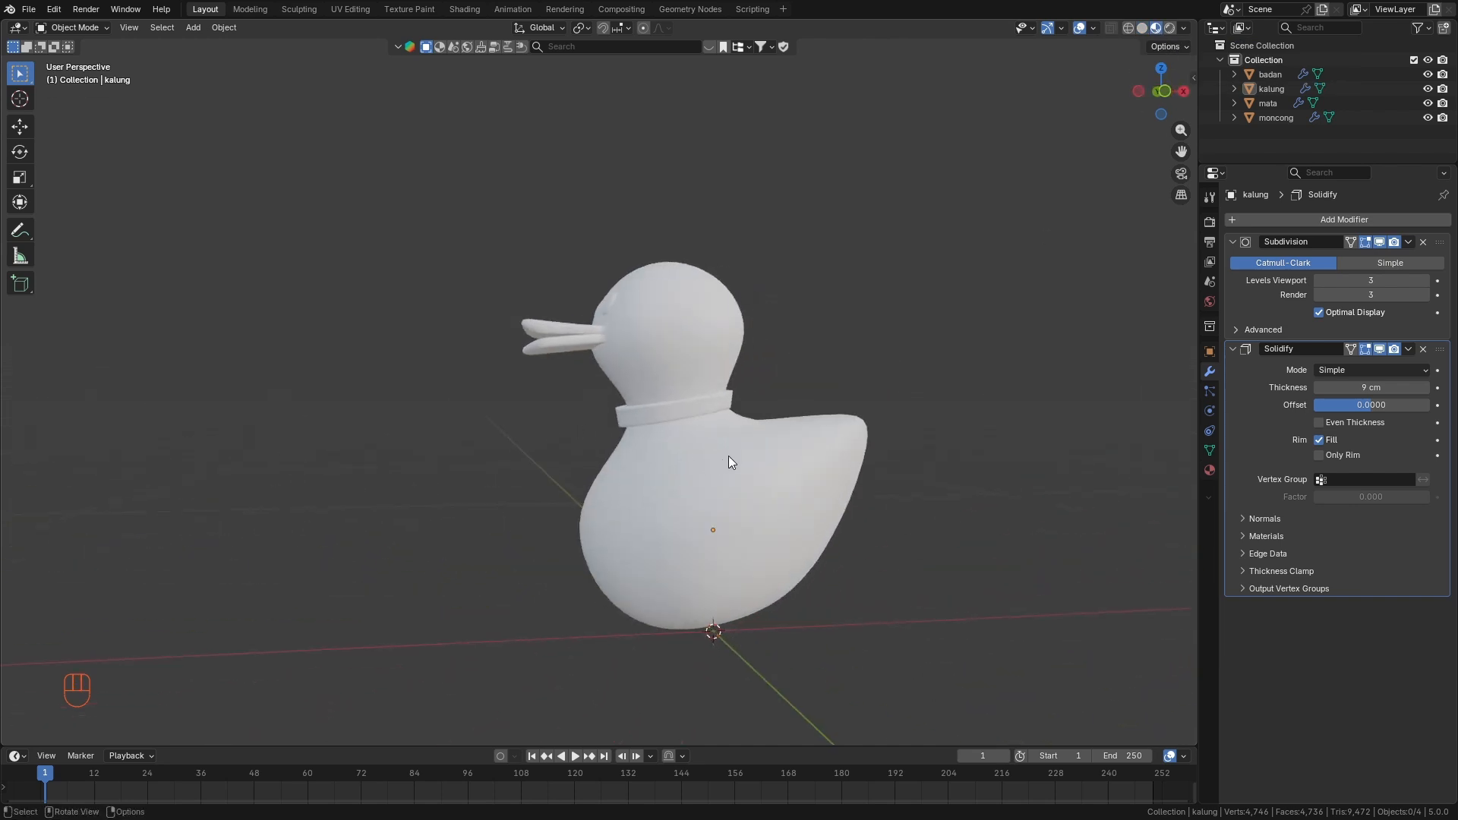
Rename the duck body's material to "kuning" and set its base color to yellow, #E7CE57.
click(772, 463)
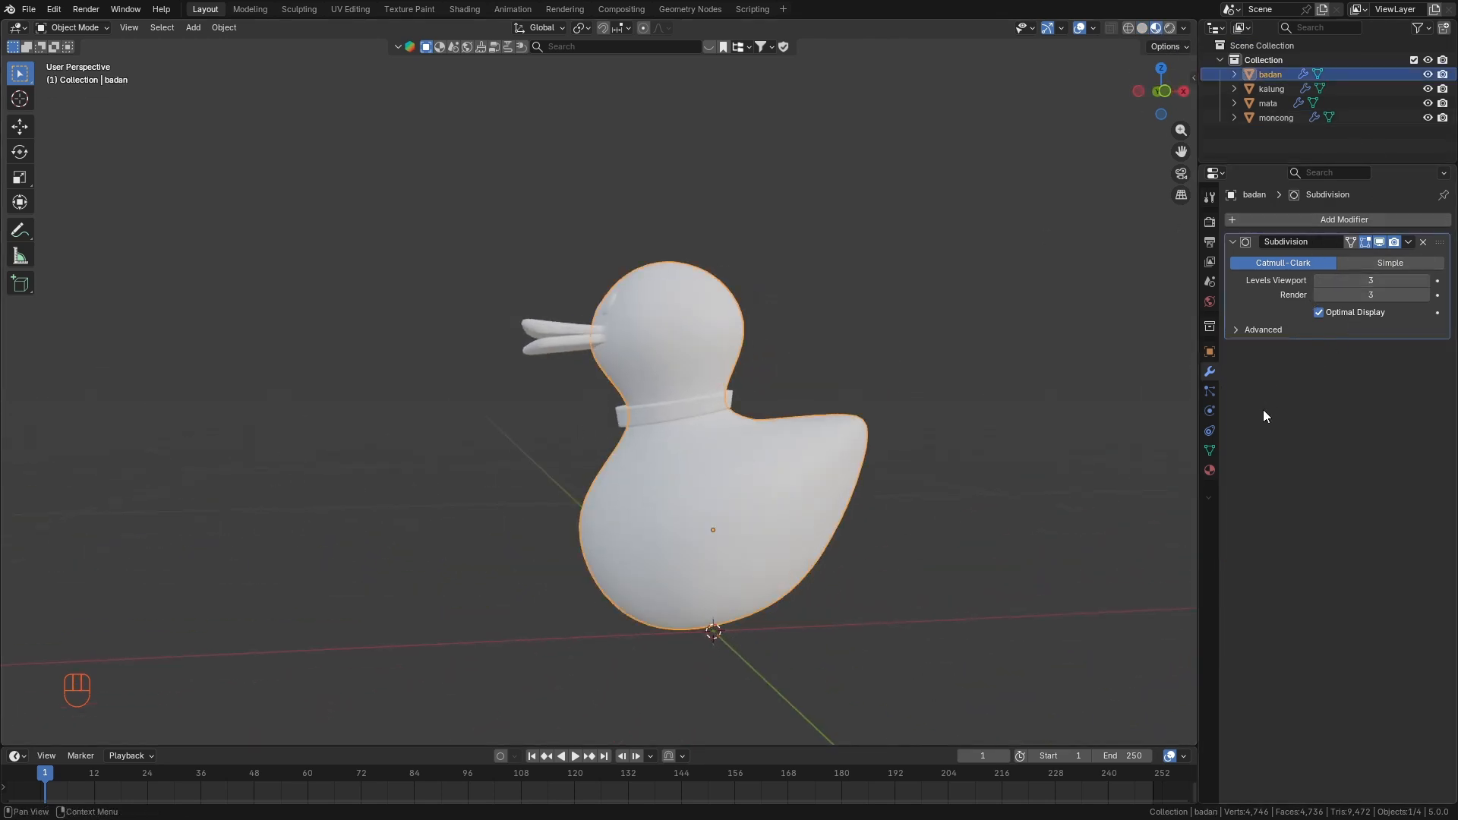
click(1210, 471)
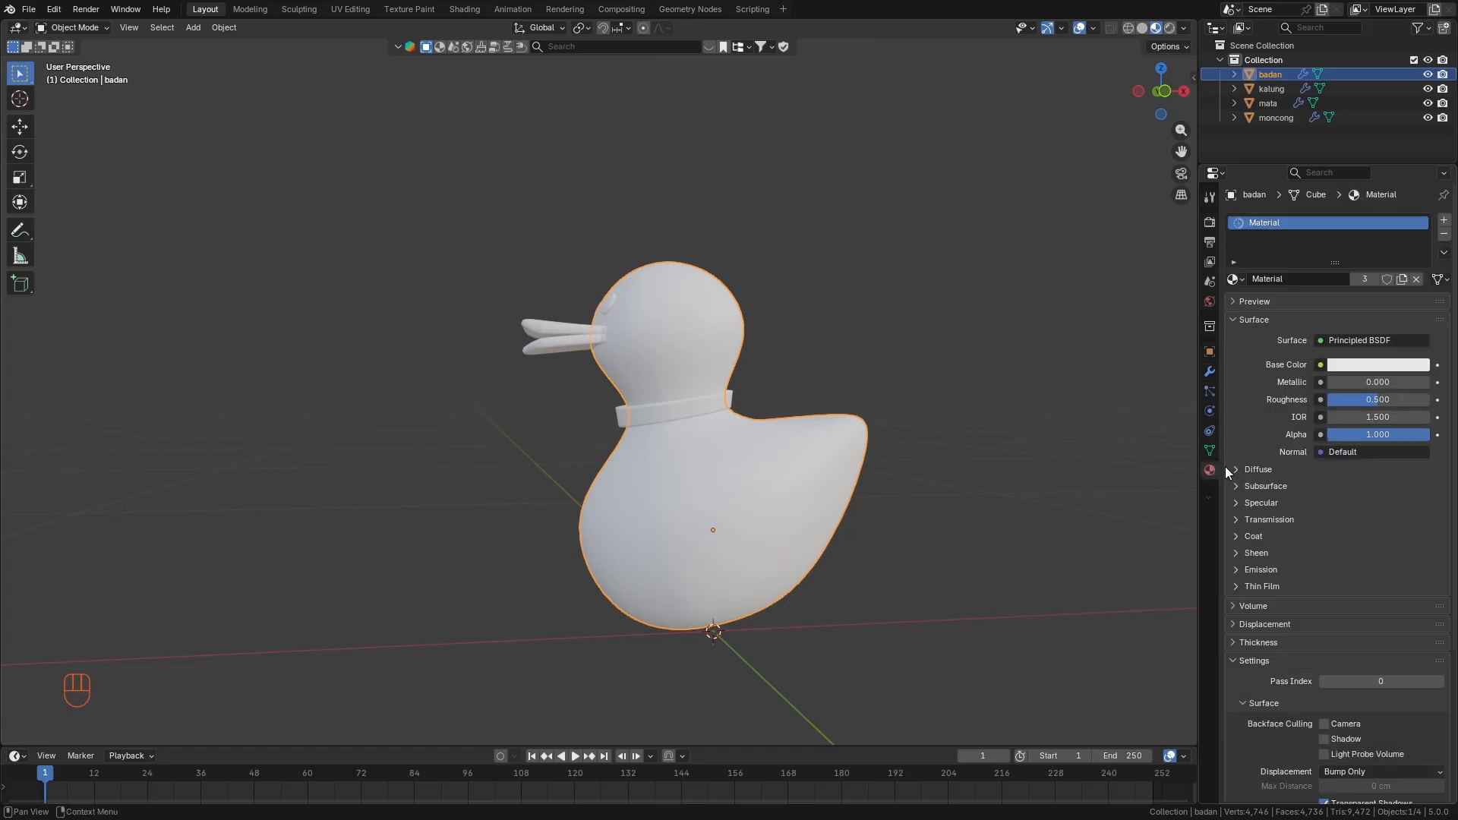
click(1288, 279)
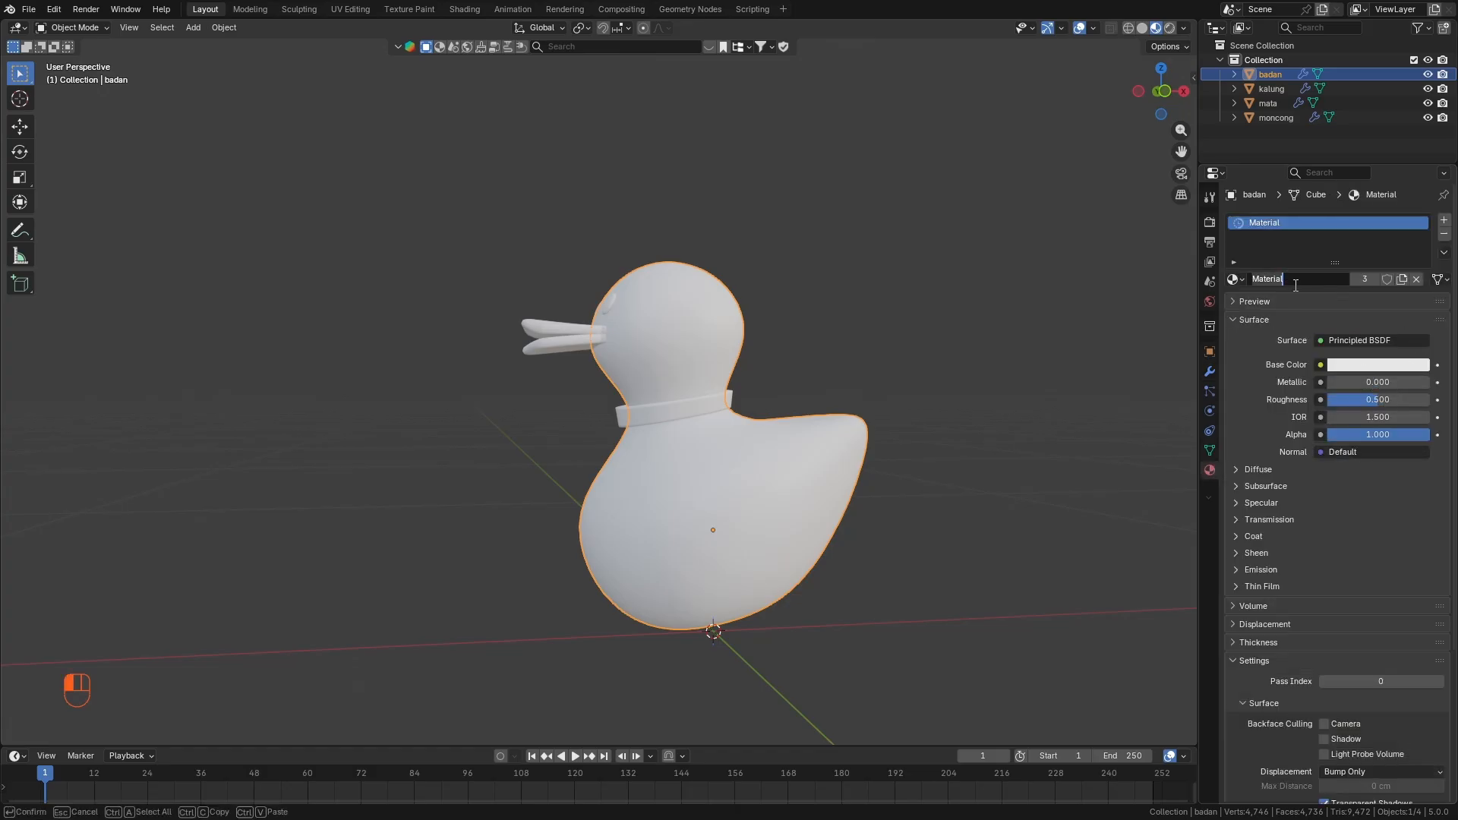
text(kuning)
key(Return)
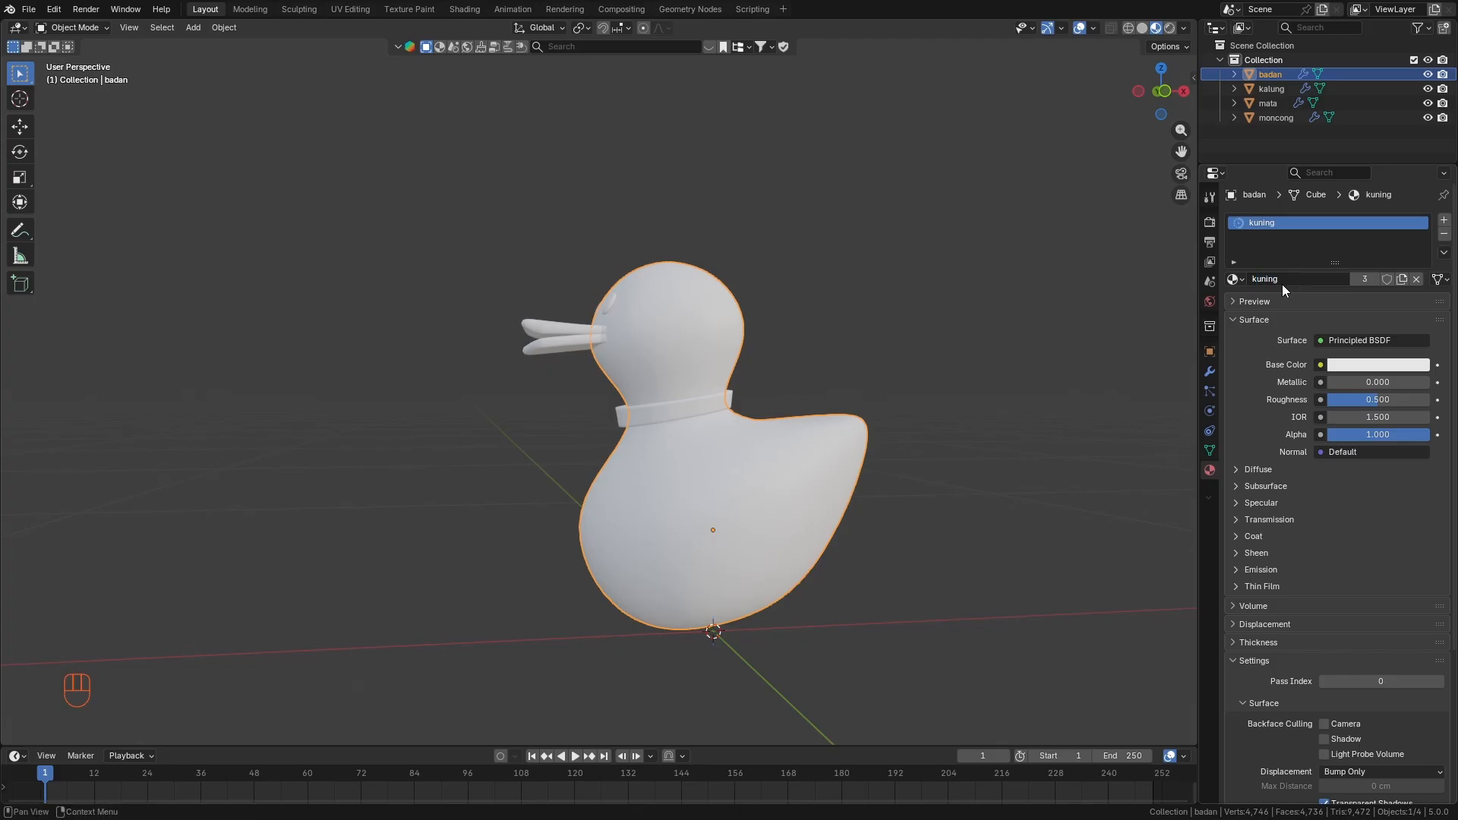
click(1356, 366)
drag(1322, 199, 1324, 196)
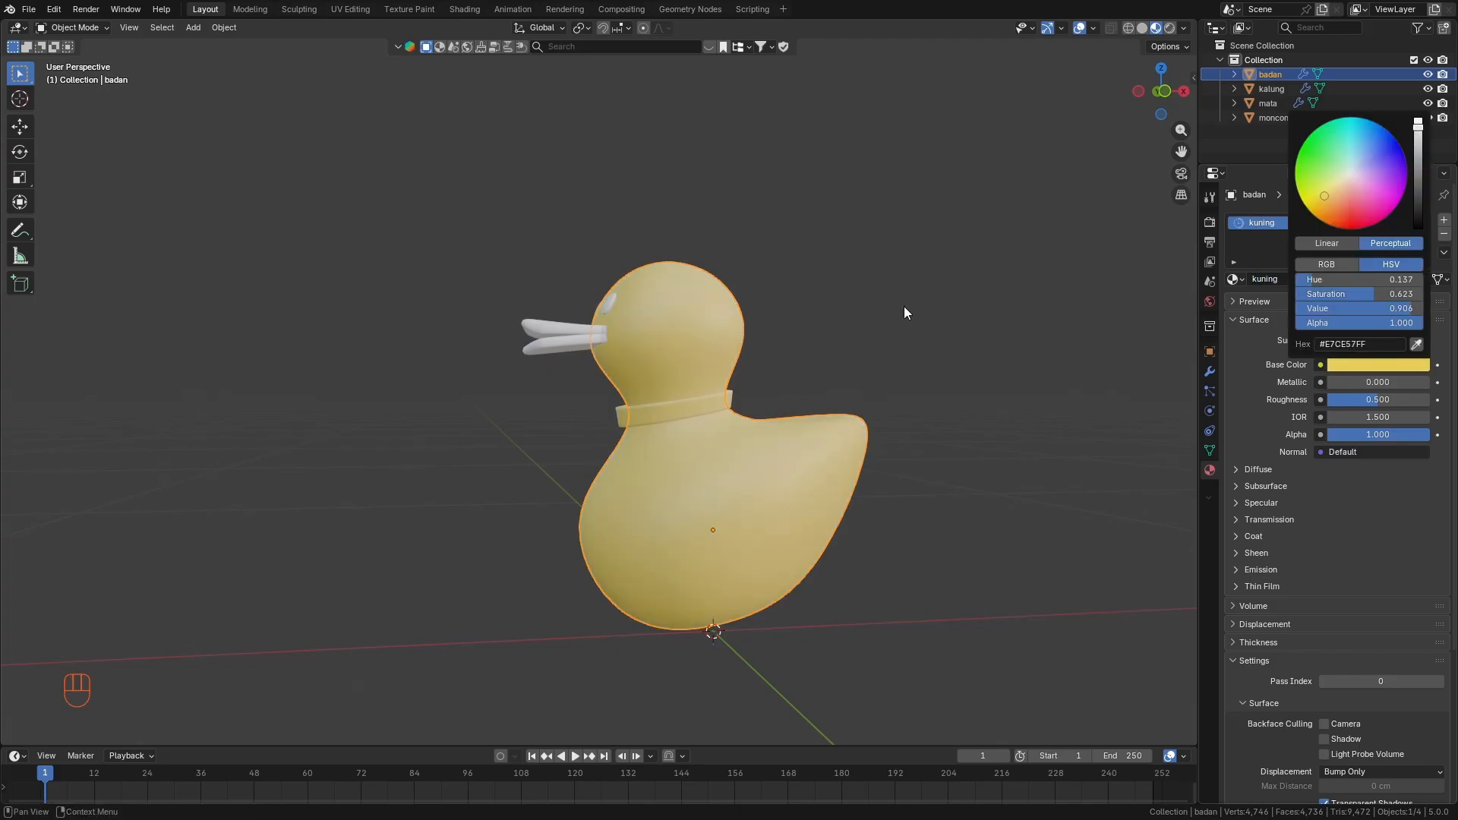
Remove the shared "kuning" material from the collar and give it a new material named "kalung merah".
click(671, 410)
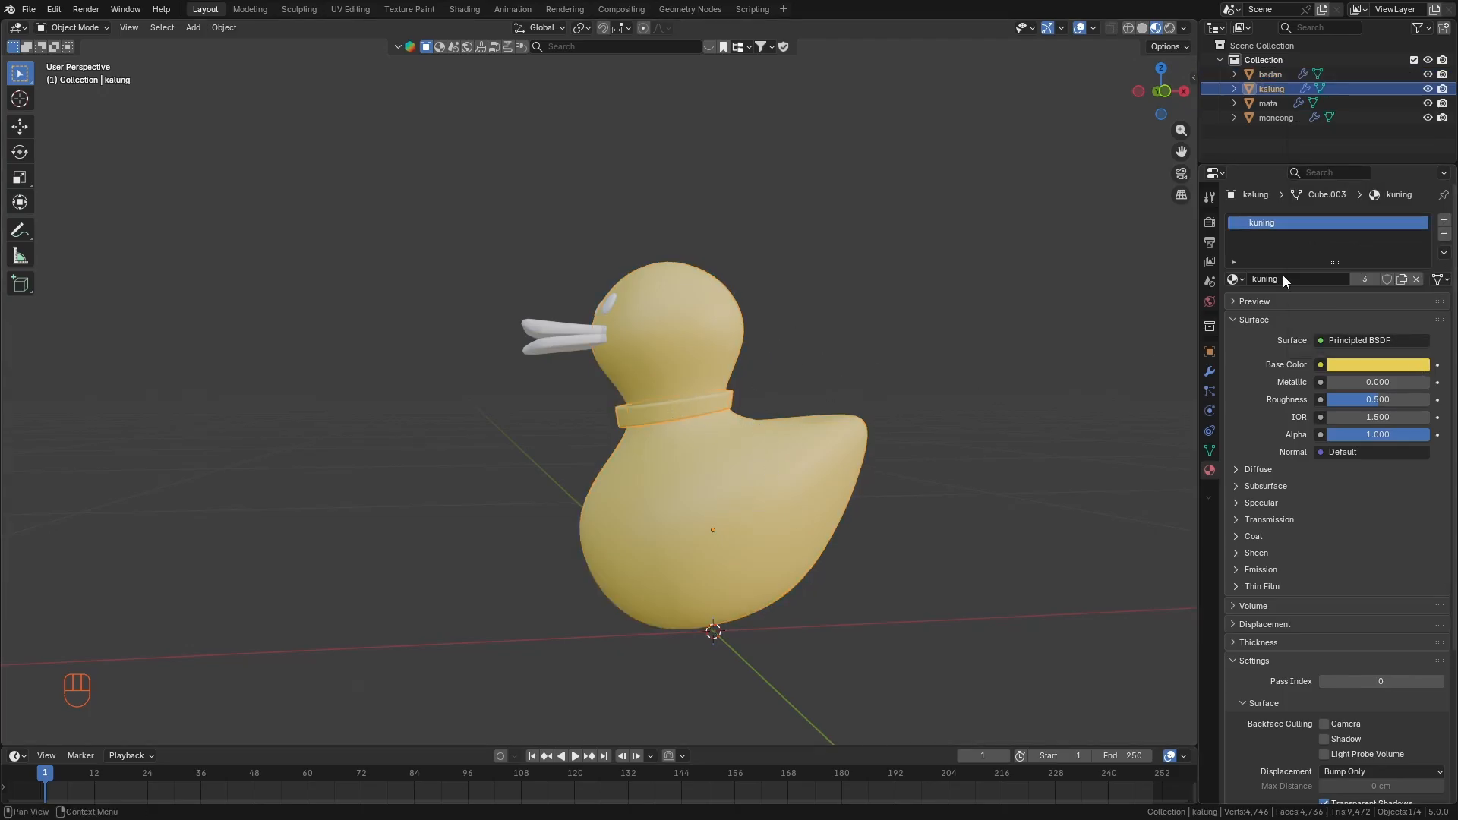
click(1313, 276)
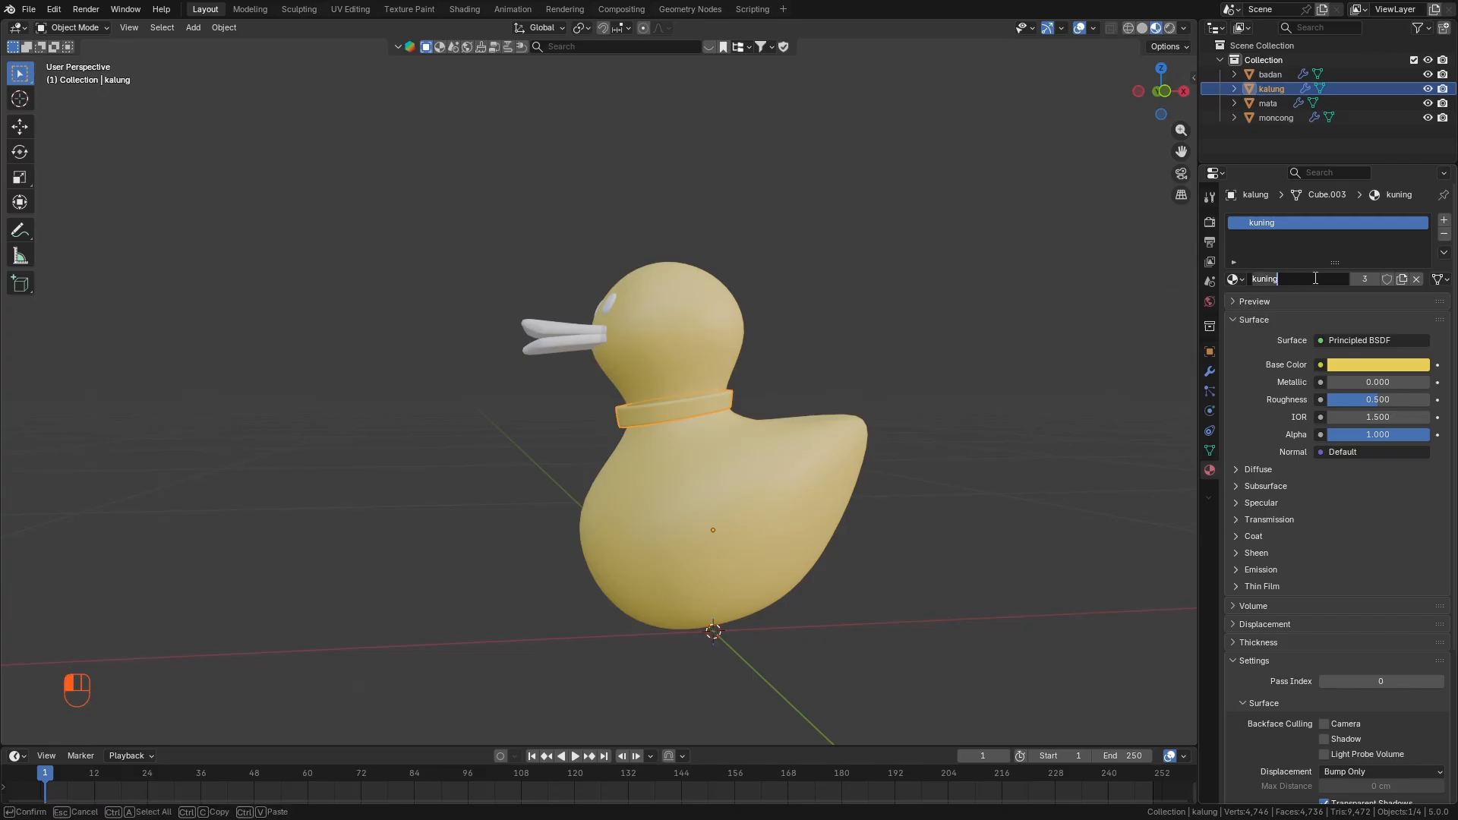
click(1393, 243)
click(1444, 234)
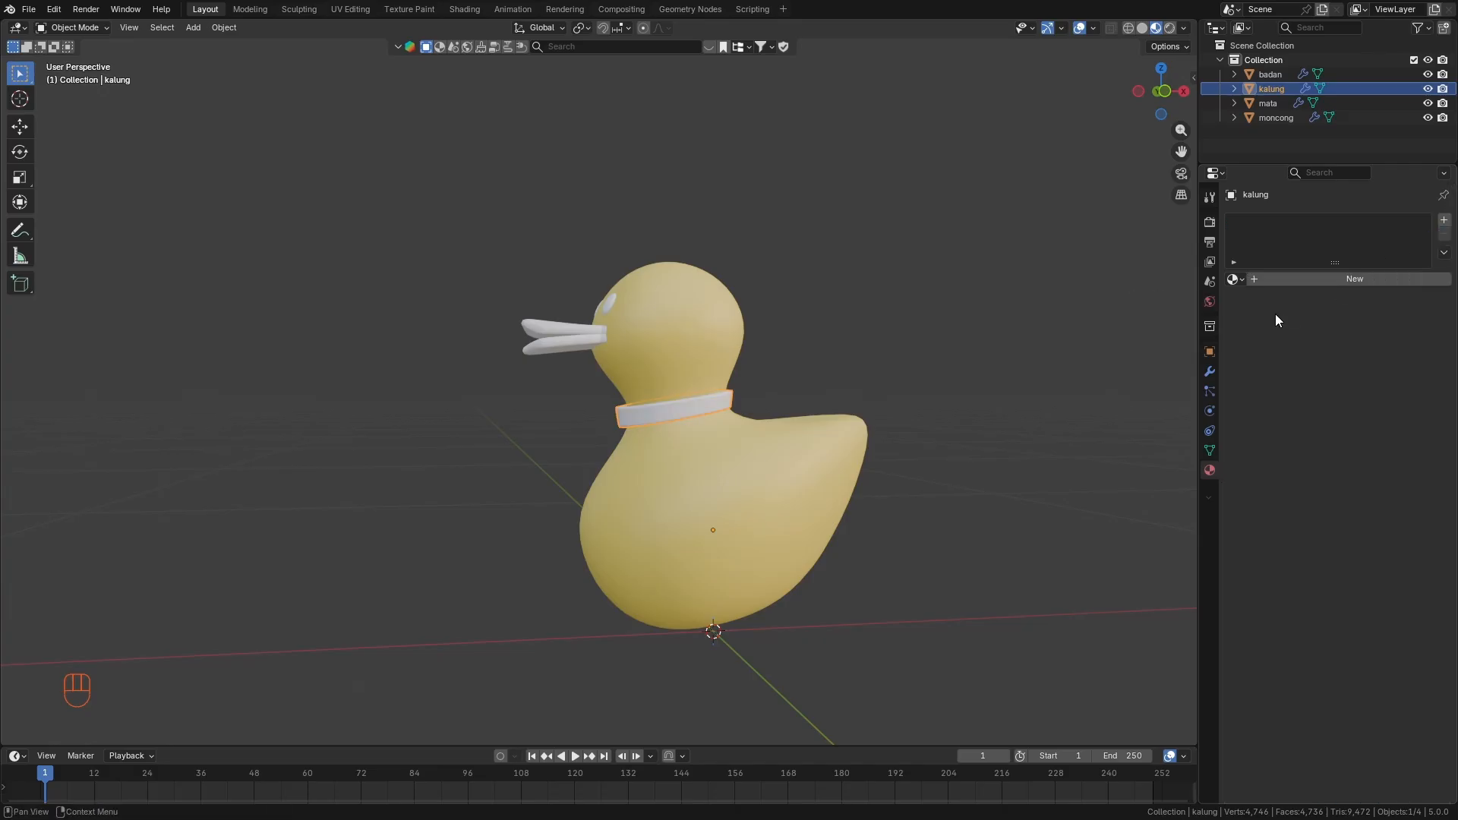
click(1256, 279)
click(1312, 278)
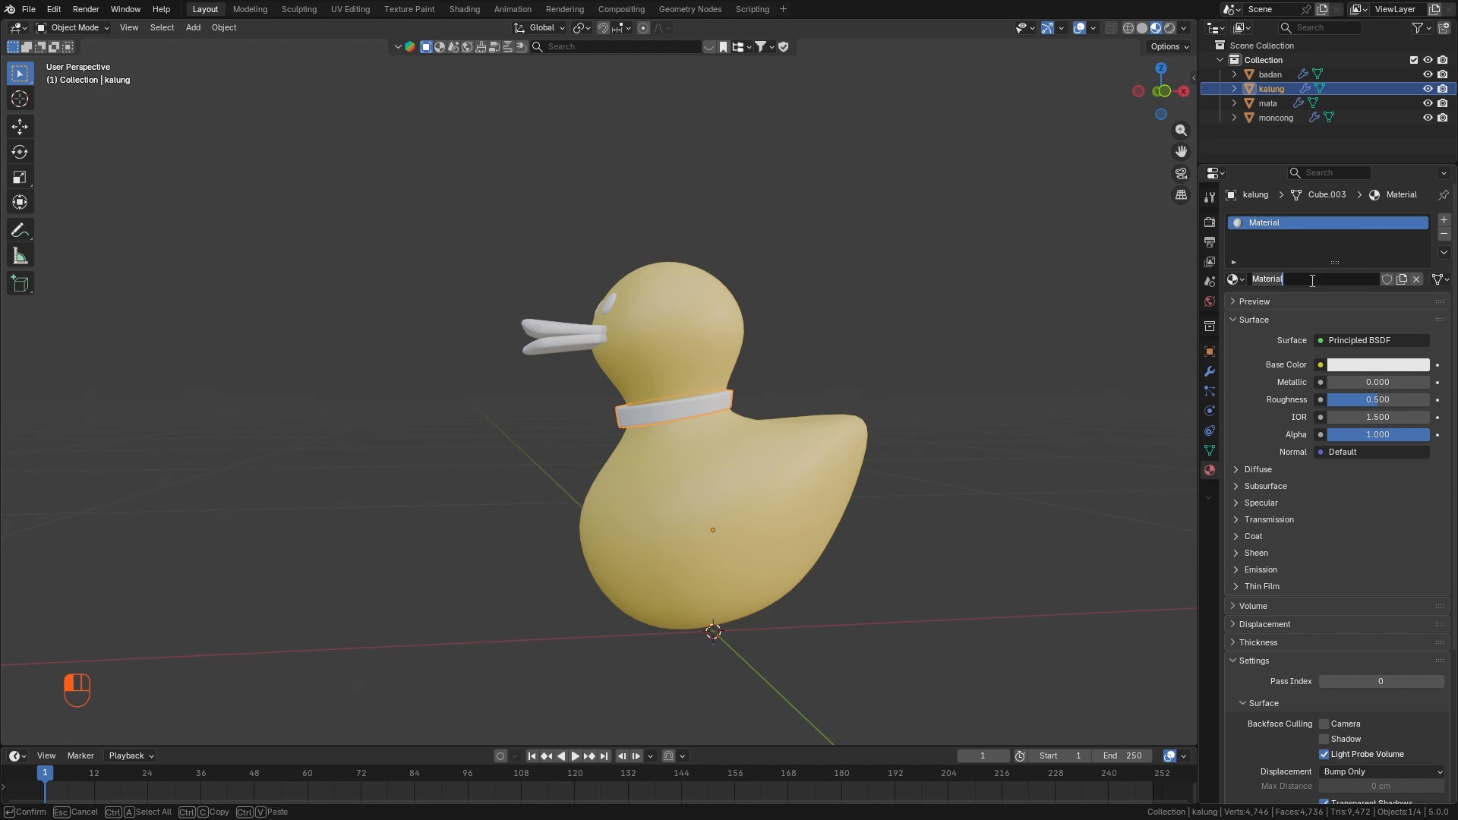
text(kalunbg merah)
key(Return)
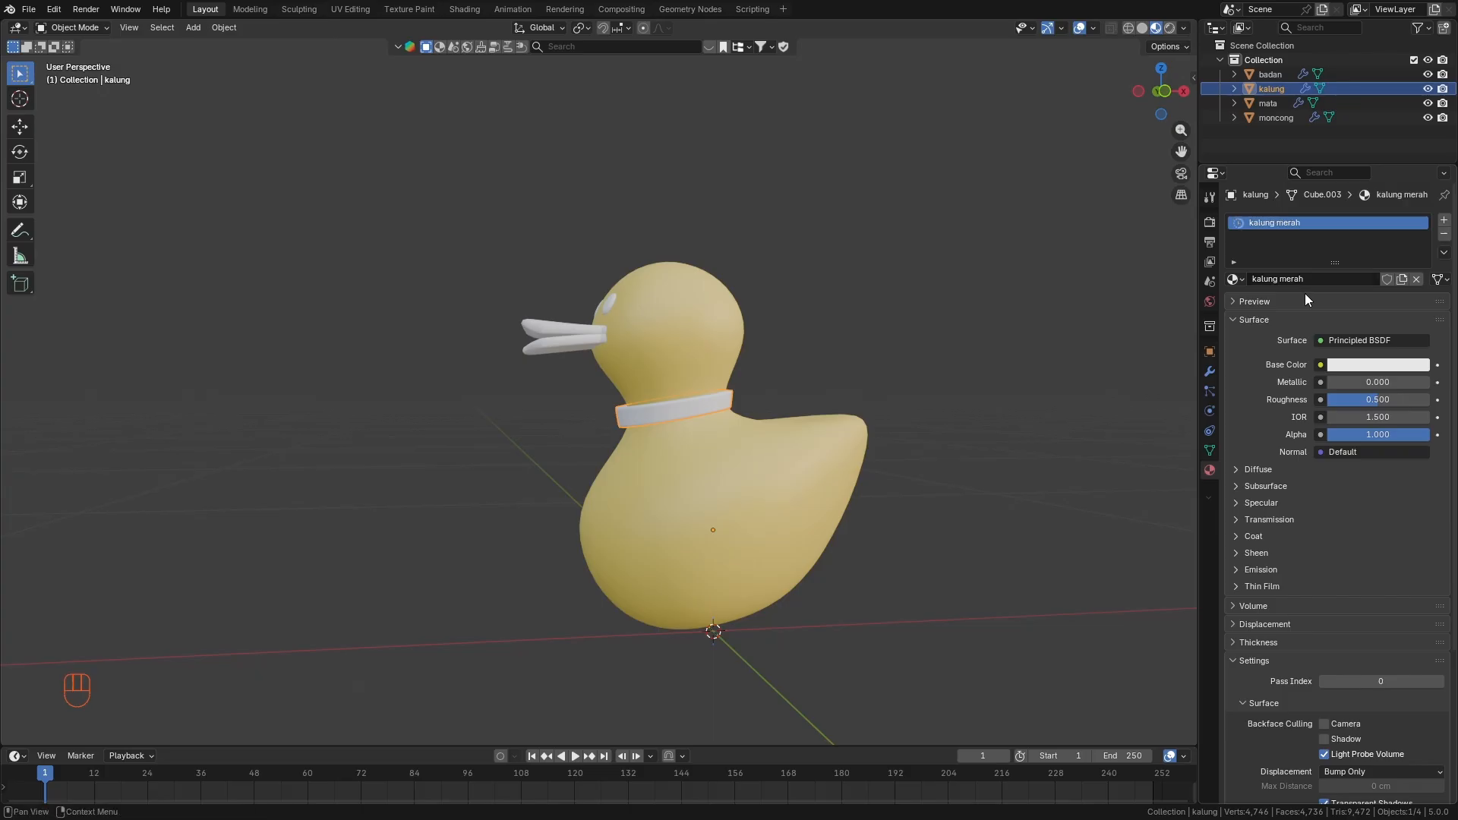
Set the "kalung merah" material's base color to red, #E7221F, and its roughness to about 0.272.
click(1348, 367)
drag(1321, 294, 1407, 293)
drag(1350, 223, 1349, 221)
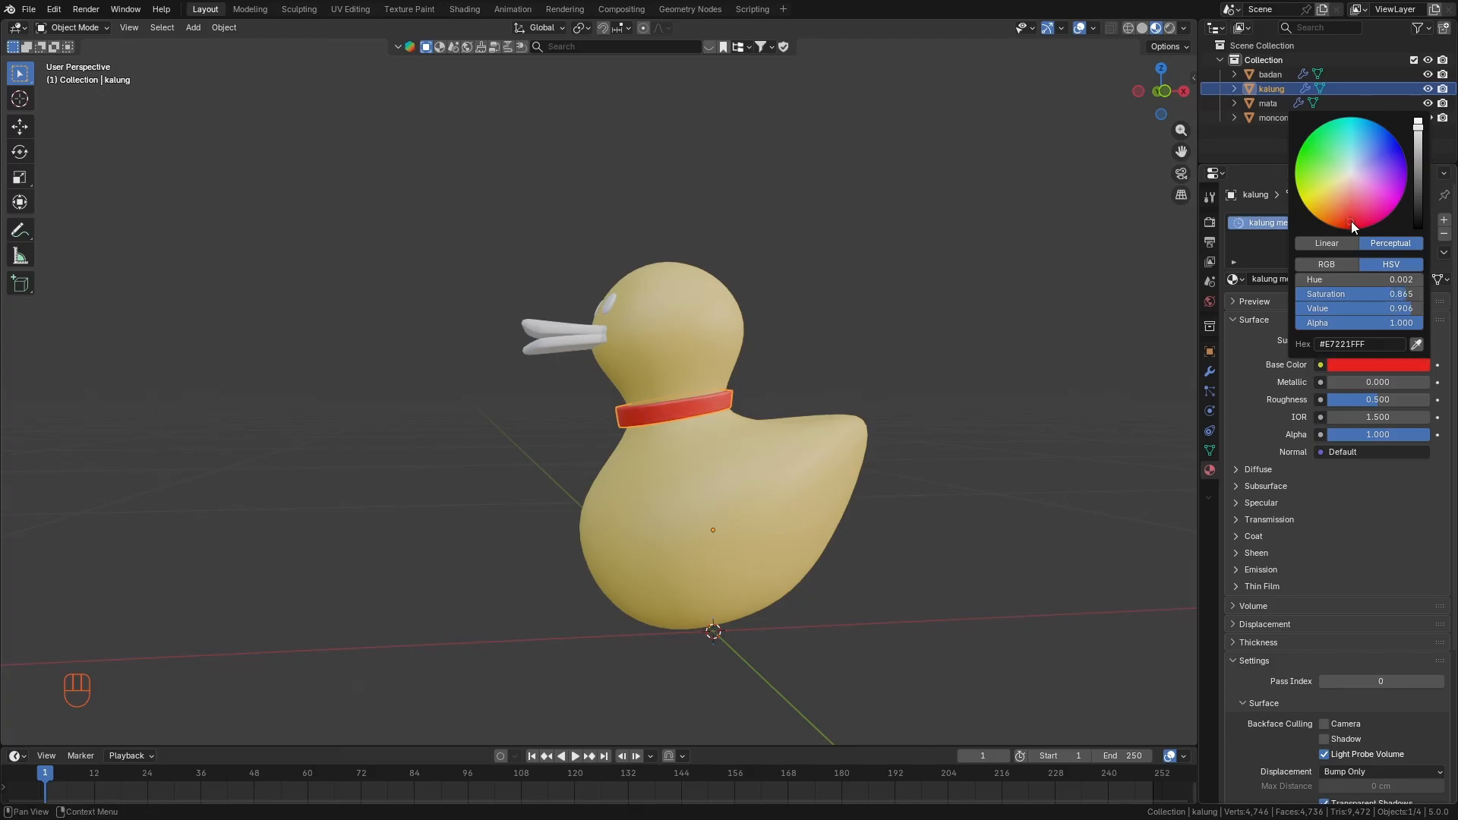
click(1263, 369)
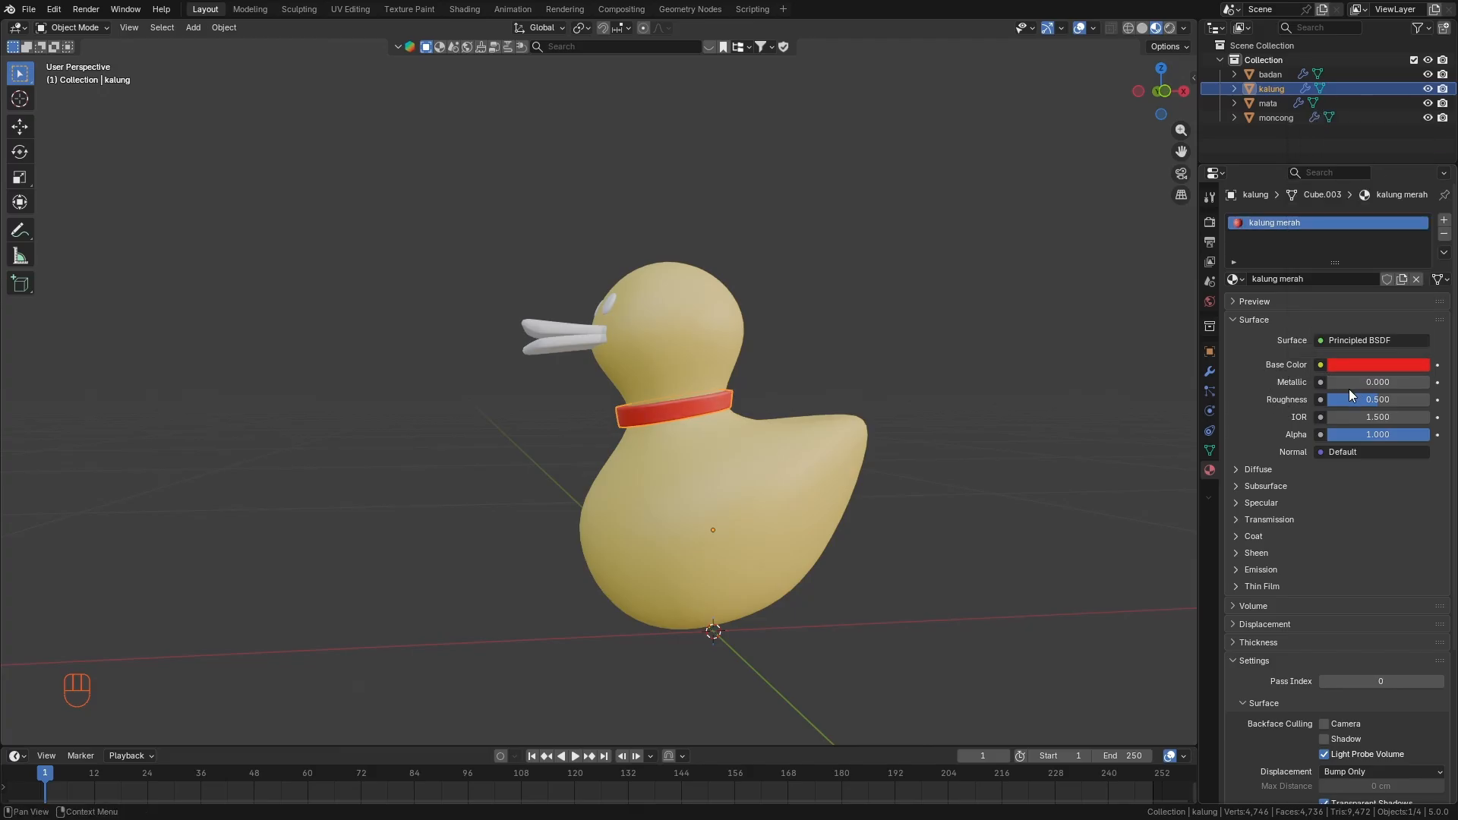
drag(1373, 399, 1352, 399)
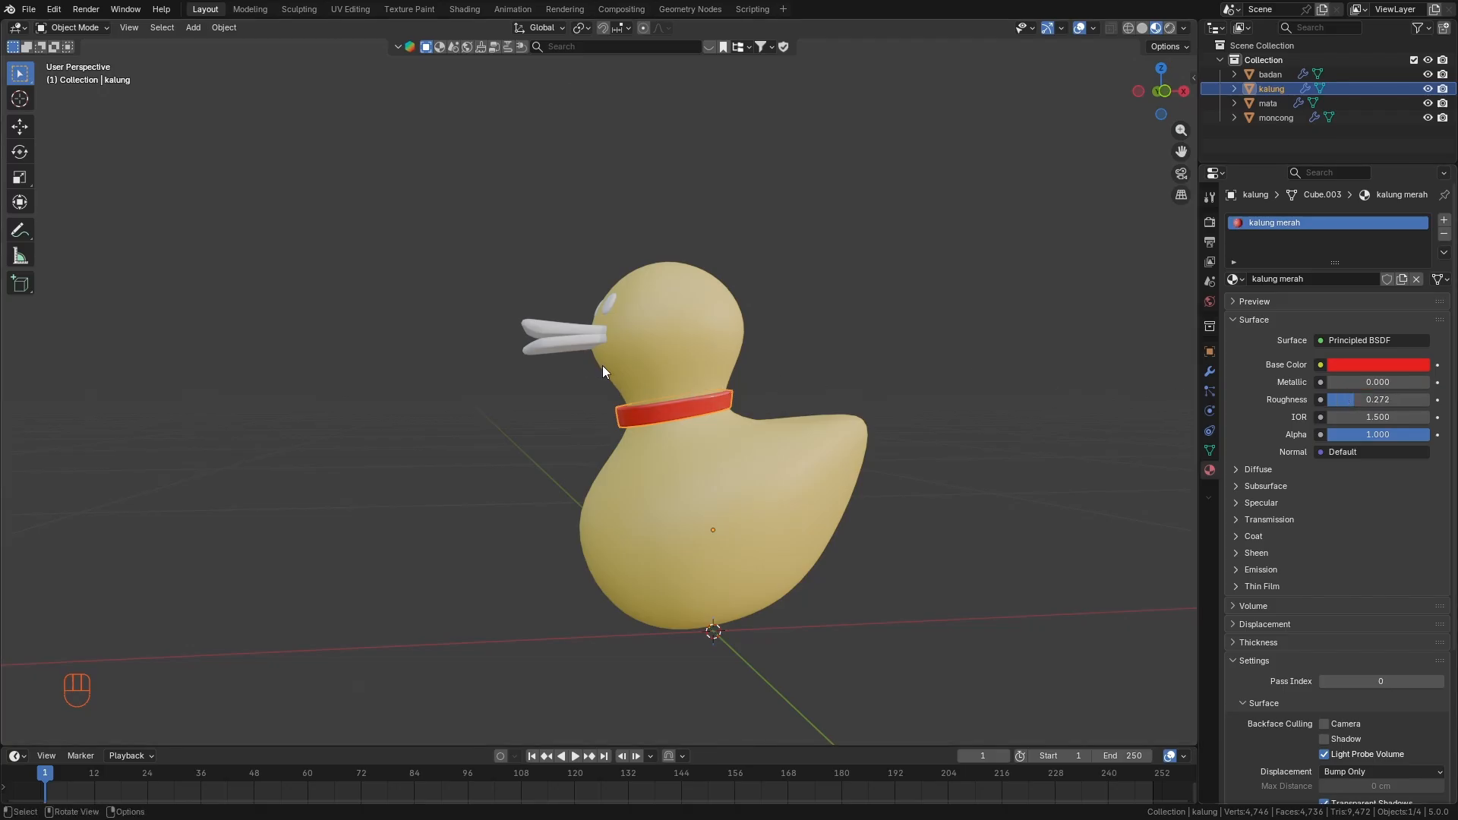
Select the duck's eyes and give them a new material named "mata".
middle_drag(597, 303, 681, 322)
click(678, 320)
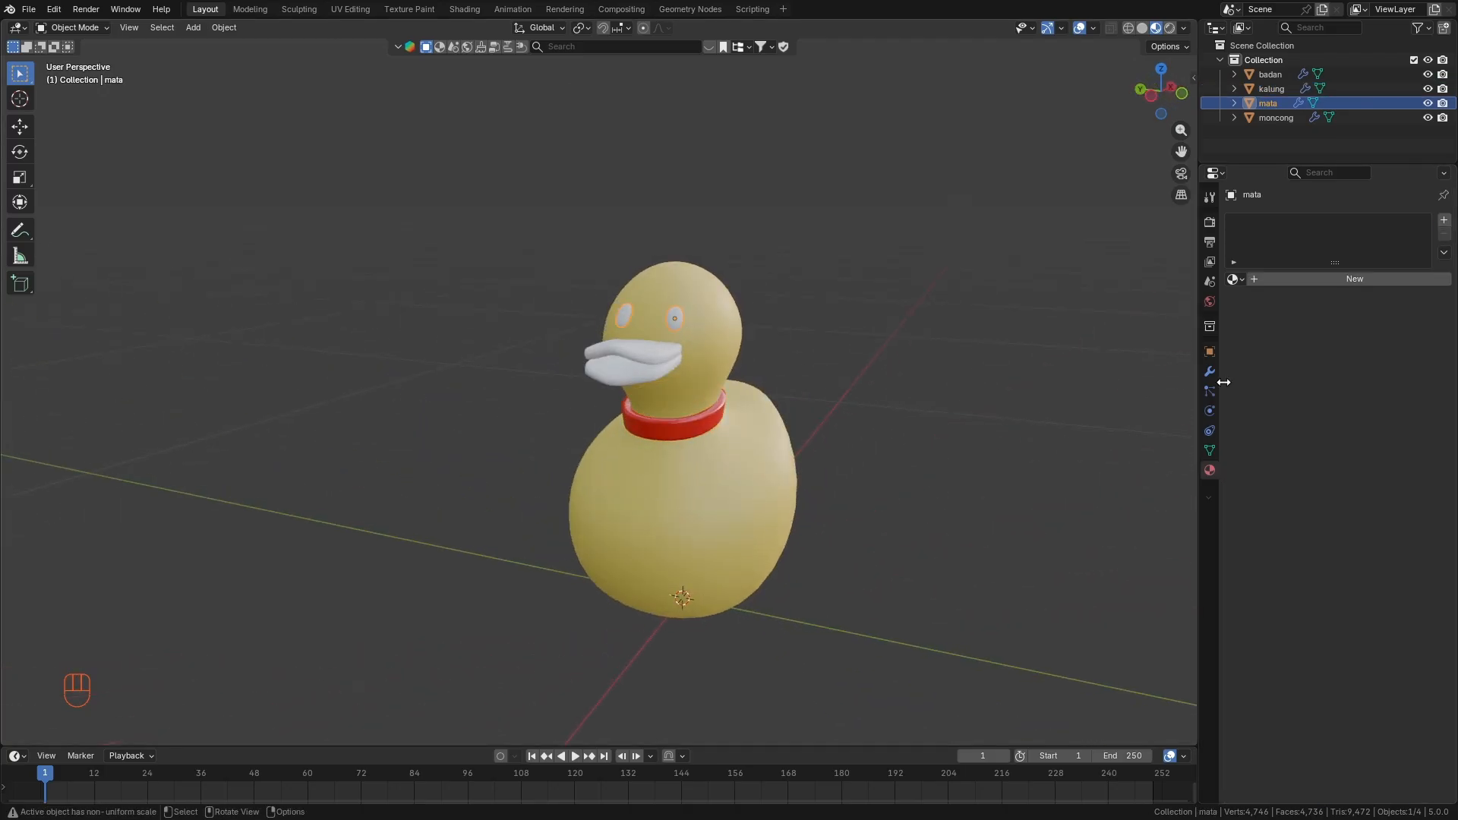
click(1269, 281)
double_click(1303, 277)
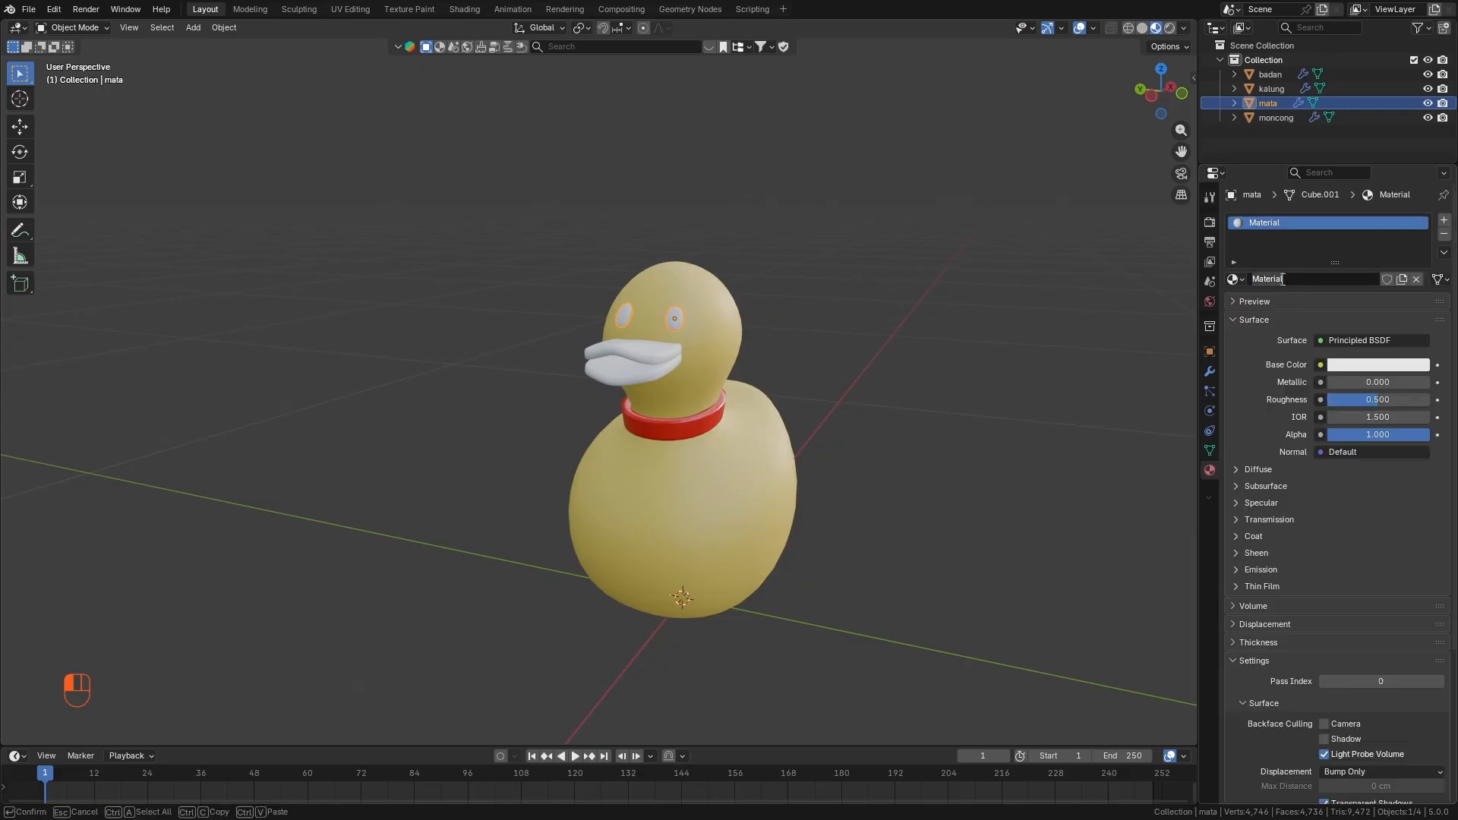
text(mata)
key(Return)
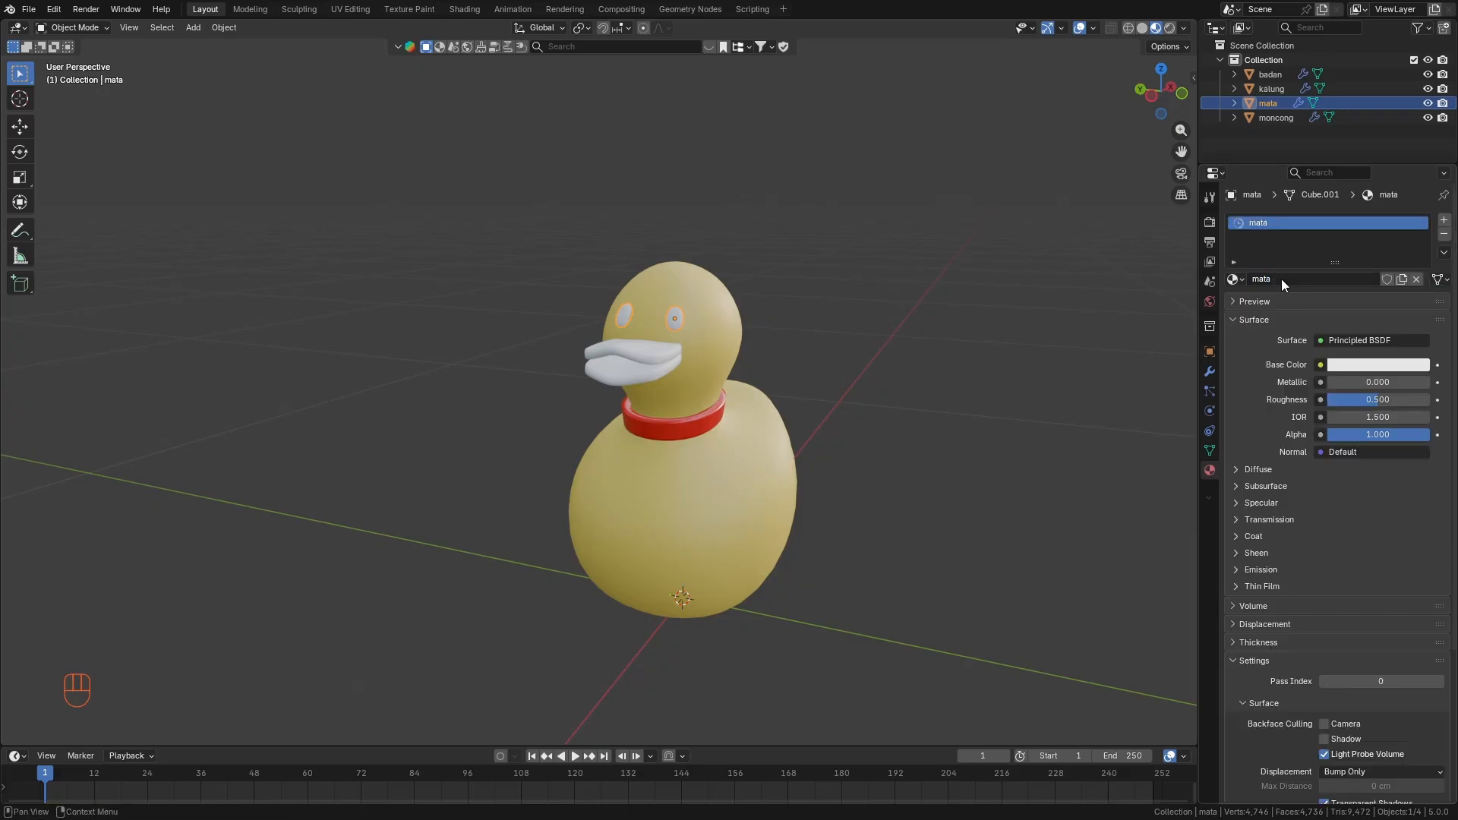
Set the "mata" material's base color to near-black and its roughness to about 0.074.
click(1373, 365)
drag(1412, 209, 1349, 219)
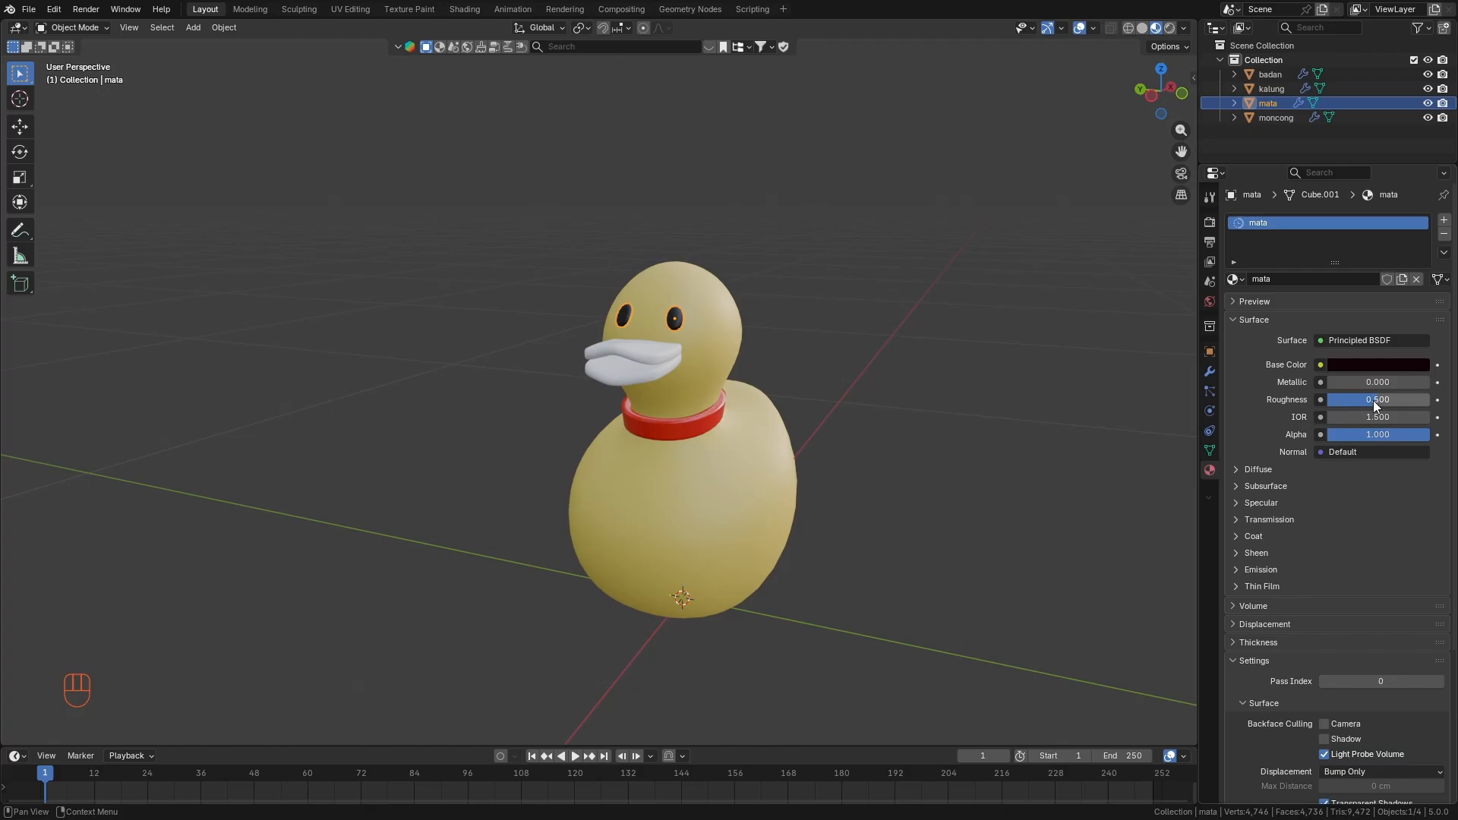
drag(1373, 399, 1335, 399)
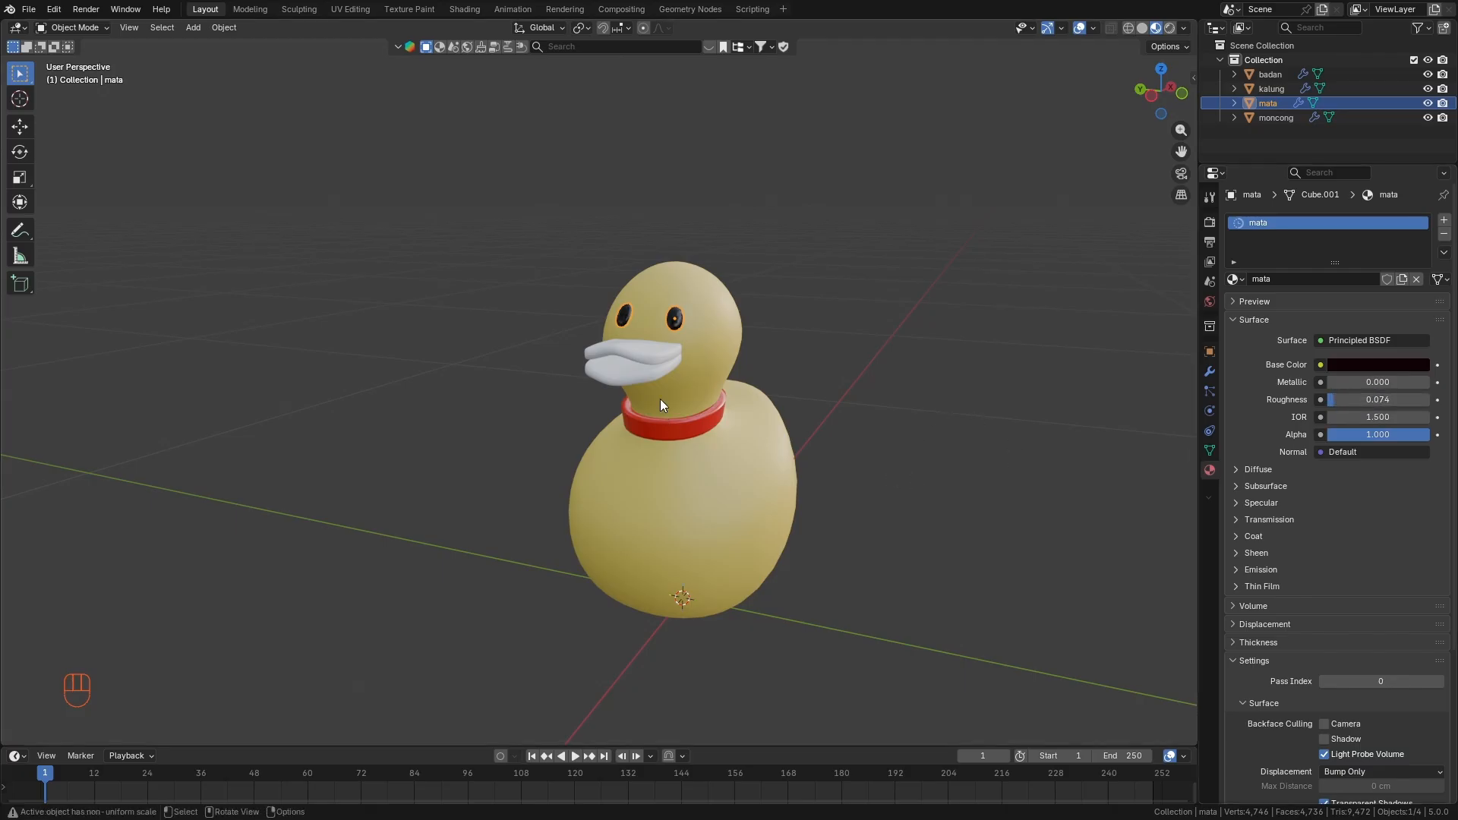
Select the duck's beak and give it a new material named "oranye".
click(644, 341)
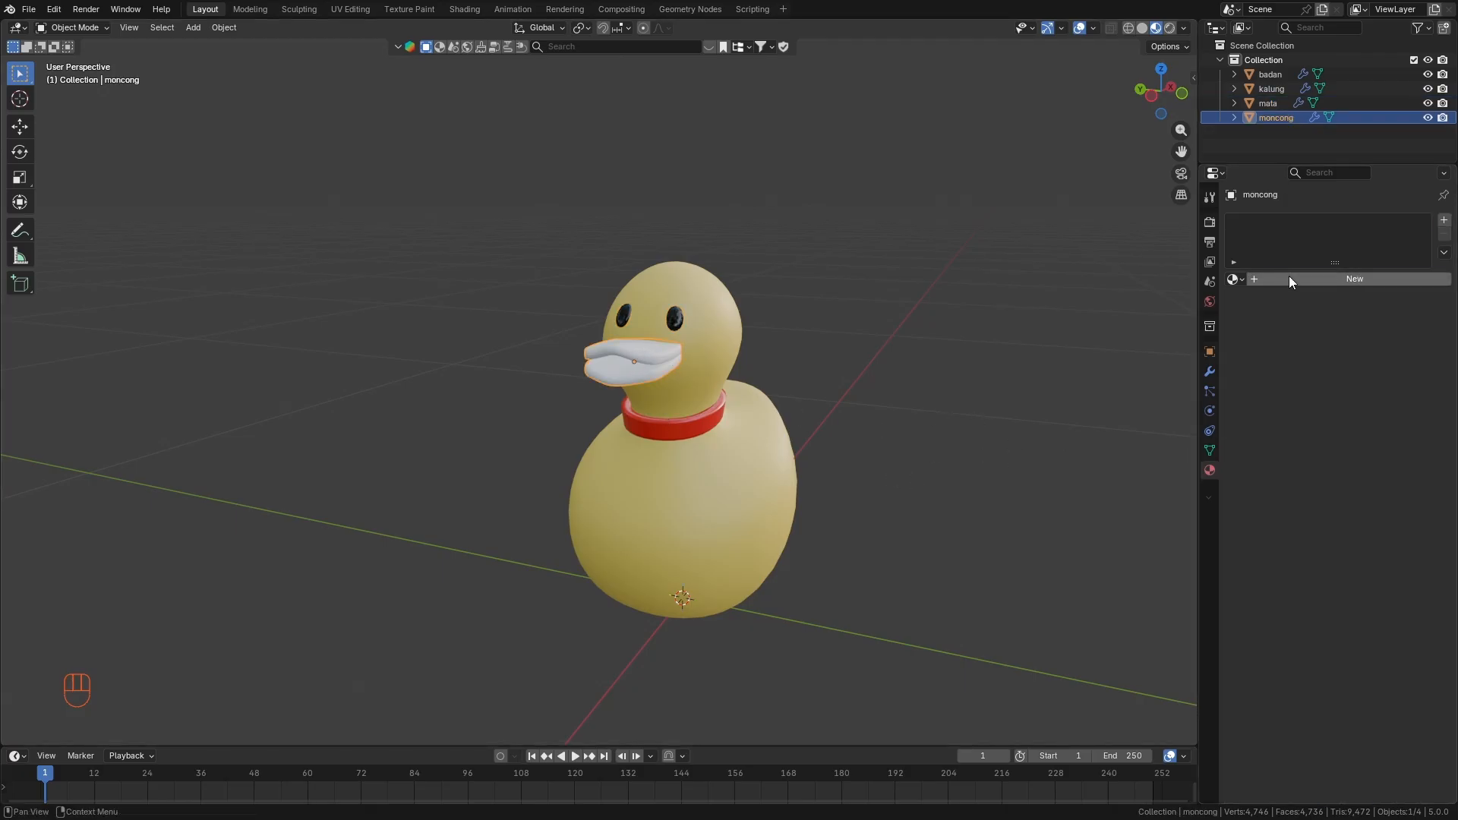
click(1288, 280)
double_click(1310, 276)
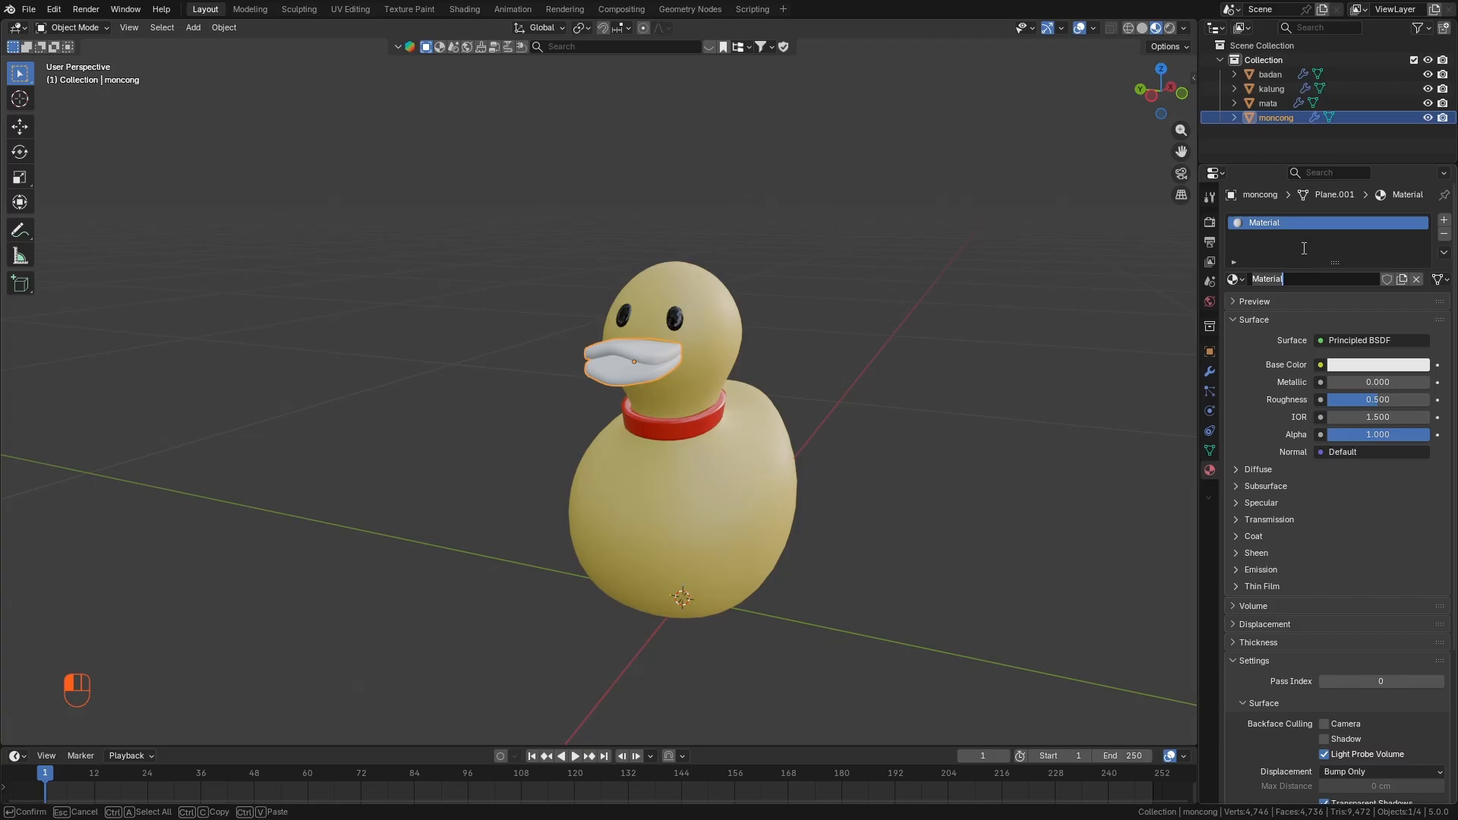
text(oranye)
key(Return)
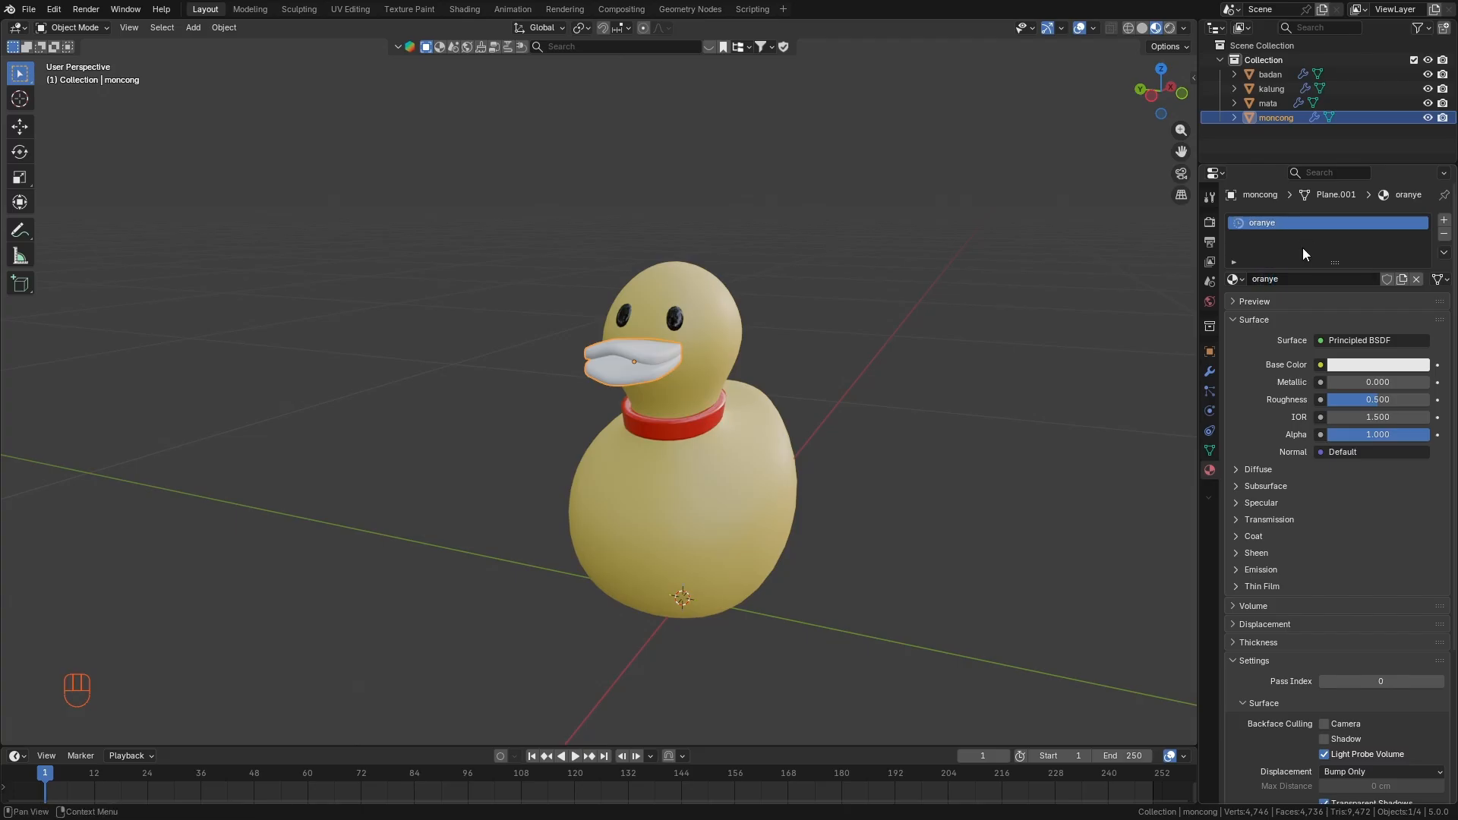
Set the "oranye" material's base color to orange, #E76F2F, and deselect the beak.
click(1355, 365)
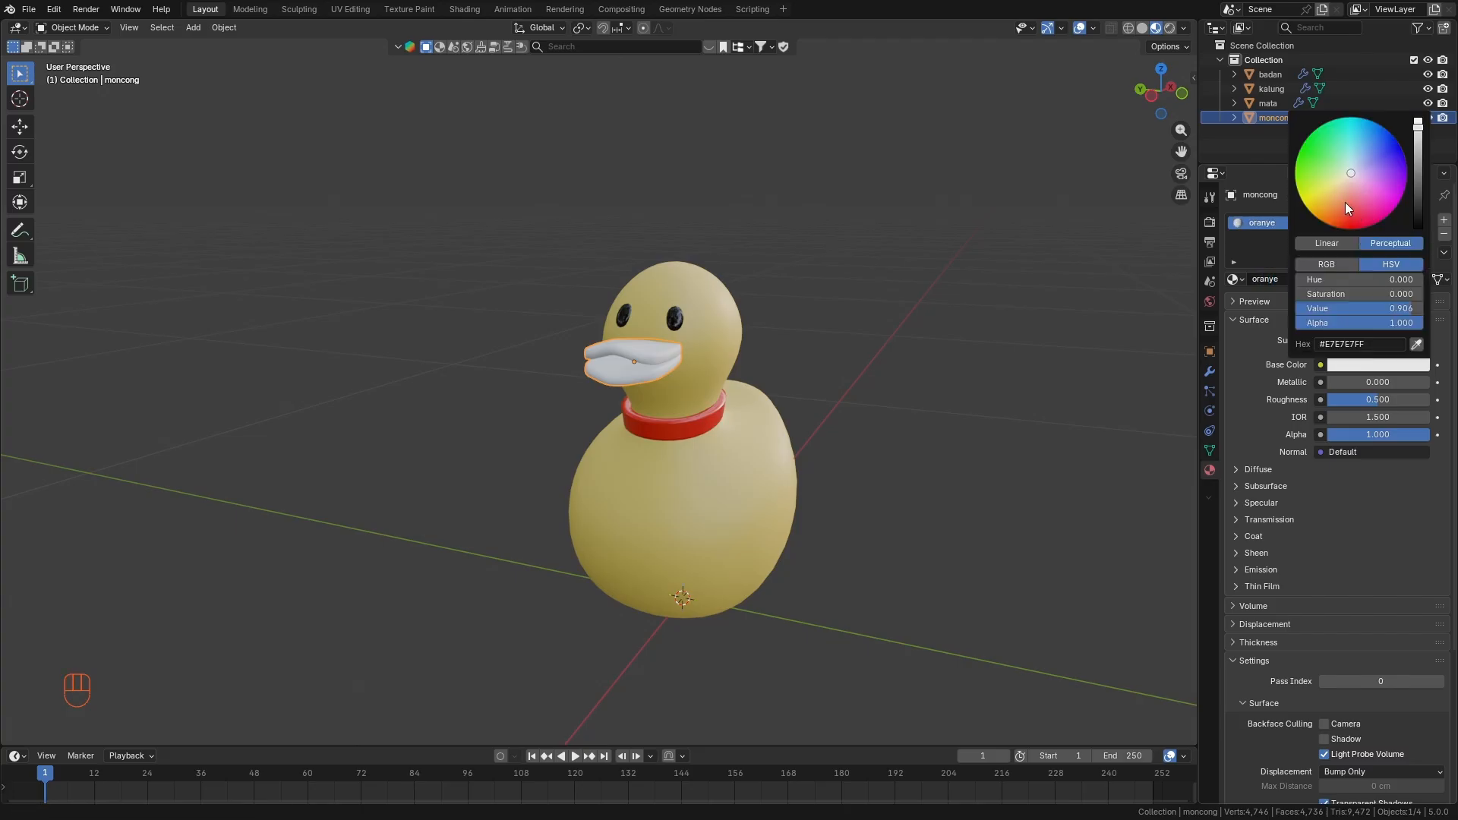
drag(1345, 202, 1334, 214)
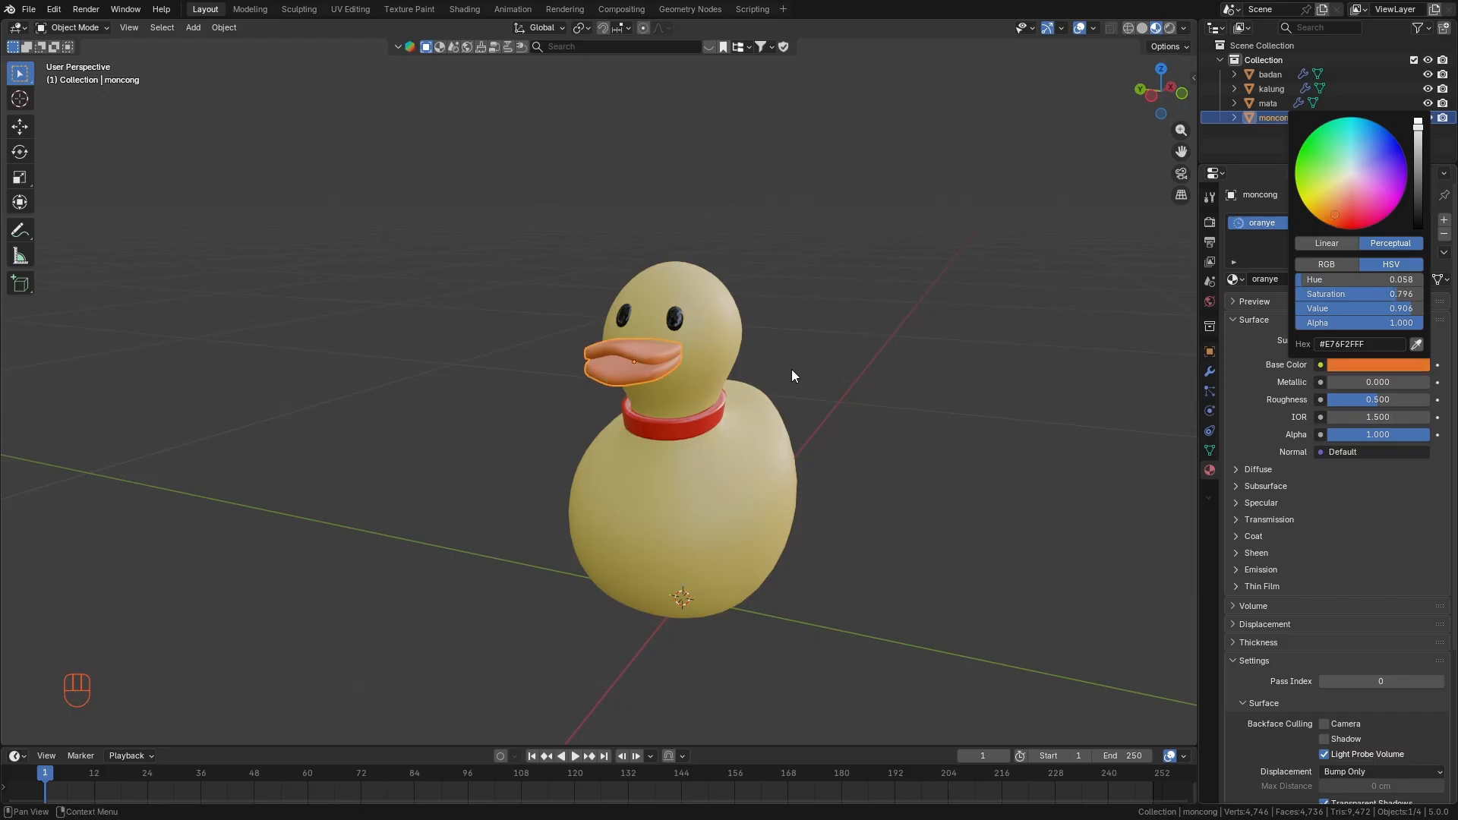
middle_drag(855, 456, 759, 444)
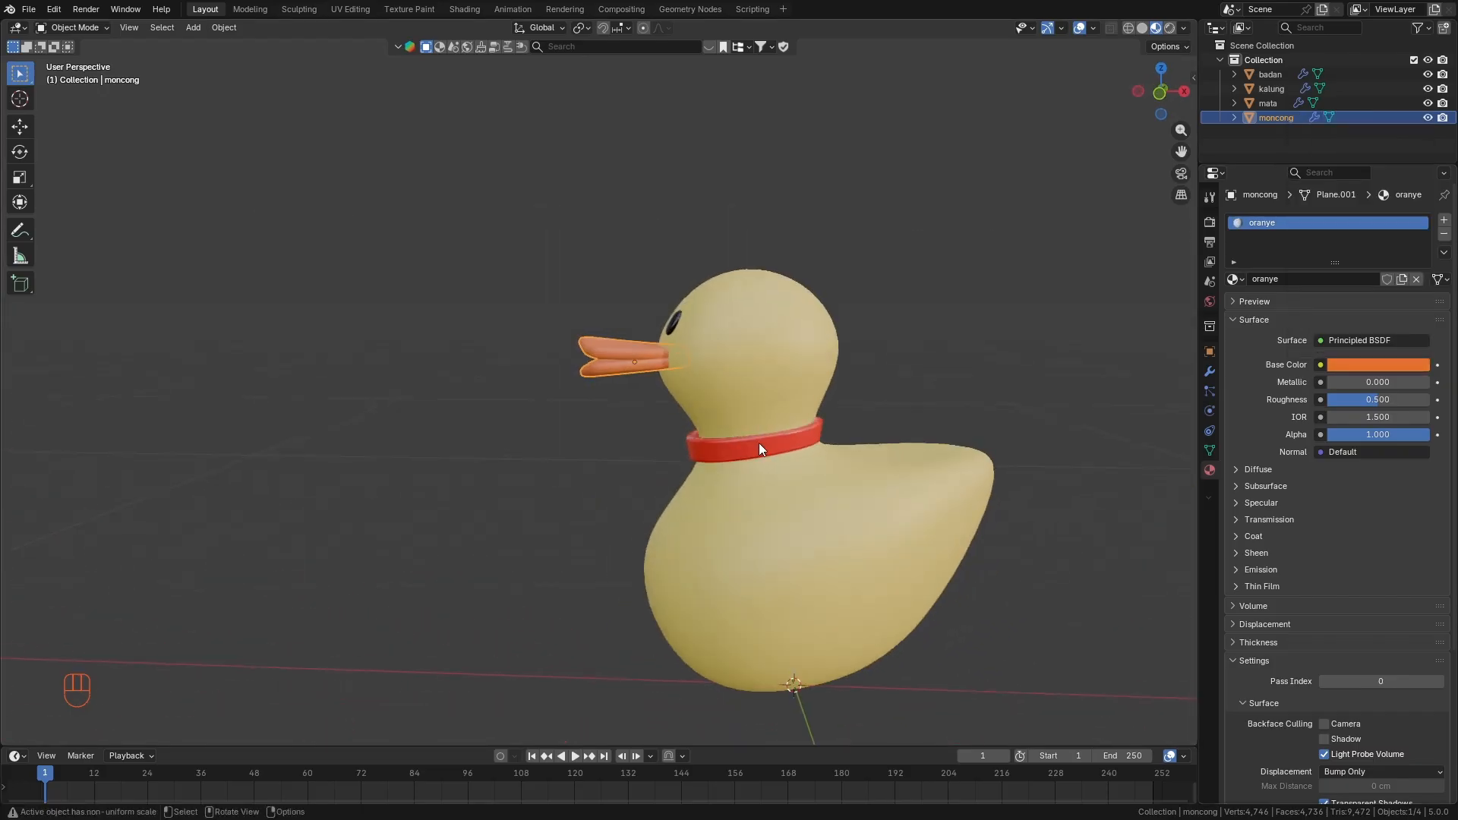
click(899, 408)
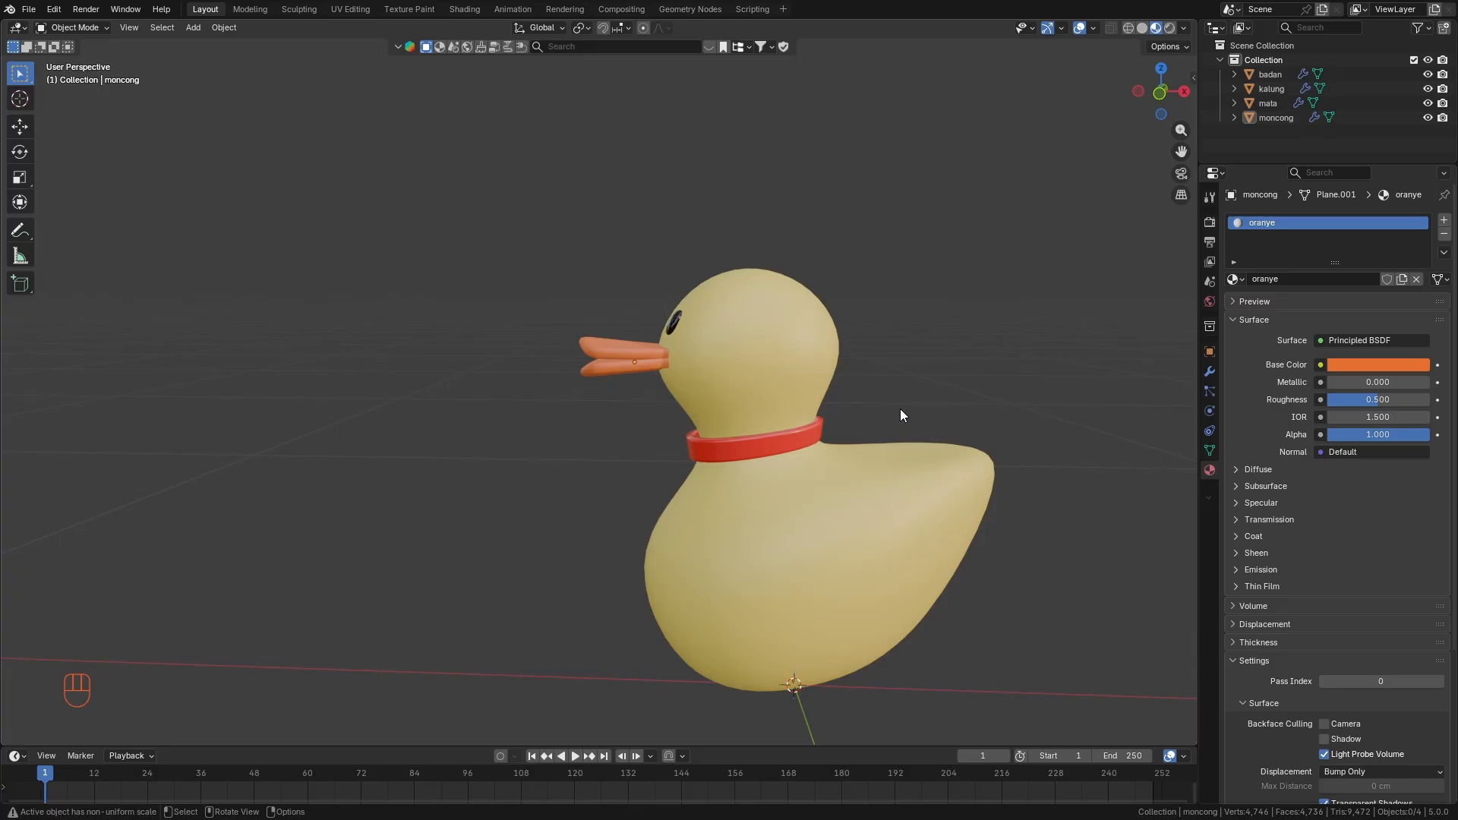
Show the duck in front view and split the 3D viewport vertically, making the new area about a third of the width.
key(KP_1)
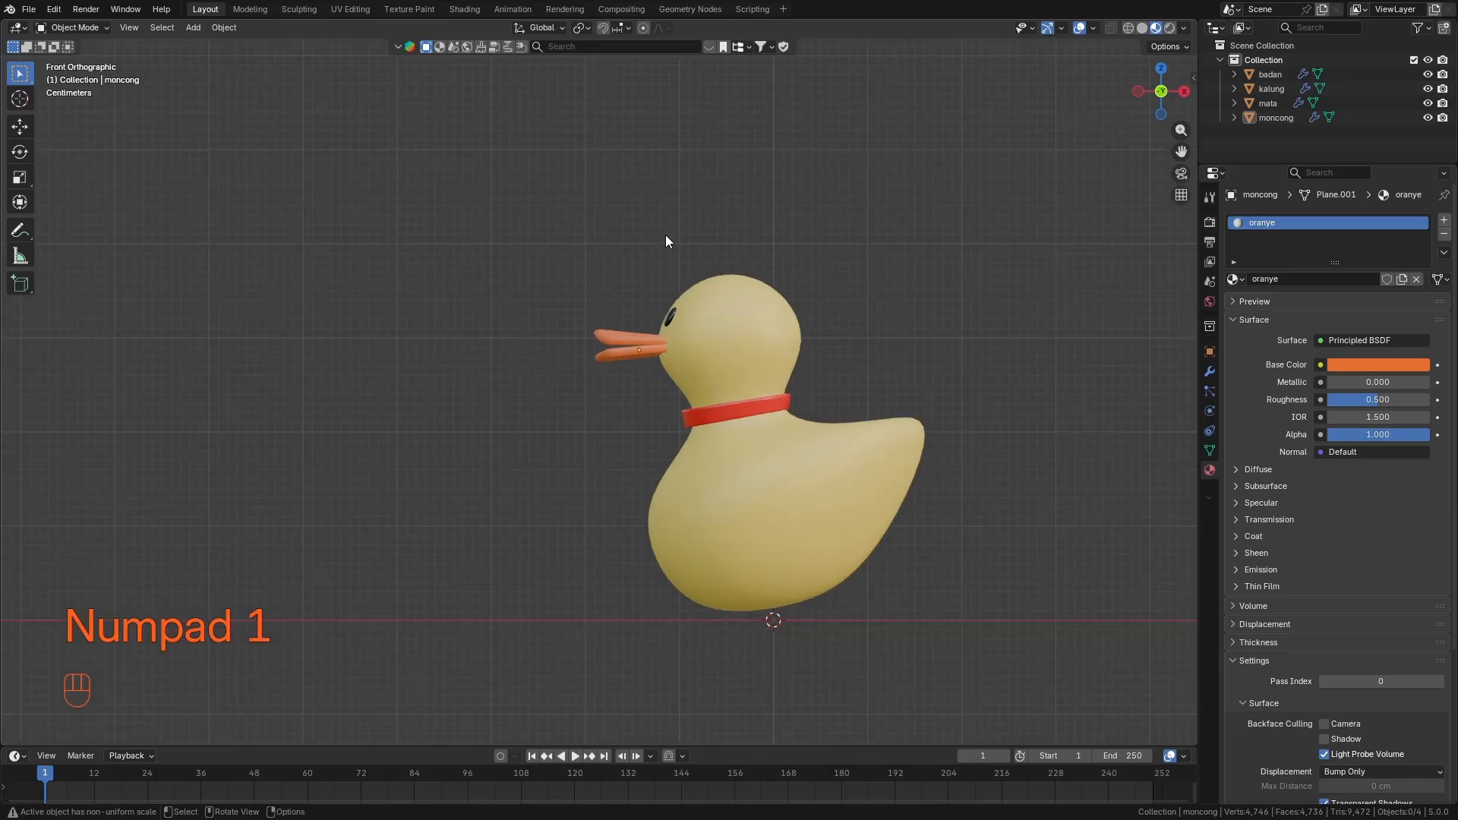
middle_drag(664, 234, 501, 637)
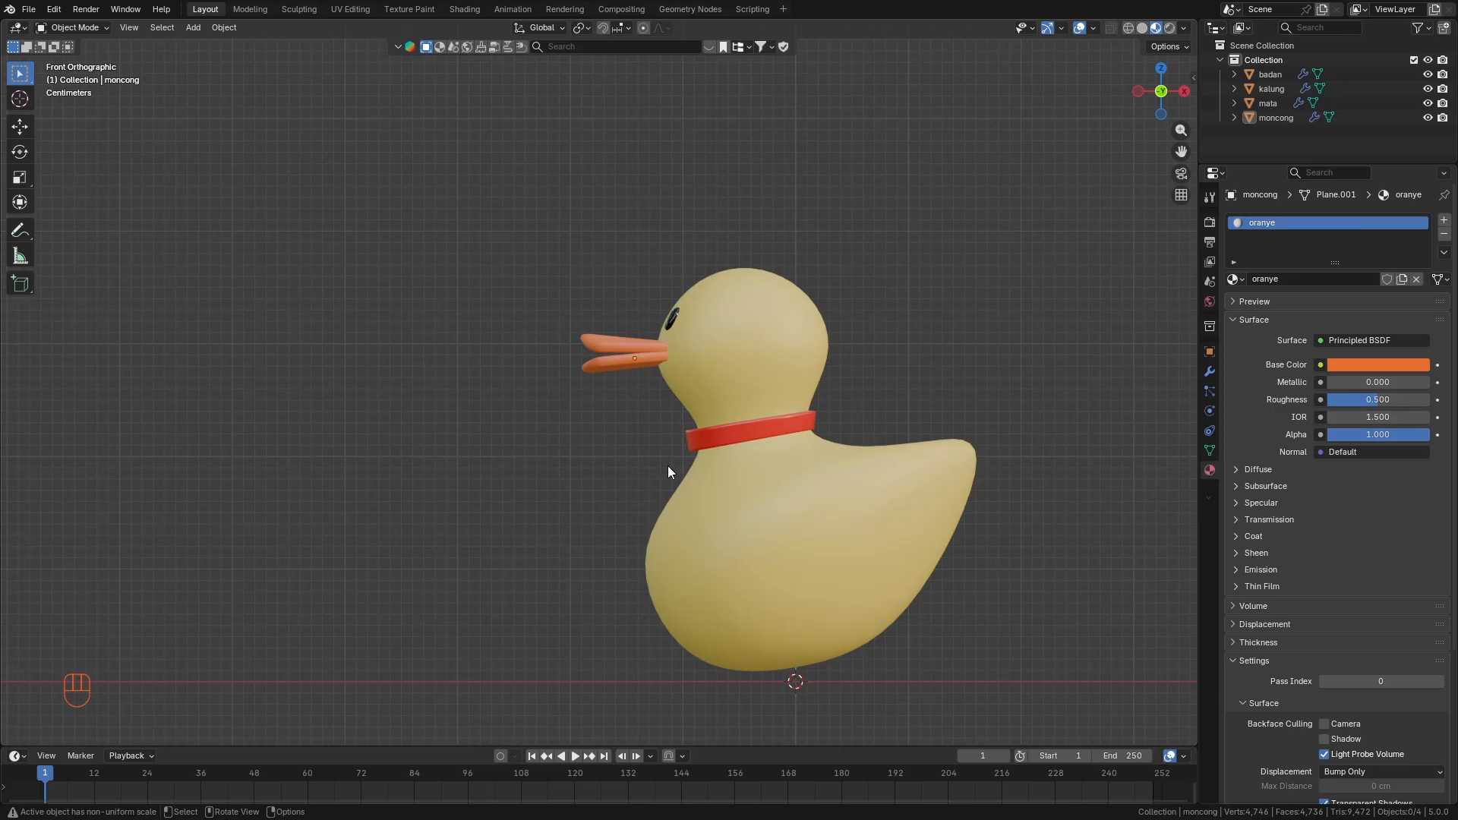
right_click(3, 745)
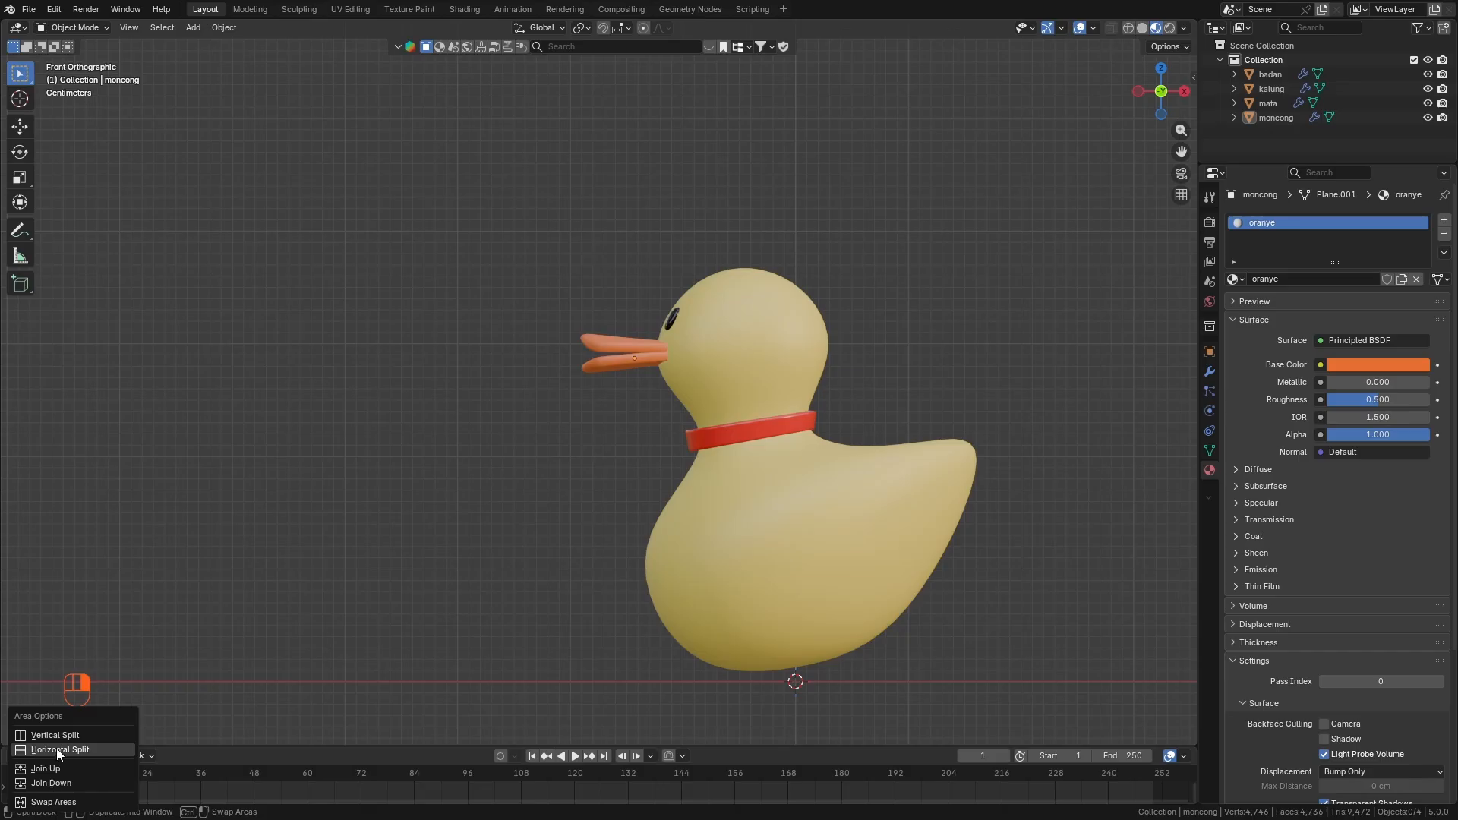
click(65, 735)
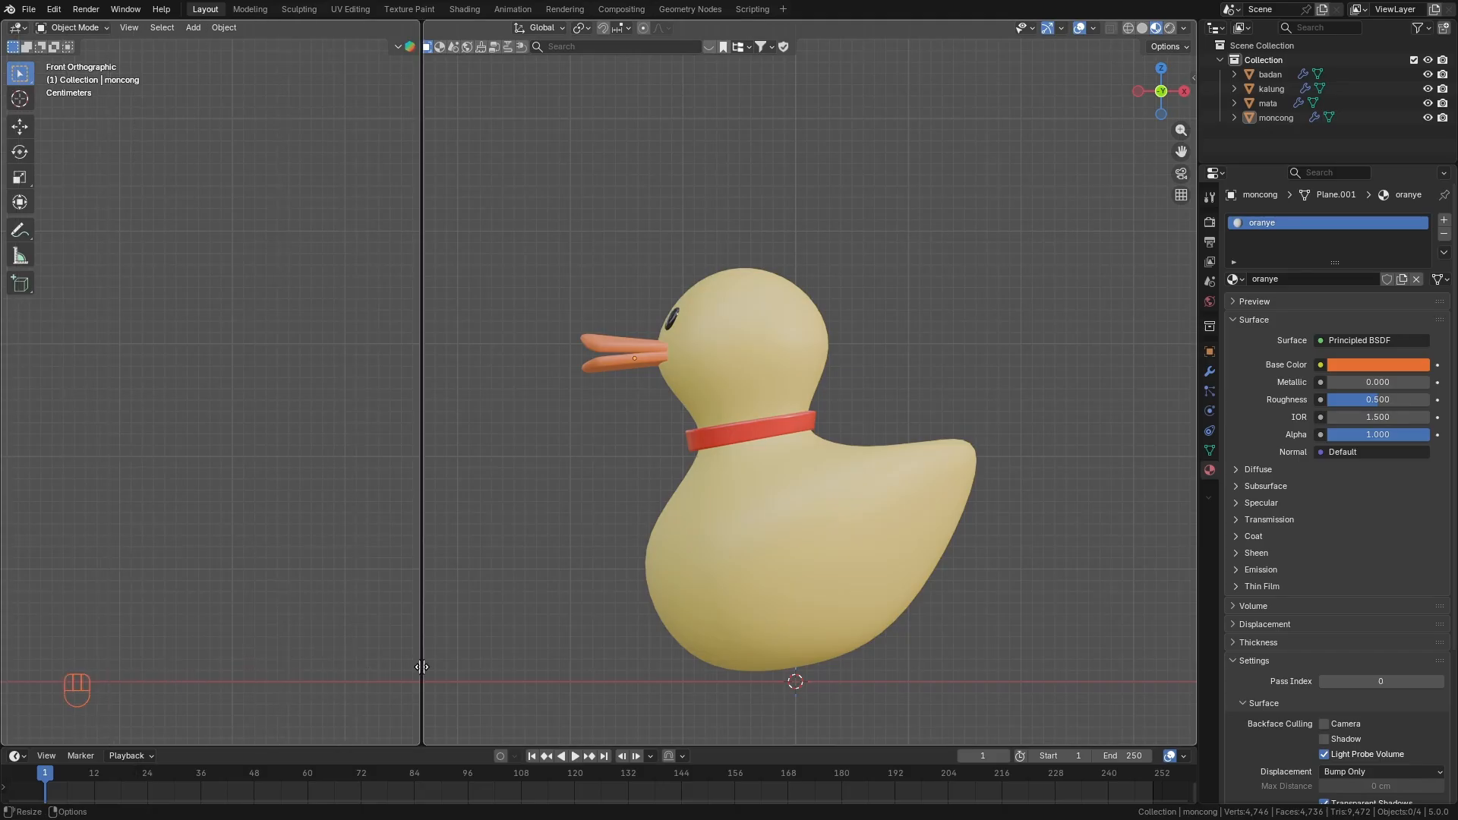
click(436, 667)
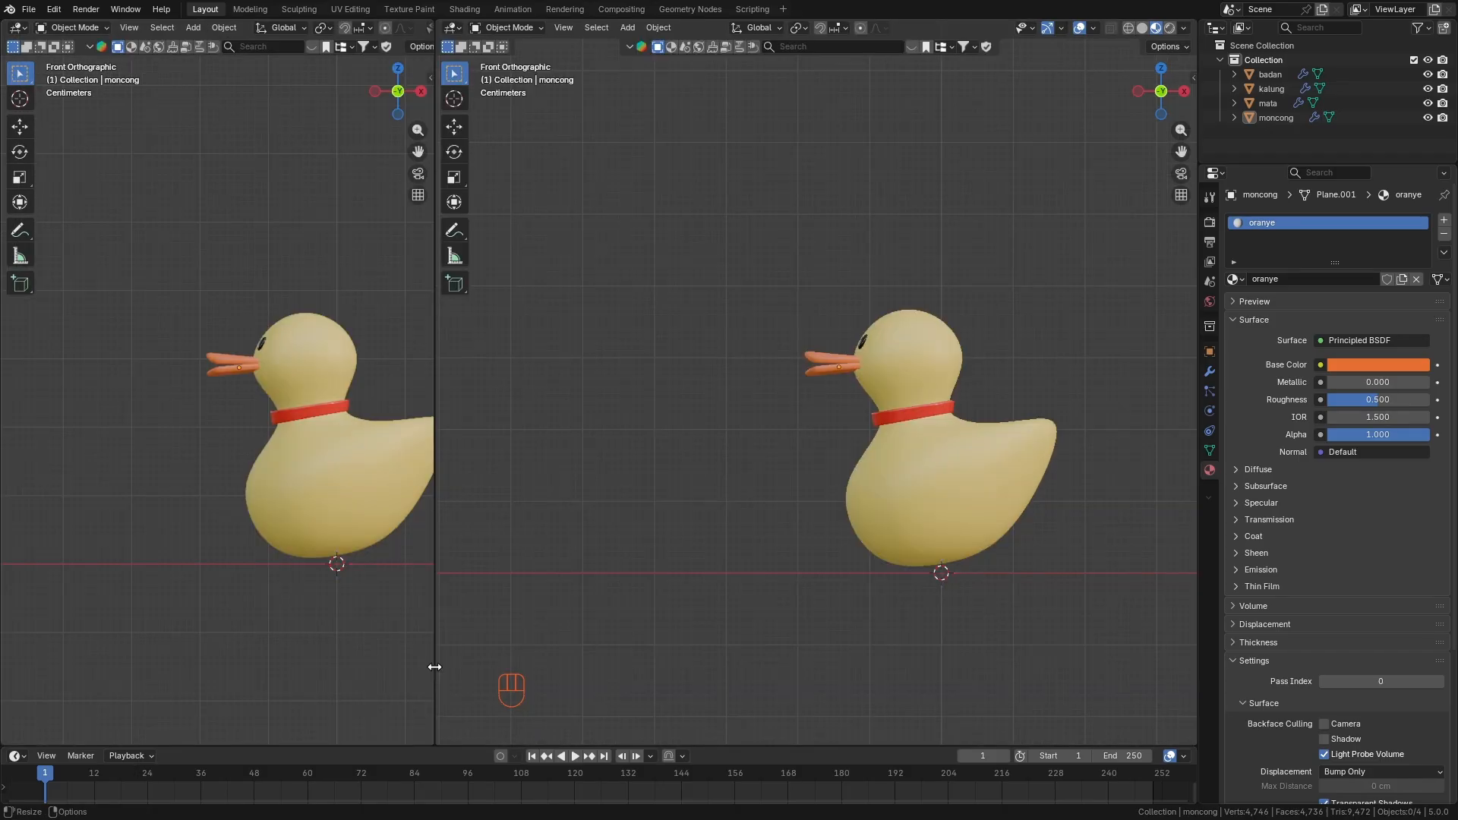
Split the narrower 3D viewport horizontally into two areas of roughly equal height.
right_click(2, 743)
click(45, 752)
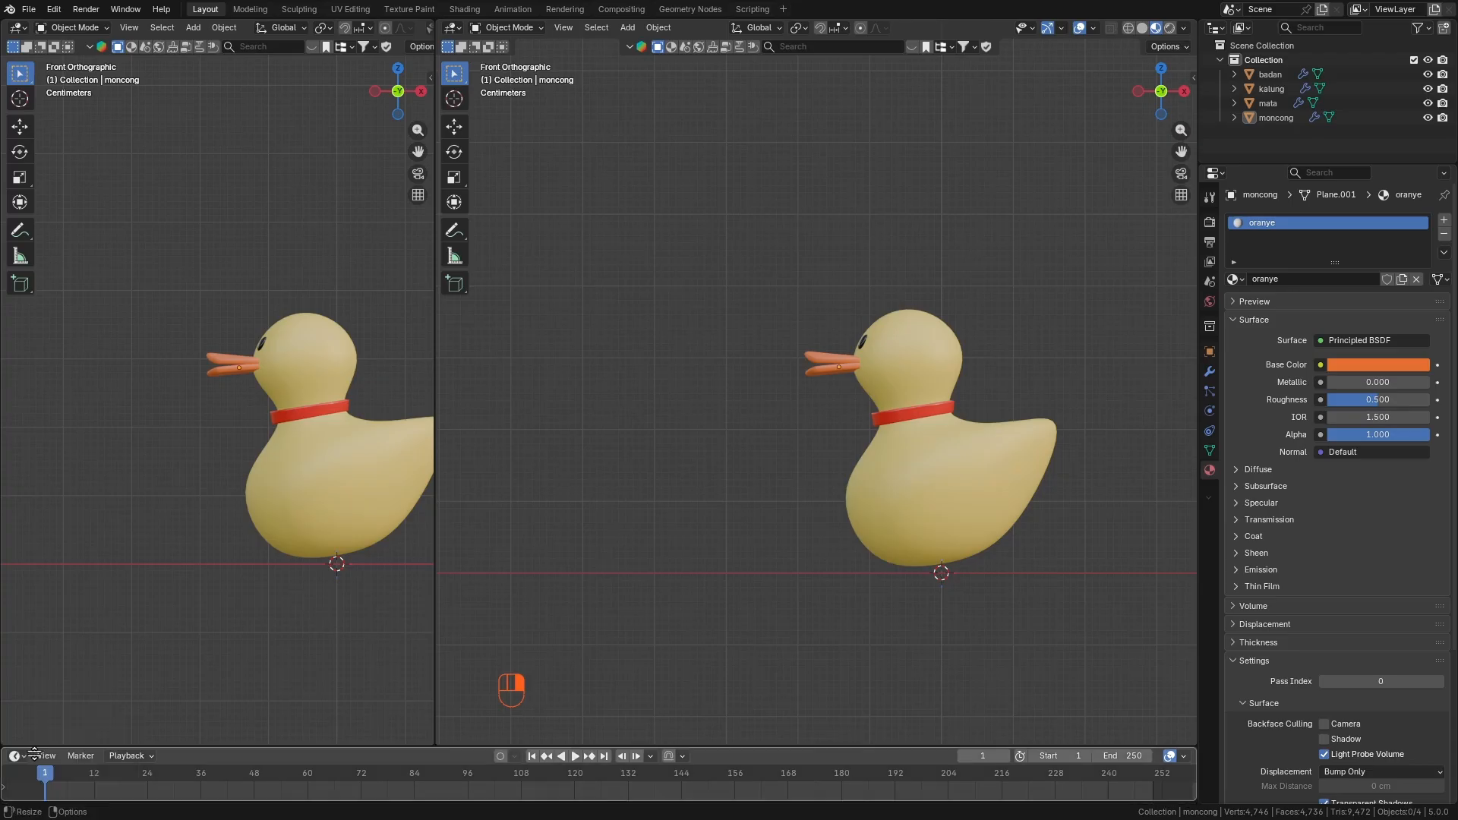
click(176, 401)
click(177, 417)
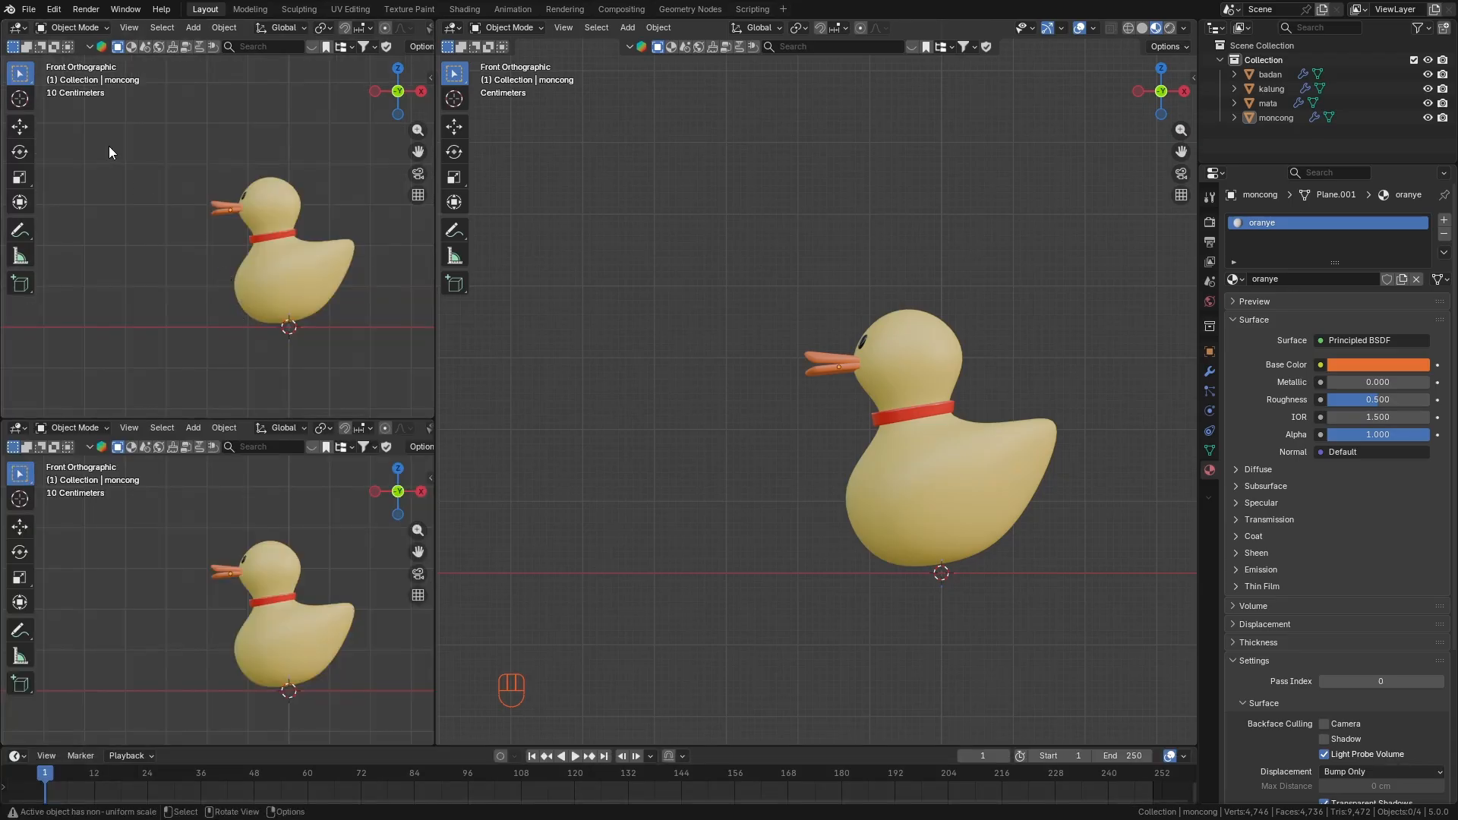
Hide the toolbar in the upper small viewport and switch that viewport to rendered shading.
key(t)
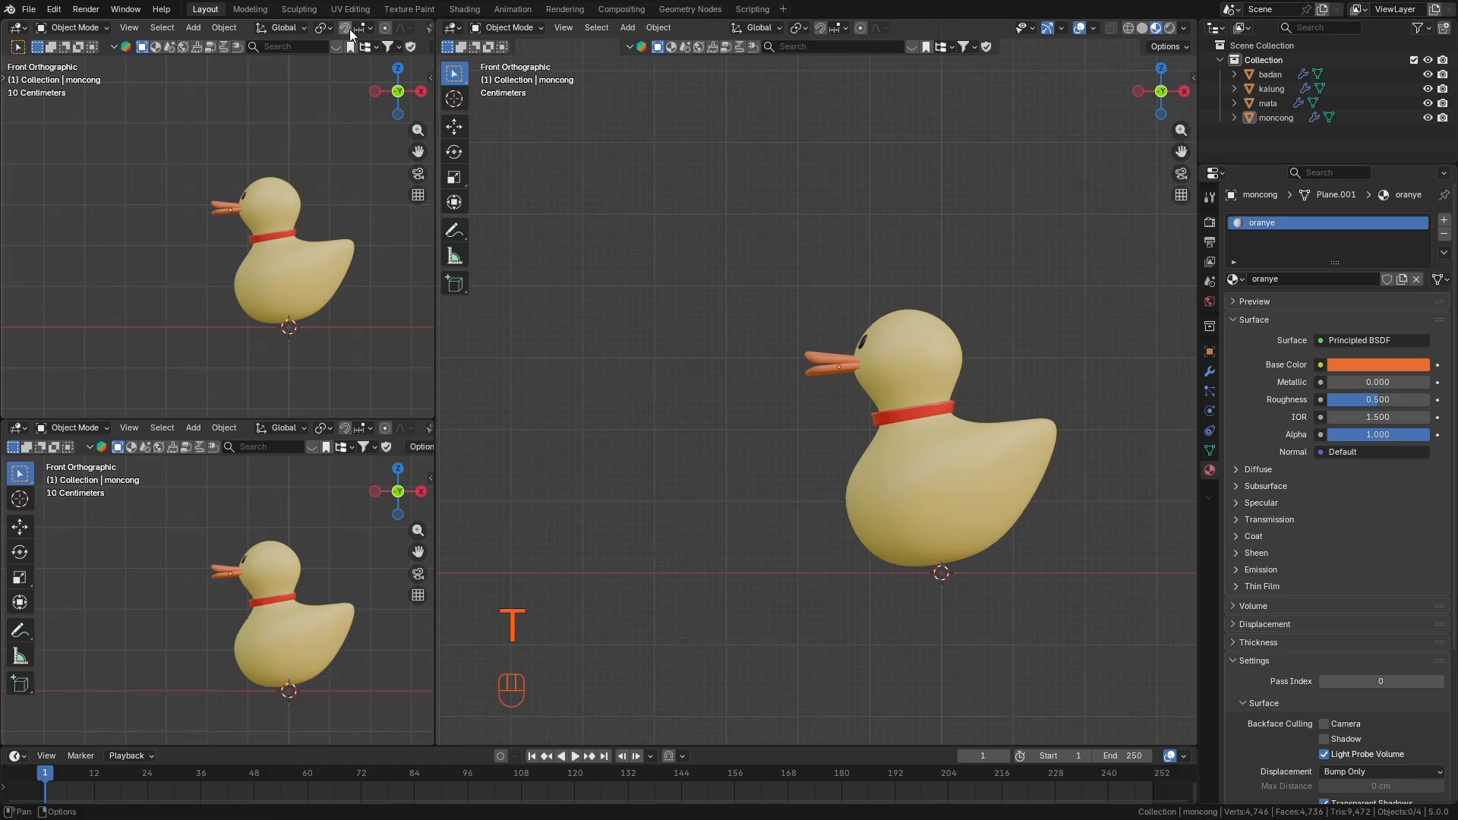
scroll(375, 47, down, 2)
scroll(384, 41, down, 5)
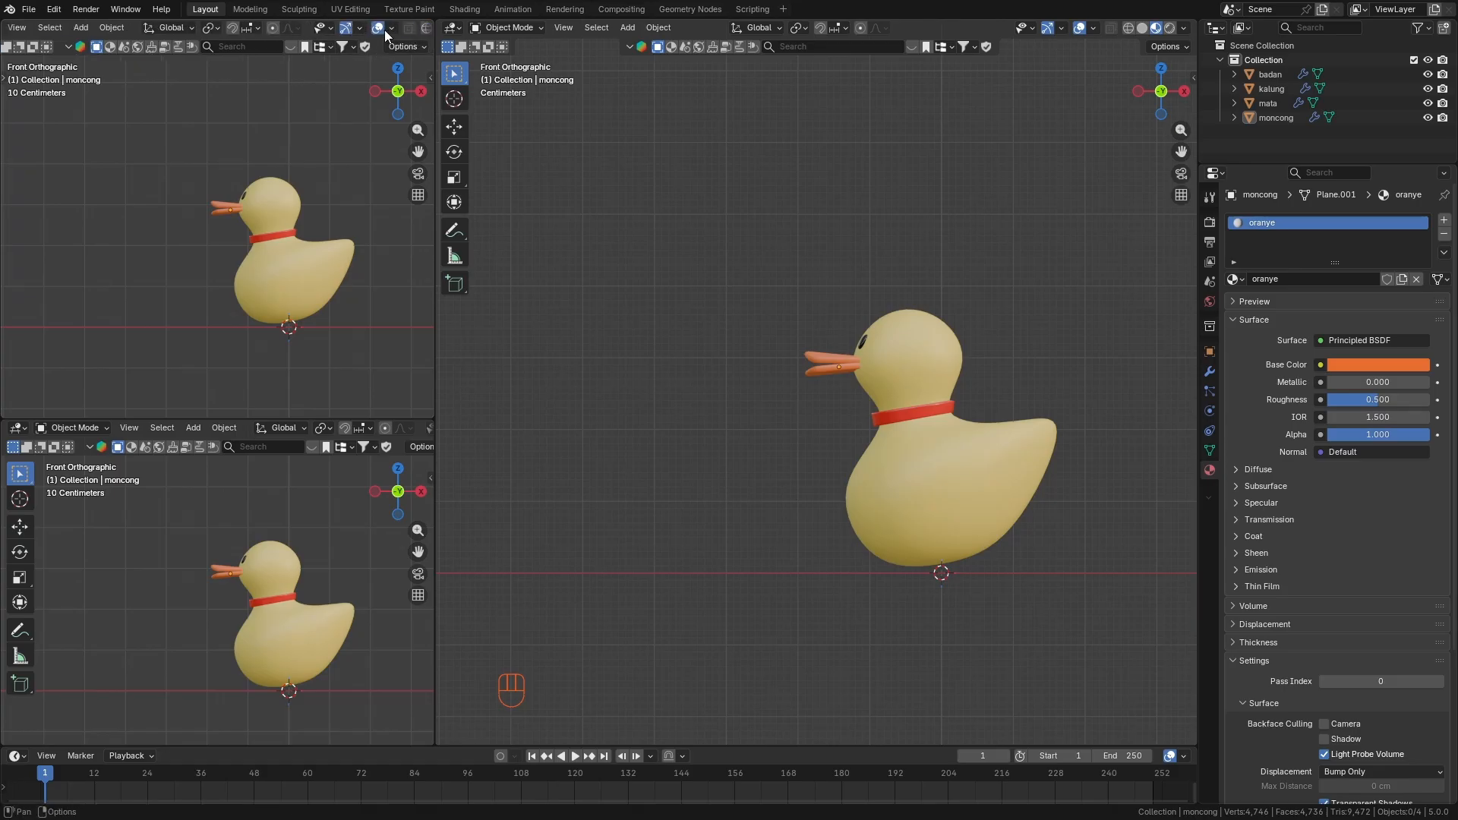
click(407, 29)
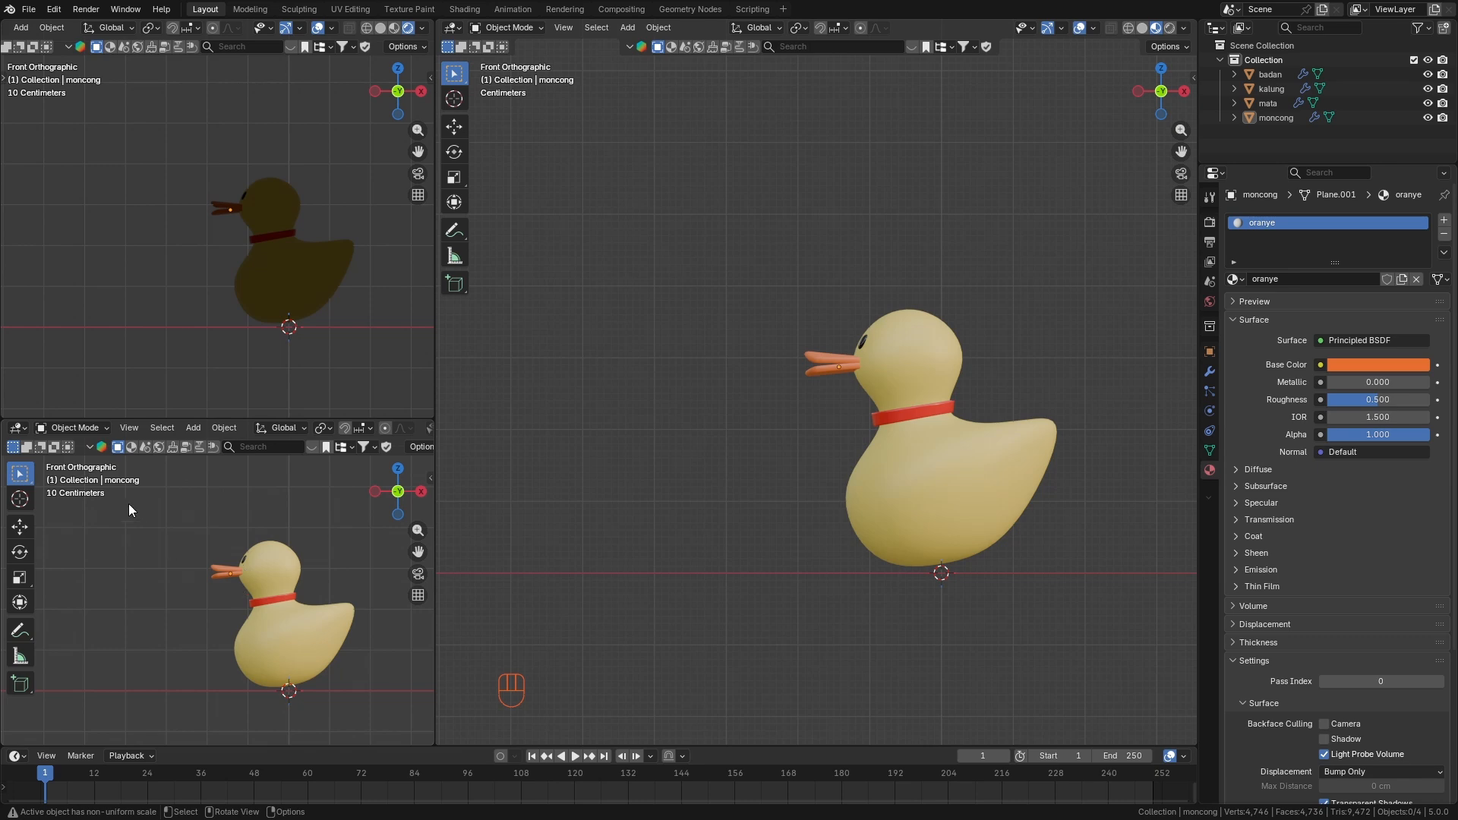
Turn the lower small viewport into a Shader Editor and hide its sidebar.
click(24, 430)
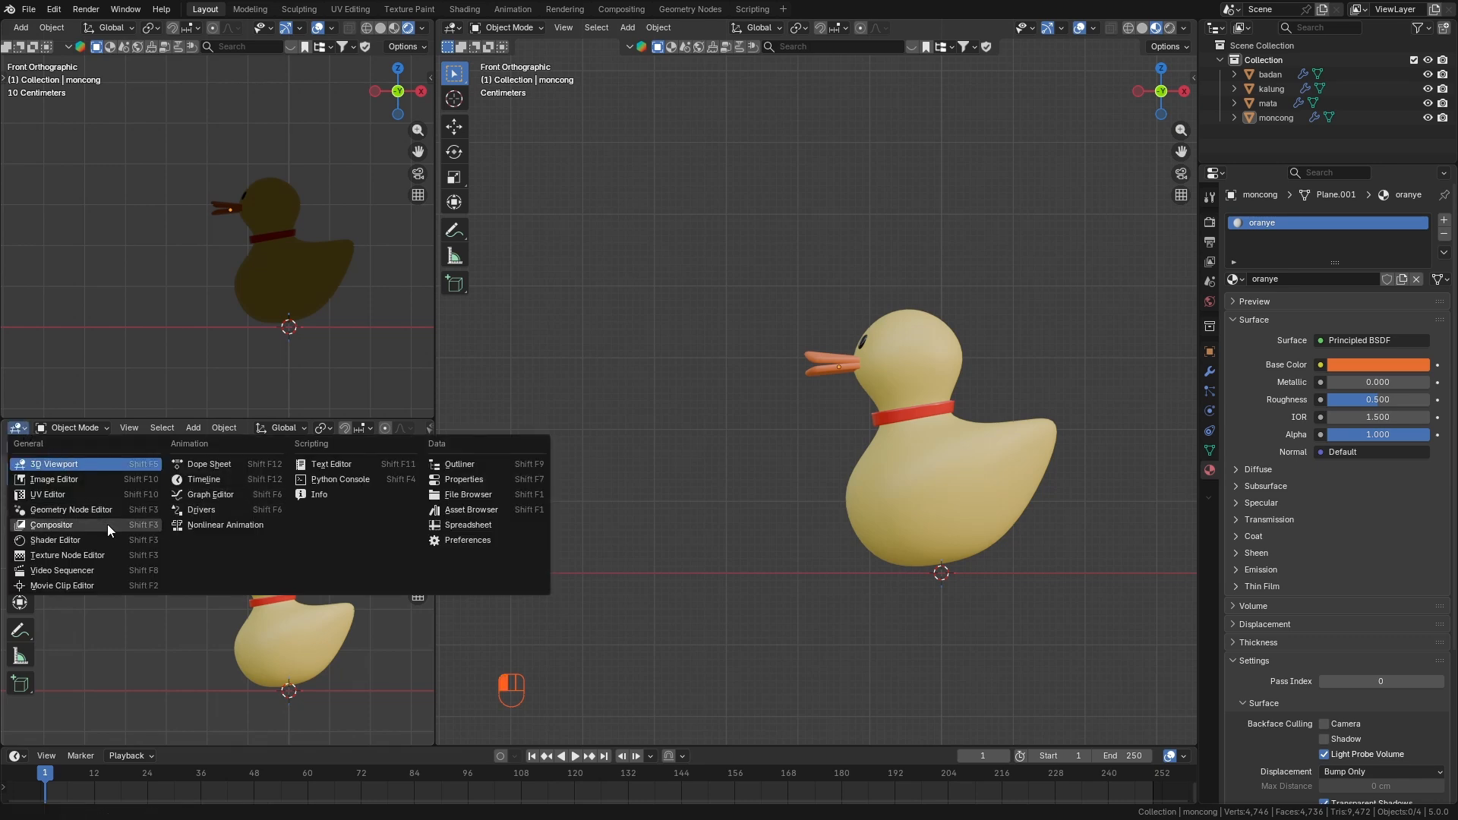
click(86, 541)
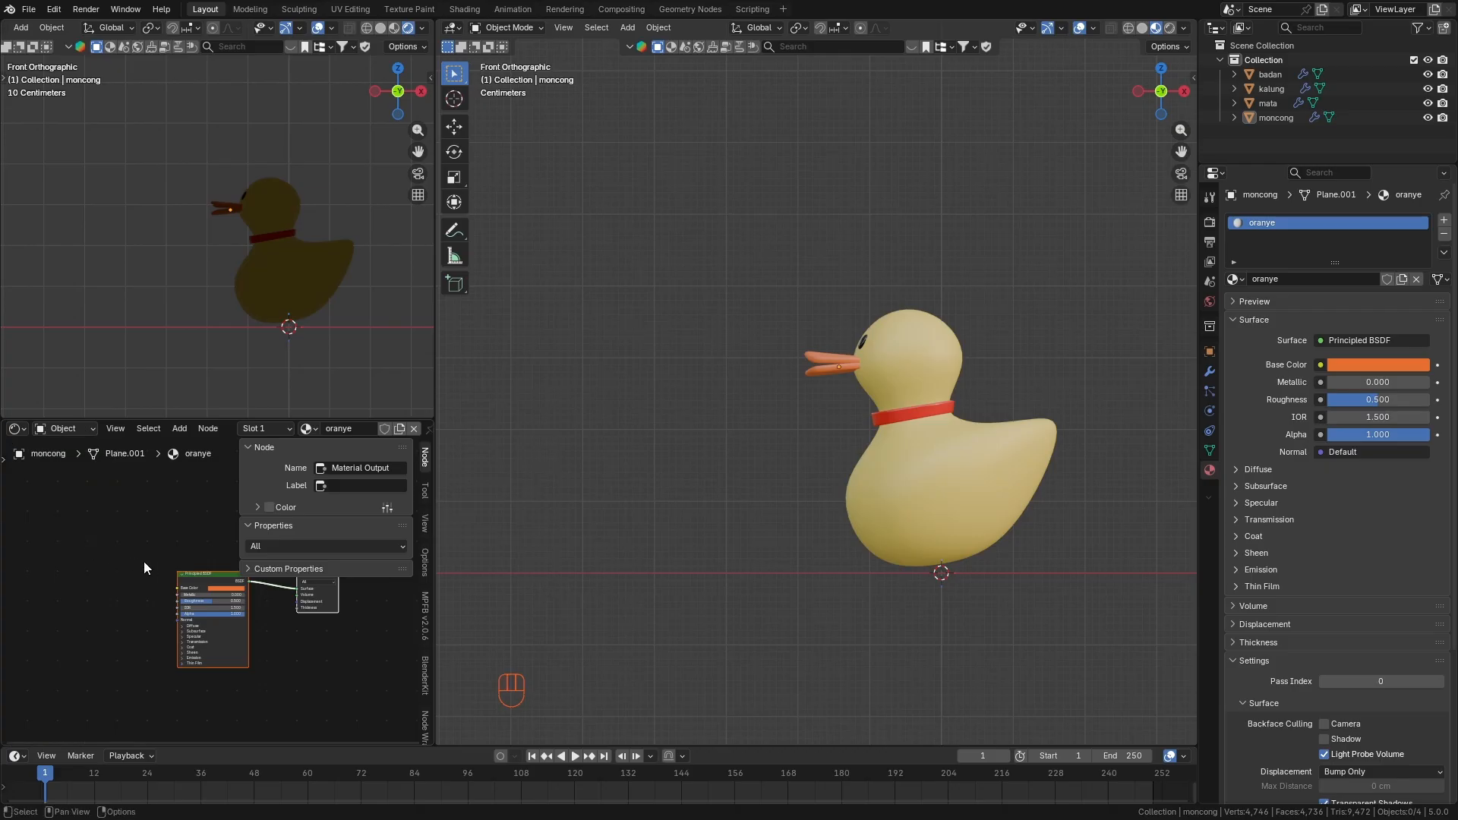
key(n)
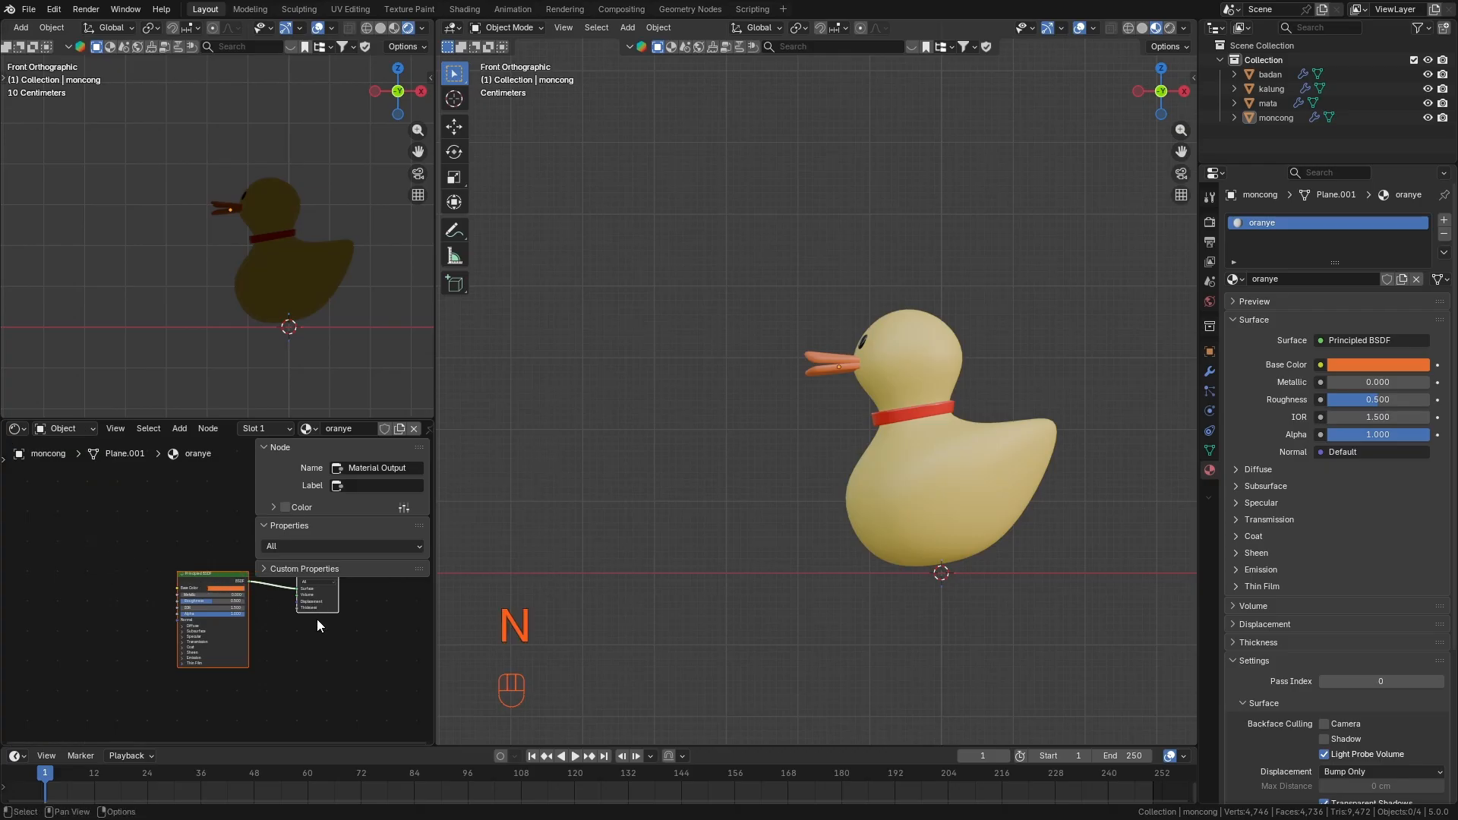
scroll(271, 638, up, 3)
scroll(269, 634, up, 1)
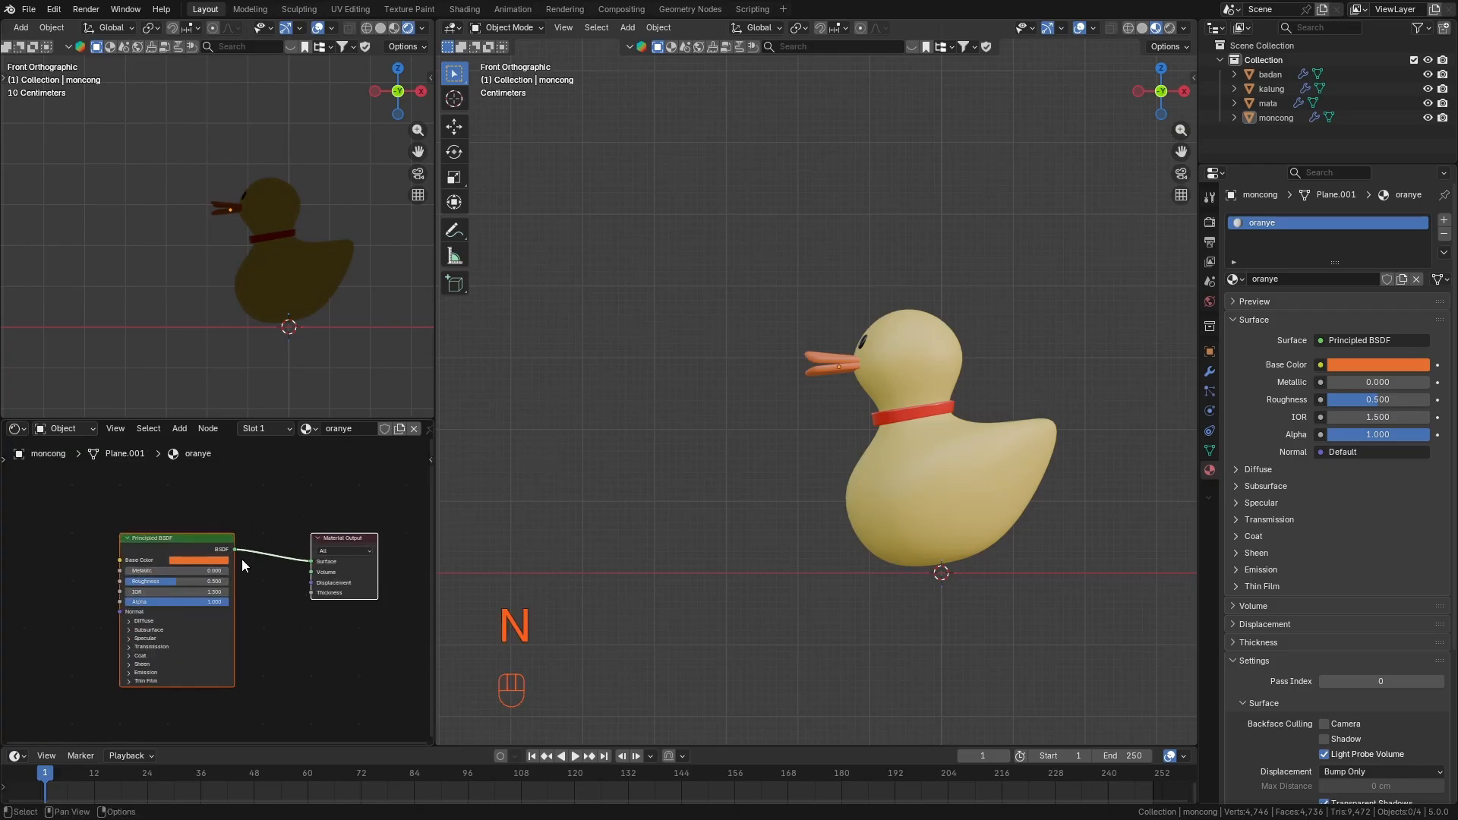
Switch the Shader Editor to the World shader and set the Background node's strength to 0.200.
click(89, 429)
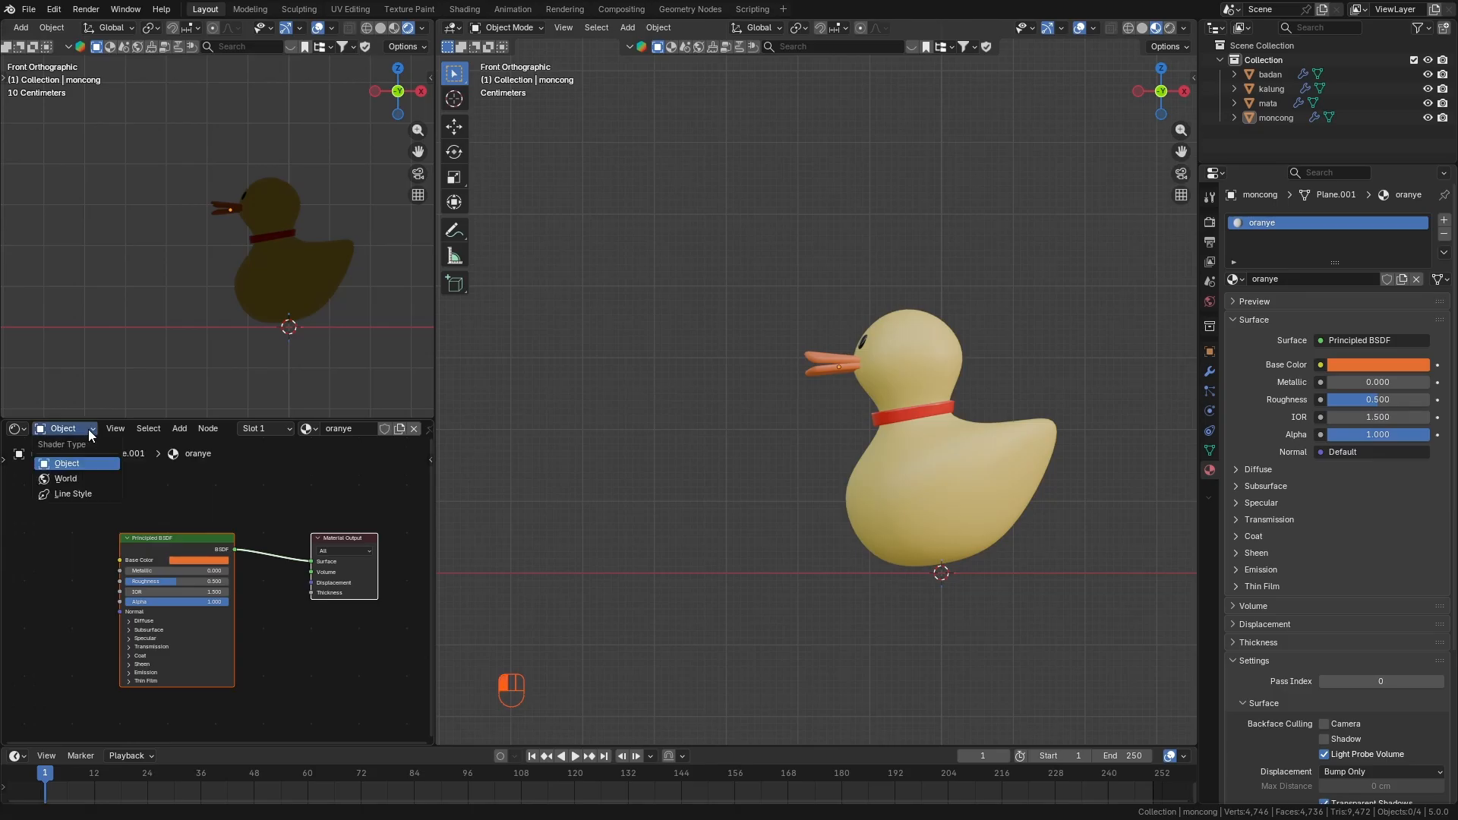
click(83, 478)
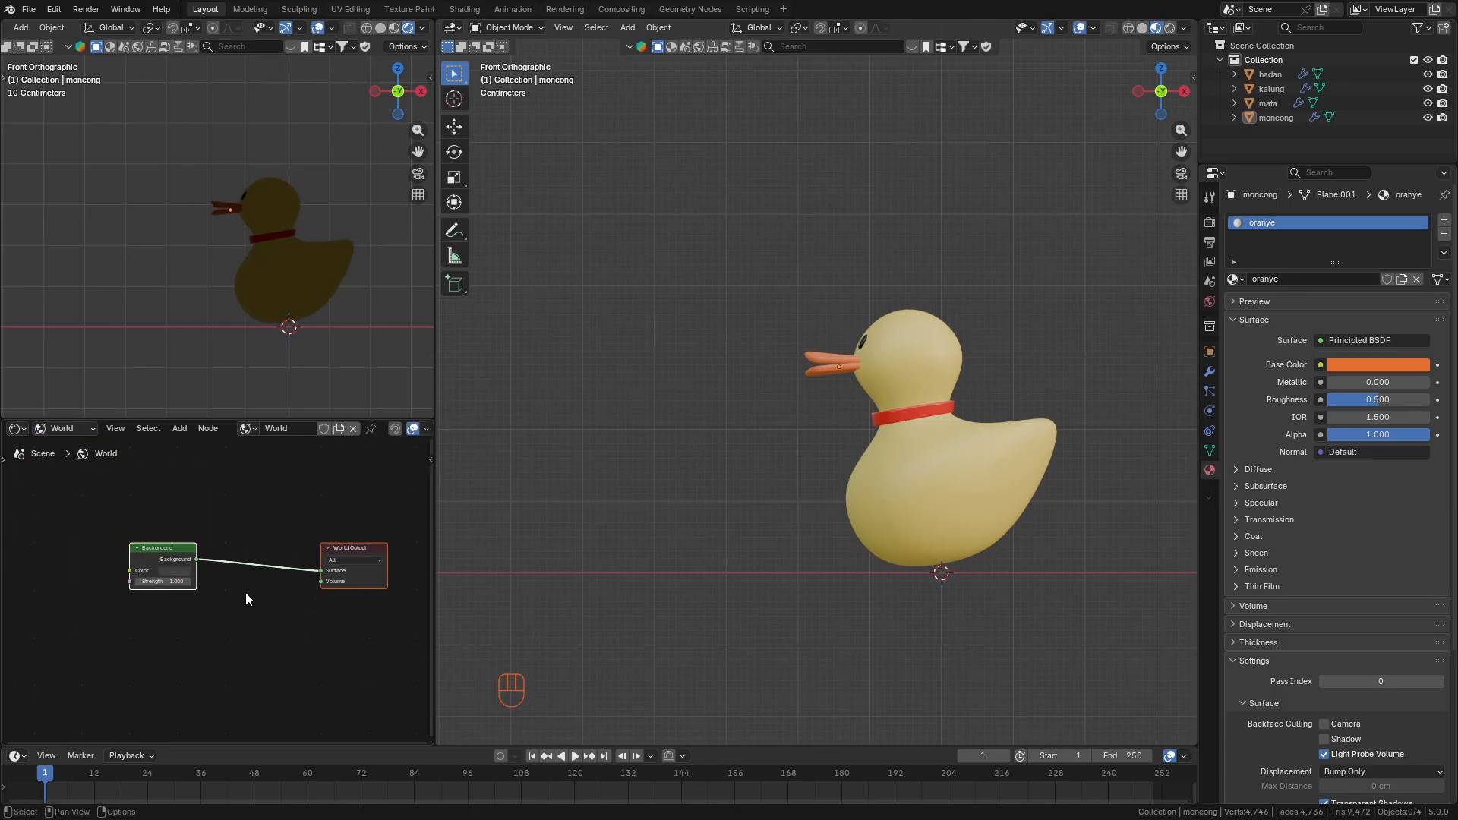
scroll(179, 564, up, 10)
scroll(114, 598, down, 4)
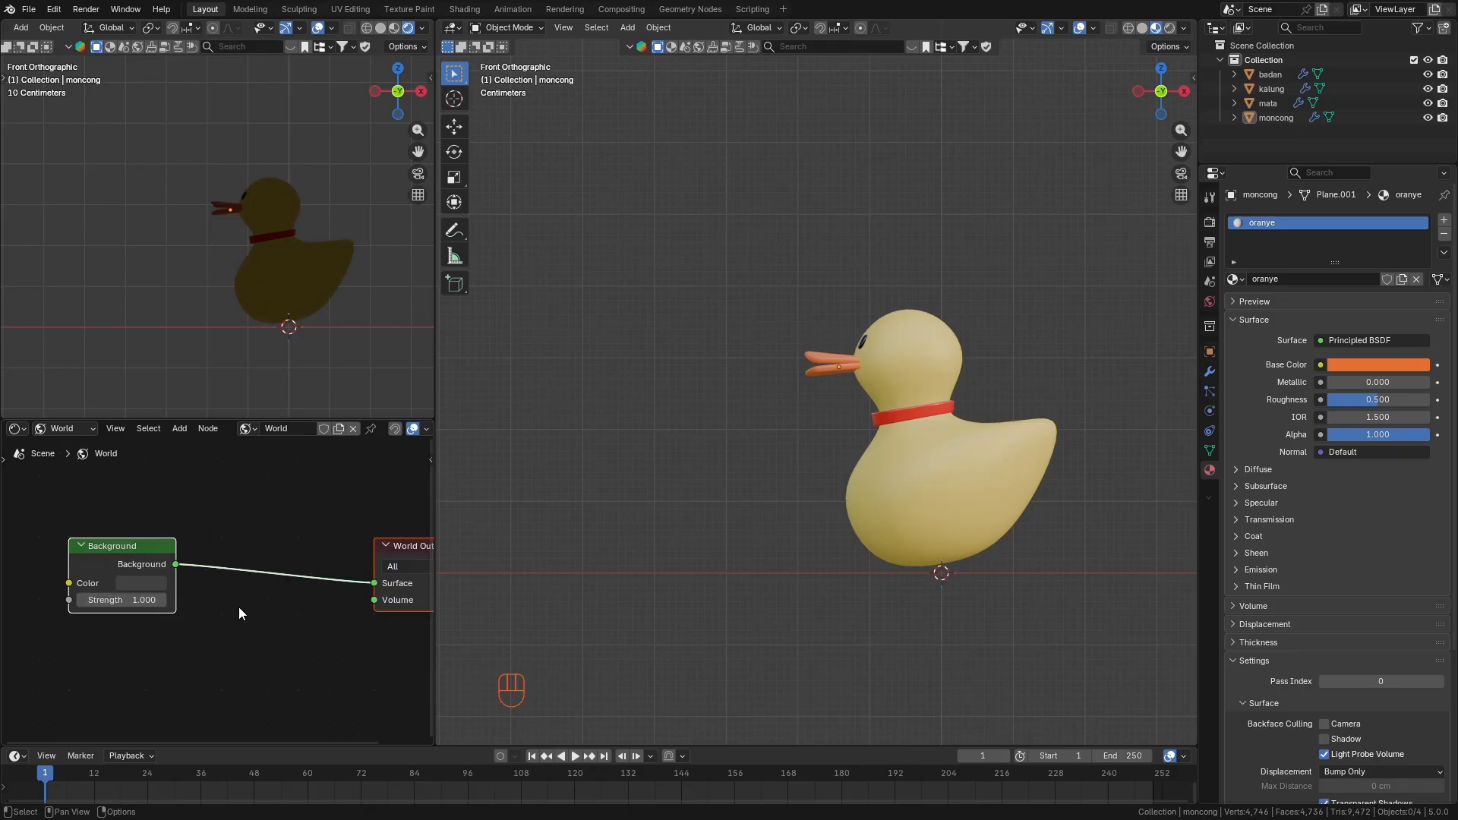
scroll(135, 591, down, 3)
scroll(136, 589, up, 2)
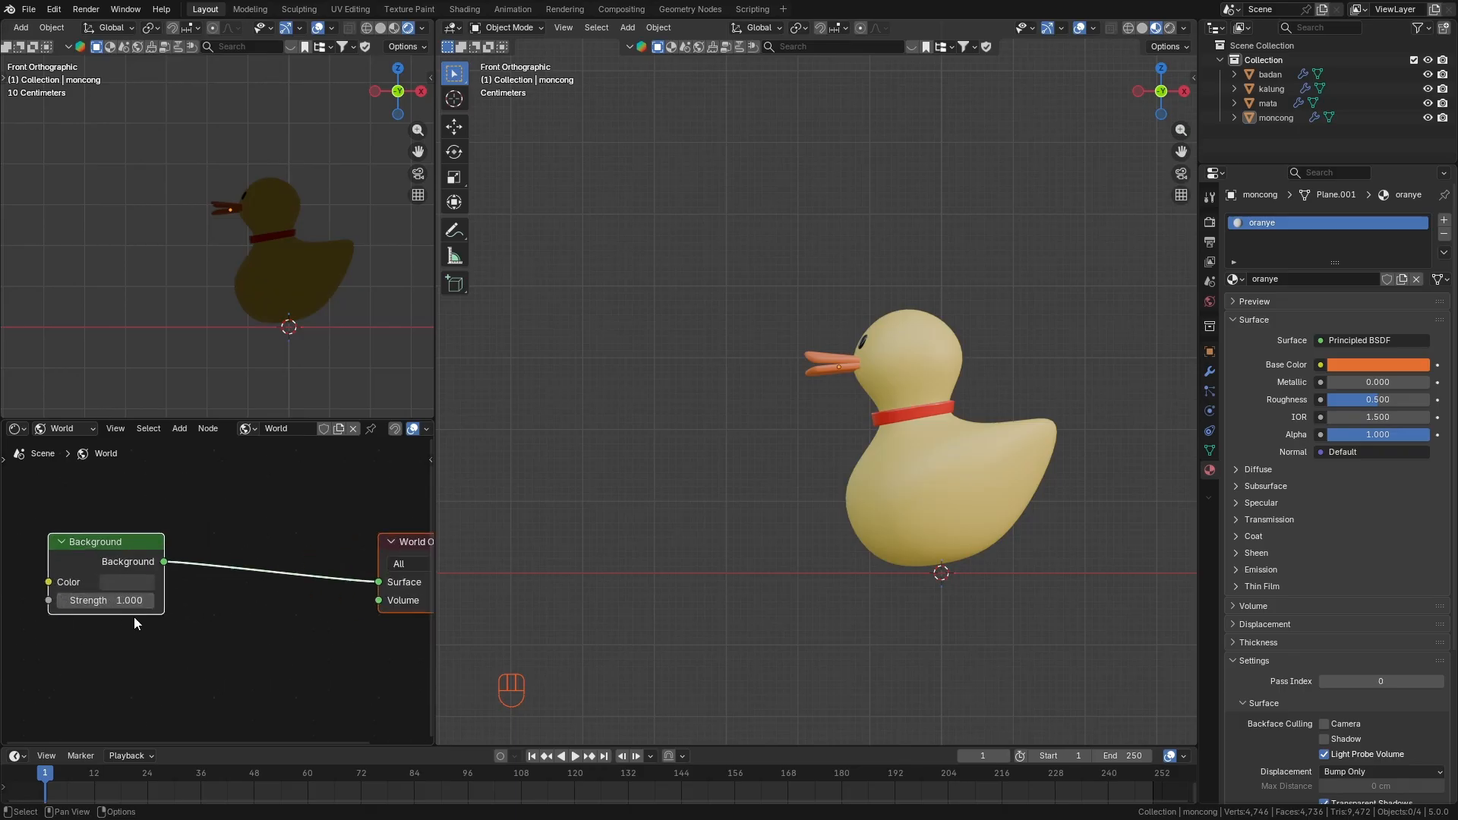
shift+middle_drag(314, 247, 273, 243)
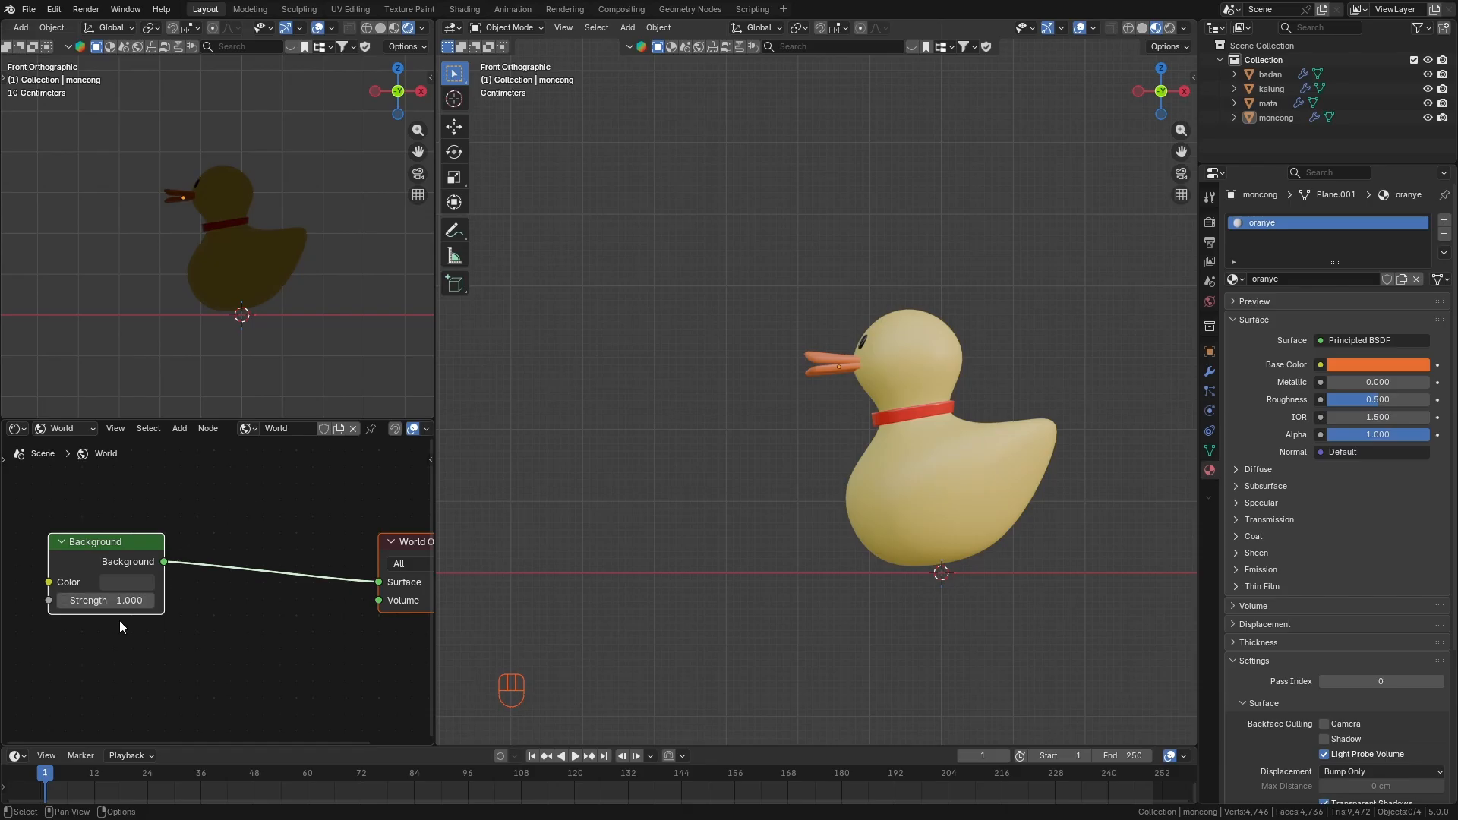
click(424, 28)
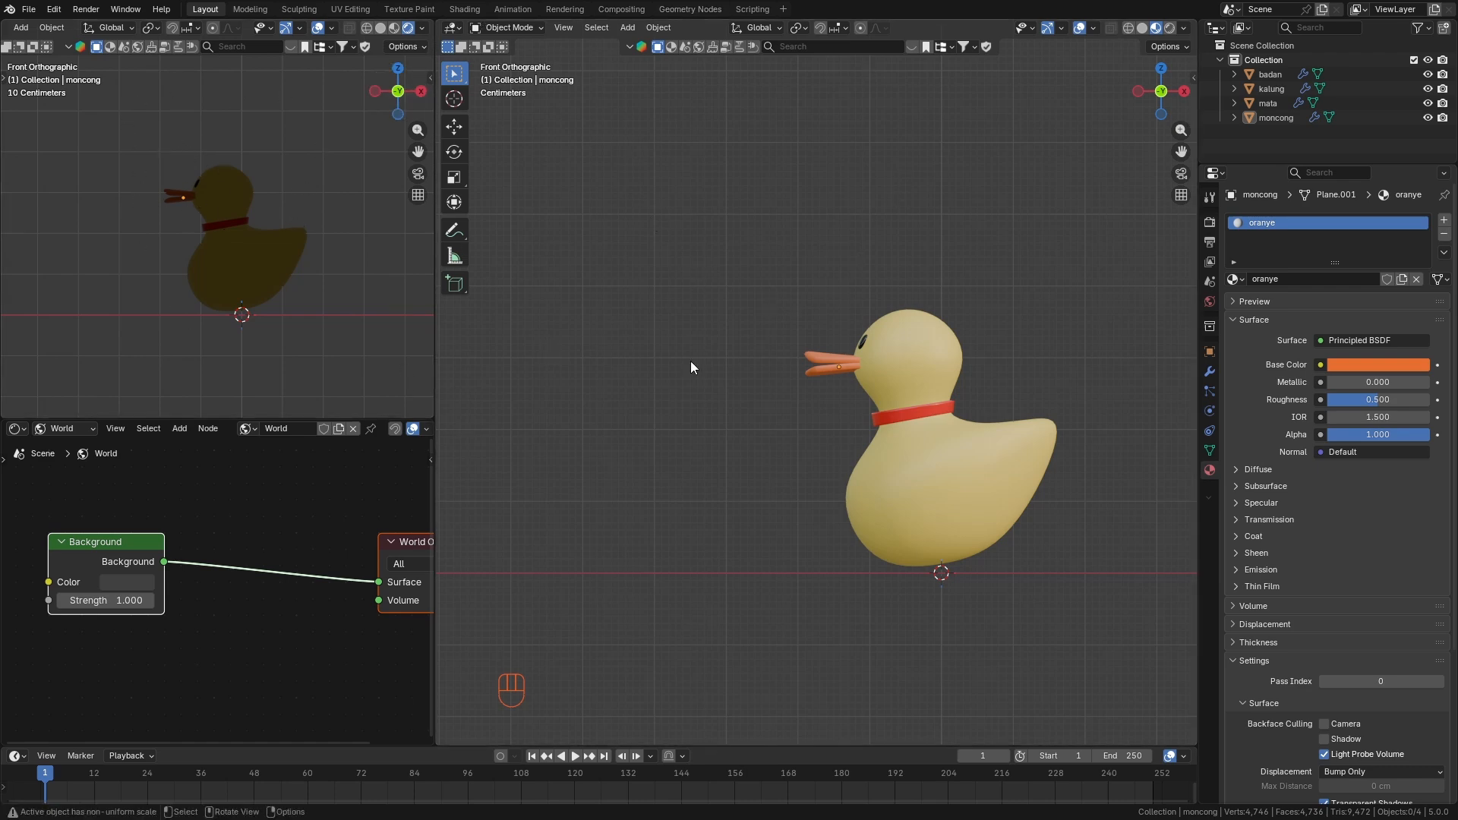
click(422, 29)
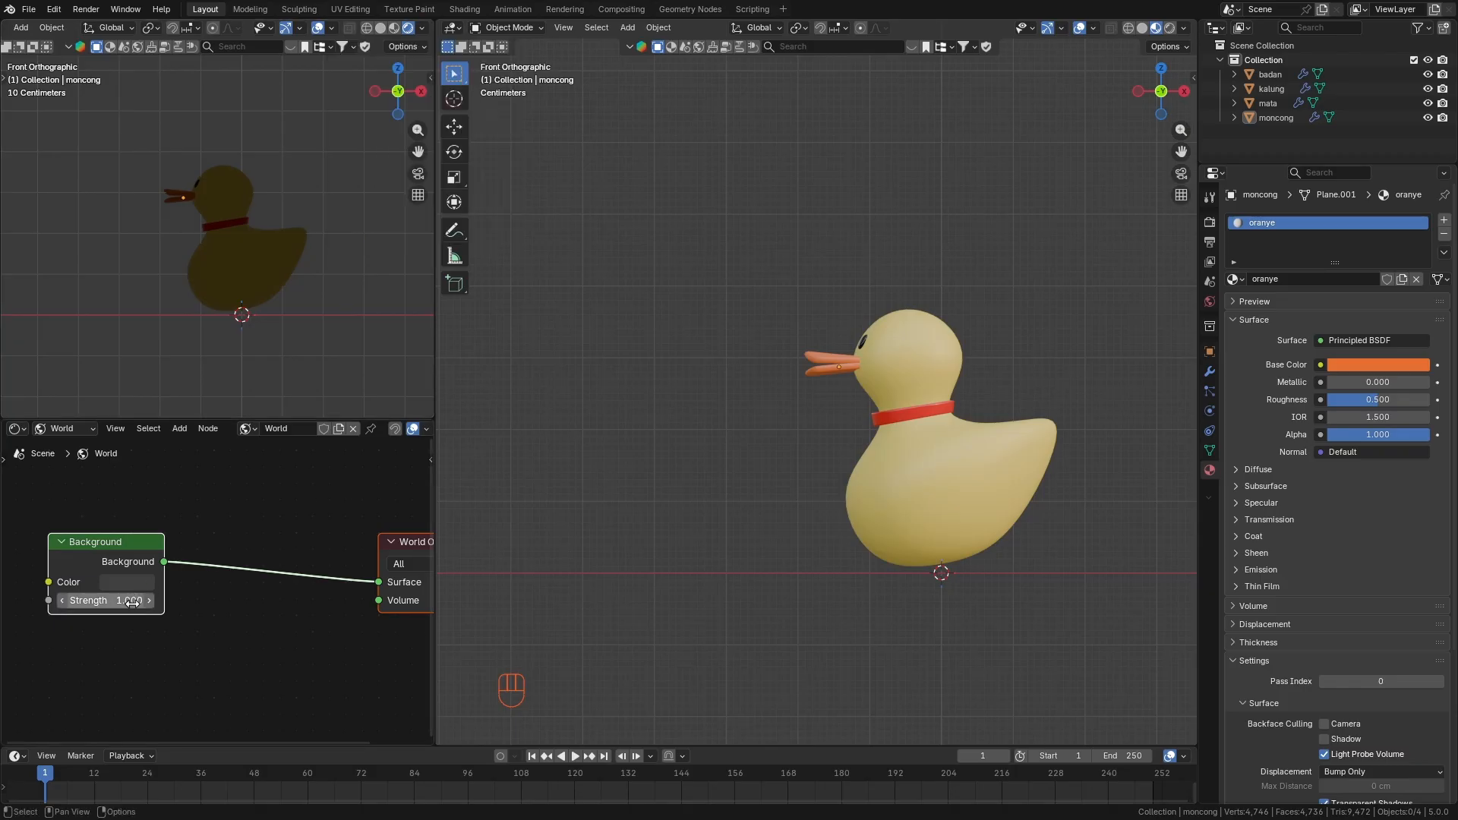
drag(131, 602, 84, 602)
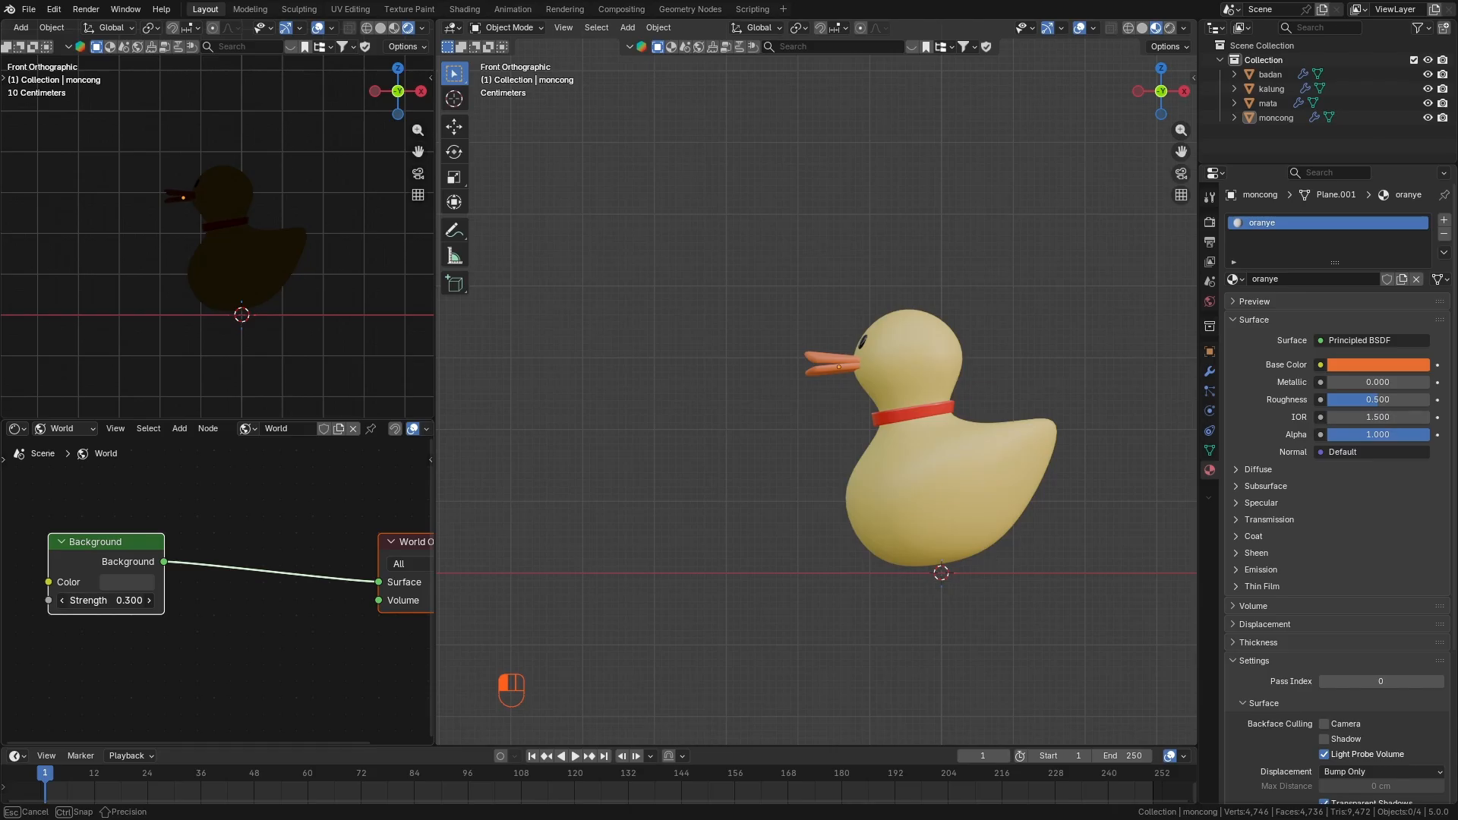
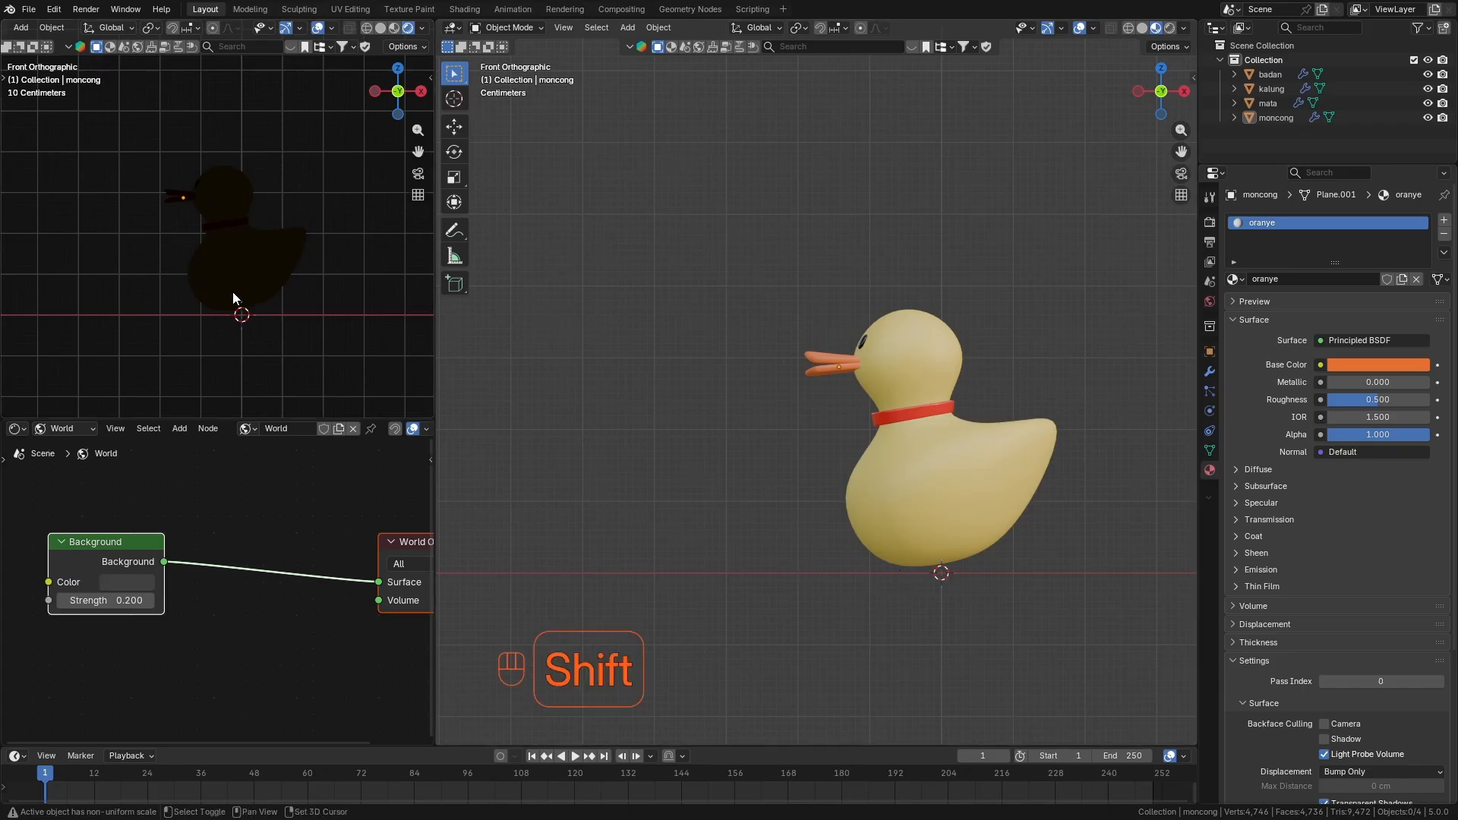
Add a camera to the scene at the 3D cursor and deselect it.
key(shift+a)
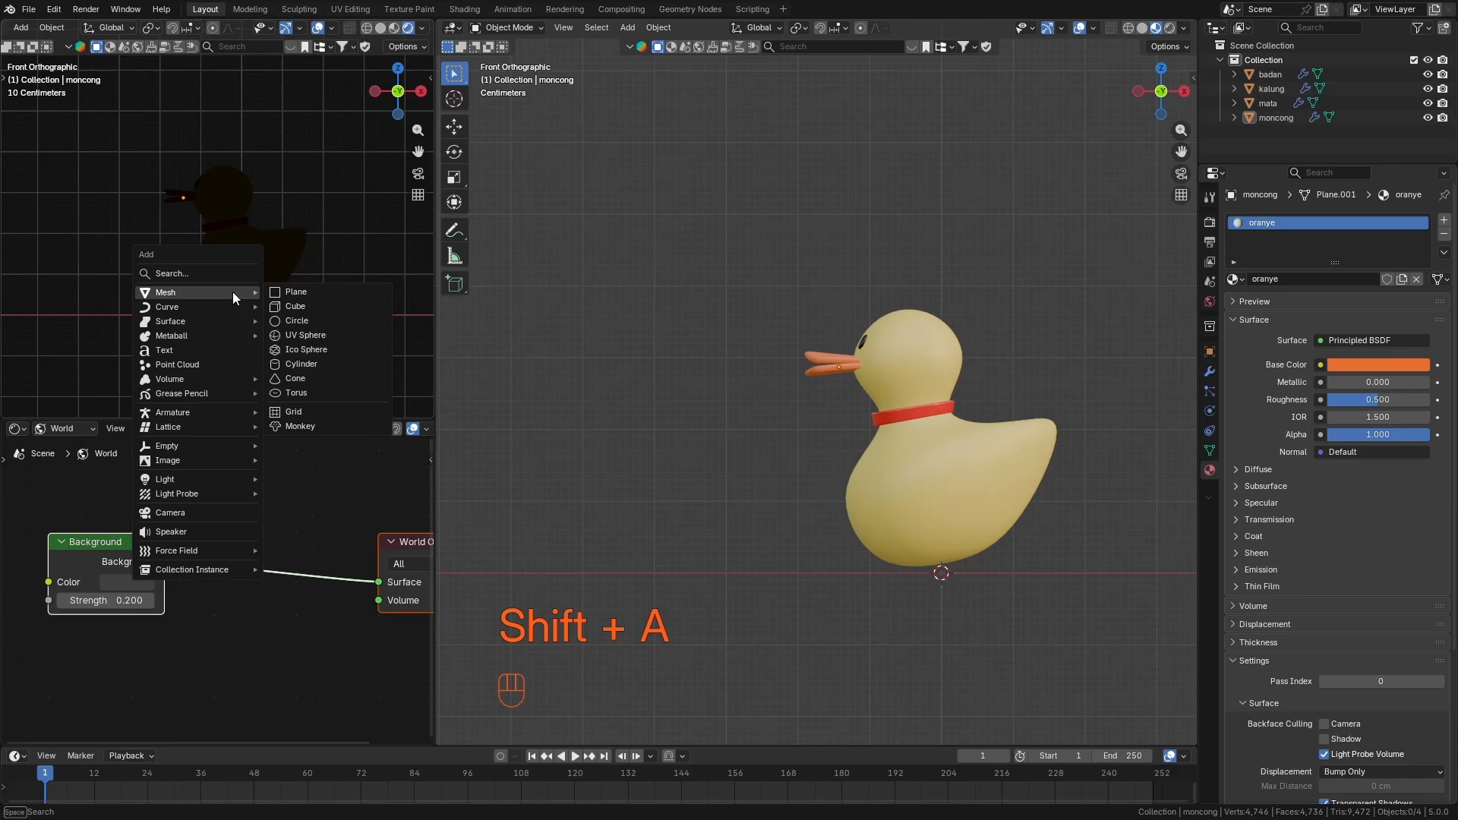
click(210, 513)
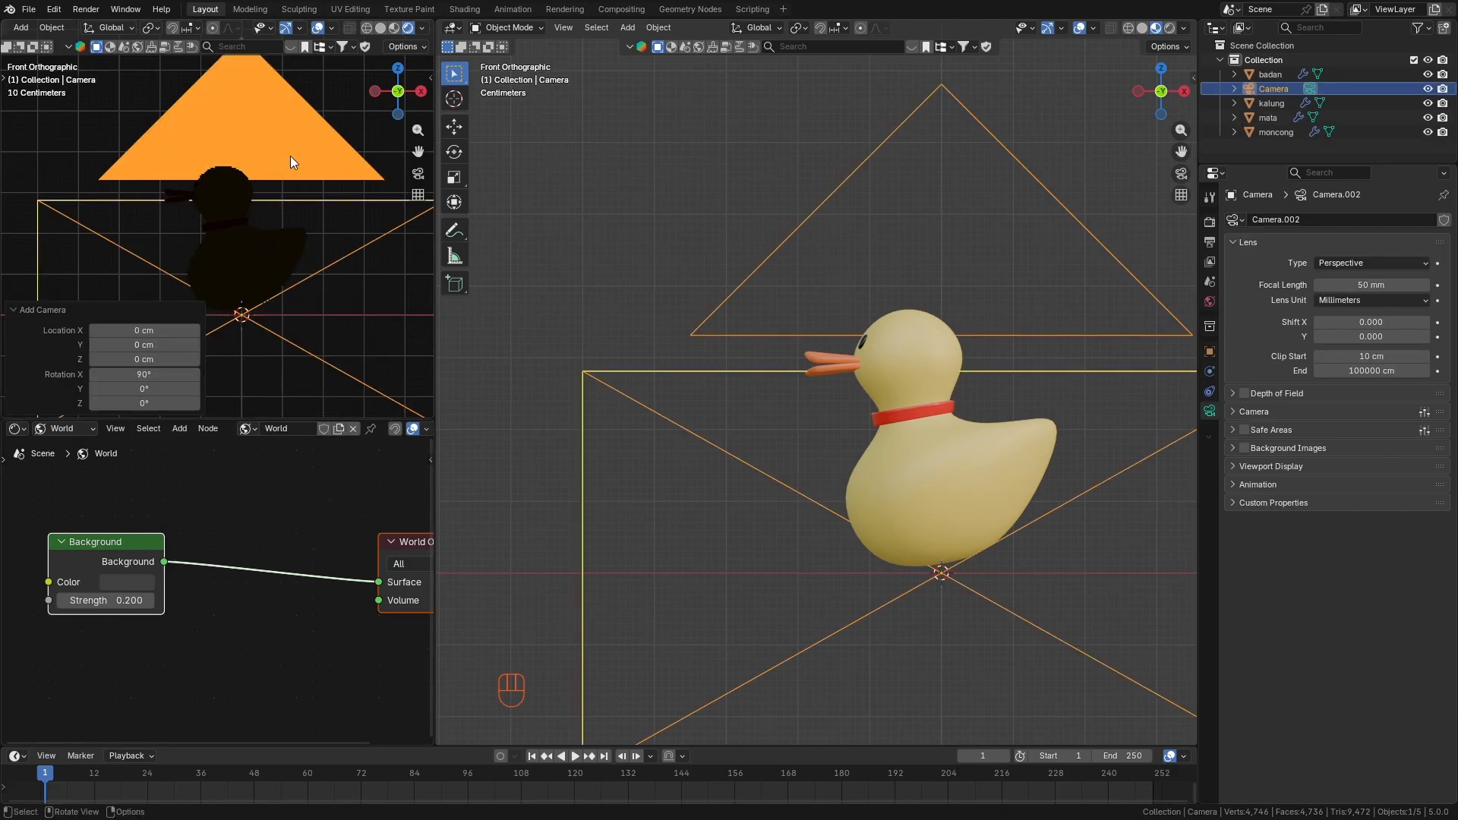
click(340, 89)
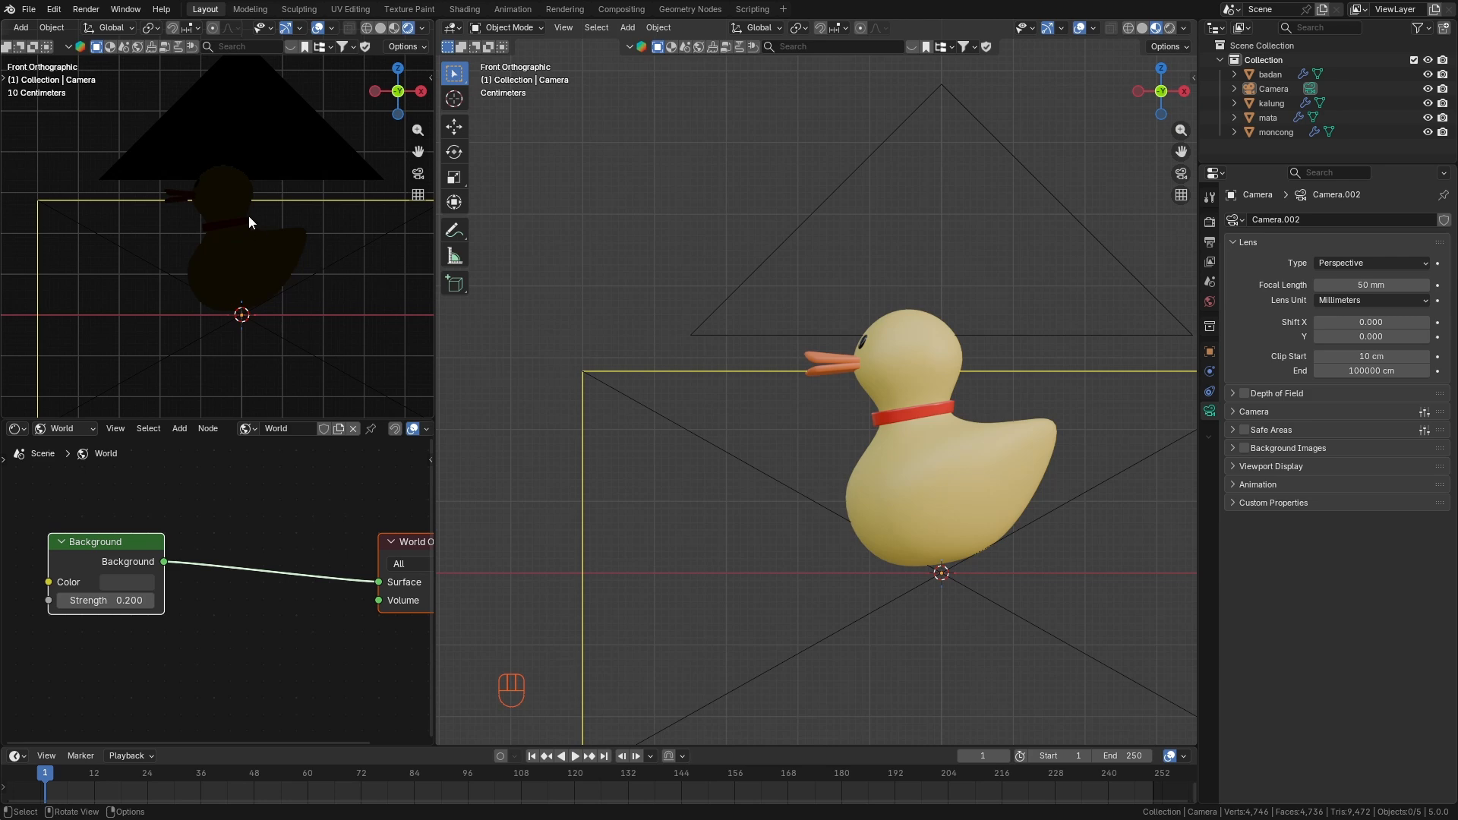
middle_drag(218, 221, 285, 246)
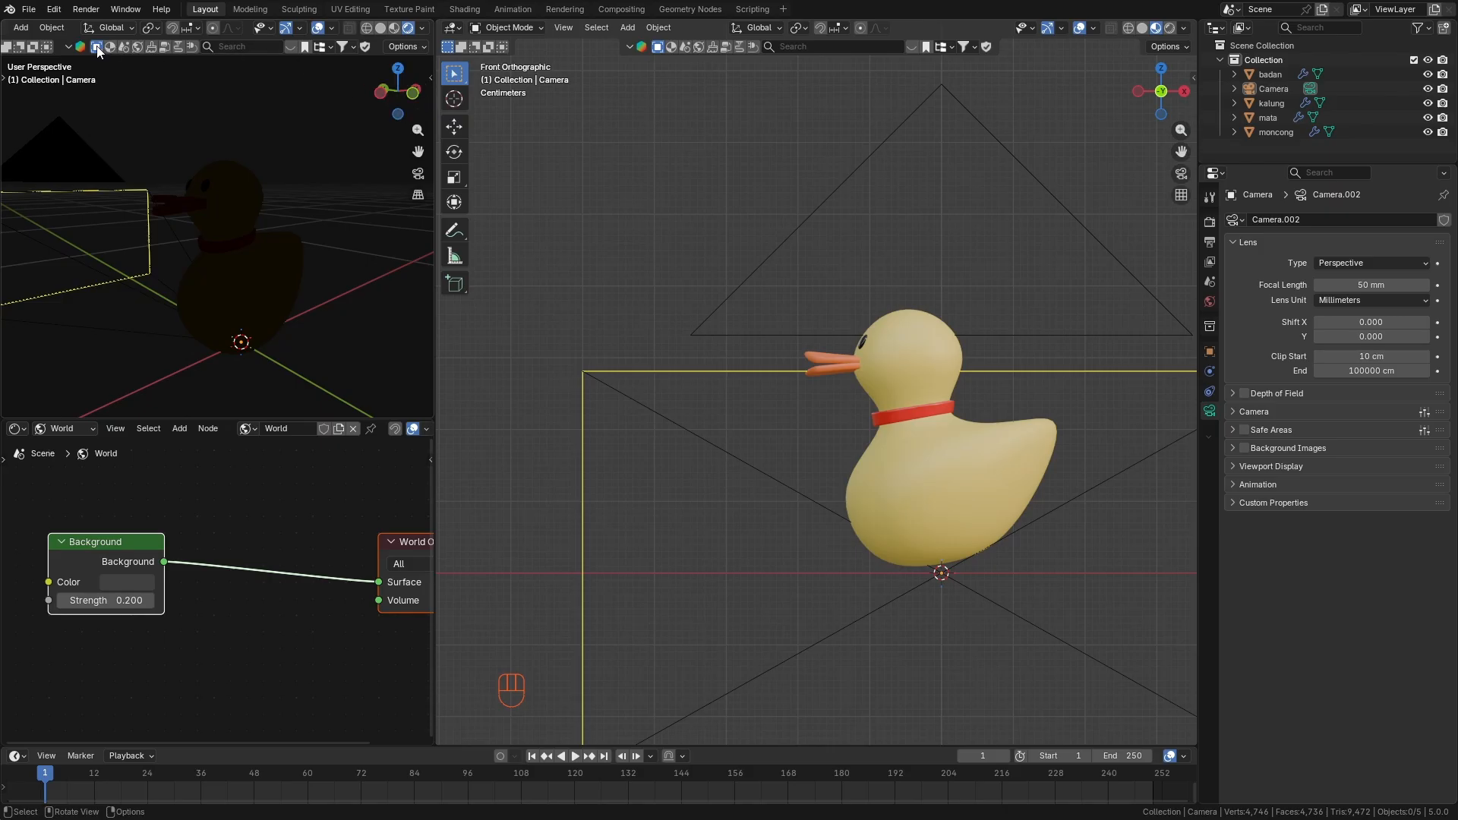
scroll(52, 31, up, 5)
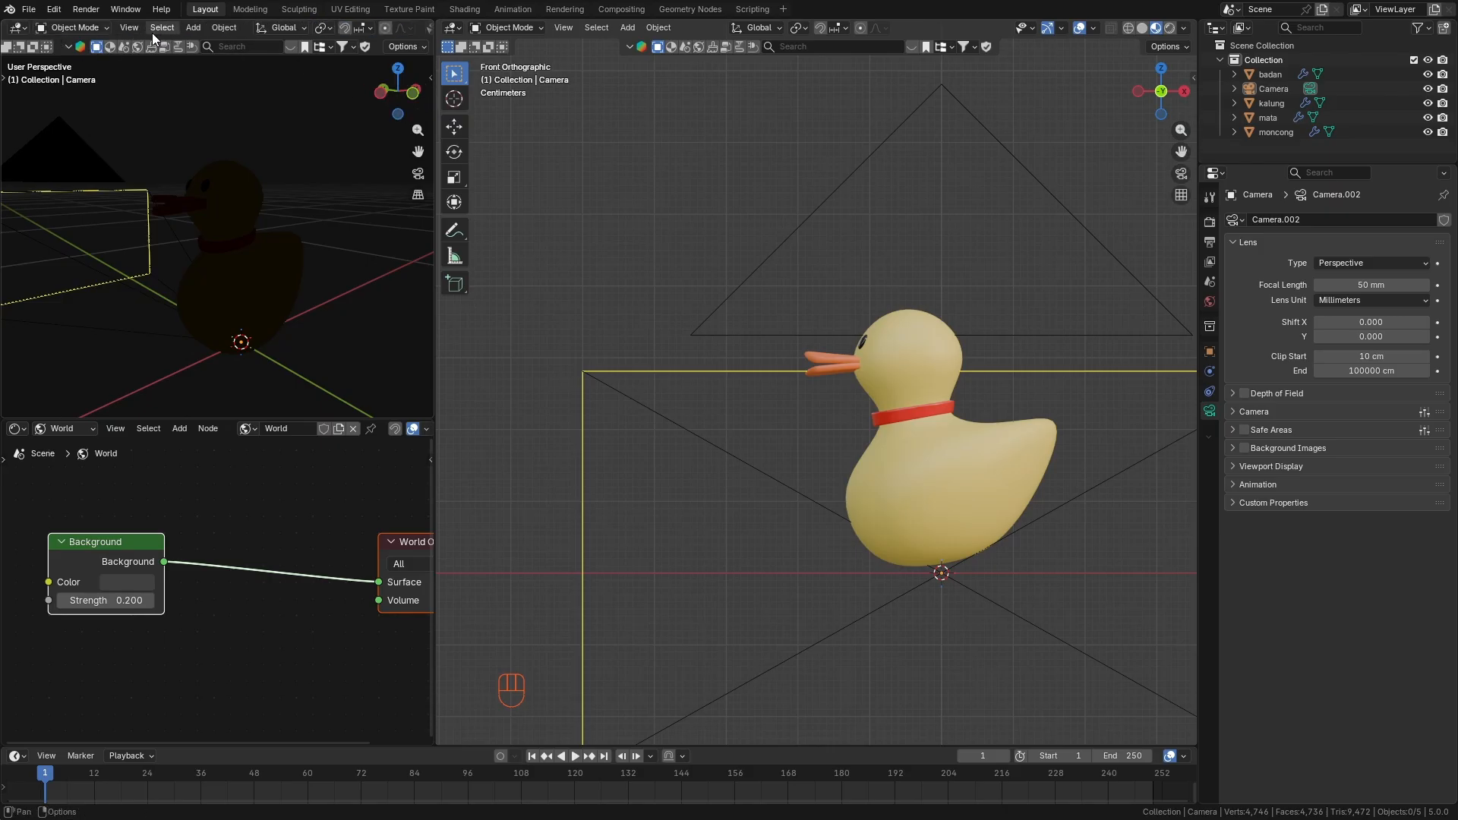
Align the active camera to the current view of the small upper viewport.
click(129, 28)
mouse_move(204, 245)
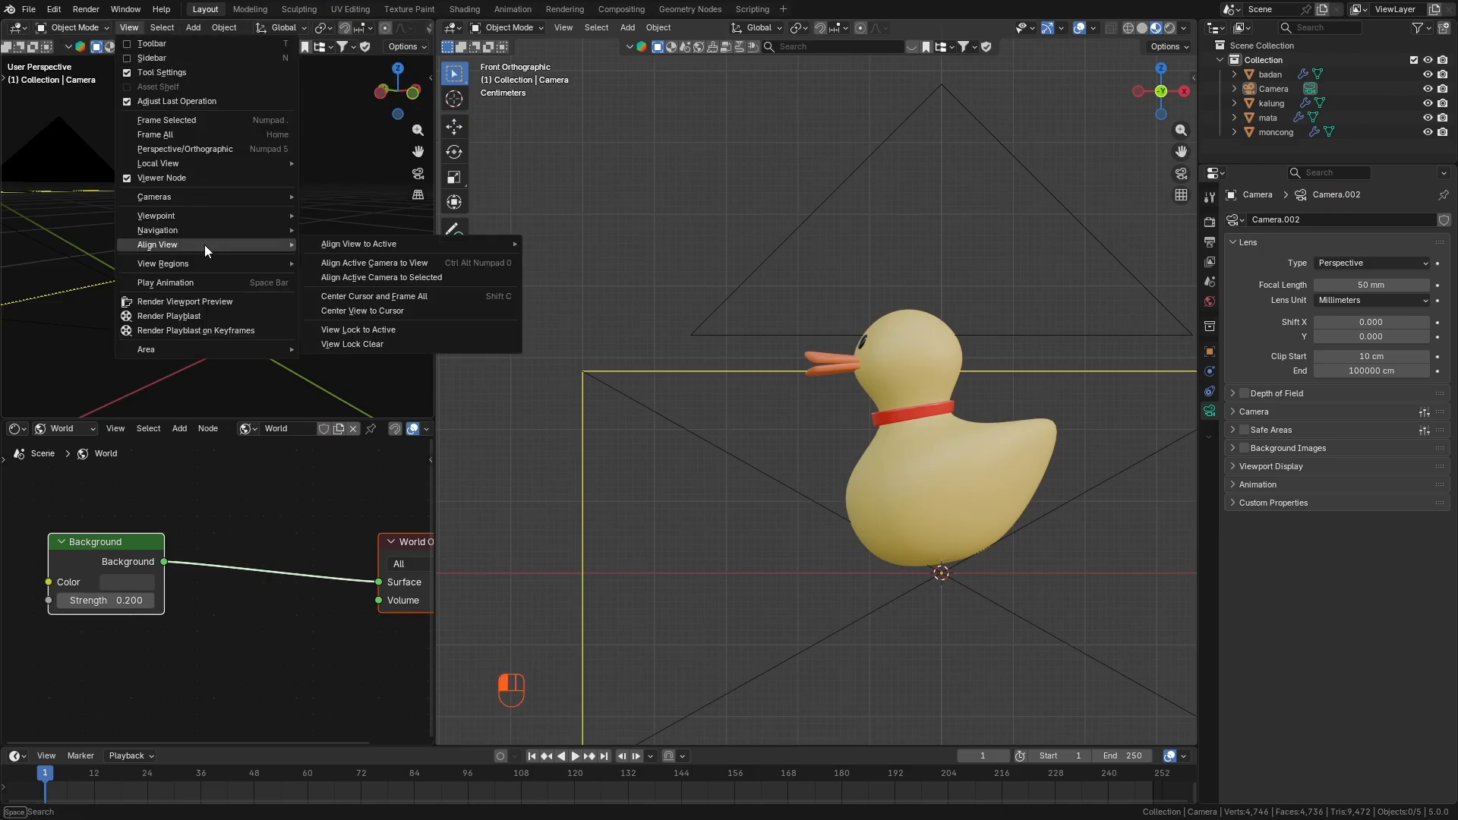
click(375, 266)
scroll(118, 270, up, 5)
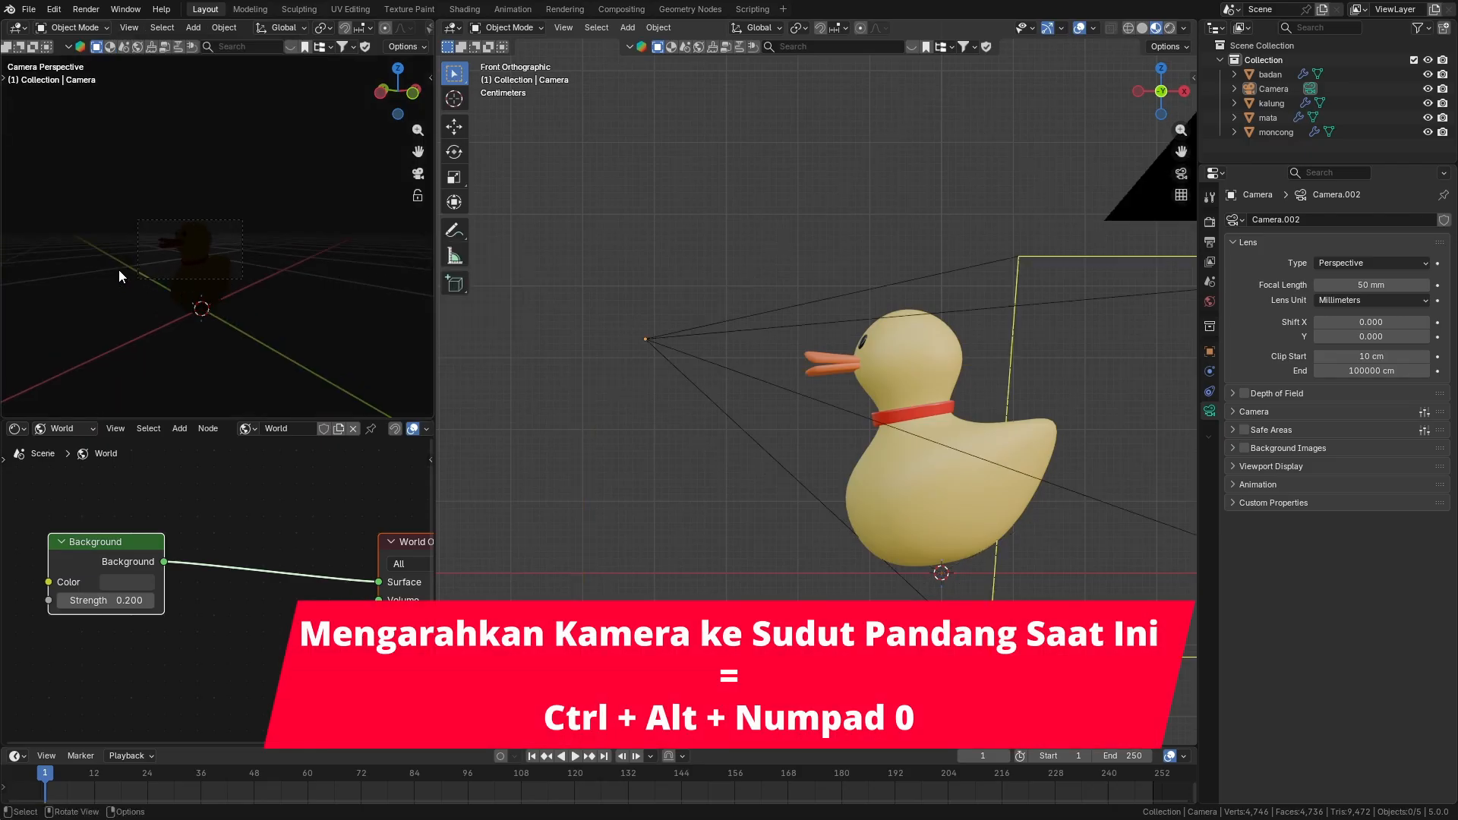
scroll(185, 237, down, 2)
scroll(237, 242, up, 2)
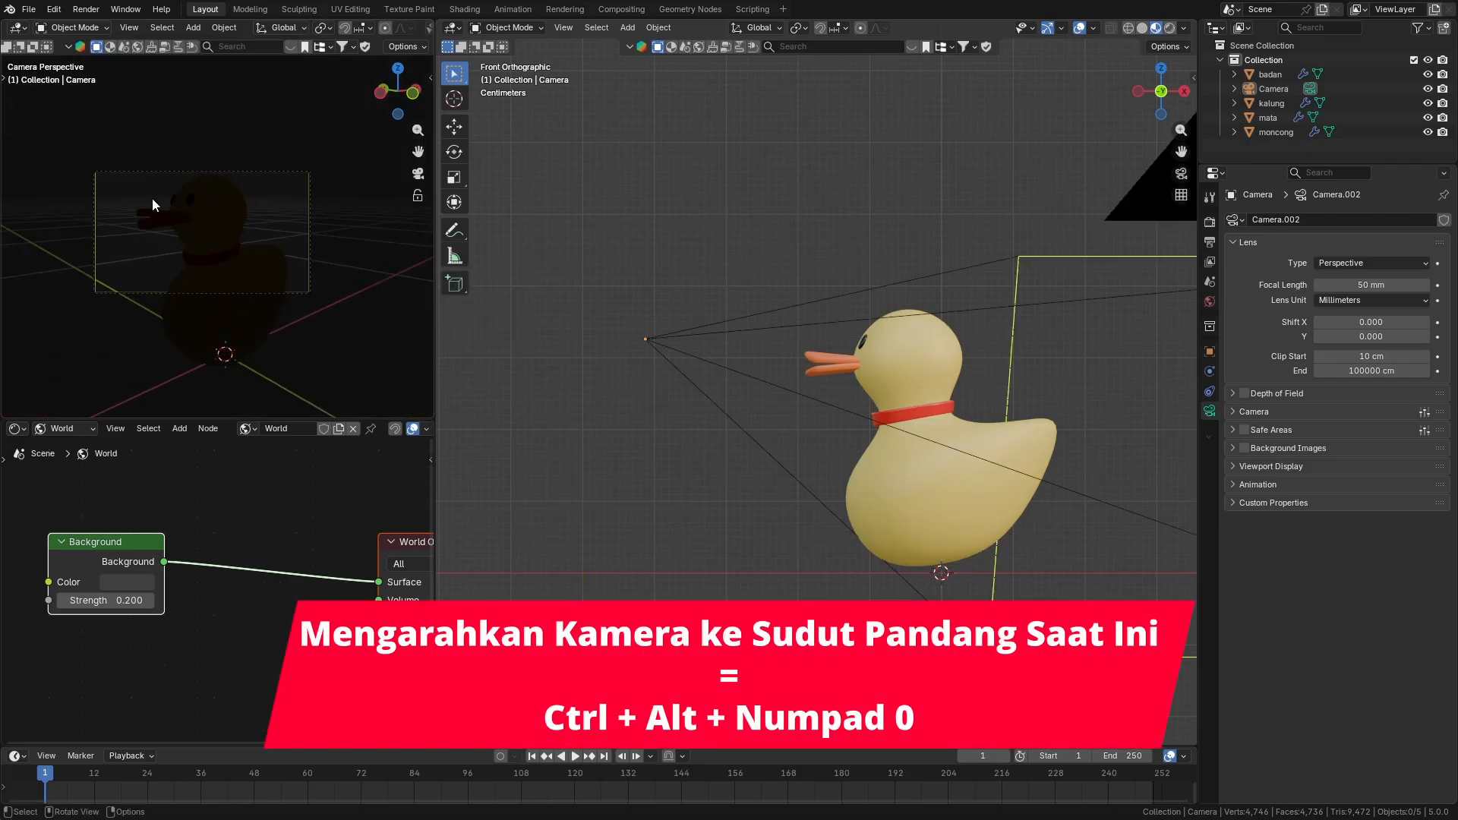
scroll(153, 199, down, 3)
scroll(185, 208, up, 3)
Scale the camera object by about 0.207 and move it in top view about -29 cm in X and -42 cm in Y.
scroll(780, 386, down, 4)
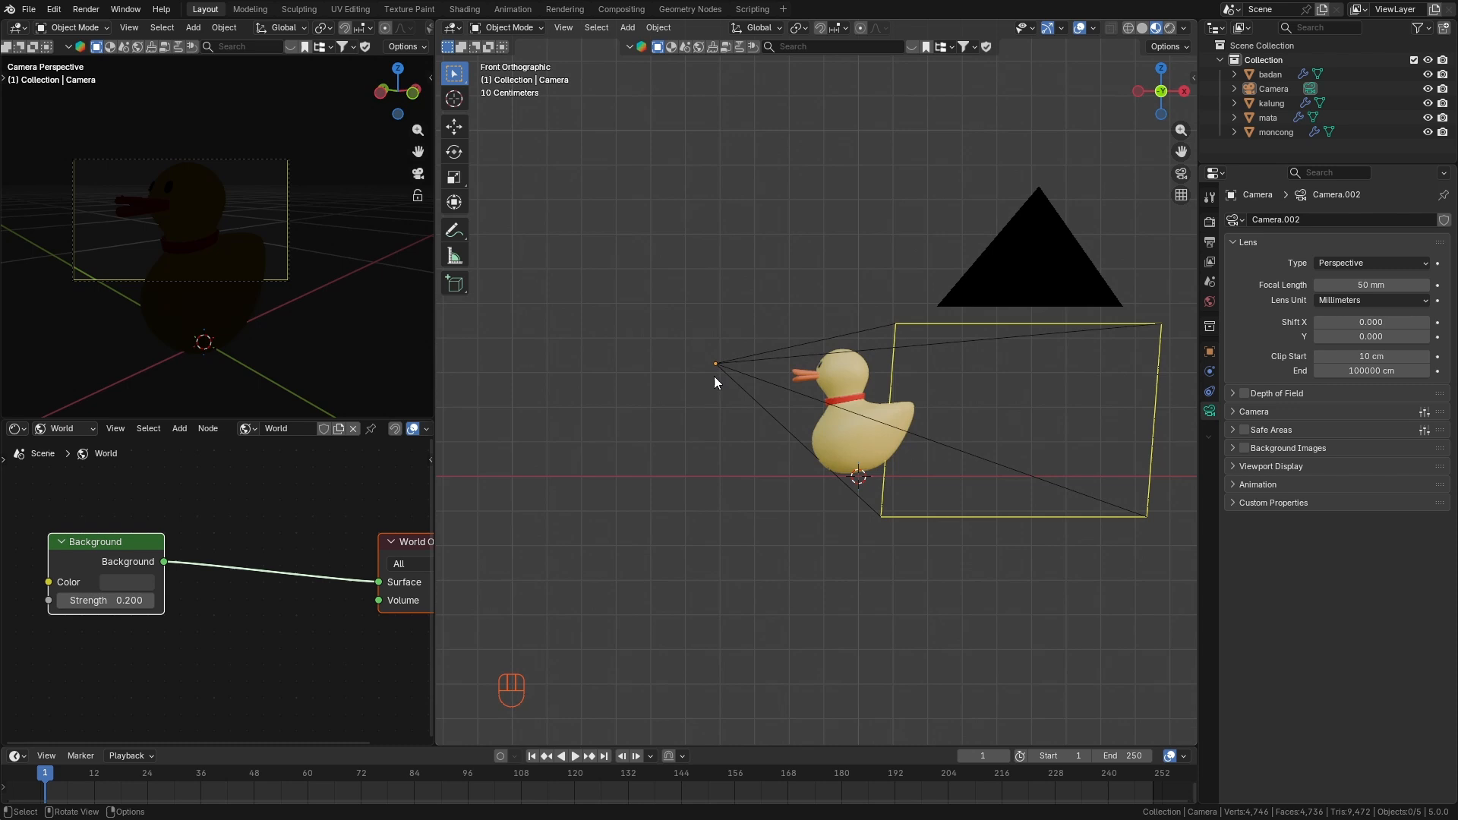
scroll(895, 407, down, 2)
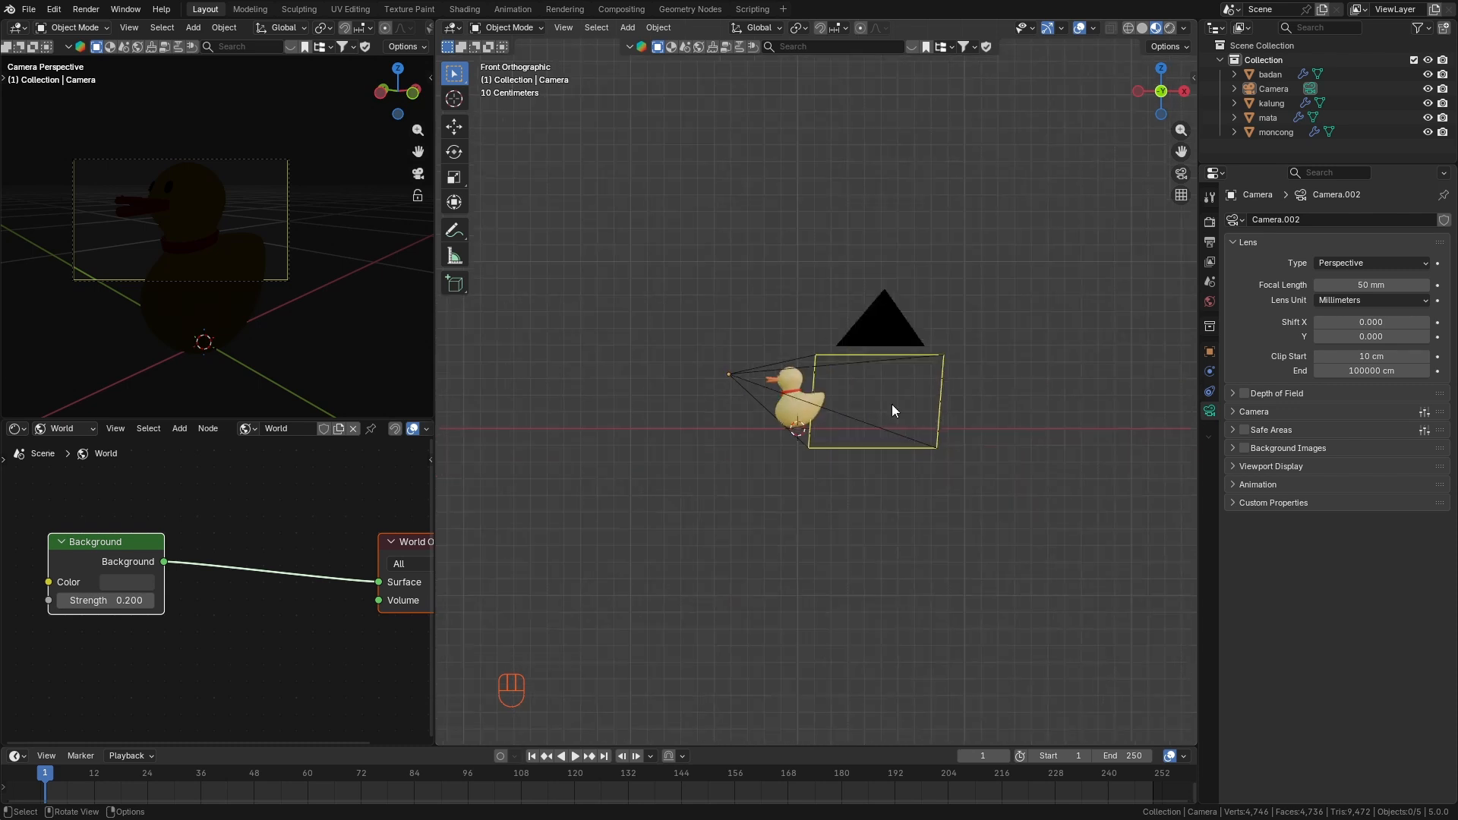
middle_drag(895, 407, 912, 328)
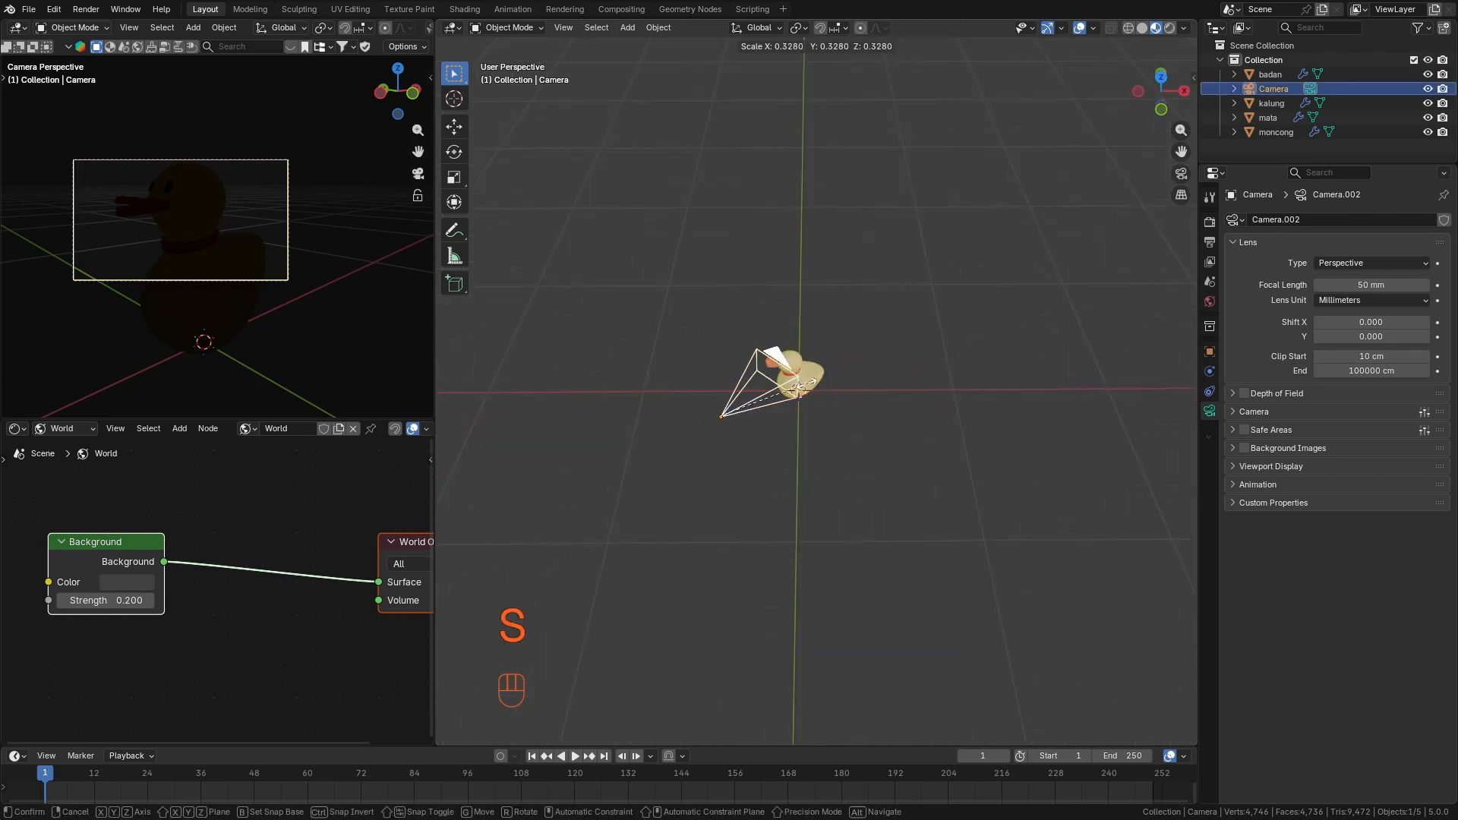
click(759, 372)
key(KP_7)
key(g)
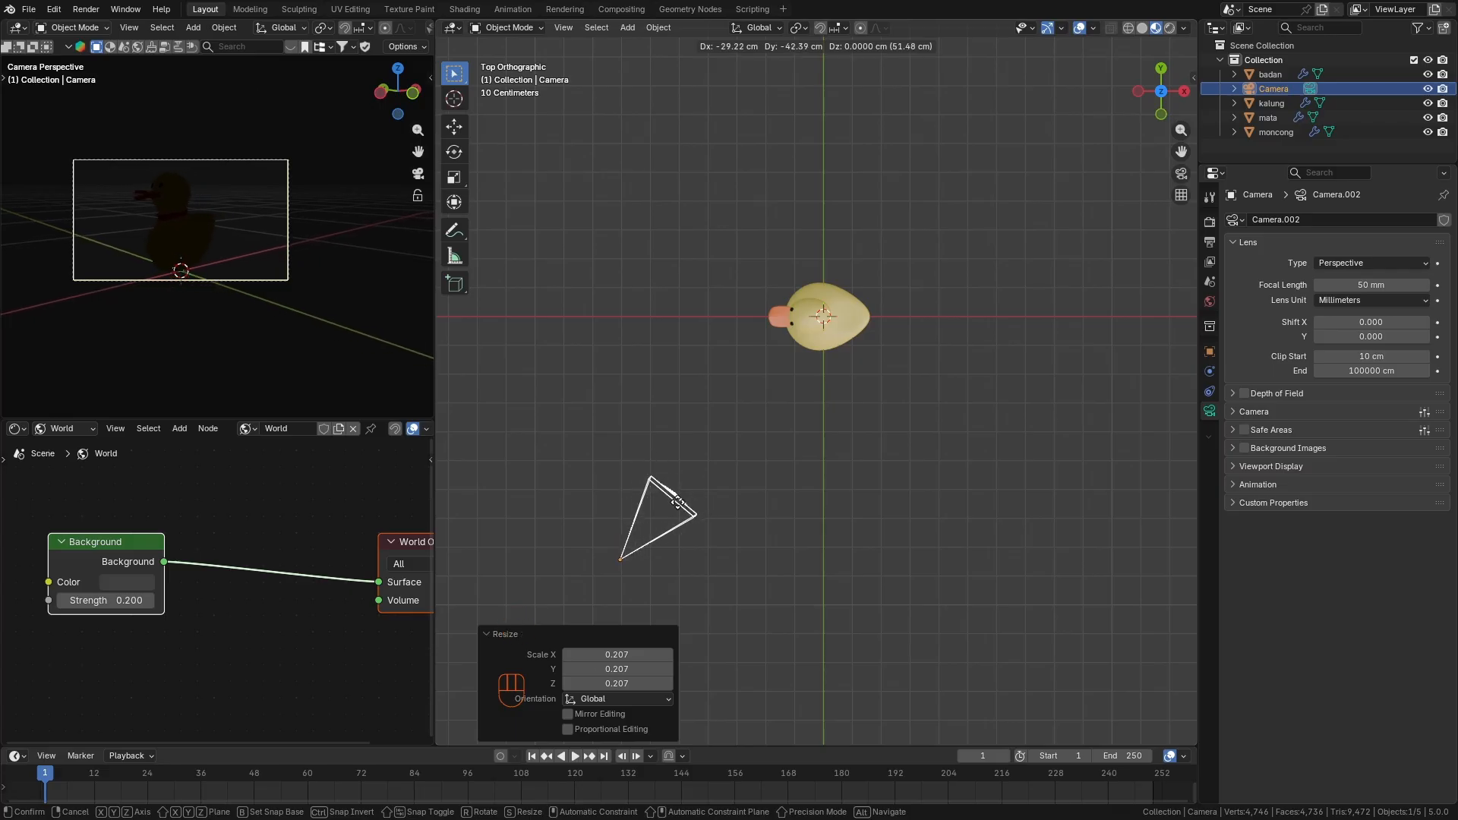
click(675, 504)
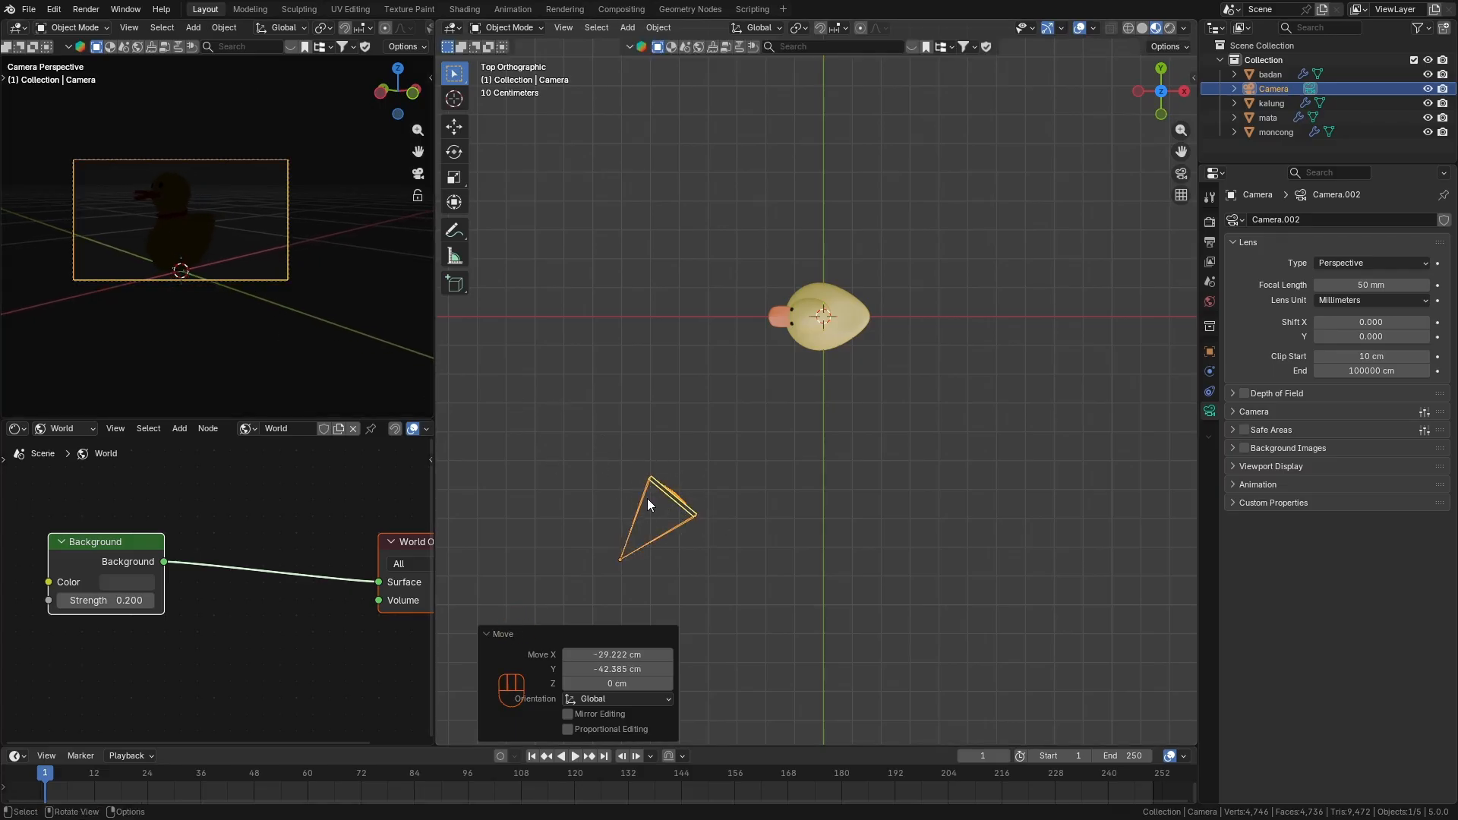
Deselect the camera and add an area light at the 3D cursor.
middle_drag(708, 413, 850, 419)
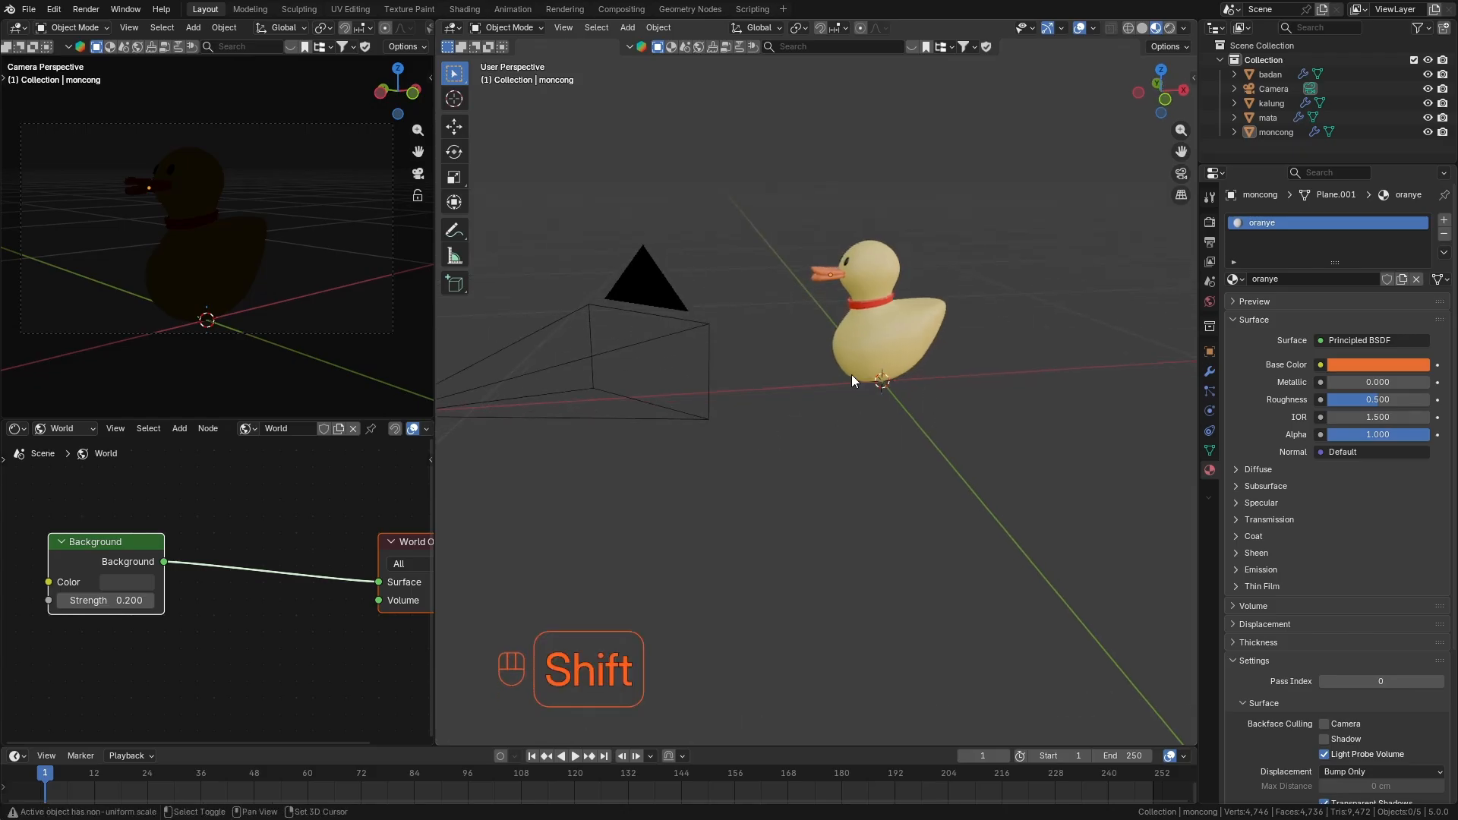
key(shift+a)
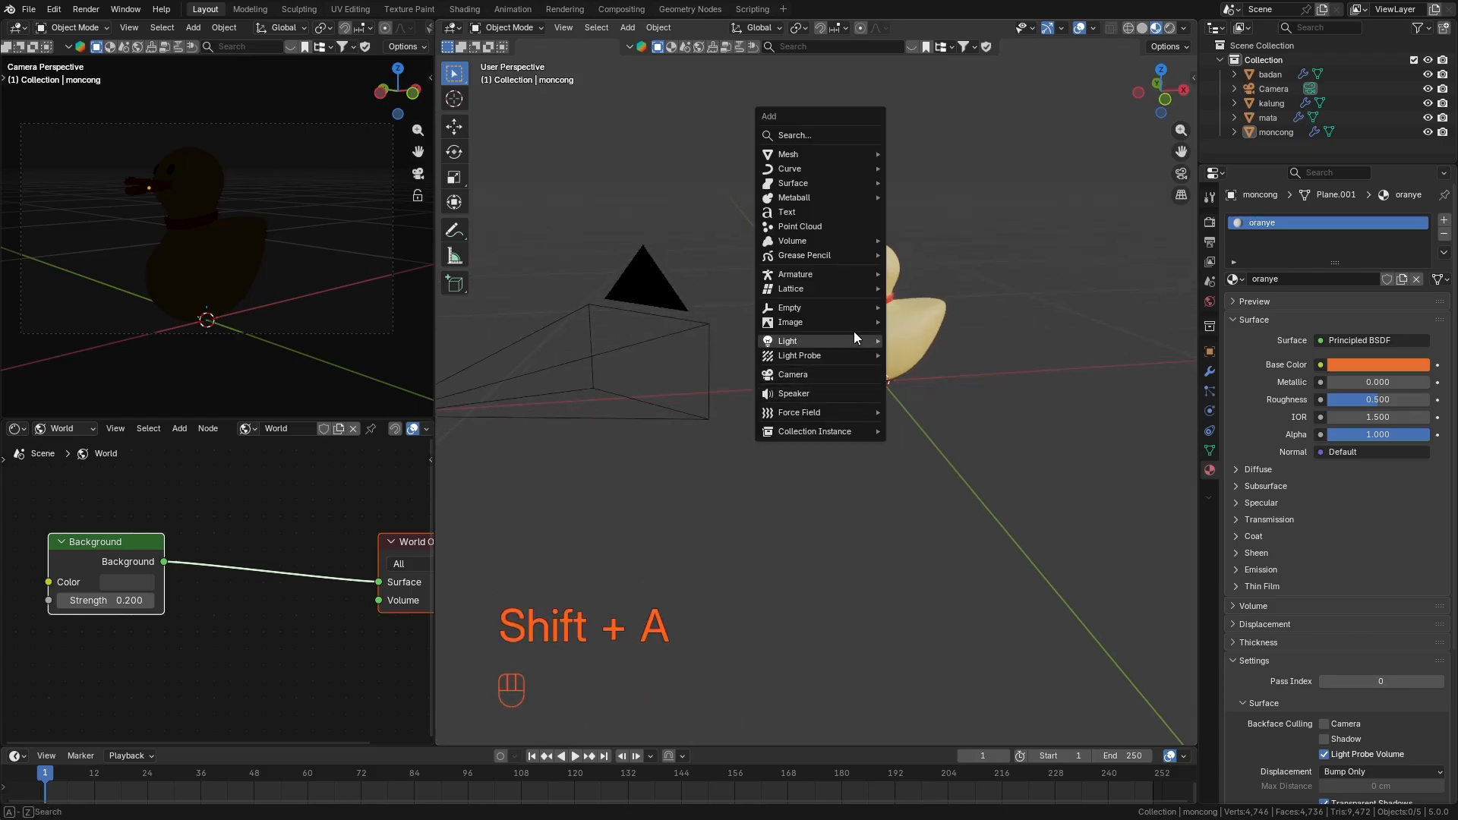
mouse_move(854, 316)
mouse_move(843, 341)
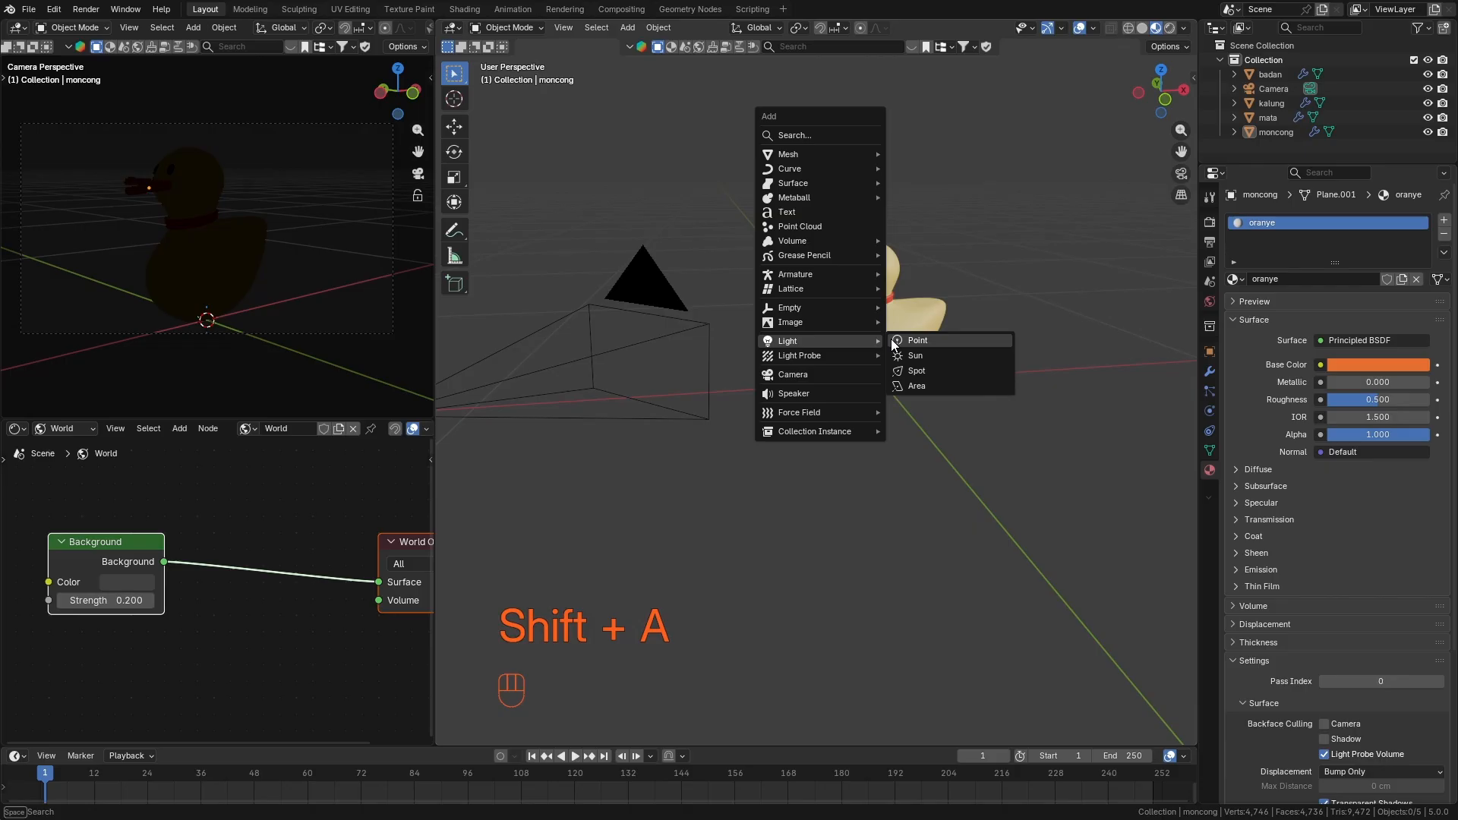
click(925, 388)
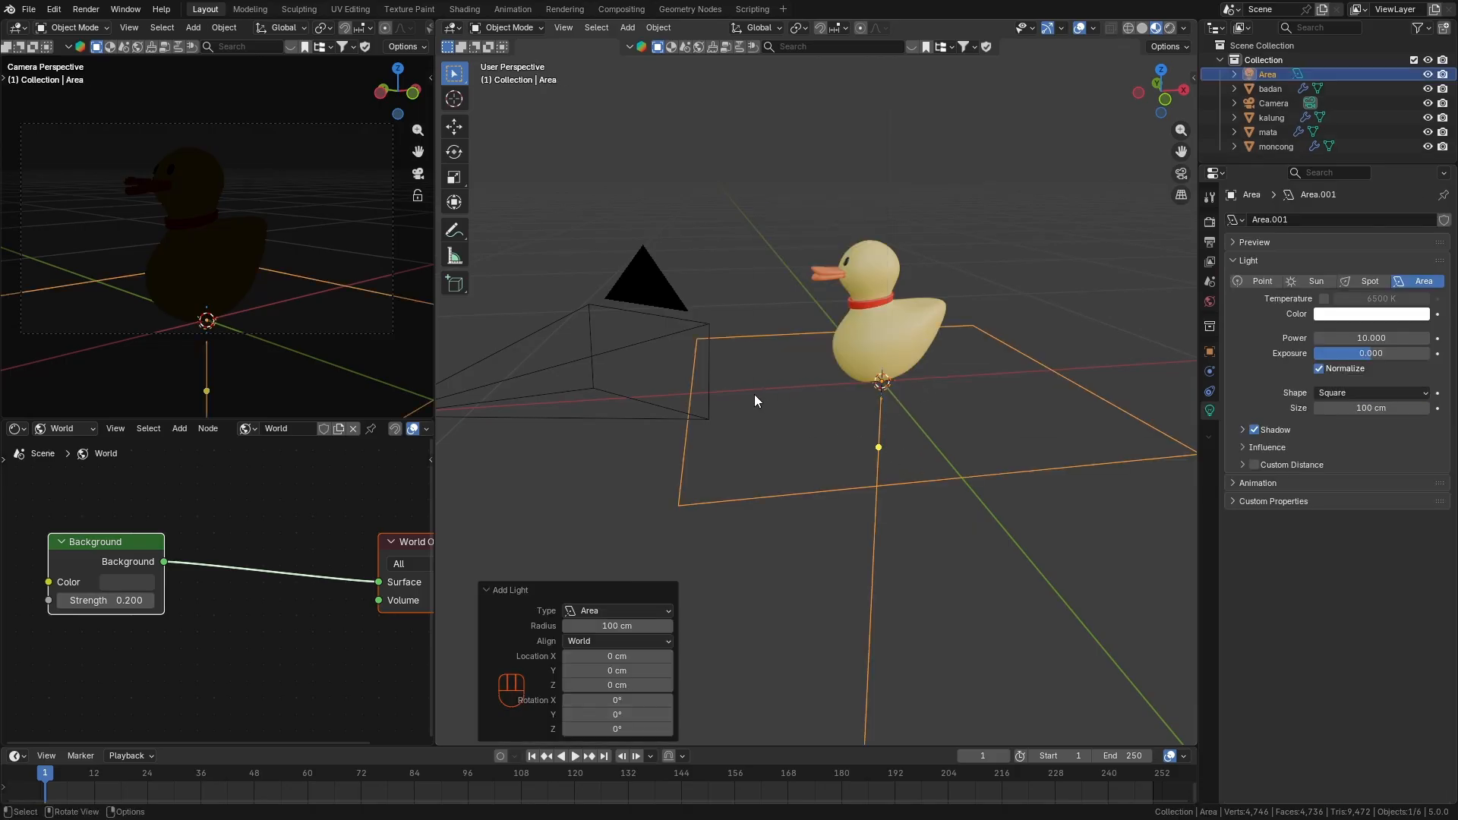
Raise the area light above the duck by about 154 cm along the Z axis.
scroll(793, 435, down, 3)
middle_drag(794, 435, 804, 431)
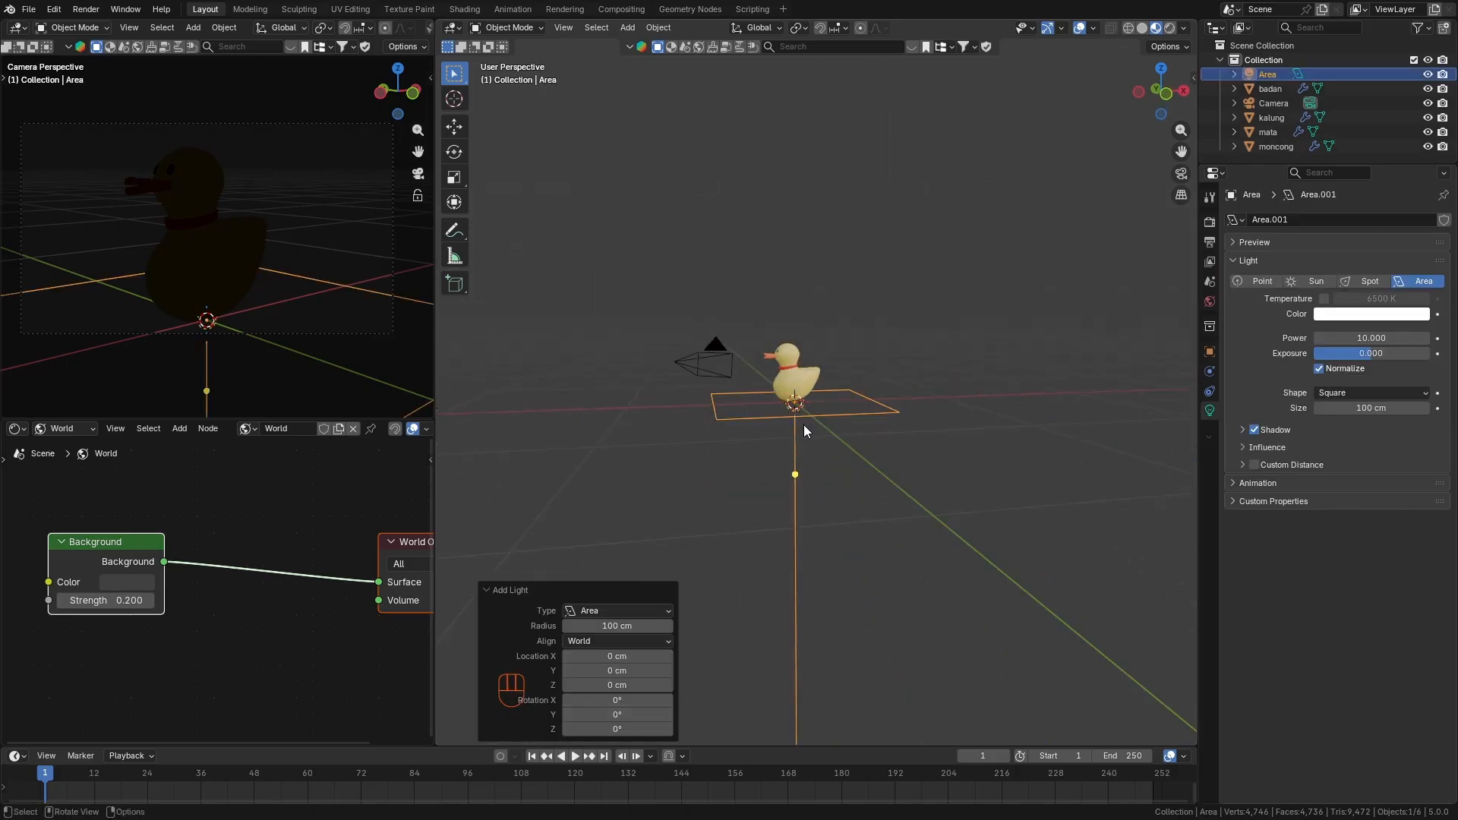
key(g)
key(z)
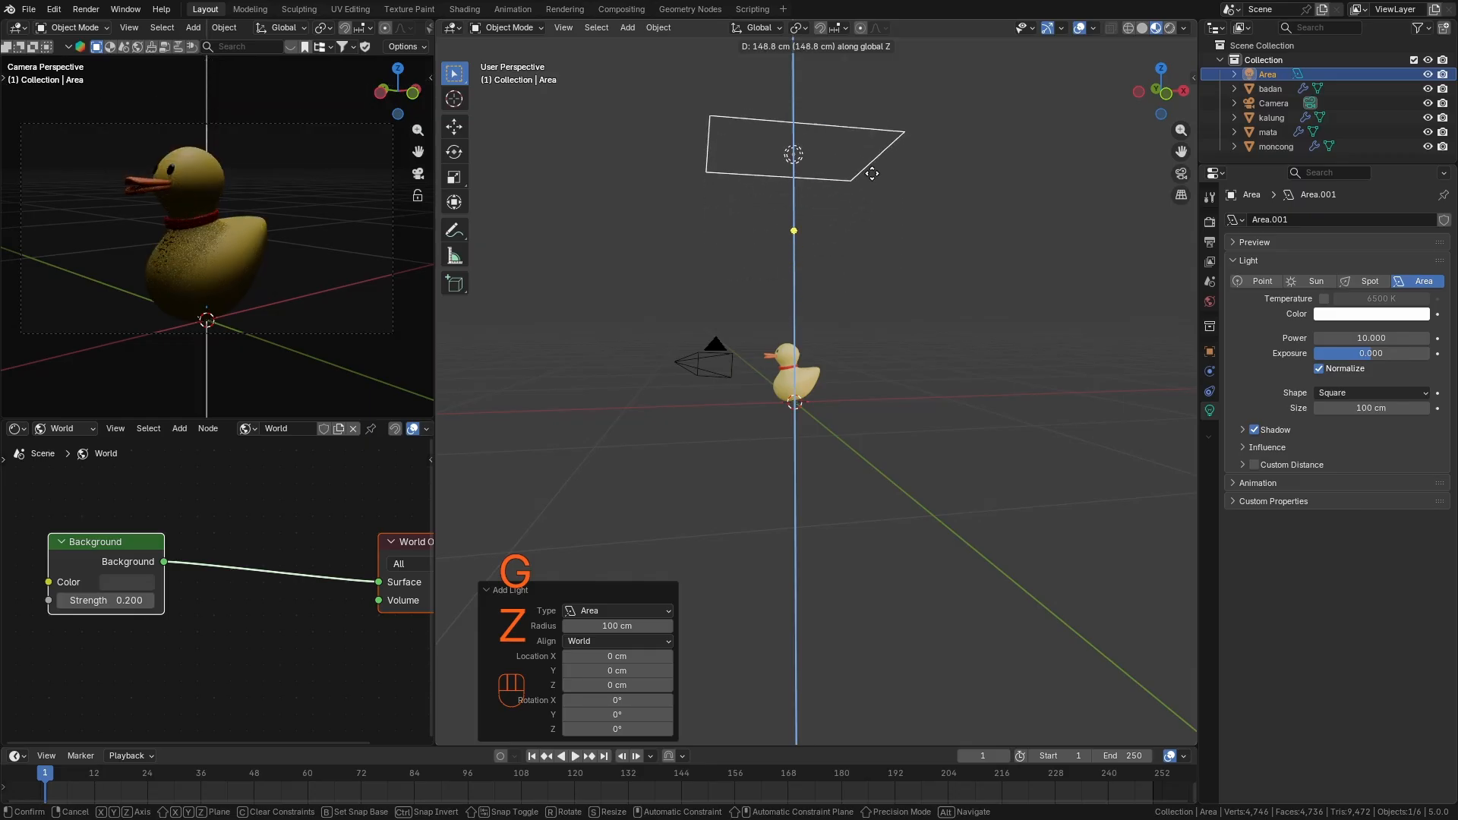
click(872, 170)
Move the area light in top view about 61 cm in X and -31 cm in Y.
key(KP_7)
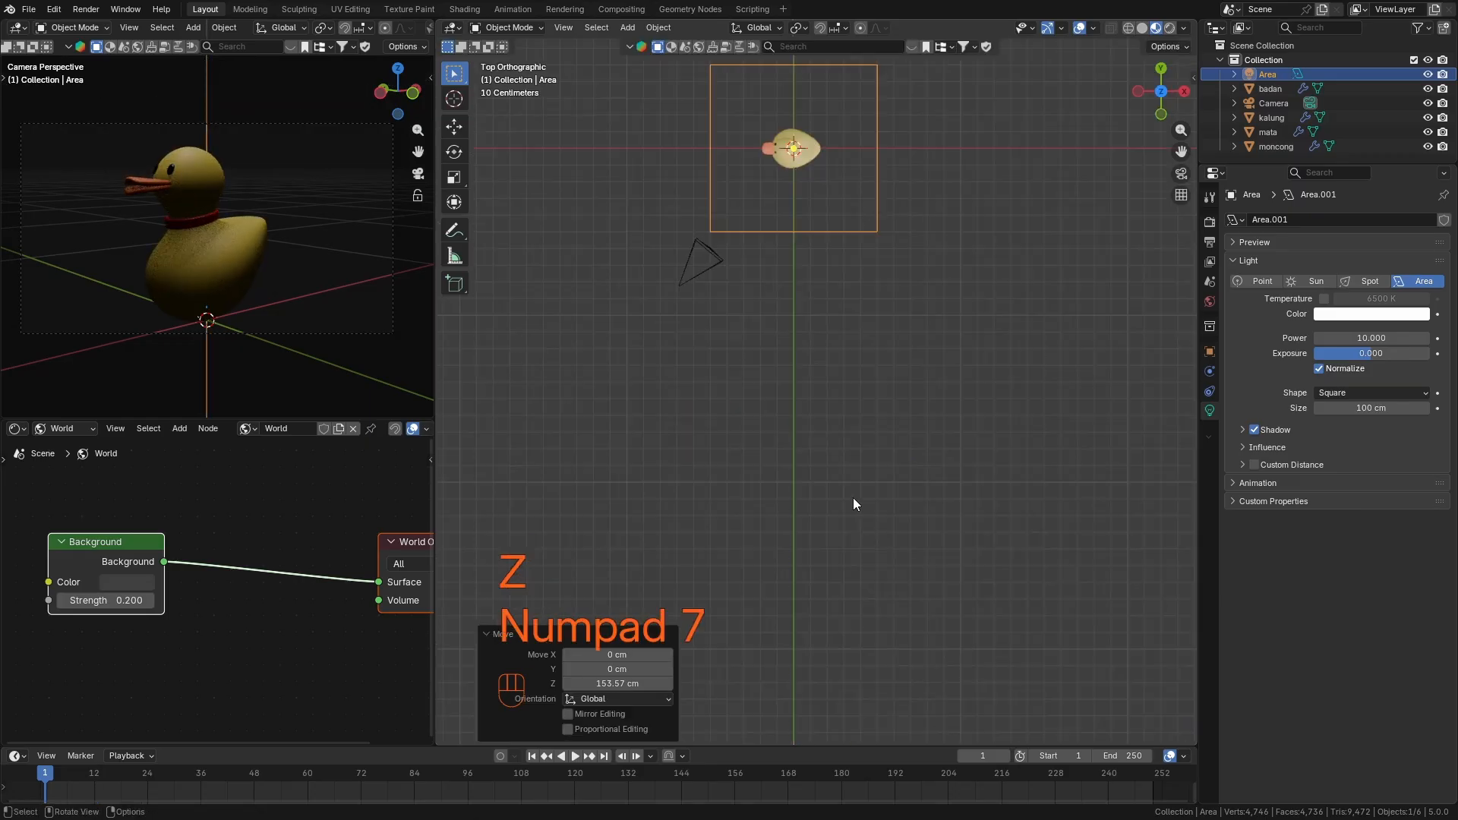
key(g)
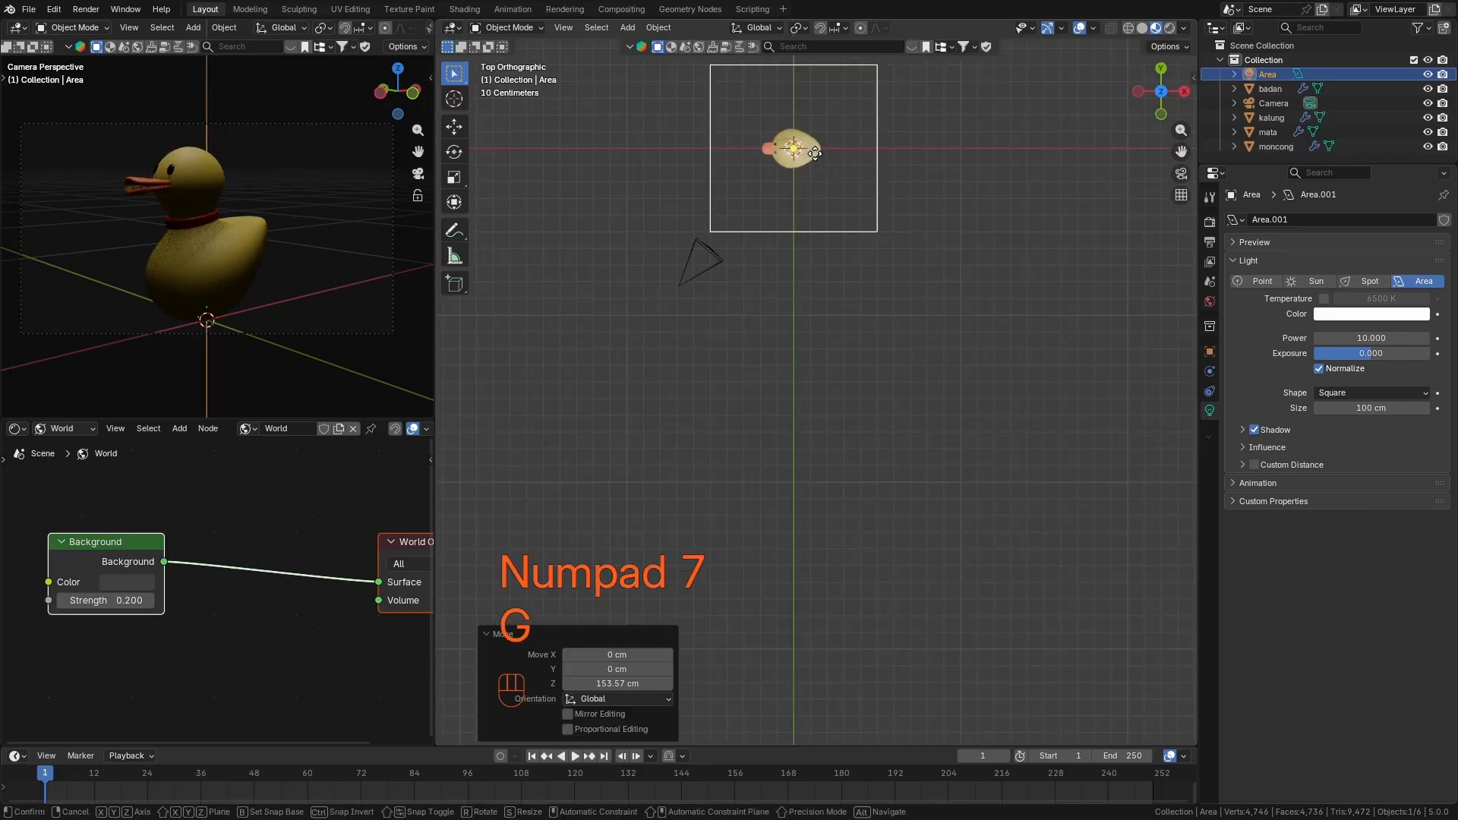
click(886, 206)
shift+middle_drag(885, 207, 919, 448)
Rotate the area light about -25° in front view so it points toward the duck.
key(KP_1)
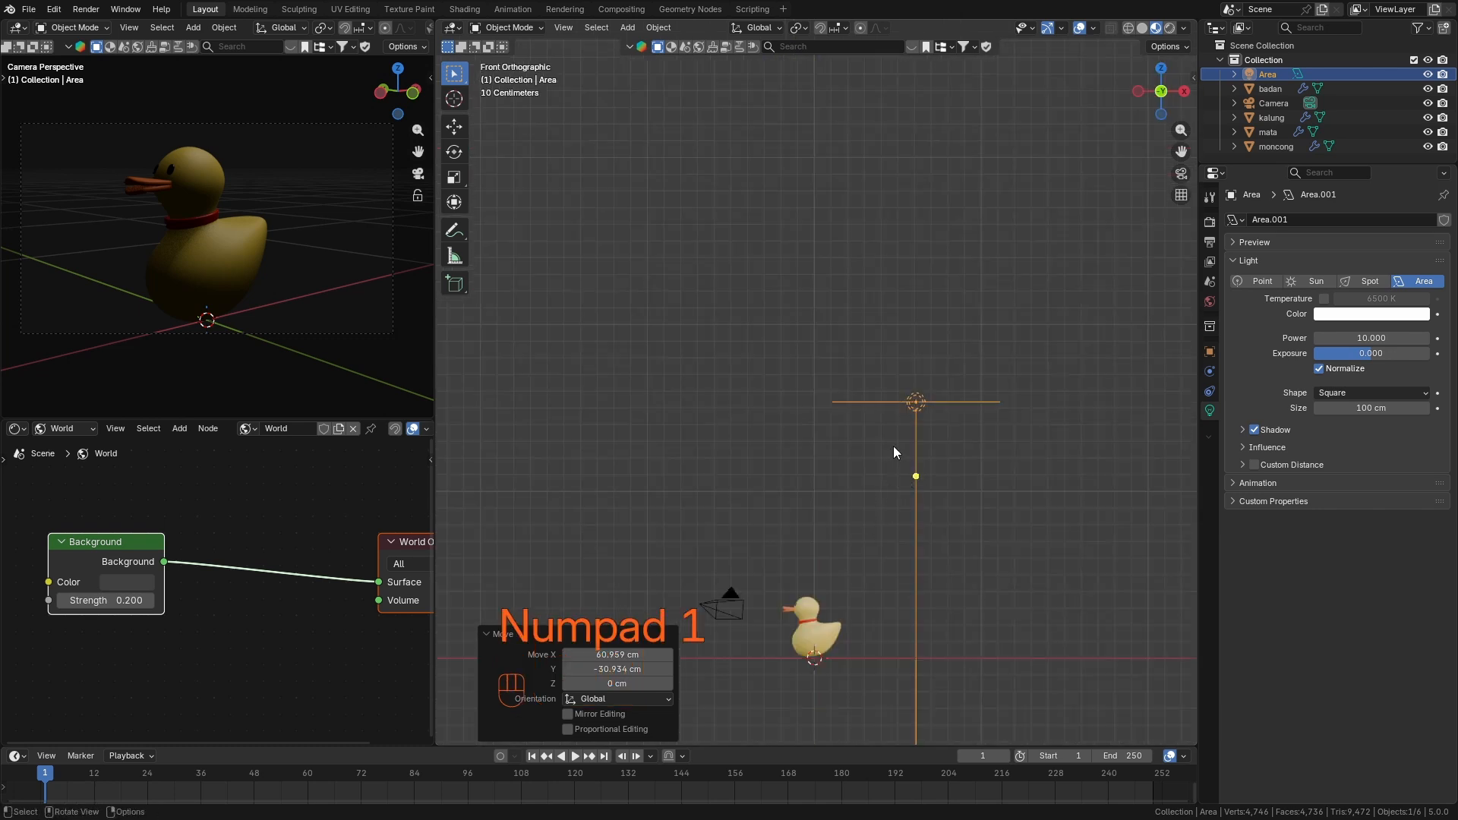
scroll(893, 449, down, 2)
scroll(867, 592, up, 4)
key(r)
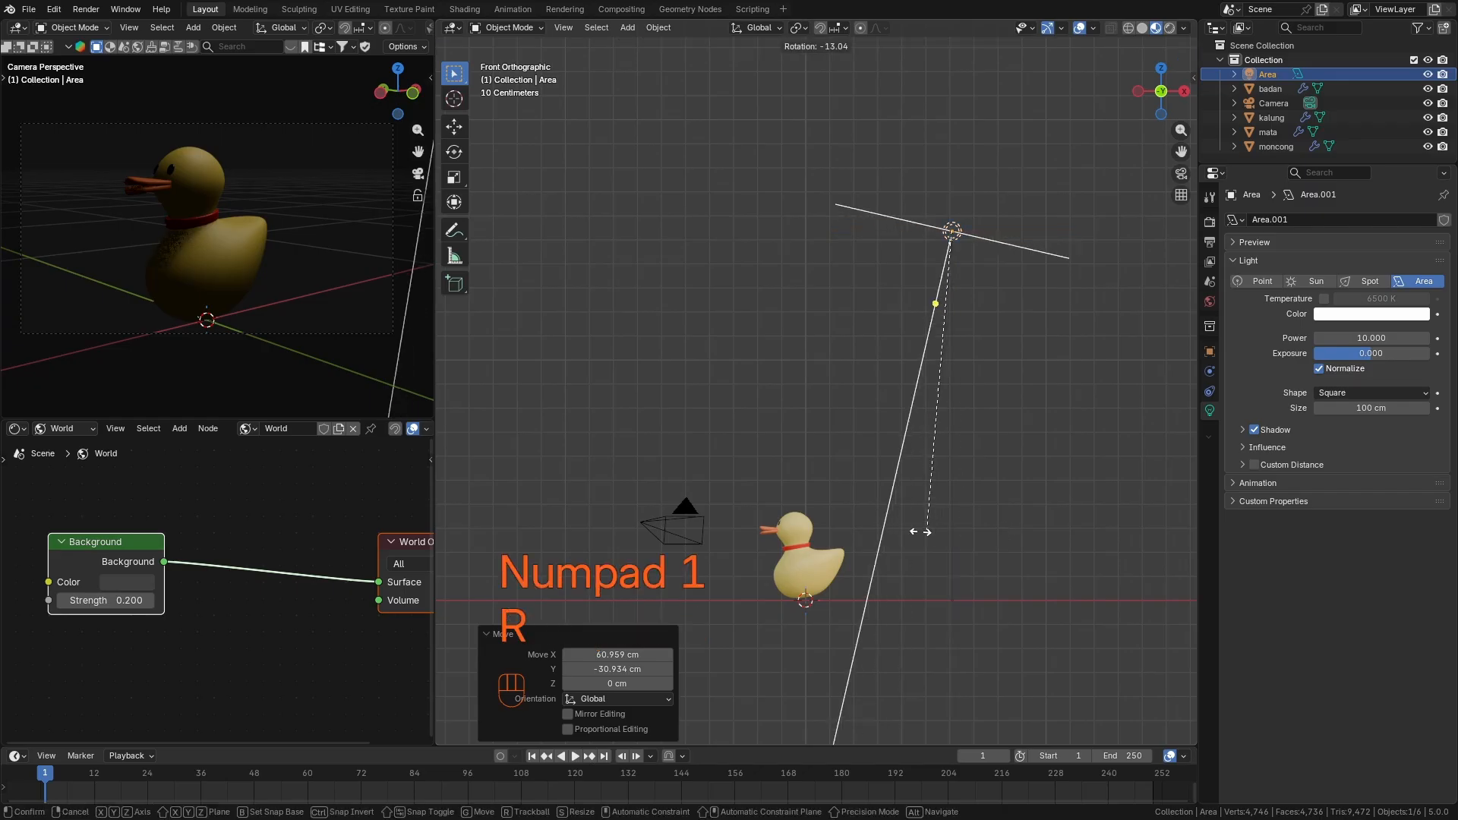
click(863, 514)
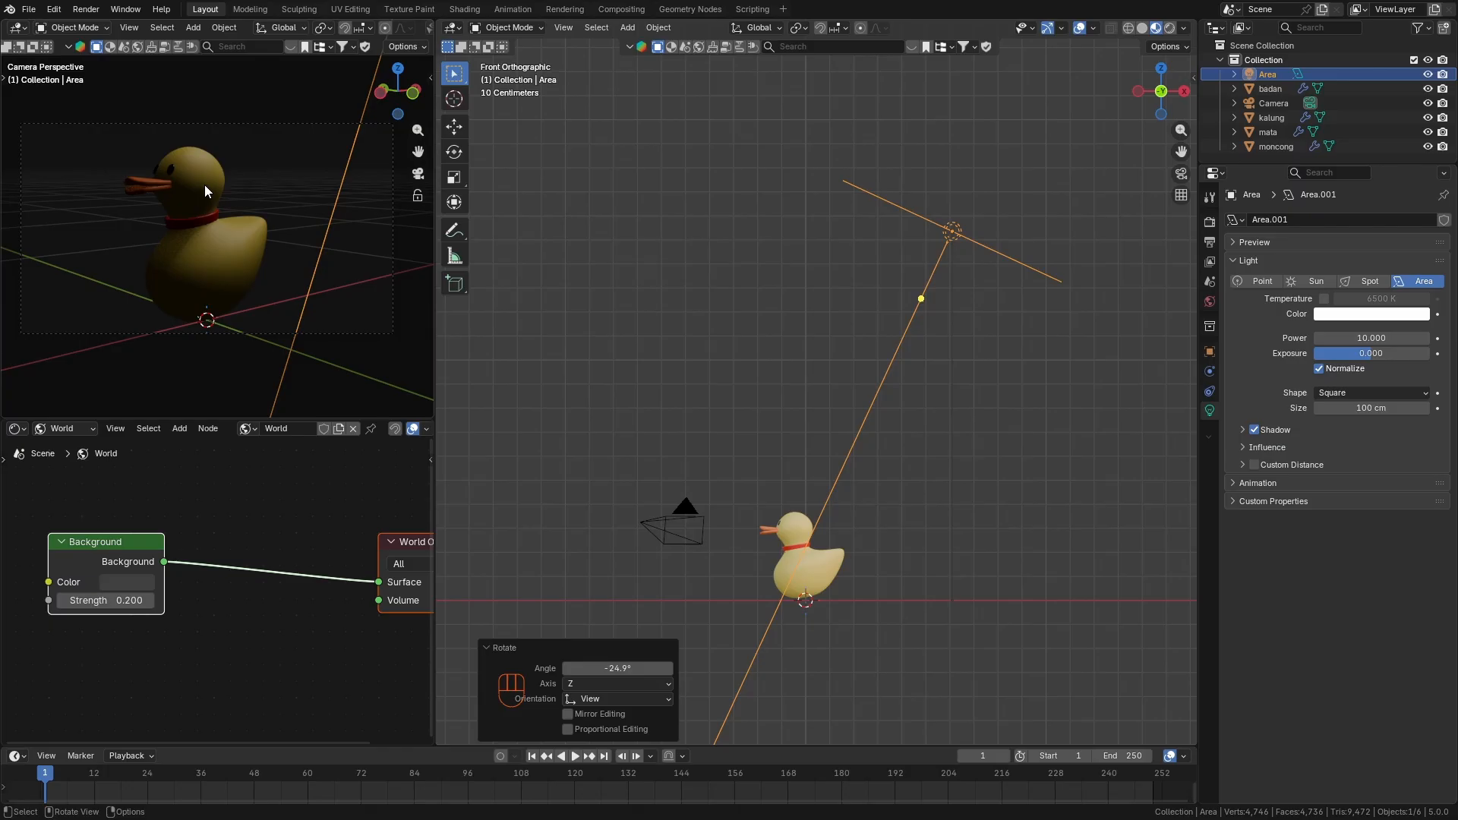
Set the area light's power to 20 and rotate it about -8.9° in an angled perspective view to aim it at the duck.
click(1370, 338)
text(20)
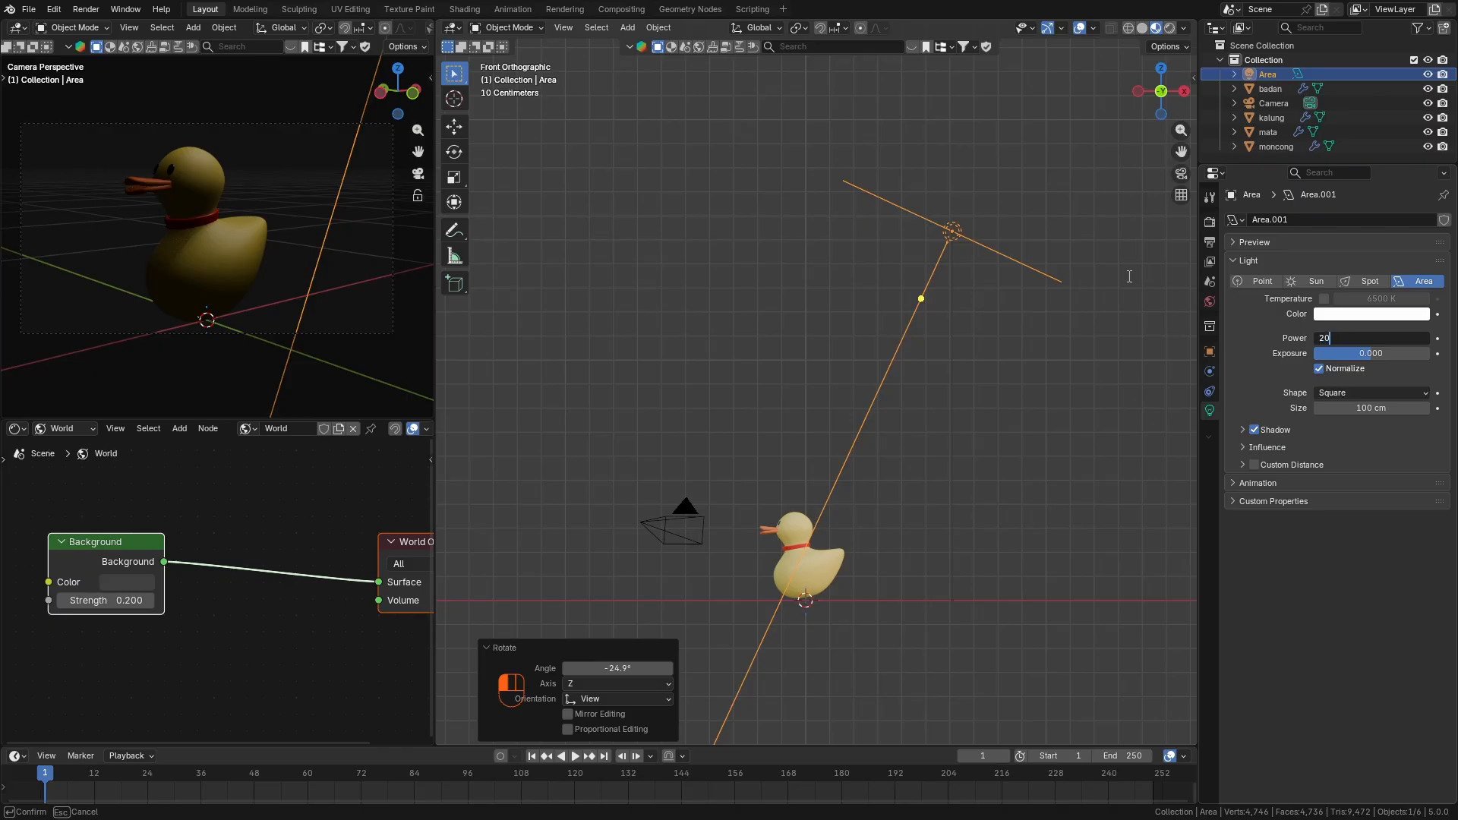
key(Return)
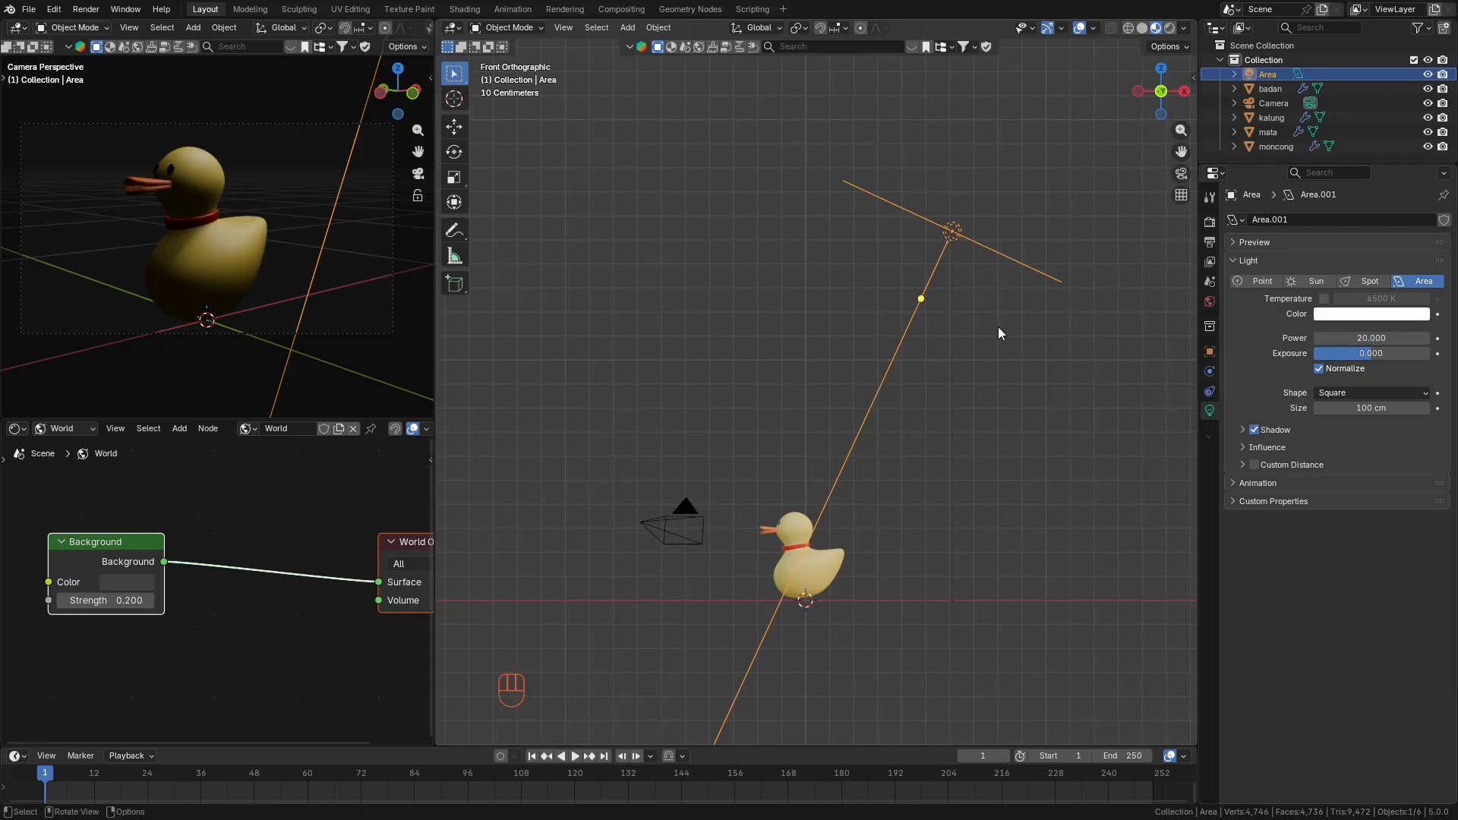
middle_drag(822, 571, 913, 656)
key(r)
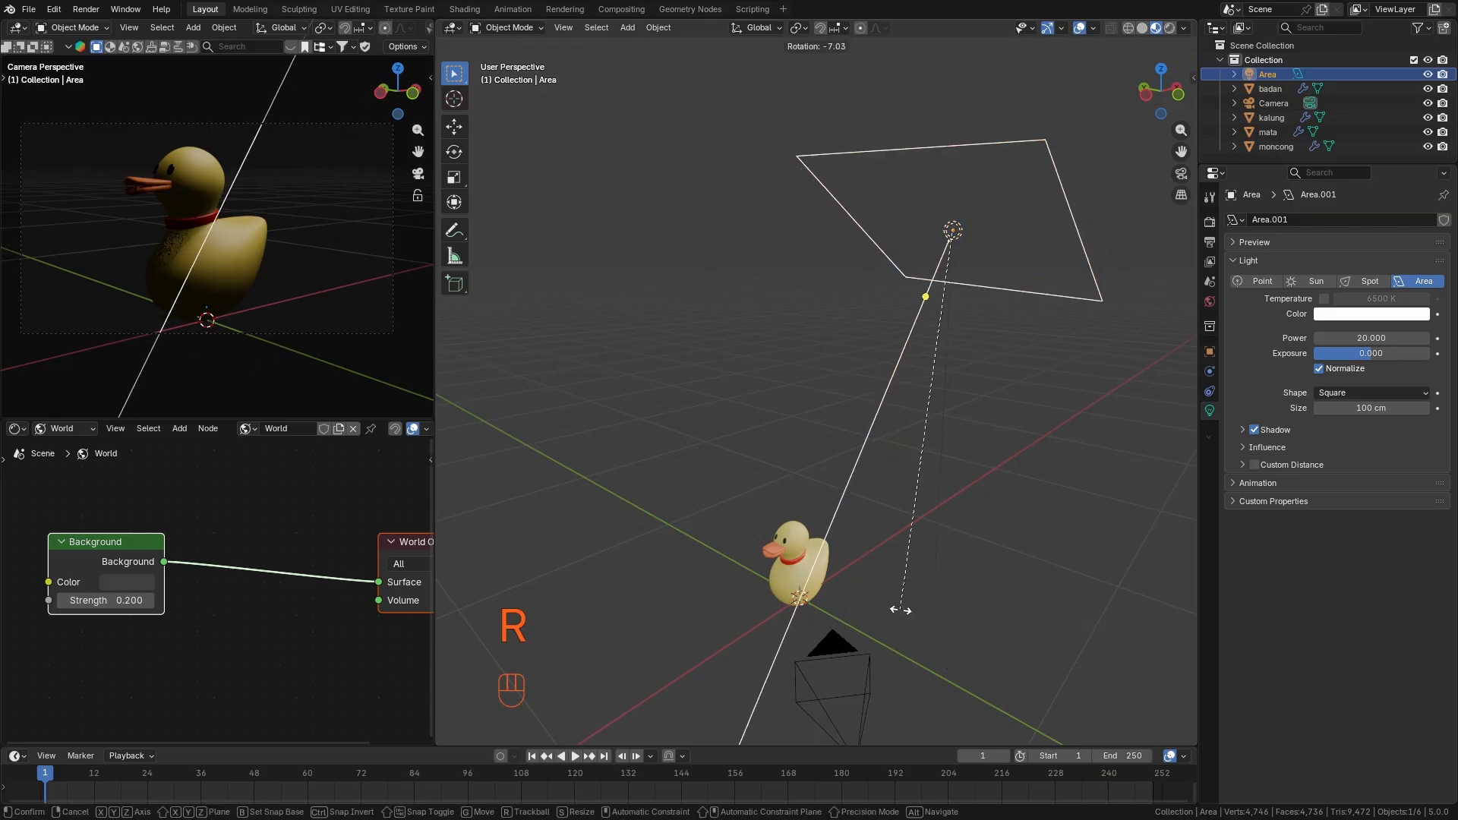
click(899, 547)
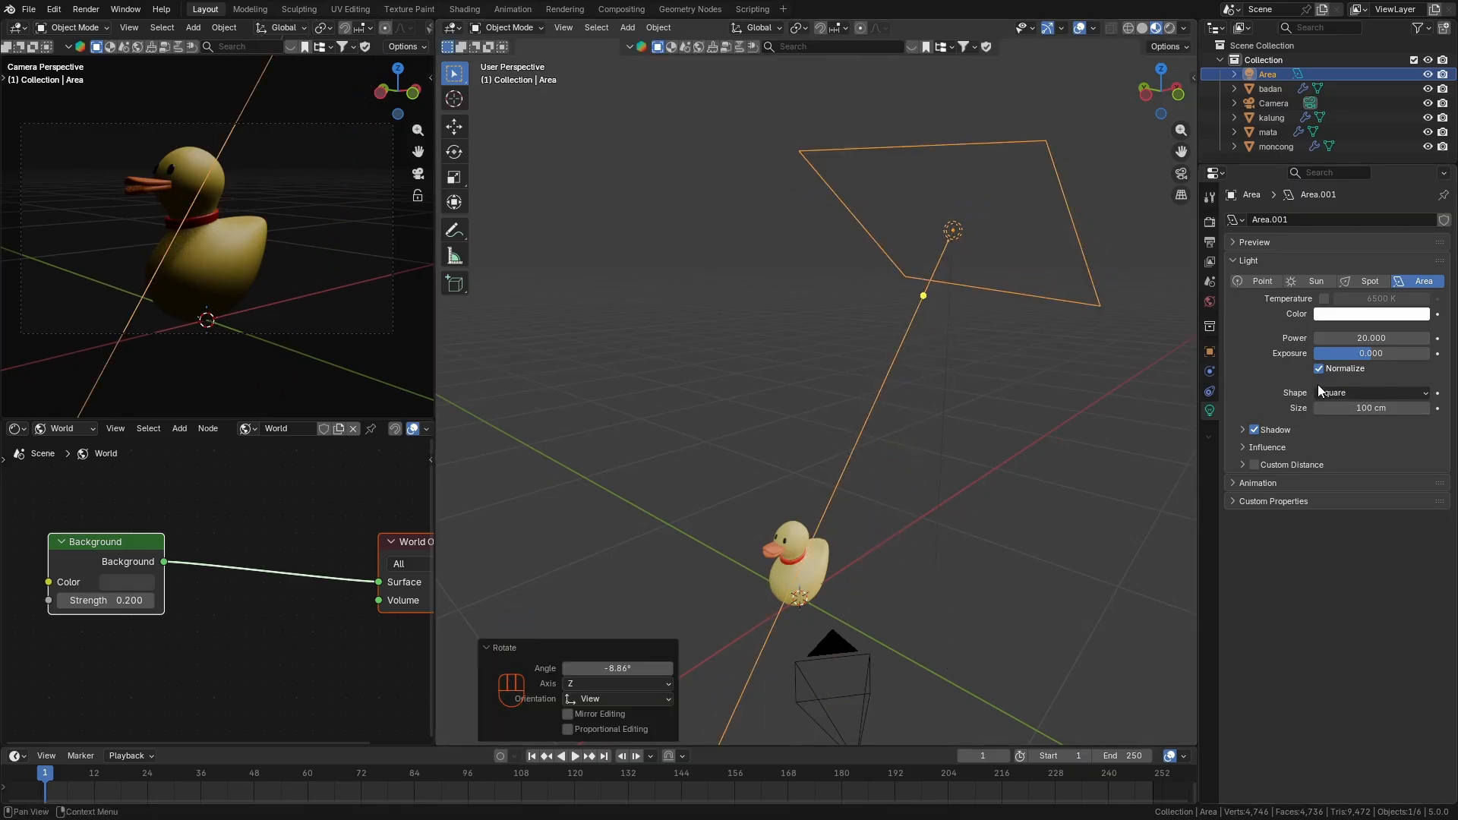
Change the area light's shape to Disk and its color to a warm white of about #FFF9E7, and deselect it.
click(1363, 395)
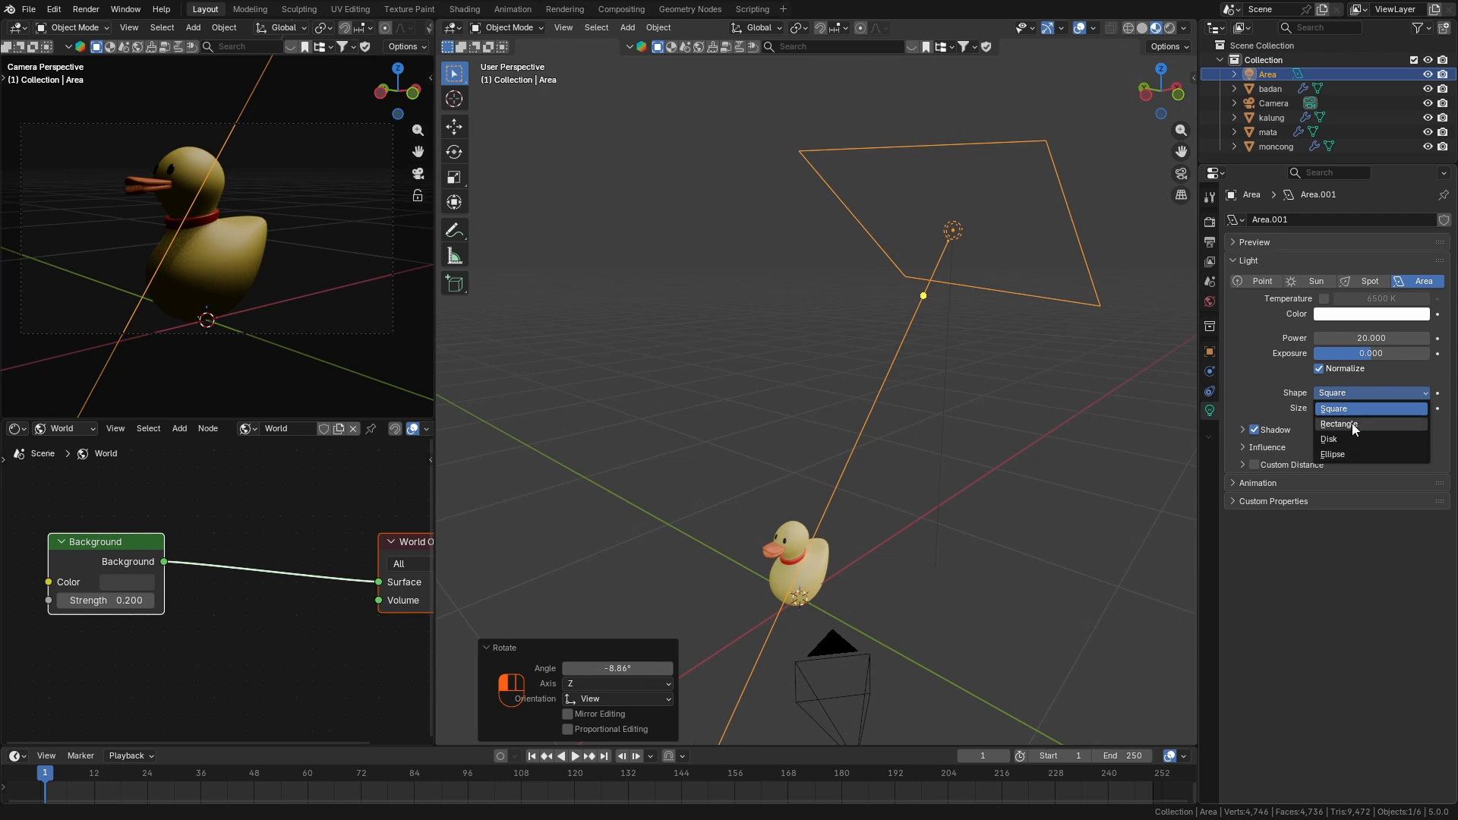
click(1349, 447)
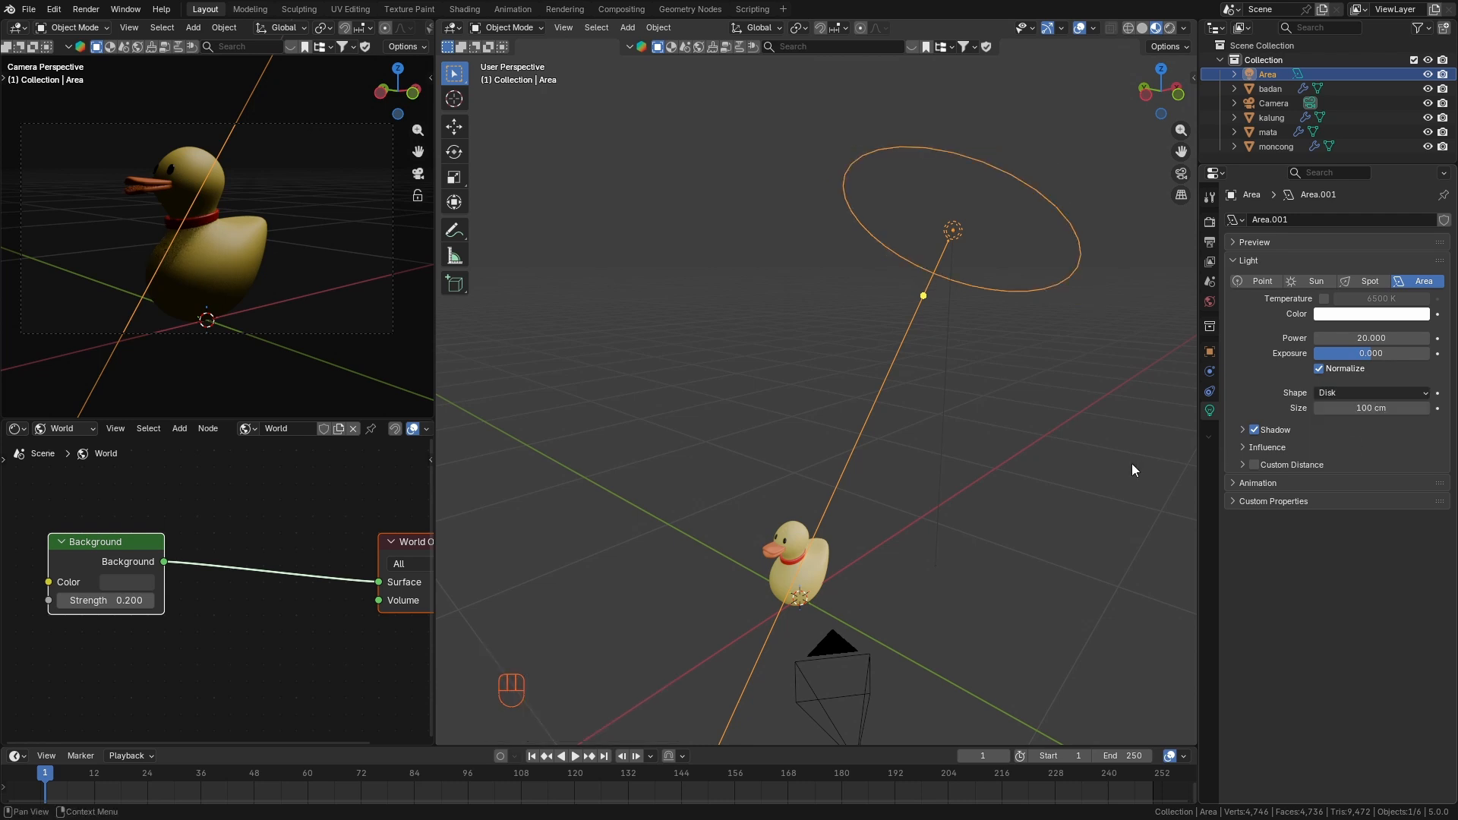
click(1360, 318)
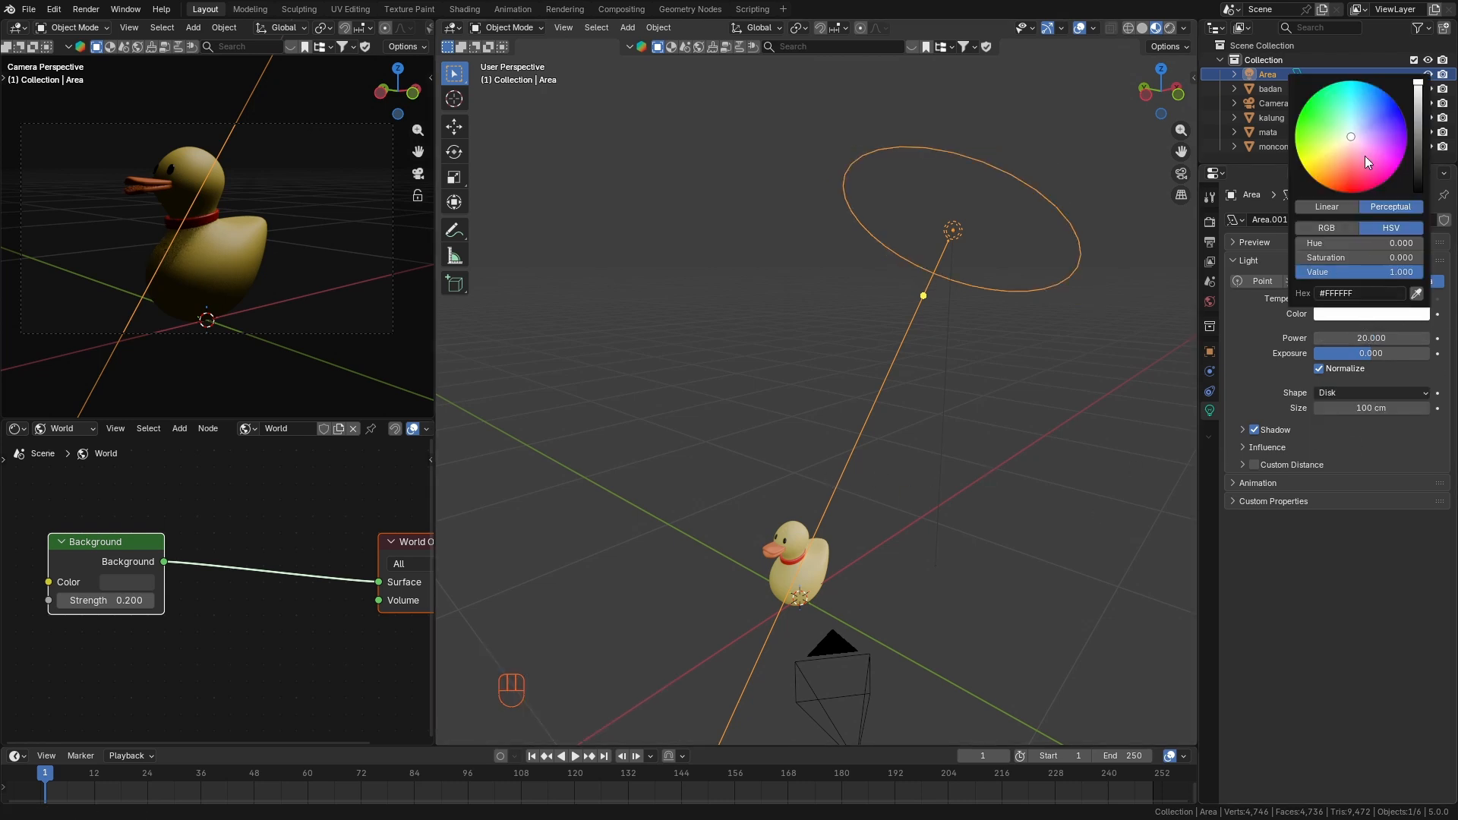
drag(1350, 139, 1346, 143)
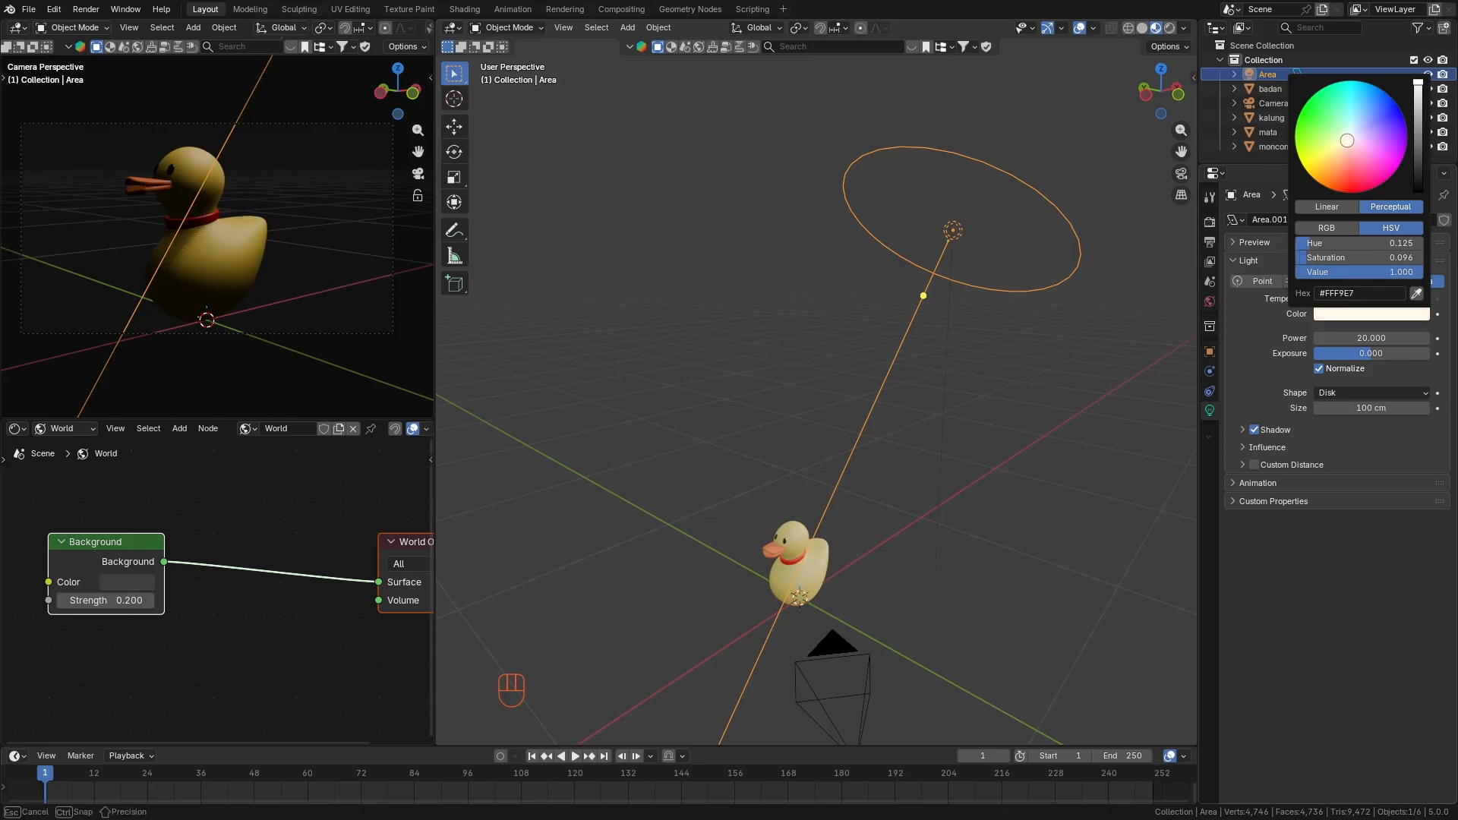
click(897, 486)
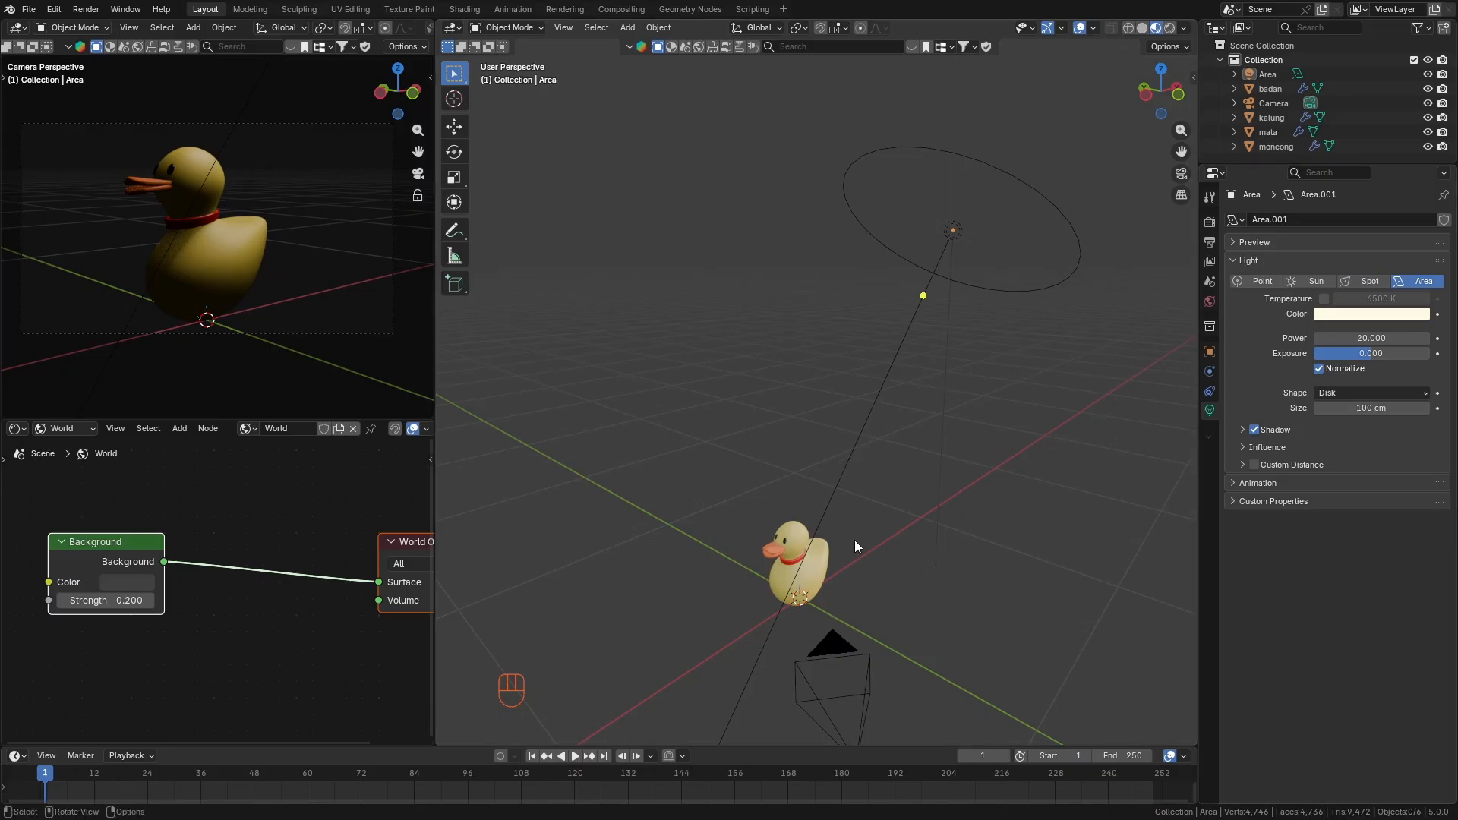
Duplicate the area light about -128 cm in X and 8.5 cm up in front view, and aim the copy at the duck.
key(KP_1)
click(976, 244)
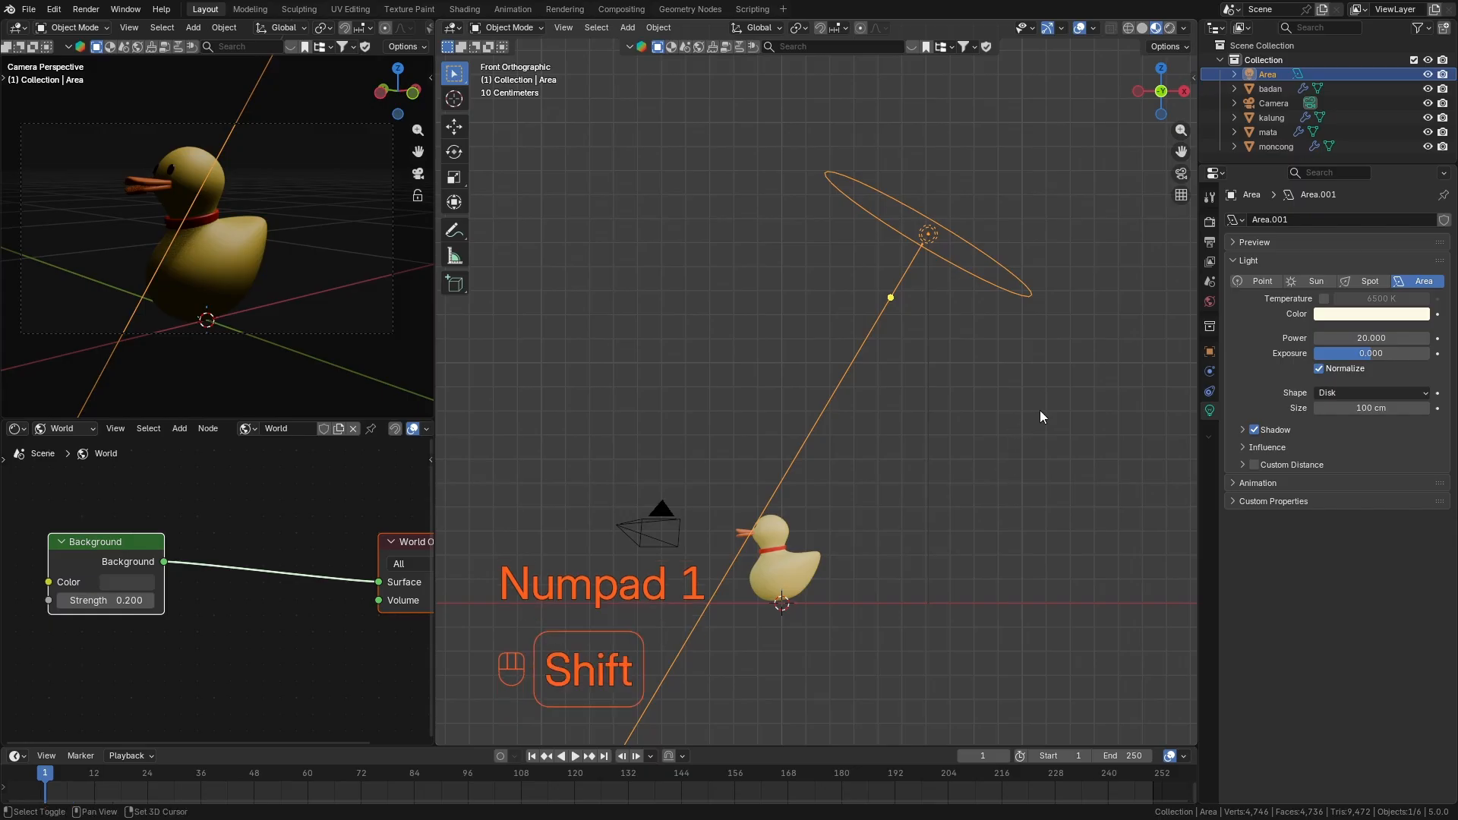
key(shift+d)
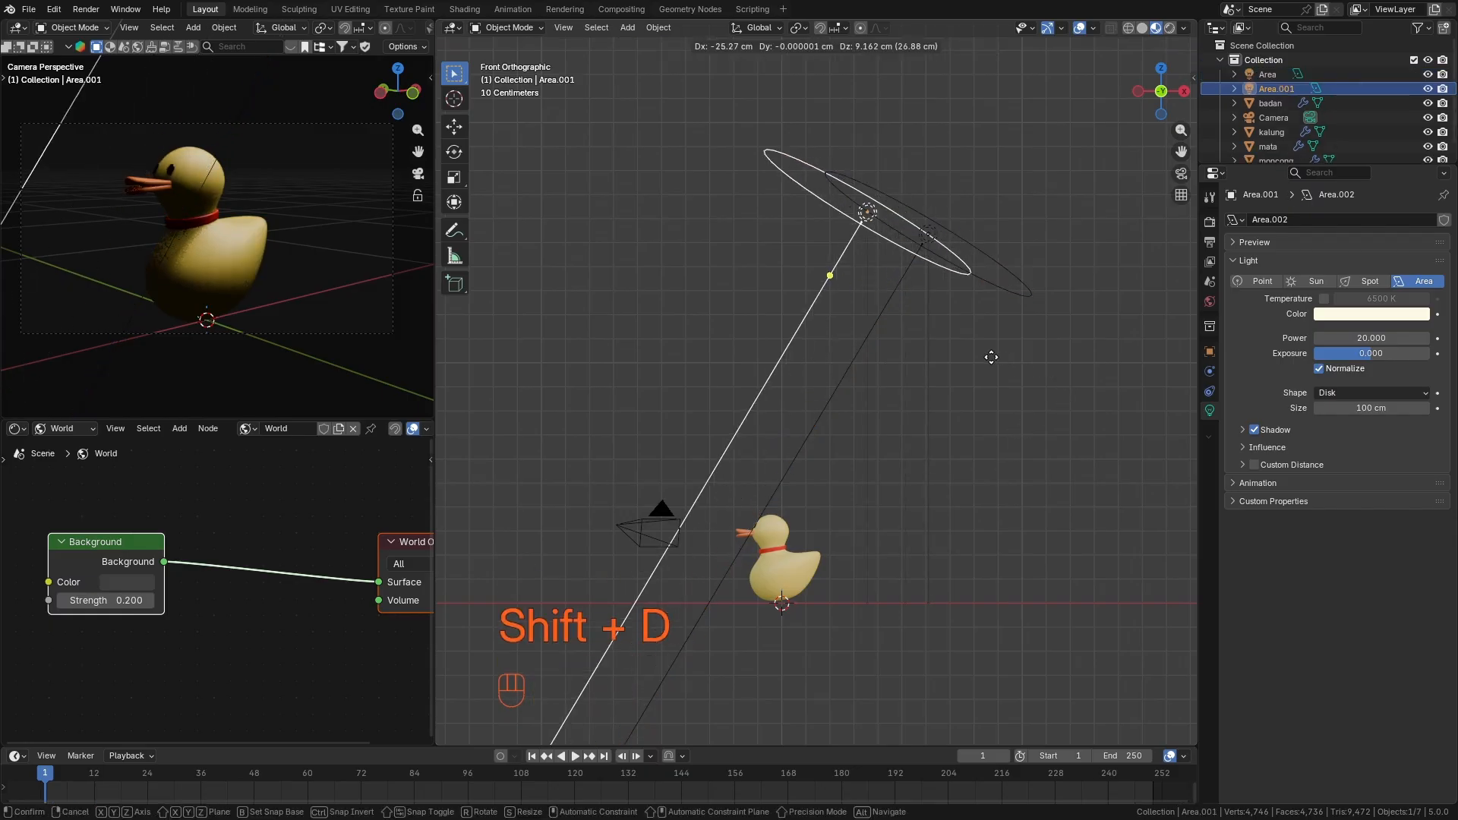
click(748, 362)
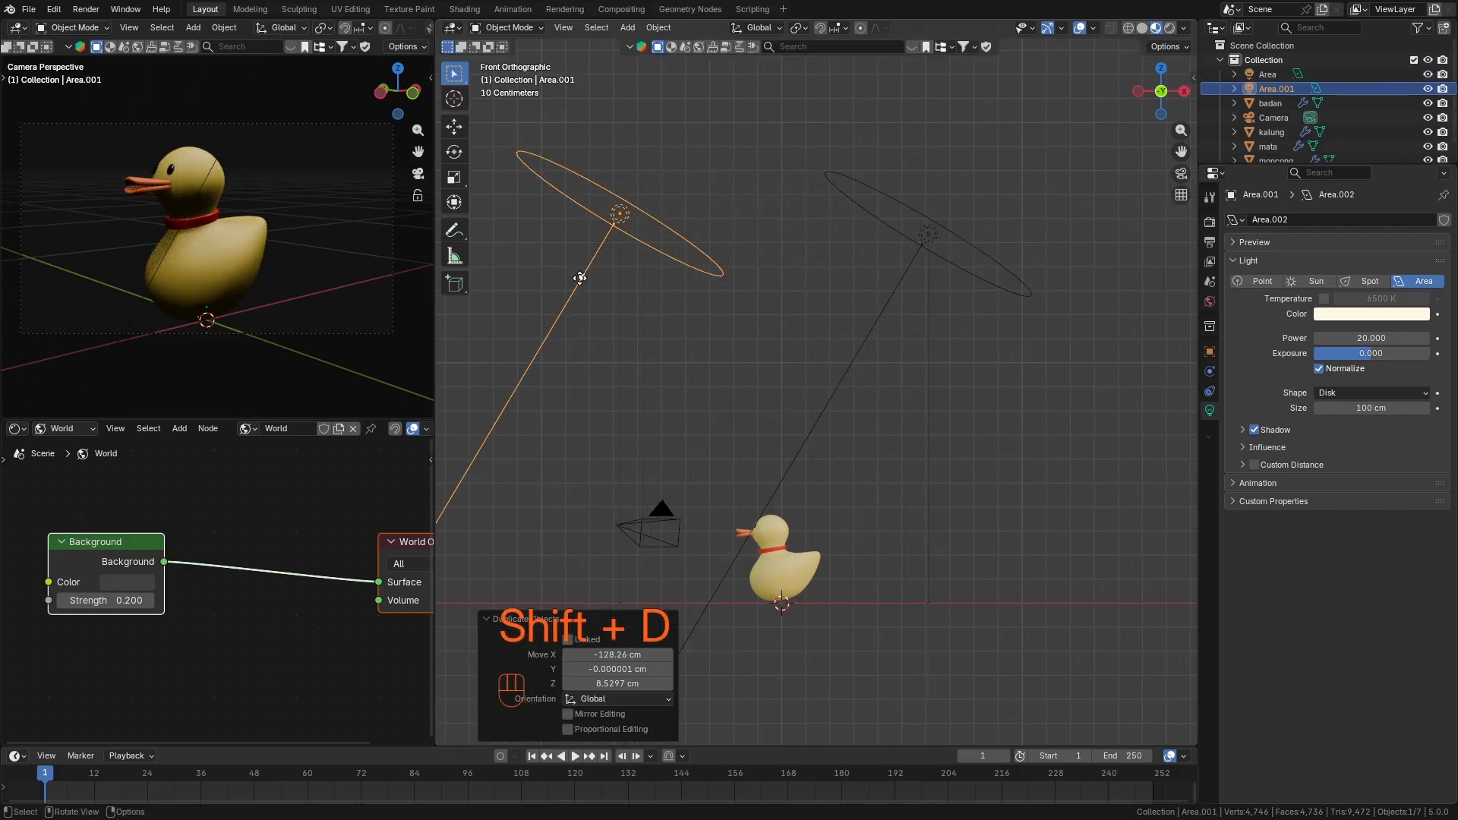
drag(579, 278, 754, 536)
Move the duplicated area light in top view about -35 cm in X and 31 cm in Y.
key(KP_7)
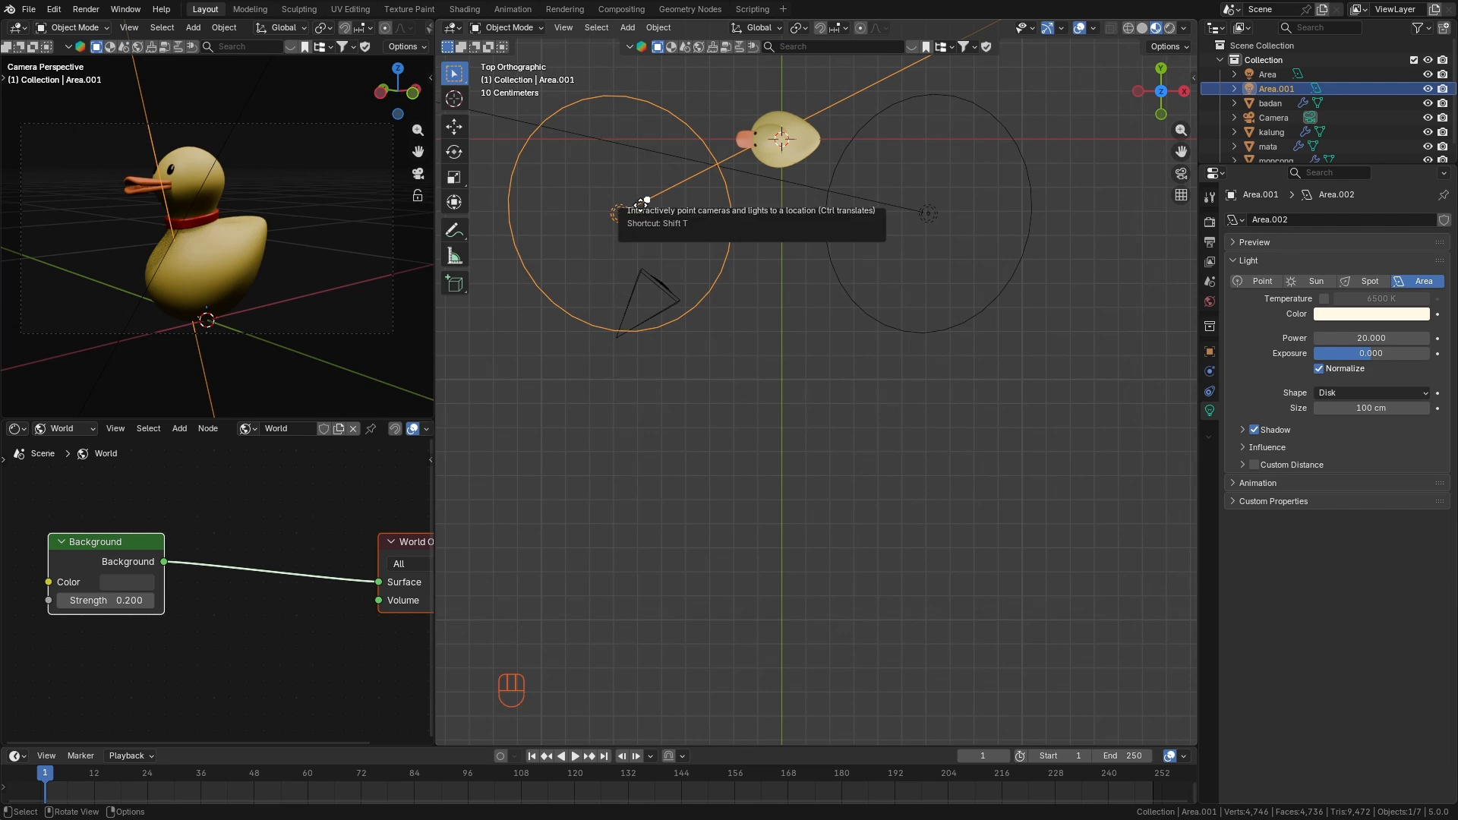
key(g)
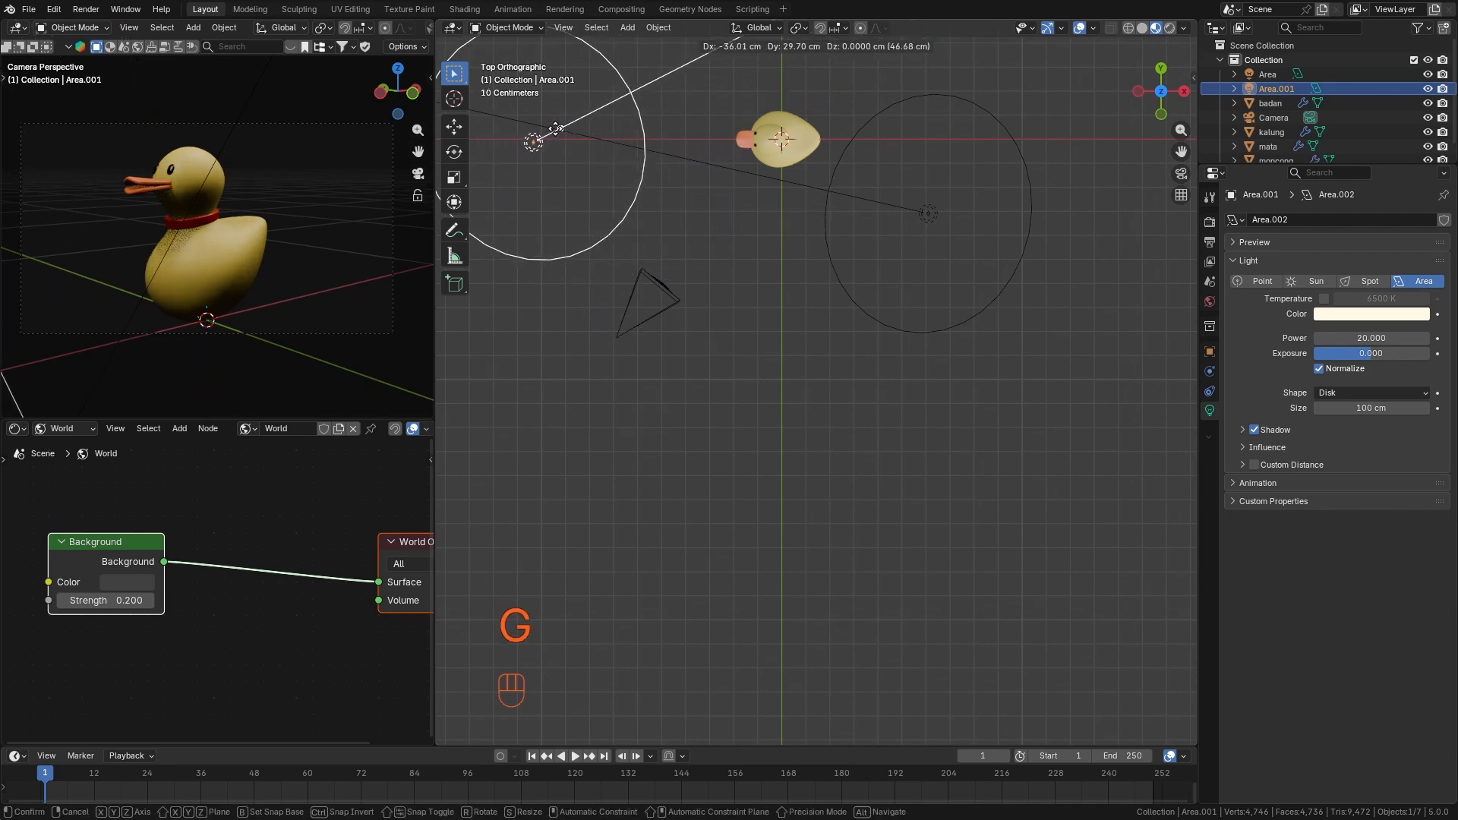
click(558, 130)
scroll(663, 247, down, 4)
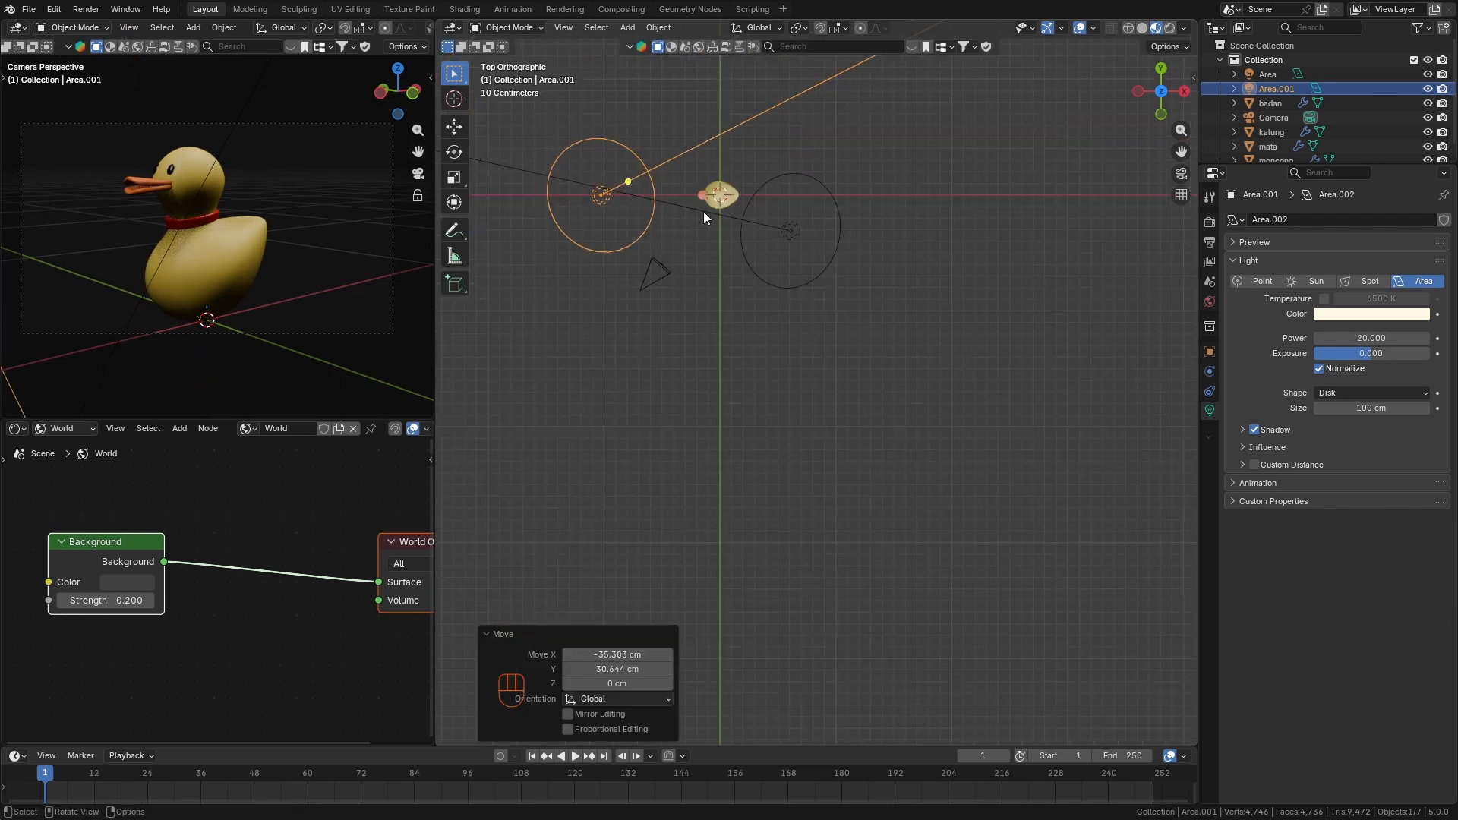
key(KP_1)
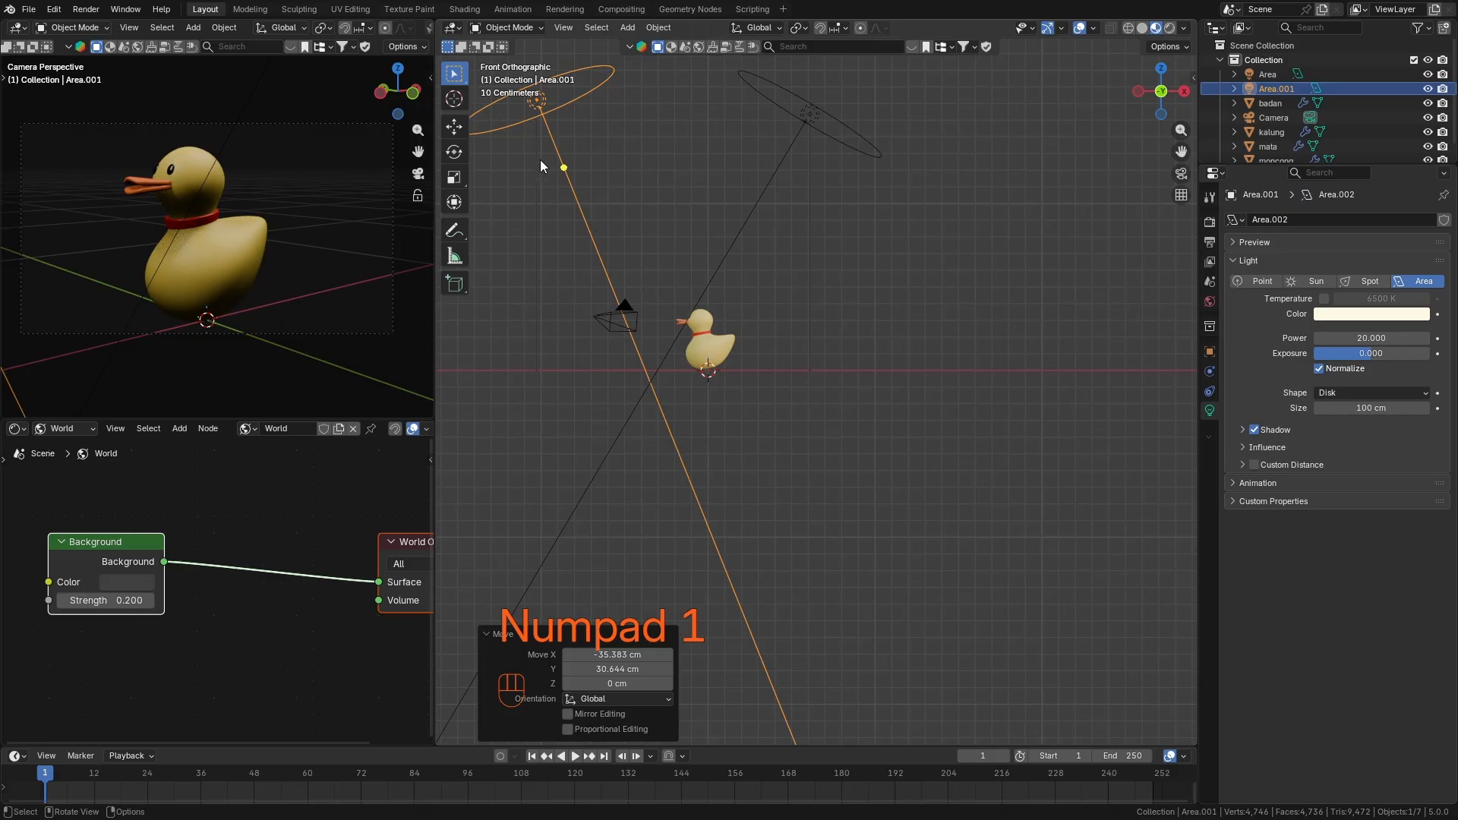
Lower the duplicated area light about 31 cm in front view and rotate it about 20.9° to aim it at the duck.
key(g)
click(541, 216)
key(r)
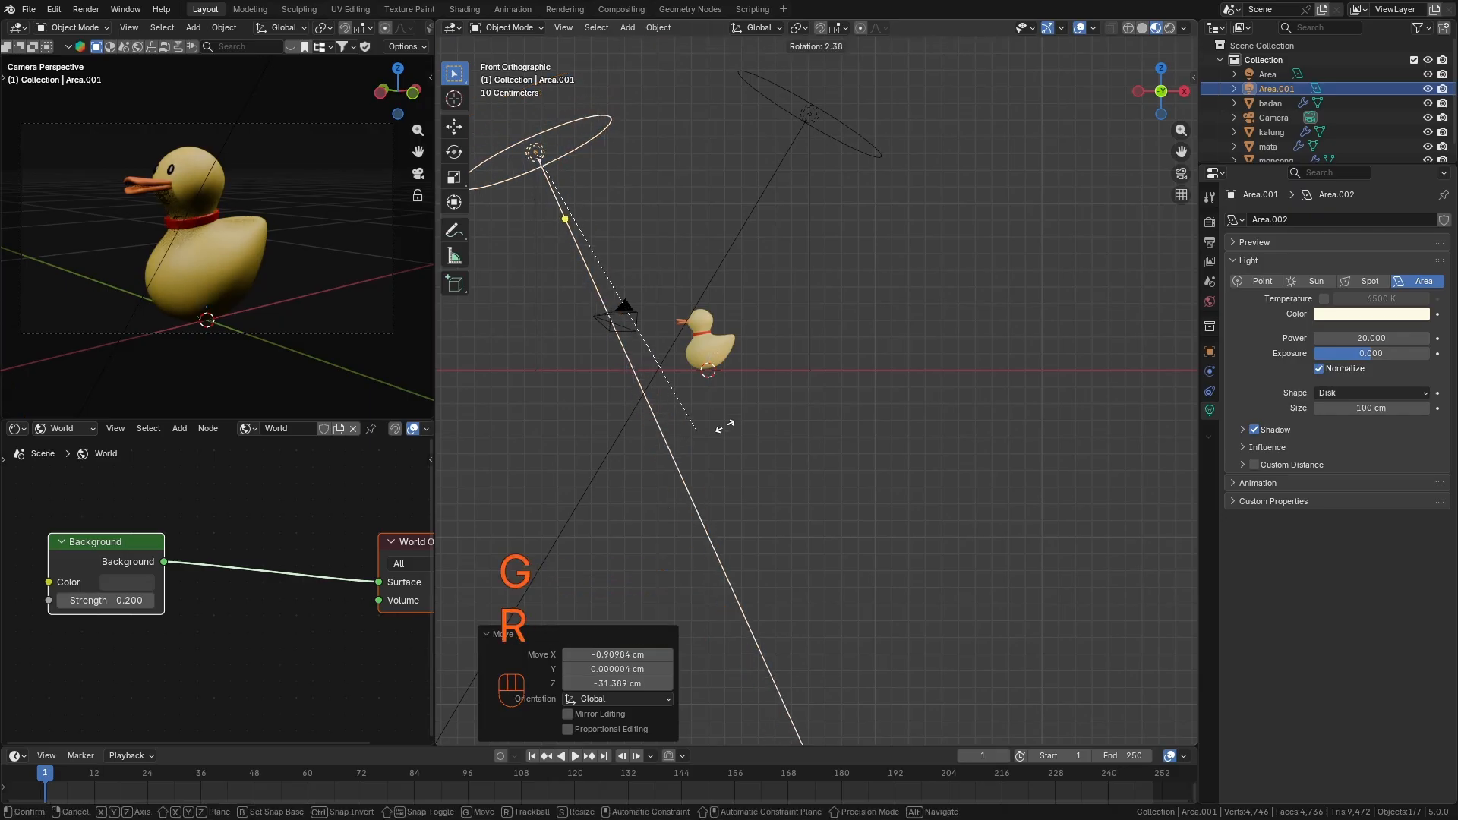
click(800, 386)
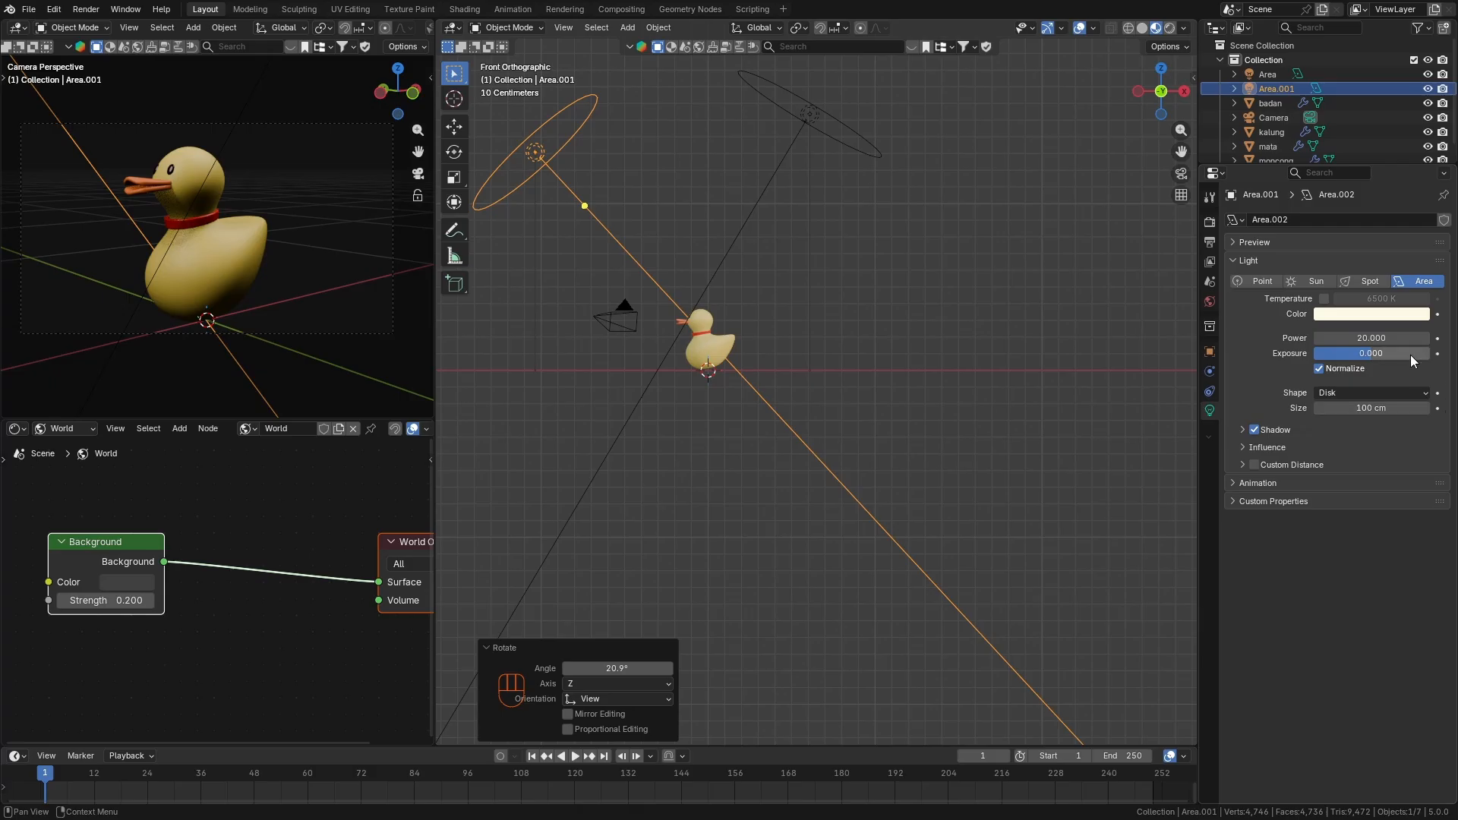
Reduce the duplicated area light's power to 15.8.
click(1383, 337)
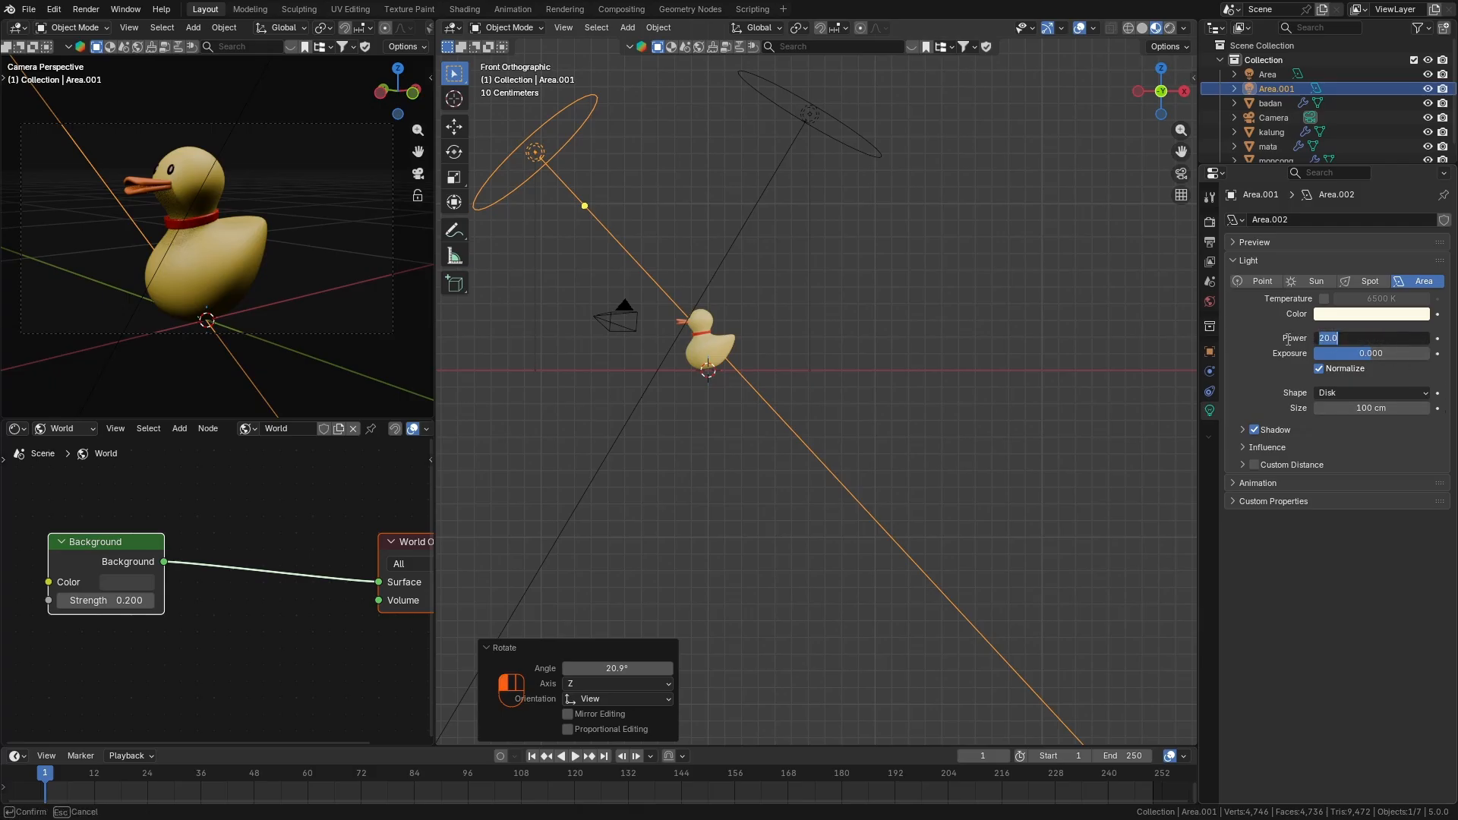
key(Return)
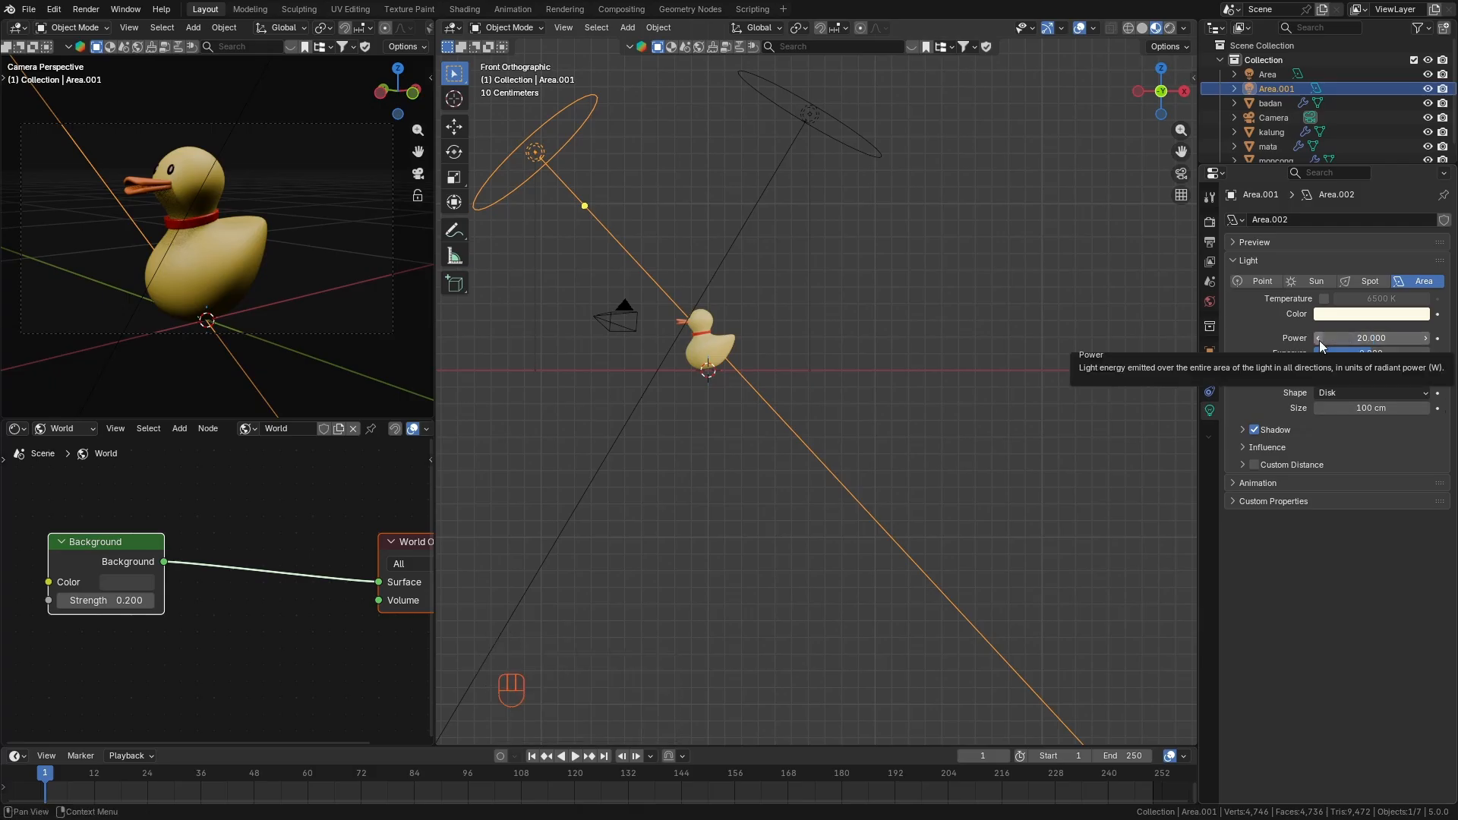
click(1319, 340)
drag(1324, 340, 1287, 340)
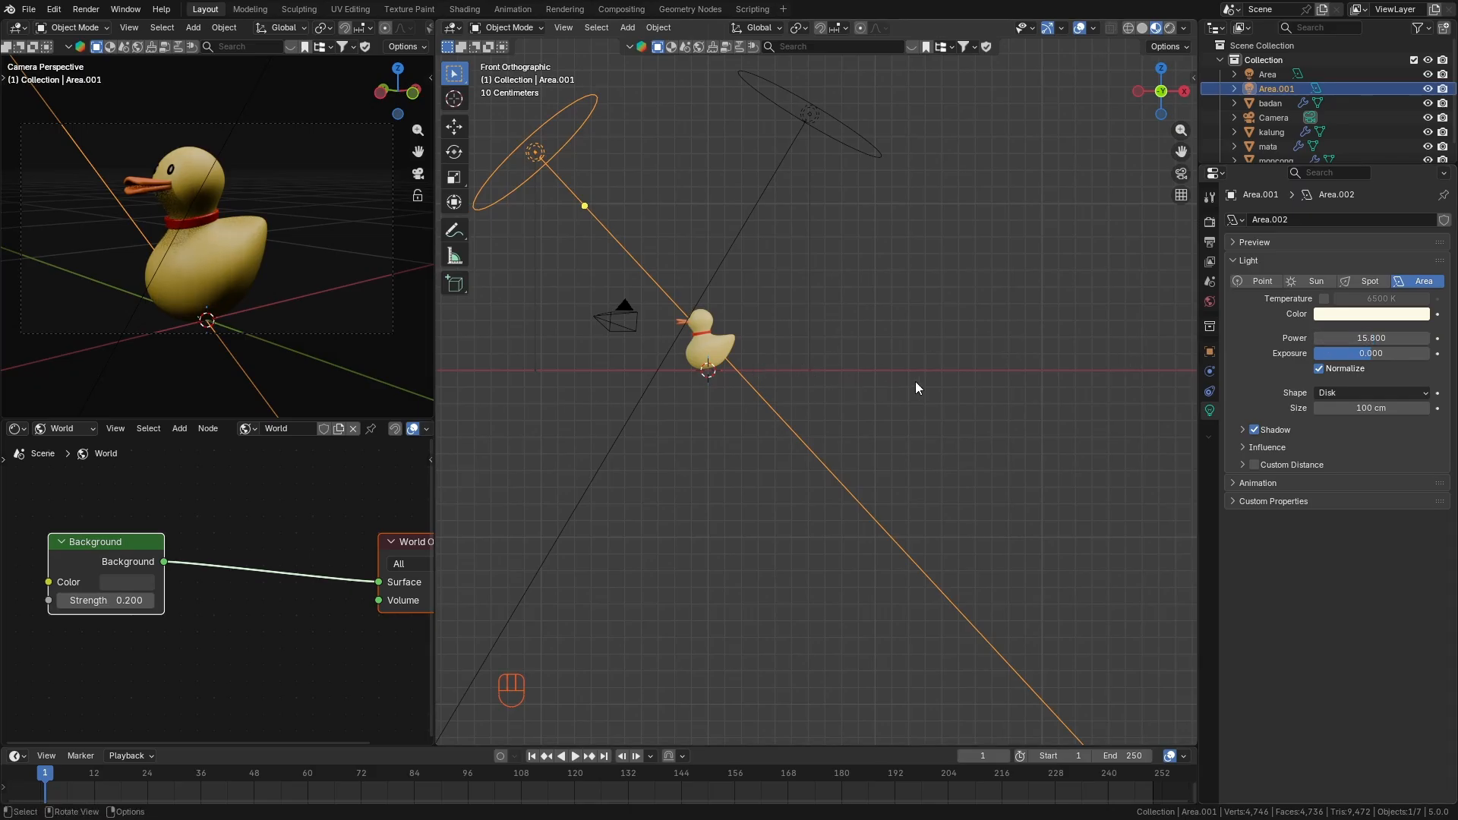
Change the duplicated area light's color to a pale pink of about #FCDDFF.
click(1370, 314)
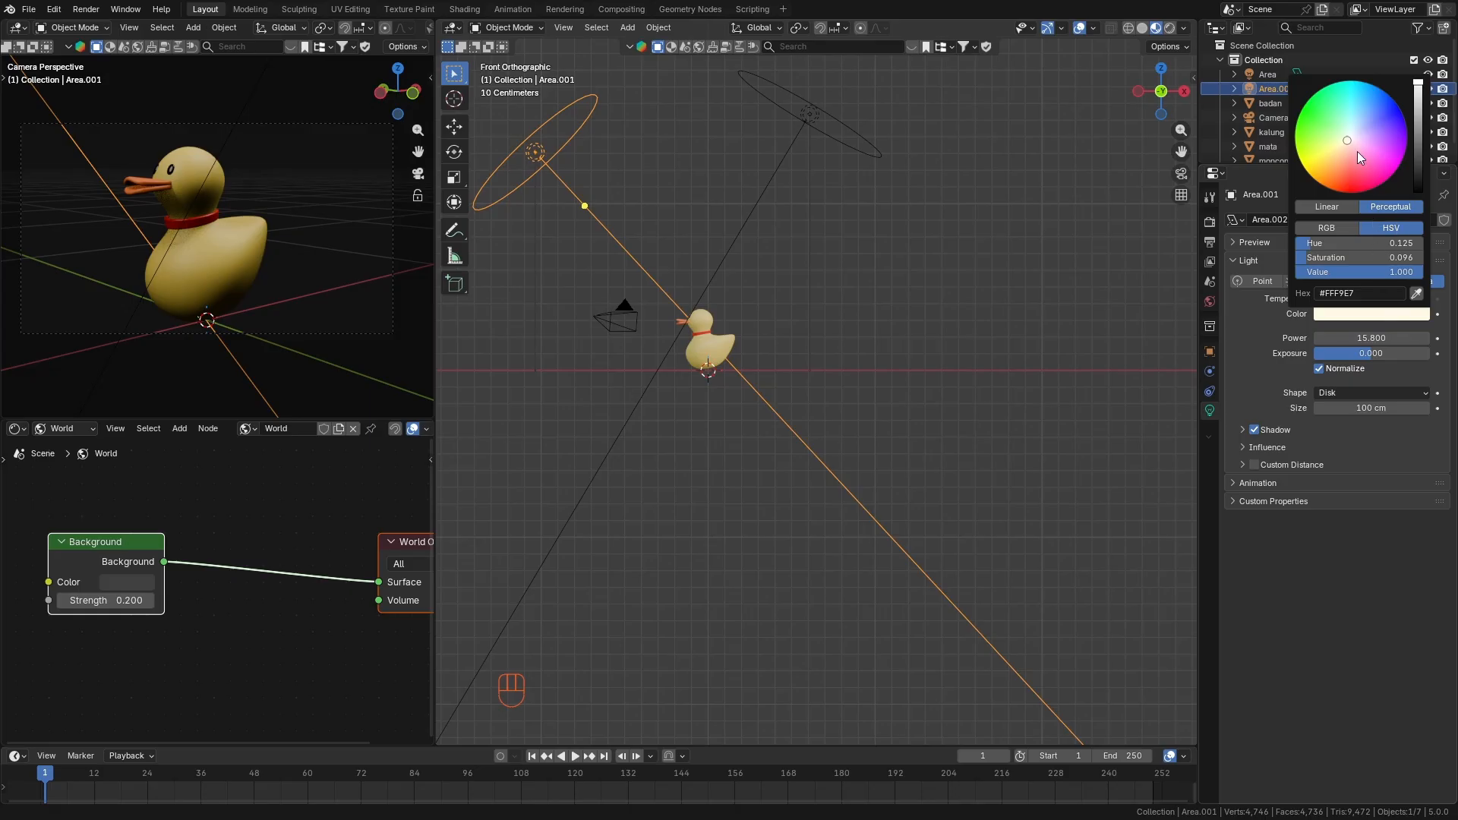
drag(1359, 130, 1359, 127)
right_click(1359, 132)
right_click(1359, 132)
click(1359, 131)
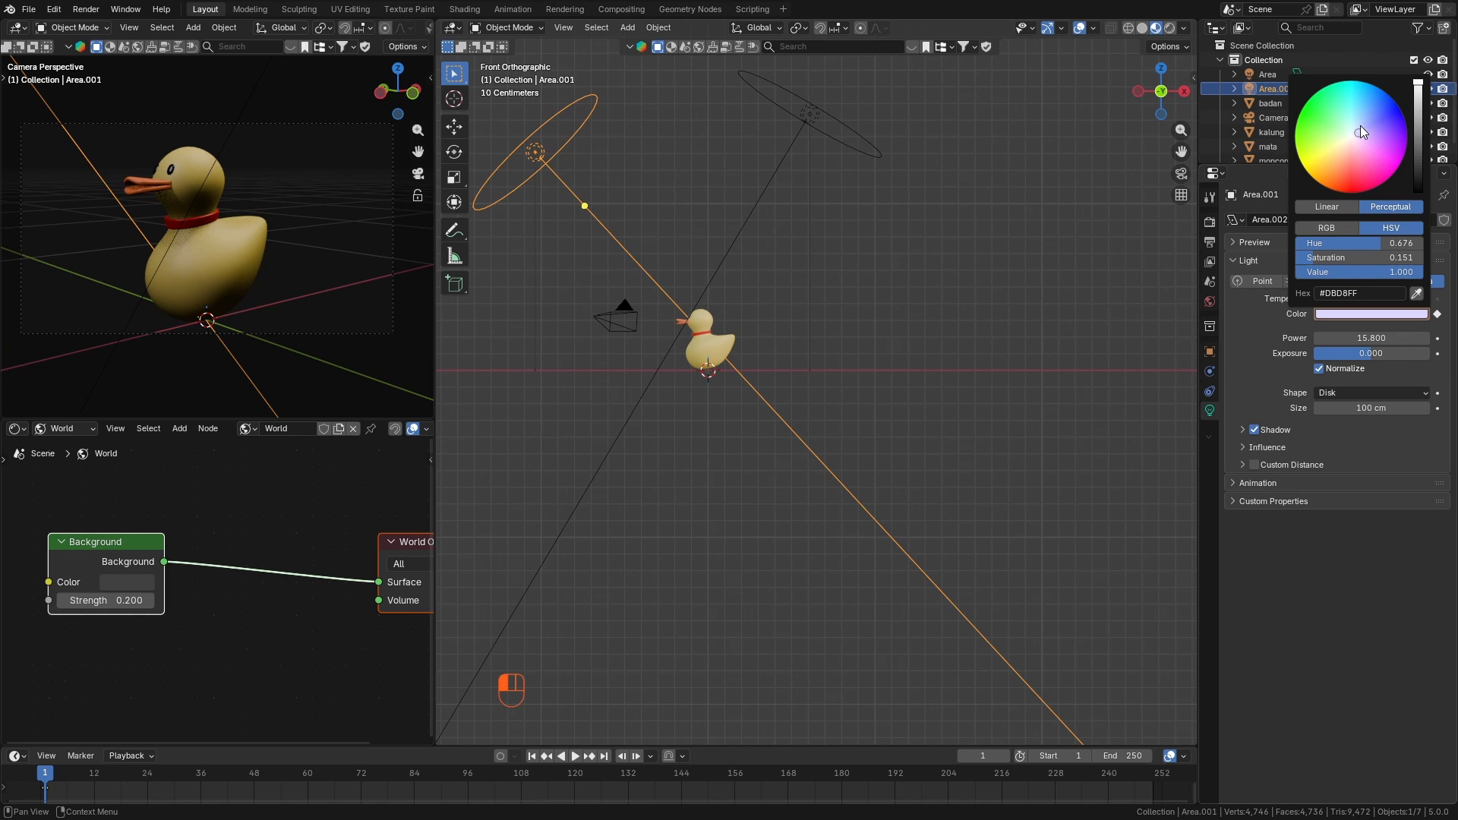
right_click(1360, 126)
click(1367, 152)
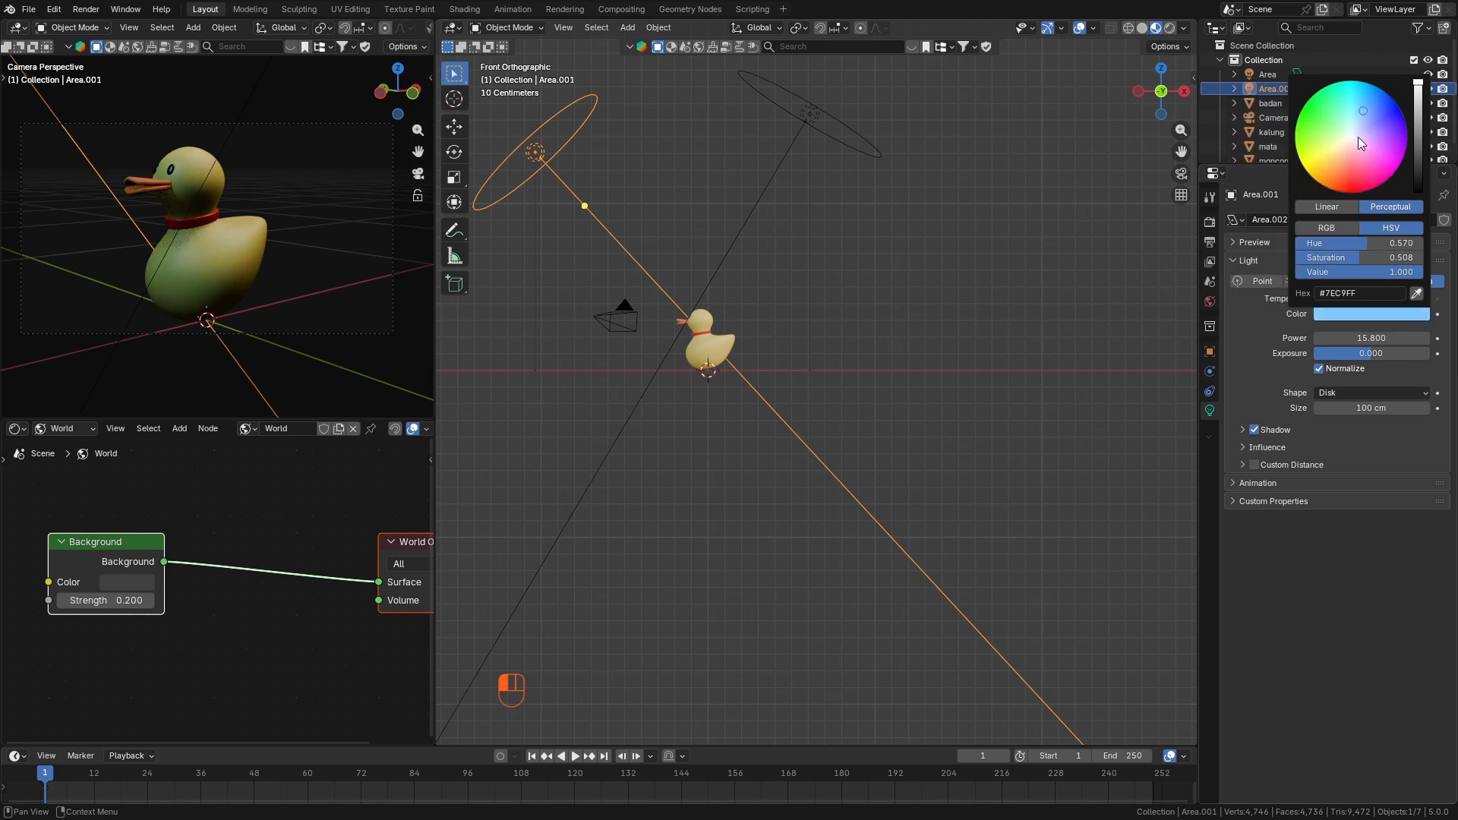
drag(1357, 136, 1358, 139)
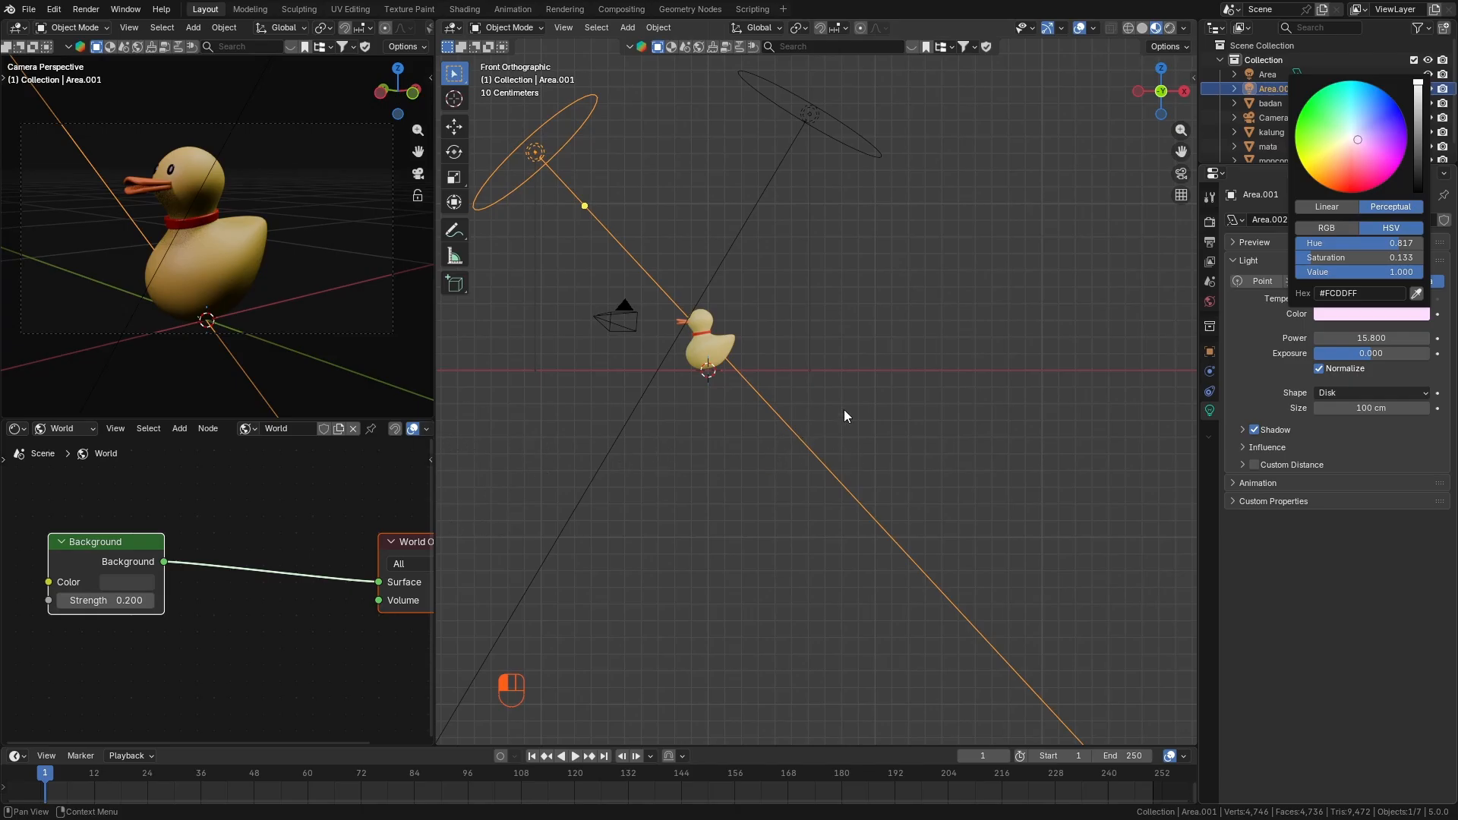
Duplicate the pale pink area light in top view, offsetting the copy about 45 cm in X and 119 cm in Y.
middle_drag(645, 376, 784, 496)
key(KP_7)
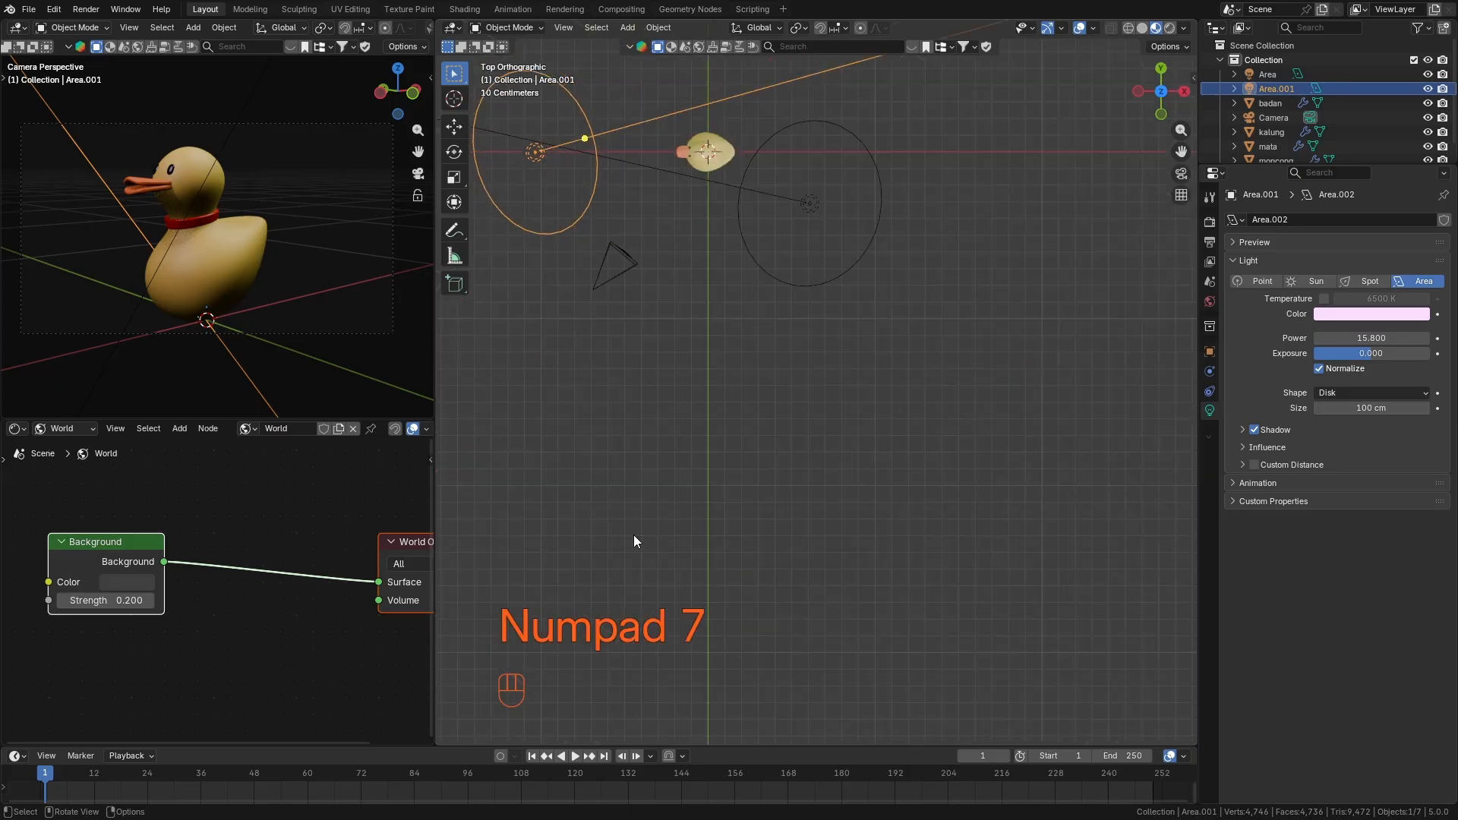
scroll(737, 348, up, 3)
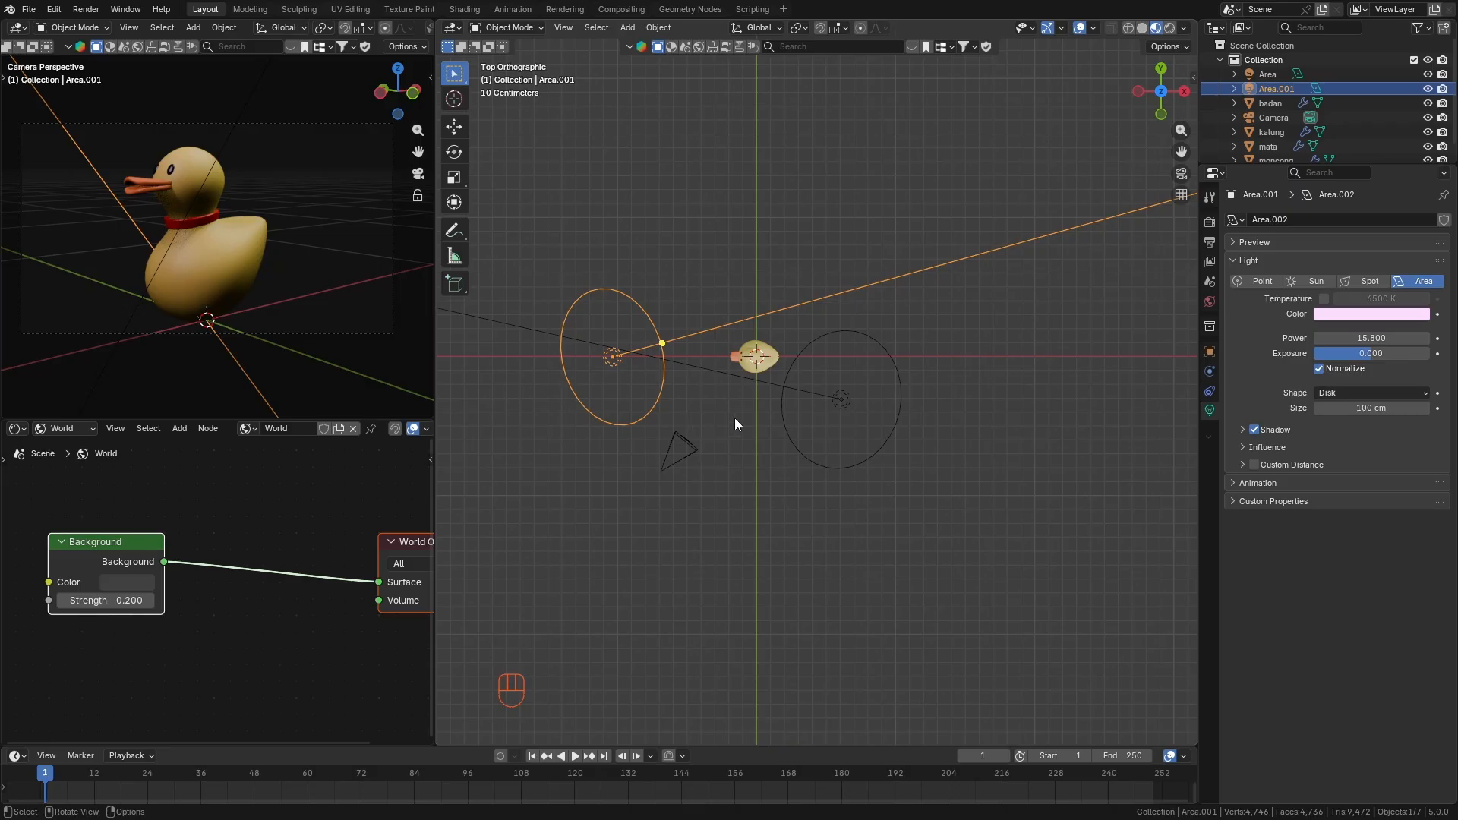
key(shift+d)
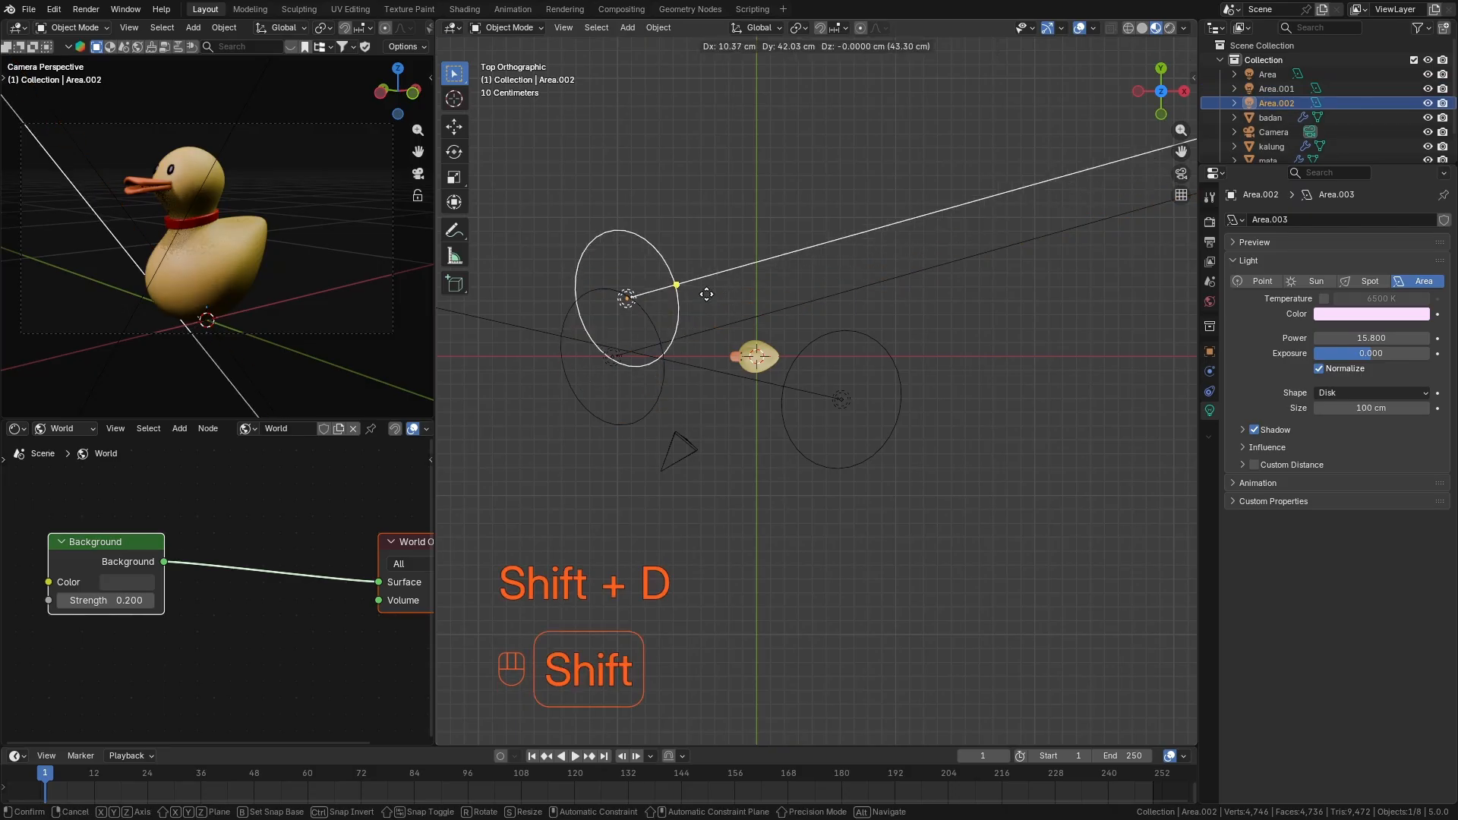
click(746, 205)
middle_drag(826, 452, 817, 345)
key(KP_7)
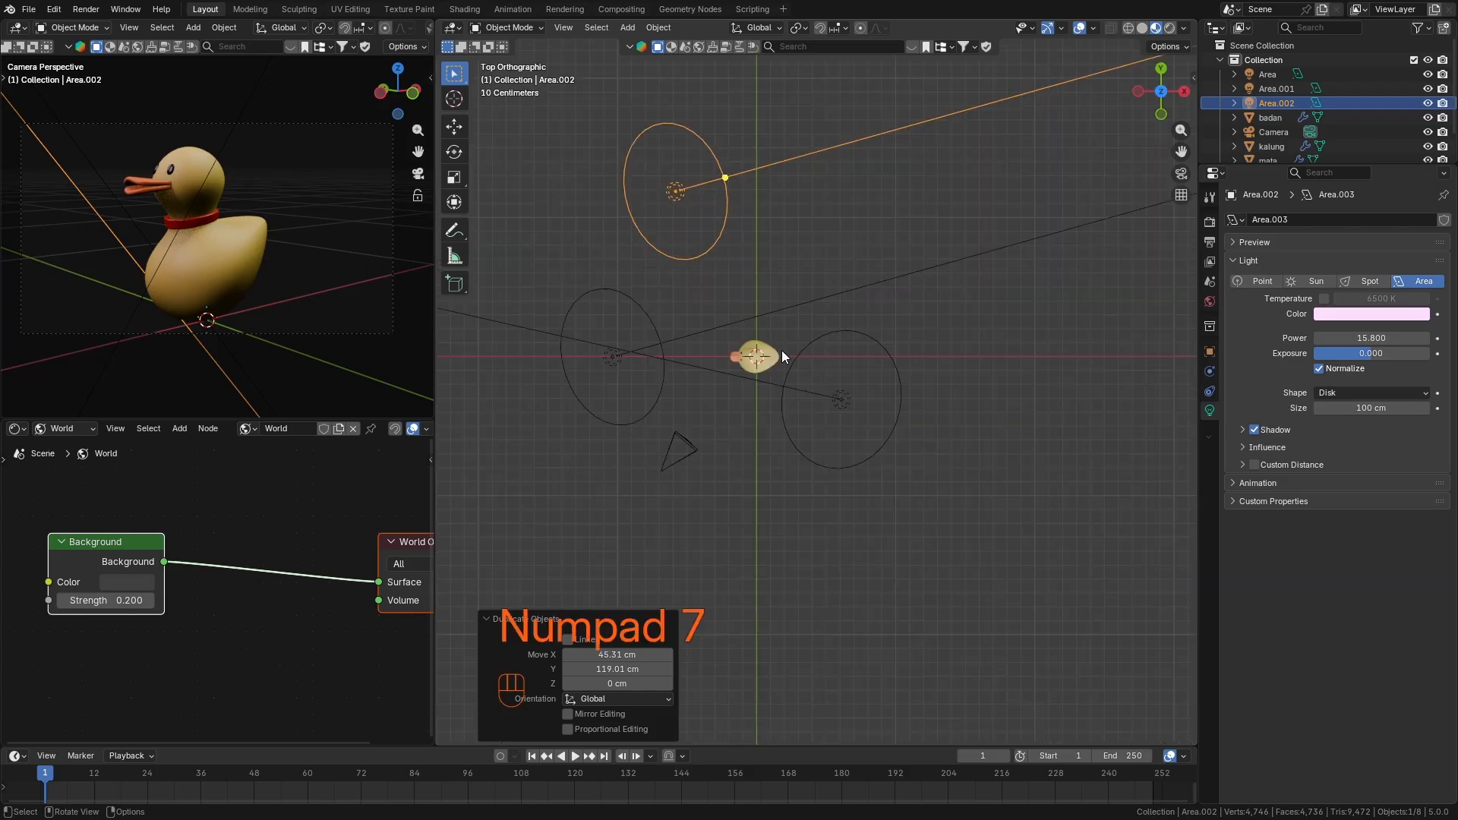
Resize the new rear disk light to 93 cm and aim it at the duck.
drag(729, 274, 791, 175)
key(ctrl+z)
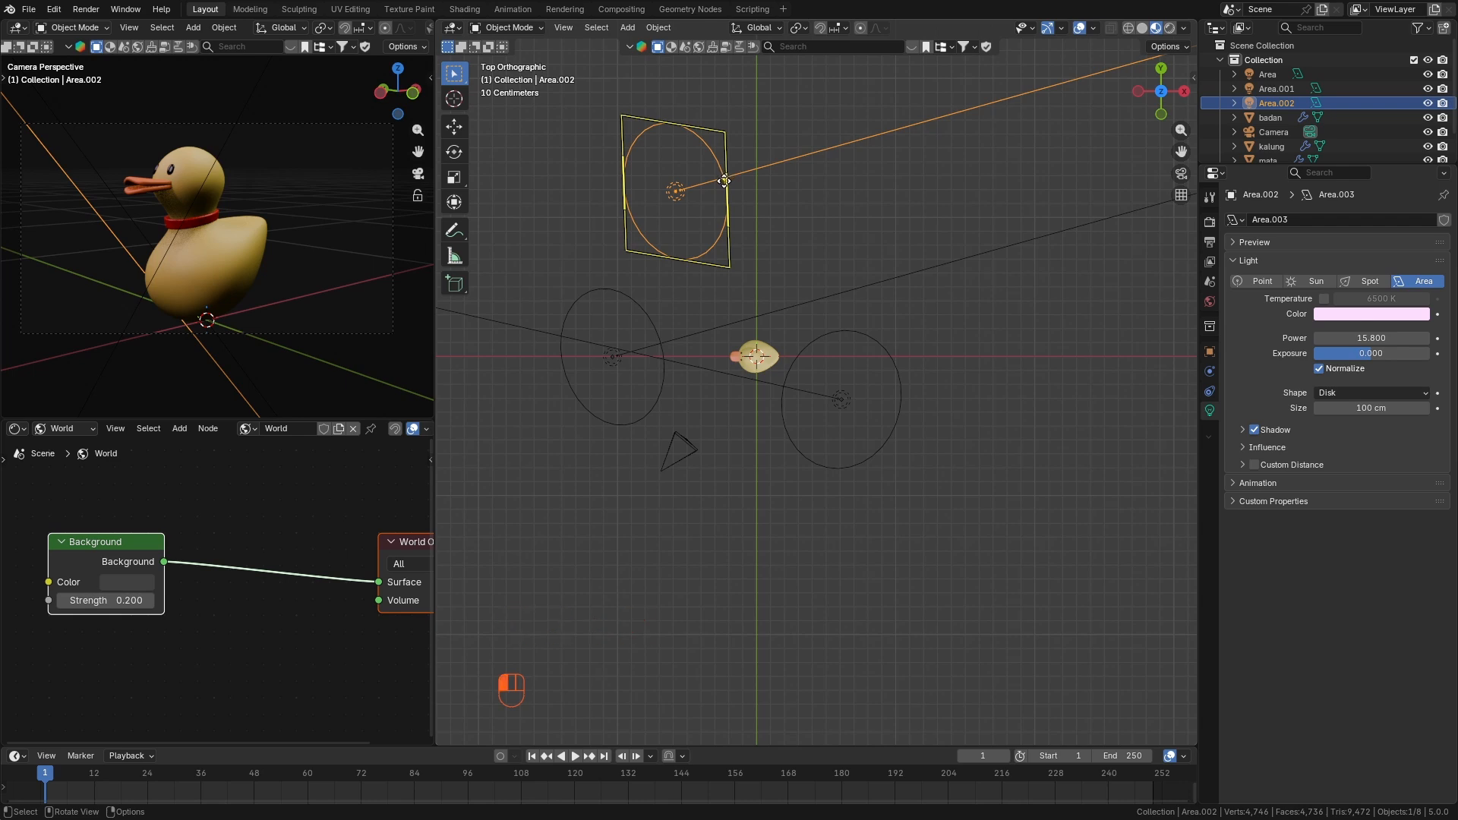
drag(726, 177, 725, 243)
middle_drag(767, 407, 781, 313)
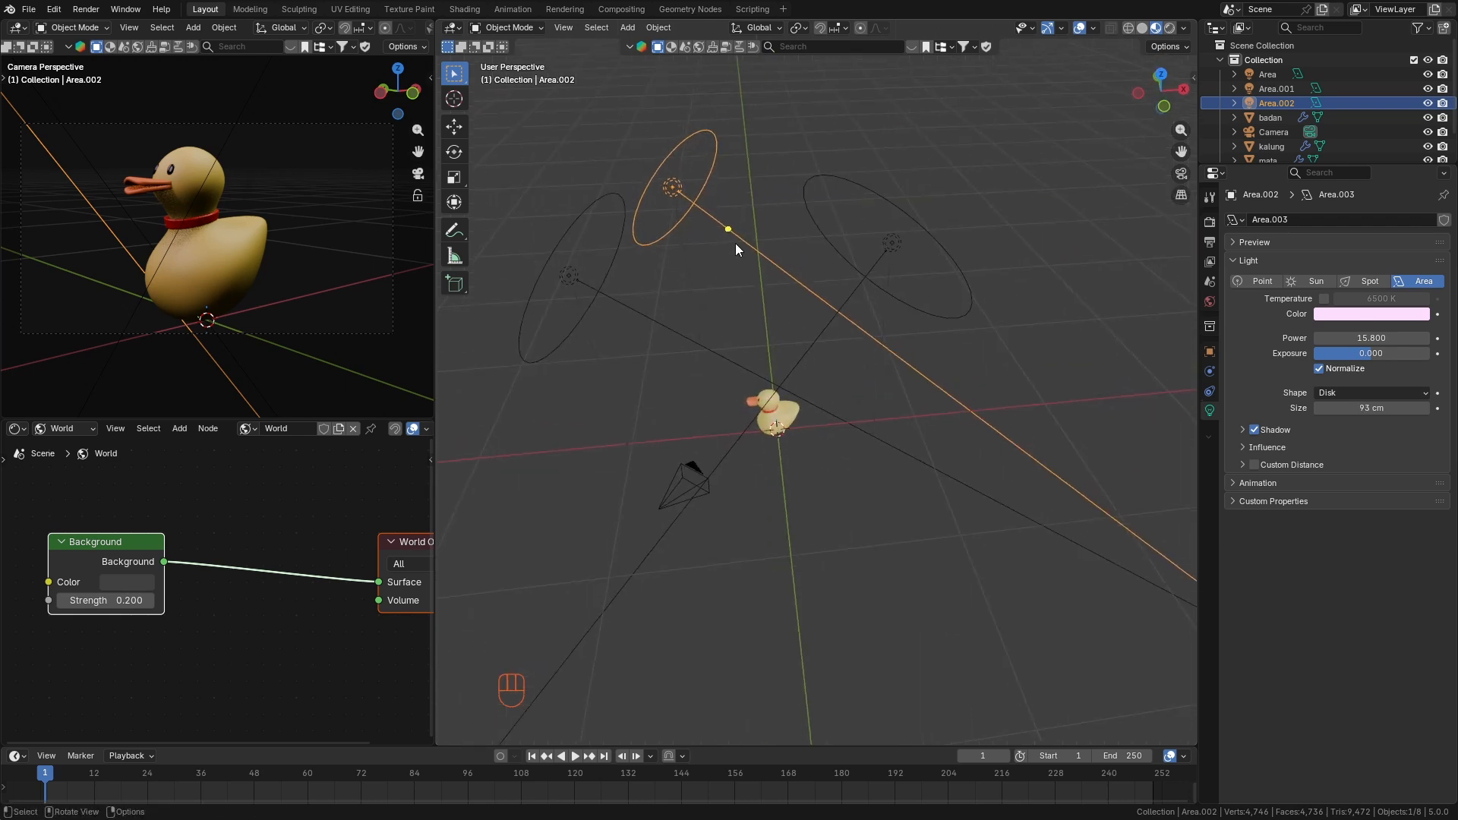
drag(735, 243, 753, 366)
key(KP_7)
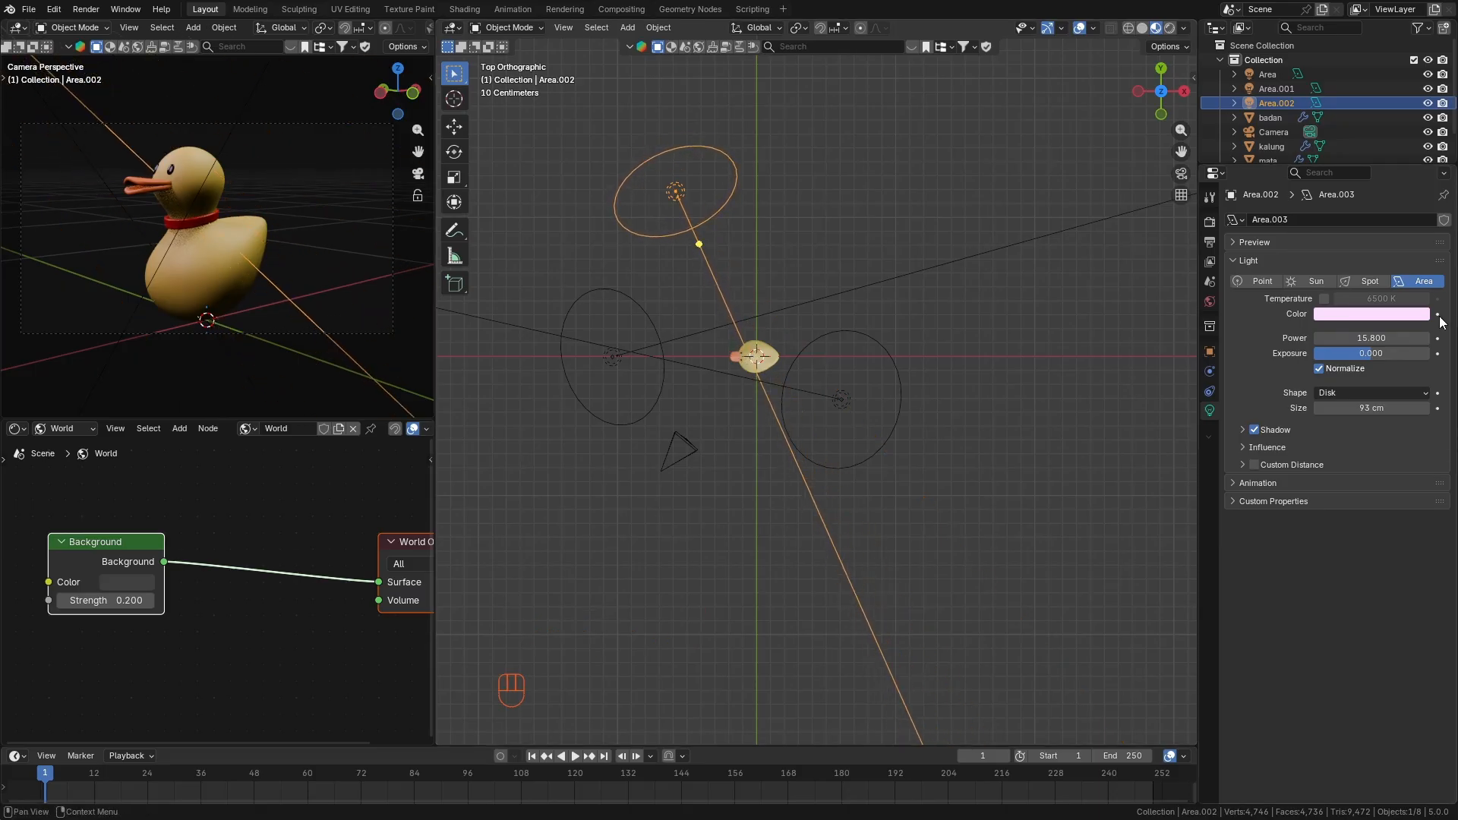
Change the rear light's color to a nearly white cool tint and lower its power to 13.4.
click(1410, 318)
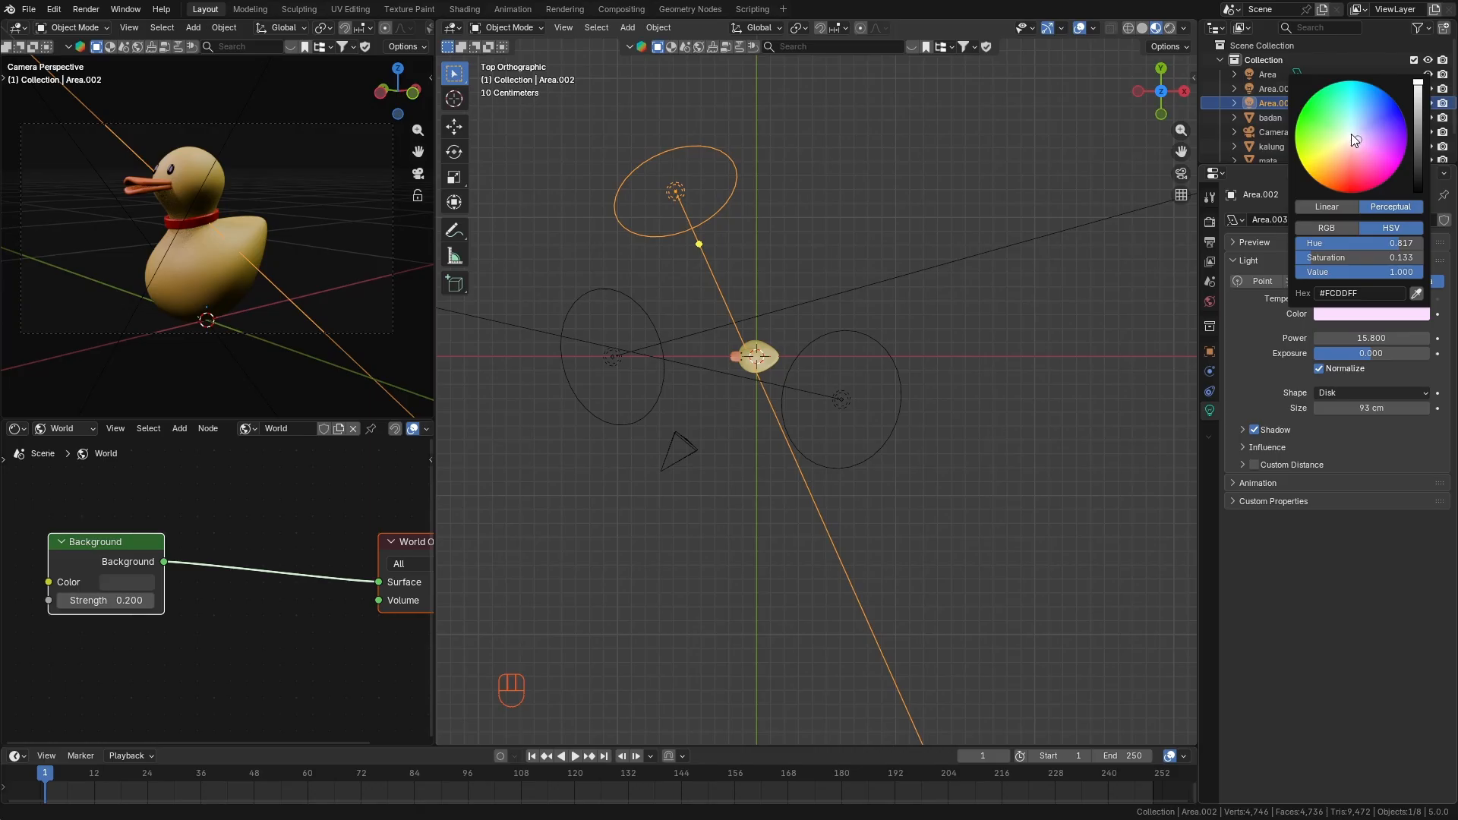
drag(1352, 133, 1353, 132)
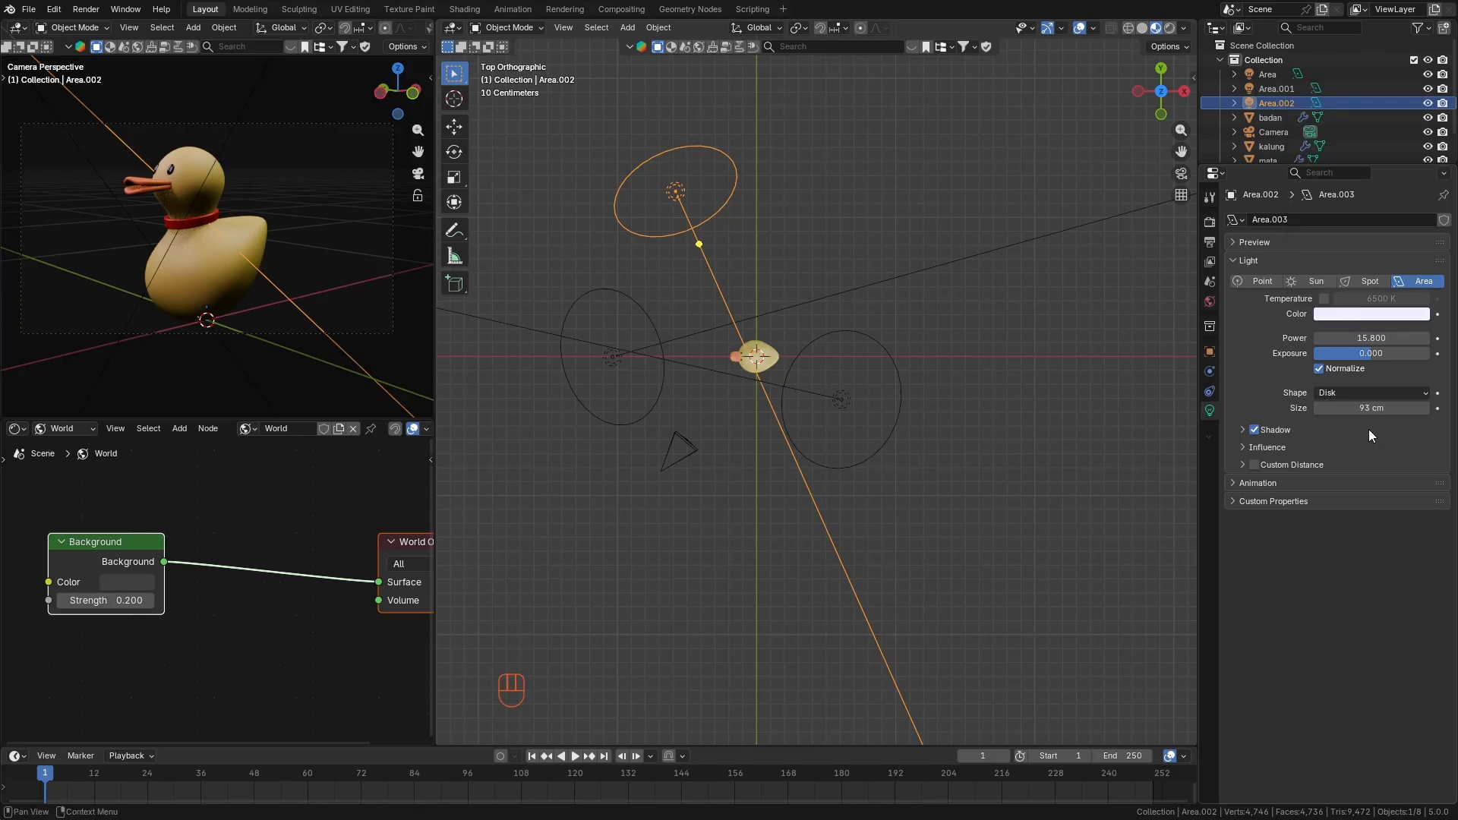
mouse_move(1371, 337)
mouse_down()
mouse_move(1427, 338)
mouse_move(1371, 338)
mouse_up()
Add a 200 cm mesh plane at the world origin as a floor under the duck.
middle_drag(767, 522, 788, 389)
key(shift+a)
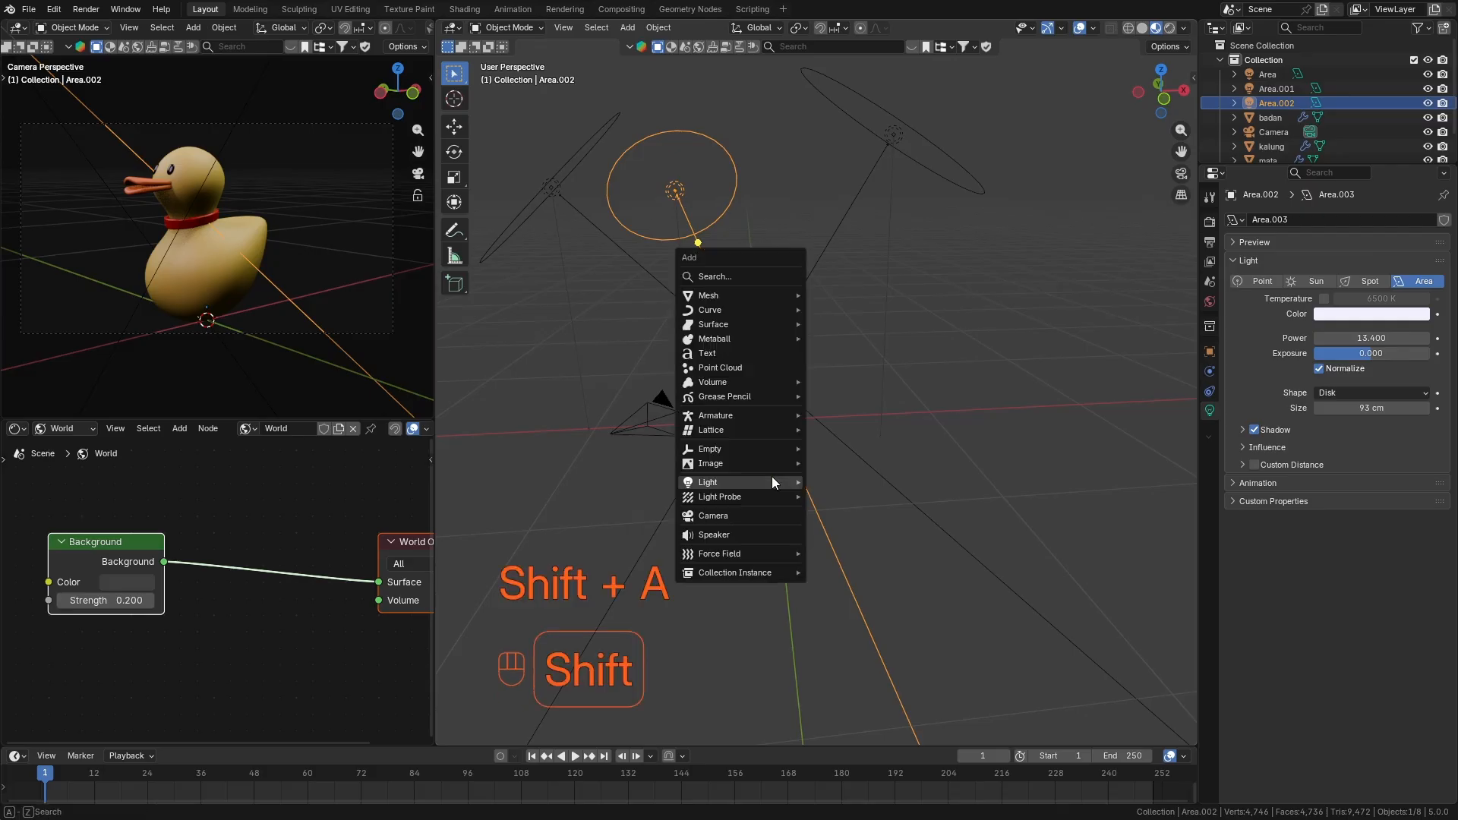
mouse_move(758, 308)
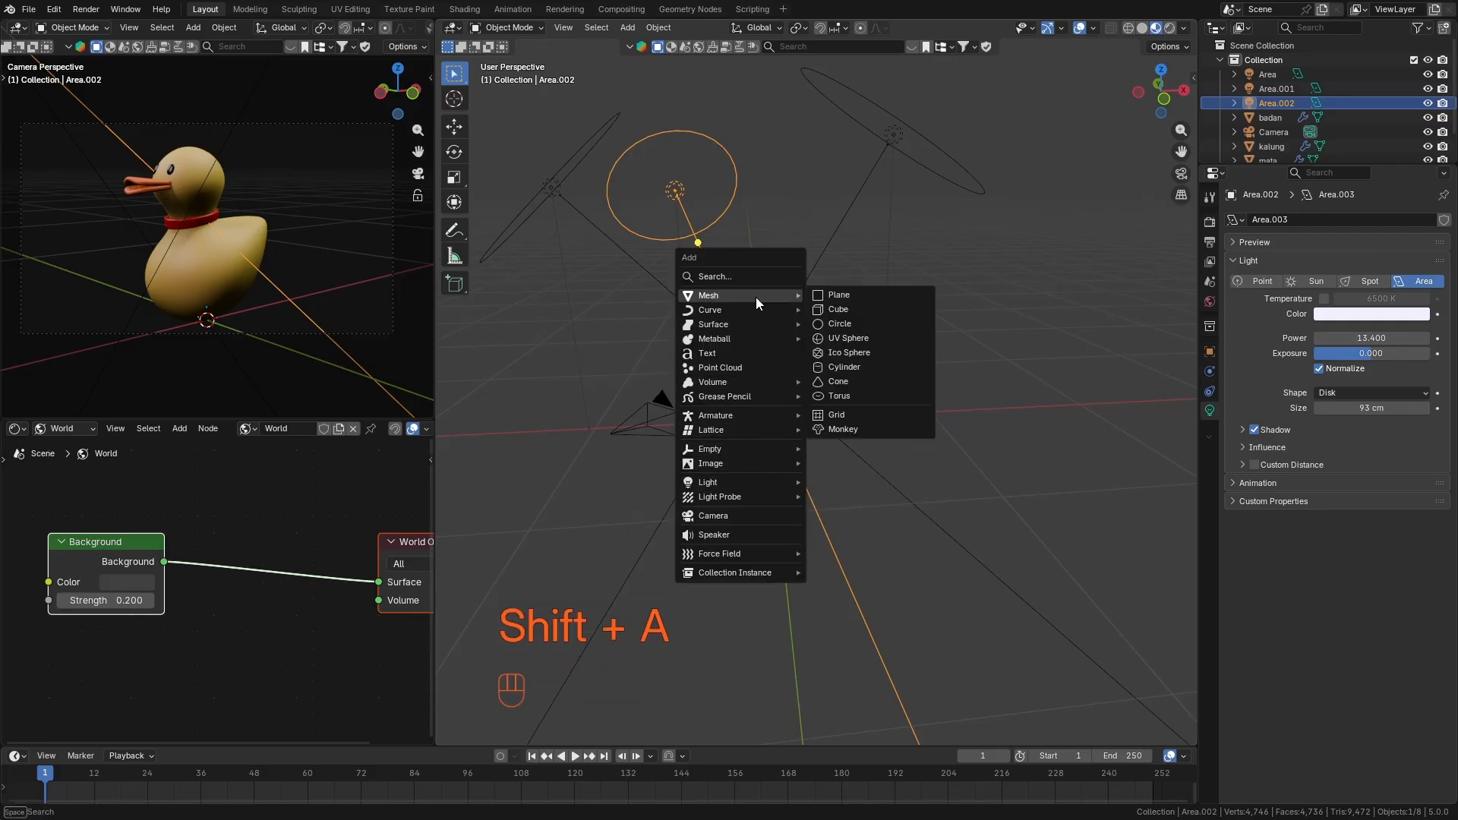
click(871, 293)
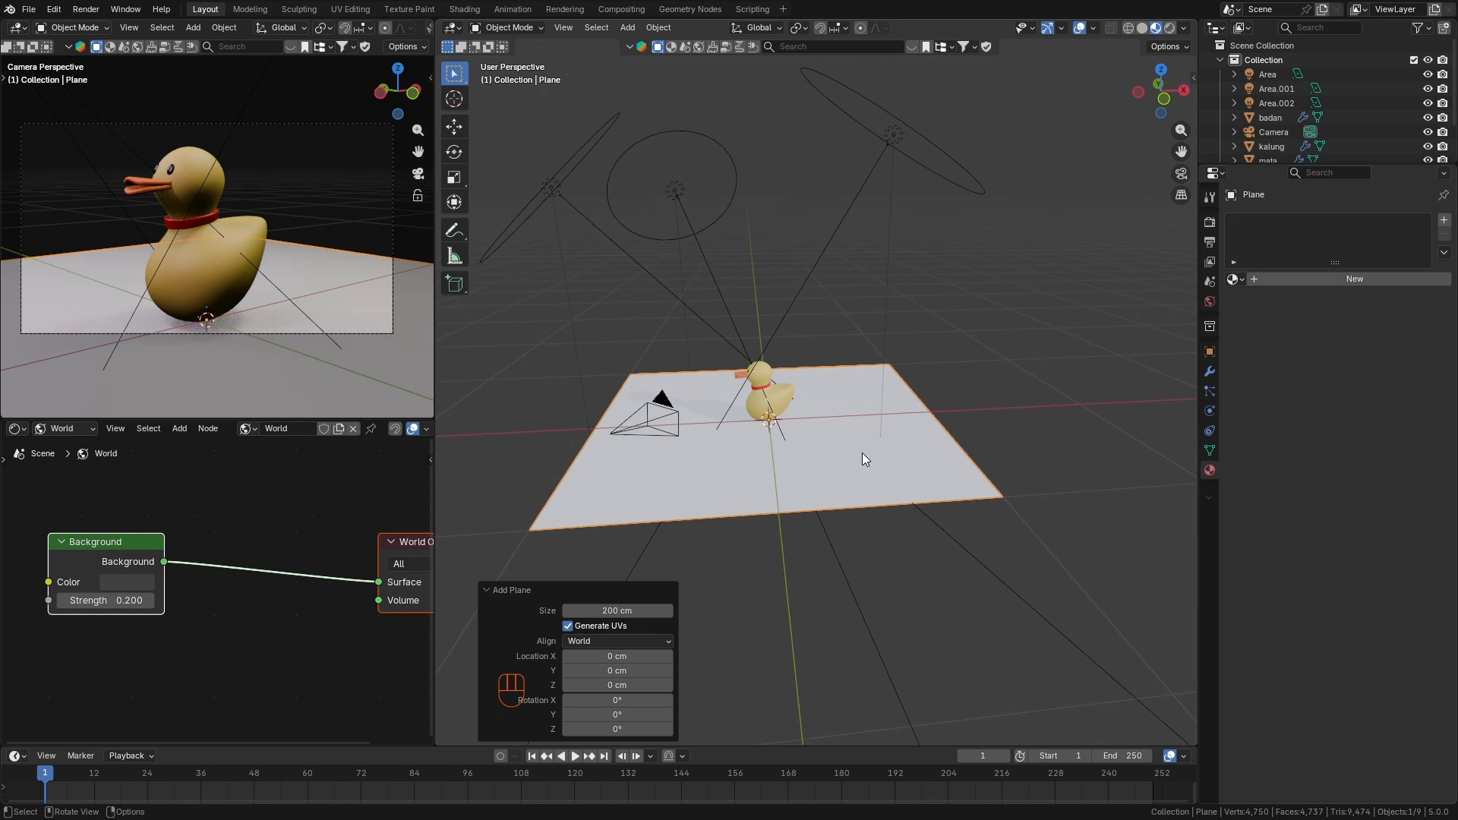
Rotate the floor plane about -41.5° in top view and move it about 31.7 cm in X and 28.9 cm in Y.
key(KP_7)
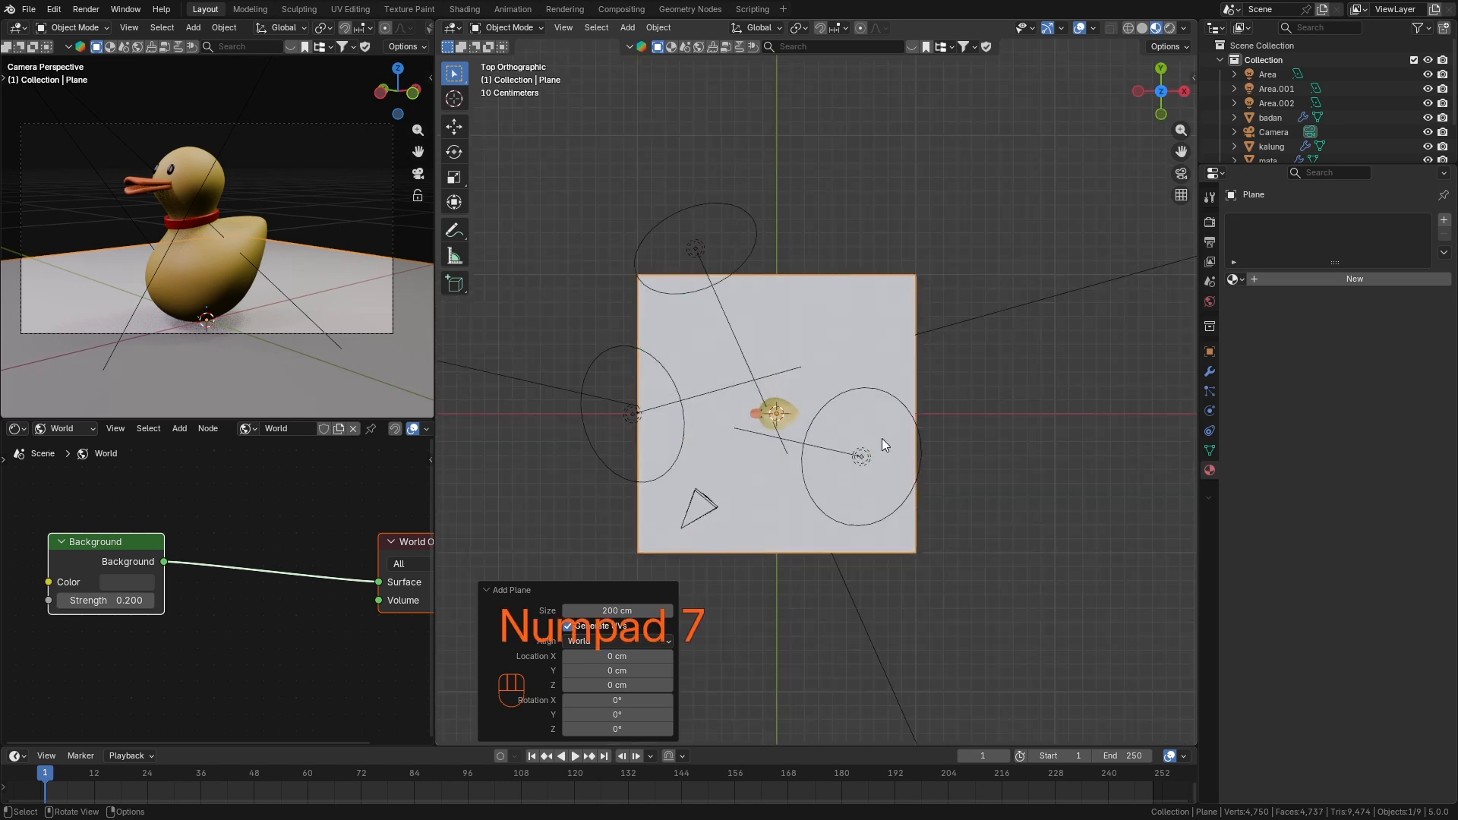
key(r)
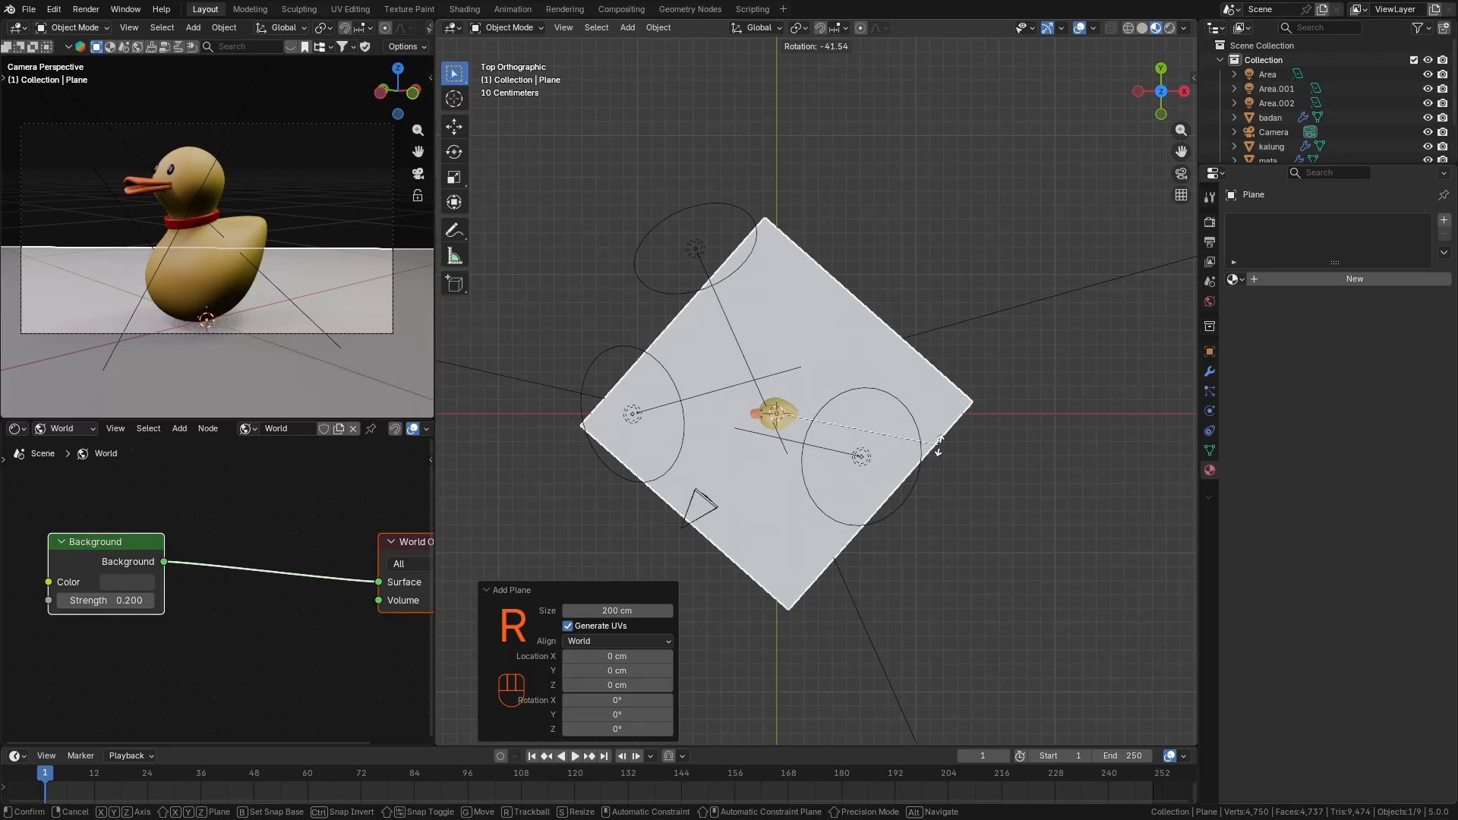
click(940, 451)
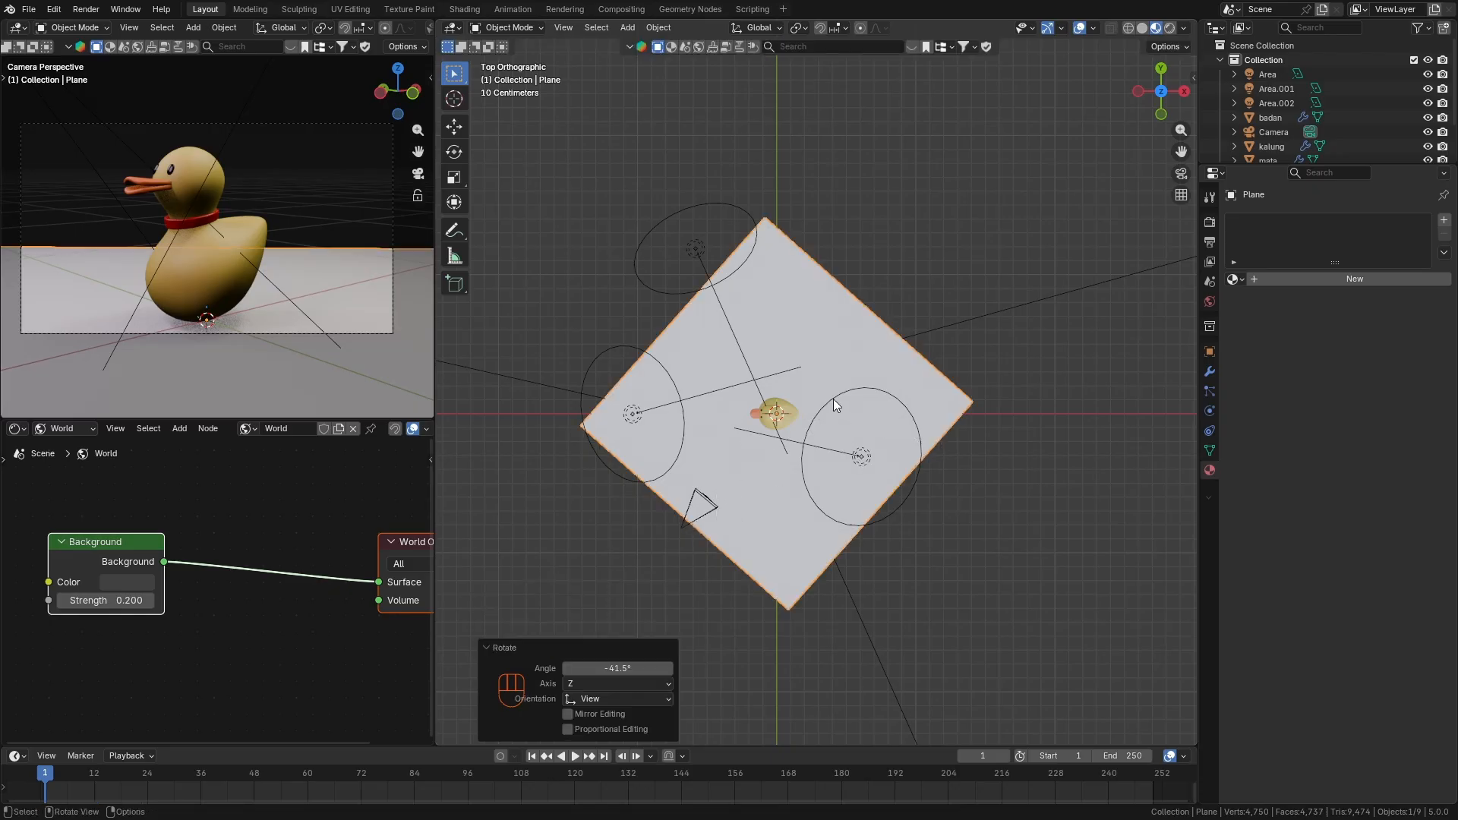
key(g)
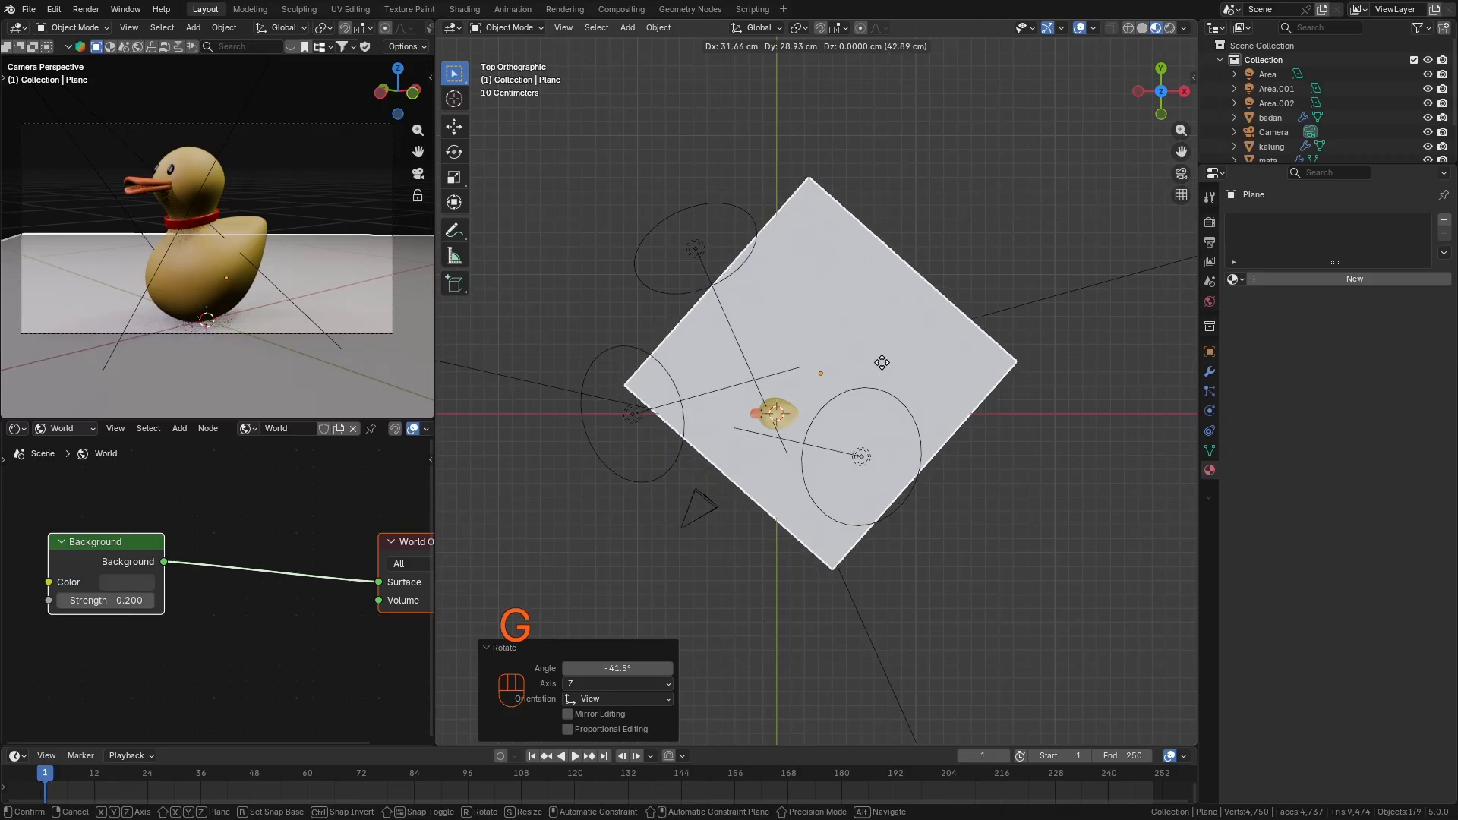
click(881, 362)
Extrude the plane's edge behind the duck about 156.6 cm up along Z to form a backdrop wall.
middle_drag(894, 509, 1014, 413)
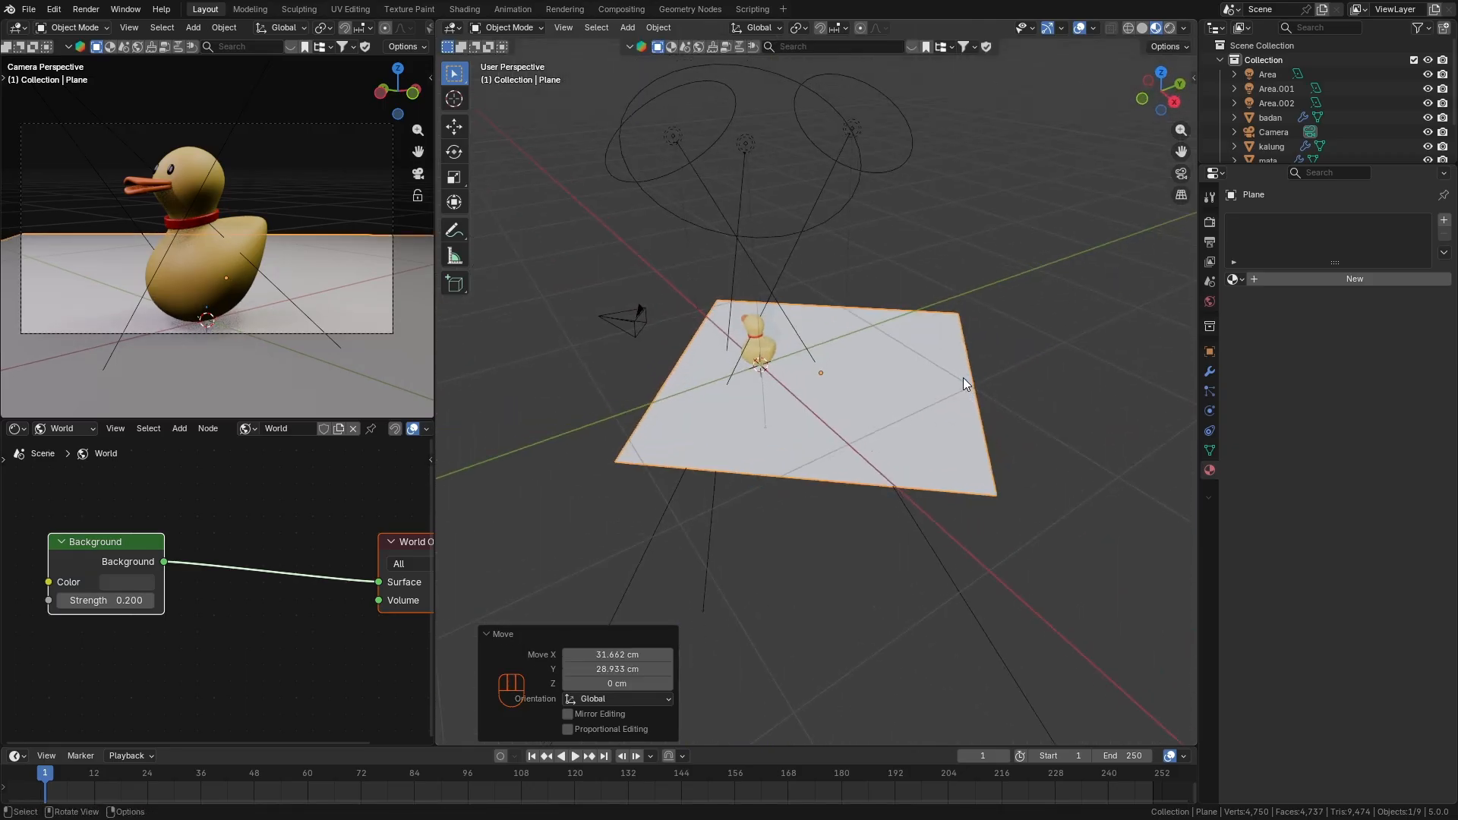
key(Tab)
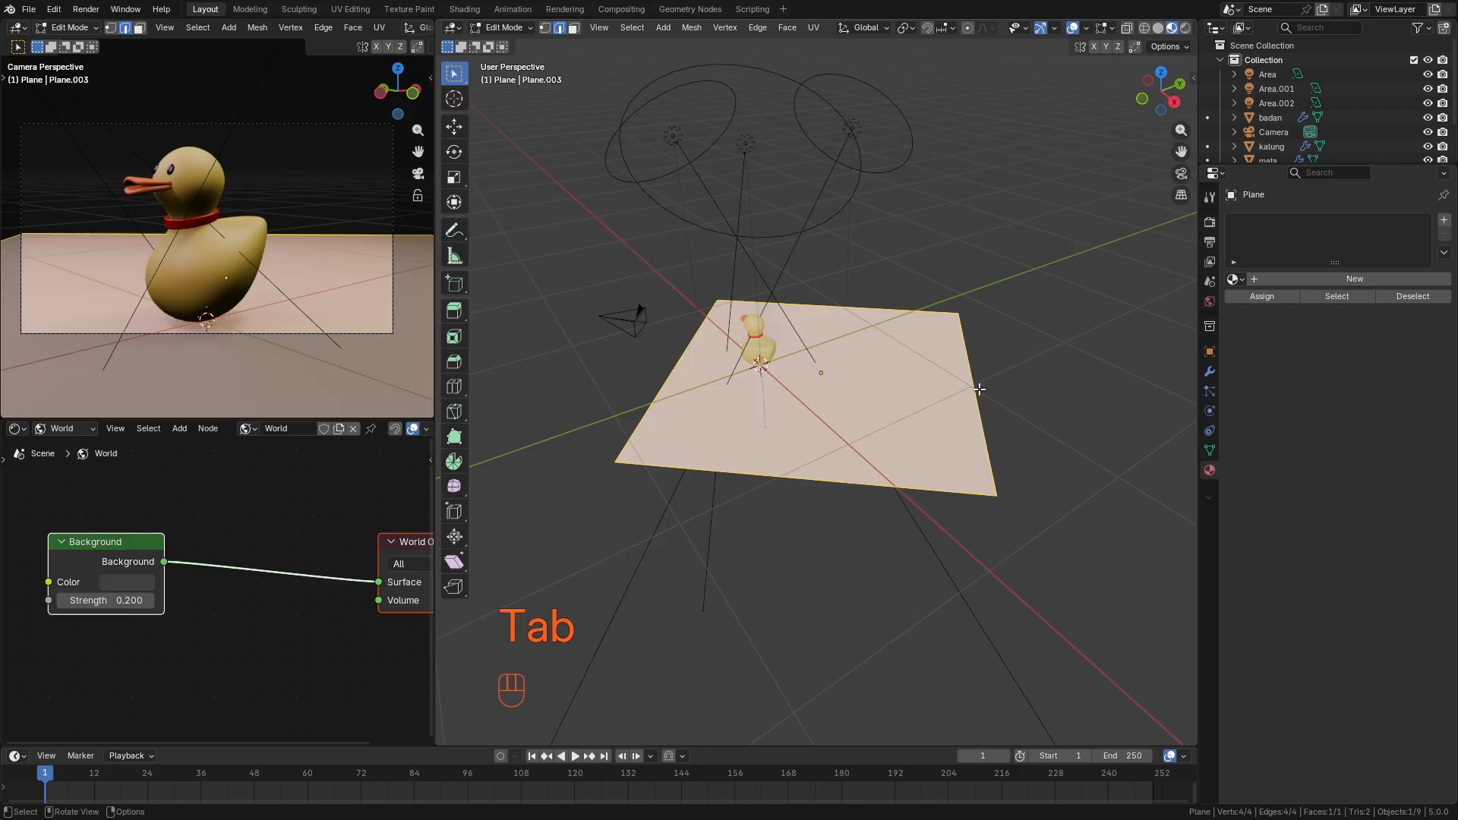
key(2)
click(974, 401)
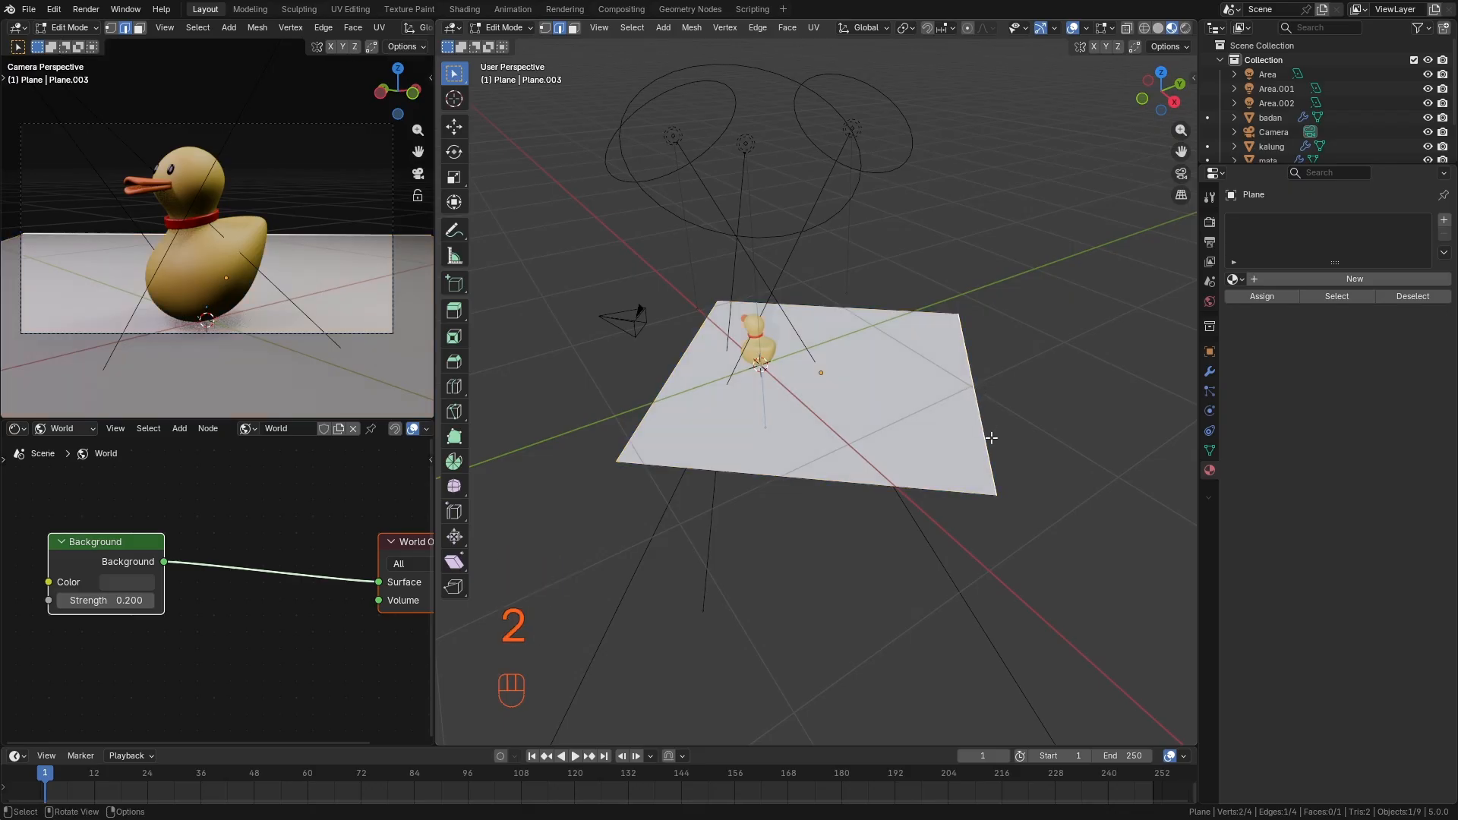
middle_drag(999, 459, 1007, 452)
drag(1009, 423, 1009, 422)
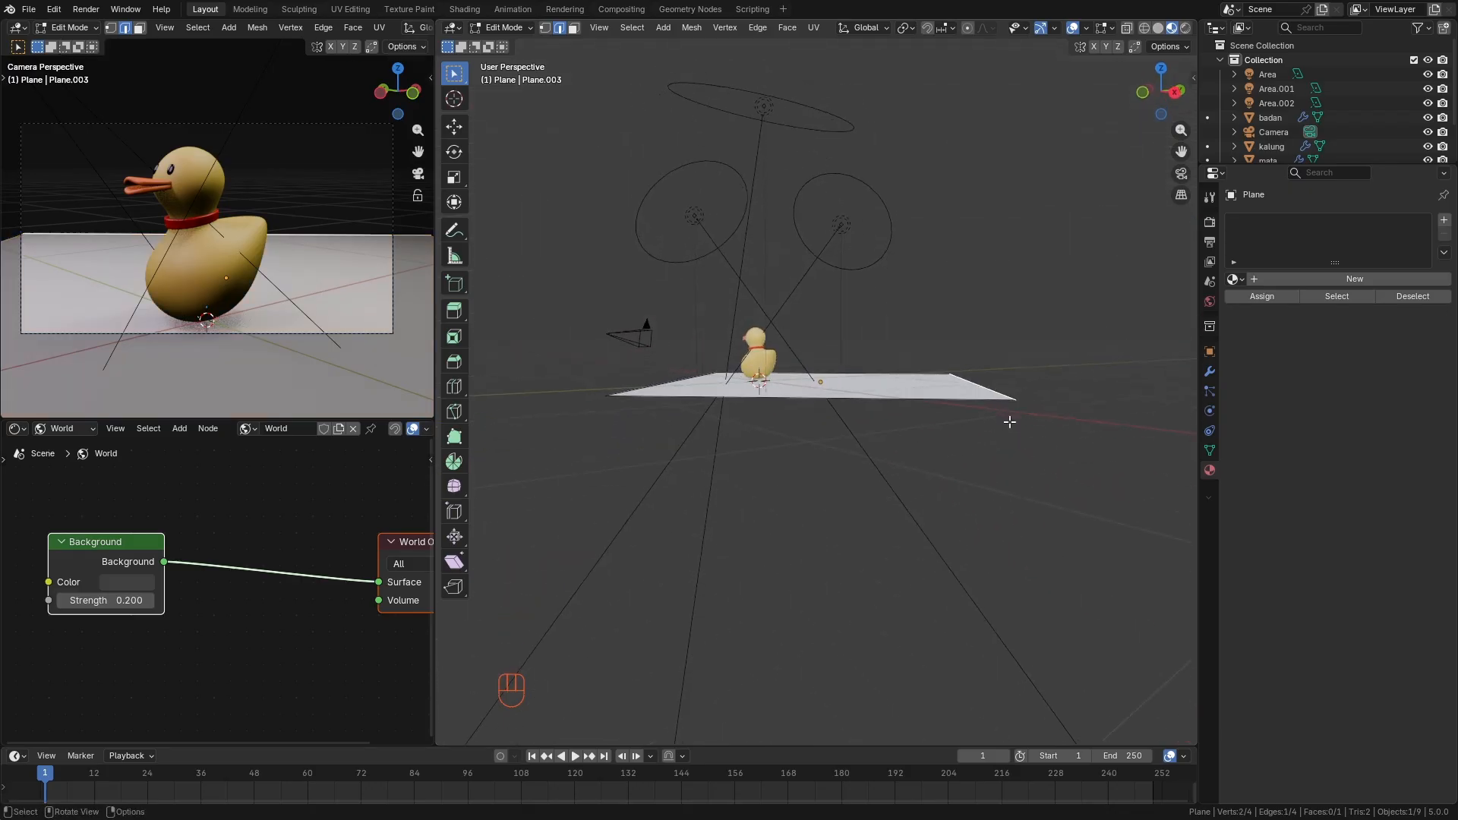
key(e)
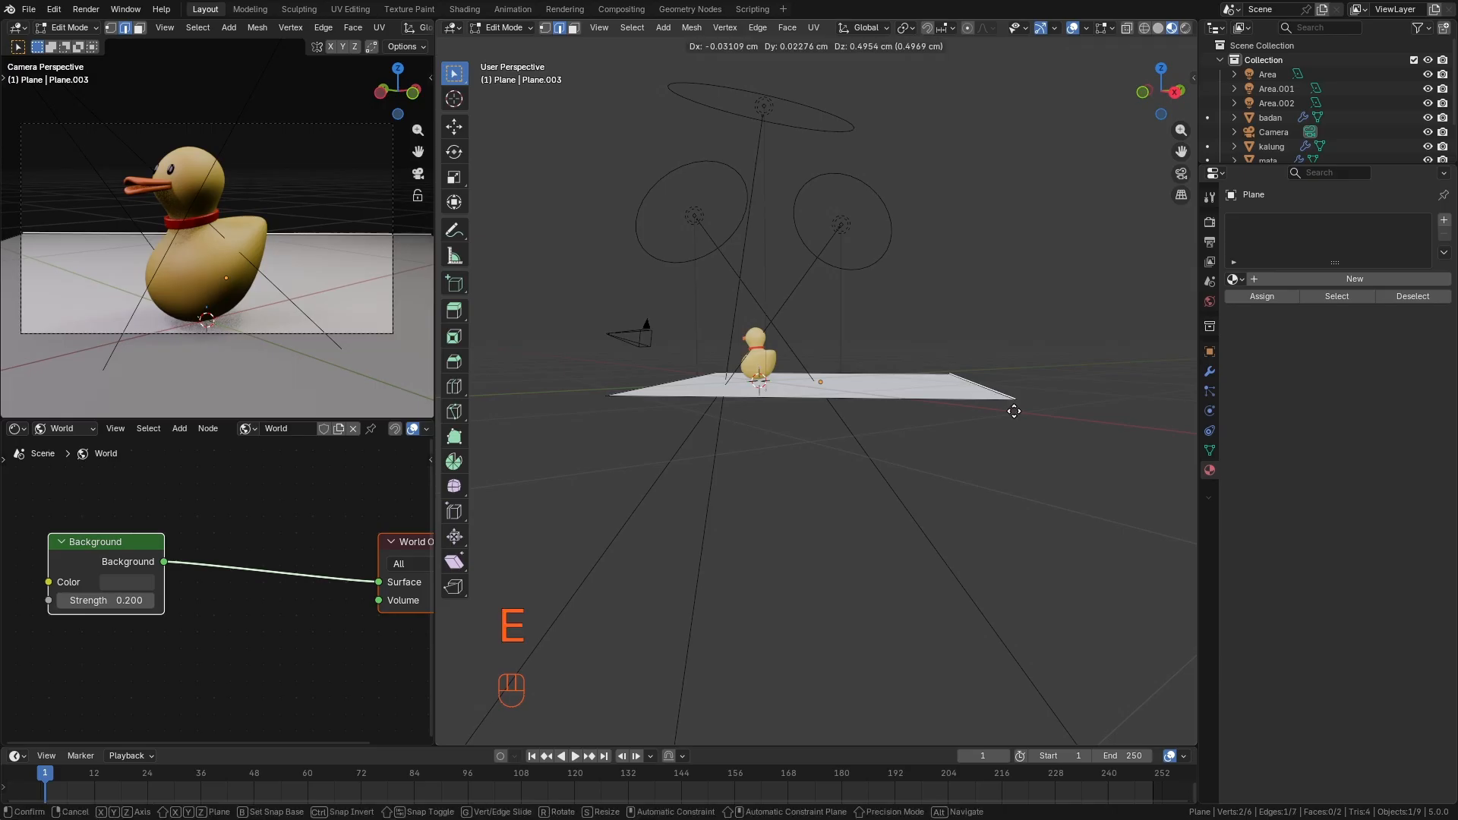
key(z)
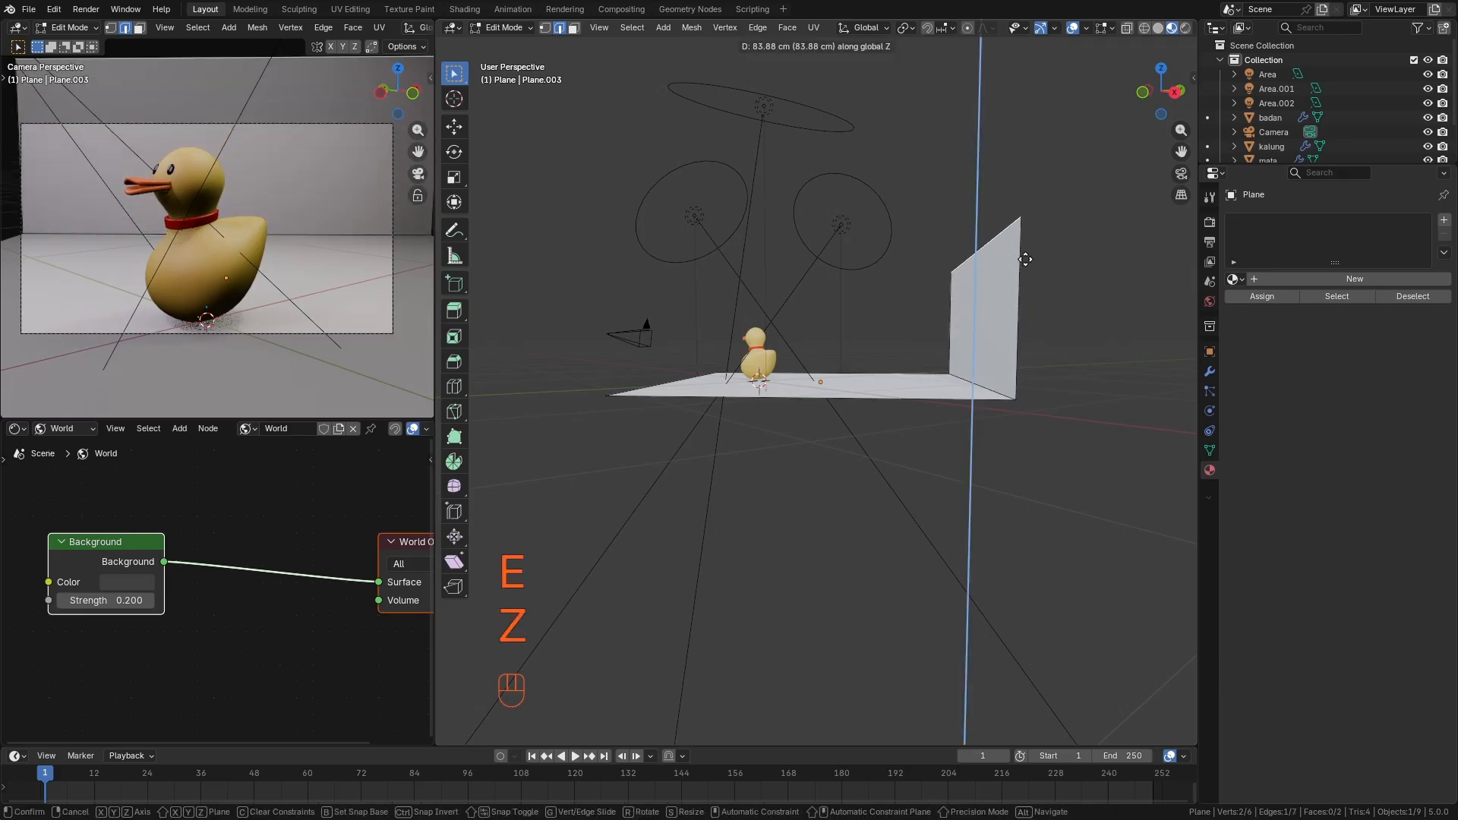
click(1022, 158)
Bevel the edge between the floor and the backdrop wall by about 56.6 cm with 7 segments, returning to Object Mode.
middle_drag(985, 340, 964, 373)
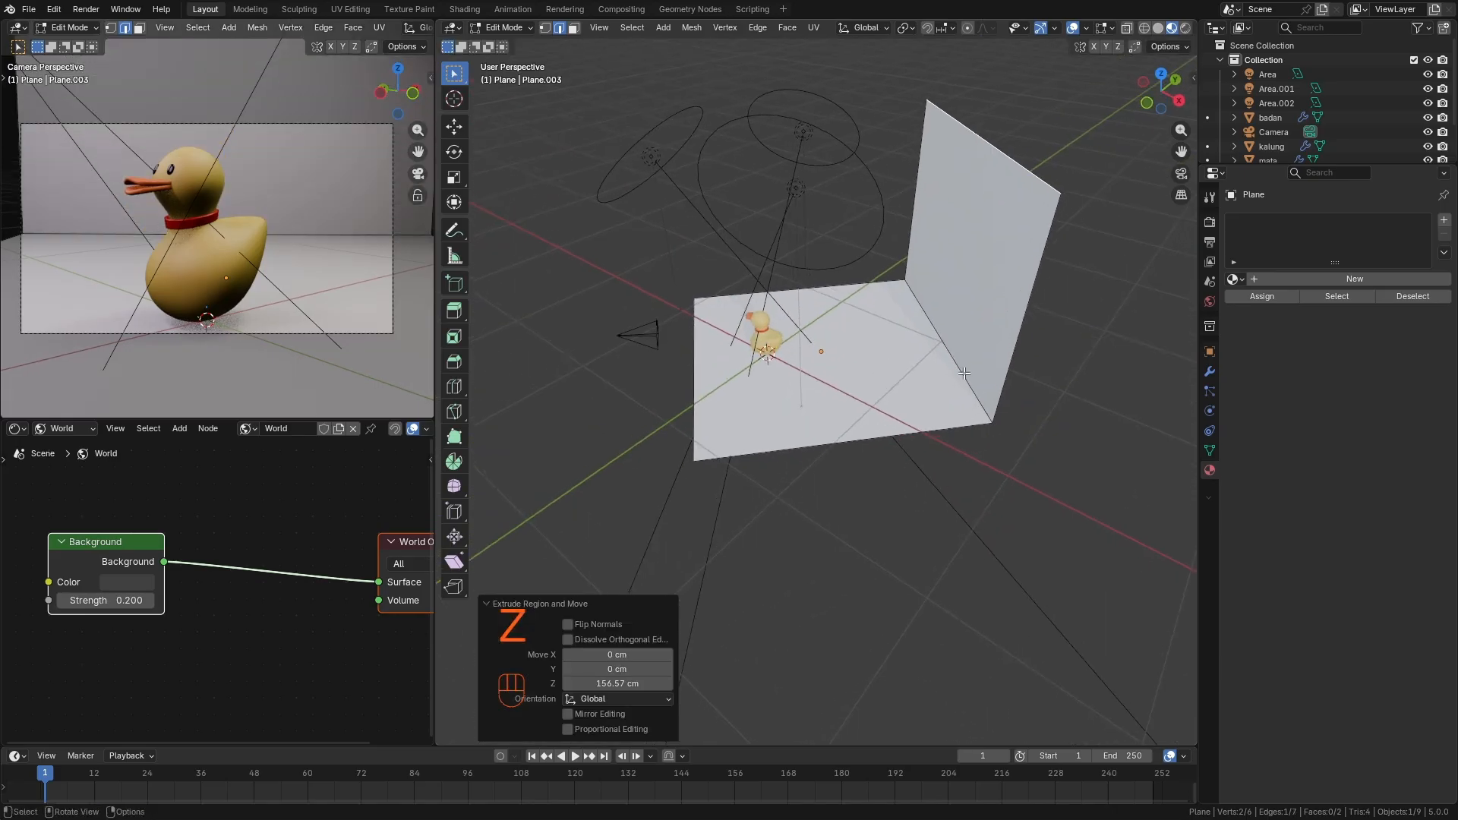
click(943, 341)
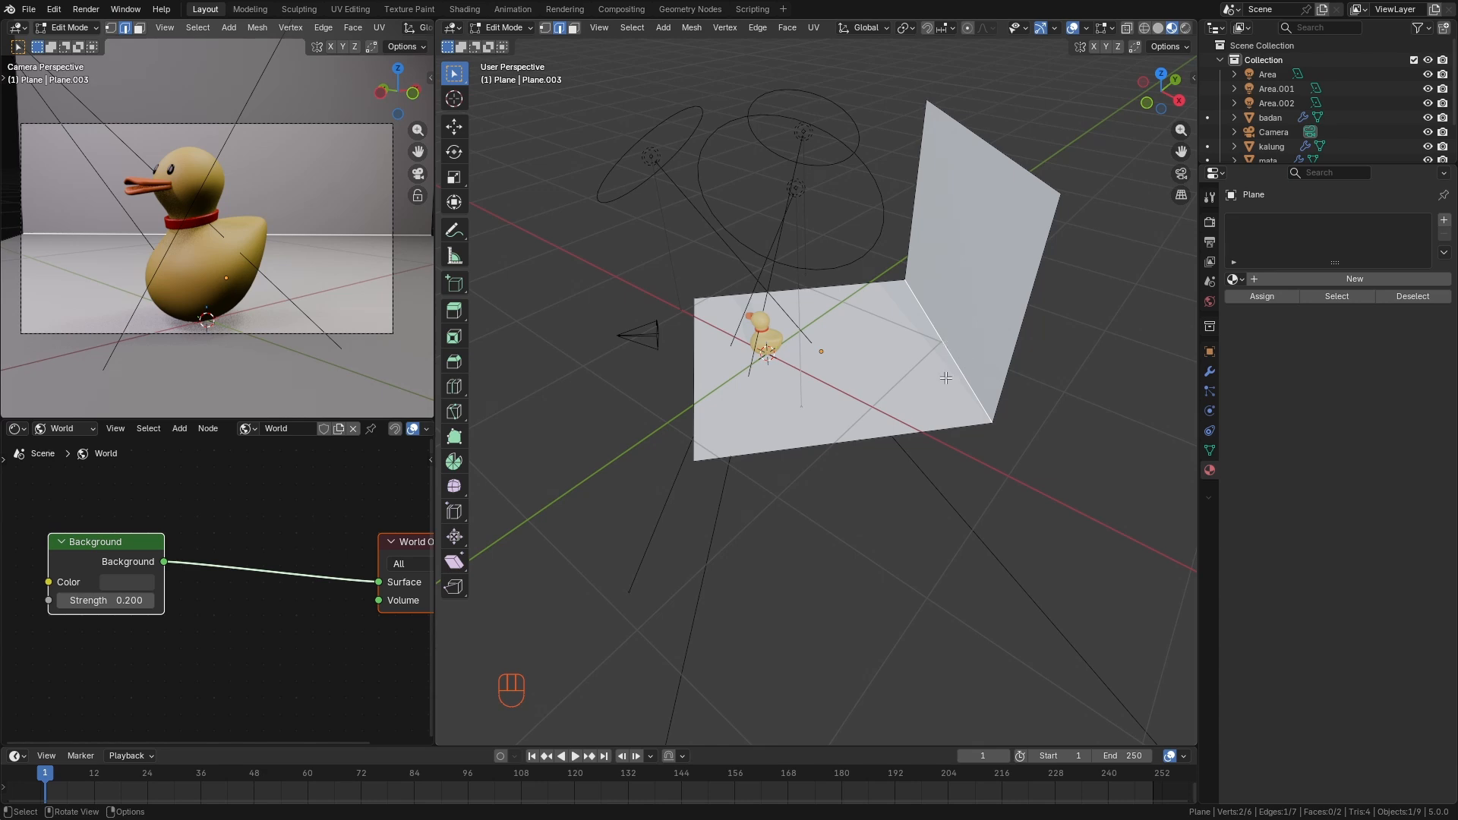
middle_drag(930, 342, 963, 354)
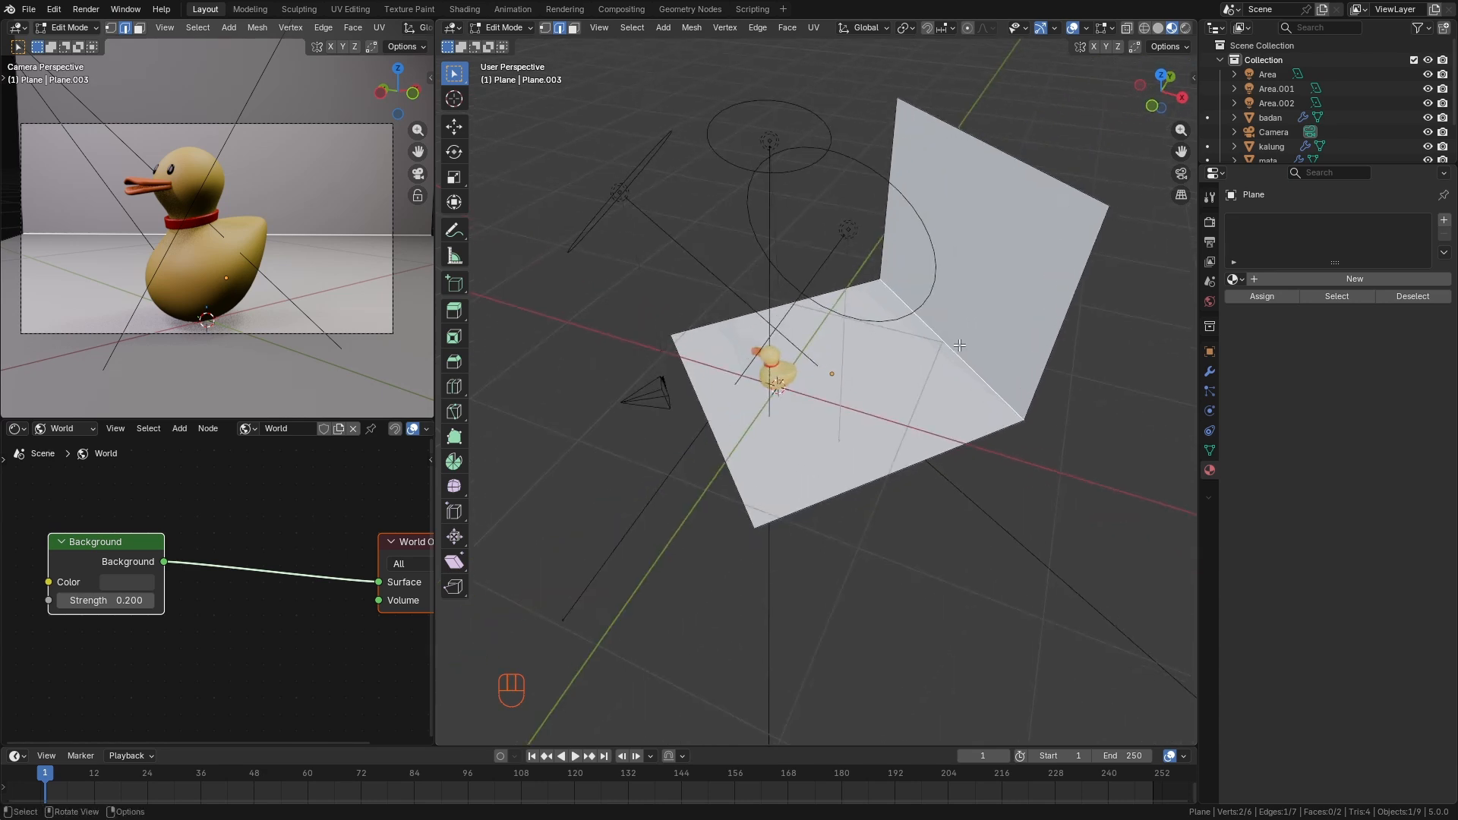
scroll(962, 355, up, 3)
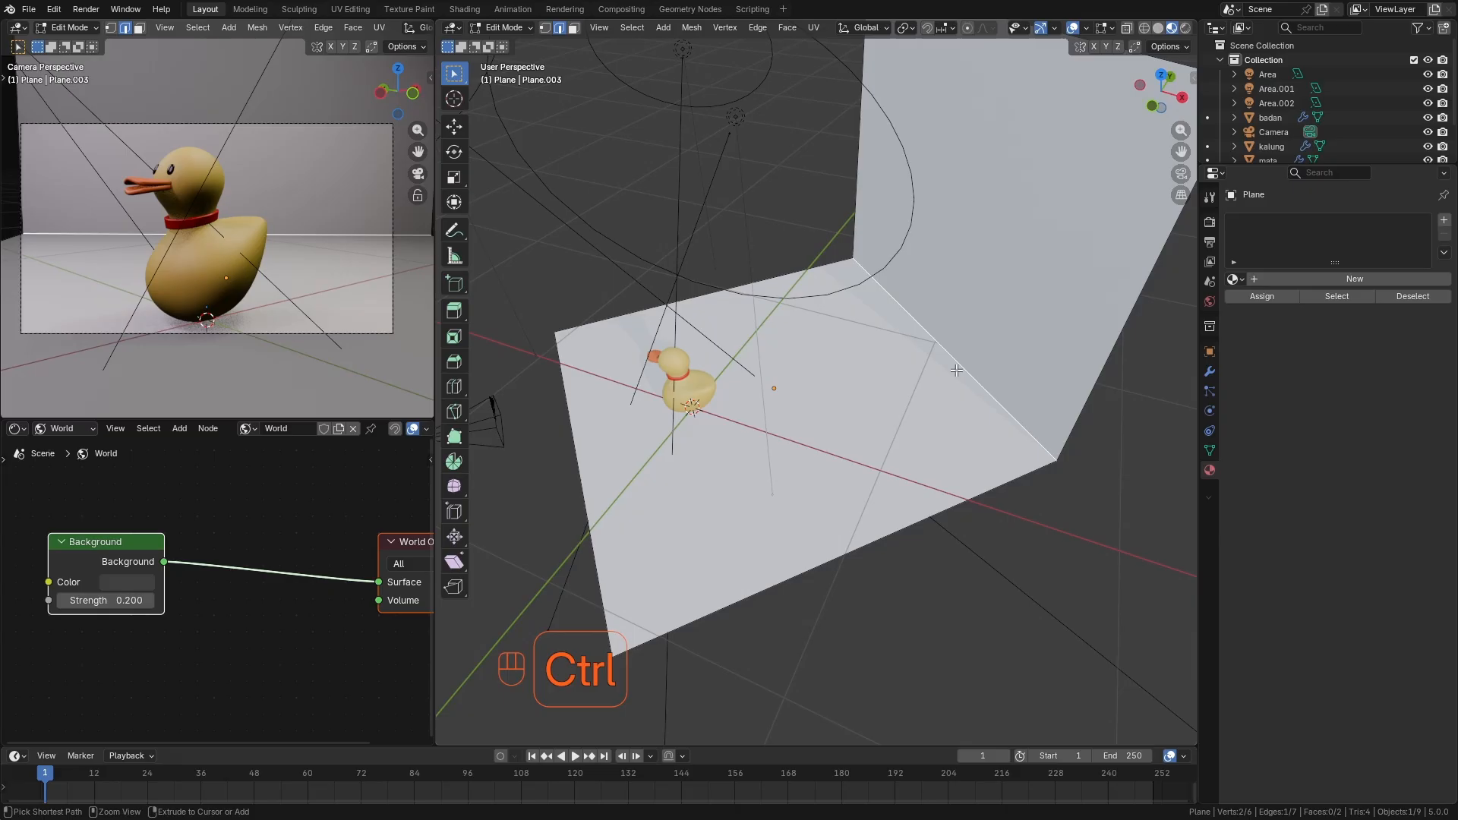
key(ctrl+b)
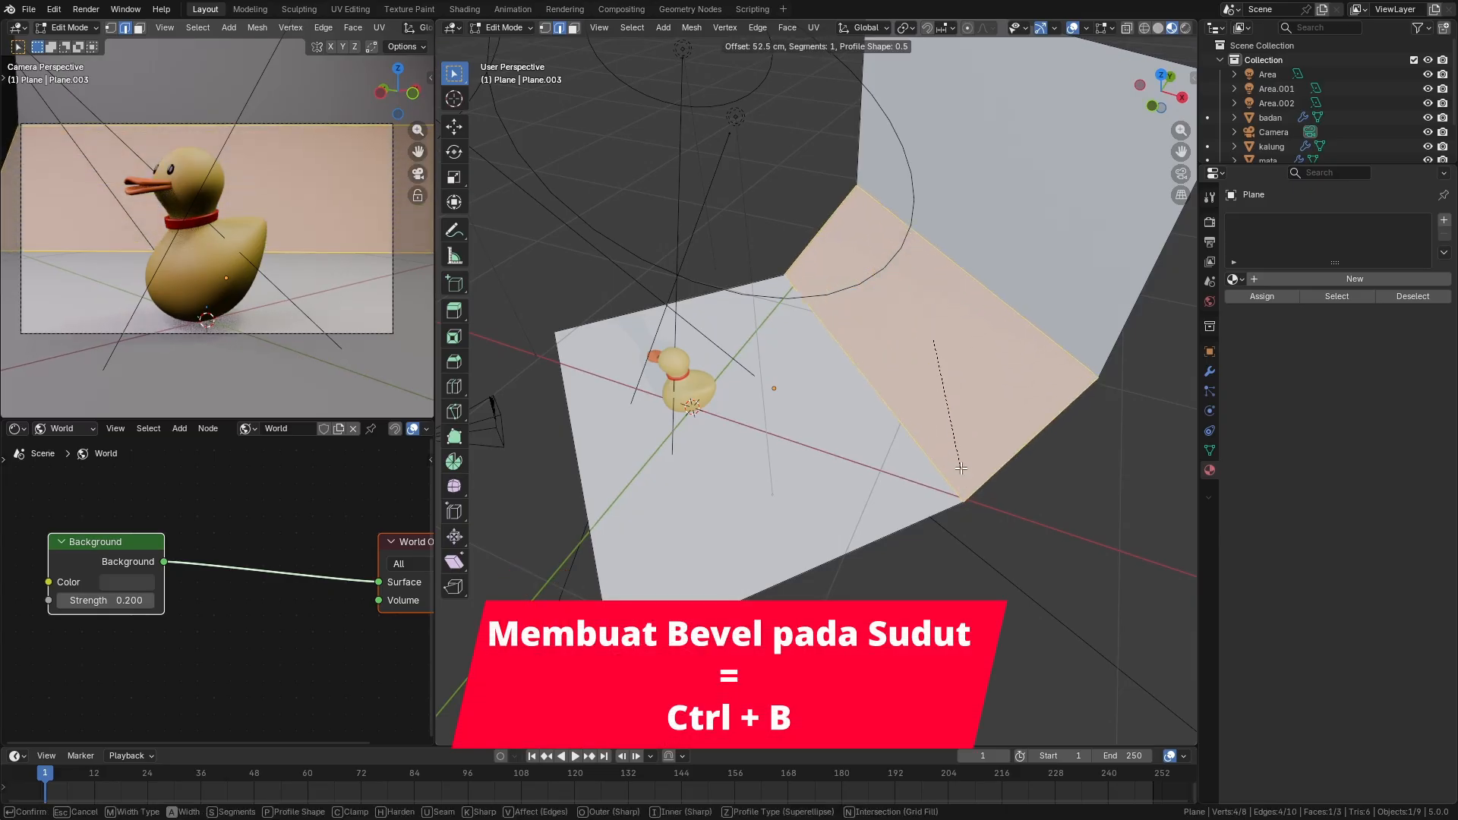
scroll(961, 463, up, 4)
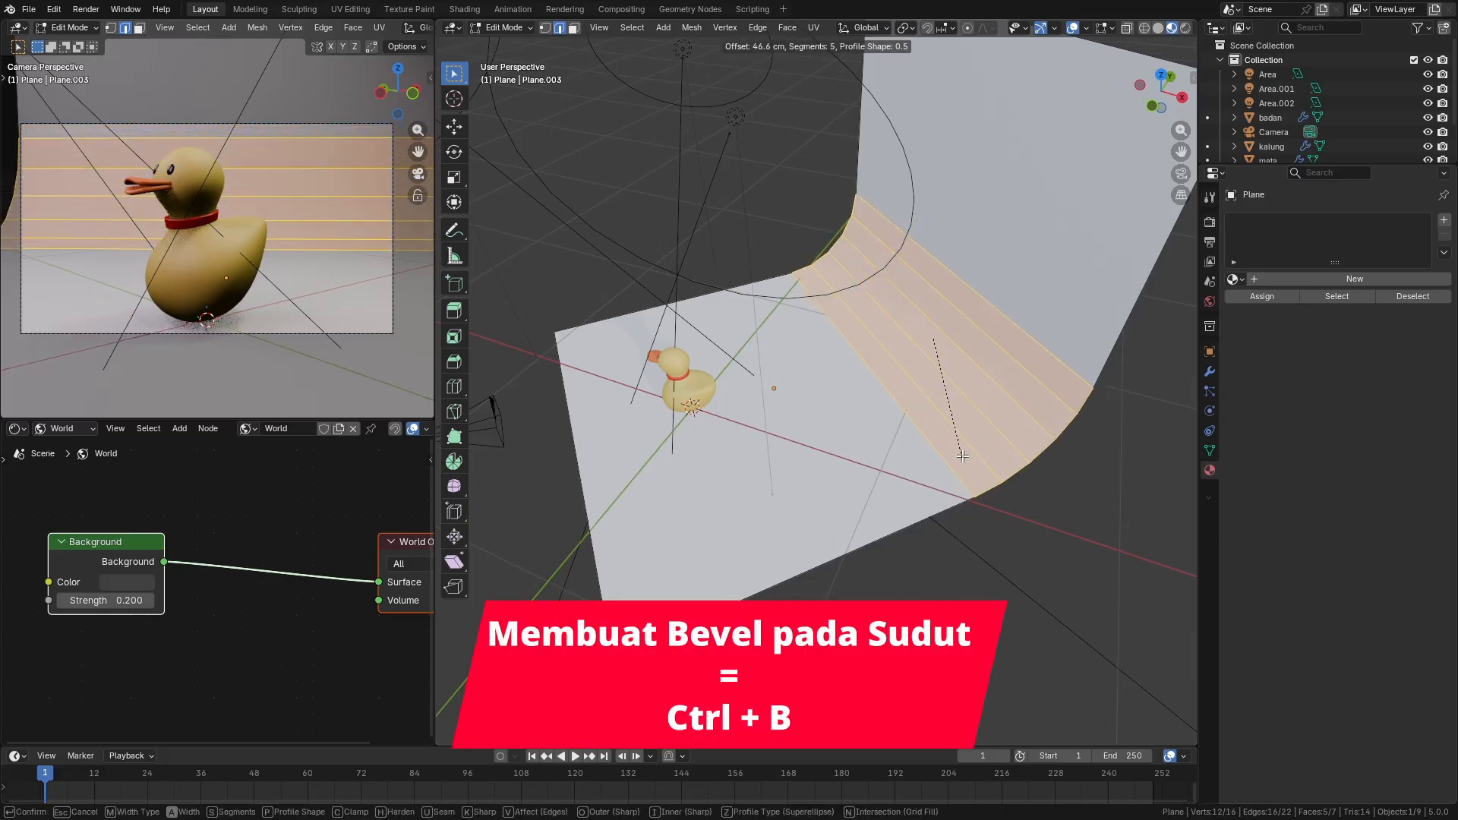
scroll(963, 459, up, 2)
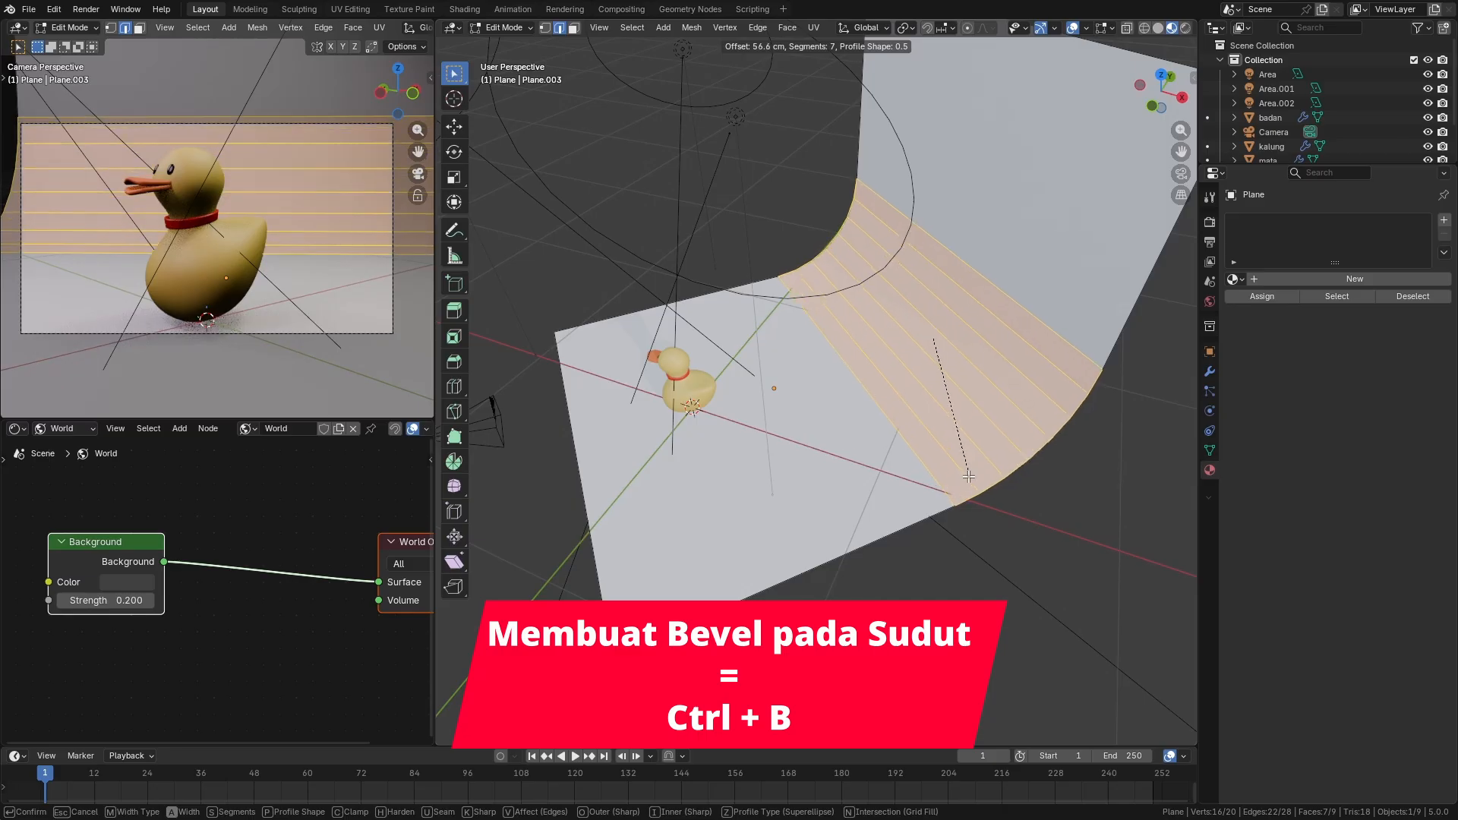
click(968, 476)
key(Tab)
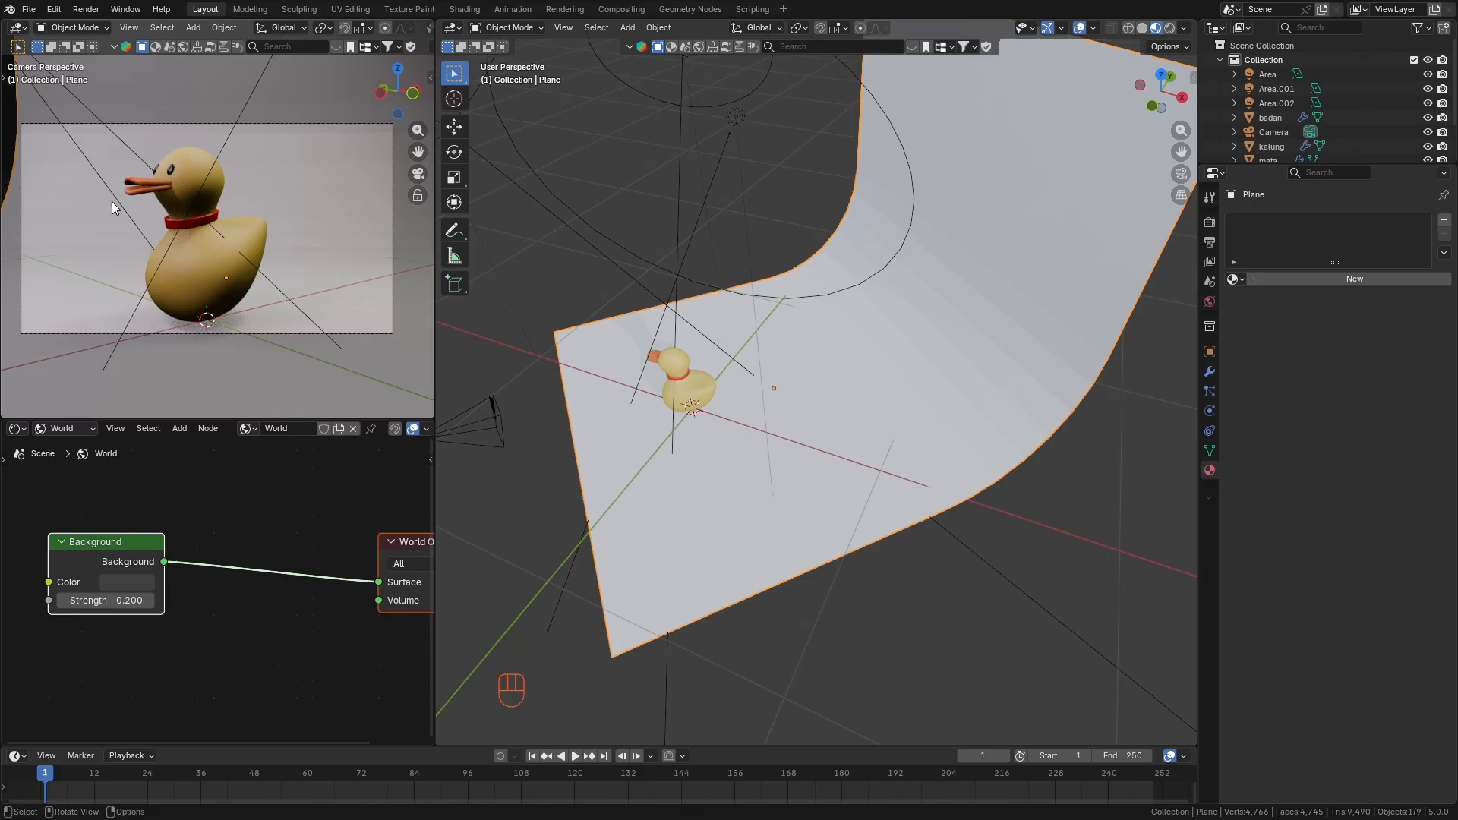
scroll(134, 208, up, 1)
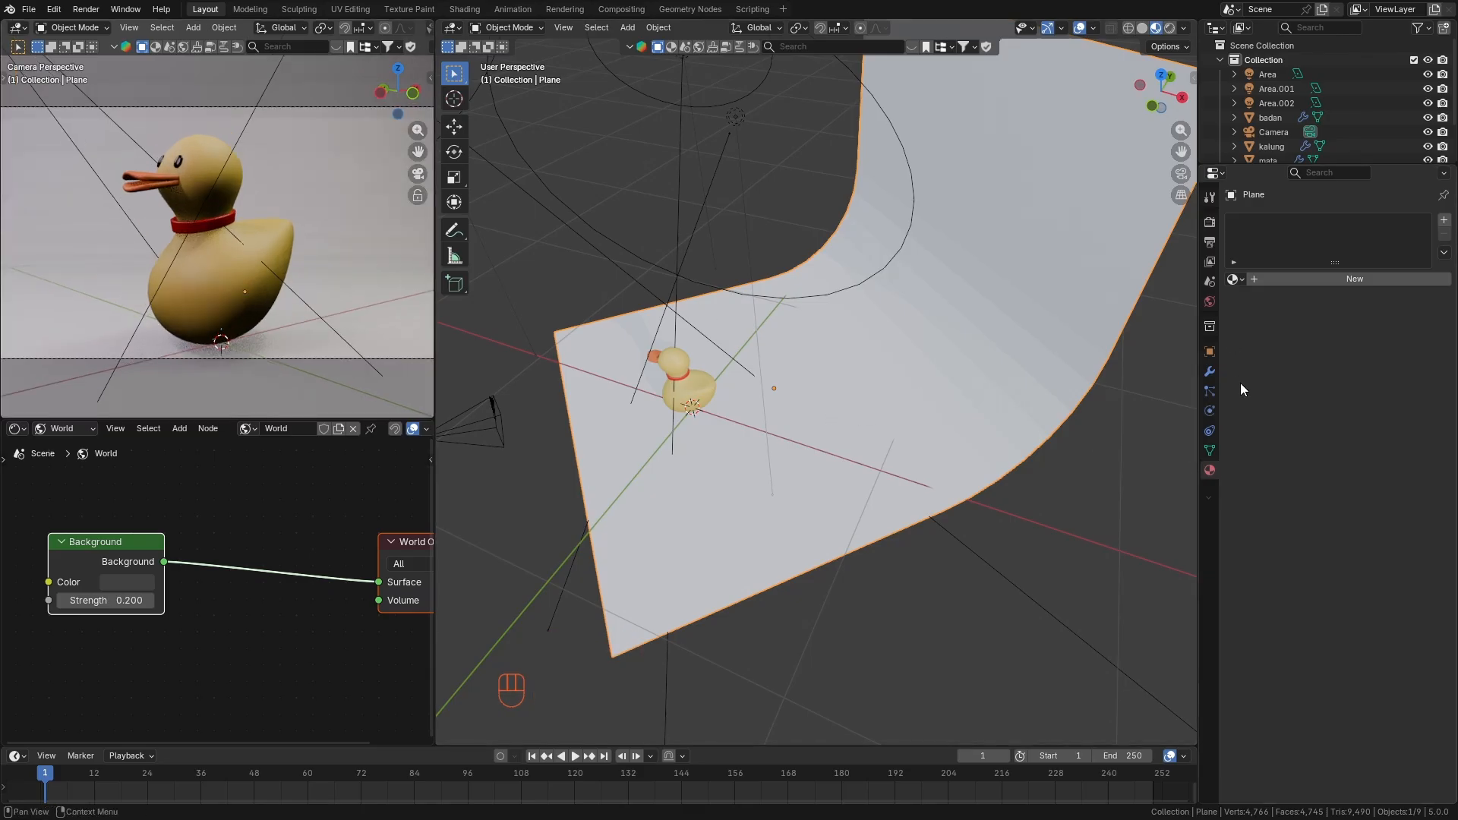
Create a new material named bg on the backdrop and set its base color to light blue #7B94E7.
click(1251, 279)
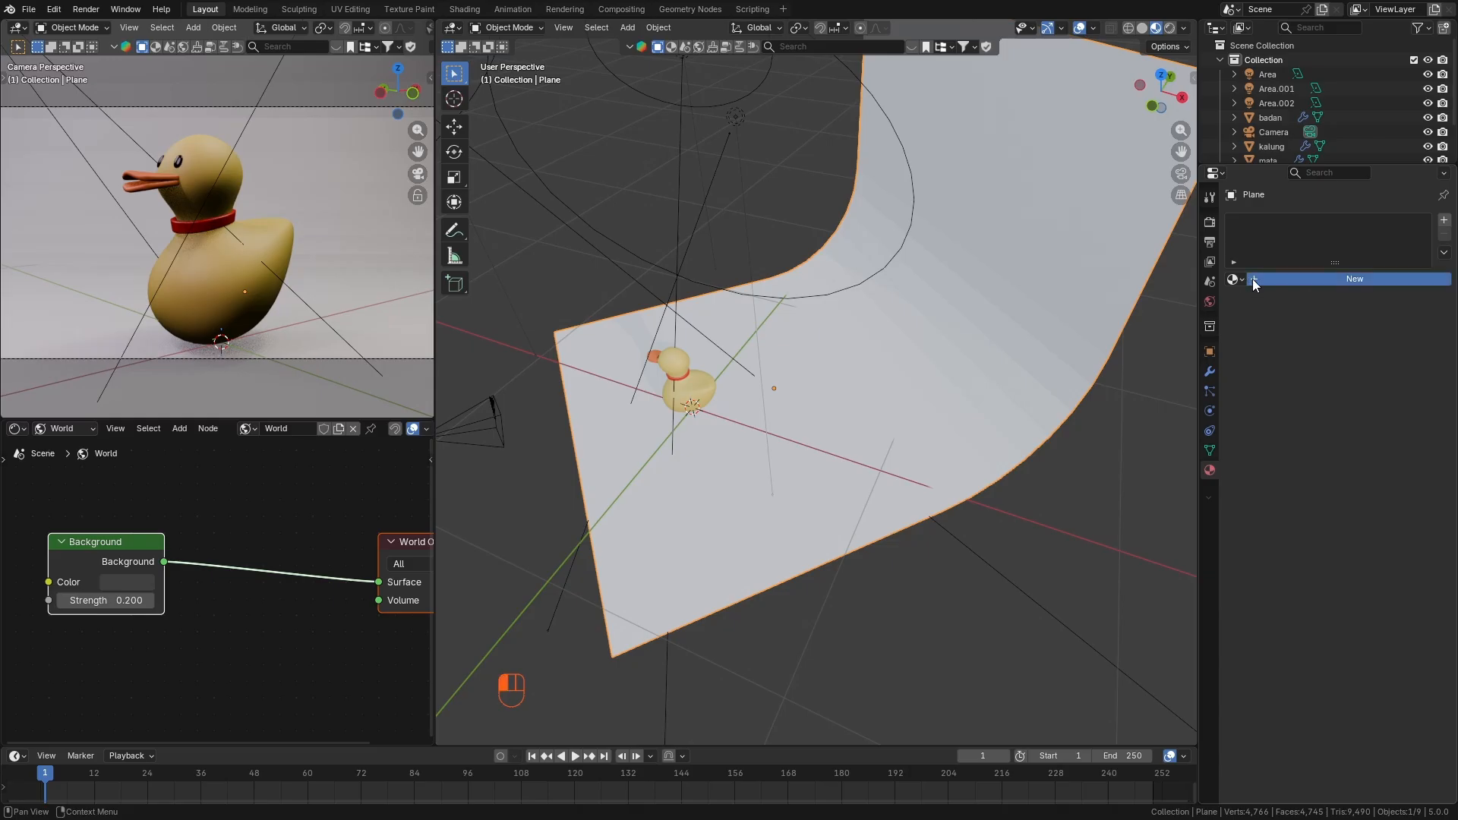
click(1279, 279)
text(bg)
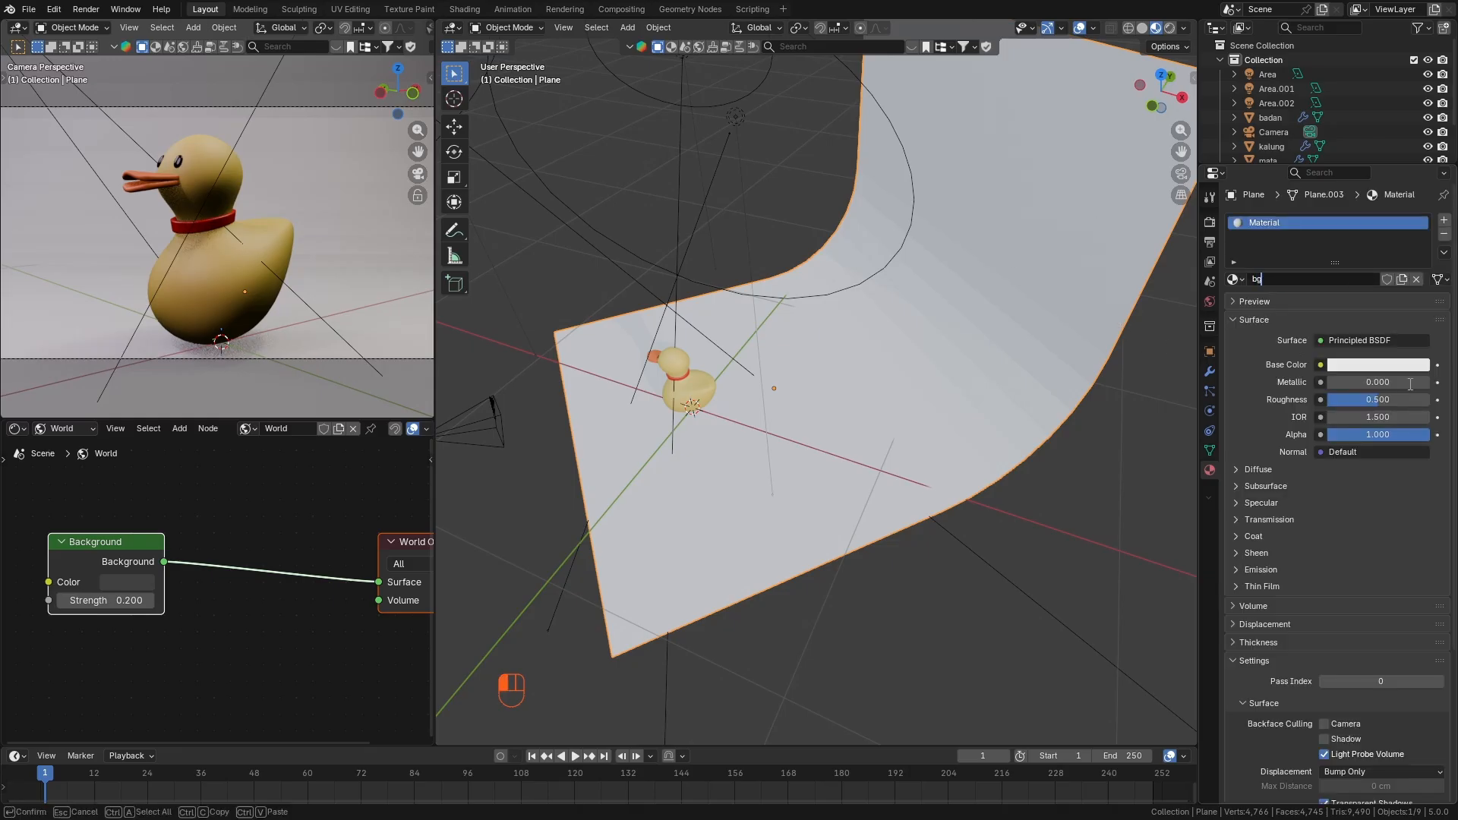
key(Return)
click(1400, 366)
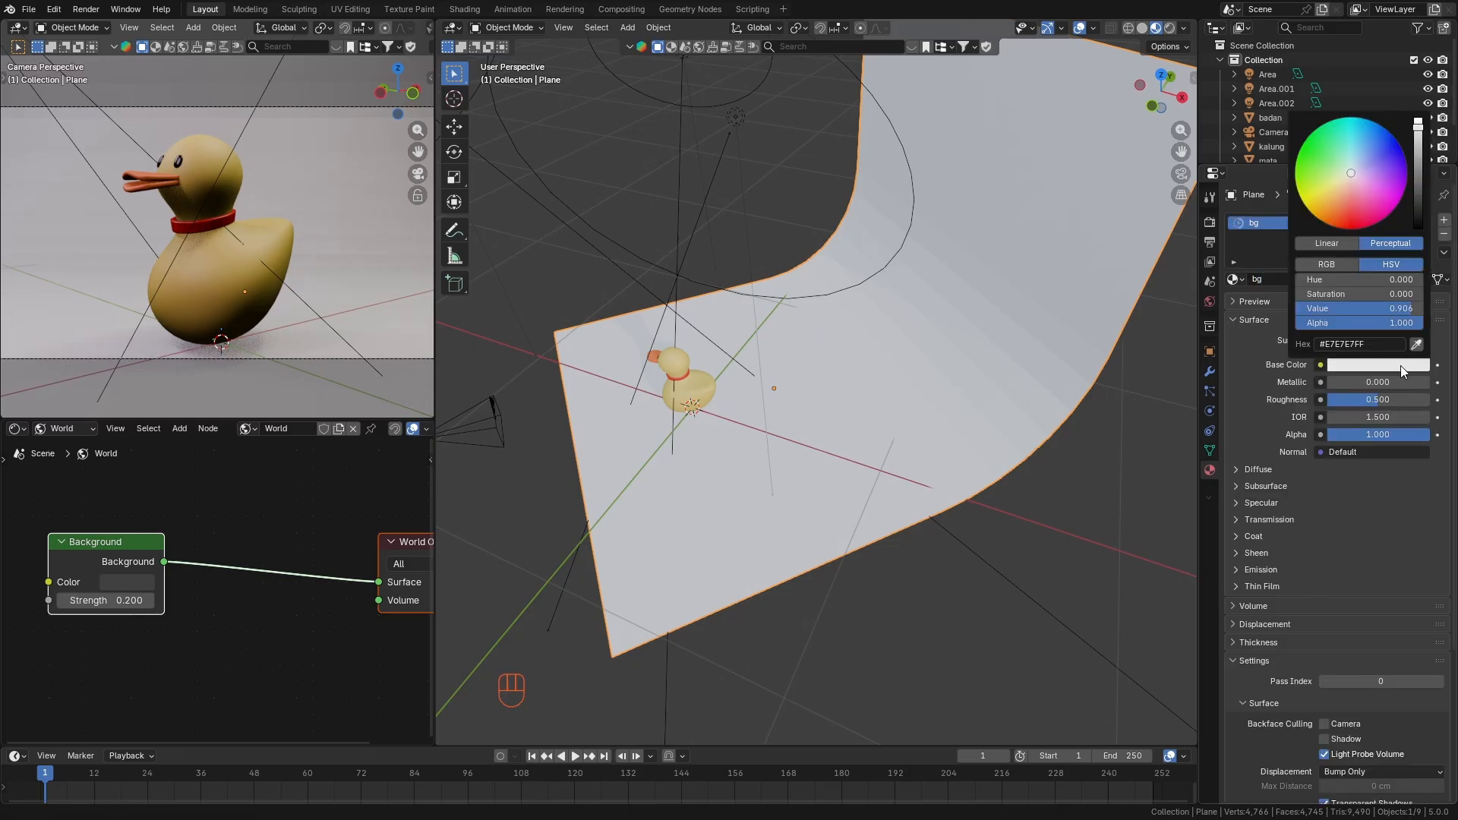
drag(1364, 147, 1369, 154)
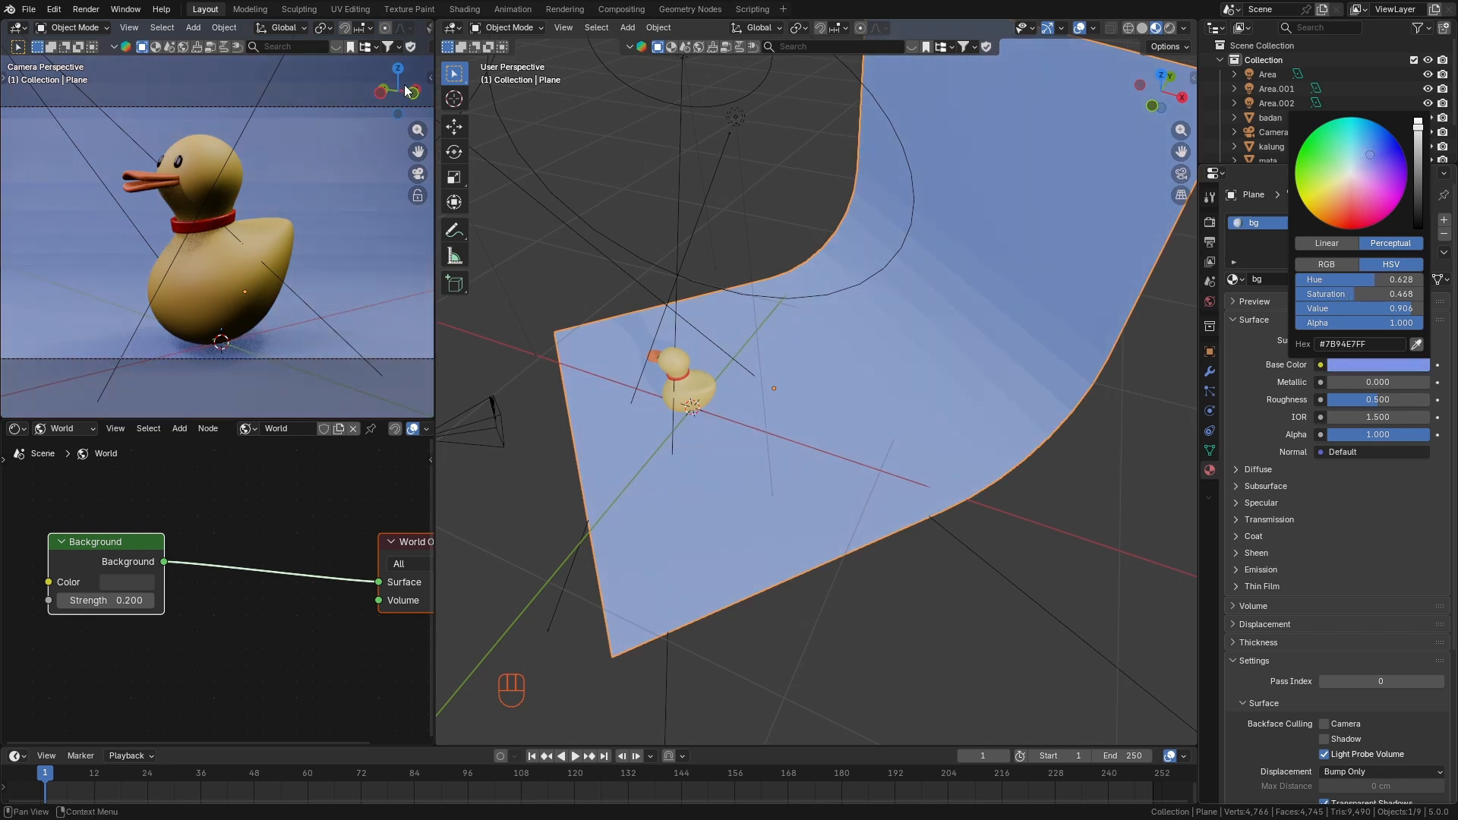
scroll(363, 30, down, 5)
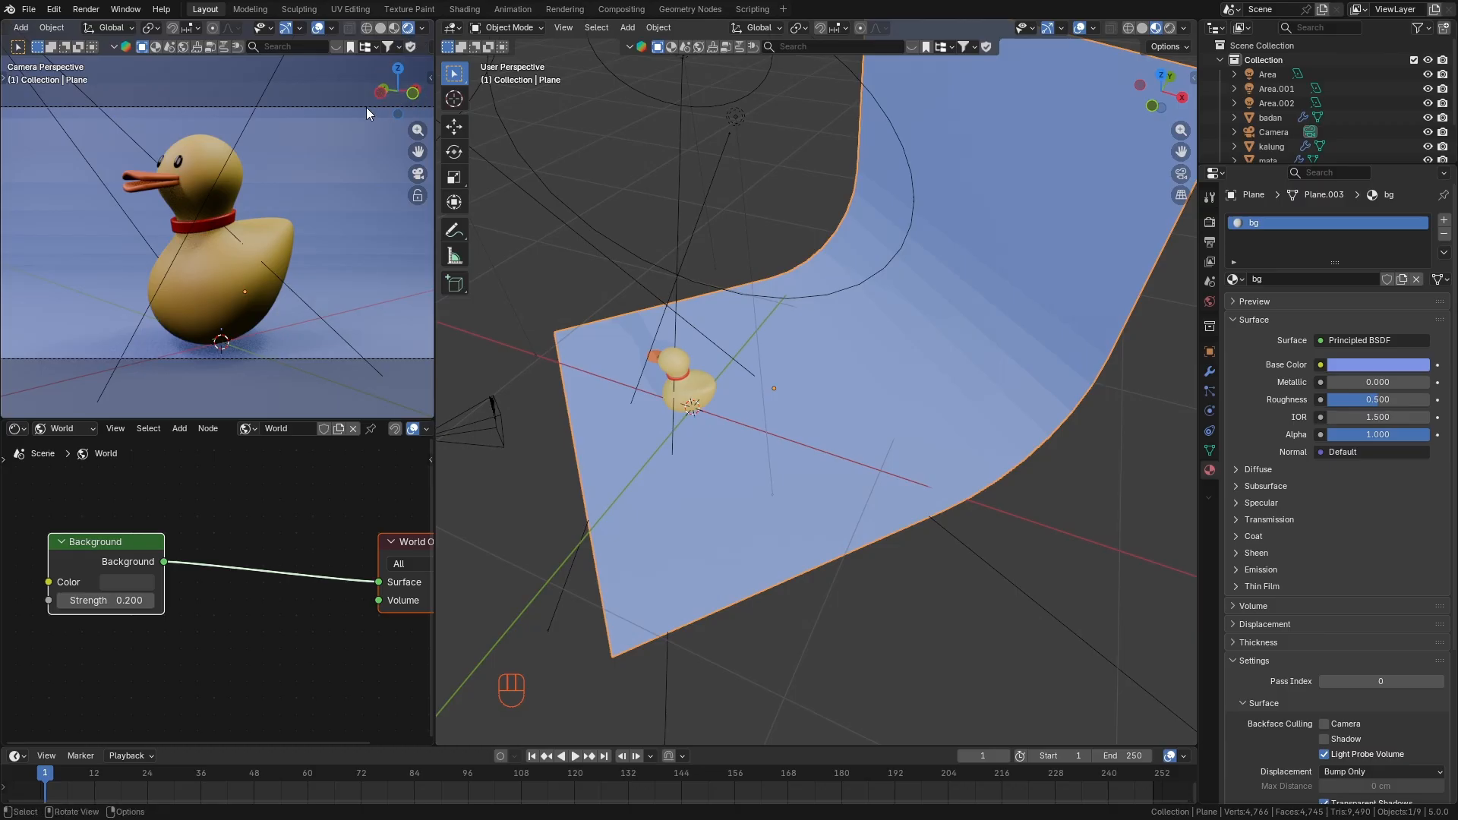
Set the scene's render engine to Cycles with GPU Compute as the device.
click(1210, 225)
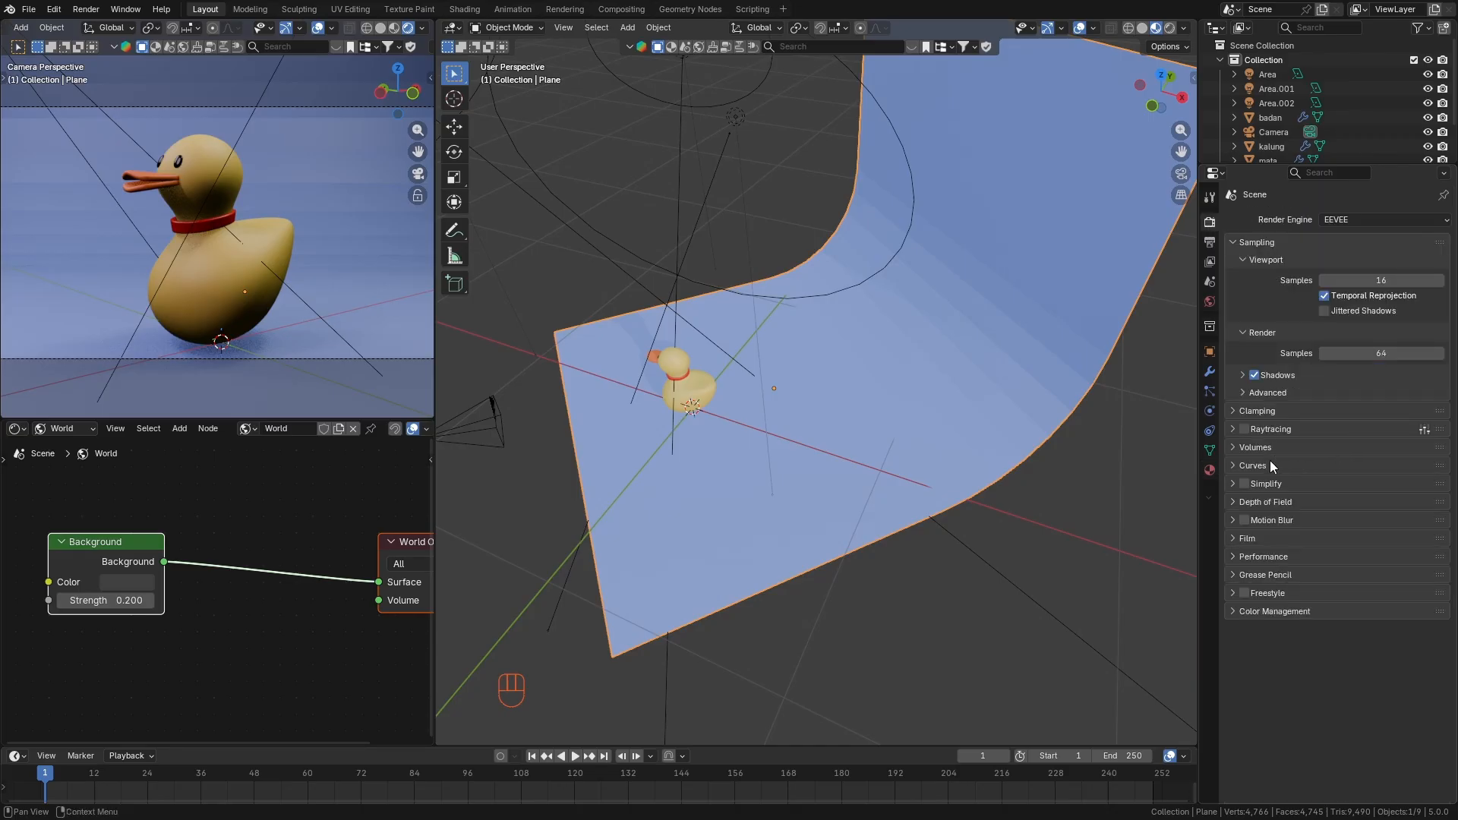
click(1350, 218)
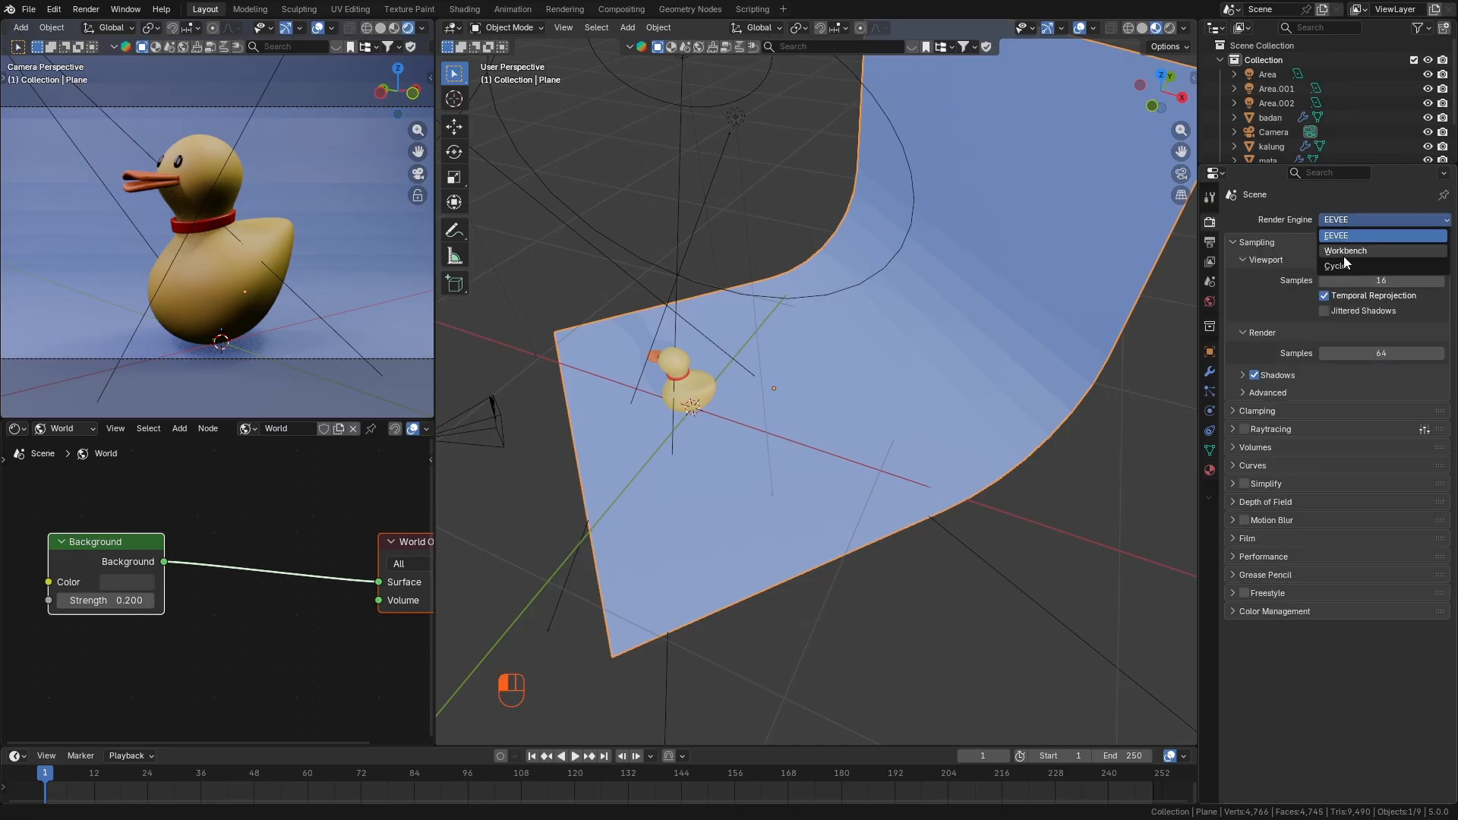
click(1360, 268)
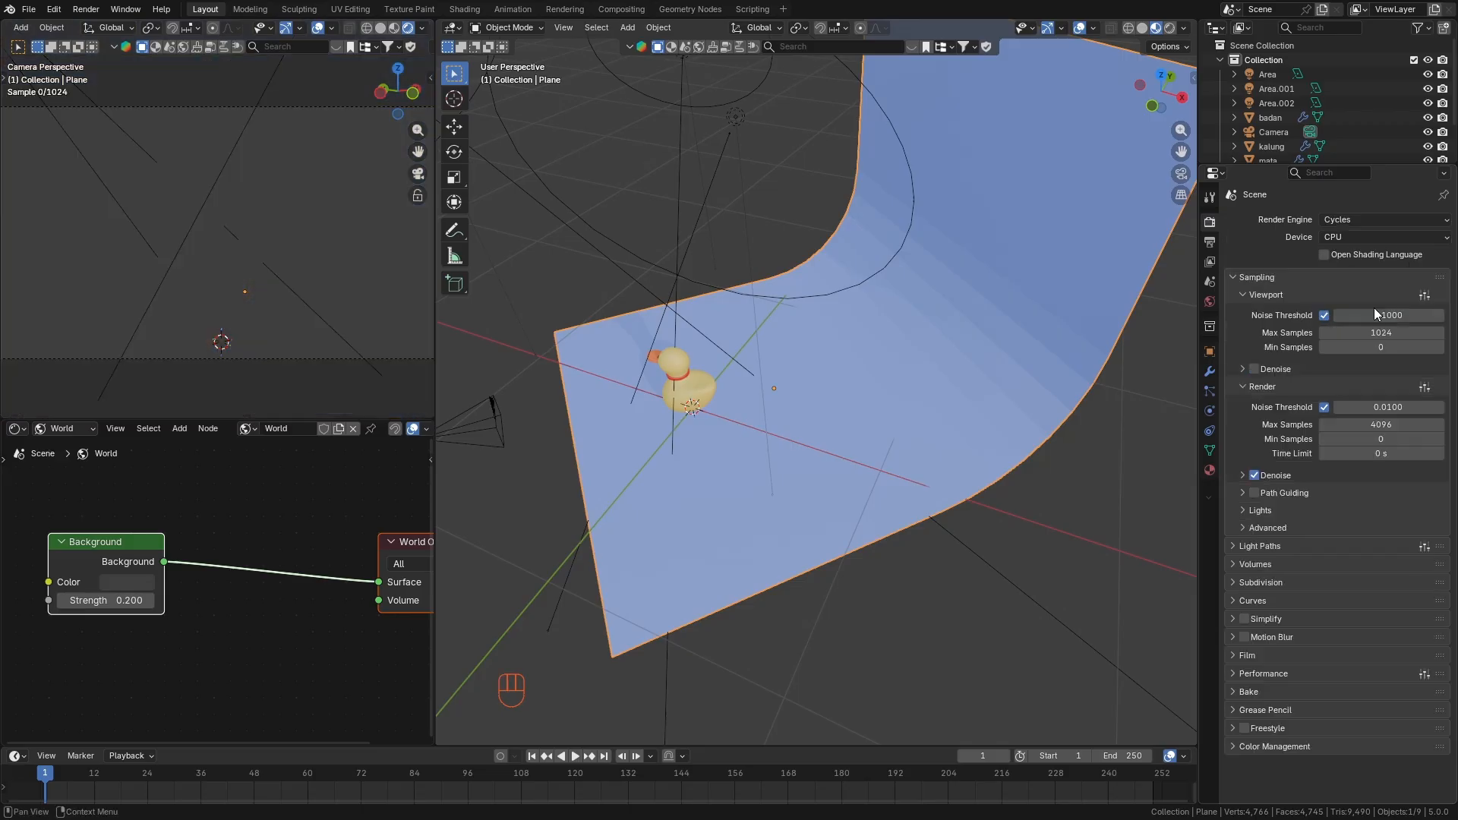
click(1376, 237)
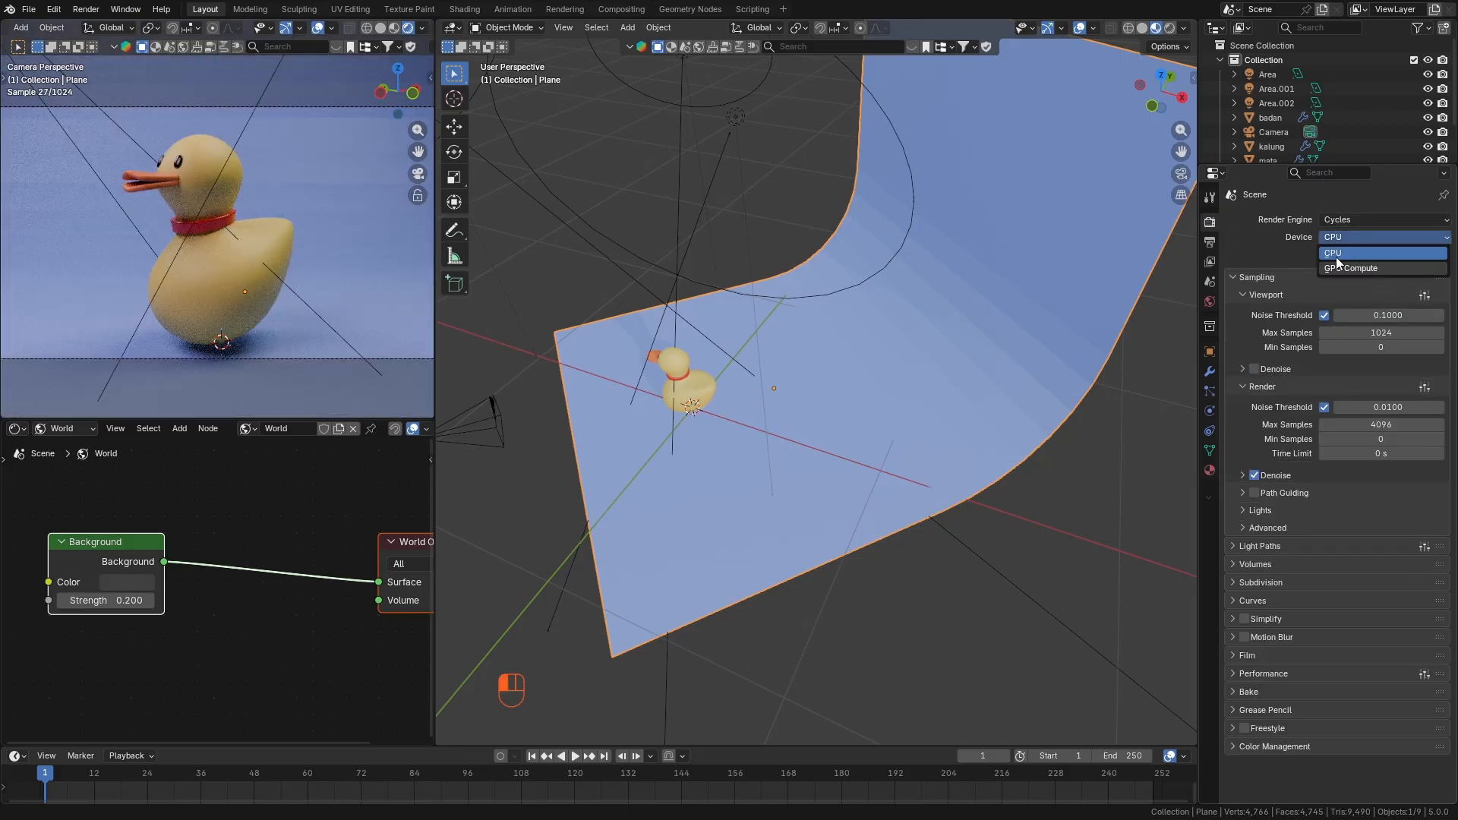
click(1369, 241)
click(1369, 241)
click(1356, 267)
click(1361, 223)
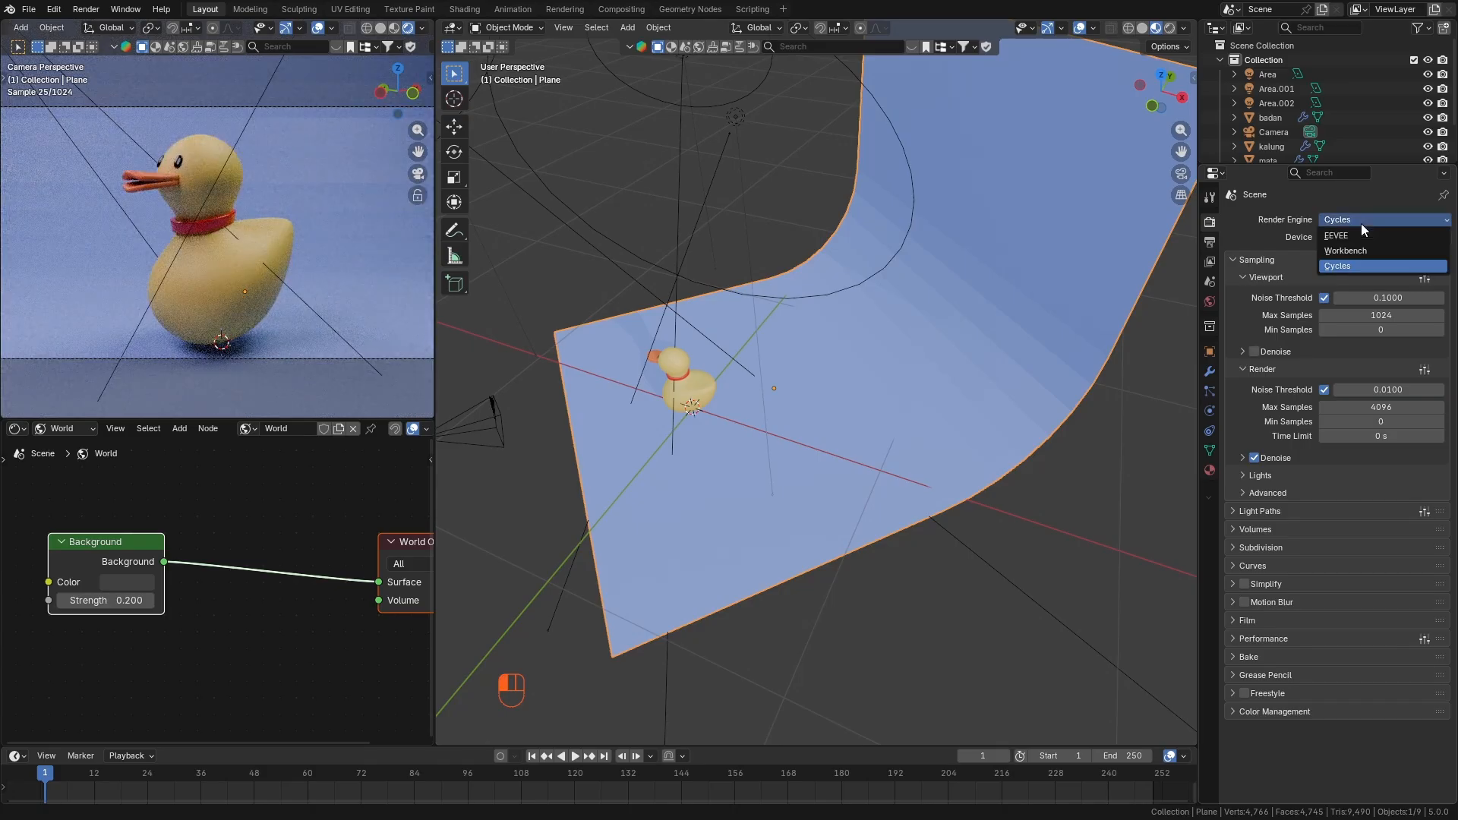
click(1361, 223)
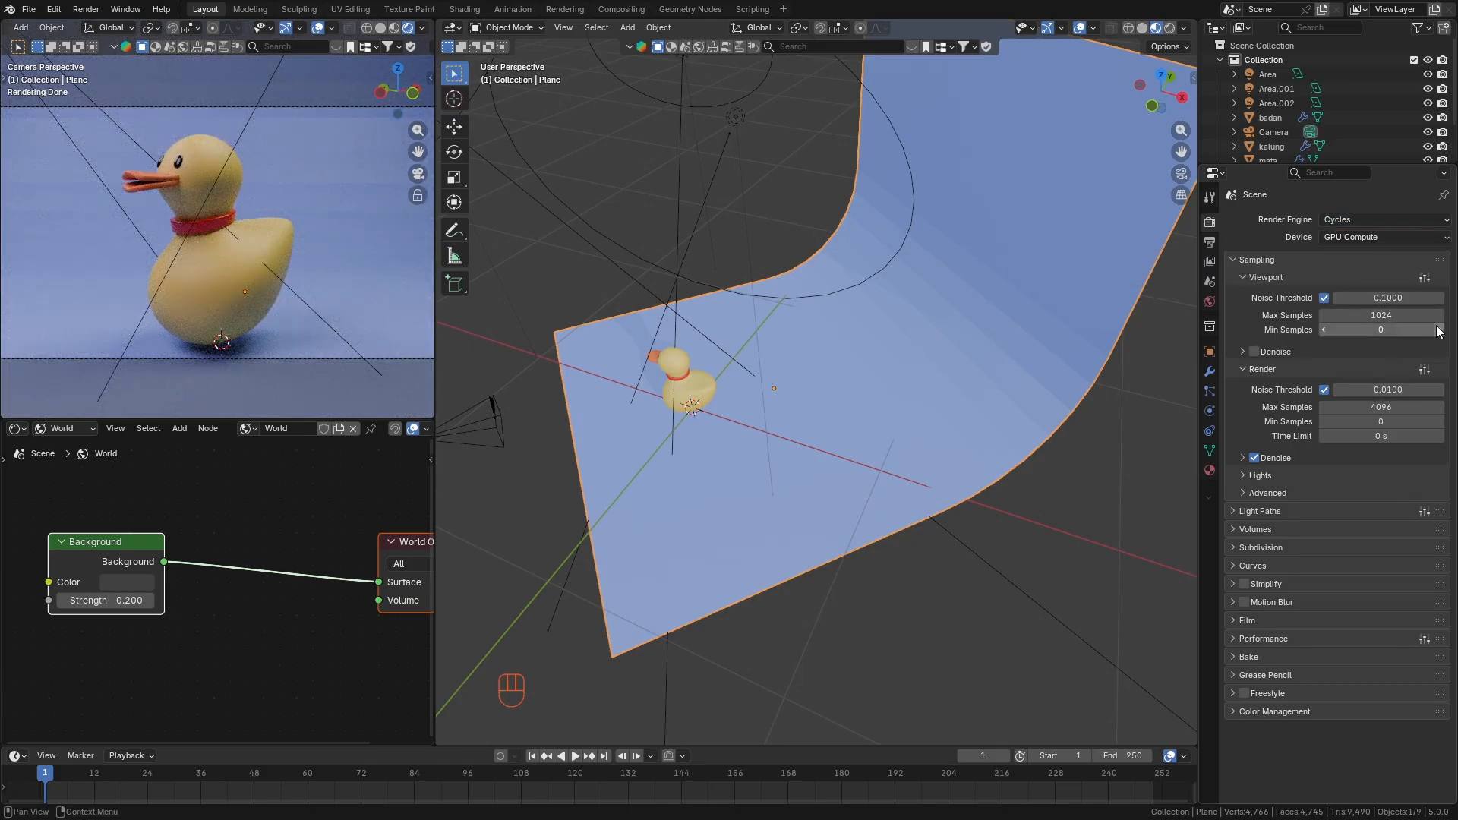
Set the max samples to 50 for both viewport and render, and enable denoising for the viewport.
click(1375, 318)
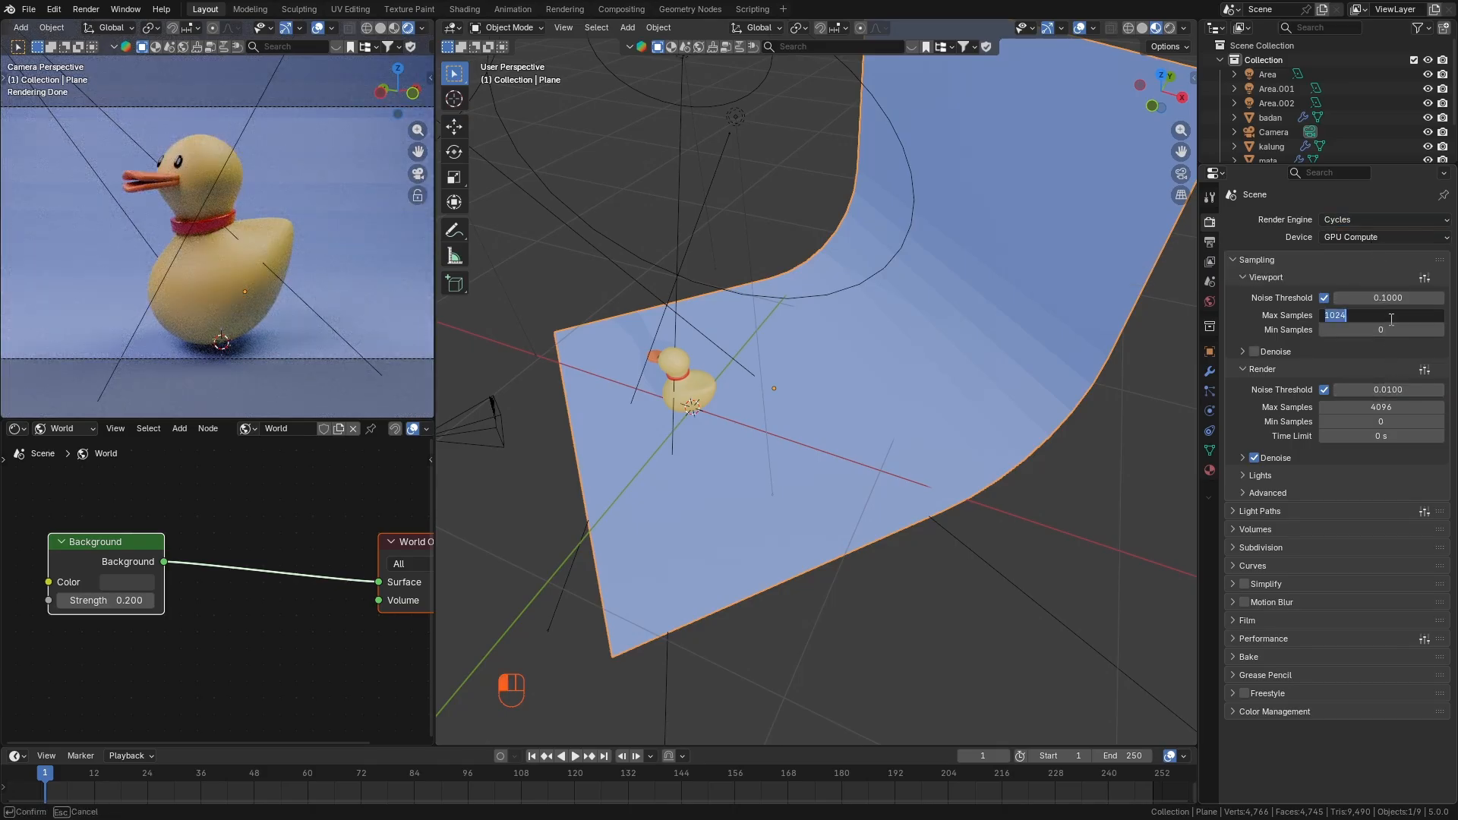
text(50)
key(Tab)
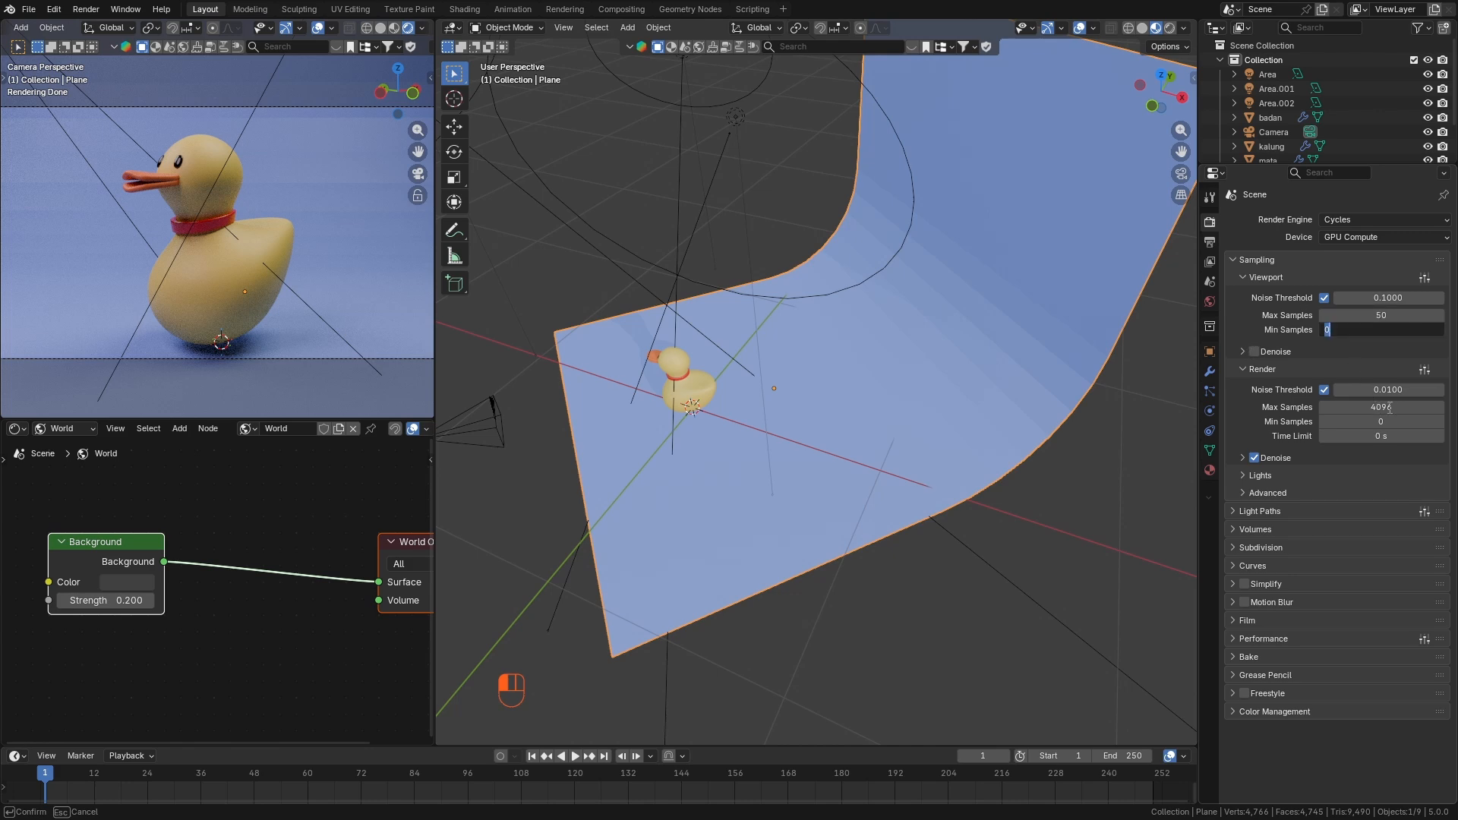
click(1386, 407)
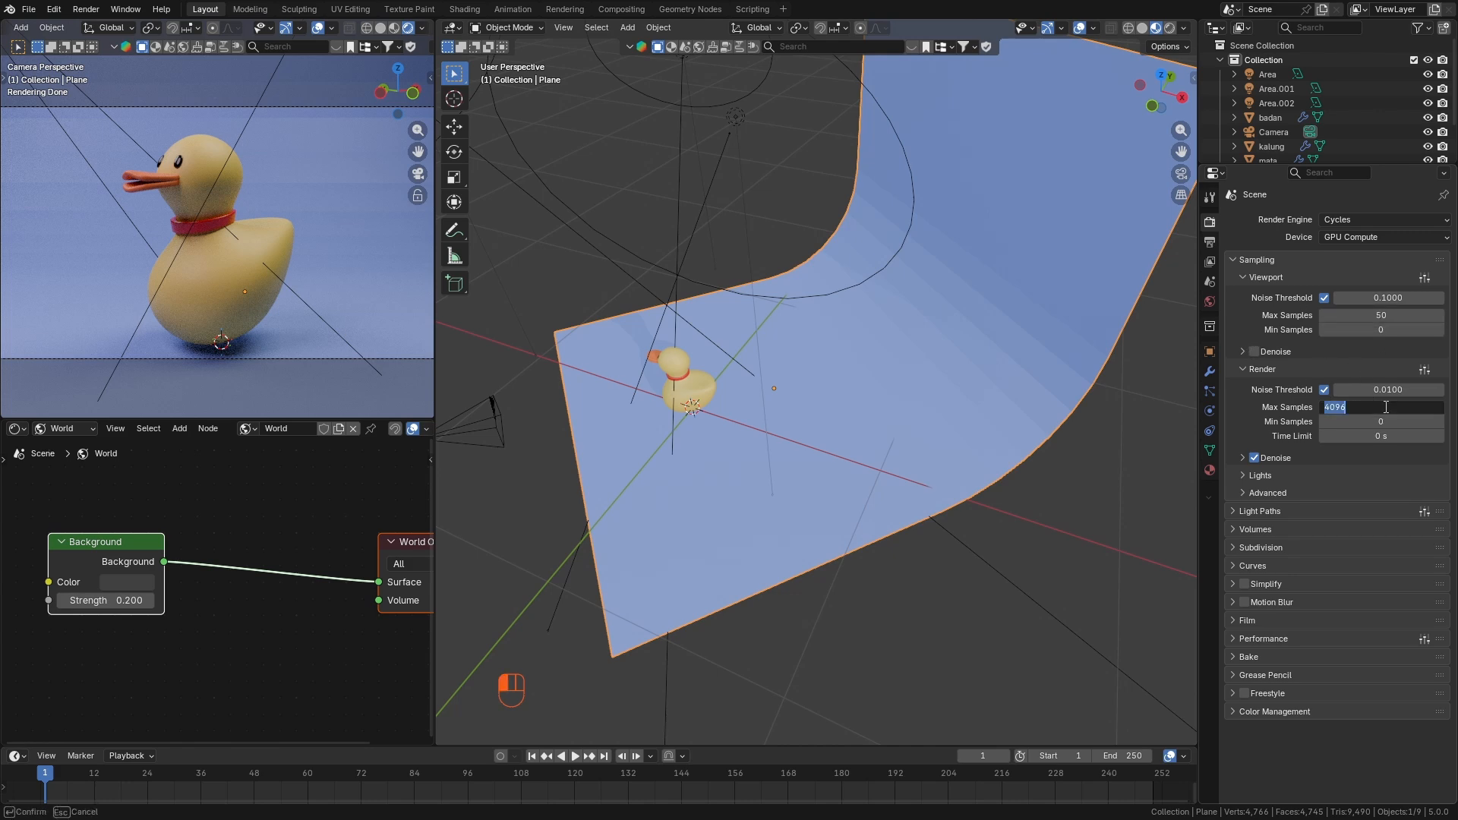
text(50)
key(Return)
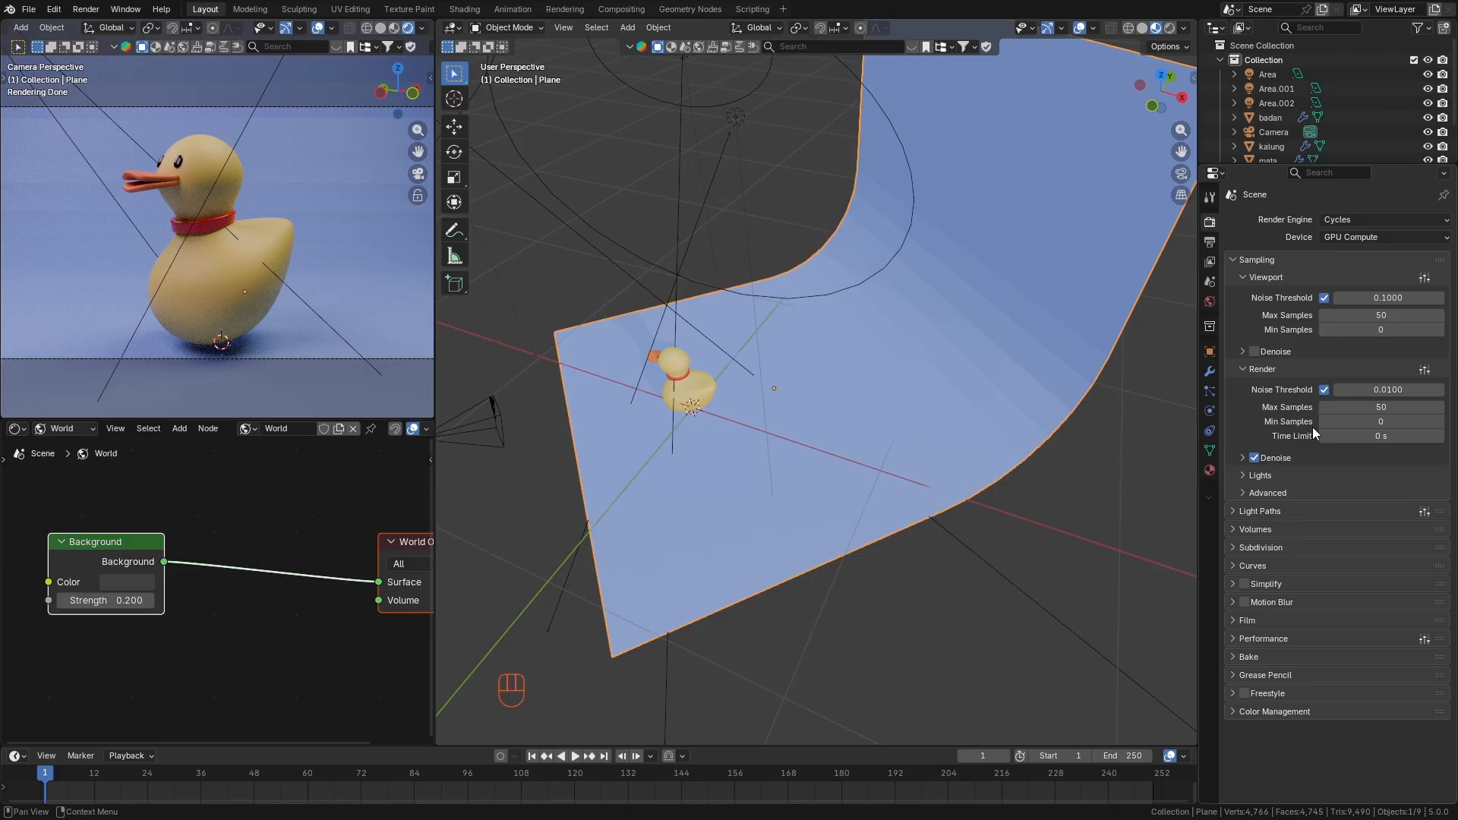
click(1244, 351)
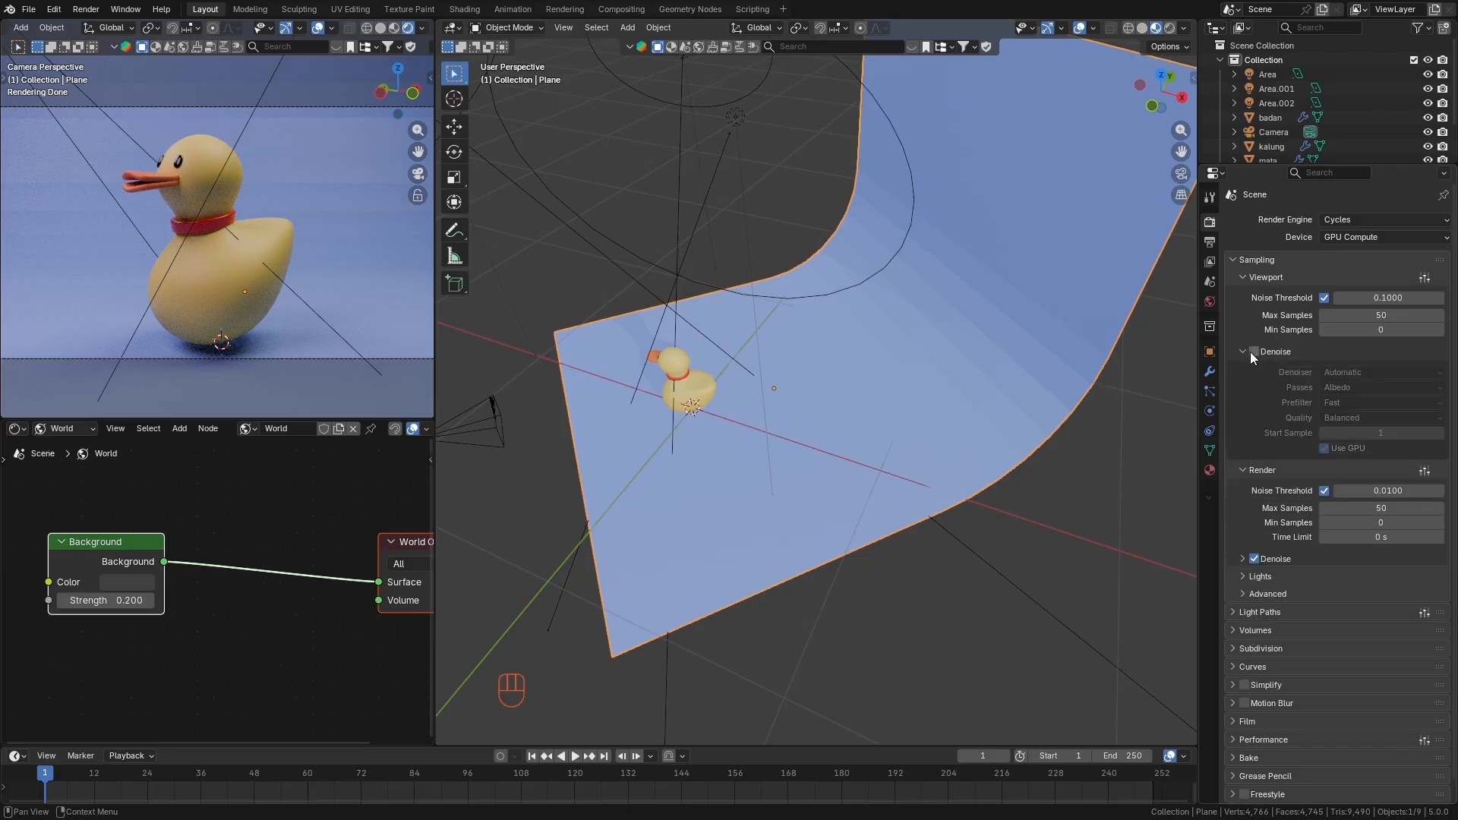
click(1252, 352)
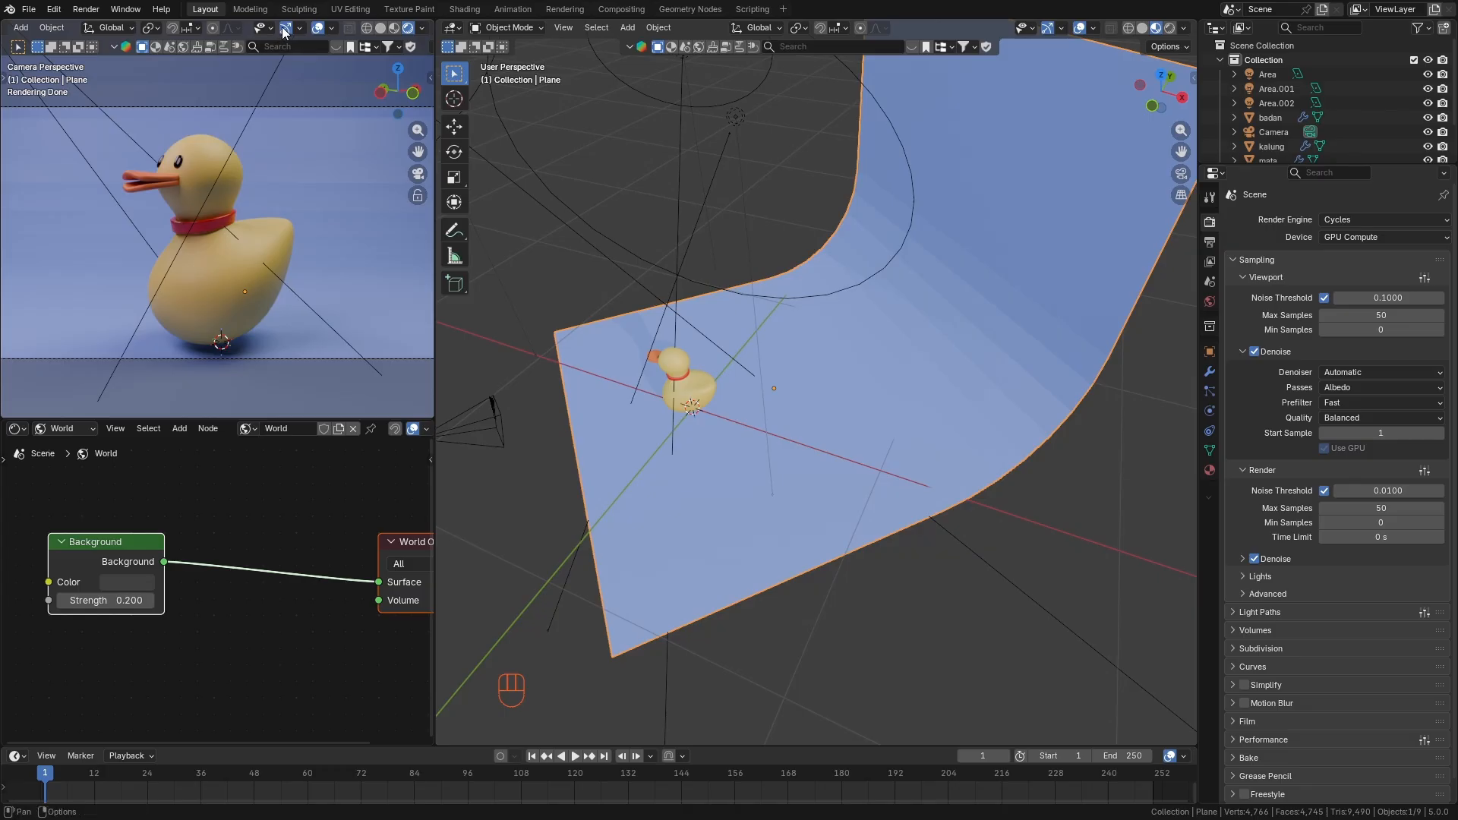
Hide the overlays in the camera view and widen that view for a larger preview.
click(316, 27)
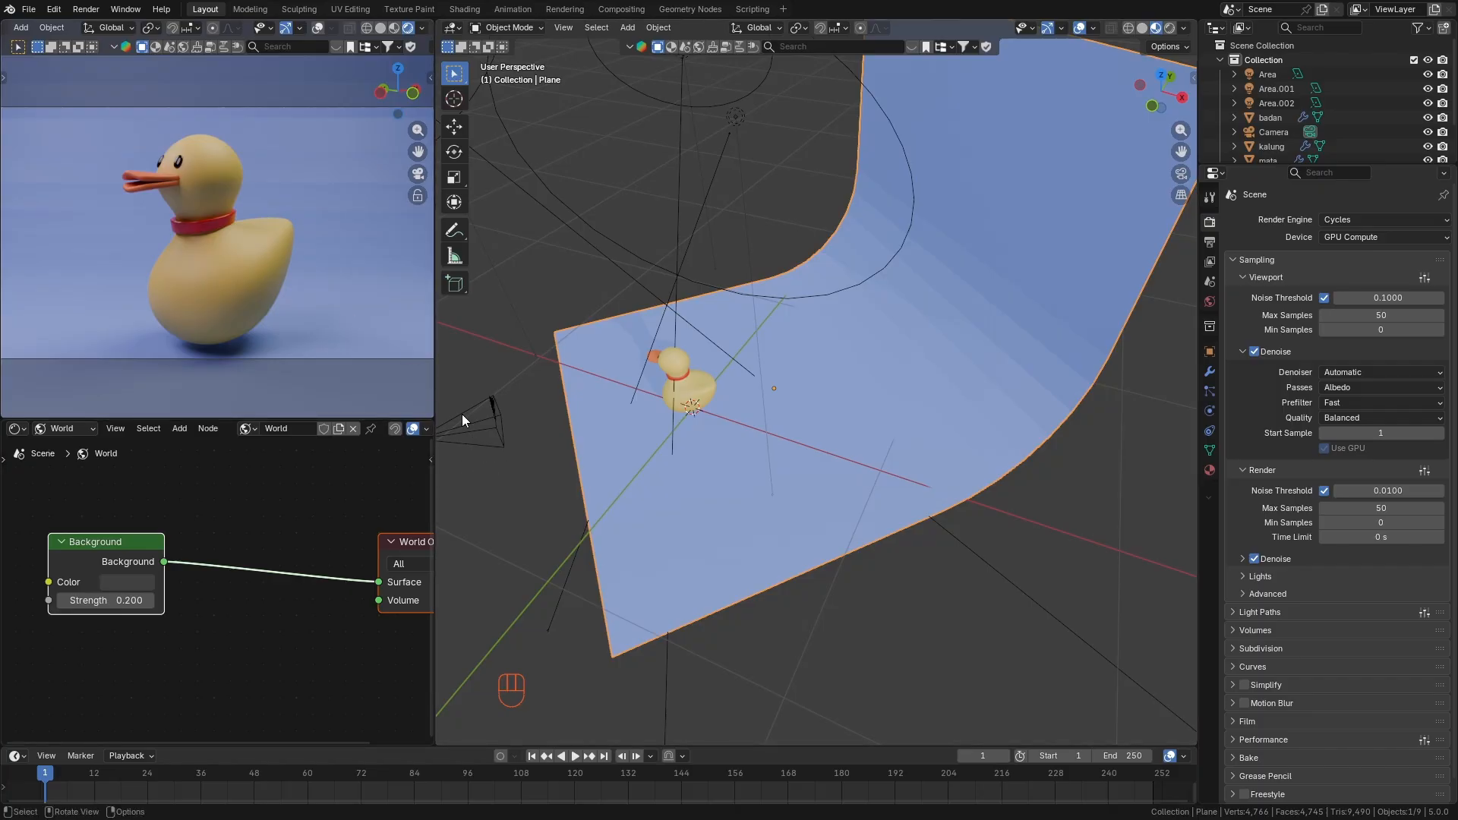
drag(434, 380, 581, 391)
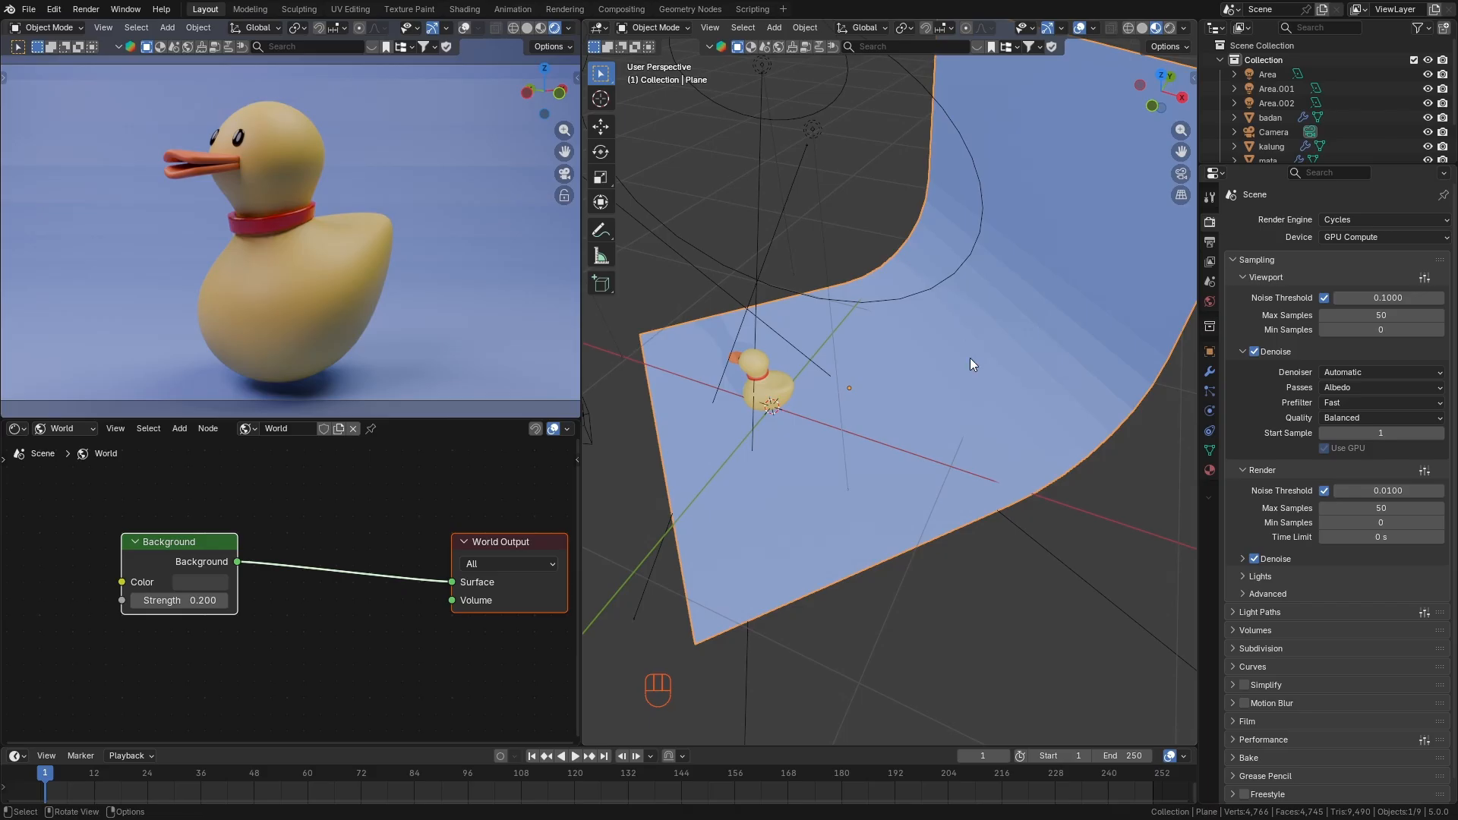
Apply Shade Smooth to the curved backdrop plane.
middle_drag(977, 355, 994, 322)
right_click(997, 303)
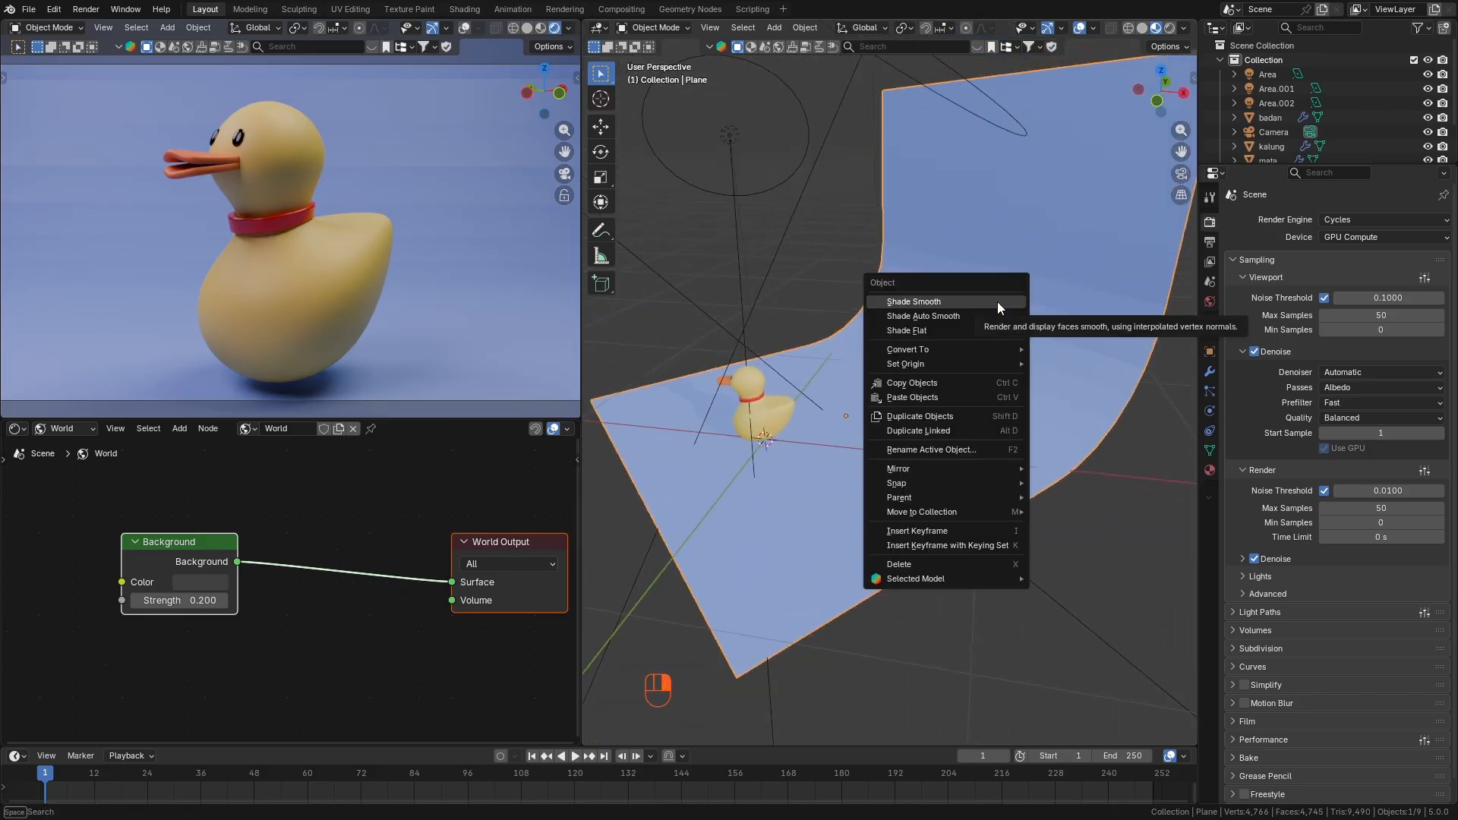
click(979, 303)
key(ctrl+z)
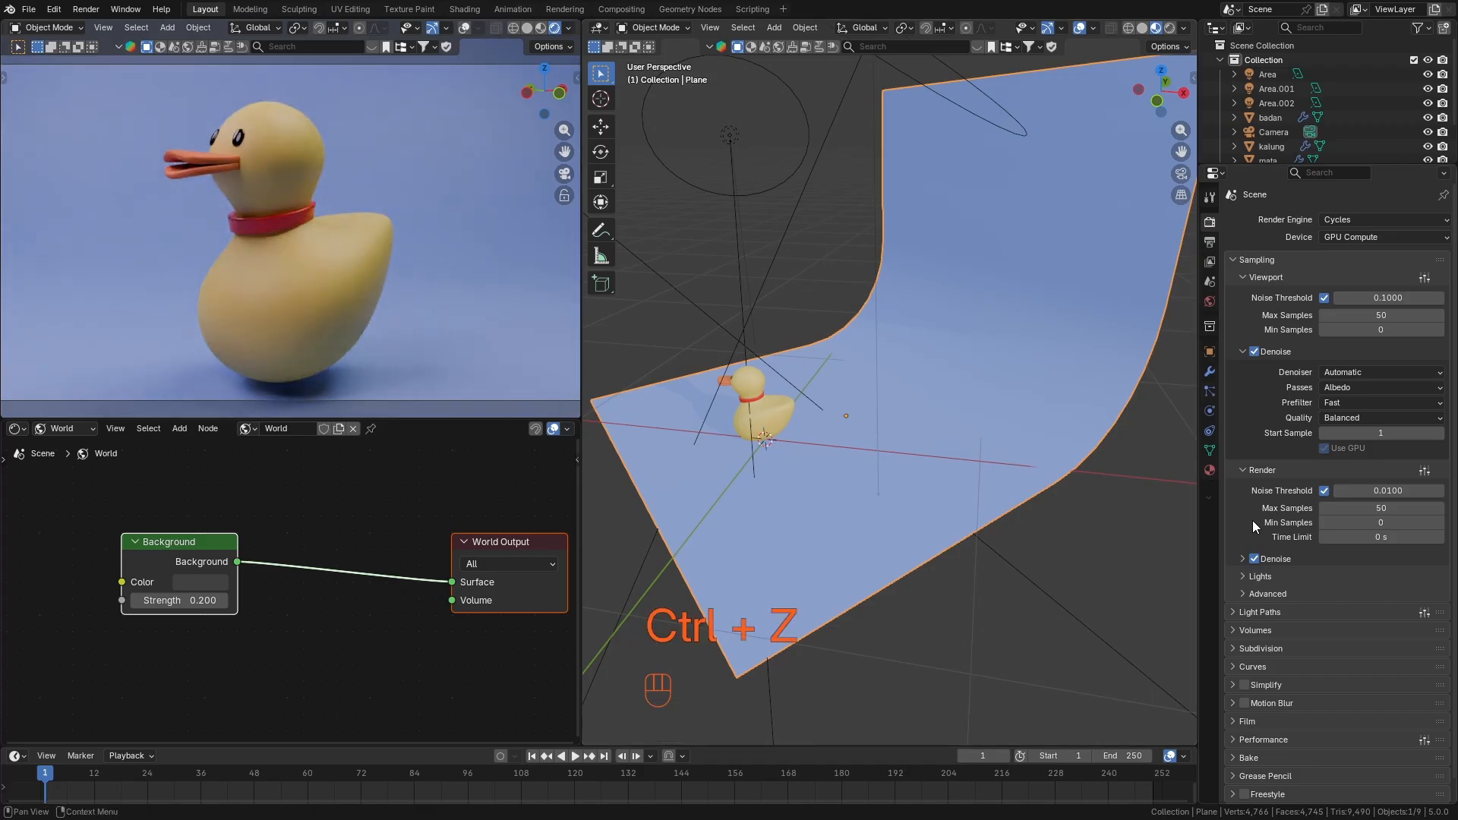
Set the bg material's base color to a deeper, more saturated blue, #4266D2.
click(1210, 470)
click(1378, 364)
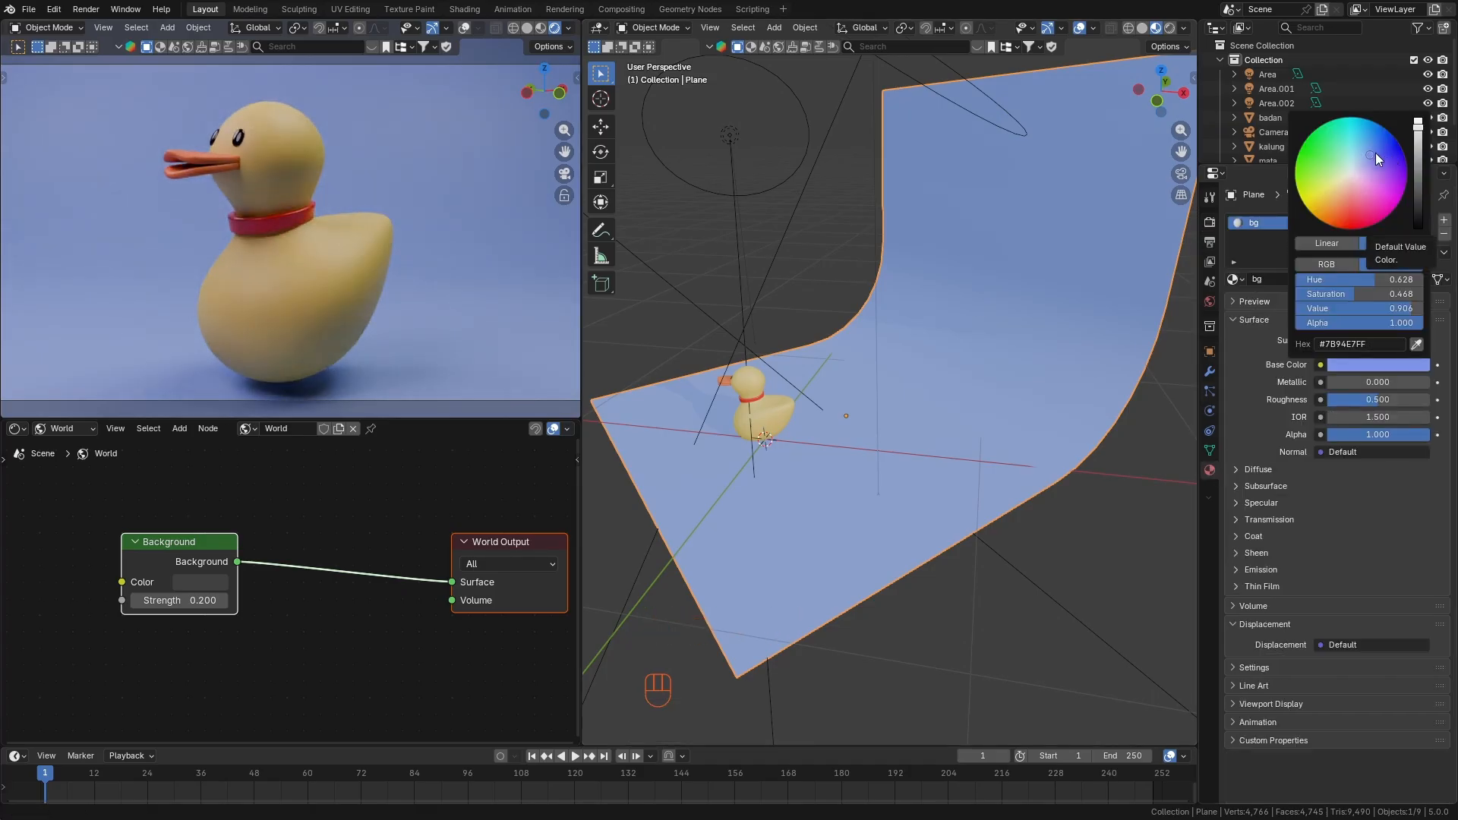
mouse_move(1372, 151)
mouse_down()
mouse_move(1418, 125)
mouse_move(1379, 146)
mouse_up()
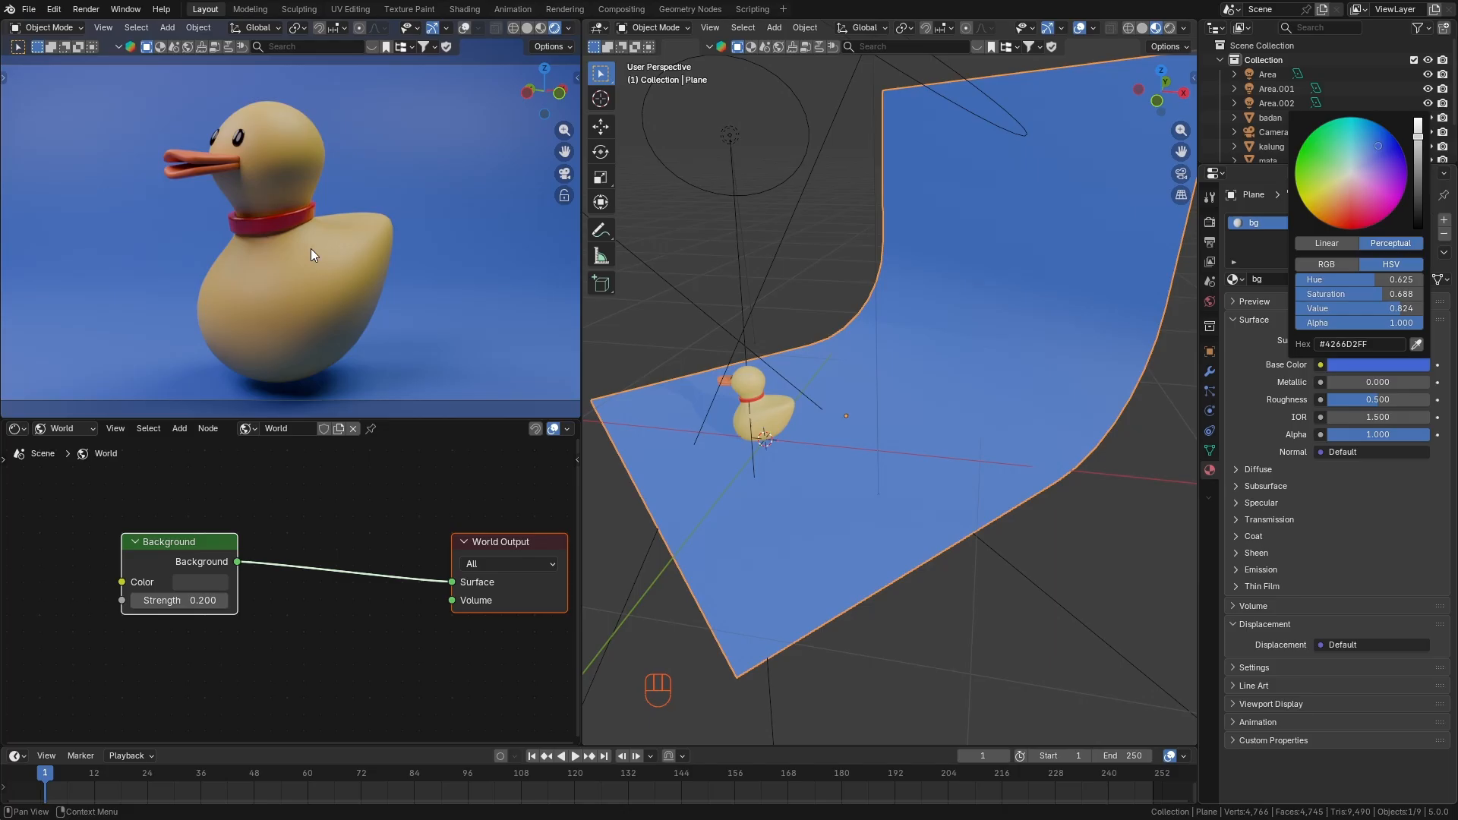
click(335, 222)
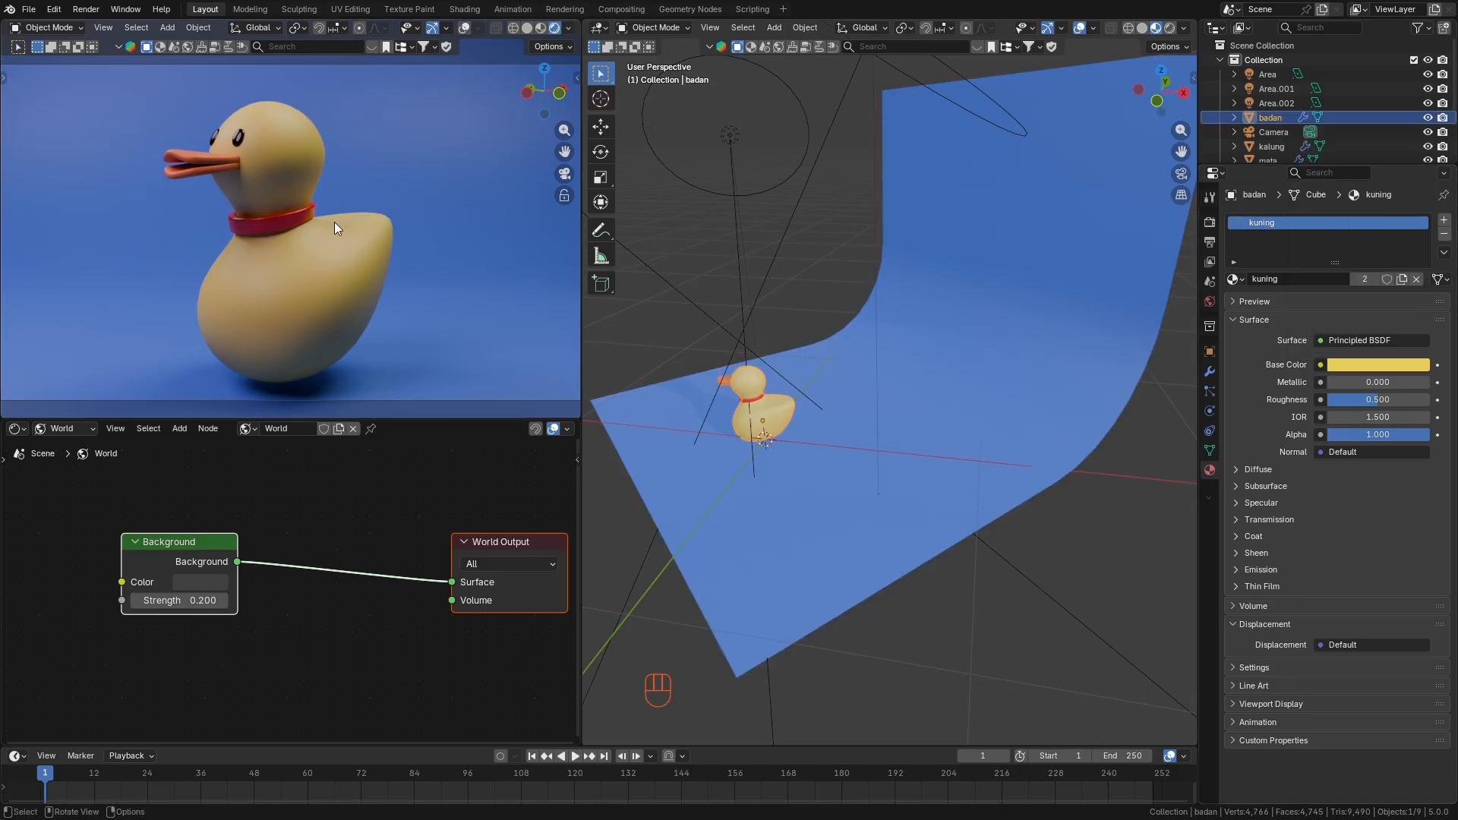
Fit the whole camera frame in the camera view and bring up the scene's render settings.
key(Home)
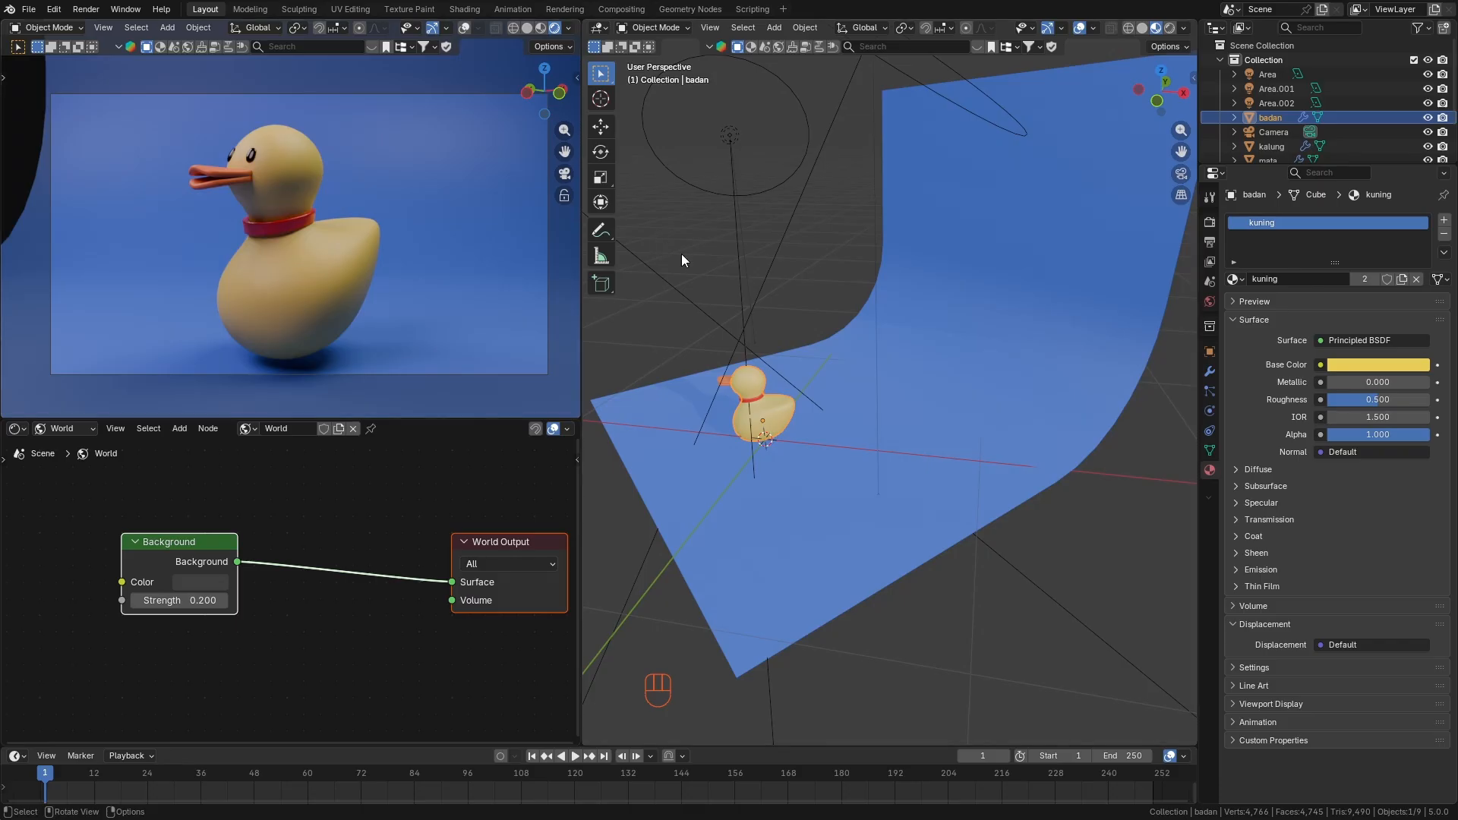
click(1209, 224)
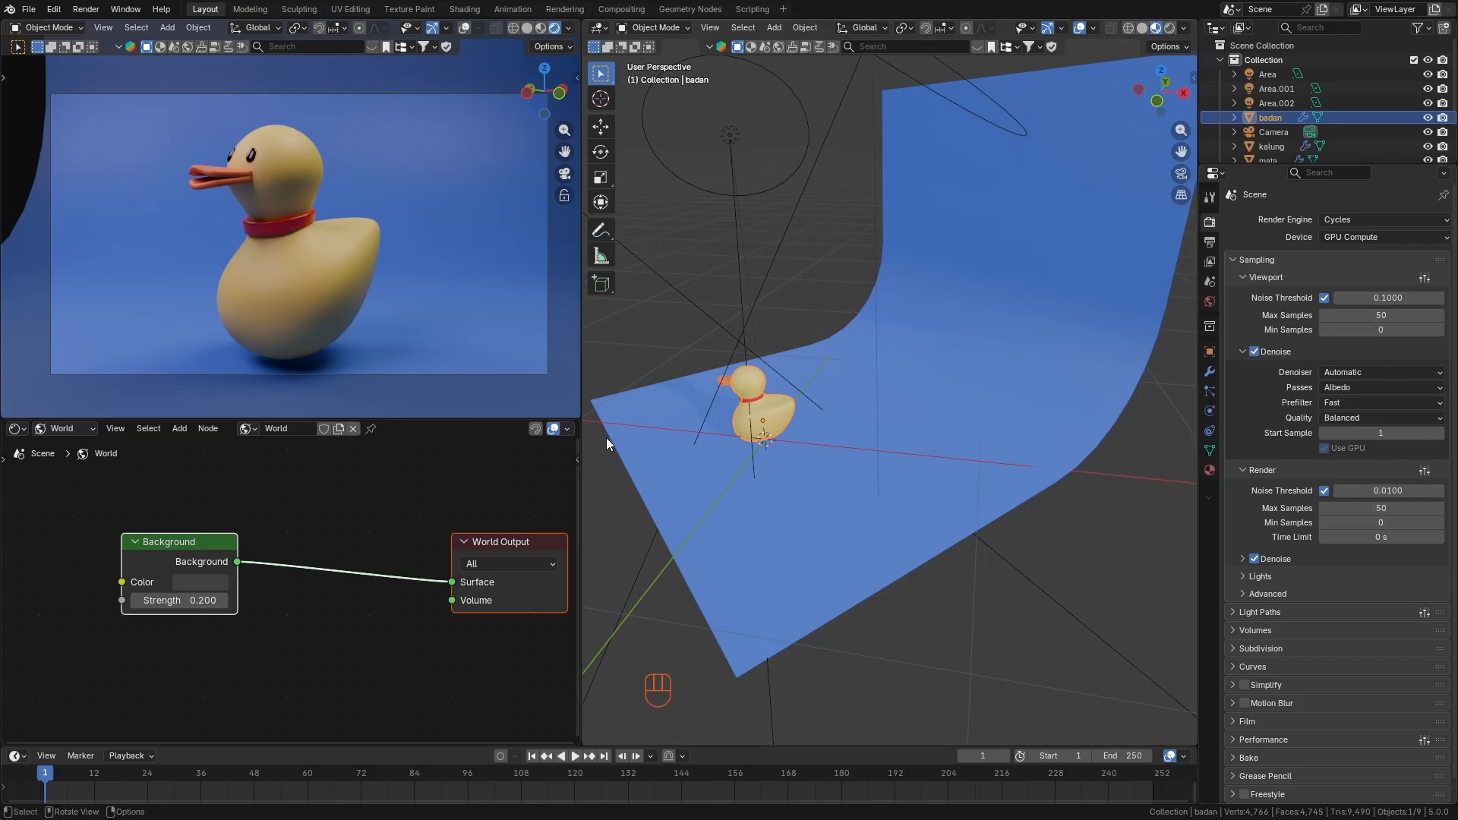
Set the maximum samples to 30 for both viewport and render, and bring up the scene's output settings.
click(1384, 315)
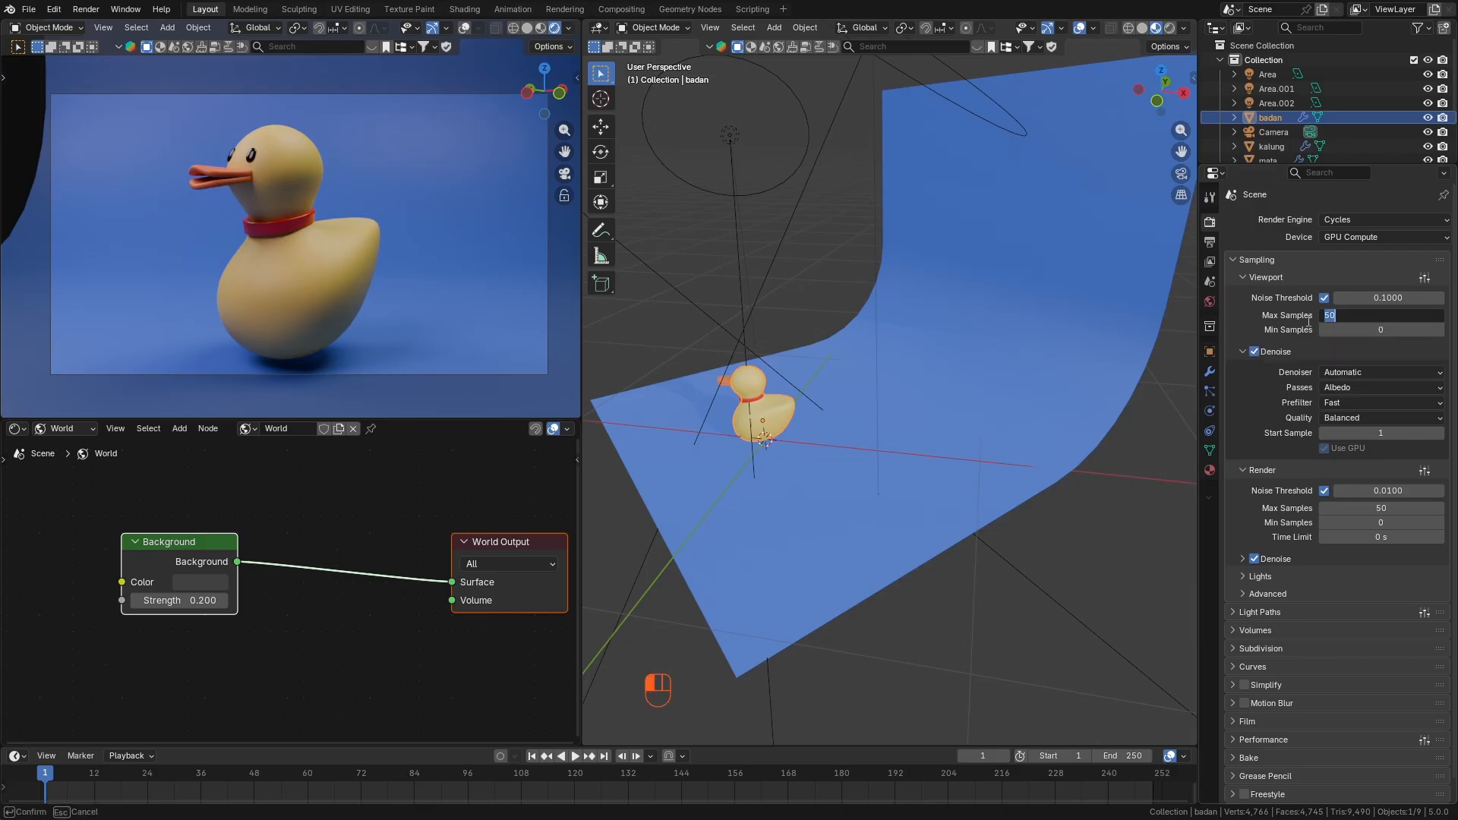
text(30)
key(Return)
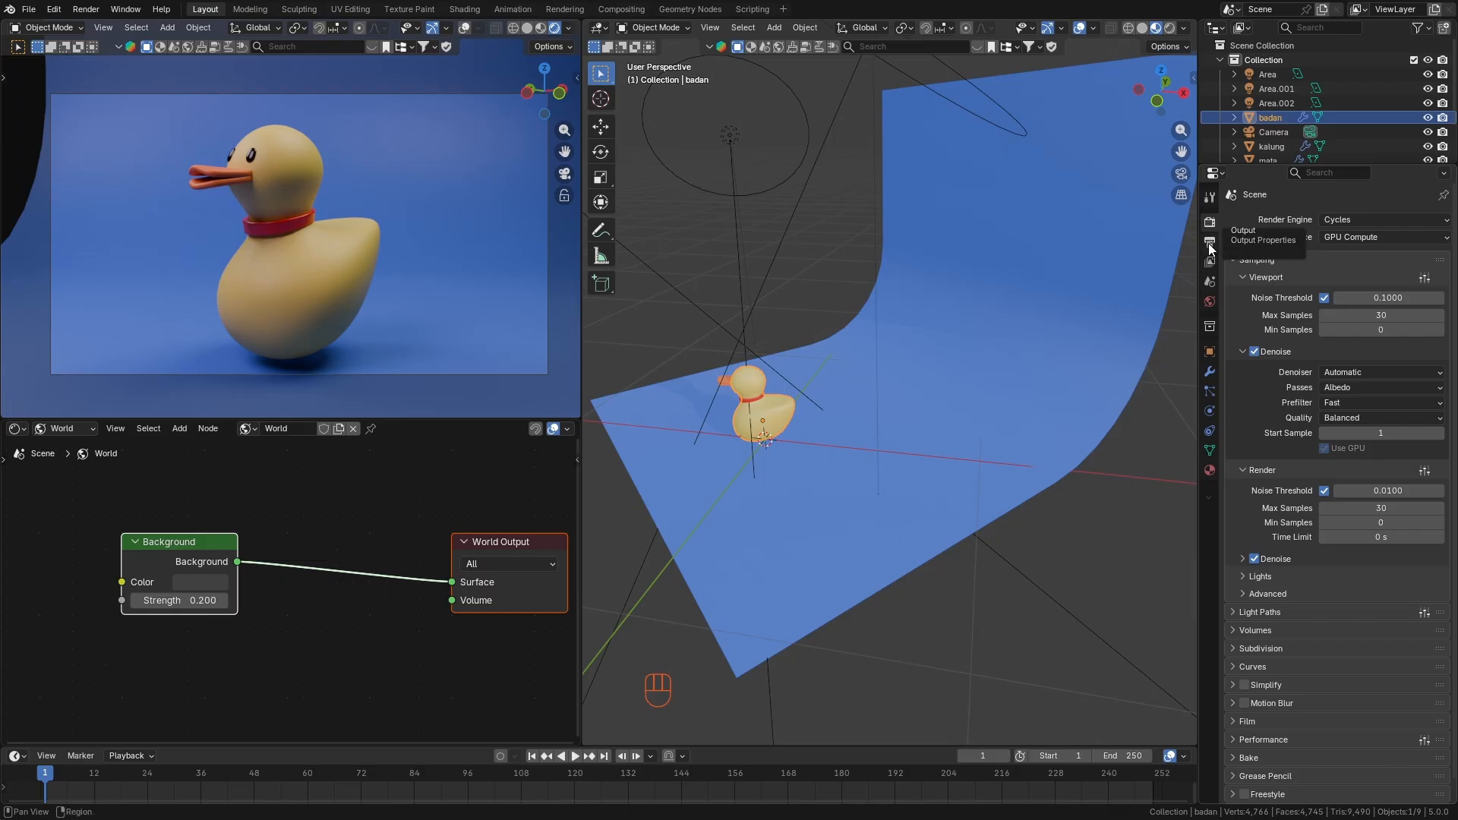
click(1210, 245)
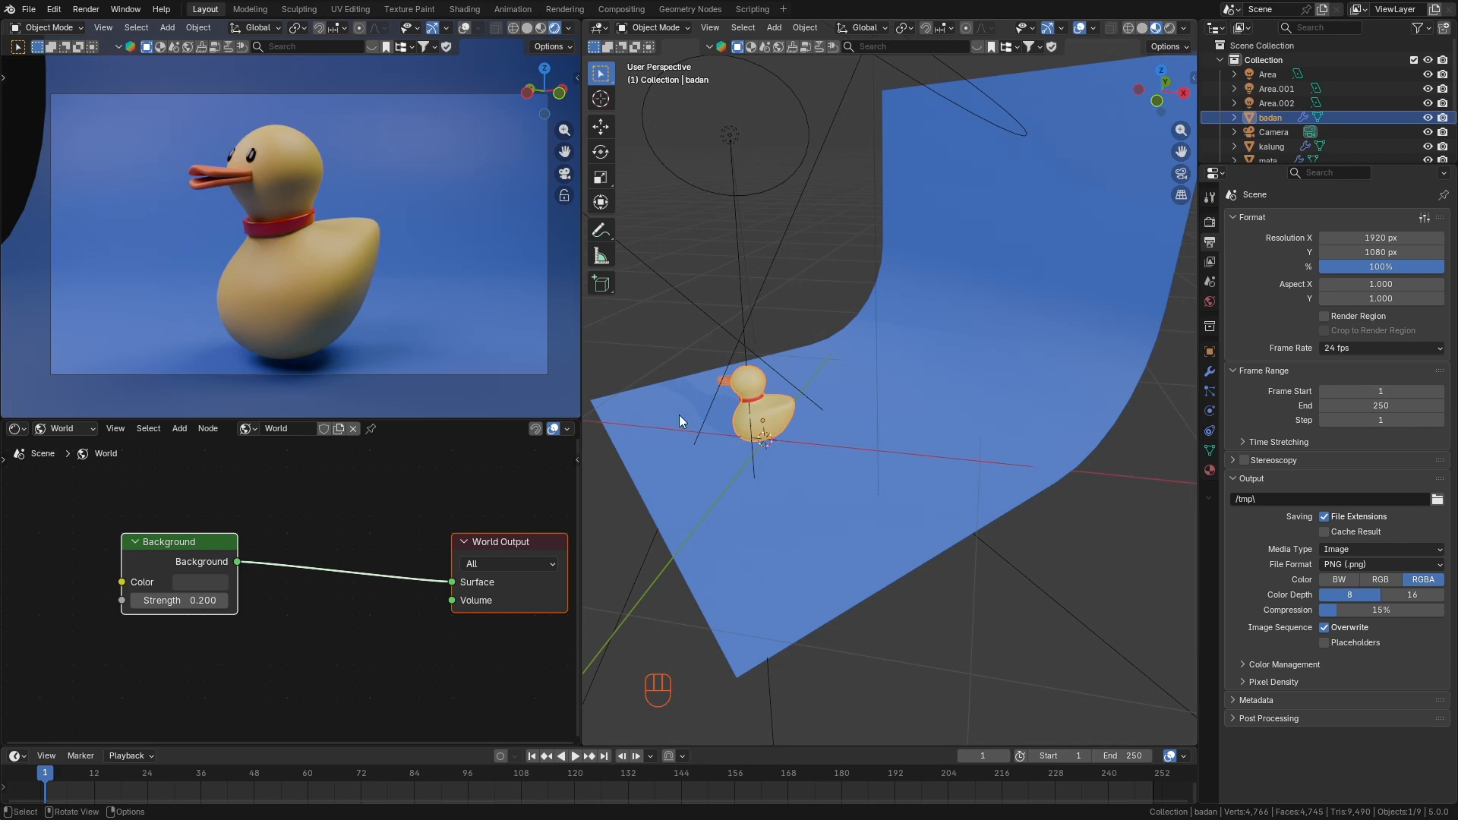
Select the camera in the scene and open its lens and depth of field settings.
scroll(835, 441, down, 4)
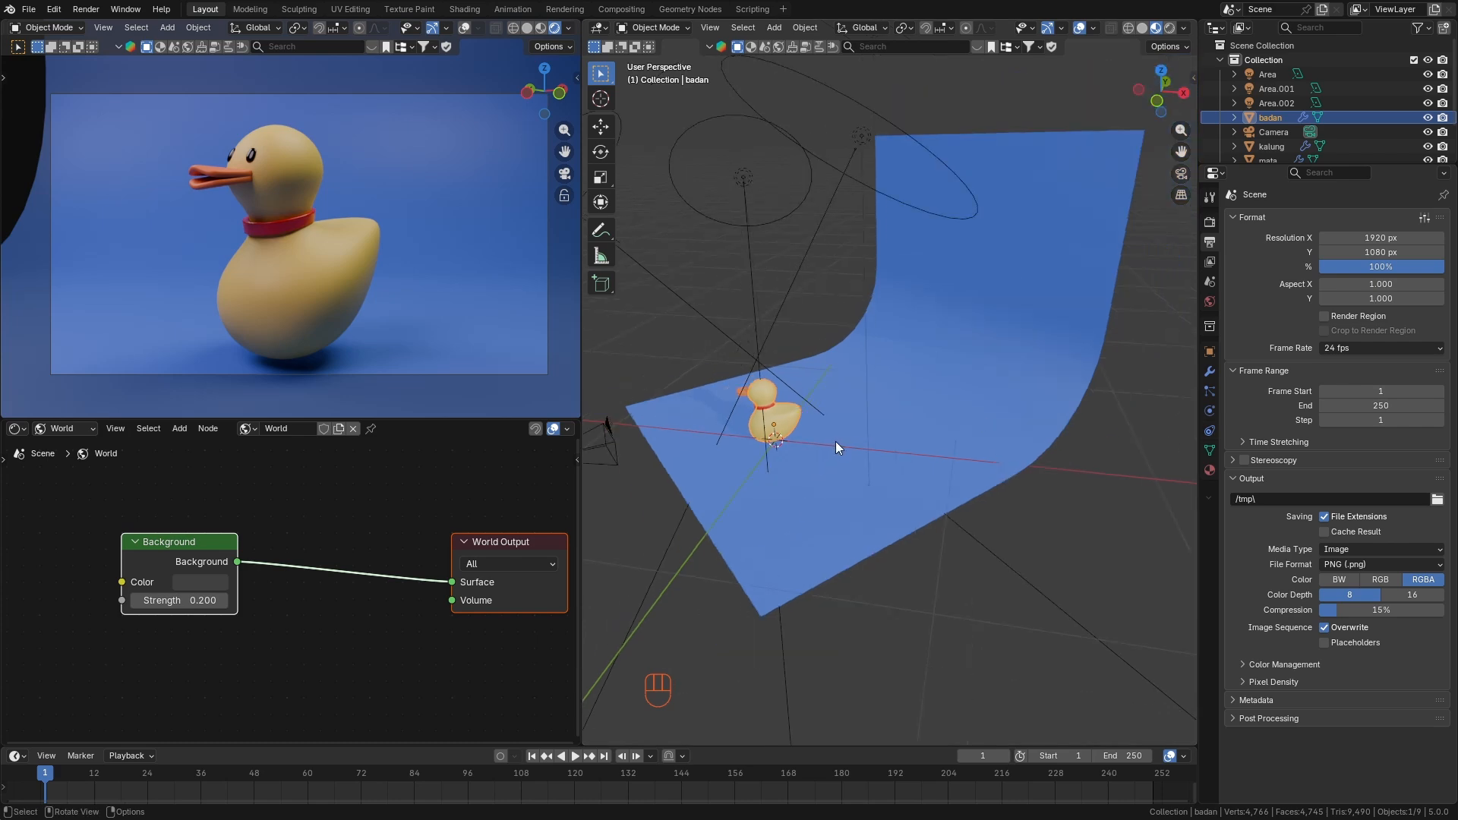
scroll(703, 453, up, 3)
click(703, 453)
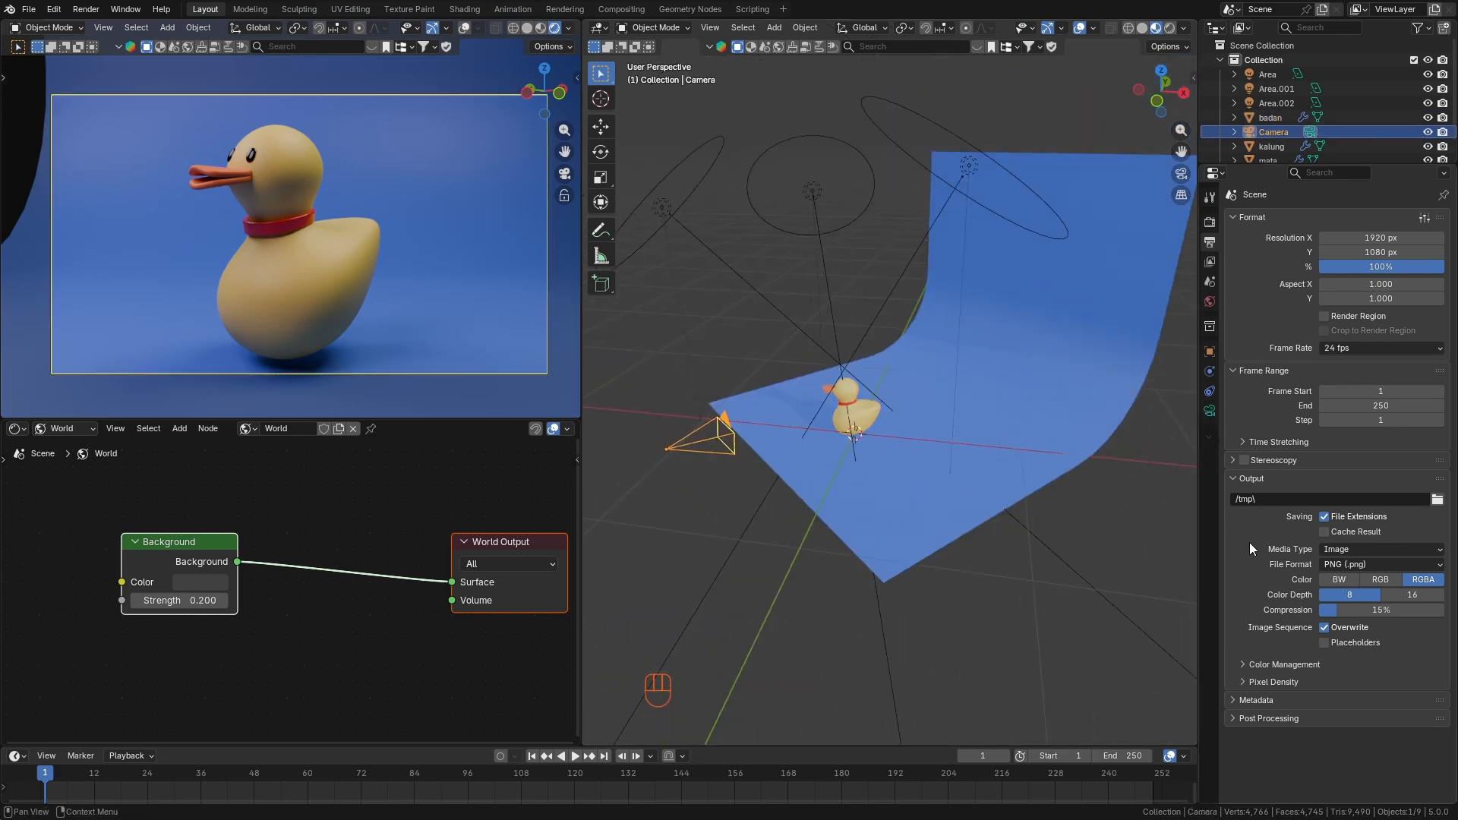
click(1209, 410)
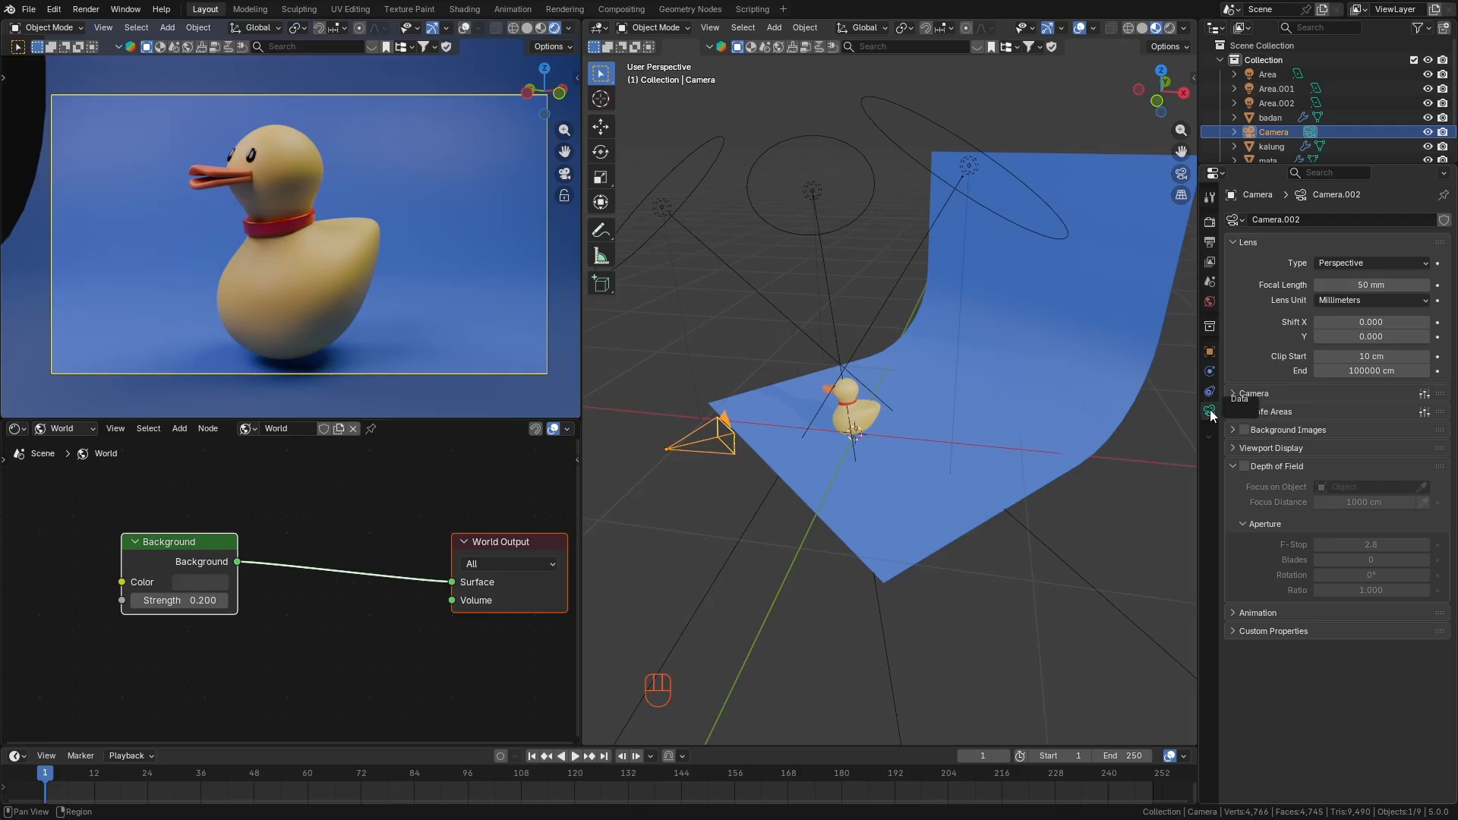
Try the Orthographic, Panoramic and Custom lens types on the camera, and restore Perspective.
click(1370, 262)
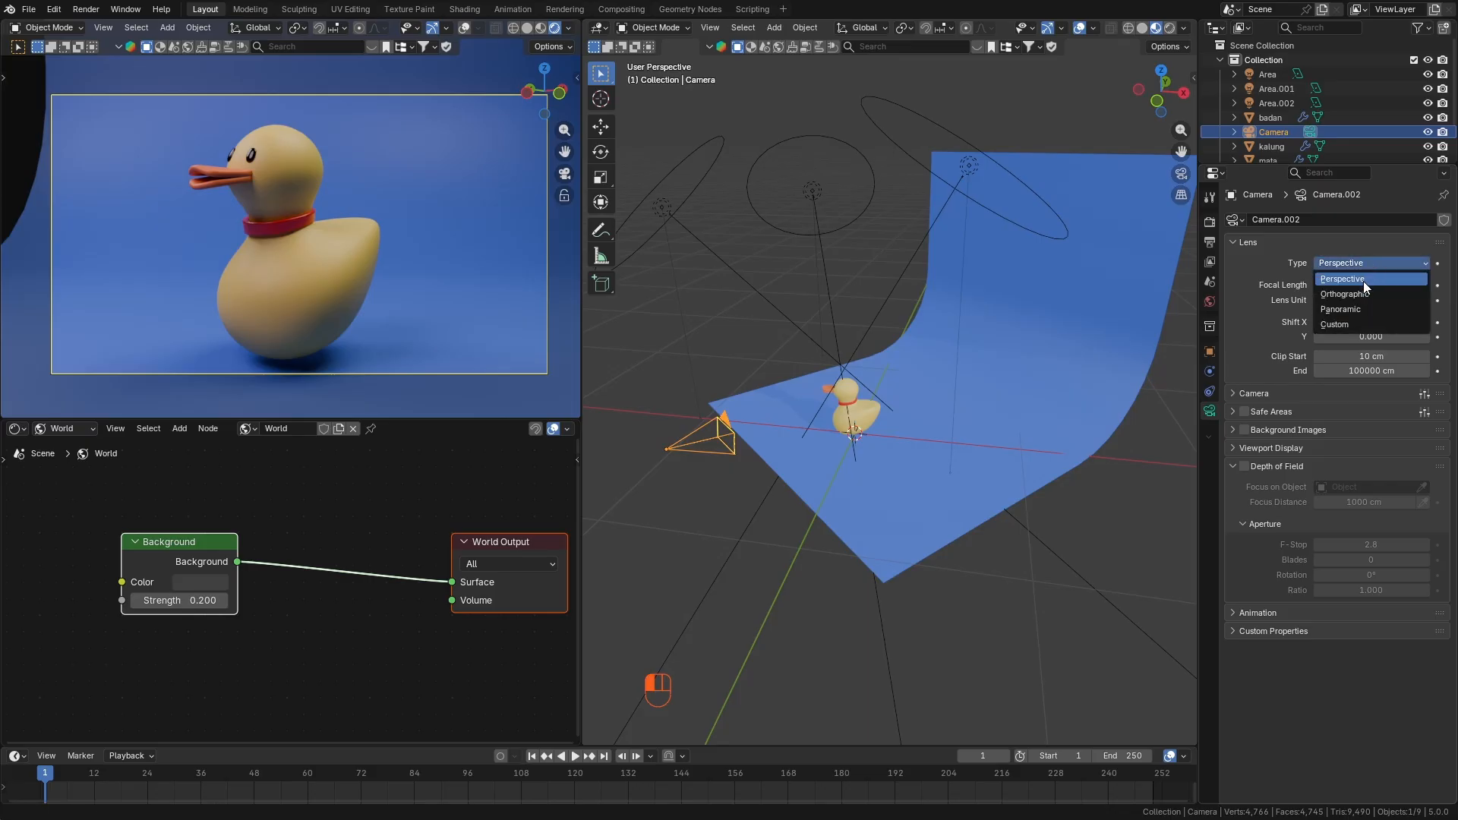
click(1356, 294)
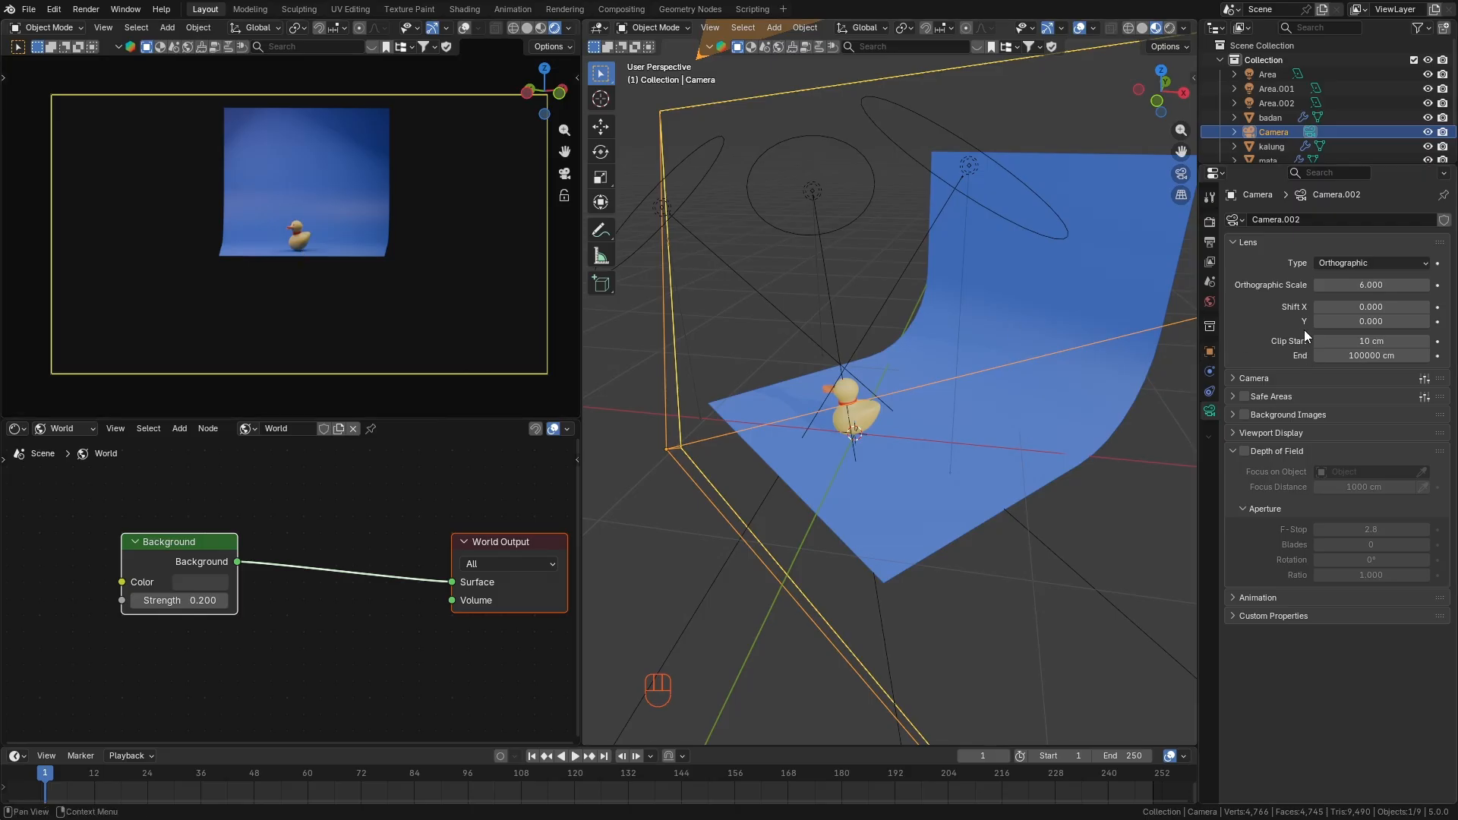
click(1344, 263)
click(1328, 309)
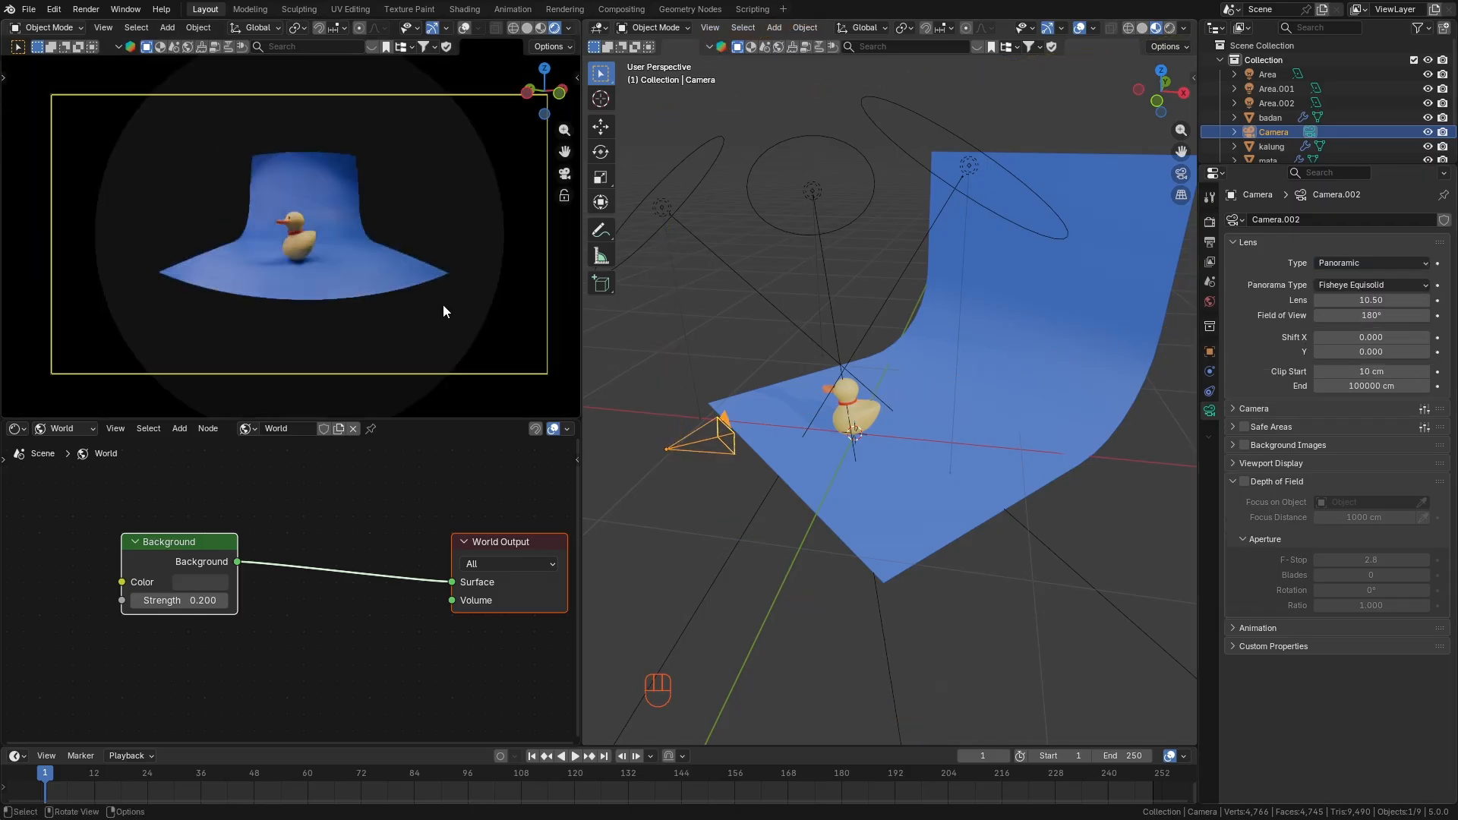
click(1363, 261)
click(1335, 325)
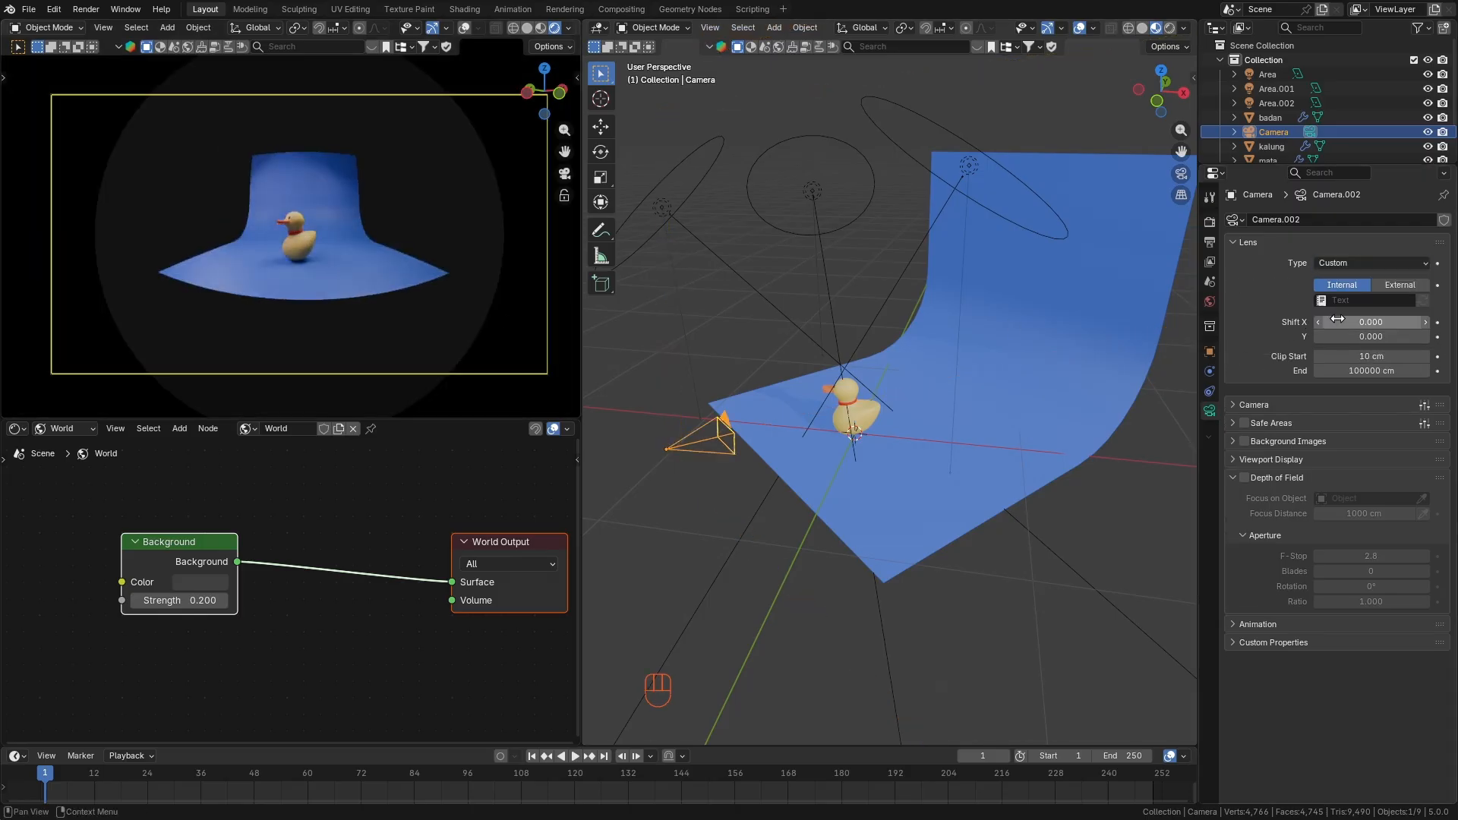
click(1354, 263)
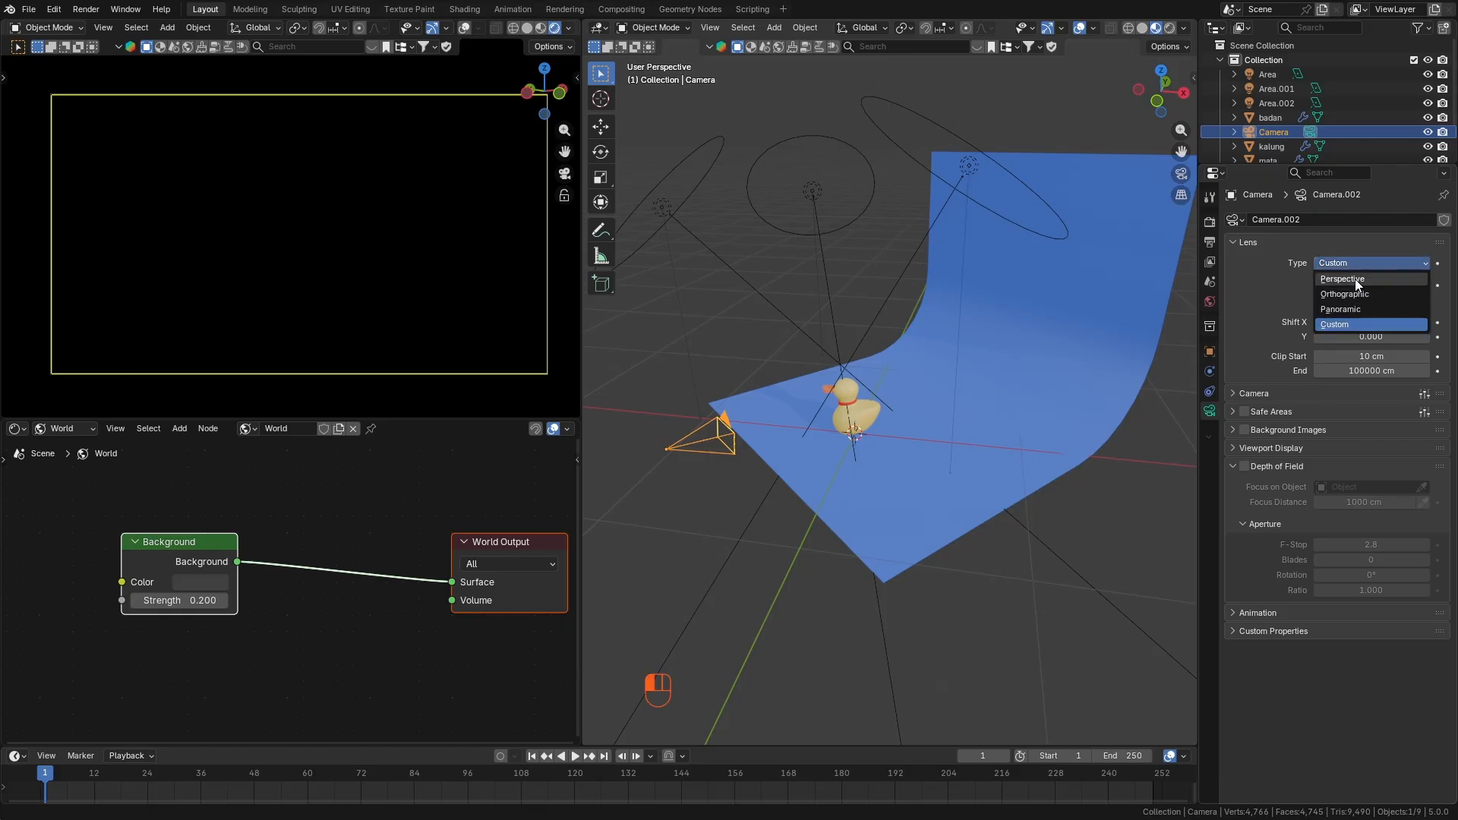
click(1355, 279)
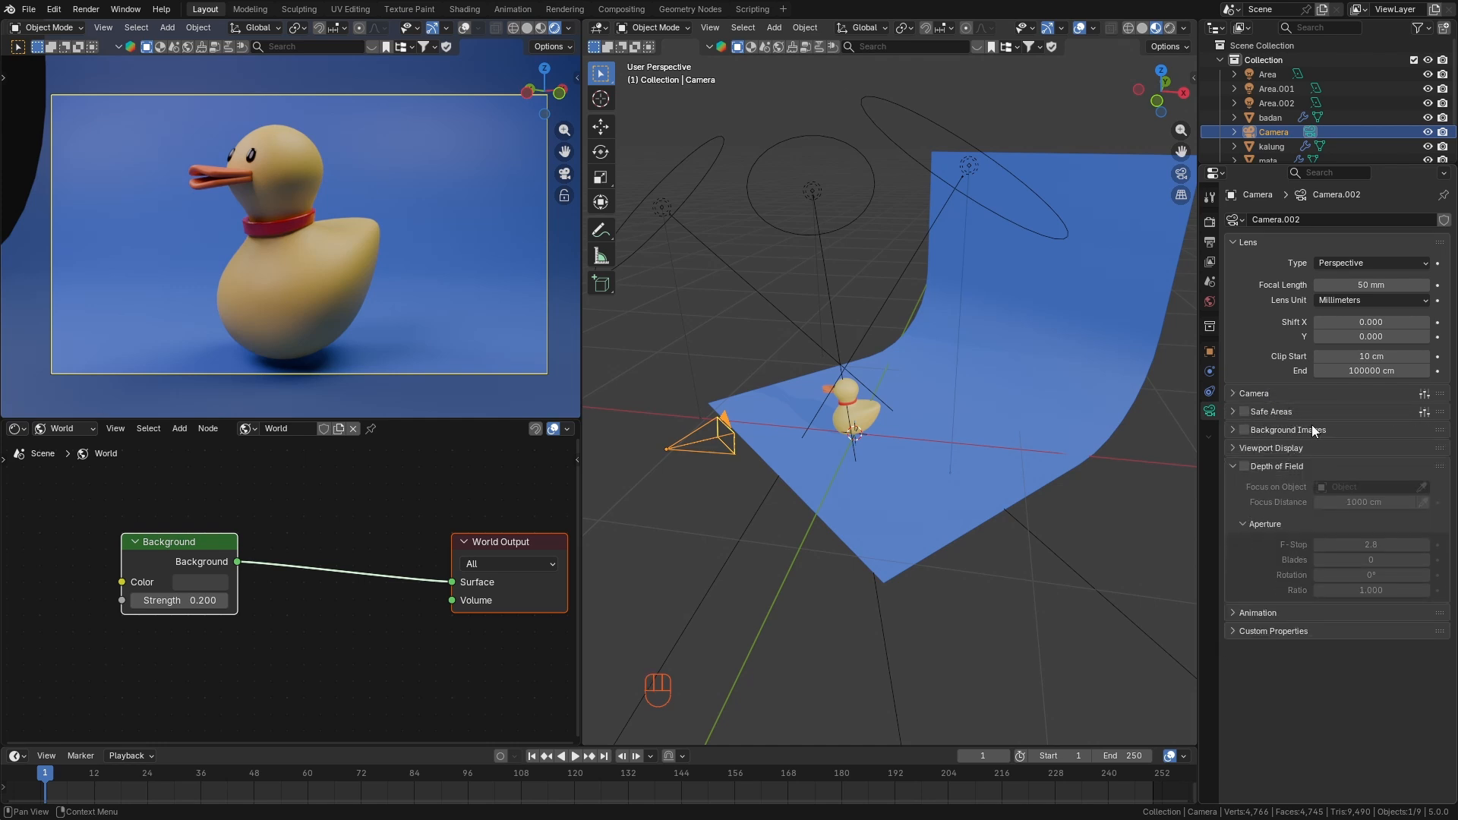
Enable depth of field on the camera and lower the focus distance to 641 cm.
click(1245, 468)
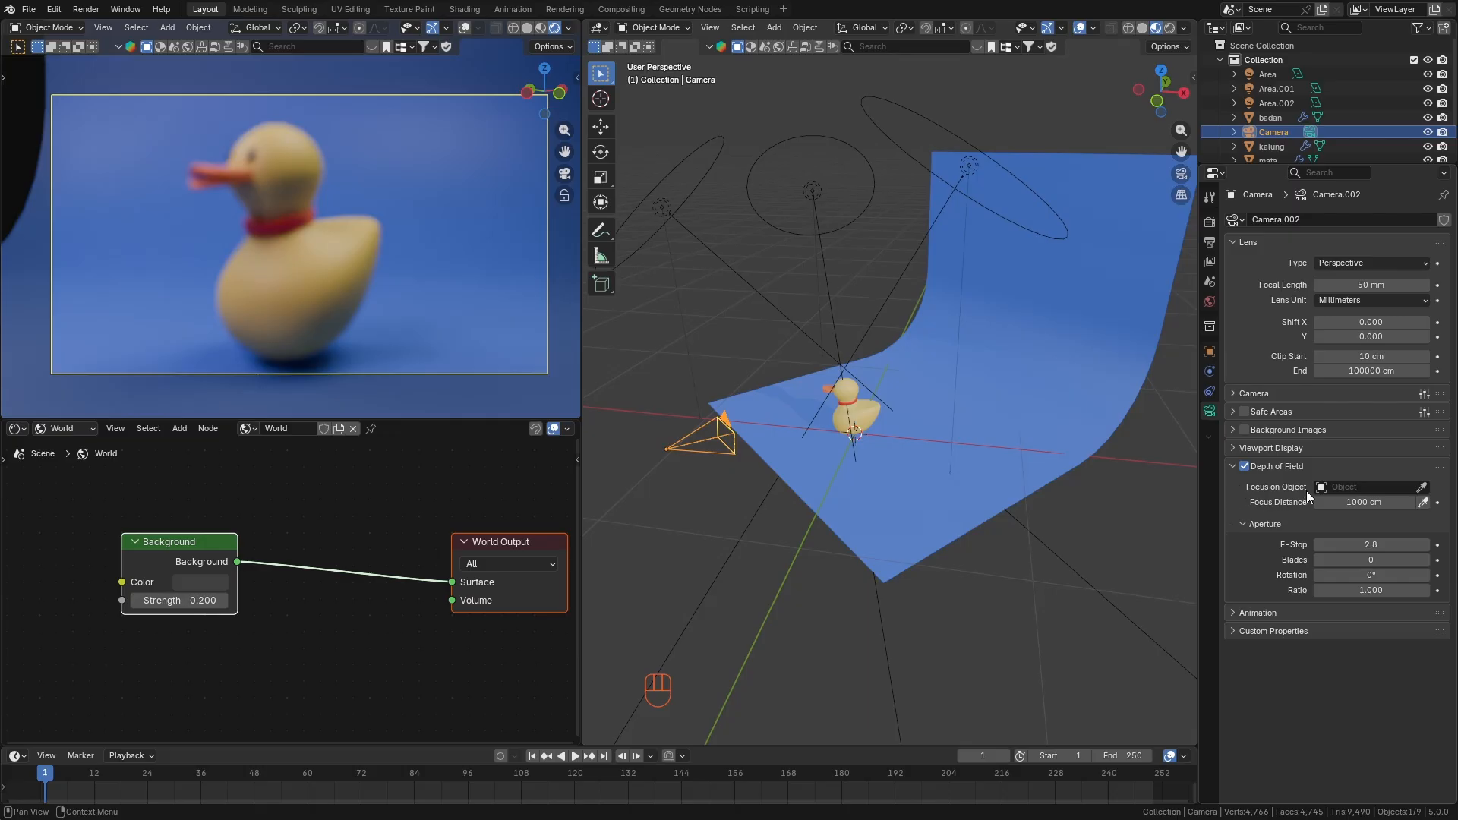
double_click(1382, 506)
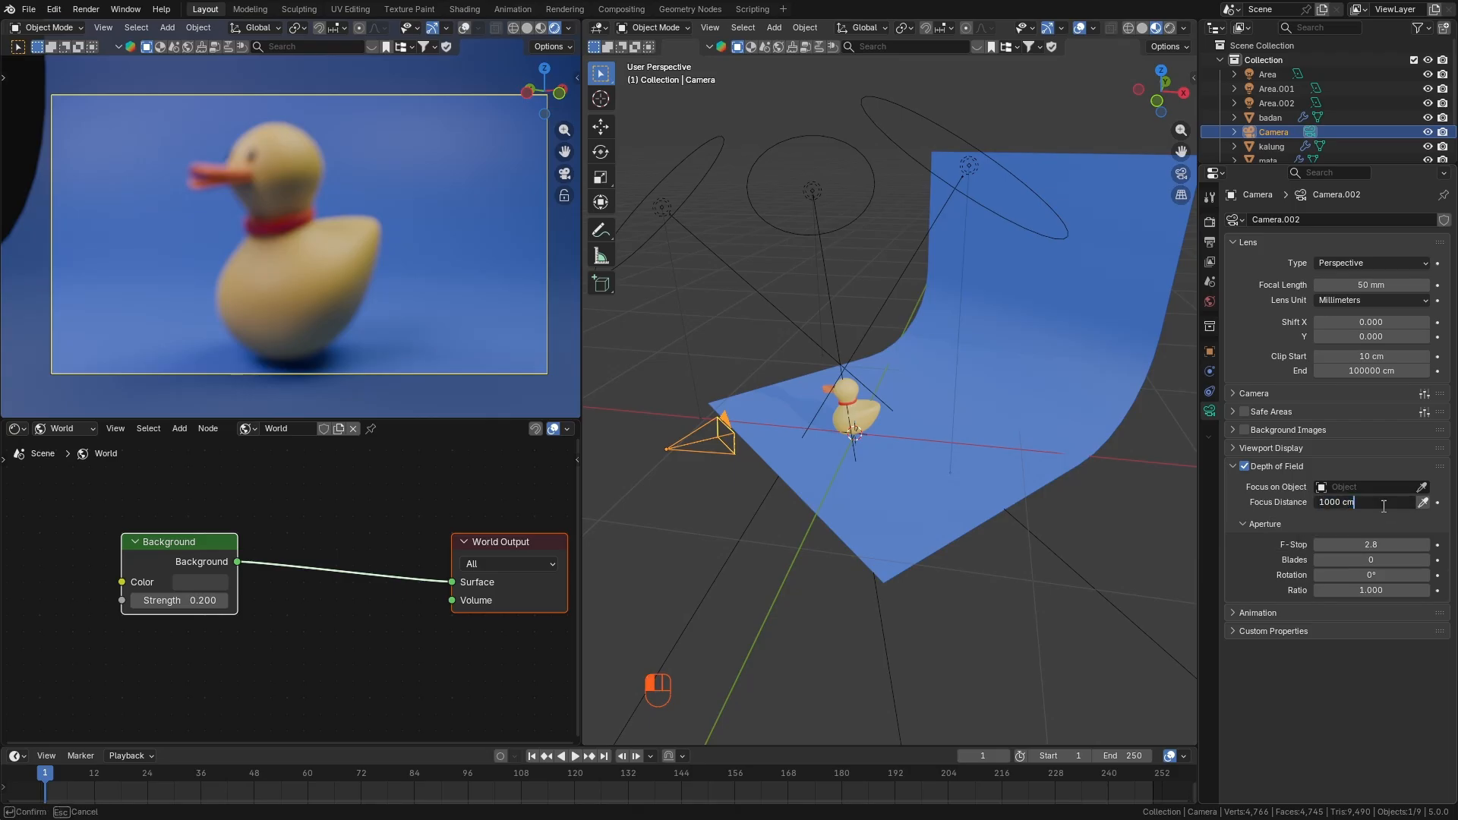
double_click(1381, 507)
click(1382, 507)
click(1360, 518)
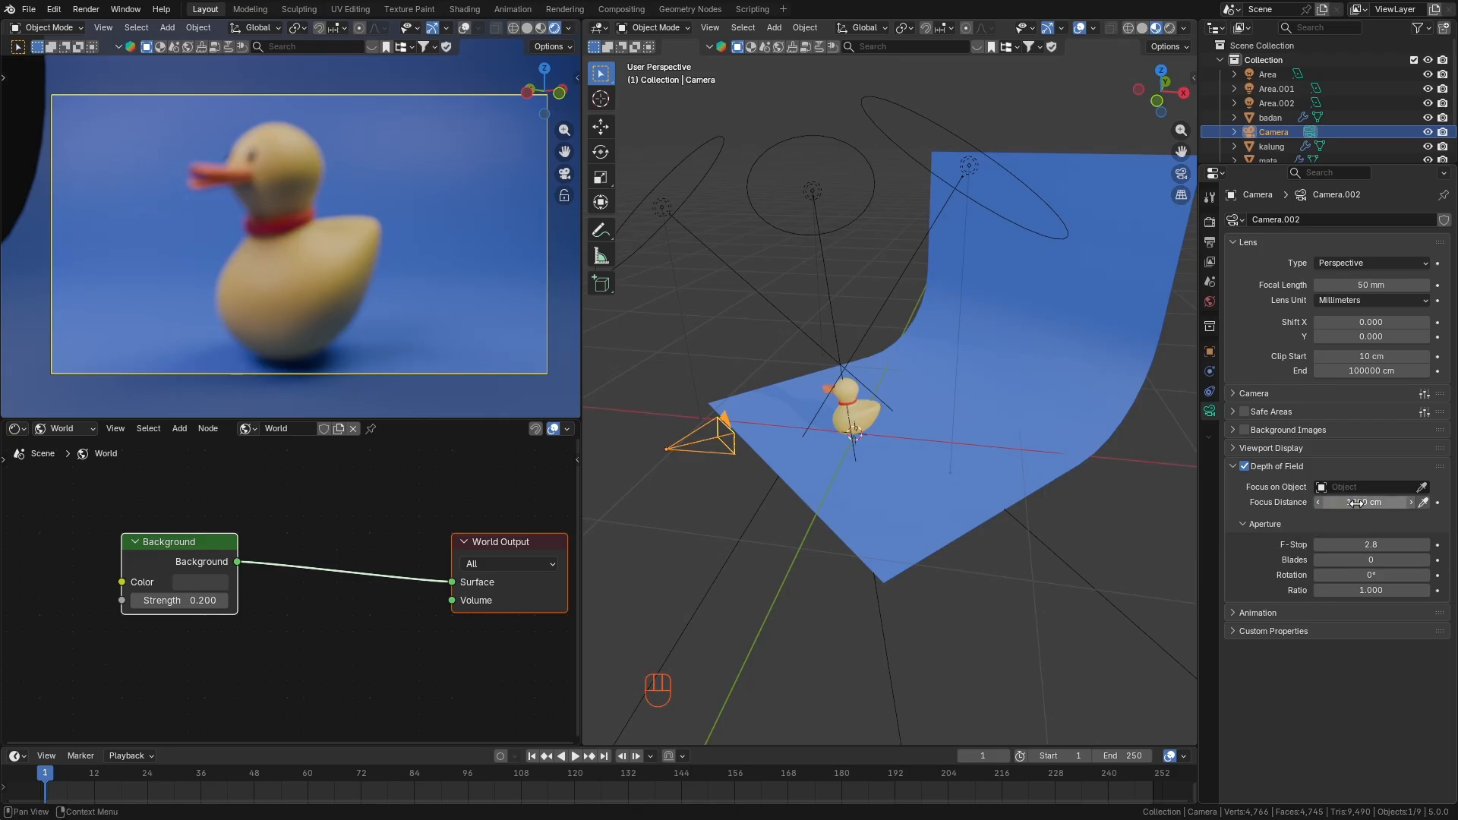
drag(1382, 504, 1353, 535)
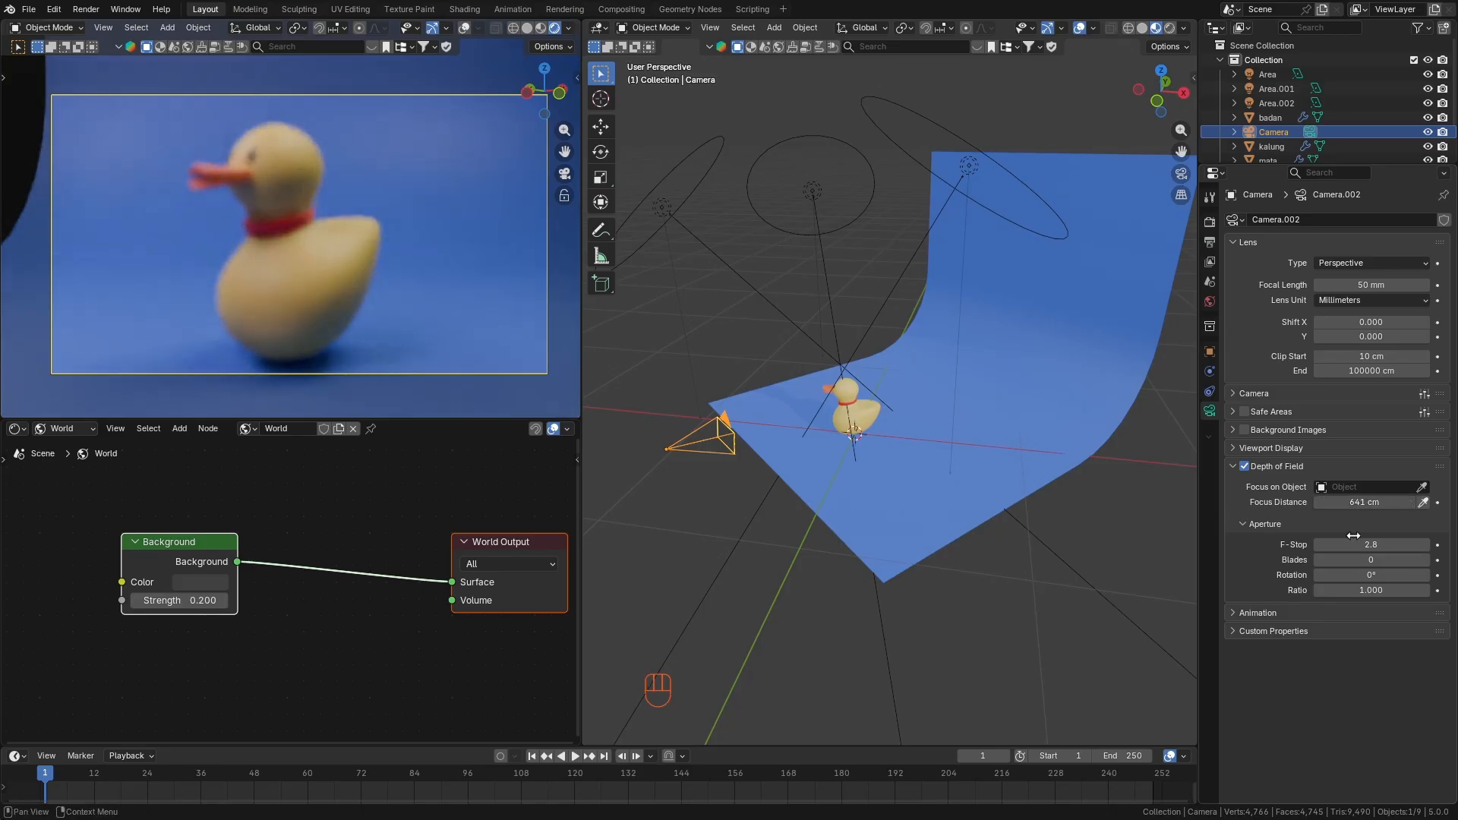
Pick the duck's body, badan, as the focus object for the camera's depth of field.
click(1423, 489)
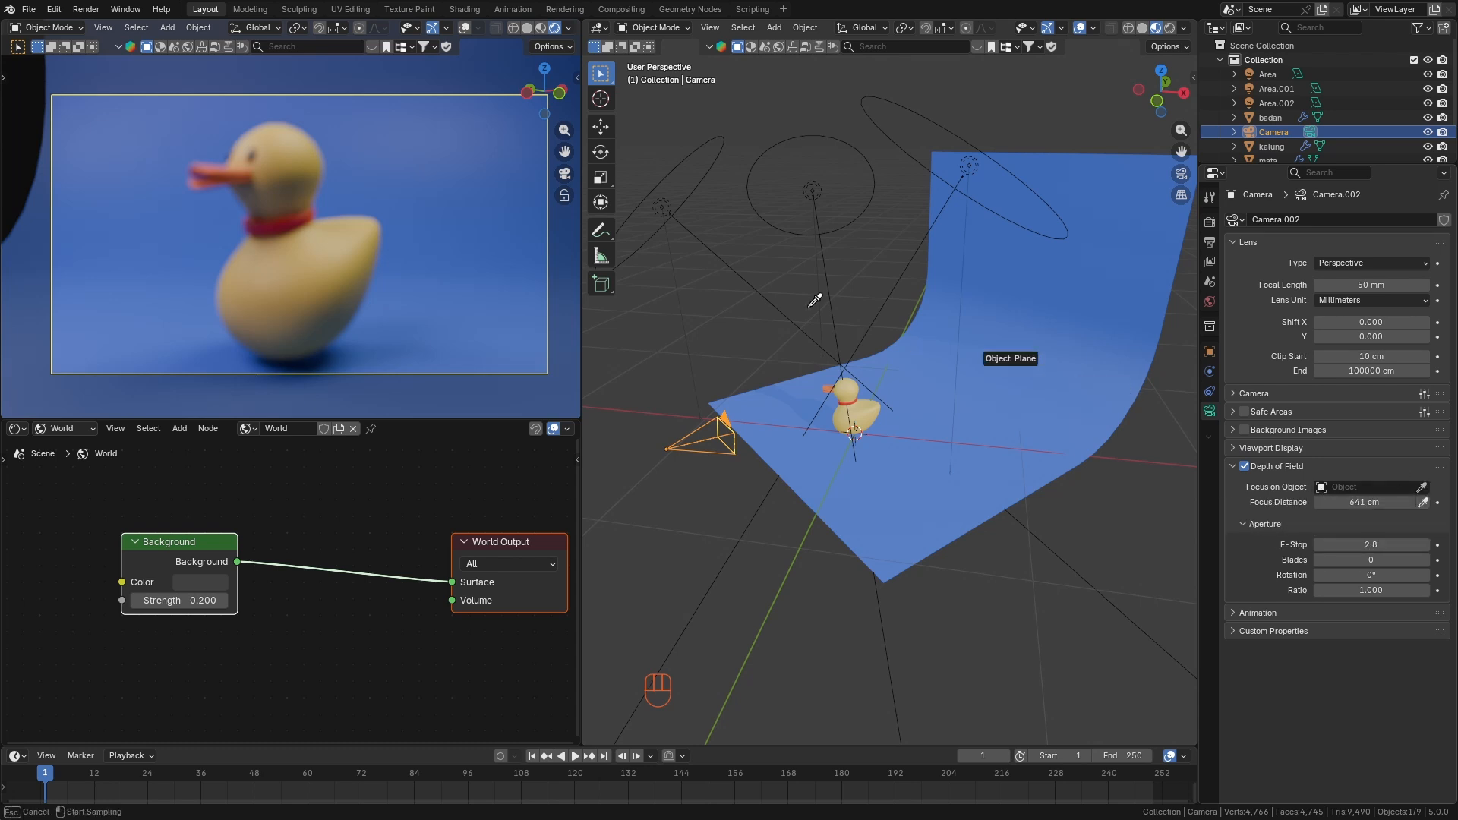
click(276, 172)
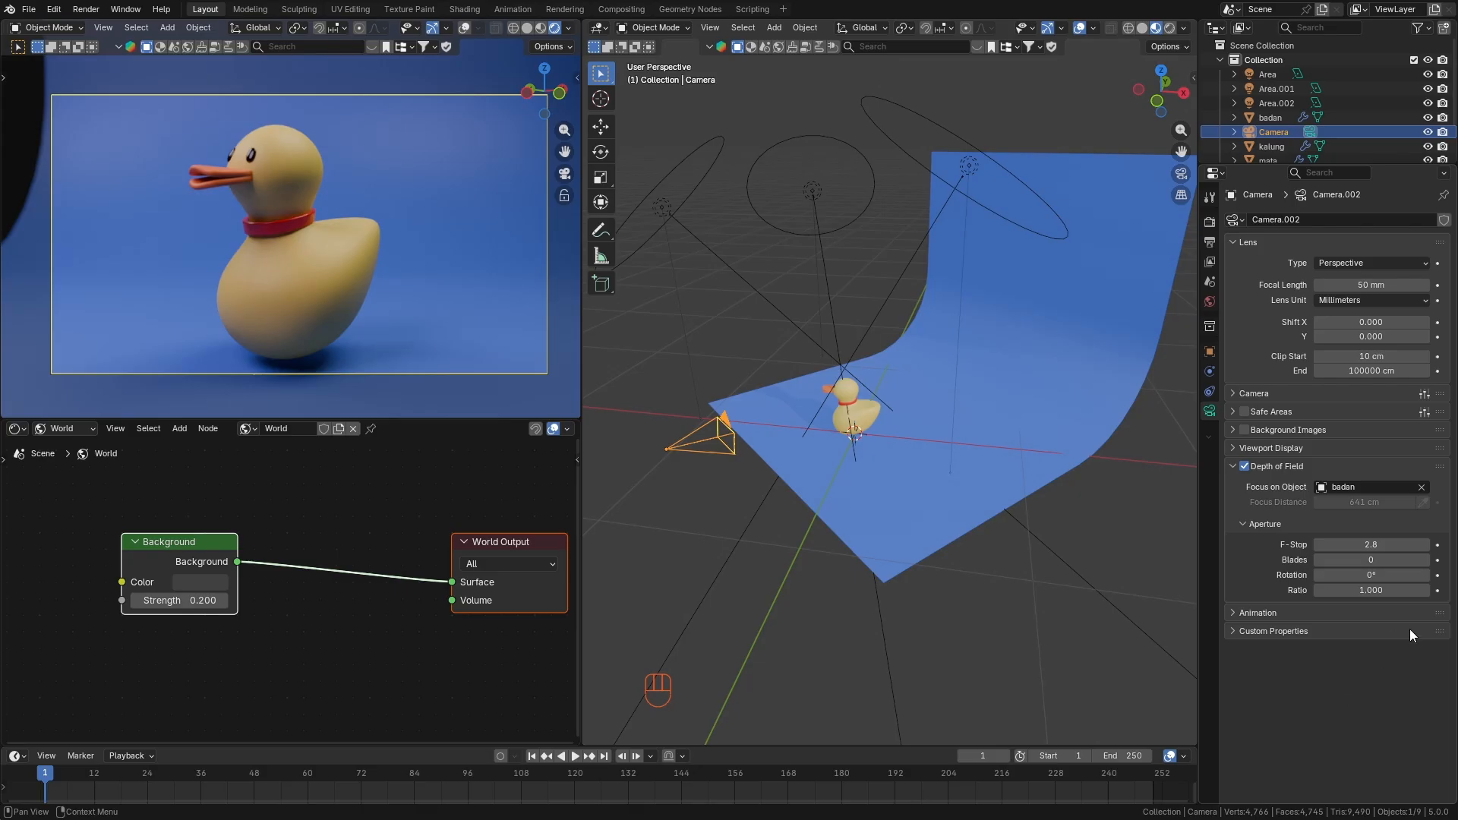
double_click(1381, 576)
key(Return)
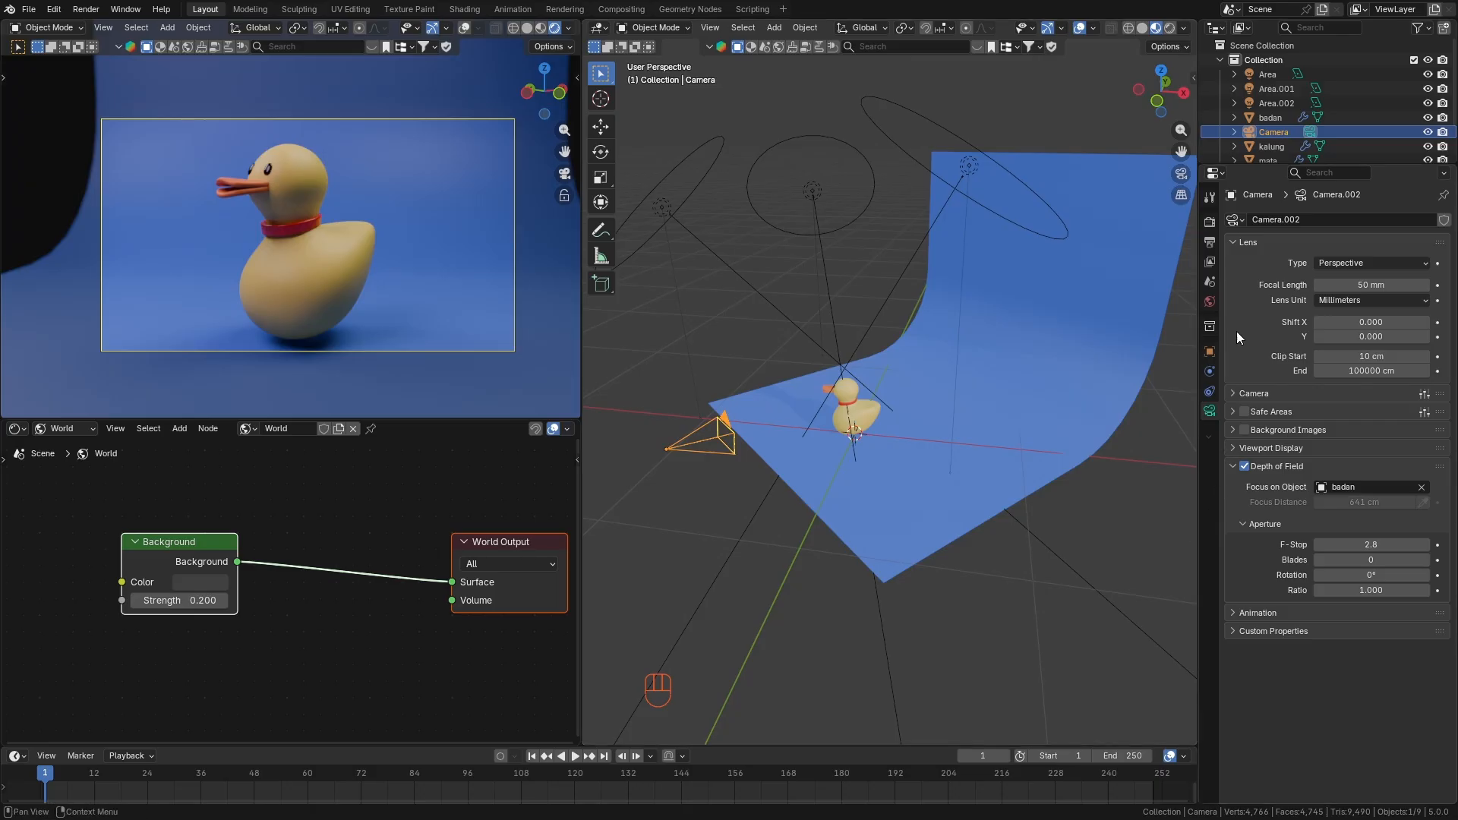
Set the scene's color management view to Standard and its look to Medium High Contrast.
click(1209, 223)
scroll(1315, 697, down, 10)
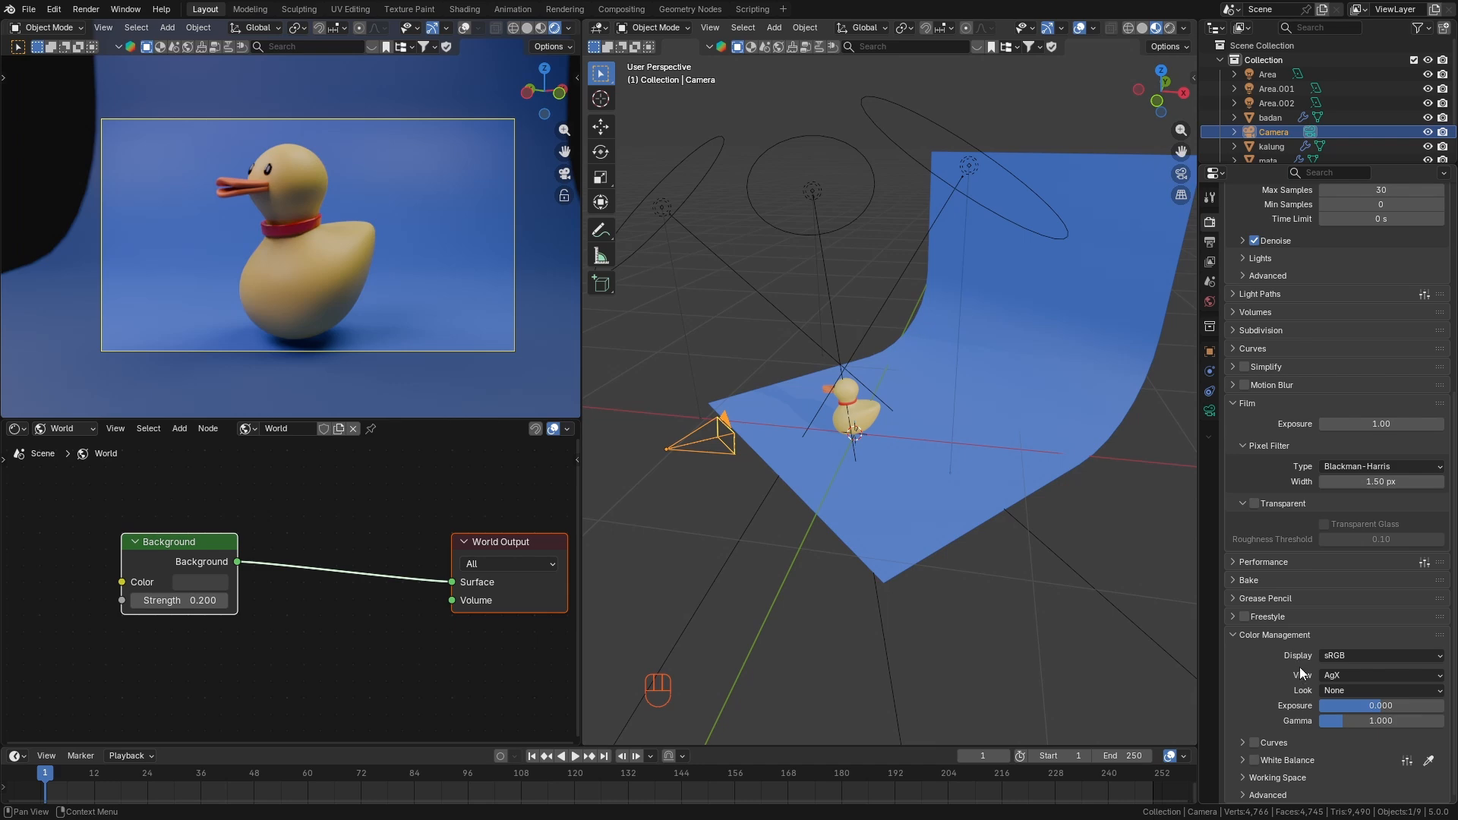
click(1239, 635)
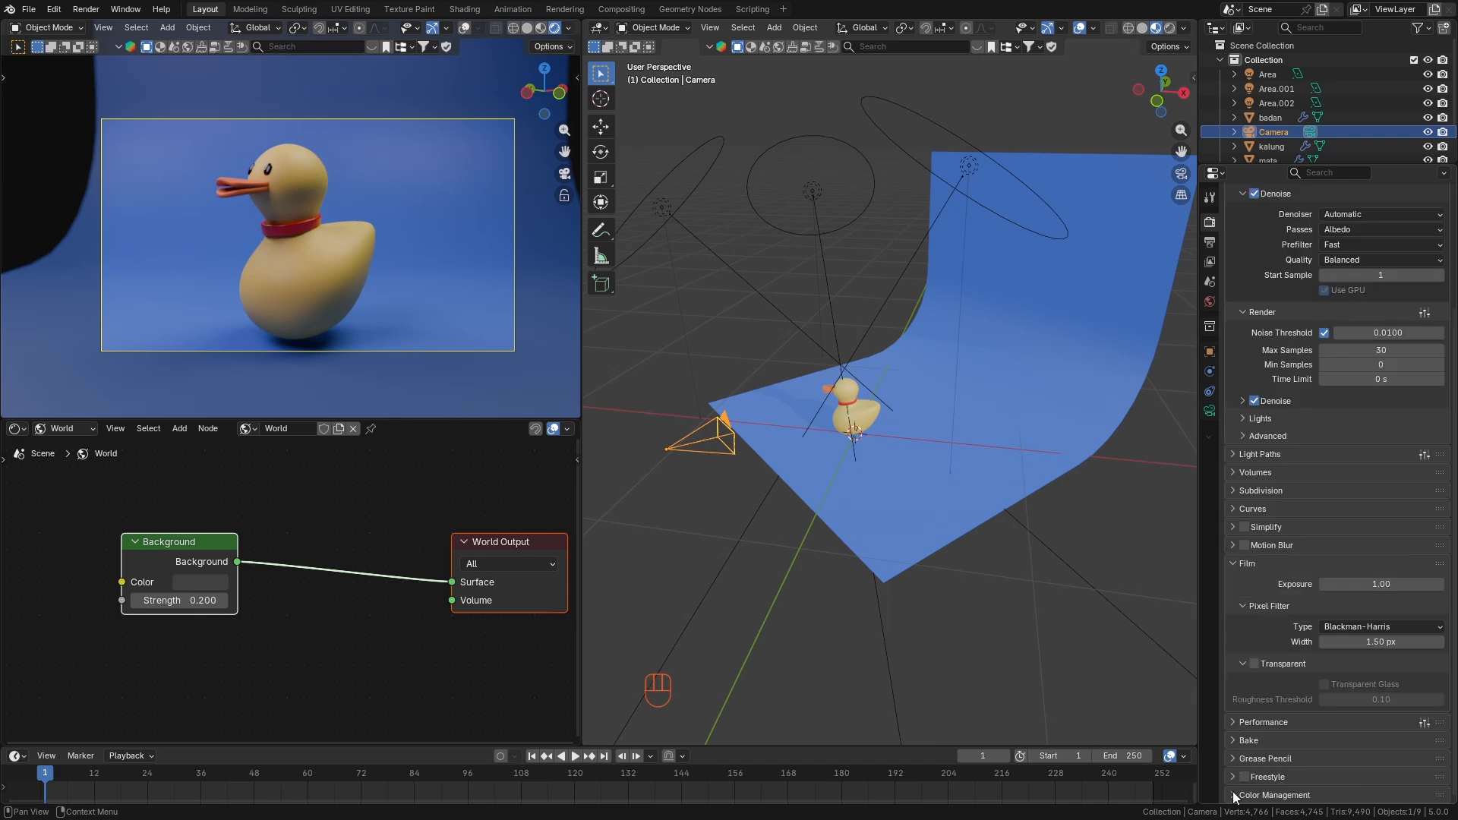
scroll(1166, 688, down, 2)
scroll(1290, 732, down, 5)
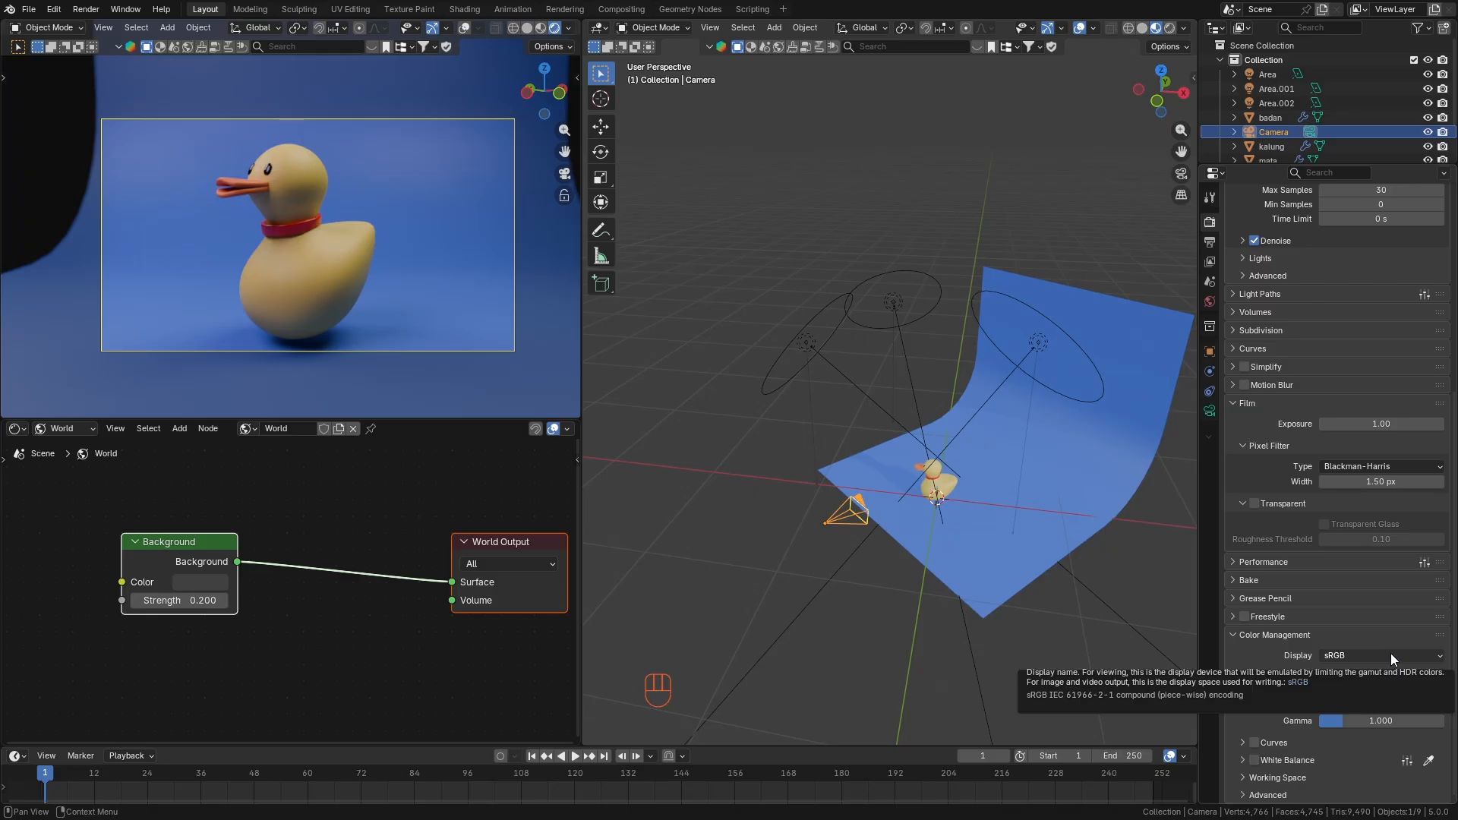
click(1391, 653)
click(1391, 653)
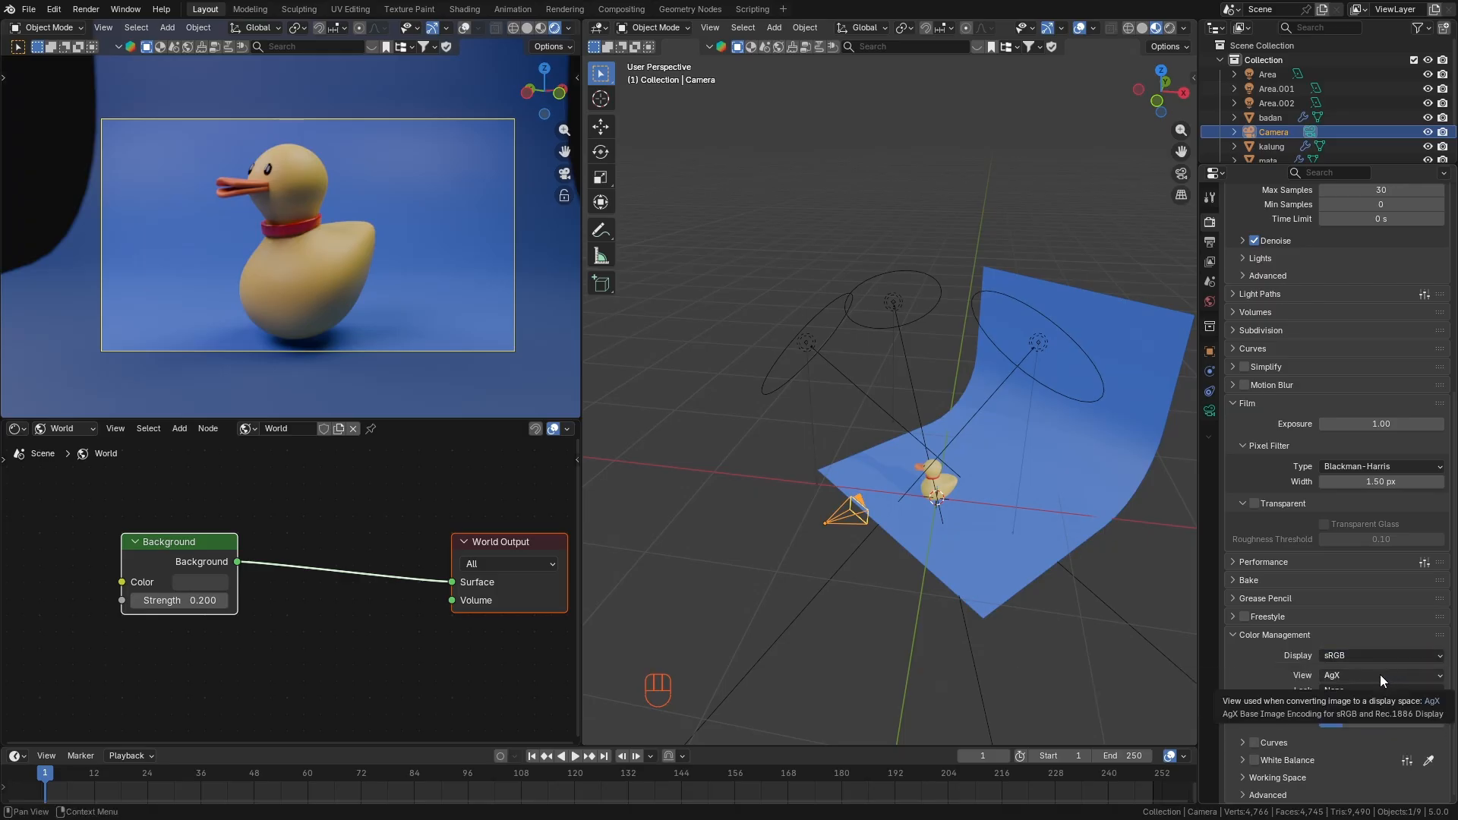
click(1379, 675)
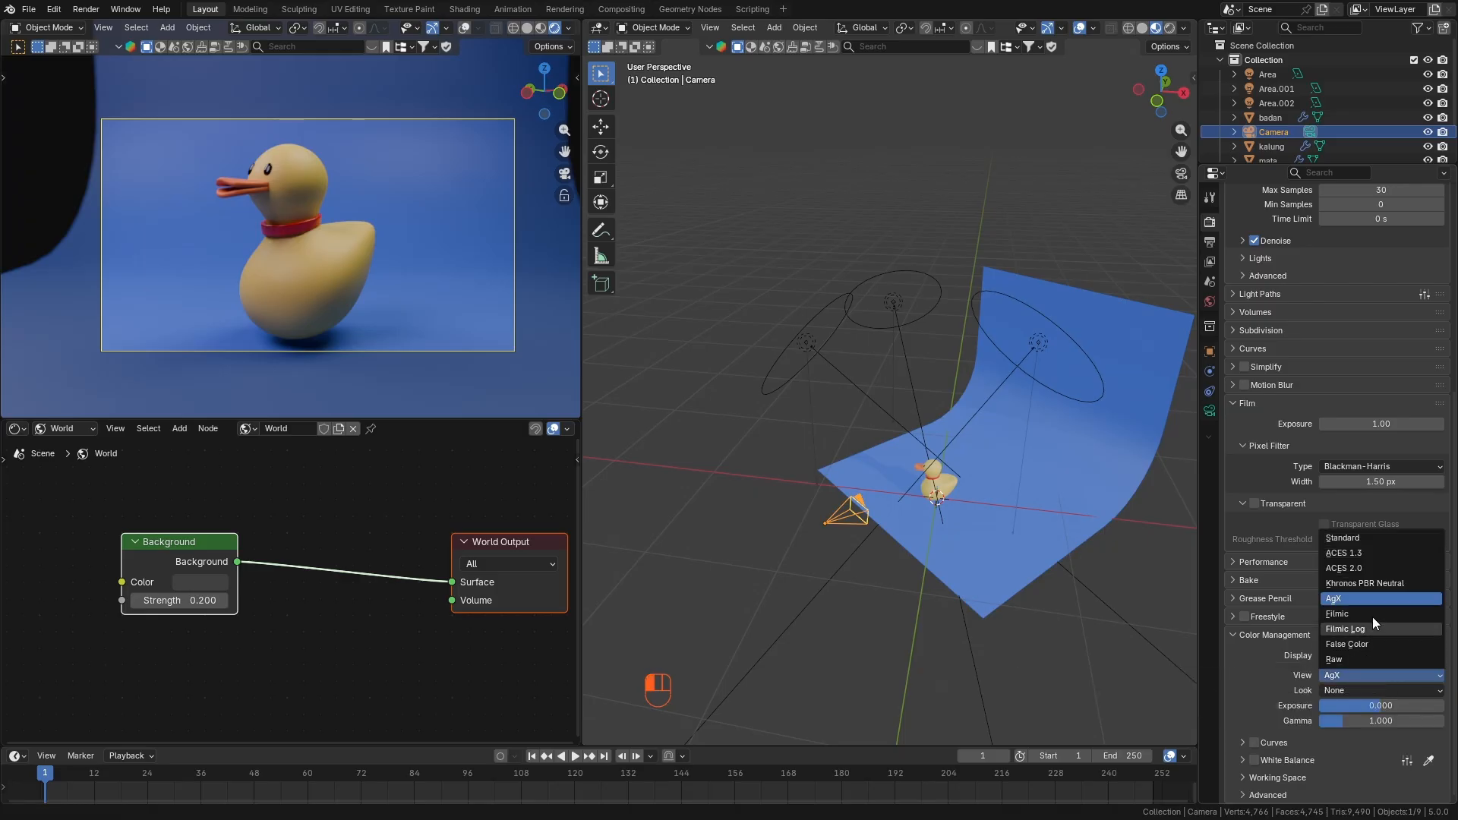
click(1350, 540)
click(1359, 689)
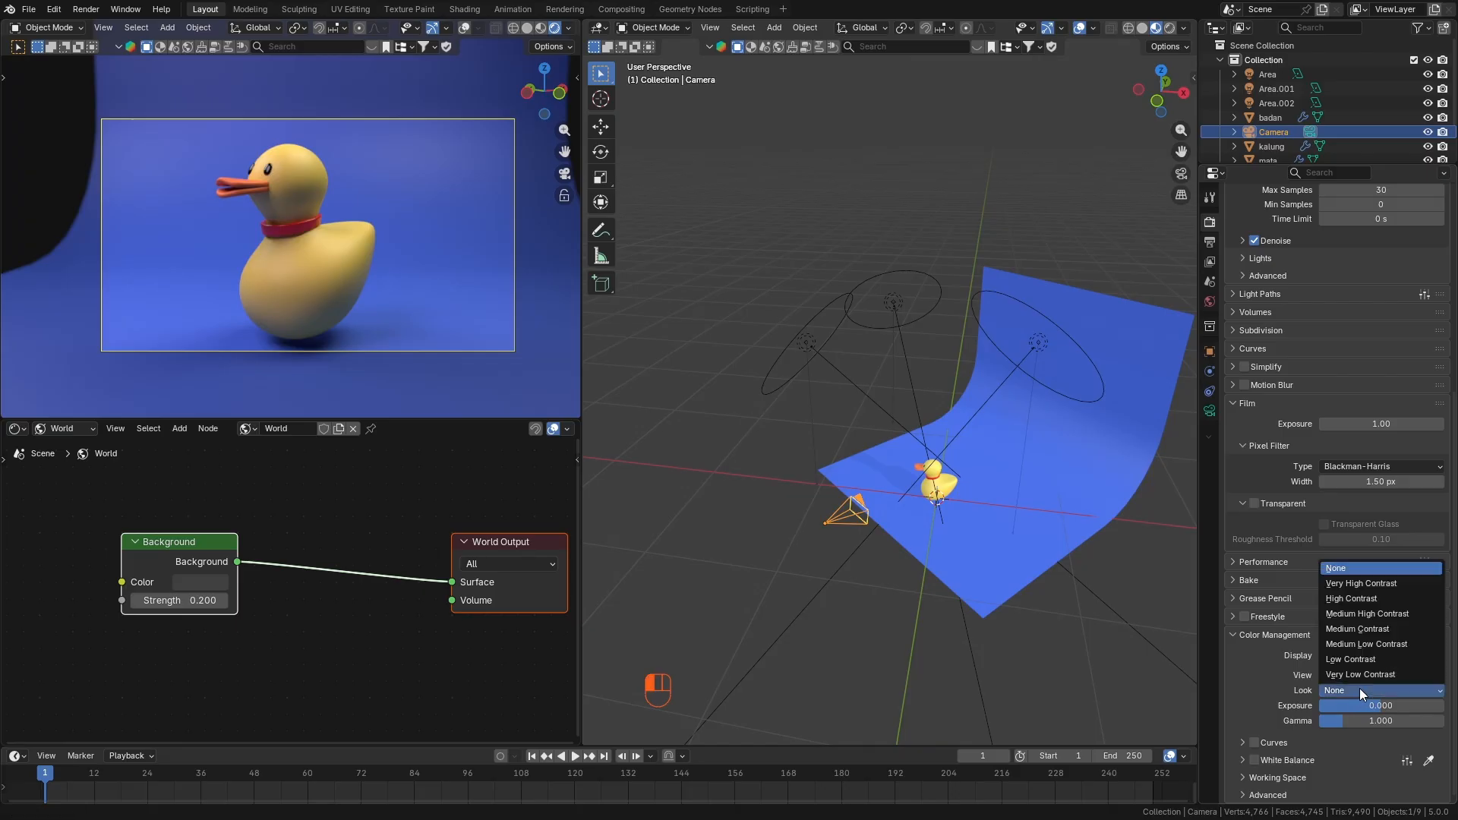
click(1379, 613)
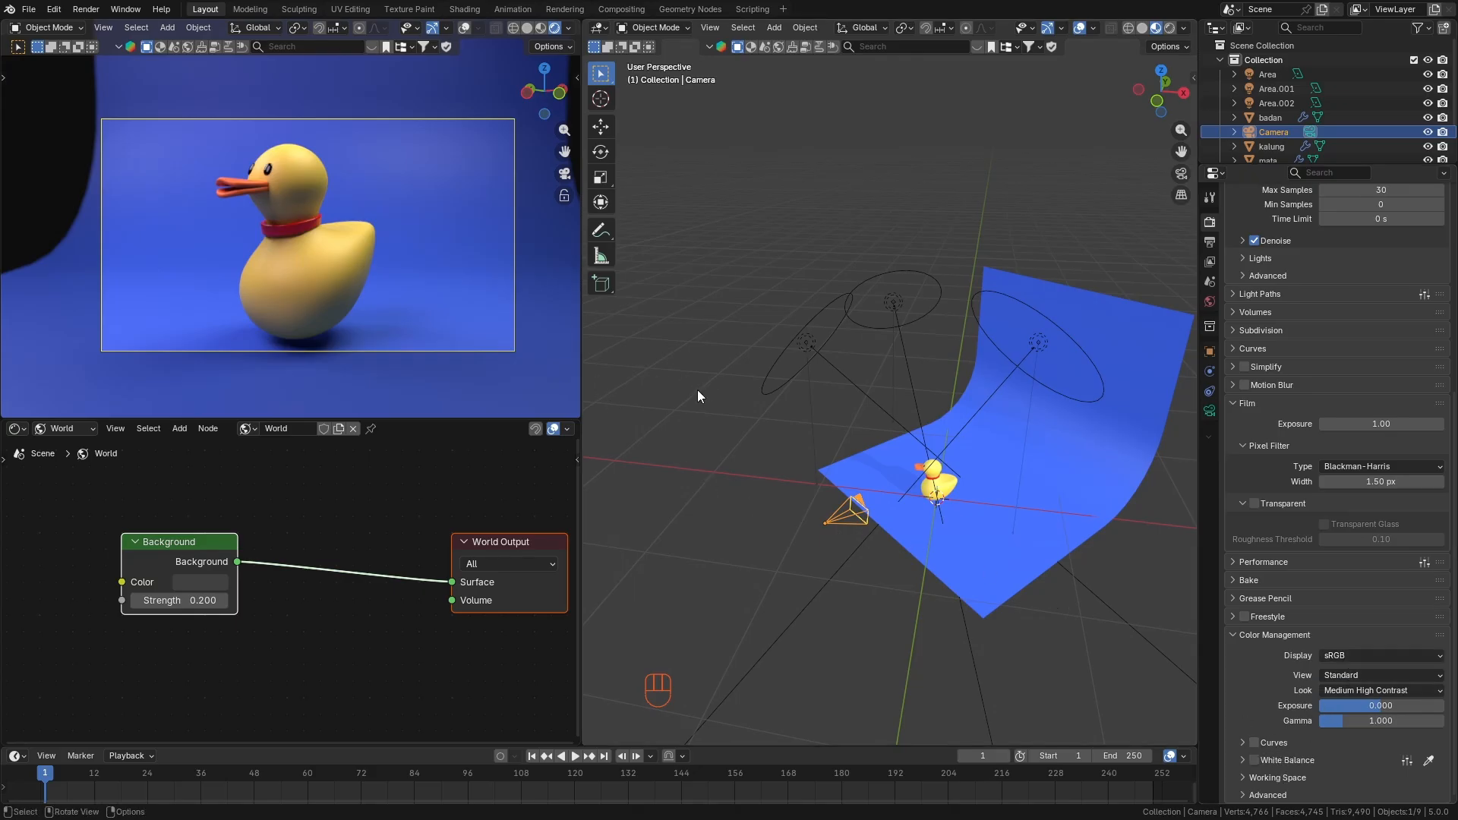
Render the image, examine the duck's face, beak, collar and body up close, and close the render window.
key(F12)
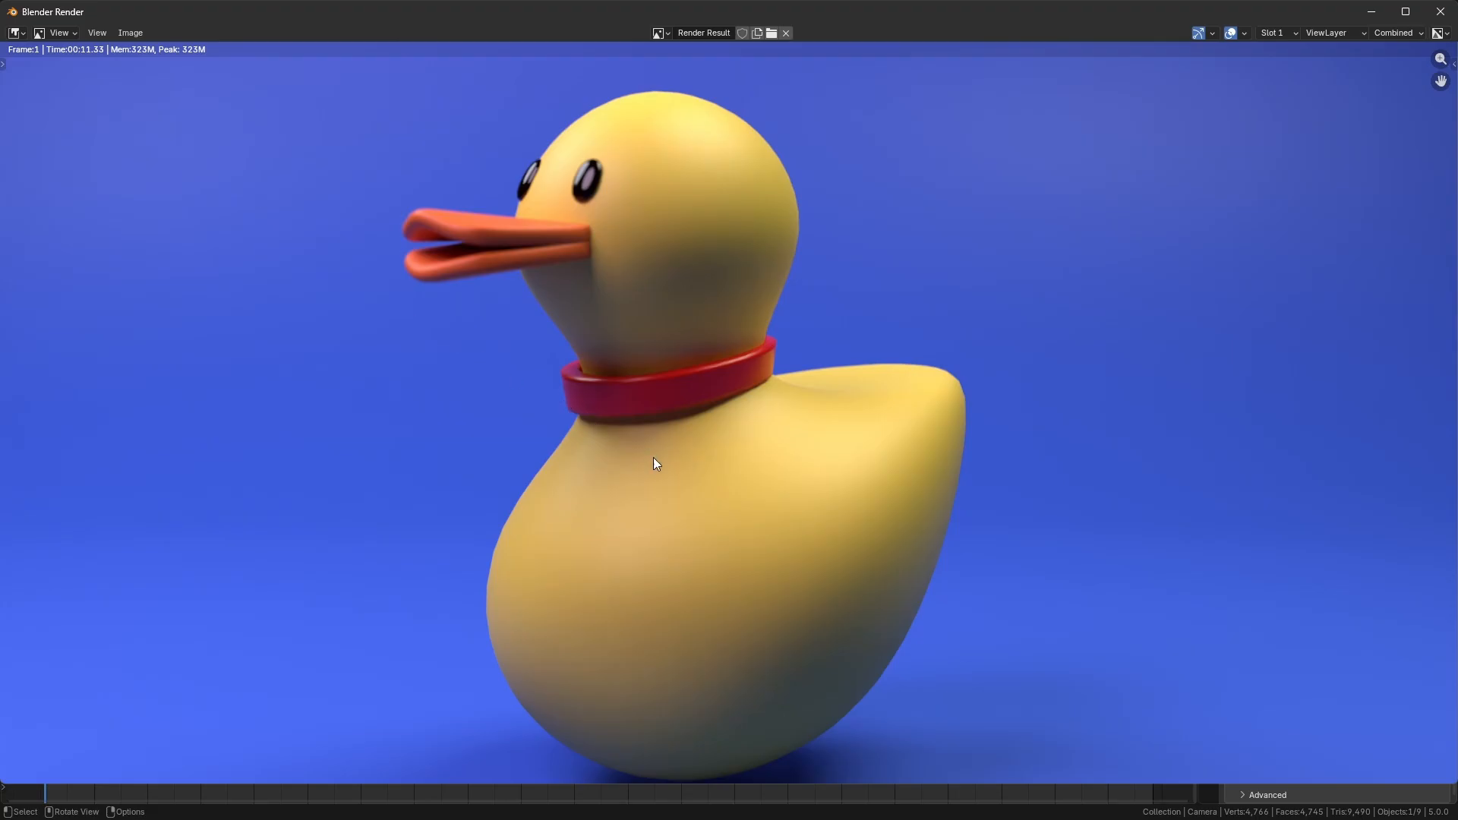
scroll(835, 450, down, 2)
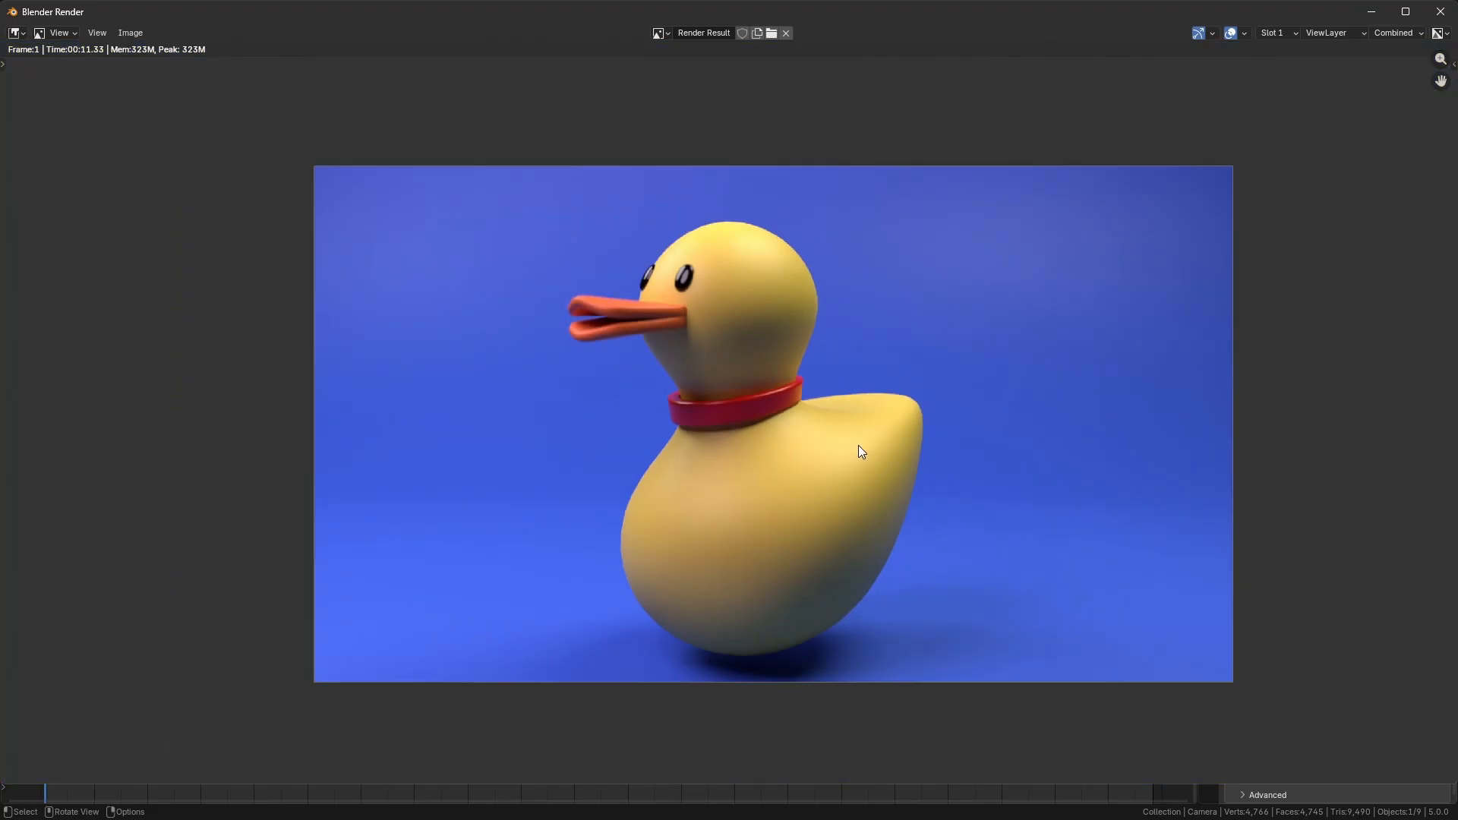
scroll(769, 440, up, 3)
scroll(780, 417, down, 1)
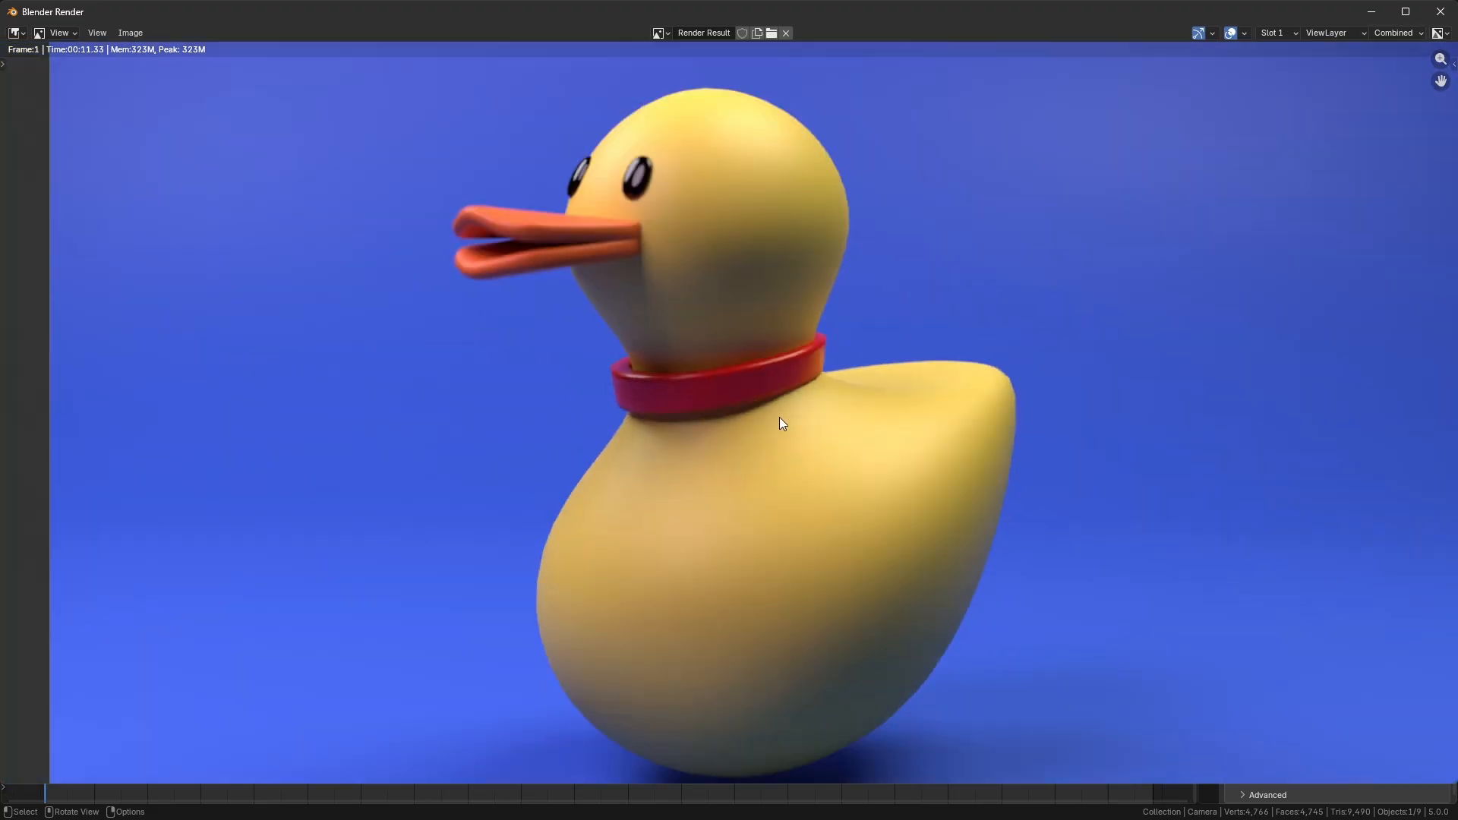
scroll(776, 417, down, 2)
scroll(839, 466, up, 2)
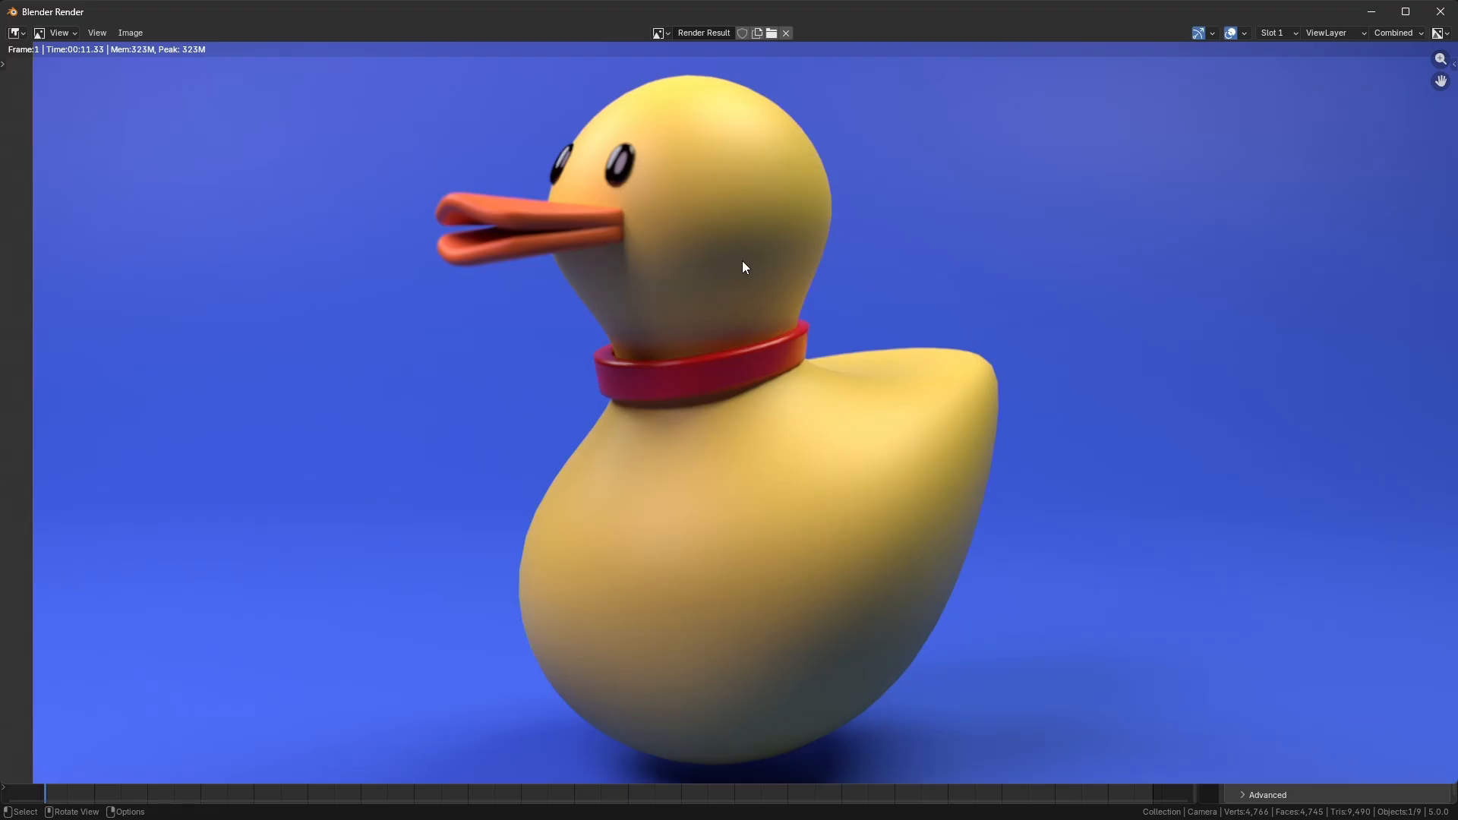
scroll(510, 211, up, 4)
scroll(510, 215, down, 4)
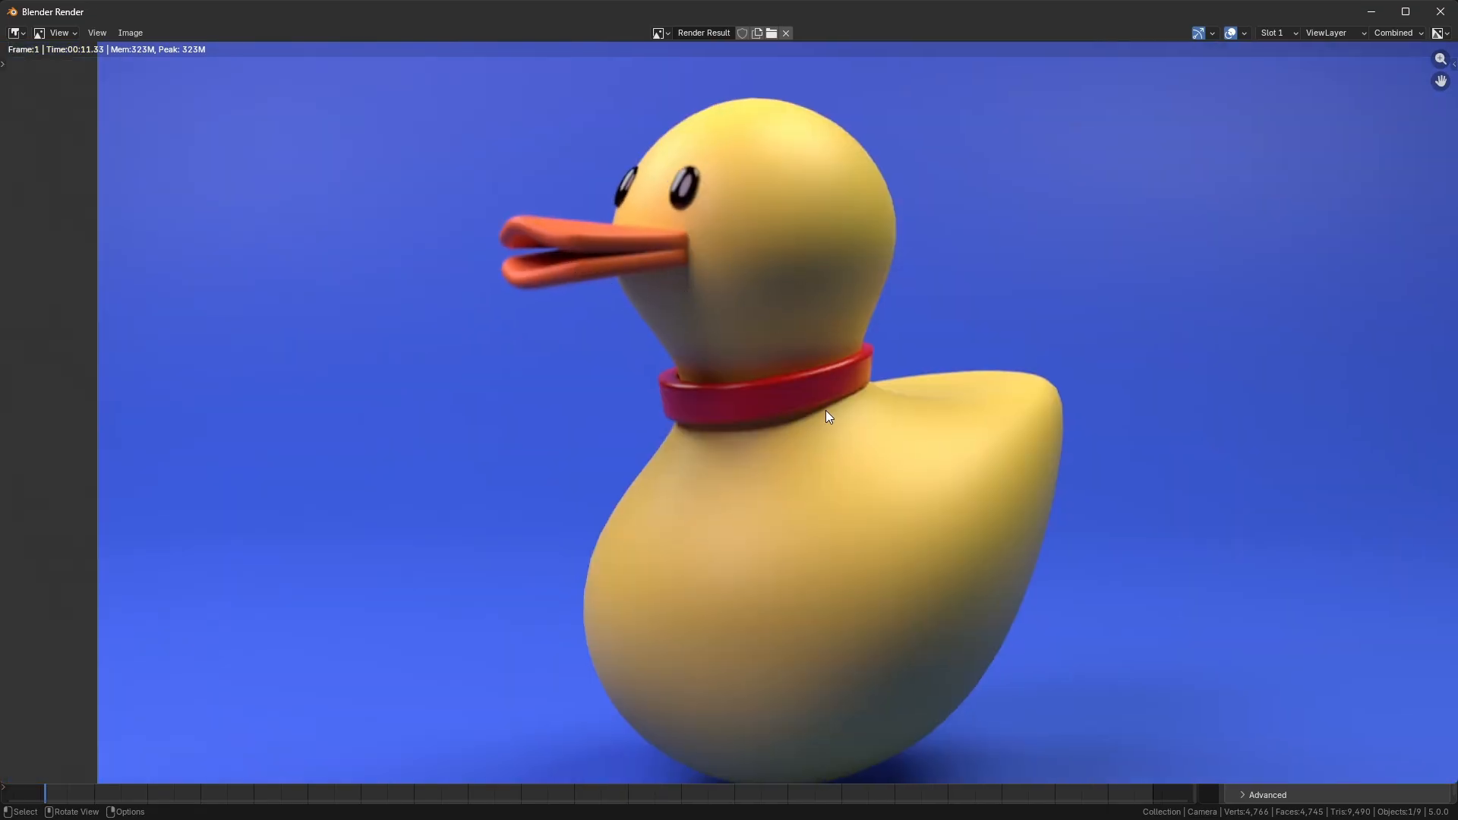
scroll(828, 416, down, 2)
scroll(817, 433, up, 6)
scroll(745, 378, down, 4)
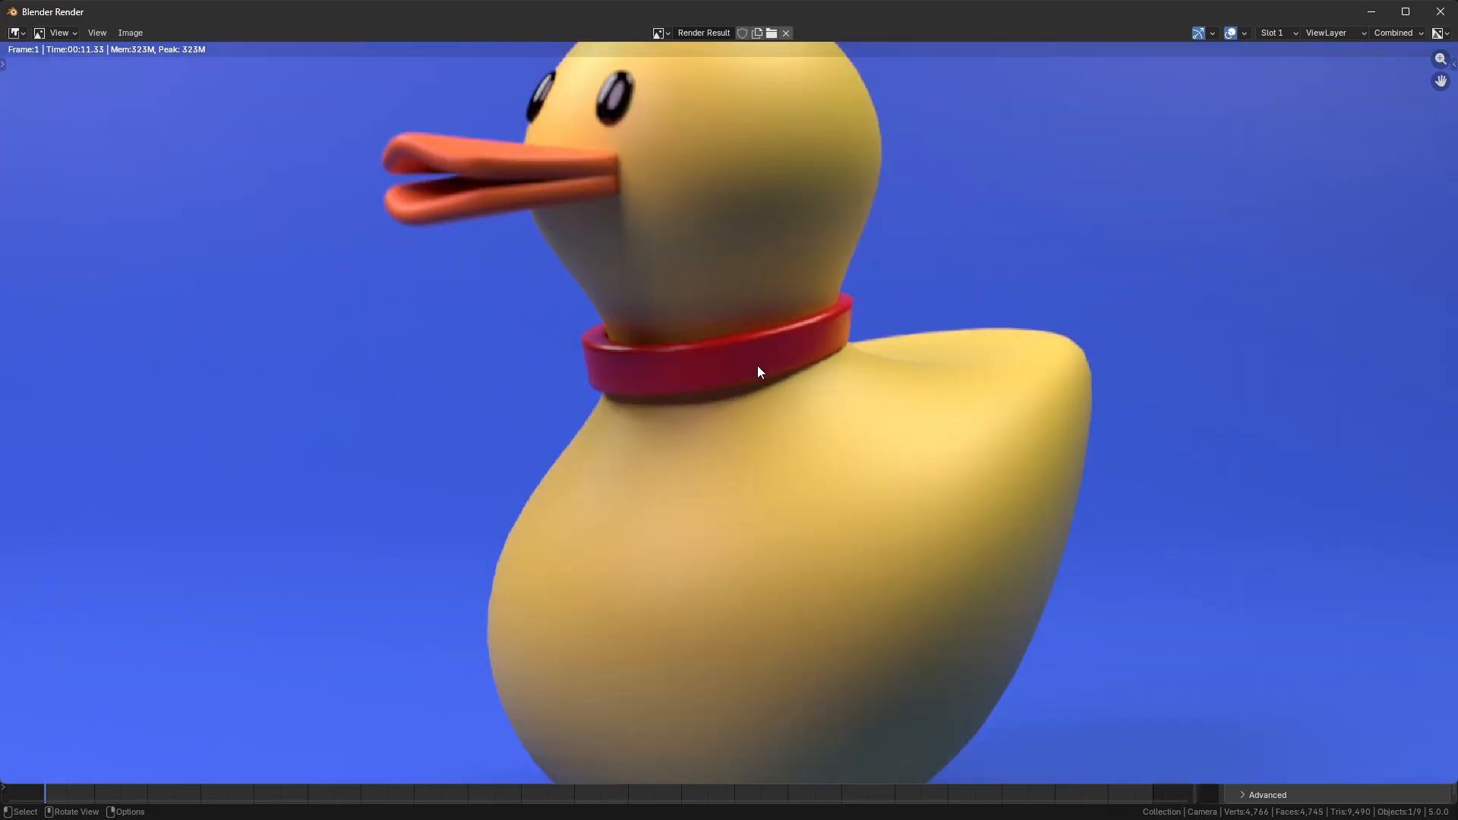
scroll(757, 372, up, 1)
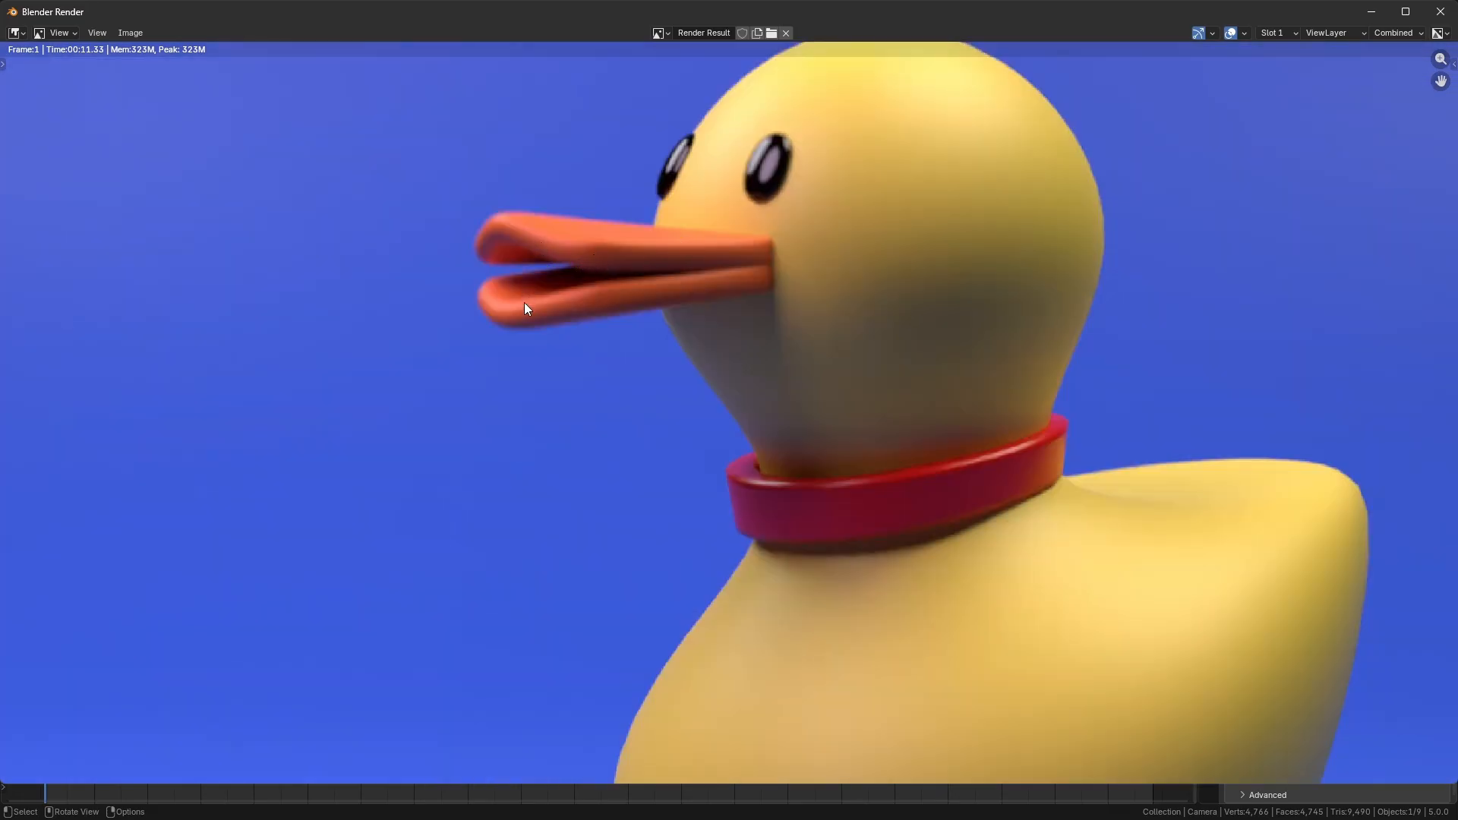
scroll(570, 297, down, 2)
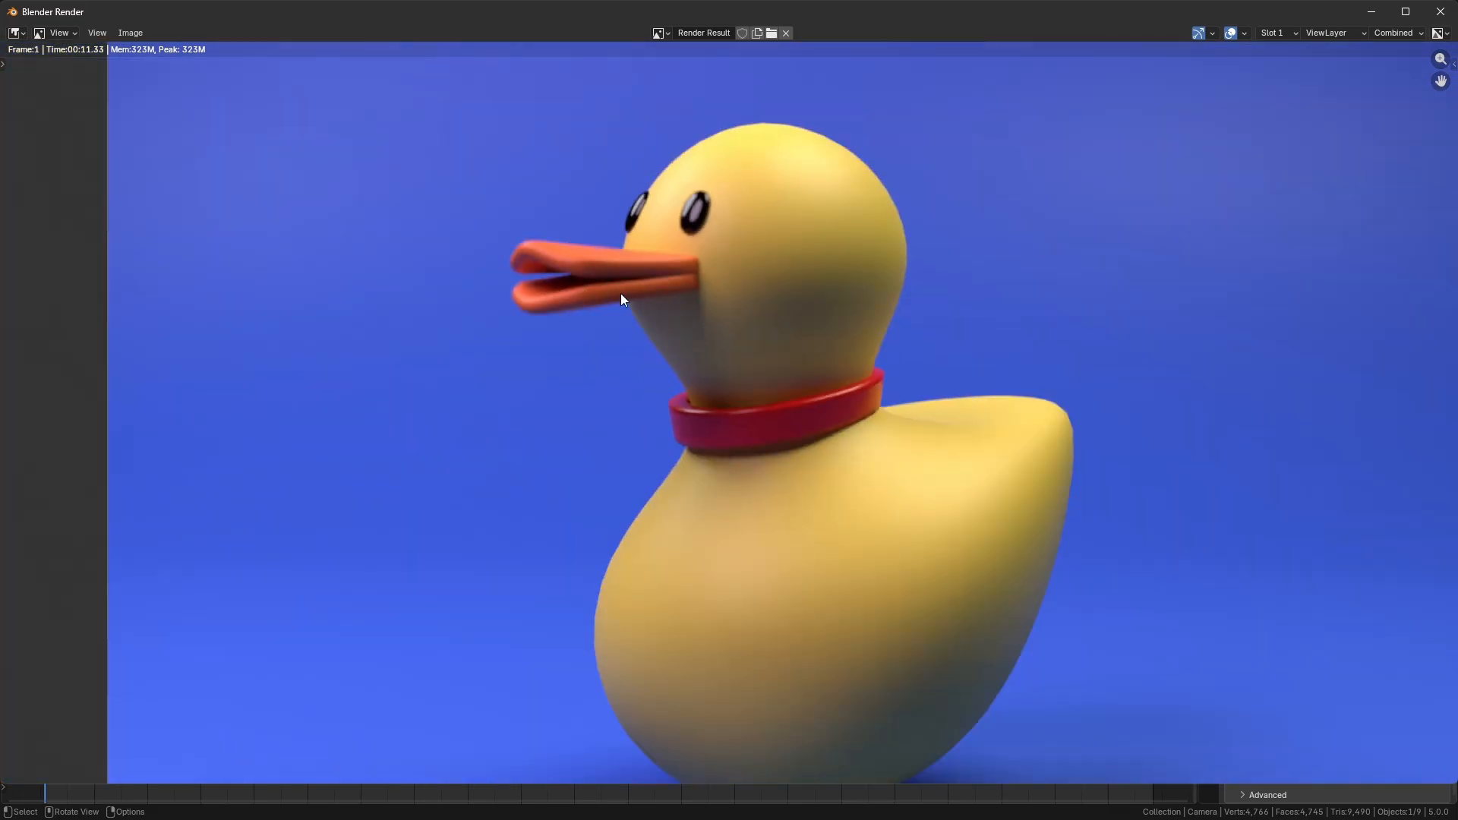
click(1440, 13)
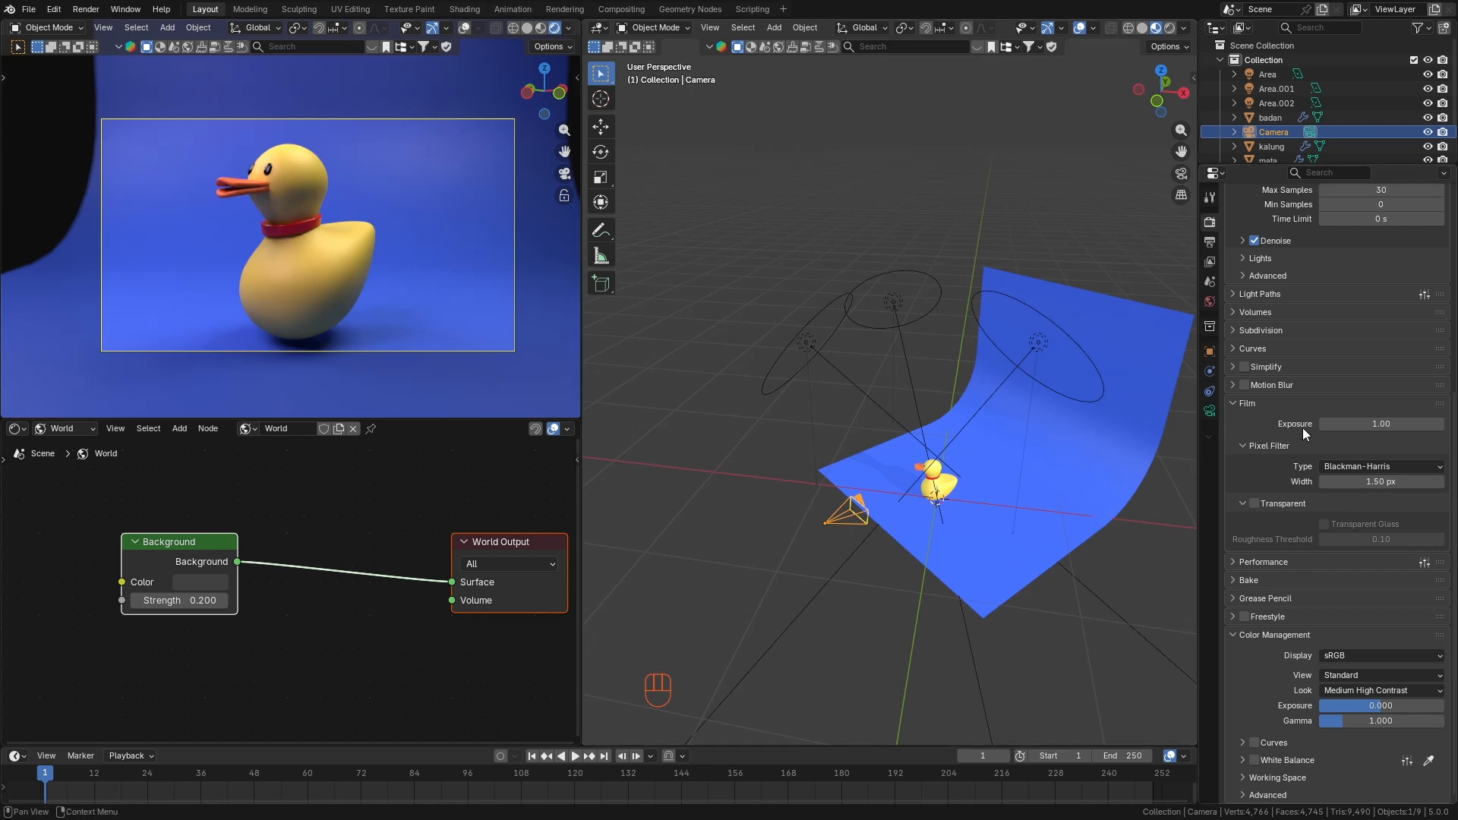
Turn off depth of field in the camera's settings.
click(1210, 411)
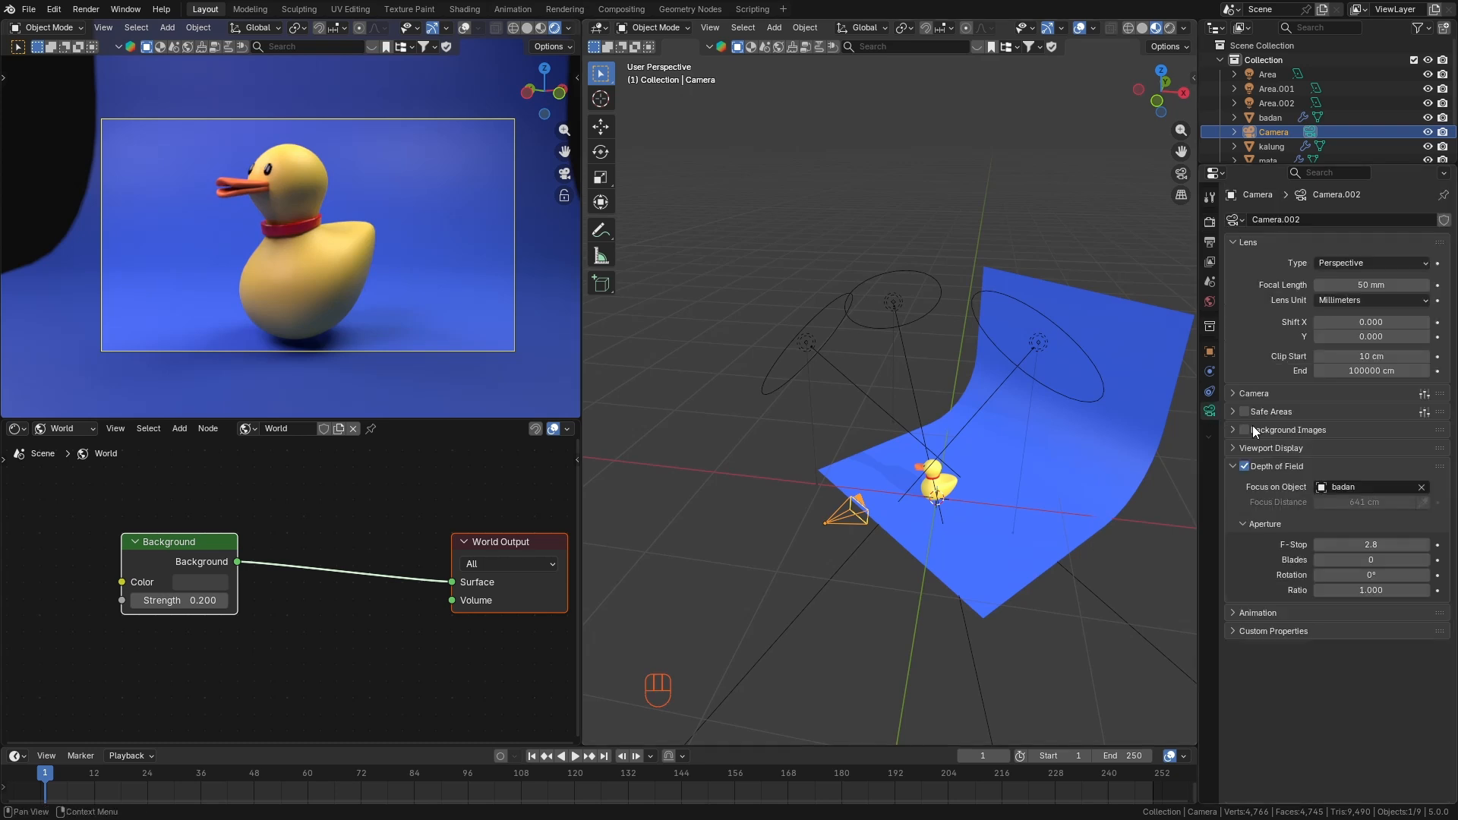
click(1243, 466)
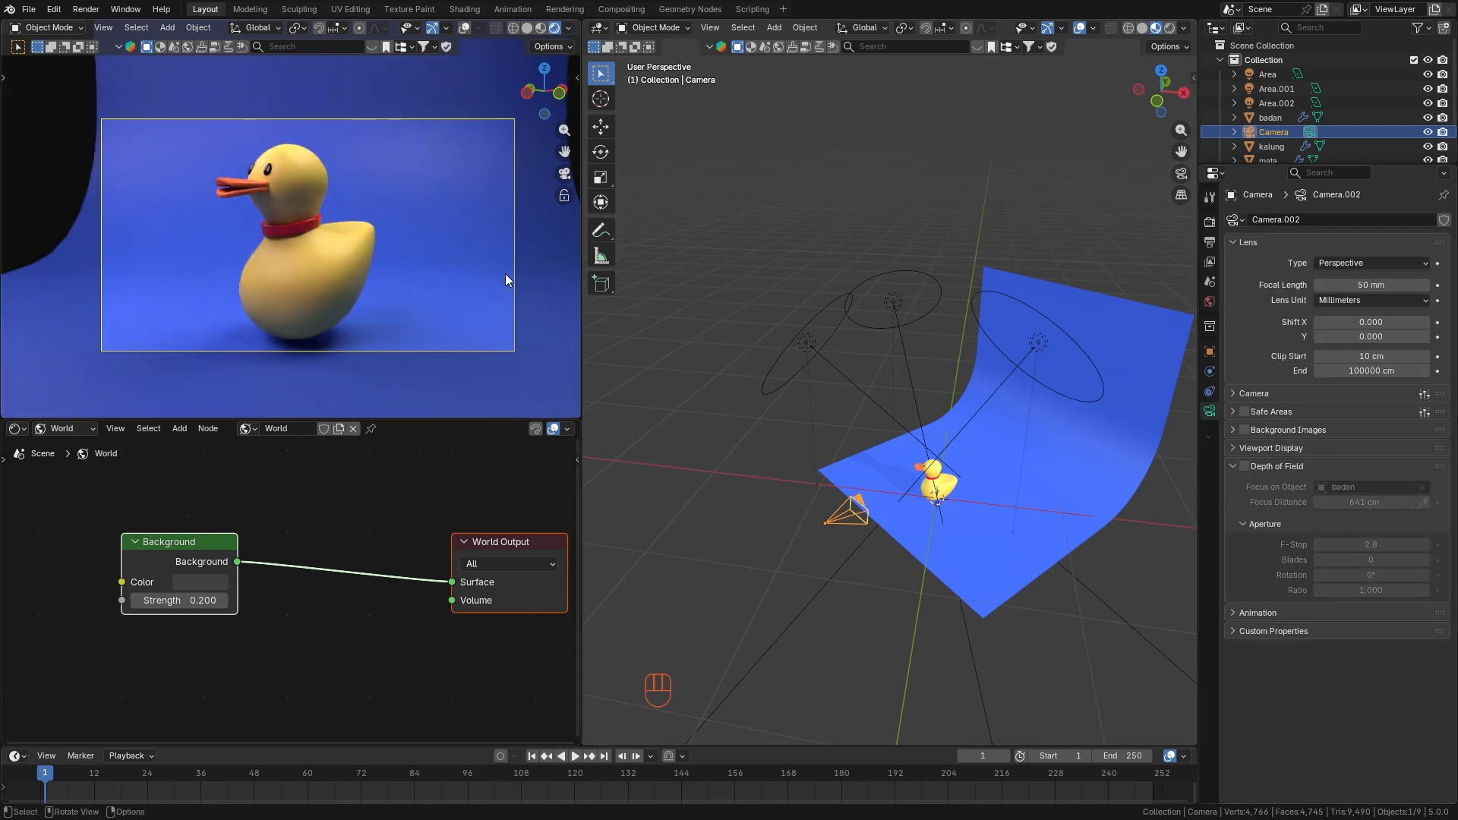
Try rotating only the duck's body about the global Z axis, and cancel the rotation.
click(945, 480)
scroll(931, 467, up, 6)
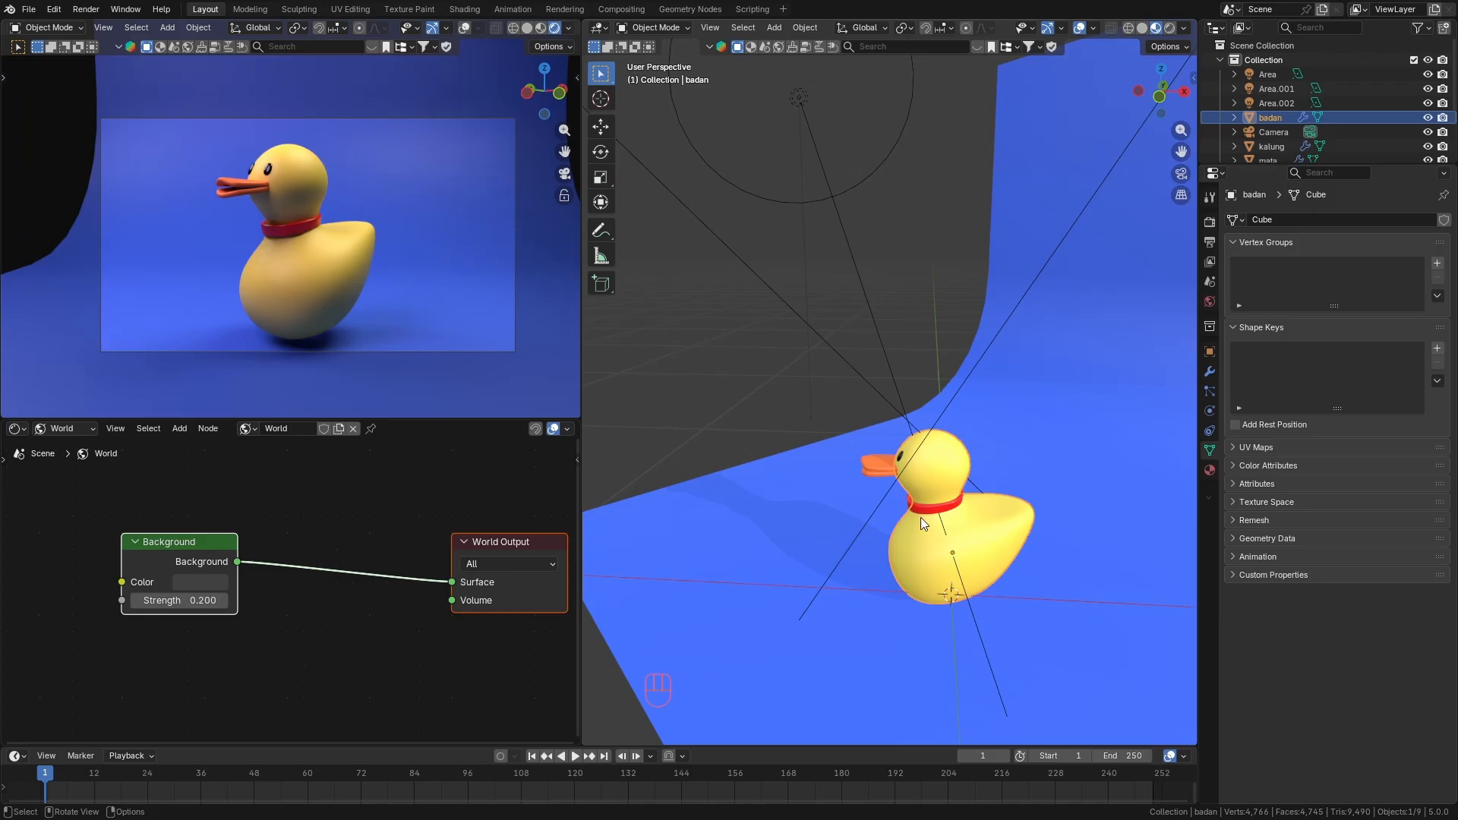
scroll(942, 541, down, 5)
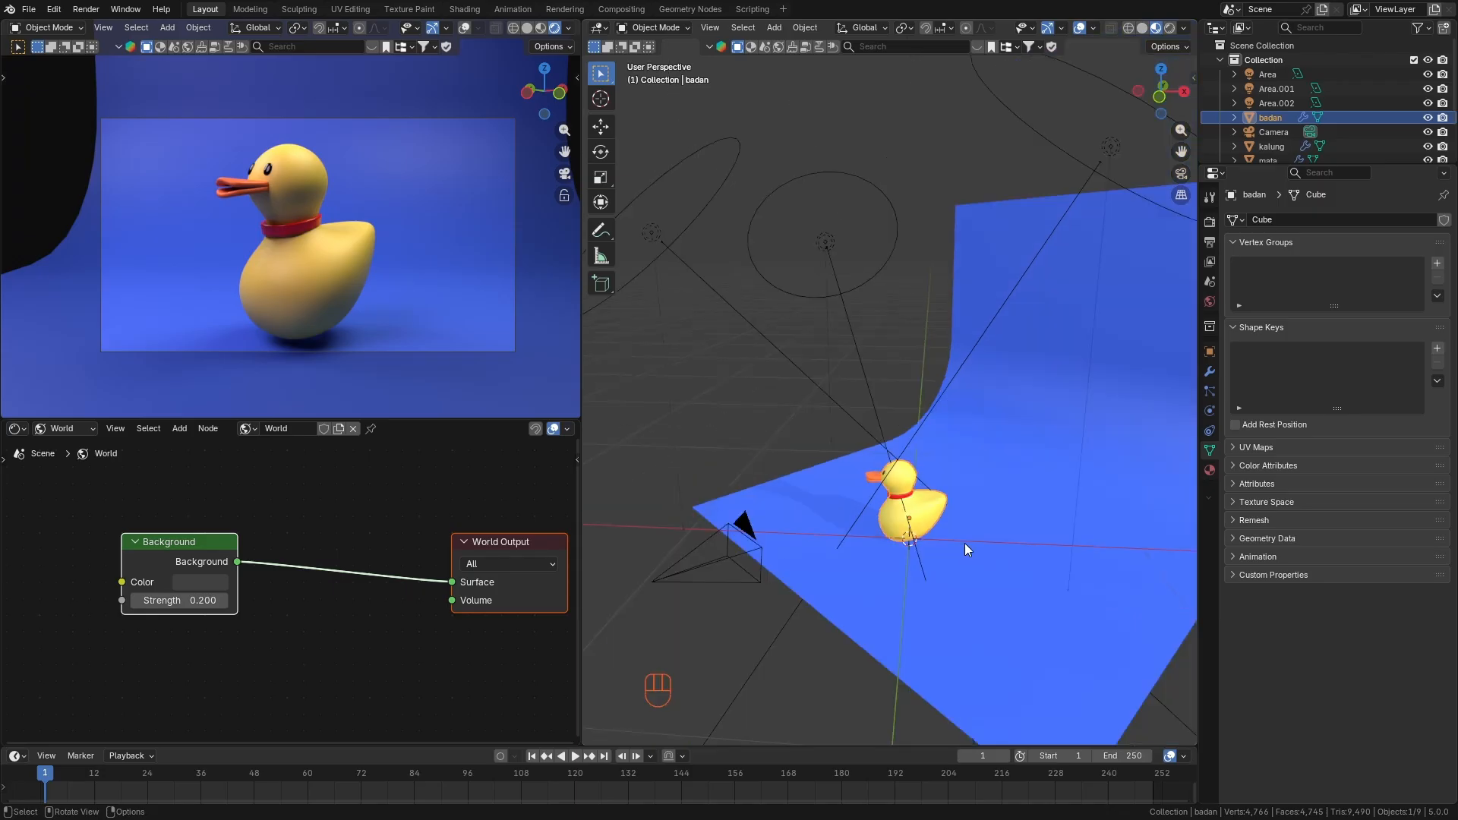
key(r)
key(z)
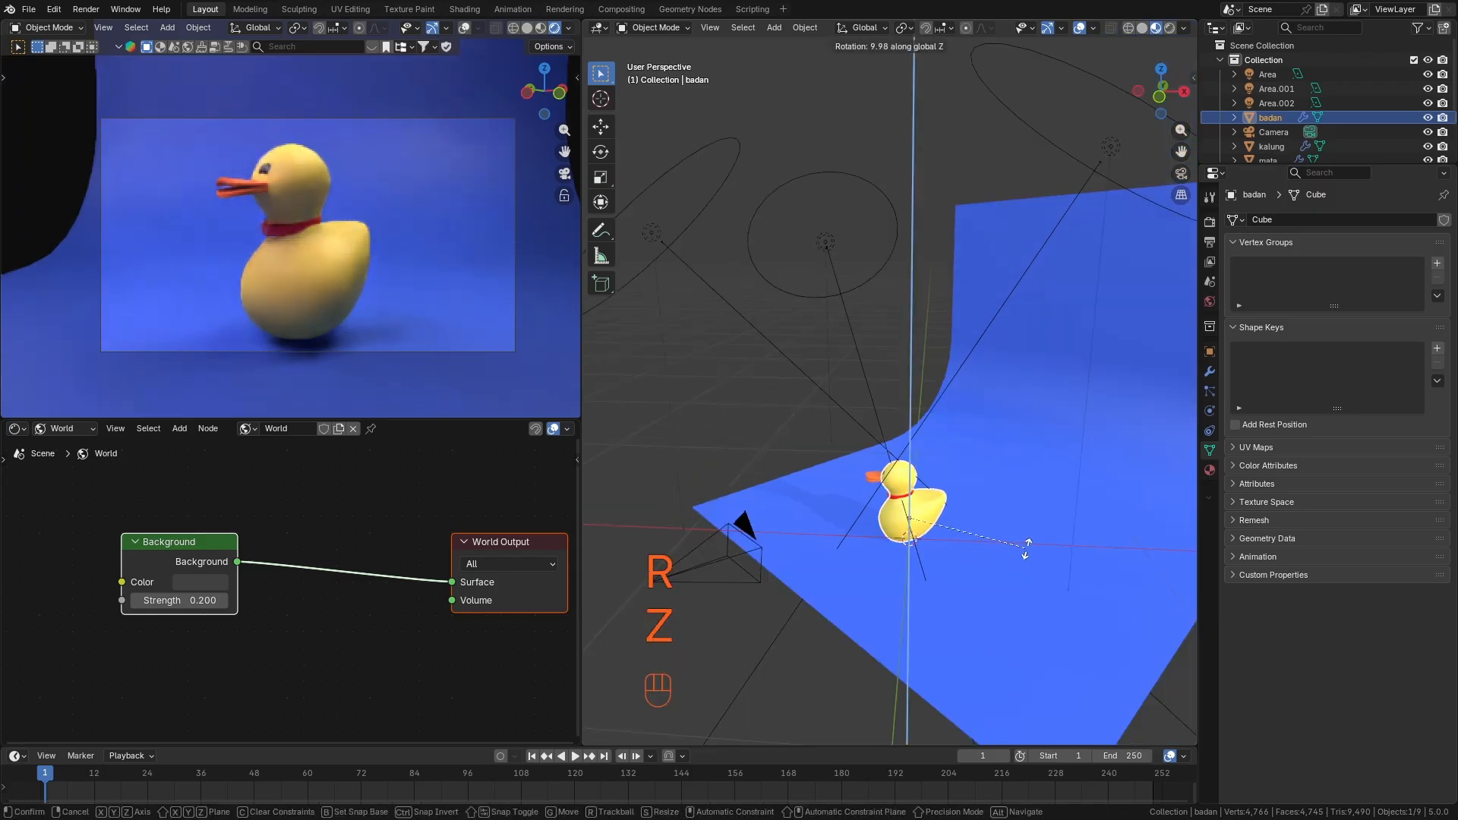
click(1048, 553)
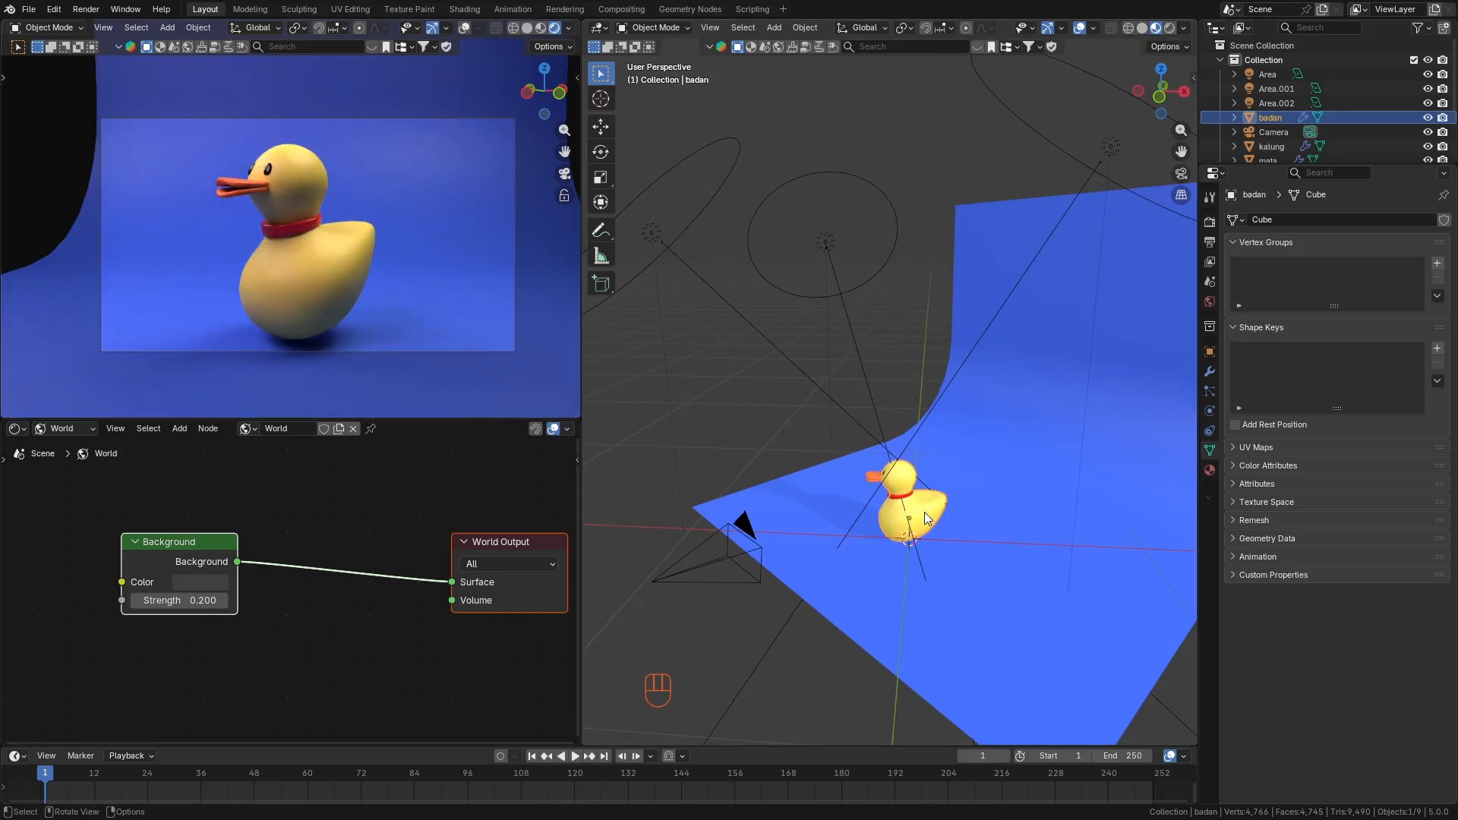
mouse_move(914, 524)
middle_down()
mouse_move(974, 516)
mouse_move(927, 507)
middle_up()
scroll(924, 506, up, 4)
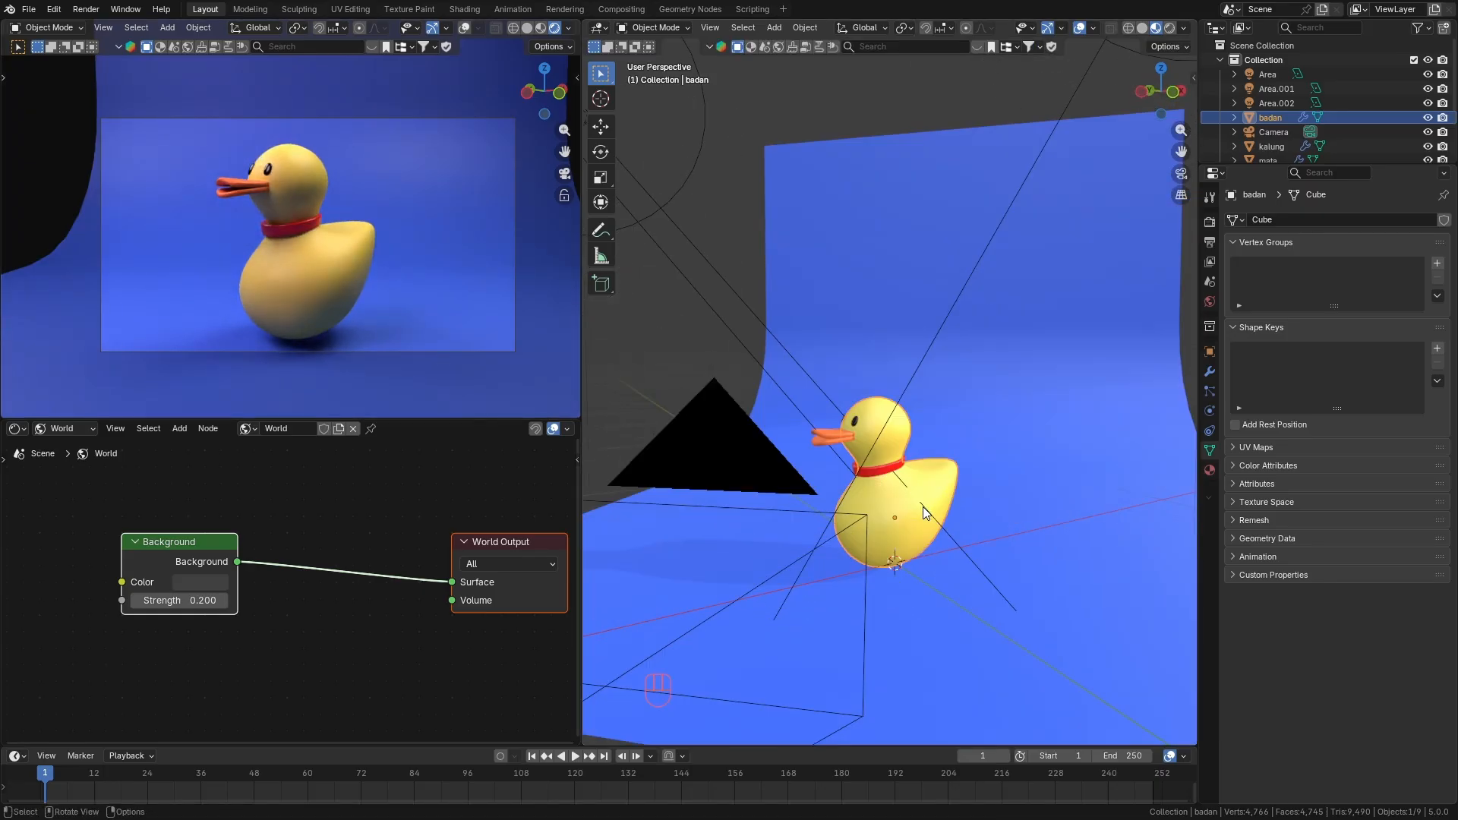
key(r)
key(z)
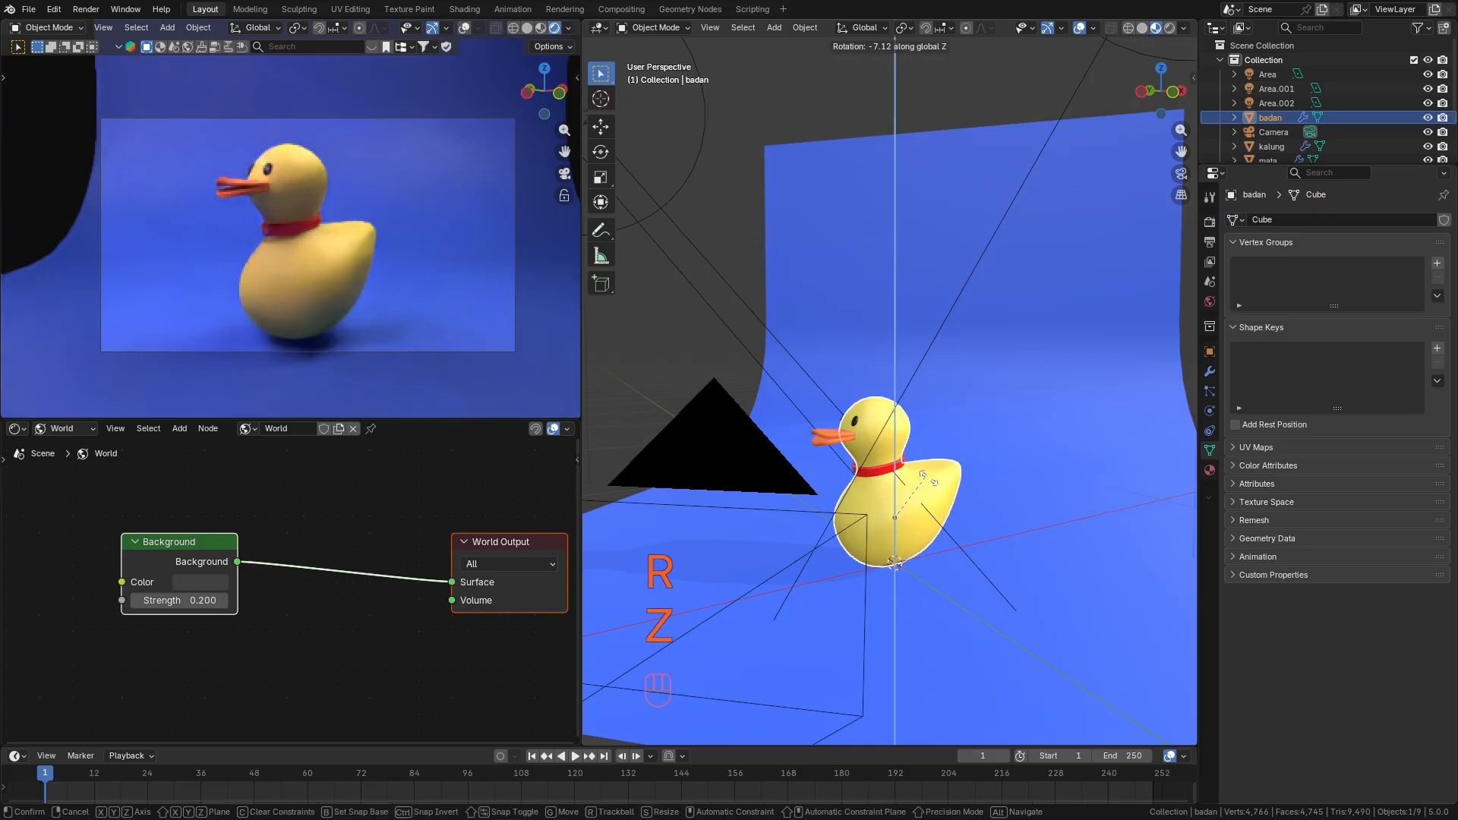
click(1086, 489)
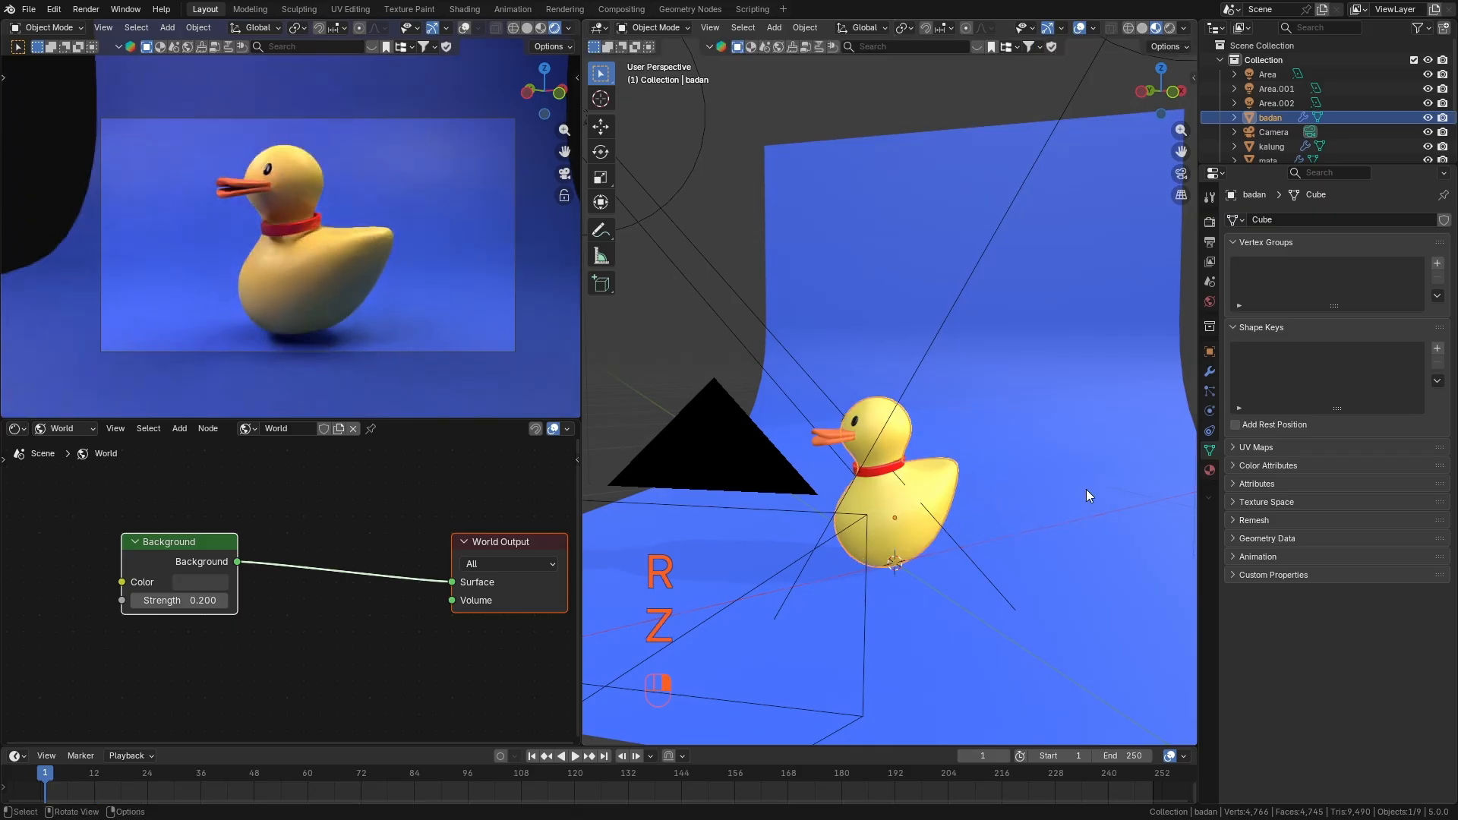
Switch the working viewport to solid shading and parent the beak, collar and eyes to the duck's body with the Object option.
click(1142, 29)
middle_drag(854, 420, 920, 493)
click(856, 448)
middle_drag(855, 448, 877, 490)
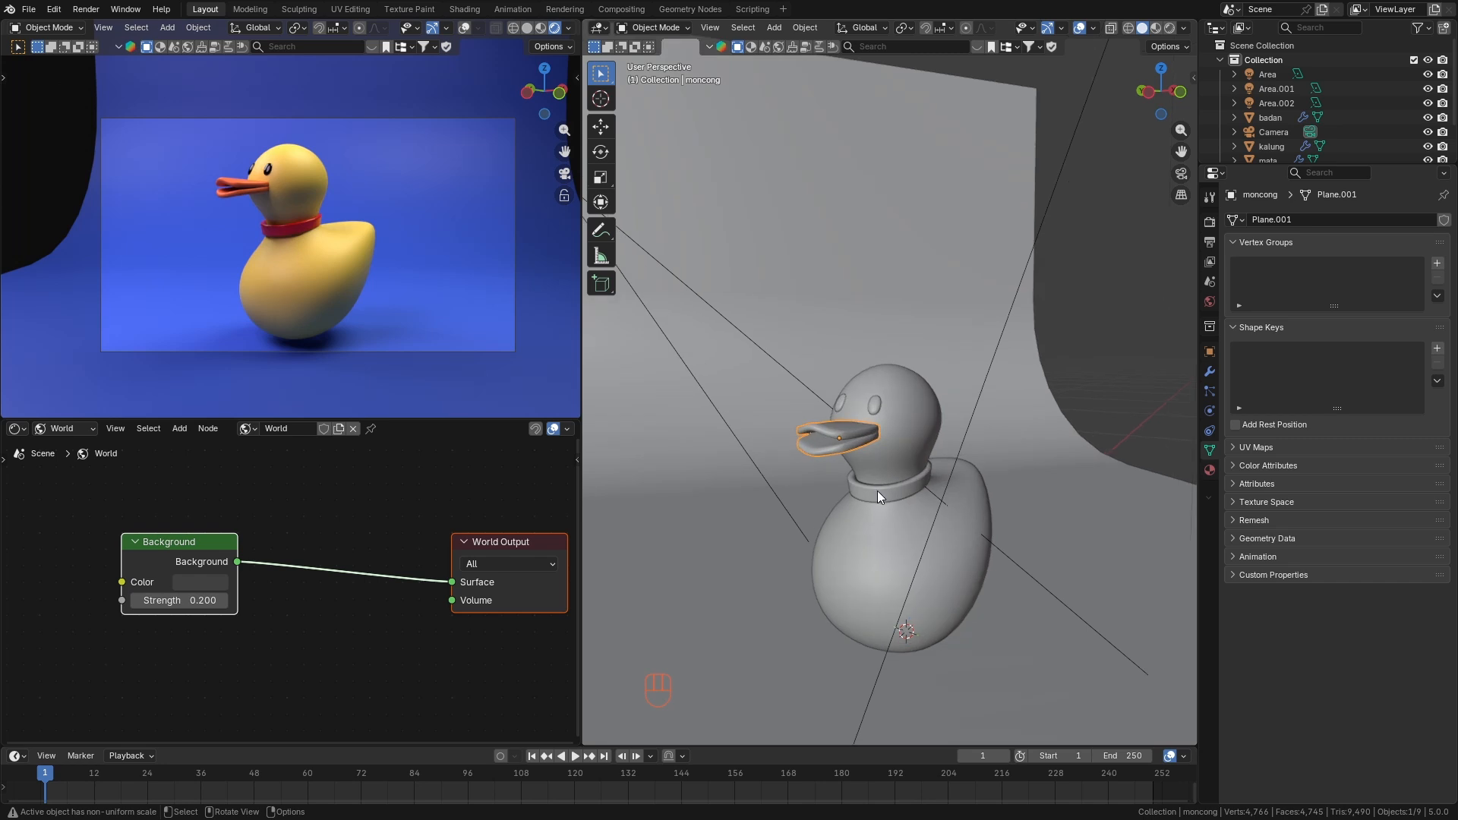
shift+click(885, 495)
shift+click(871, 413)
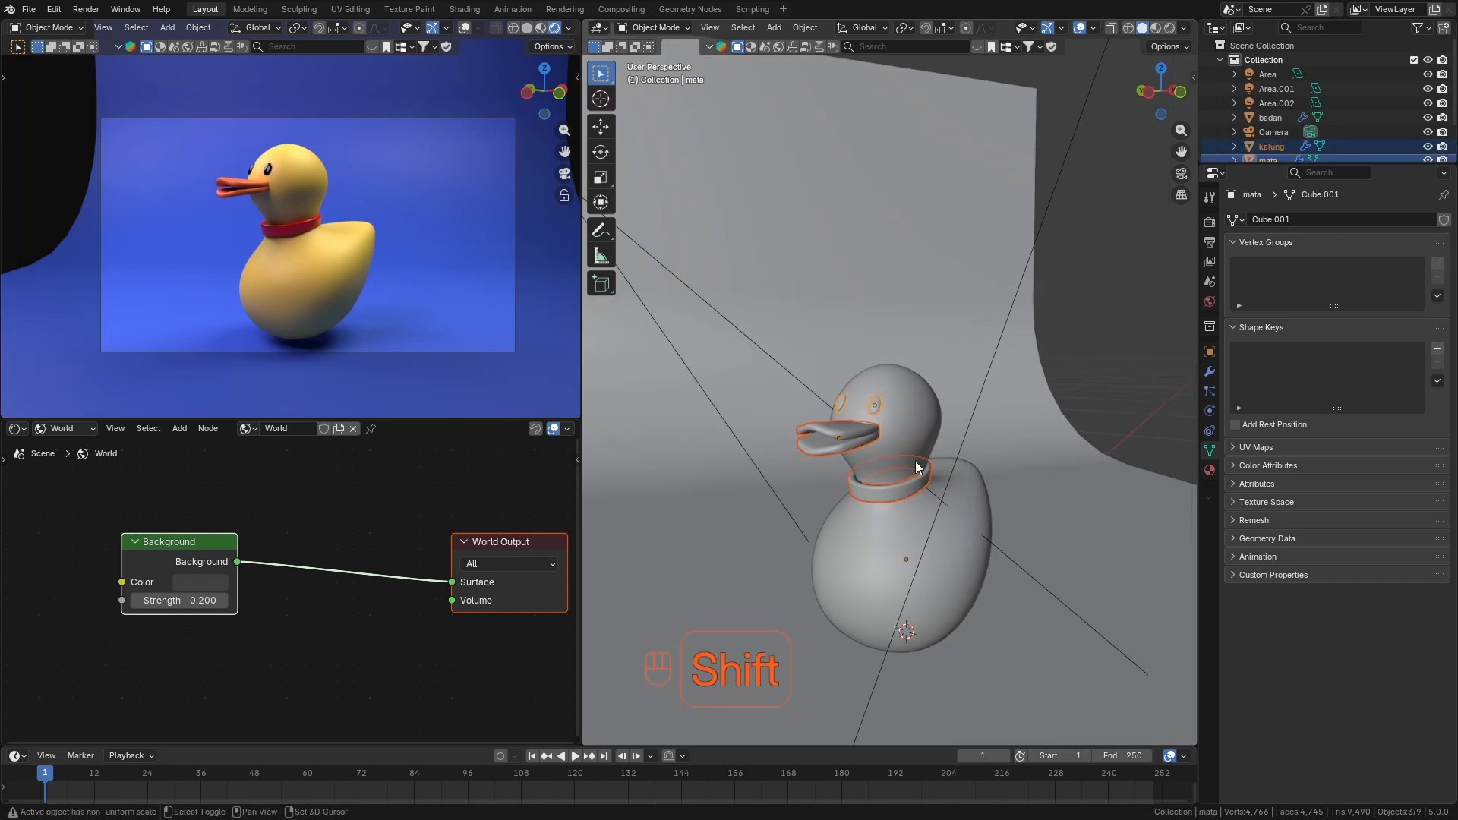
middle_drag(914, 462, 851, 480)
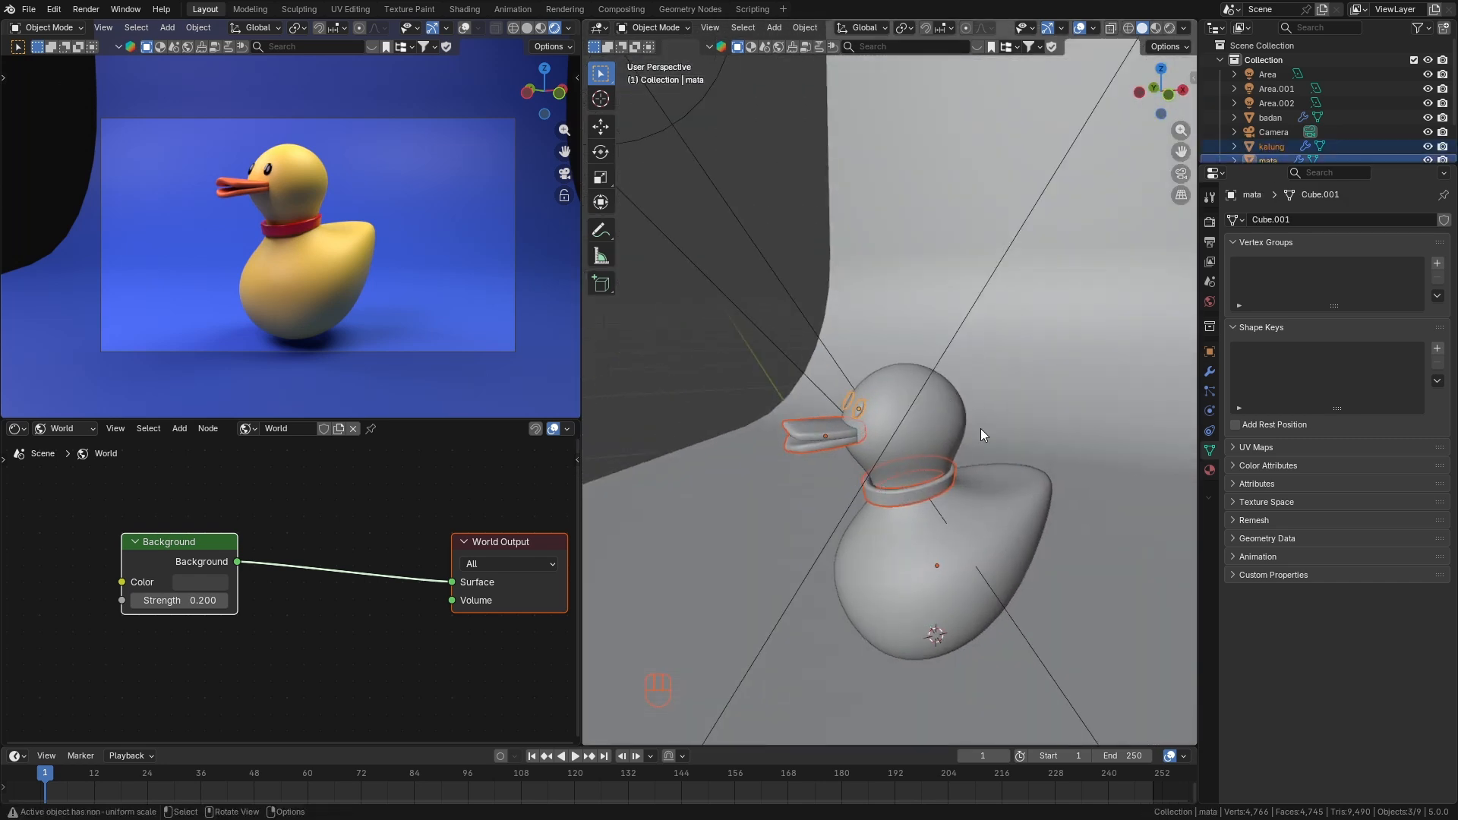
shift+click(939, 412)
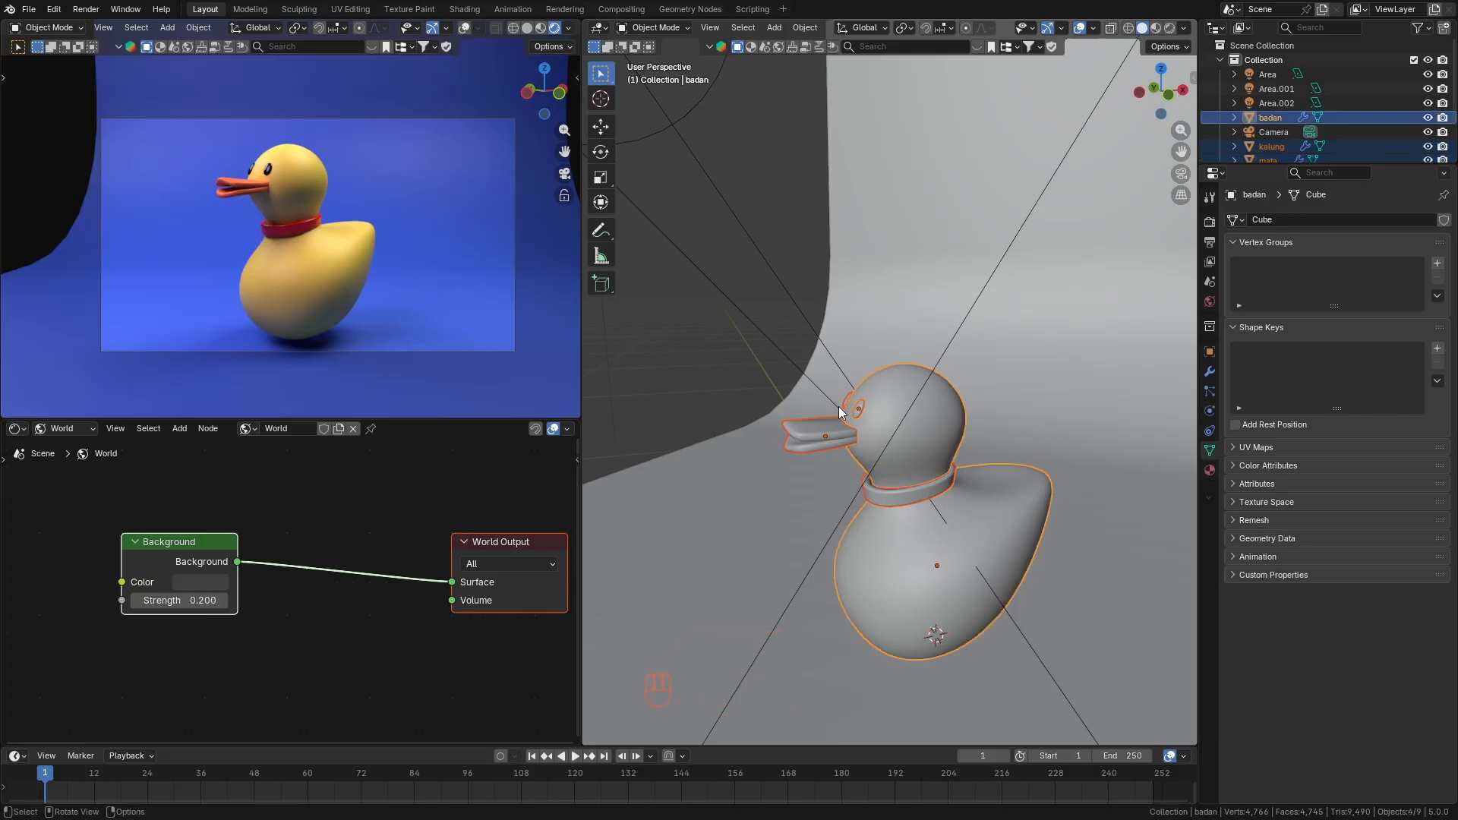
key(ctrl)
key(ctrl+p)
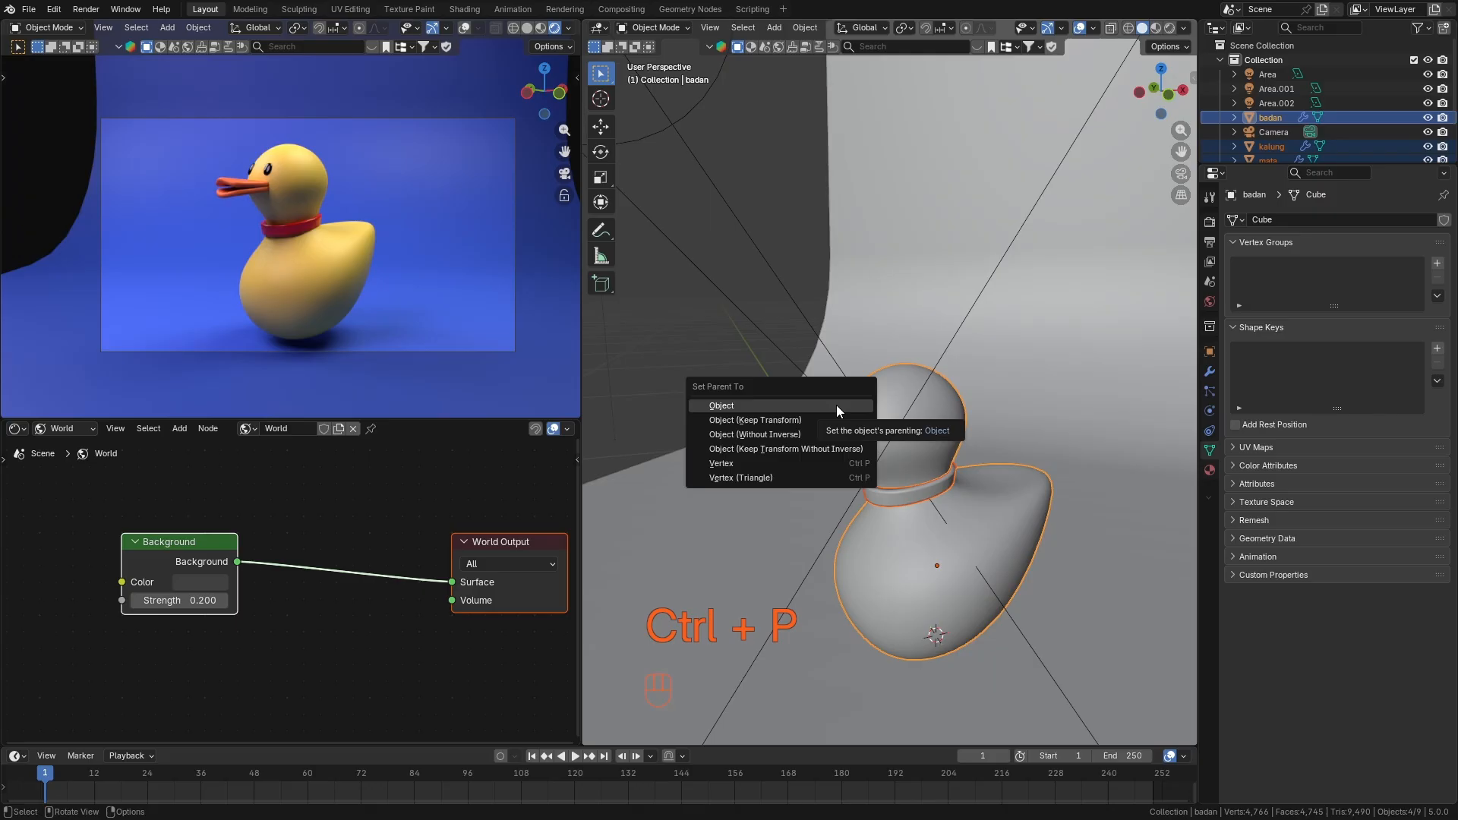
click(836, 404)
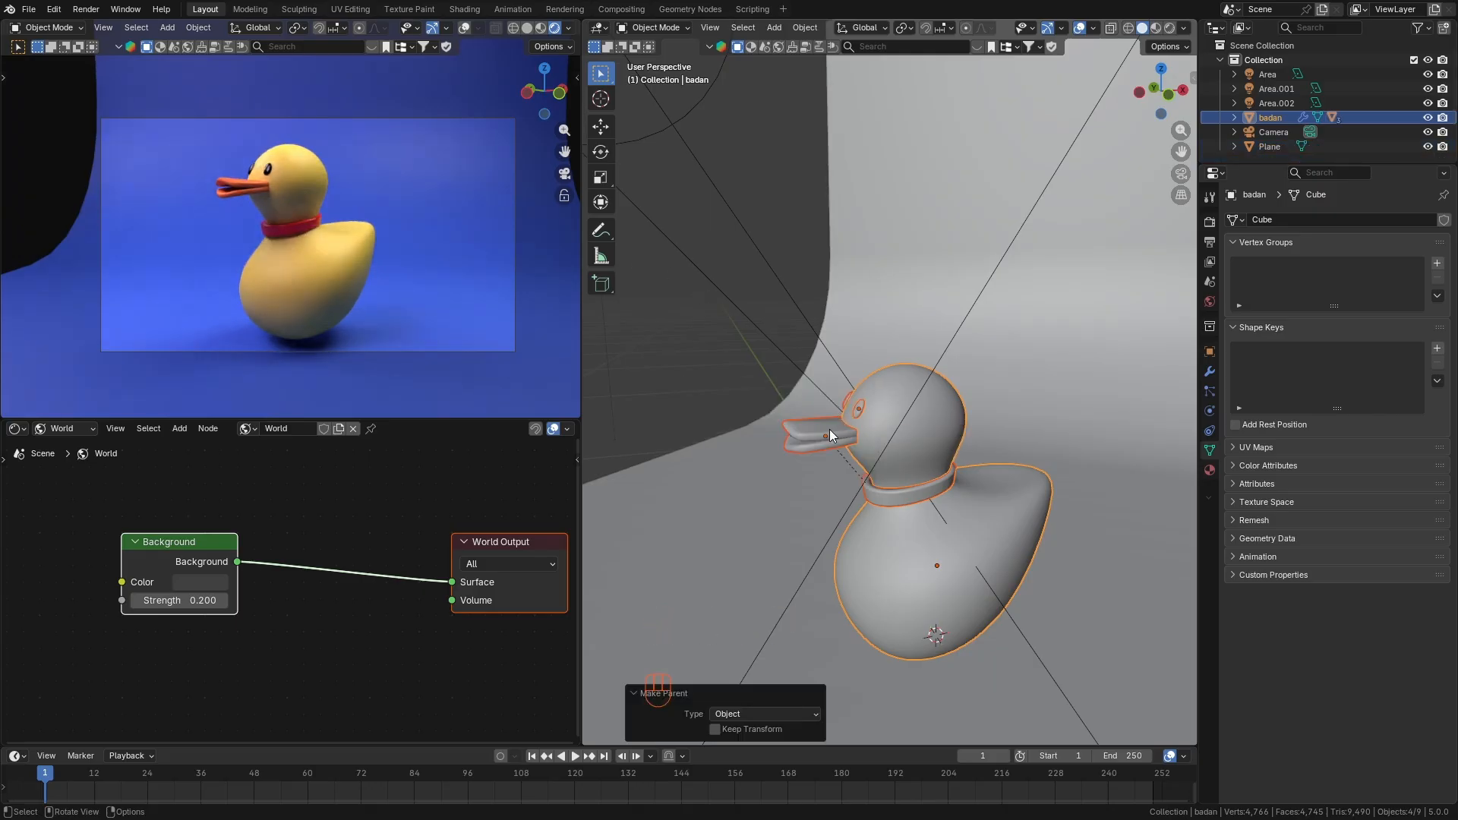
Try moving the duck's body to test whether the parented parts follow, and cancel the move.
click(723, 271)
click(906, 391)
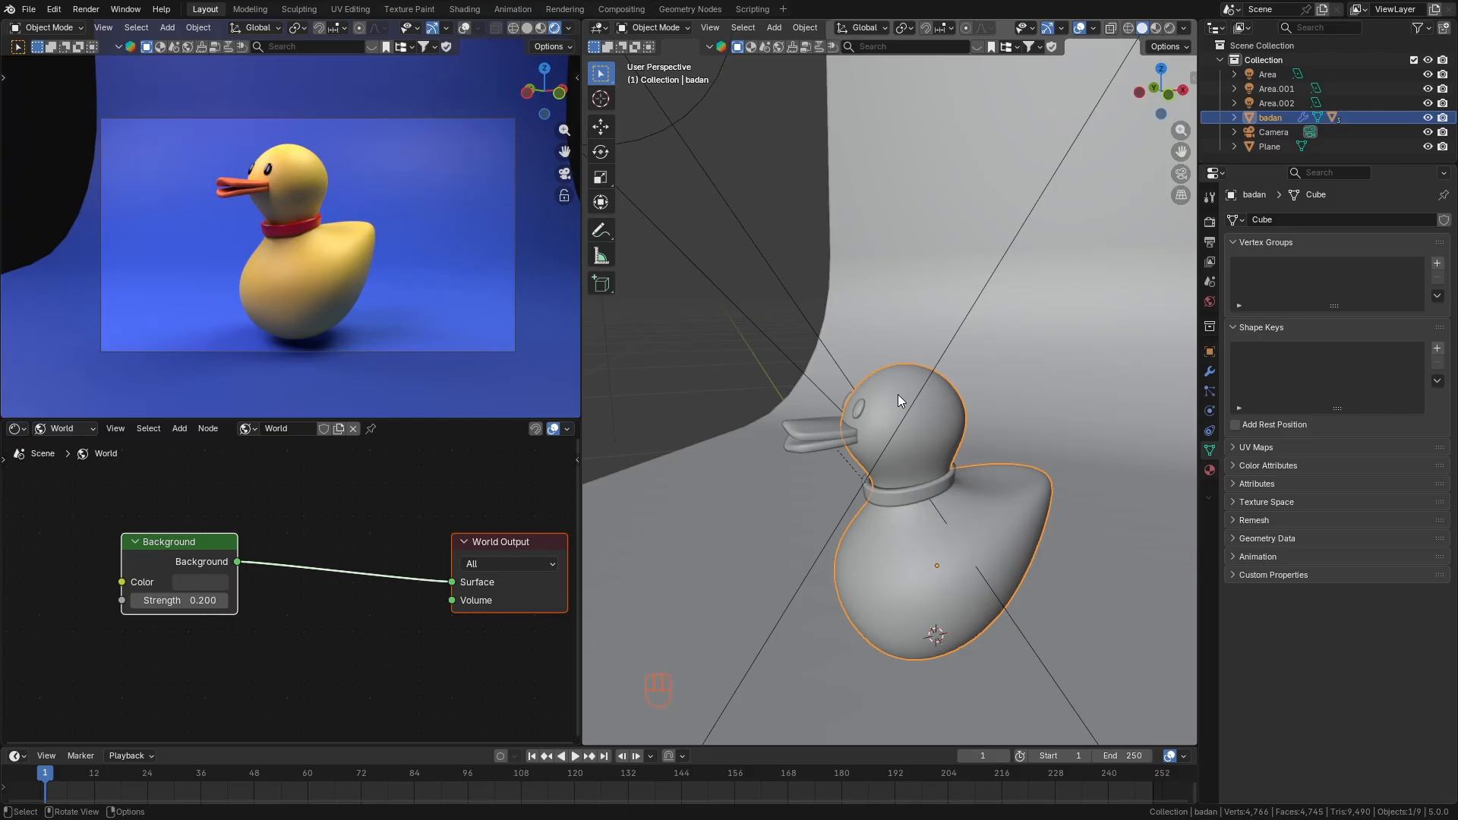
key(g)
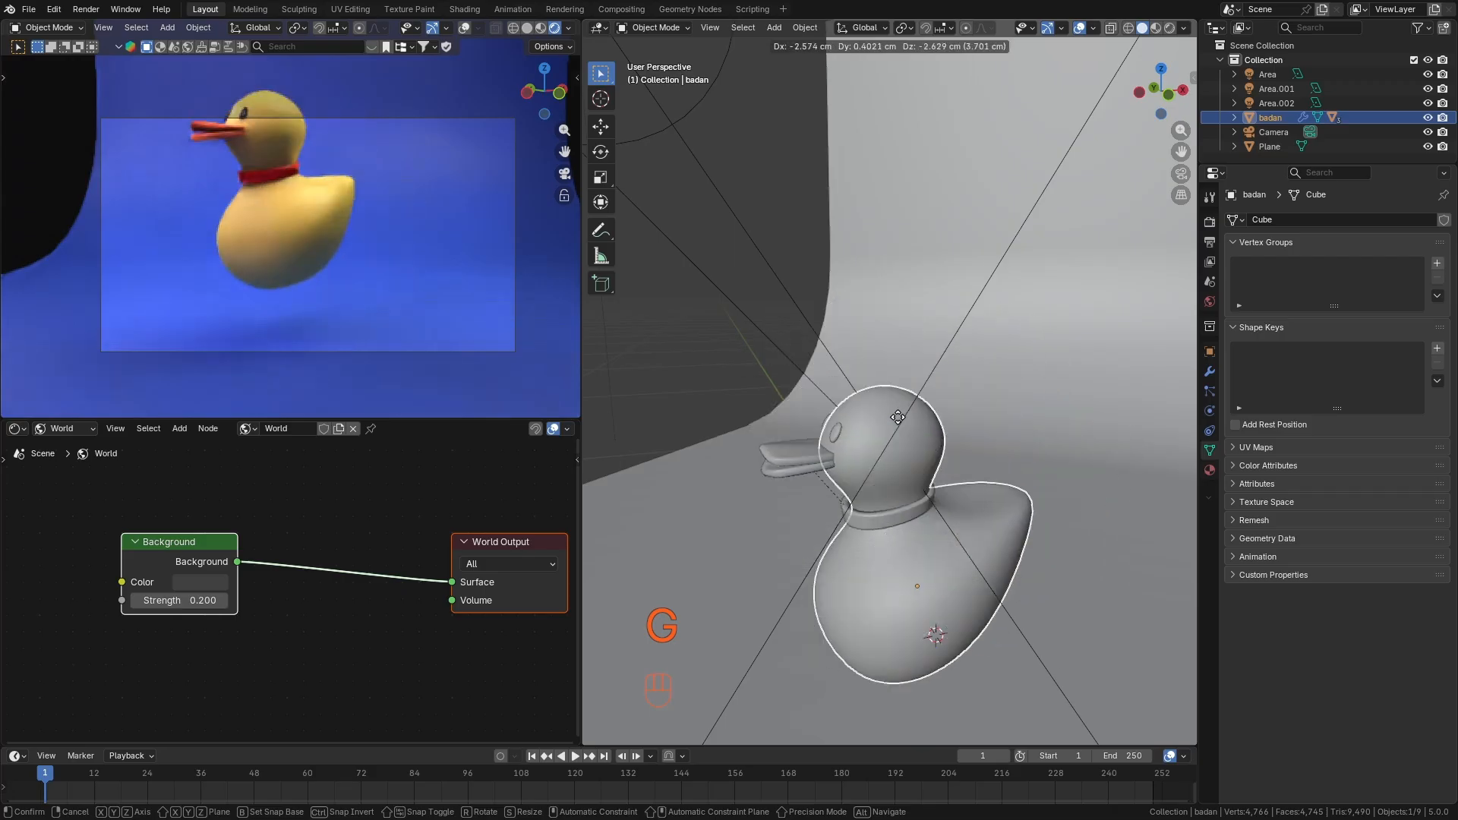
click(893, 357)
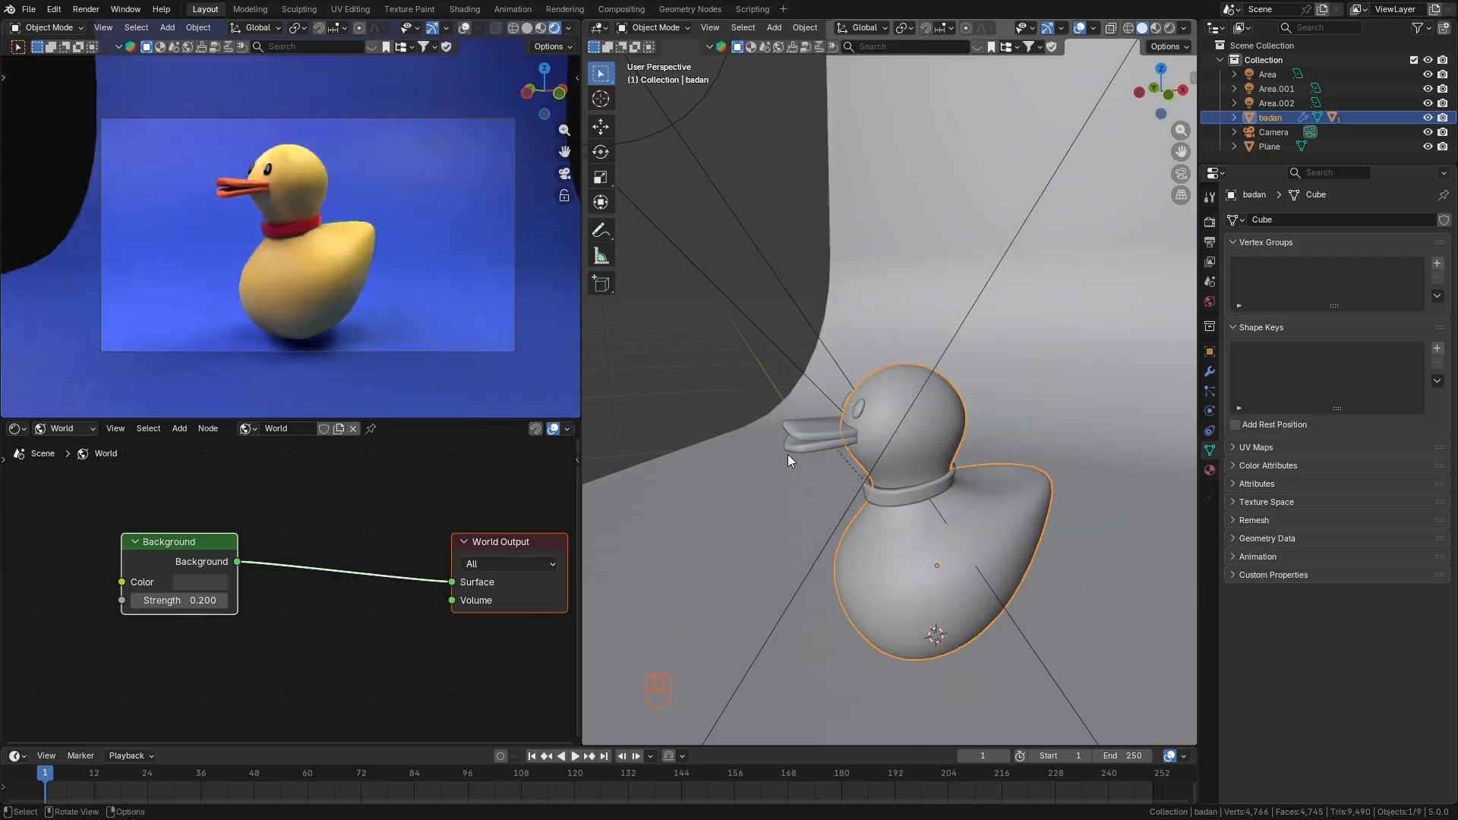
Rotate the duck's body about 17° in the top view so that its face turns toward the camera.
scroll(896, 491, down, 5)
middle_drag(800, 511, 890, 501)
key(KP_7)
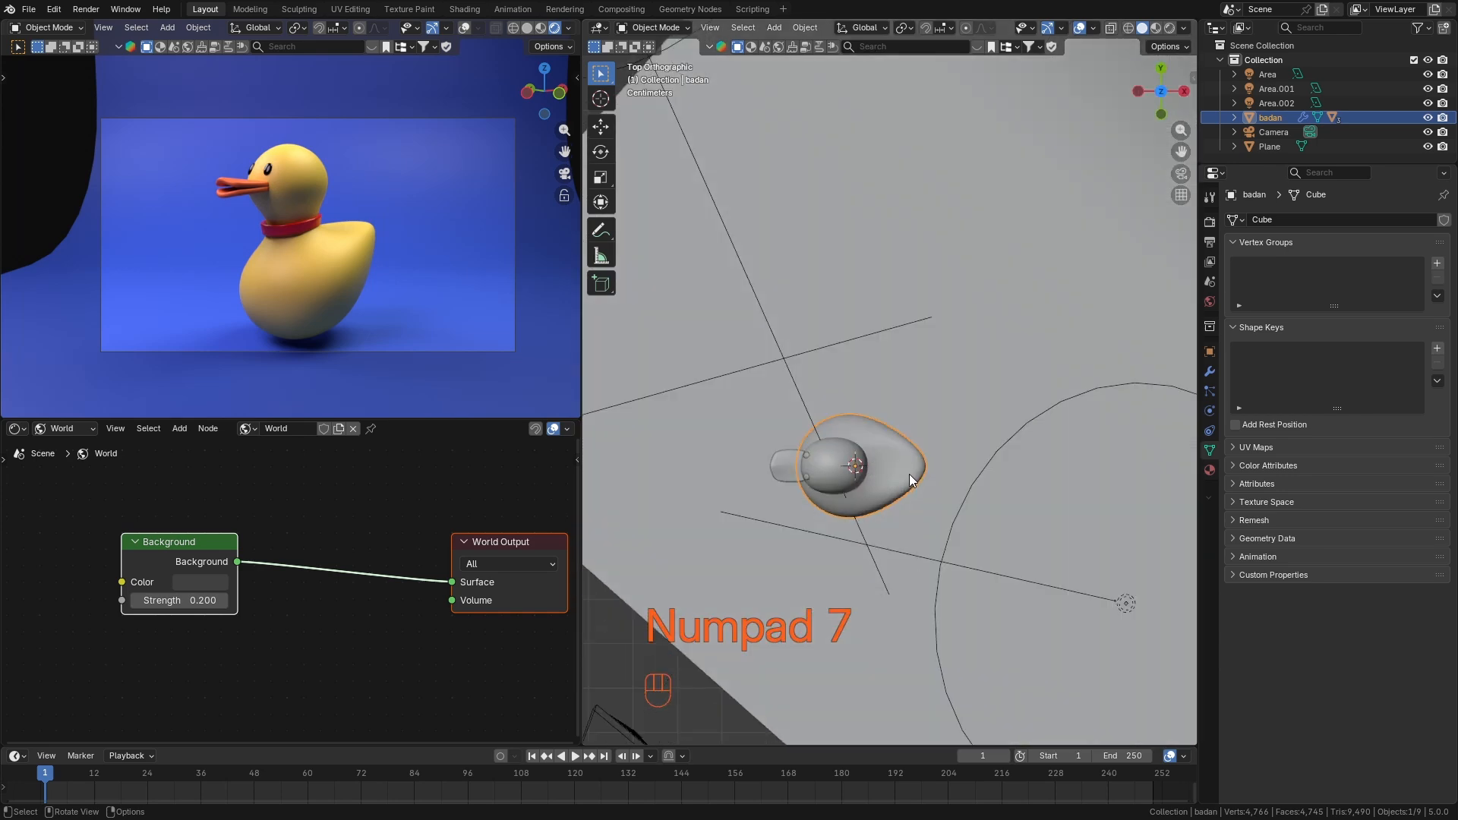
key(r)
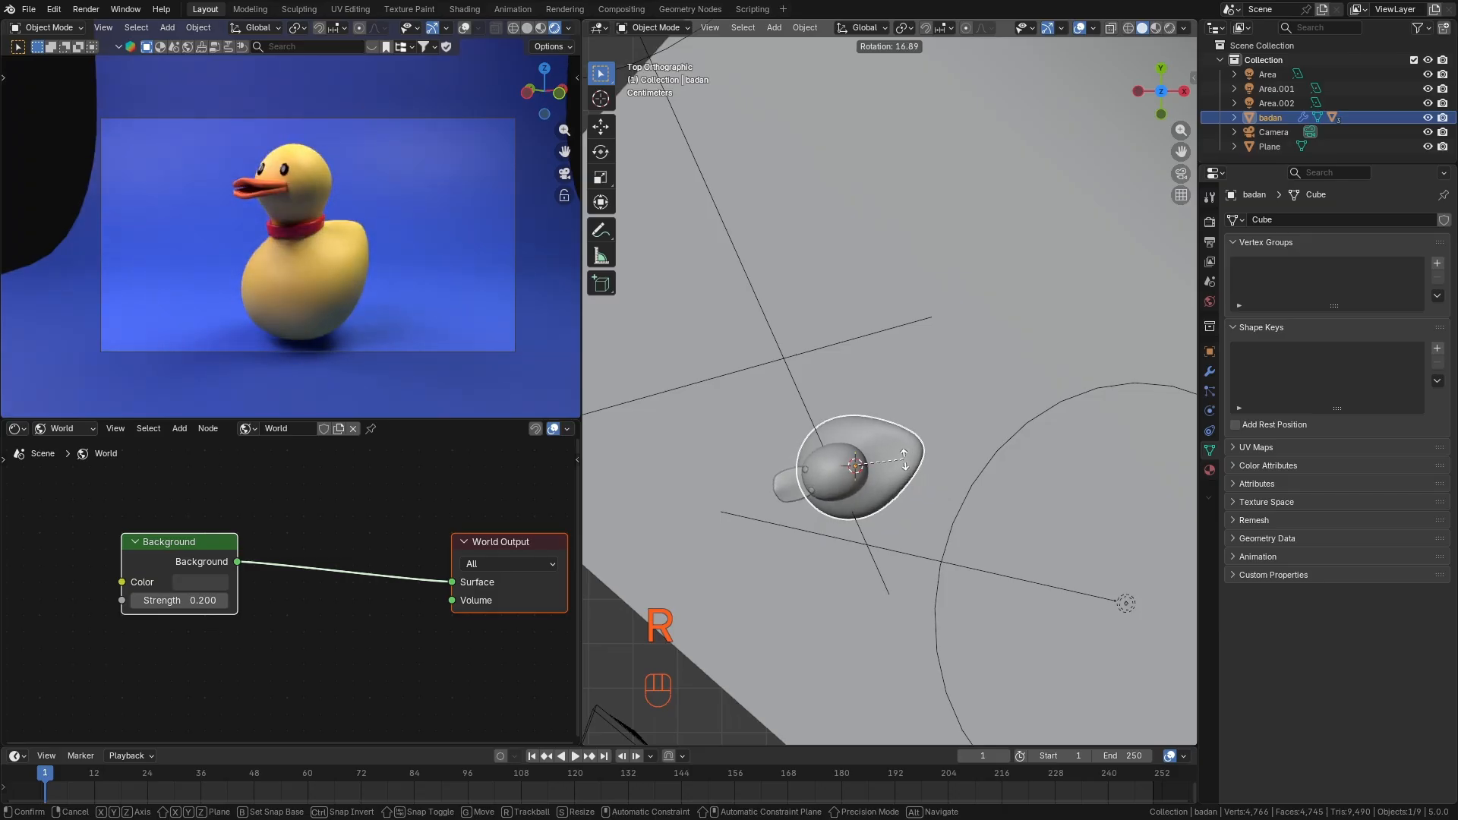
click(1126, 603)
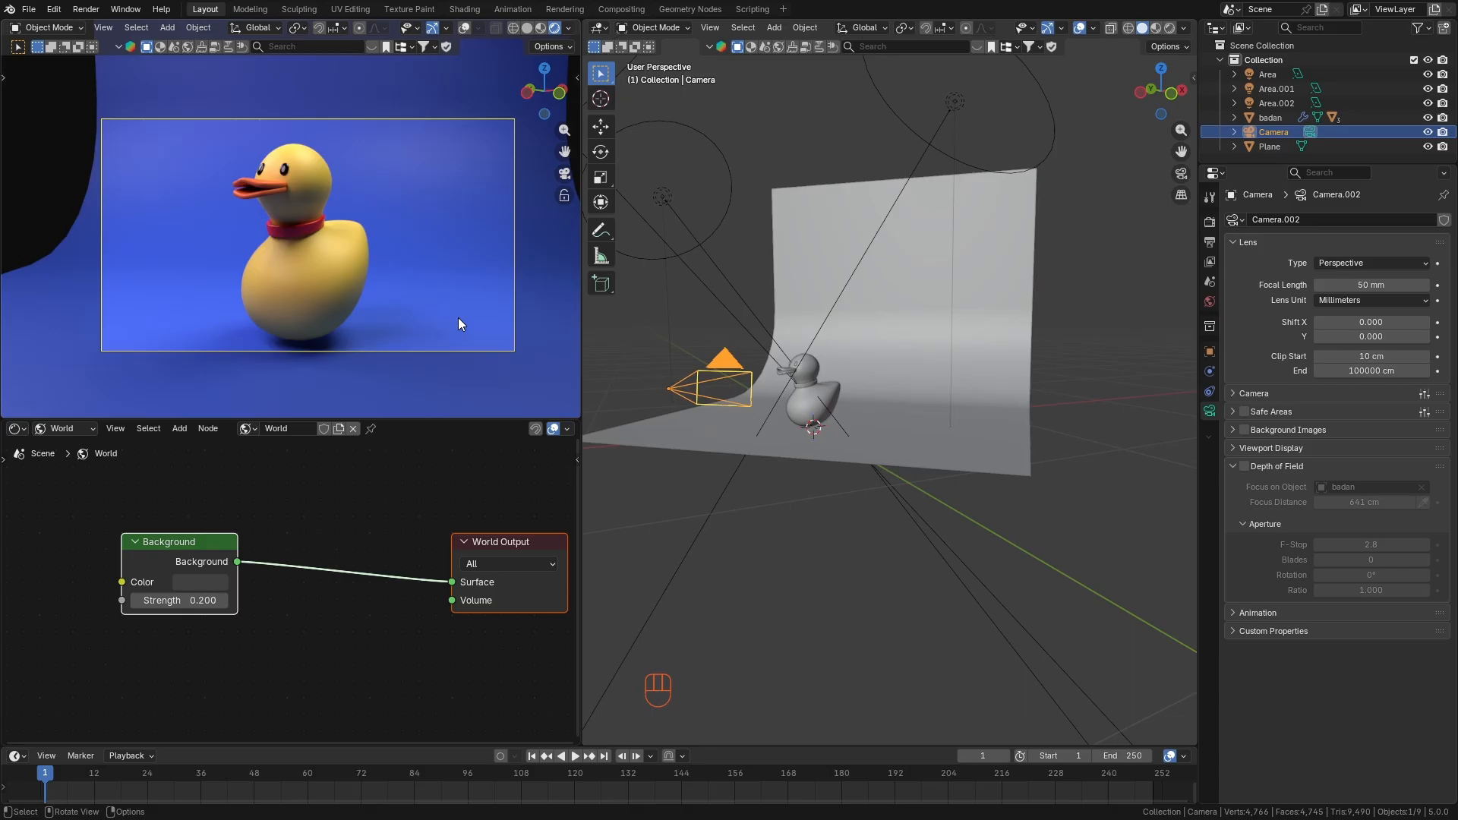
Render the image and examine the turned duck's face, beak and collar up close.
key(F12)
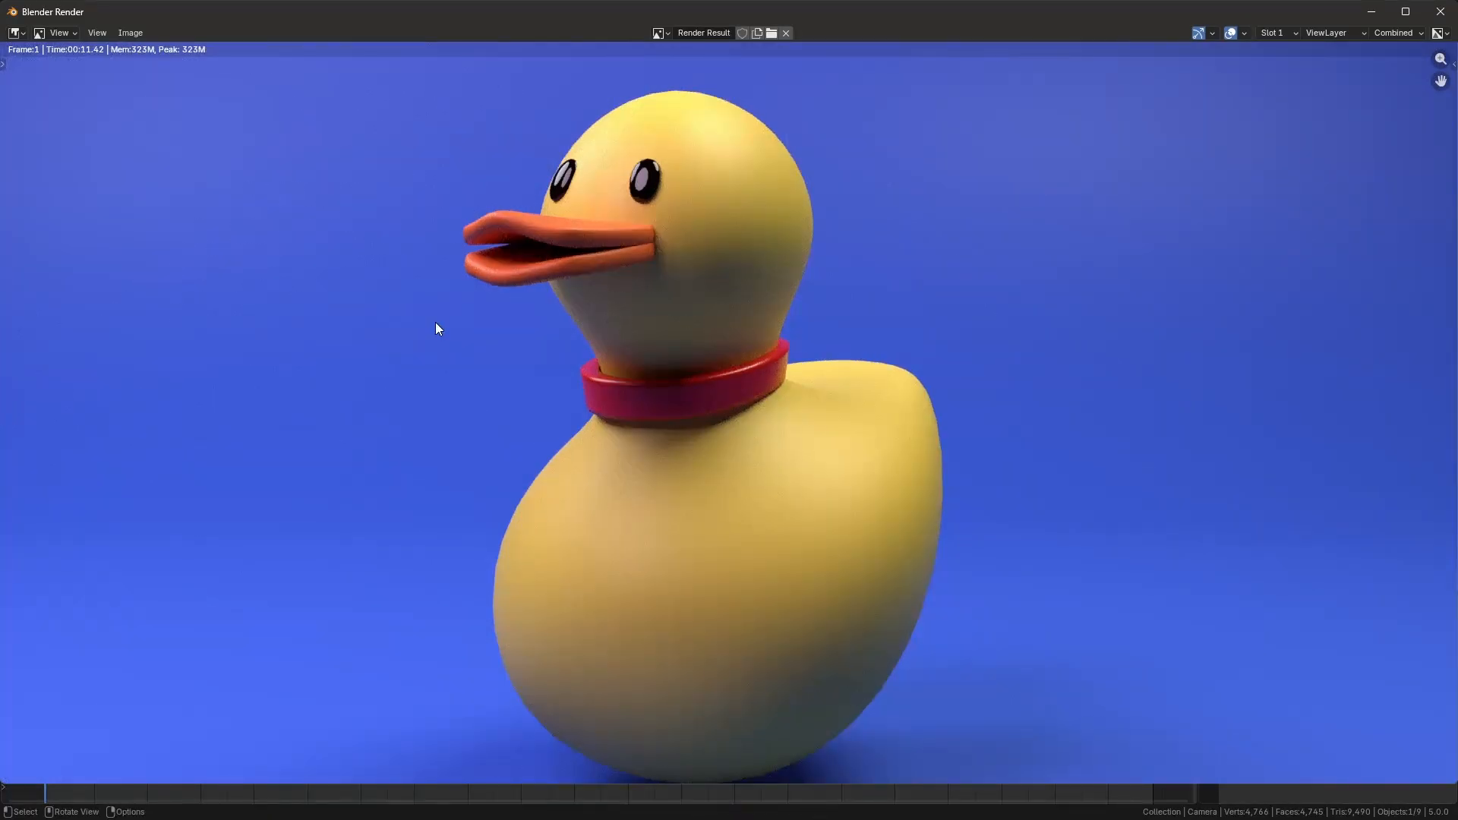
scroll(700, 335, down, 2)
scroll(694, 277, up, 2)
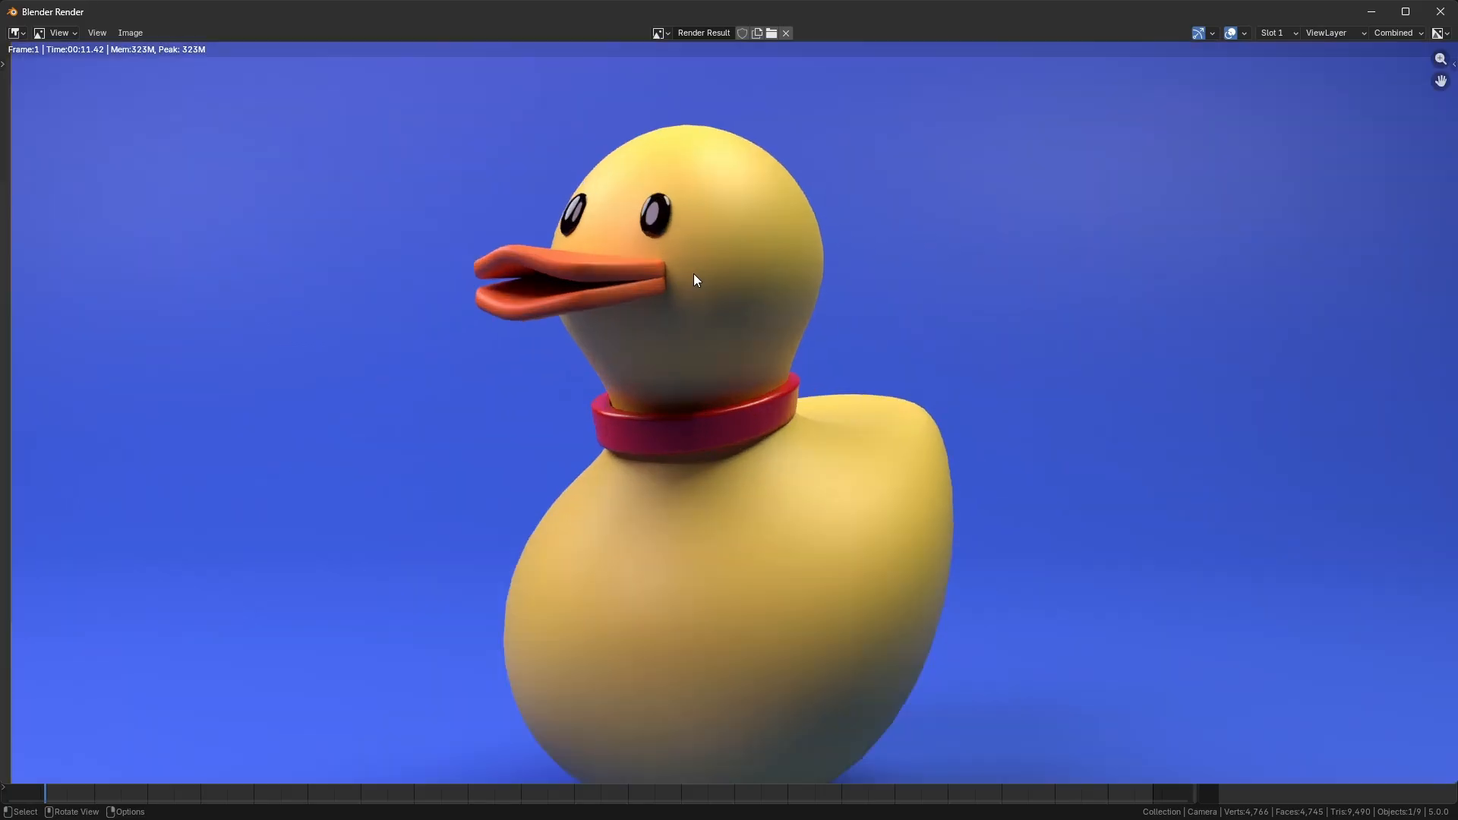
scroll(694, 274, up, 2)
scroll(669, 335, down, 3)
scroll(616, 295, up, 2)
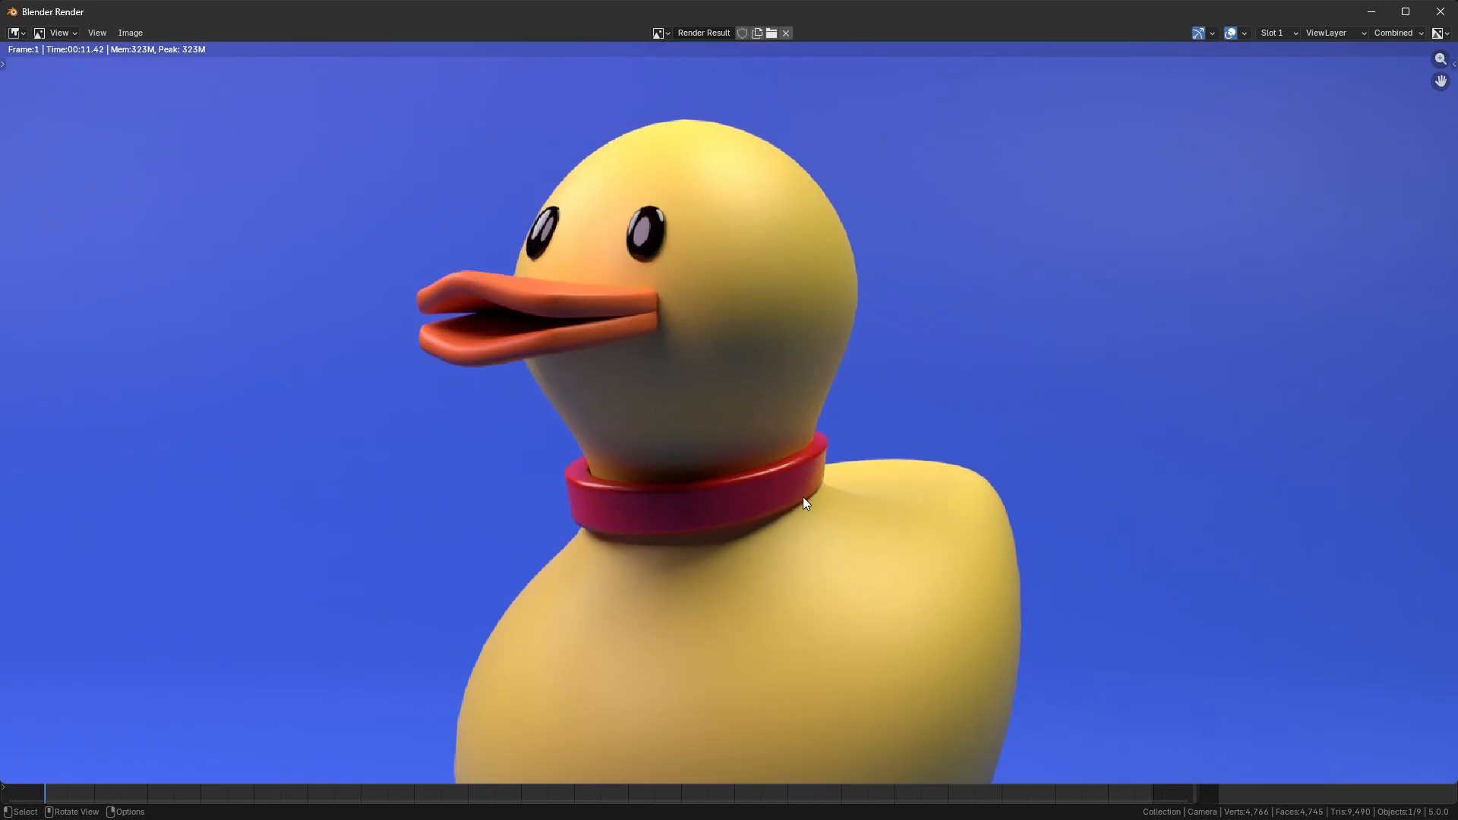
scroll(621, 279, down, 2)
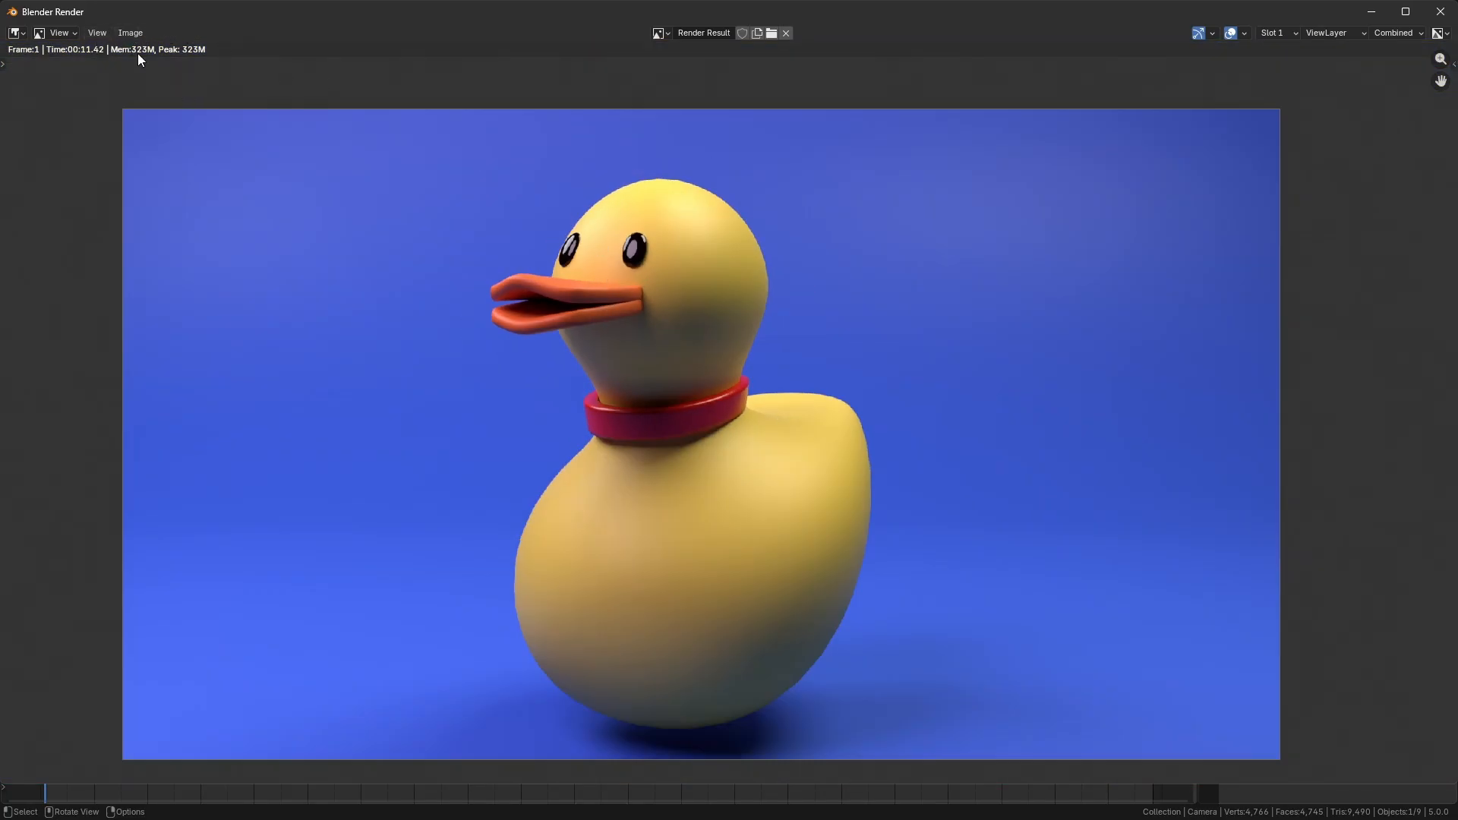
Save the render as Untitled.png in the Pictures folder and close the render window.
click(129, 34)
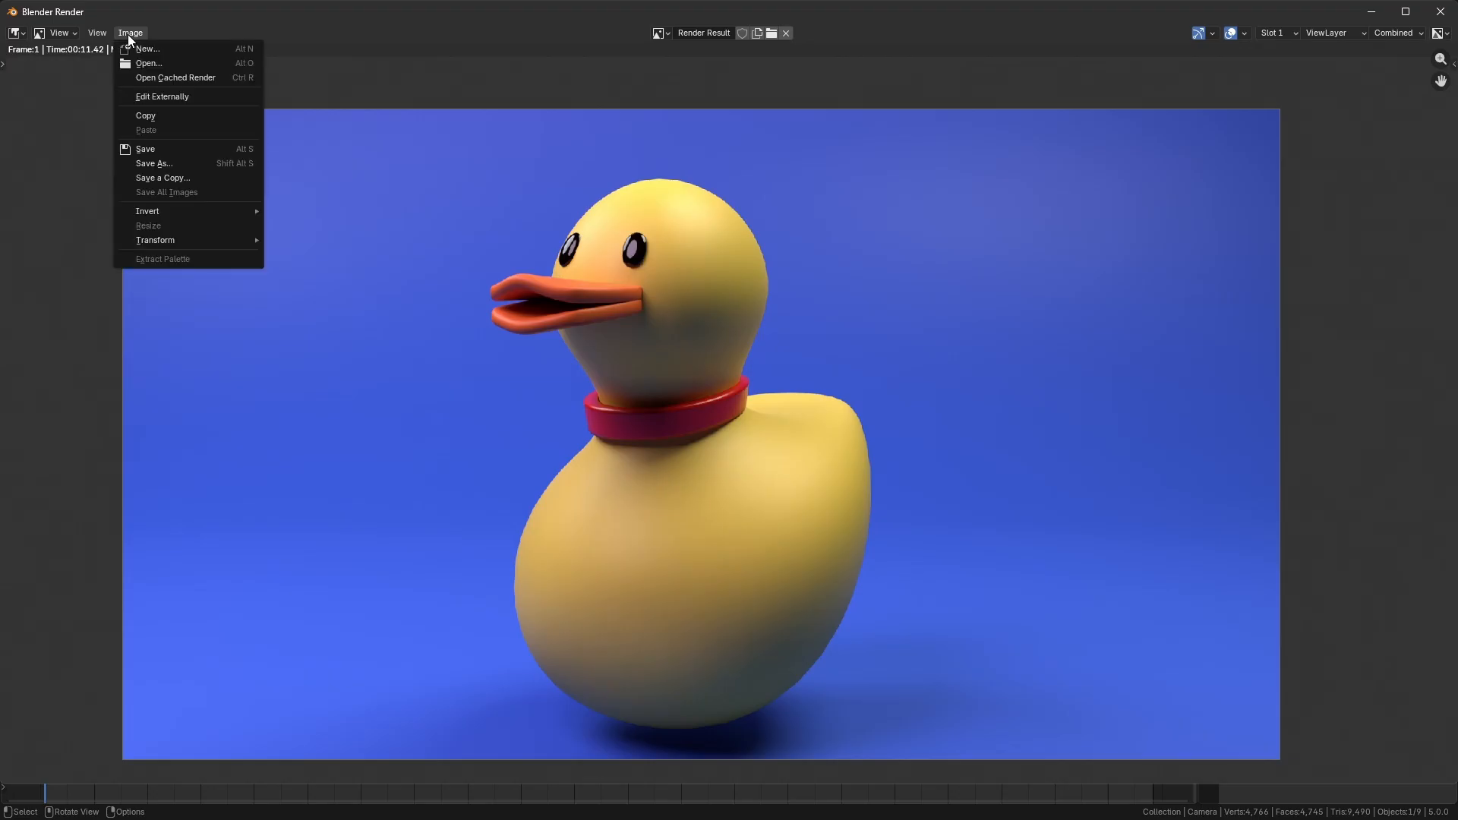
click(173, 163)
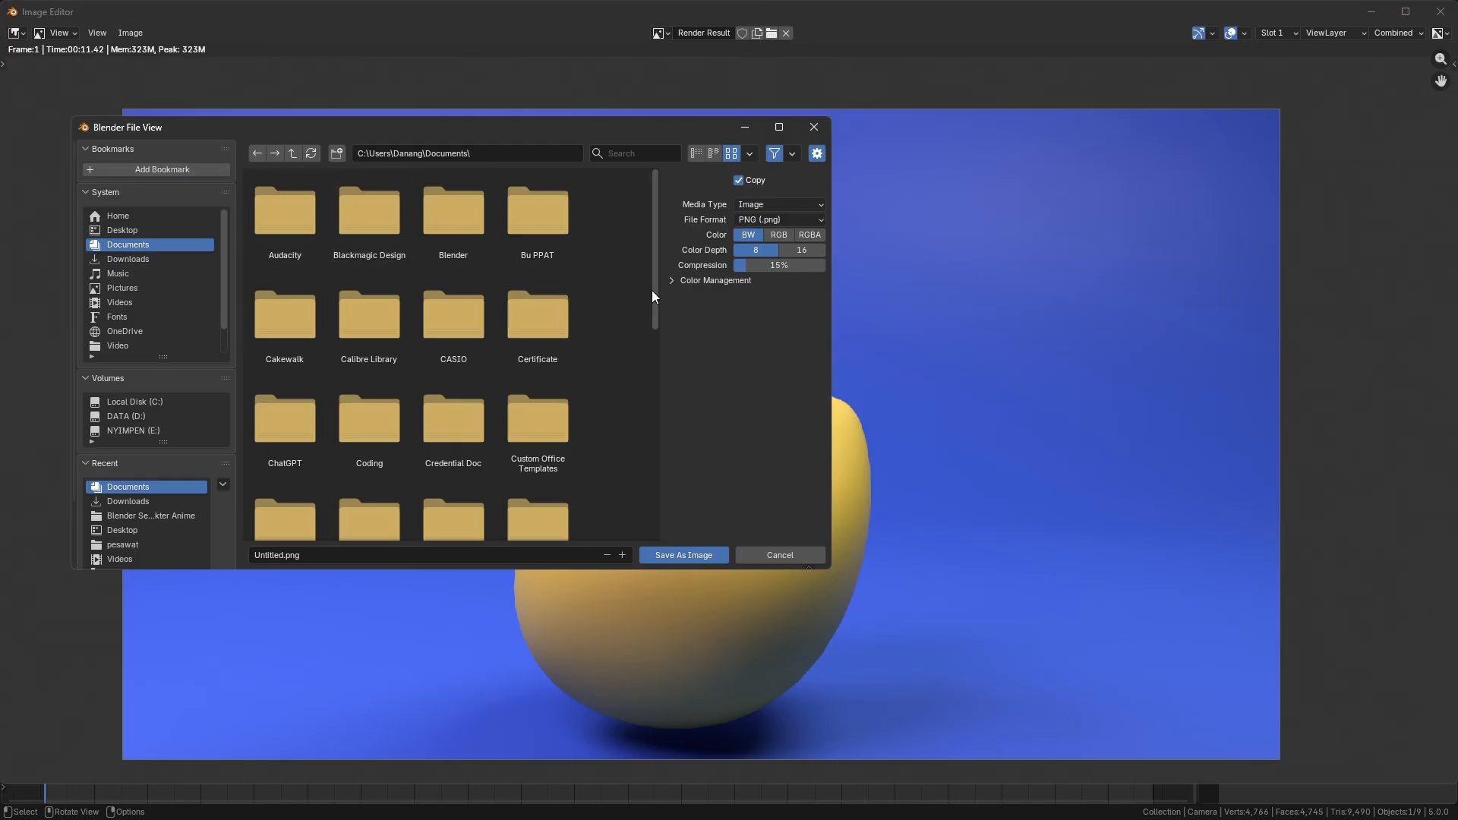
click(151, 295)
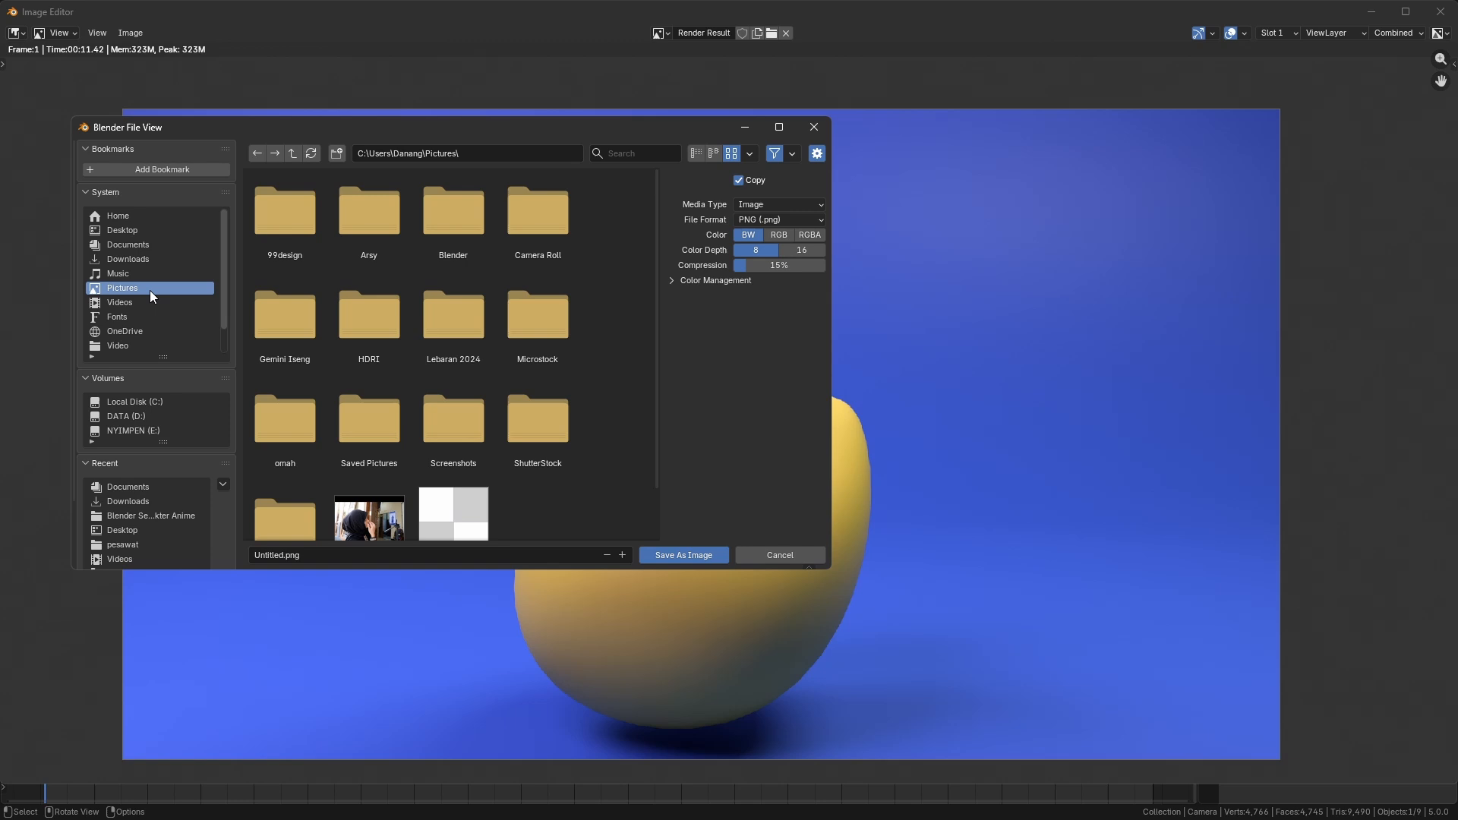
click(687, 555)
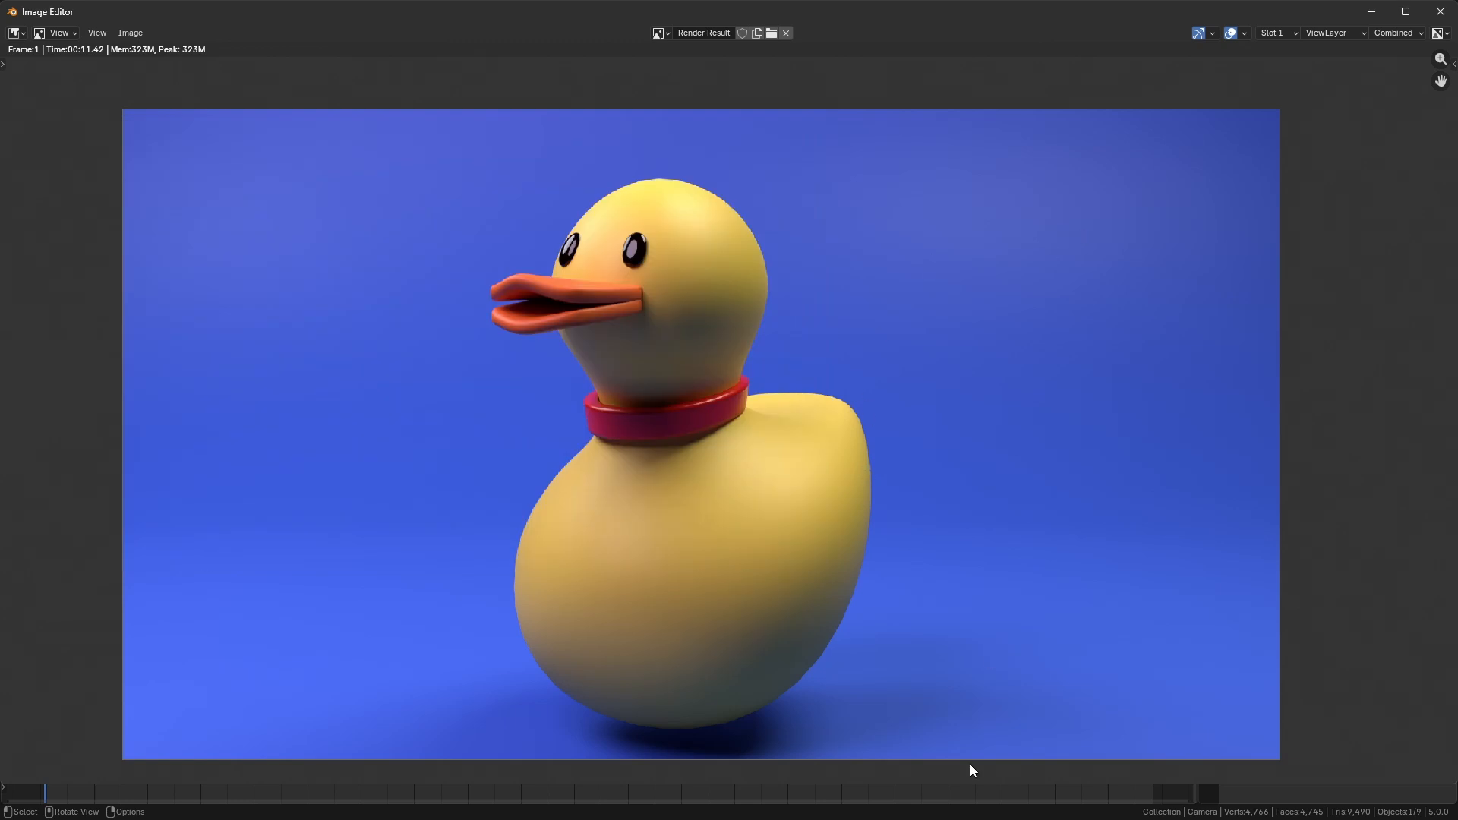
click(1440, 12)
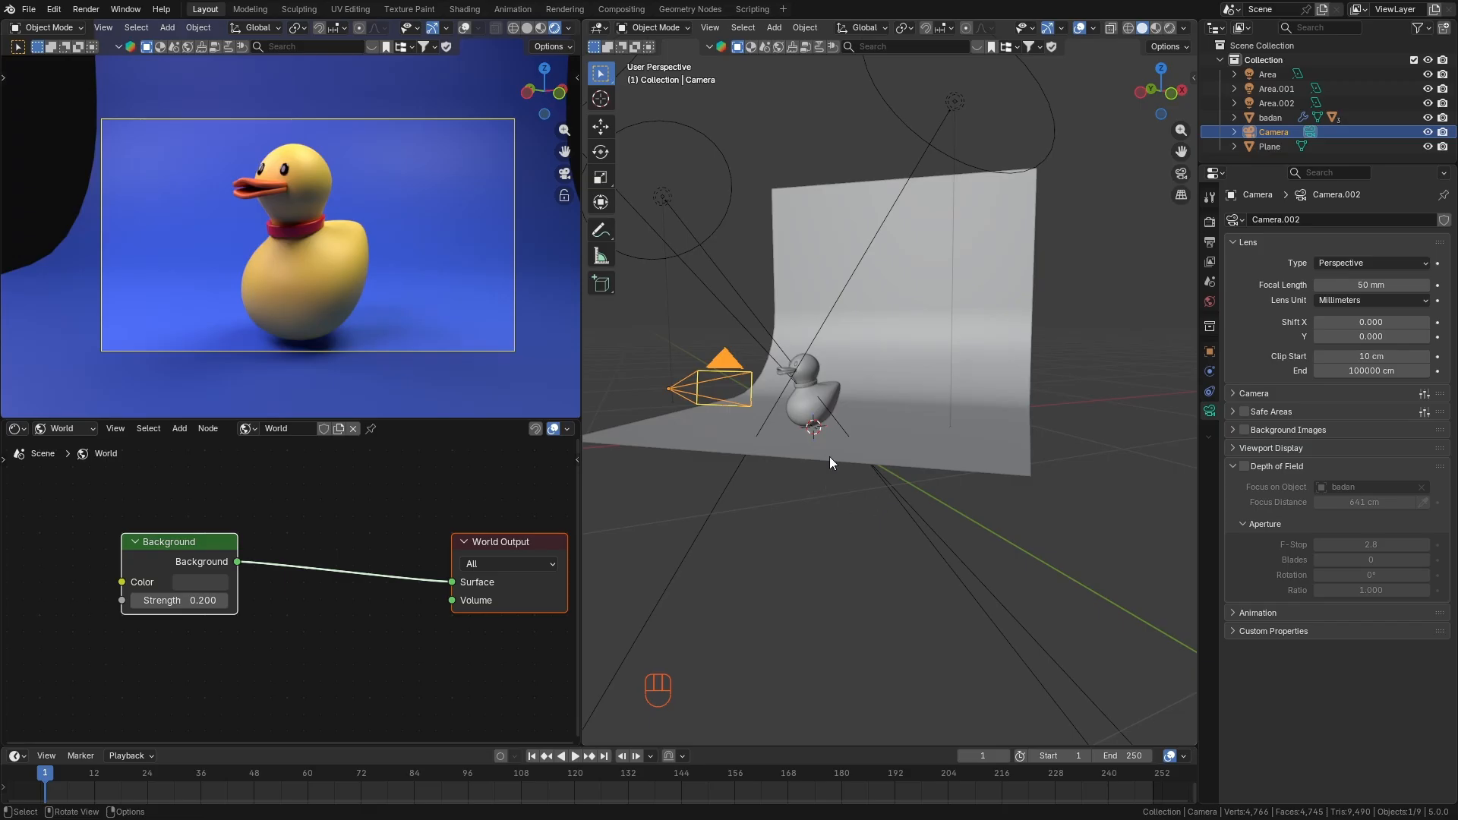
Examine the modifiers on the duck's body and on its beak.
scroll(812, 404, up, 4)
scroll(806, 399, up, 3)
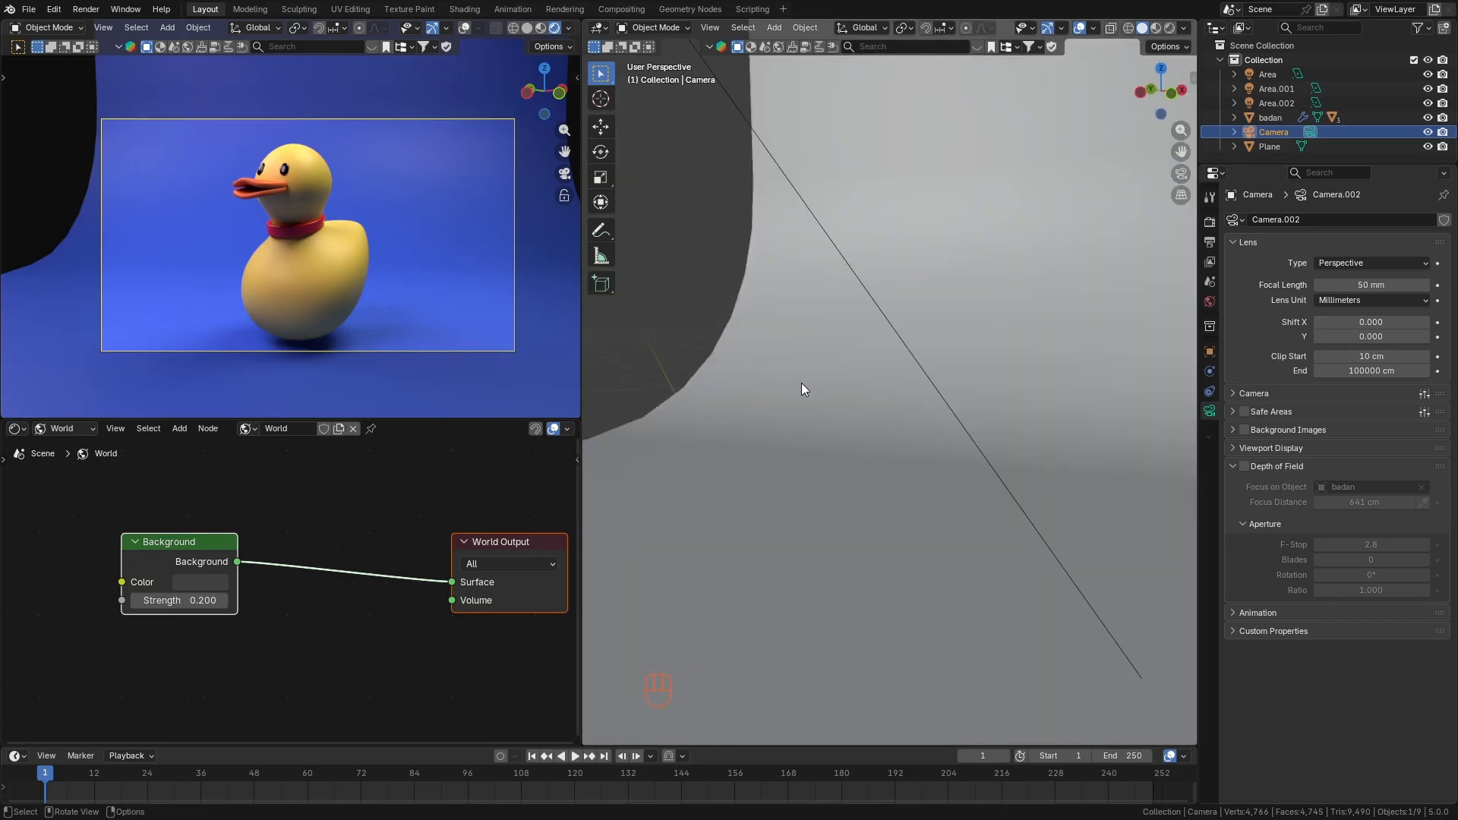
middle_drag(801, 382, 1055, 396)
scroll(1055, 397, down, 5)
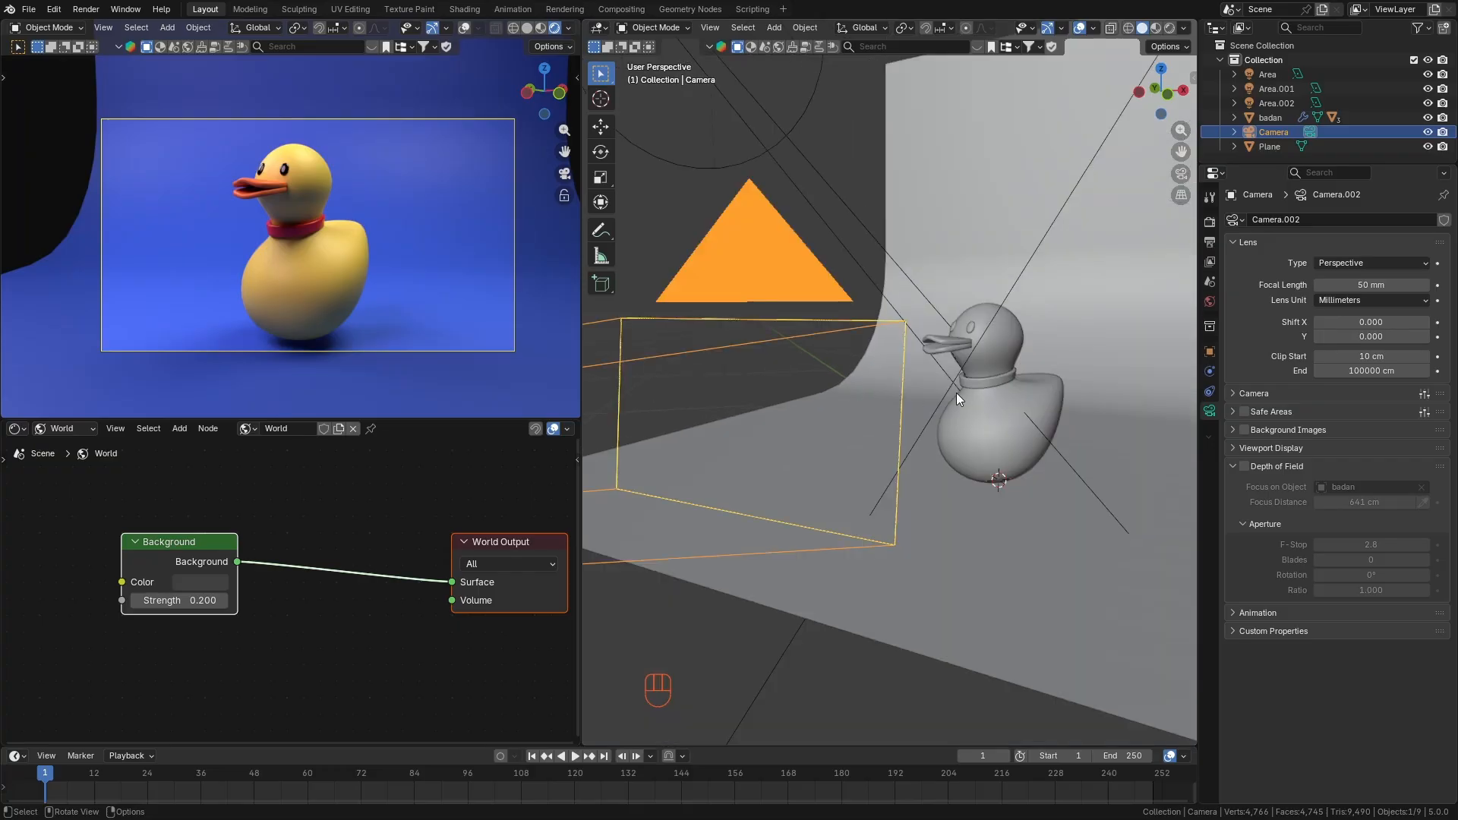
scroll(955, 394, up, 3)
click(1016, 293)
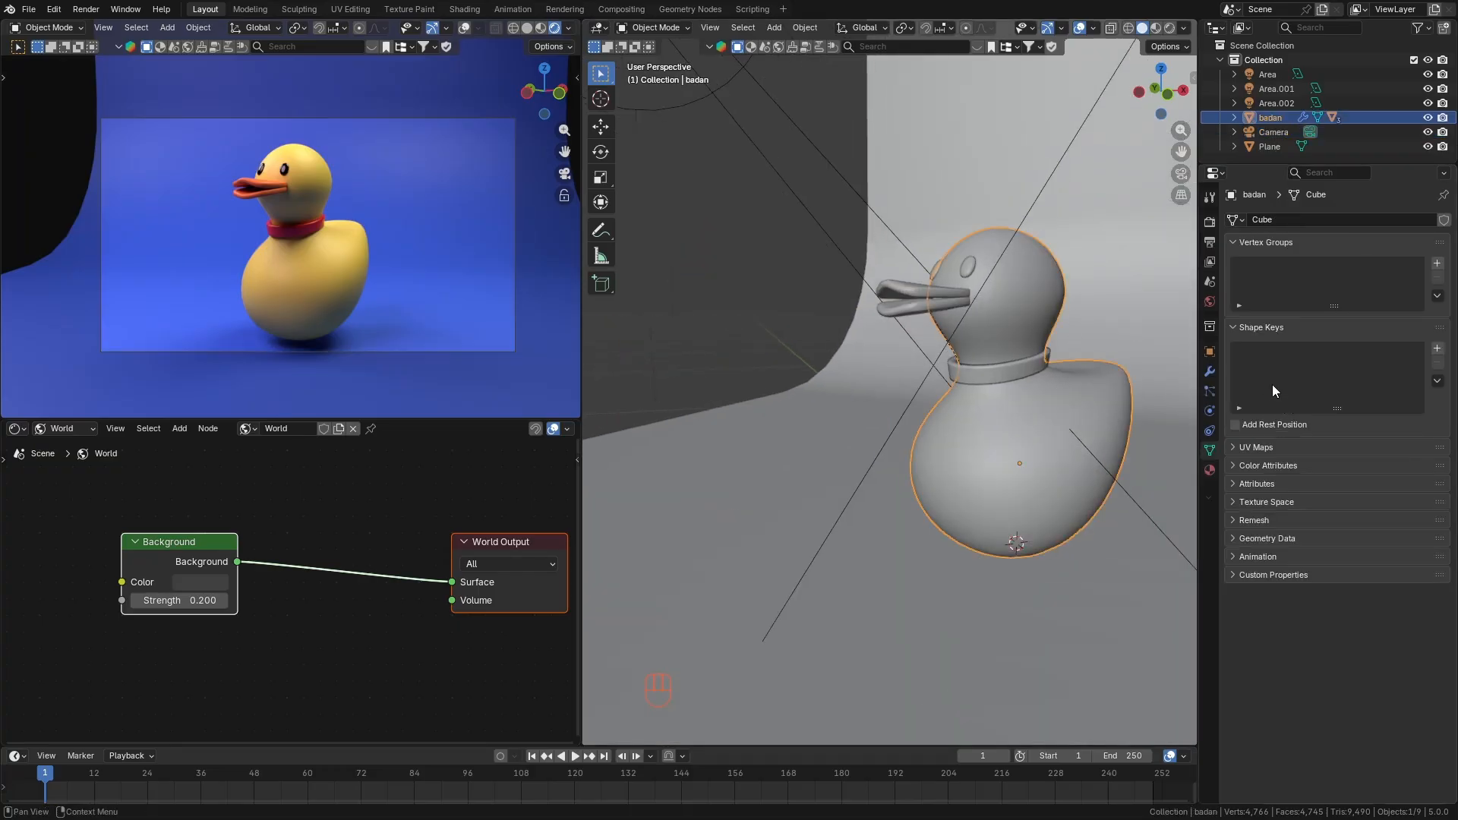
click(1210, 372)
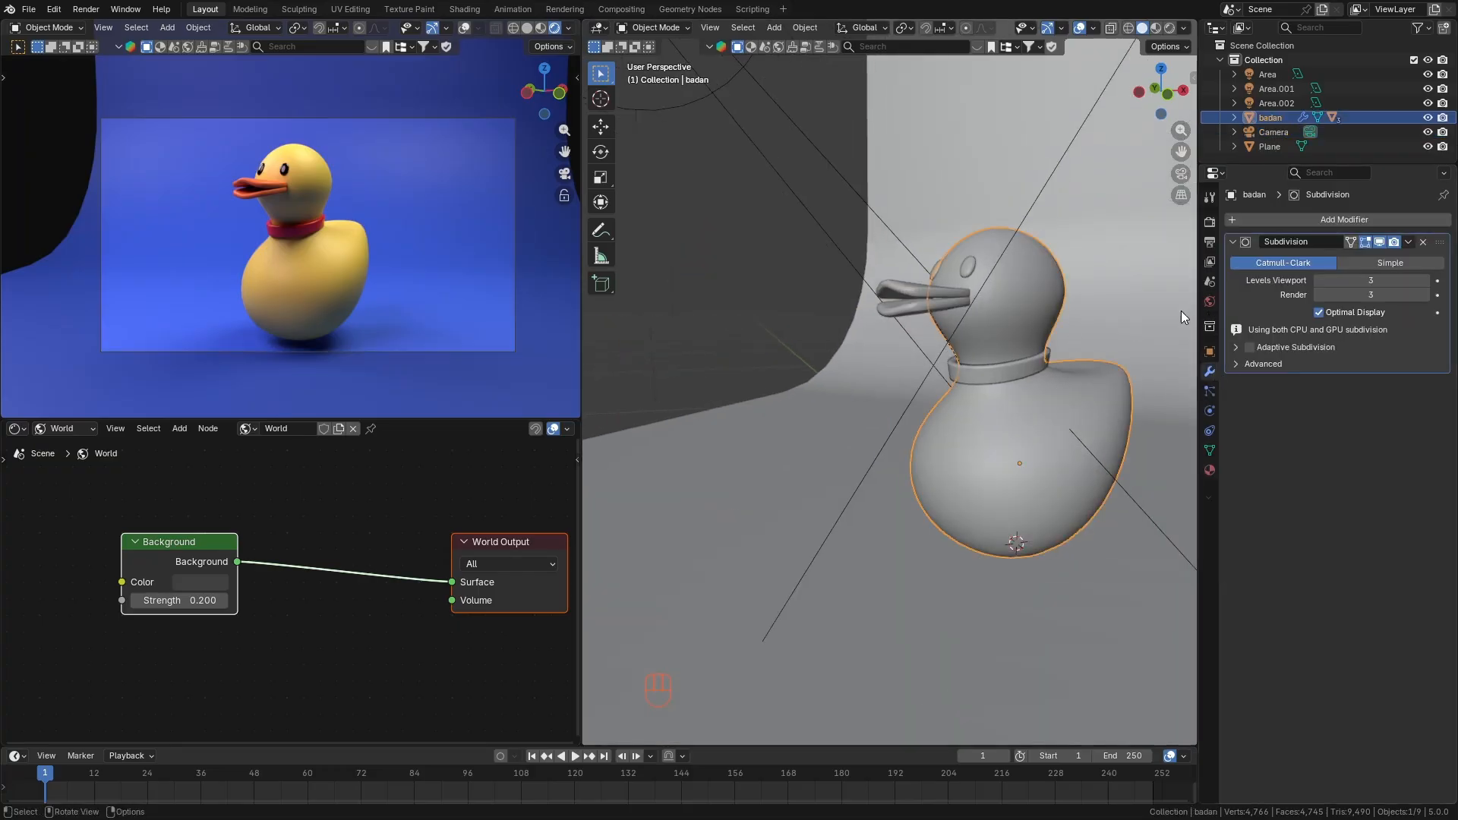
click(936, 291)
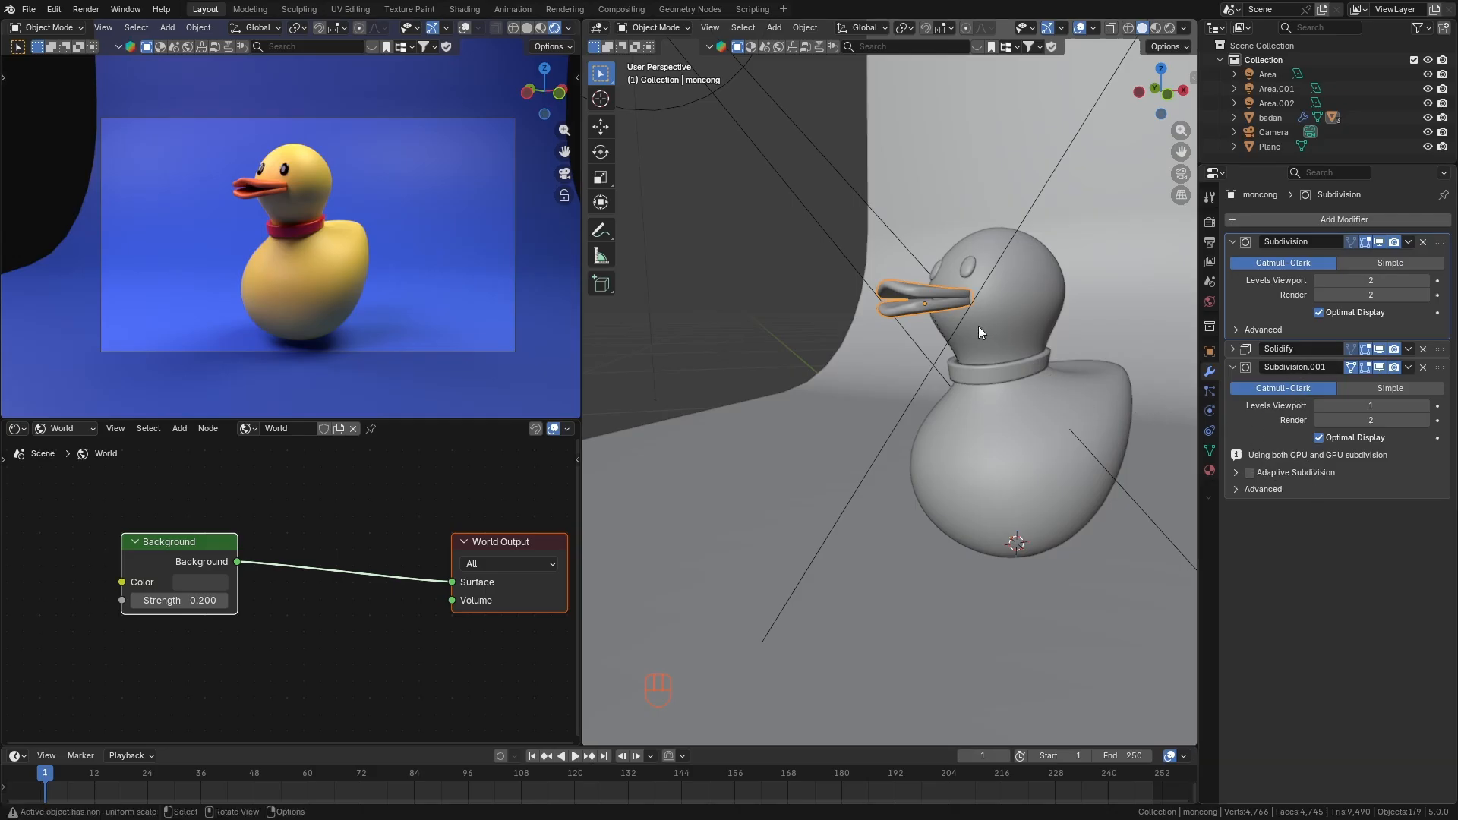
Select the duck's body and examine its low-poly base mesh around the smoothed shape.
middle_drag(904, 364, 923, 371)
scroll(923, 371, down, 3)
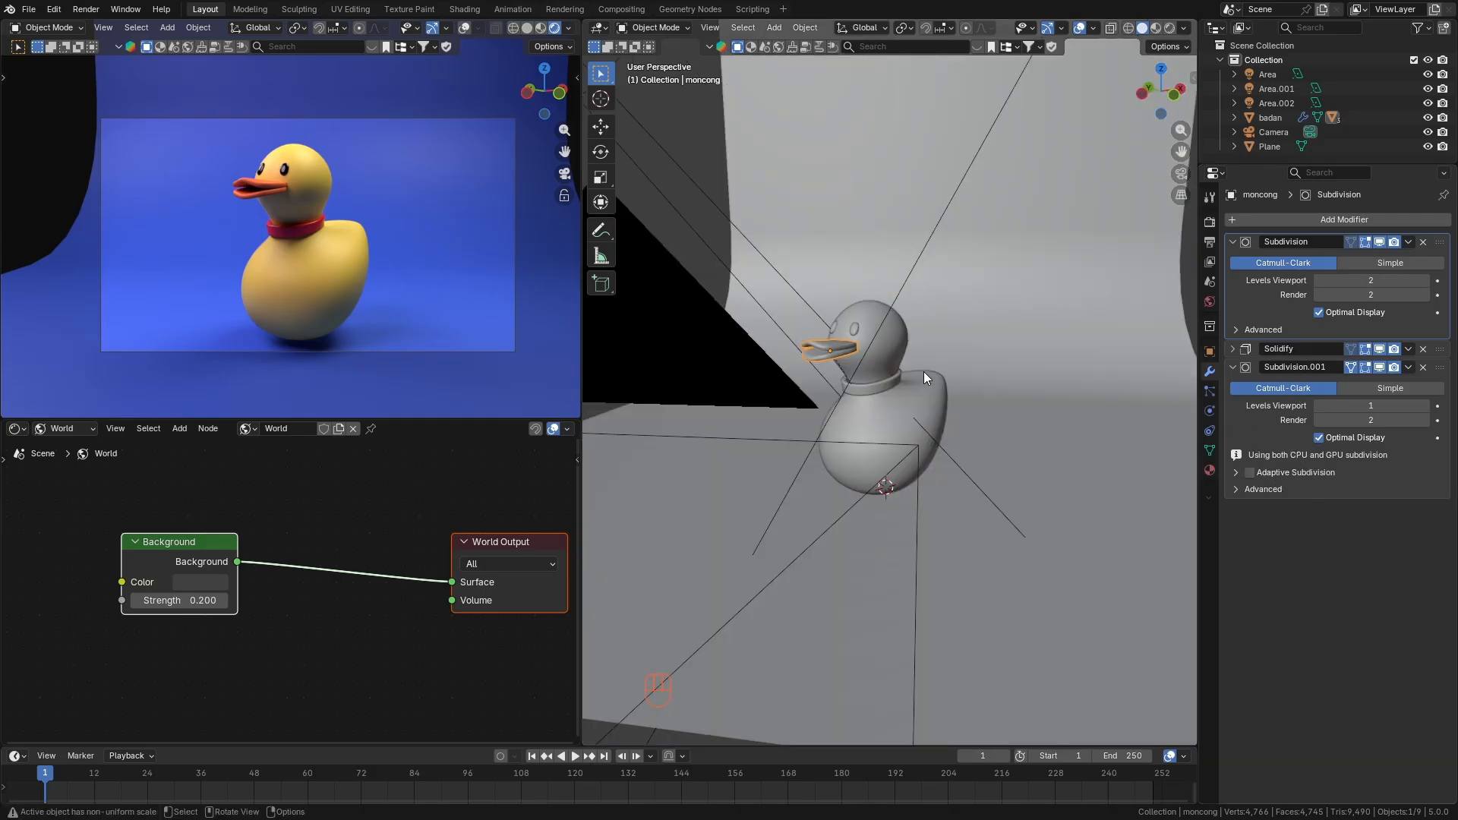
middle_drag(923, 372, 882, 357)
scroll(886, 352, up, 2)
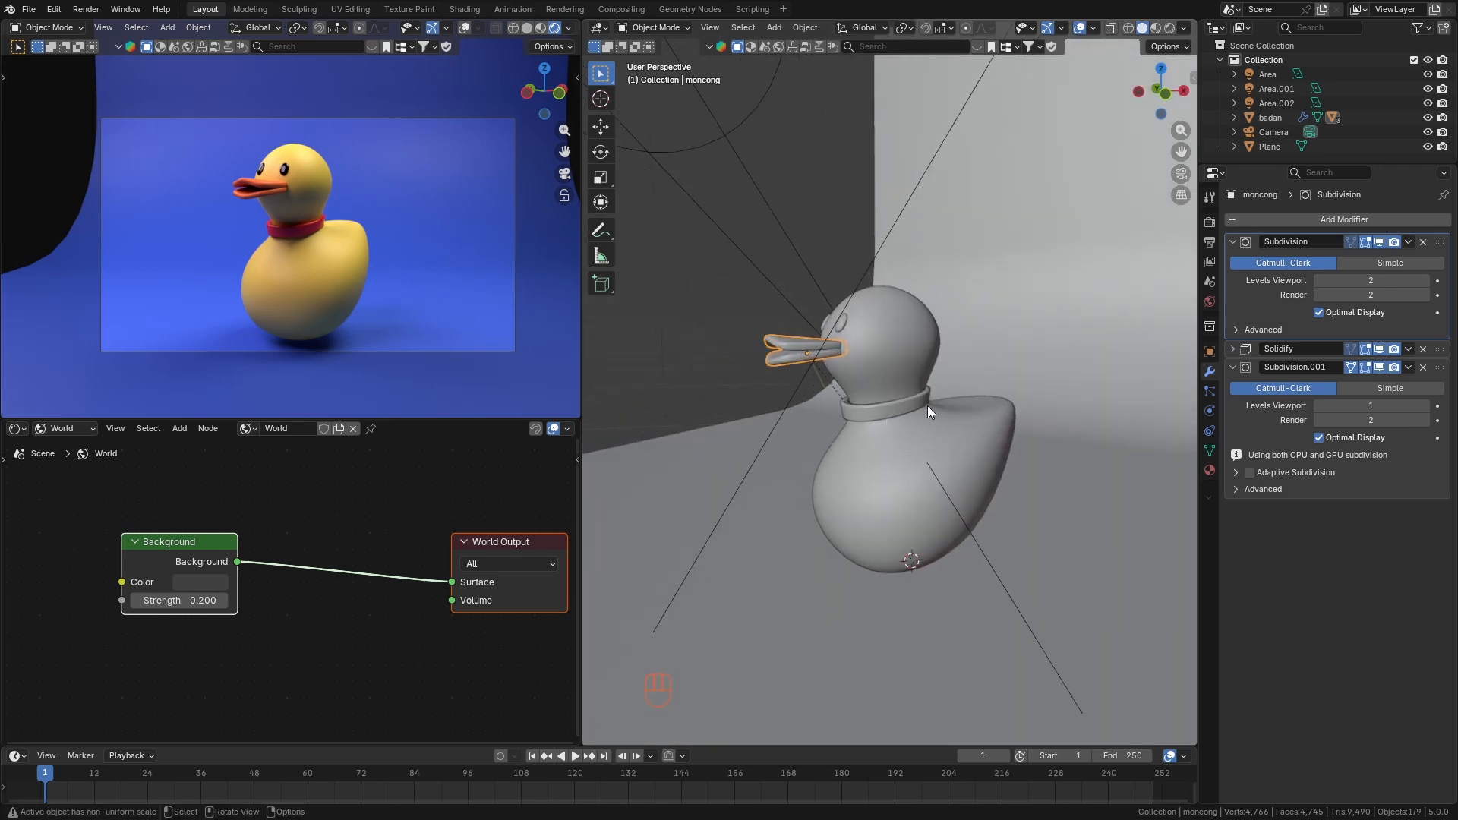
click(881, 378)
middle_drag(882, 378, 938, 458)
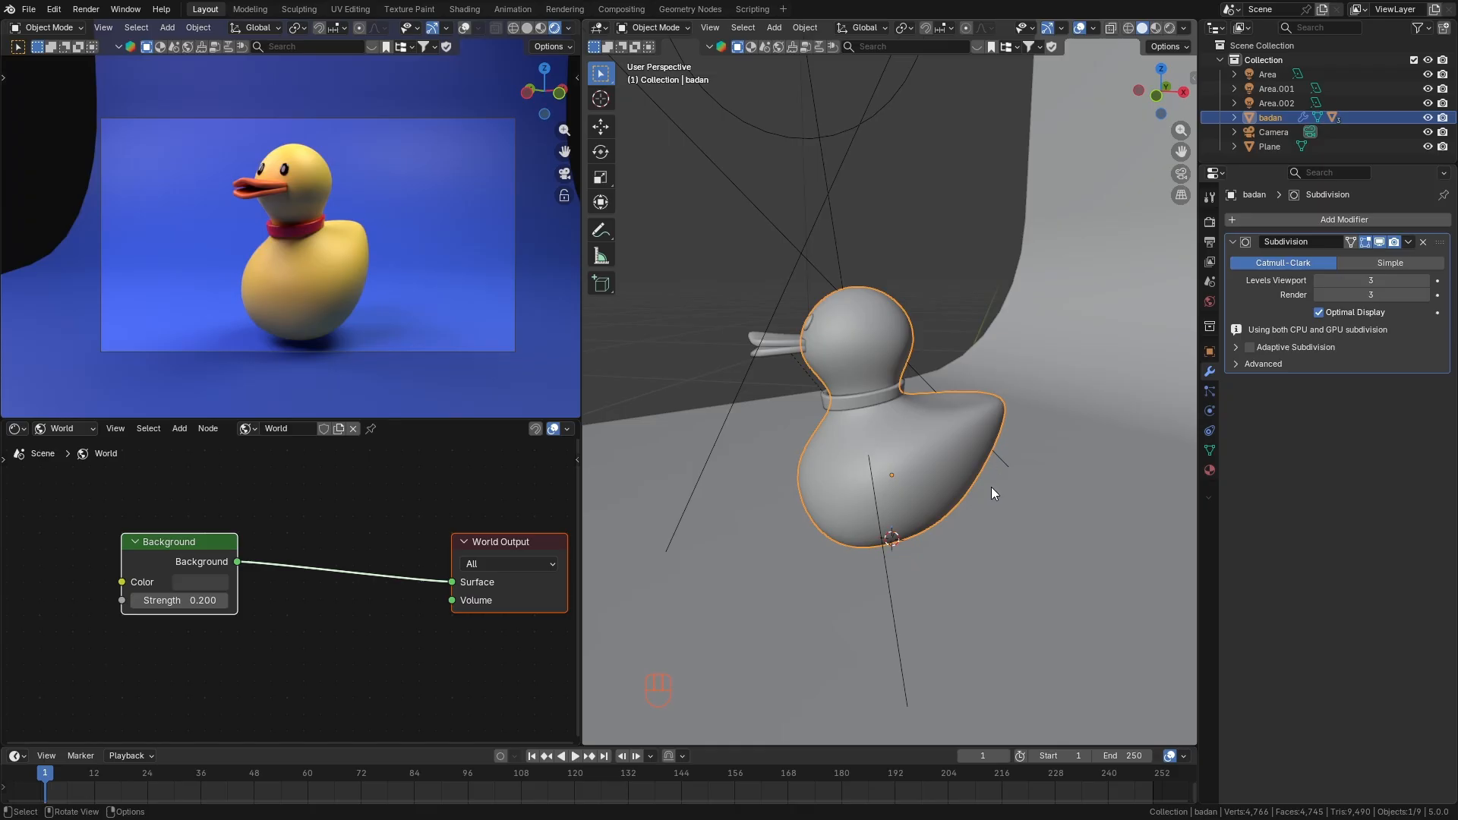
middle_drag(881, 434, 908, 438)
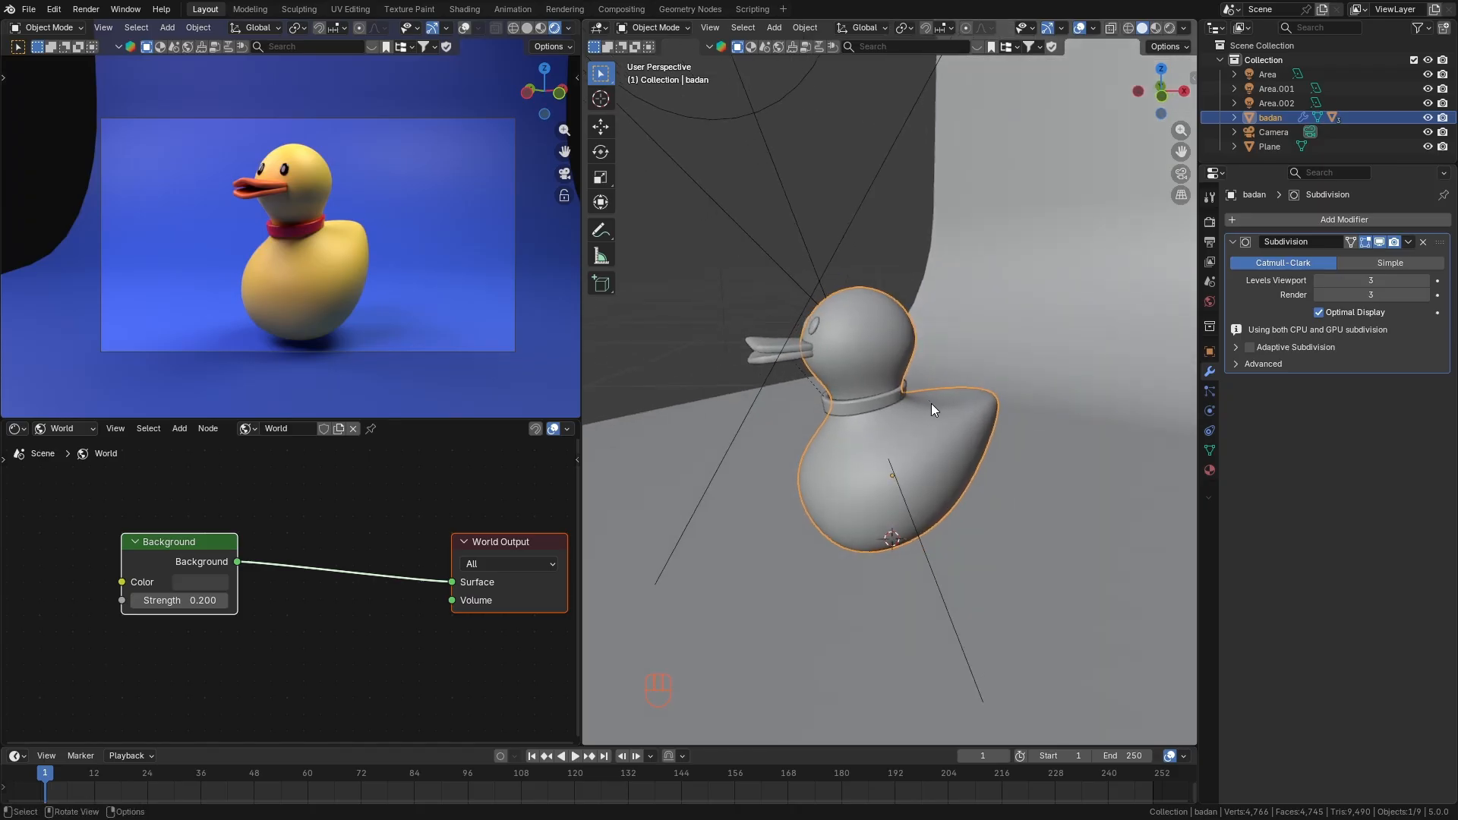
key(Tab)
middle_drag(923, 414, 835, 425)
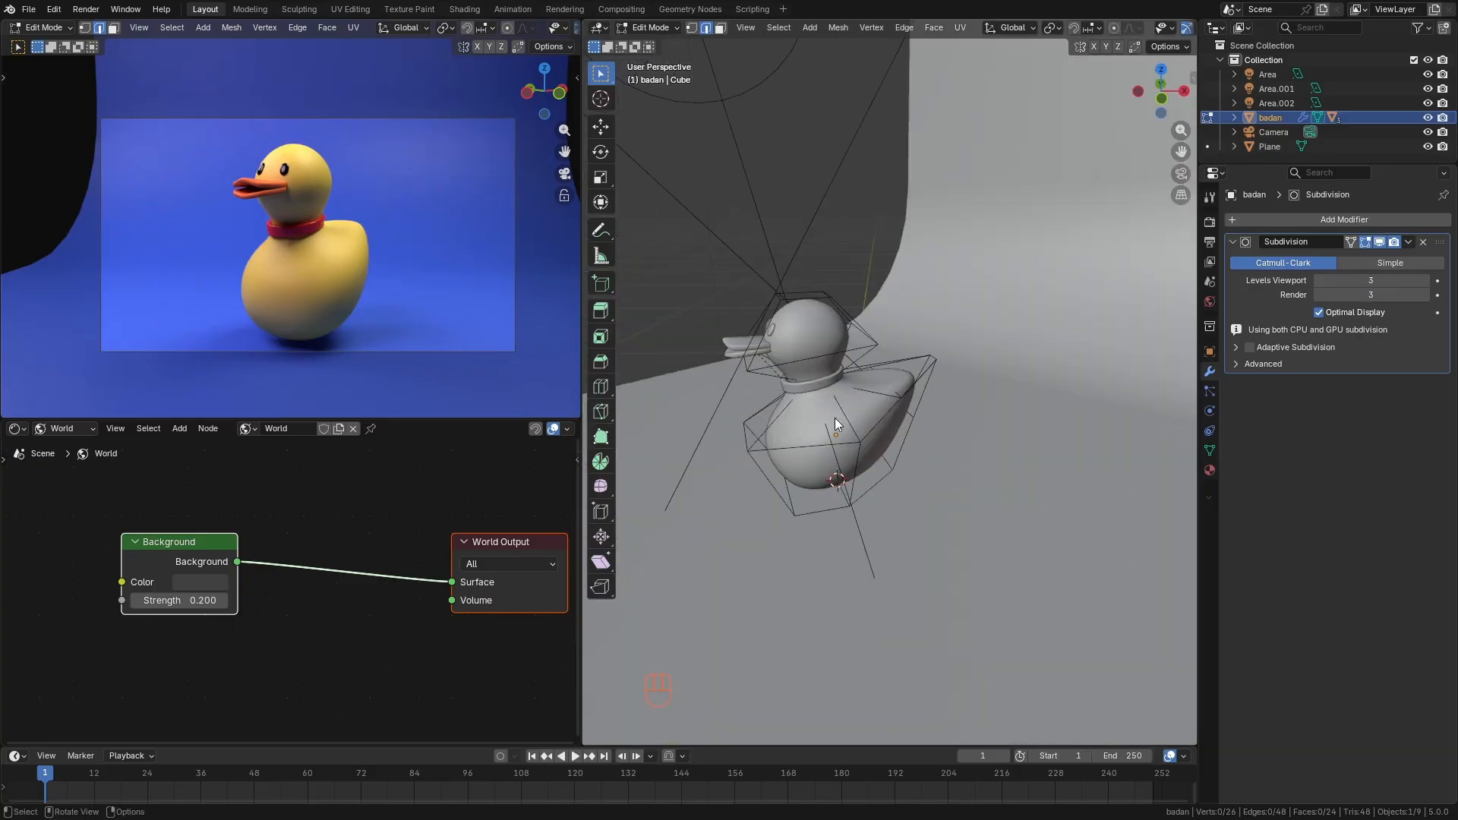
key(Tab)
scroll(768, 357, up, 4)
middle_drag(770, 358, 852, 381)
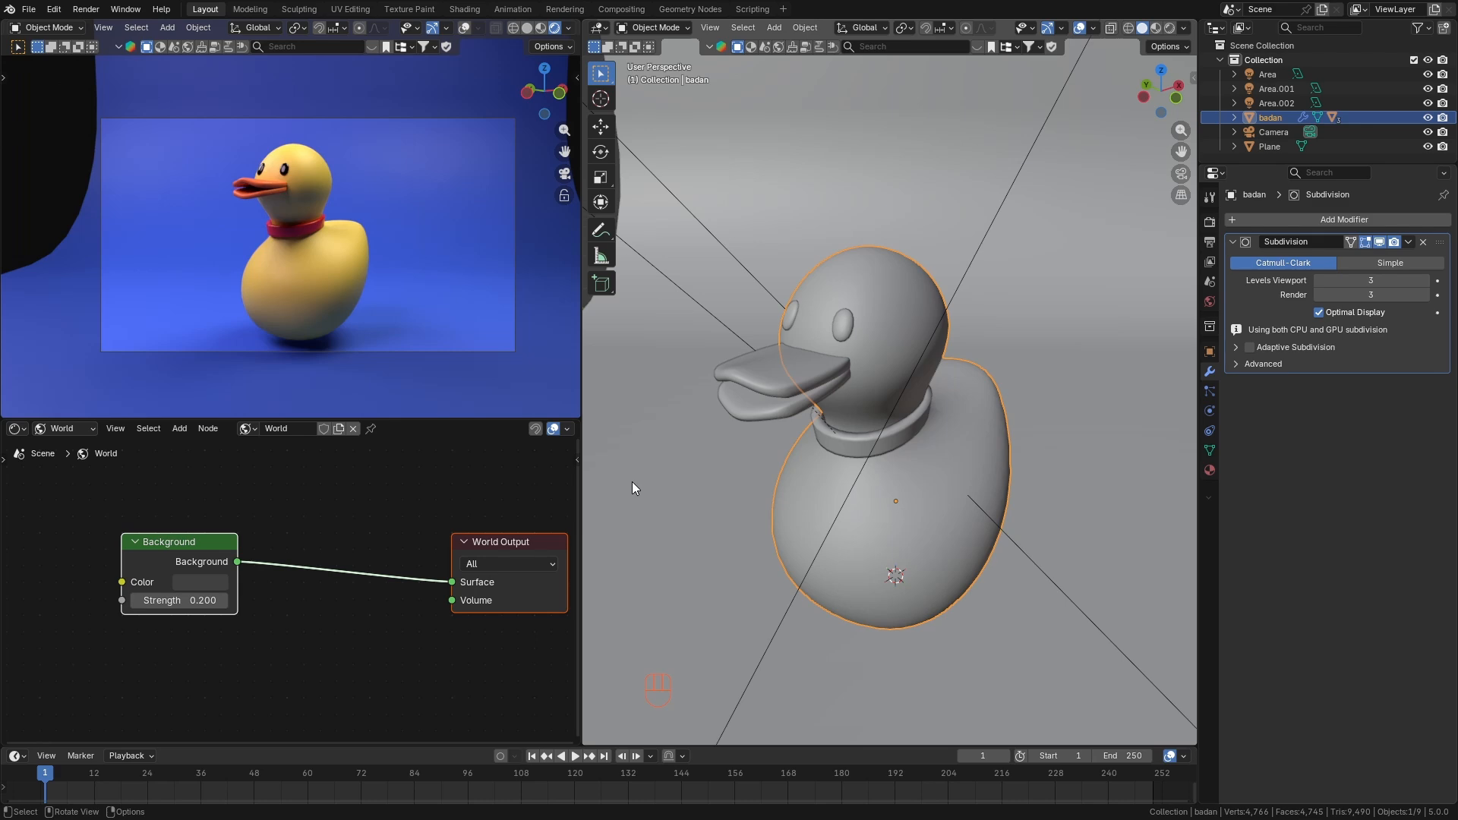
middle_drag(680, 558, 859, 526)
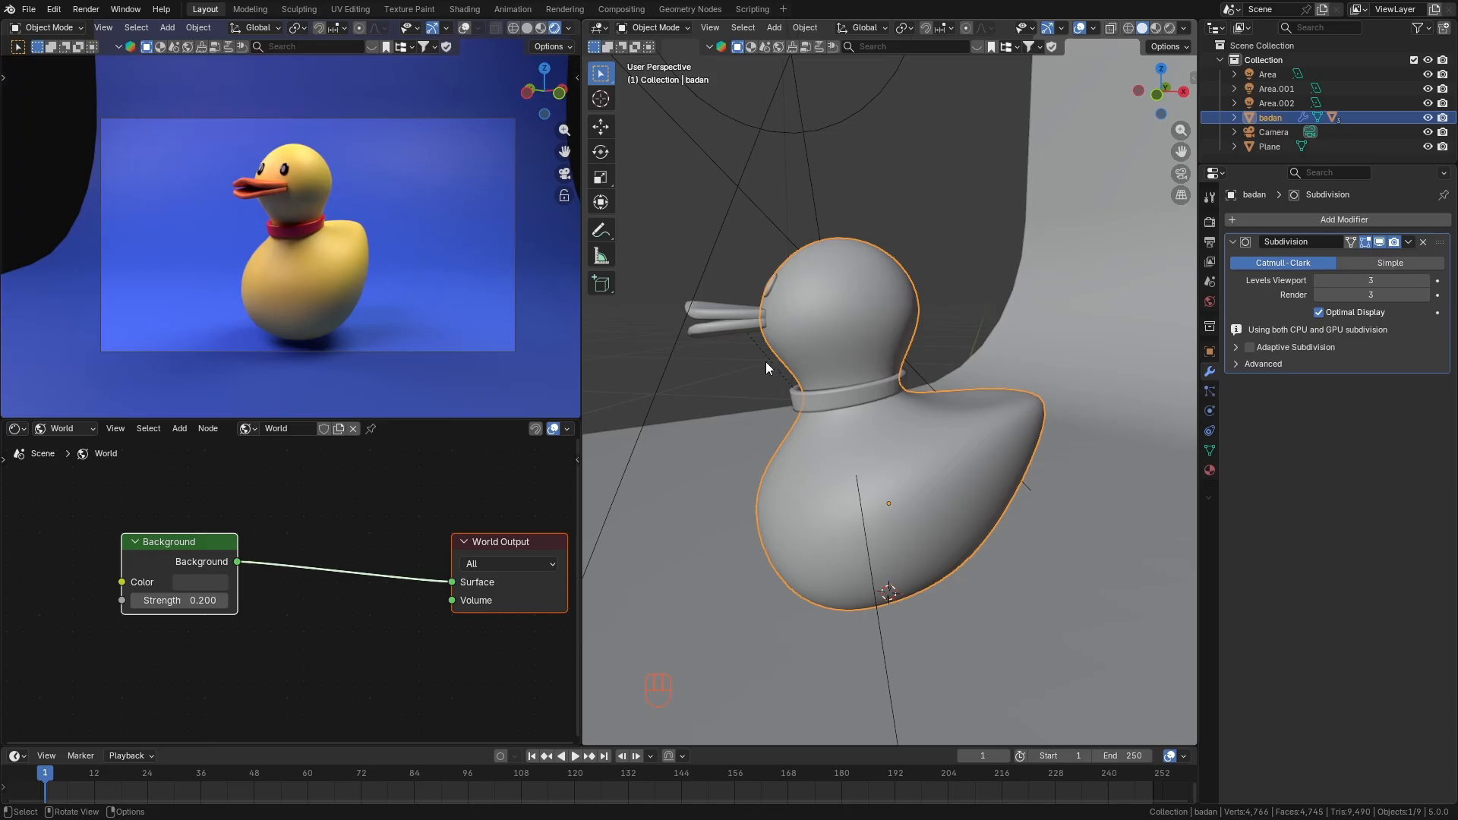
middle_drag(766, 362, 776, 358)
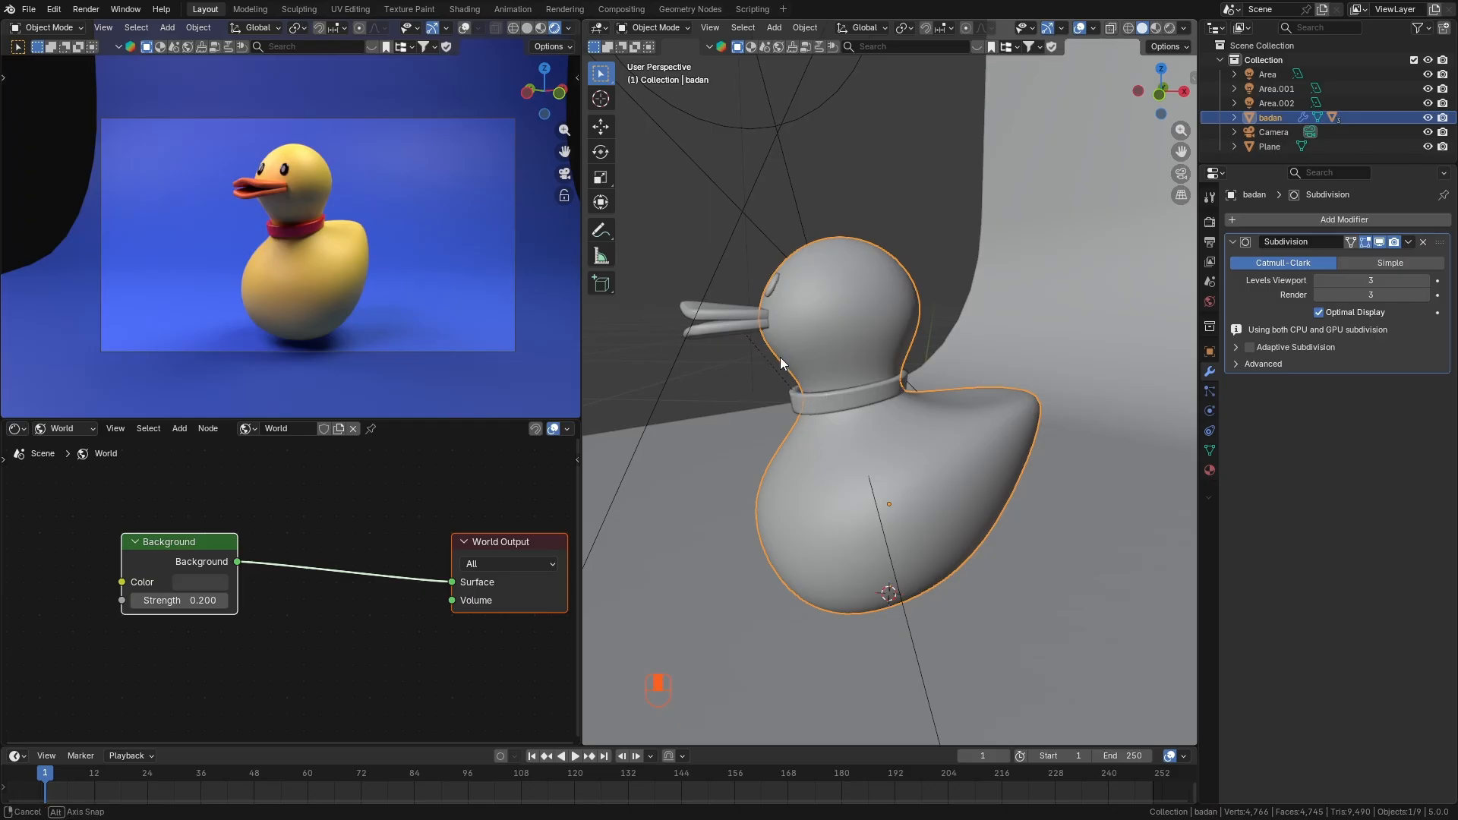
middle_drag(781, 356, 859, 372)
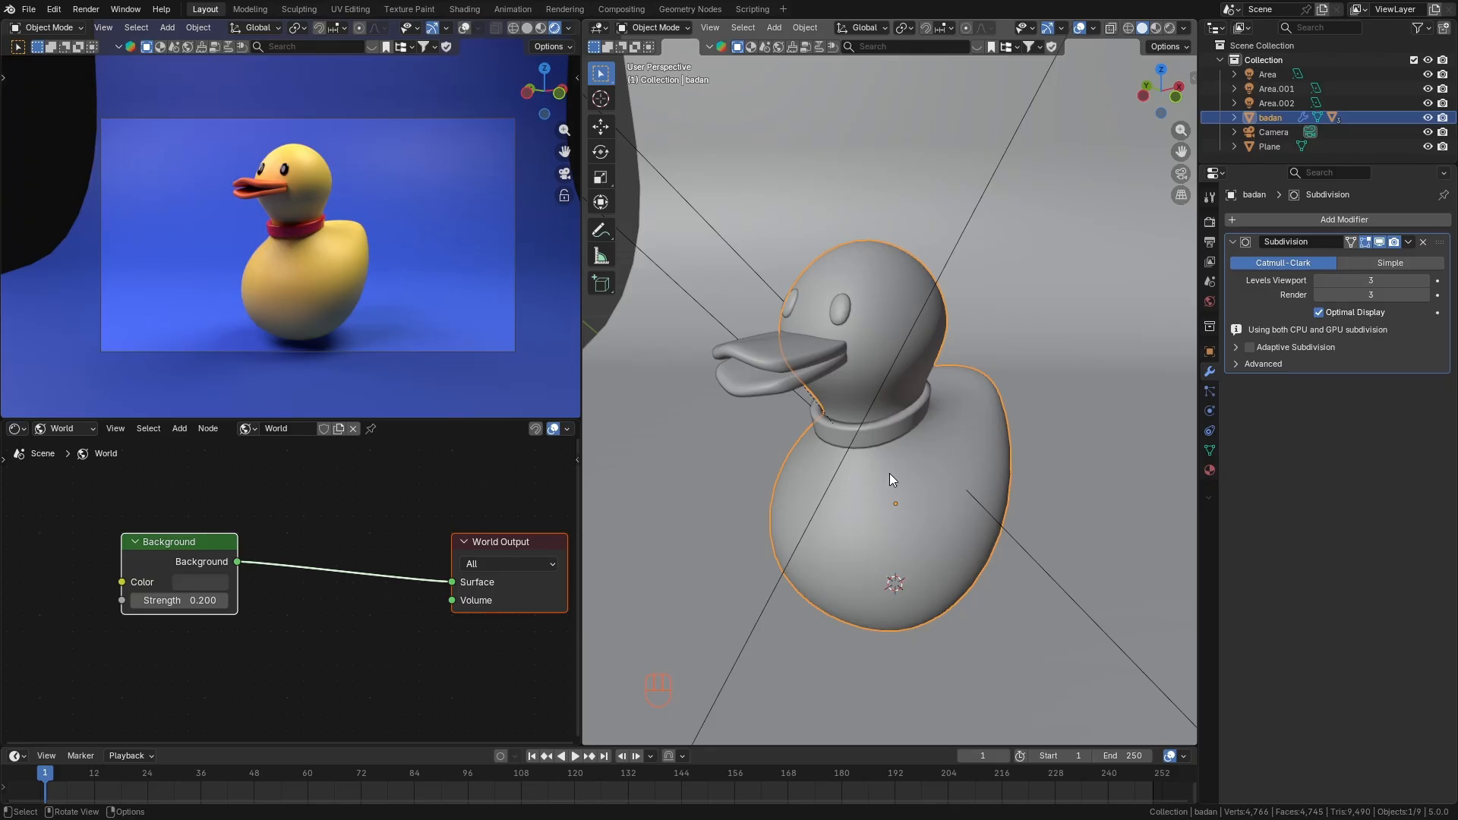
middle_drag(861, 463, 784, 429)
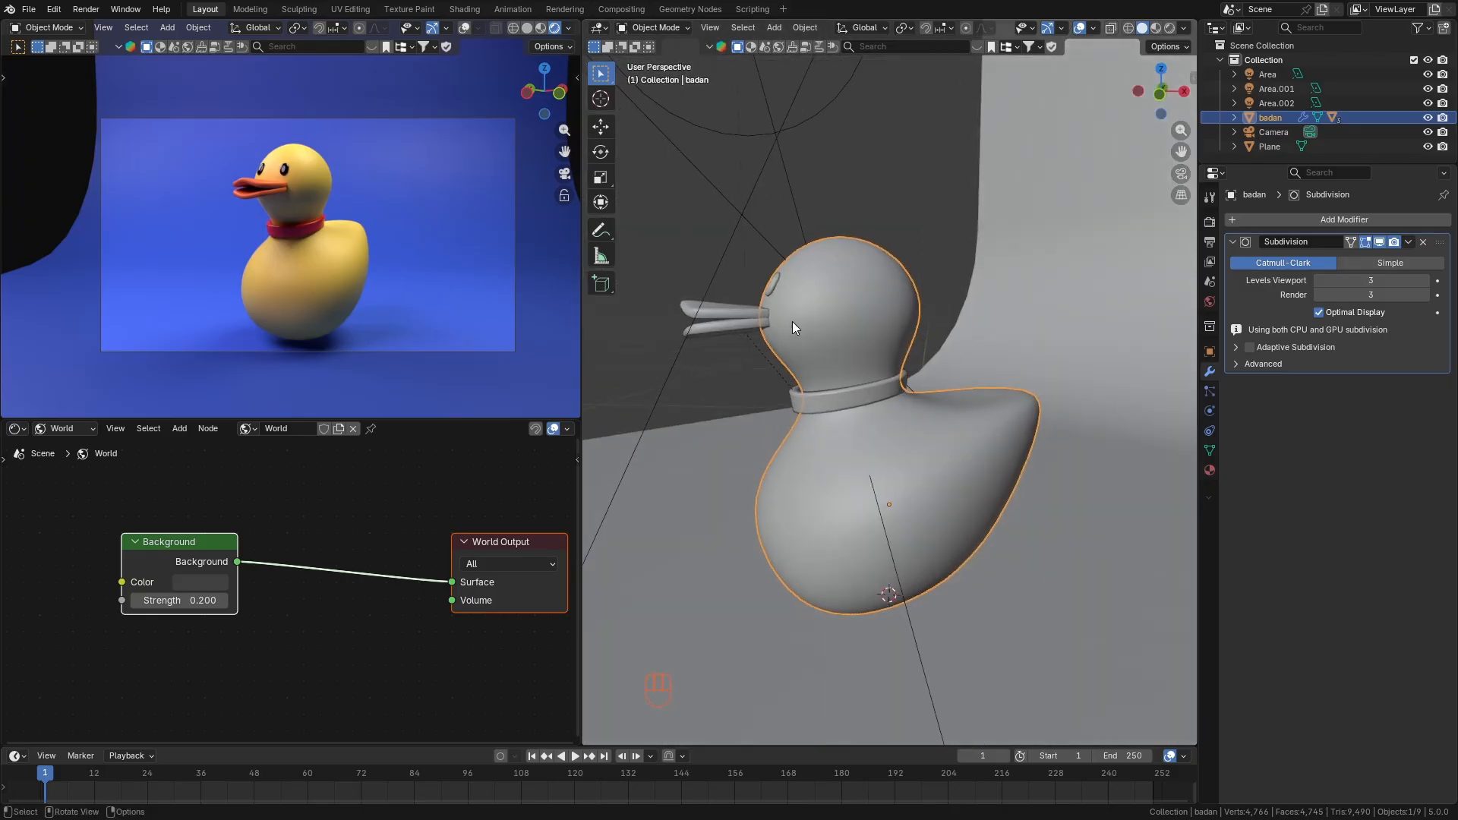
scroll(770, 309, up, 2)
scroll(870, 312, down, 2)
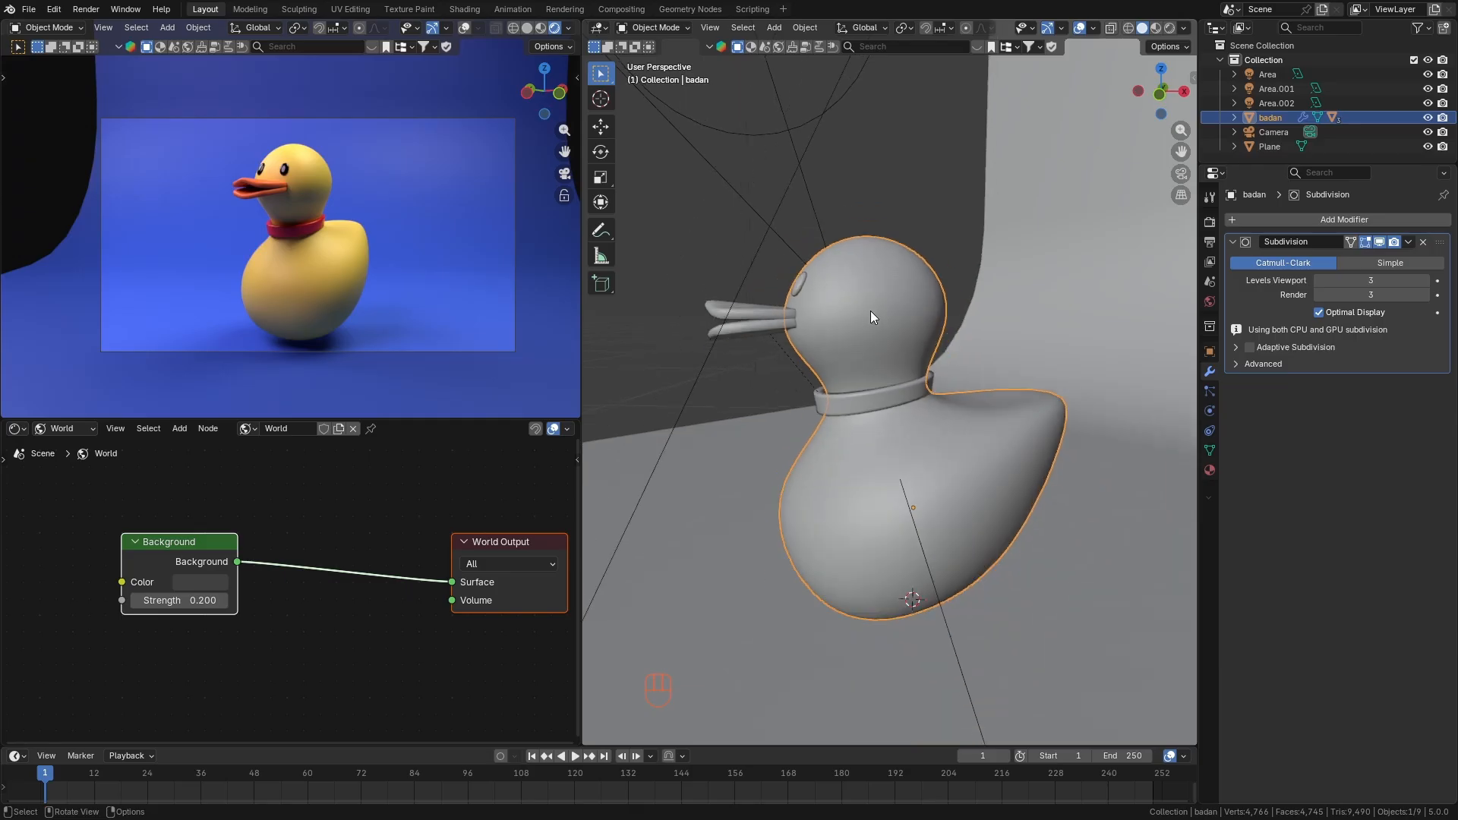